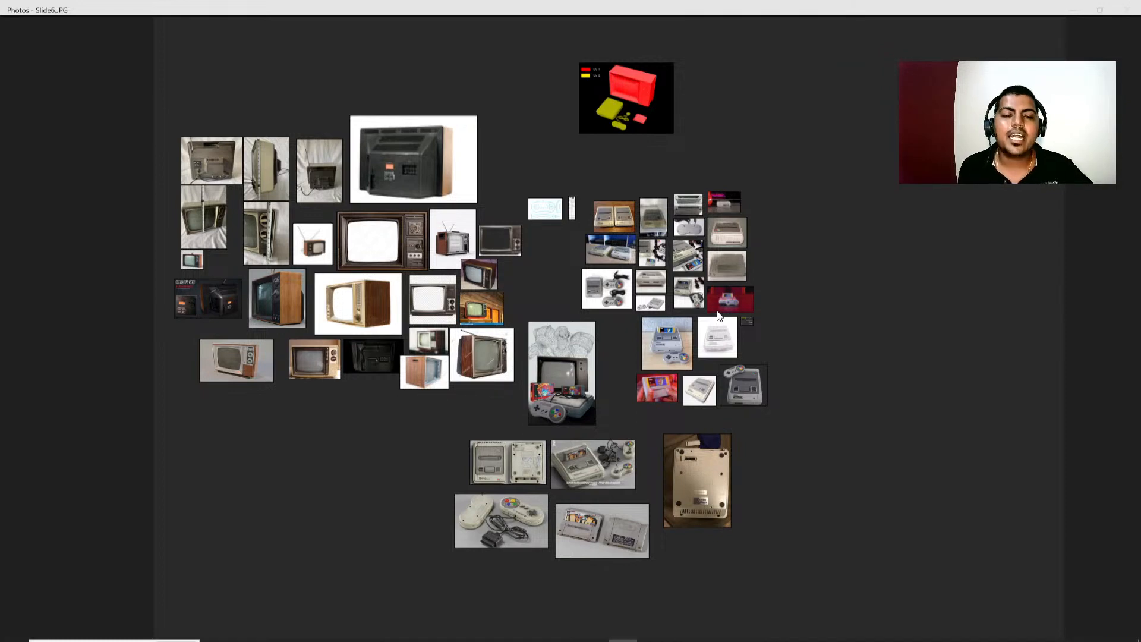
Examine the wood-cased television photos and the composite reference of the TV, Super Nintendo and wireframe character.
{"action": "scroll", "coordinate": [415, 204], "scroll_direction": "up", "scroll_amount": 1}
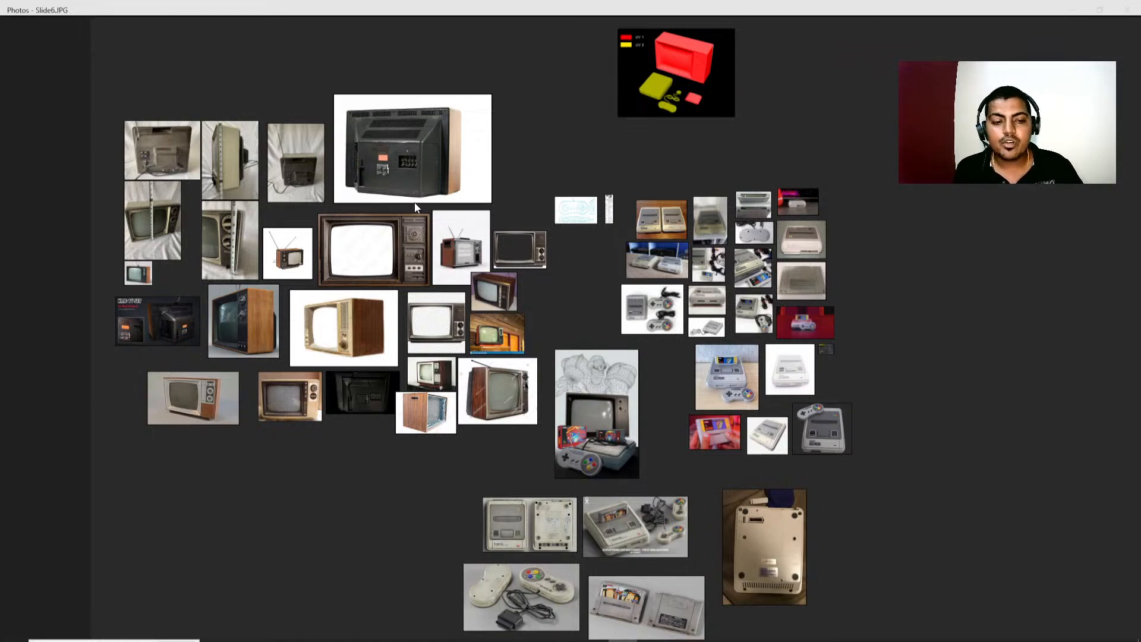
{"action": "scroll", "coordinate": [387, 292], "scroll_direction": "up", "scroll_amount": 2}
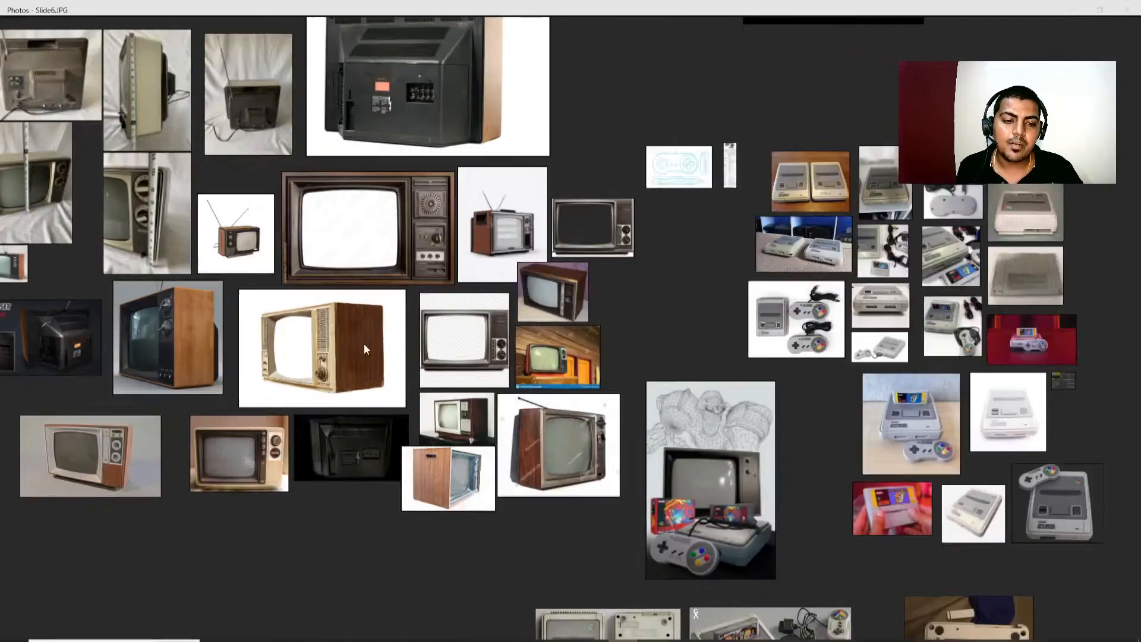
{"action": "scroll", "coordinate": [365, 349], "scroll_direction": "up", "scroll_amount": 2}
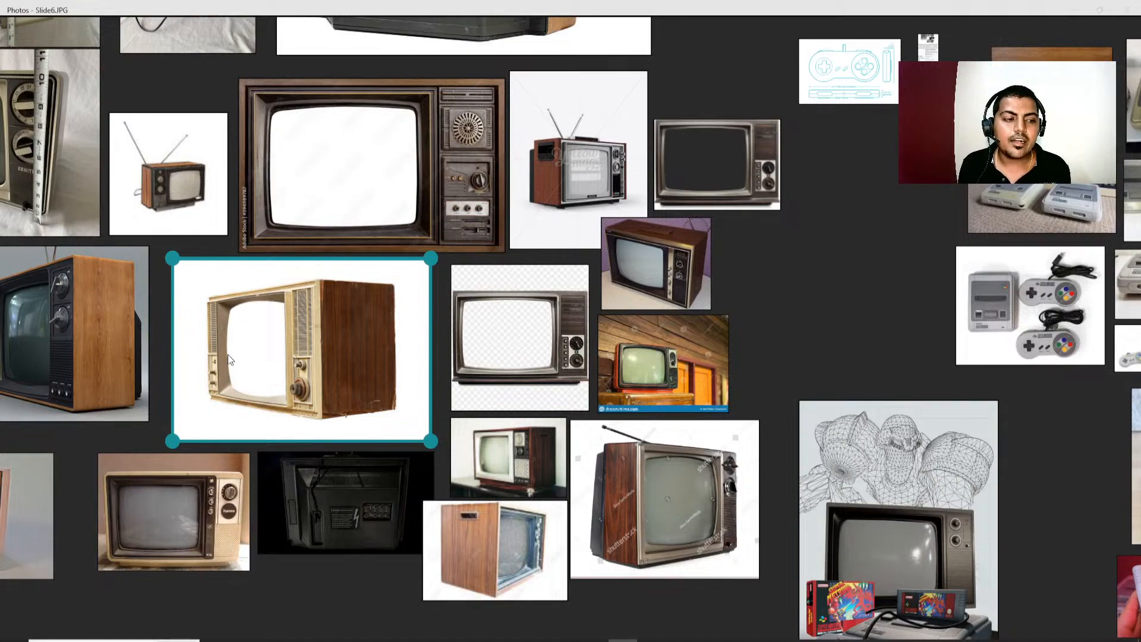
{"action": "scroll", "coordinate": [237, 322], "scroll_direction": "down", "scroll_amount": 3}
{"action": "scroll", "coordinate": [572, 298], "scroll_direction": "down", "scroll_amount": 2}
{"action": "middle_click_drag", "start_coordinate": [640, 294], "coordinate": [518, 266]}
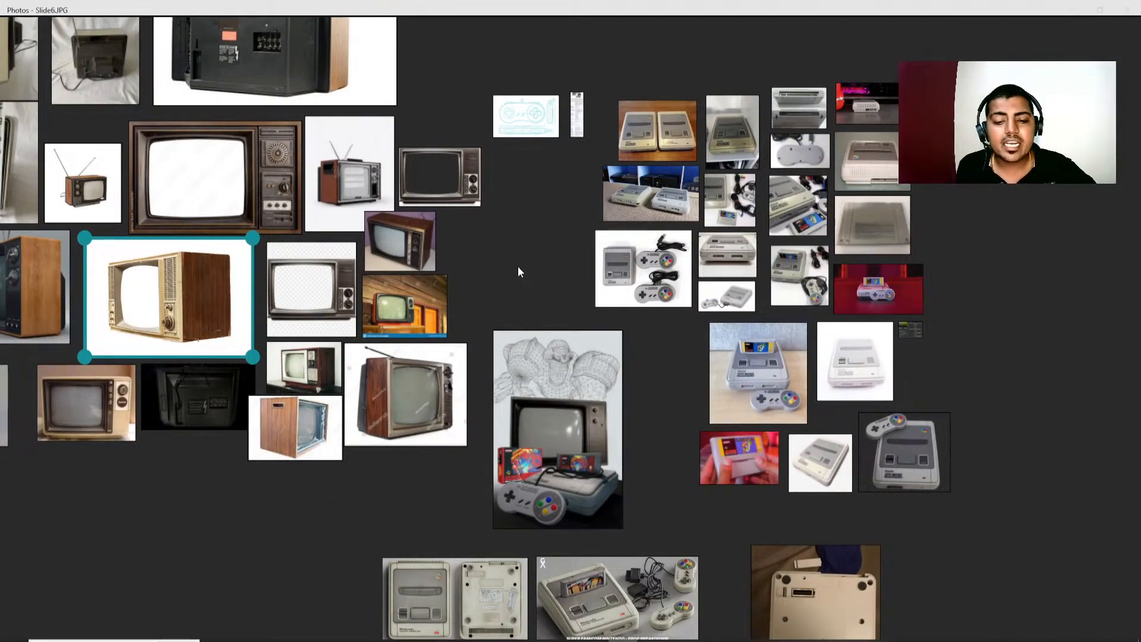
{"action": "scroll", "coordinate": [597, 467], "scroll_direction": "up", "scroll_amount": 5}
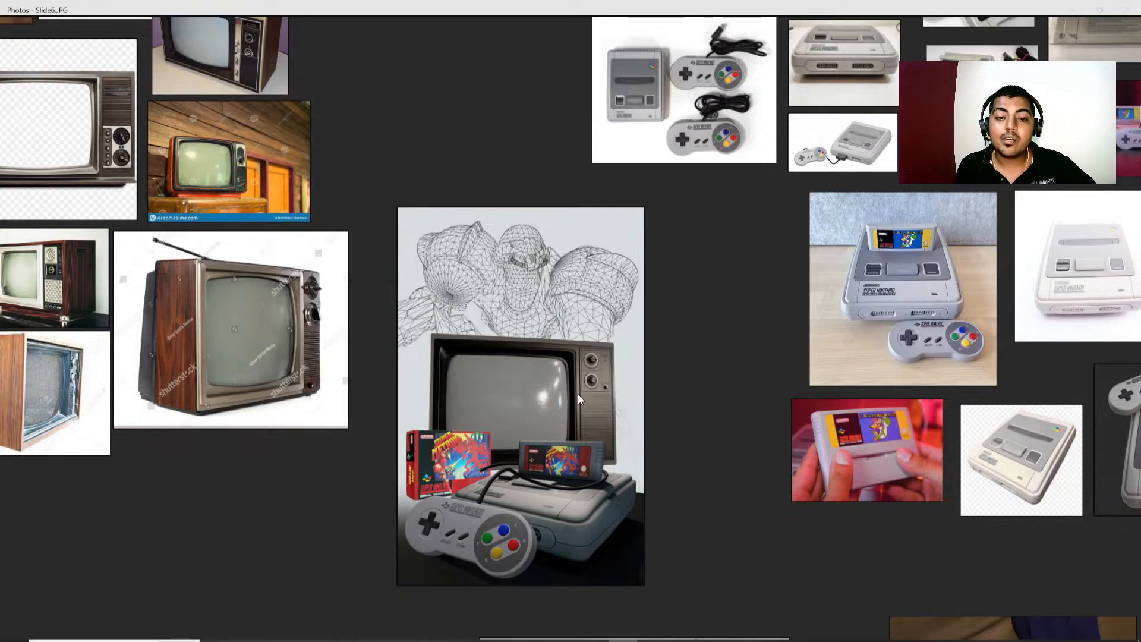
{"action": "scroll", "coordinate": [578, 395], "scroll_direction": "down", "scroll_amount": 3}
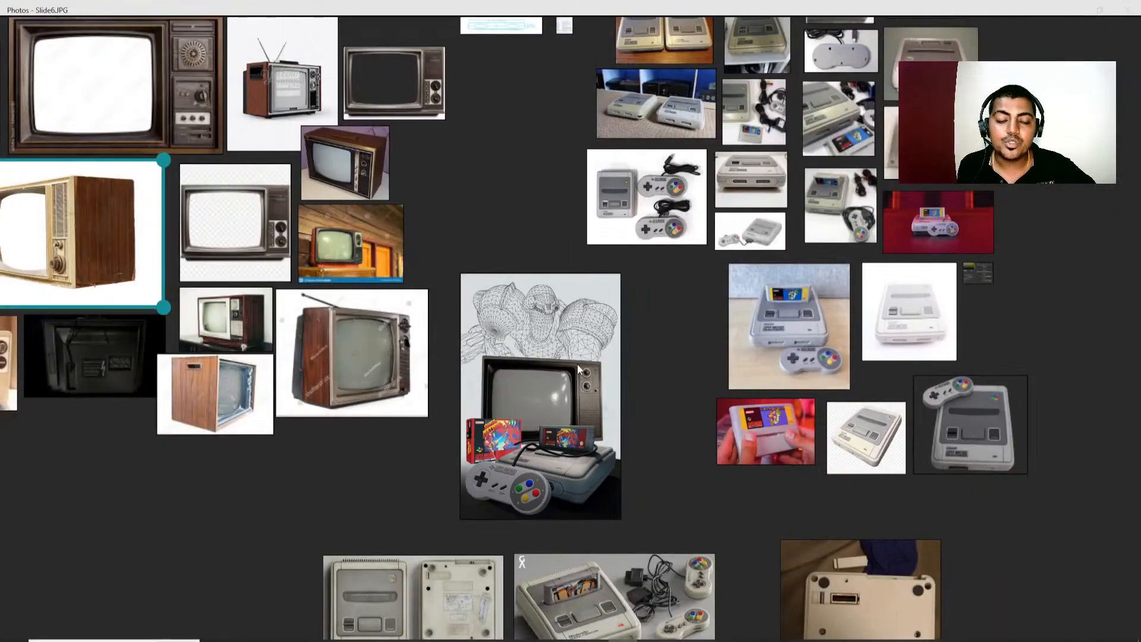
{"action": "scroll", "coordinate": [580, 357], "scroll_direction": "down", "scroll_amount": 3}
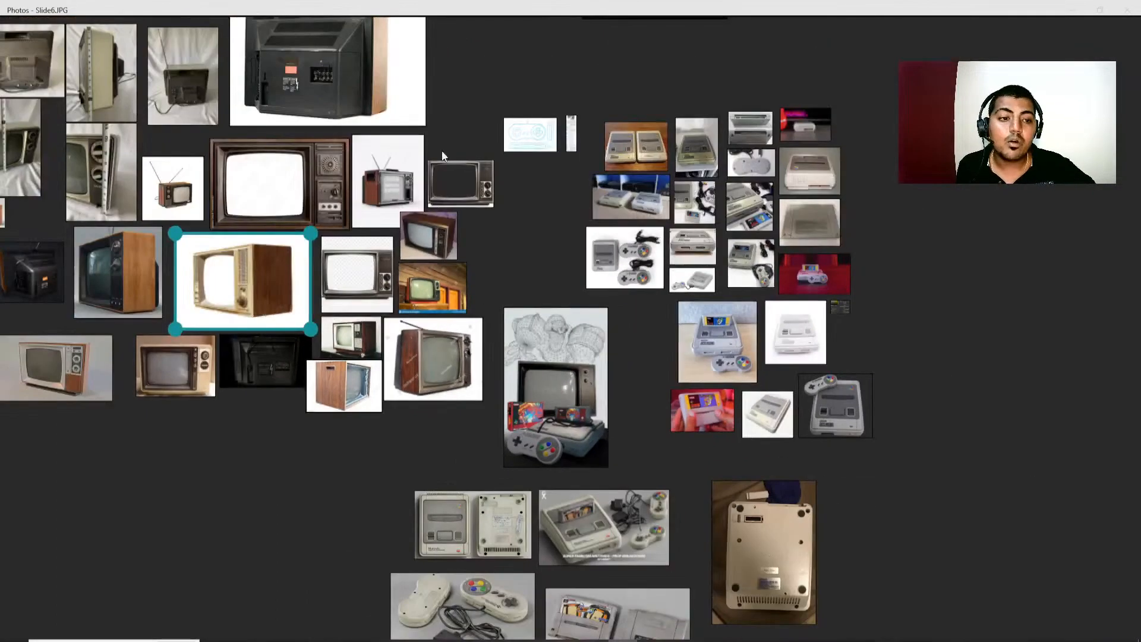
Inspect the large rear-view television photo up close, including its labels, vents and connector panel.
{"action": "middle_click_drag", "start_coordinate": [469, 93], "coordinate": [617, 209]}
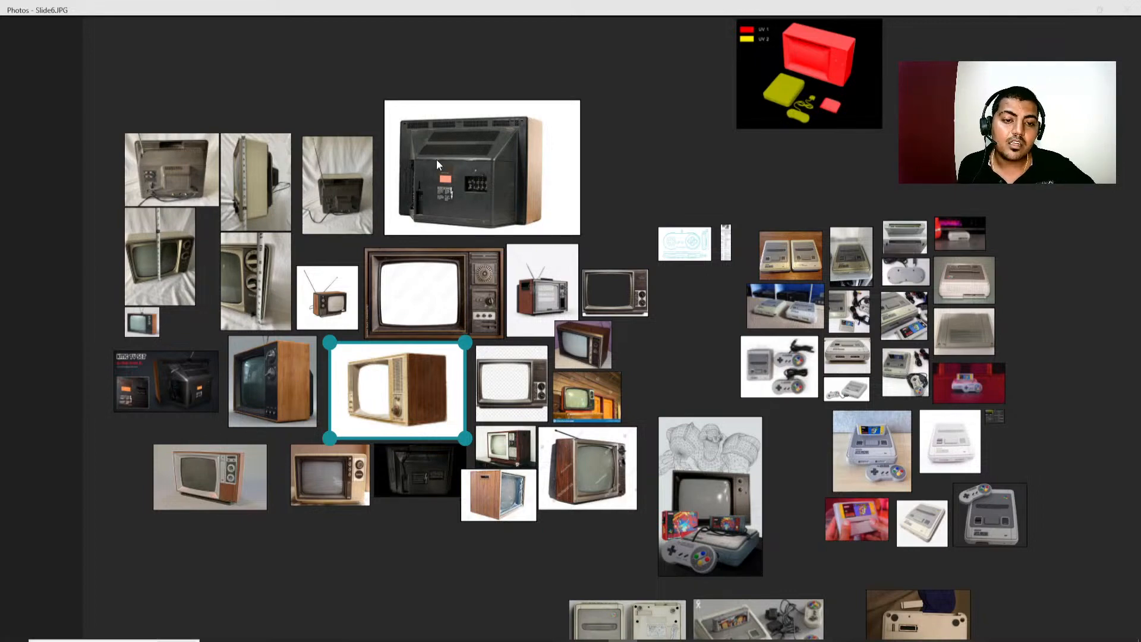
{"action": "scroll", "coordinate": [438, 158], "scroll_direction": "up", "scroll_amount": 4}
{"action": "scroll", "coordinate": [441, 235], "scroll_direction": "up", "scroll_amount": 2}
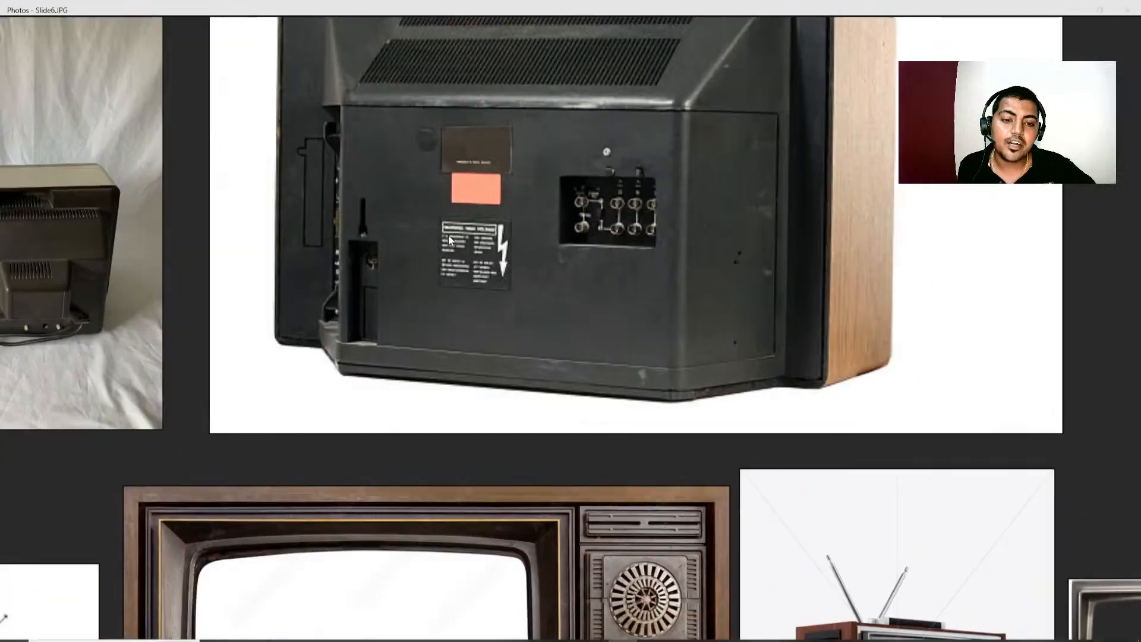
{"action": "scroll", "coordinate": [472, 217], "scroll_direction": "down", "scroll_amount": 6}
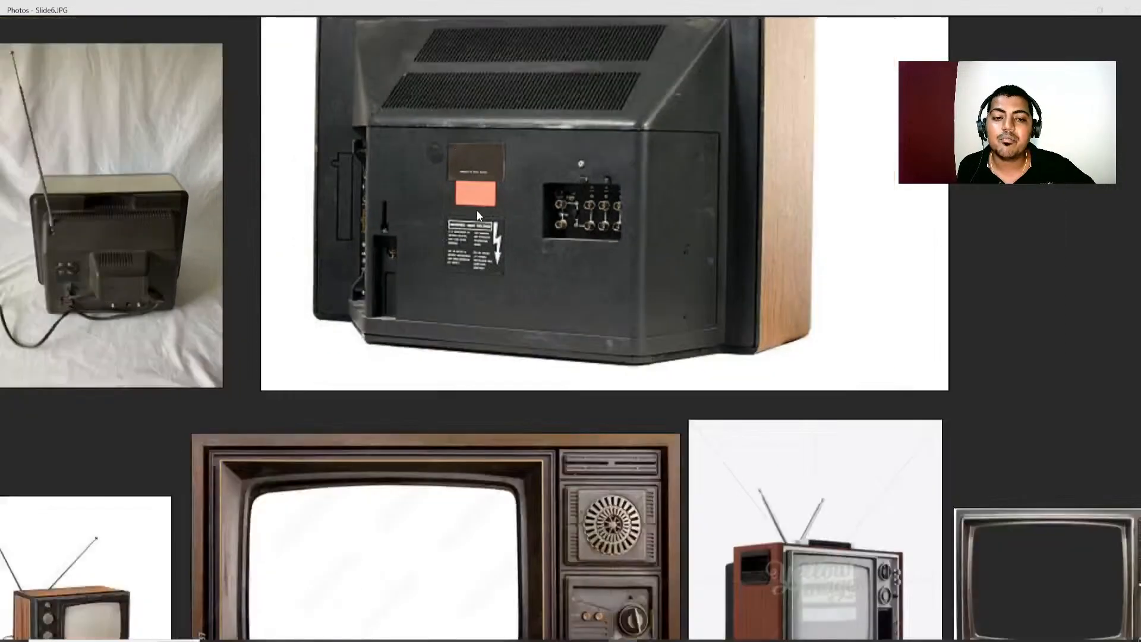
{"action": "scroll", "coordinate": [581, 387], "scroll_direction": "up", "scroll_amount": 3}
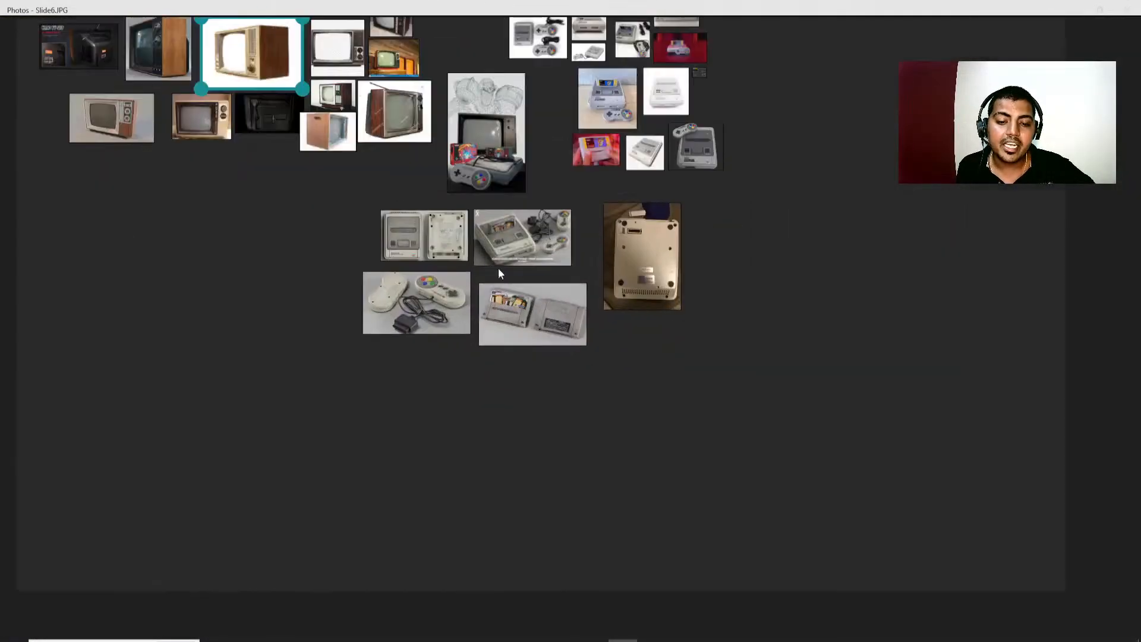
Compare the front, side and rear television references, including the ones photographed with a measuring tape.
{"action": "scroll", "coordinate": [466, 258], "scroll_direction": "up", "scroll_amount": 2}
{"action": "left_click_drag", "start_coordinate": [220, 178], "coordinate": [498, 537]}
{"action": "left_click_drag", "start_coordinate": [413, 279], "coordinate": [440, 352]}
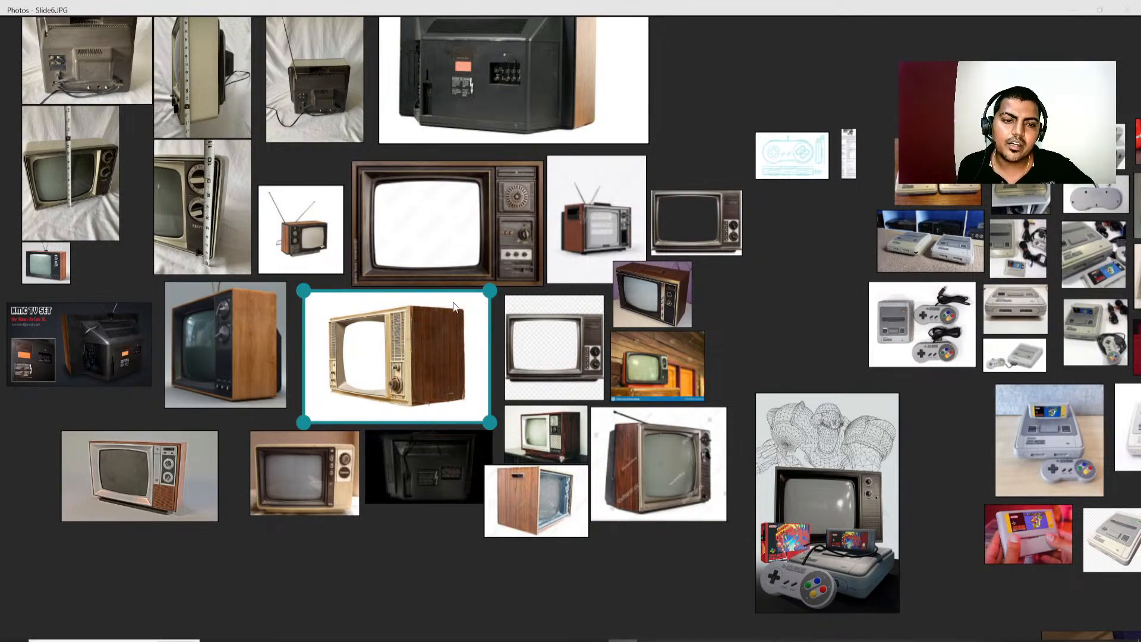
{"action": "scroll", "coordinate": [490, 220], "scroll_direction": "up", "scroll_amount": 1}
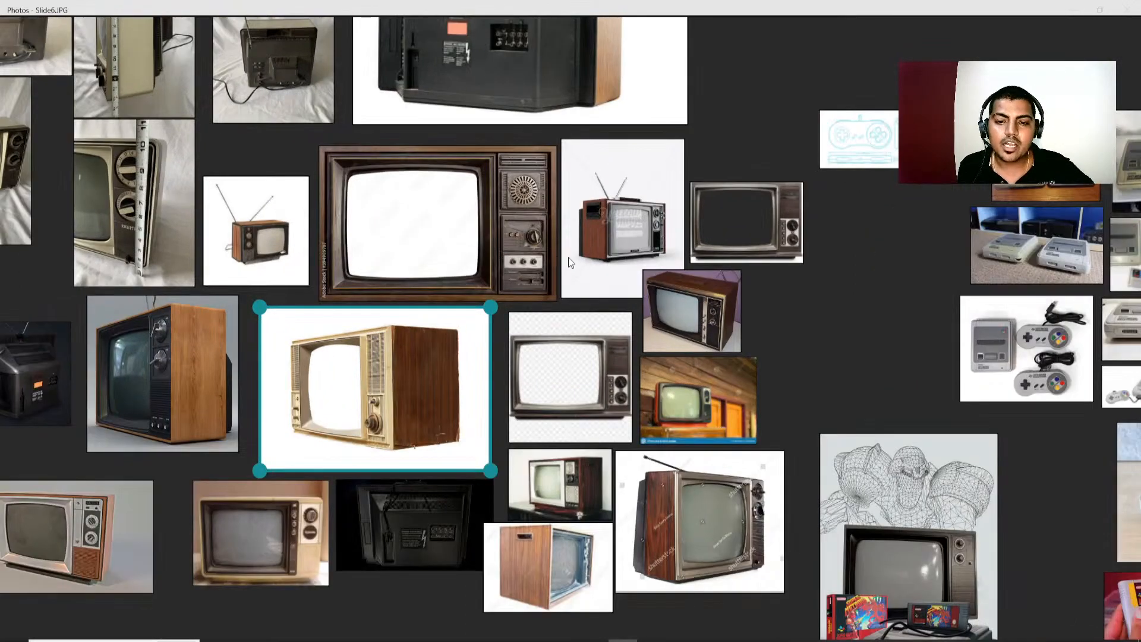
{"action": "middle_click_drag", "start_coordinate": [312, 219], "coordinate": [554, 271]}
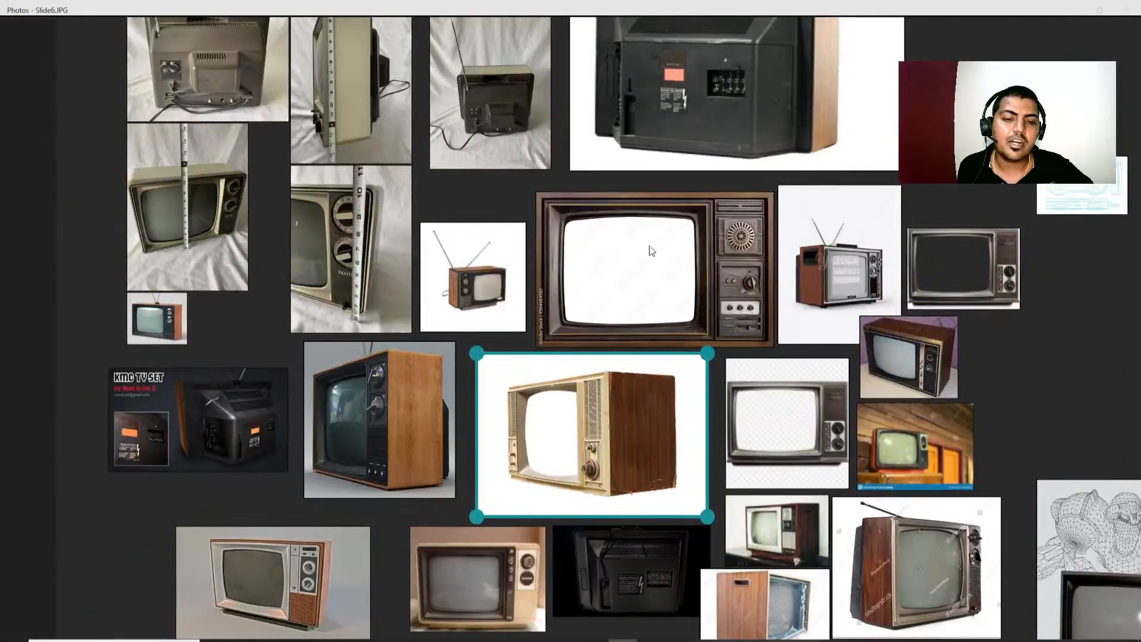
{"action": "middle_click_drag", "start_coordinate": [746, 60], "coordinate": [719, 147]}
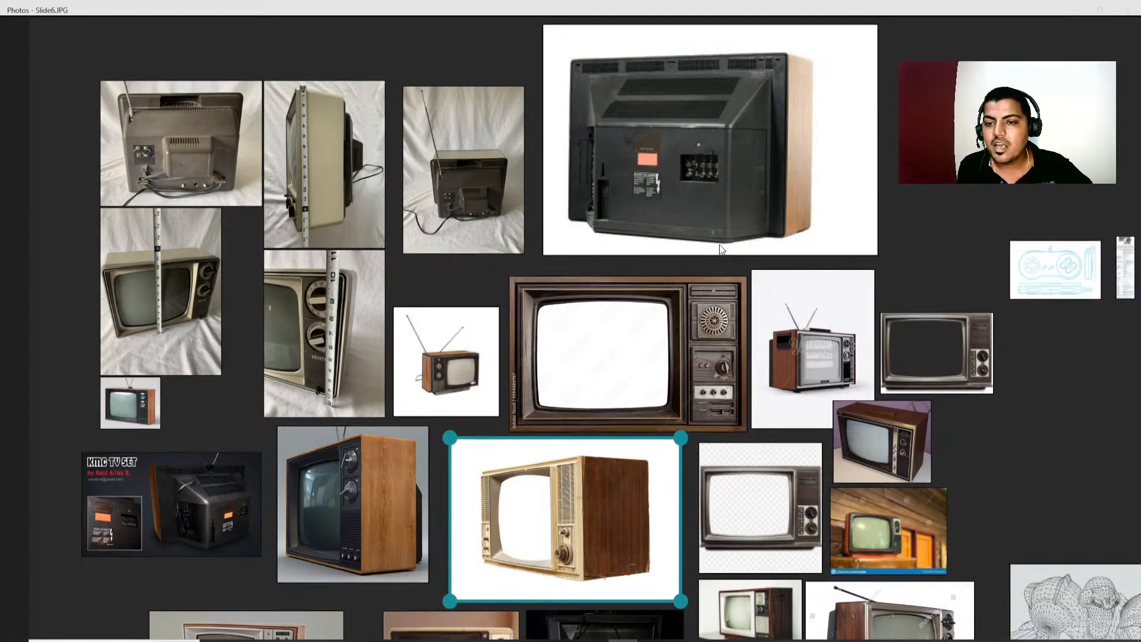
{"action": "middle_click_drag", "start_coordinate": [718, 254], "coordinate": [719, 227]}
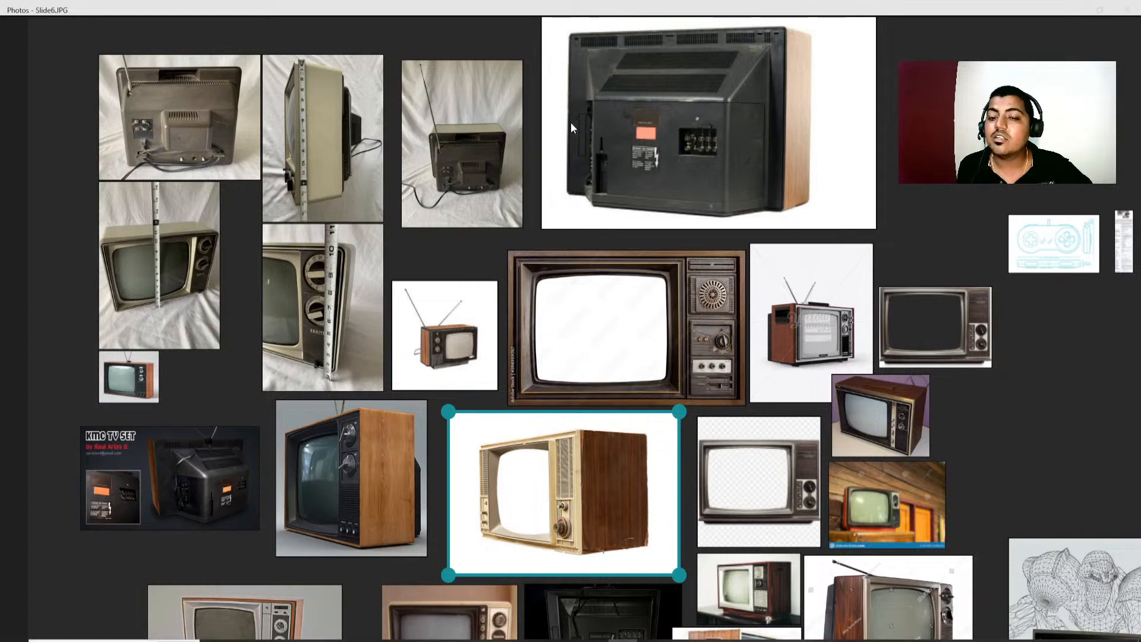
{"action": "middle_click_drag", "start_coordinate": [584, 201], "coordinate": [584, 198]}
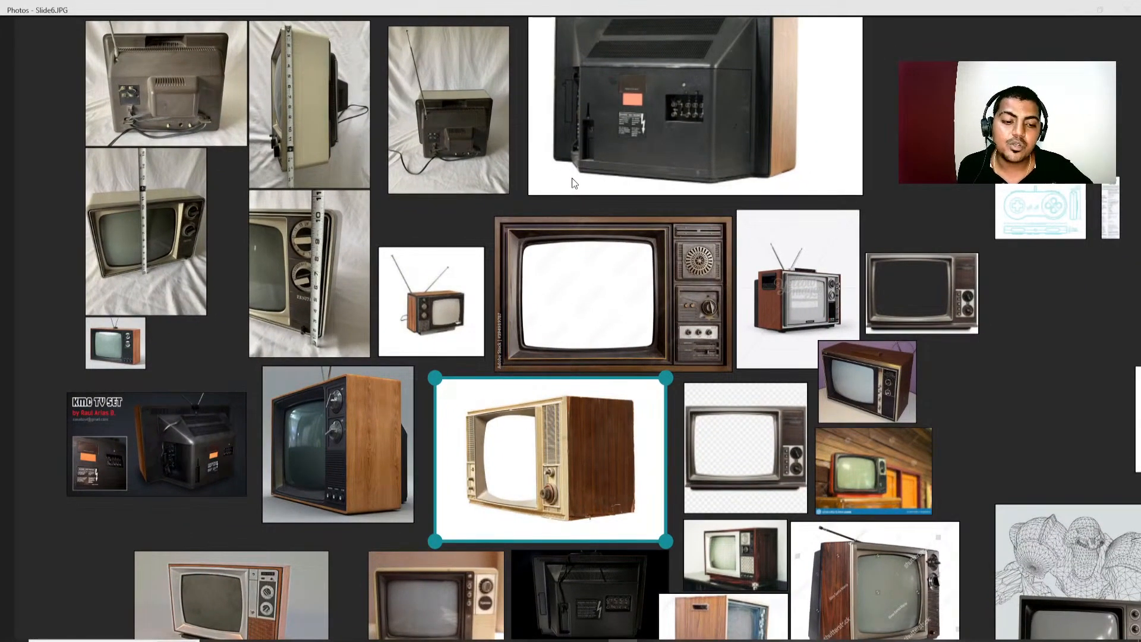
{"action": "scroll", "coordinate": [572, 177], "scroll_direction": "down", "scroll_amount": 1}
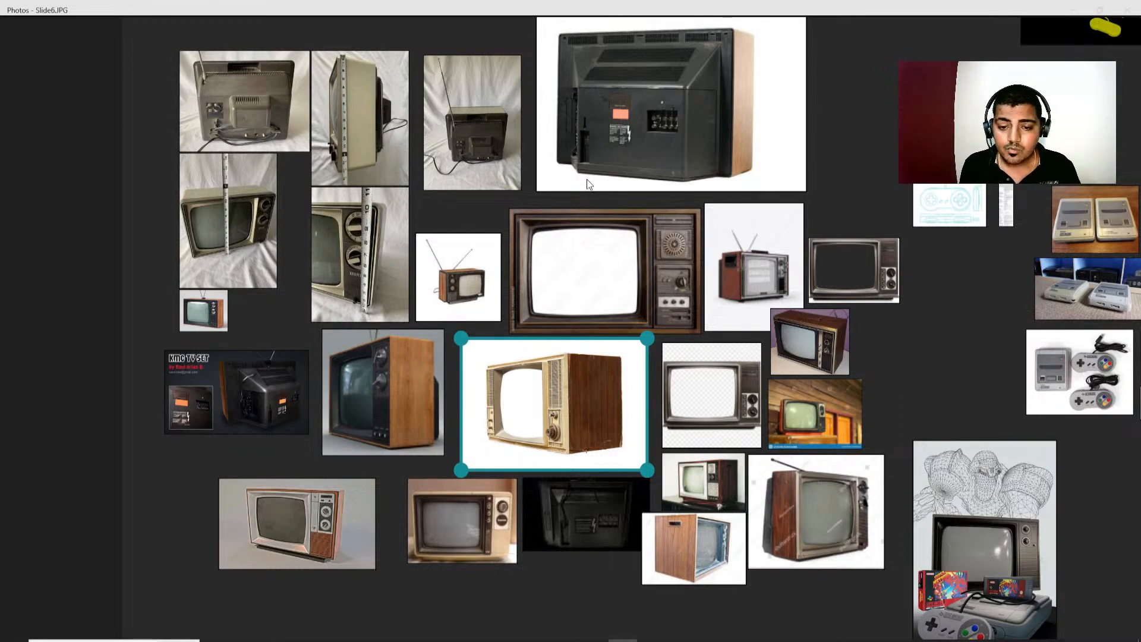
Clear the selection of the cream-fronted television image and try to close the reference board.
{"action": "scroll", "coordinate": [593, 236], "scroll_direction": "down", "scroll_amount": 5}
{"action": "middle_click_drag", "start_coordinate": [767, 169], "coordinate": [625, 163]}
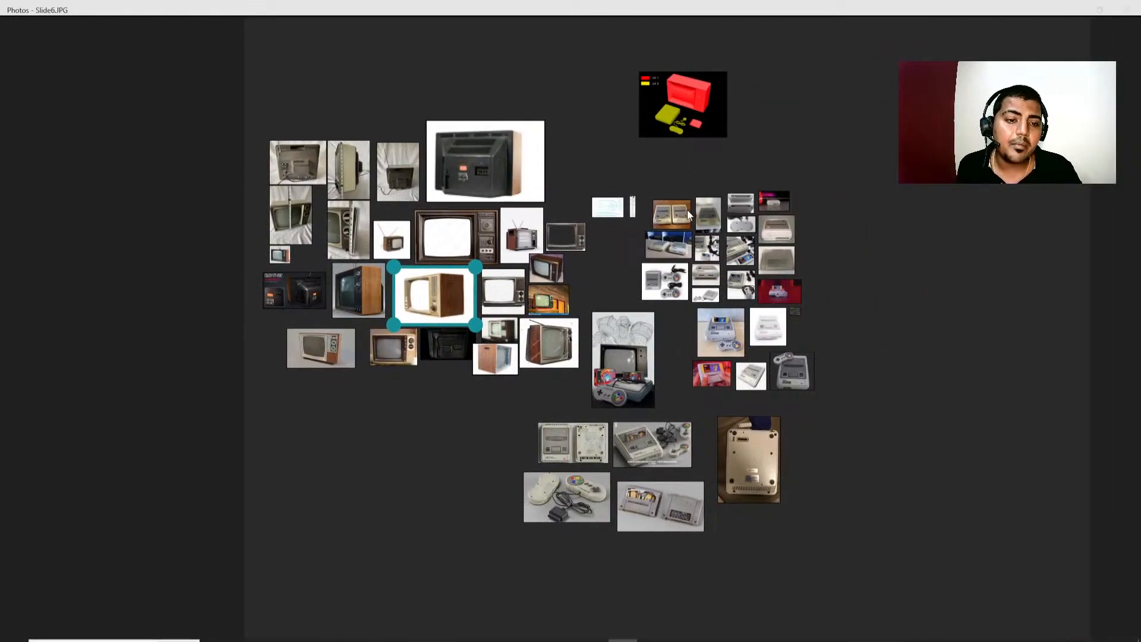
{"action": "scroll", "coordinate": [638, 285], "scroll_direction": "up", "scroll_amount": 2}
{"action": "left_click", "coordinate": [906, 310]}
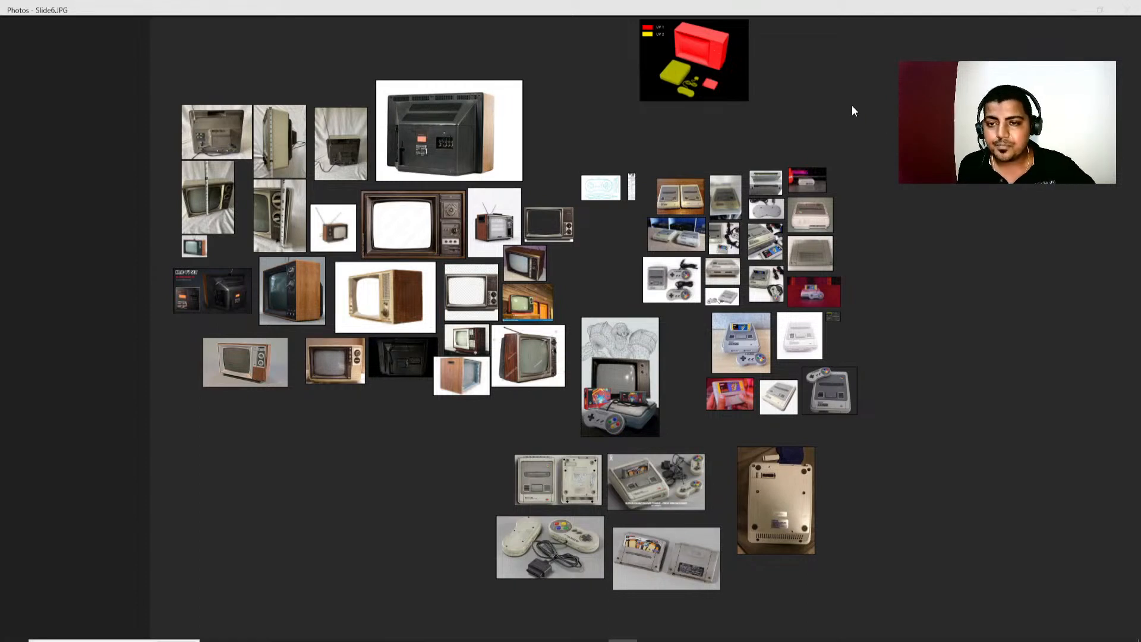
{"action": "right_click", "coordinate": [905, 160]}
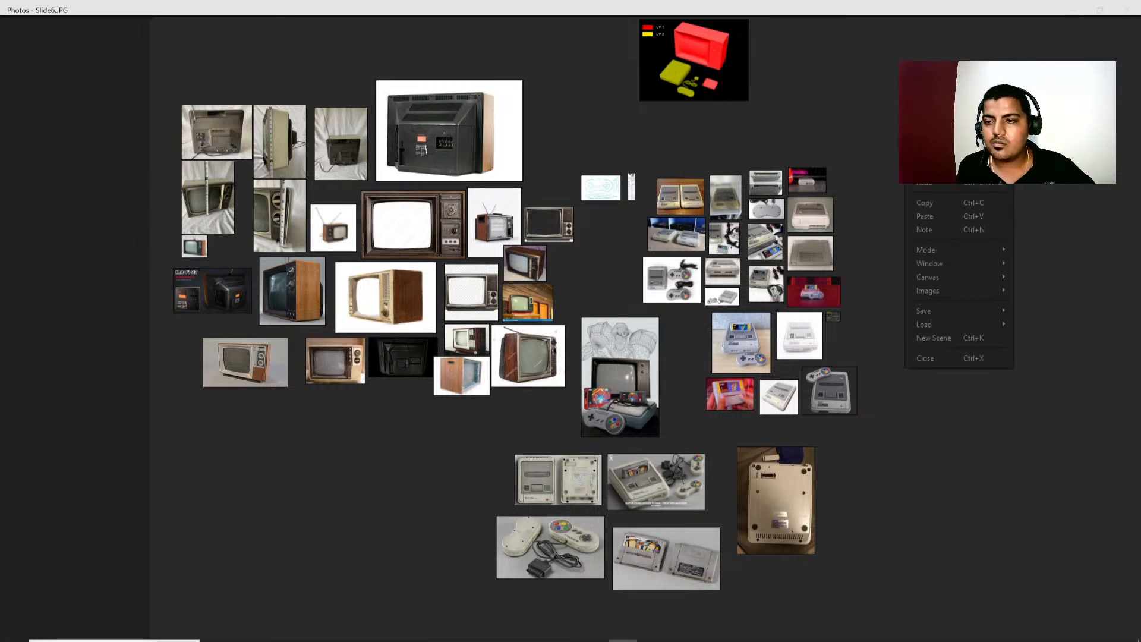
{"action": "left_click", "coordinate": [946, 360]}
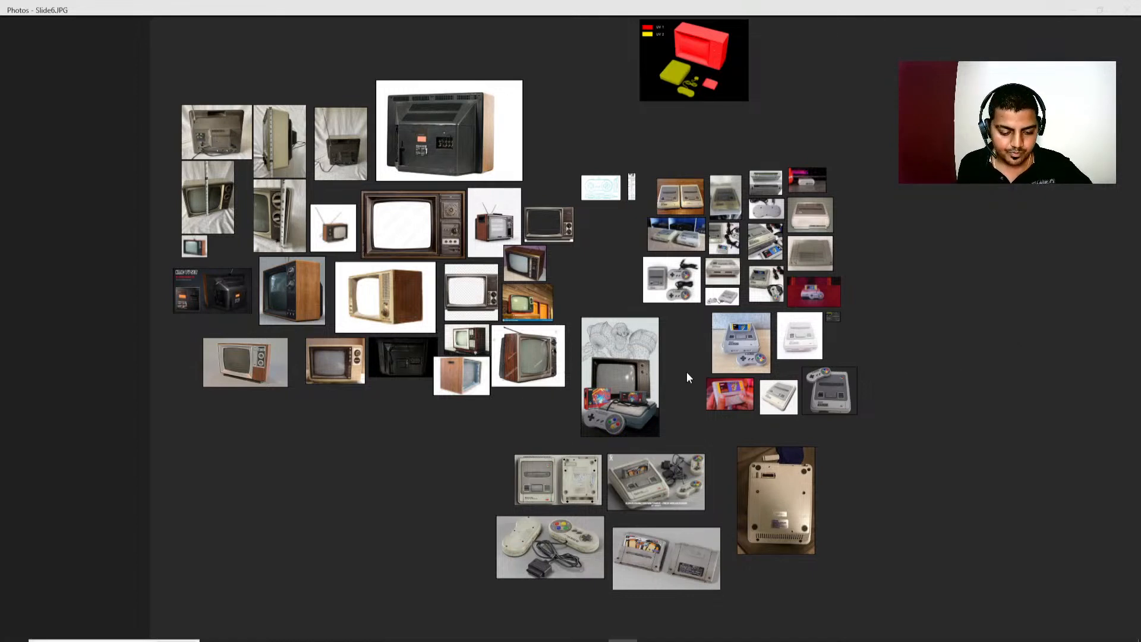
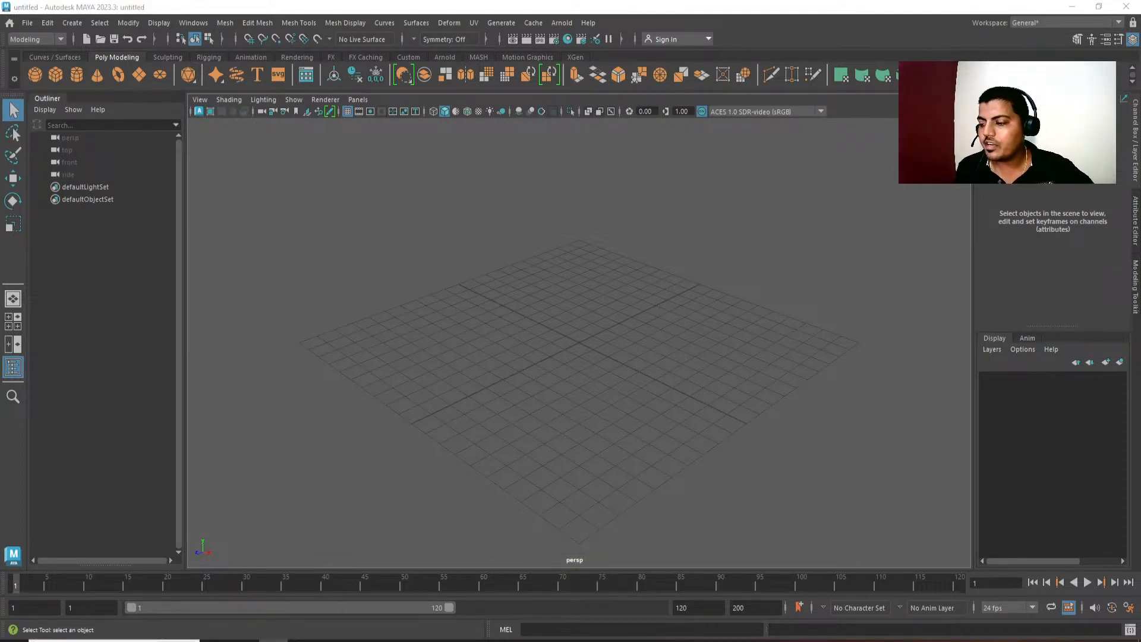
Switch to the reference board and look over its television and Super Nintendo images.
{"action": "left_click", "coordinate": [623, 641]}
{"action": "scroll", "coordinate": [668, 244], "scroll_direction": "down", "scroll_amount": 12}
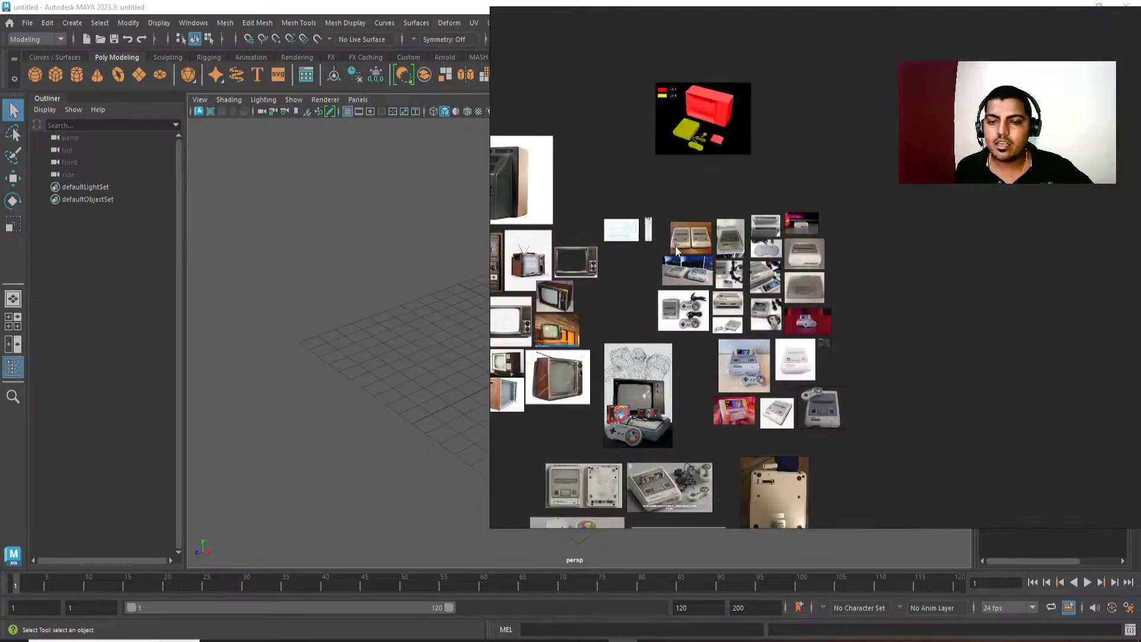
{"action": "right_click_drag", "start_coordinate": [701, 179], "coordinate": [1140, 226]}
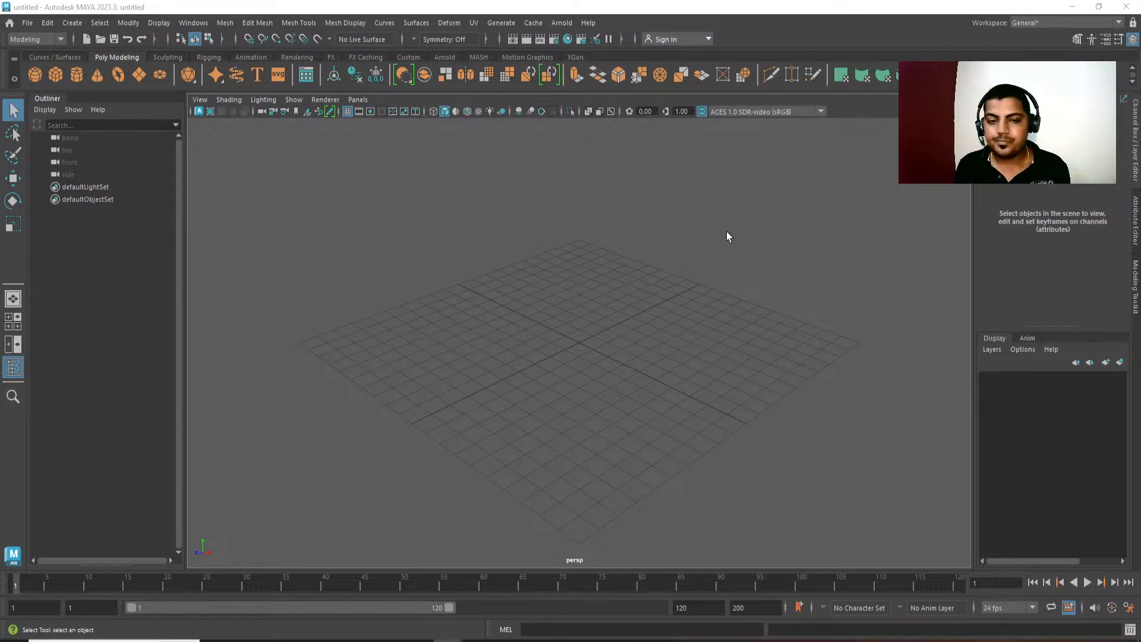
{"action": "left_click_drag", "start_coordinate": [727, 232], "coordinate": [620, 281], "text": "alt"}
{"action": "right_click_drag", "start_coordinate": [621, 281], "coordinate": [666, 360], "text": "alt"}
{"action": "middle_click_drag", "start_coordinate": [666, 360], "coordinate": [679, 351], "text": "alt"}
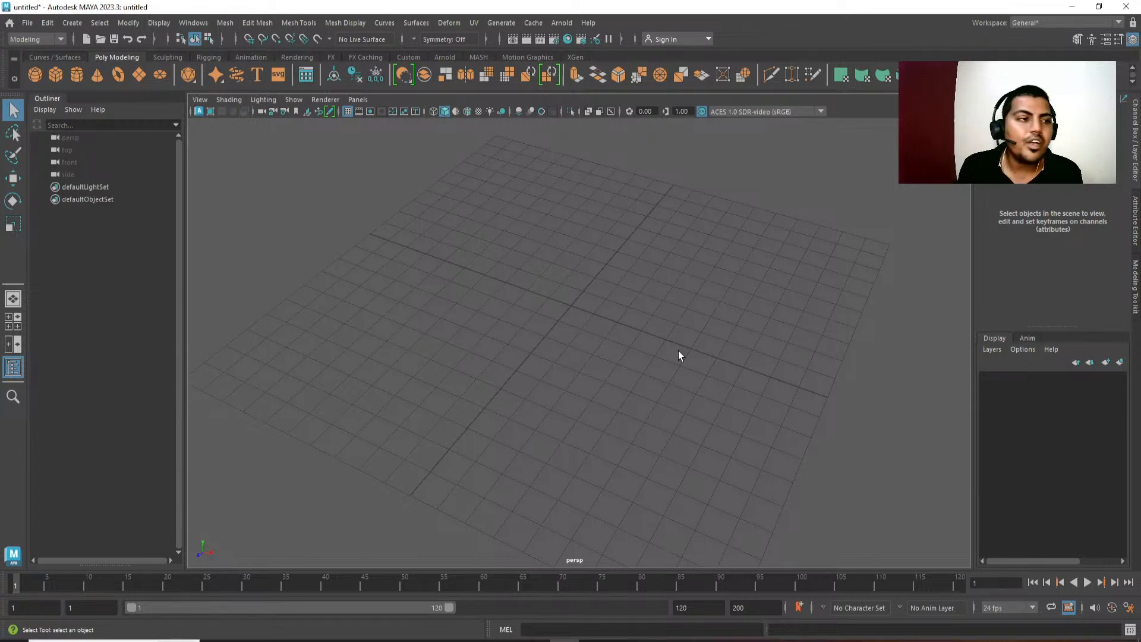
{"action": "left_click", "coordinate": [24, 26]}
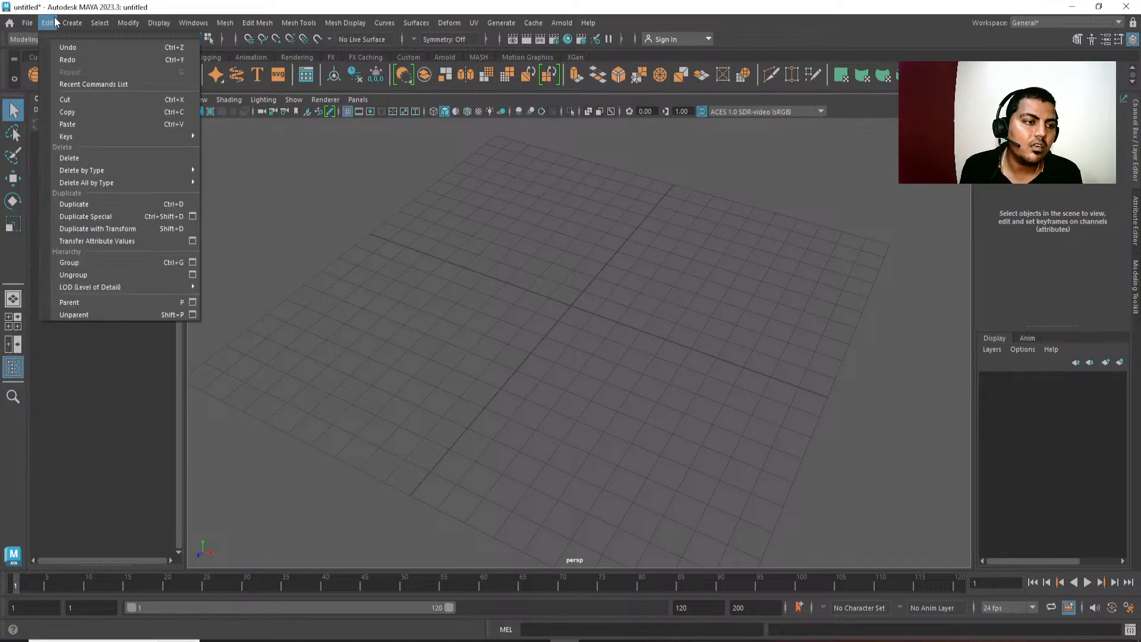
{"action": "mouse_move", "coordinate": [384, 25]}
{"action": "mouse_move", "coordinate": [433, 30]}
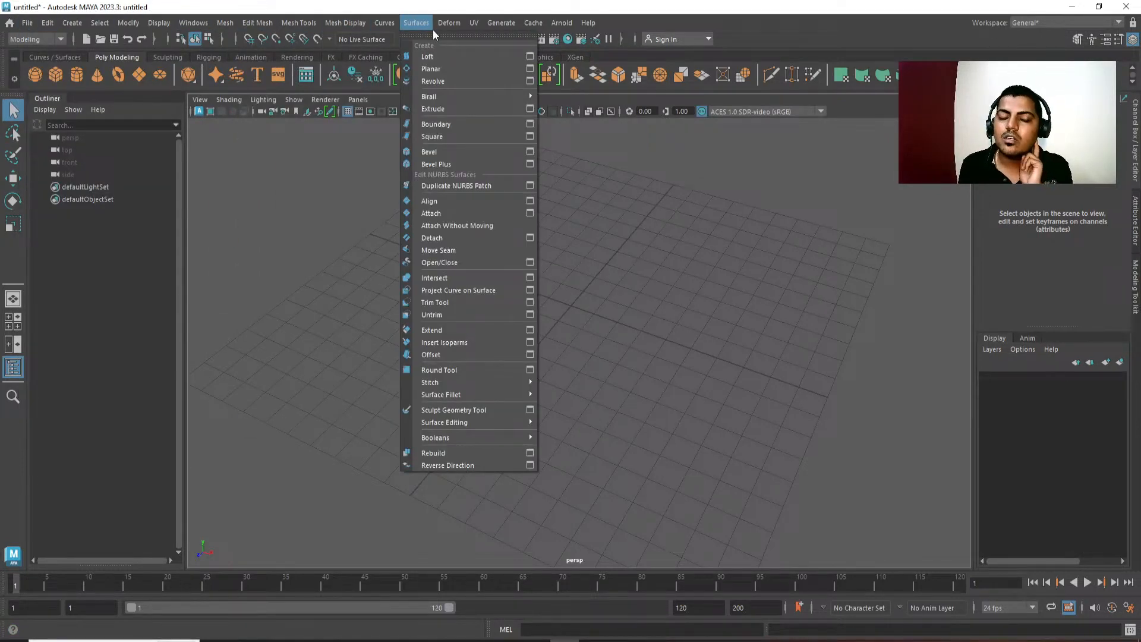
{"action": "left_click", "coordinate": [675, 238]}
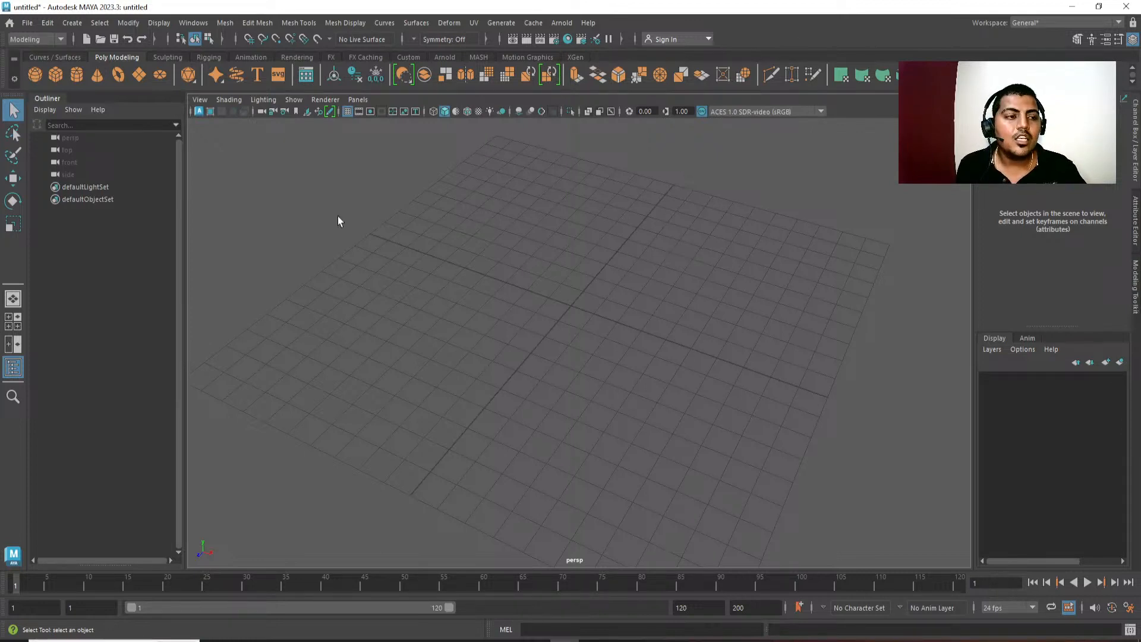
Check that the Modeling menu set is chosen, and compare the curve and surface tools with the polygon modeling tools.
{"action": "left_click", "coordinate": [54, 39]}
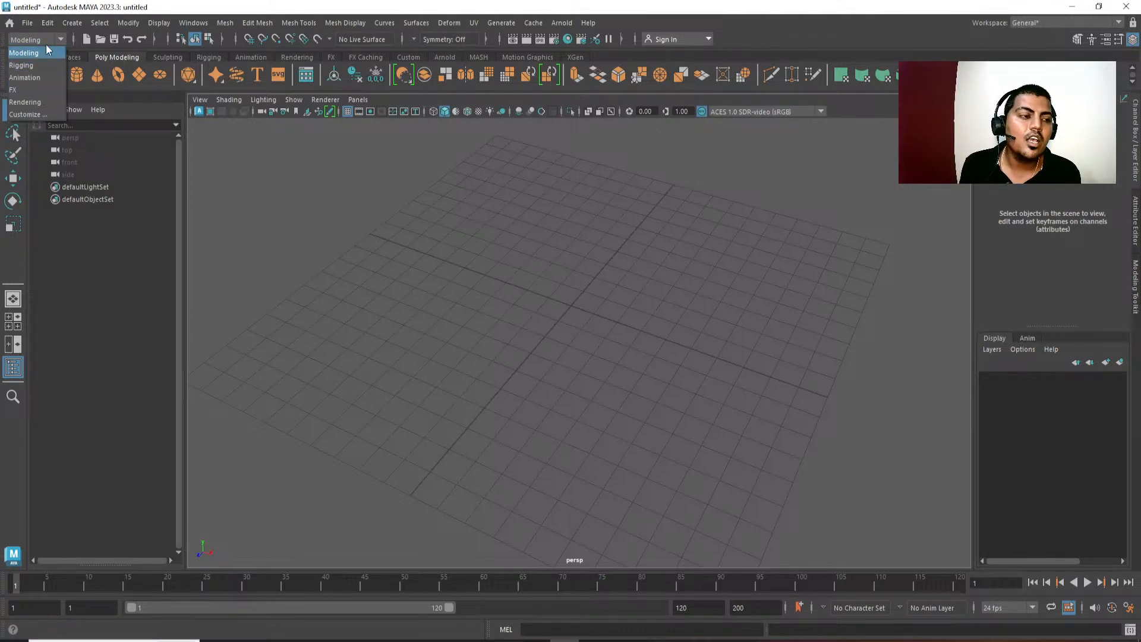
{"action": "left_click", "coordinate": [42, 50]}
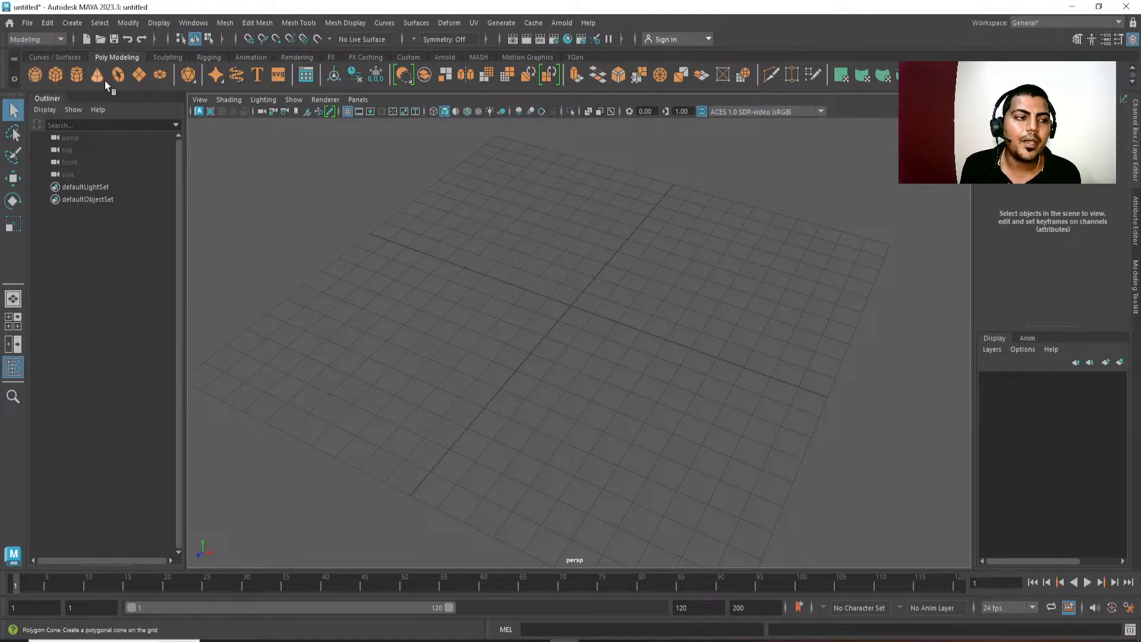
{"action": "left_click", "coordinate": [61, 55]}
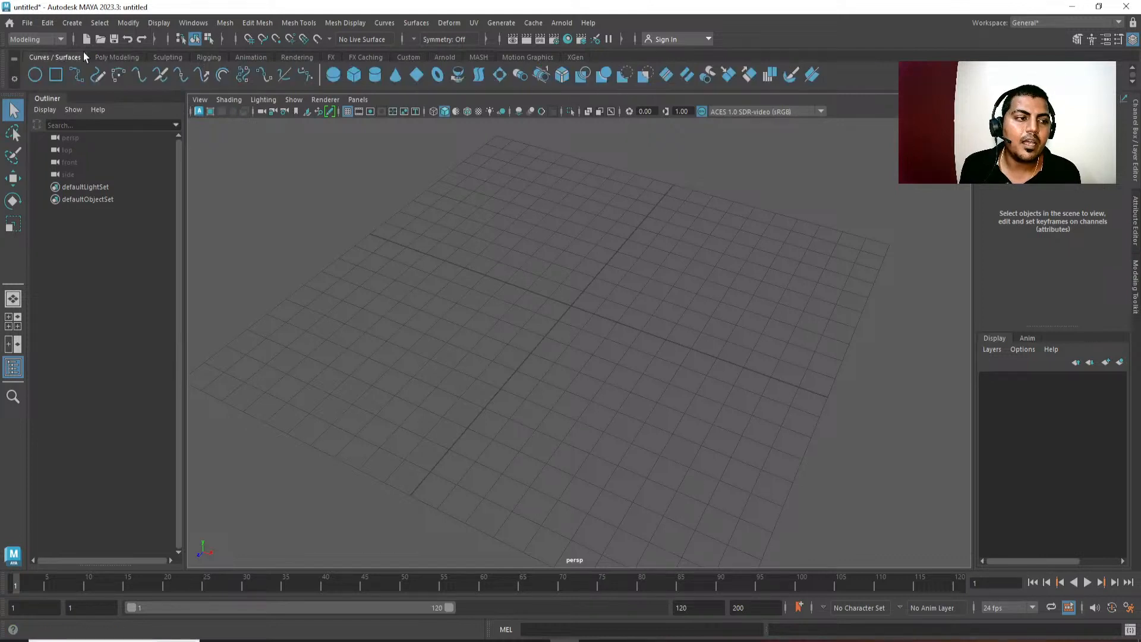
{"action": "left_click", "coordinate": [122, 57]}
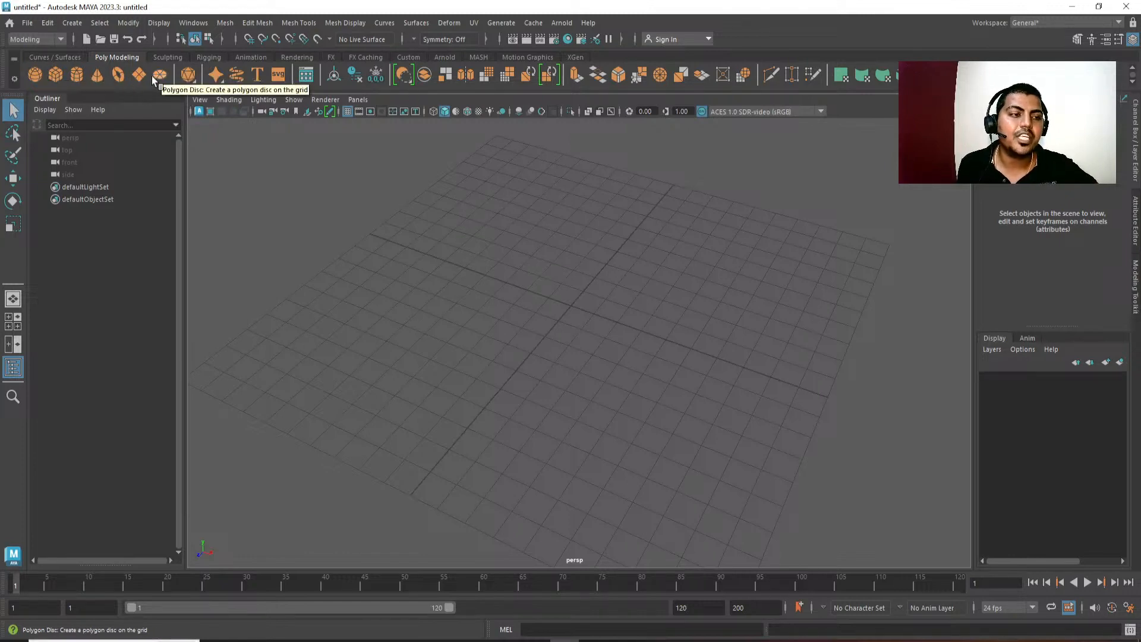
Create a polygon sphere at the origin and frame it in the perspective view.
{"action": "left_click", "coordinate": [74, 74]}
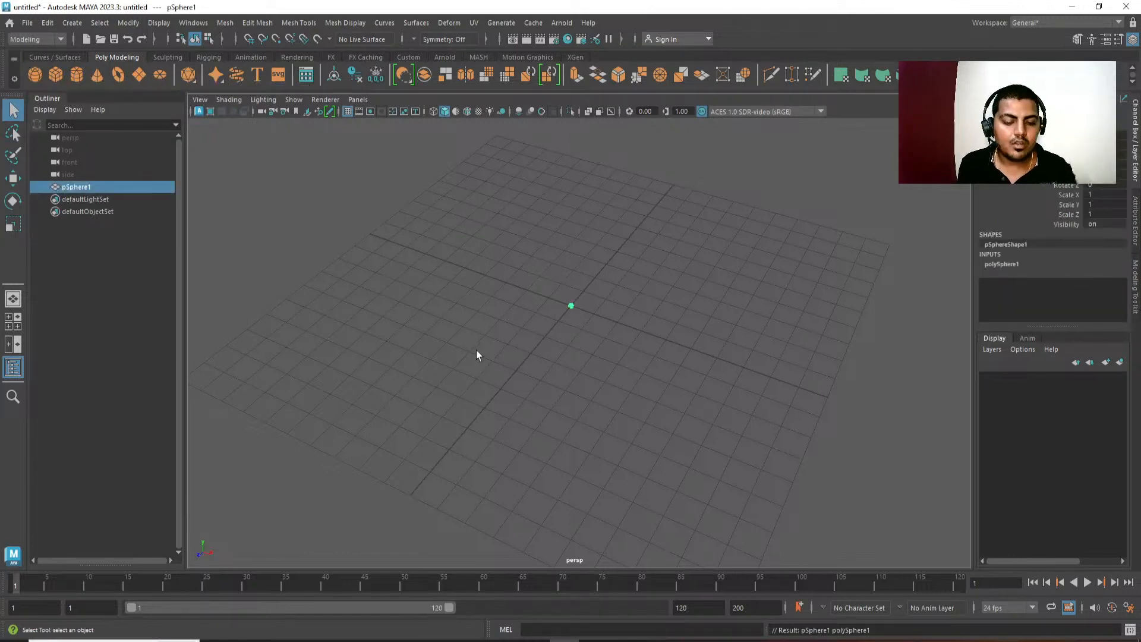
{"action": "key", "text": "f"}
{"action": "left_click_drag", "start_coordinate": [669, 432], "coordinate": [624, 380], "text": "alt"}
{"action": "right_click_drag", "start_coordinate": [624, 380], "coordinate": [617, 208], "text": "alt"}
{"action": "middle_click_drag", "start_coordinate": [617, 208], "coordinate": [595, 255], "text": "alt"}
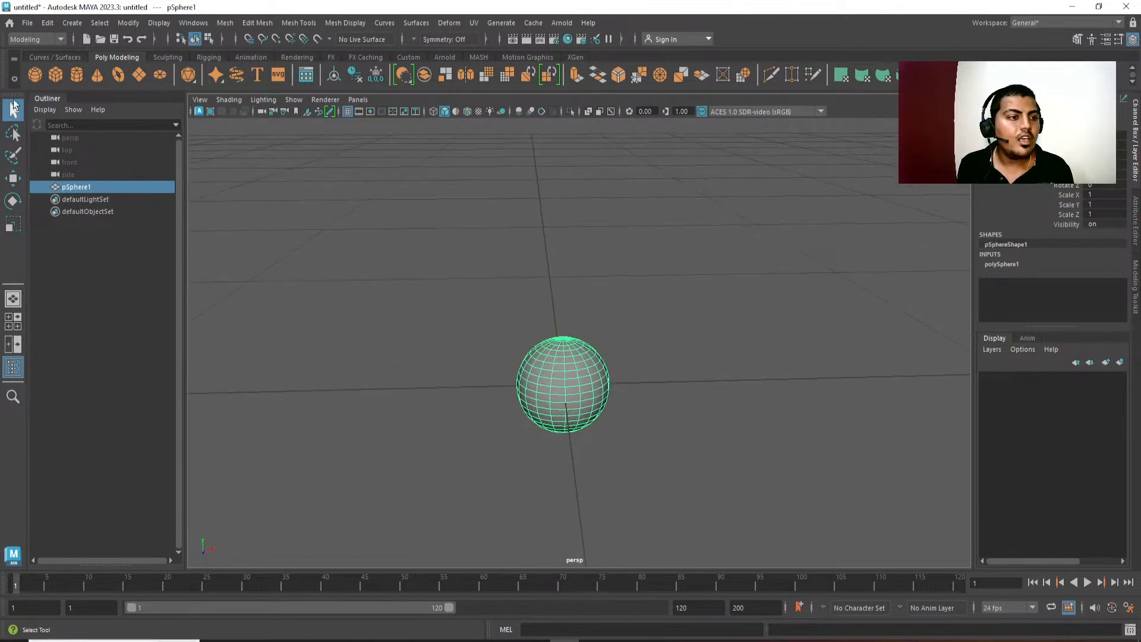
Examine the sphere from several distances and angles in the perspective view.
{"action": "scroll", "coordinate": [440, 305], "scroll_direction": "down", "scroll_amount": 8}
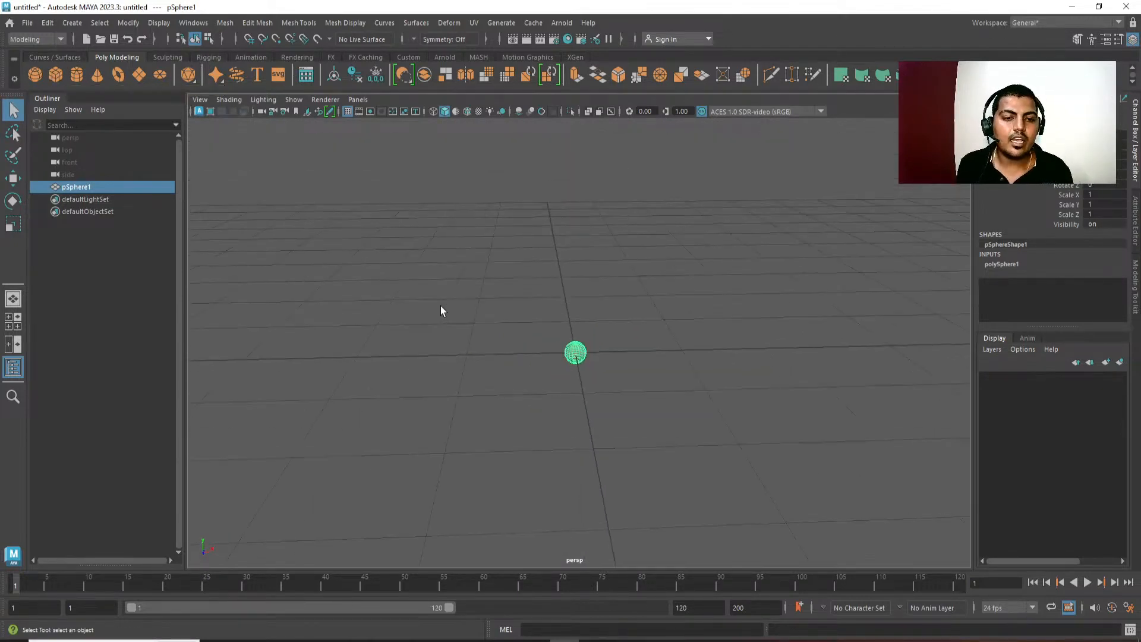
{"action": "left_click_drag", "start_coordinate": [492, 374], "coordinate": [461, 382], "text": "alt"}
{"action": "left_click_drag", "start_coordinate": [785, 416], "coordinate": [728, 404], "text": "alt"}
{"action": "right_click_drag", "start_coordinate": [728, 404], "coordinate": [696, 167], "text": "alt"}
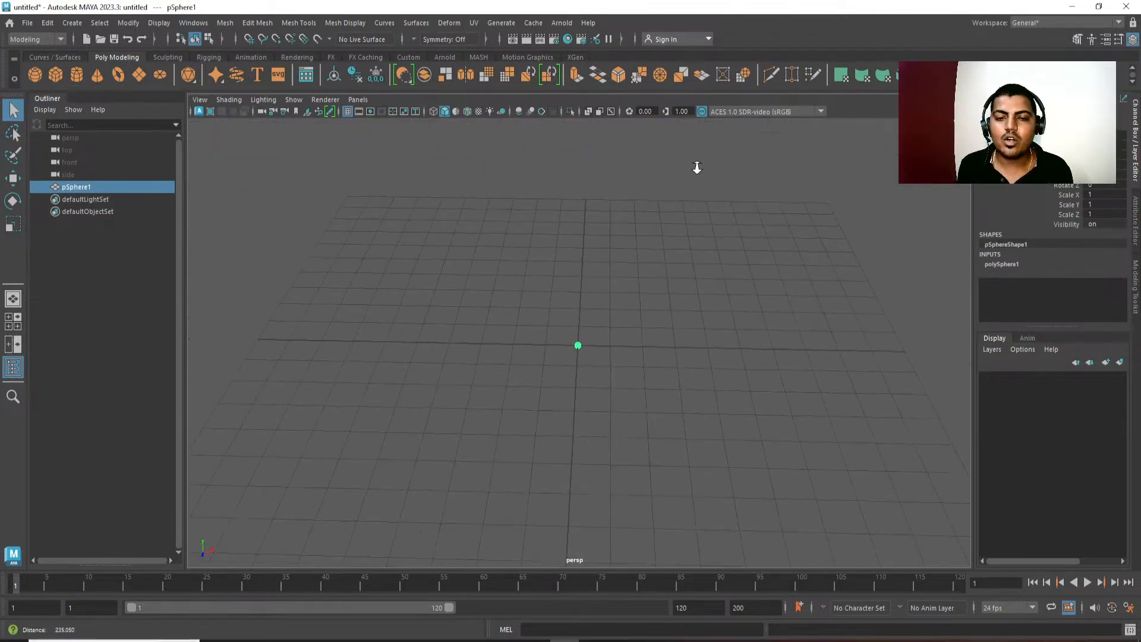
{"action": "scroll", "coordinate": [648, 261], "scroll_direction": "up", "scroll_amount": 3}
{"action": "middle_click_drag", "start_coordinate": [640, 360], "coordinate": [580, 324], "text": "alt"}
{"action": "scroll", "coordinate": [619, 290], "scroll_direction": "up", "scroll_amount": 4}
{"action": "key", "text": "f"}
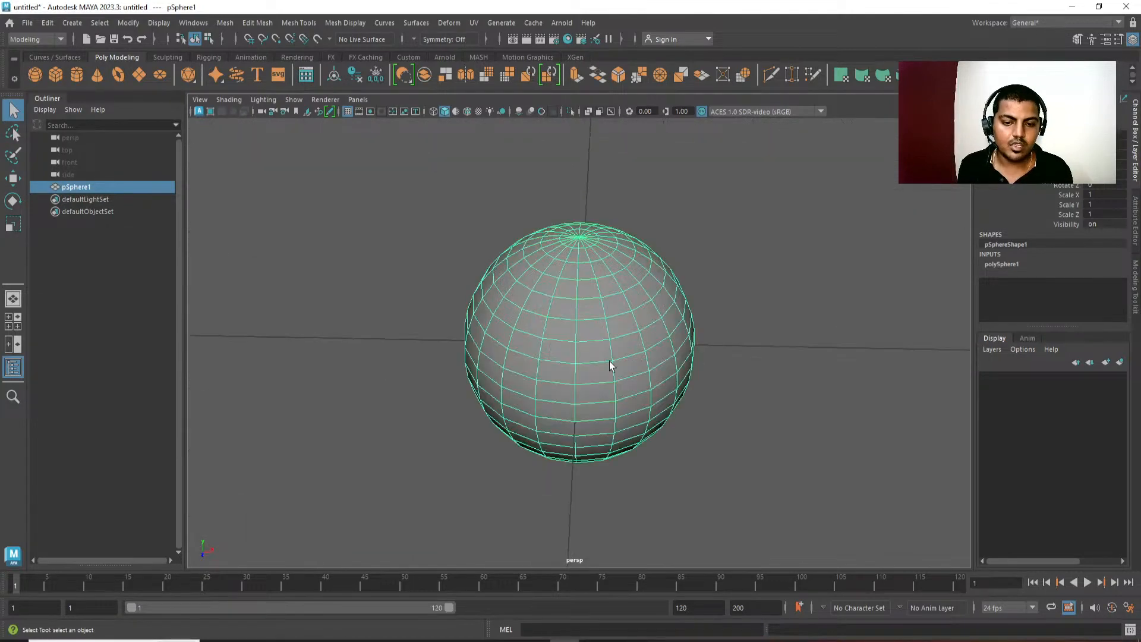
{"action": "scroll", "coordinate": [652, 392], "scroll_direction": "down", "scroll_amount": 2}
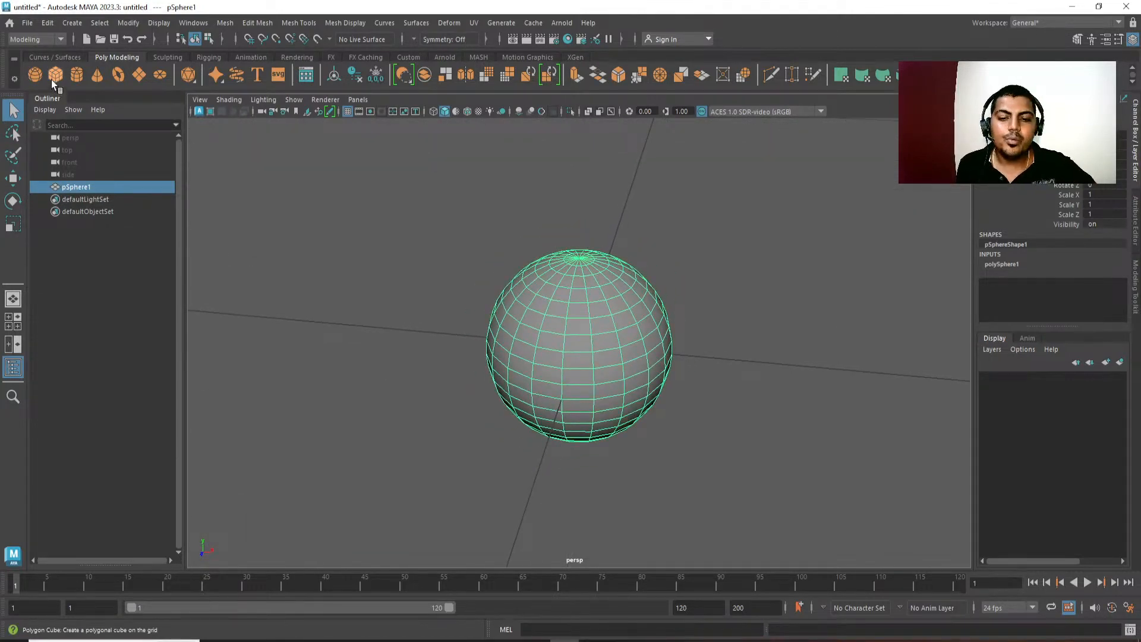
Replace the sphere with a polygon cube at the origin and delete that cube.
{"action": "left_click", "coordinate": [430, 288]}
{"action": "left_click", "coordinate": [545, 327]}
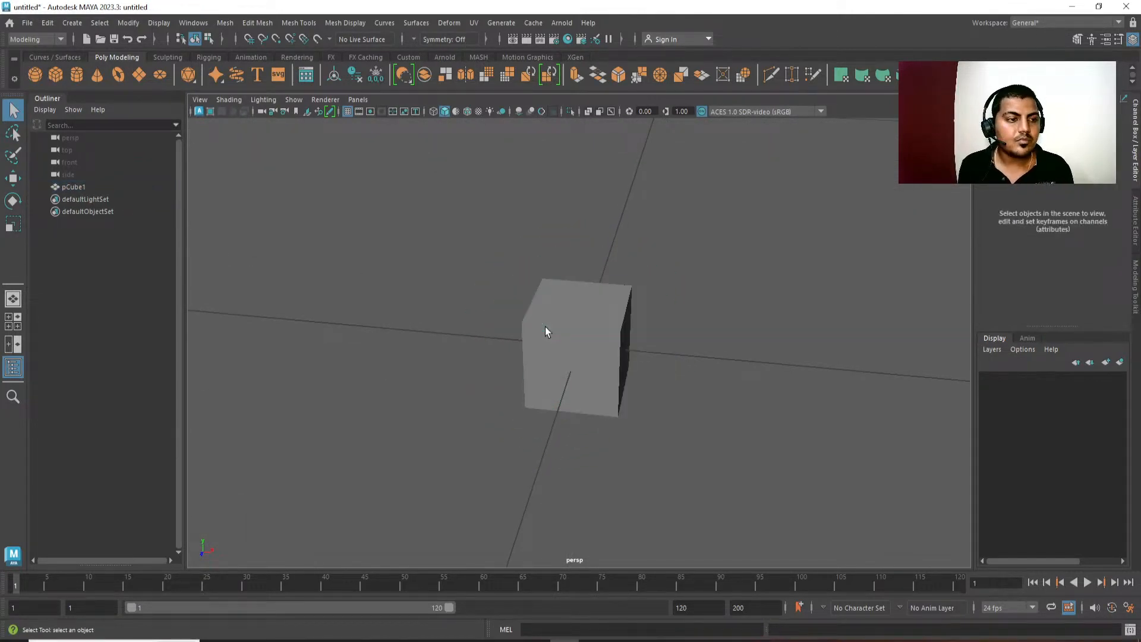
{"action": "left_click", "coordinate": [545, 326]}
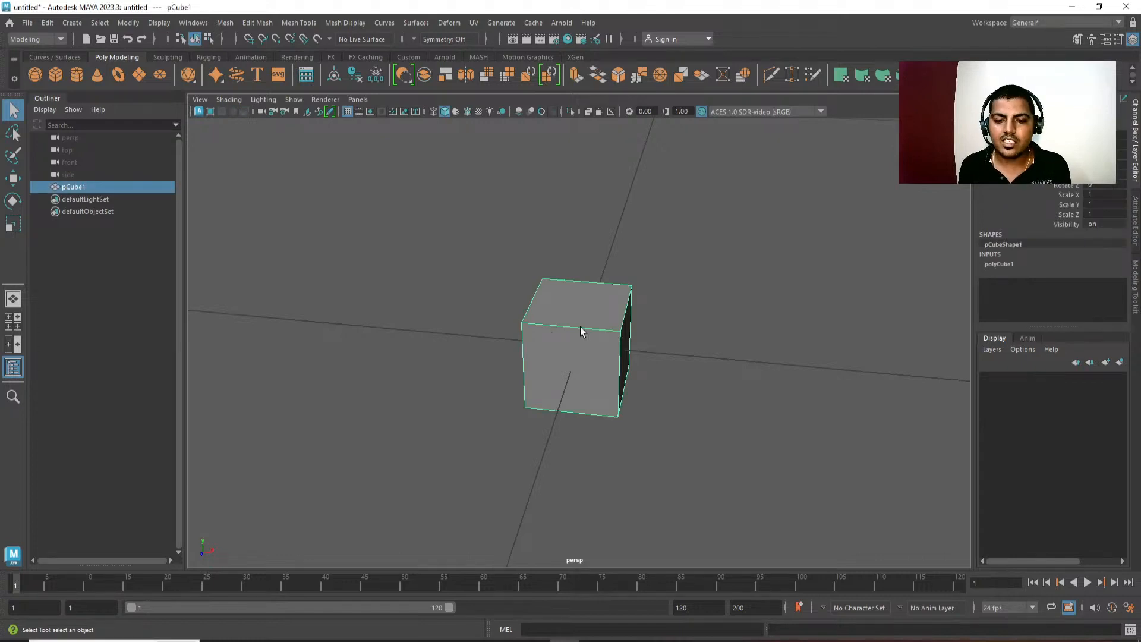
{"action": "key", "text": "Delete"}
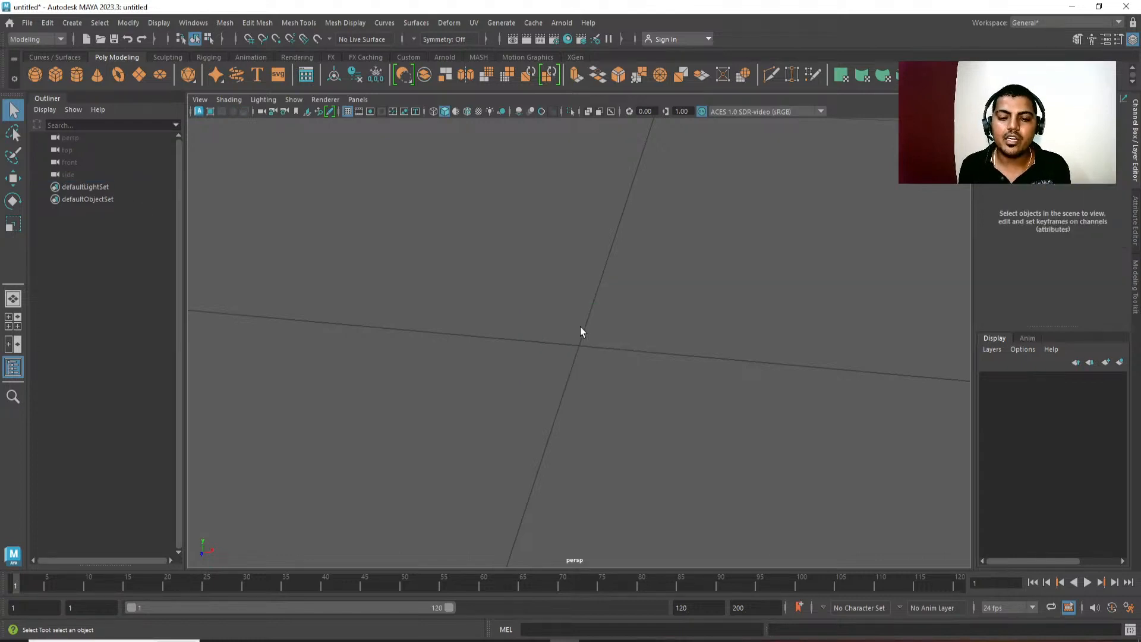
Create a polygon cylinder and a polygon cone at the origin, and raise the cone on top of the cylinder.
{"action": "left_click", "coordinate": [76, 74]}
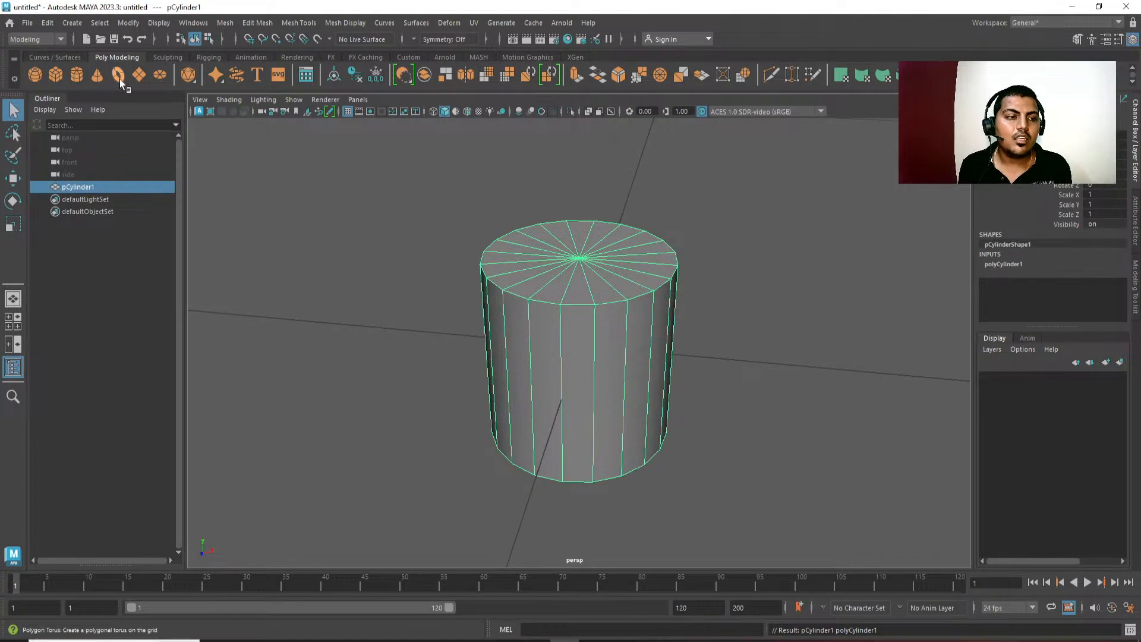
{"action": "left_click", "coordinate": [95, 75]}
{"action": "key", "text": "w"}
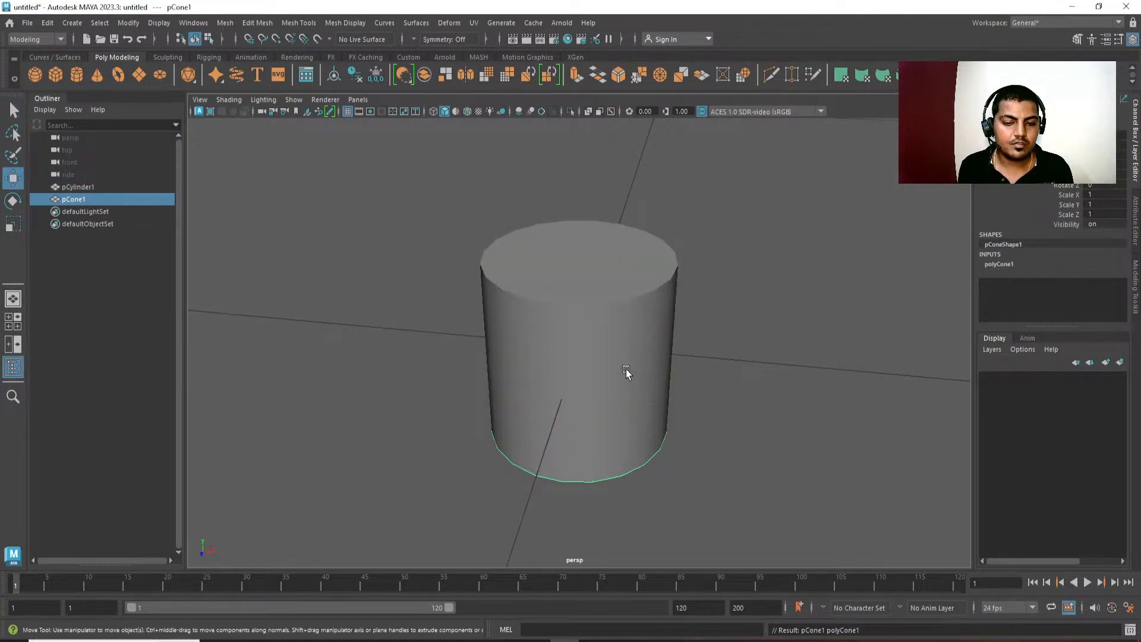
{"action": "left_click_drag", "start_coordinate": [579, 294], "coordinate": [596, 113]}
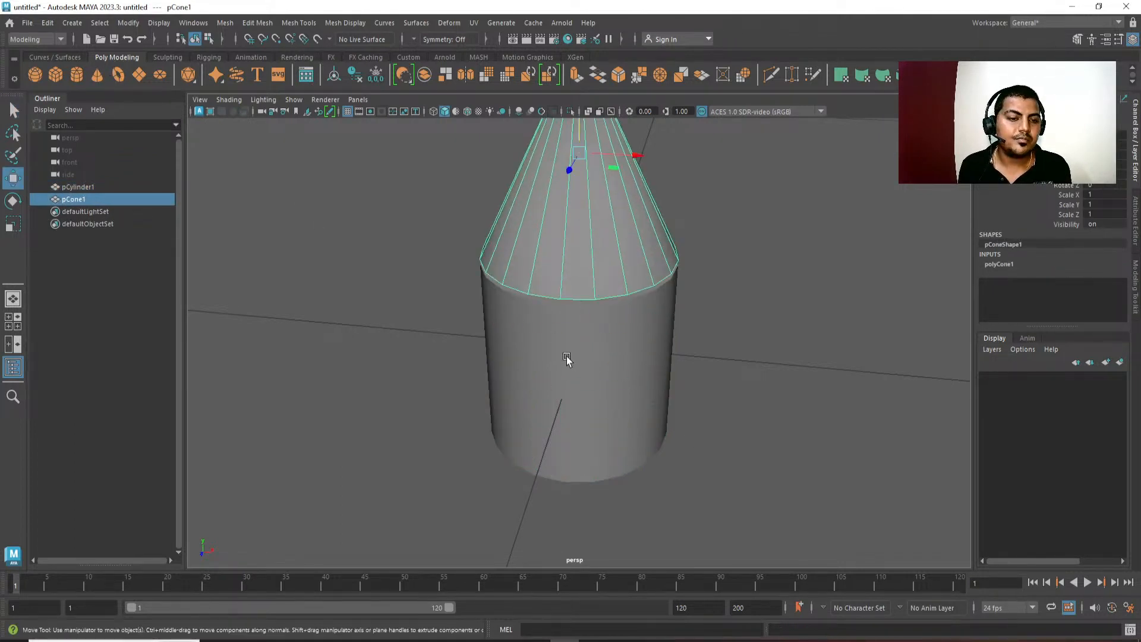
Add a polygon torus around the cylinder and delete all three primitives together.
{"action": "left_click", "coordinate": [119, 76]}
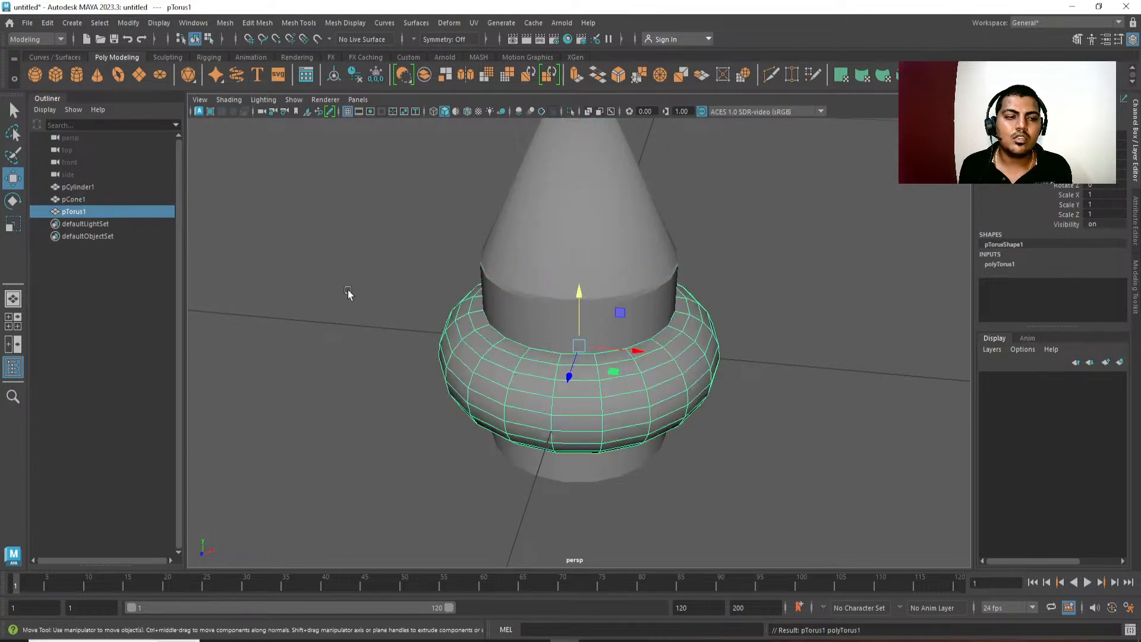
{"action": "left_click_drag", "start_coordinate": [377, 237], "coordinate": [690, 517]}
{"action": "key", "text": "Delete"}
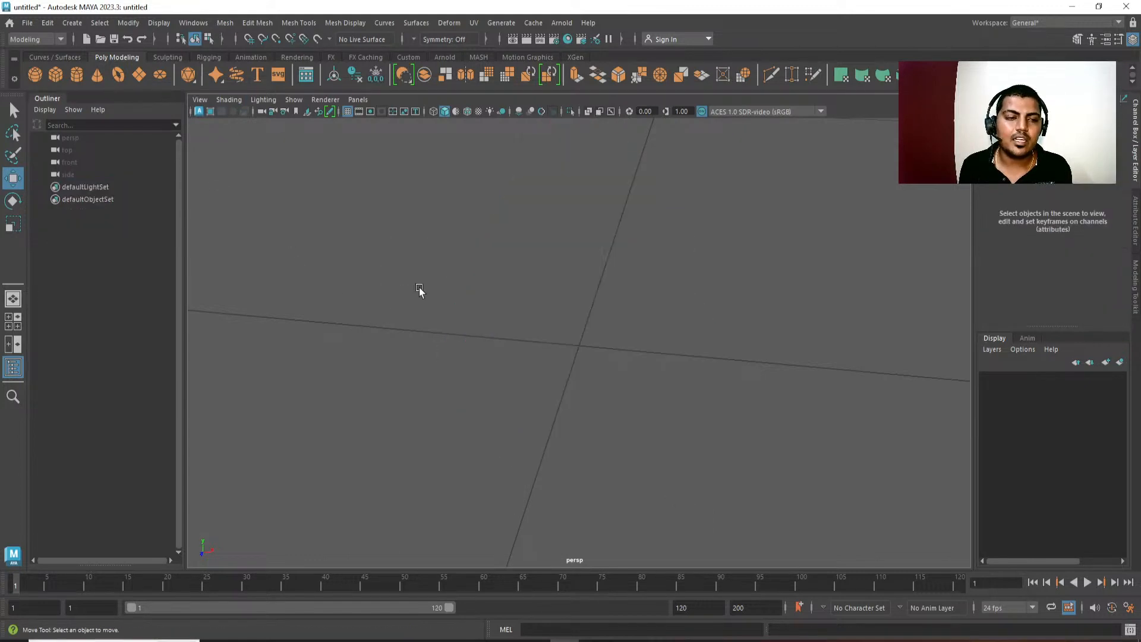
Try out a polygon plane and a polygon disc at the origin, deleting each one after creating it.
{"action": "left_click", "coordinate": [139, 76]}
{"action": "key", "text": "Delete"}
{"action": "left_click", "coordinate": [161, 76]}
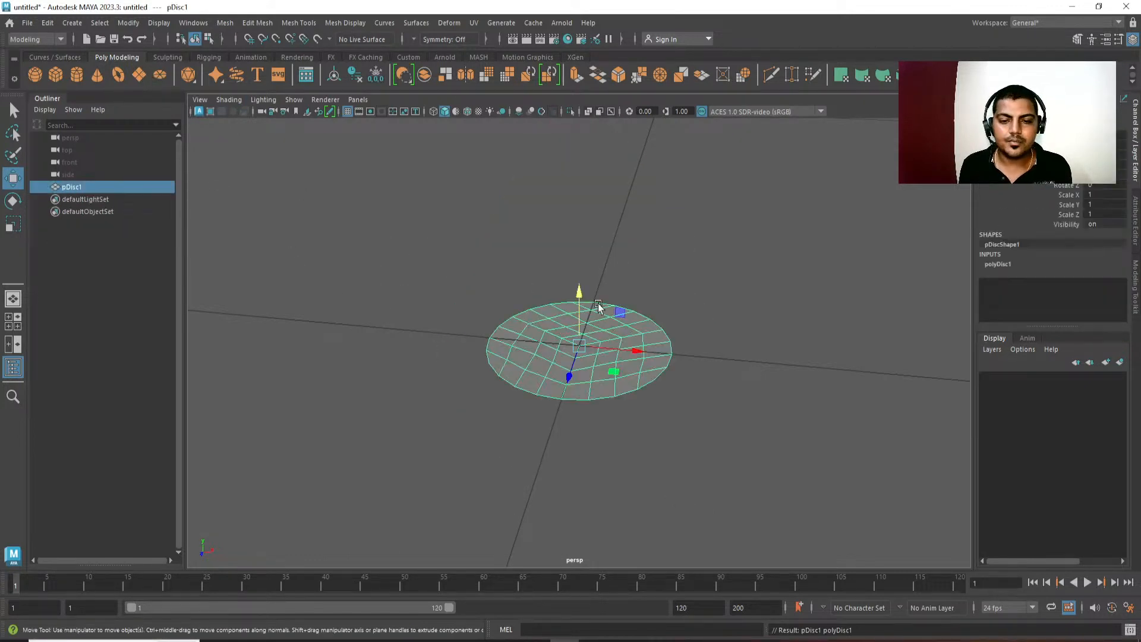
{"action": "key", "text": "Delete"}
Create a polygon cube at the origin and deselect it with the whole grid in view.
{"action": "left_click", "coordinate": [62, 76]}
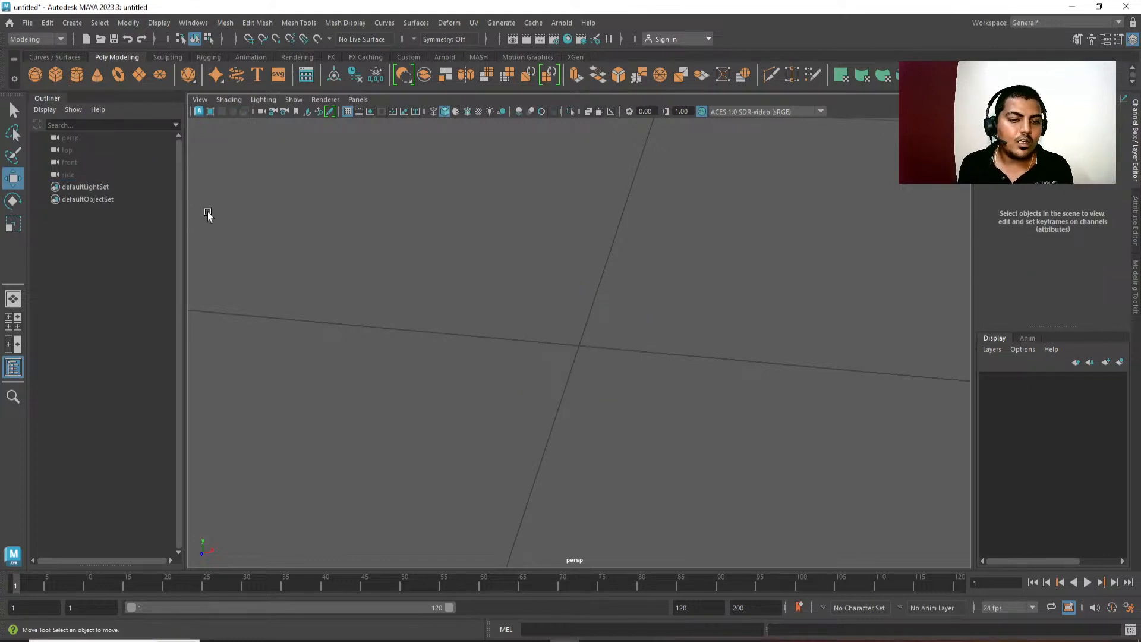
{"action": "scroll", "coordinate": [507, 222], "scroll_direction": "down", "scroll_amount": 4}
{"action": "left_click_drag", "start_coordinate": [578, 413], "coordinate": [558, 242], "text": "alt"}
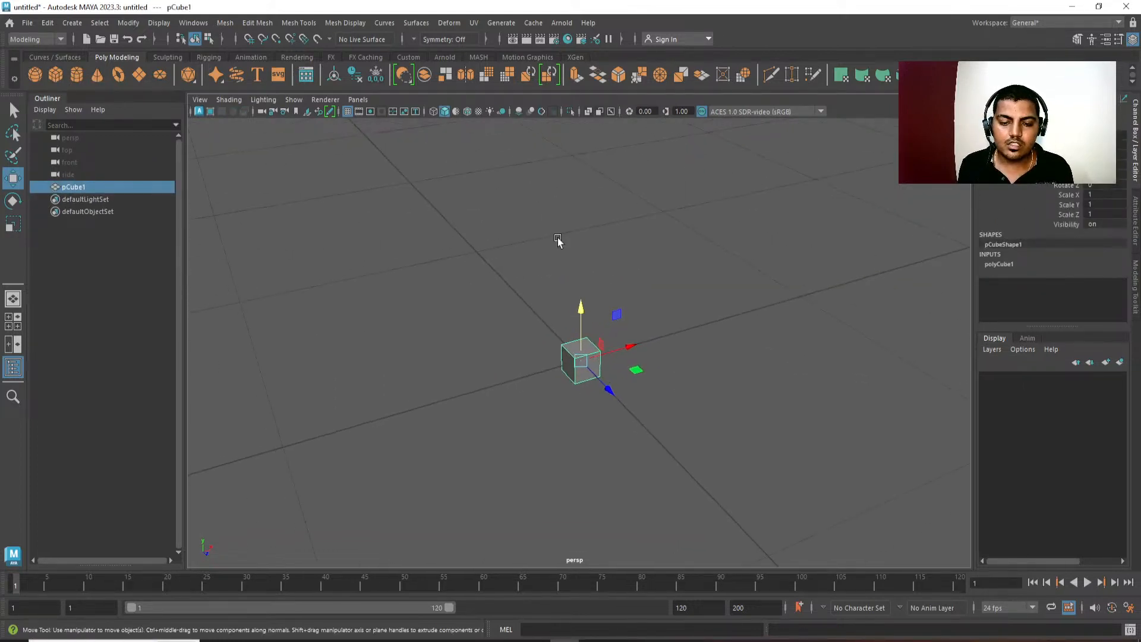
{"action": "left_click", "coordinate": [630, 221]}
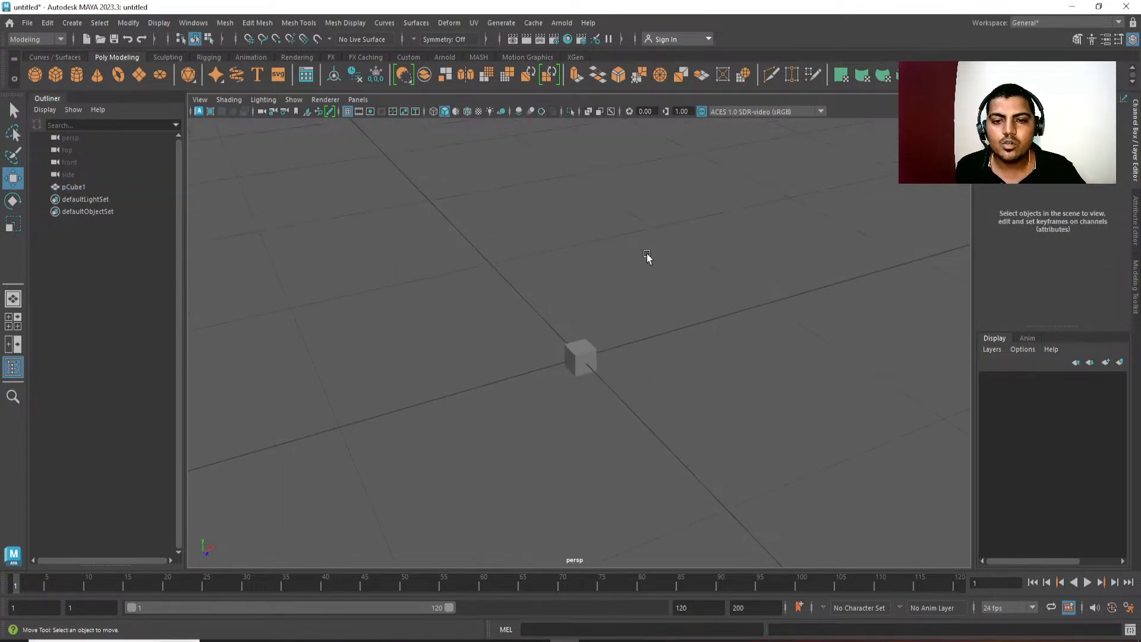
{"action": "scroll", "coordinate": [648, 257], "scroll_direction": "down", "scroll_amount": 4}
{"action": "scroll", "coordinate": [479, 258], "scroll_direction": "down", "scroll_amount": 3}
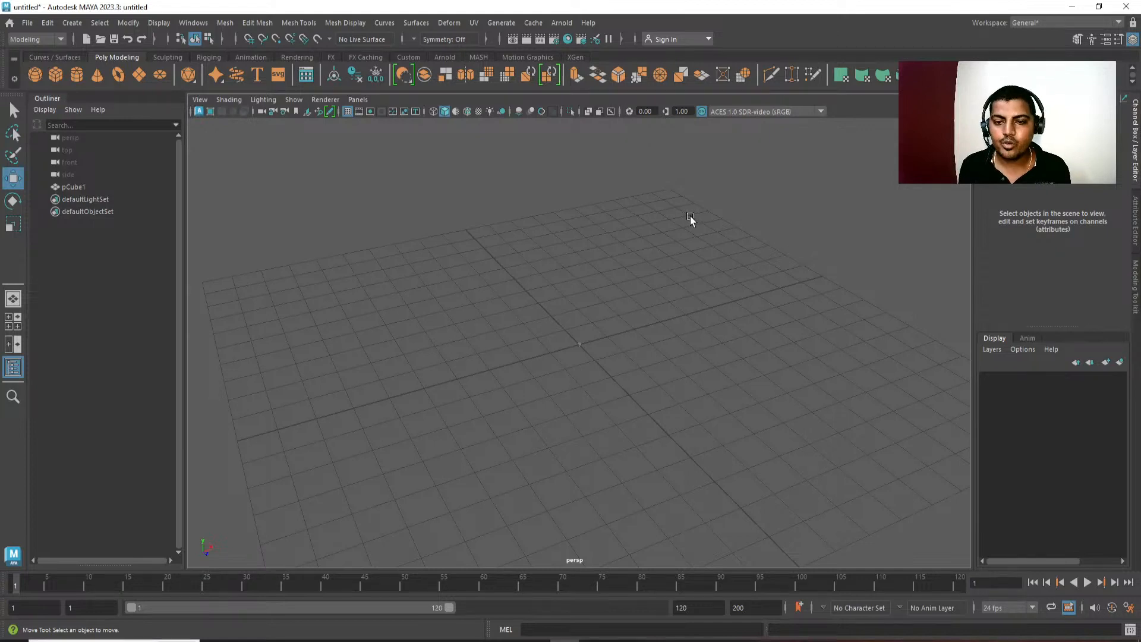
Look at the cube in the four-view layout with its front and side views, and return to the full perspective view.
{"action": "key", "text": "space"}
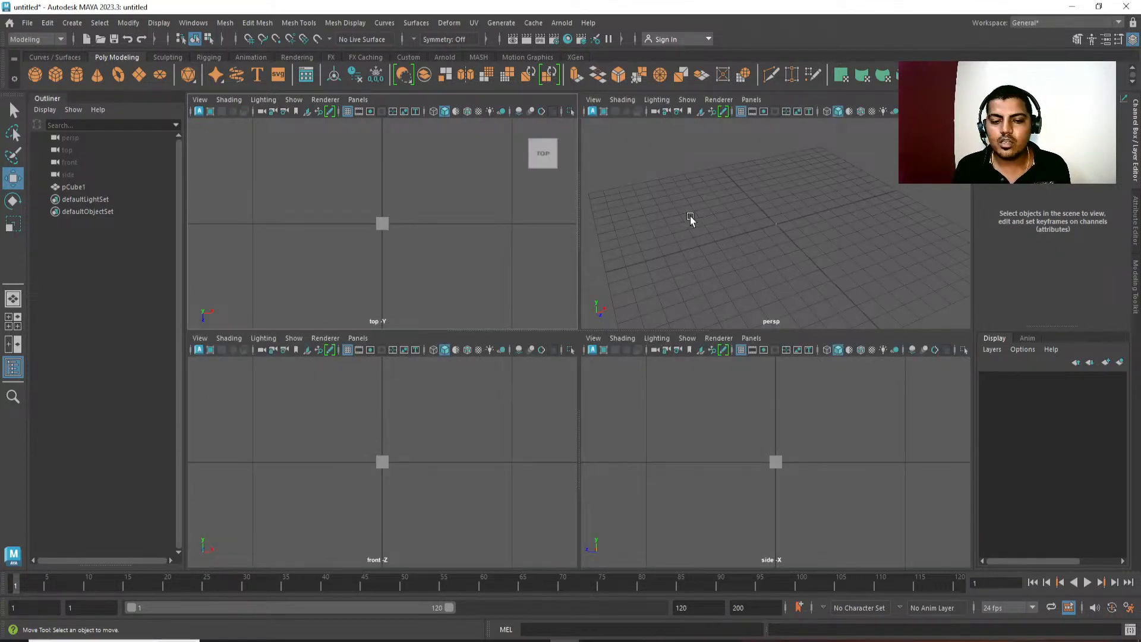
{"action": "left_click", "coordinate": [477, 438]}
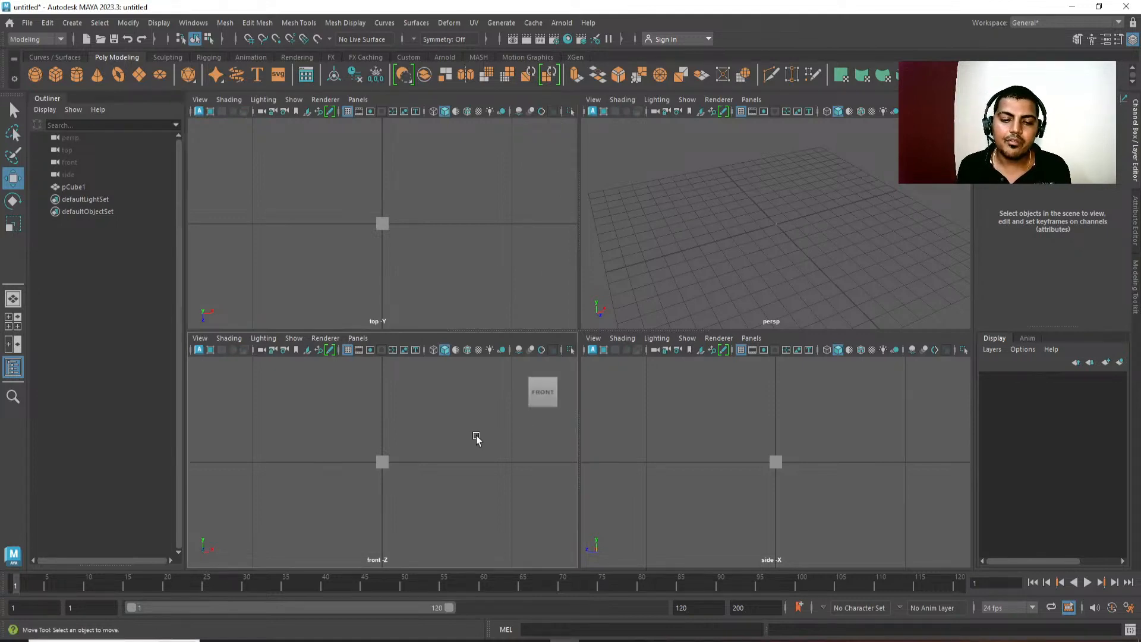
{"action": "left_click", "coordinate": [833, 382]}
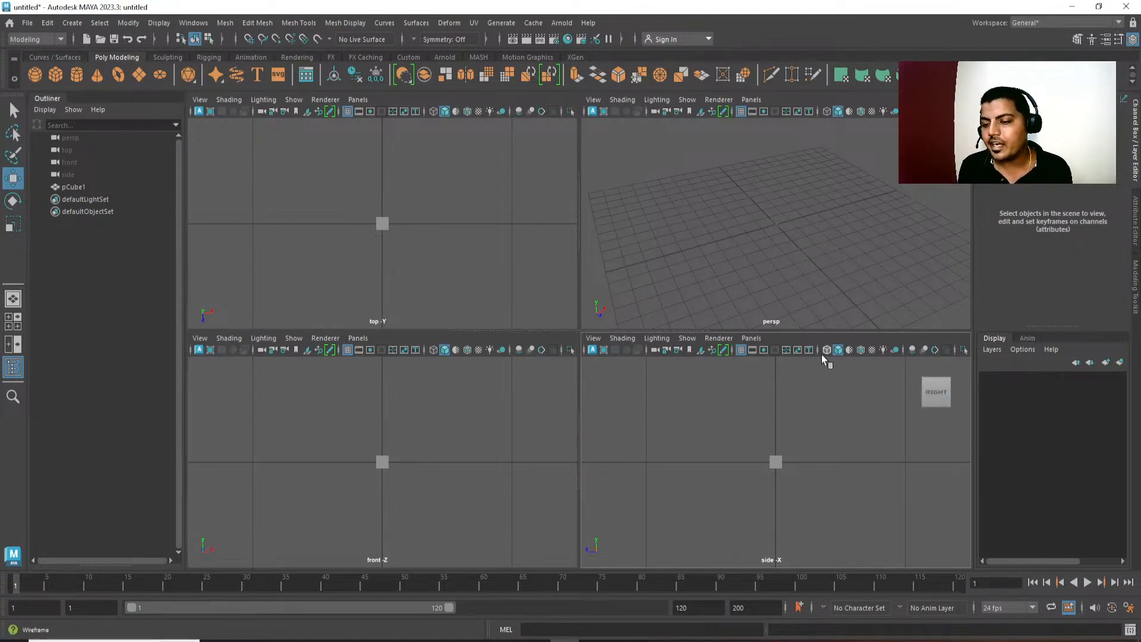
{"action": "left_click", "coordinate": [803, 221]}
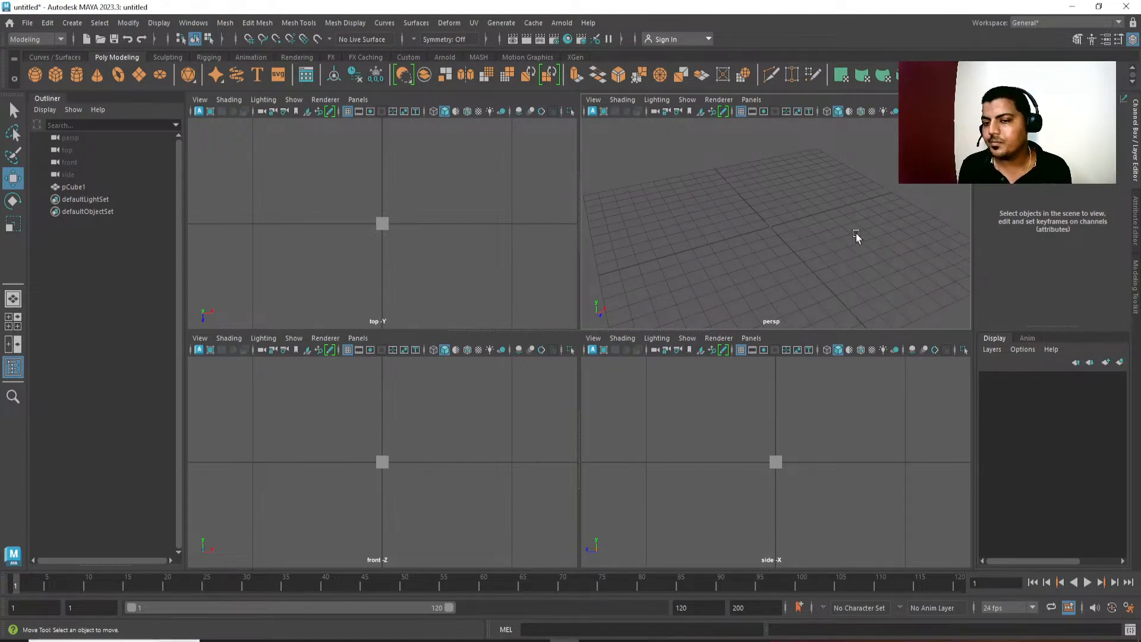
{"action": "key", "text": "space"}
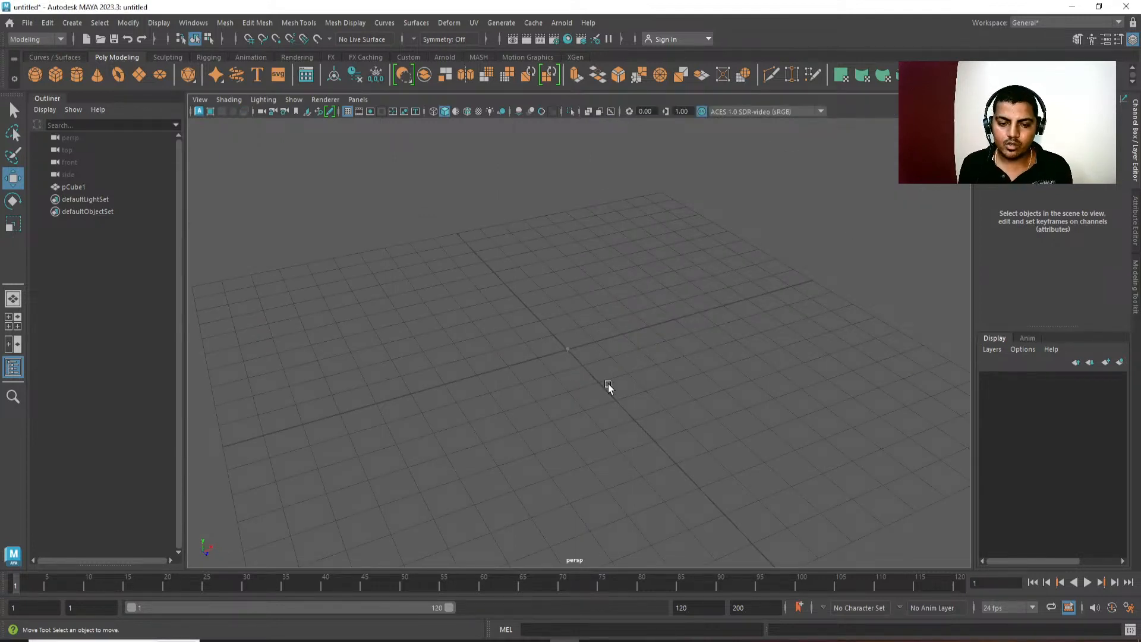
Scale the cube at the origin up uniformly to about 56.5 on all three axes.
{"action": "left_click_drag", "start_coordinate": [601, 334], "coordinate": [508, 415]}
{"action": "key", "text": "r"}
{"action": "left_click_drag", "start_coordinate": [565, 349], "coordinate": [716, 408]}
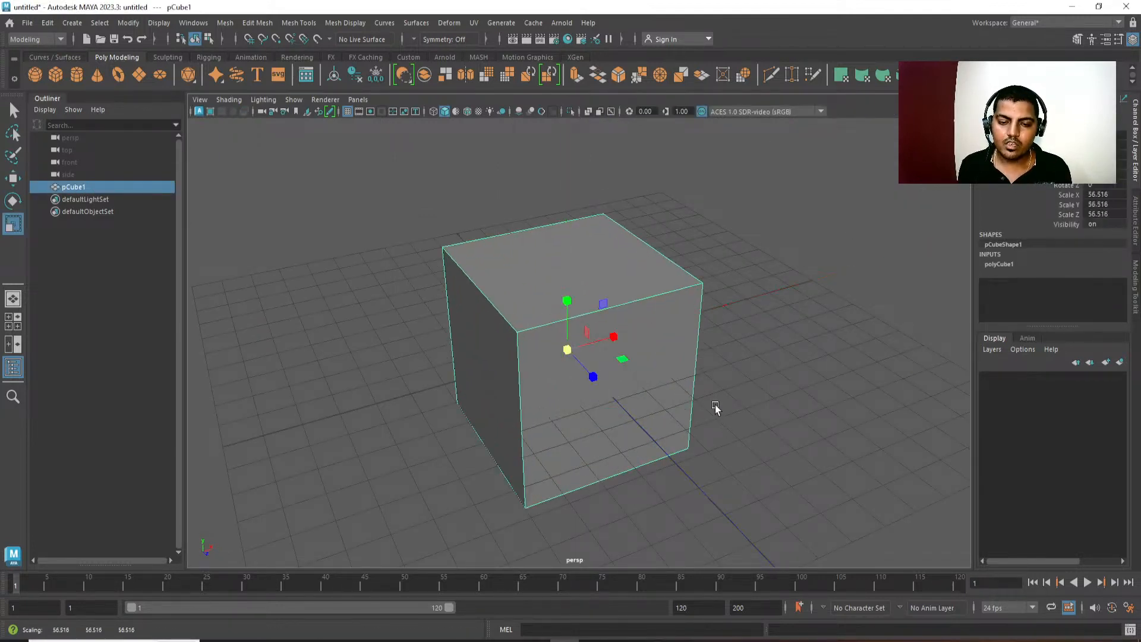
Deselect the cube and examine it from several angles and distances in the perspective view.
{"action": "left_click", "coordinate": [782, 492]}
{"action": "right_click_drag", "start_coordinate": [782, 492], "coordinate": [746, 444], "text": "alt"}
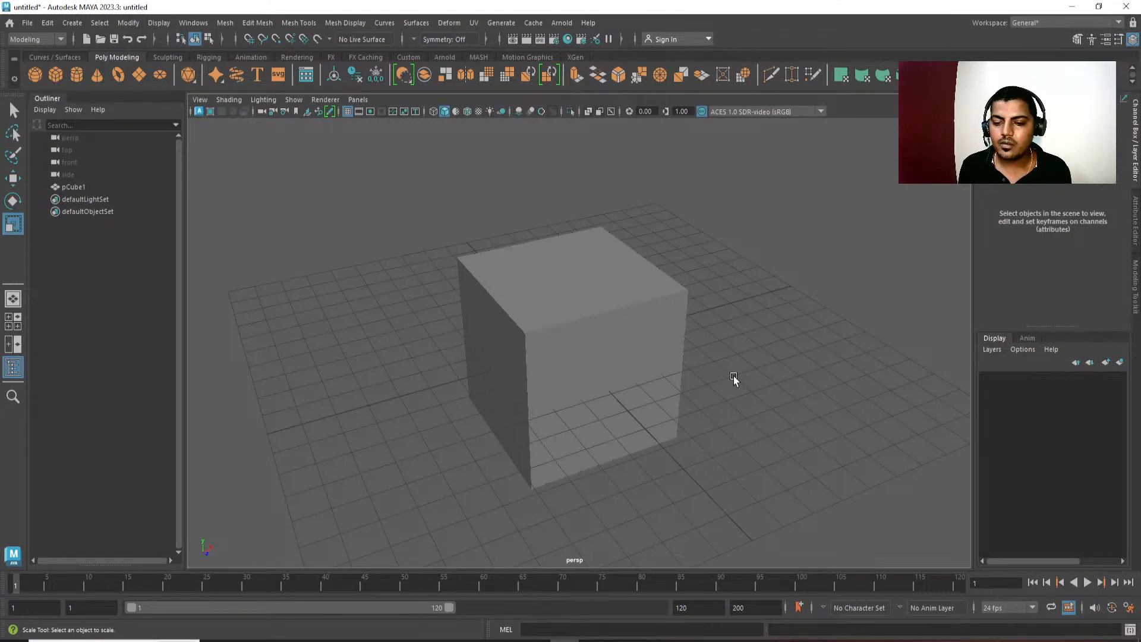
{"action": "key", "text": "alt"}
{"action": "mouse_move", "coordinate": [734, 376]}
{"action": "left_mouse_down", "text": "alt"}
{"action": "mouse_move", "coordinate": [574, 375]}
{"action": "mouse_move", "coordinate": [691, 375]}
{"action": "mouse_move", "coordinate": [611, 377]}
{"action": "mouse_move", "coordinate": [655, 337]}
{"action": "mouse_move", "coordinate": [604, 408]}
{"action": "mouse_move", "coordinate": [771, 386]}
{"action": "mouse_move", "coordinate": [734, 387]}
{"action": "left_mouse_up", "text": "alt"}
{"action": "right_click_drag", "start_coordinate": [733, 387], "coordinate": [719, 366], "text": "alt"}
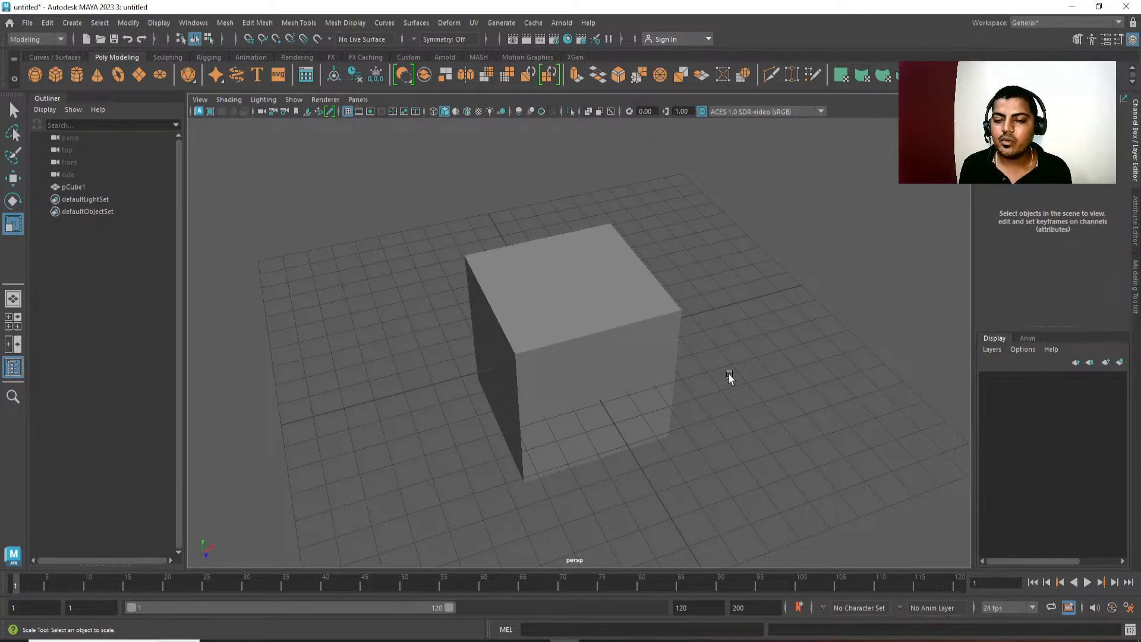
{"action": "right_click_drag", "start_coordinate": [729, 374], "coordinate": [751, 227], "text": "alt"}
{"action": "left_click_drag", "start_coordinate": [752, 227], "coordinate": [755, 356], "text": "alt"}
{"action": "right_click_drag", "start_coordinate": [755, 355], "coordinate": [821, 500], "text": "alt"}
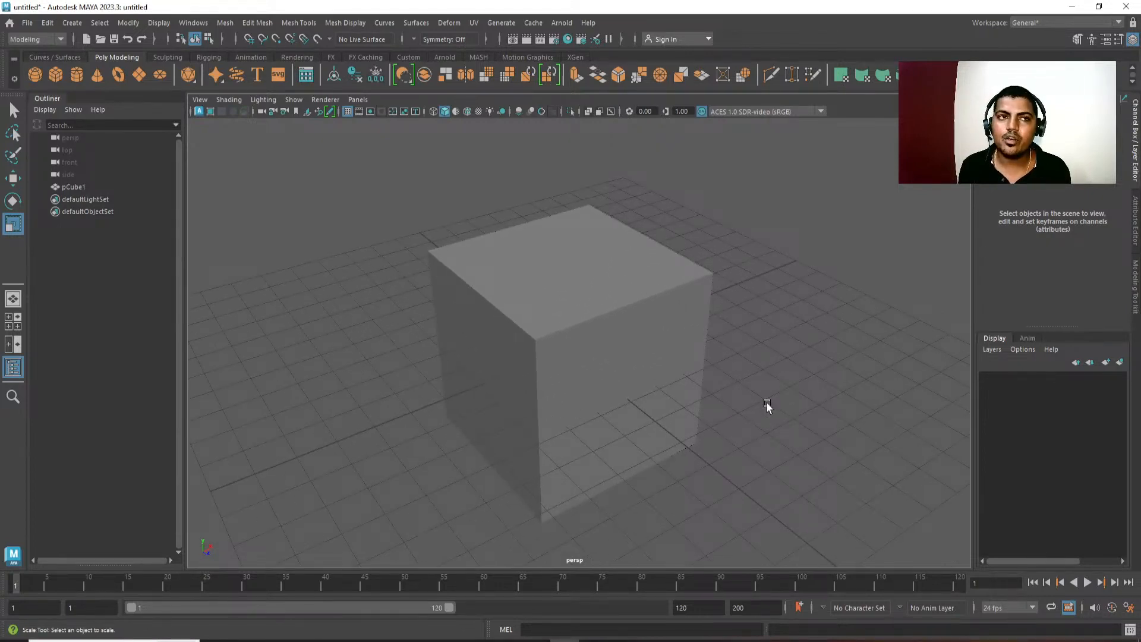
{"action": "middle_click_drag", "start_coordinate": [767, 404], "coordinate": [767, 375], "text": "alt"}
{"action": "right_click_drag", "start_coordinate": [767, 374], "coordinate": [758, 325], "text": "alt"}
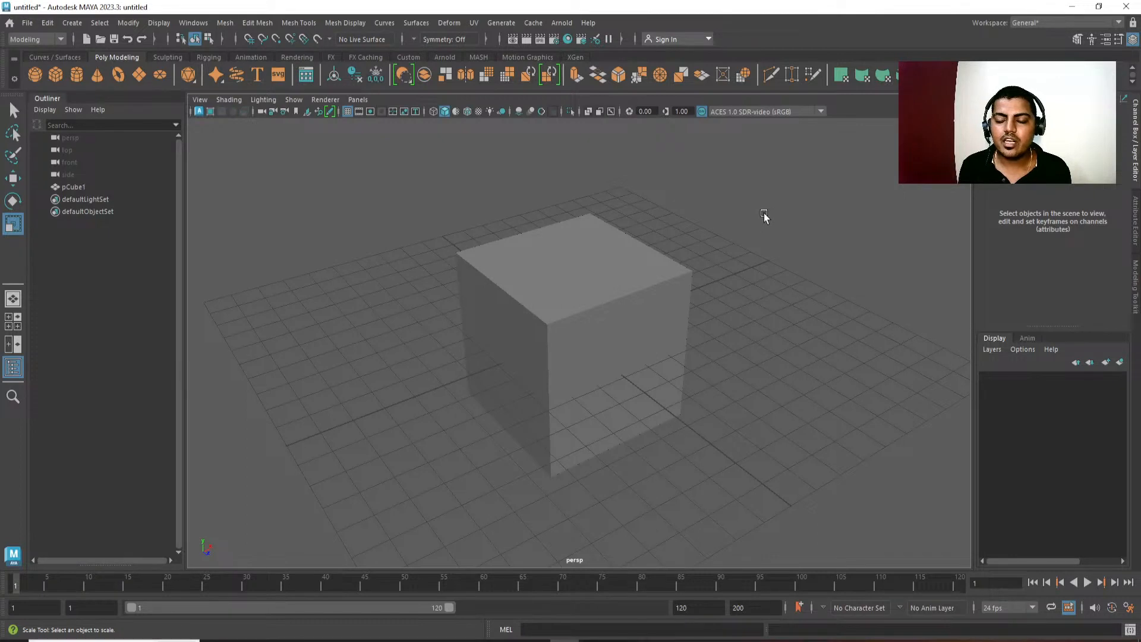
Show the cube in the four-view layout and return to the full perspective view.
{"action": "key", "text": "space"}
{"action": "scroll", "coordinate": [426, 230], "scroll_direction": "down", "scroll_amount": 3}
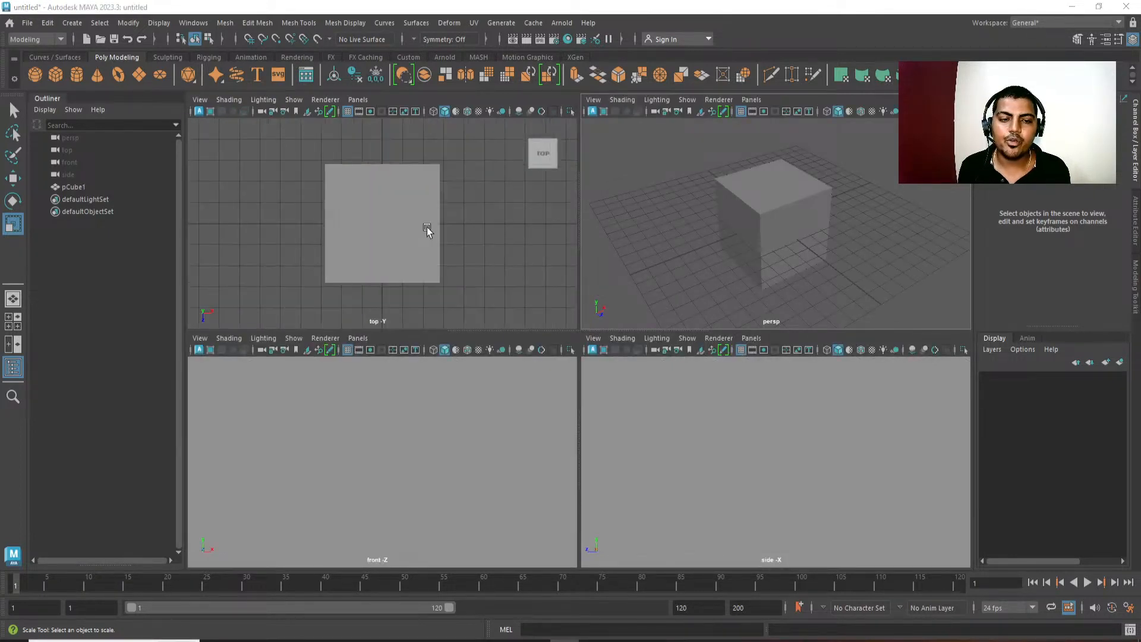
{"action": "key", "text": "space"}
{"action": "key", "text": "space"}
Bring up the hotbox over the perspective view and look through its commands, including the central Maya entry.
{"action": "key", "text": "space"}
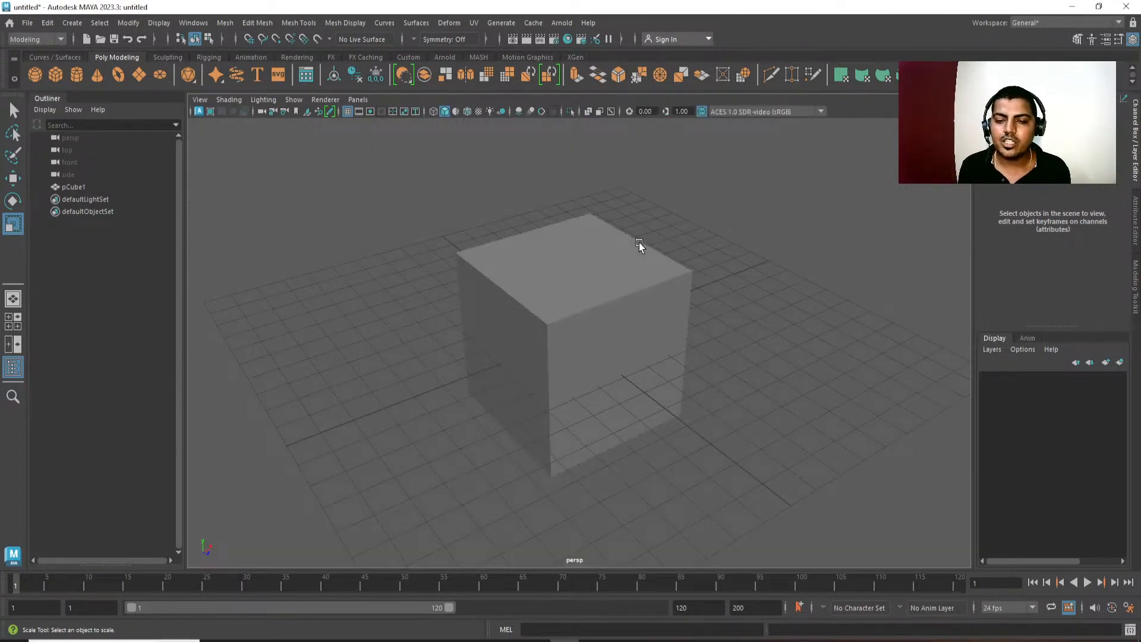
{"action": "key", "text": "space"}
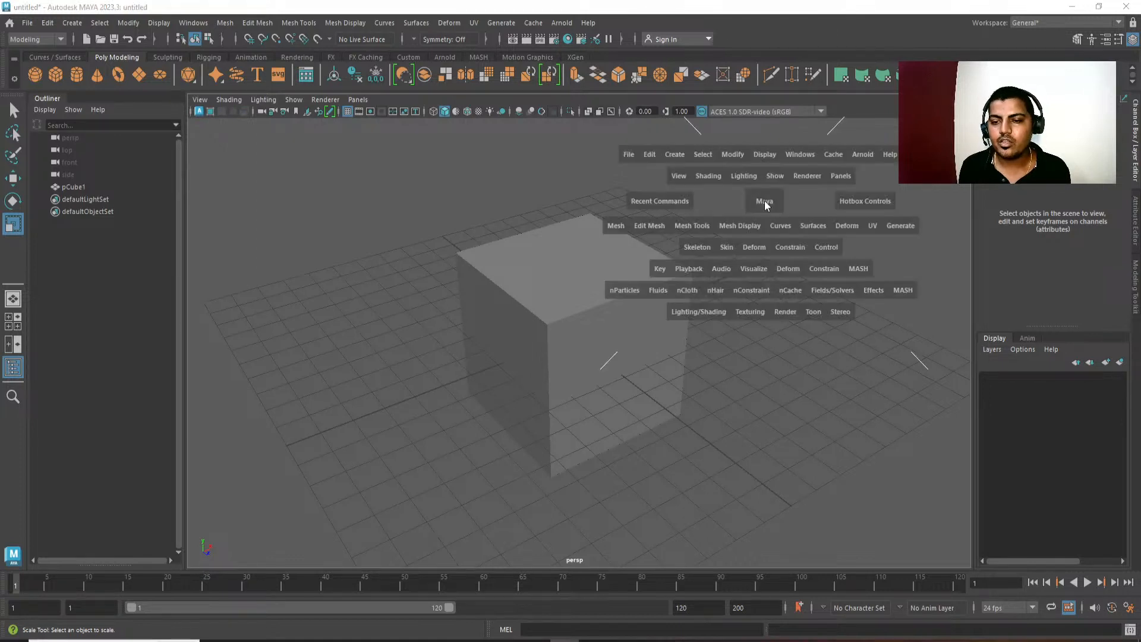
{"action": "left_click", "coordinate": [764, 201]}
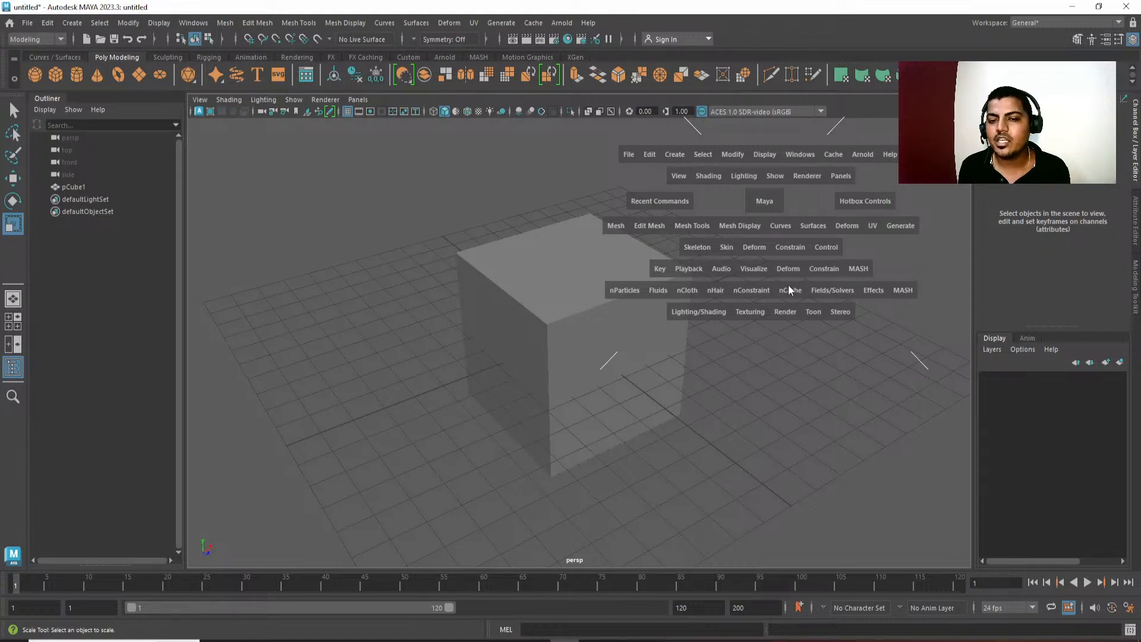
{"action": "mouse_move", "coordinate": [770, 195]}
{"action": "left_mouse_down"}
{"action": "mouse_move", "coordinate": [757, 159]}
{"action": "mouse_move", "coordinate": [713, 211]}
{"action": "mouse_move", "coordinate": [817, 217]}
{"action": "mouse_move", "coordinate": [832, 193]}
{"action": "mouse_move", "coordinate": [718, 177]}
{"action": "mouse_move", "coordinate": [820, 215]}
{"action": "mouse_move", "coordinate": [770, 195]}
{"action": "left_mouse_up"}
{"action": "middle_click_drag", "start_coordinate": [753, 295], "coordinate": [743, 298], "text": "alt"}
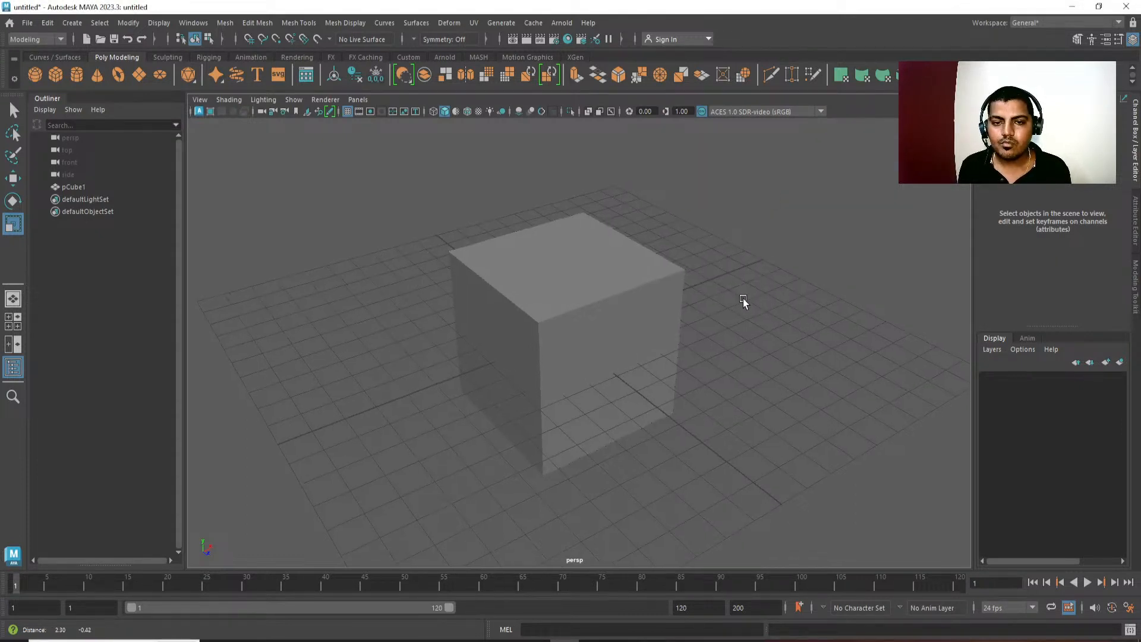
Select the cube with the Select Tool, pick its near top corner in vertex mode, and return to object mode with the cube selected.
{"action": "right_click_drag", "start_coordinate": [743, 298], "coordinate": [733, 272], "text": "alt"}
{"action": "left_click", "coordinate": [619, 314]}
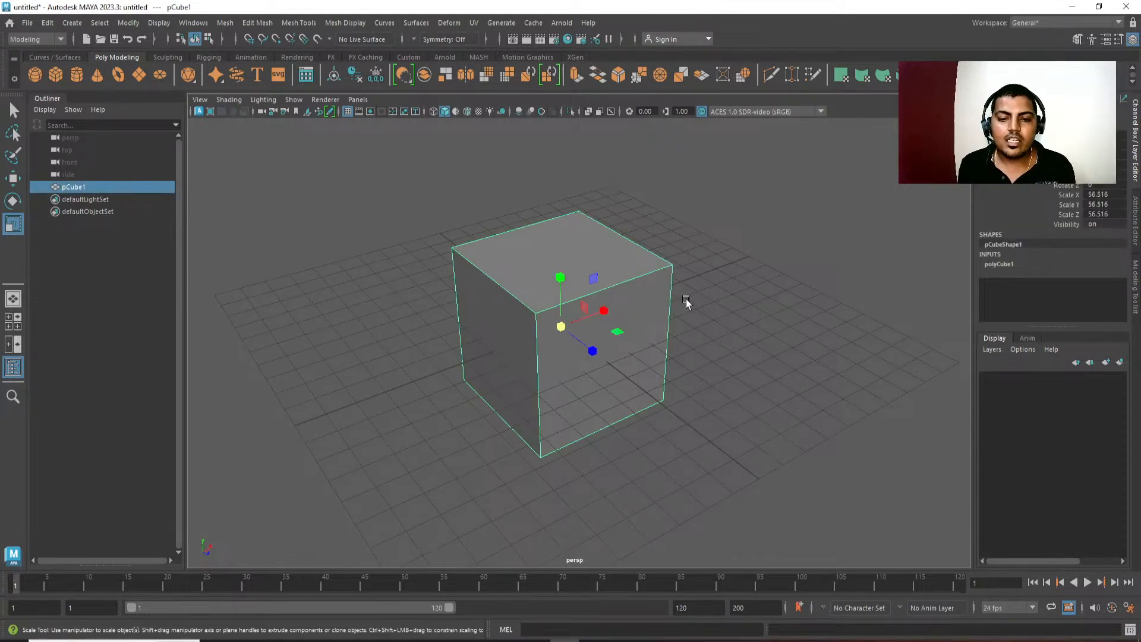
{"action": "key", "text": "q"}
{"action": "middle_click_drag", "start_coordinate": [708, 358], "coordinate": [701, 350], "text": "alt"}
{"action": "right_click_drag", "start_coordinate": [702, 350], "coordinate": [677, 316], "text": "alt"}
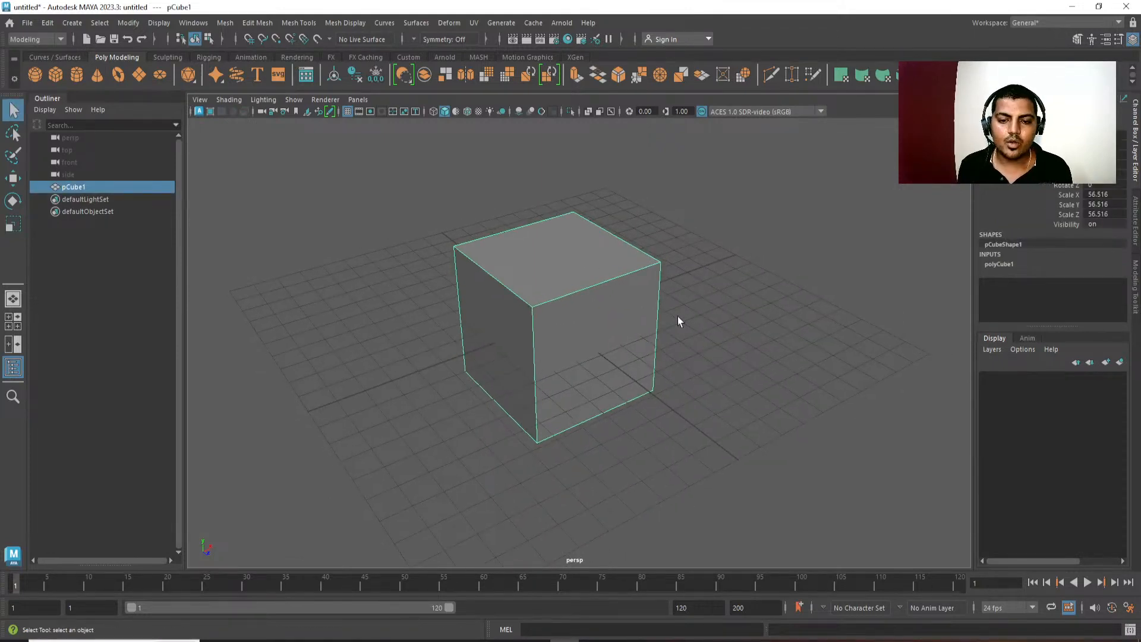
{"action": "right_click_drag", "start_coordinate": [581, 269], "coordinate": [572, 235]}
{"action": "left_click", "coordinate": [556, 309]}
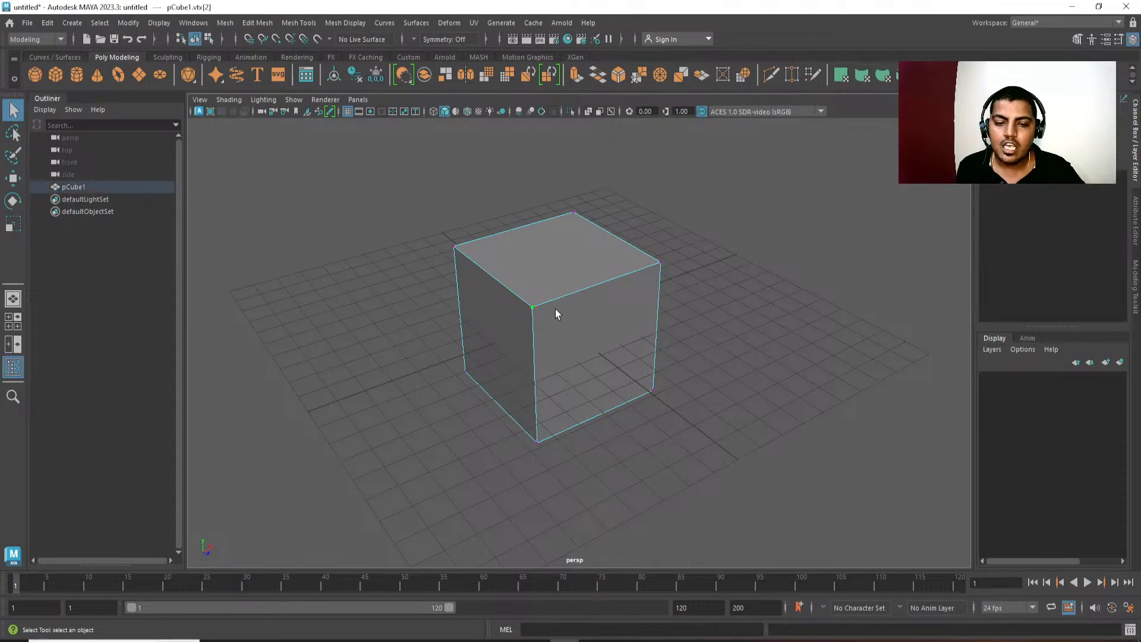
{"action": "right_click_drag", "start_coordinate": [679, 222], "coordinate": [679, 222]}
{"action": "left_click", "coordinate": [678, 229]}
{"action": "left_click", "coordinate": [661, 307]}
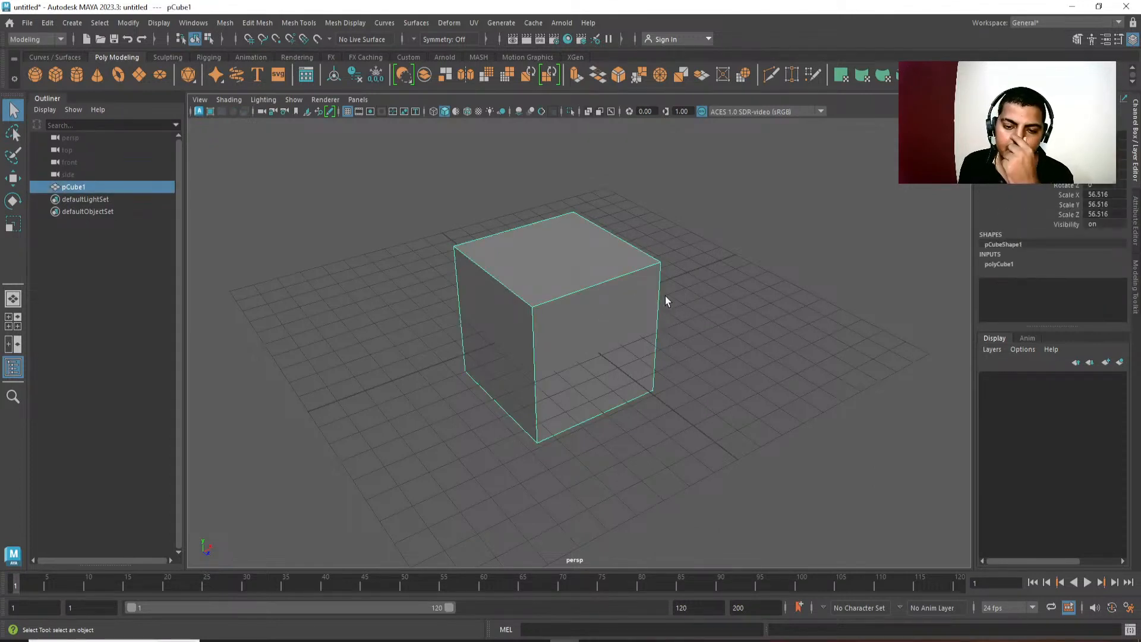
Switch the cube to edge mode and try selecting individual edges.
{"action": "right_click_drag", "start_coordinate": [611, 344], "coordinate": [687, 244]}
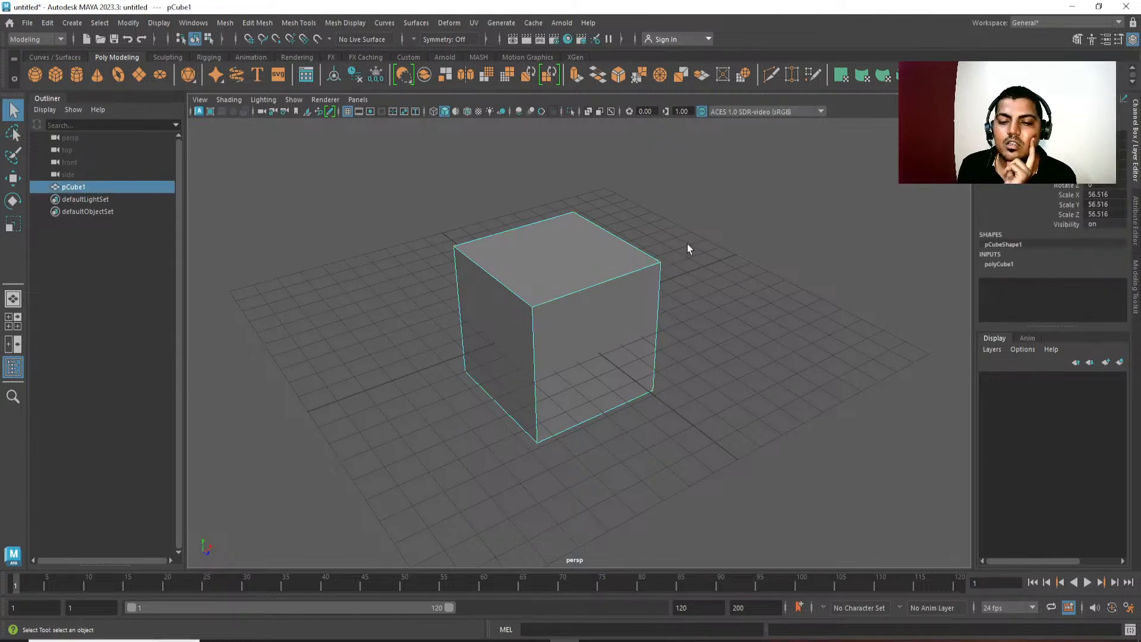
{"action": "left_click", "coordinate": [687, 244]}
{"action": "right_click_drag", "start_coordinate": [622, 301], "coordinate": [622, 255]}
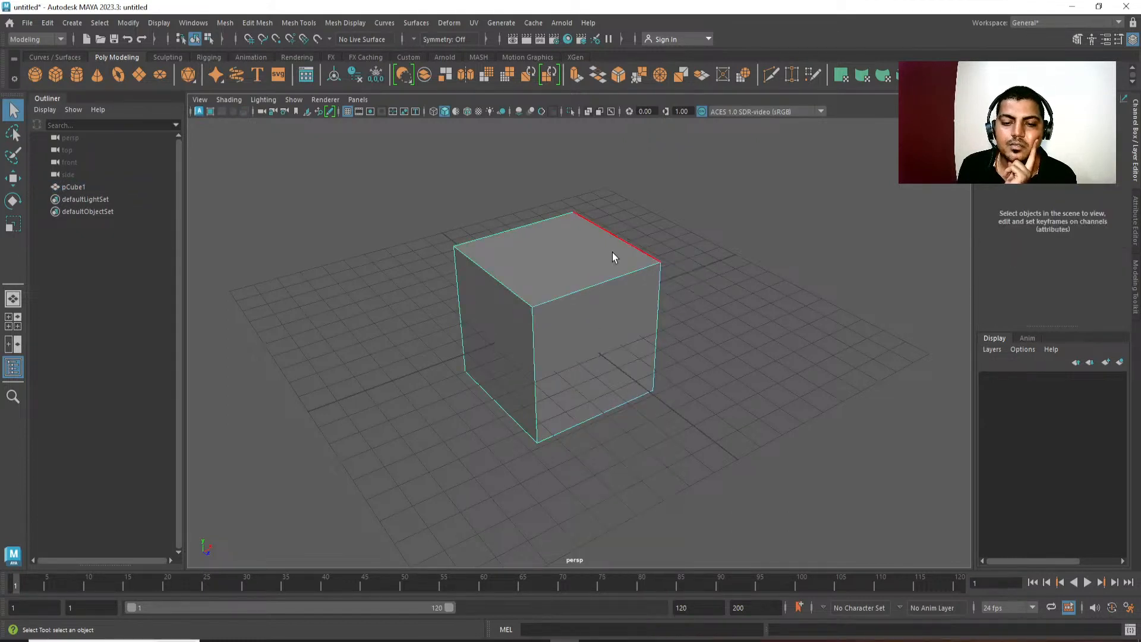
{"action": "left_click", "coordinate": [594, 287]}
{"action": "left_click", "coordinate": [559, 368]}
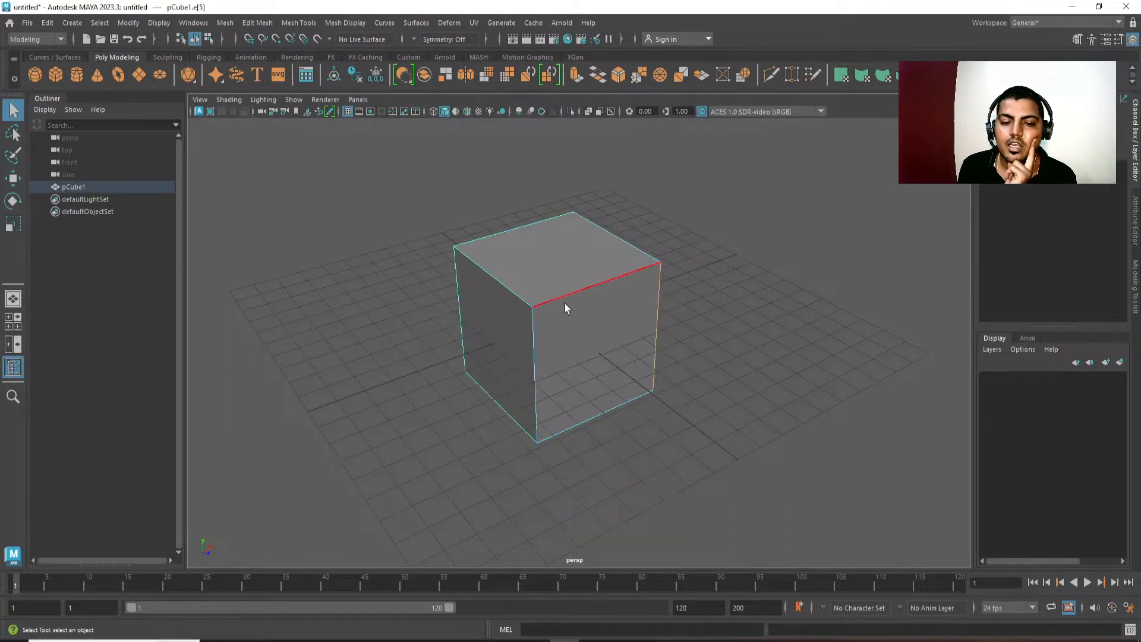
Switch the cube to face mode, try selecting its top, side and front faces, and return to object mode with the cube selected.
{"action": "right_click_drag", "start_coordinate": [577, 288], "coordinate": [590, 330]}
{"action": "left_click", "coordinate": [532, 307]}
{"action": "left_click", "coordinate": [569, 260]}
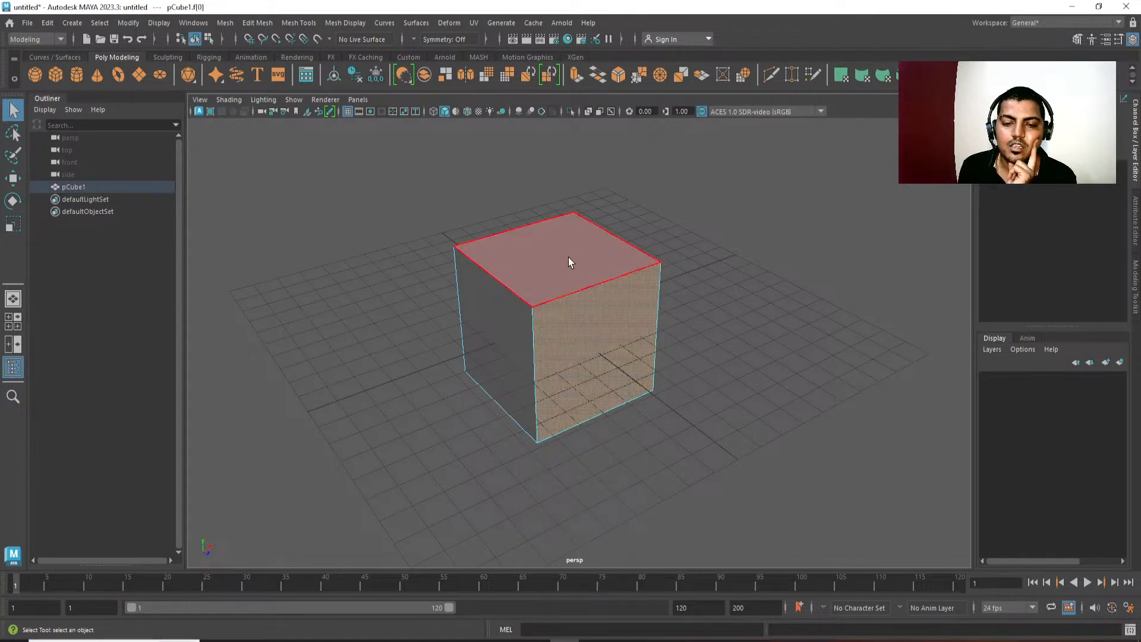
{"action": "left_click", "coordinate": [515, 333]}
{"action": "left_click", "coordinate": [568, 330]}
{"action": "right_click_drag", "start_coordinate": [559, 288], "coordinate": [667, 205]}
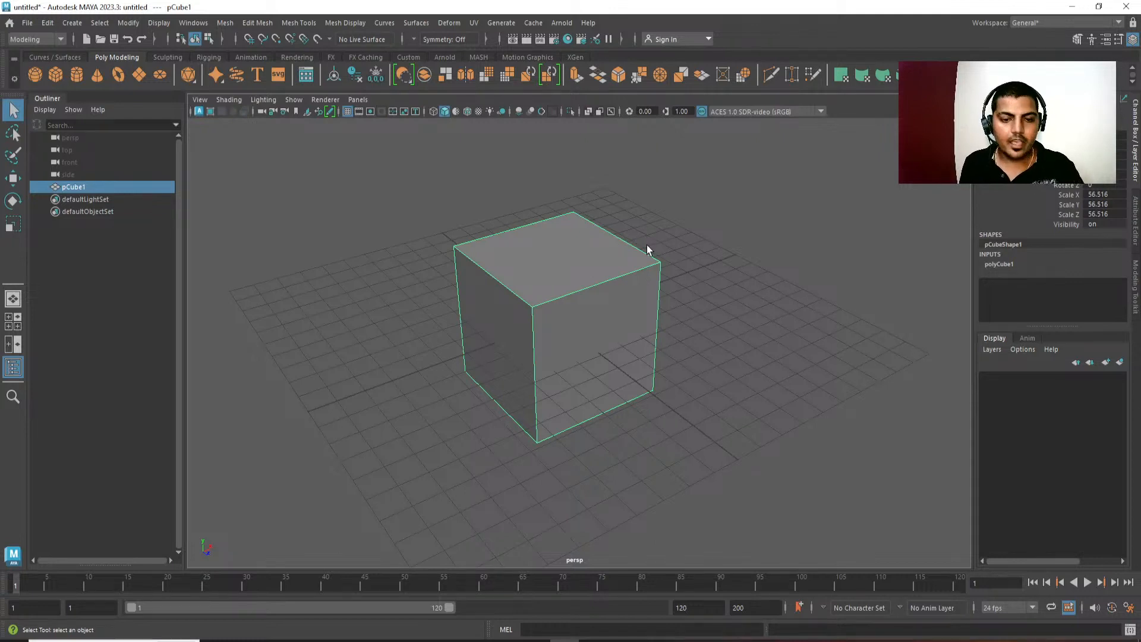
{"action": "left_click", "coordinate": [677, 233]}
{"action": "left_click", "coordinate": [615, 288]}
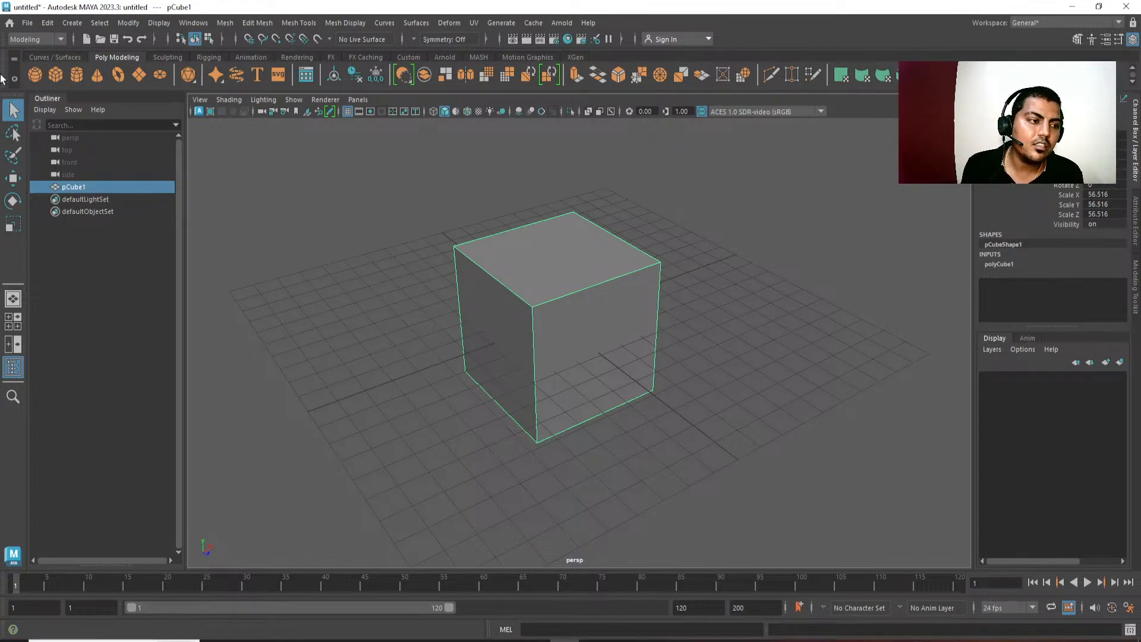
Try the Lasso and Paint Selection tools, paint-selecting one side face of the cube, and return to object mode with the whole cube selected.
{"action": "left_click", "coordinate": [13, 134]}
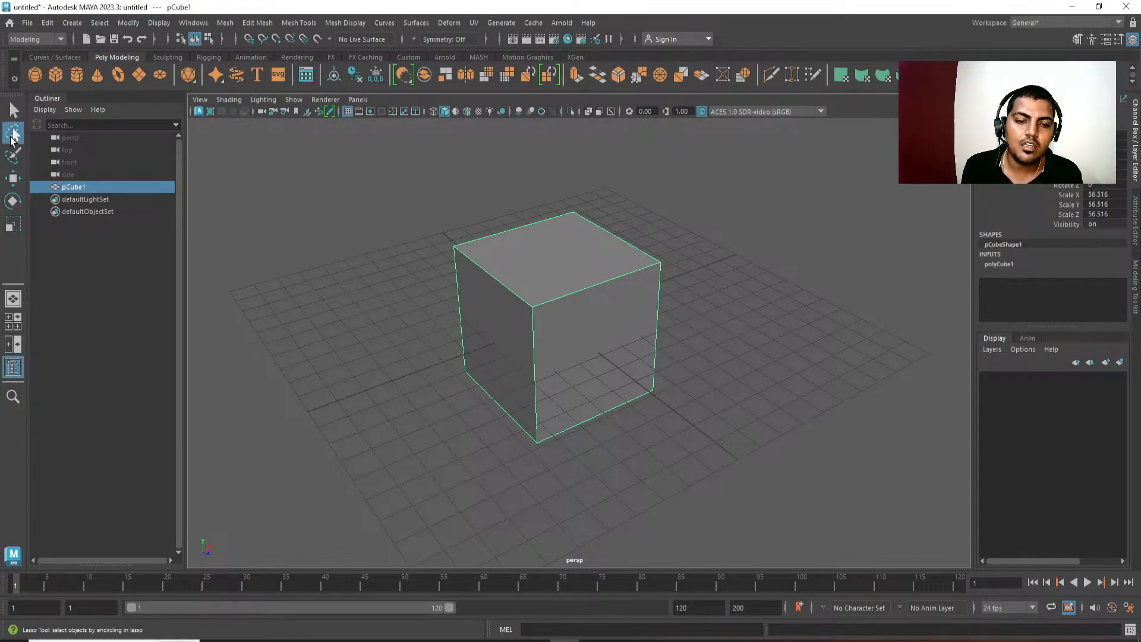
{"action": "left_click", "coordinate": [12, 157]}
{"action": "left_click_drag", "start_coordinate": [515, 362], "coordinate": [492, 370], "text": "alt"}
{"action": "left_click", "coordinate": [492, 372]}
{"action": "key", "text": "w"}
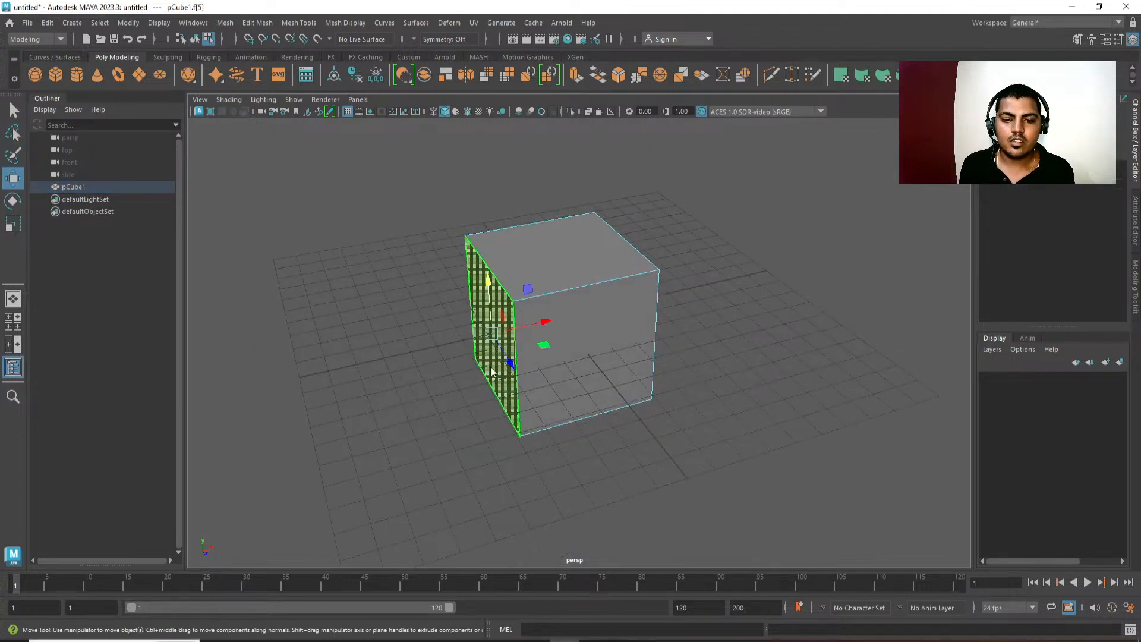
{"action": "key", "text": "F8"}
{"action": "left_click", "coordinate": [703, 308]}
{"action": "left_click", "coordinate": [646, 287]}
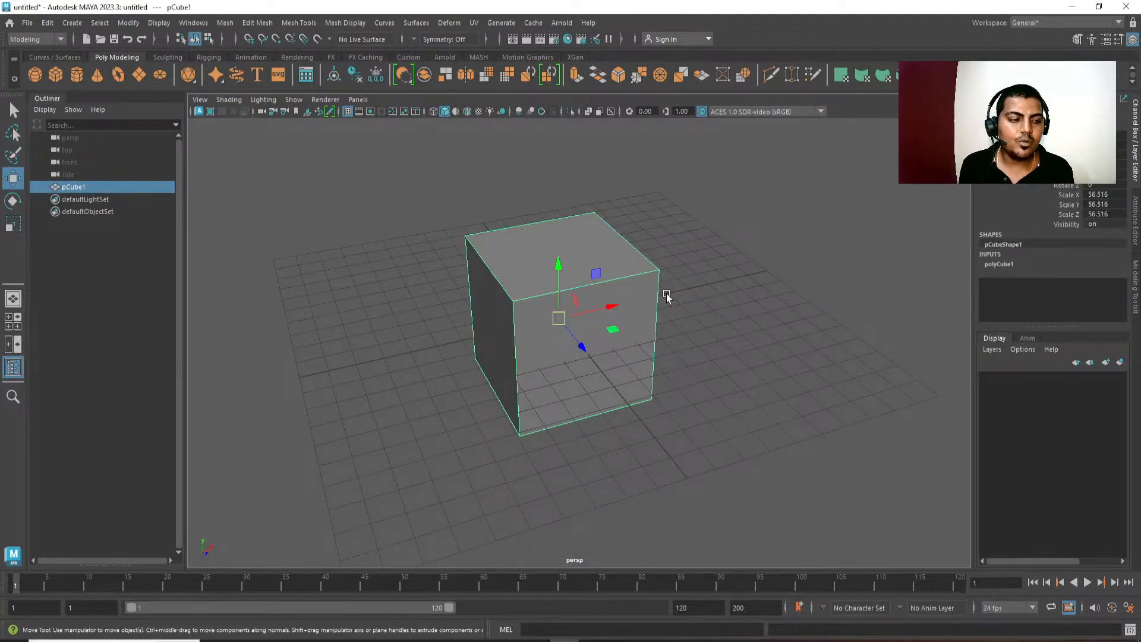
Move the cube off the origin to about 50.8 in X and -18.6 in Z, lower it, and raise it back with a free move.
{"action": "key", "text": "e"}
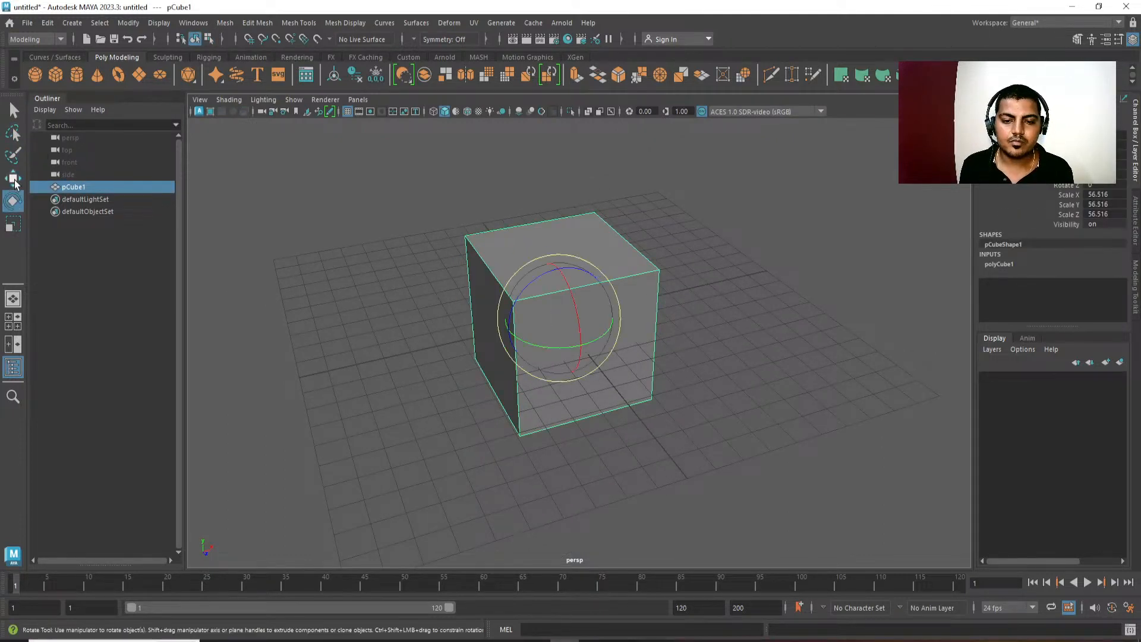
{"action": "key", "text": "w"}
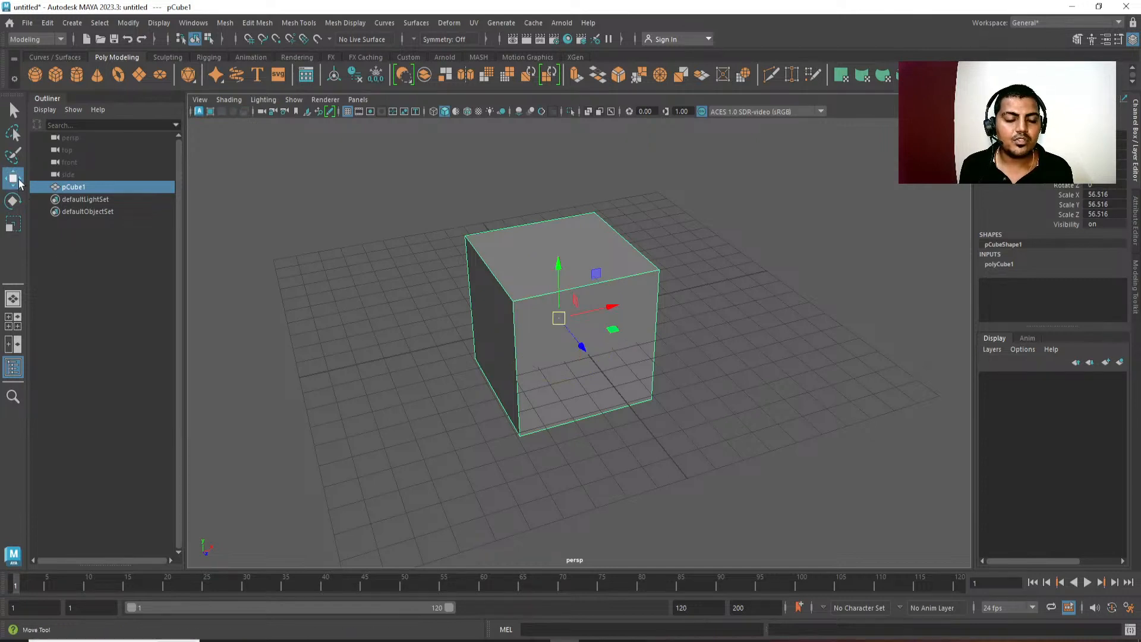
{"action": "left_click_drag", "start_coordinate": [599, 412], "coordinate": [612, 375], "text": "alt"}
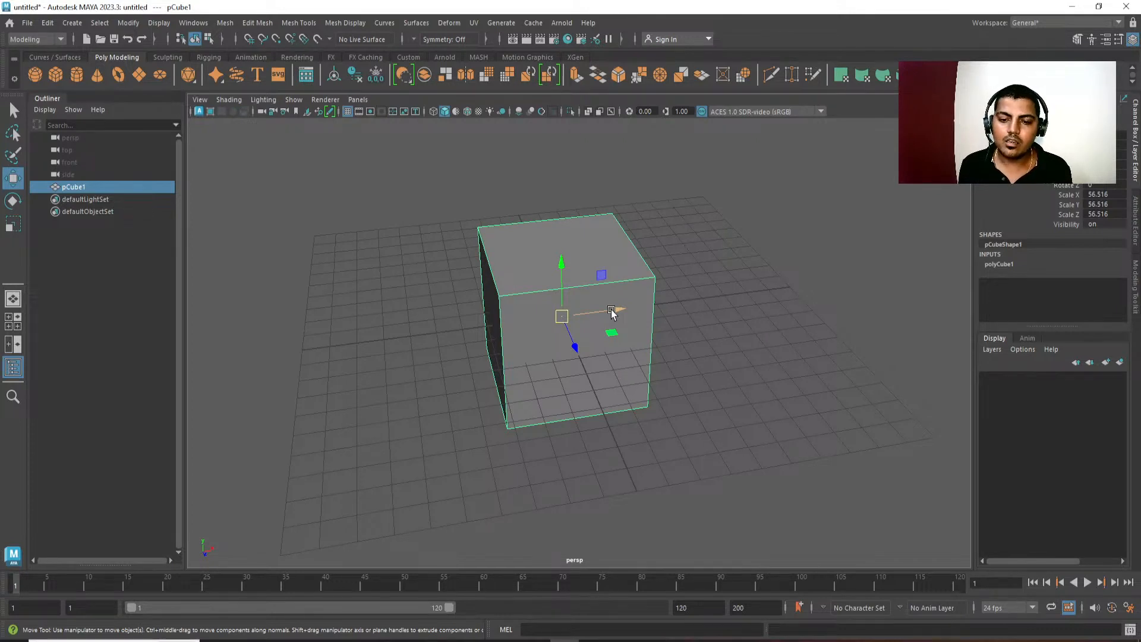
{"action": "left_click_drag", "start_coordinate": [612, 312], "coordinate": [686, 308]}
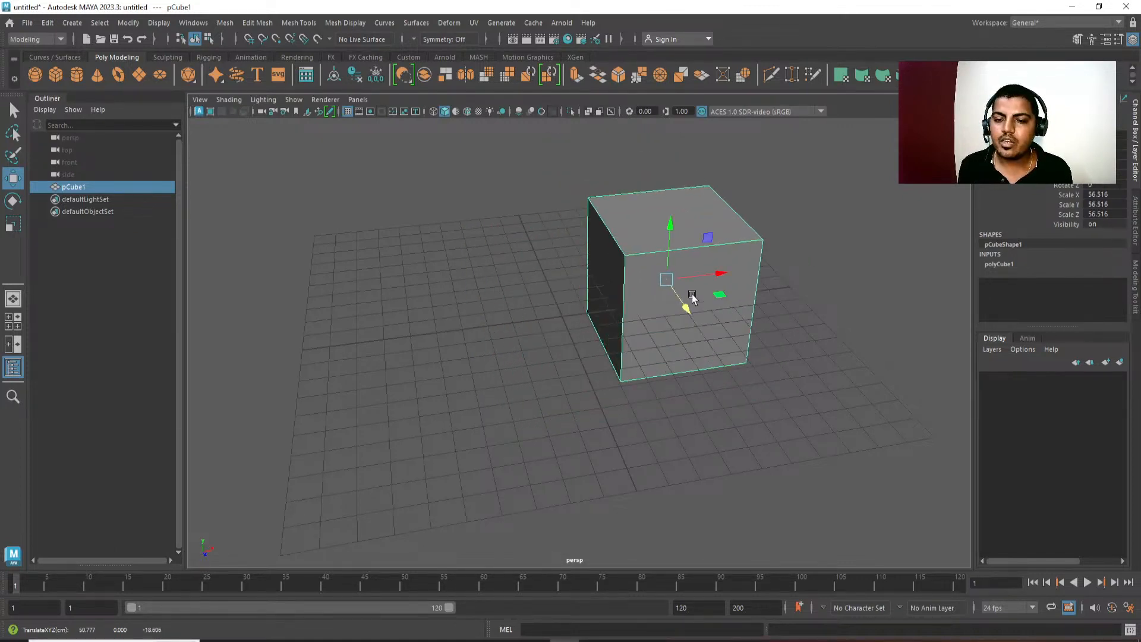
{"action": "left_click_drag", "start_coordinate": [670, 232], "coordinate": [702, 343]}
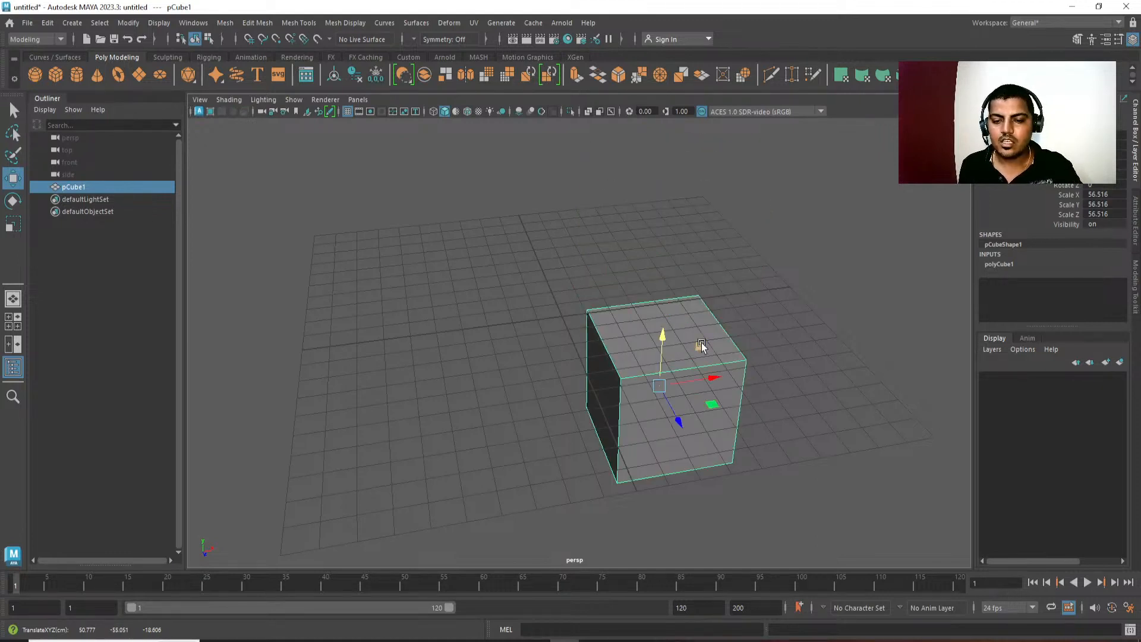
{"action": "left_click_drag", "start_coordinate": [659, 386], "coordinate": [655, 281]}
{"action": "left_click_drag", "start_coordinate": [482, 401], "coordinate": [442, 400], "text": "alt"}
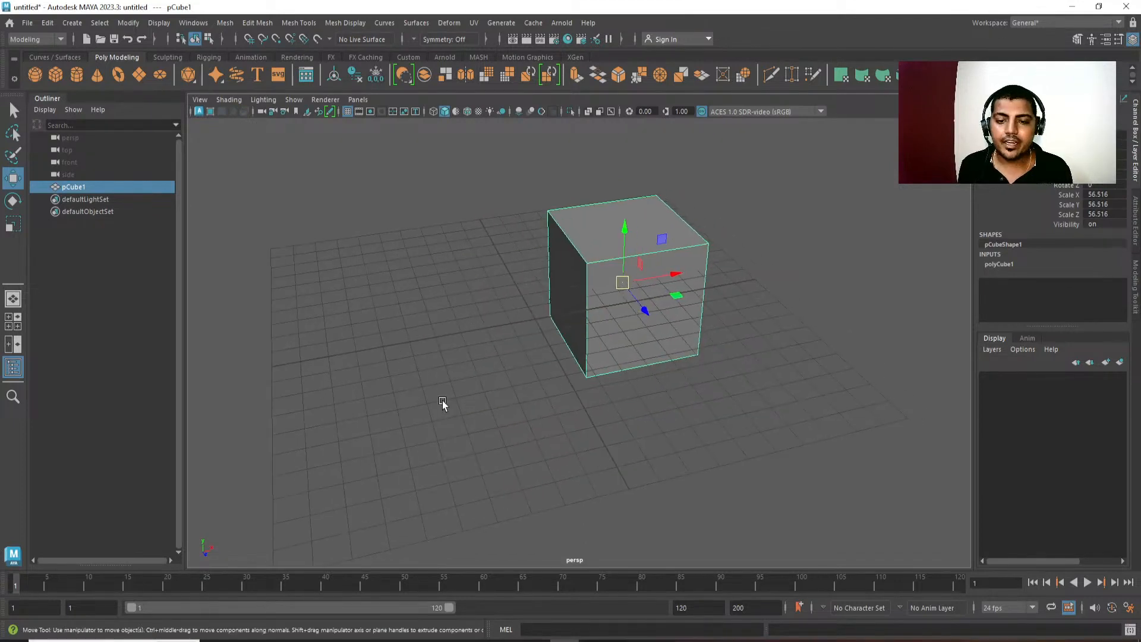
Rotate the cube about -44° around Y and tilt it on its other axes to about -121° in Z.
{"action": "left_click", "coordinate": [13, 201]}
{"action": "left_click_drag", "start_coordinate": [505, 440], "coordinate": [589, 486], "text": "alt"}
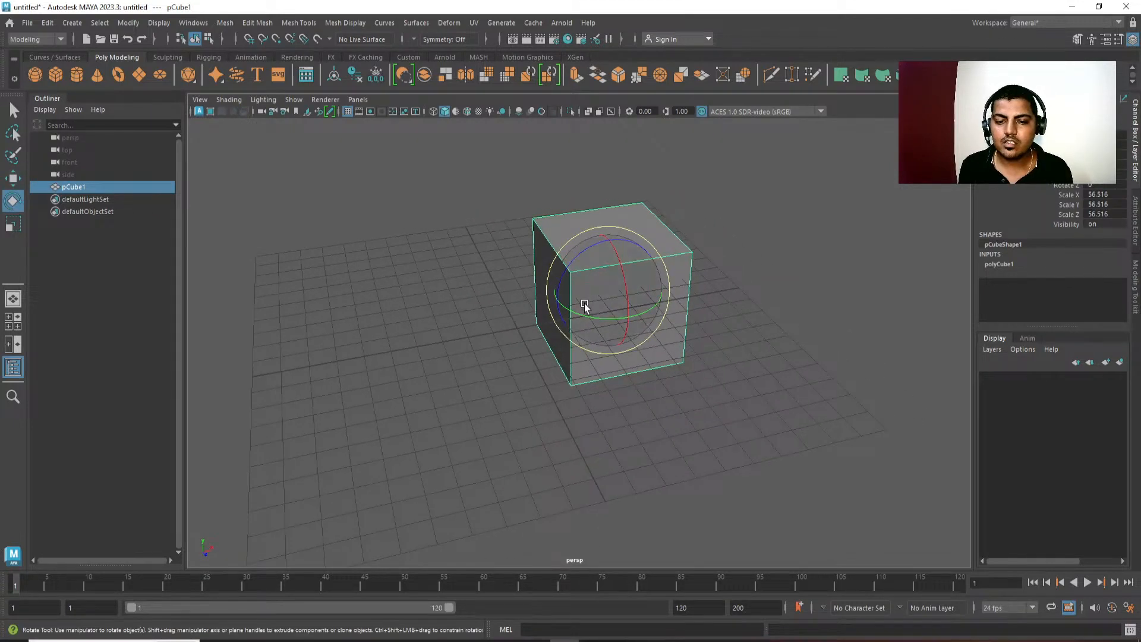
{"action": "left_click_drag", "start_coordinate": [584, 304], "coordinate": [533, 337]}
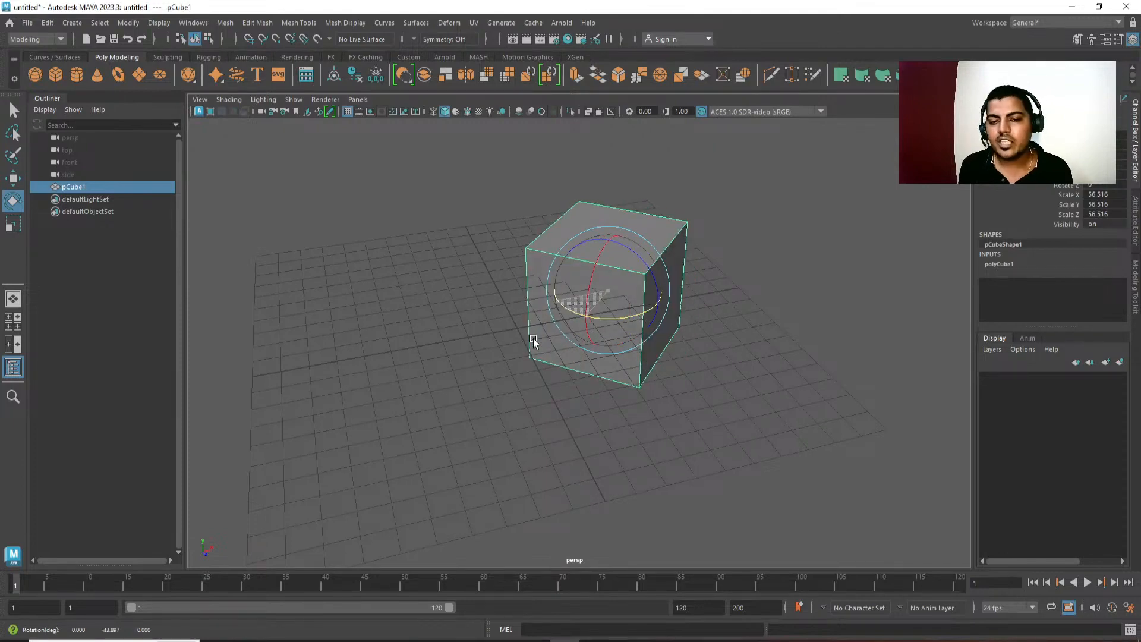
{"action": "left_click_drag", "start_coordinate": [629, 312], "coordinate": [661, 277], "text": "alt"}
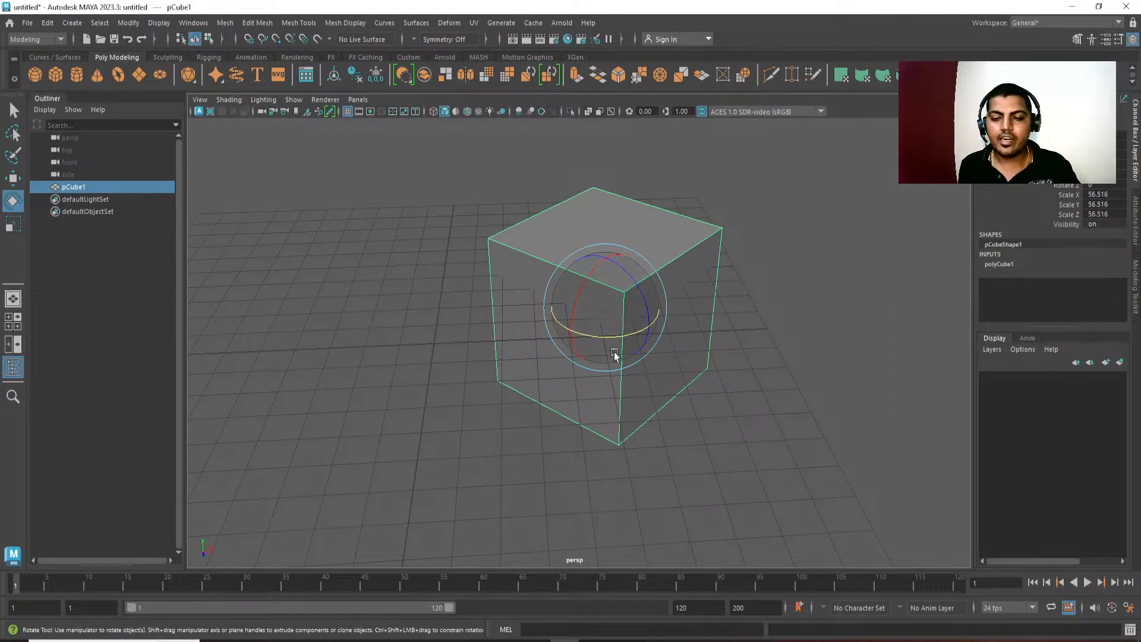
{"action": "left_click_drag", "start_coordinate": [585, 286], "coordinate": [635, 319]}
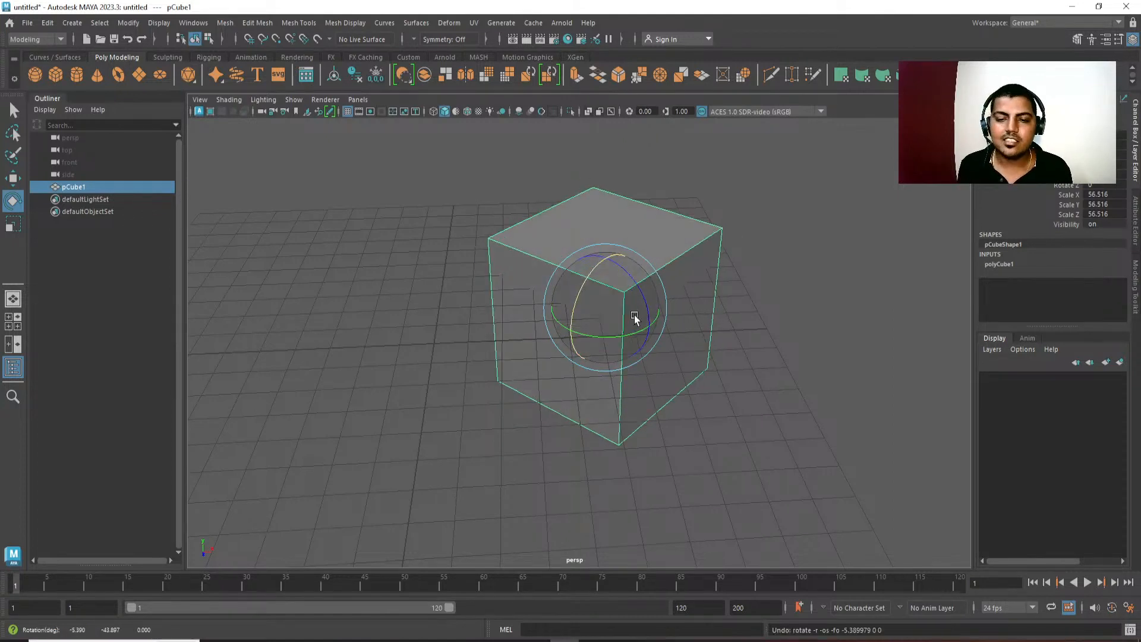
{"action": "left_click_drag", "start_coordinate": [651, 266], "coordinate": [683, 379]}
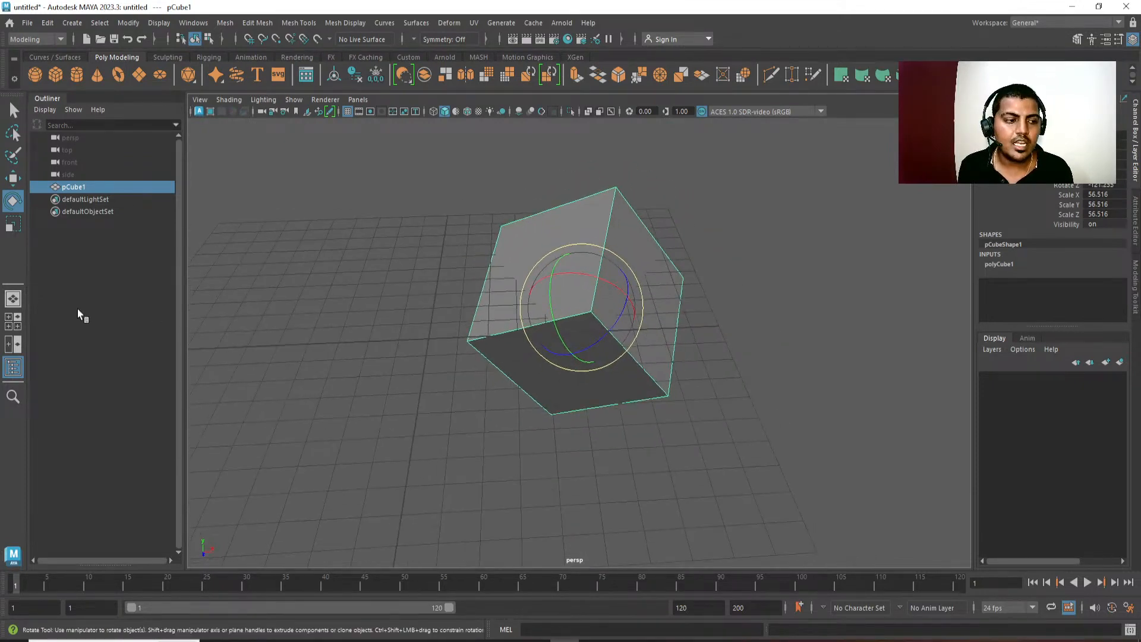
Try scaling the cube up uniformly to about 112.3 on all three axes, and undo the scaling.
{"action": "left_click", "coordinate": [13, 227]}
{"action": "middle_click_drag", "start_coordinate": [640, 421], "coordinate": [636, 439], "text": "alt"}
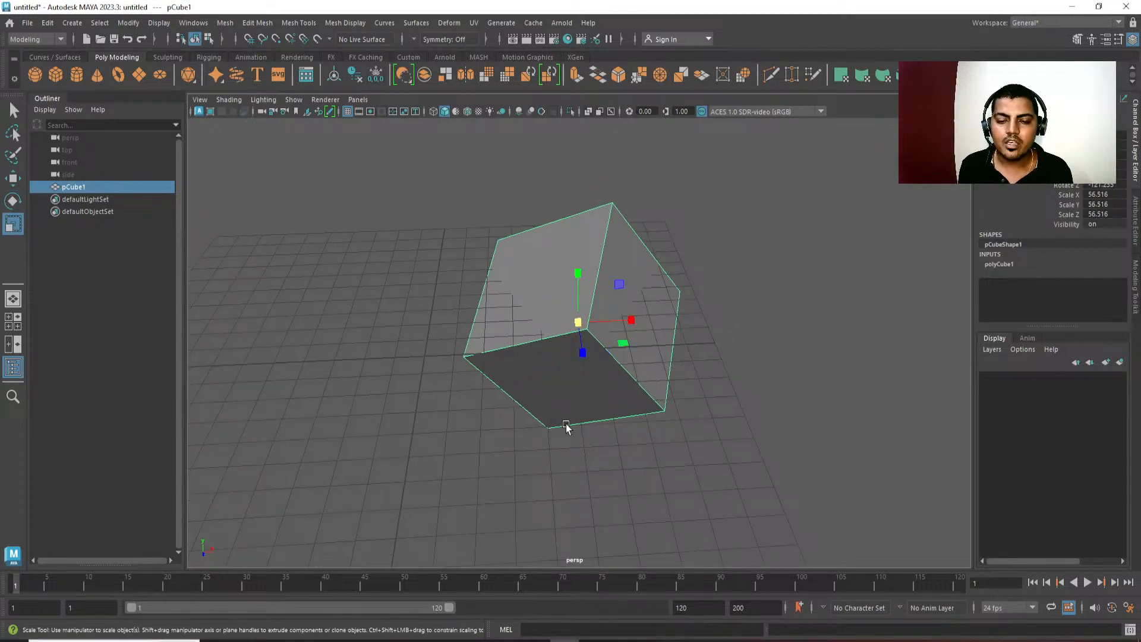
{"action": "left_click_drag", "start_coordinate": [581, 326], "coordinate": [772, 408]}
{"action": "key", "text": "ctrl+z"}
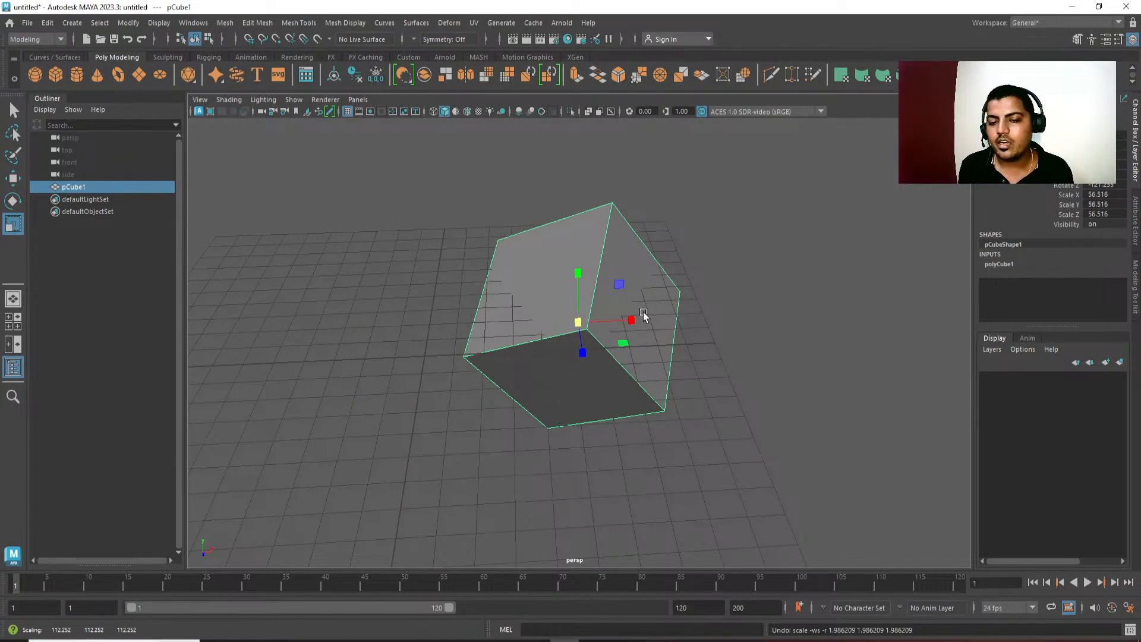
Undo the cube's rotations and moves until it is back at the origin.
{"action": "mouse_move", "coordinate": [631, 320]}
{"action": "left_mouse_down"}
{"action": "mouse_move", "coordinate": [595, 318]}
{"action": "mouse_move", "coordinate": [629, 319]}
{"action": "left_mouse_up"}
{"action": "key", "text": "ctrl+z"}
{"action": "key", "text": "ctrl+z"}
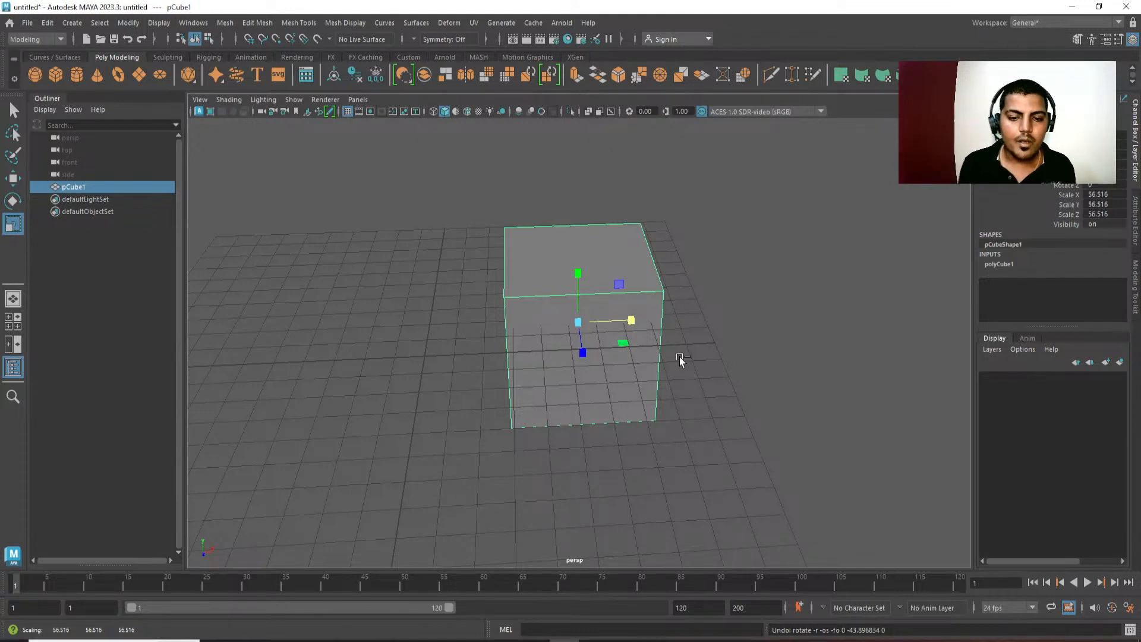
{"action": "key", "text": "ctrl+z"}
{"action": "key", "text": "ctrl+z"}
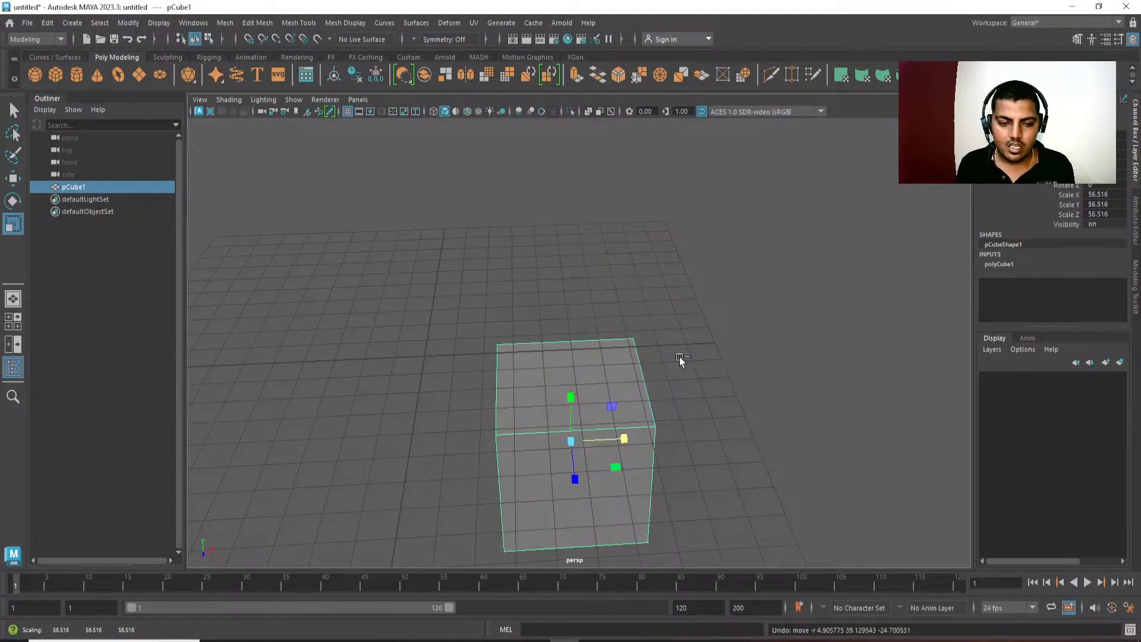
{"action": "left_click_drag", "start_coordinate": [739, 434], "coordinate": [731, 300], "text": "alt"}
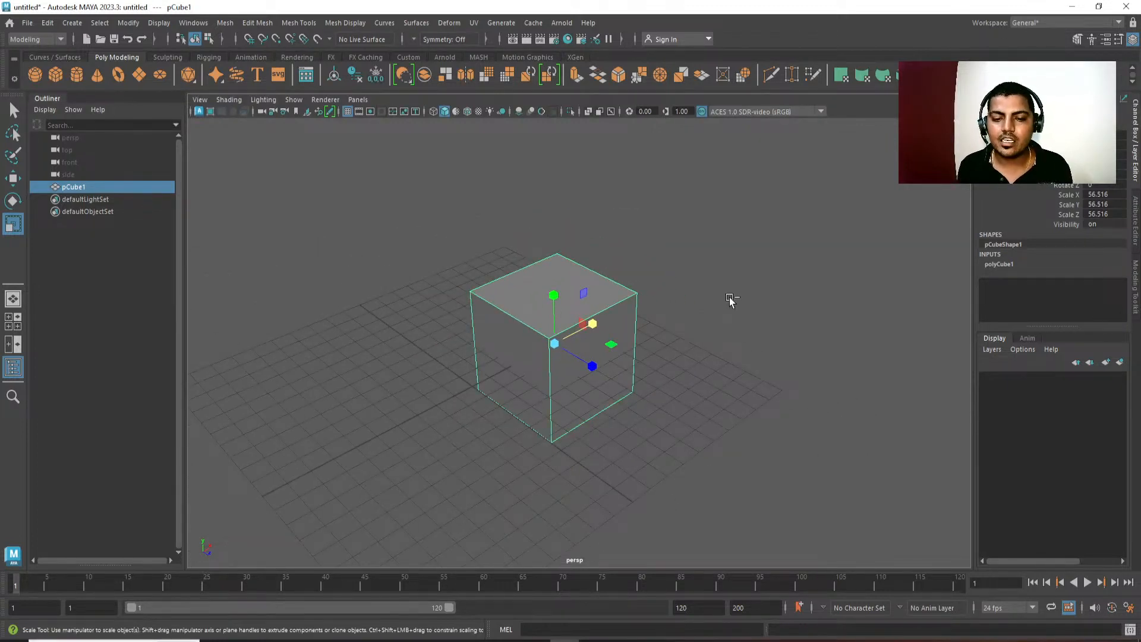
{"action": "key", "text": "ctrl+z"}
{"action": "key", "text": "ctrl+z"}
{"action": "key", "text": "ctrl+z"}
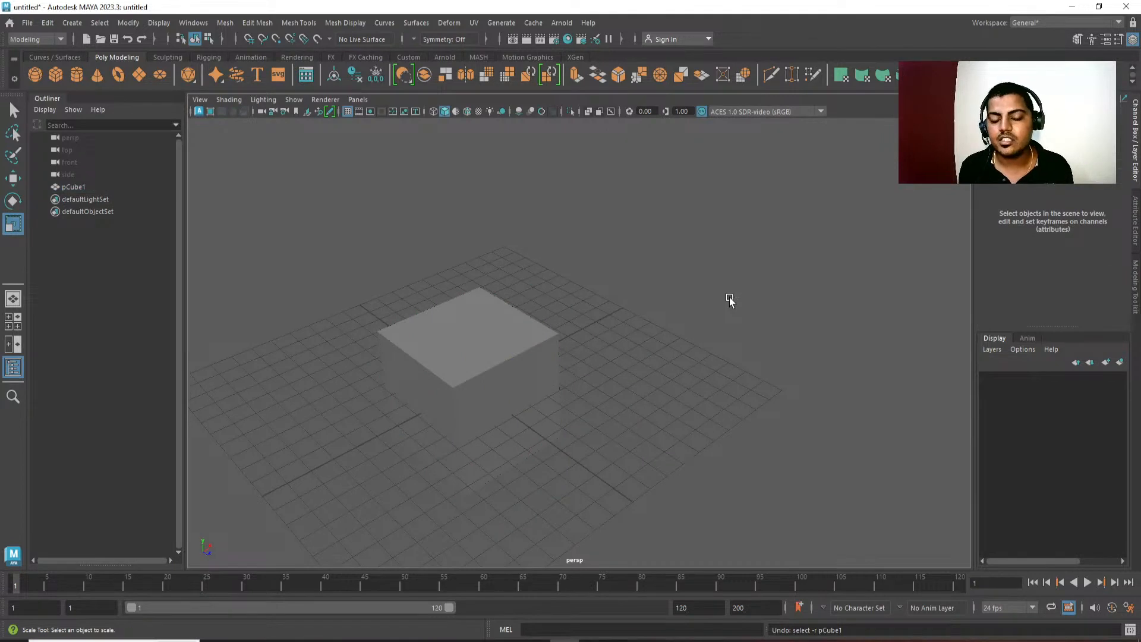
Select the practice cube and delete it from the scene.
{"action": "left_click", "coordinate": [542, 352]}
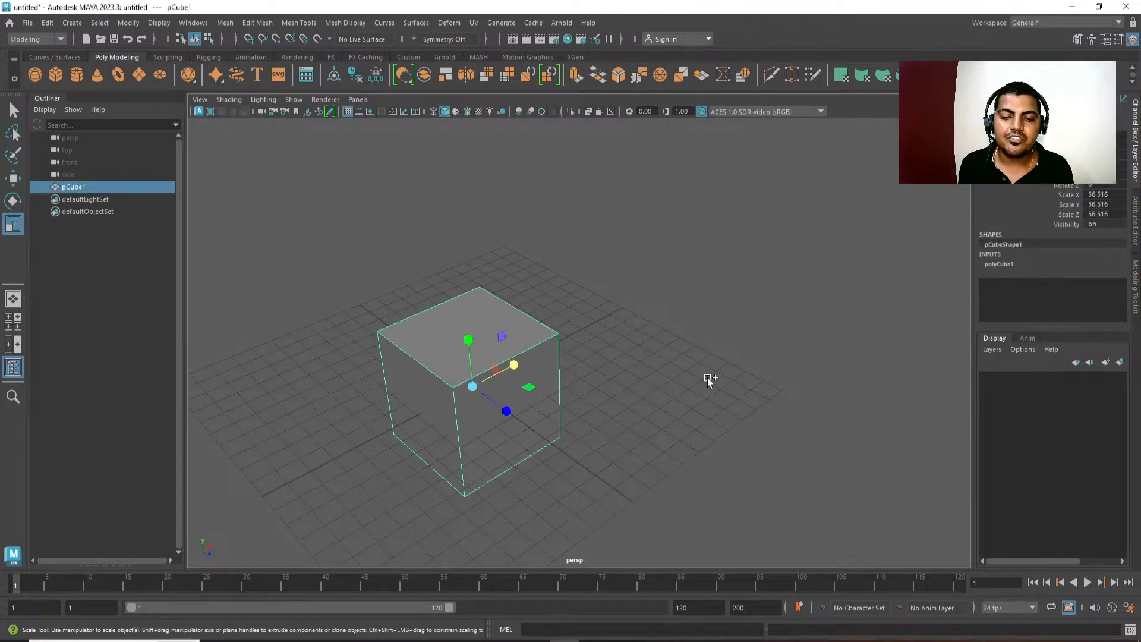
{"action": "left_click_drag", "start_coordinate": [698, 392], "coordinate": [732, 388], "text": "alt"}
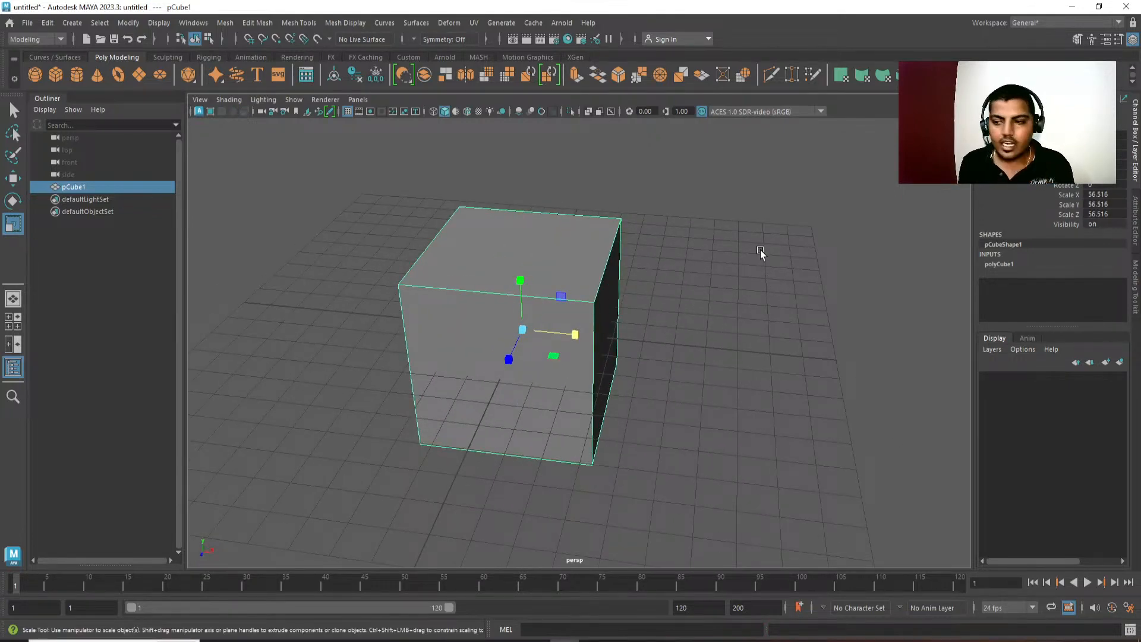
{"action": "left_click", "coordinate": [371, 282]}
{"action": "left_click", "coordinate": [550, 232]}
{"action": "key", "text": "Delete"}
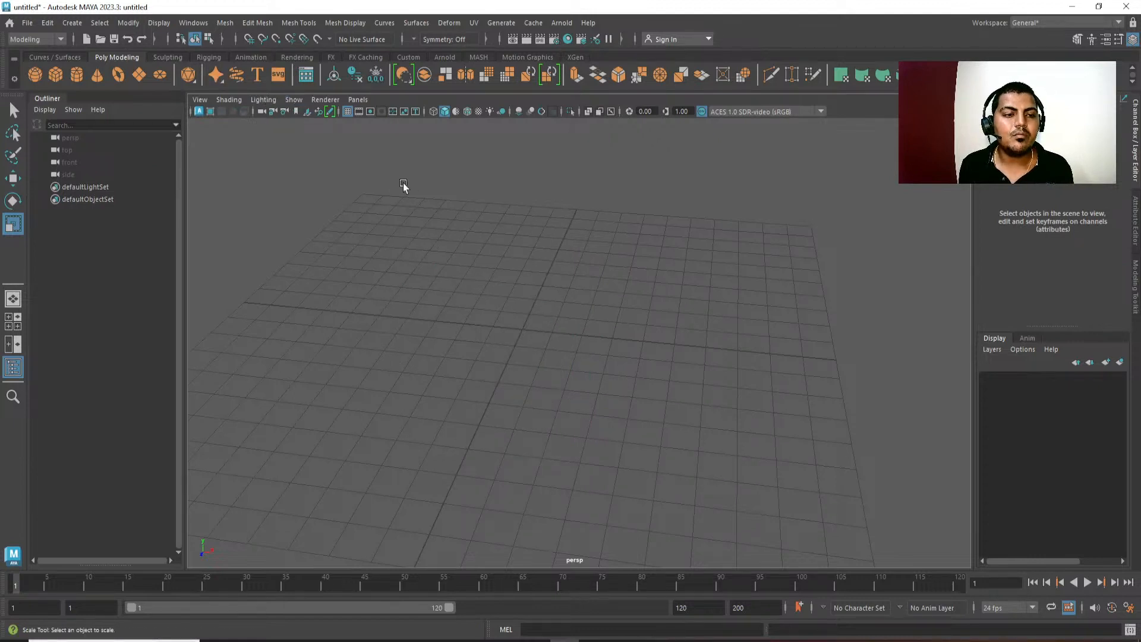
Bring up the sticky note and check the width, height and depth listed for the TV, Nintendo and controller.
{"action": "right_click_drag", "start_coordinate": [404, 186], "coordinate": [488, 209], "text": "alt"}
{"action": "left_click_drag", "start_coordinate": [488, 208], "coordinate": [505, 249], "text": "alt"}
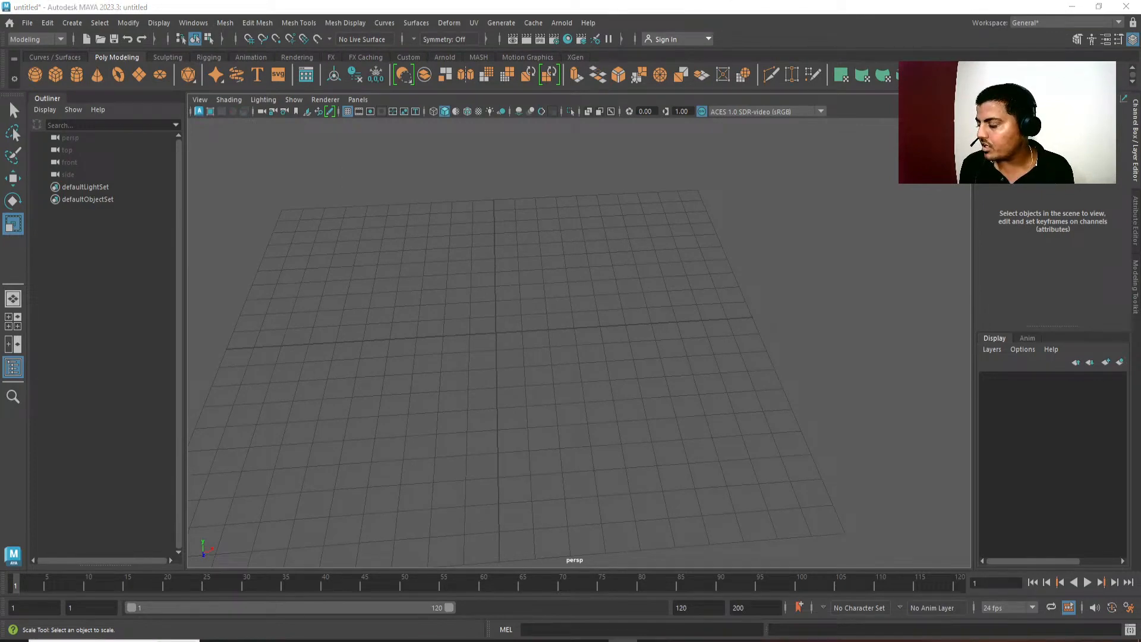
{"action": "middle_click_drag", "start_coordinate": [660, 388], "coordinate": [661, 404], "text": "alt"}
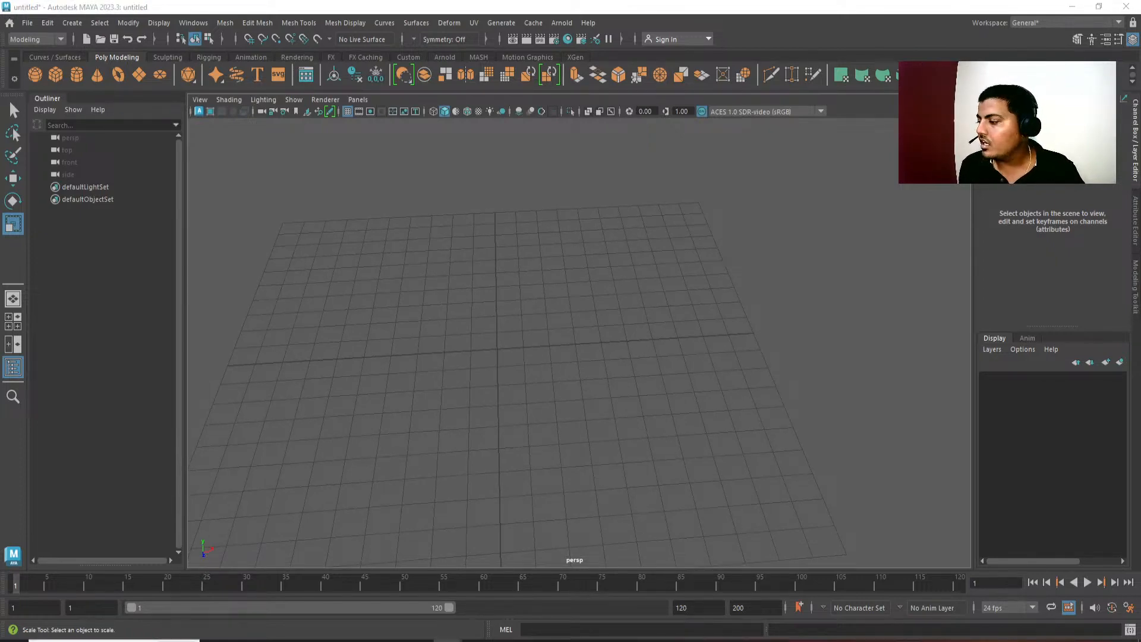
{"action": "left_click_drag", "start_coordinate": [1140, 333], "coordinate": [683, 206]}
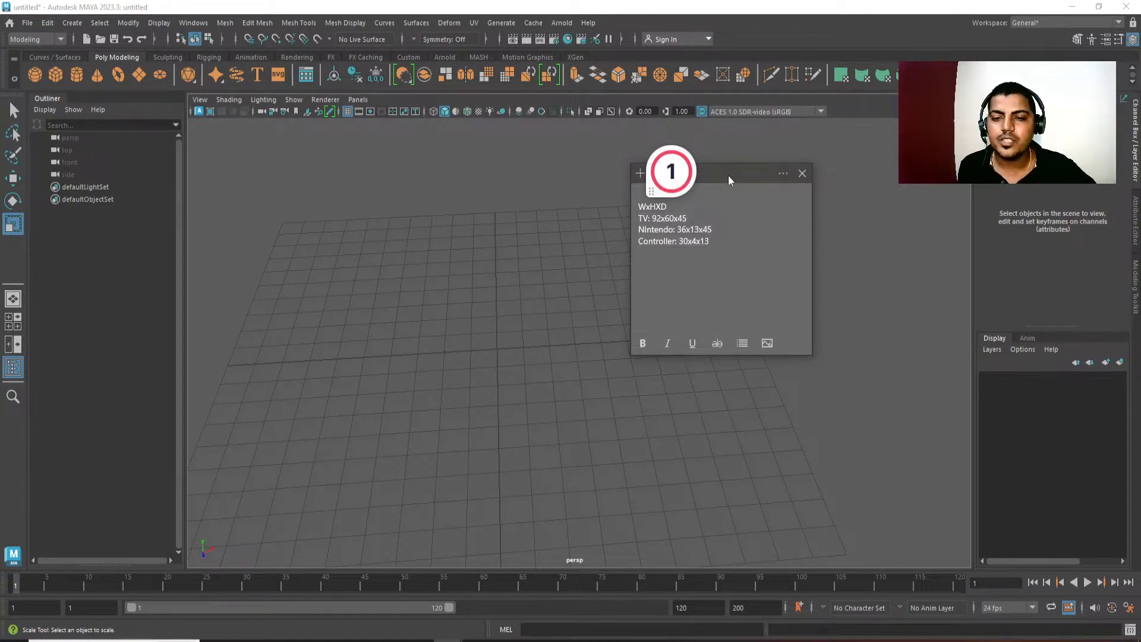
{"action": "left_click_drag", "start_coordinate": [729, 176], "coordinate": [1140, 333]}
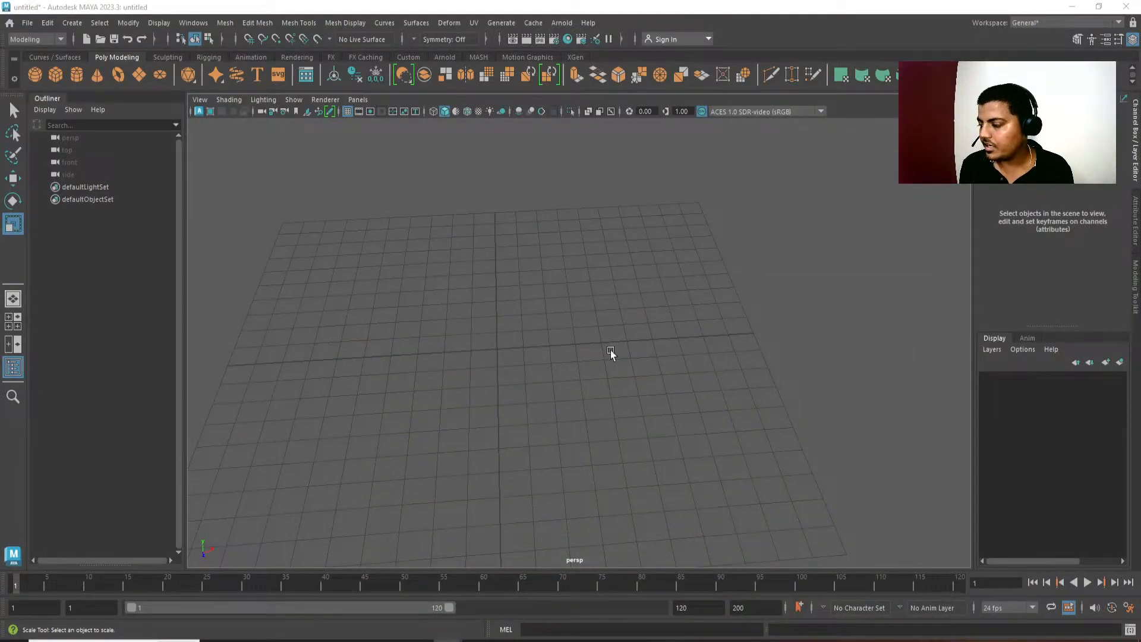
Review the polygon primitives that the viewport's marking menu offers for creation.
{"action": "left_click_drag", "start_coordinate": [612, 350], "coordinate": [511, 326], "text": "alt"}
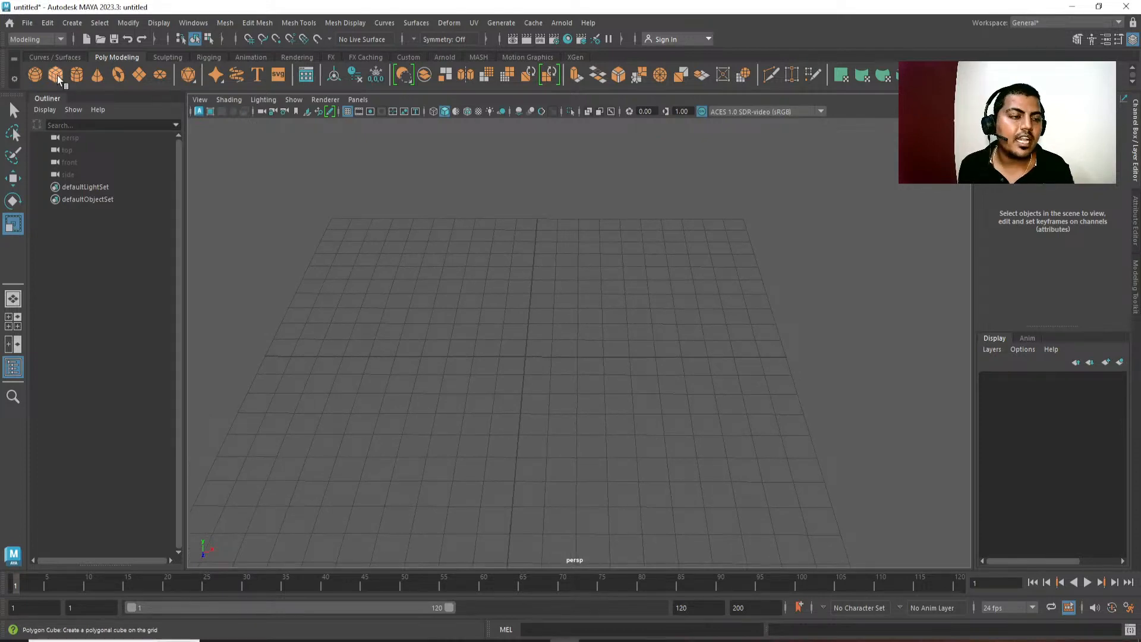
{"action": "scroll", "coordinate": [444, 289], "scroll_direction": "up", "scroll_amount": 3}
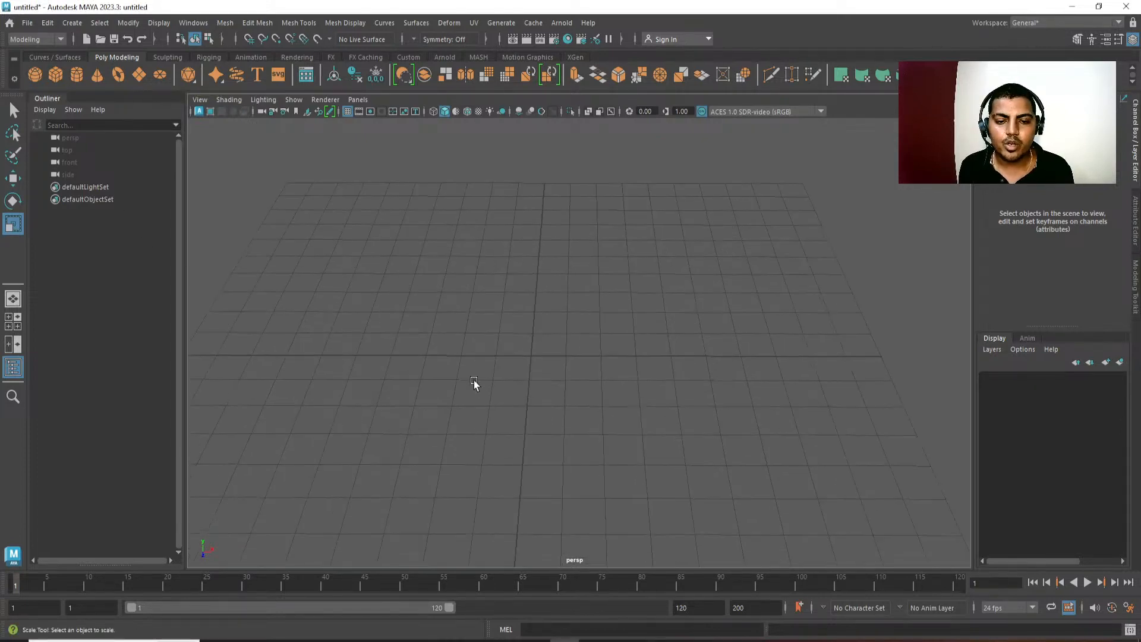
{"action": "middle_click_drag", "start_coordinate": [475, 380], "coordinate": [479, 386], "text": "alt"}
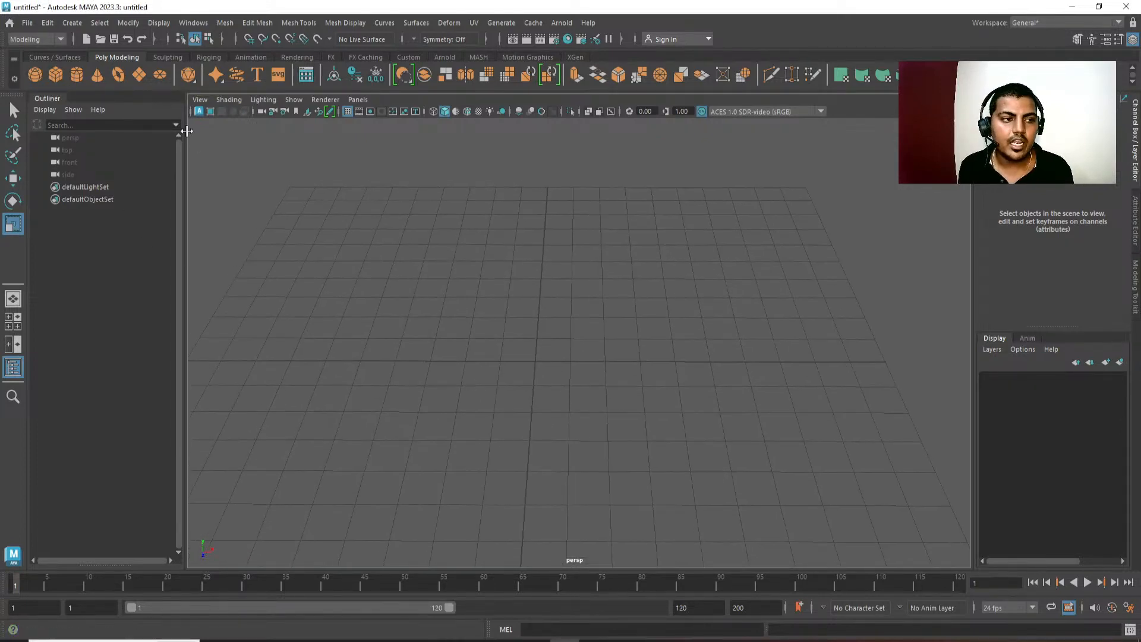
{"action": "right_click", "coordinate": [491, 191], "text": "shift"}
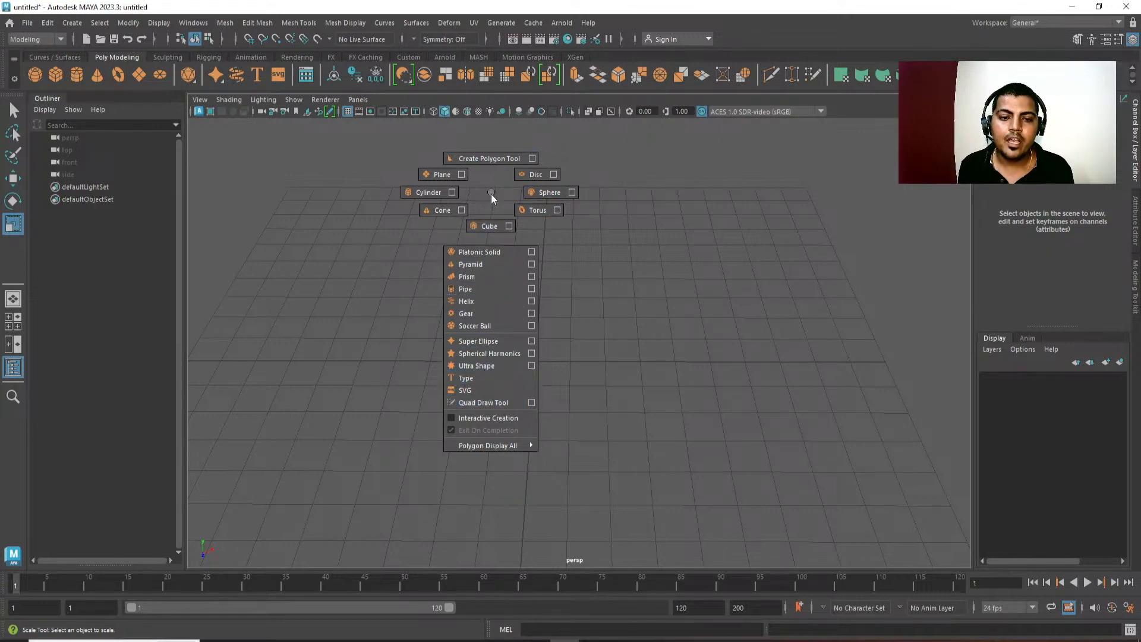
{"action": "right_click_drag", "start_coordinate": [491, 192], "coordinate": [555, 191], "text": "shift"}
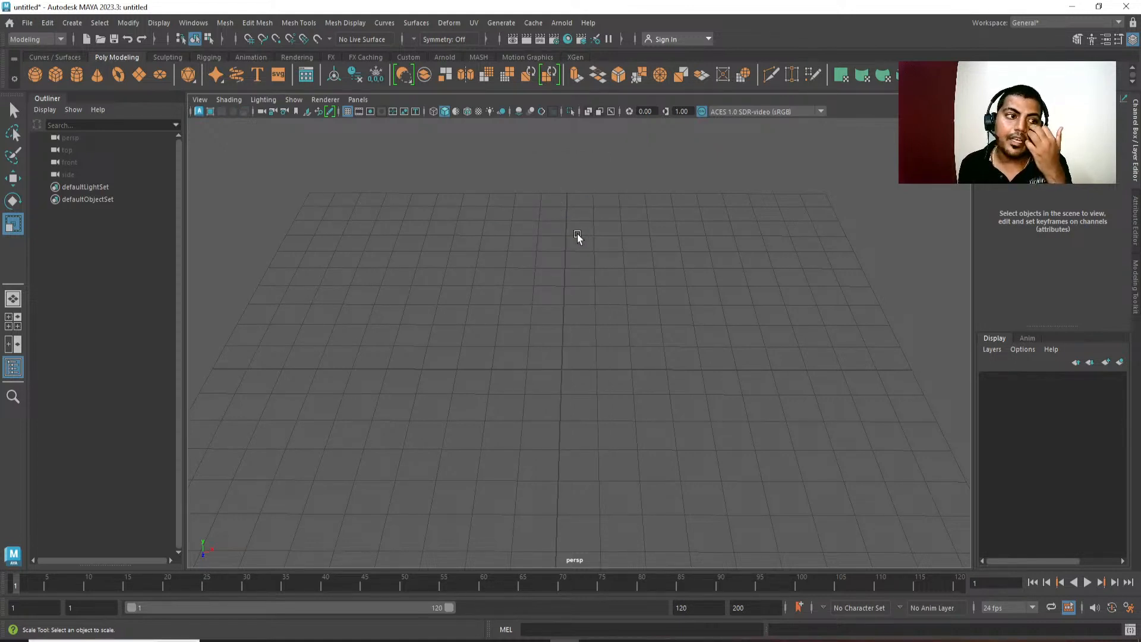
Create a new polygon cube at the origin and frame it in the perspective view.
{"action": "left_click", "coordinate": [54, 78]}
{"action": "left_click_drag", "start_coordinate": [652, 400], "coordinate": [616, 408], "text": "alt"}
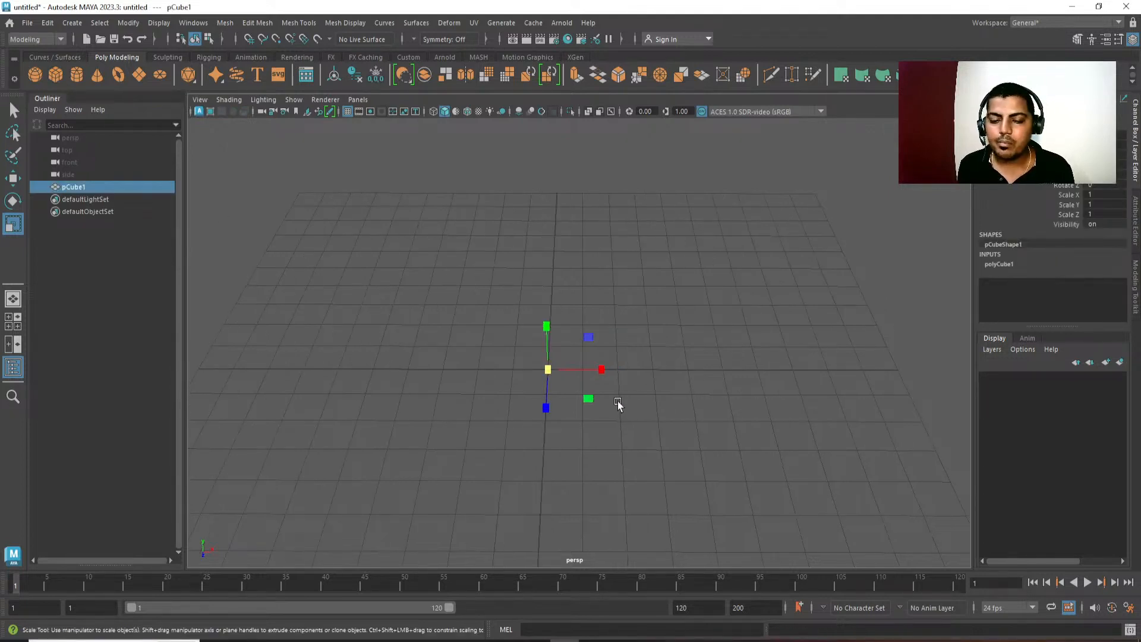
{"action": "key", "text": "f"}
{"action": "left_click_drag", "start_coordinate": [753, 436], "coordinate": [721, 425], "text": "alt"}
{"action": "right_click_drag", "start_coordinate": [721, 425], "coordinate": [721, 274], "text": "alt"}
{"action": "middle_click_drag", "start_coordinate": [721, 274], "coordinate": [710, 297], "text": "alt"}
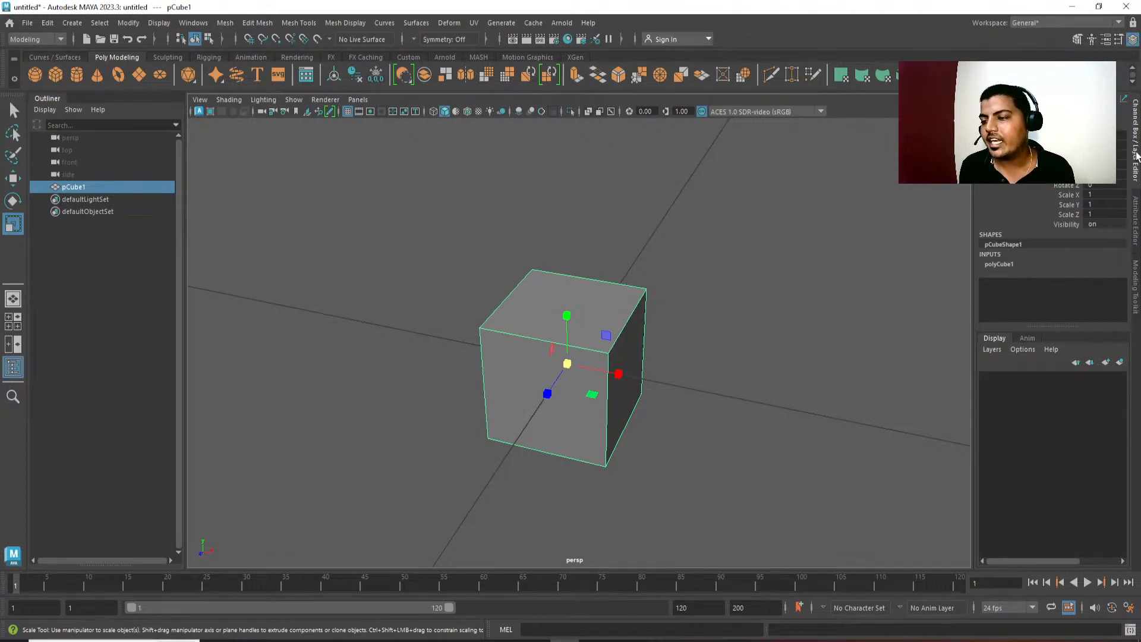
Examine the cube's width, height and depth inputs in both the Attribute Editor and the Channel Box.
{"action": "left_click_drag", "start_coordinate": [1126, 171], "coordinate": [856, 255]}
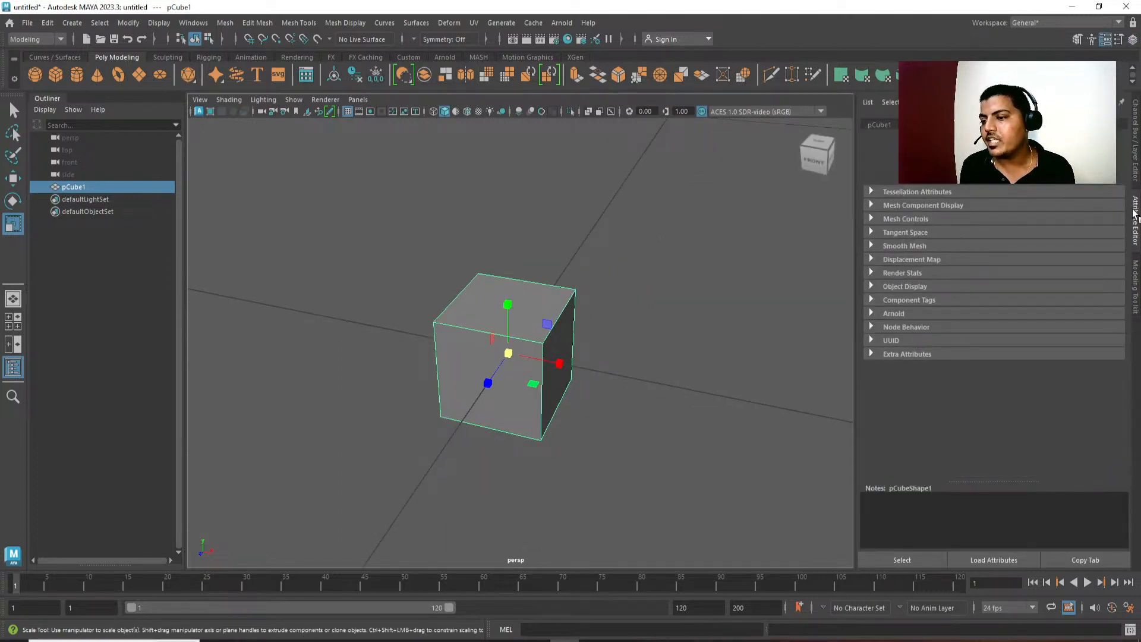
{"action": "left_click", "coordinate": [975, 125]}
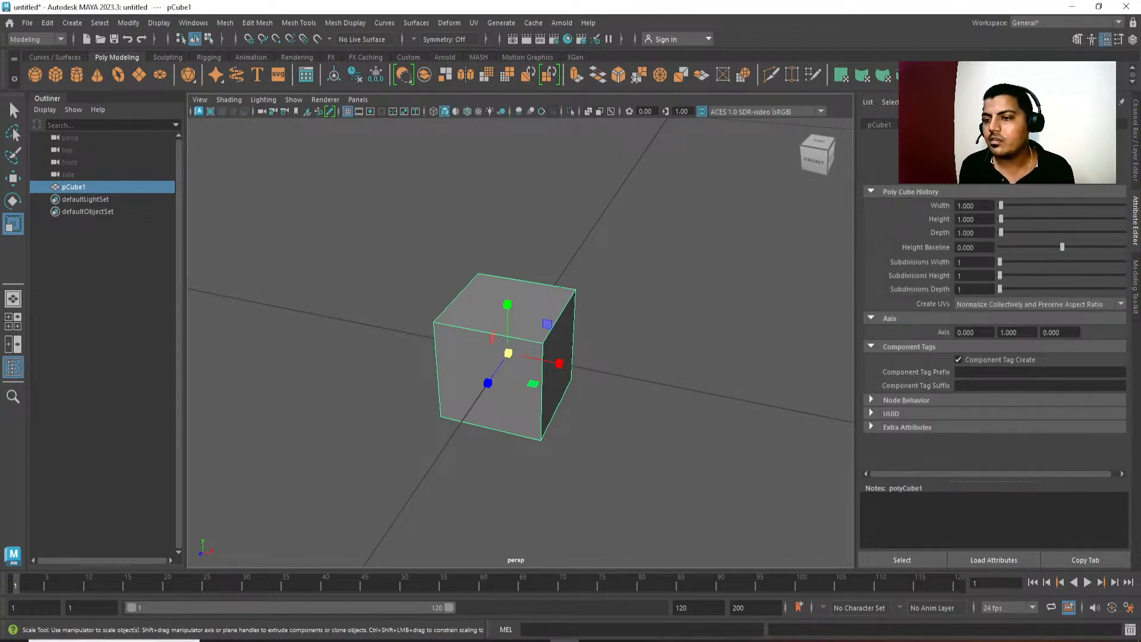
{"action": "key", "text": "ctrl+a"}
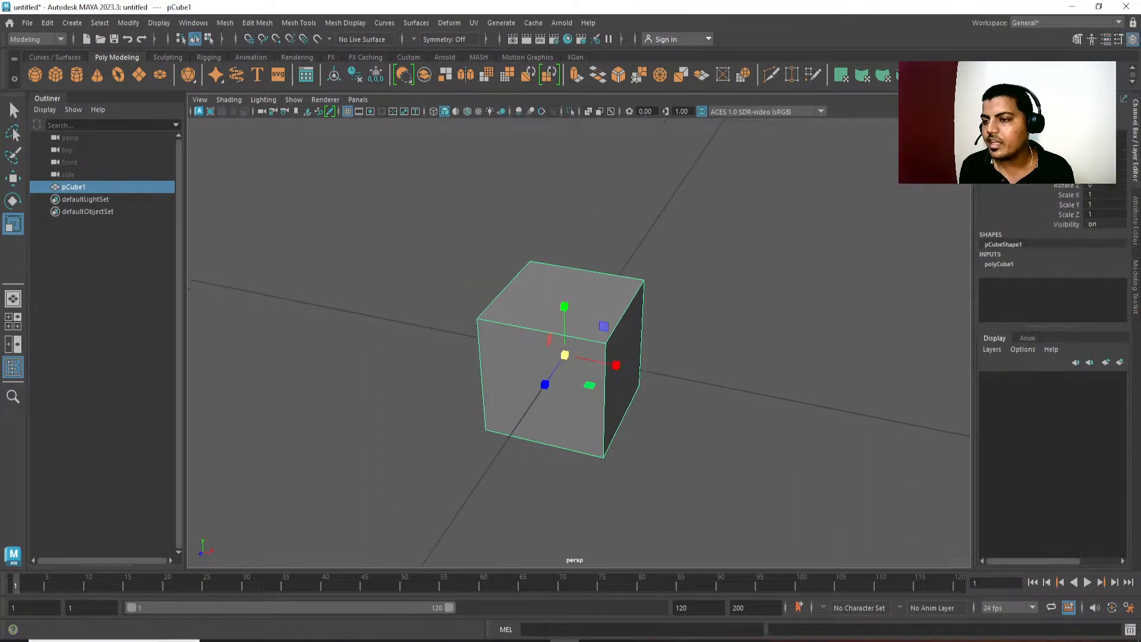
{"action": "left_click_drag", "start_coordinate": [1098, 283], "coordinate": [1097, 304]}
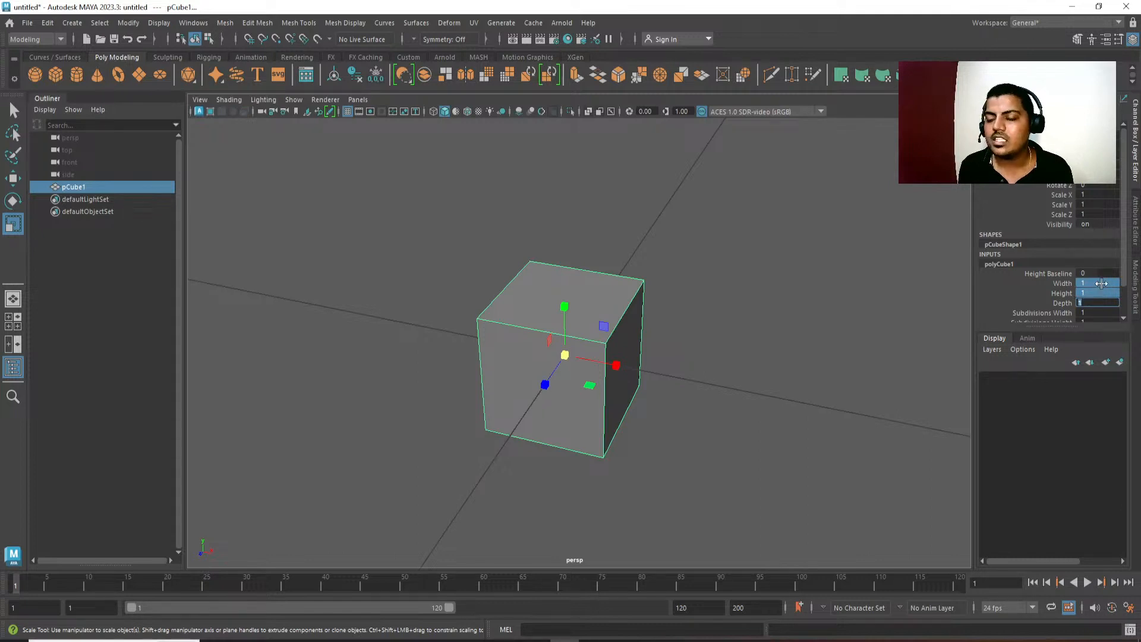
{"action": "middle_click_drag", "start_coordinate": [894, 265], "coordinate": [885, 274], "text": "alt"}
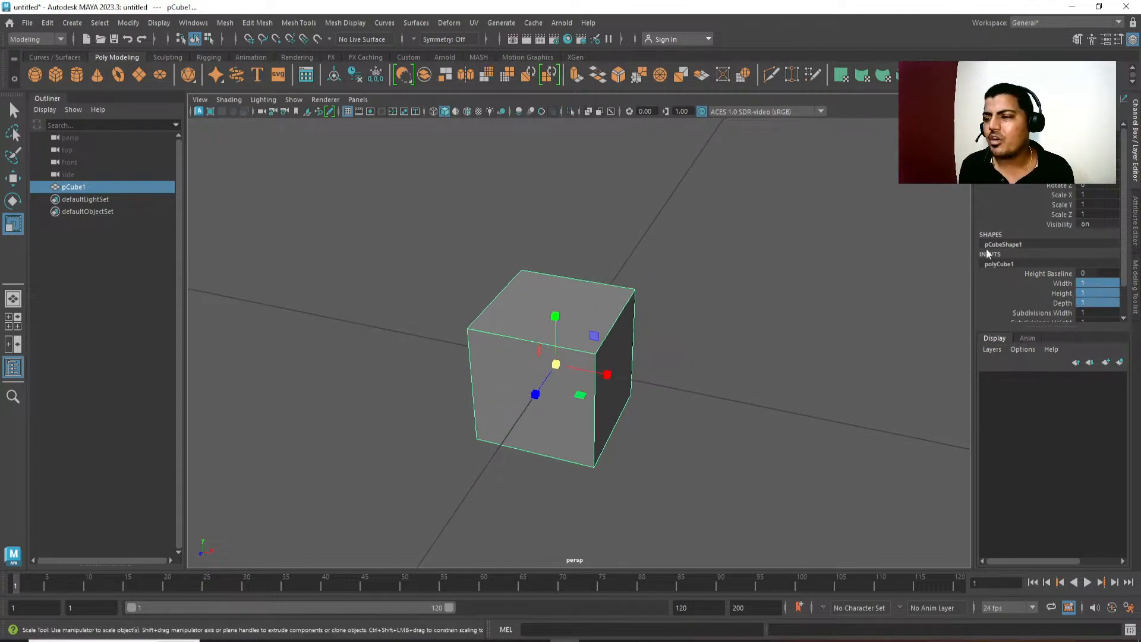
{"action": "left_click", "coordinate": [1137, 217]}
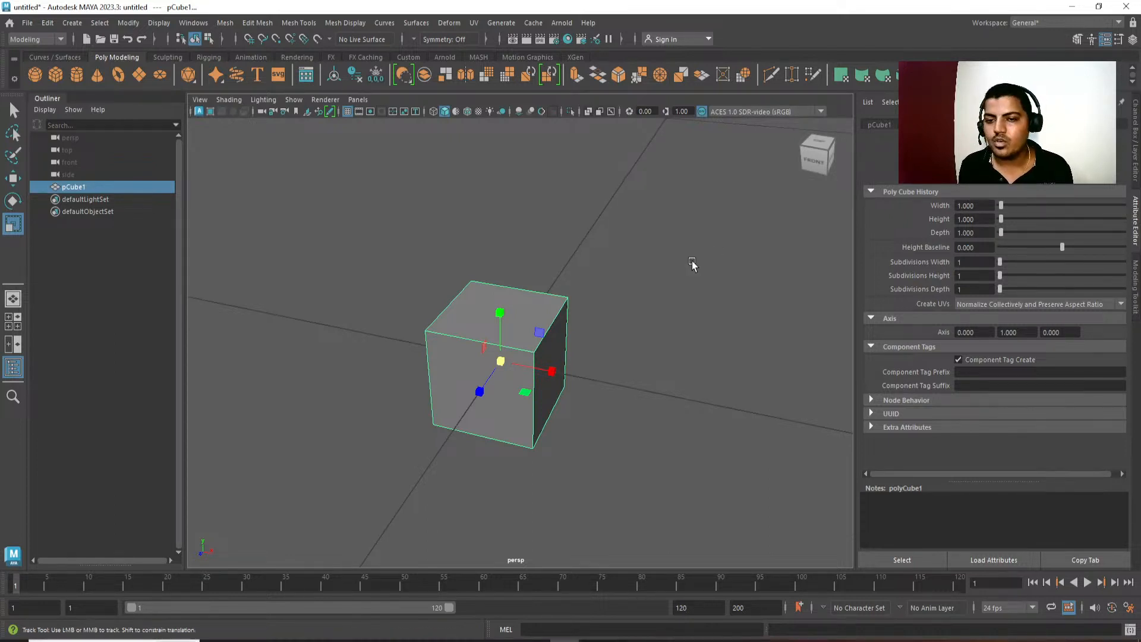
{"action": "key", "text": "ctrl+a"}
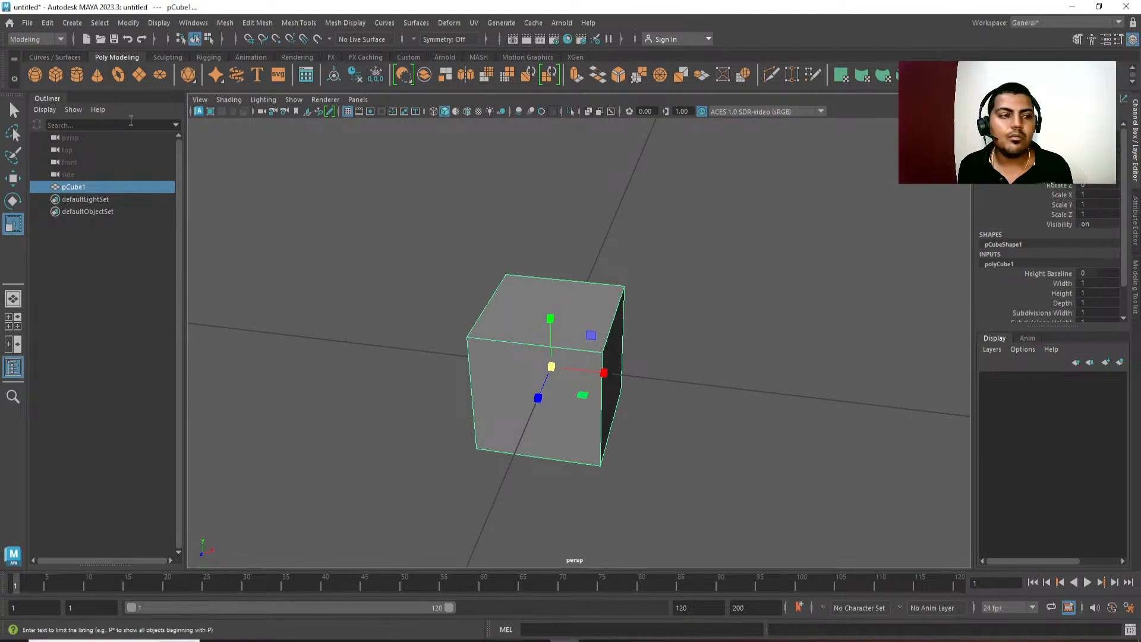
Collapse the Outliner, restore it, and collapse it again to enlarge the viewport.
{"action": "left_click", "coordinate": [52, 99]}
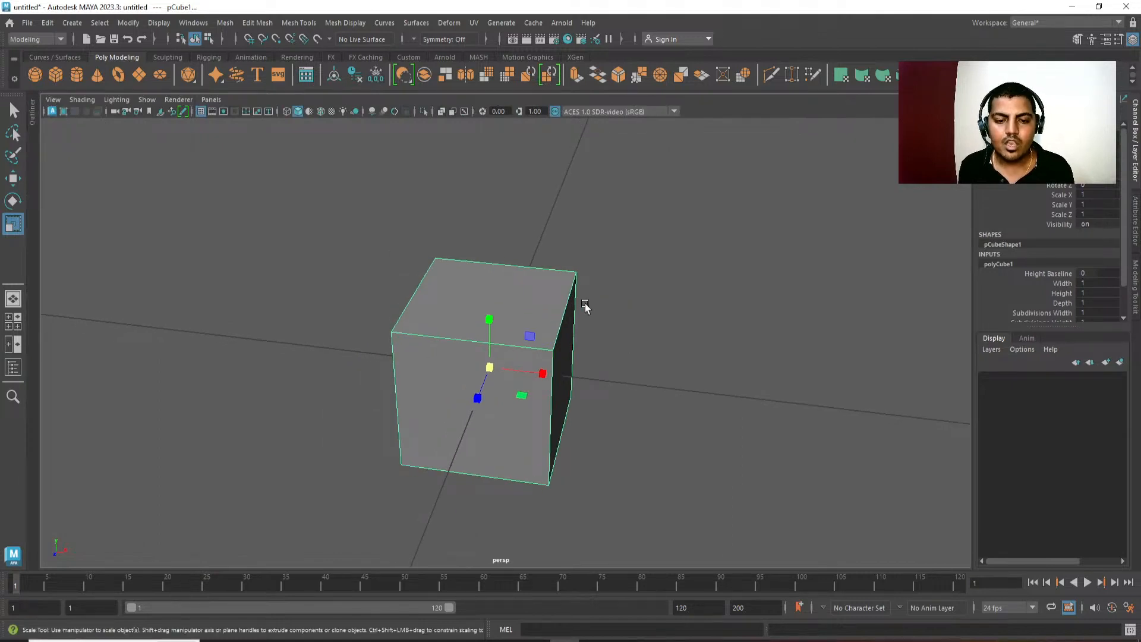
{"action": "left_click", "coordinate": [32, 112]}
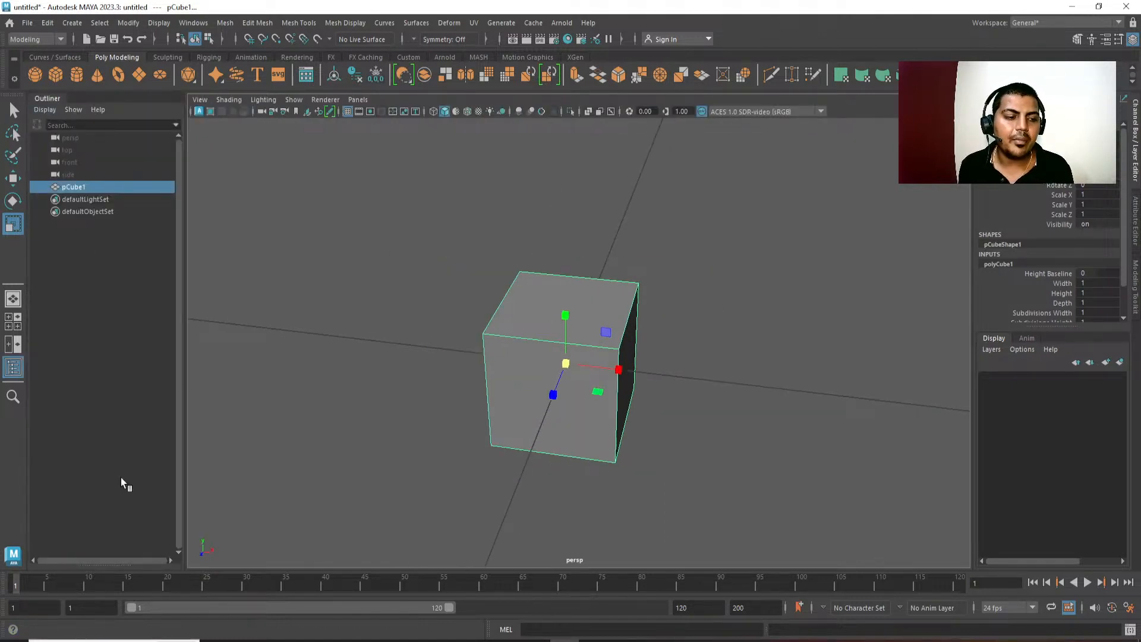
{"action": "left_click", "coordinate": [53, 100]}
{"action": "left_click_drag", "start_coordinate": [811, 464], "coordinate": [780, 454], "text": "alt"}
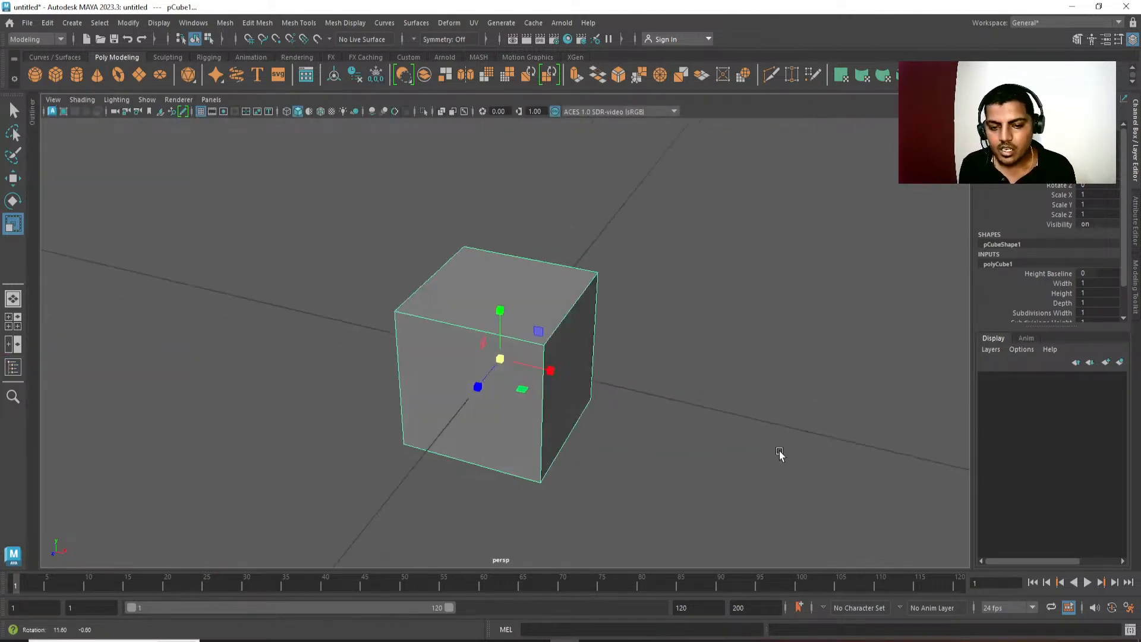
Set the cube's polyCube1 width to 92 for the TV body.
{"action": "scroll", "coordinate": [716, 343], "scroll_direction": "down", "scroll_amount": 3}
{"action": "left_click_drag", "start_coordinate": [716, 344], "coordinate": [770, 342], "text": "alt"}
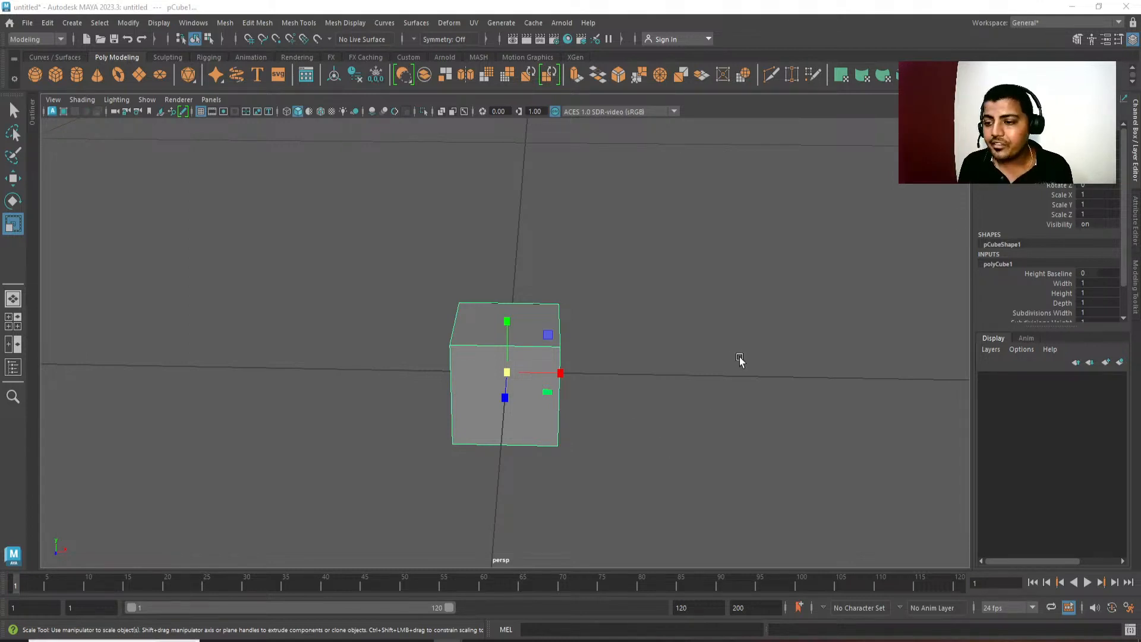
{"action": "middle_click_drag", "start_coordinate": [740, 359], "coordinate": [725, 355], "text": "alt"}
{"action": "left_click", "coordinate": [1088, 282]}
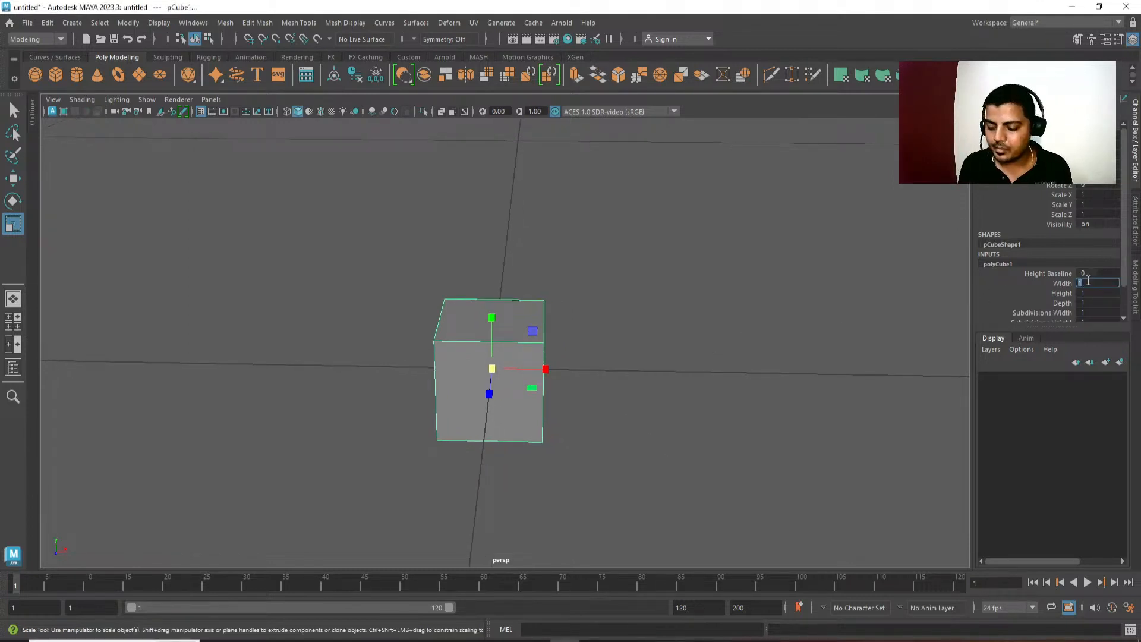
{"action": "type", "text": "92"}
{"action": "key", "text": "Return"}
{"action": "right_click_drag", "start_coordinate": [802, 493], "coordinate": [654, 312], "text": "alt"}
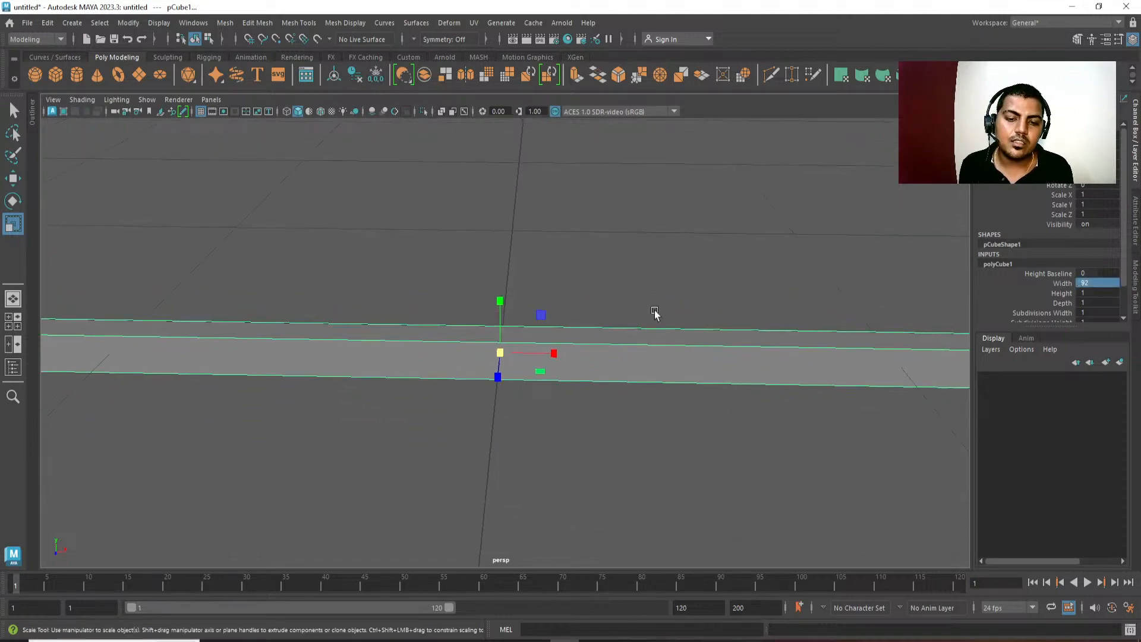
{"action": "left_click_drag", "start_coordinate": [654, 312], "coordinate": [618, 370], "text": "alt"}
{"action": "right_click_drag", "start_coordinate": [618, 370], "coordinate": [523, 268], "text": "alt"}
Check the linear working unit in the general application preferences, and close the preferences.
{"action": "left_click", "coordinate": [204, 24]}
{"action": "mouse_move", "coordinate": [236, 159]}
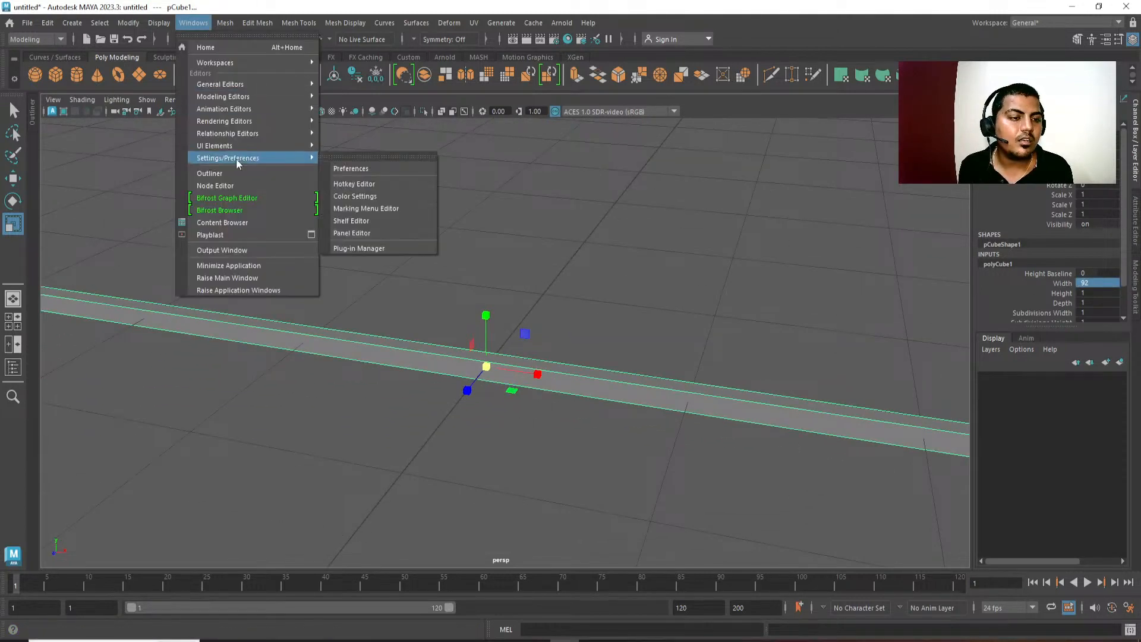
{"action": "left_click", "coordinate": [389, 169]}
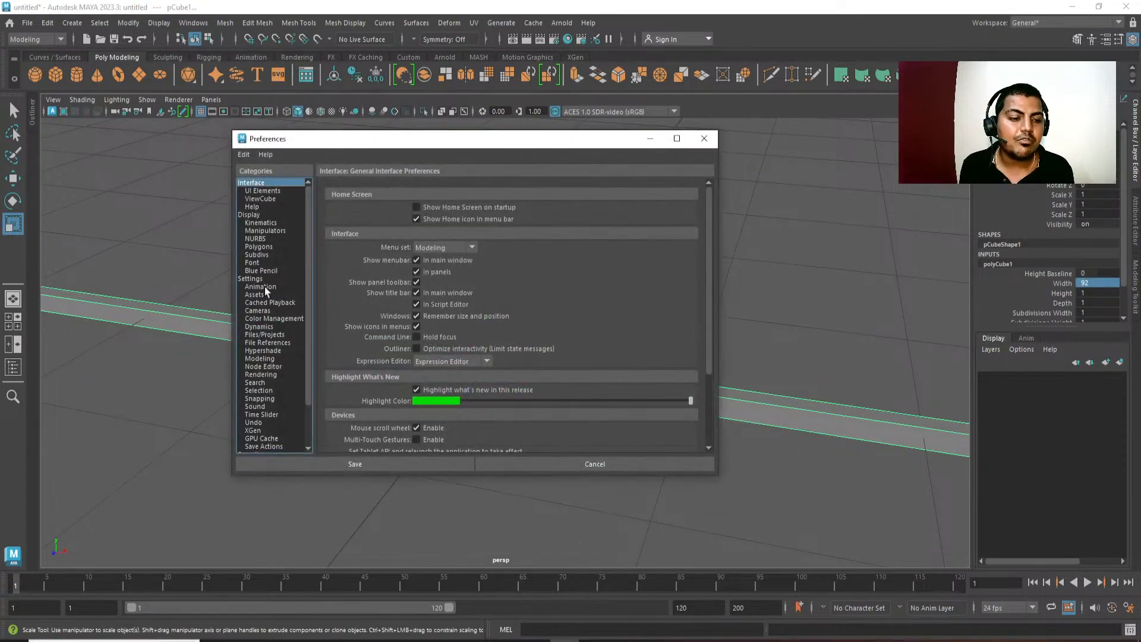
{"action": "left_click", "coordinate": [252, 279]}
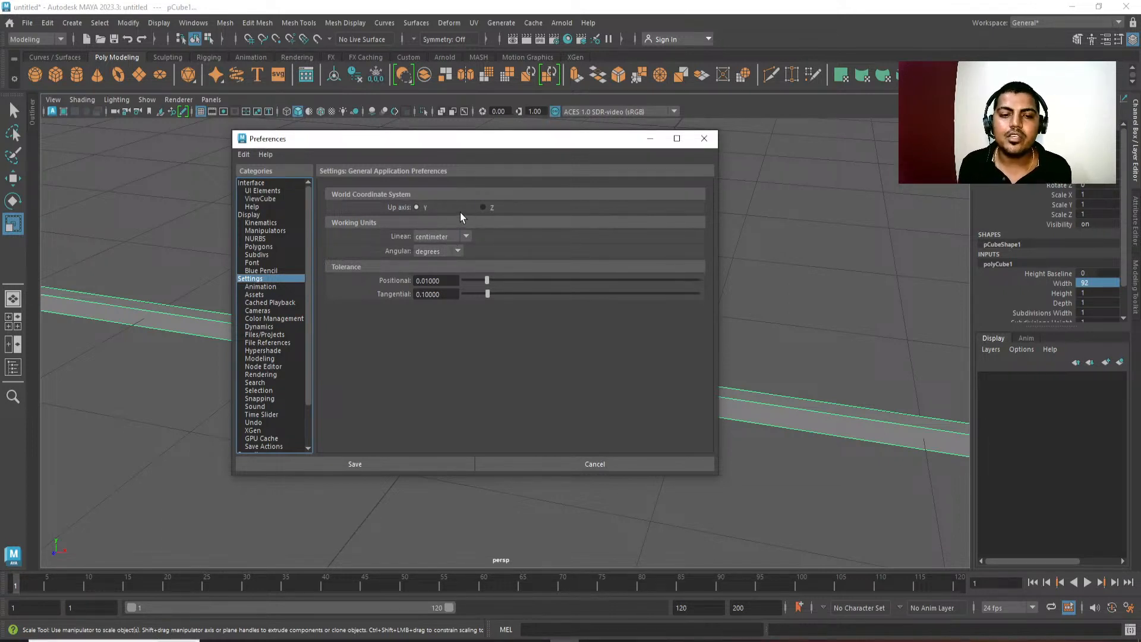
{"action": "left_click", "coordinate": [702, 142]}
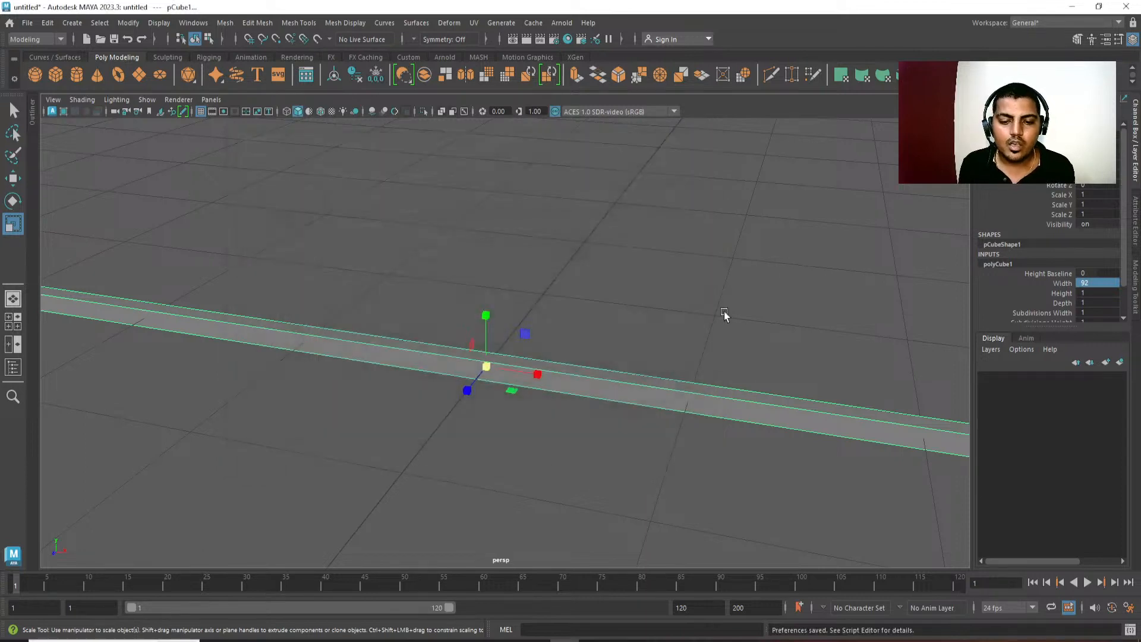
Set the TV cube's height to 60.
{"action": "scroll", "coordinate": [626, 221], "scroll_direction": "down", "scroll_amount": 2}
{"action": "scroll", "coordinate": [629, 231], "scroll_direction": "down", "scroll_amount": 3}
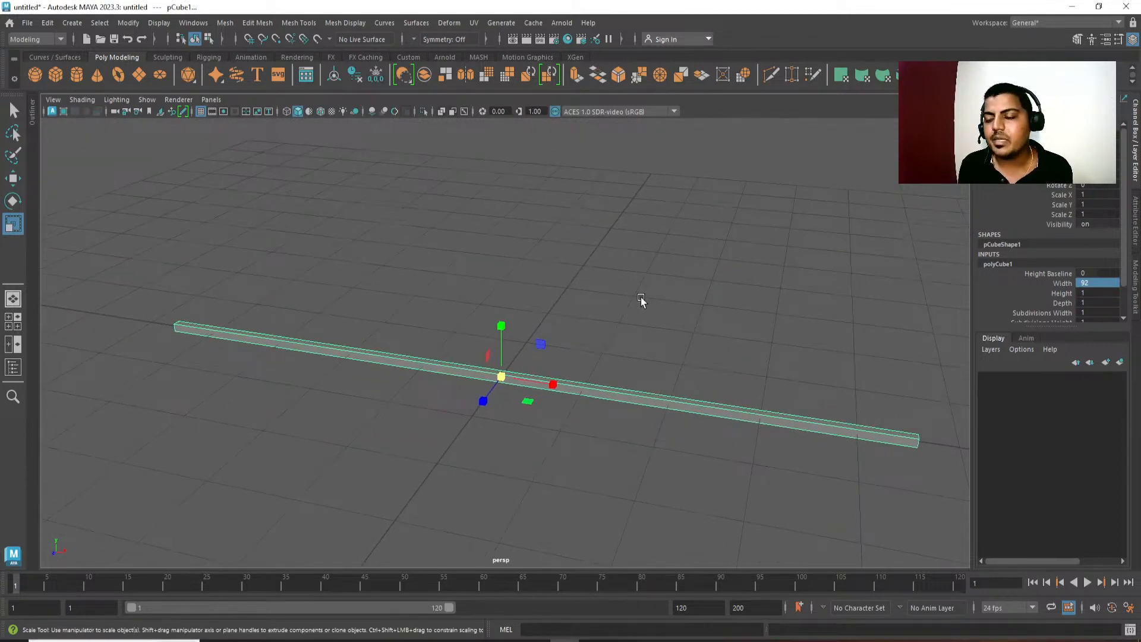
{"action": "left_click_drag", "start_coordinate": [651, 407], "coordinate": [671, 403], "text": "alt"}
{"action": "scroll", "coordinate": [670, 402], "scroll_direction": "down", "scroll_amount": 2}
{"action": "middle_click_drag", "start_coordinate": [654, 292], "coordinate": [681, 314], "text": "alt"}
{"action": "scroll", "coordinate": [662, 298], "scroll_direction": "down", "scroll_amount": 1}
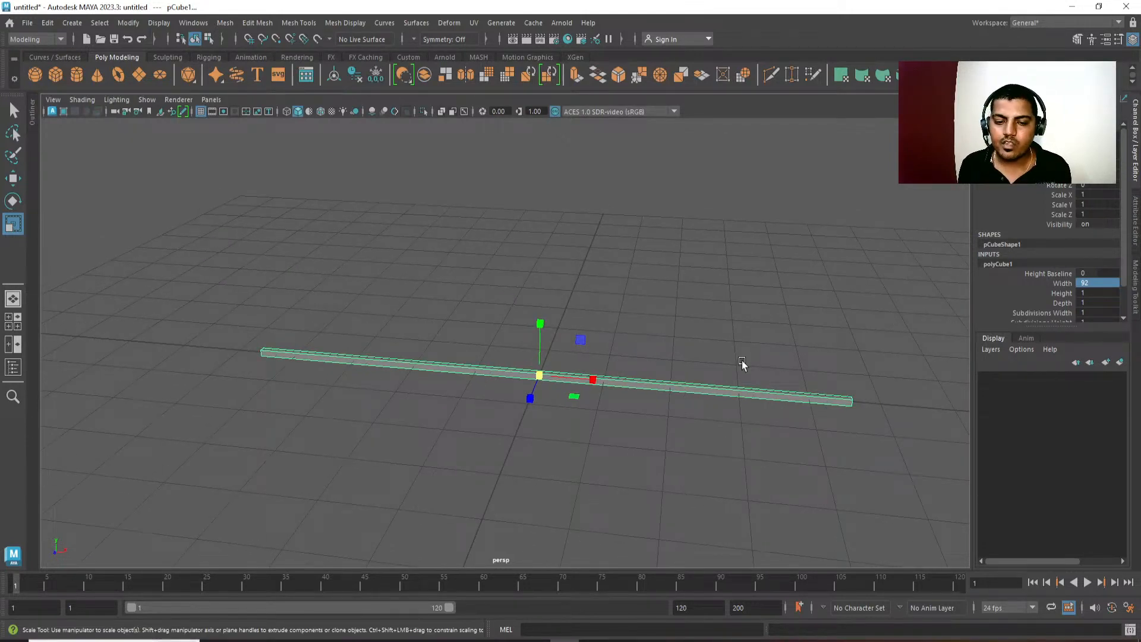
{"action": "left_click_drag", "start_coordinate": [742, 364], "coordinate": [921, 317], "text": "alt"}
{"action": "left_click", "coordinate": [1088, 293]}
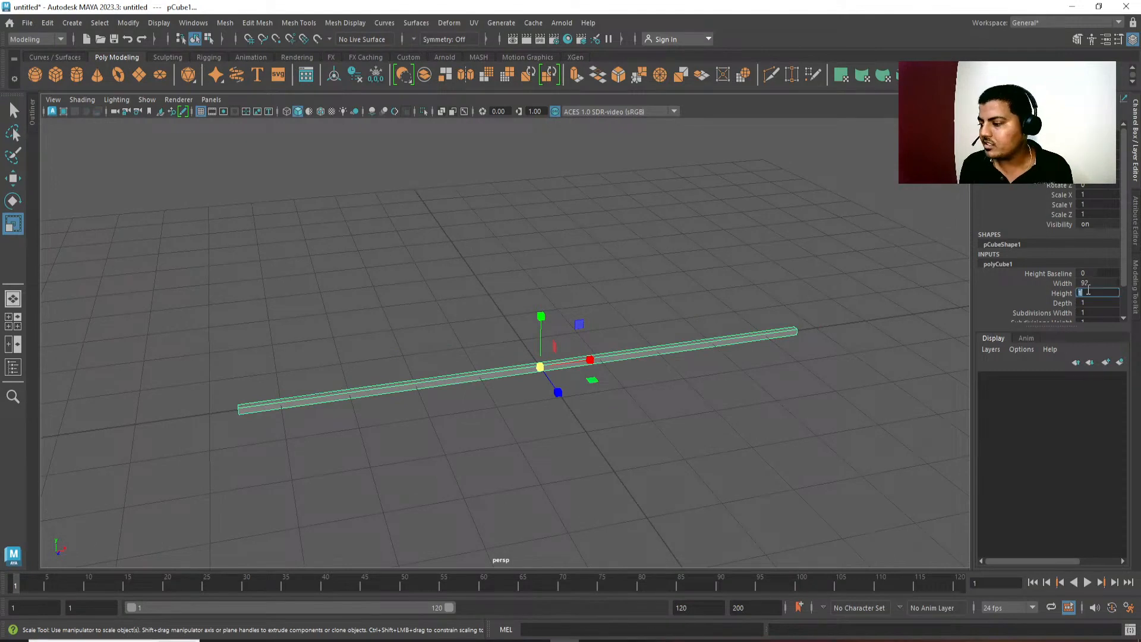
{"action": "type", "text": "60"}
{"action": "key", "text": "Return"}
{"action": "left_click_drag", "start_coordinate": [908, 362], "coordinate": [821, 276], "text": "alt"}
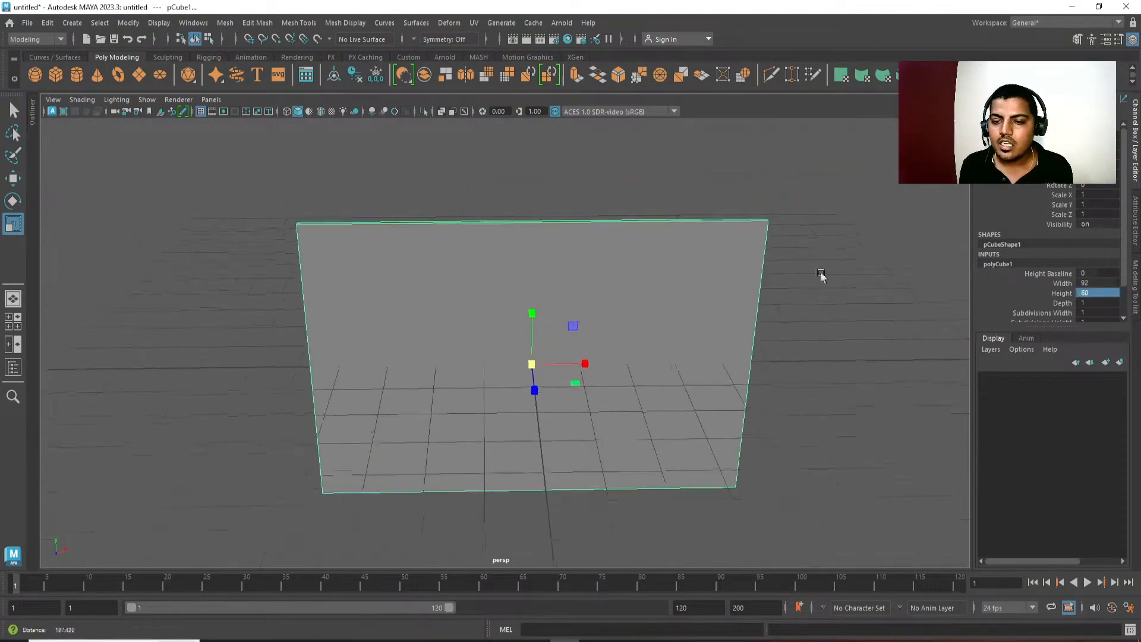
Set the TV cube's depth to 45.
{"action": "left_click", "coordinate": [1106, 303]}
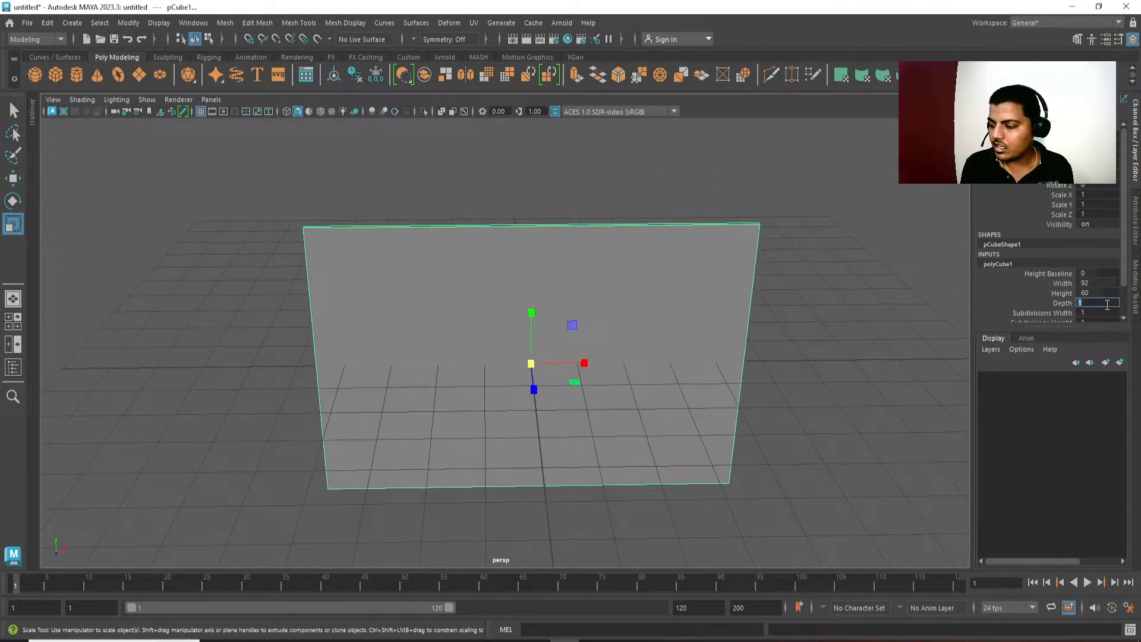
{"action": "type", "text": "45"}
{"action": "key", "text": "Return"}
{"action": "left_click_drag", "start_coordinate": [797, 386], "coordinate": [667, 237], "text": "alt"}
{"action": "scroll", "coordinate": [668, 237], "scroll_direction": "down", "scroll_amount": 5}
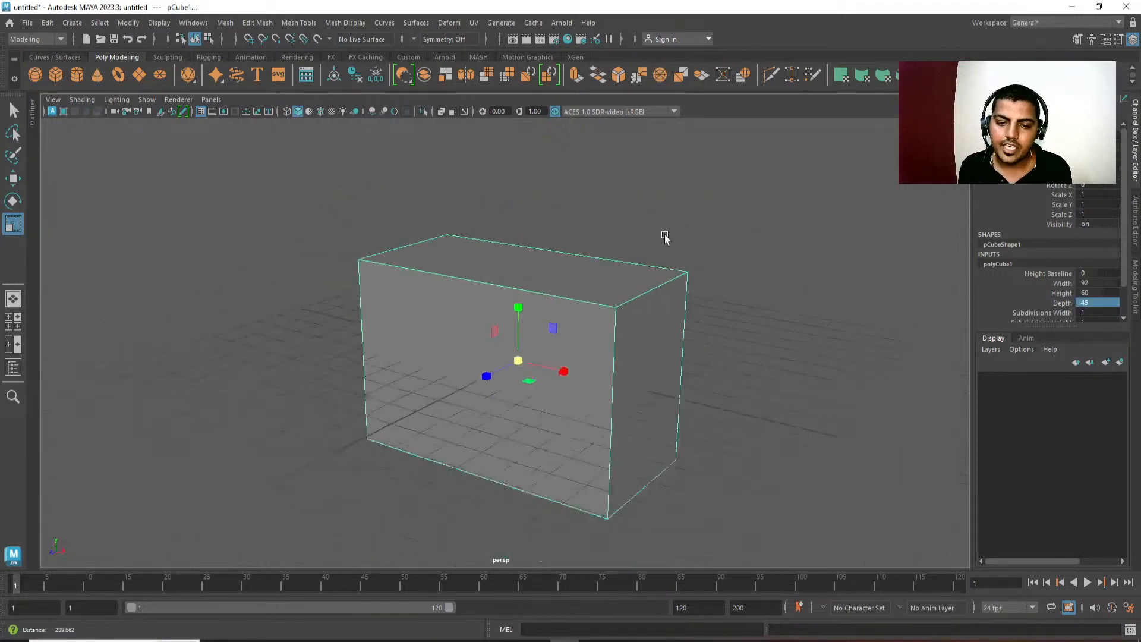
{"action": "left_click_drag", "start_coordinate": [649, 354], "coordinate": [670, 355], "text": "alt"}
{"action": "middle_click_drag", "start_coordinate": [670, 355], "coordinate": [655, 327], "text": "alt"}
Snap the TV cube's pivot to its bottom front corner vertex and use it to snap the cube onto the grid.
{"action": "key", "text": "w"}
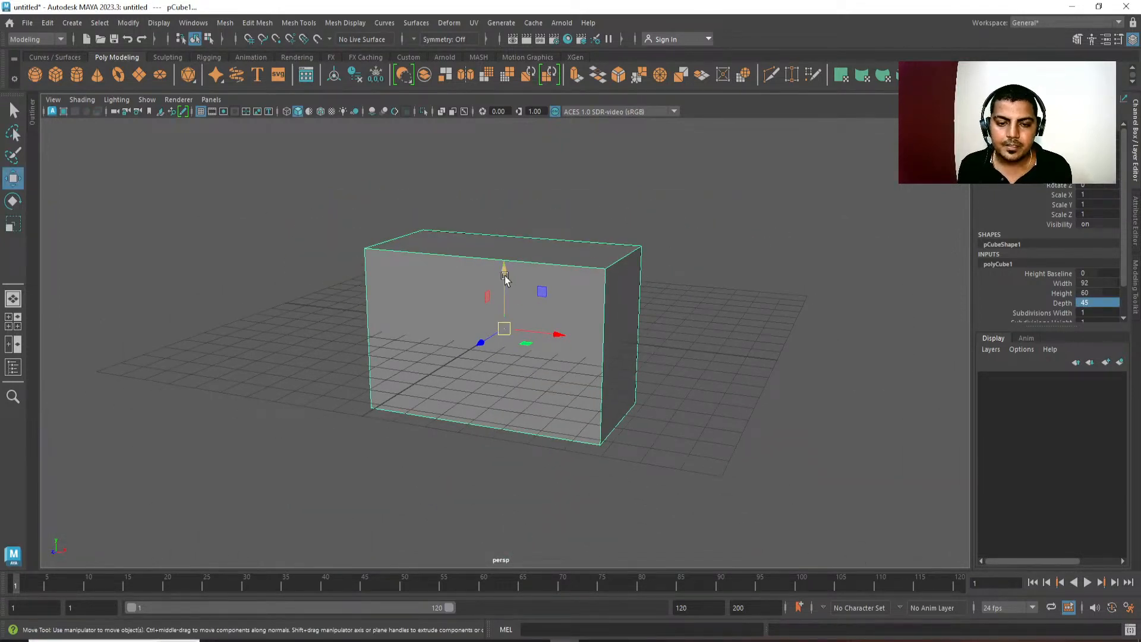
{"action": "mouse_move", "coordinate": [505, 279]}
{"action": "left_mouse_down", "text": "alt"}
{"action": "mouse_move", "coordinate": [642, 341]}
{"action": "mouse_move", "coordinate": [499, 288]}
{"action": "left_mouse_up", "text": "alt"}
{"action": "key", "text": "d"}
{"action": "key", "text": "v"}
{"action": "left_click", "coordinate": [539, 410]}
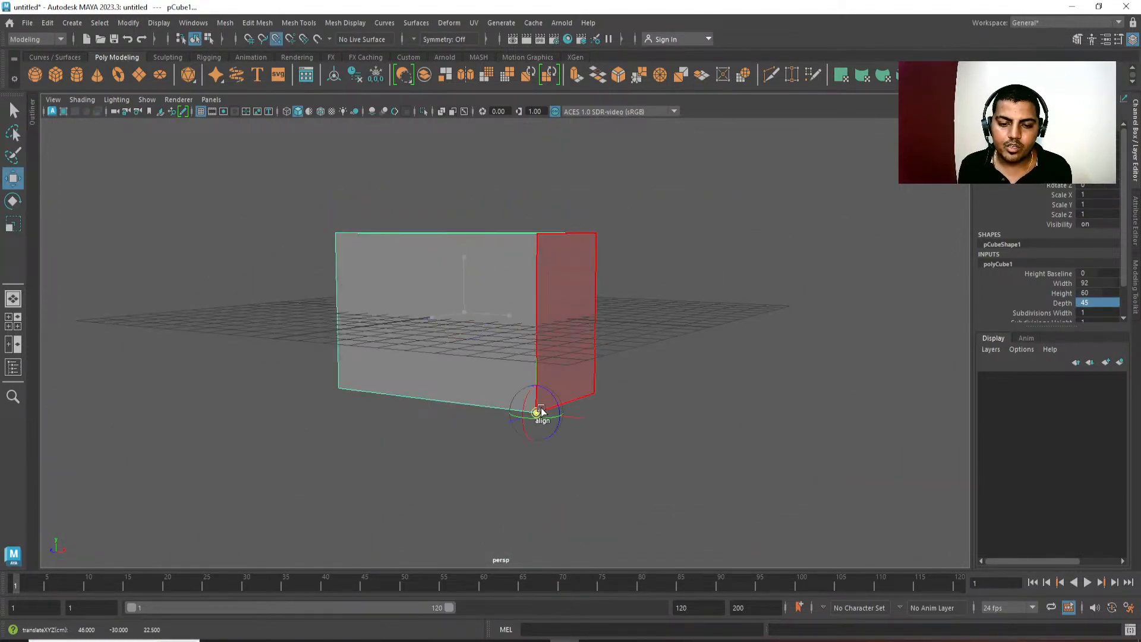
{"action": "key", "text": "x"}
{"action": "left_click_drag", "start_coordinate": [537, 373], "coordinate": [560, 412]}
{"action": "scroll", "coordinate": [604, 414], "scroll_direction": "down", "scroll_amount": 1}
Center the TV cube's pivot and move the cube back towards the middle of the grid.
{"action": "key", "text": "space"}
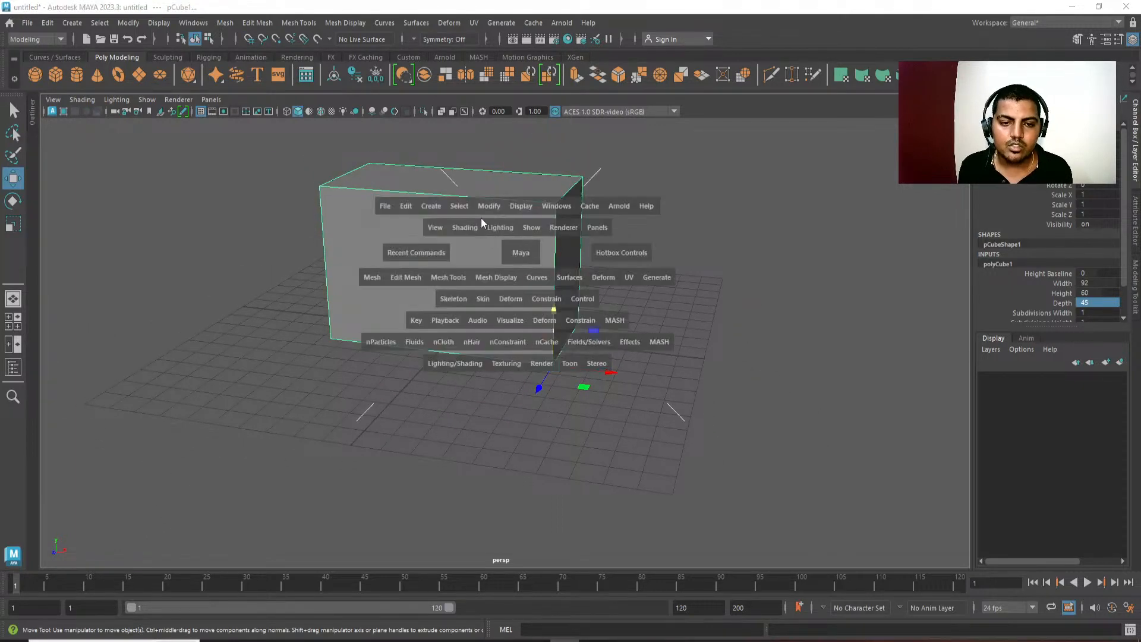
{"action": "left_click", "coordinate": [492, 207]}
{"action": "left_click", "coordinate": [523, 298]}
{"action": "middle_click_drag", "start_coordinate": [503, 313], "coordinate": [505, 315], "text": "alt"}
{"action": "left_click_drag", "start_coordinate": [505, 315], "coordinate": [501, 315], "text": "alt"}
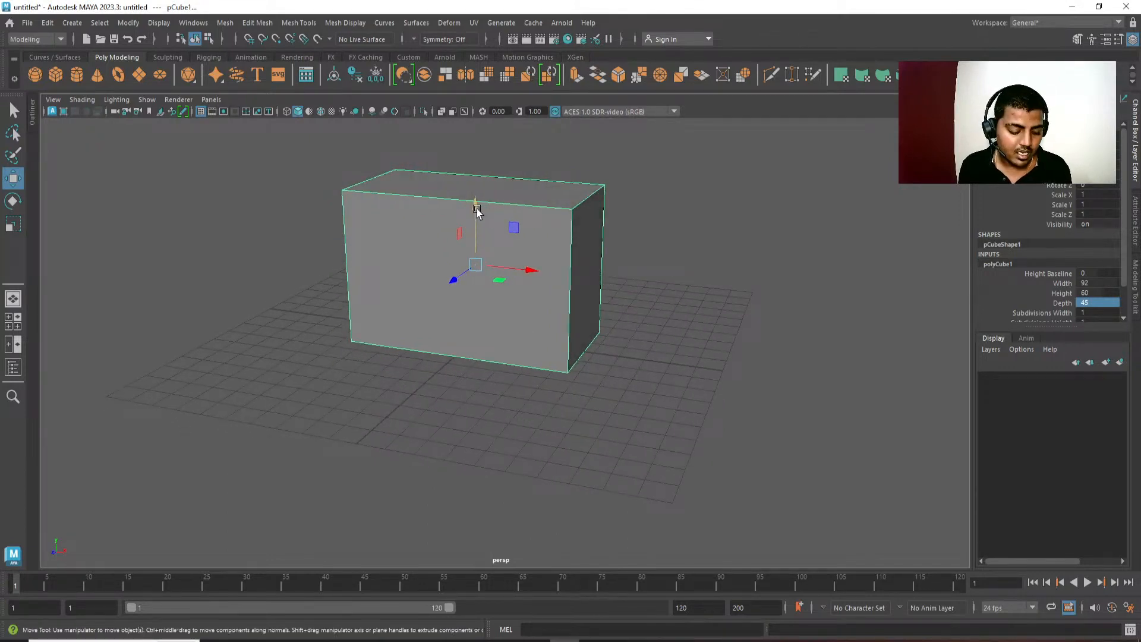
{"action": "left_click_drag", "start_coordinate": [477, 211], "coordinate": [459, 240]}
{"action": "left_click_drag", "start_coordinate": [614, 428], "coordinate": [650, 441], "text": "alt"}
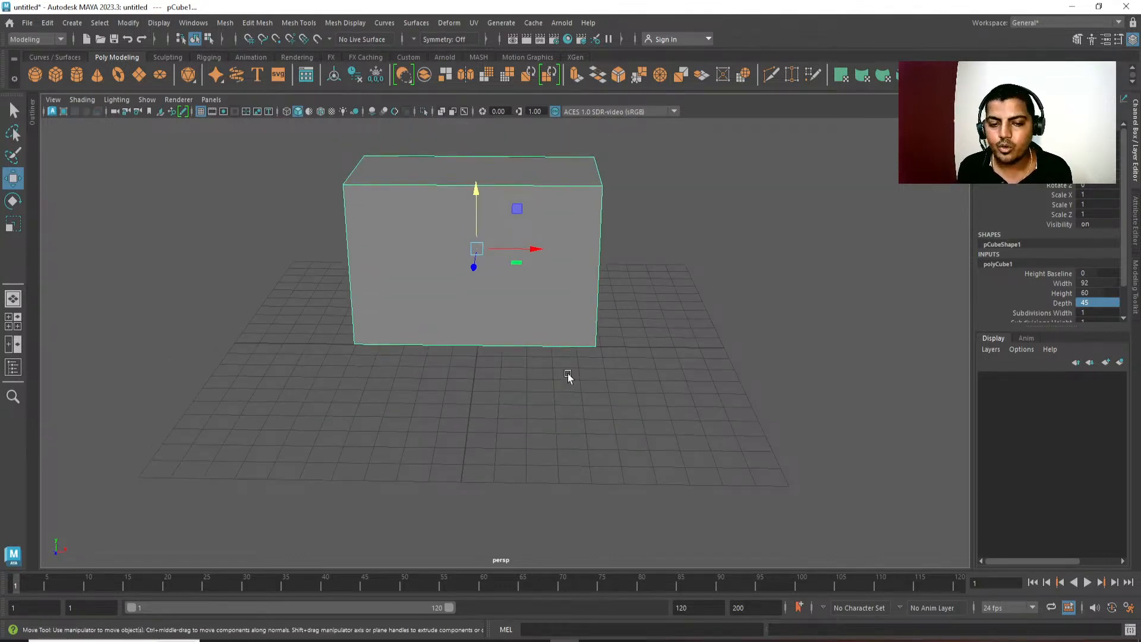
{"action": "left_click_drag", "start_coordinate": [568, 373], "coordinate": [573, 362], "text": "alt"}
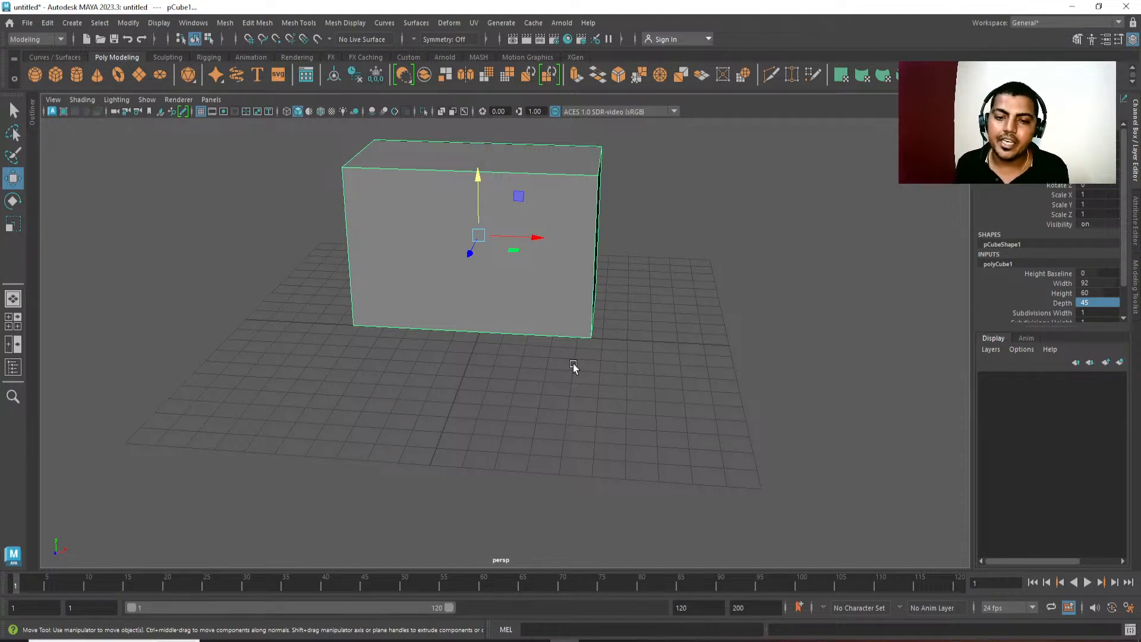
Create a second polygon cube and move it about 39 cm forward along Z, in front of the TV cube.
{"action": "key", "text": "alt"}
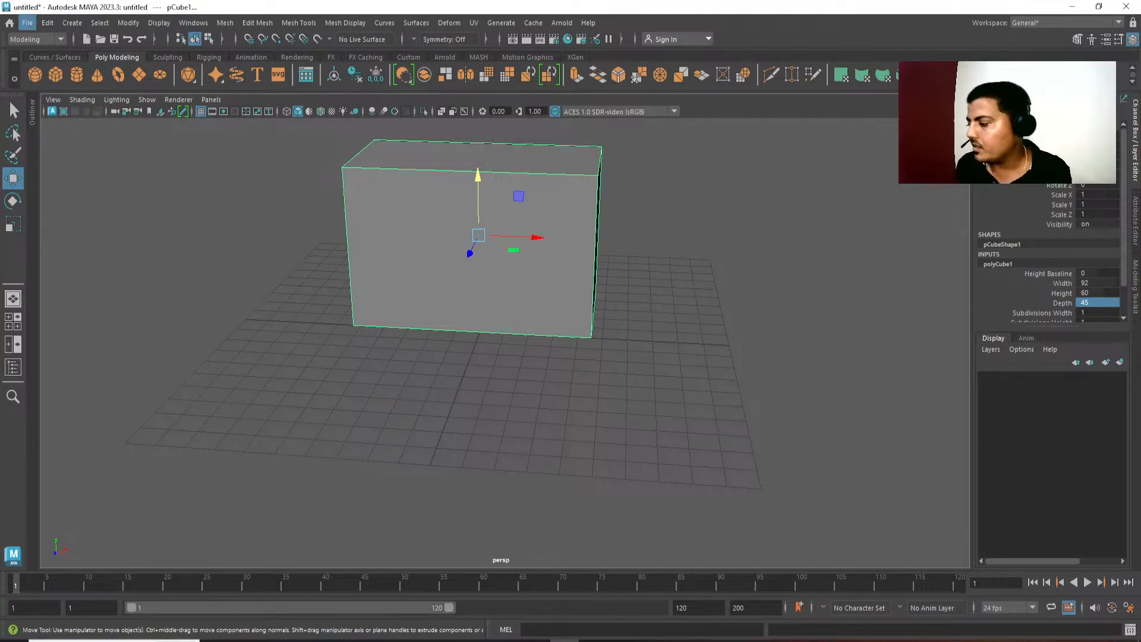
{"action": "left_click_drag", "start_coordinate": [499, 398], "coordinate": [403, 343], "text": "alt"}
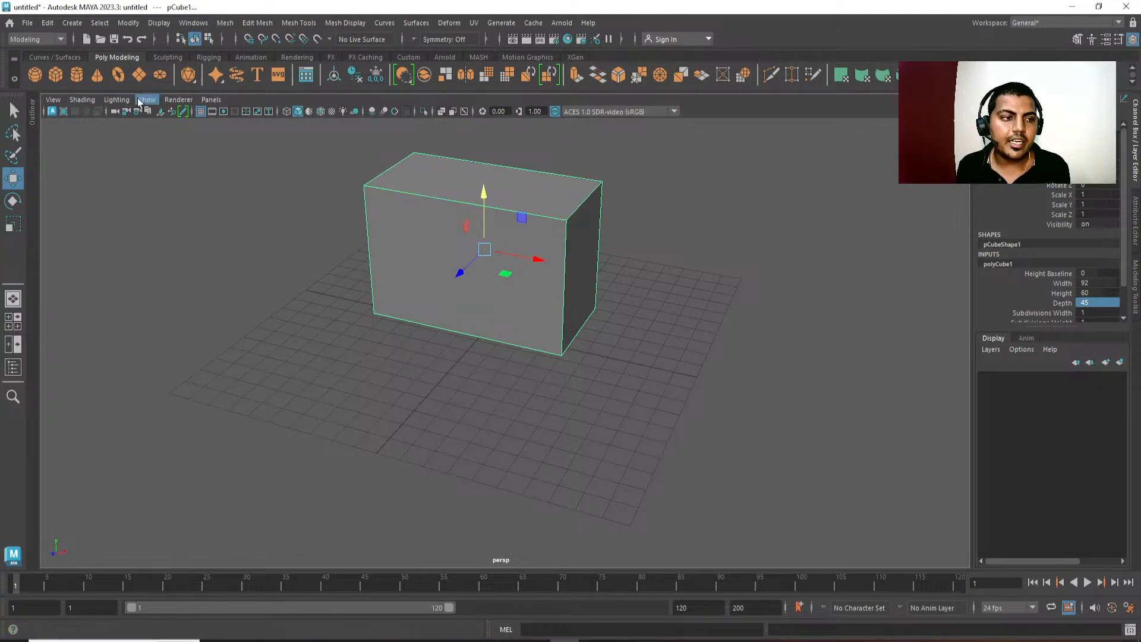
{"action": "left_click", "coordinate": [55, 75]}
{"action": "left_click_drag", "start_coordinate": [465, 360], "coordinate": [424, 404]}
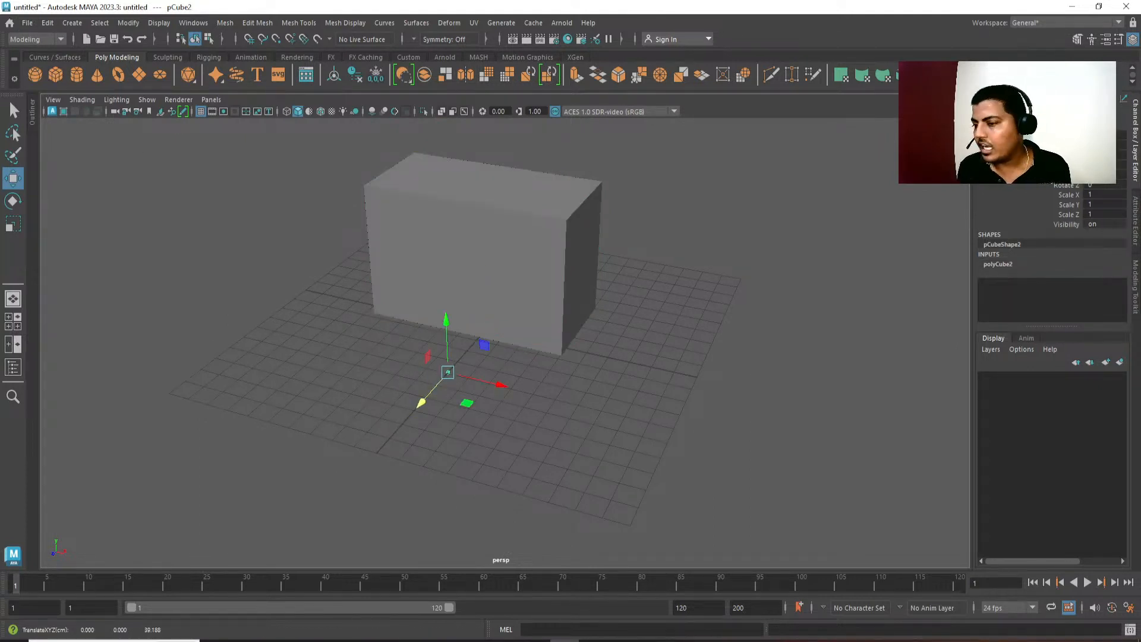
Size the second cube to width 36, height 13 and depth 45, and shift it about 30 cm along negative X.
{"action": "left_click", "coordinate": [1021, 262]}
{"action": "double_click", "coordinate": [1100, 283]}
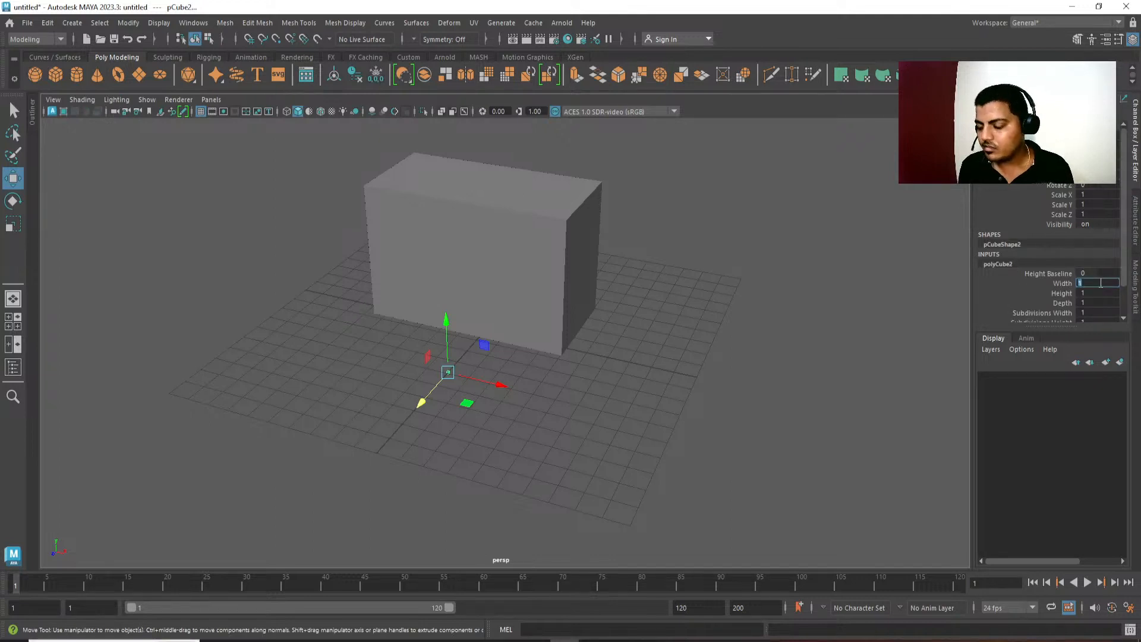
{"action": "key", "text": "Tab"}
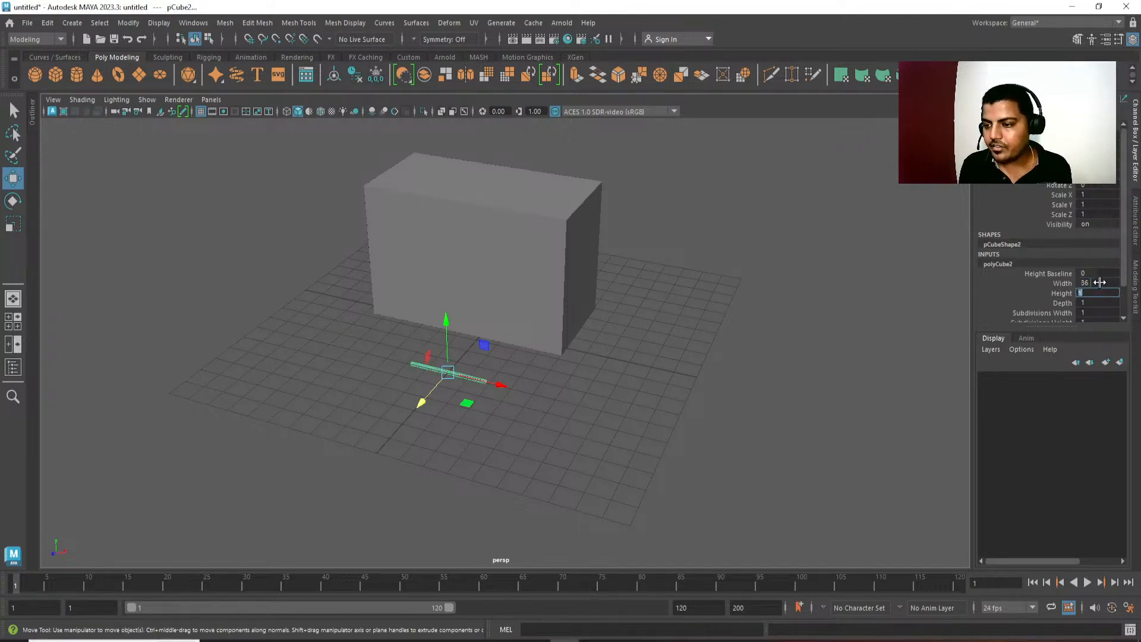
{"action": "key", "text": "Tab"}
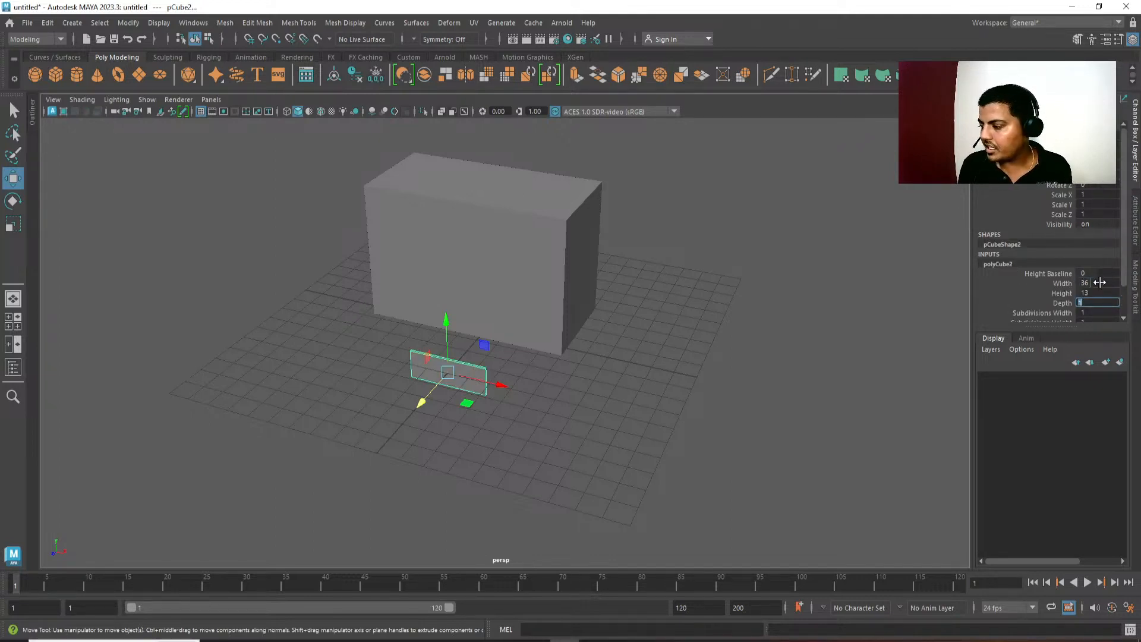
{"action": "type", "text": "45"}
{"action": "key", "text": "Return"}
{"action": "middle_click_drag", "start_coordinate": [555, 398], "coordinate": [598, 387], "text": "alt"}
{"action": "left_click_drag", "start_coordinate": [541, 370], "coordinate": [473, 366]}
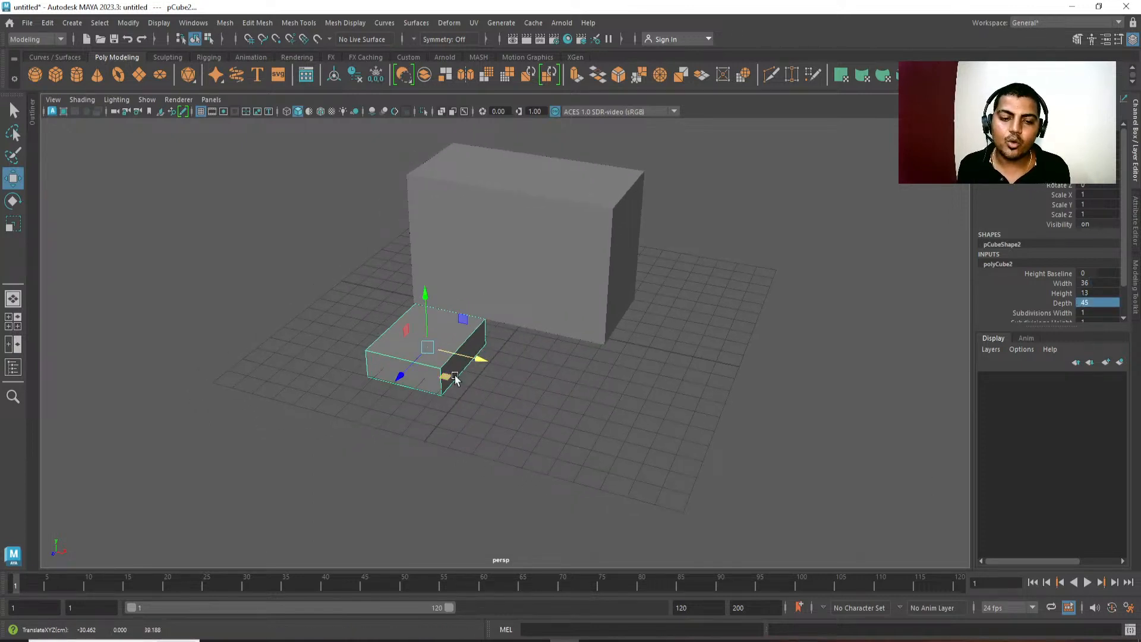
Snap the second cube's pivot to its bottom front corner and snap the cube onto the grid in front of the TV.
{"action": "key", "text": "d"}
{"action": "key", "text": "v"}
{"action": "middle_click_drag", "start_coordinate": [450, 397], "coordinate": [449, 405]}
{"action": "left_click_drag", "start_coordinate": [440, 357], "coordinate": [398, 419]}
{"action": "key", "text": "x"}
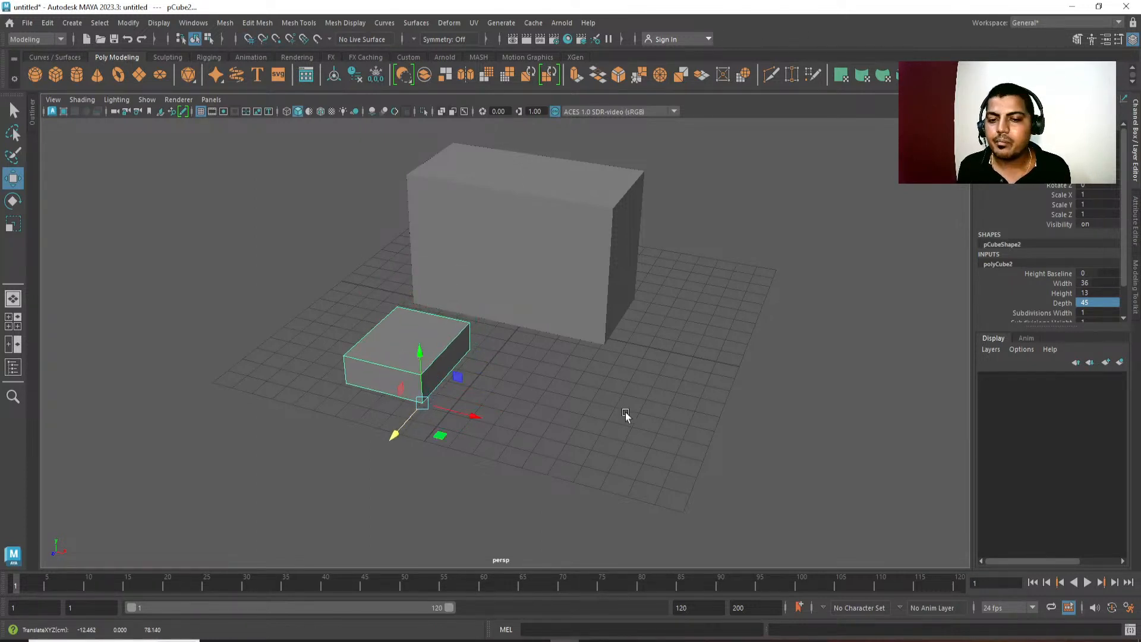
{"action": "left_click_drag", "start_coordinate": [626, 414], "coordinate": [640, 391], "text": "alt"}
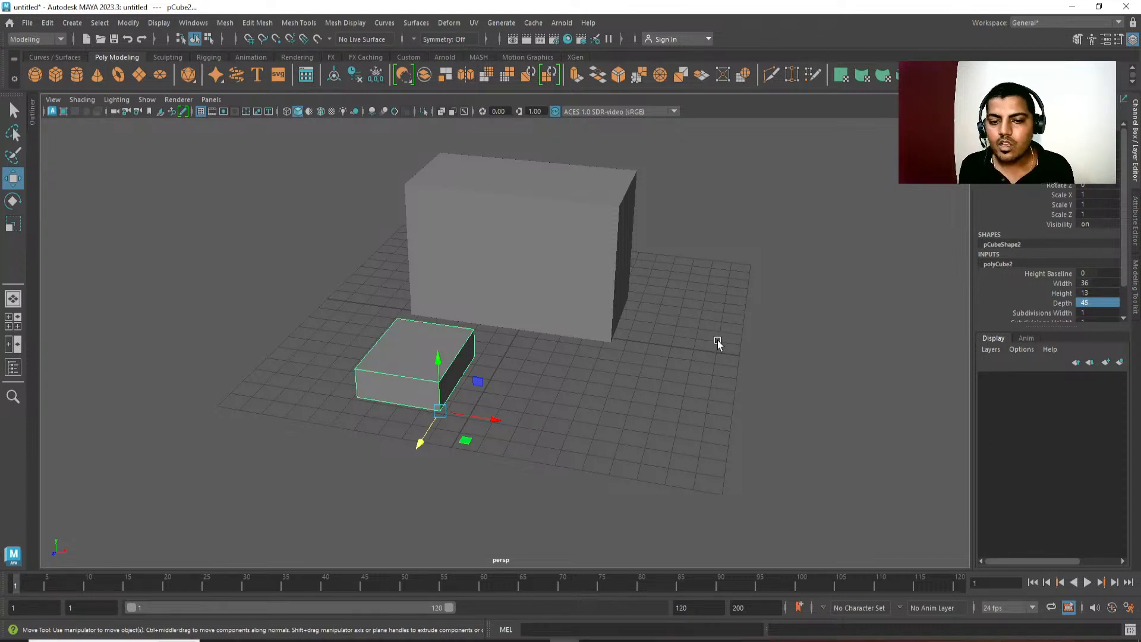
{"action": "left_click_drag", "start_coordinate": [718, 341], "coordinate": [520, 356], "text": "alt"}
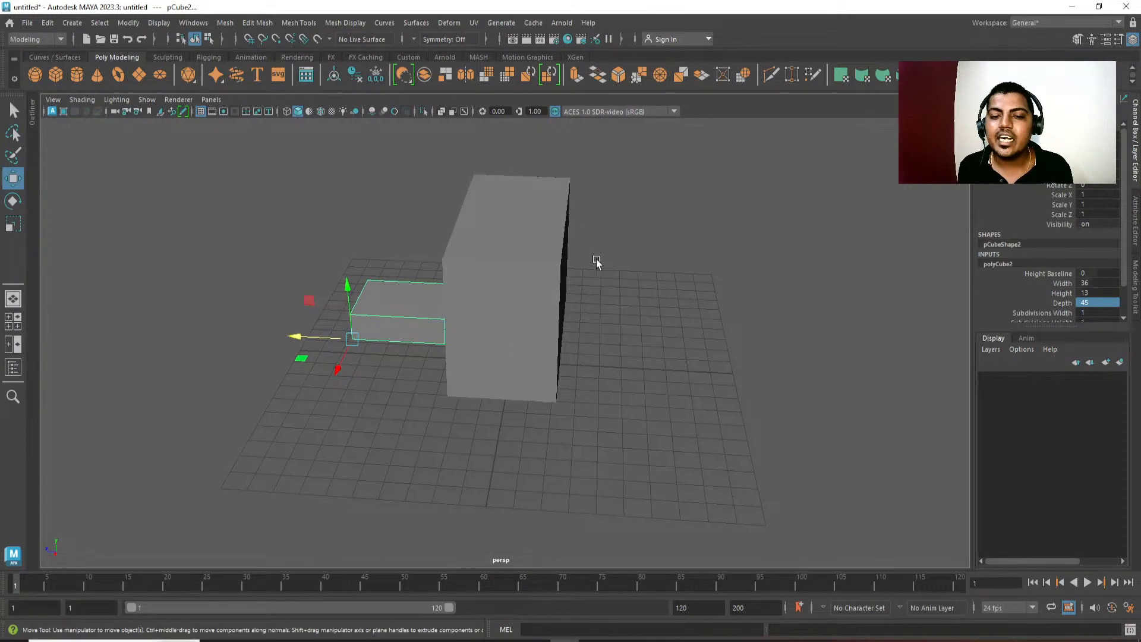
{"action": "left_click_drag", "start_coordinate": [508, 273], "coordinate": [597, 277], "text": "alt"}
{"action": "middle_click_drag", "start_coordinate": [581, 205], "coordinate": [582, 213], "text": "alt"}
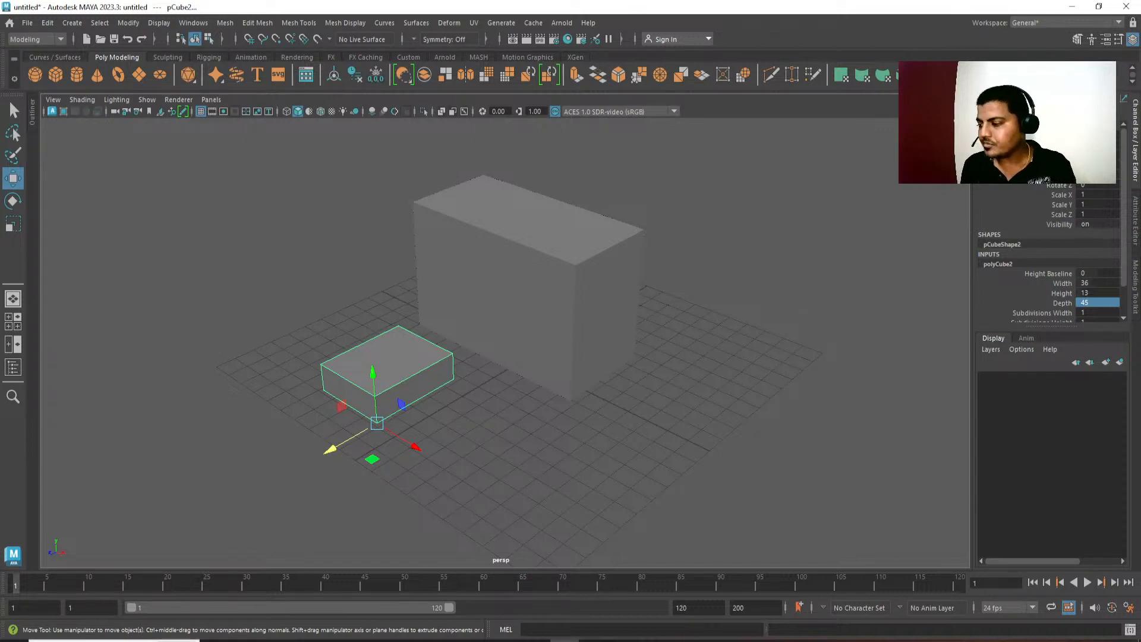
Create a third polygon cube and move it forward along Z, beside the second cube.
{"action": "middle_click_drag", "start_coordinate": [628, 418], "coordinate": [654, 398], "text": "alt"}
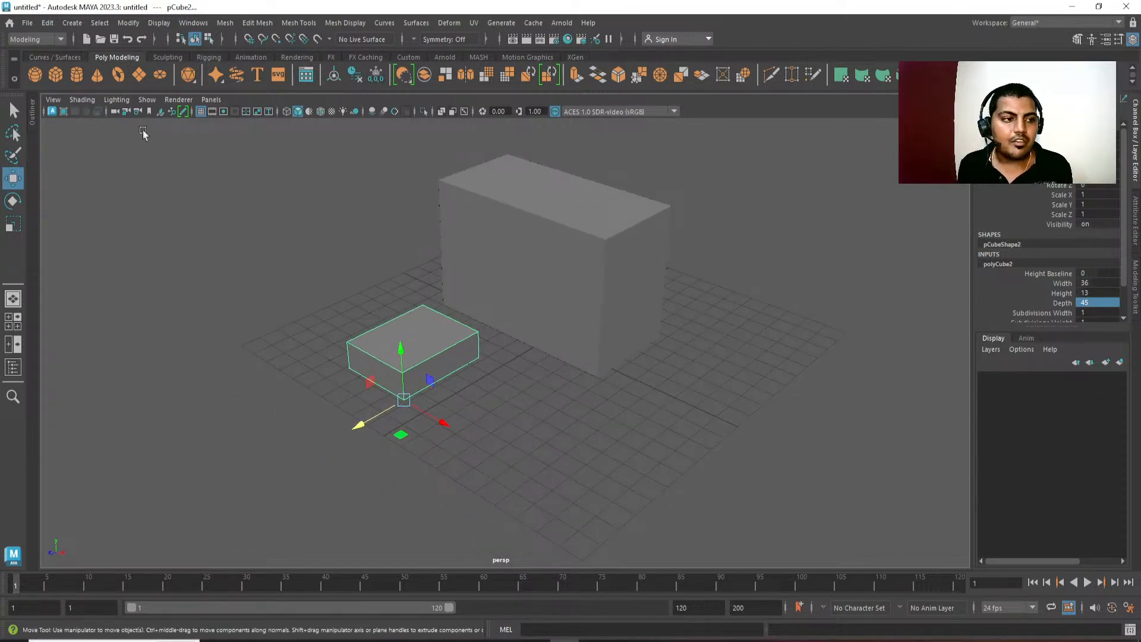
{"action": "left_click", "coordinate": [59, 75]}
{"action": "left_click_drag", "start_coordinate": [510, 364], "coordinate": [435, 410]}
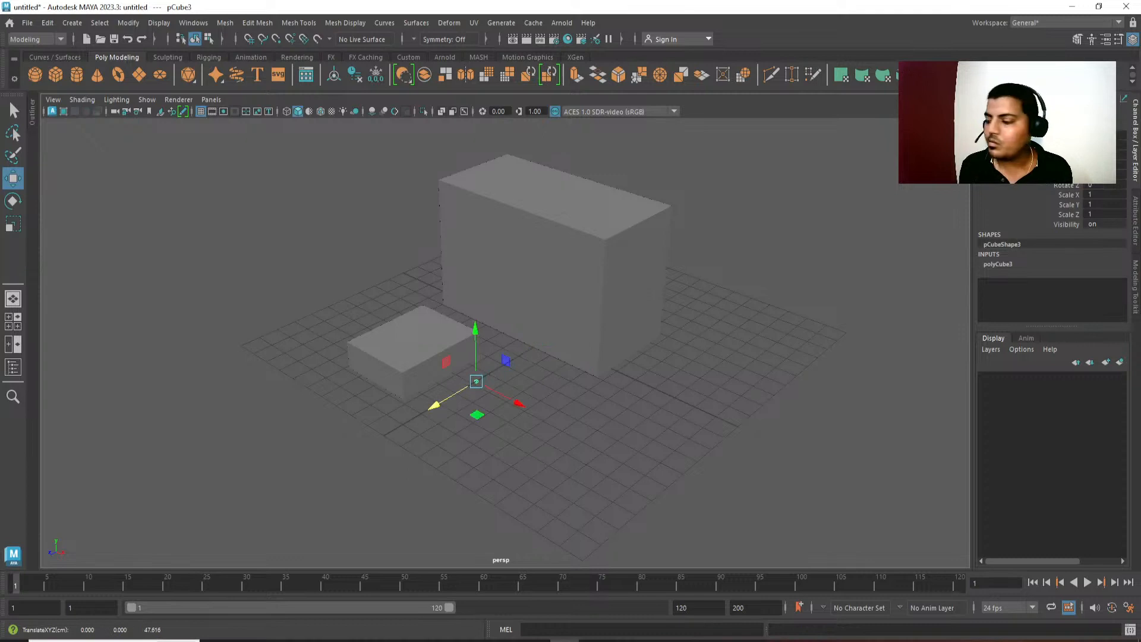
Size the third cube to width 30, height 4 and depth 13, and move it forward in front of the second cube.
{"action": "left_click", "coordinate": [1001, 264]}
{"action": "left_click", "coordinate": [1087, 284]}
{"action": "type", "text": "3"}
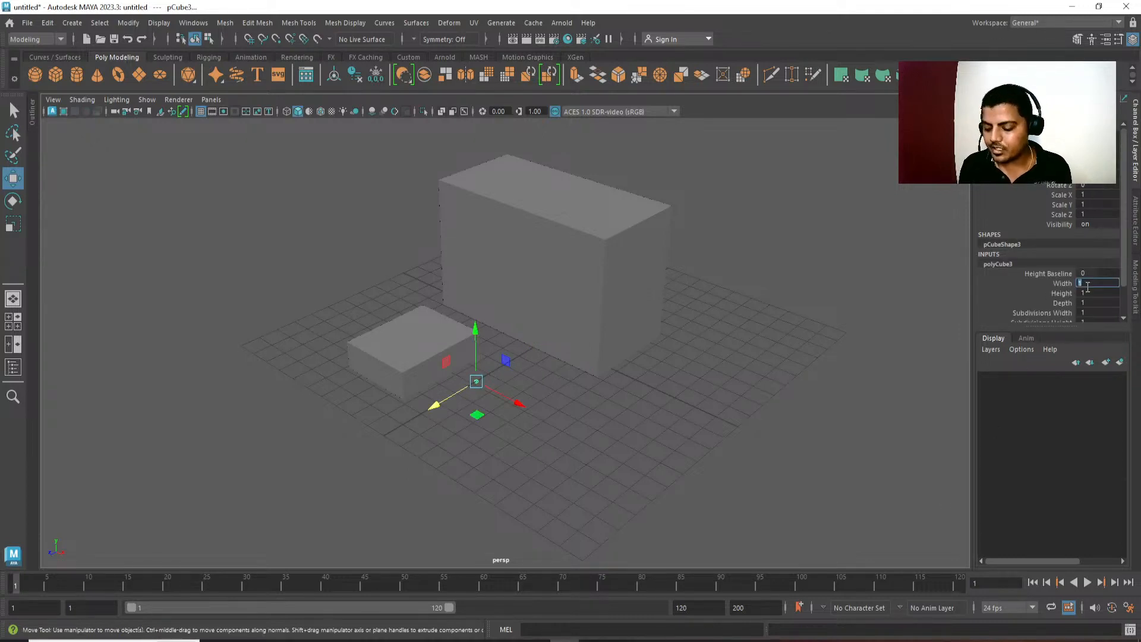
{"action": "type", "text": "0"}
{"action": "key", "text": "Tab"}
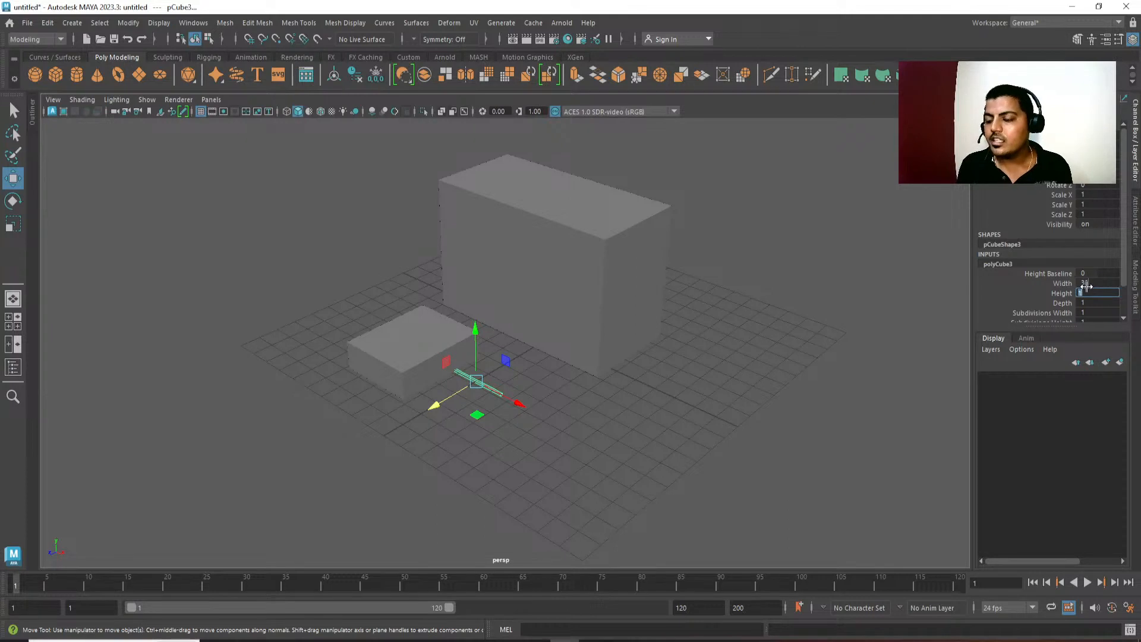
{"action": "type", "text": "4"}
{"action": "key", "text": "Tab"}
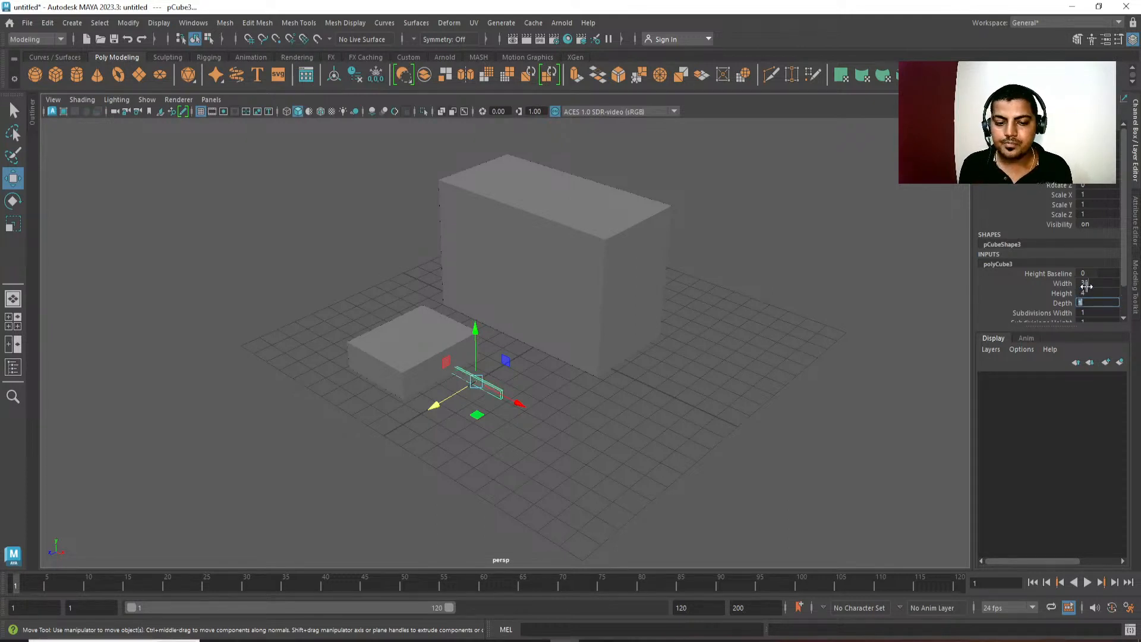
{"action": "type", "text": "13"}
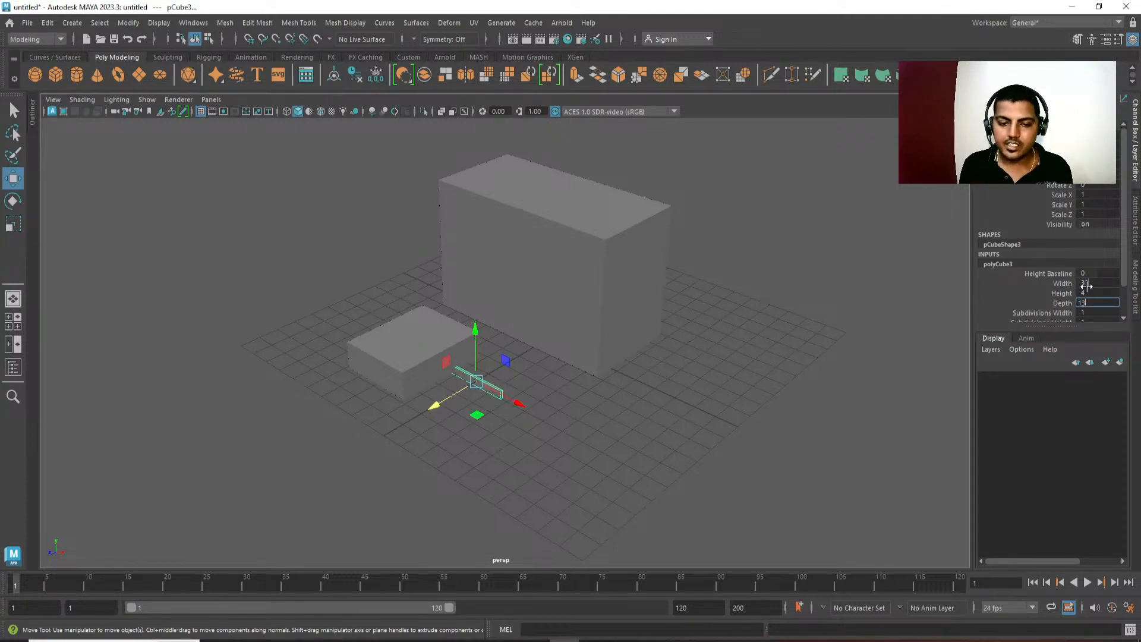
{"action": "key", "text": "Return"}
{"action": "middle_click_drag", "start_coordinate": [675, 444], "coordinate": [714, 408], "text": "alt"}
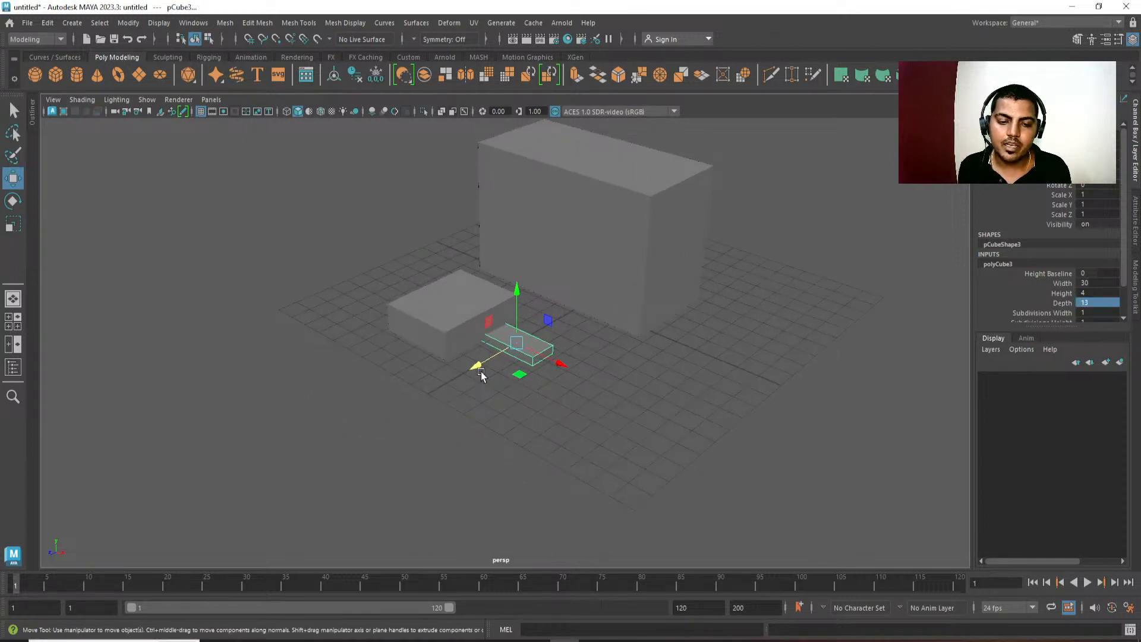
{"action": "left_click_drag", "start_coordinate": [477, 363], "coordinate": [550, 442]}
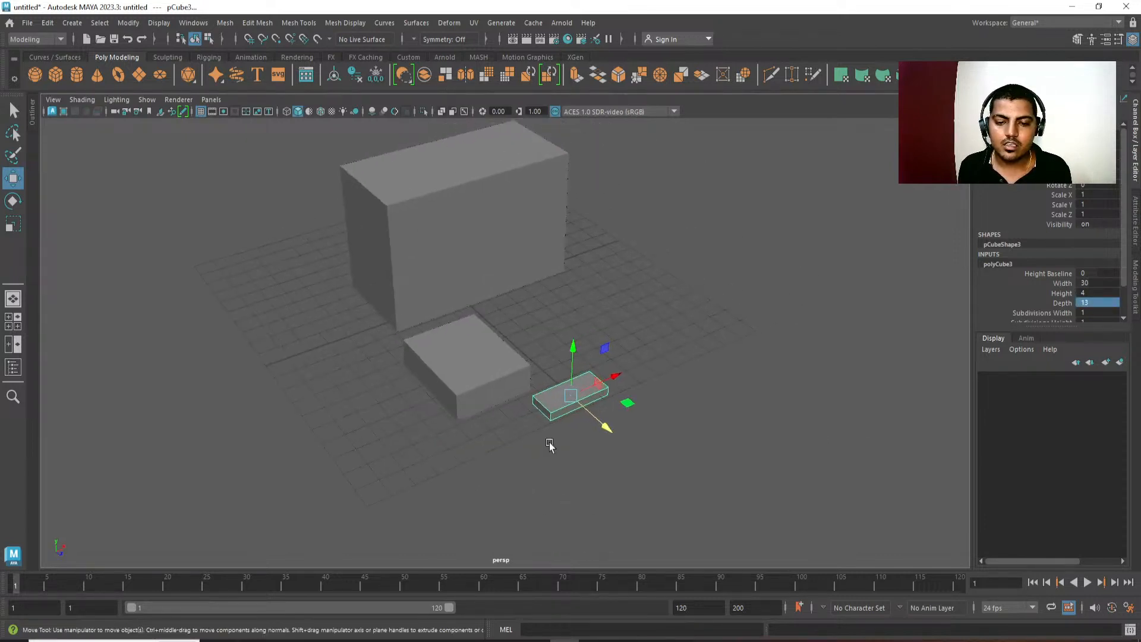
Select the second cube and isolate it in the perspective view.
{"action": "left_click", "coordinate": [495, 402]}
{"action": "mouse_move", "coordinate": [591, 374]}
{"action": "left_mouse_down"}
{"action": "mouse_move", "coordinate": [582, 365]}
{"action": "mouse_move", "coordinate": [601, 367]}
{"action": "left_mouse_up"}
{"action": "mouse_move", "coordinate": [584, 417]}
{"action": "left_mouse_down"}
{"action": "mouse_move", "coordinate": [570, 405]}
{"action": "mouse_move", "coordinate": [601, 427]}
{"action": "mouse_move", "coordinate": [580, 406]}
{"action": "left_mouse_up"}
{"action": "left_click_drag", "start_coordinate": [482, 371], "coordinate": [627, 270], "text": "alt"}
{"action": "key", "text": "space"}
{"action": "left_click", "coordinate": [591, 225]}
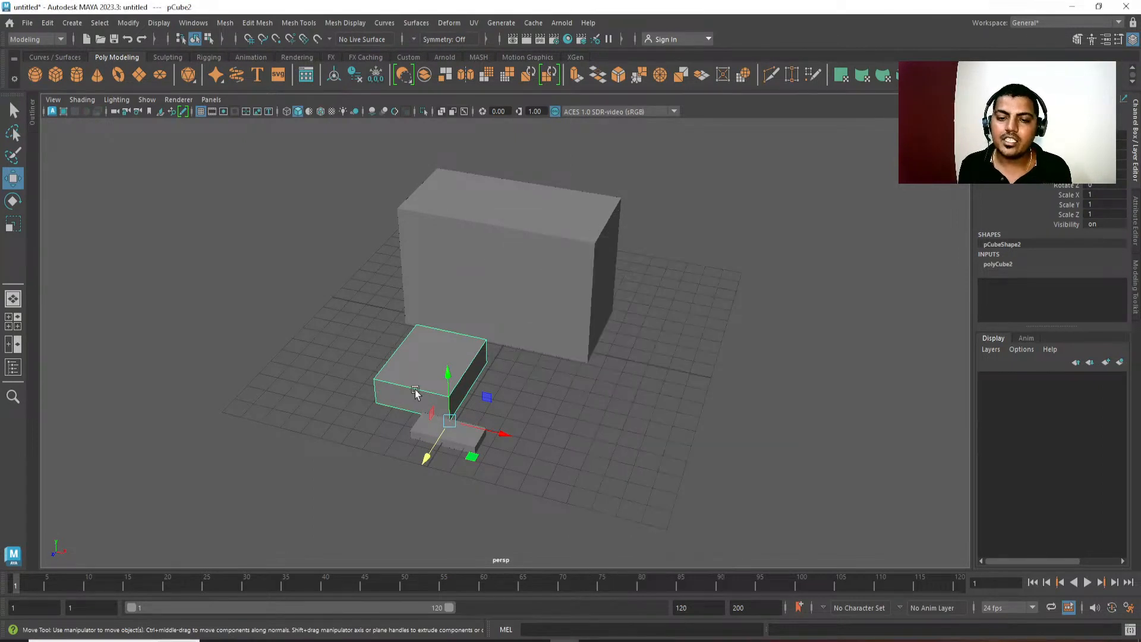
{"action": "left_click_drag", "start_coordinate": [413, 388], "coordinate": [443, 359], "text": "alt"}
{"action": "left_click", "coordinate": [422, 115]}
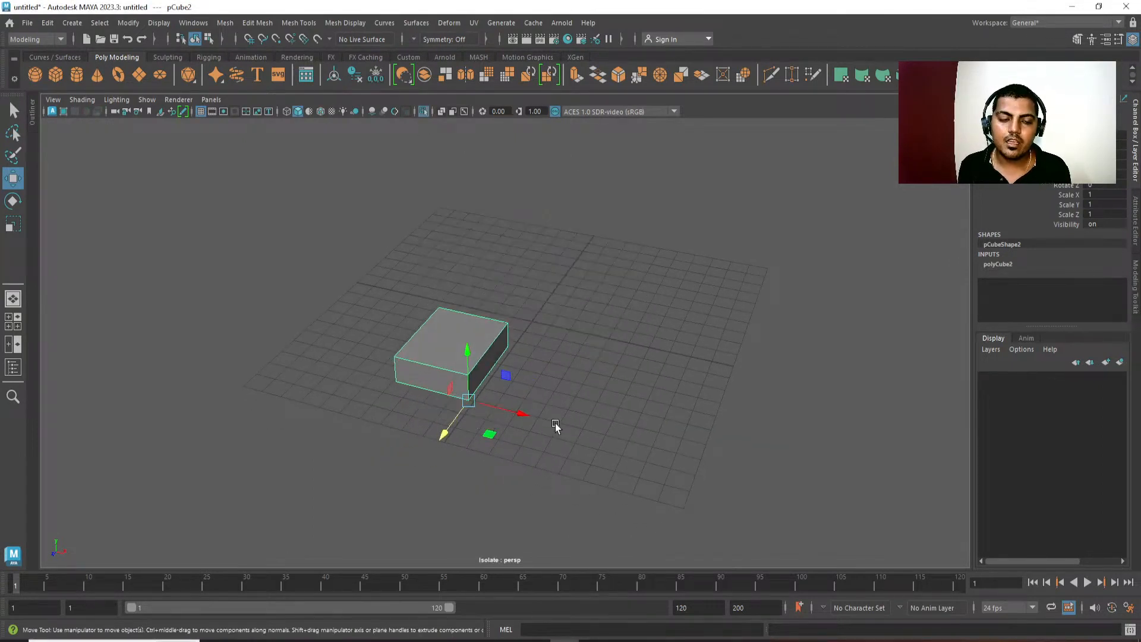
Snap the second cube's pivot to its rear bottom and top corners, and to a grid point along its side.
{"action": "left_click_drag", "start_coordinate": [559, 426], "coordinate": [583, 513], "text": "alt"}
{"action": "right_click_drag", "start_coordinate": [583, 512], "coordinate": [577, 435], "text": "alt"}
{"action": "key", "text": "d"}
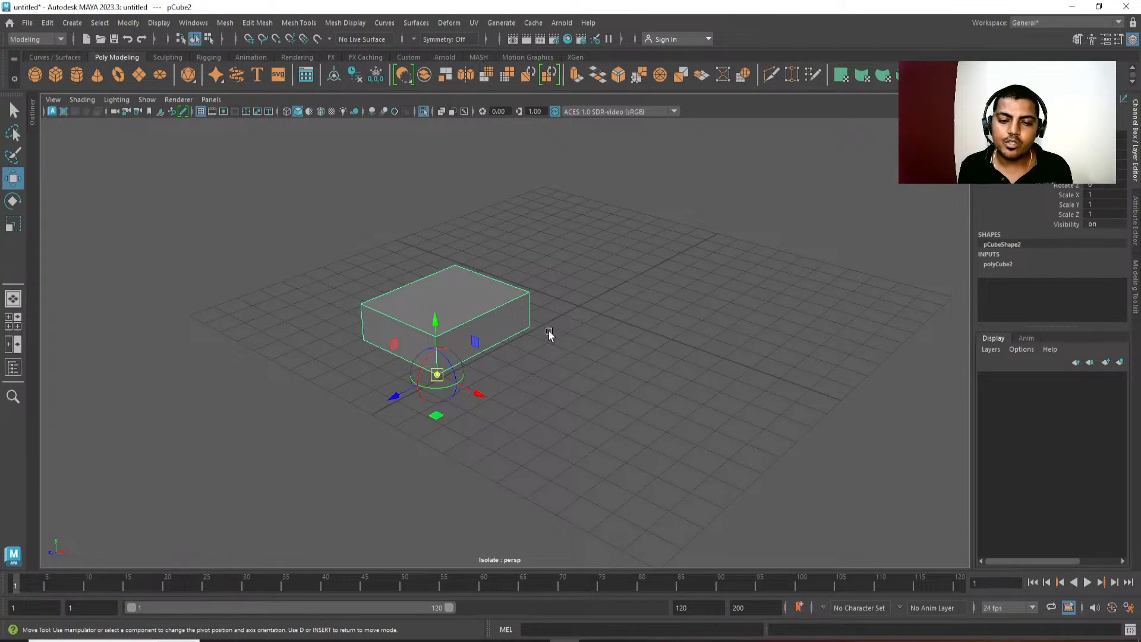
{"action": "key", "text": "v"}
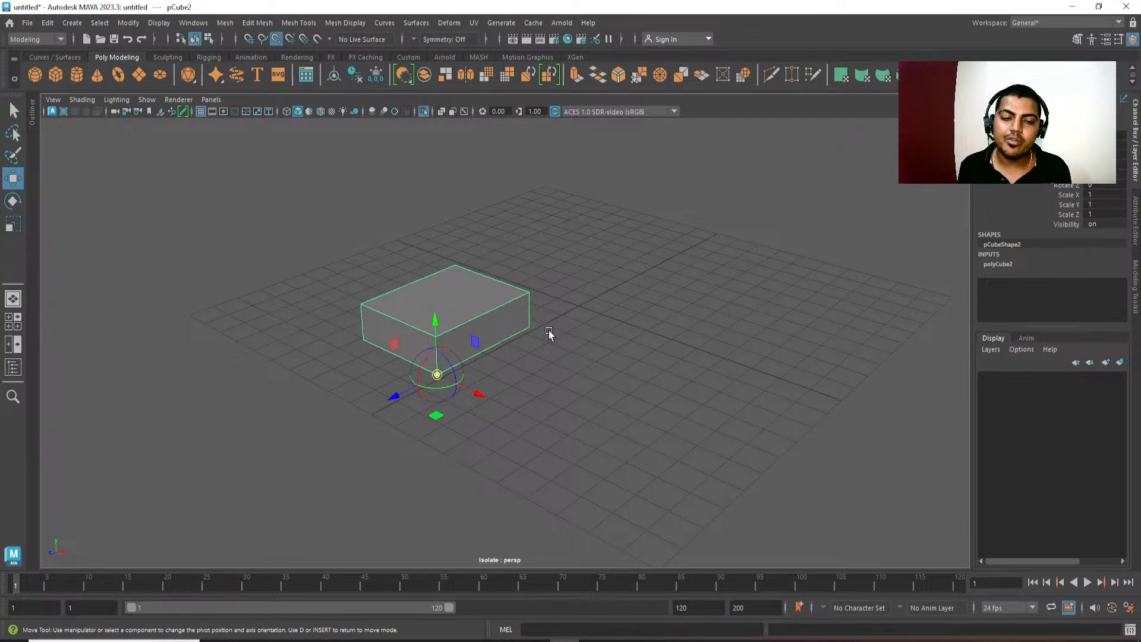
{"action": "middle_click_drag", "start_coordinate": [529, 322], "coordinate": [538, 333]}
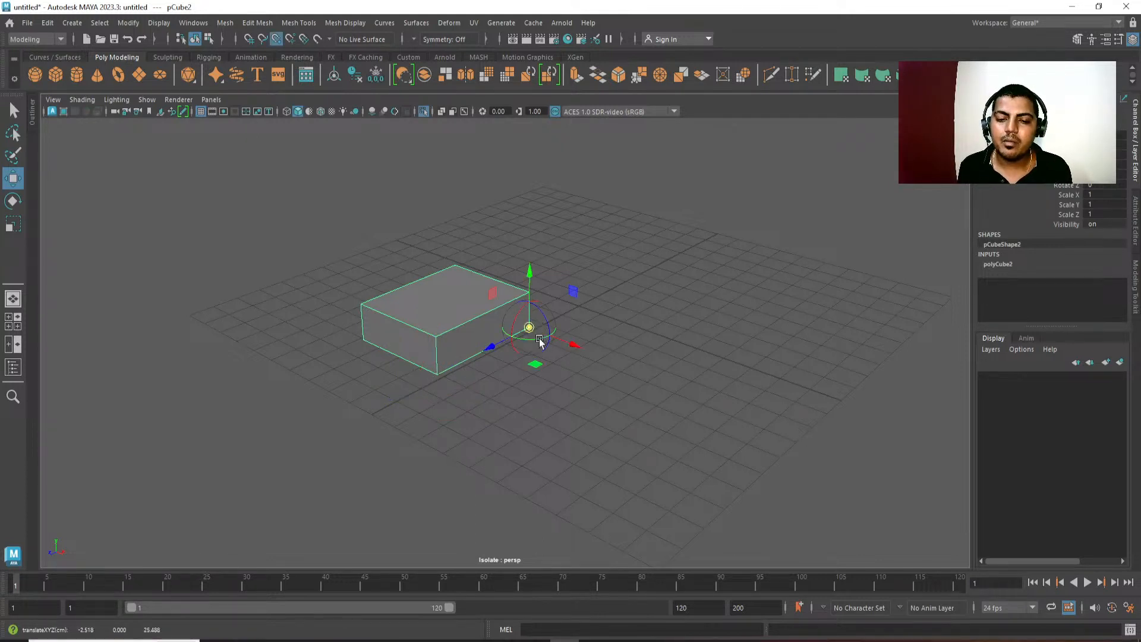
{"action": "middle_click_drag", "start_coordinate": [441, 371], "coordinate": [439, 338]}
{"action": "middle_click", "coordinate": [534, 287]}
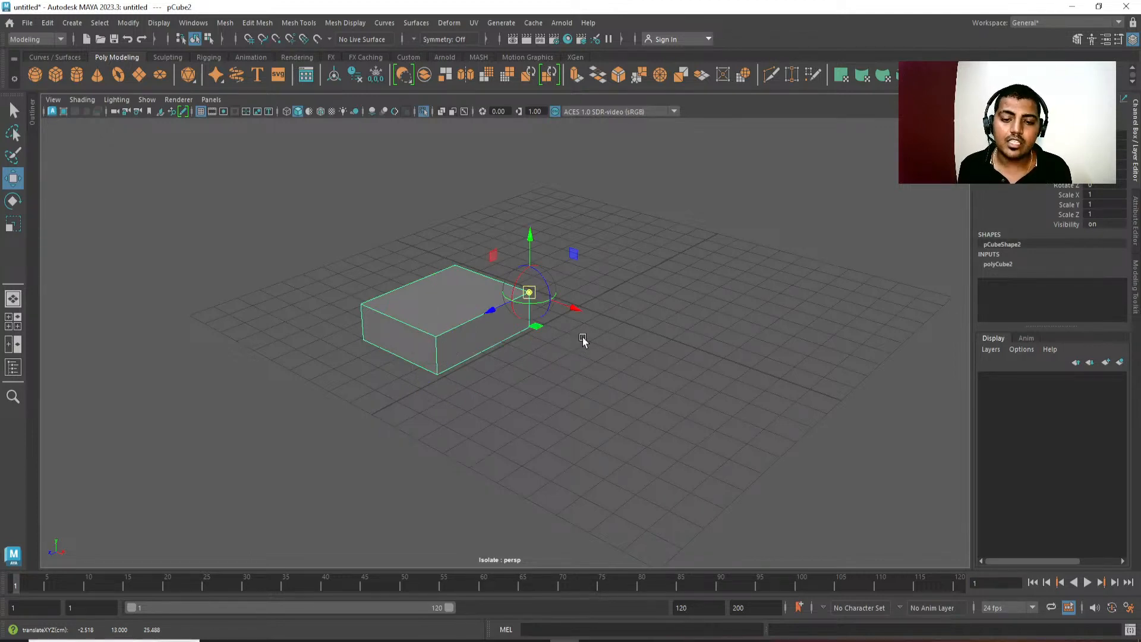
{"action": "key", "text": "x"}
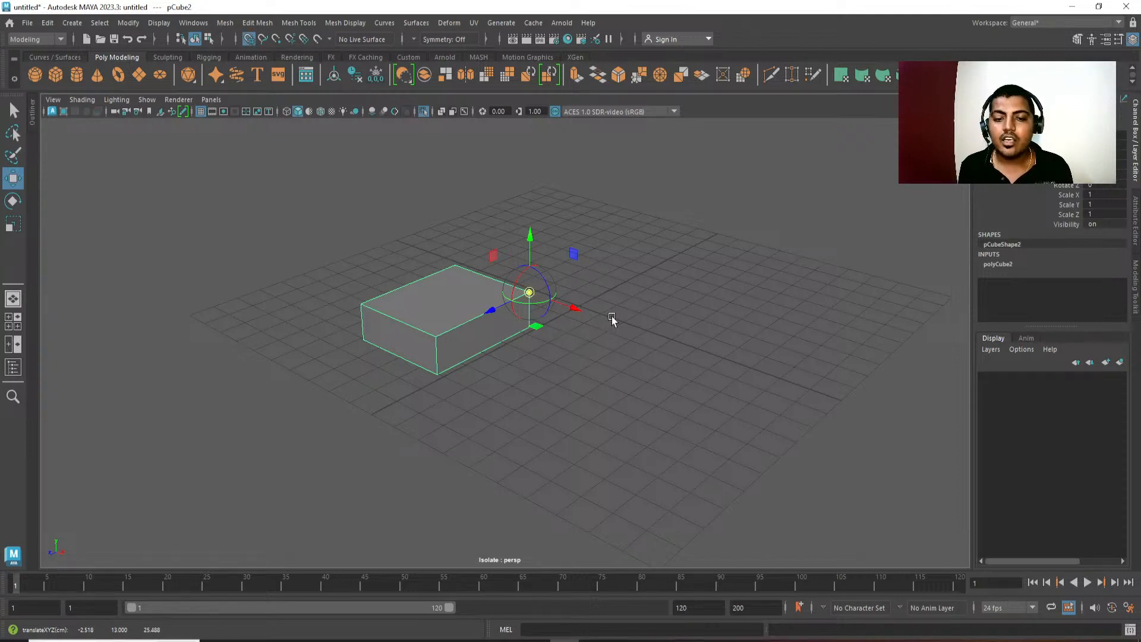
{"action": "middle_click_drag", "start_coordinate": [612, 319], "coordinate": [501, 338]}
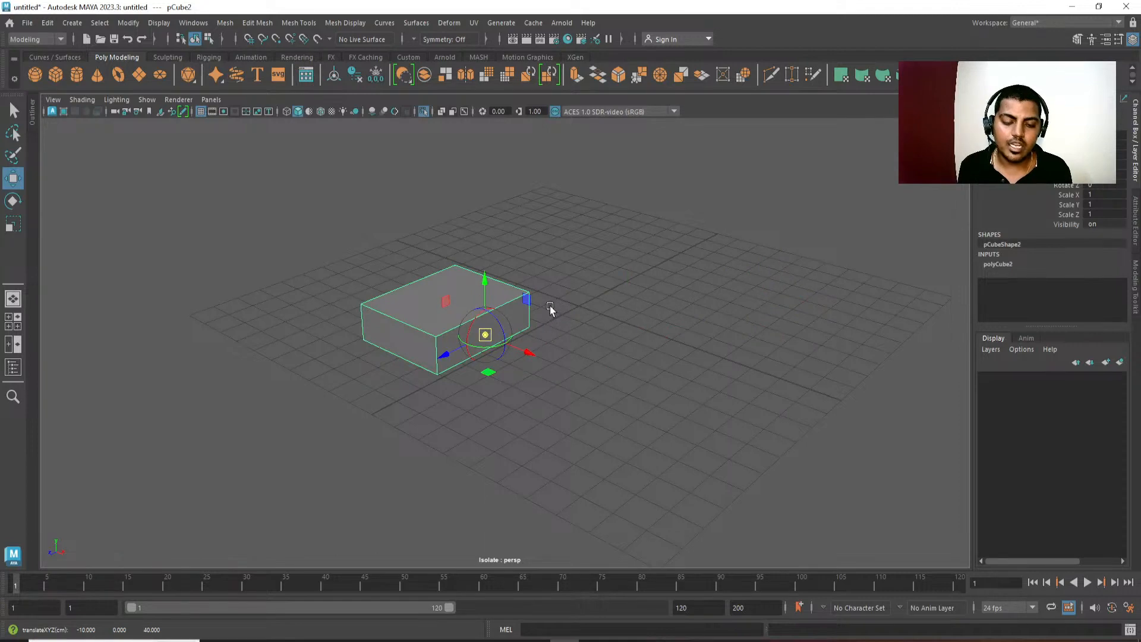
Align the second cube's pivot to its top face and its top front edge.
{"action": "key", "text": "d"}
{"action": "key", "text": "v"}
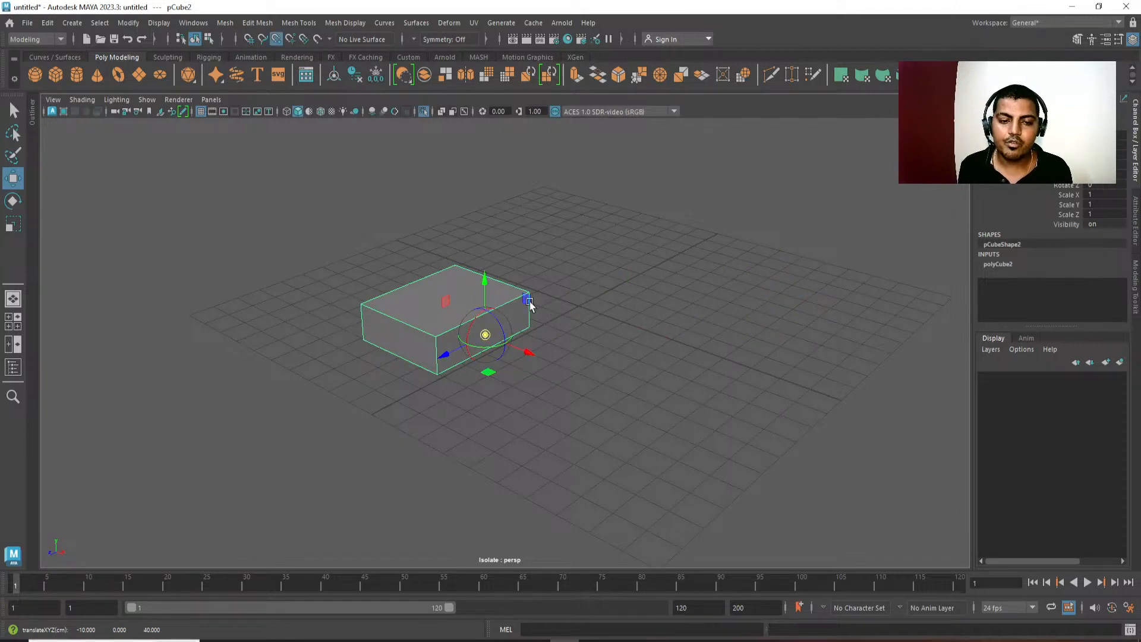
{"action": "left_click", "coordinate": [415, 326]}
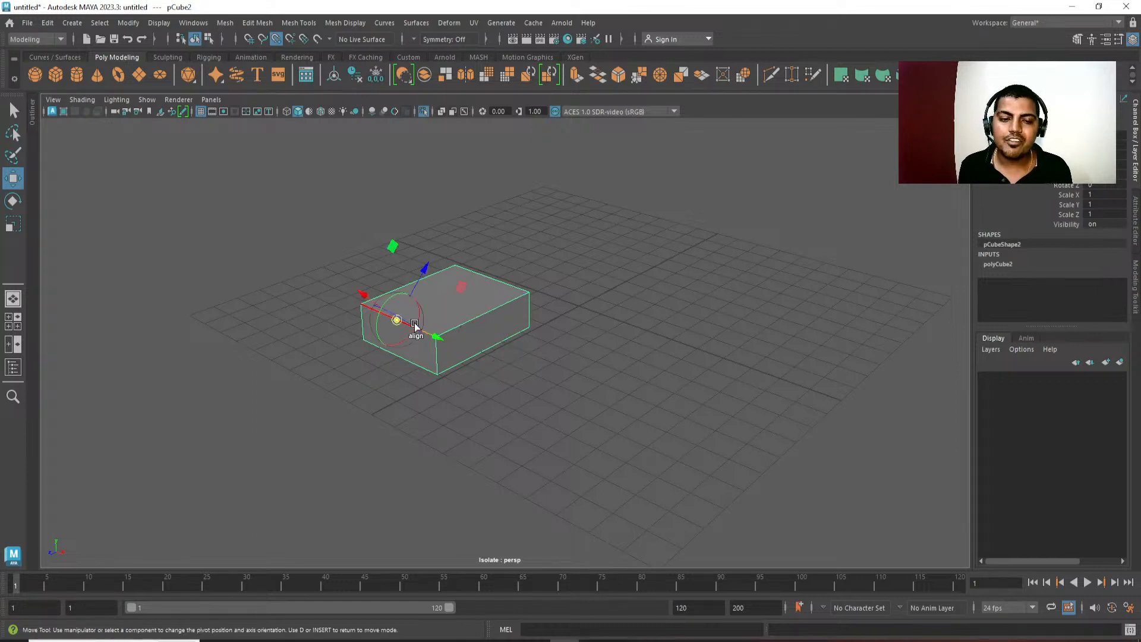
{"action": "left_click", "coordinate": [447, 303]}
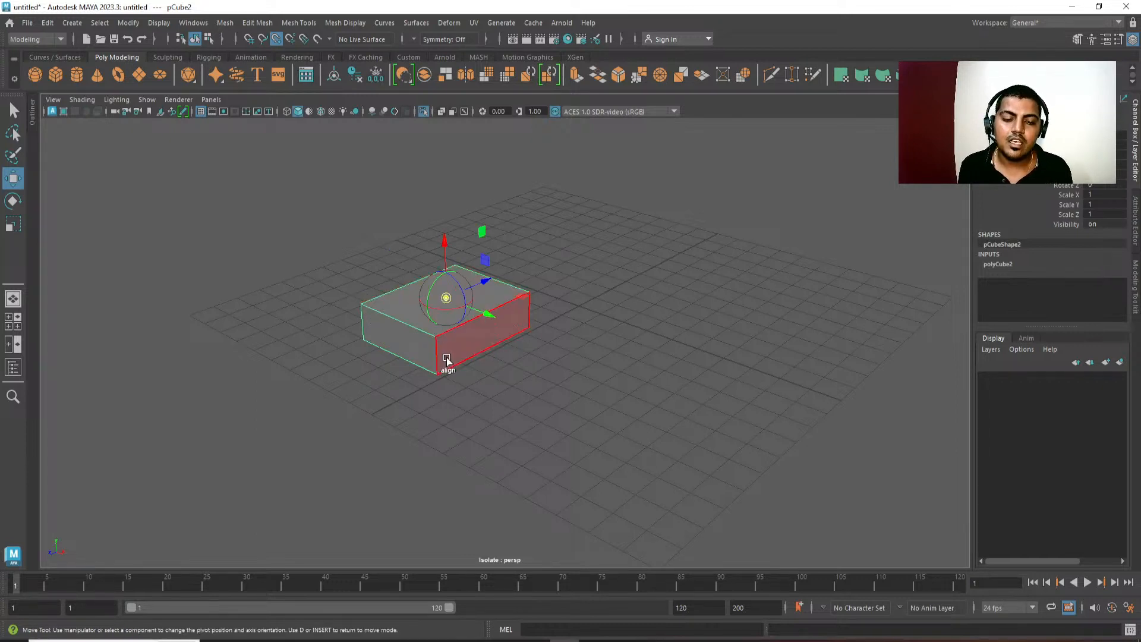
{"action": "left_click", "coordinate": [412, 327]}
{"action": "key", "text": "d"}
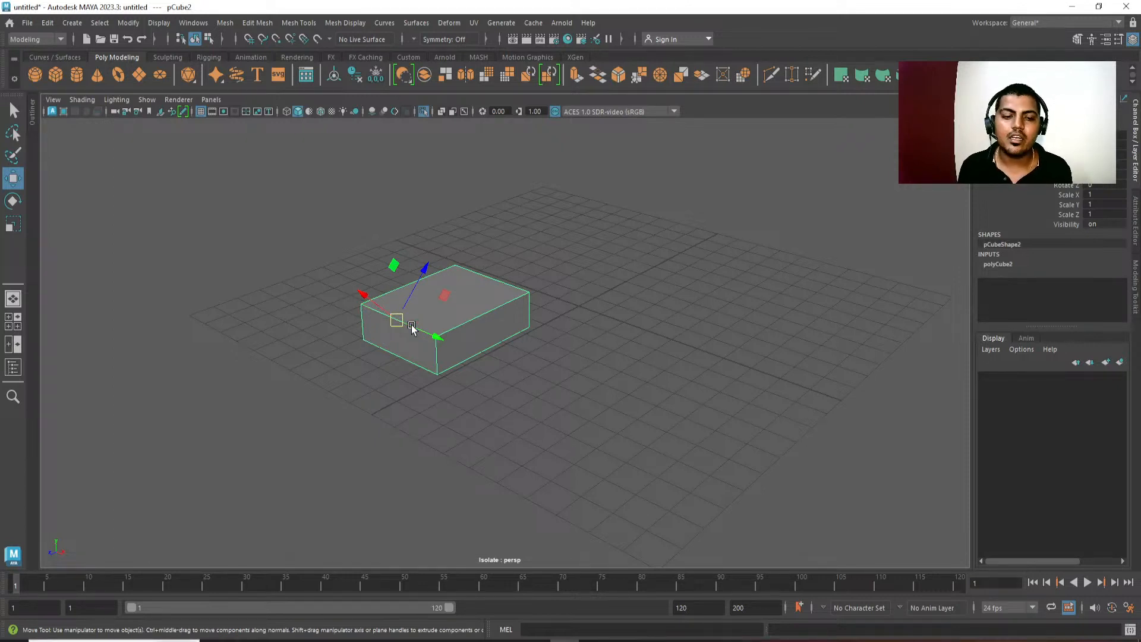
Set the Move tool's axis orientation to World for the second cube.
{"action": "middle_click_drag", "start_coordinate": [415, 415], "coordinate": [429, 416], "text": "alt"}
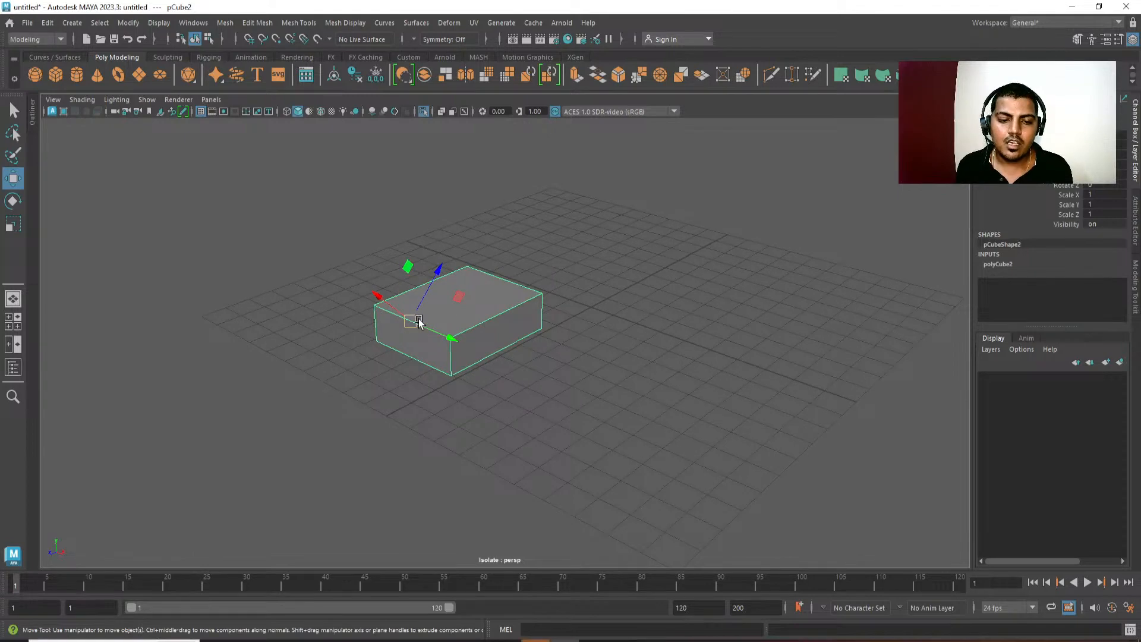
{"action": "left_click", "coordinate": [421, 319]}
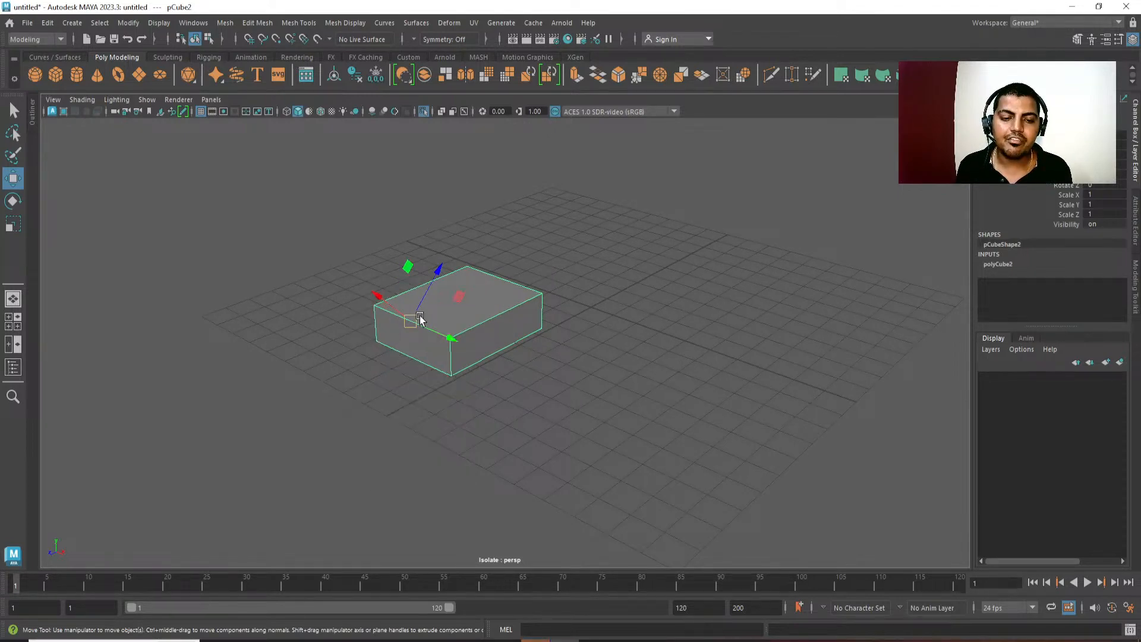
{"action": "middle_click_drag", "start_coordinate": [433, 419], "coordinate": [449, 426], "text": "alt"}
{"action": "scroll", "coordinate": [452, 424], "scroll_direction": "up", "scroll_amount": 4}
{"action": "middle_click_drag", "start_coordinate": [495, 393], "coordinate": [572, 387], "text": "alt"}
{"action": "scroll", "coordinate": [526, 369], "scroll_direction": "up", "scroll_amount": 4}
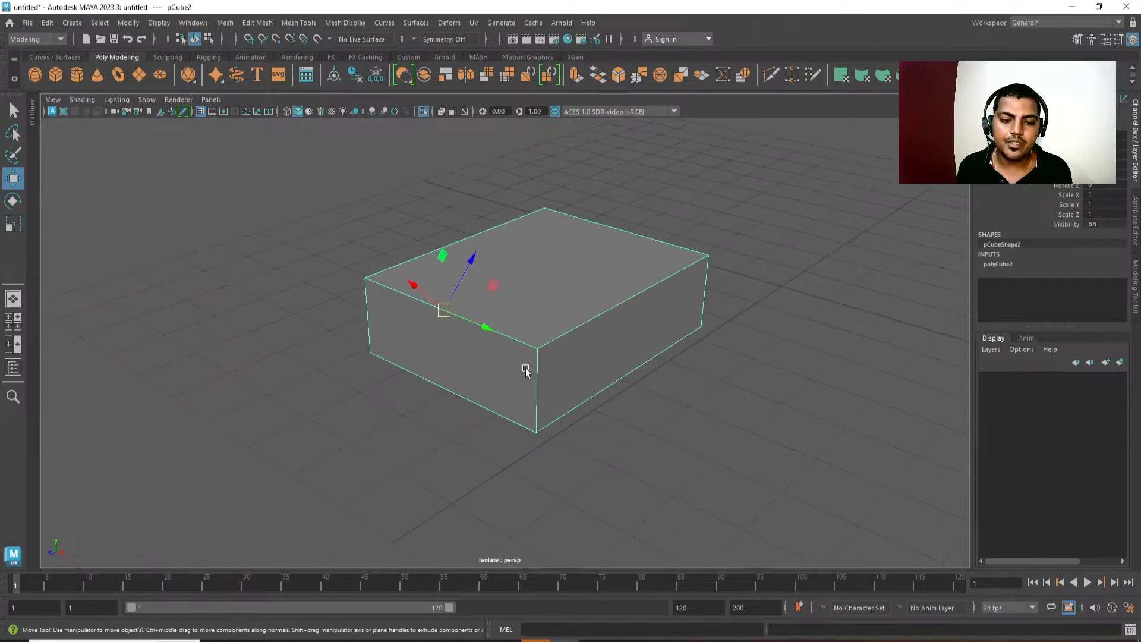
{"action": "left_click", "coordinate": [459, 308]}
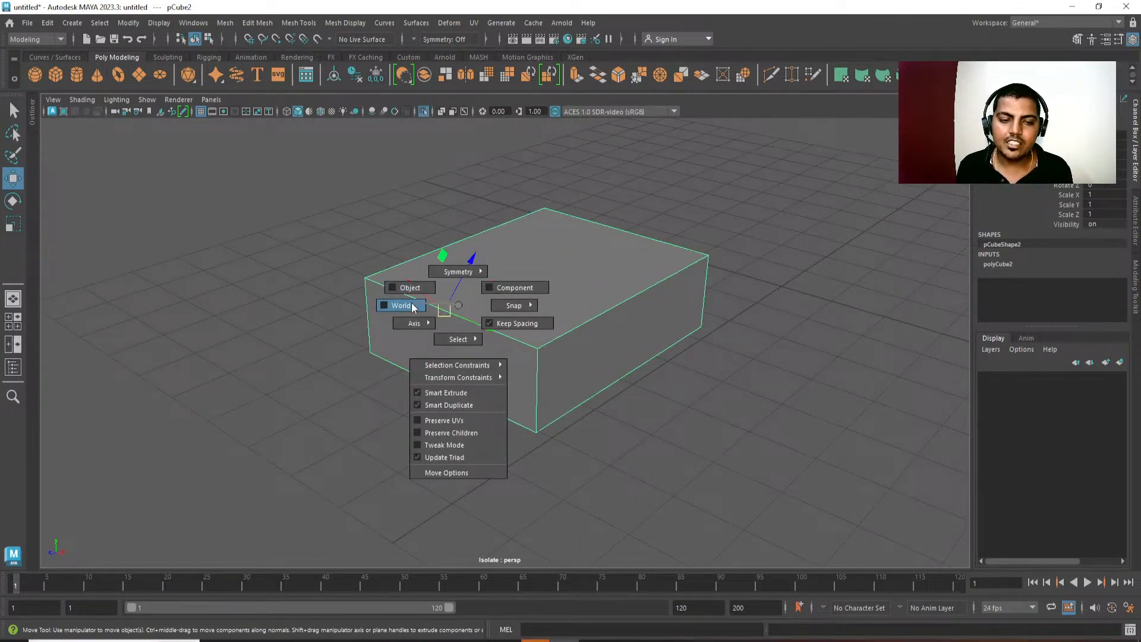
{"action": "left_click", "coordinate": [413, 306]}
{"action": "left_click", "coordinate": [446, 310]}
{"action": "left_click_drag", "start_coordinate": [425, 307], "coordinate": [418, 299]}
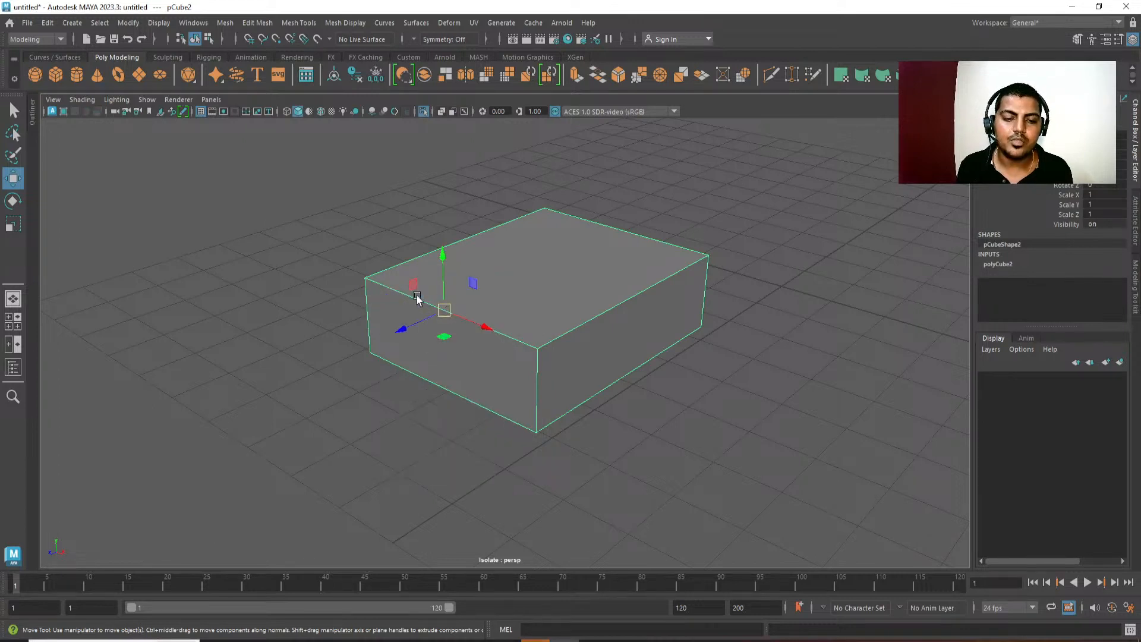
Reset the second cube's pivot to its centre with Center Pivot.
{"action": "left_click_drag", "start_coordinate": [491, 340], "coordinate": [521, 302], "text": "alt"}
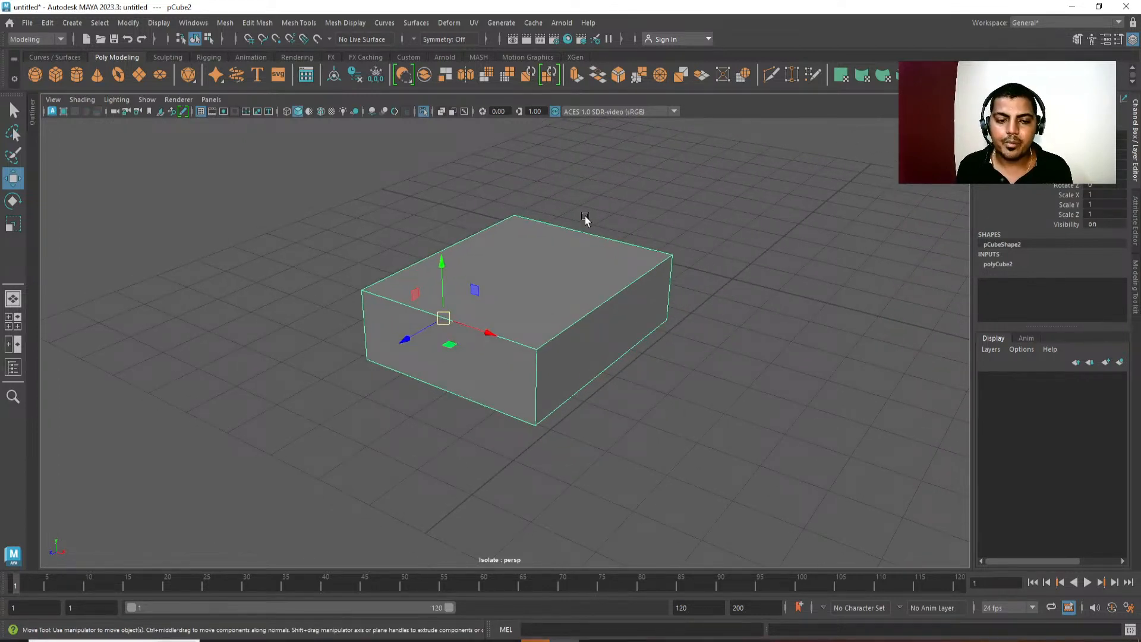
{"action": "middle_click_drag", "start_coordinate": [548, 366], "coordinate": [485, 366], "text": "alt"}
{"action": "scroll", "coordinate": [485, 366], "scroll_direction": "down", "scroll_amount": 2}
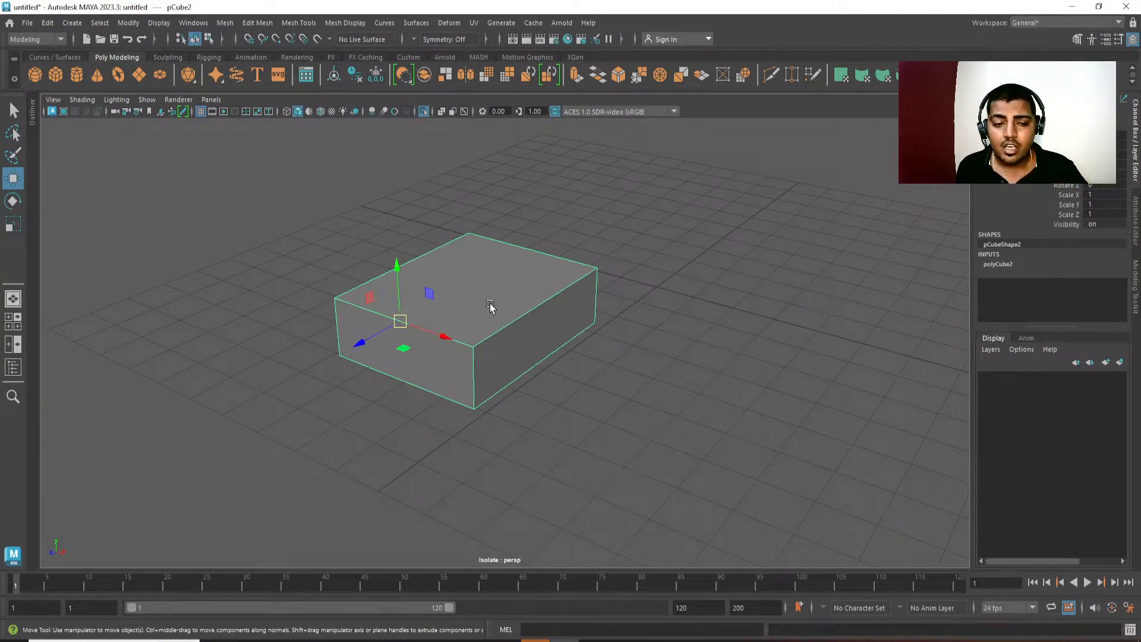
{"action": "left_click_drag", "start_coordinate": [517, 283], "coordinate": [494, 238], "text": "alt"}
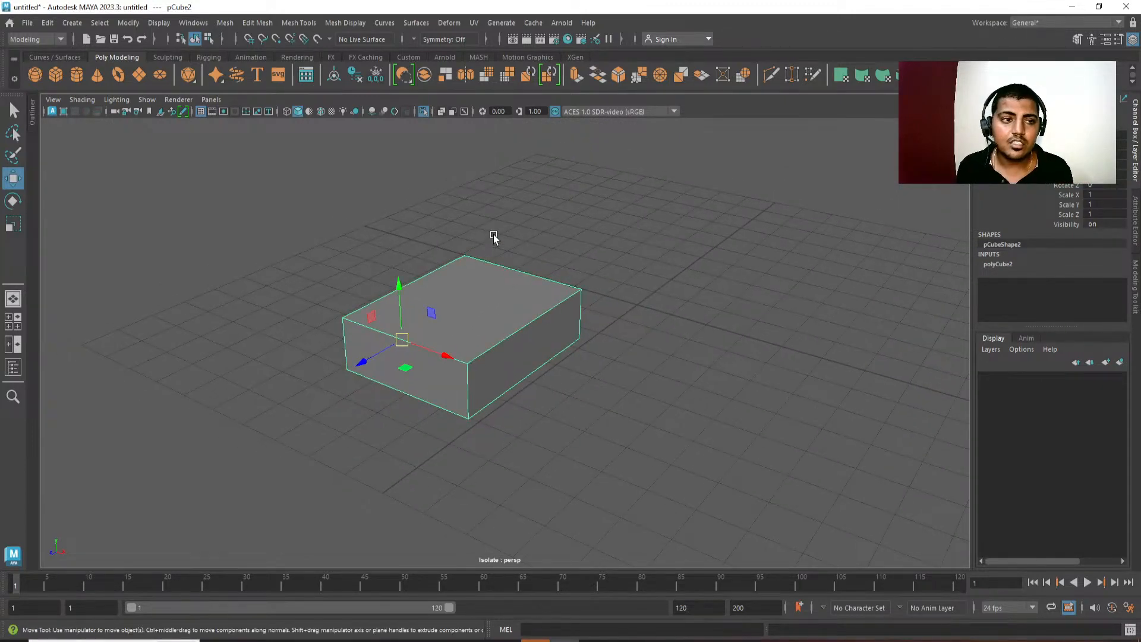
{"action": "key", "text": "space"}
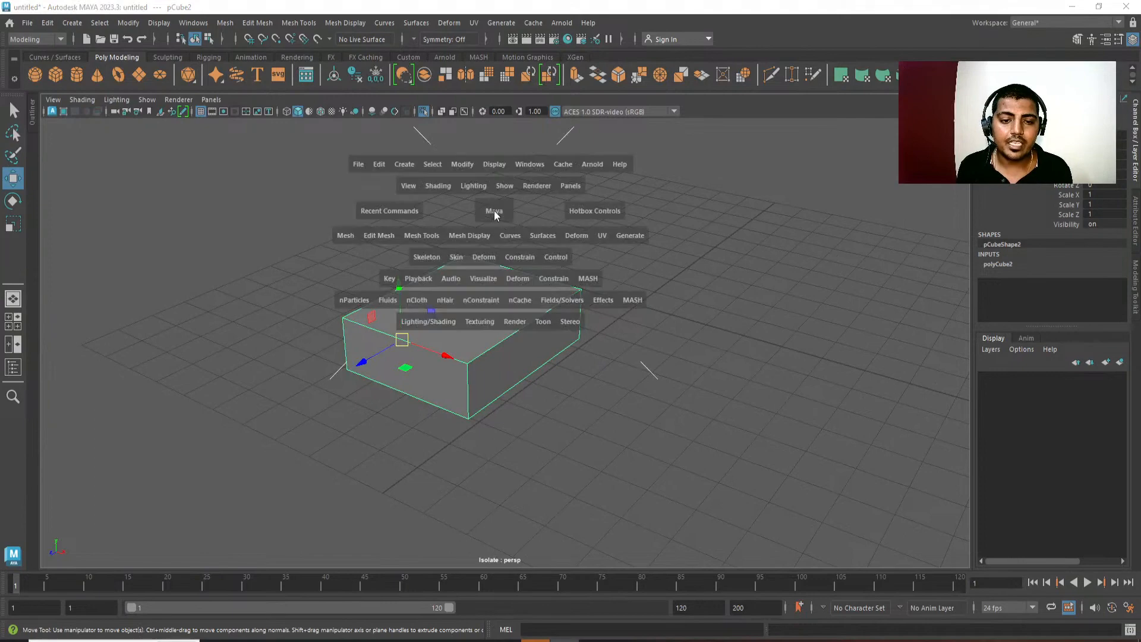
{"action": "left_click", "coordinate": [463, 166]}
{"action": "left_click", "coordinate": [466, 171]}
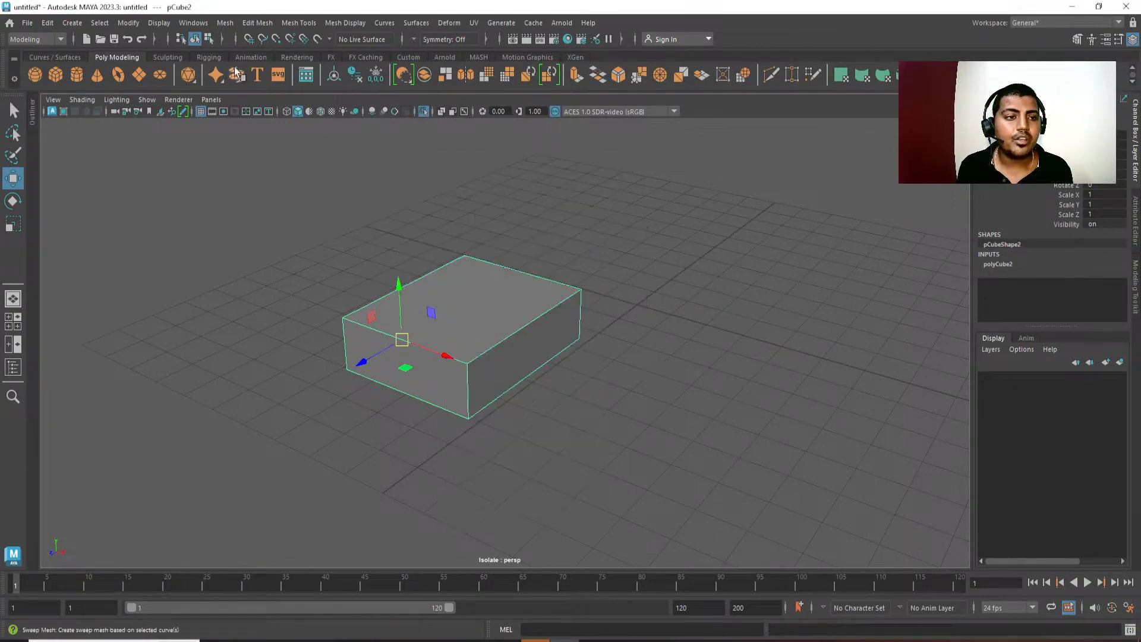
{"action": "left_click", "coordinate": [129, 25]}
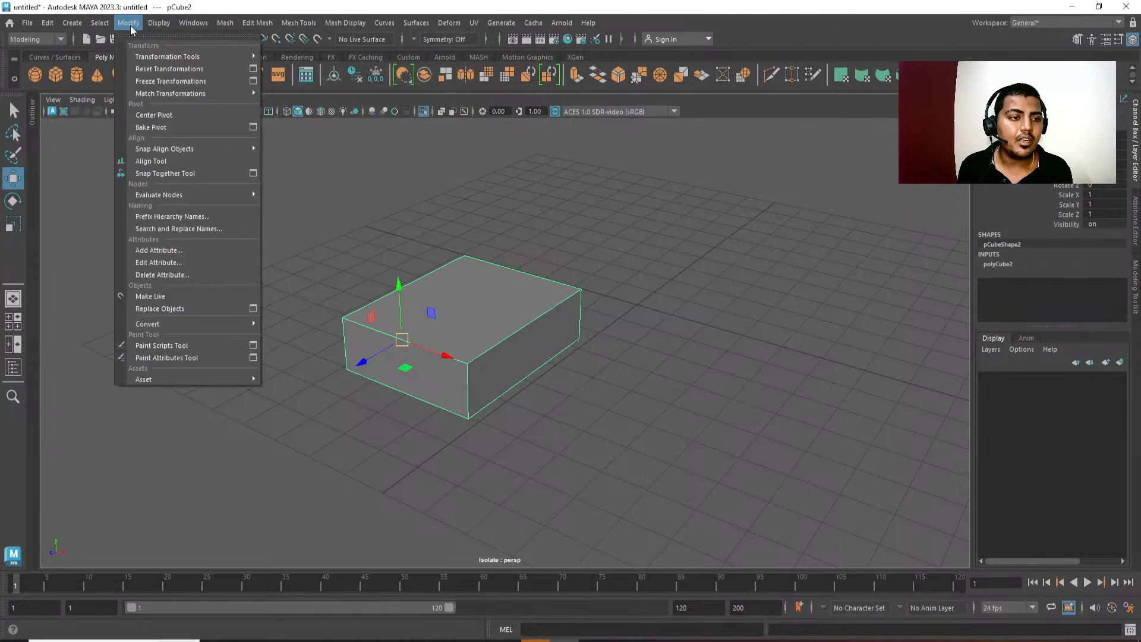
{"action": "left_click", "coordinate": [160, 116]}
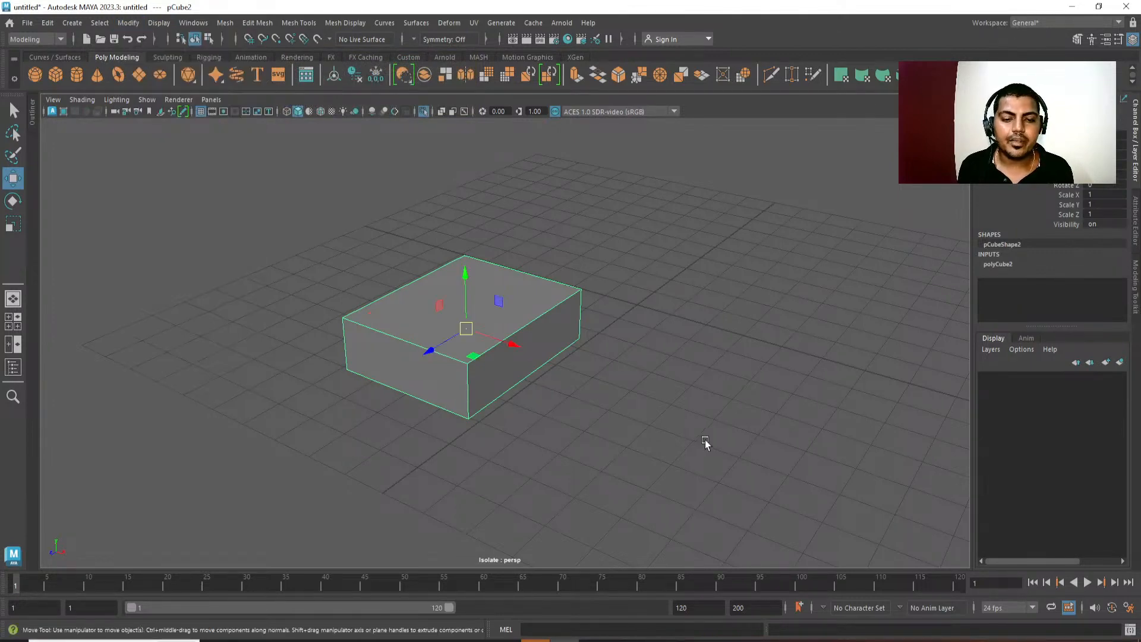
Turn off isolation of the second cube to bring back all objects in the perspective view.
{"action": "mouse_move", "coordinate": [514, 390]}
{"action": "left_mouse_down", "text": "alt"}
{"action": "mouse_move", "coordinate": [456, 390]}
{"action": "mouse_move", "coordinate": [512, 395]}
{"action": "left_mouse_up", "text": "alt"}
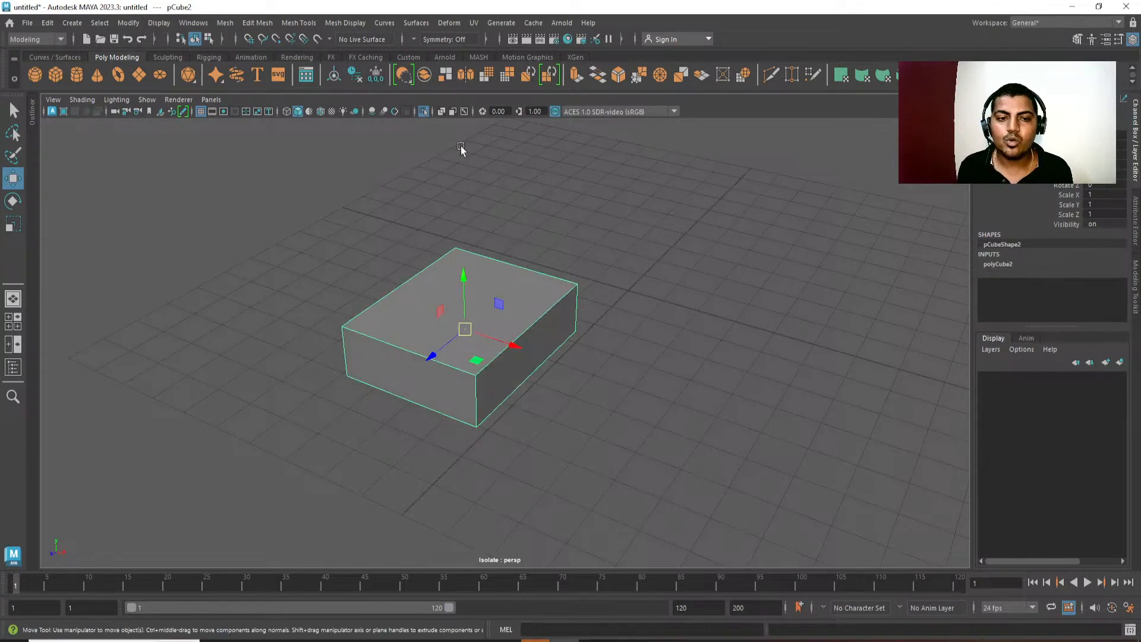
{"action": "left_click", "coordinate": [424, 112]}
{"action": "left_click_drag", "start_coordinate": [764, 516], "coordinate": [819, 527], "text": "alt"}
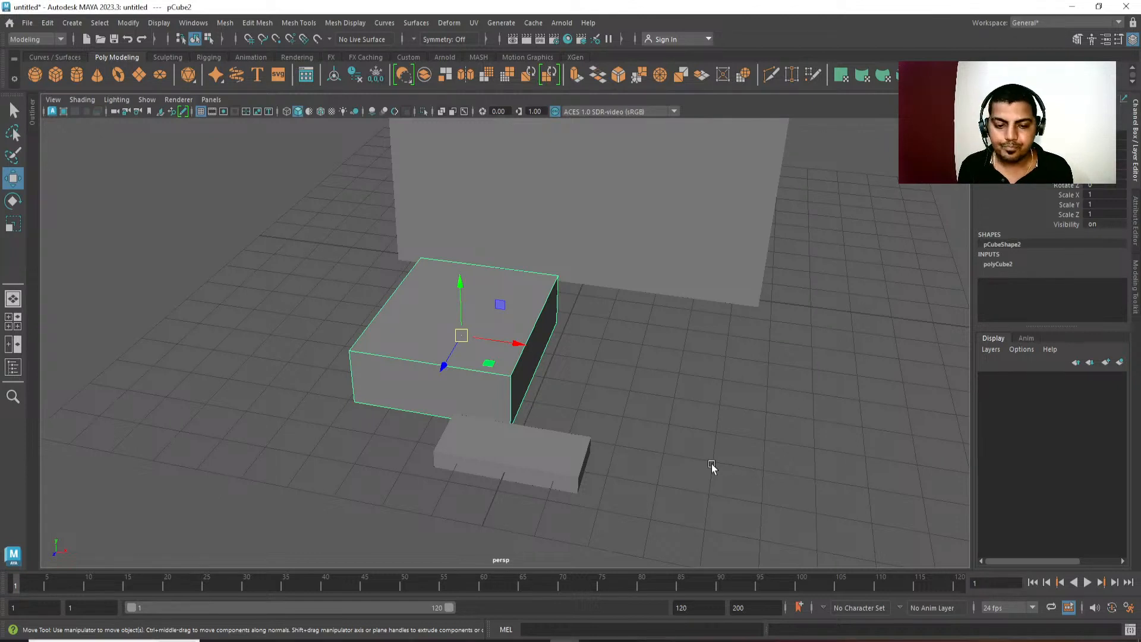
Select the third cube to check the blockout from the side, and select the large TV cube.
{"action": "left_click", "coordinate": [577, 470]}
{"action": "scroll", "coordinate": [694, 463], "scroll_direction": "down", "scroll_amount": 5}
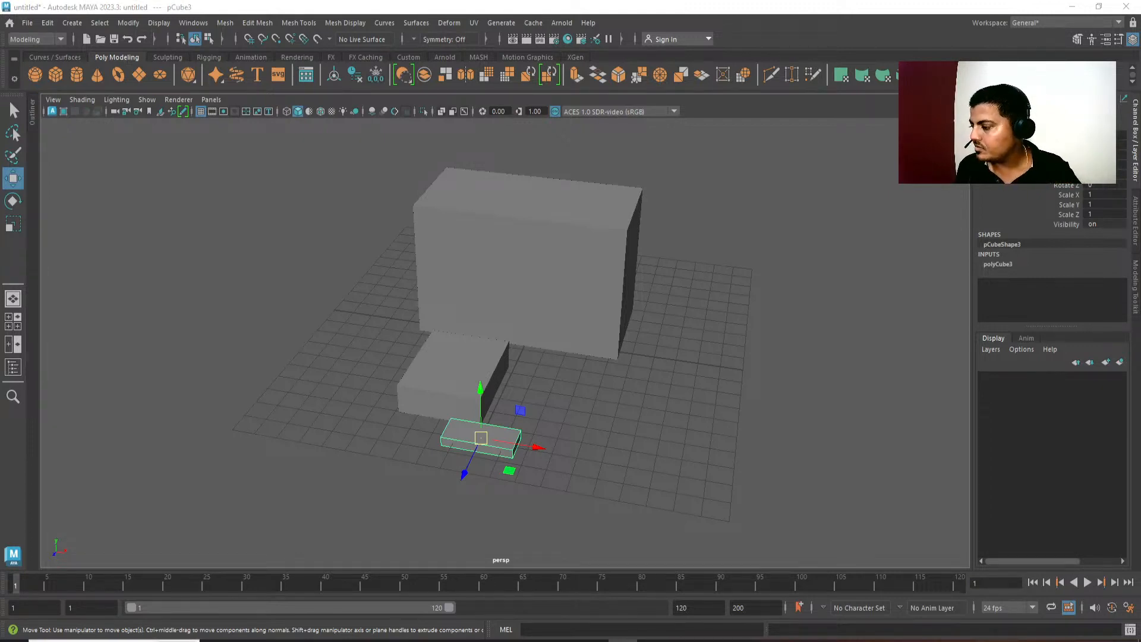
{"action": "middle_click_drag", "start_coordinate": [645, 380], "coordinate": [610, 400], "text": "alt"}
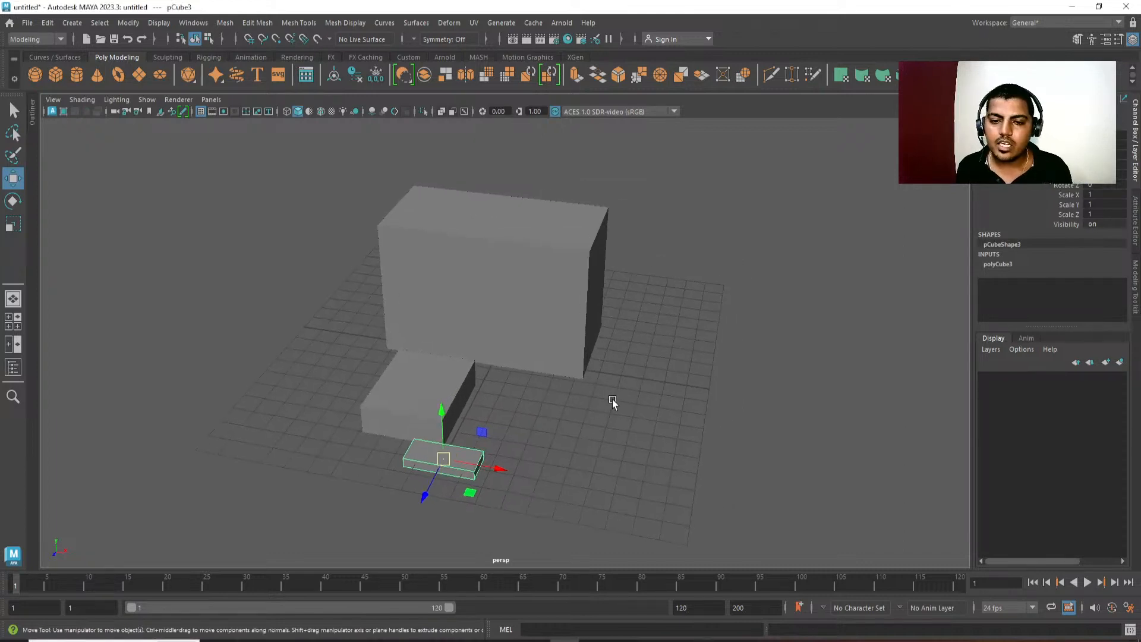
{"action": "left_click_drag", "start_coordinate": [611, 402], "coordinate": [488, 388], "text": "alt"}
{"action": "middle_click_drag", "start_coordinate": [612, 423], "coordinate": [587, 424], "text": "alt"}
{"action": "left_click_drag", "start_coordinate": [587, 423], "coordinate": [573, 434], "text": "alt"}
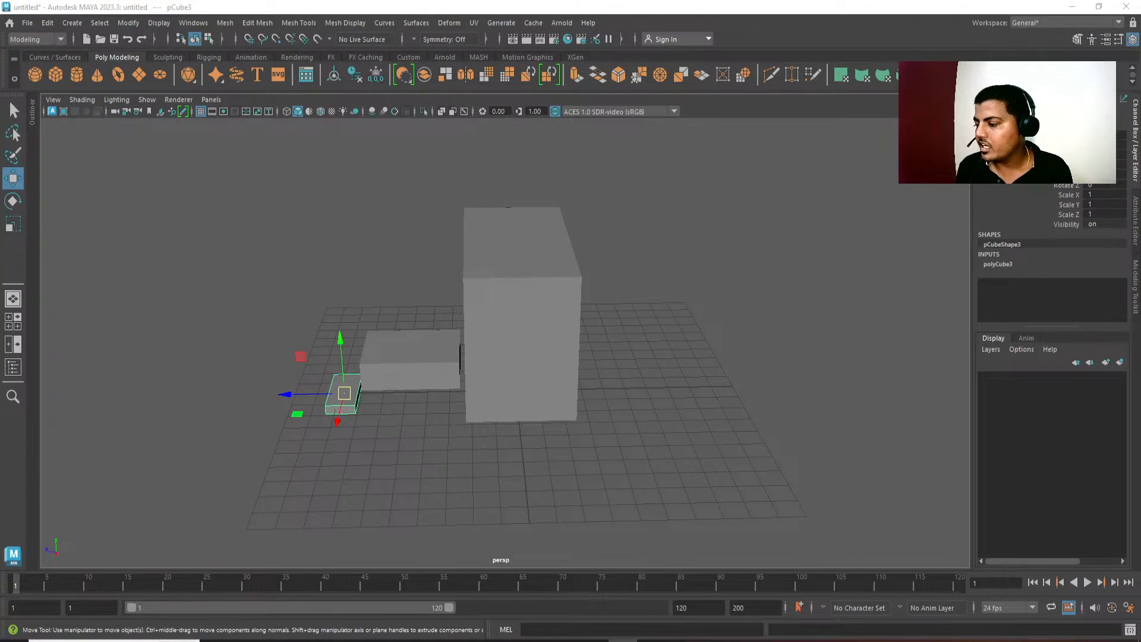
{"action": "left_click_drag", "start_coordinate": [591, 364], "coordinate": [461, 300], "text": "alt"}
{"action": "left_click", "coordinate": [520, 264]}
{"action": "left_click_drag", "start_coordinate": [582, 290], "coordinate": [569, 294], "text": "alt"}
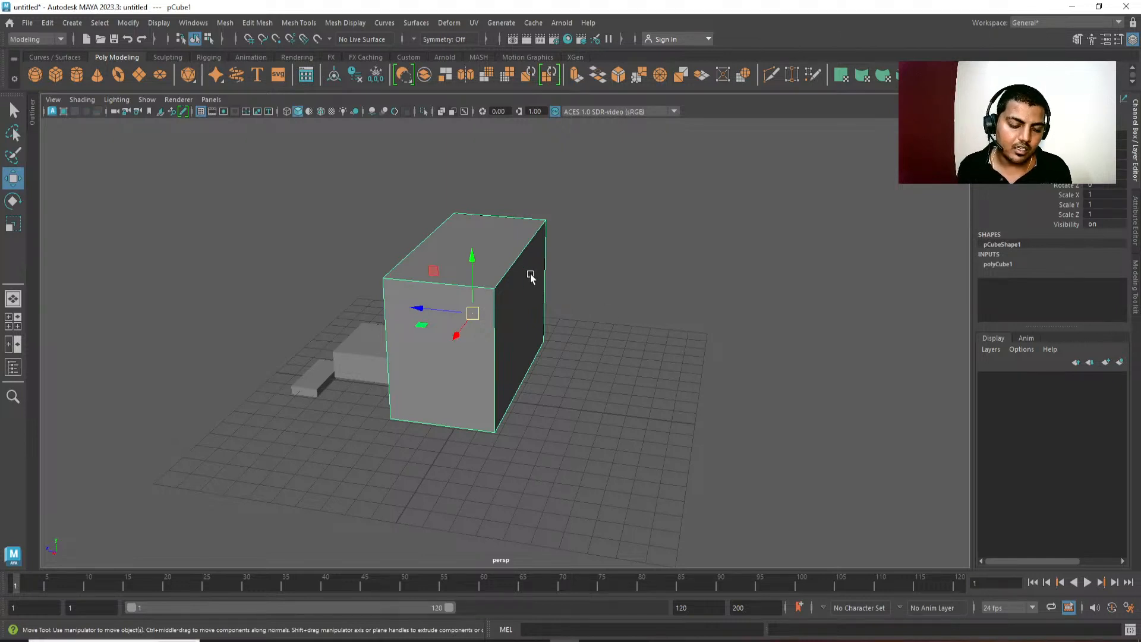
{"action": "left_click", "coordinate": [128, 23]}
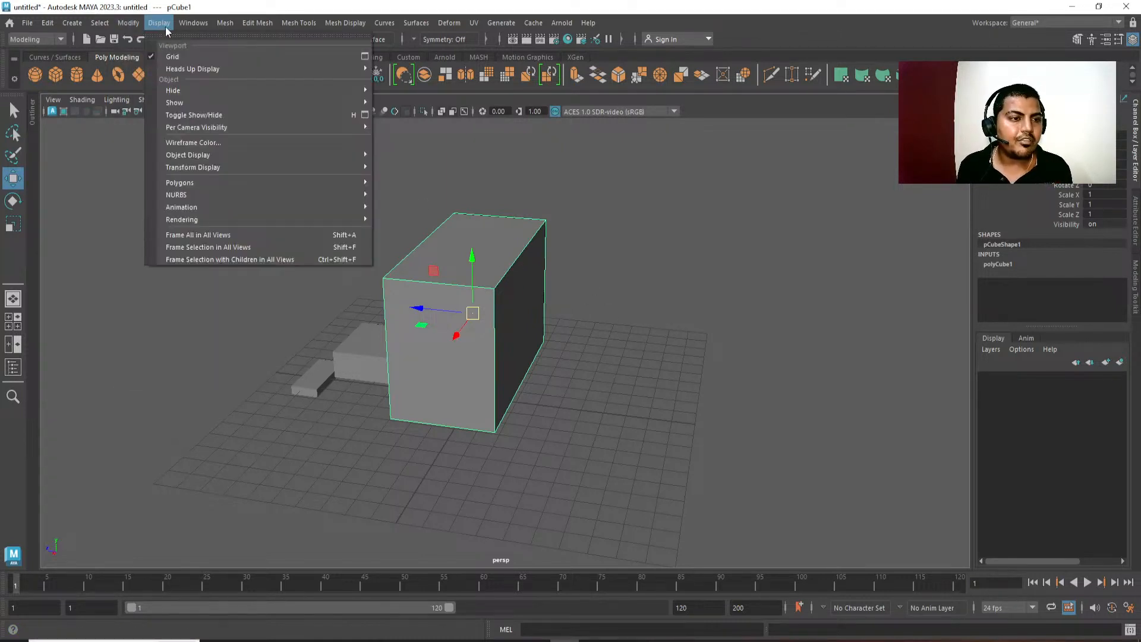
{"action": "mouse_move", "coordinate": [183, 27]}
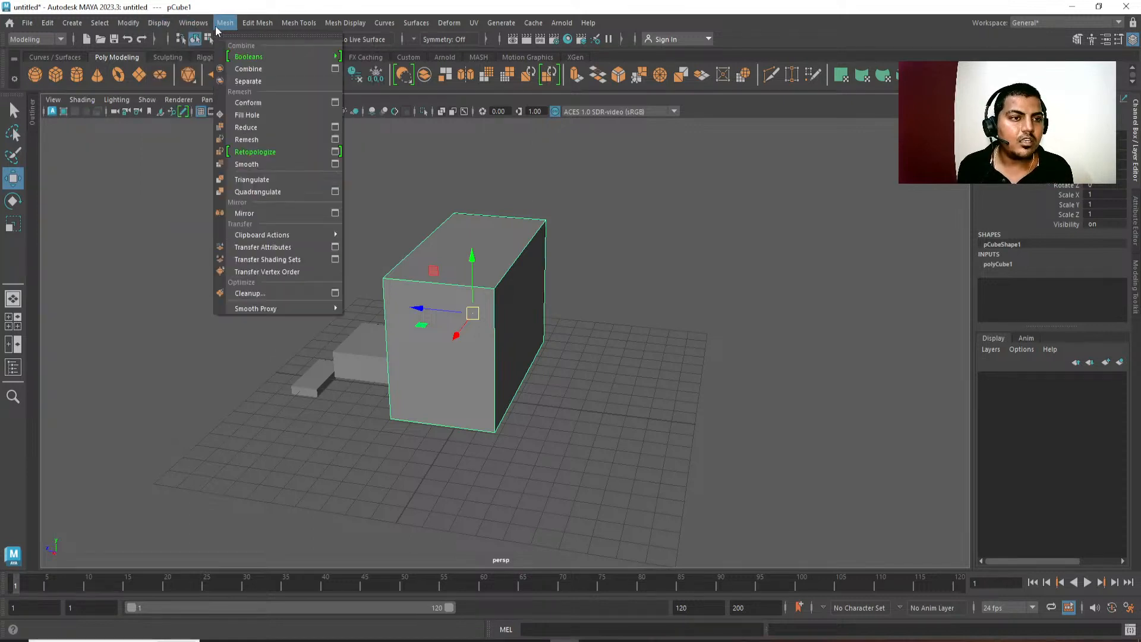
{"action": "mouse_move", "coordinate": [249, 27]}
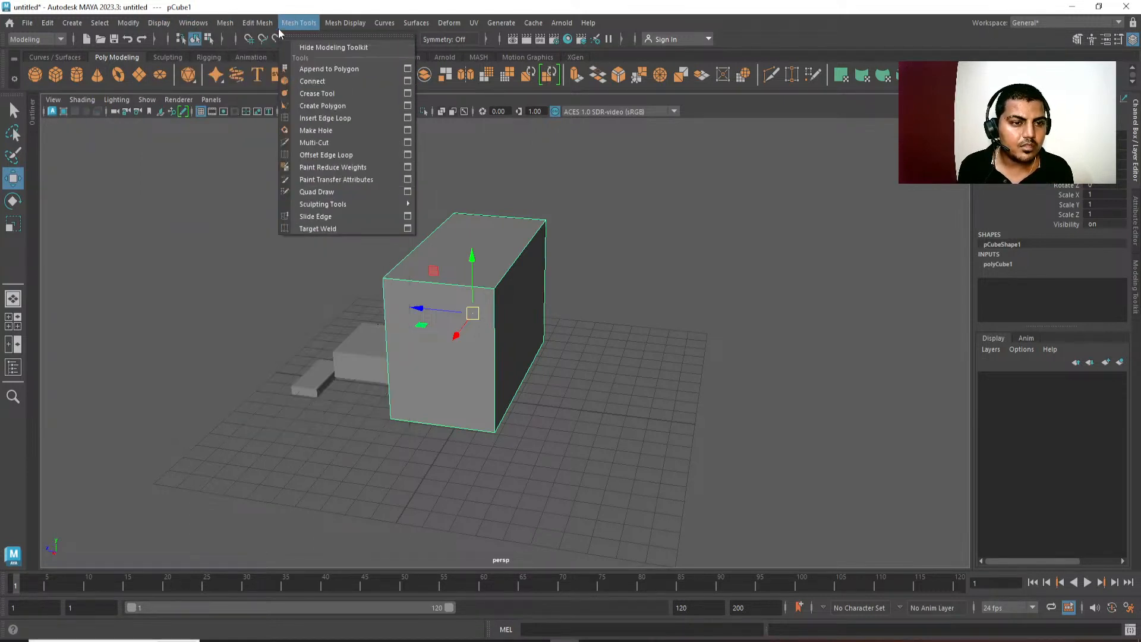
{"action": "mouse_move", "coordinate": [327, 27]}
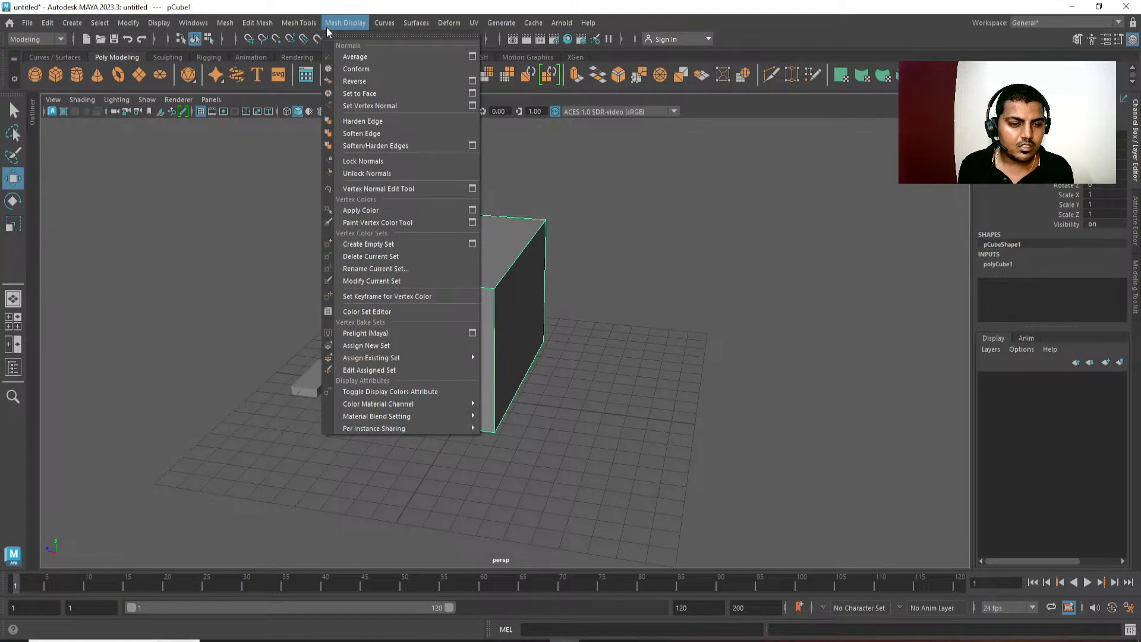
{"action": "left_click", "coordinate": [272, 226]}
{"action": "left_click_drag", "start_coordinate": [273, 226], "coordinate": [347, 228], "text": "alt"}
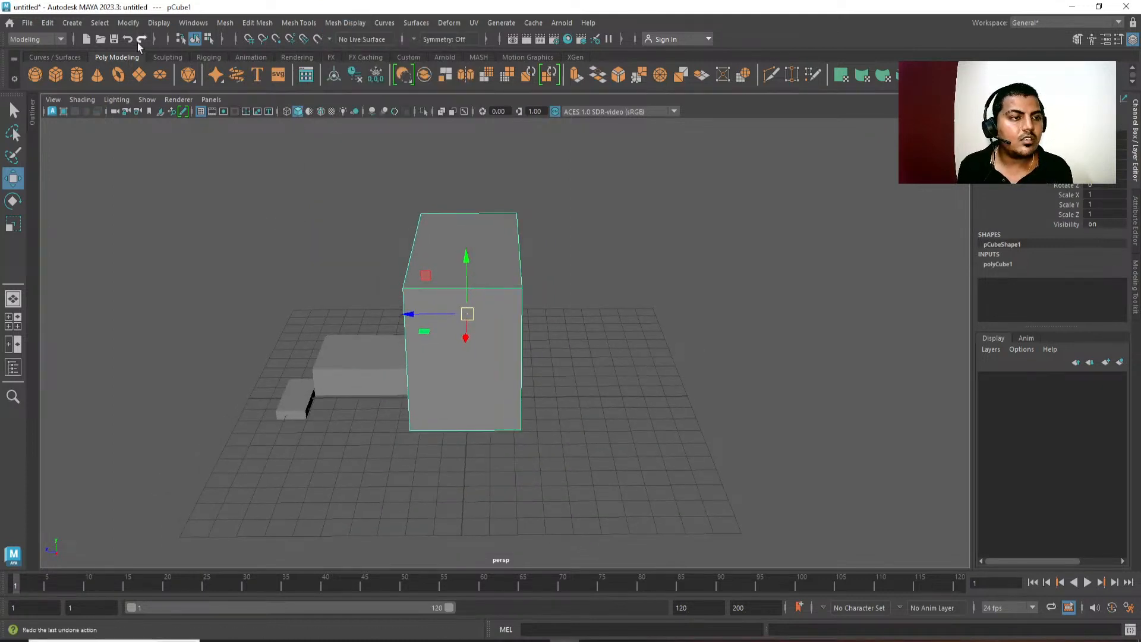
{"action": "left_click", "coordinate": [95, 25]}
{"action": "mouse_move", "coordinate": [91, 29]}
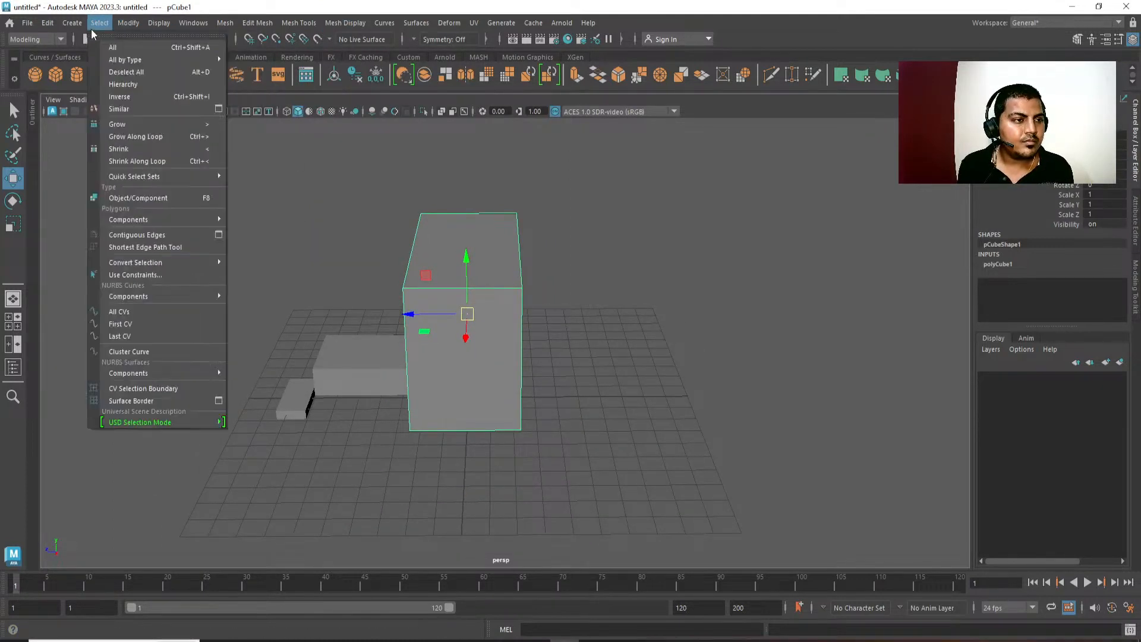
{"action": "mouse_move", "coordinate": [45, 27]}
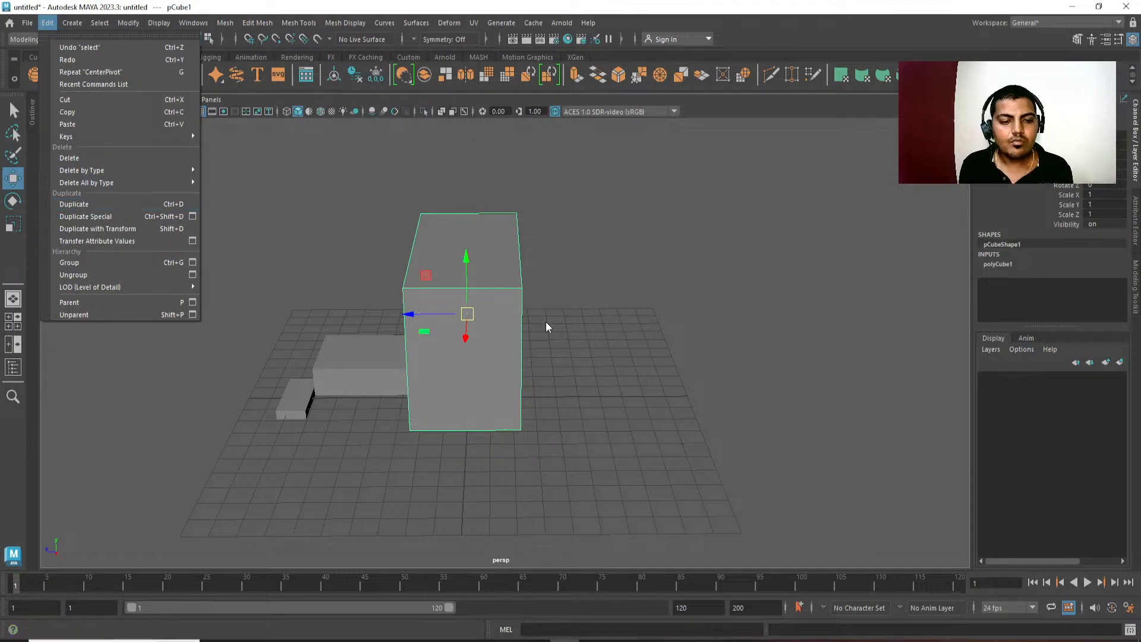
Show the Outliner beside the perspective view.
{"action": "middle_click_drag", "start_coordinate": [566, 352], "coordinate": [576, 358], "text": "alt"}
{"action": "left_click", "coordinate": [31, 118]}
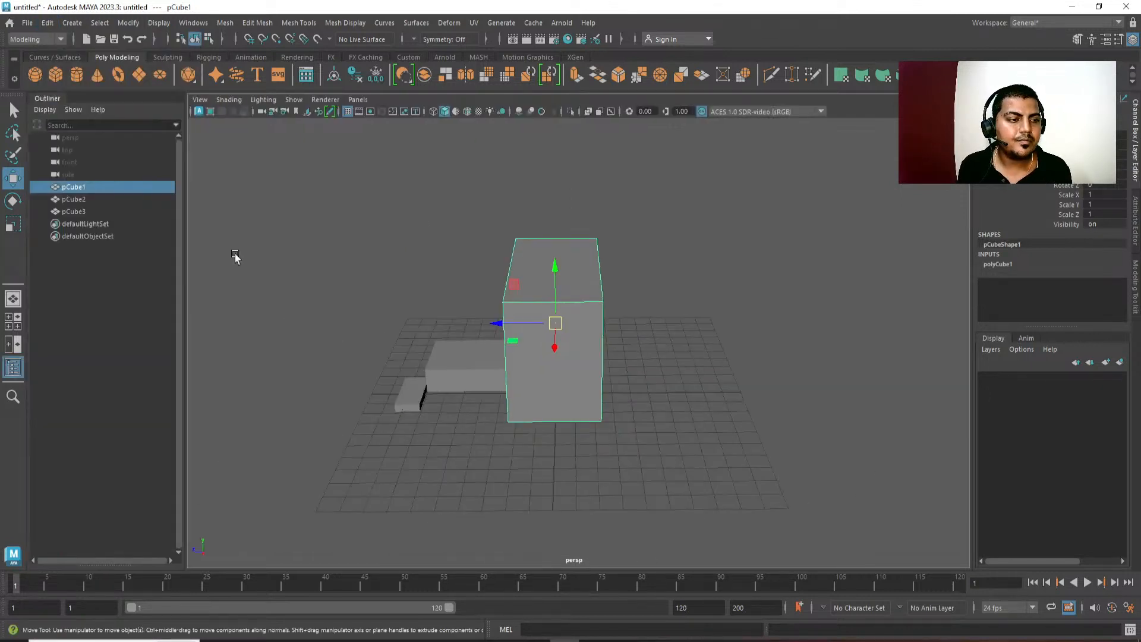
{"action": "middle_click_drag", "start_coordinate": [431, 343], "coordinate": [392, 337], "text": "alt"}
Duplicate the large TV cube and move the copy about 52 cm backward along Z.
{"action": "key", "text": "ctrl+d"}
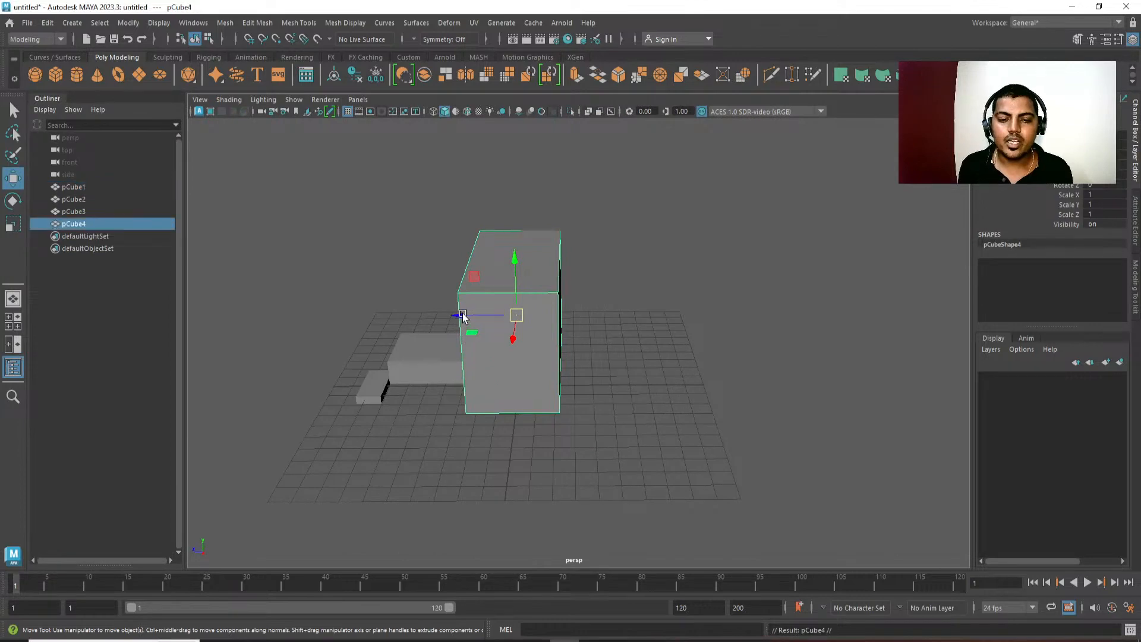
{"action": "scroll", "coordinate": [463, 313], "scroll_direction": "up", "scroll_amount": 2}
{"action": "left_click_drag", "start_coordinate": [463, 313], "coordinate": [585, 326]}
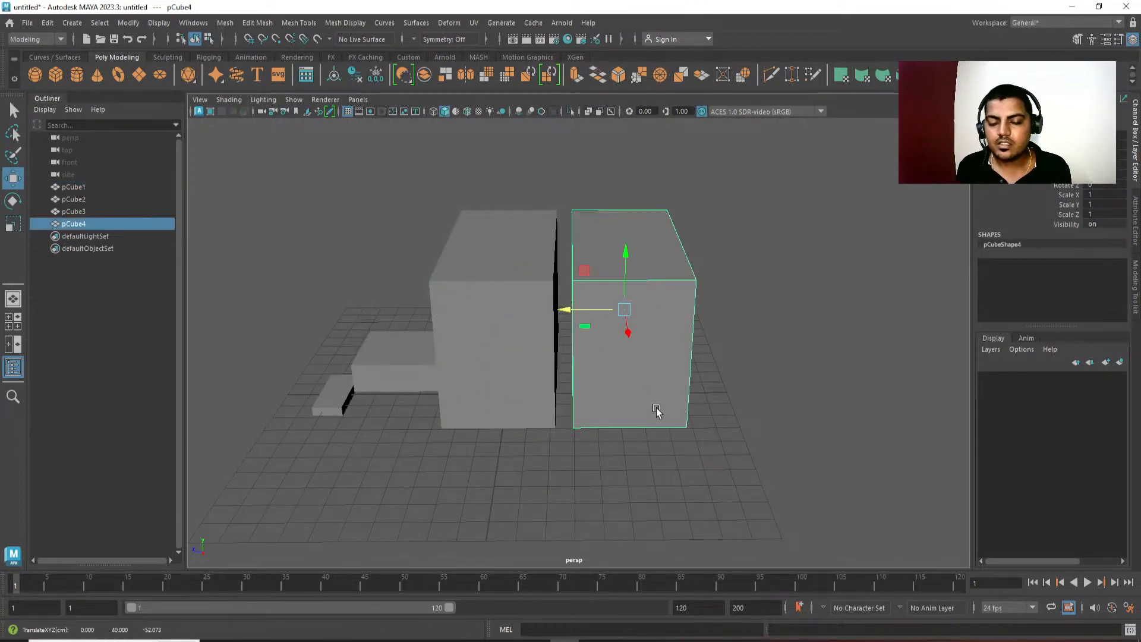
{"action": "left_click_drag", "start_coordinate": [658, 412], "coordinate": [558, 428], "text": "alt"}
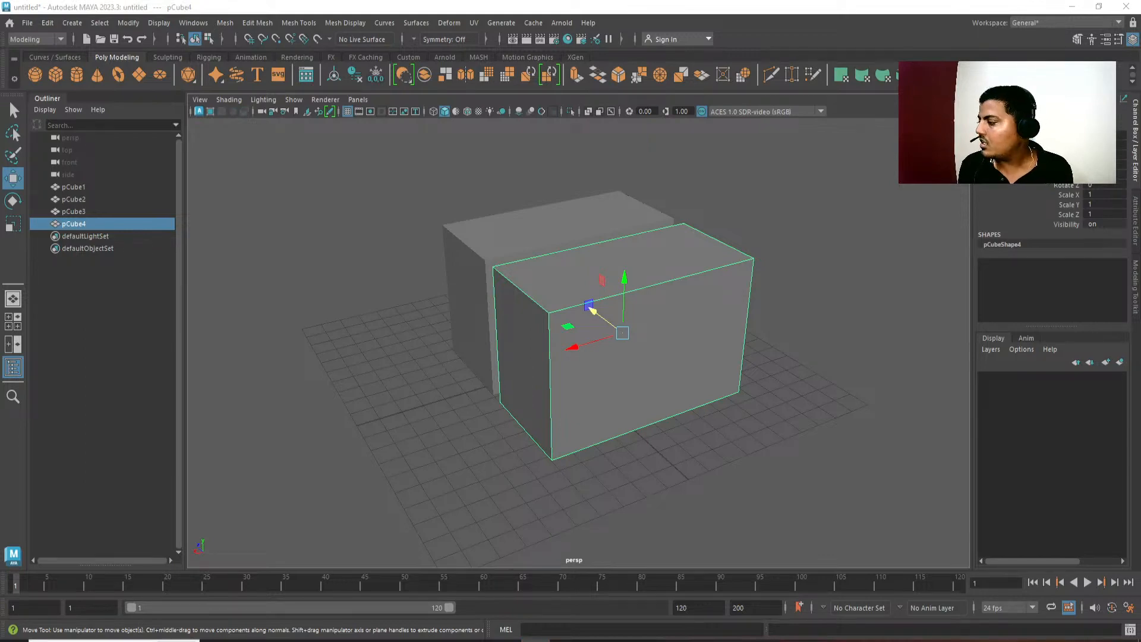
{"action": "left_click_drag", "start_coordinate": [770, 497], "coordinate": [469, 459], "text": "alt"}
{"action": "right_click_drag", "start_coordinate": [1140, 535], "coordinate": [1001, 256]}
{"action": "scroll", "coordinate": [885, 192], "scroll_direction": "down", "scroll_amount": 4}
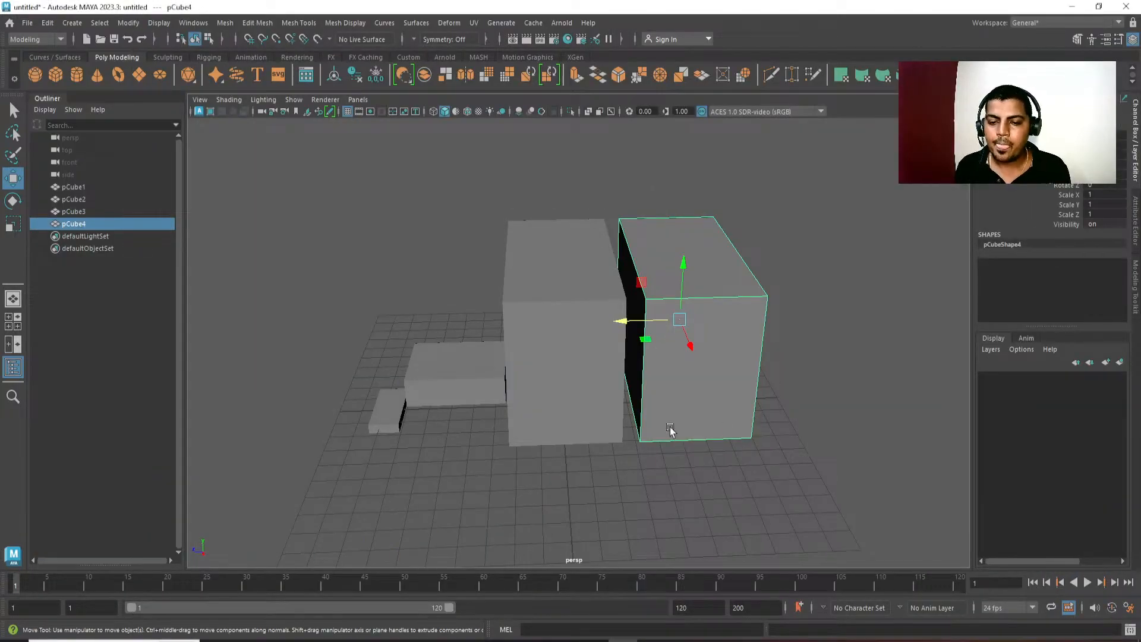
Switch the original TV cube to edge selection mode.
{"action": "left_click_drag", "start_coordinate": [670, 428], "coordinate": [581, 413], "text": "alt"}
{"action": "left_click", "coordinate": [543, 285]}
{"action": "right_click_drag", "start_coordinate": [542, 285], "coordinate": [545, 244]}
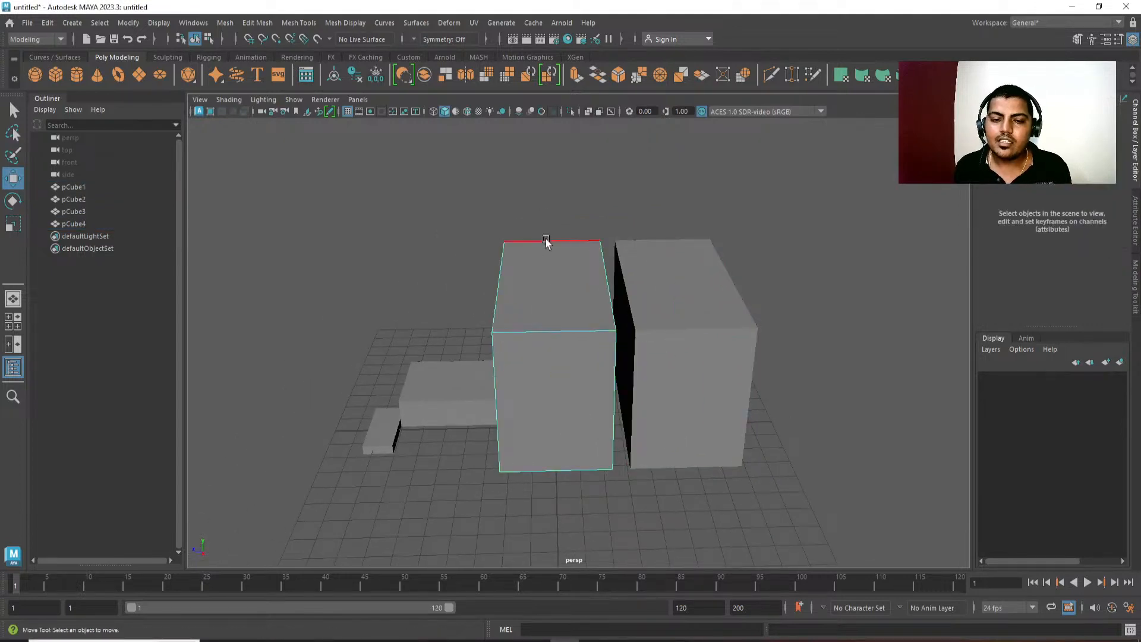
{"action": "middle_click_drag", "start_coordinate": [568, 327], "coordinate": [550, 329], "text": "alt"}
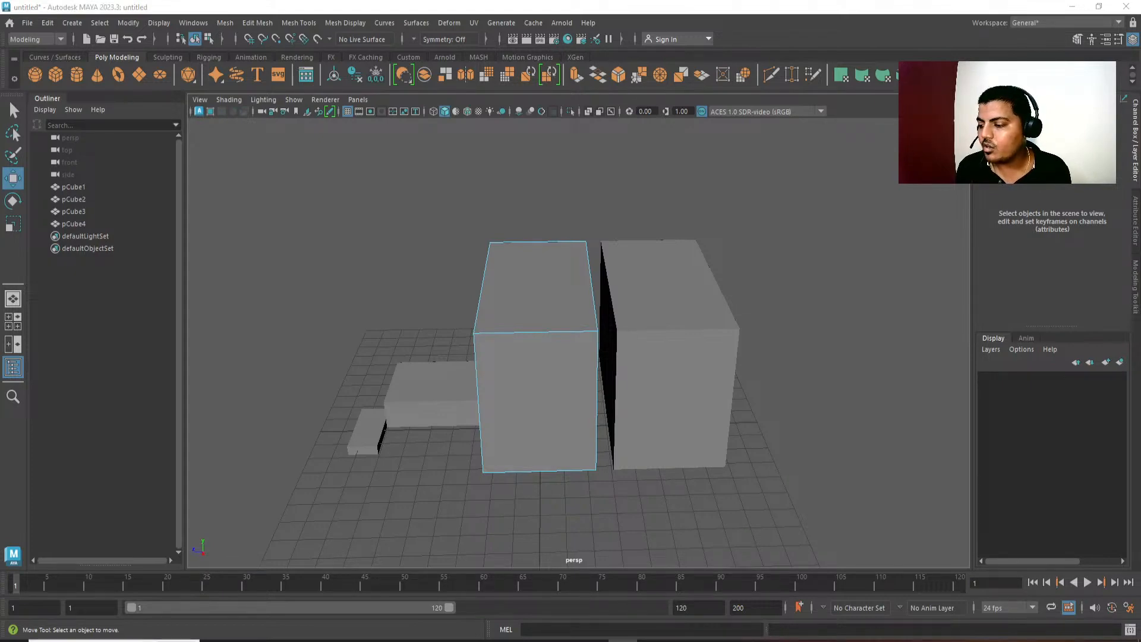
Switch to the reference board and examine how the wooden television's cabinet meets its rear housing.
{"action": "key", "text": "alt+Tab"}
{"action": "middle_click_drag", "start_coordinate": [981, 595], "coordinate": [981, 404]}
{"action": "scroll", "coordinate": [1025, 564], "scroll_direction": "down", "scroll_amount": 5}
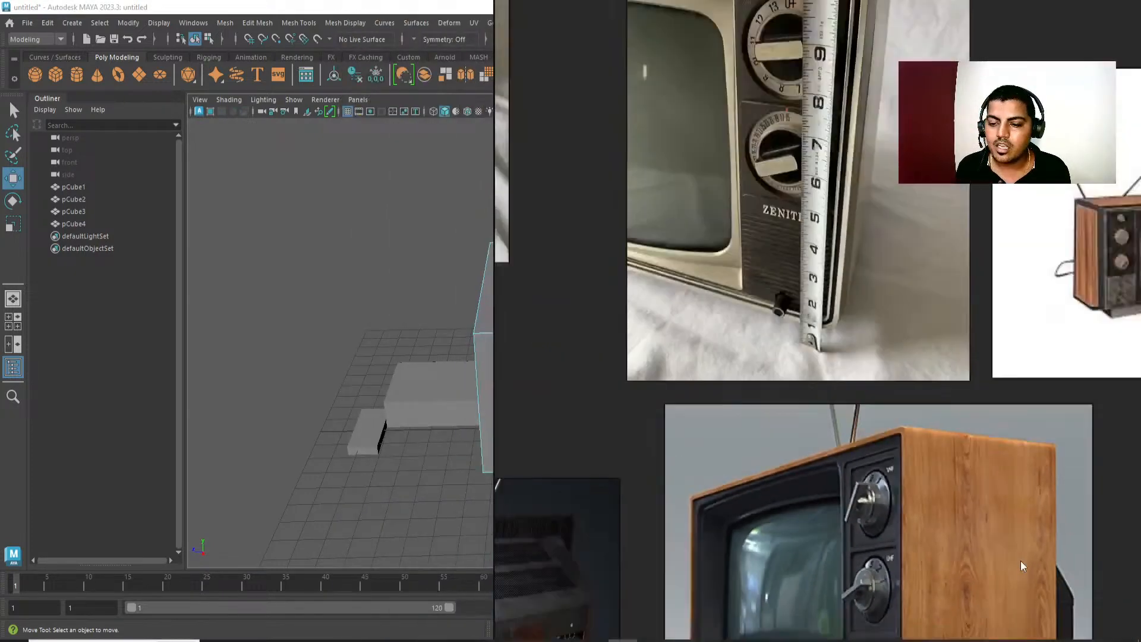
{"action": "middle_click_drag", "start_coordinate": [879, 462], "coordinate": [819, 273]}
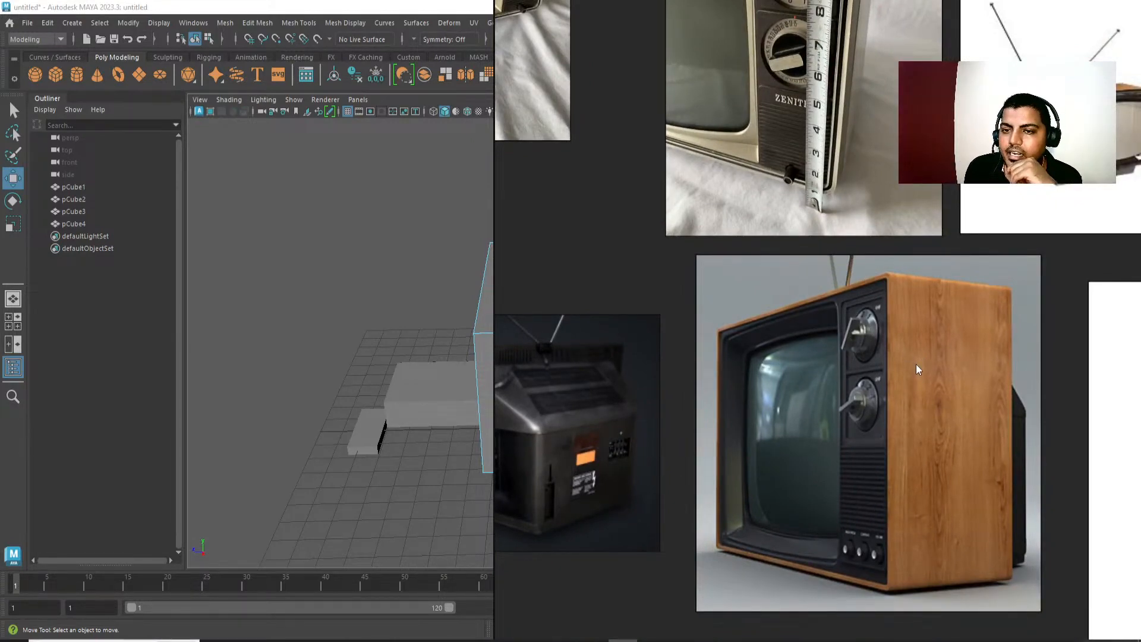
{"action": "scroll", "coordinate": [915, 364], "scroll_direction": "down", "scroll_amount": 2}
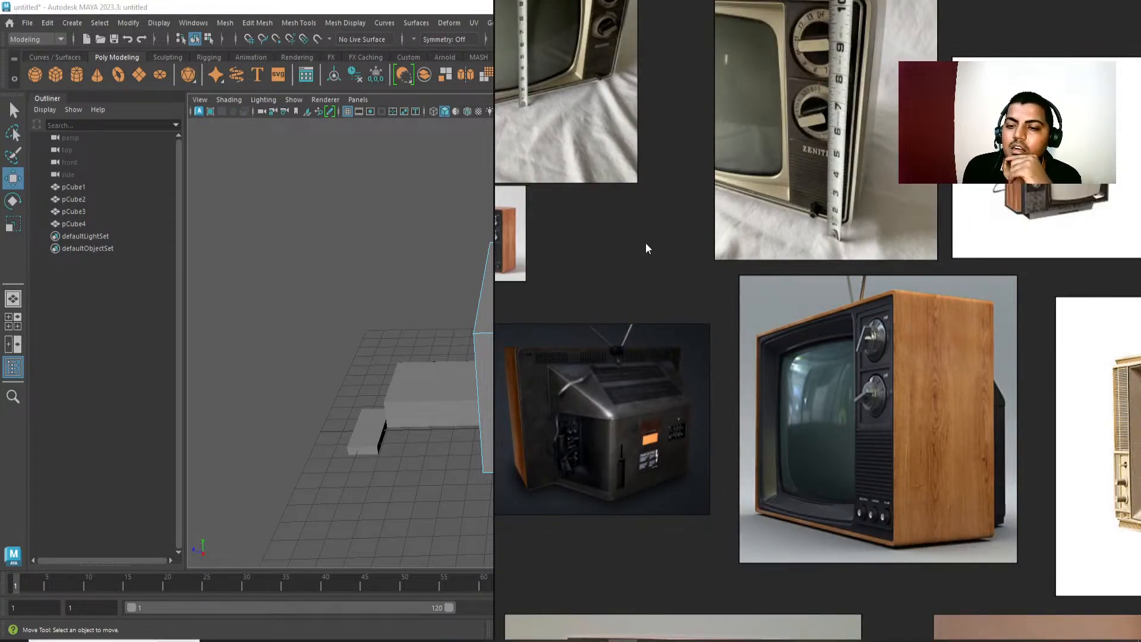
{"action": "scroll", "coordinate": [880, 328], "scroll_direction": "down", "scroll_amount": 2}
{"action": "right_click_drag", "start_coordinate": [588, 268], "coordinate": [1140, 363]}
Return the TV cube to object mode and delete the duplicate cube behind it.
{"action": "left_click", "coordinate": [532, 366]}
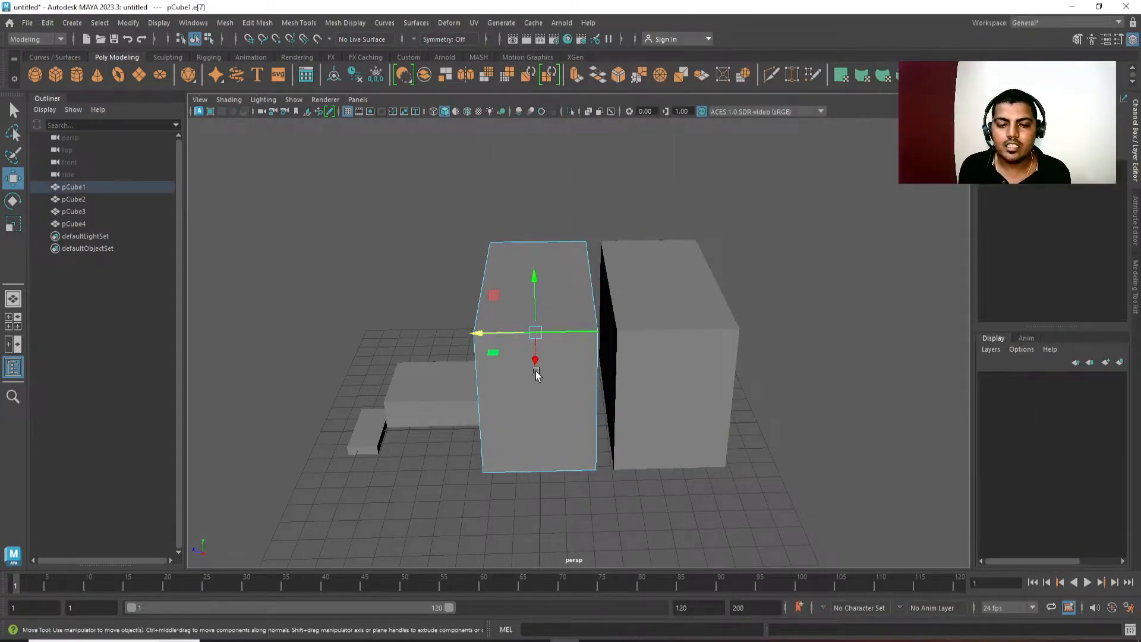
{"action": "left_click_drag", "start_coordinate": [535, 360], "coordinate": [803, 284], "text": "alt"}
{"action": "middle_click_drag", "start_coordinate": [803, 284], "coordinate": [802, 284], "text": "alt"}
{"action": "right_click_drag", "start_coordinate": [579, 380], "coordinate": [736, 214]}
{"action": "left_click", "coordinate": [736, 214]}
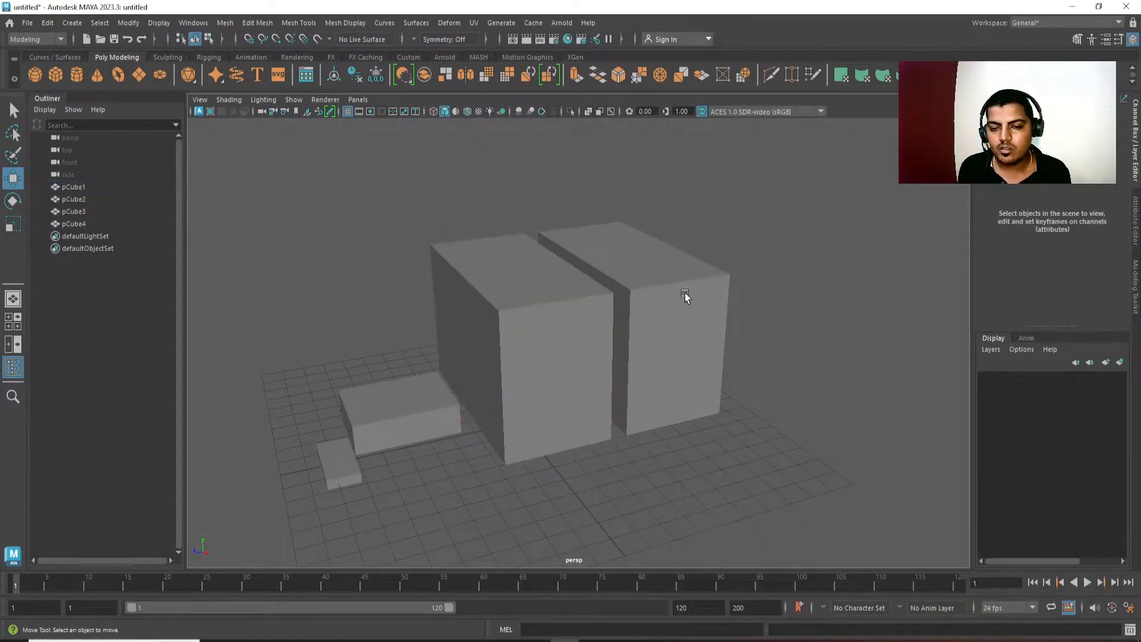
{"action": "left_click", "coordinate": [685, 296]}
{"action": "key", "text": "Delete"}
Select the large TV cube and show the Modeling Toolkit.
{"action": "left_click", "coordinate": [571, 394]}
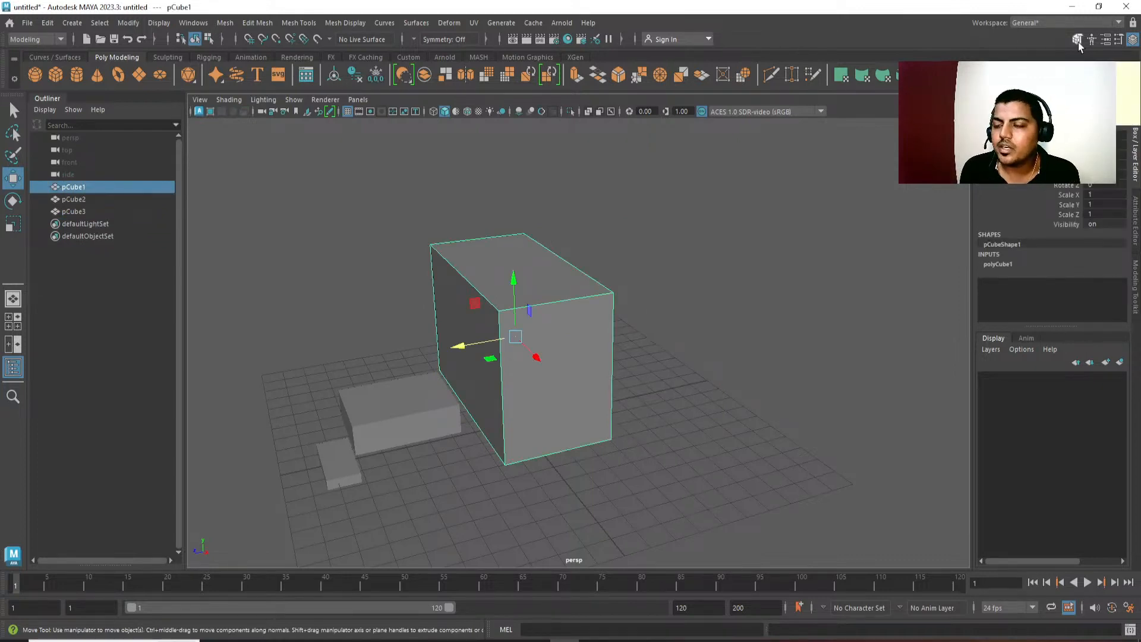
{"action": "left_click", "coordinate": [1078, 41]}
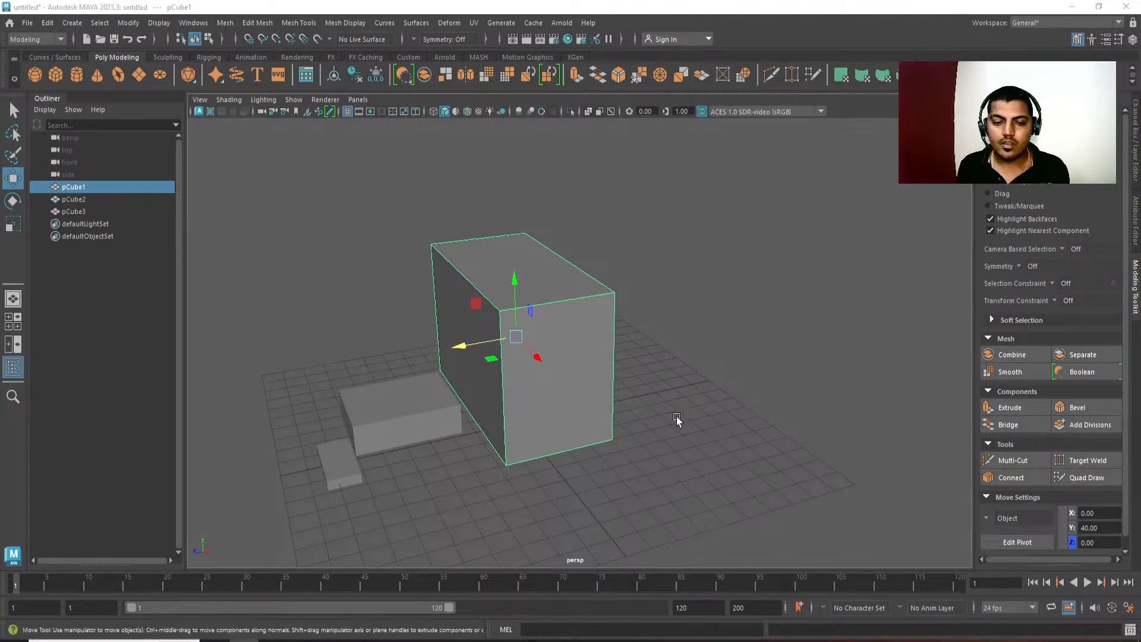
{"action": "left_click_drag", "start_coordinate": [677, 417], "coordinate": [679, 428], "text": "alt"}
{"action": "middle_click_drag", "start_coordinate": [680, 428], "coordinate": [679, 444], "text": "alt"}
{"action": "mouse_move", "coordinate": [679, 444]}
{"action": "right_mouse_down", "text": "alt"}
{"action": "mouse_move", "coordinate": [702, 498]}
{"action": "mouse_move", "coordinate": [679, 436]}
{"action": "right_mouse_up", "text": "alt"}
{"action": "key", "text": "q"}
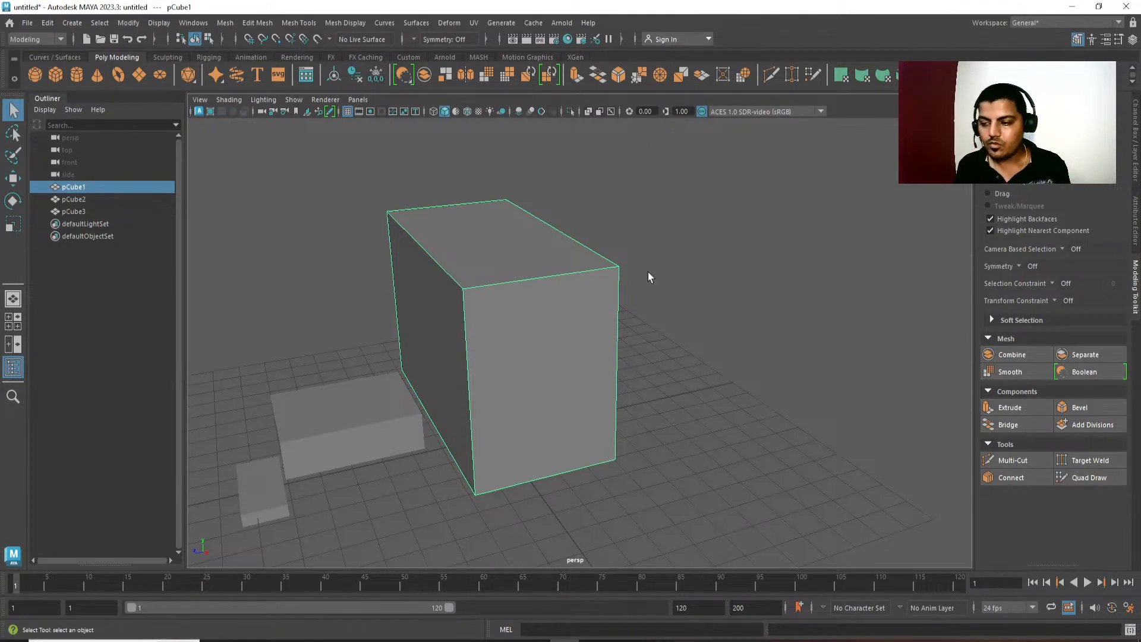
{"action": "middle_click_drag", "start_coordinate": [637, 286], "coordinate": [622, 280], "text": "alt"}
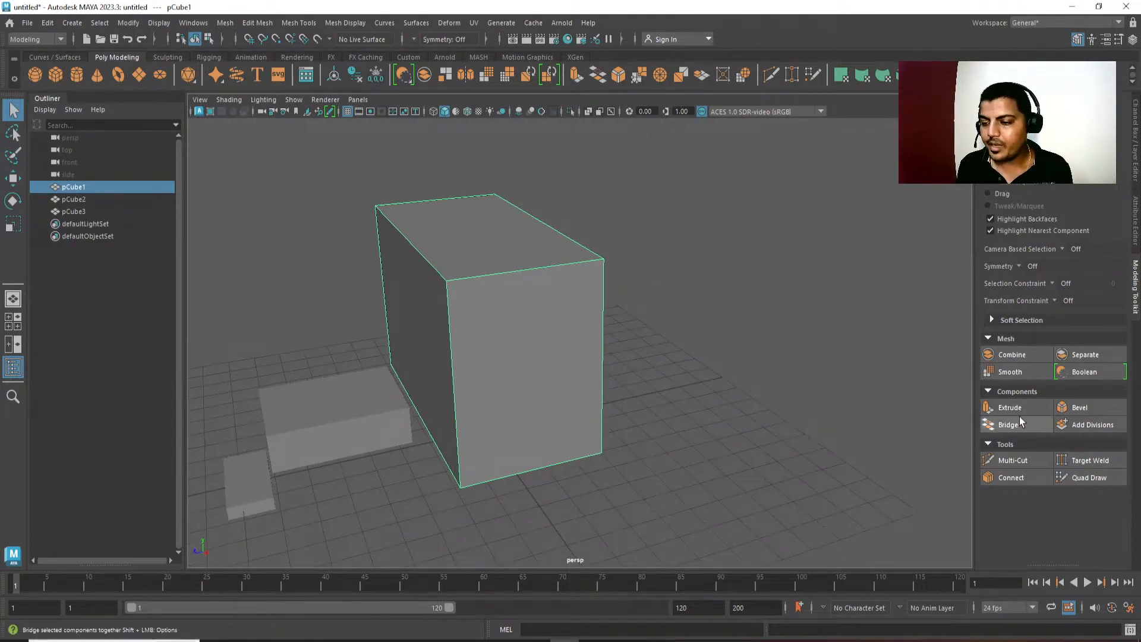
Duplicate the large TV cube in place with the Move tool active.
{"action": "left_click_drag", "start_coordinate": [751, 422], "coordinate": [691, 460], "text": "alt"}
{"action": "key", "text": "ctrl+d"}
{"action": "key", "text": "w"}
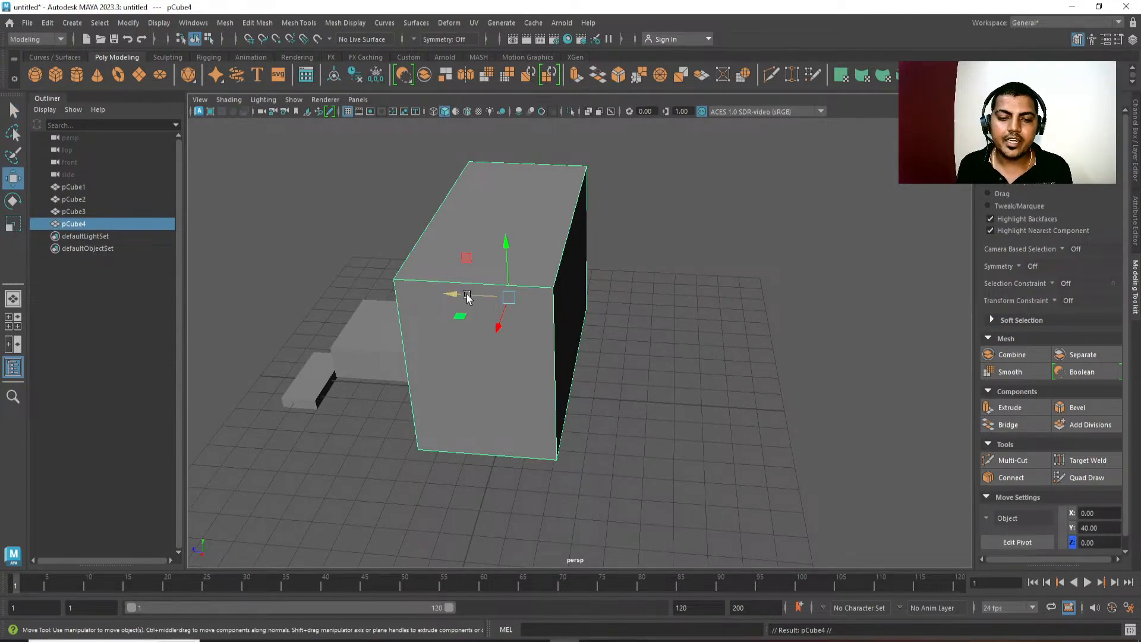
{"action": "left_click_drag", "start_coordinate": [607, 463], "coordinate": [594, 473], "text": "alt"}
{"action": "left_click", "coordinate": [668, 449]}
{"action": "left_click_drag", "start_coordinate": [667, 449], "coordinate": [478, 294], "text": "alt"}
{"action": "left_click", "coordinate": [478, 294]}
Move the duplicate's front face backward to about Z -1.4, leaving a rear section, and return to object mode.
{"action": "right_click", "coordinate": [704, 194]}
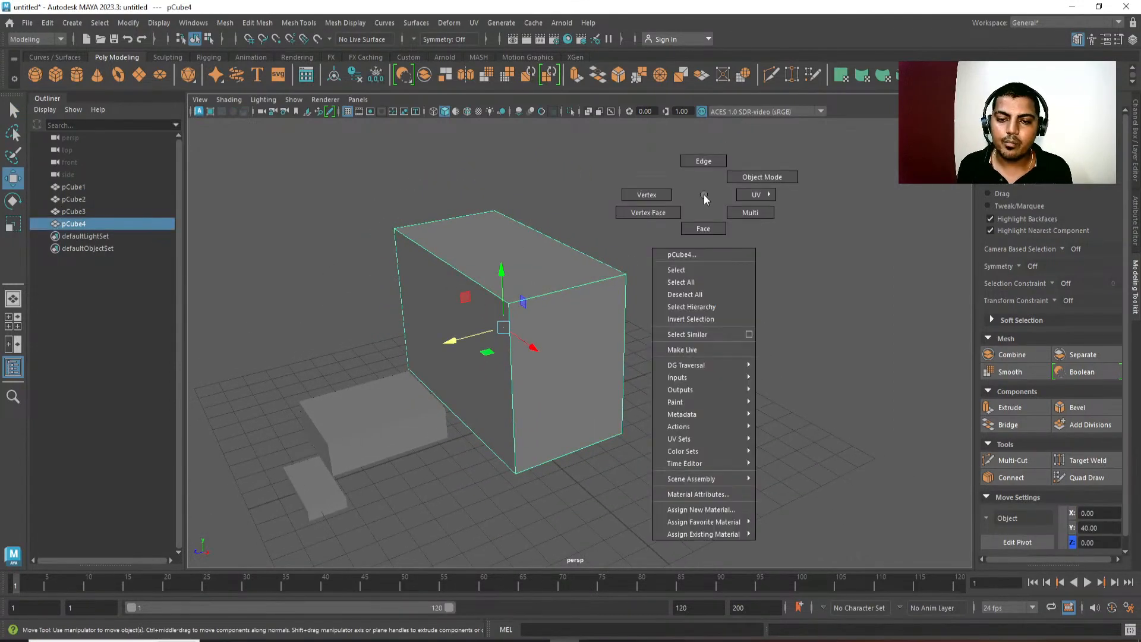
{"action": "left_click", "coordinate": [704, 231]}
{"action": "left_click", "coordinate": [452, 357]}
{"action": "left_click_drag", "start_coordinate": [404, 354], "coordinate": [481, 344]}
{"action": "left_click_drag", "start_coordinate": [523, 417], "coordinate": [493, 429], "text": "alt"}
{"action": "key", "text": "q"}
{"action": "key", "text": "F8"}
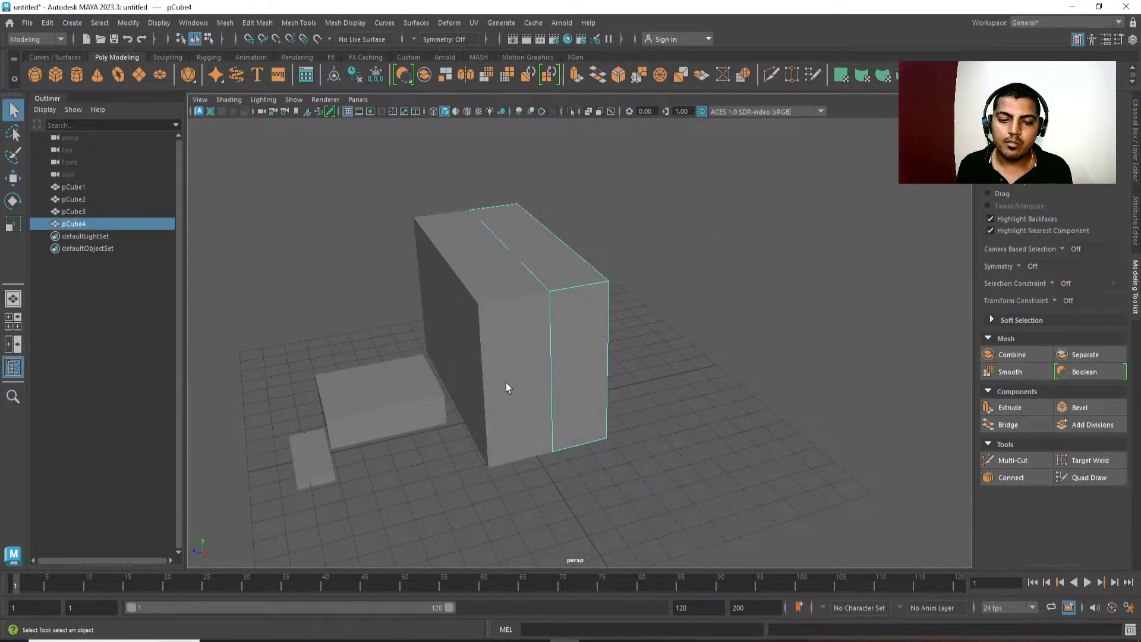
Move the original TV cube's back face forward to the rear section's front face, and select the rear section in object mode.
{"action": "left_click", "coordinate": [507, 388]}
{"action": "left_click_drag", "start_coordinate": [507, 388], "coordinate": [636, 423], "text": "alt"}
{"action": "key", "text": "F11"}
{"action": "left_click", "coordinate": [577, 324]}
{"action": "key", "text": "w"}
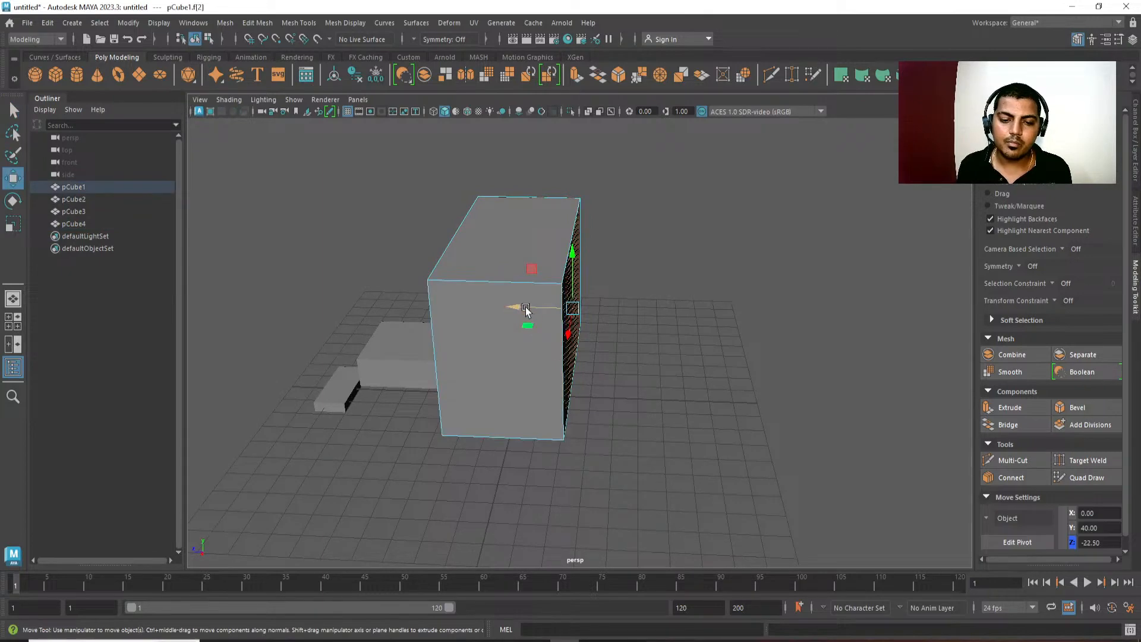
{"action": "left_click_drag", "start_coordinate": [526, 309], "coordinate": [467, 307]}
{"action": "left_click_drag", "start_coordinate": [687, 456], "coordinate": [608, 383], "text": "alt"}
{"action": "right_click_drag", "start_coordinate": [596, 419], "coordinate": [657, 356]}
{"action": "left_click", "coordinate": [607, 411]}
Examine the split TV body from the back and side to judge the depth of both sections.
{"action": "left_click_drag", "start_coordinate": [604, 423], "coordinate": [589, 435], "text": "alt"}
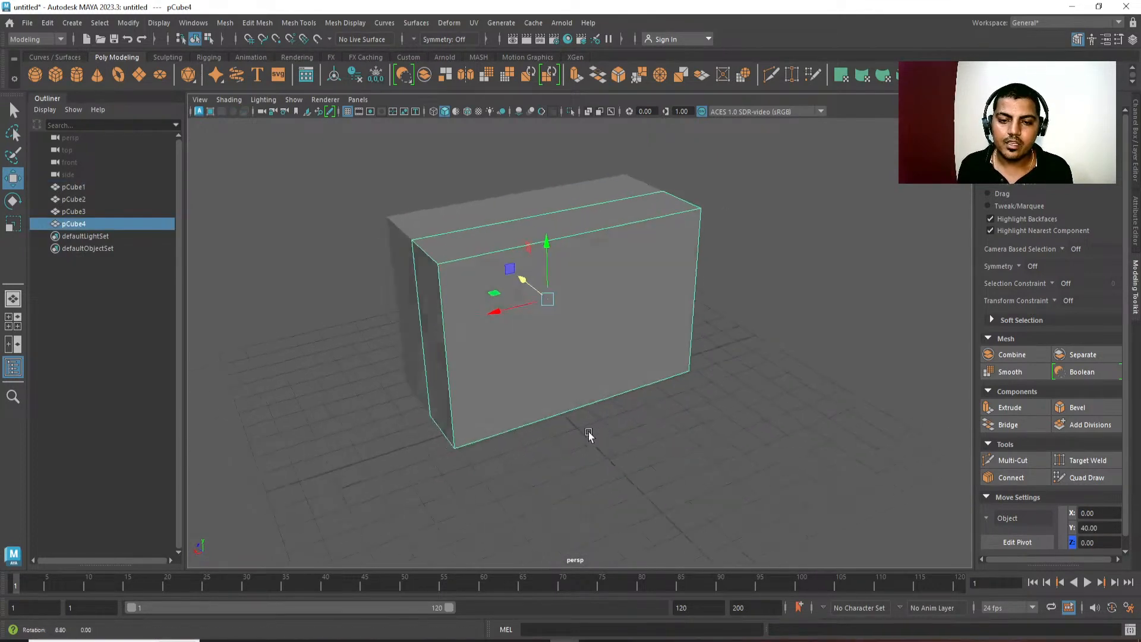
{"action": "middle_click_drag", "start_coordinate": [588, 436], "coordinate": [626, 442], "text": "alt"}
{"action": "left_click_drag", "start_coordinate": [626, 441], "coordinate": [708, 437], "text": "alt"}
{"action": "left_click_drag", "start_coordinate": [663, 398], "coordinate": [691, 382], "text": "alt"}
{"action": "middle_click_drag", "start_coordinate": [689, 379], "coordinate": [679, 360], "text": "alt"}
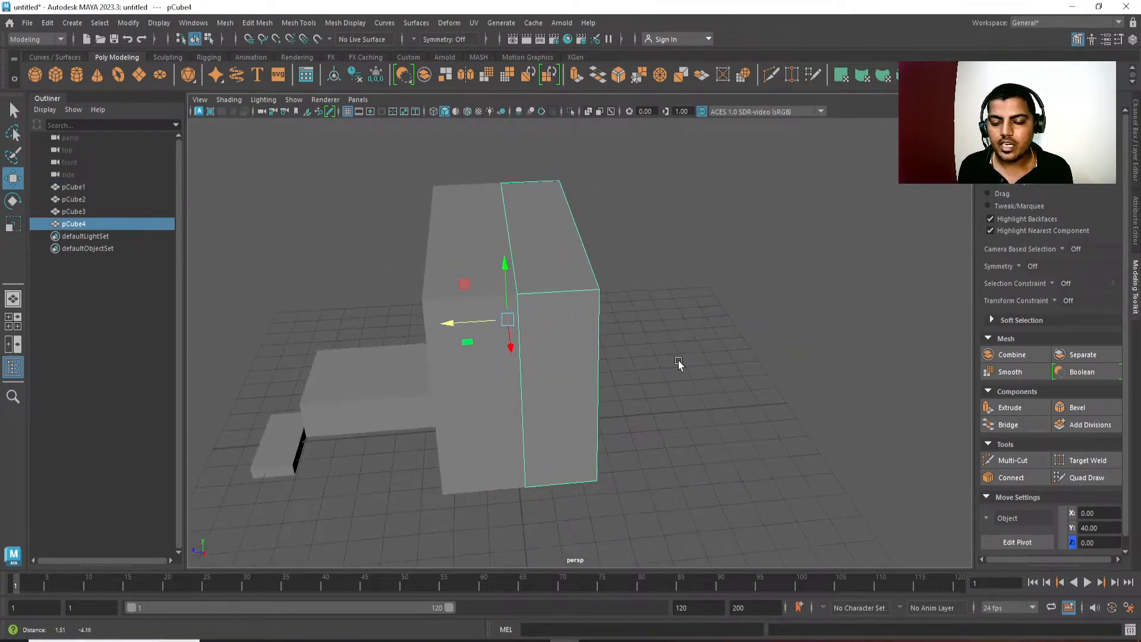
{"action": "right_click_drag", "start_coordinate": [679, 360], "coordinate": [574, 211], "text": "alt"}
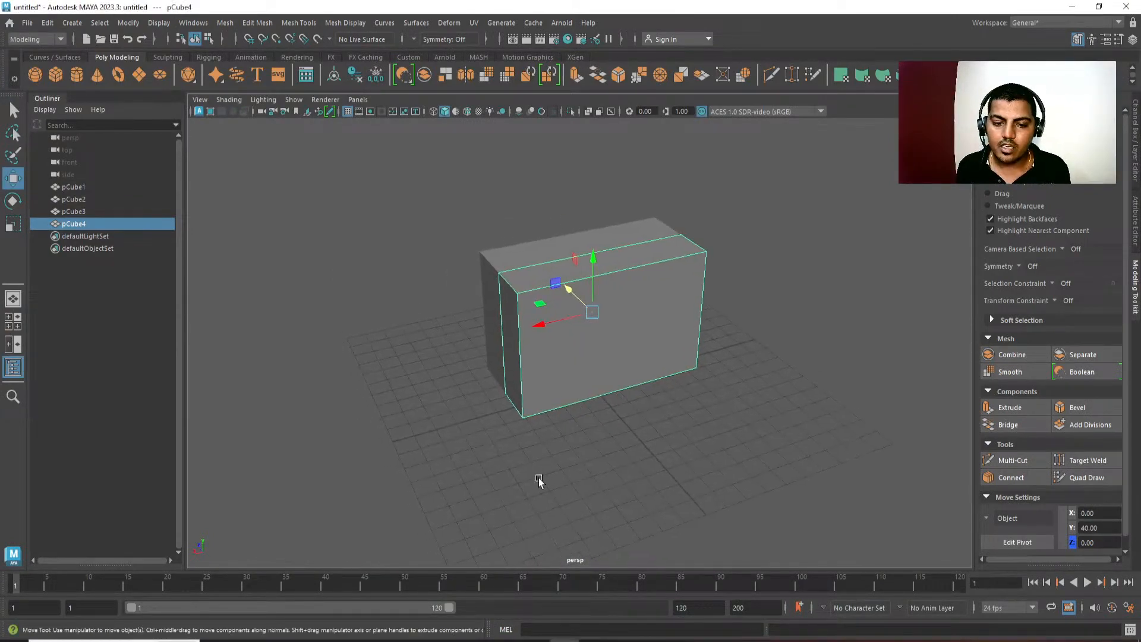
{"action": "left_click_drag", "start_coordinate": [539, 482], "coordinate": [589, 472], "text": "alt"}
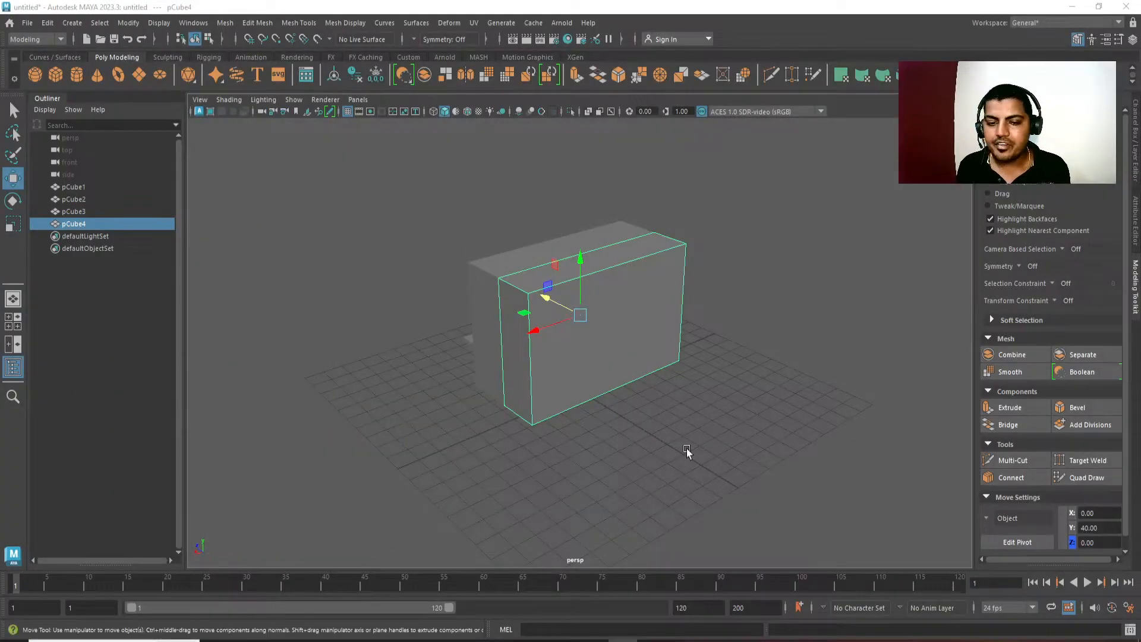
{"action": "middle_click_drag", "start_coordinate": [642, 469], "coordinate": [633, 459], "text": "alt"}
{"action": "right_click_drag", "start_coordinate": [634, 459], "coordinate": [644, 499], "text": "alt"}
{"action": "right_click_drag", "start_coordinate": [559, 458], "coordinate": [579, 484], "text": "alt"}
{"action": "middle_click_drag", "start_coordinate": [580, 484], "coordinate": [571, 469], "text": "alt"}
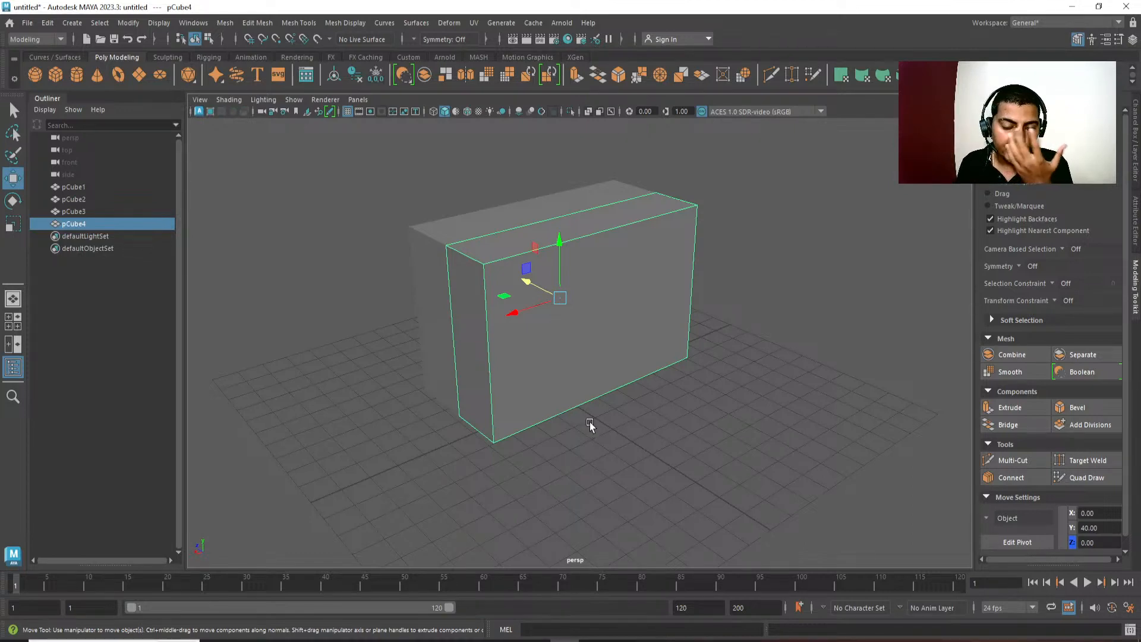
Lower the rear top edge of the TV's rear section to about Y 51 to form a slope.
{"action": "right_click", "coordinate": [650, 350]}
{"action": "right_click_drag", "start_coordinate": [650, 350], "coordinate": [648, 212]}
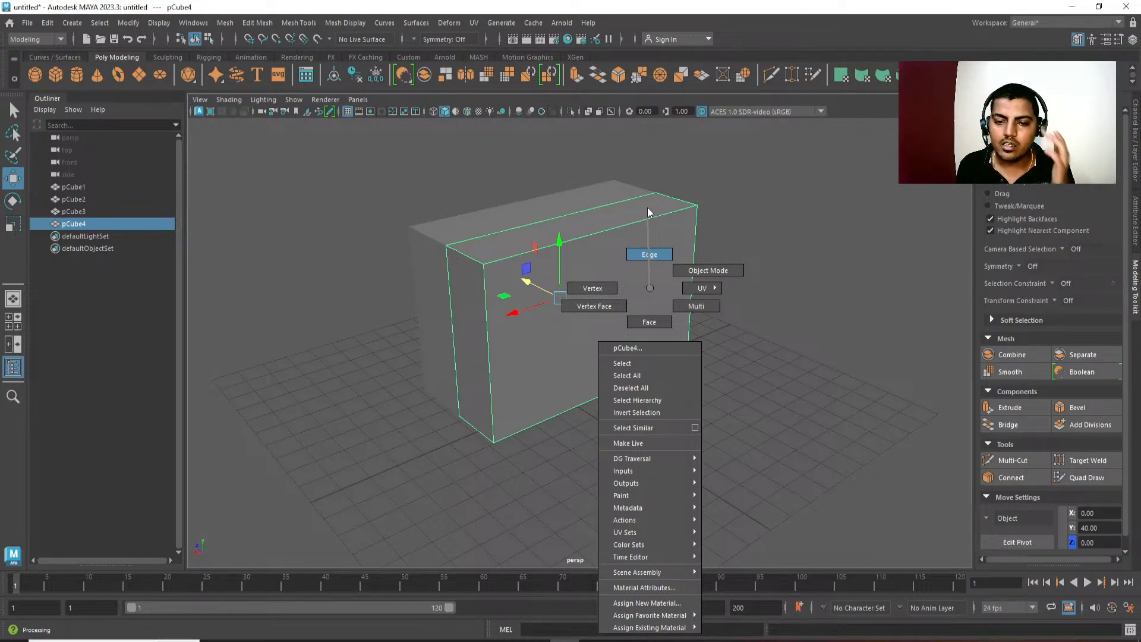
{"action": "right_click_drag", "start_coordinate": [647, 208], "coordinate": [648, 210]}
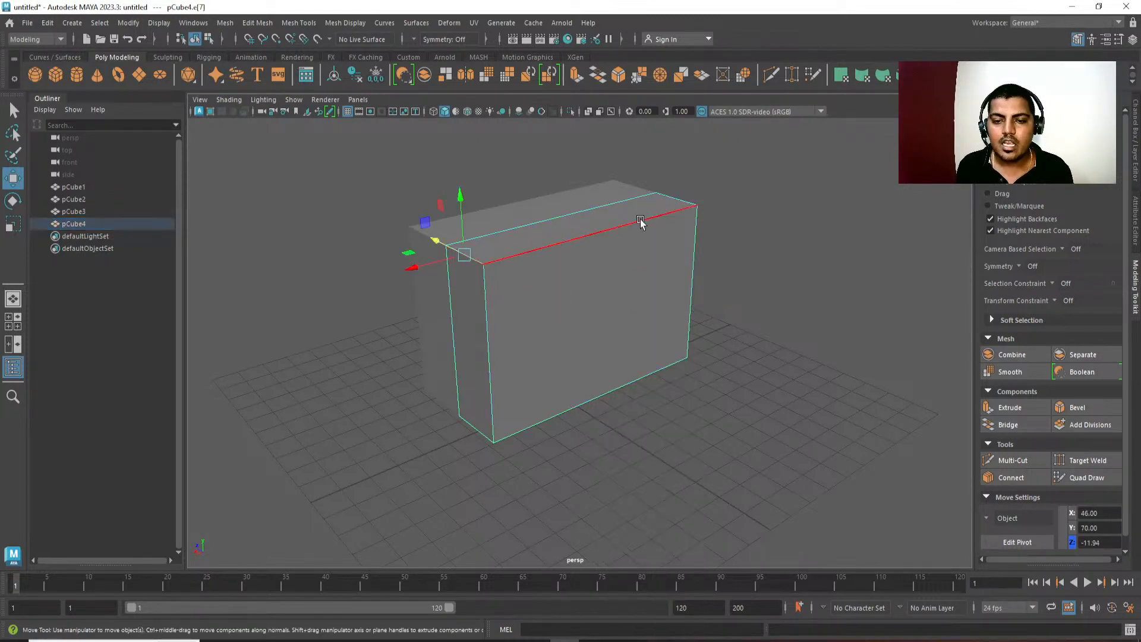
{"action": "left_click", "coordinate": [643, 225]}
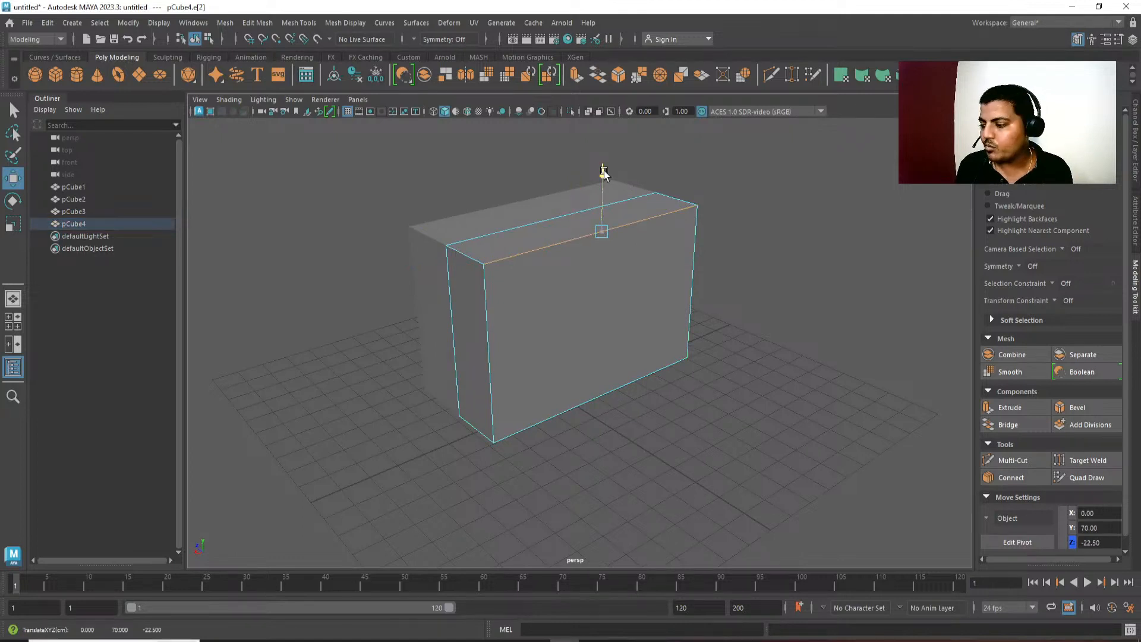
{"action": "left_click_drag", "start_coordinate": [610, 171], "coordinate": [612, 245]}
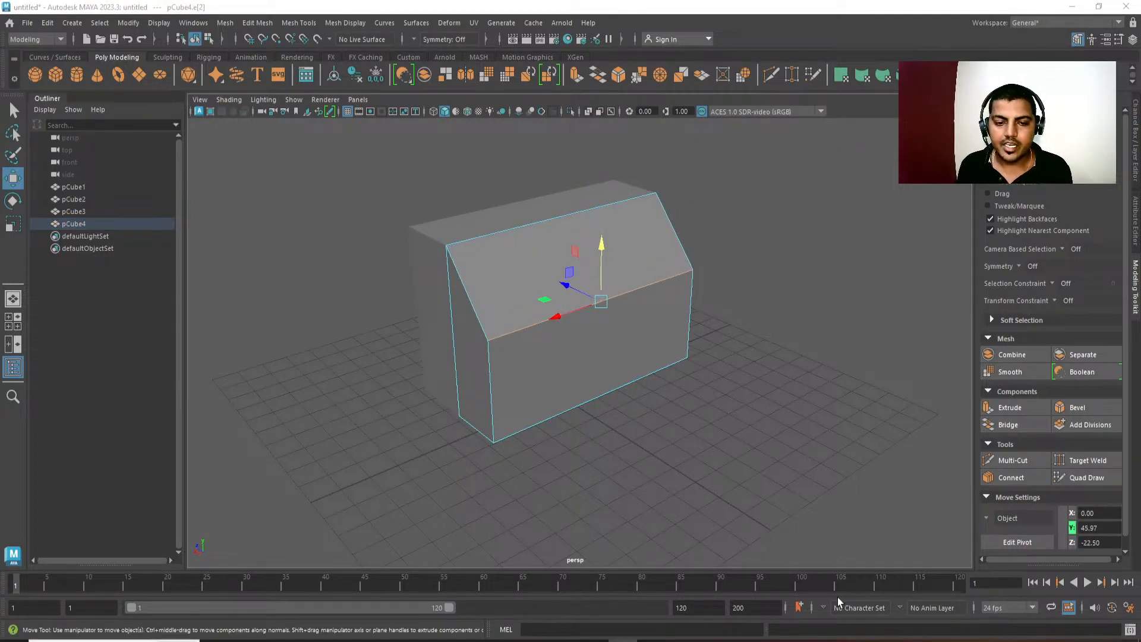
{"action": "left_click_drag", "start_coordinate": [696, 426], "coordinate": [716, 432], "text": "alt"}
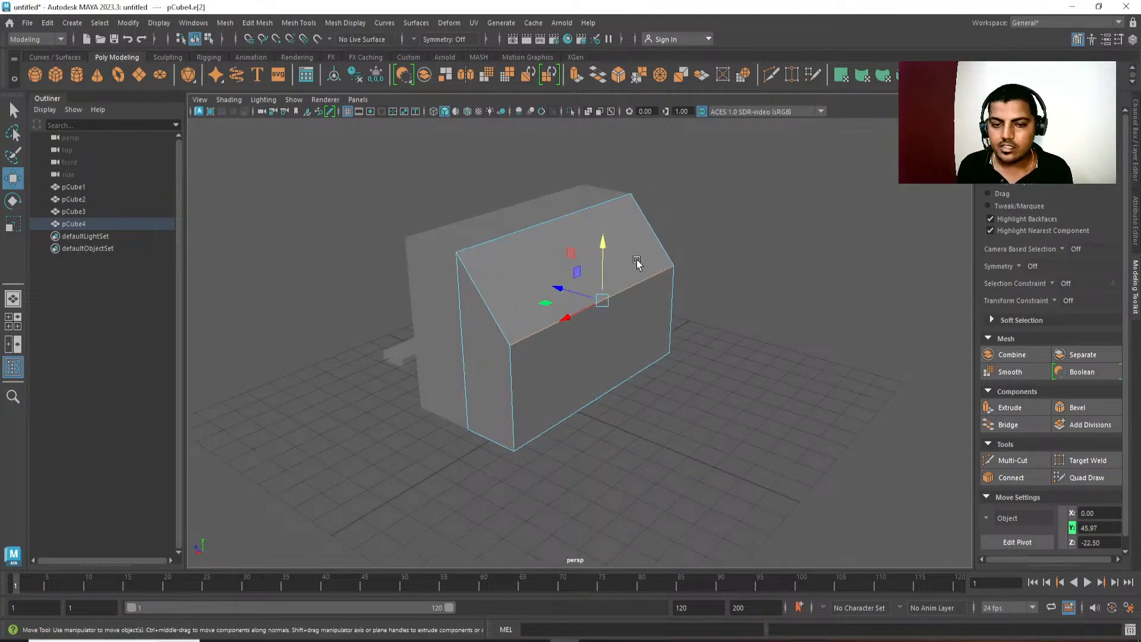
{"action": "left_click_drag", "start_coordinate": [602, 242], "coordinate": [645, 329]}
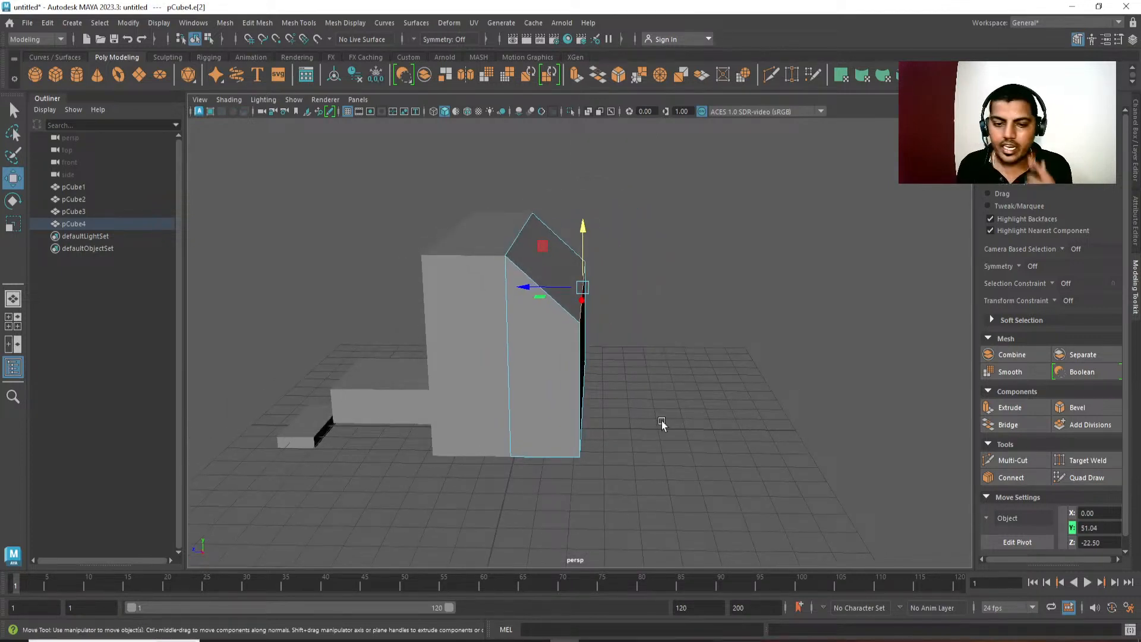
Select the vertices along the seam between the two TV sections and move them slightly backward along Z.
{"action": "left_click_drag", "start_coordinate": [631, 437], "coordinate": [635, 440], "text": "alt"}
{"action": "key", "text": "F9"}
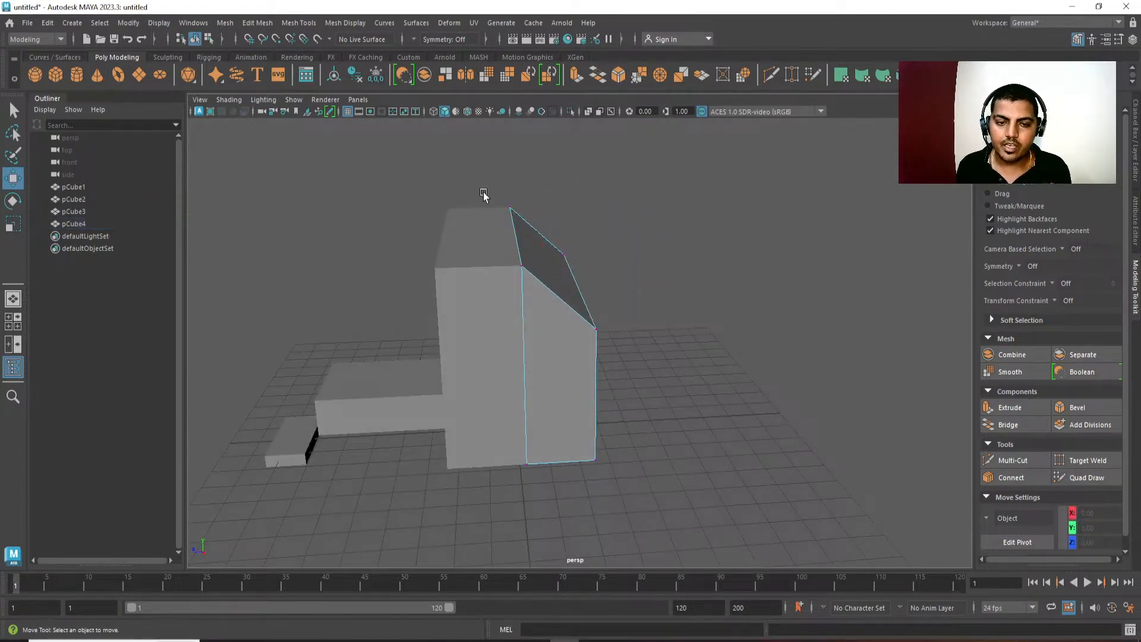
{"action": "left_click_drag", "start_coordinate": [484, 183], "coordinate": [544, 521]}
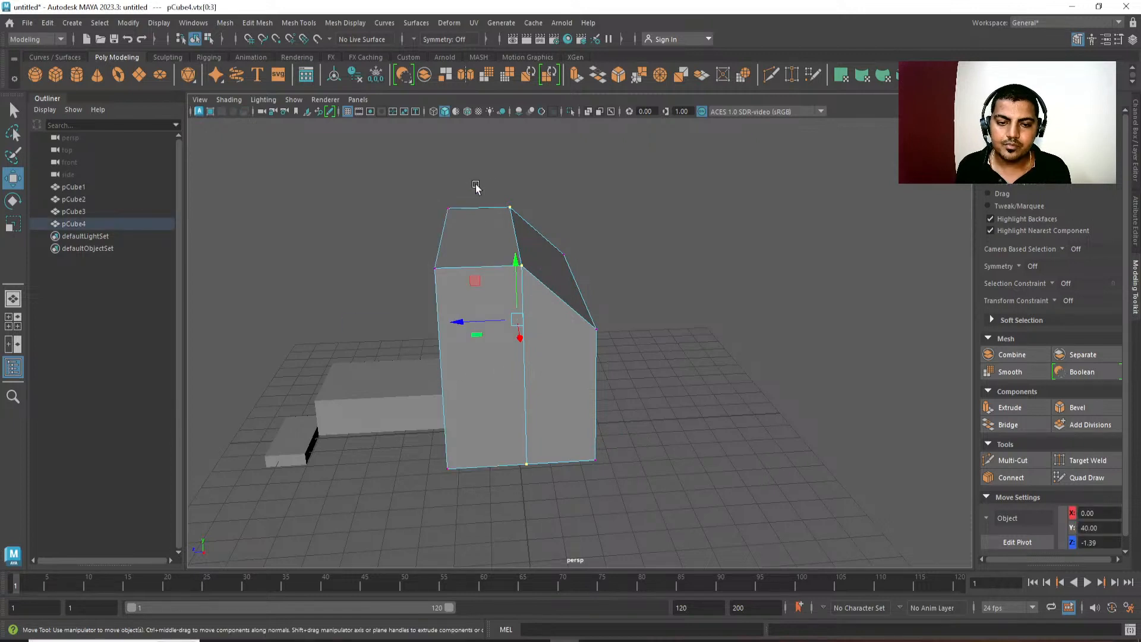
{"action": "left_click_drag", "start_coordinate": [472, 177], "coordinate": [544, 529]}
{"action": "left_click_drag", "start_coordinate": [461, 321], "coordinate": [478, 322]}
Move one rear vertical edge of the TV's rear section inward to about X 17.4.
{"action": "left_click_drag", "start_coordinate": [580, 425], "coordinate": [502, 440], "text": "alt"}
{"action": "right_click_drag", "start_coordinate": [537, 502], "coordinate": [525, 407]}
{"action": "left_click", "coordinate": [526, 407]}
{"action": "left_click_drag", "start_coordinate": [525, 407], "coordinate": [466, 391], "text": "alt"}
{"action": "middle_click_drag", "start_coordinate": [465, 391], "coordinate": [538, 369]}
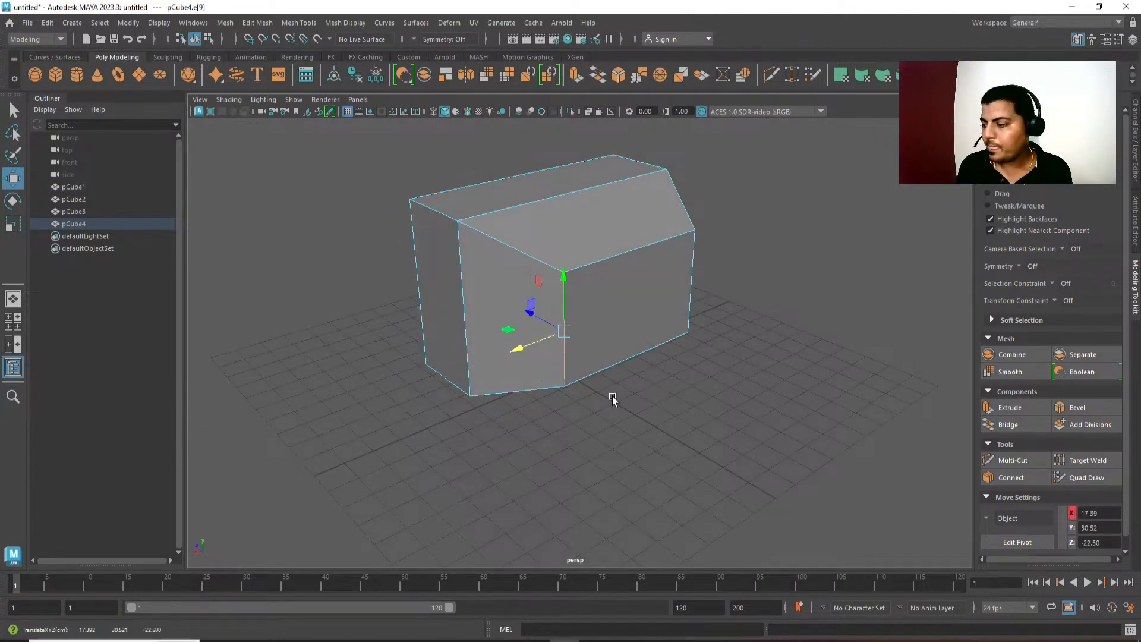
Move the opposite rear vertical edge of the TV's rear section inward to about X -31.3.
{"action": "left_click_drag", "start_coordinate": [612, 396], "coordinate": [737, 391], "text": "alt"}
{"action": "left_click", "coordinate": [715, 348]}
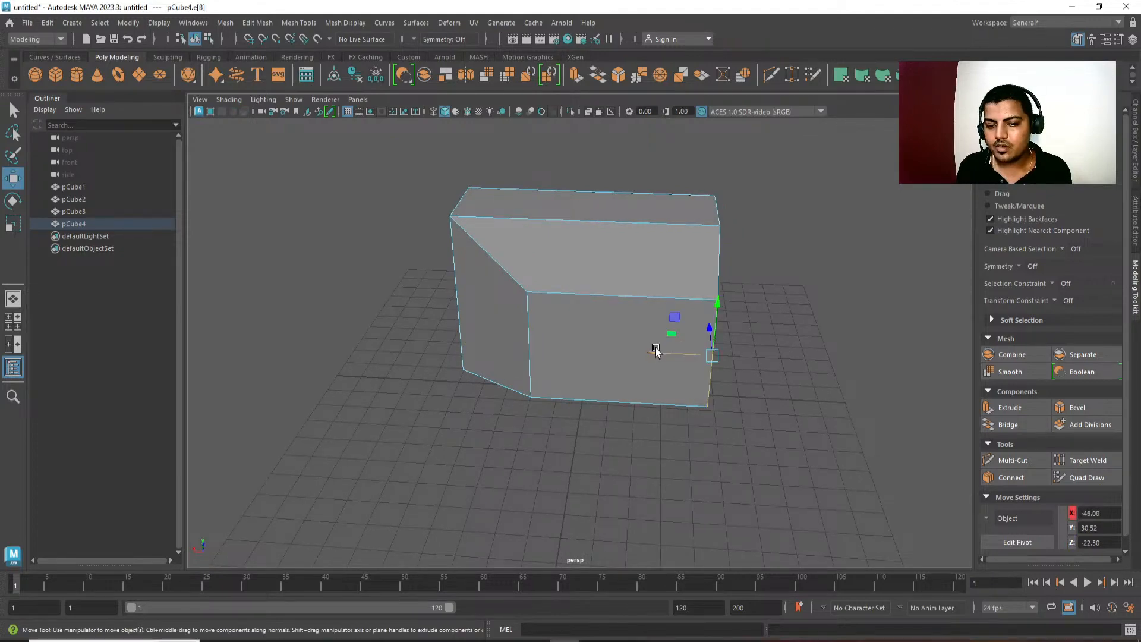
{"action": "middle_click_drag", "start_coordinate": [658, 349], "coordinate": [621, 369]}
Raise the bottom face of the TV's rear section to about Y 11.7.
{"action": "left_click_drag", "start_coordinate": [621, 368], "coordinate": [669, 353], "text": "alt"}
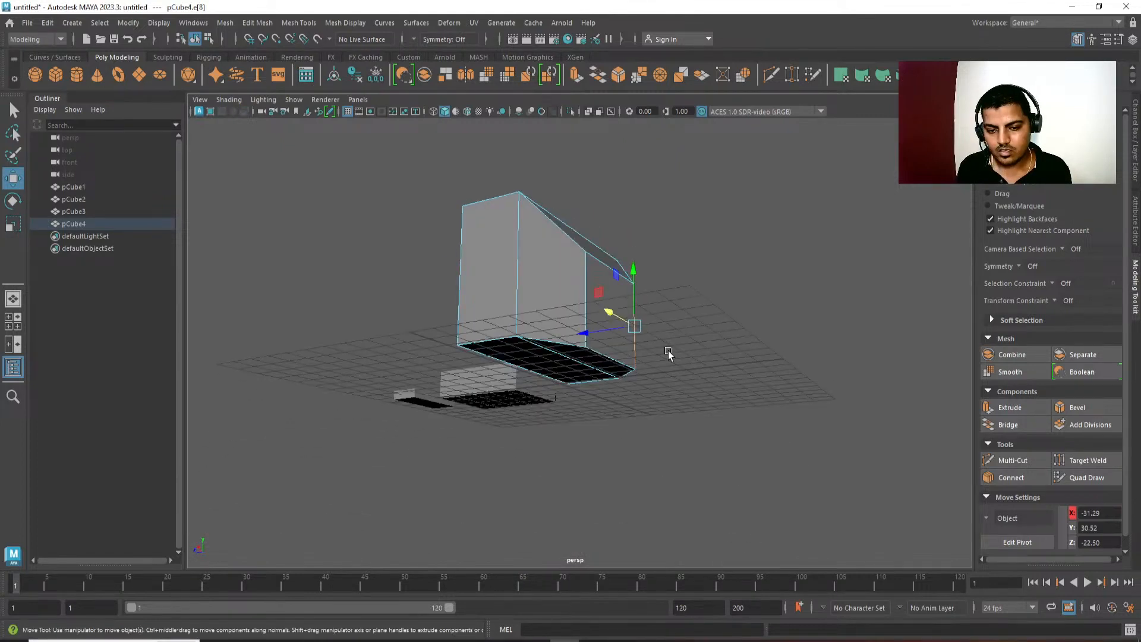
{"action": "right_click_drag", "start_coordinate": [679, 276], "coordinate": [670, 312]}
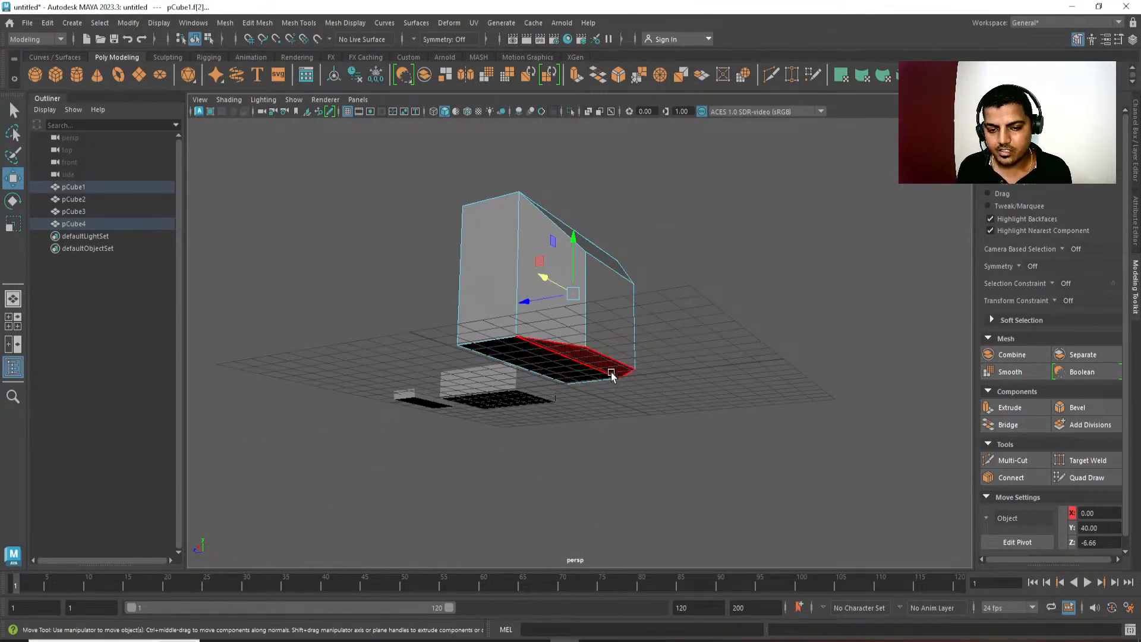
{"action": "left_click", "coordinate": [597, 321]}
{"action": "left_click_drag", "start_coordinate": [589, 301], "coordinate": [602, 447]}
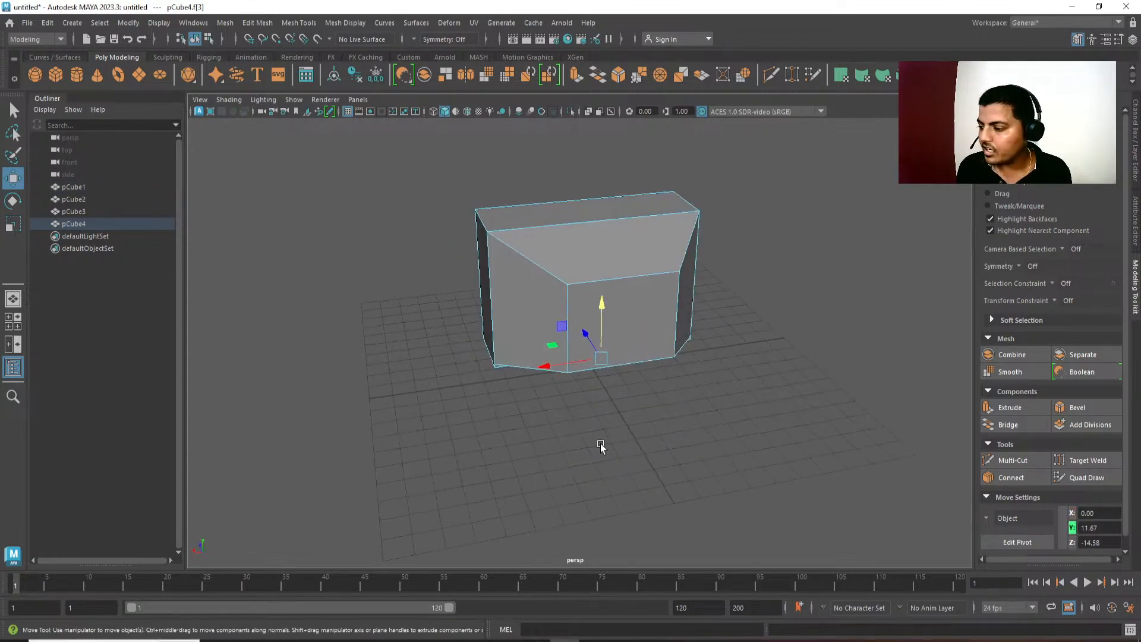
Move the +X side face of the TV's rear section inward to about X 19.8 and its rear vertical edge outward to about X 20.
{"action": "left_click", "coordinate": [506, 333]}
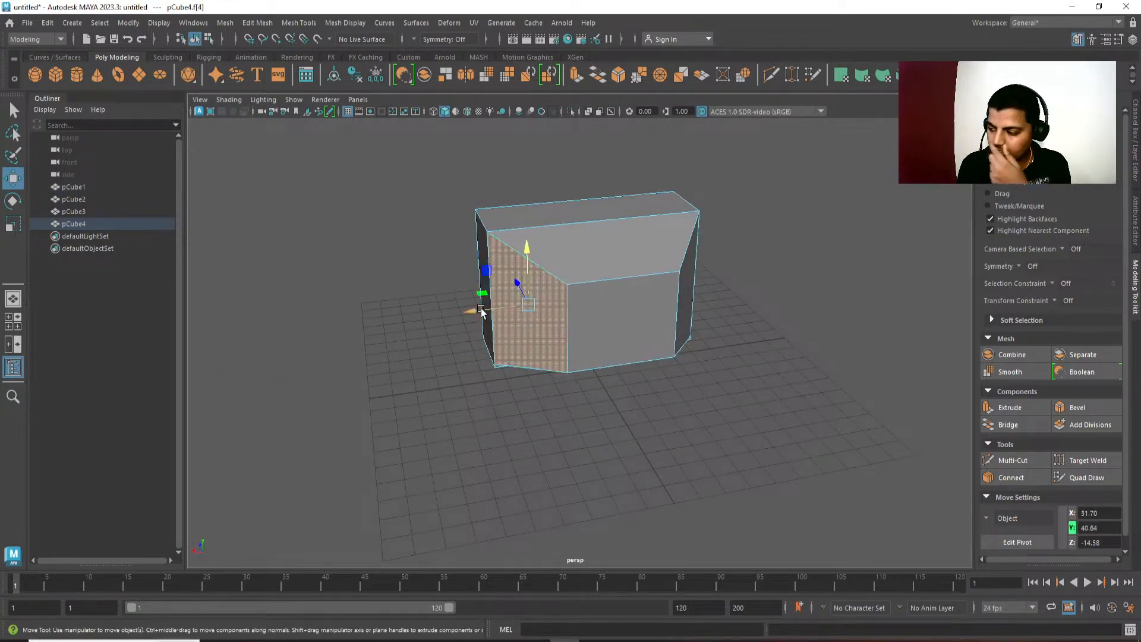
{"action": "left_click_drag", "start_coordinate": [482, 310], "coordinate": [510, 310]}
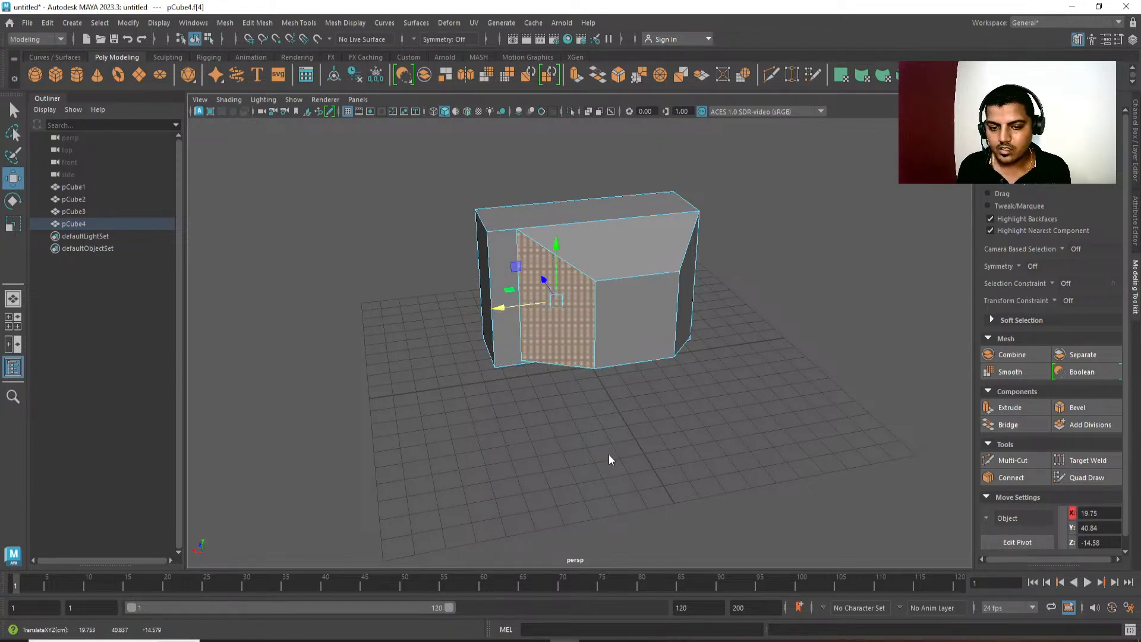
{"action": "right_click_drag", "start_coordinate": [611, 287], "coordinate": [604, 207]}
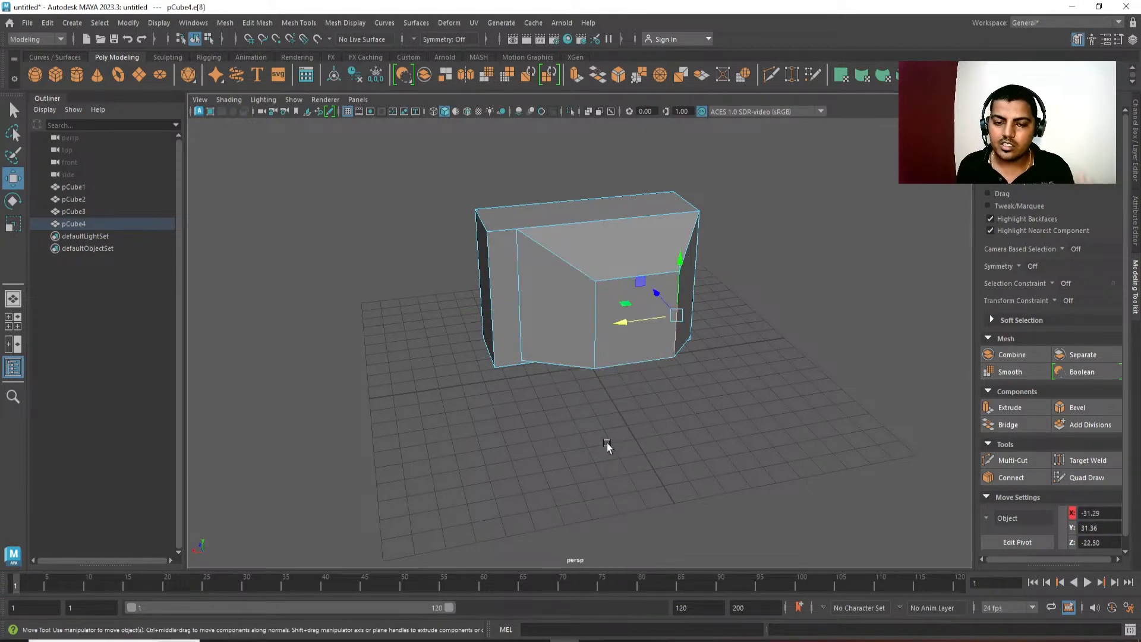
{"action": "right_click_drag", "start_coordinate": [607, 288], "coordinate": [608, 294]}
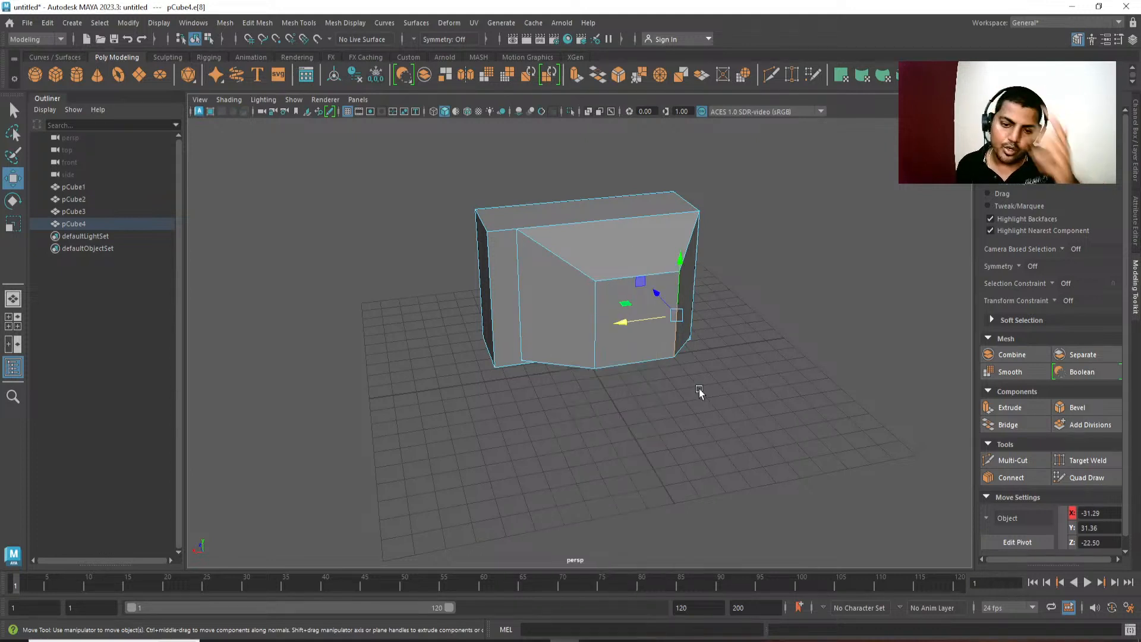
{"action": "right_click_drag", "start_coordinate": [773, 288], "coordinate": [739, 270]}
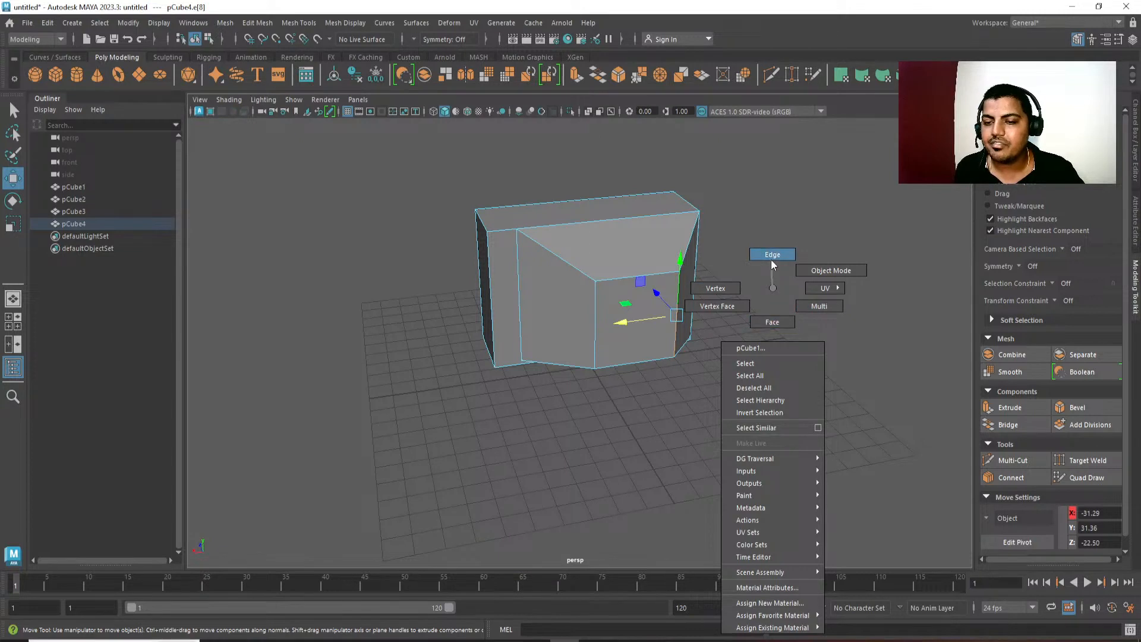
{"action": "right_click_drag", "start_coordinate": [772, 260], "coordinate": [771, 260]}
{"action": "left_click", "coordinate": [595, 306]}
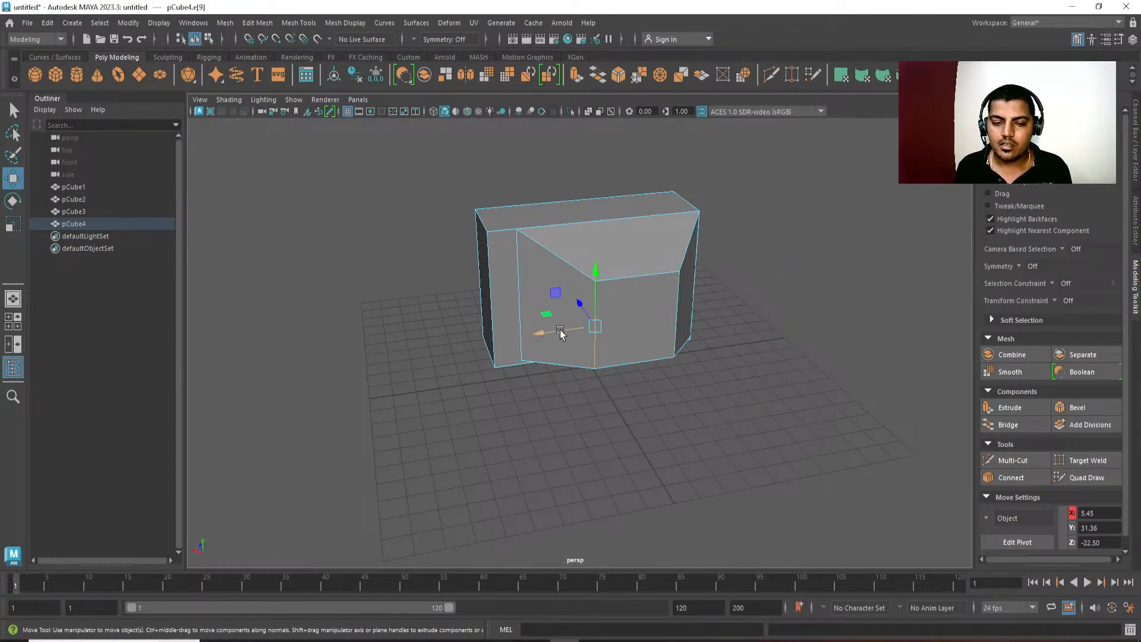
{"action": "left_click_drag", "start_coordinate": [561, 333], "coordinate": [522, 336]}
{"action": "middle_click_drag", "start_coordinate": [657, 384], "coordinate": [623, 402], "text": "alt"}
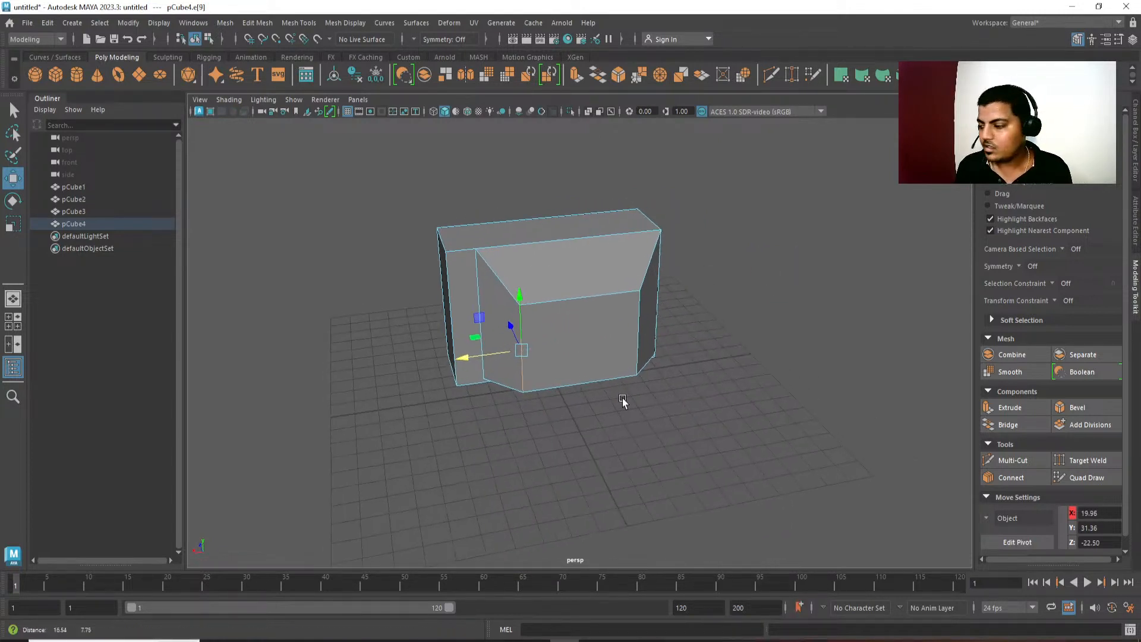
Move the -X rear vertical edge of the rear section outward to about X -35.8 and that side's face inward to about X -34.6.
{"action": "left_click_drag", "start_coordinate": [623, 402], "coordinate": [619, 413], "text": "alt"}
{"action": "left_click", "coordinate": [623, 352]}
{"action": "left_click_drag", "start_coordinate": [593, 346], "coordinate": [604, 342]}
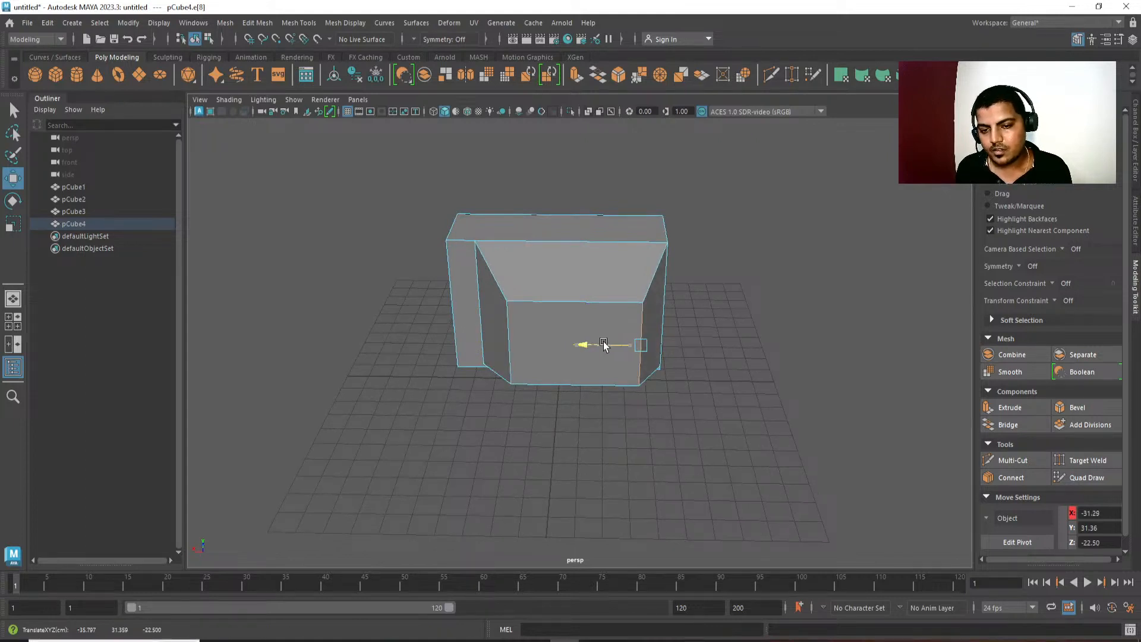
{"action": "middle_click_drag", "start_coordinate": [572, 408], "coordinate": [569, 414], "text": "alt"}
{"action": "right_click_drag", "start_coordinate": [643, 397], "coordinate": [648, 455]}
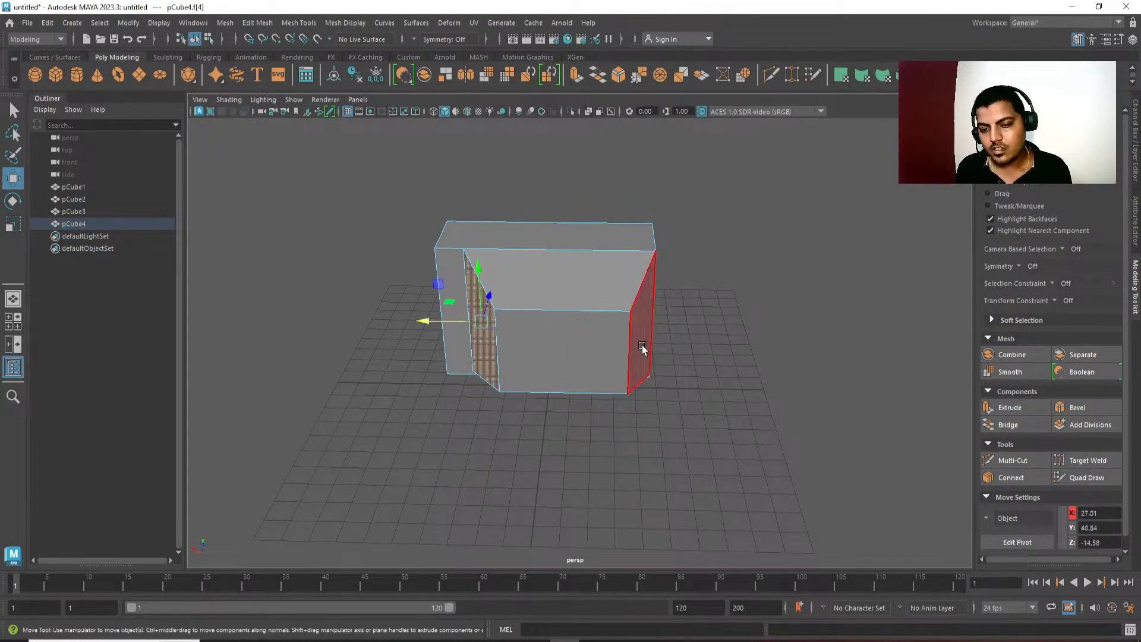
{"action": "left_click", "coordinate": [641, 345]}
{"action": "left_click_drag", "start_coordinate": [592, 324], "coordinate": [577, 322]}
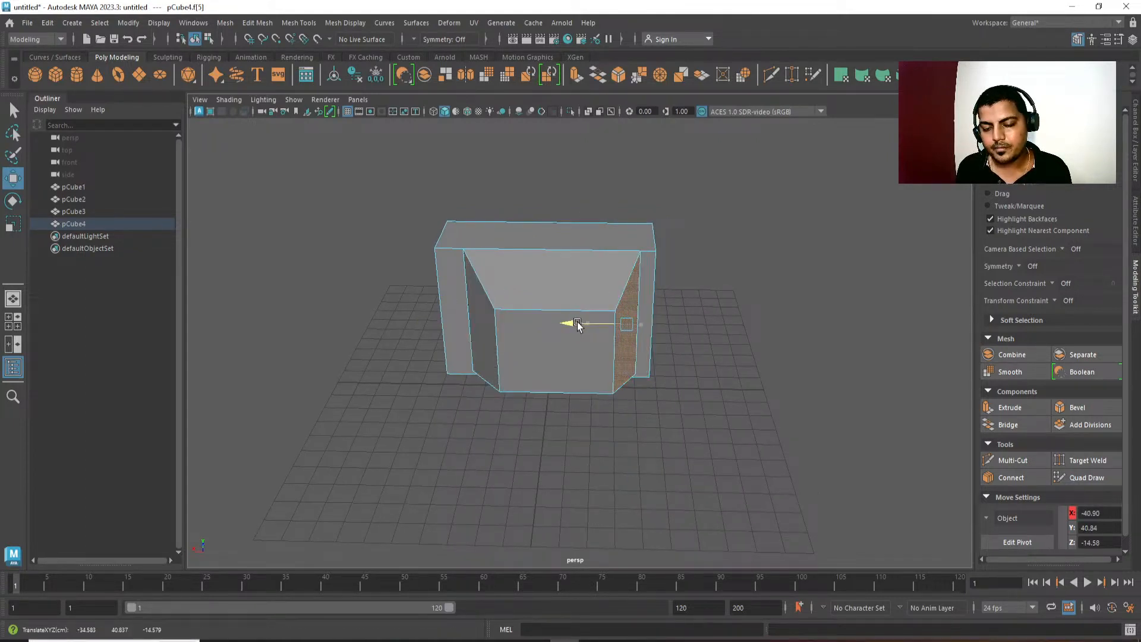
Lower the sloped top face of the TV's rear section to about Y 57.5.
{"action": "left_click_drag", "start_coordinate": [591, 384], "coordinate": [645, 387], "text": "alt"}
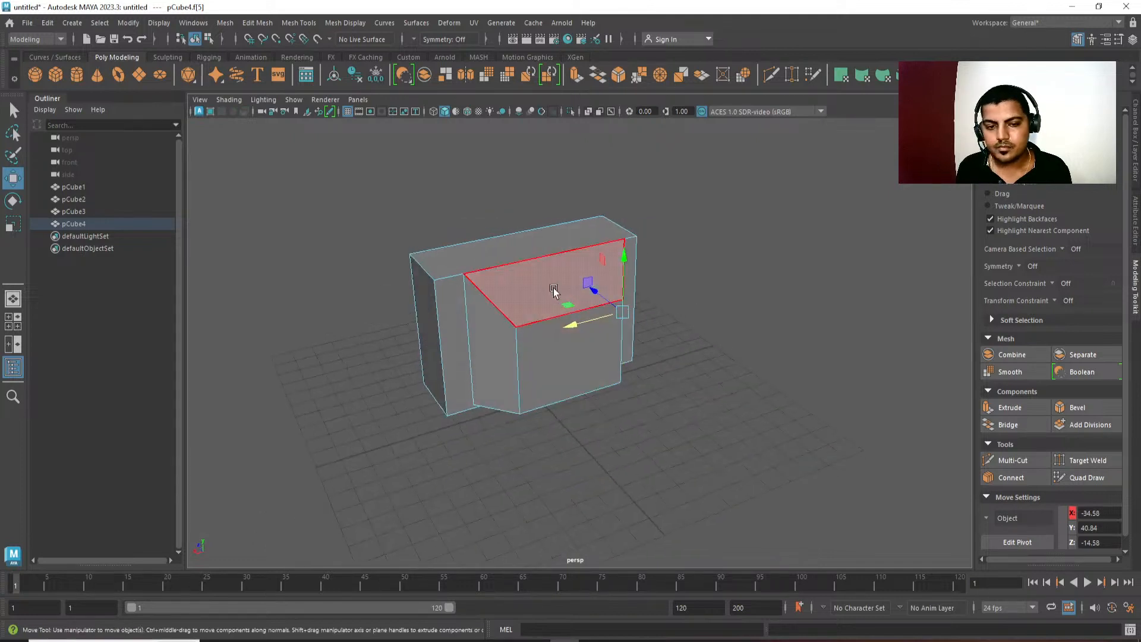
{"action": "left_click", "coordinate": [554, 289]}
{"action": "left_click_drag", "start_coordinate": [559, 228], "coordinate": [560, 249]}
{"action": "key", "text": "r"}
{"action": "key", "text": "w"}
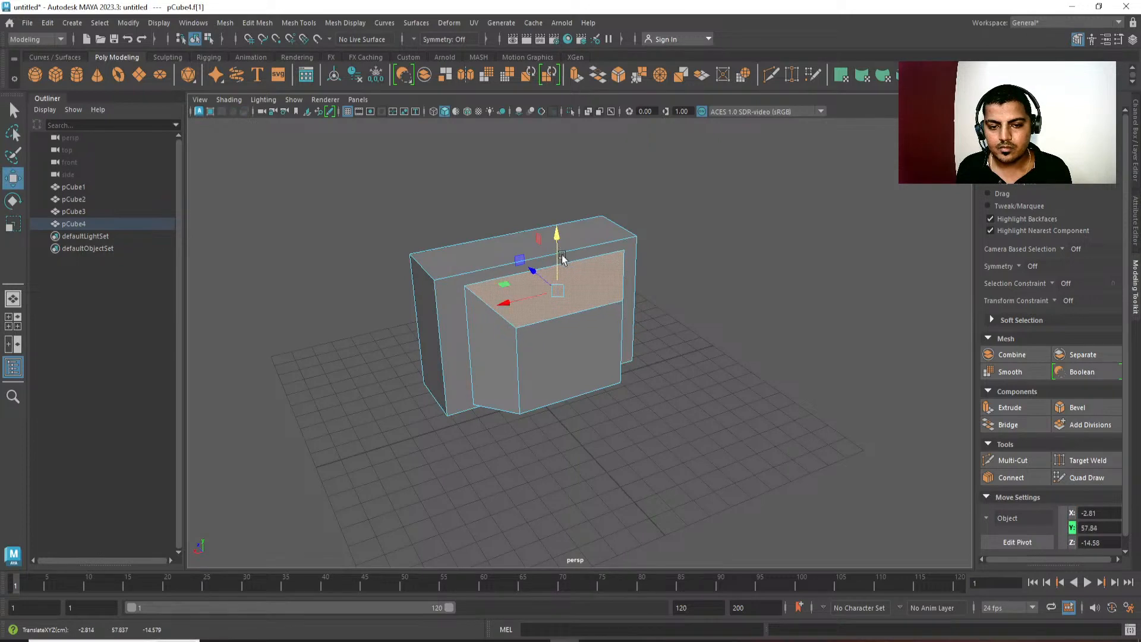
{"action": "right_click_drag", "start_coordinate": [565, 353], "coordinate": [563, 324]}
{"action": "left_click", "coordinate": [566, 316]}
{"action": "left_click_drag", "start_coordinate": [572, 258], "coordinate": [571, 263]}
{"action": "left_click_drag", "start_coordinate": [649, 382], "coordinate": [598, 382], "text": "alt"}
{"action": "right_click_drag", "start_coordinate": [601, 393], "coordinate": [609, 480]}
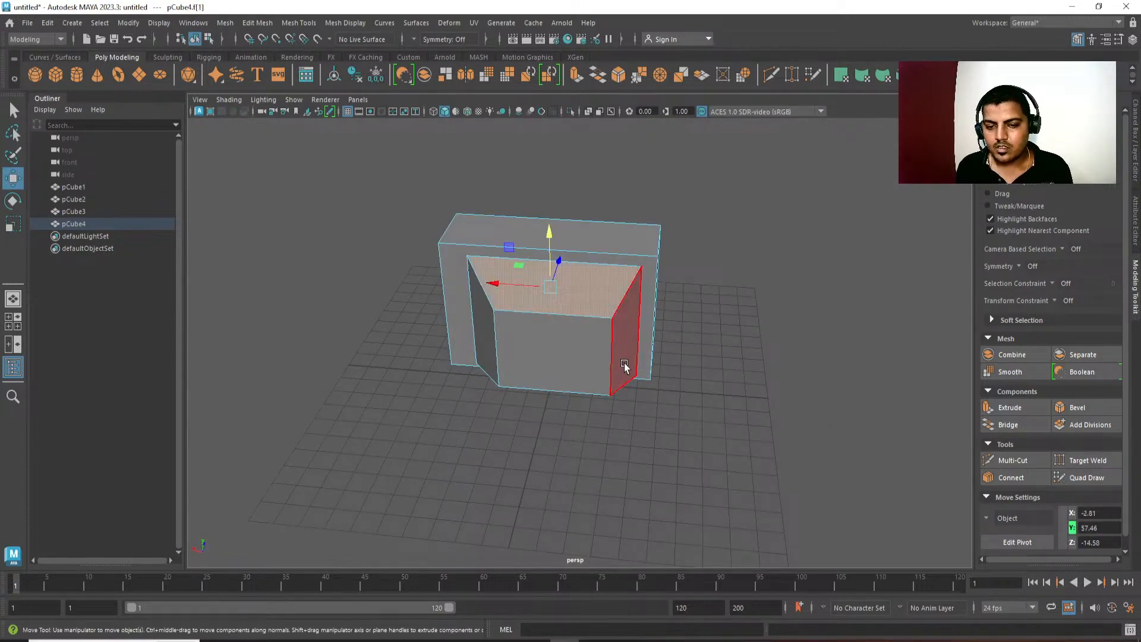
Try to move the -X side face of the rear section slightly outward, and undo the move.
{"action": "left_click", "coordinate": [625, 361]}
{"action": "left_click_drag", "start_coordinate": [582, 331], "coordinate": [587, 331]}
{"action": "left_click_drag", "start_coordinate": [595, 413], "coordinate": [579, 384], "text": "alt"}
{"action": "key", "text": "ctrl+z"}
{"action": "key", "text": "ctrl+z"}
Move the +X rear vertical edge of the rear section outward and shift the adjoining side face to about X 32.
{"action": "left_click", "coordinate": [523, 357]}
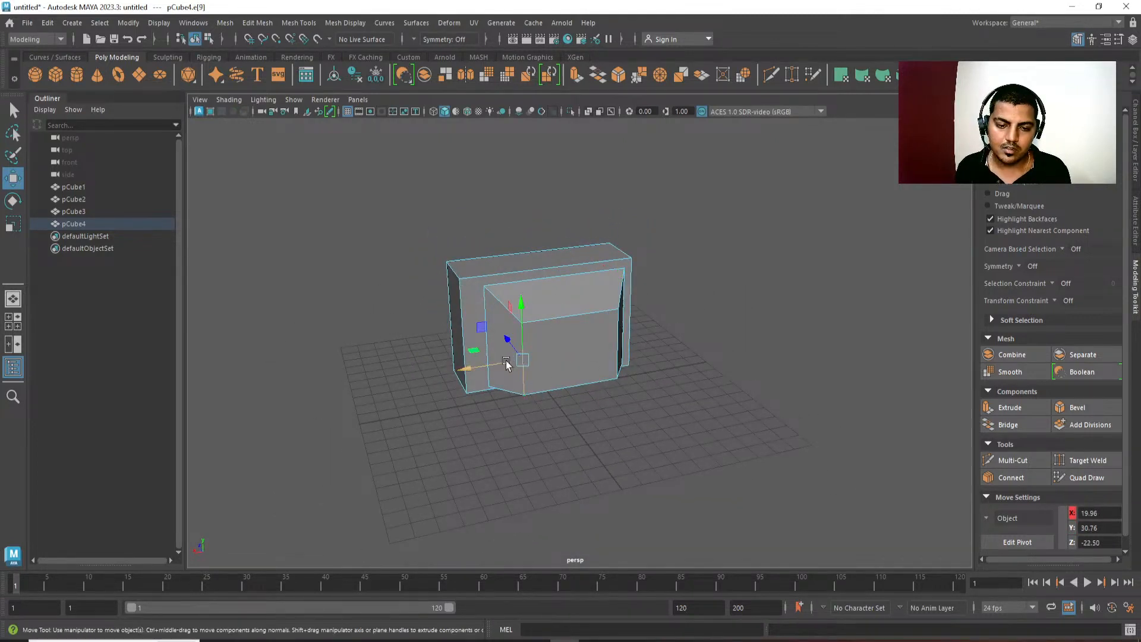
{"action": "left_click_drag", "start_coordinate": [504, 363], "coordinate": [461, 348]}
{"action": "key", "text": "F11"}
{"action": "left_click", "coordinate": [502, 353]}
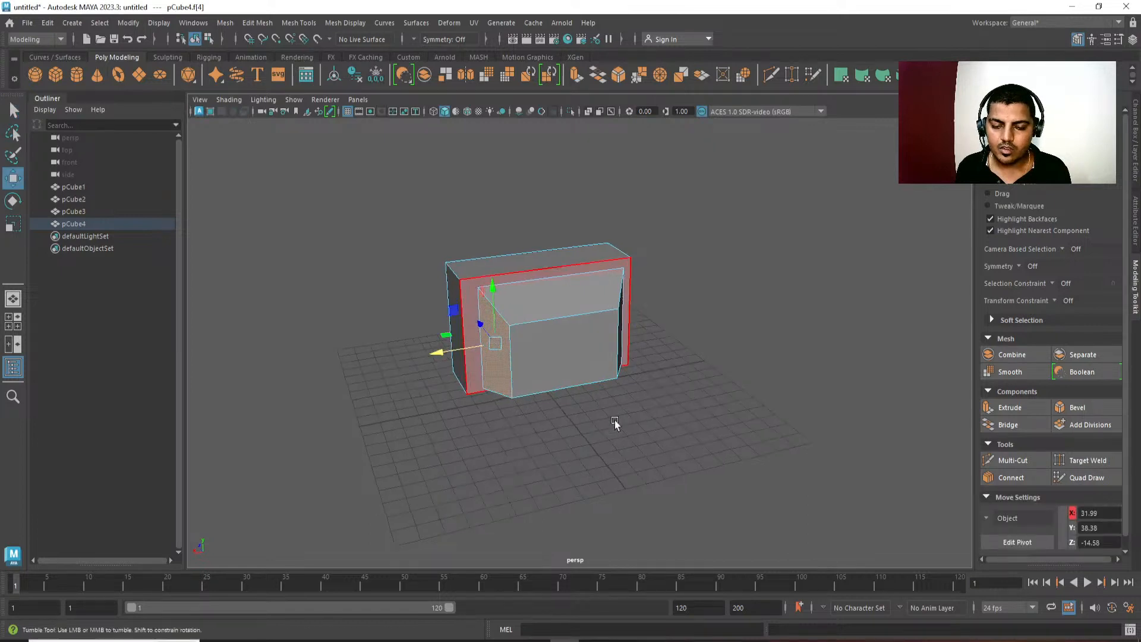
Examine the reshaped TV together with the console and controller blocks from the front.
{"action": "left_click_drag", "start_coordinate": [615, 420], "coordinate": [622, 415], "text": "alt"}
{"action": "key", "text": "q"}
{"action": "right_click_drag", "start_coordinate": [622, 415], "coordinate": [659, 355]}
{"action": "left_click_drag", "start_coordinate": [659, 356], "coordinate": [573, 367], "text": "alt"}
{"action": "left_click", "coordinate": [635, 294]}
{"action": "mouse_move", "coordinate": [635, 294]}
{"action": "left_mouse_down", "text": "alt"}
{"action": "mouse_move", "coordinate": [650, 372]}
{"action": "mouse_move", "coordinate": [675, 385]}
{"action": "mouse_move", "coordinate": [492, 250]}
{"action": "mouse_move", "coordinate": [614, 252]}
{"action": "mouse_move", "coordinate": [675, 344]}
{"action": "mouse_move", "coordinate": [589, 372]}
{"action": "mouse_move", "coordinate": [647, 308]}
{"action": "left_mouse_up", "text": "alt"}
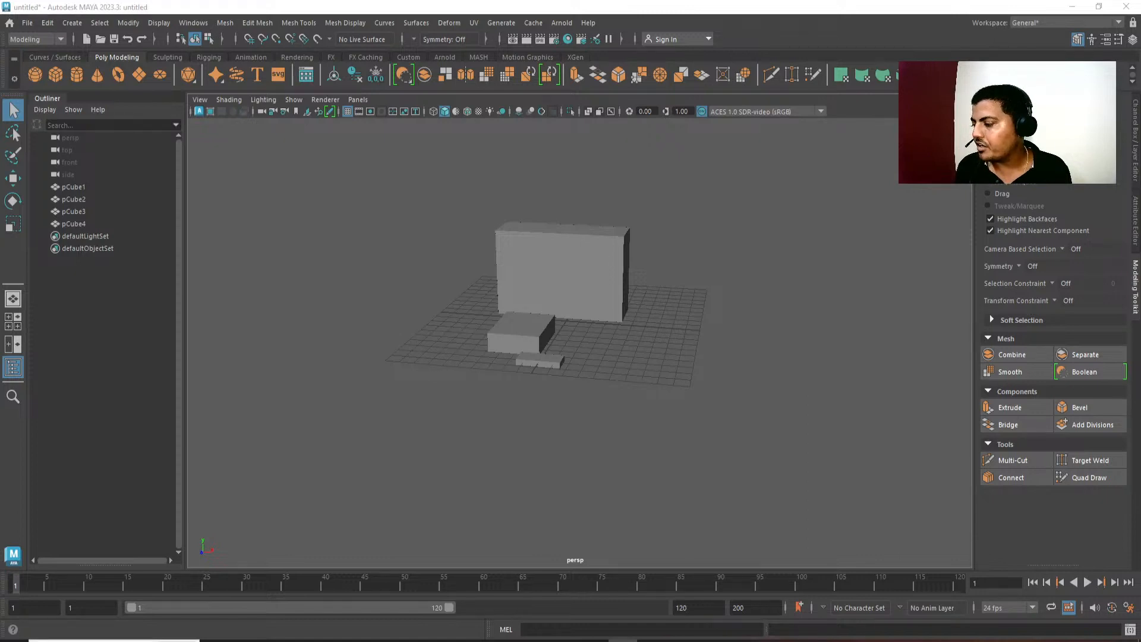
{"action": "middle_click_drag", "start_coordinate": [769, 408], "coordinate": [746, 437], "text": "alt"}
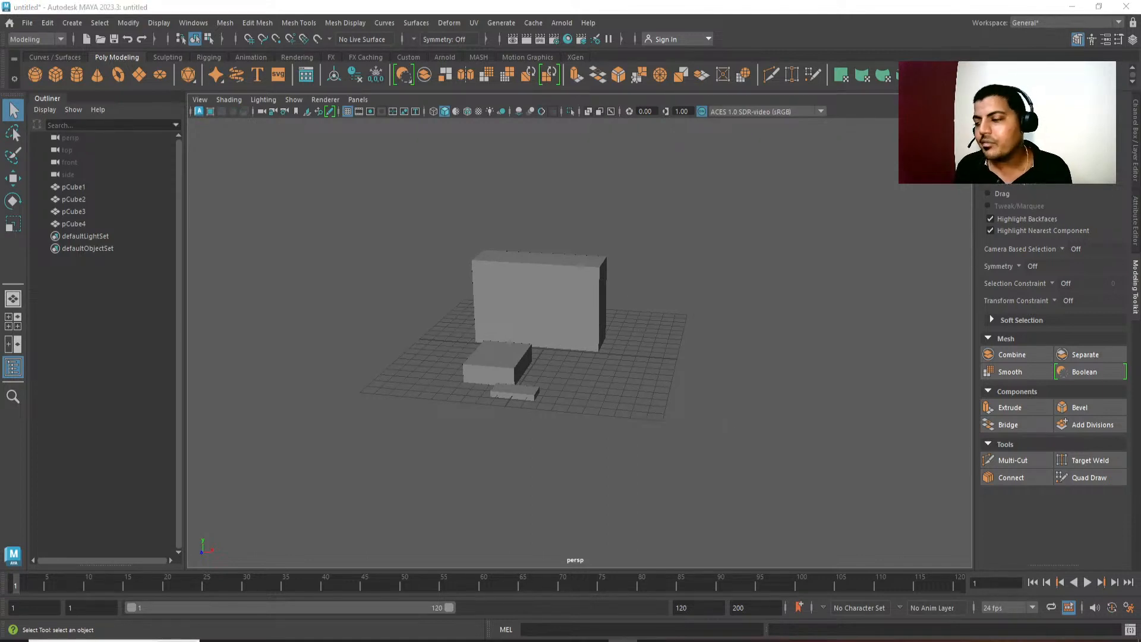
Lower the rear top edge of the TV's rear section to about Y 48.3 and nudge its +X rear vertical edge slightly inward.
{"action": "left_click_drag", "start_coordinate": [610, 537], "coordinate": [386, 334], "text": "alt"}
{"action": "scroll", "coordinate": [649, 312], "scroll_direction": "up", "scroll_amount": 3}
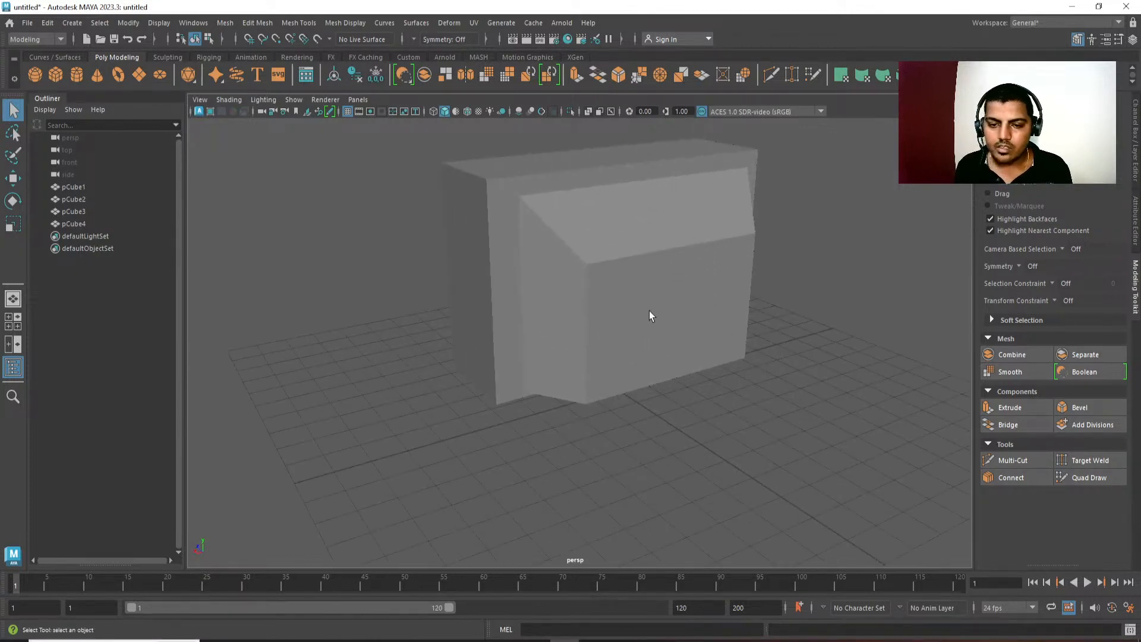
{"action": "right_click_drag", "start_coordinate": [649, 311], "coordinate": [638, 250]}
{"action": "left_click", "coordinate": [634, 244]}
{"action": "key", "text": "w"}
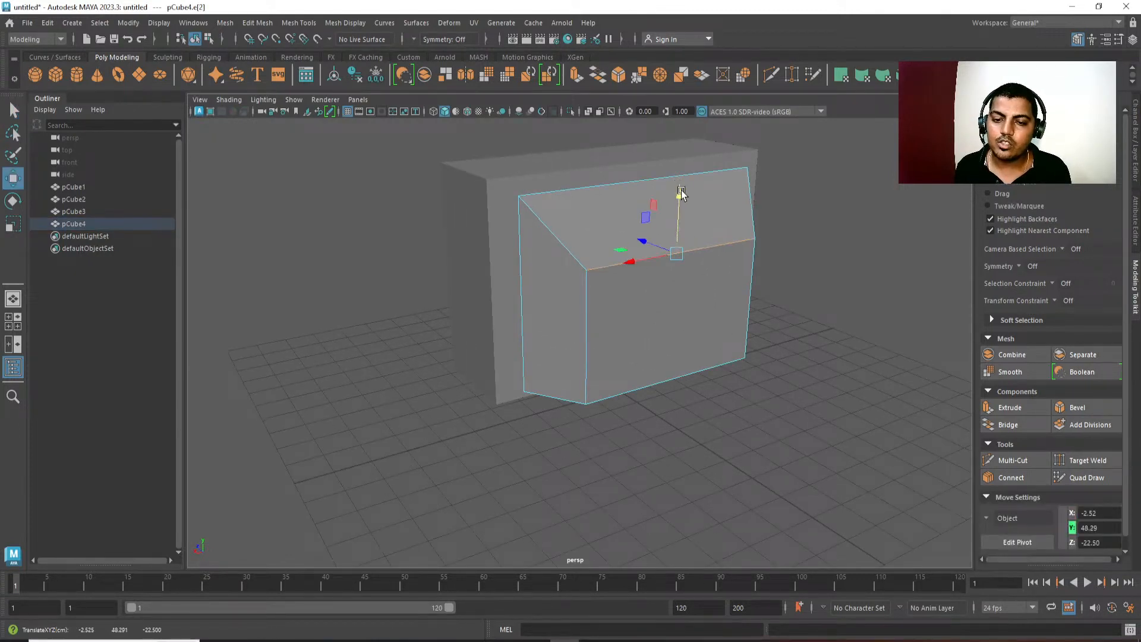
{"action": "left_click", "coordinate": [586, 297]}
{"action": "left_click_drag", "start_coordinate": [546, 351], "coordinate": [550, 353]}
{"action": "key", "text": "q"}
{"action": "right_click_drag", "start_coordinate": [636, 260], "coordinate": [678, 231]}
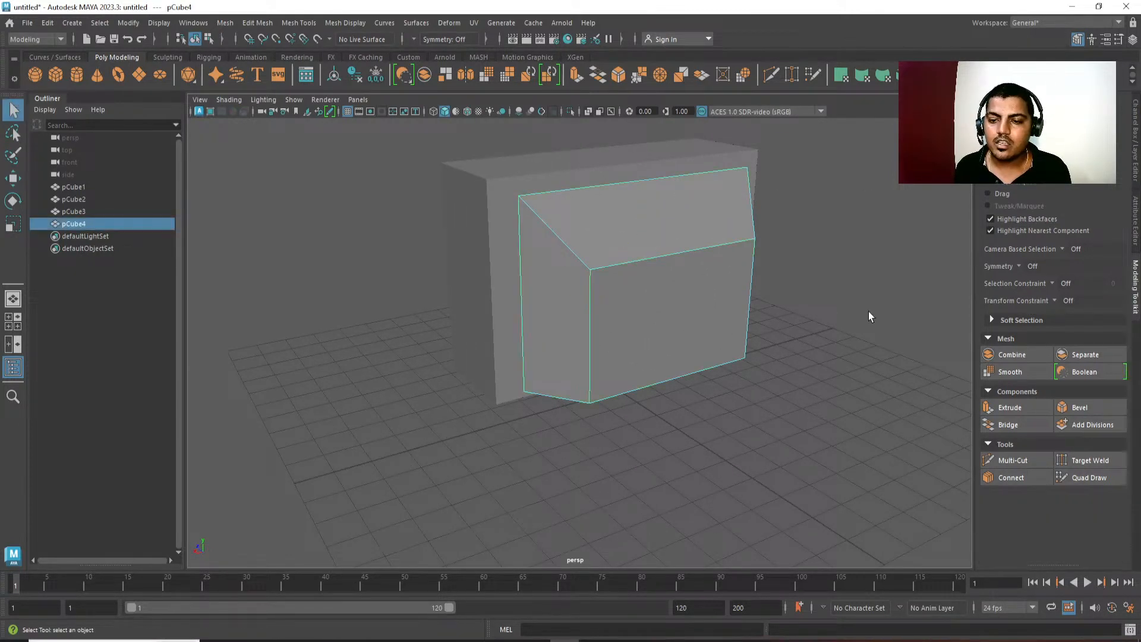
{"action": "left_click", "coordinate": [868, 315]}
Select the console block and examine its proportions in the perspective and side views.
{"action": "scroll", "coordinate": [832, 309], "scroll_direction": "down", "scroll_amount": 3}
{"action": "left_click_drag", "start_coordinate": [761, 298], "coordinate": [633, 429], "text": "alt"}
{"action": "middle_click_drag", "start_coordinate": [520, 423], "coordinate": [529, 374], "text": "alt"}
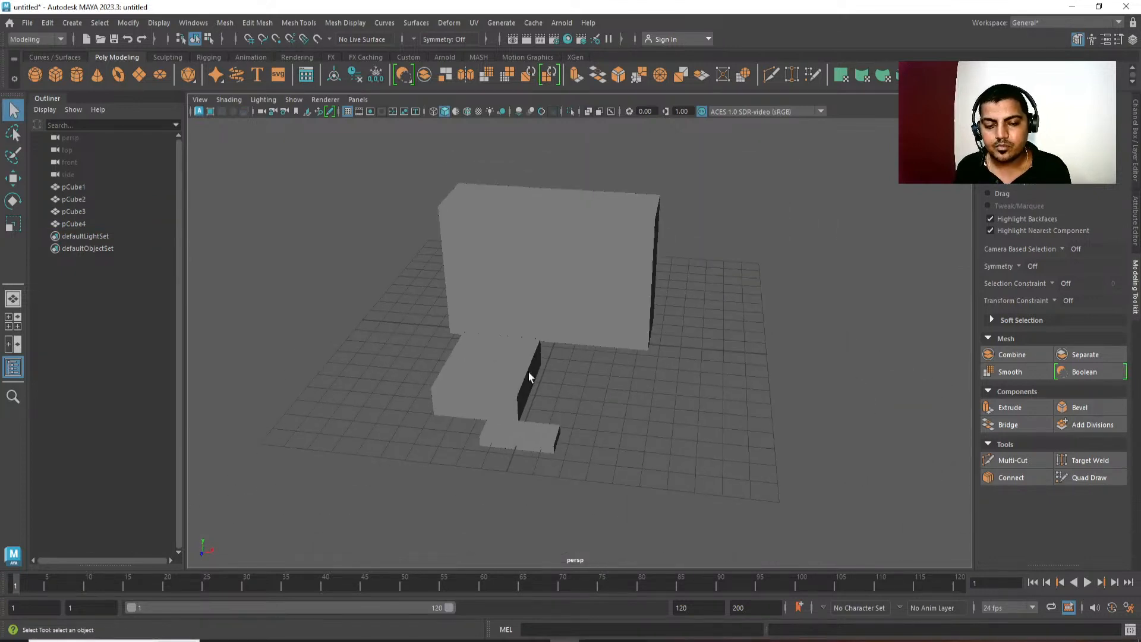
{"action": "left_click", "coordinate": [529, 374]}
{"action": "middle_click_drag", "start_coordinate": [530, 453], "coordinate": [589, 394], "text": "alt"}
{"action": "left_click_drag", "start_coordinate": [588, 395], "coordinate": [555, 387], "text": "alt"}
{"action": "middle_click_drag", "start_coordinate": [560, 414], "coordinate": [561, 395], "text": "alt"}
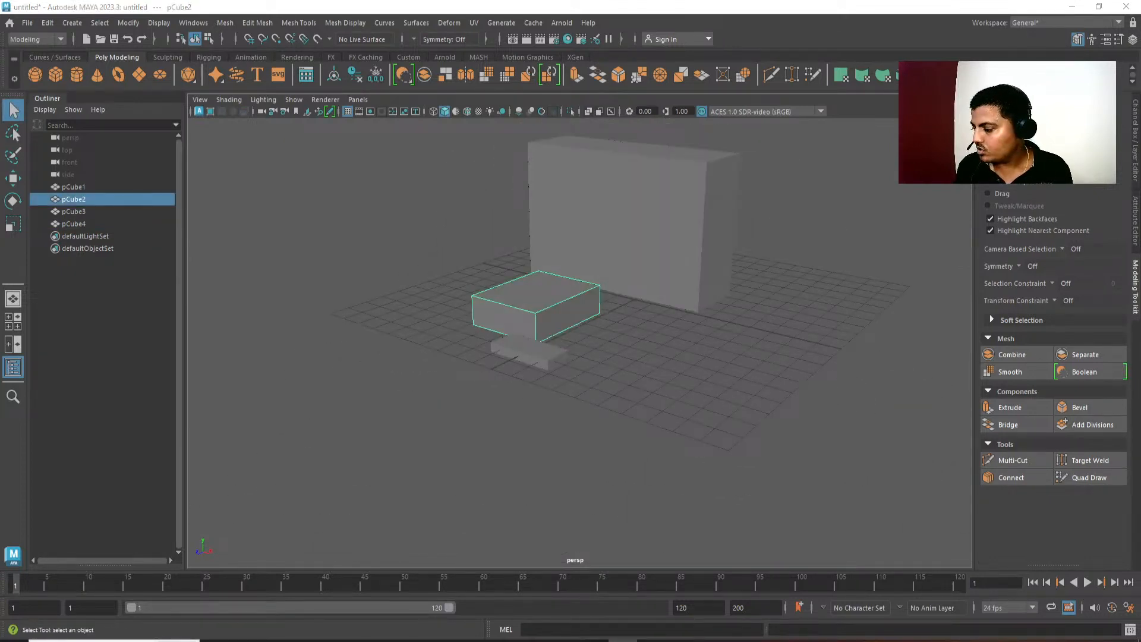
{"action": "left_click_drag", "start_coordinate": [685, 346], "coordinate": [591, 295], "text": "alt"}
{"action": "key", "text": "space"}
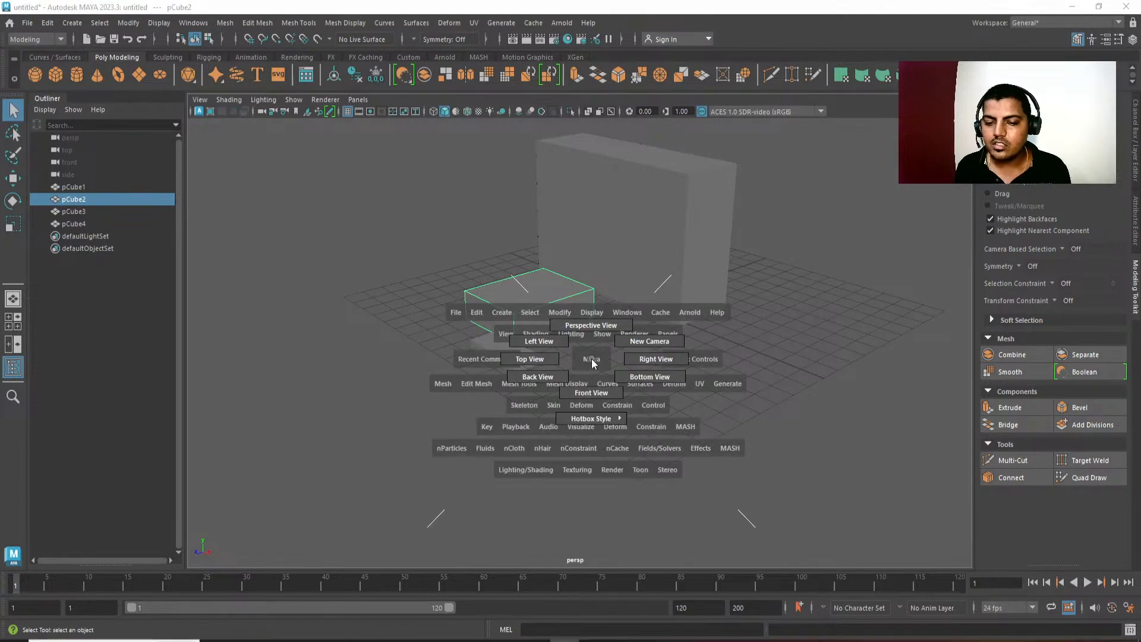
{"action": "left_click_drag", "start_coordinate": [607, 381], "coordinate": [645, 358]}
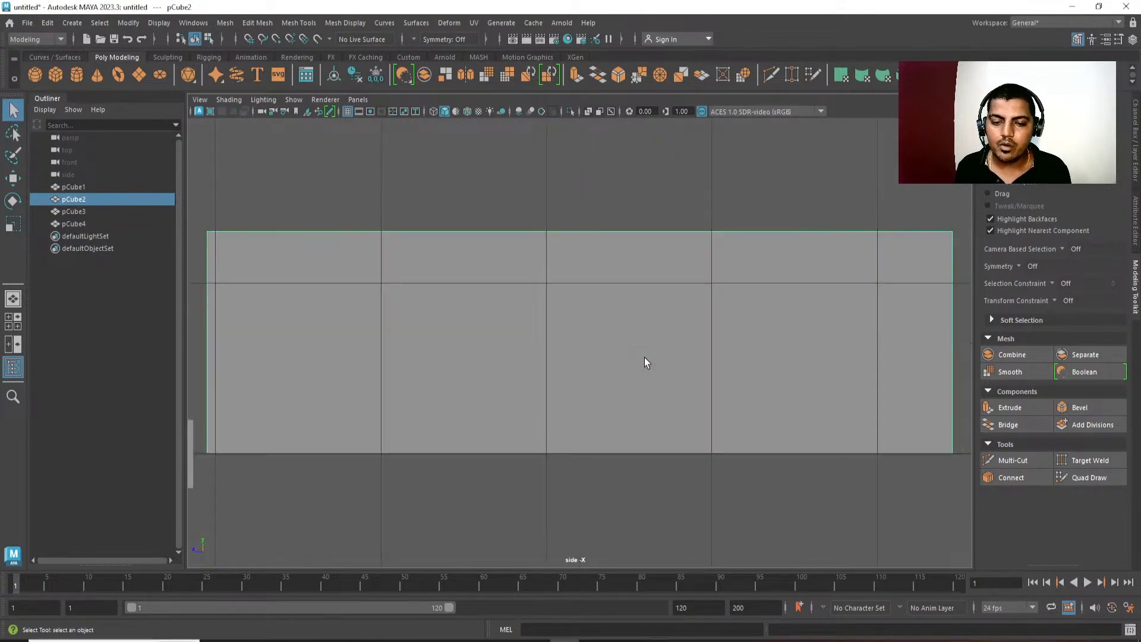
{"action": "right_click_drag", "start_coordinate": [521, 303], "coordinate": [480, 257], "text": "alt"}
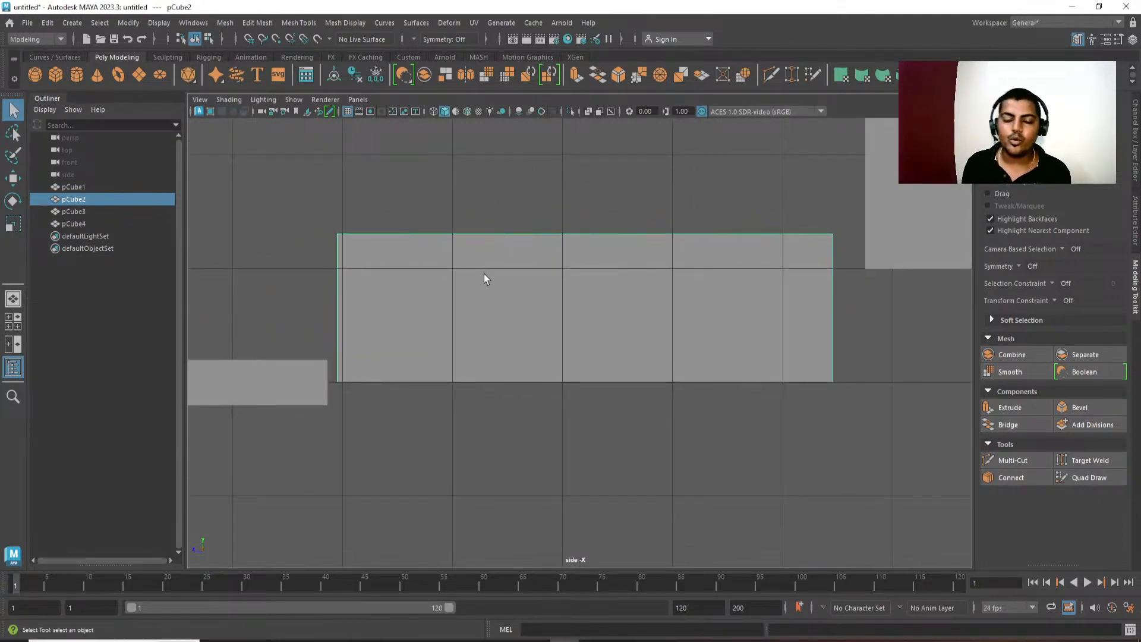
Compare the base heights of the TV, console and controller blocks in the front and side views.
{"action": "key", "text": "space"}
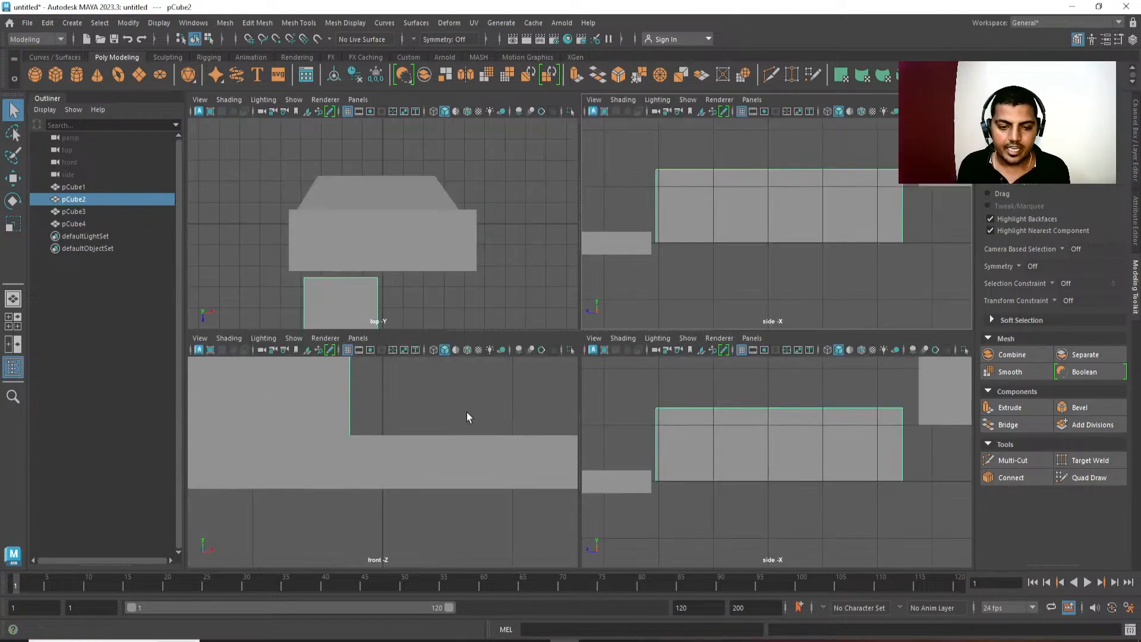
{"action": "key", "text": "space"}
{"action": "right_click_drag", "start_coordinate": [463, 397], "coordinate": [767, 172], "text": "alt"}
{"action": "middle_click_drag", "start_coordinate": [776, 167], "coordinate": [698, 512], "text": "alt"}
{"action": "right_click_drag", "start_coordinate": [699, 511], "coordinate": [571, 250], "text": "alt"}
{"action": "key", "text": "space"}
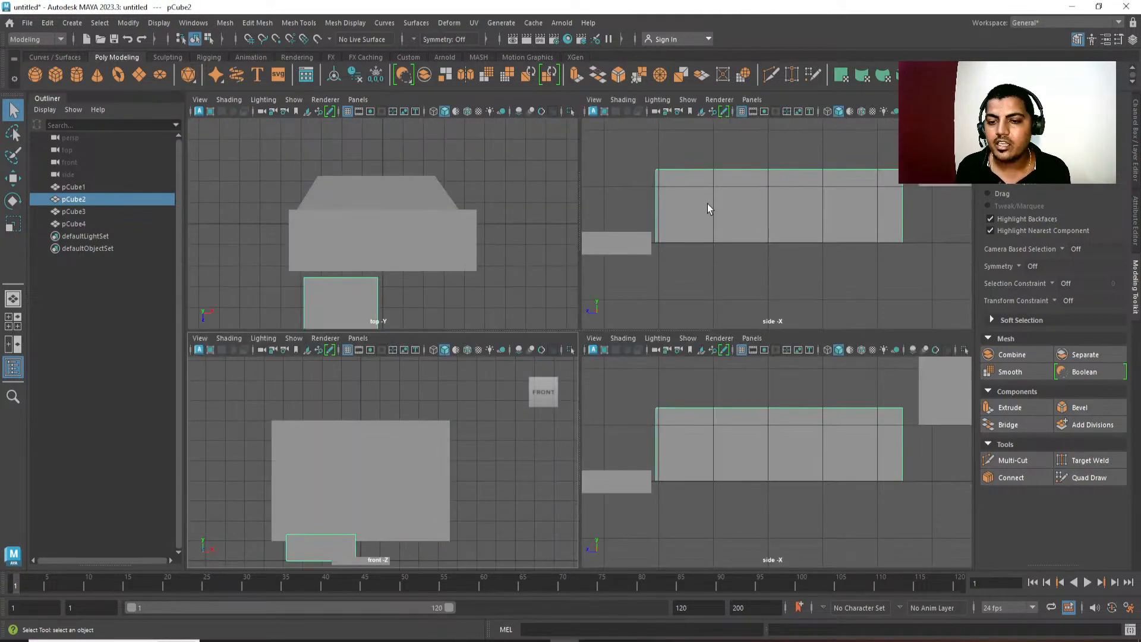
{"action": "key", "text": "space"}
{"action": "middle_click_drag", "start_coordinate": [712, 272], "coordinate": [713, 235], "text": "alt"}
{"action": "scroll", "coordinate": [714, 284], "scroll_direction": "down", "scroll_amount": 2}
{"action": "middle_click_drag", "start_coordinate": [622, 299], "coordinate": [572, 384], "text": "alt"}
{"action": "scroll", "coordinate": [516, 215], "scroll_direction": "down", "scroll_amount": 2}
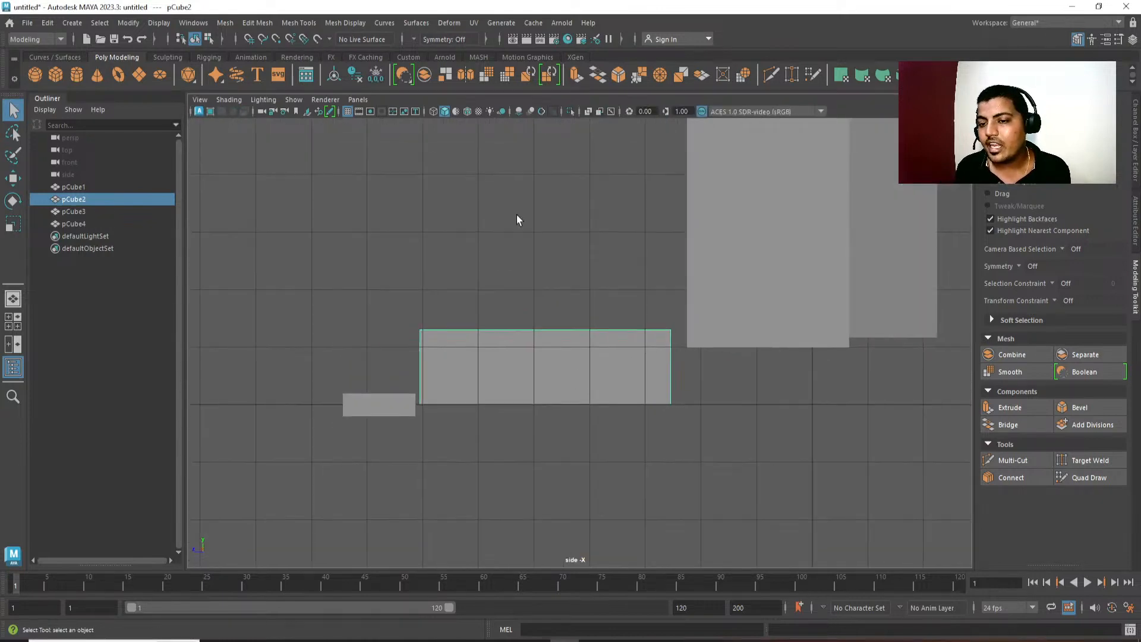
Select both TV sections, lower them to about Y 30.3 to align the cabinet's base with the console's, and return to the perspective view.
{"action": "middle_click_drag", "start_coordinate": [824, 260], "coordinate": [675, 352], "text": "alt"}
{"action": "scroll", "coordinate": [686, 356], "scroll_direction": "down", "scroll_amount": 2}
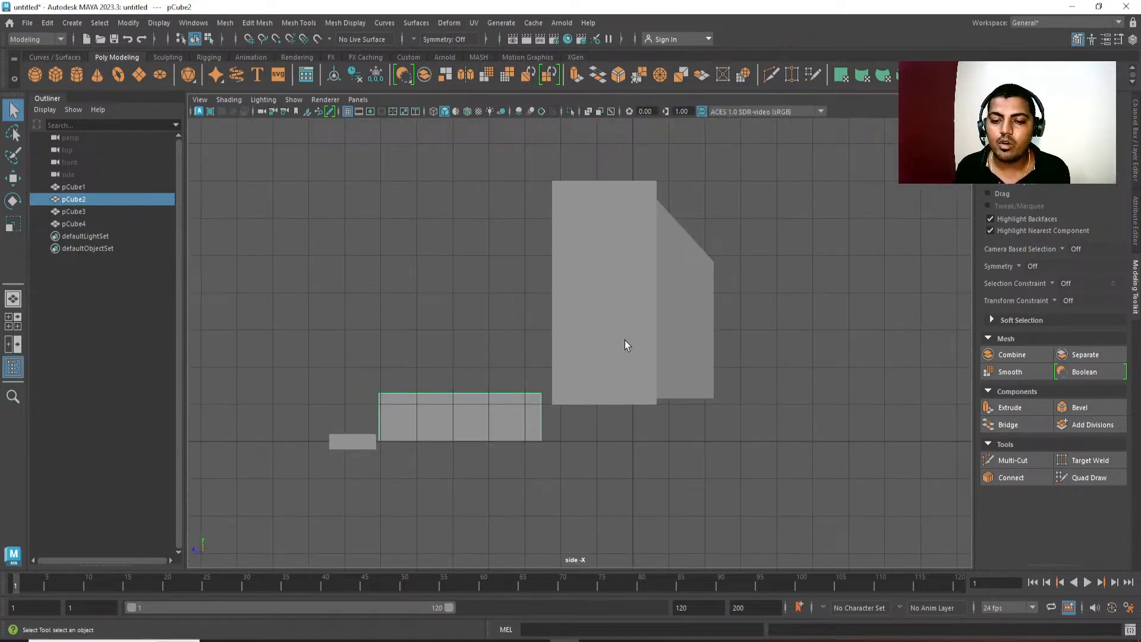
{"action": "left_click_drag", "start_coordinate": [625, 341], "coordinate": [668, 404]}
{"action": "key", "text": "w"}
{"action": "middle_click_drag", "start_coordinate": [668, 405], "coordinate": [661, 359], "text": "alt"}
{"action": "left_click_drag", "start_coordinate": [629, 193], "coordinate": [631, 234]}
{"action": "middle_click_drag", "start_coordinate": [838, 316], "coordinate": [818, 321], "text": "alt"}
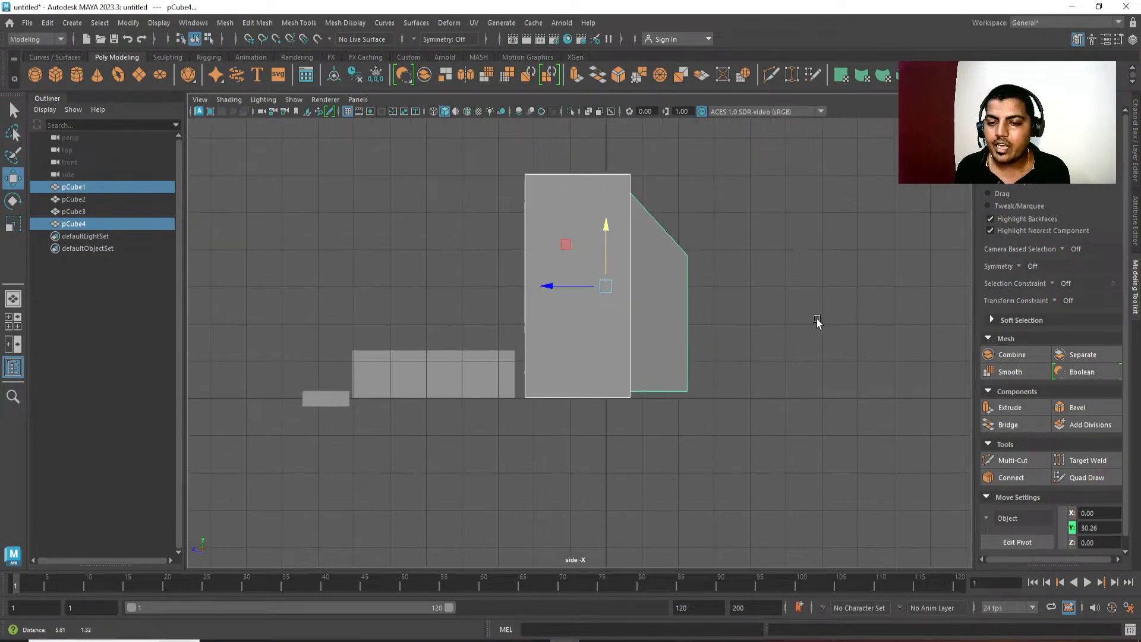
{"action": "key", "text": "space"}
{"action": "left_click_drag", "start_coordinate": [820, 316], "coordinate": [816, 251]}
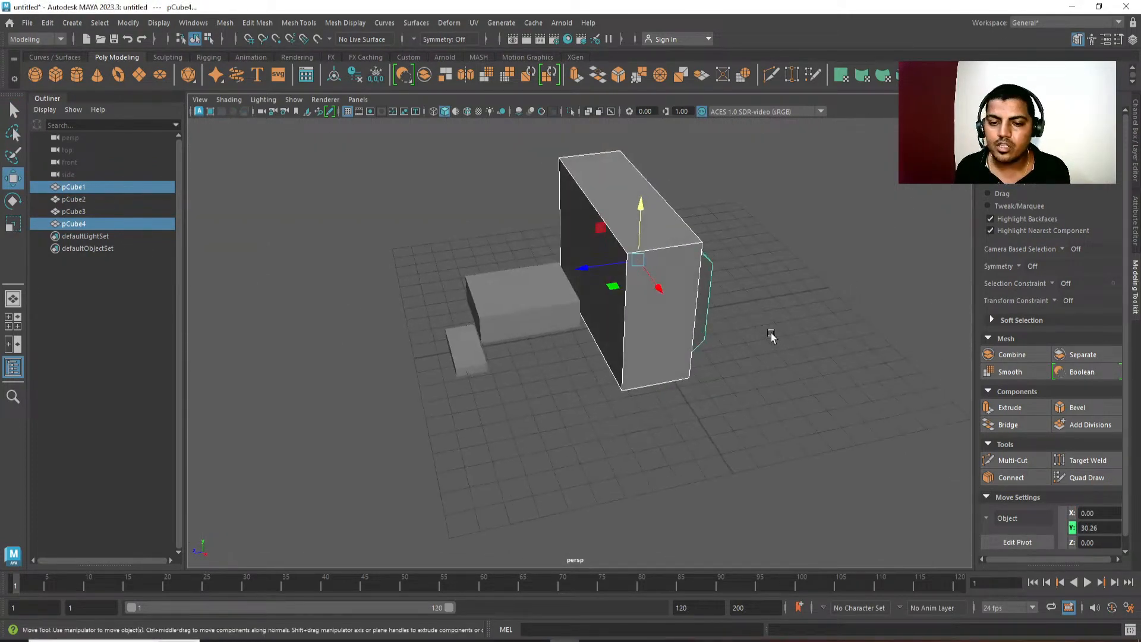
Try to shift the rear top corner vertex on the +X side of the TV's rear section outward along X, and undo it.
{"action": "left_click_drag", "start_coordinate": [771, 336], "coordinate": [694, 315], "text": "alt"}
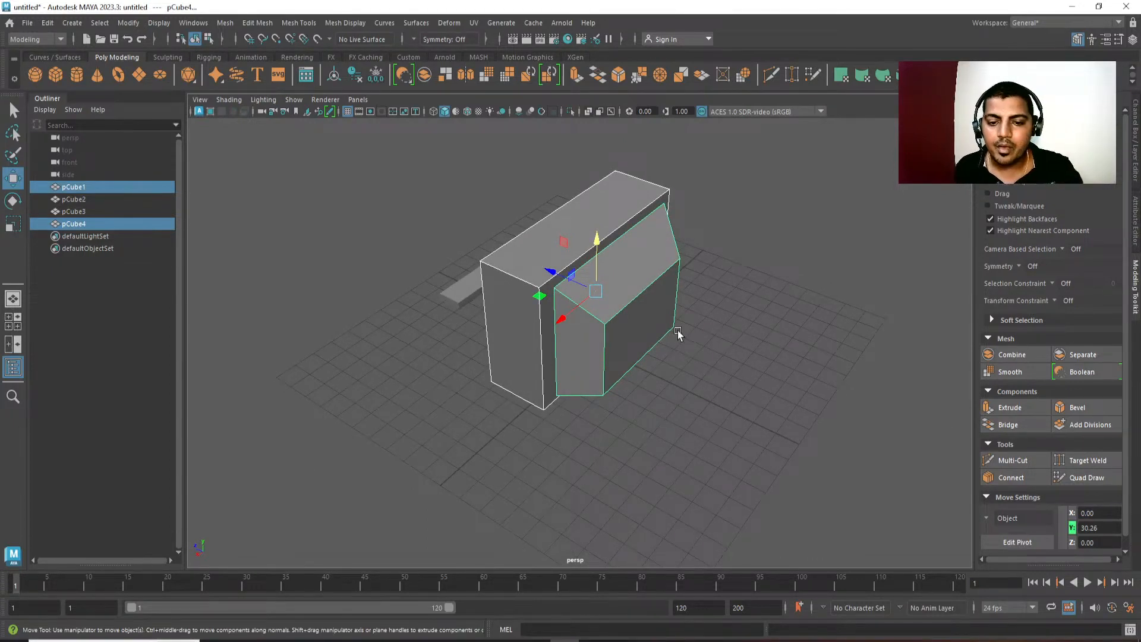
{"action": "left_click_drag", "start_coordinate": [677, 387], "coordinate": [615, 364], "text": "alt"}
{"action": "right_click_drag", "start_coordinate": [615, 364], "coordinate": [671, 469], "text": "alt"}
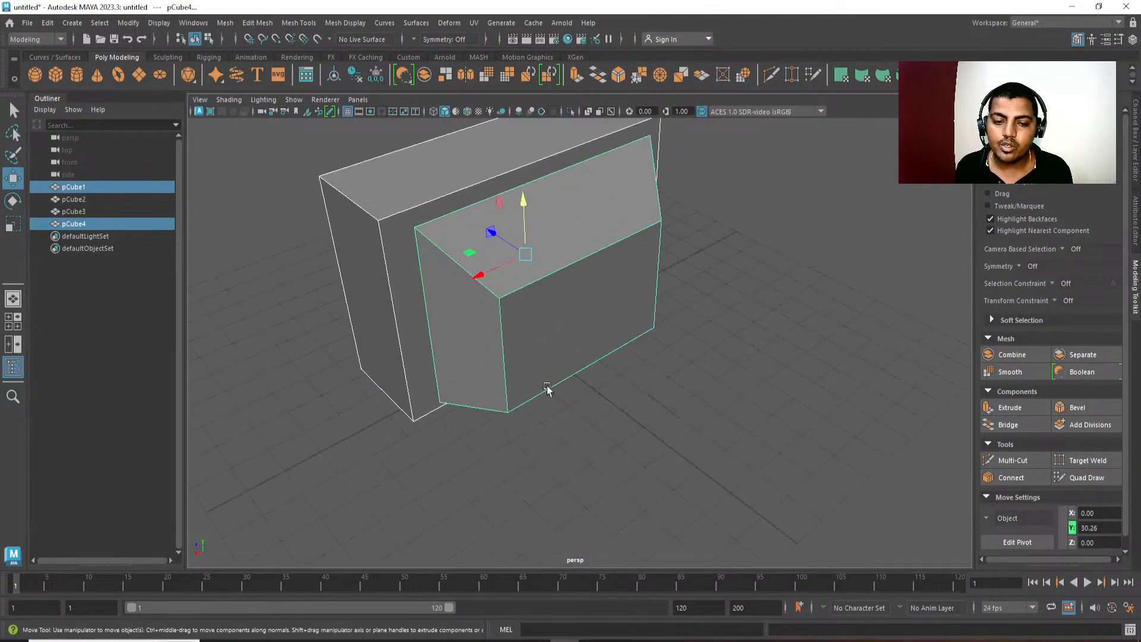
{"action": "right_click_drag", "start_coordinate": [543, 384], "coordinate": [509, 381]}
{"action": "left_click_drag", "start_coordinate": [518, 274], "coordinate": [479, 364]}
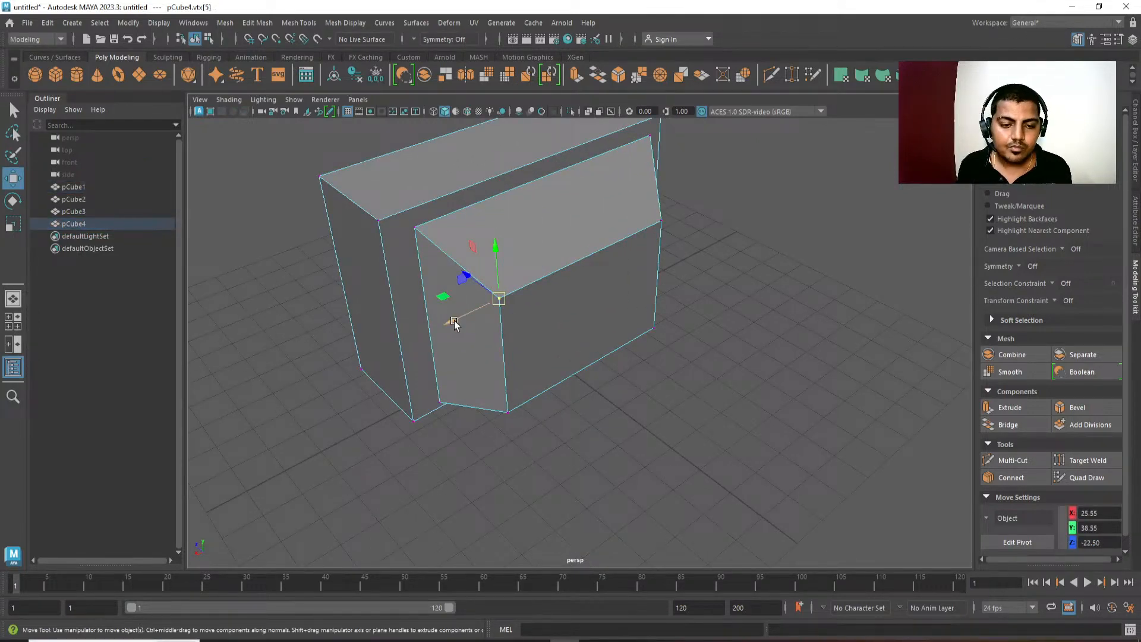
{"action": "mouse_move", "coordinate": [455, 324]}
{"action": "left_mouse_down"}
{"action": "mouse_move", "coordinate": [472, 311]}
{"action": "mouse_move", "coordinate": [448, 326]}
{"action": "left_mouse_up"}
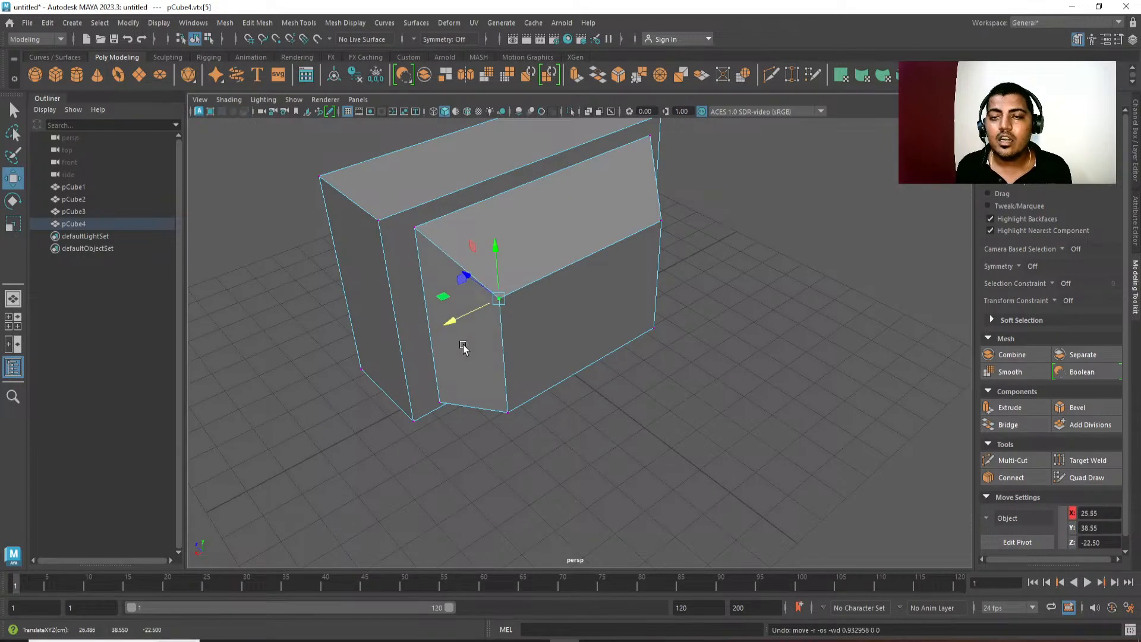
{"action": "middle_click_drag", "start_coordinate": [620, 283], "coordinate": [626, 311], "text": "alt"}
Examine the symmetry of the TV's rear taper in the top view and return to the perspective view.
{"action": "key", "text": "space"}
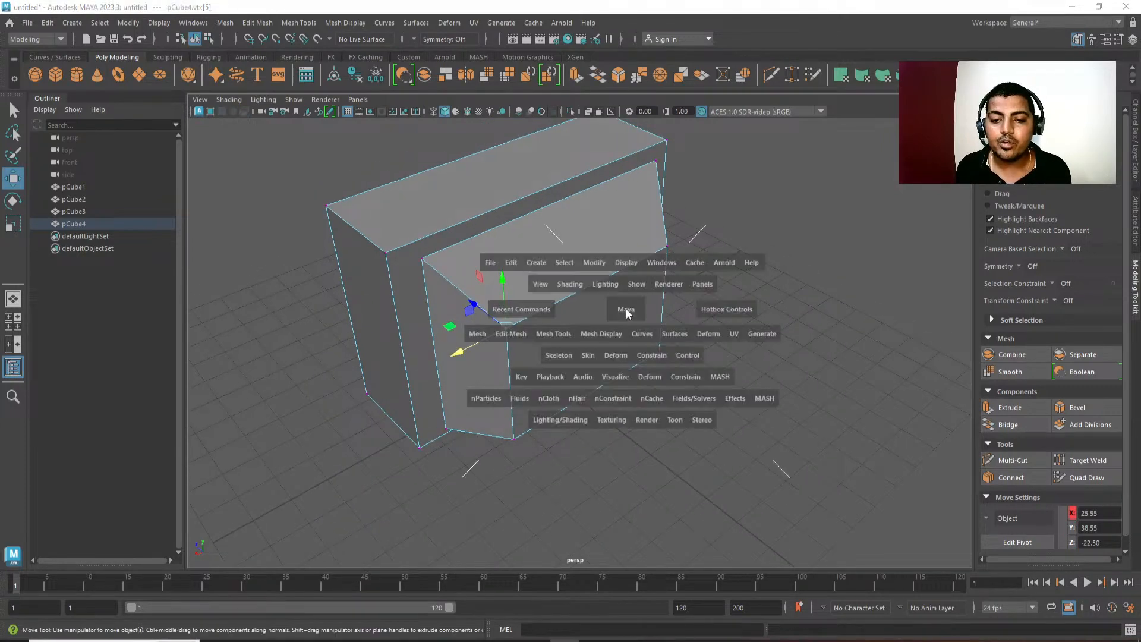
{"action": "key", "text": "space"}
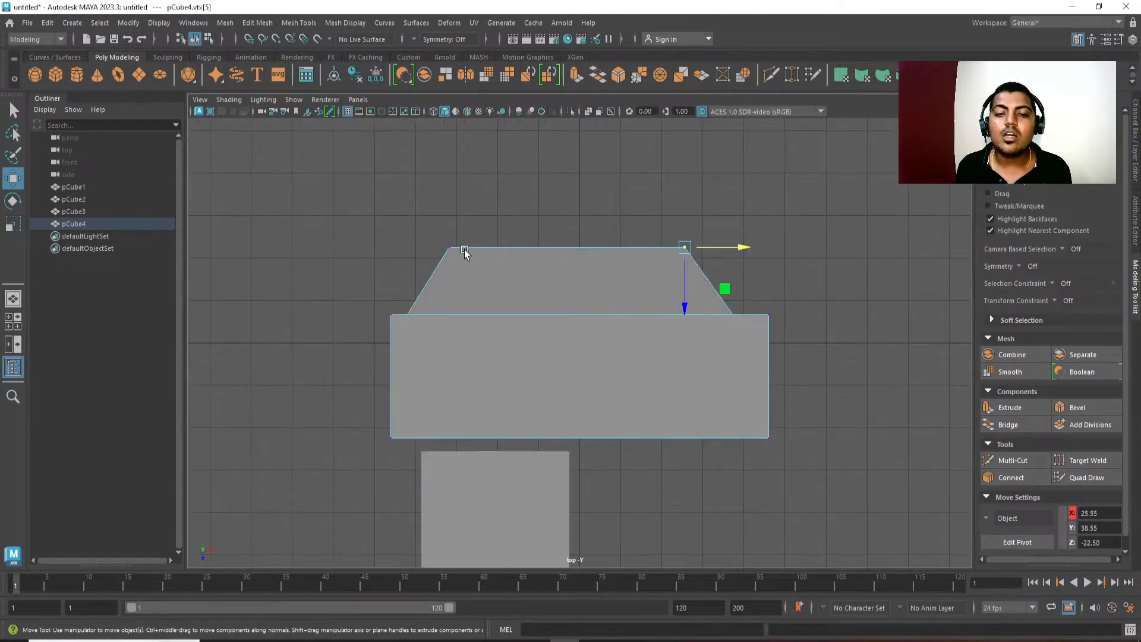
{"action": "middle_click_drag", "start_coordinate": [604, 354], "coordinate": [588, 328], "text": "alt"}
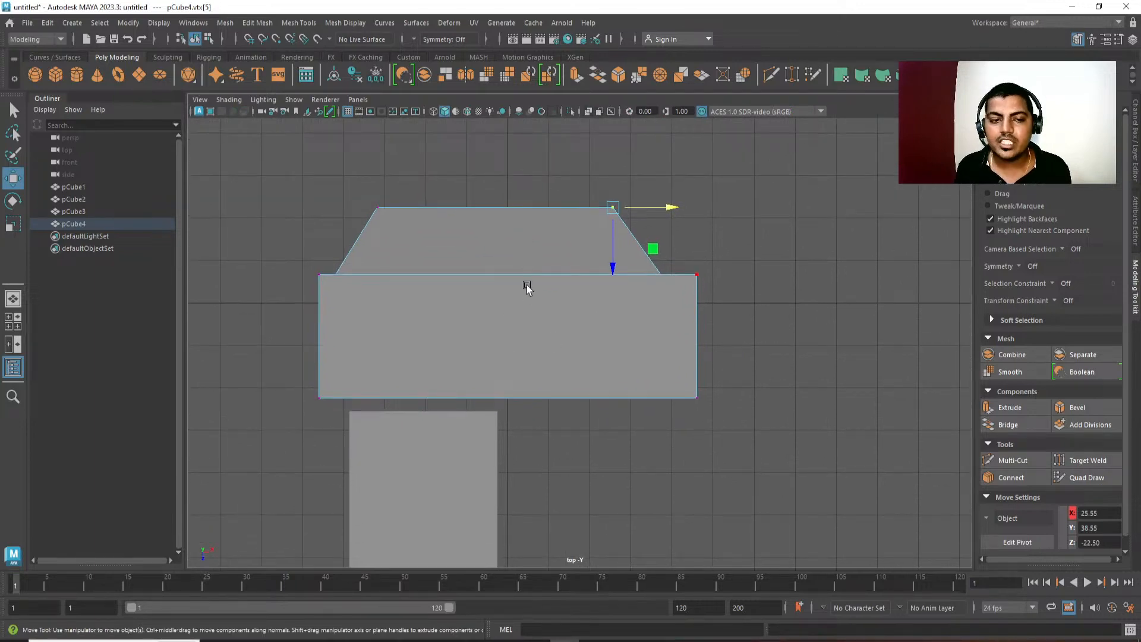
{"action": "middle_click_drag", "start_coordinate": [448, 260], "coordinate": [463, 261], "text": "alt"}
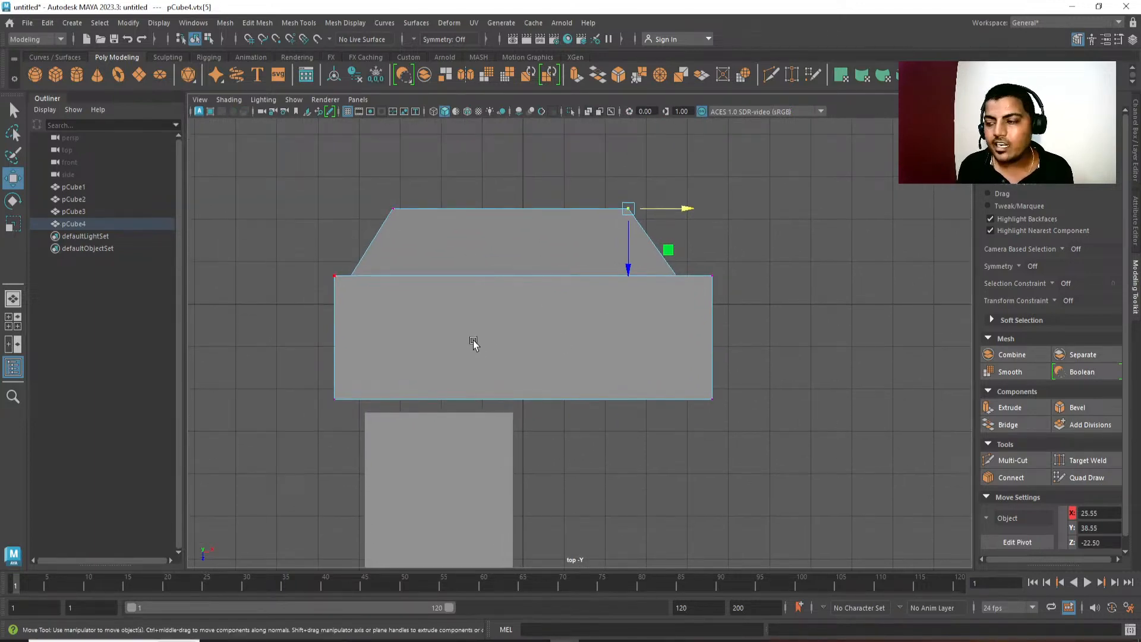
{"action": "middle_click_drag", "start_coordinate": [474, 340], "coordinate": [475, 333], "text": "alt"}
{"action": "key", "text": "space"}
{"action": "key", "text": "space"}
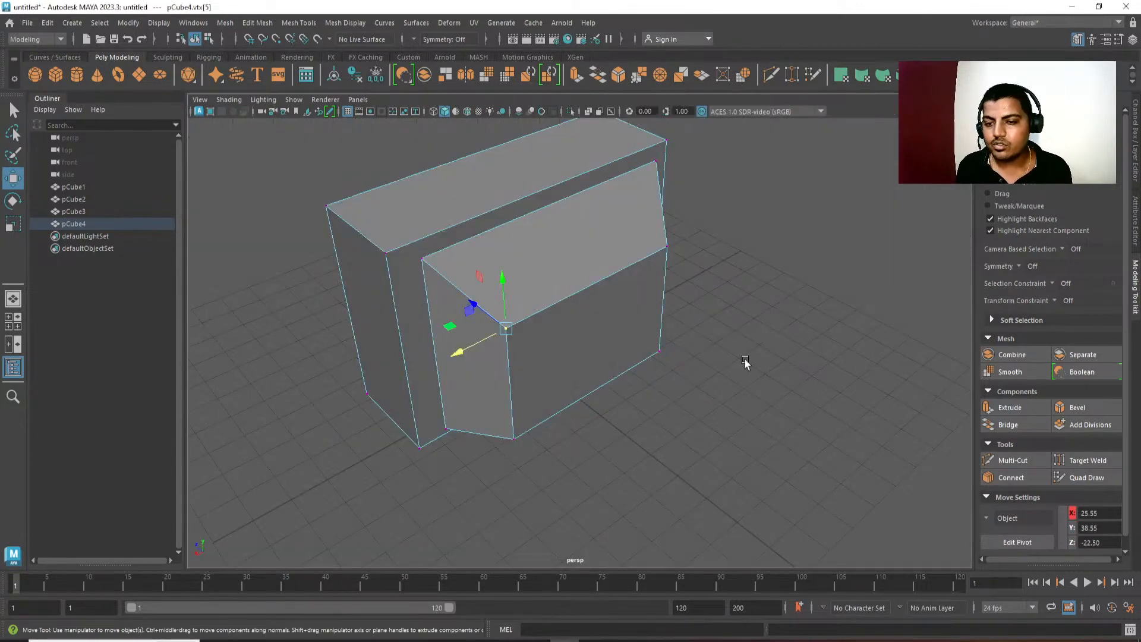
Switch to the reference image board, examine the Super Nintendo console's shape from several angles, and return to Maya.
{"action": "left_click_drag", "start_coordinate": [744, 359], "coordinate": [726, 336], "text": "alt"}
{"action": "left_click_drag", "start_coordinate": [642, 382], "coordinate": [648, 387], "text": "alt"}
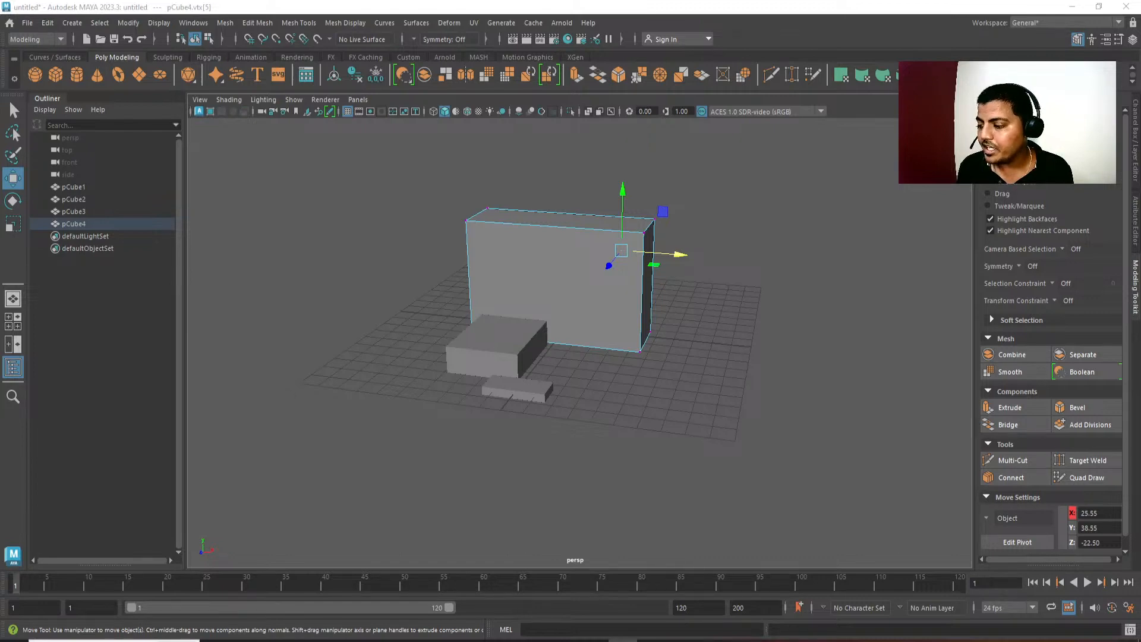
{"action": "left_click_drag", "start_coordinate": [710, 463], "coordinate": [653, 461], "text": "alt"}
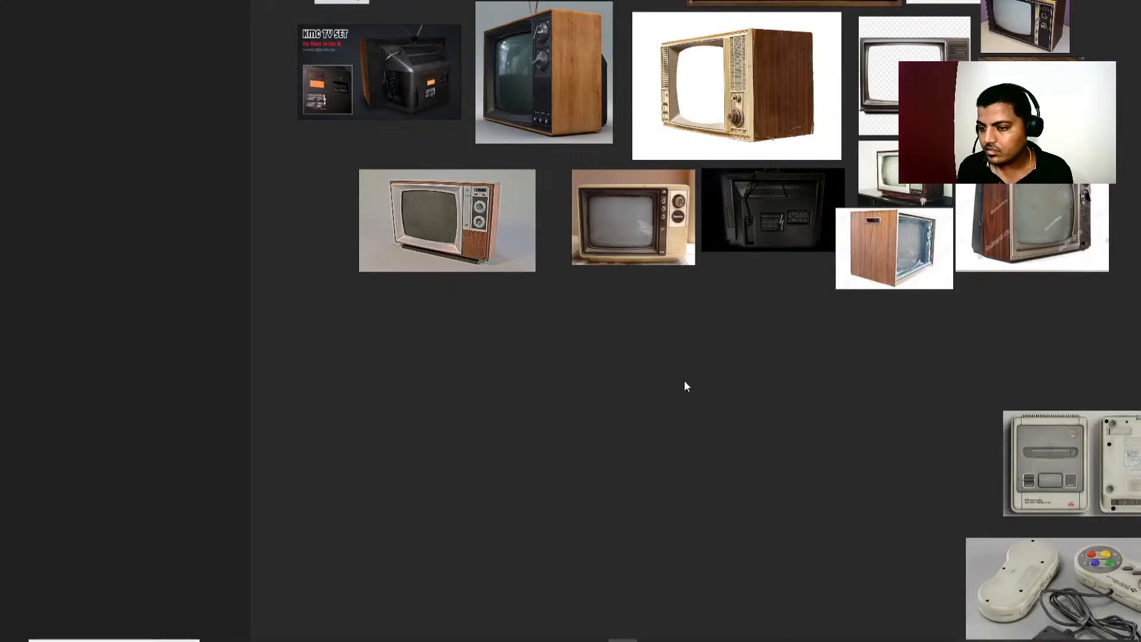
{"action": "middle_click_drag", "start_coordinate": [726, 381], "coordinate": [459, 372]}
{"action": "mouse_move", "coordinate": [640, 372]}
{"action": "middle_mouse_down"}
{"action": "mouse_move", "coordinate": [277, 352]}
{"action": "mouse_move", "coordinate": [379, 351]}
{"action": "middle_mouse_up"}
{"action": "scroll", "coordinate": [686, 437], "scroll_direction": "up", "scroll_amount": 1}
{"action": "middle_click_drag", "start_coordinate": [604, 531], "coordinate": [596, 409]}
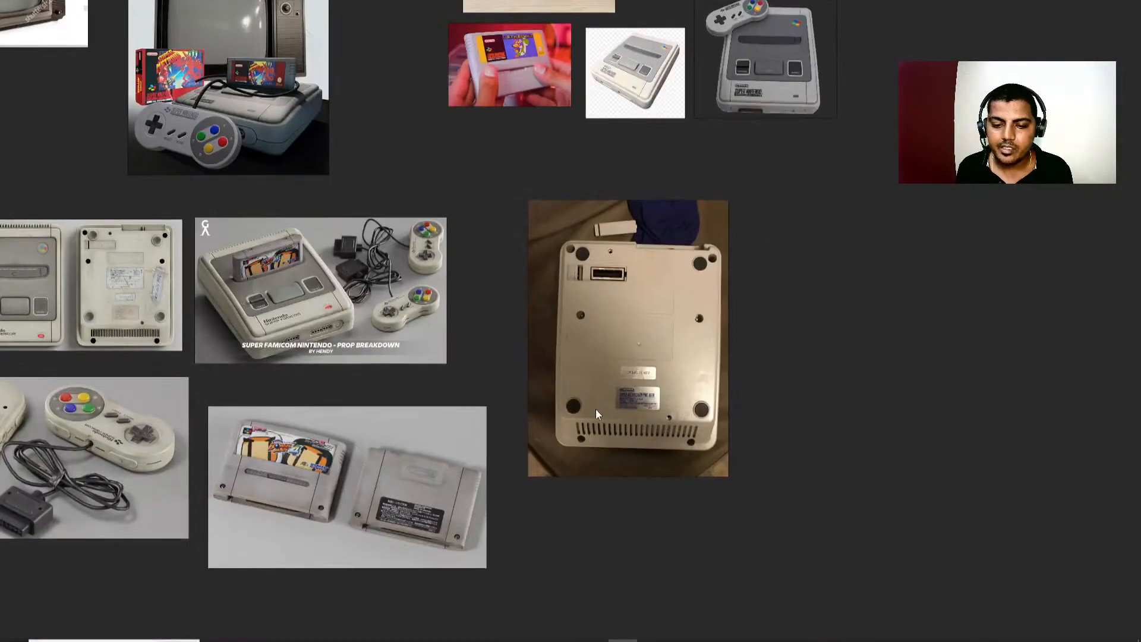
{"action": "scroll", "coordinate": [596, 409], "scroll_direction": "up", "scroll_amount": 3}
{"action": "middle_click_drag", "start_coordinate": [313, 226], "coordinate": [428, 336]}
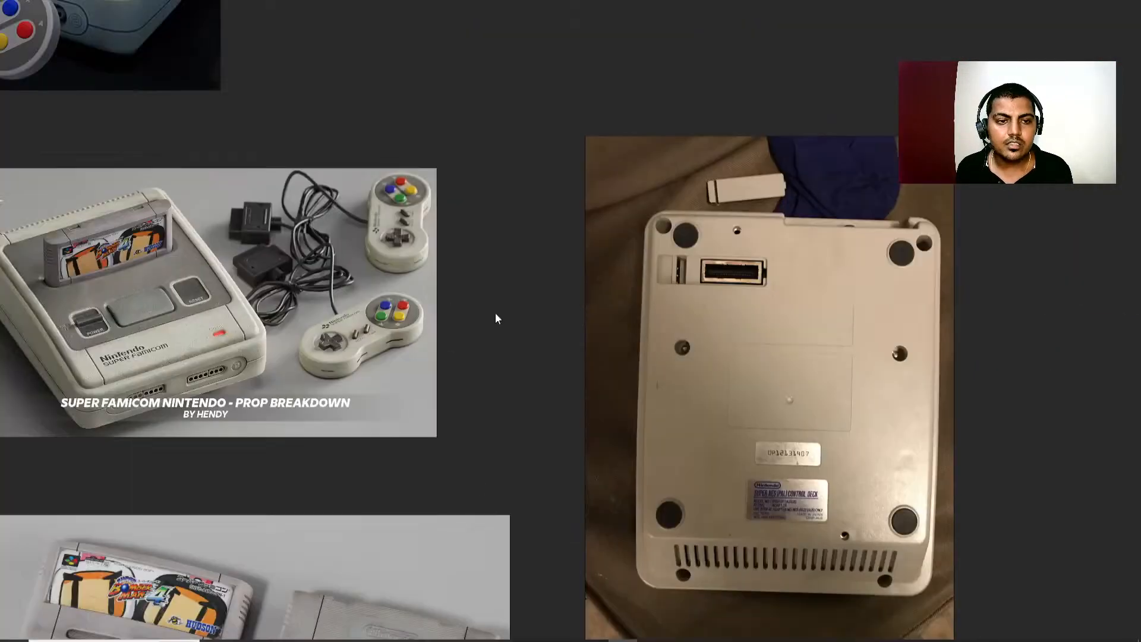
{"action": "middle_click_drag", "start_coordinate": [495, 313], "coordinate": [548, 471]}
{"action": "middle_click_drag", "start_coordinate": [419, 171], "coordinate": [429, 371]}
{"action": "middle_click_drag", "start_coordinate": [763, 195], "coordinate": [651, 311]}
{"action": "middle_click_drag", "start_coordinate": [735, 109], "coordinate": [721, 271]}
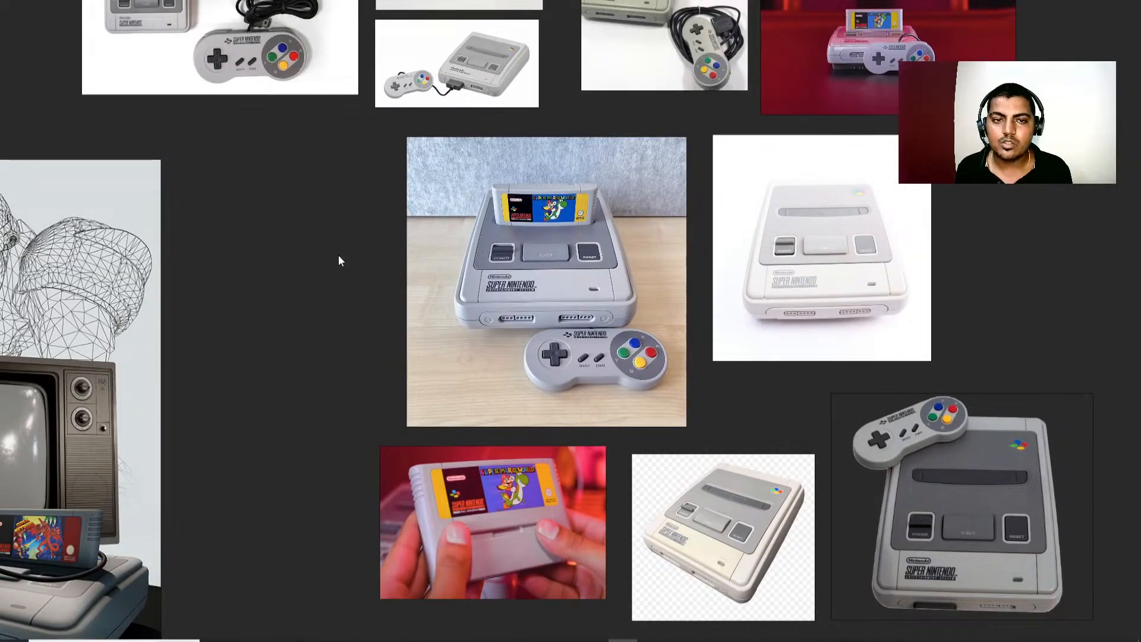
{"action": "middle_click_drag", "start_coordinate": [384, 173], "coordinate": [387, 290]}
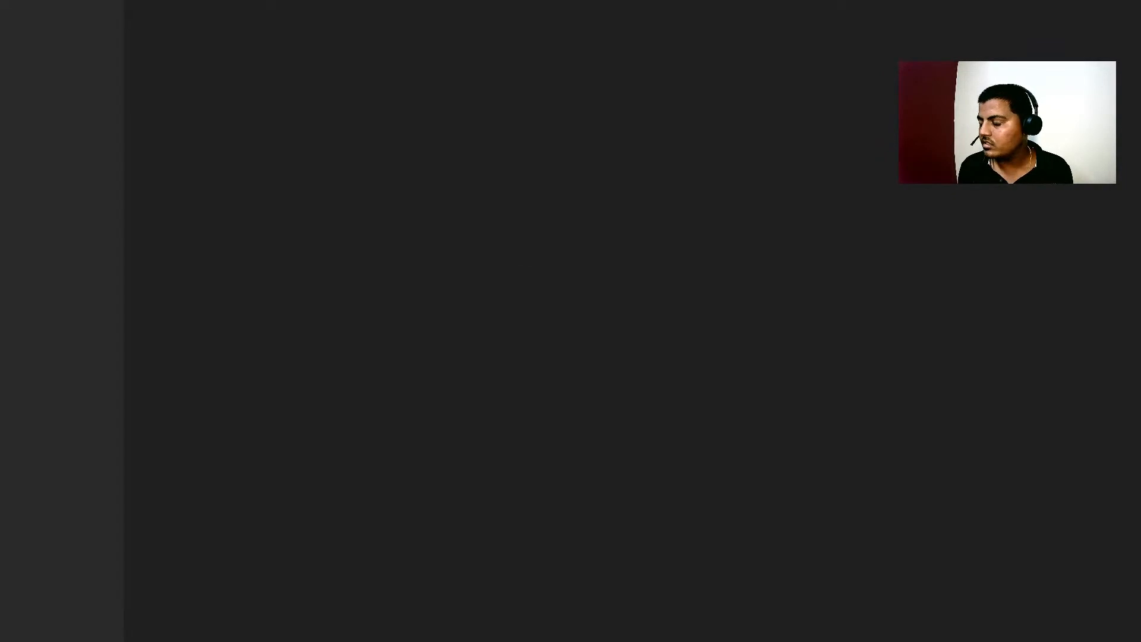
{"action": "key", "text": "super"}
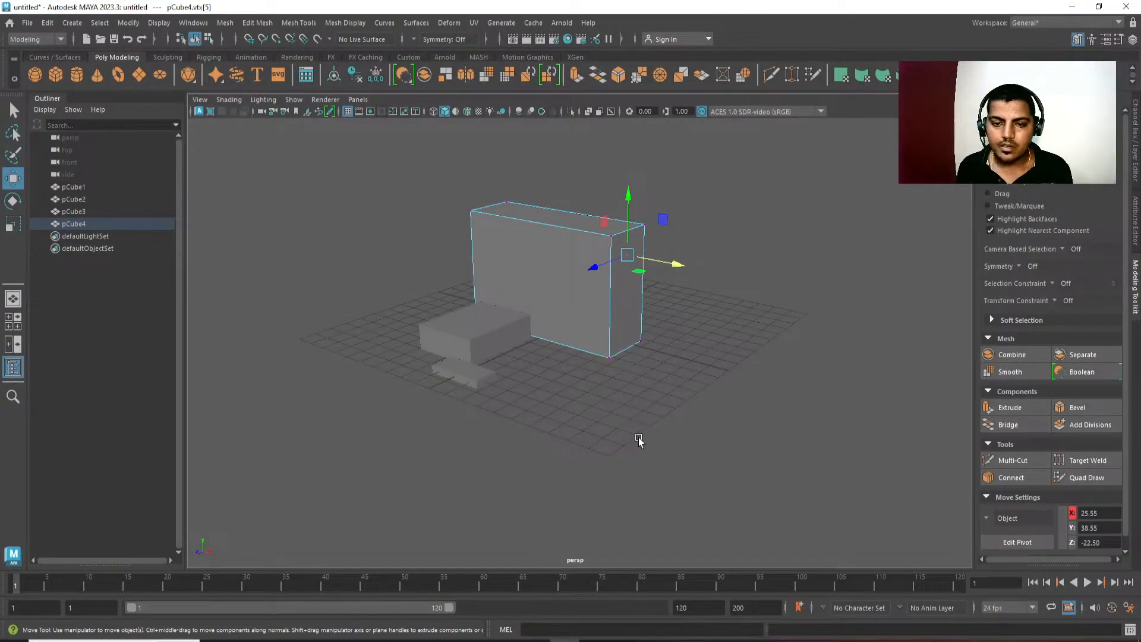
Leave component editing on the TV, select the console block and bring it into the side view.
{"action": "middle_click_drag", "start_coordinate": [640, 441], "coordinate": [666, 466], "text": "alt"}
{"action": "left_click", "coordinate": [660, 297]}
{"action": "left_click", "coordinate": [795, 186]}
{"action": "scroll", "coordinate": [547, 493], "scroll_direction": "up", "scroll_amount": 4}
{"action": "left_click", "coordinate": [505, 326]}
{"action": "left_click_drag", "start_coordinate": [695, 470], "coordinate": [687, 516], "text": "alt"}
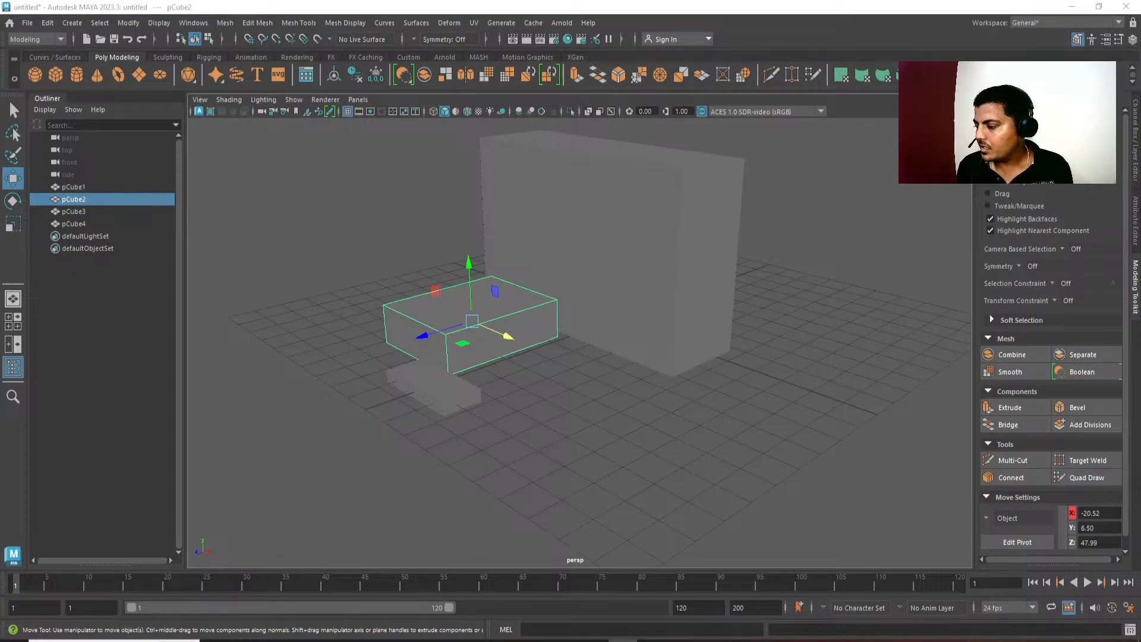
{"action": "left_click_drag", "start_coordinate": [729, 375], "coordinate": [676, 376], "text": "alt"}
{"action": "key", "text": "space"}
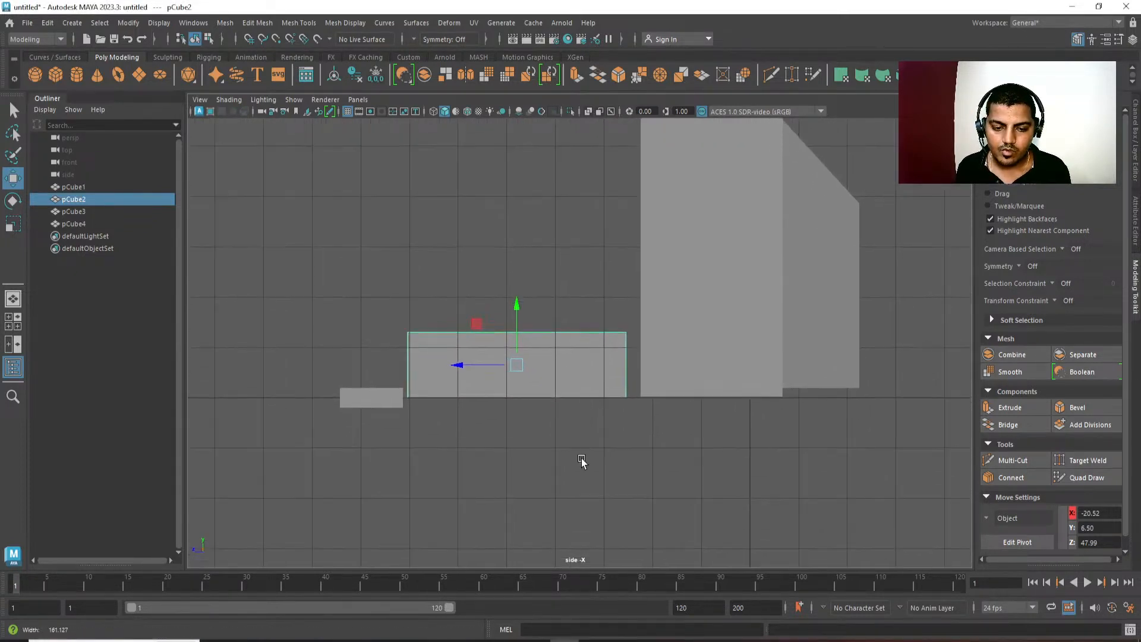
{"action": "scroll", "coordinate": [598, 436], "scroll_direction": "up", "scroll_amount": 1}
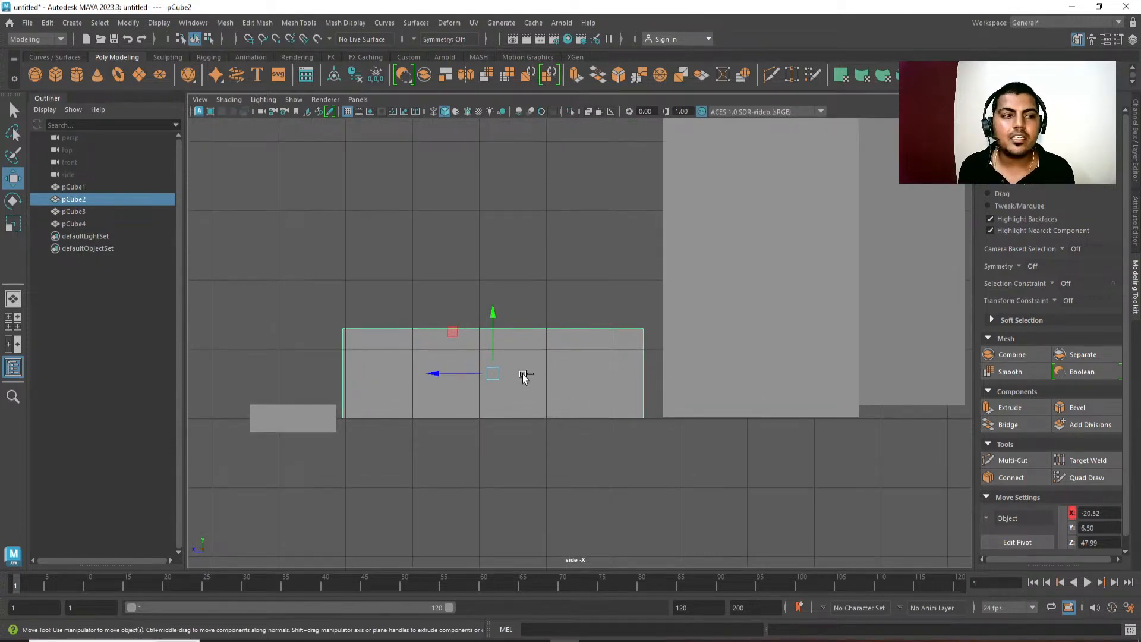
Duplicate the console block in place.
{"action": "left_click", "coordinate": [47, 23]}
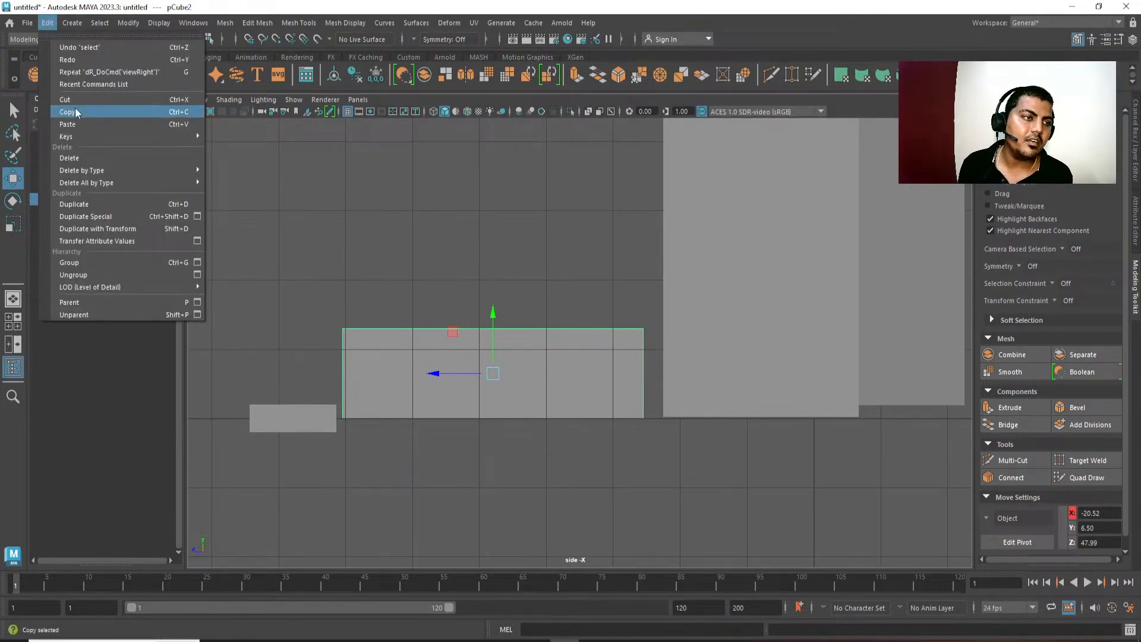
{"action": "left_click", "coordinate": [87, 207]}
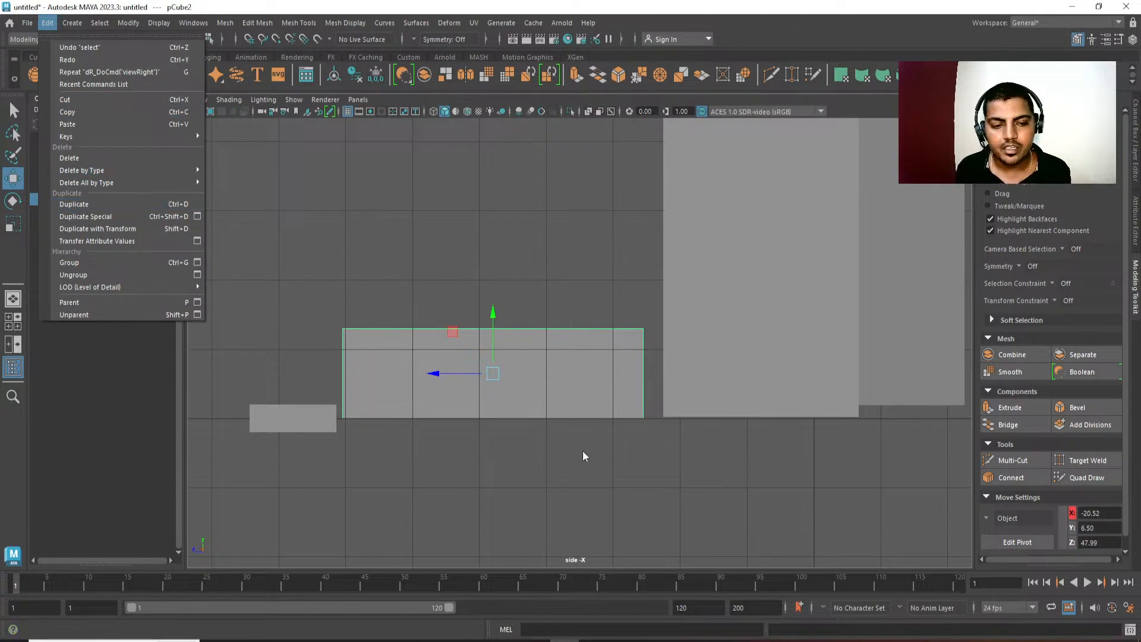
{"action": "middle_click_drag", "start_coordinate": [497, 446], "coordinate": [484, 441], "text": "alt"}
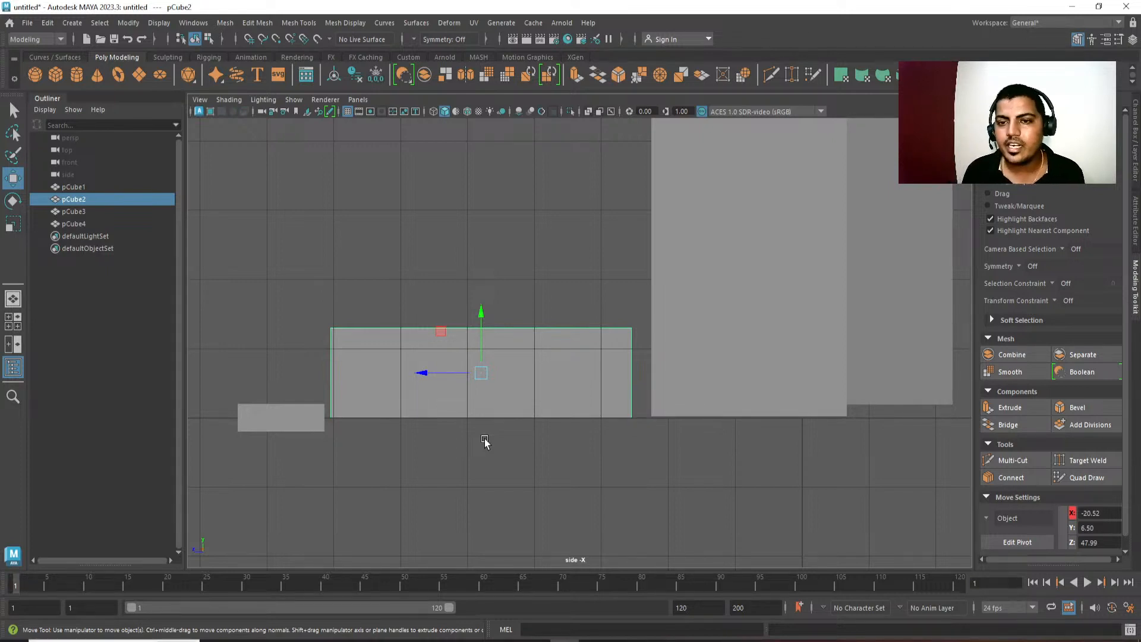
{"action": "middle_click_drag", "start_coordinate": [516, 443], "coordinate": [517, 451], "text": "alt"}
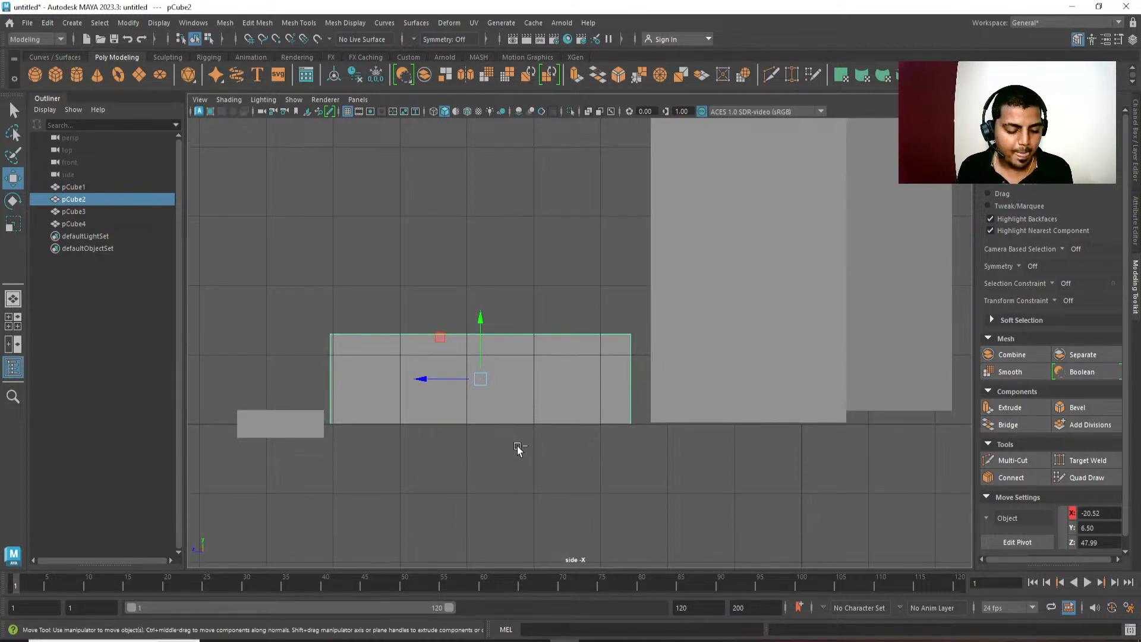
{"action": "key", "text": "ctrl+d"}
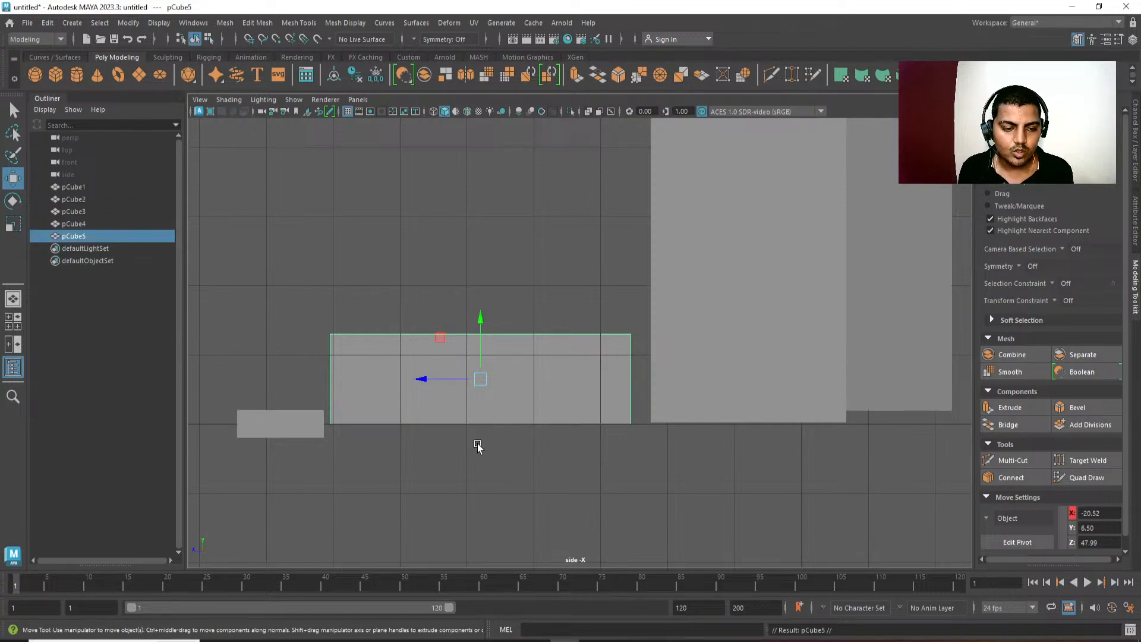
{"action": "left_click", "coordinate": [479, 447]}
{"action": "left_click", "coordinate": [435, 366]}
{"action": "left_click", "coordinate": [484, 341]}
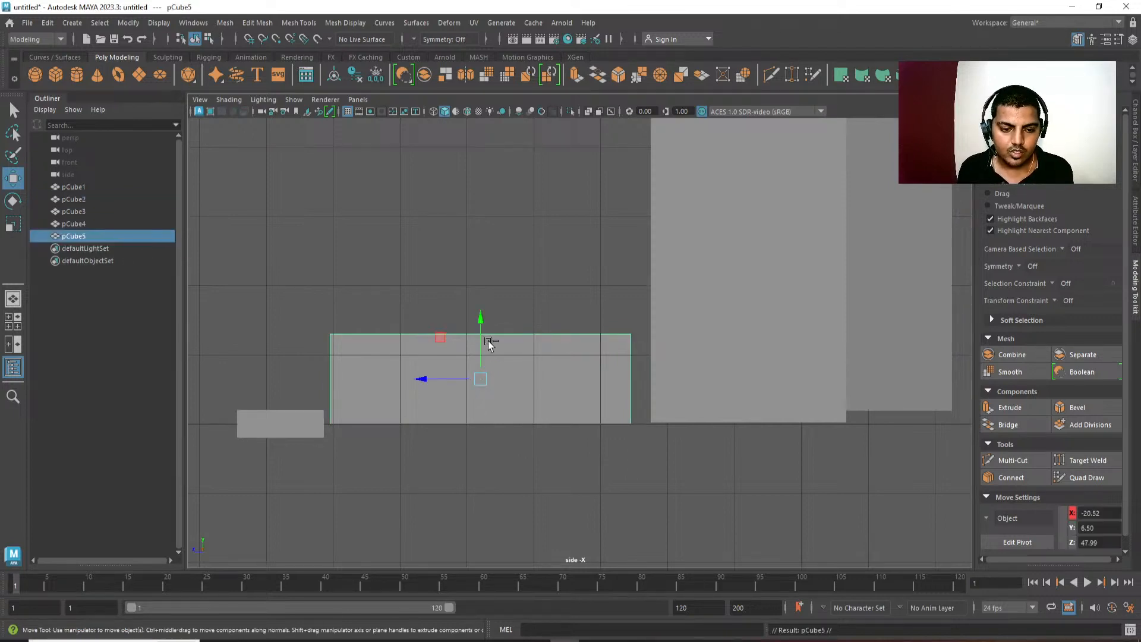
Scale the duplicated console block uniformly to about 0.95 and offset it upward to about Y 6.98.
{"action": "left_click_drag", "start_coordinate": [482, 323], "coordinate": [481, 307]}
{"action": "left_click_drag", "start_coordinate": [259, 302], "coordinate": [699, 476]}
{"action": "key", "text": "r"}
{"action": "left_click_drag", "start_coordinate": [480, 363], "coordinate": [472, 191], "text": "shift"}
{"action": "key", "text": "space"}
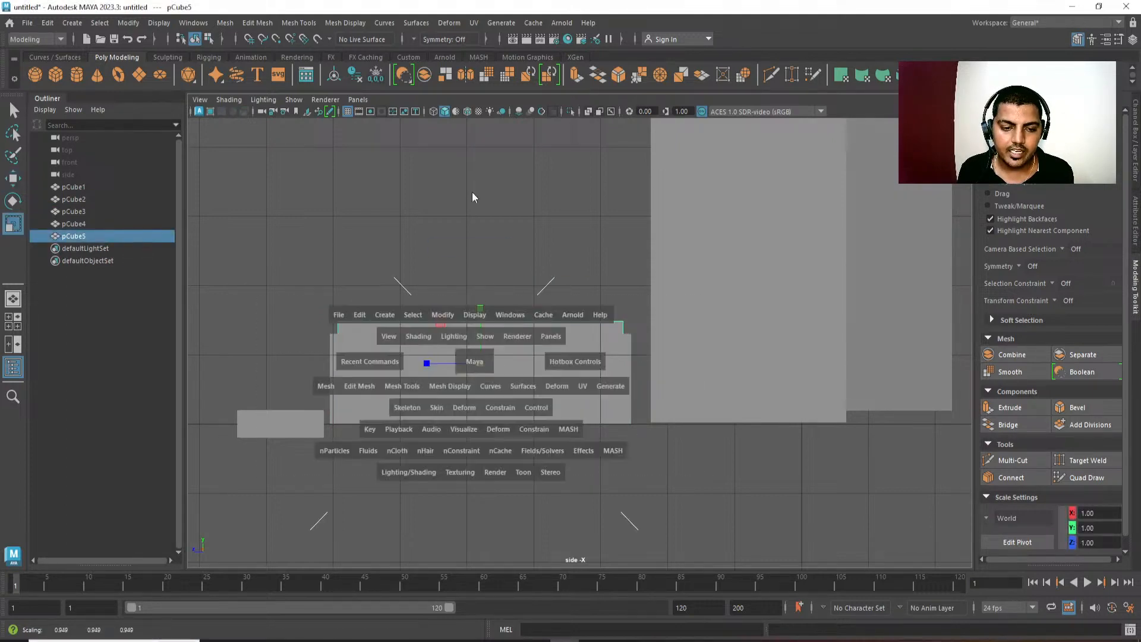
{"action": "left_click_drag", "start_coordinate": [604, 373], "coordinate": [572, 392], "text": "alt"}
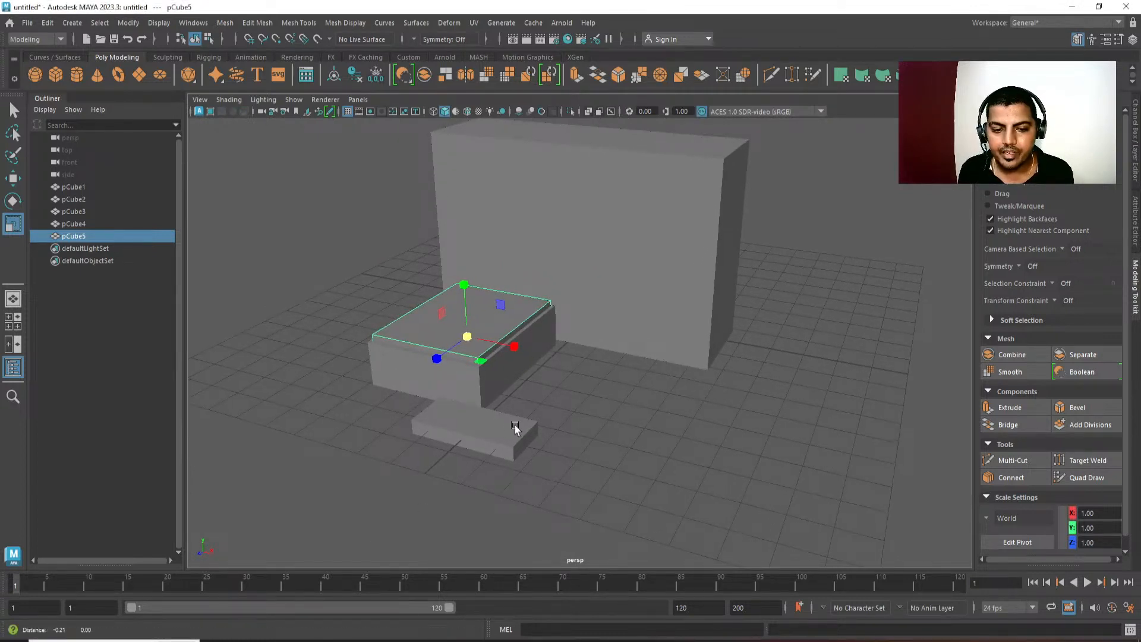
{"action": "scroll", "coordinate": [516, 427], "scroll_direction": "up", "scroll_amount": 6}
{"action": "mouse_move", "coordinate": [446, 377]}
{"action": "left_mouse_down", "text": "alt"}
{"action": "mouse_move", "coordinate": [494, 360]}
{"action": "mouse_move", "coordinate": [523, 365]}
{"action": "mouse_move", "coordinate": [477, 367]}
{"action": "mouse_move", "coordinate": [533, 373]}
{"action": "mouse_move", "coordinate": [484, 349]}
{"action": "left_mouse_up", "text": "alt"}
{"action": "key", "text": "w"}
{"action": "left_click_drag", "start_coordinate": [504, 217], "coordinate": [505, 232]}
Lower the four top vertices of the original console block to about Y 11.2 and return to object mode.
{"action": "left_click", "coordinate": [395, 330]}
{"action": "right_click_drag", "start_coordinate": [390, 320], "coordinate": [348, 319]}
{"action": "left_click_drag", "start_coordinate": [347, 303], "coordinate": [285, 189], "text": "alt"}
{"action": "left_click_drag", "start_coordinate": [284, 189], "coordinate": [747, 242]}
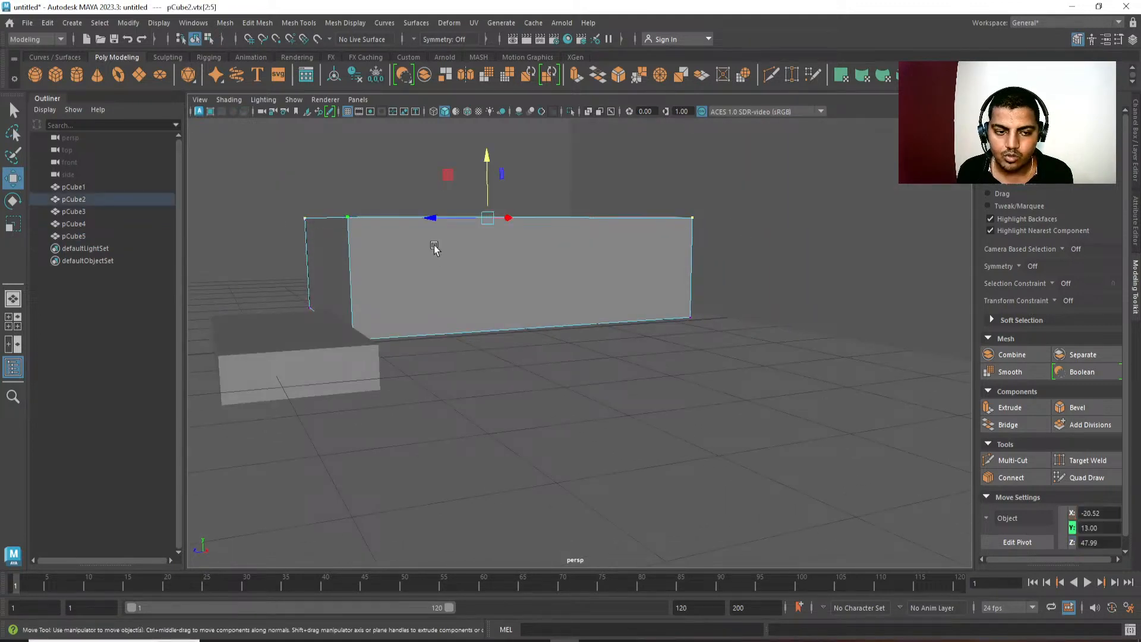
{"action": "left_click_drag", "start_coordinate": [480, 172], "coordinate": [487, 172]}
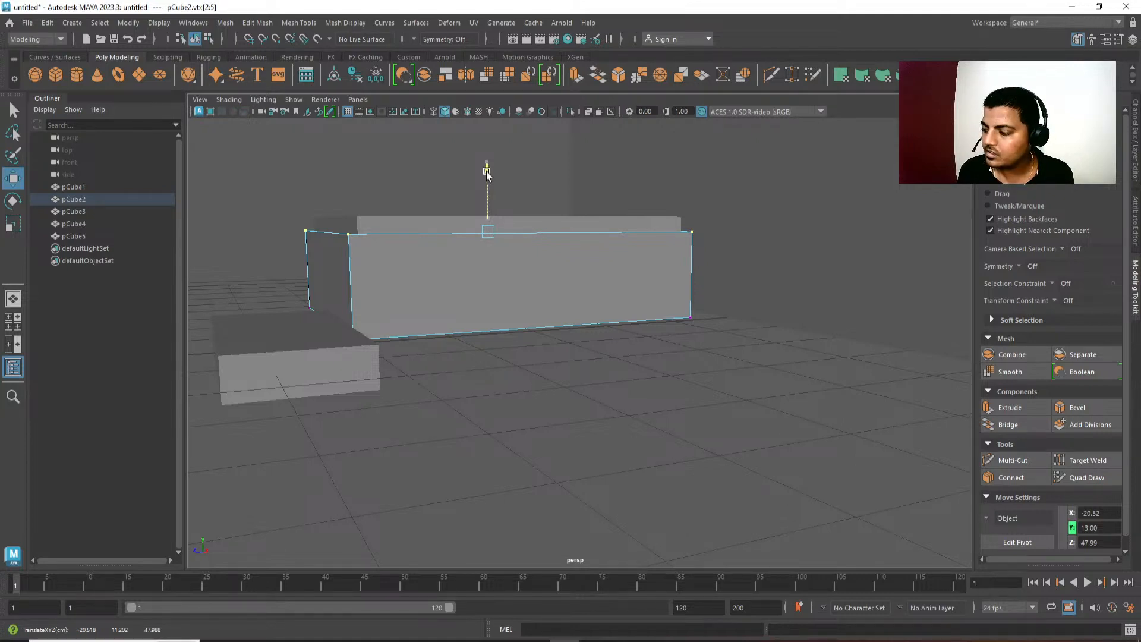
{"action": "left_click_drag", "start_coordinate": [487, 173], "coordinate": [487, 172]}
{"action": "left_click_drag", "start_coordinate": [487, 173], "coordinate": [630, 439], "text": "alt"}
Scale the console's inset upper block down slightly and raise it to about Y 7.34.
{"action": "right_click_drag", "start_coordinate": [657, 336], "coordinate": [688, 294]}
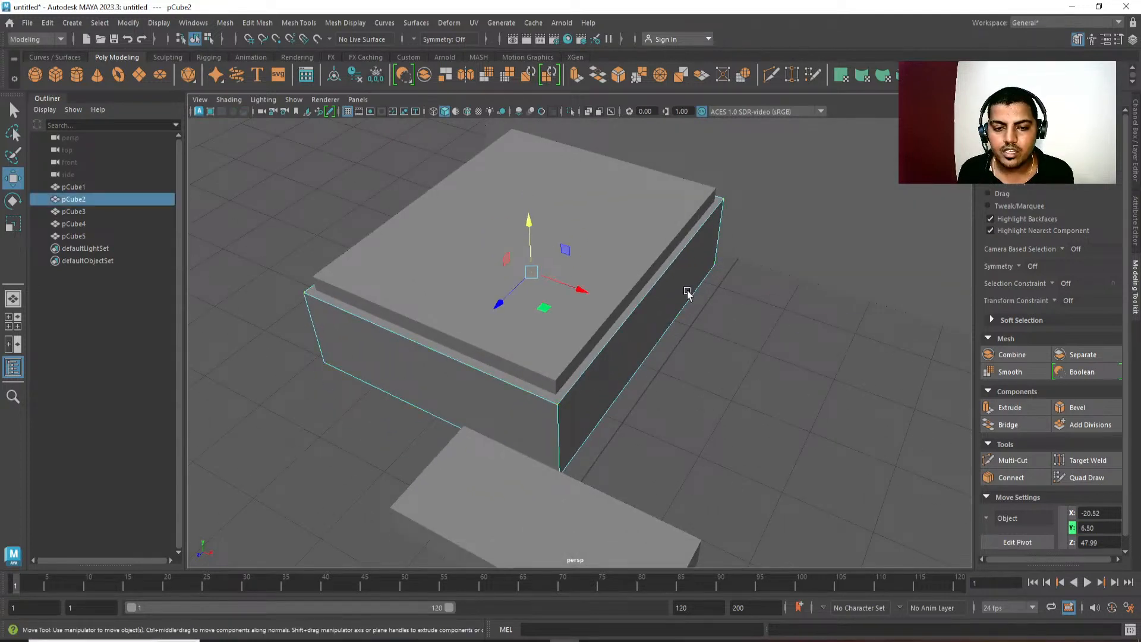
{"action": "left_click", "coordinate": [580, 318]}
{"action": "key", "text": "r"}
{"action": "left_click_drag", "start_coordinate": [532, 268], "coordinate": [565, 394]}
{"action": "key", "text": "w"}
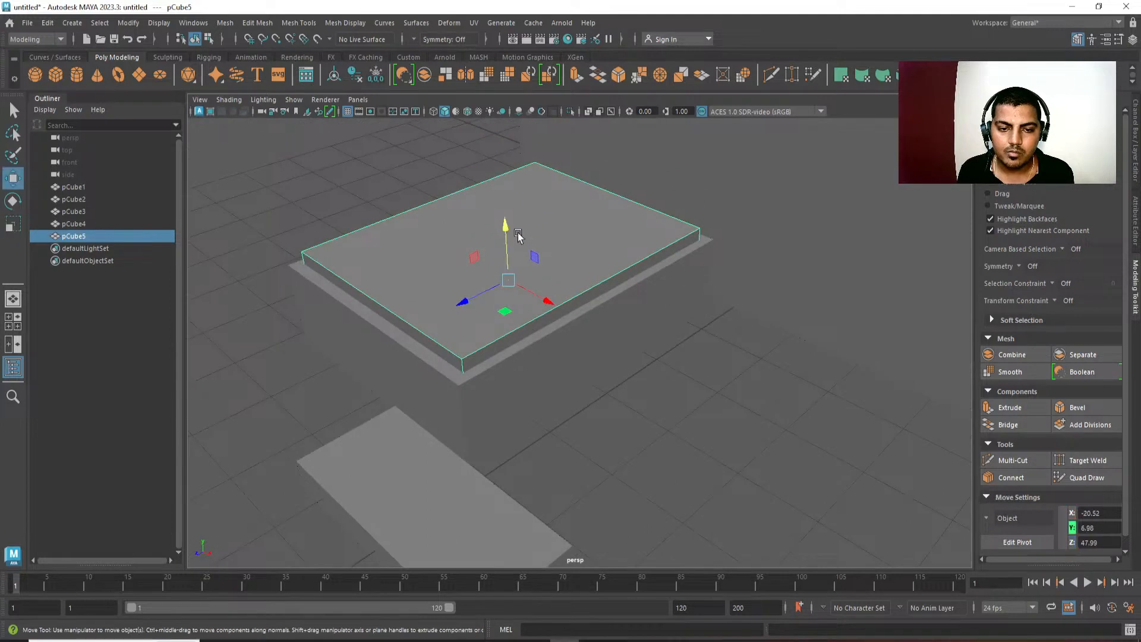
{"action": "left_click_drag", "start_coordinate": [507, 235], "coordinate": [507, 227]}
Switch from the perspective to the side view and select the console's inset upper block.
{"action": "left_click_drag", "start_coordinate": [566, 357], "coordinate": [519, 377], "text": "alt"}
{"action": "left_click", "coordinate": [530, 331]}
{"action": "key", "text": "space"}
{"action": "left_click_drag", "start_coordinate": [535, 330], "coordinate": [559, 356]}
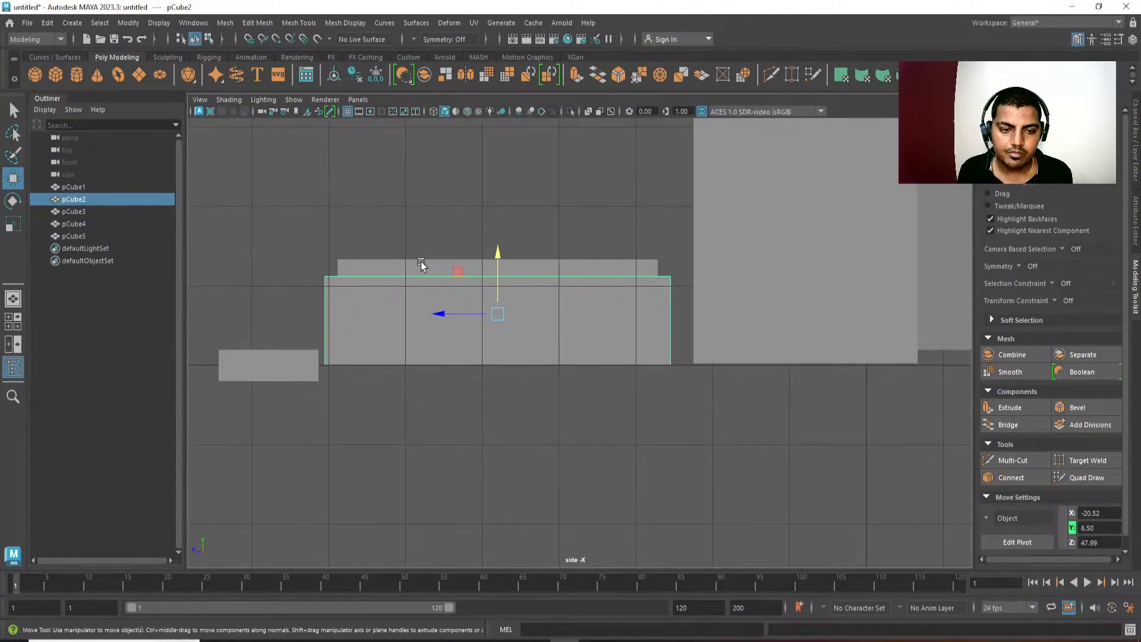
{"action": "left_click", "coordinate": [487, 265]}
{"action": "key", "text": "ctrl+f"}
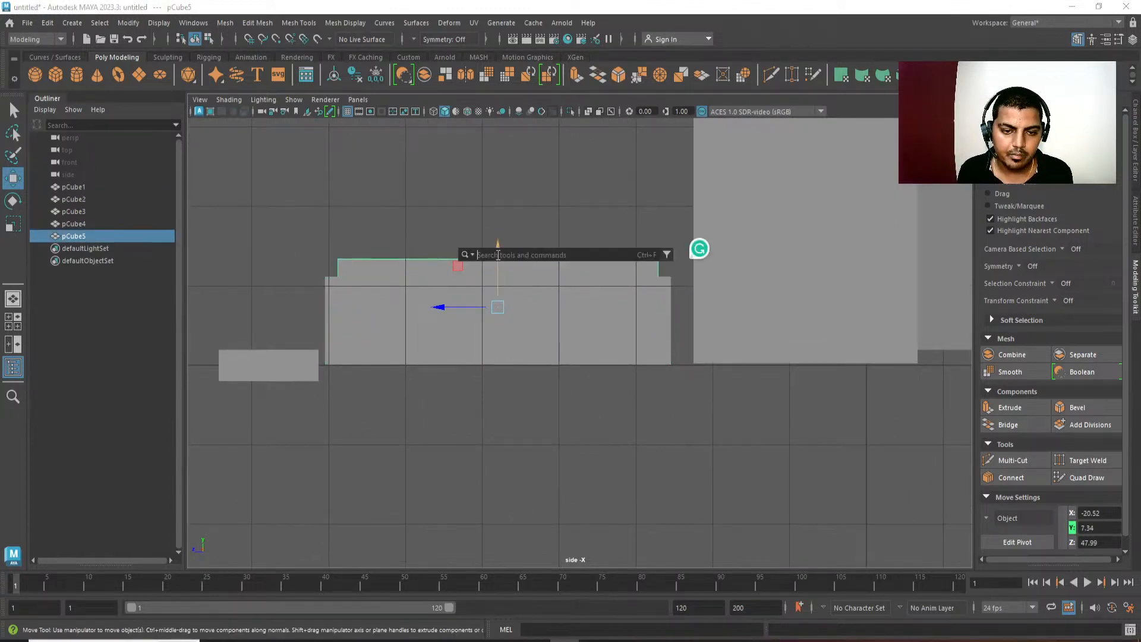
{"action": "middle_click_drag", "start_coordinate": [538, 439], "coordinate": [565, 451], "text": "alt"}
Duplicate the console's upper block, display the side view in wireframe, and delete the duplicate.
{"action": "key", "text": "ctrl+d"}
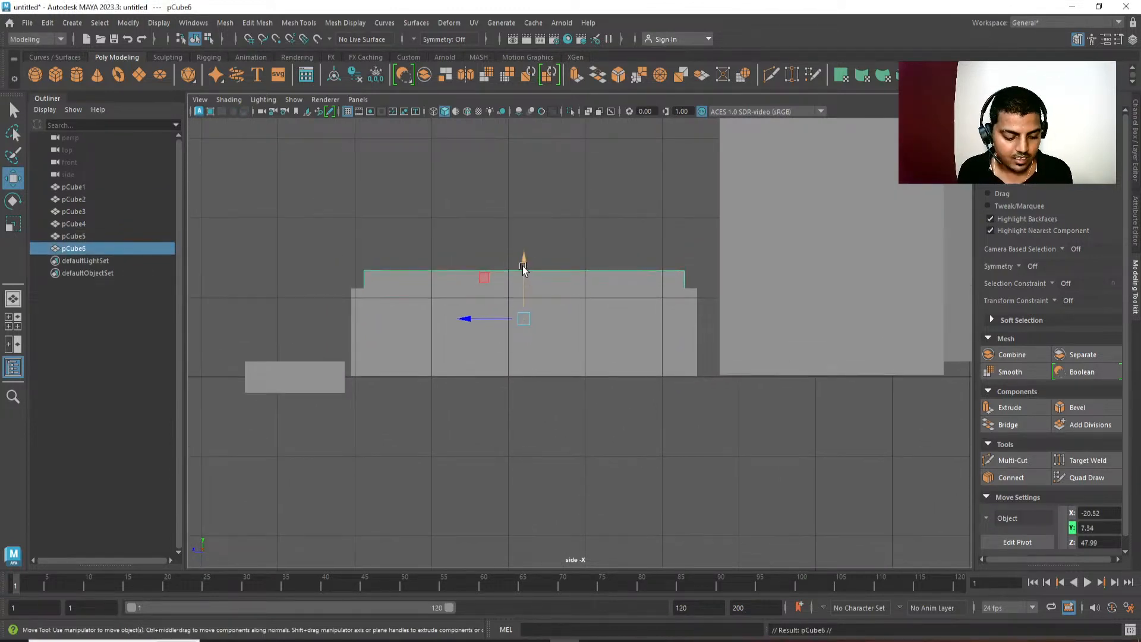
{"action": "scroll", "coordinate": [523, 259], "scroll_direction": "up", "scroll_amount": 1}
{"action": "key", "text": "4"}
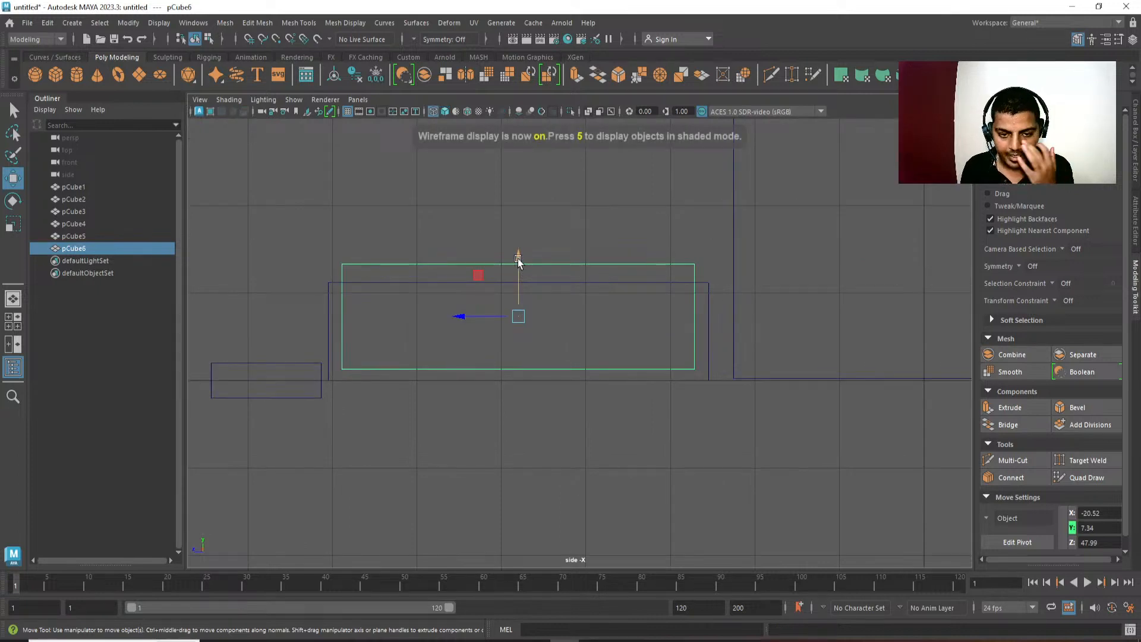
{"action": "scroll", "coordinate": [619, 372], "scroll_direction": "down", "scroll_amount": 5}
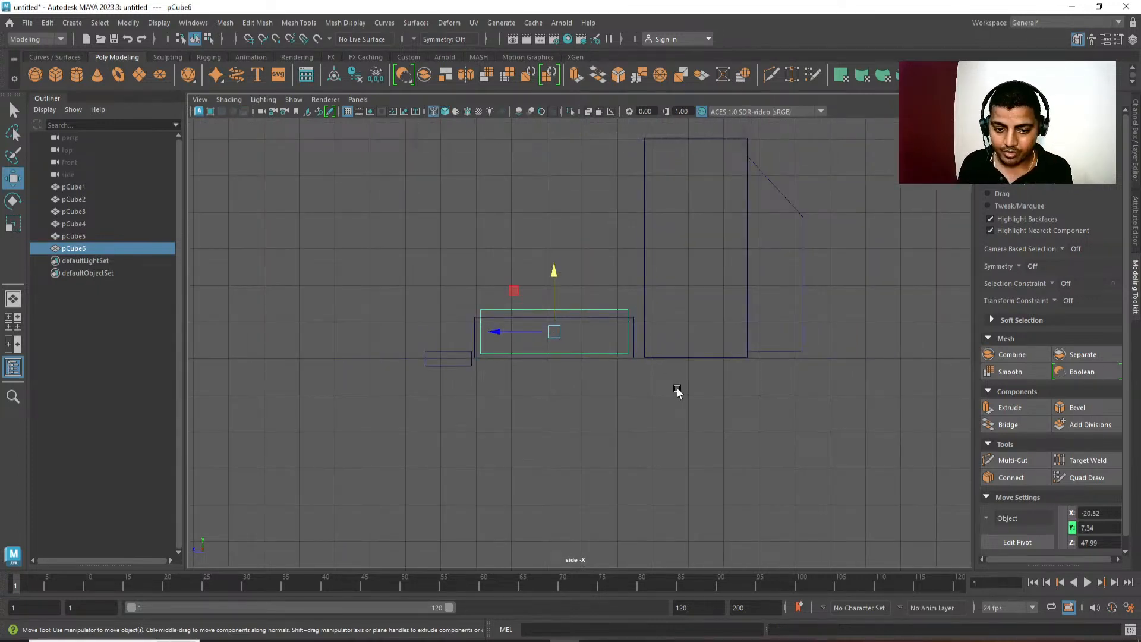
{"action": "scroll", "coordinate": [677, 387], "scroll_direction": "up", "scroll_amount": 2}
{"action": "scroll", "coordinate": [677, 494], "scroll_direction": "up", "scroll_amount": 2}
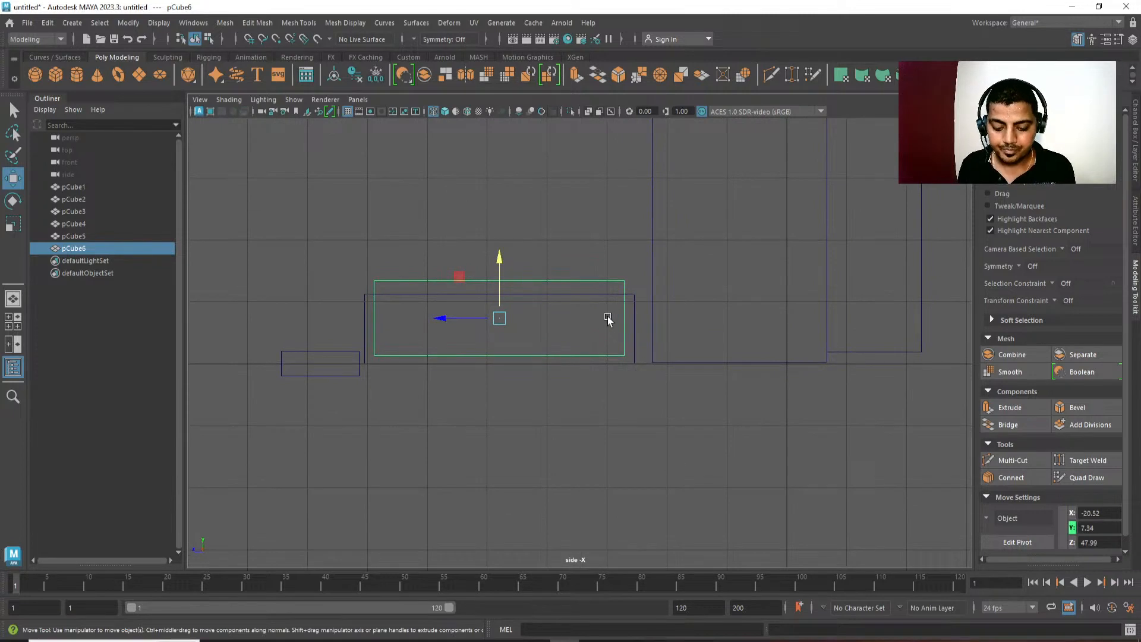
{"action": "key", "text": "Delete"}
Raise the bottom vertices of the console's upper block to make a thin slab slightly overlapping the main block's top, and return to object mode.
{"action": "left_click", "coordinate": [619, 297]}
{"action": "key", "text": "F9"}
{"action": "left_click_drag", "start_coordinate": [328, 336], "coordinate": [761, 482]}
{"action": "left_click_drag", "start_coordinate": [499, 301], "coordinate": [505, 241]}
{"action": "key", "text": "F8"}
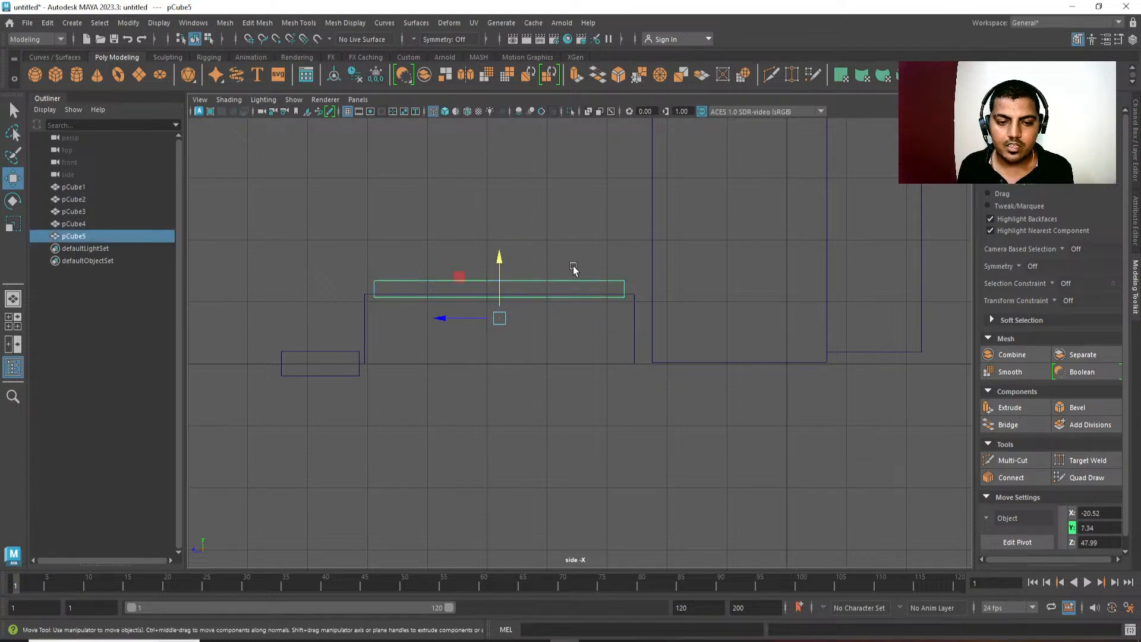
Duplicate the thin top slab, center the copy's pivot, and lower it until its base rests on the ground line.
{"action": "key", "text": "ctrl+d"}
{"action": "left_click_drag", "start_coordinate": [500, 260], "coordinate": [501, 315]}
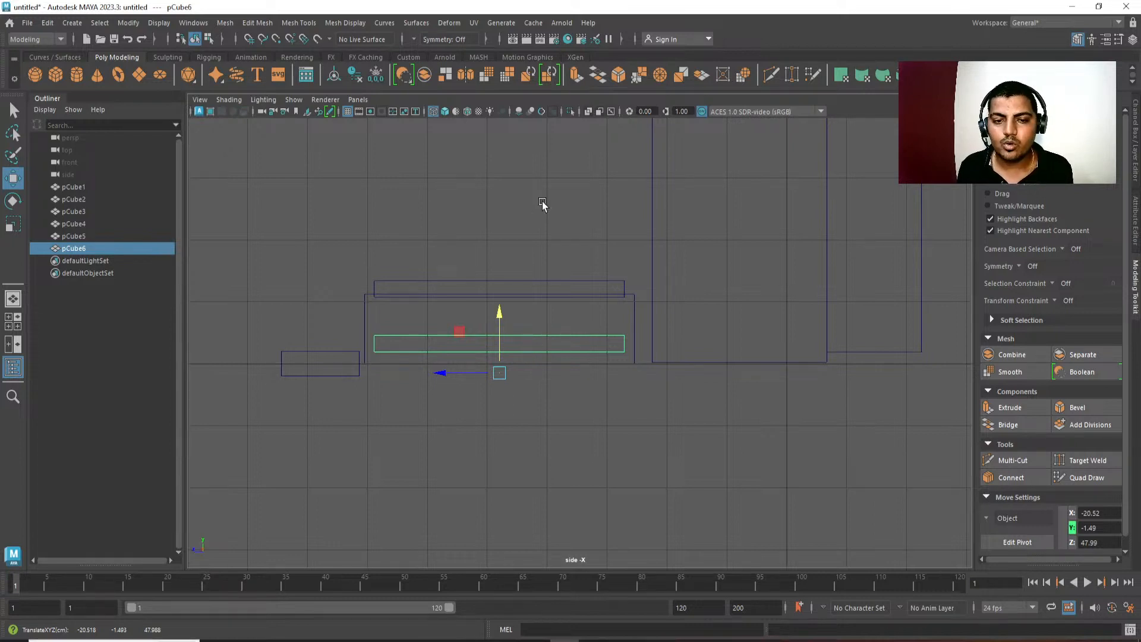
{"action": "key", "text": "space"}
{"action": "left_click", "coordinate": [507, 160]}
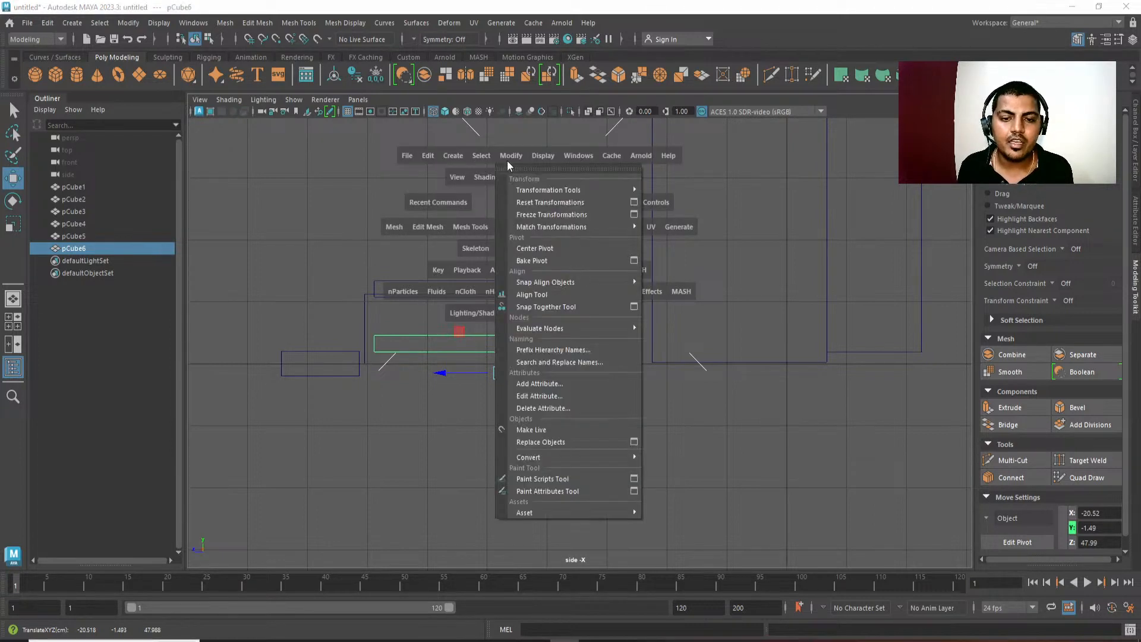
{"action": "left_click", "coordinate": [525, 246]}
{"action": "scroll", "coordinate": [535, 387], "scroll_direction": "up", "scroll_amount": 5}
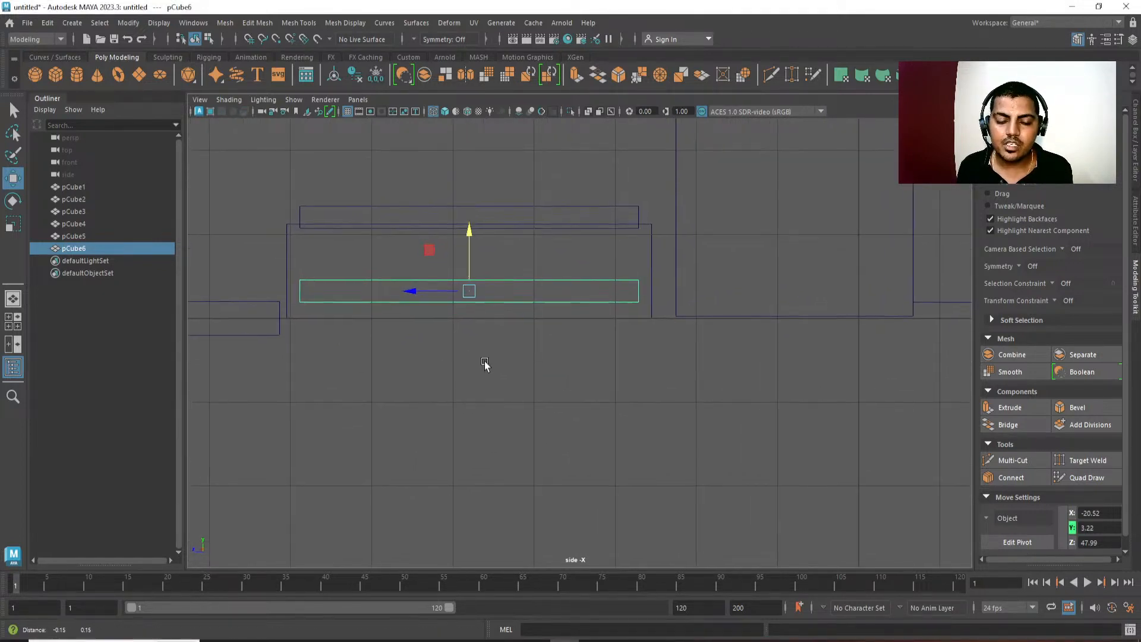
{"action": "left_click_drag", "start_coordinate": [476, 248], "coordinate": [477, 243]}
{"action": "middle_click_drag", "start_coordinate": [768, 298], "coordinate": [781, 306], "text": "alt"}
Raise the bottom vertices of the console's wide main block to about Y 3.45, just above the lower slab.
{"action": "left_click", "coordinate": [698, 262]}
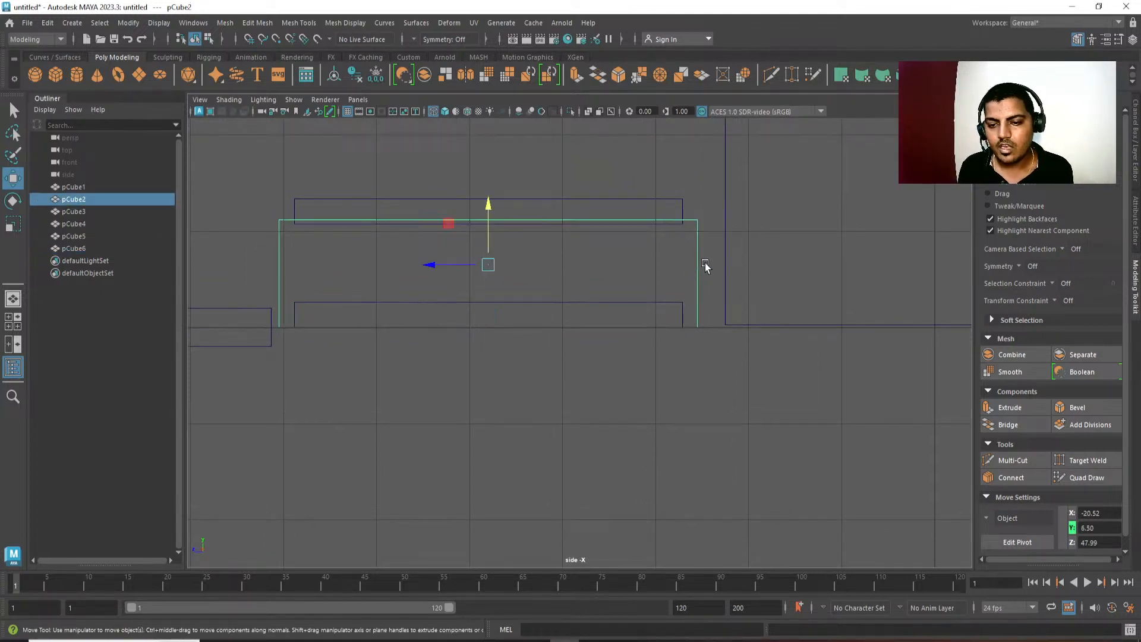
{"action": "key", "text": "F9"}
{"action": "left_click_drag", "start_coordinate": [240, 296], "coordinate": [731, 444]}
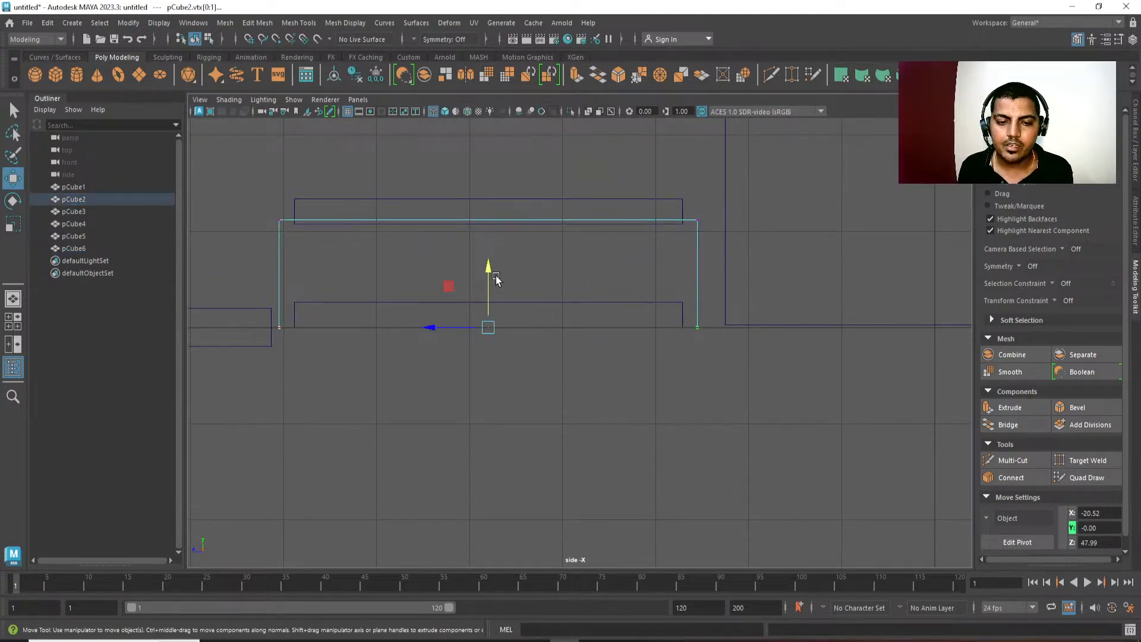
{"action": "left_click_drag", "start_coordinate": [491, 272], "coordinate": [491, 238]}
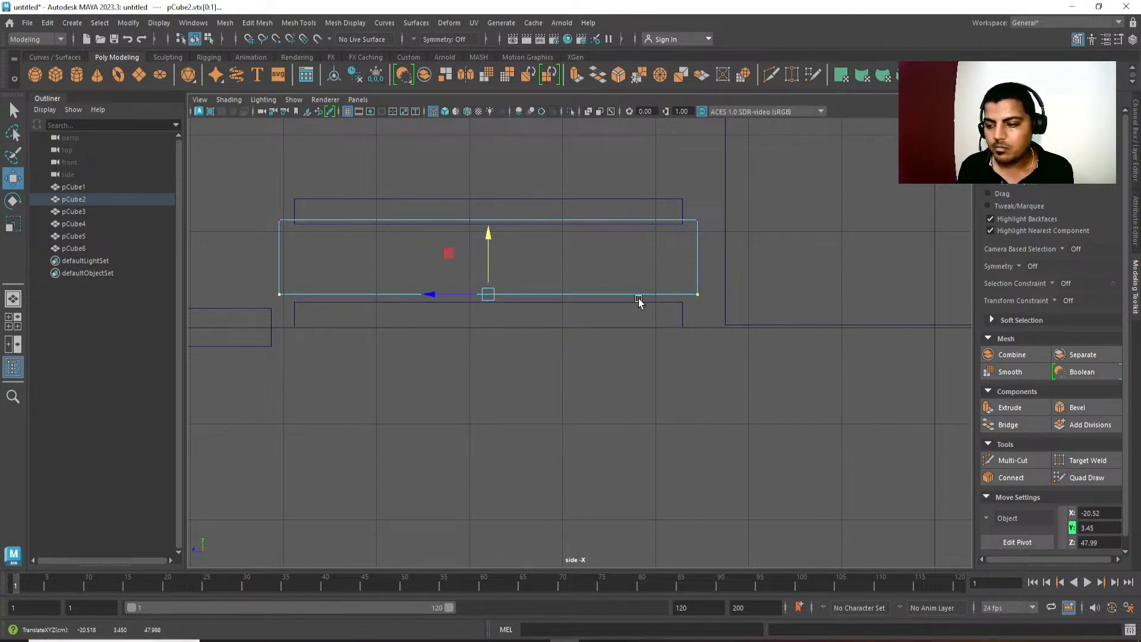
Raise the top vertices of the console's lower slab to about Y 3.77 so it slightly overlaps the main block.
{"action": "left_click", "coordinate": [650, 326]}
{"action": "key", "text": "F9"}
{"action": "left_click_drag", "start_coordinate": [704, 281], "coordinate": [288, 324]}
{"action": "left_click_drag", "start_coordinate": [488, 244], "coordinate": [490, 231]}
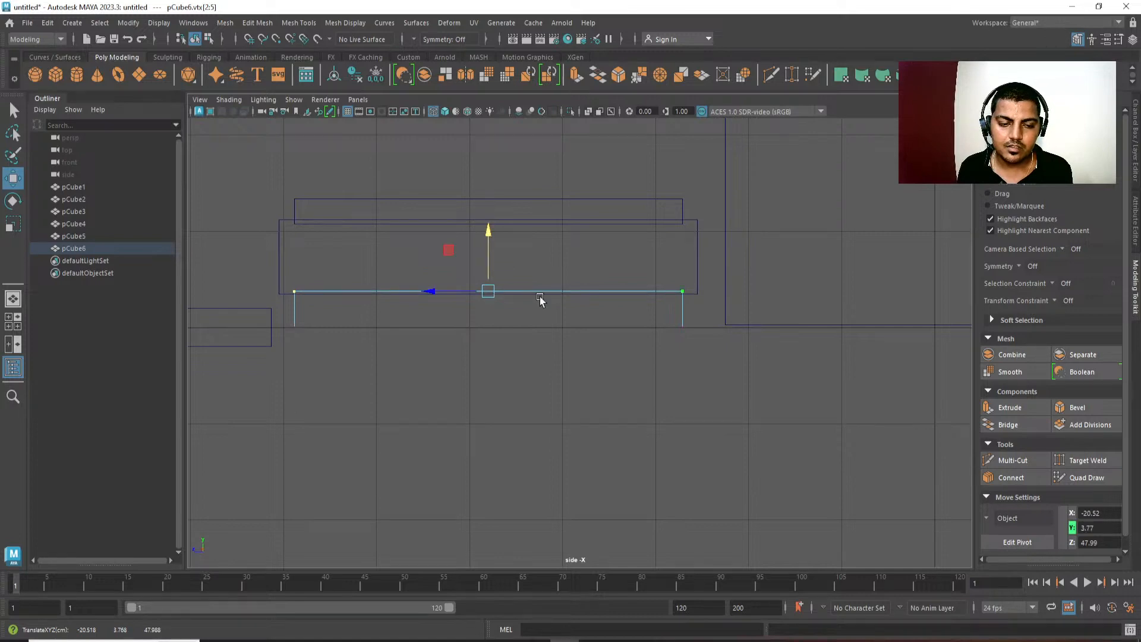
Return to the shaded perspective view, clear the selection, and examine the console's stepped body and the television from several sides.
{"action": "middle_click_drag", "start_coordinate": [542, 302], "coordinate": [589, 312], "text": "alt"}
{"action": "key", "text": "space"}
{"action": "key", "text": "space"}
{"action": "left_click_drag", "start_coordinate": [718, 489], "coordinate": [642, 293], "text": "alt"}
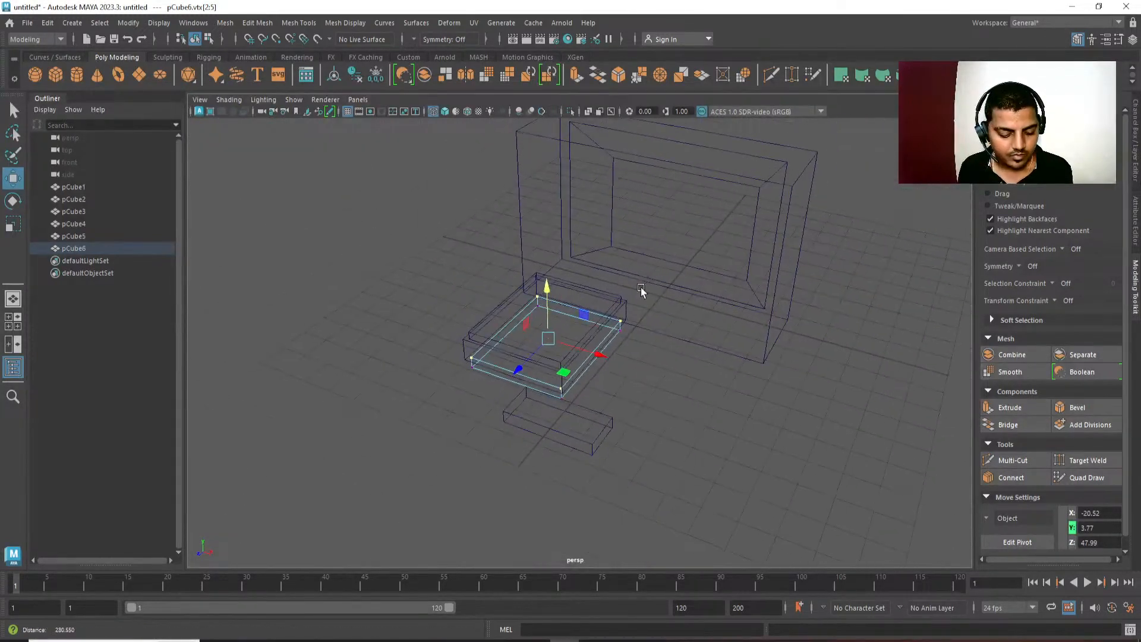
{"action": "key", "text": "5"}
{"action": "left_click", "coordinate": [731, 440]}
{"action": "left_click_drag", "start_coordinate": [730, 439], "coordinate": [554, 269], "text": "alt"}
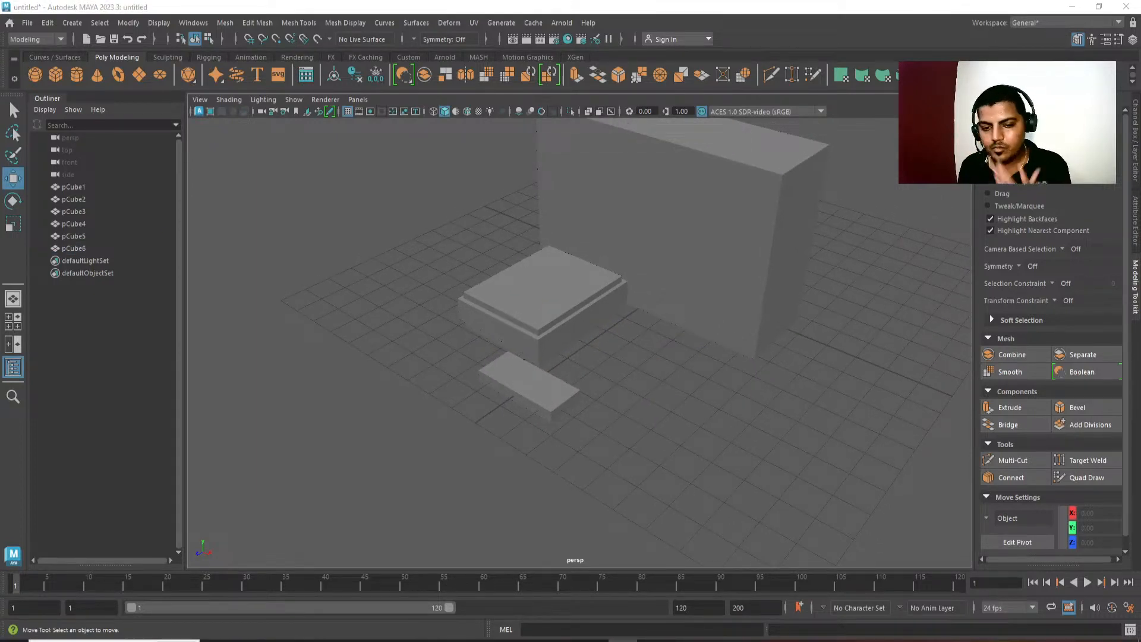
{"action": "middle_click_drag", "start_coordinate": [897, 419], "coordinate": [835, 420], "text": "alt"}
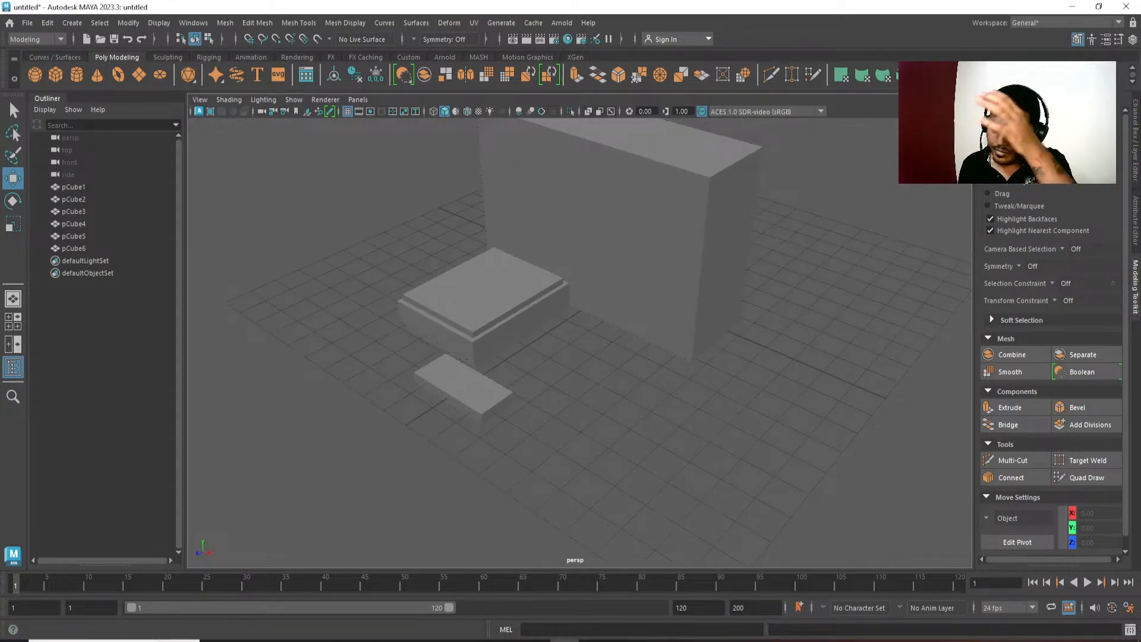
{"action": "left_click_drag", "start_coordinate": [591, 333], "coordinate": [606, 367], "text": "alt"}
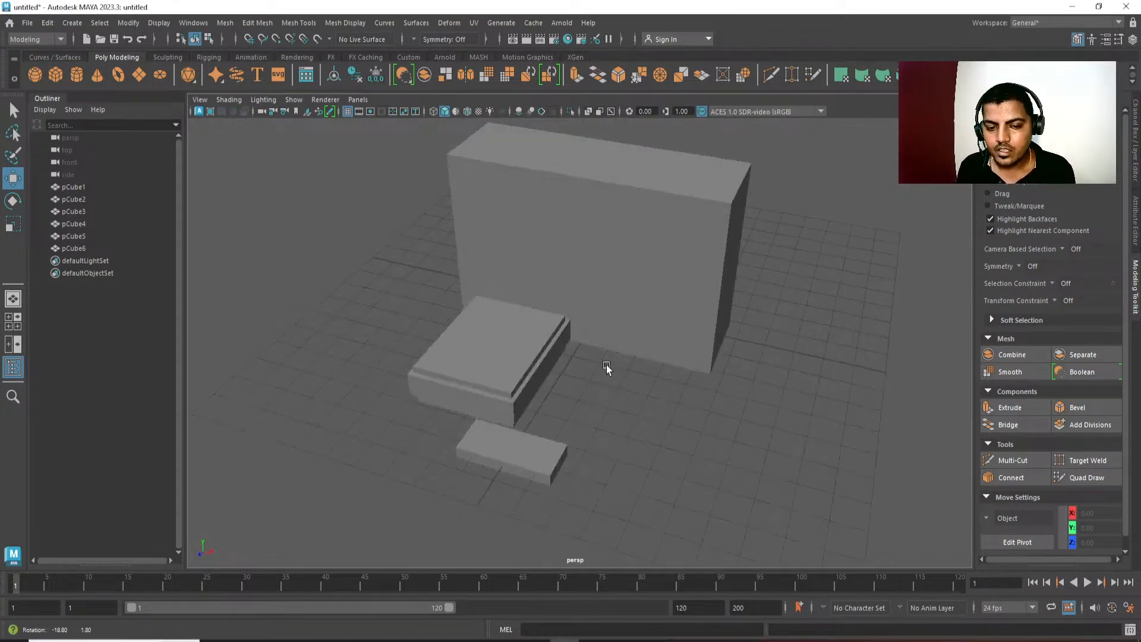
{"action": "middle_click_drag", "start_coordinate": [606, 367], "coordinate": [555, 364], "text": "alt"}
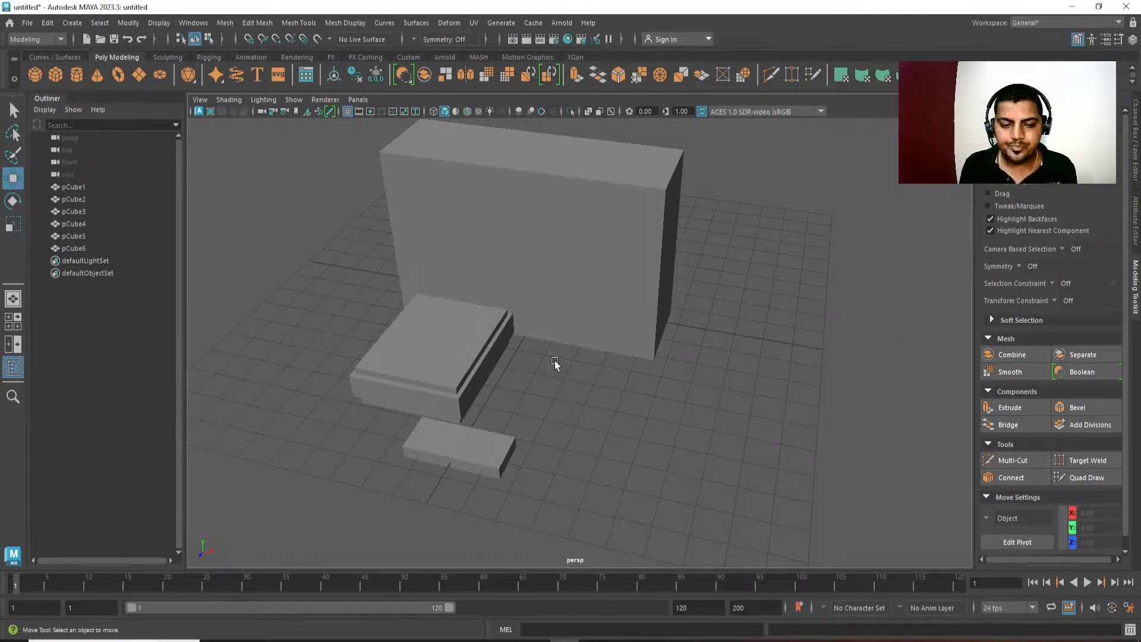
{"action": "left_click_drag", "start_coordinate": [555, 361], "coordinate": [476, 398], "text": "alt"}
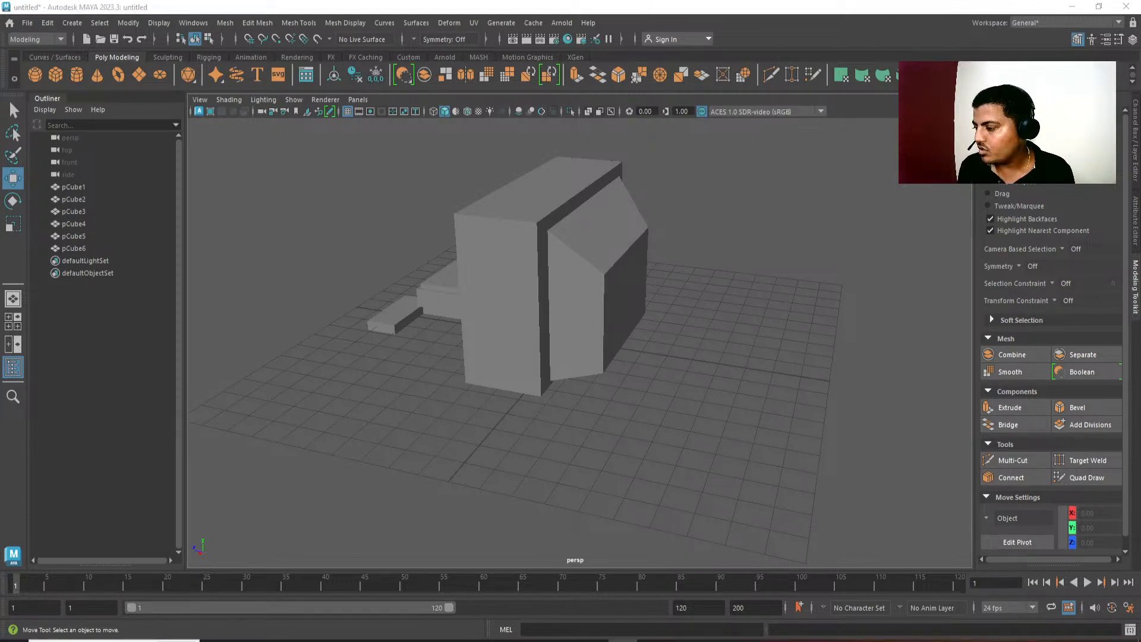
Display the scene in wireframe and select the inner face of the television's tapered rear block that meets the main housing.
{"action": "left_click_drag", "start_coordinate": [509, 391], "coordinate": [512, 278], "text": "alt"}
{"action": "left_click", "coordinate": [537, 378]}
{"action": "left_click_drag", "start_coordinate": [536, 378], "coordinate": [716, 346], "text": "alt"}
{"action": "key", "text": "4"}
{"action": "right_click_drag", "start_coordinate": [560, 262], "coordinate": [560, 302]}
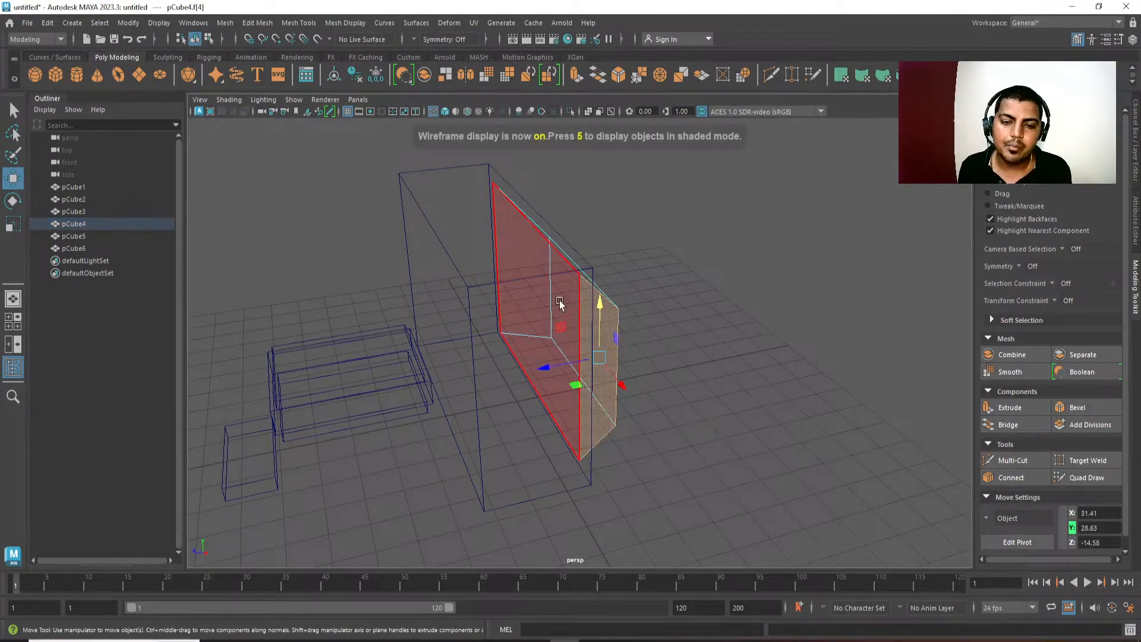
{"action": "left_click", "coordinate": [559, 301]}
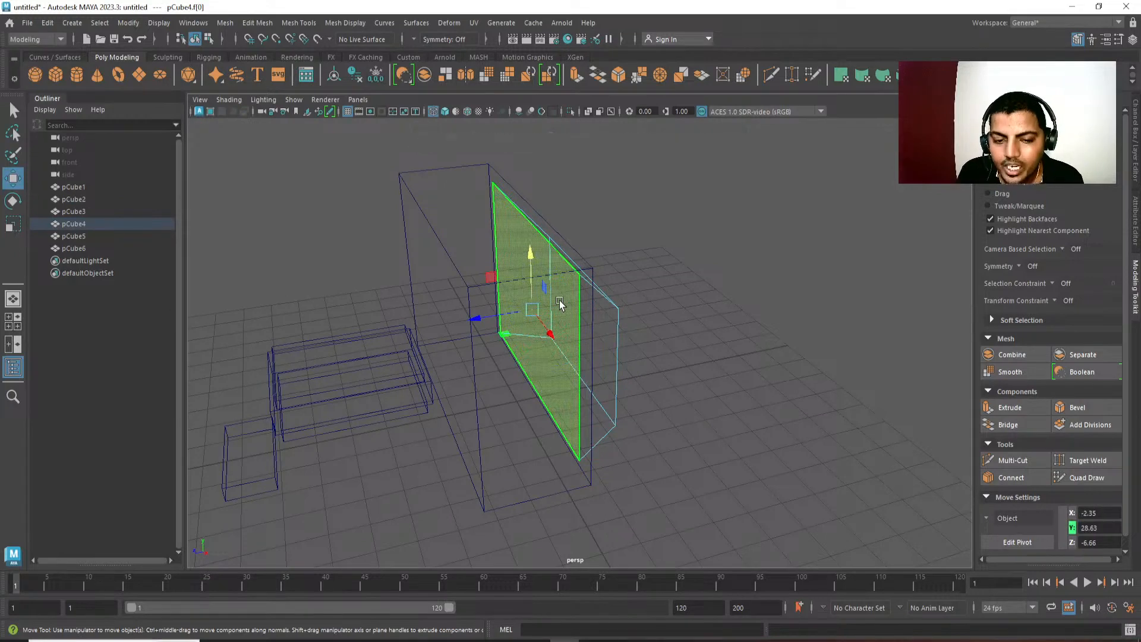
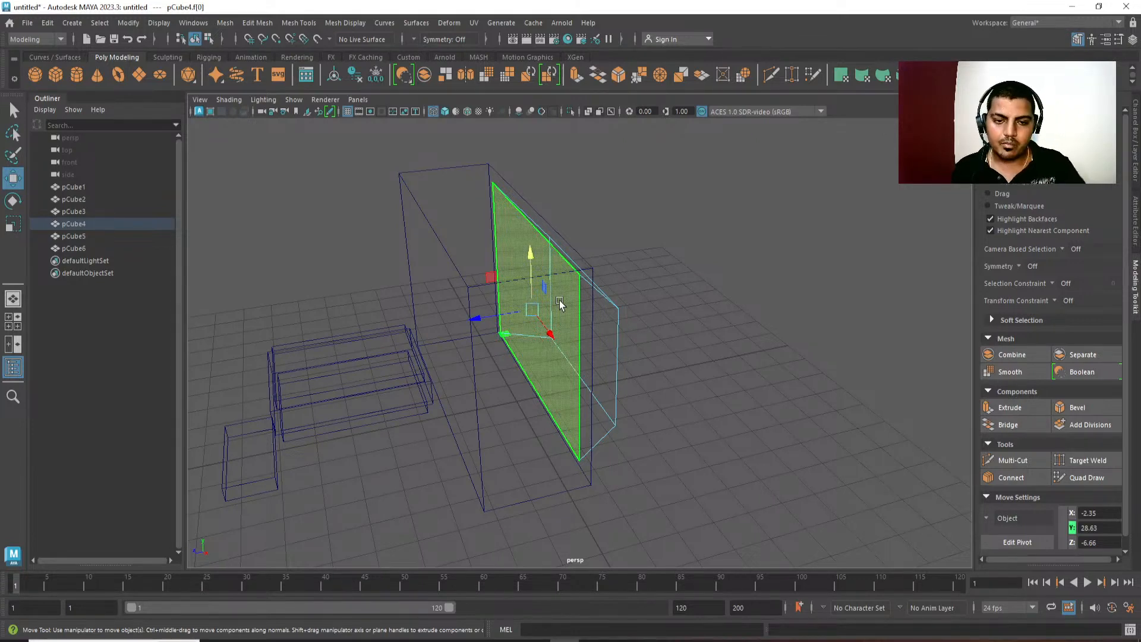
Delete the inner face of the television's tapered rear block and return the block to object mode in shaded display.
{"action": "left_click", "coordinate": [559, 303]}
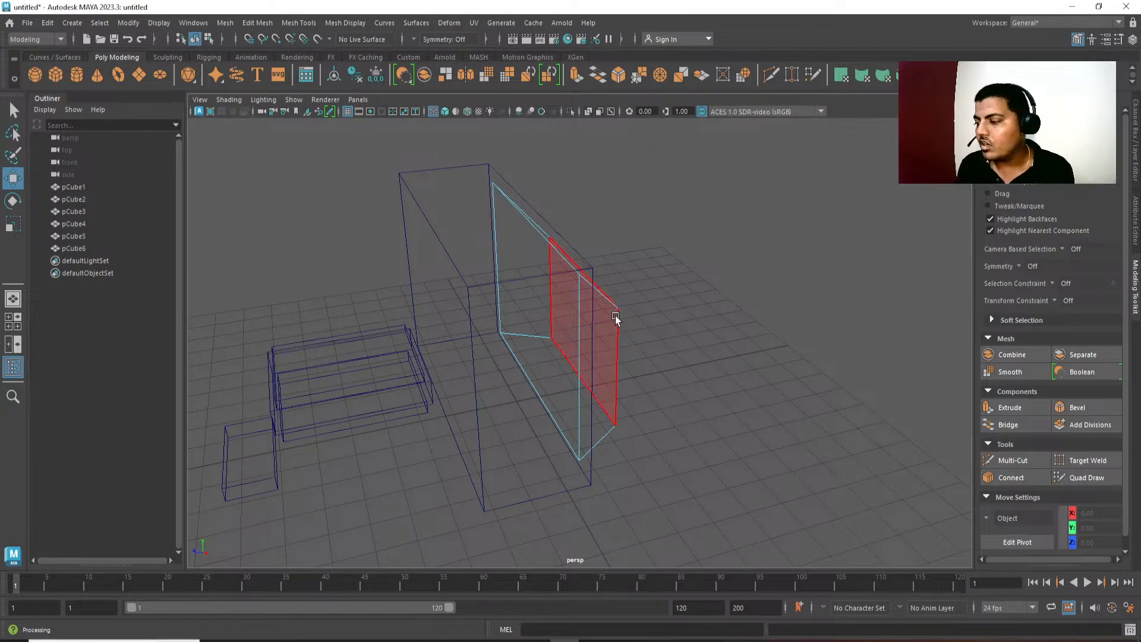
{"action": "left_click_drag", "start_coordinate": [614, 319], "coordinate": [574, 283], "text": "alt"}
{"action": "key", "text": "5"}
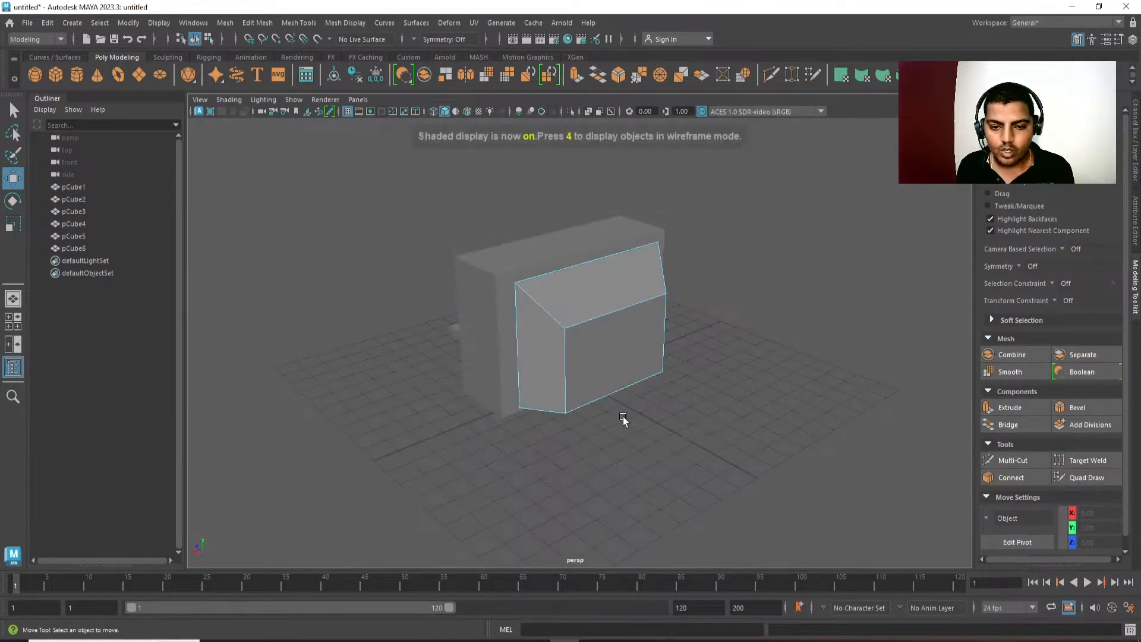
{"action": "left_click_drag", "start_coordinate": [623, 416], "coordinate": [587, 404], "text": "alt"}
{"action": "scroll", "coordinate": [586, 404], "scroll_direction": "up", "scroll_amount": 2}
{"action": "right_click_drag", "start_coordinate": [607, 459], "coordinate": [747, 262]}
{"action": "left_click_drag", "start_coordinate": [747, 262], "coordinate": [740, 304], "text": "alt"}
{"action": "key", "text": "q"}
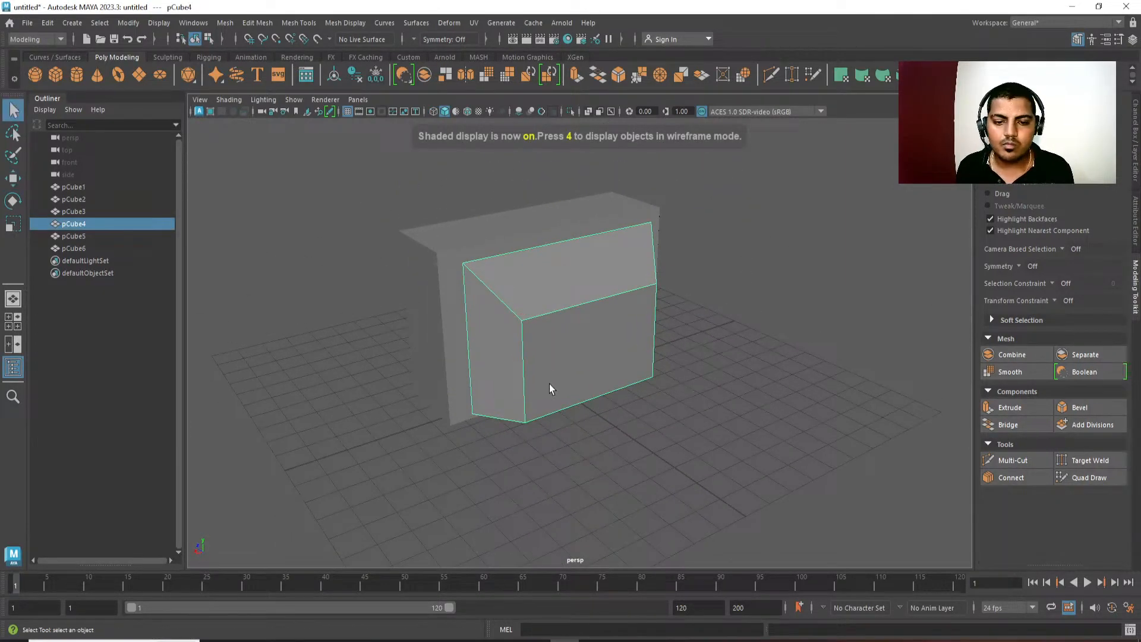
Bevel the rear block's vertical back edges, upper back edge and slanted corner edges with a fraction of 0.14.
{"action": "key", "text": "F10"}
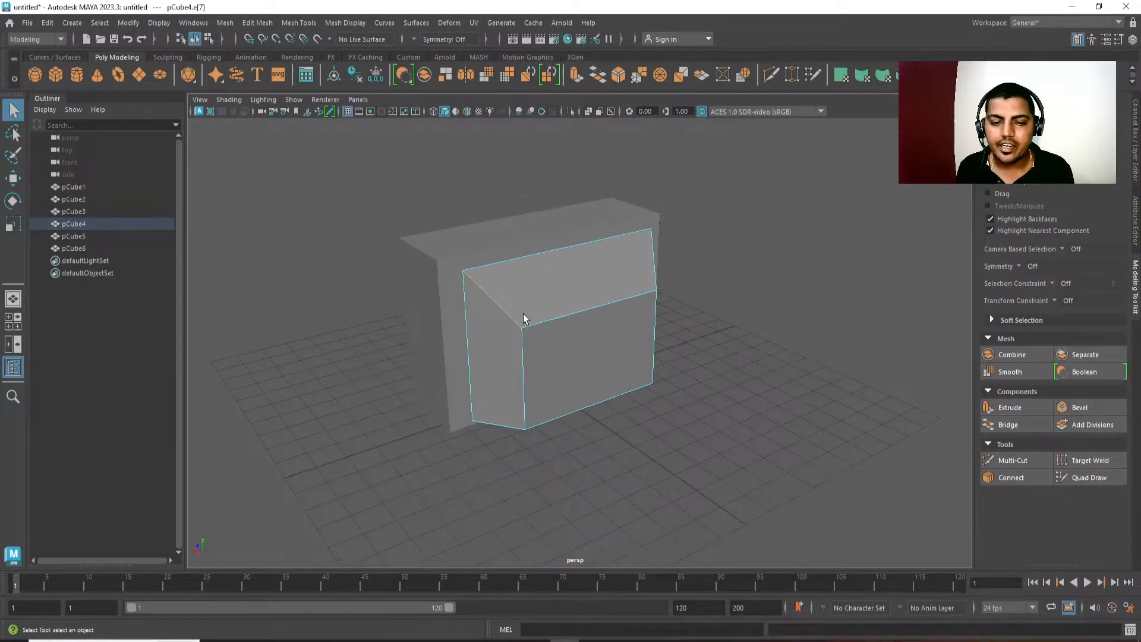
{"action": "left_click", "coordinate": [523, 391]}
{"action": "mouse_move", "coordinate": [523, 391]}
{"action": "left_mouse_down", "text": "alt"}
{"action": "mouse_move", "coordinate": [540, 387]}
{"action": "mouse_move", "coordinate": [540, 400]}
{"action": "left_mouse_up", "text": "alt"}
{"action": "left_click_drag", "start_coordinate": [627, 352], "coordinate": [659, 363], "text": "alt"}
{"action": "left_click", "coordinate": [660, 360], "text": "shift"}
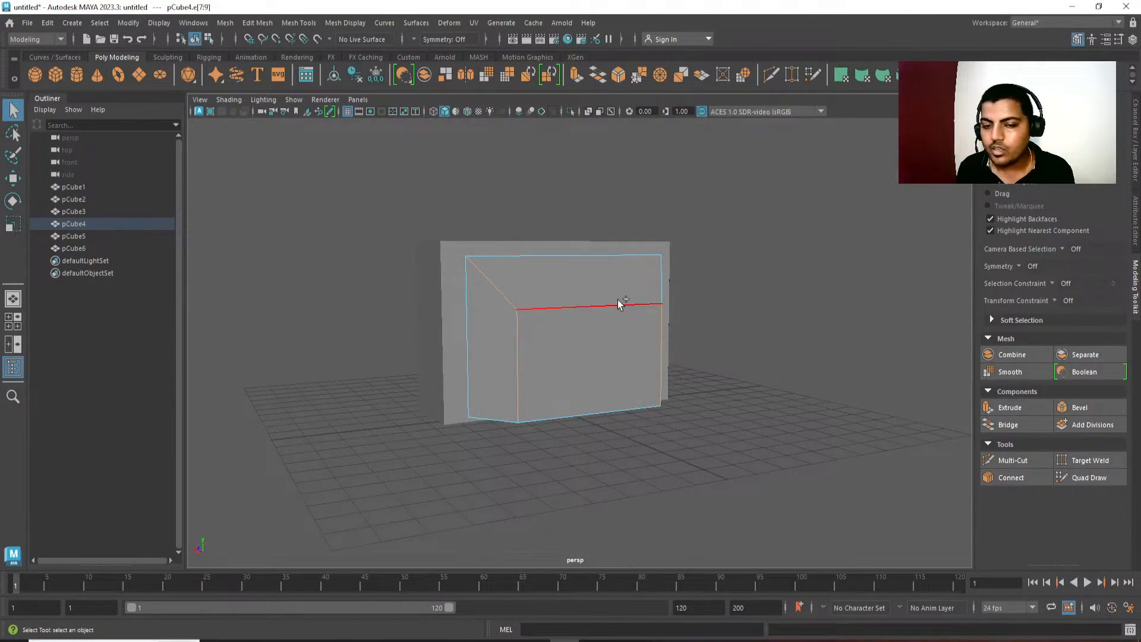
{"action": "left_click", "coordinate": [618, 300], "text": "shift"}
{"action": "left_click_drag", "start_coordinate": [643, 281], "coordinate": [680, 387], "text": "alt"}
{"action": "key", "text": "ctrl+b"}
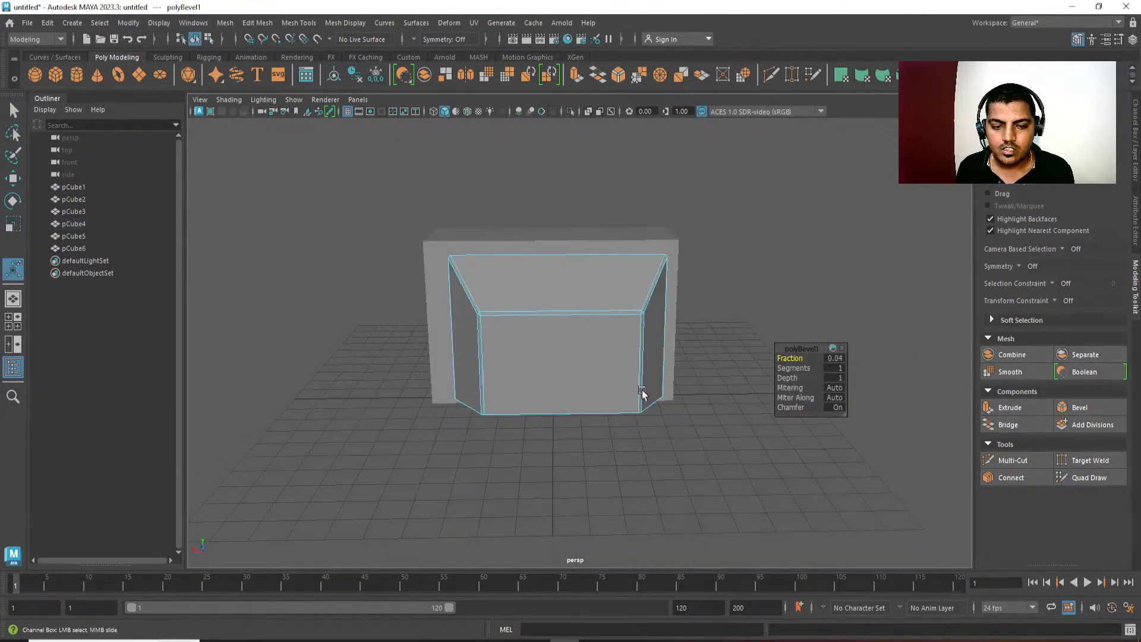
{"action": "key", "text": "ctrl+z"}
{"action": "key", "text": "ctrl+z"}
{"action": "left_click_drag", "start_coordinate": [506, 333], "coordinate": [539, 306], "text": "alt"}
{"action": "right_click_drag", "start_coordinate": [538, 307], "coordinate": [581, 307], "text": "shift"}
{"action": "middle_click_drag", "start_coordinate": [624, 350], "coordinate": [612, 349]}
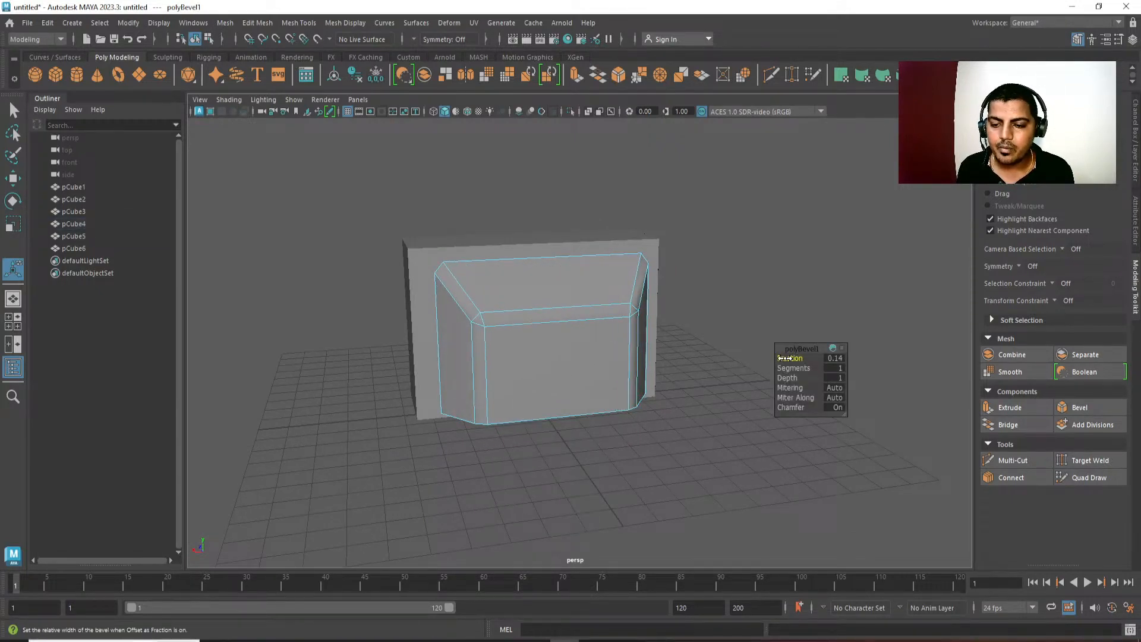
{"action": "mouse_move", "coordinate": [780, 358]}
{"action": "middle_mouse_down"}
{"action": "mouse_move", "coordinate": [799, 357]}
{"action": "mouse_move", "coordinate": [786, 359]}
{"action": "middle_mouse_up"}
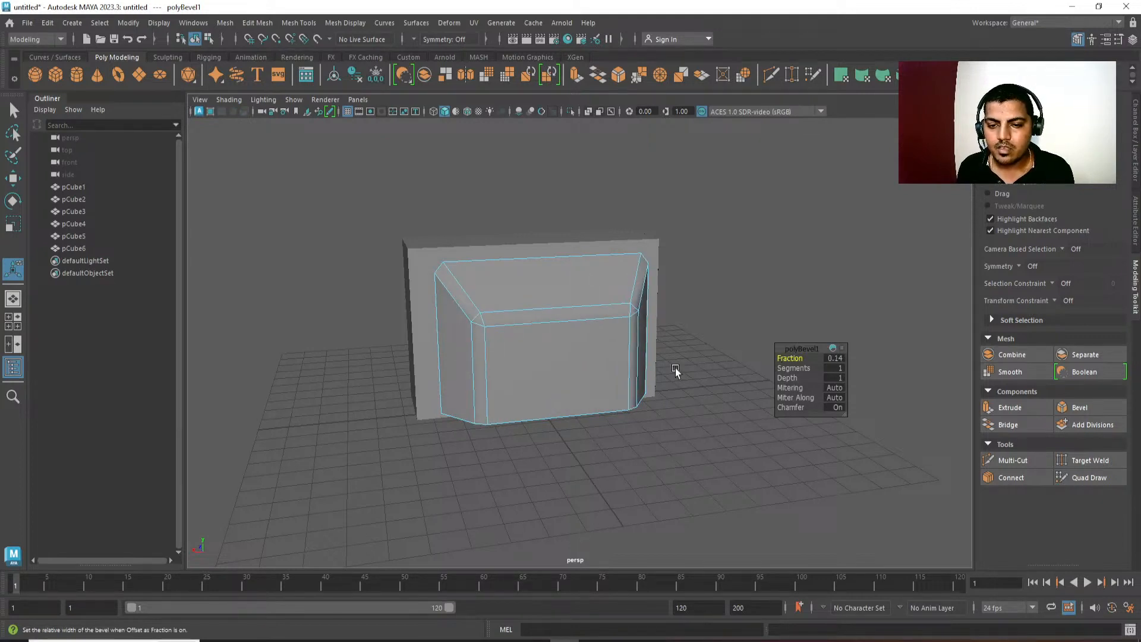
Set the rear block's bevel to 3 segments with a fraction of 0.09, and clear the selection.
{"action": "left_click_drag", "start_coordinate": [470, 372], "coordinate": [537, 375], "text": "alt"}
{"action": "right_click_drag", "start_coordinate": [537, 375], "coordinate": [601, 379], "text": "alt"}
{"action": "left_click", "coordinate": [796, 367]}
{"action": "mouse_move", "coordinate": [797, 368]}
{"action": "middle_mouse_down"}
{"action": "mouse_move", "coordinate": [811, 366]}
{"action": "mouse_move", "coordinate": [803, 359]}
{"action": "middle_mouse_up"}
{"action": "left_click", "coordinate": [791, 358]}
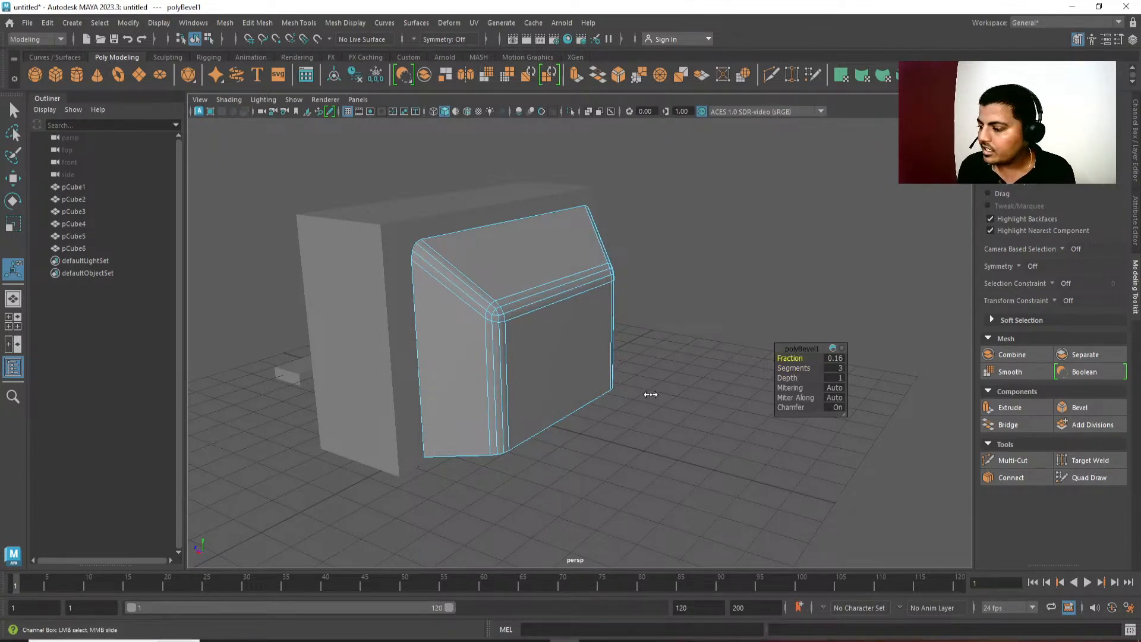
{"action": "middle_click_drag", "start_coordinate": [650, 394], "coordinate": [646, 395]}
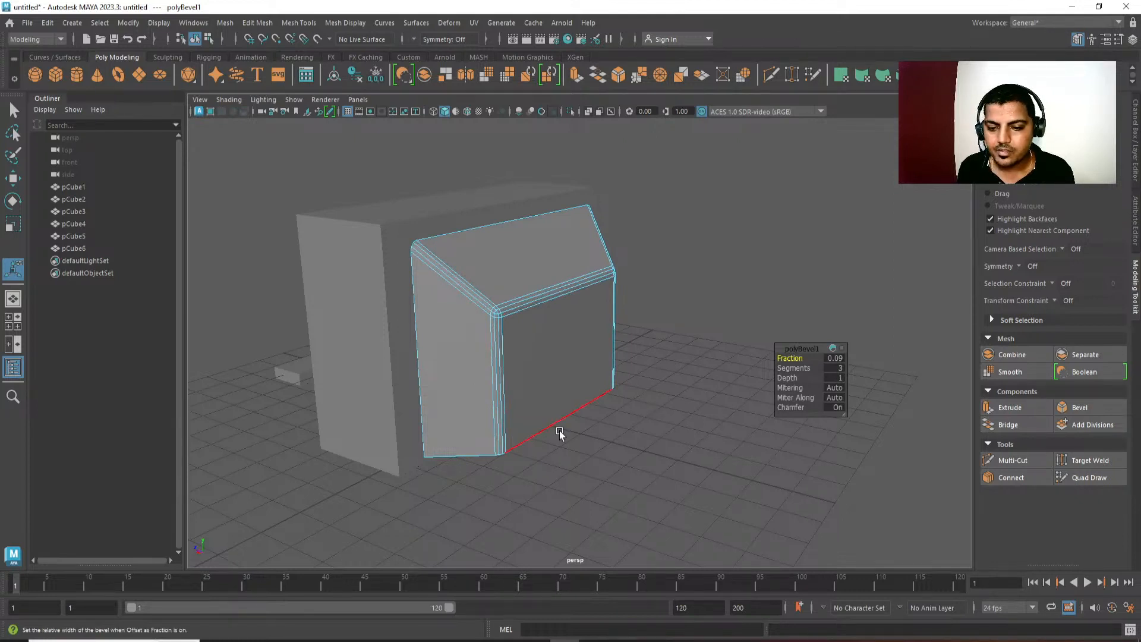
{"action": "left_click_drag", "start_coordinate": [559, 431], "coordinate": [533, 390], "text": "alt"}
{"action": "scroll", "coordinate": [532, 390], "scroll_direction": "down", "scroll_amount": 2}
{"action": "key", "text": "q"}
{"action": "right_click_drag", "start_coordinate": [565, 387], "coordinate": [679, 270]}
{"action": "left_click", "coordinate": [679, 270]}
{"action": "left_click_drag", "start_coordinate": [598, 402], "coordinate": [579, 340], "text": "alt"}
{"action": "scroll", "coordinate": [606, 404], "scroll_direction": "down", "scroll_amount": 3}
Try beveling the four front-to-back corner edges of the television's main housing, starting with a fraction of 0.07.
{"action": "left_click", "coordinate": [533, 347]}
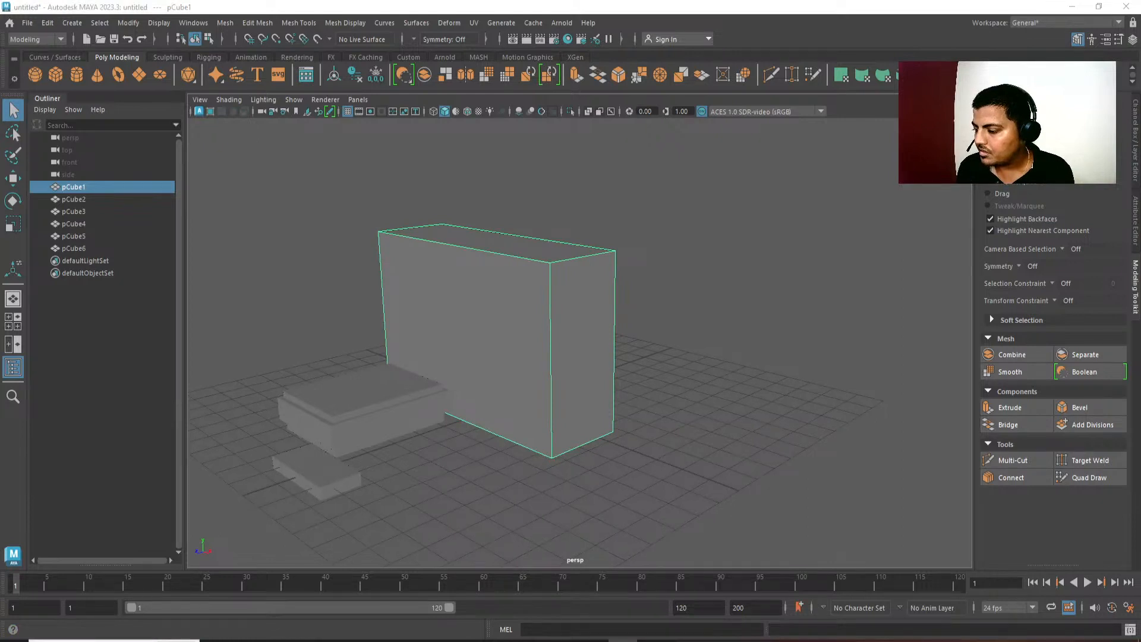
{"action": "key", "text": "F10"}
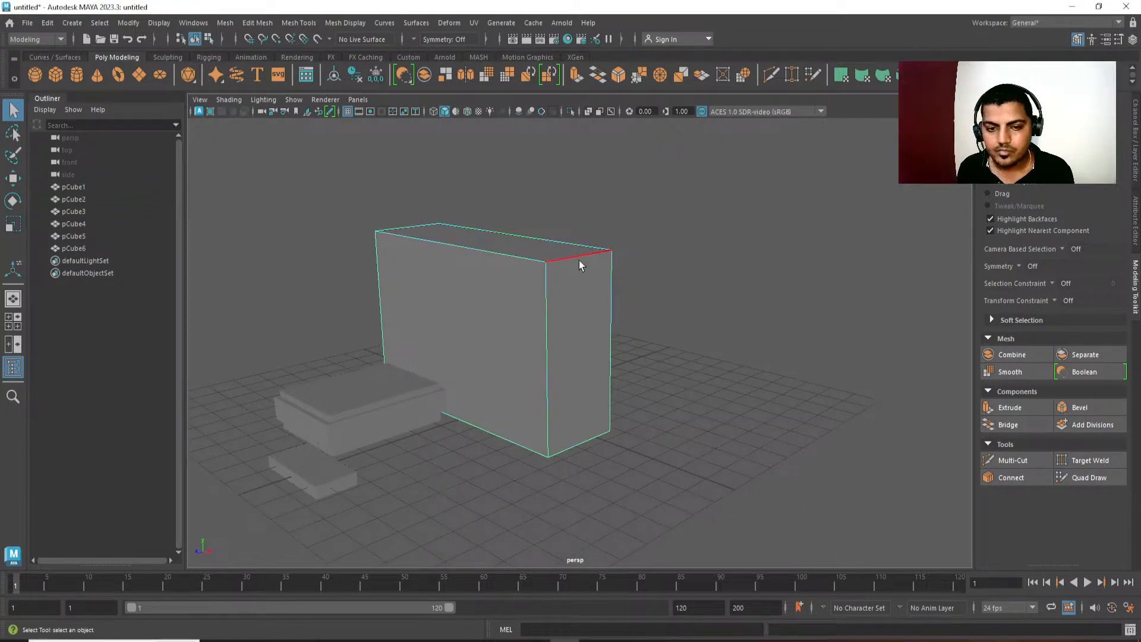
{"action": "left_click", "coordinate": [576, 262]}
{"action": "left_click", "coordinate": [579, 429], "text": "shift"}
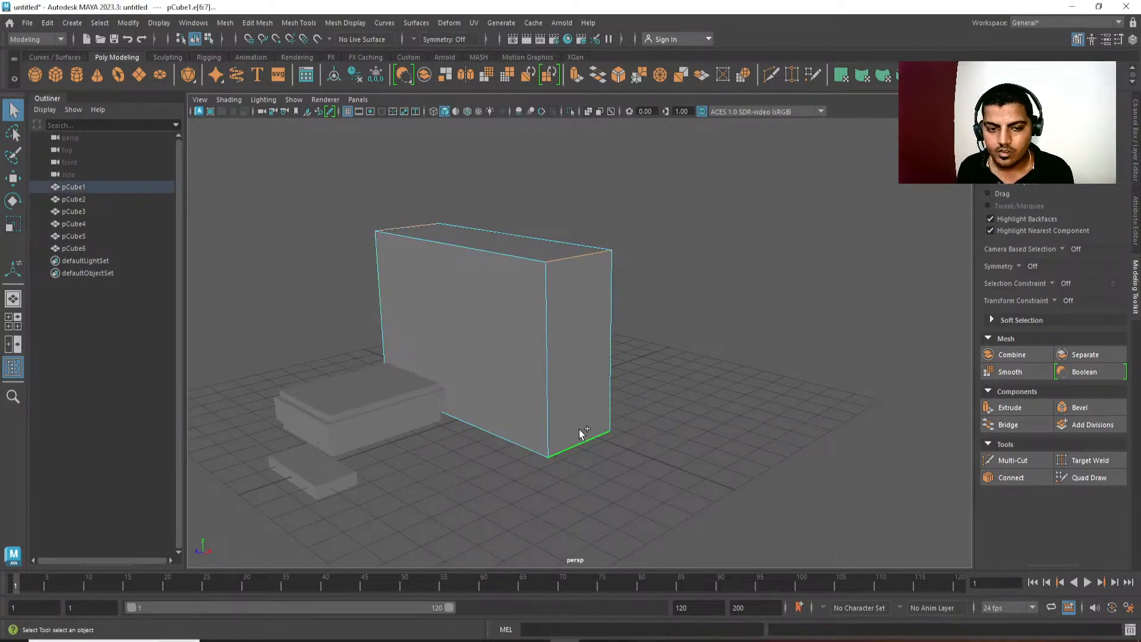
{"action": "left_click_drag", "start_coordinate": [579, 429], "coordinate": [719, 288], "text": "alt"}
{"action": "key", "text": "ctrl+b"}
{"action": "middle_click_drag", "start_coordinate": [754, 288], "coordinate": [728, 287]}
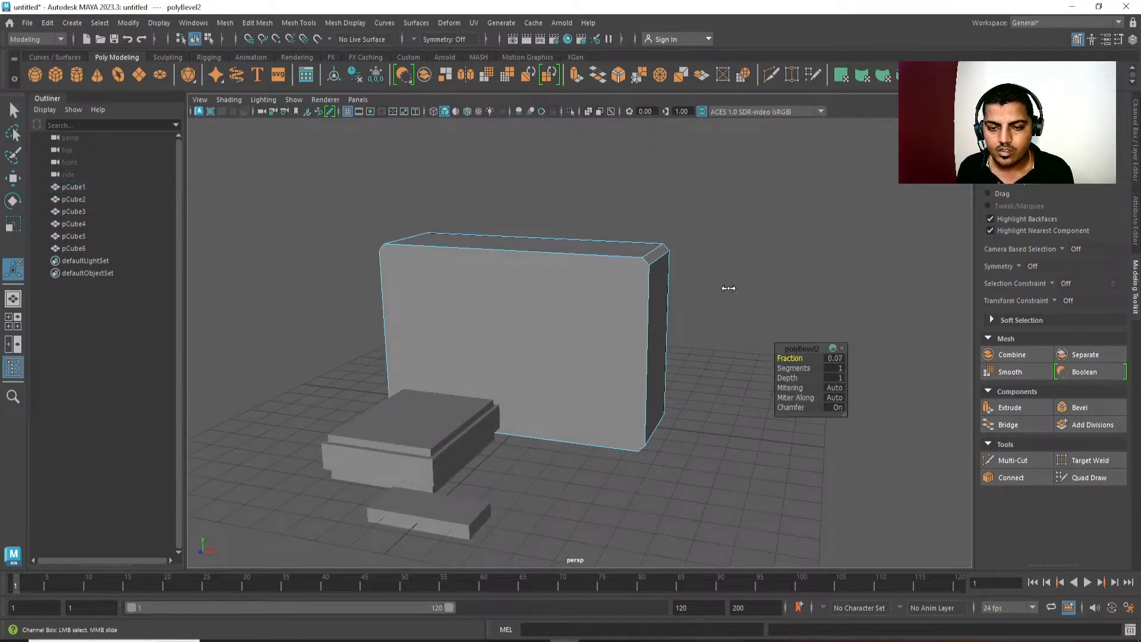
{"action": "left_click", "coordinate": [787, 370]}
{"action": "middle_click_drag", "start_coordinate": [708, 351], "coordinate": [722, 350]}
{"action": "left_click_drag", "start_coordinate": [714, 349], "coordinate": [607, 357], "text": "alt"}
{"action": "scroll", "coordinate": [553, 364], "scroll_direction": "down", "scroll_amount": 4}
{"action": "key", "text": "q"}
{"action": "left_click", "coordinate": [651, 362]}
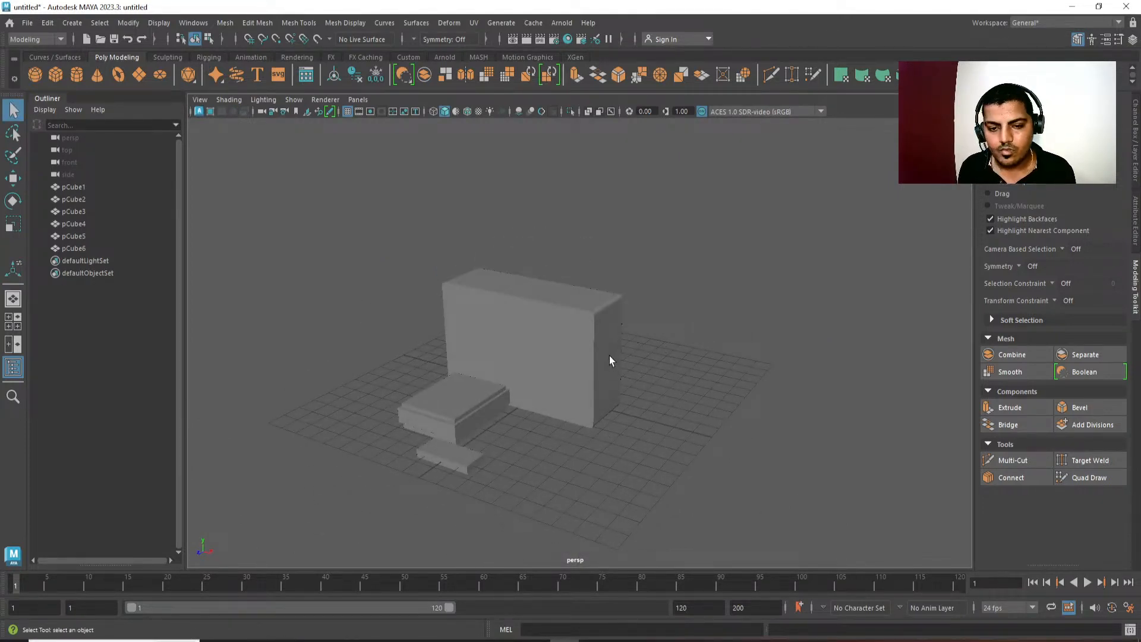
Undo the corner bevel on the television's main housing.
{"action": "left_click", "coordinate": [607, 356]}
{"action": "key", "text": "ctrl+z"}
{"action": "key", "text": "ctrl+z"}
{"action": "key", "text": "ctrl+z"}
{"action": "key", "text": "ctrl+z"}
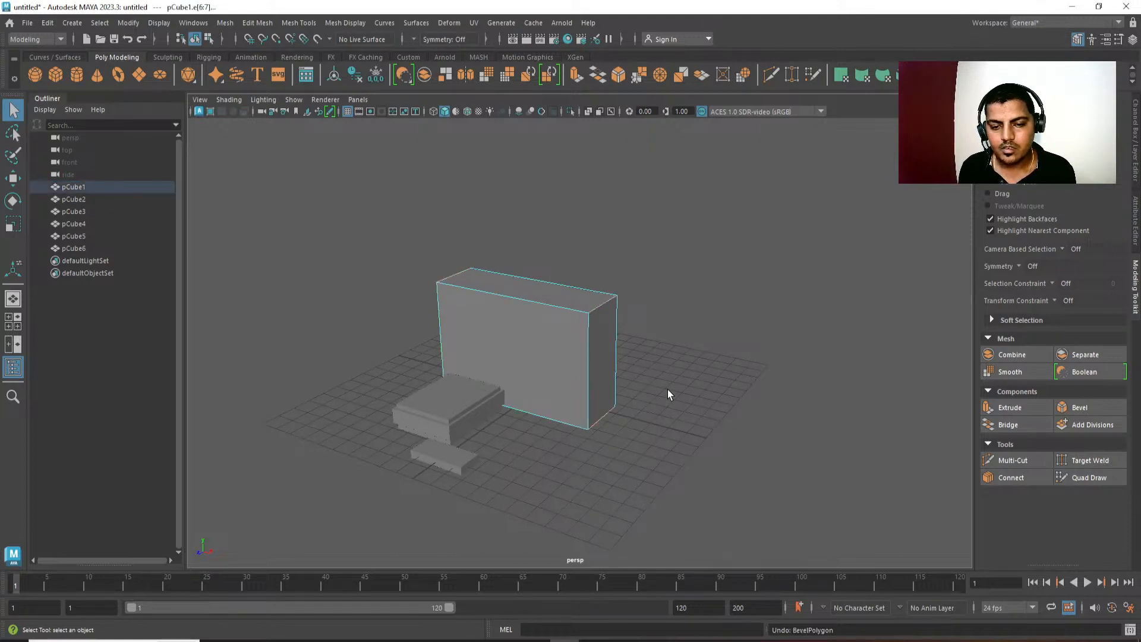
{"action": "left_click_drag", "start_coordinate": [669, 390], "coordinate": [693, 389], "text": "alt"}
Select the television's main housing, switch to the front view, and isolate it in shaded display with nothing selected.
{"action": "right_click_drag", "start_coordinate": [548, 372], "coordinate": [778, 179]}
{"action": "key", "text": "space"}
{"action": "left_click_drag", "start_coordinate": [777, 179], "coordinate": [779, 295]}
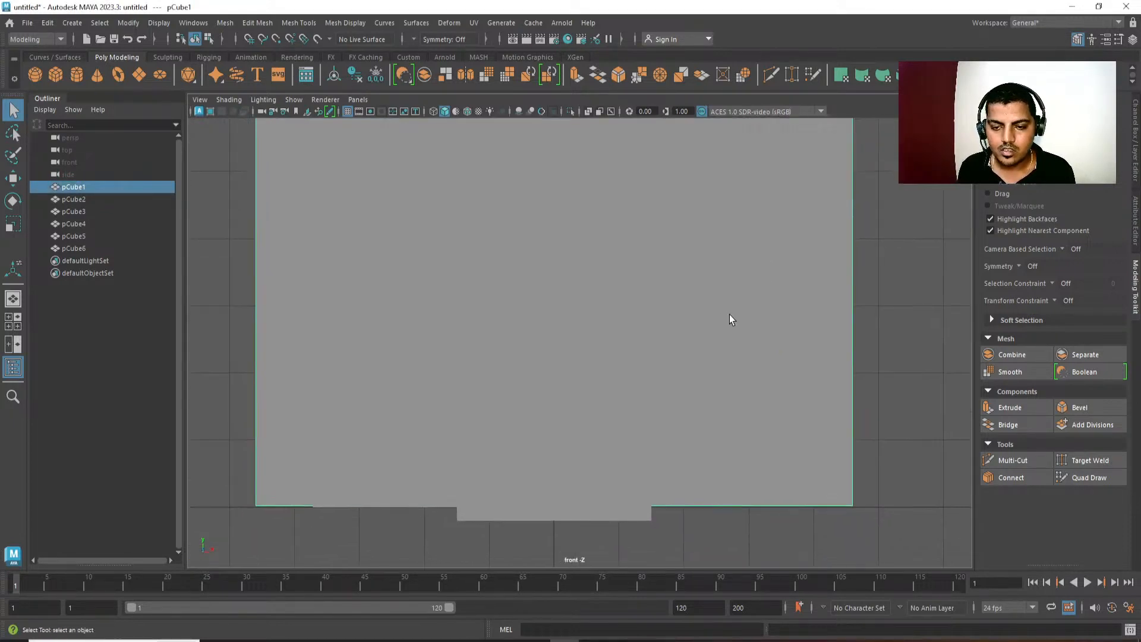
{"action": "key", "text": "4"}
{"action": "middle_click_drag", "start_coordinate": [736, 246], "coordinate": [676, 267], "text": "alt"}
{"action": "right_click_drag", "start_coordinate": [677, 268], "coordinate": [698, 294], "text": "alt"}
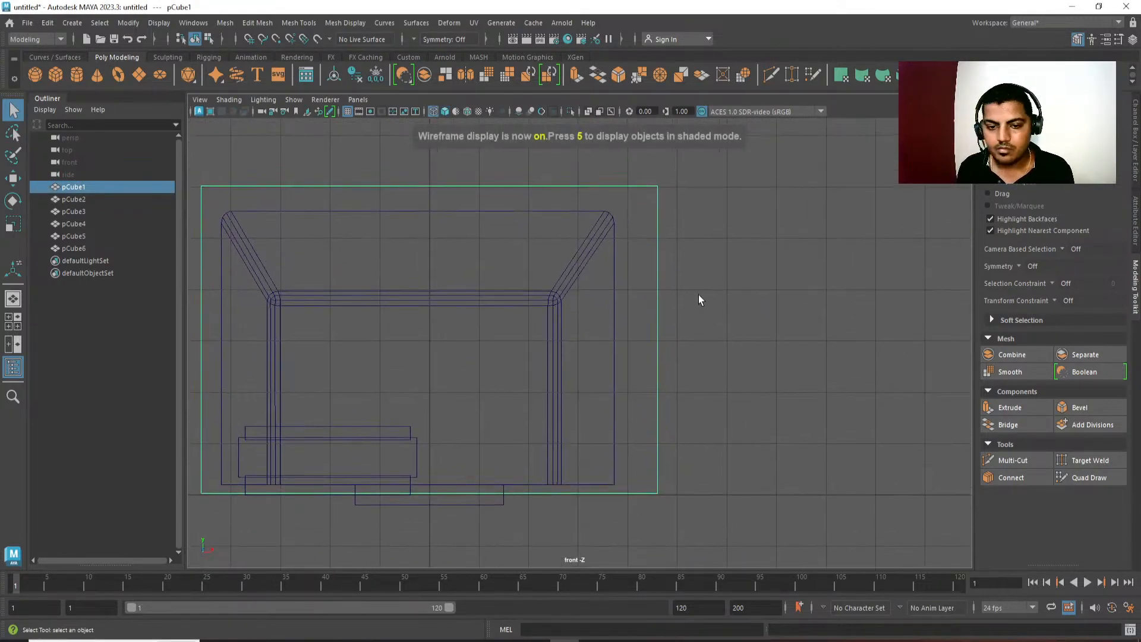
{"action": "middle_click_drag", "start_coordinate": [697, 295], "coordinate": [714, 302], "text": "alt"}
{"action": "left_click", "coordinate": [570, 113]}
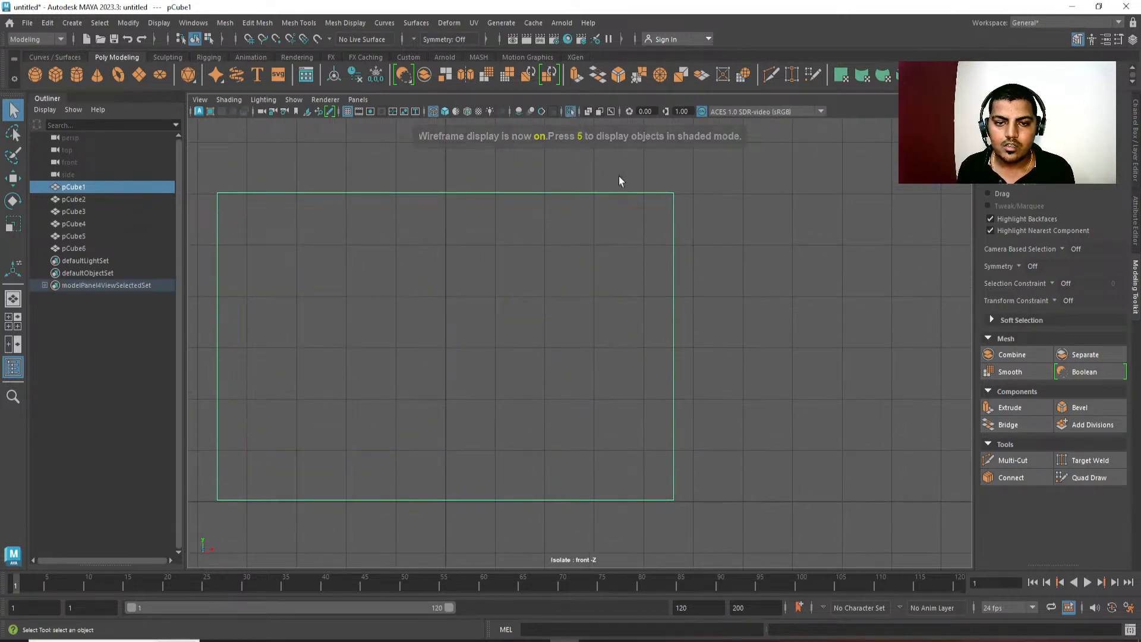
{"action": "left_click", "coordinate": [773, 290]}
{"action": "key", "text": "5"}
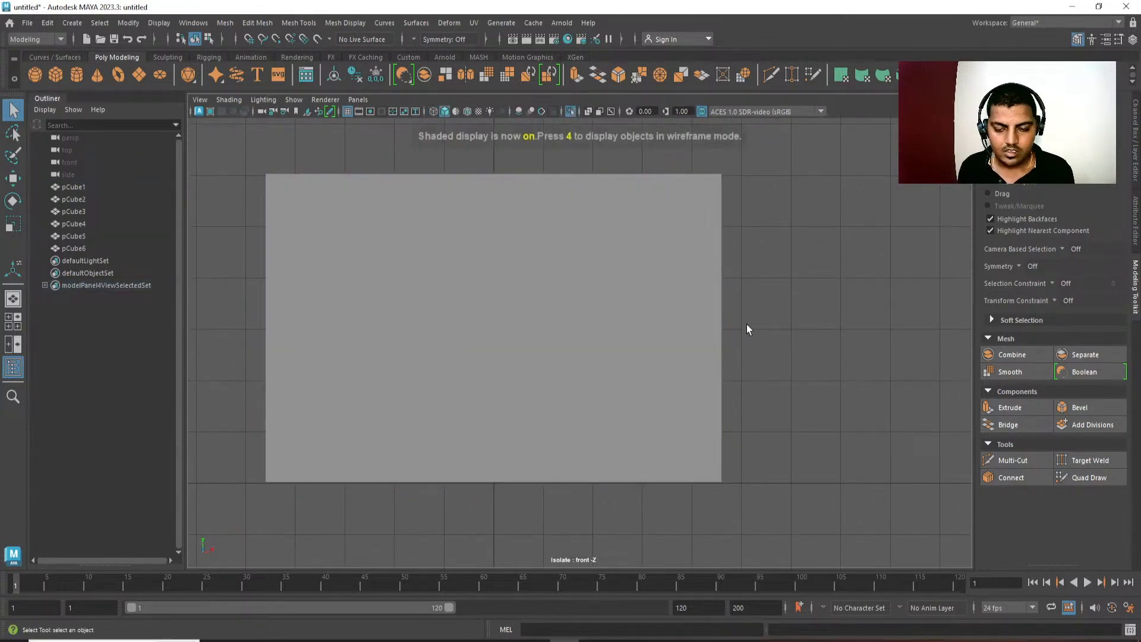
Create a default cylinder in the wireframe front view, raise it to about Y 25.53, and delete it.
{"action": "right_click", "coordinate": [784, 240], "text": "shift"}
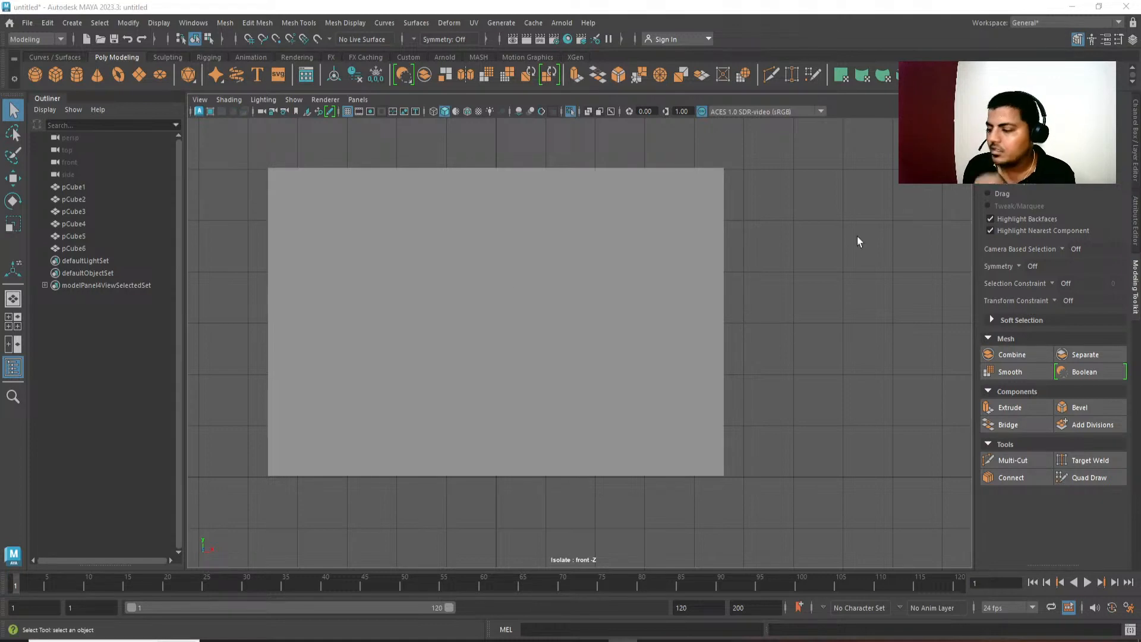
{"action": "key", "text": "4"}
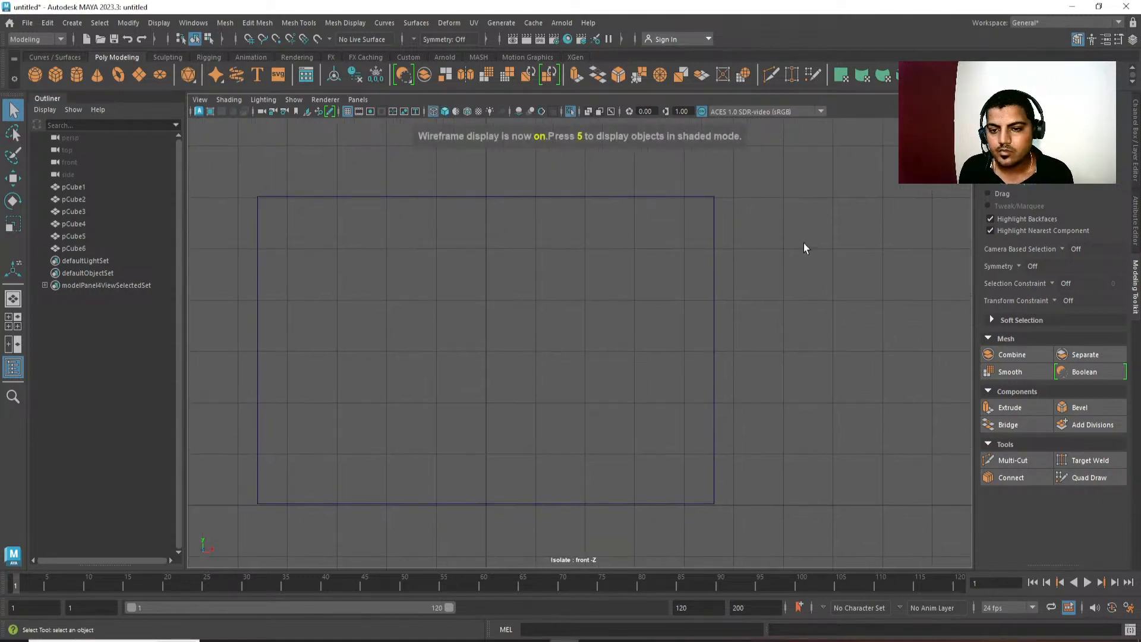
{"action": "right_click_drag", "start_coordinate": [805, 240], "coordinate": [744, 241], "text": "shift"}
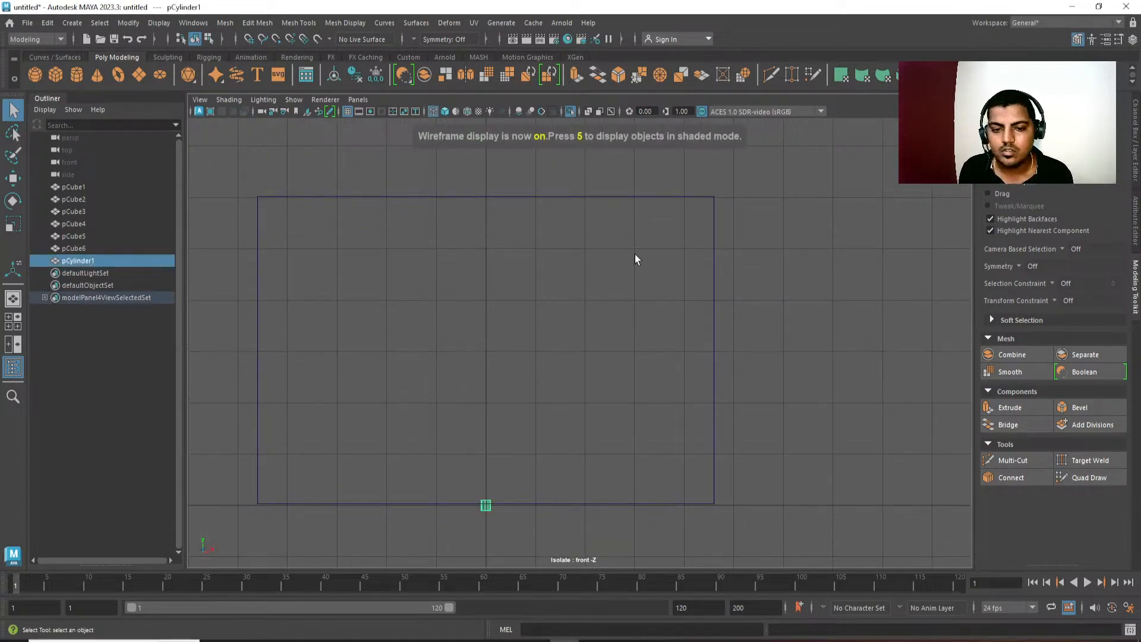
{"action": "key", "text": "w"}
{"action": "middle_click_drag", "start_coordinate": [664, 390], "coordinate": [701, 354], "text": "alt"}
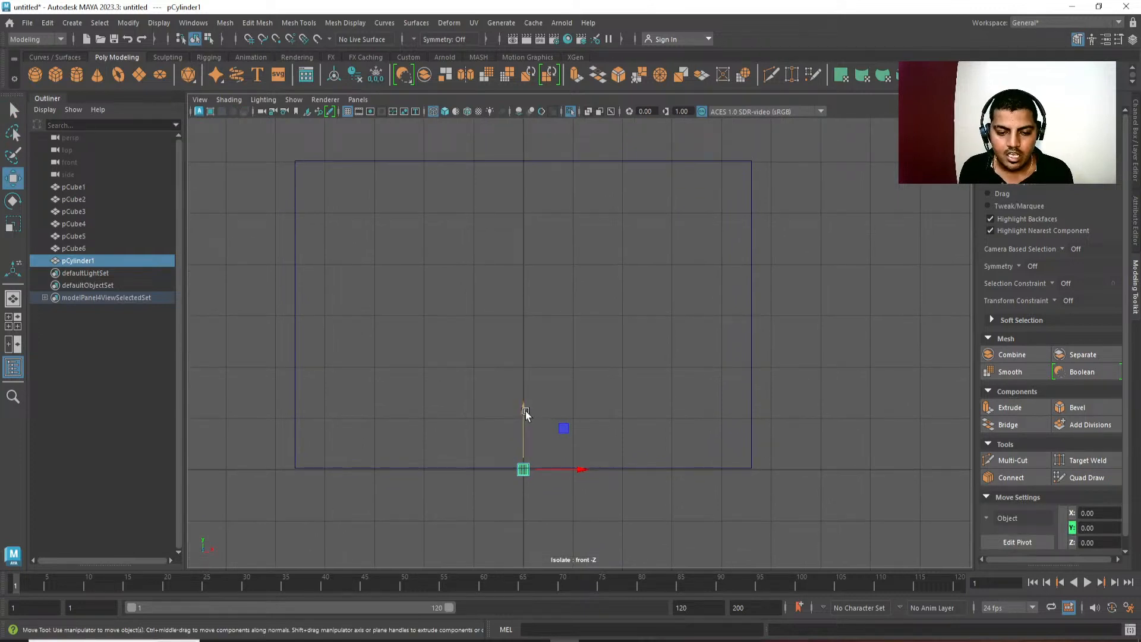
{"action": "left_click_drag", "start_coordinate": [525, 412], "coordinate": [530, 280]}
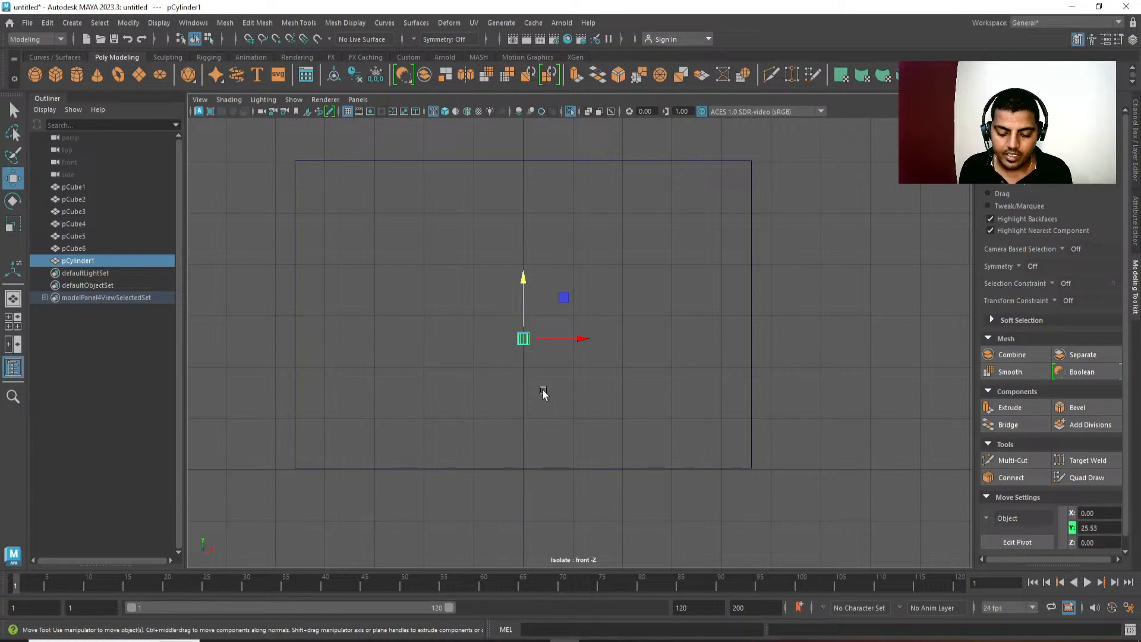
{"action": "key", "text": "Delete"}
Enable interactive creation for polygon primitives and draw a cylinder over the upper right part of the housing's front.
{"action": "right_click", "coordinate": [821, 190], "text": "shift"}
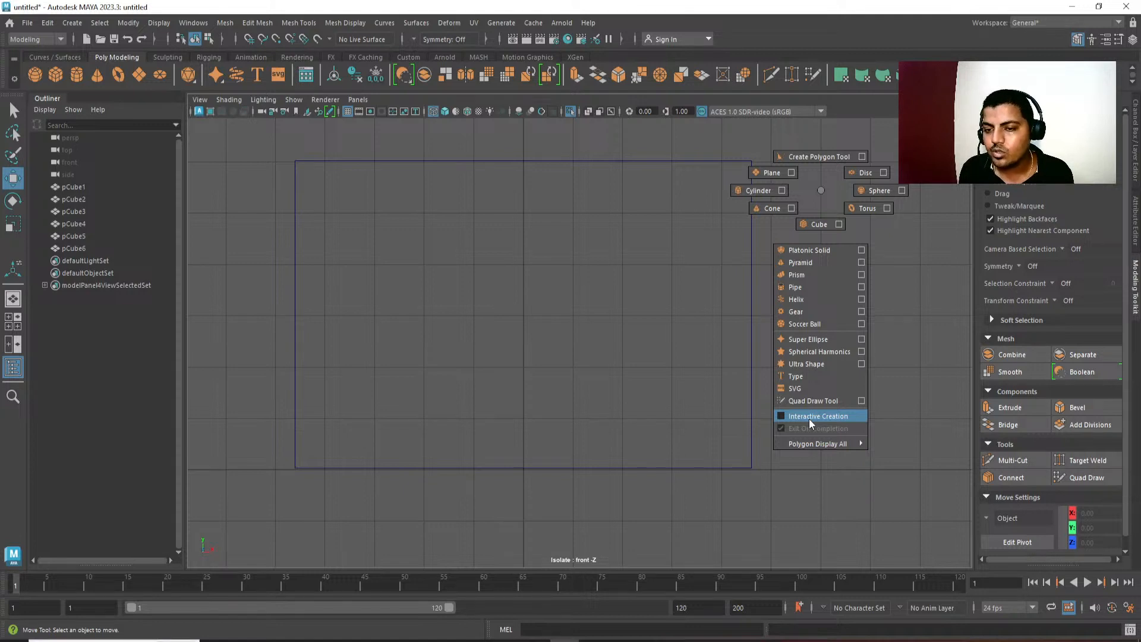
{"action": "right_click_drag", "start_coordinate": [809, 419], "coordinate": [809, 419], "text": "shift"}
{"action": "middle_click_drag", "start_coordinate": [799, 313], "coordinate": [784, 316], "text": "alt"}
{"action": "right_click_drag", "start_coordinate": [809, 215], "coordinate": [747, 214], "text": "shift"}
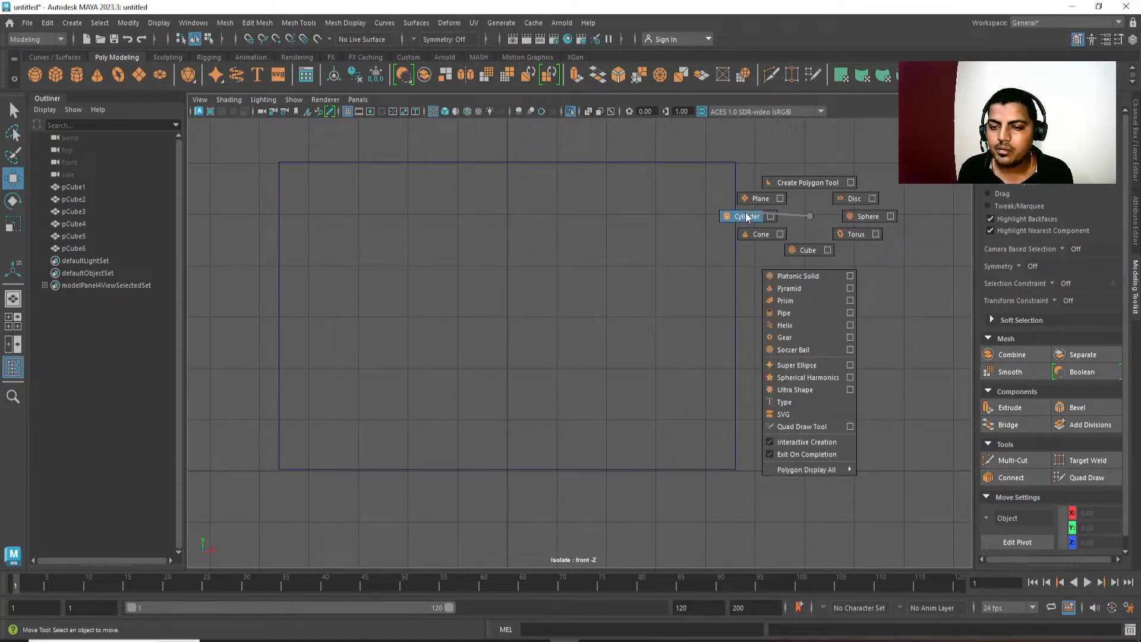
{"action": "right_click_drag", "start_coordinate": [747, 216], "coordinate": [747, 217], "text": "shift"}
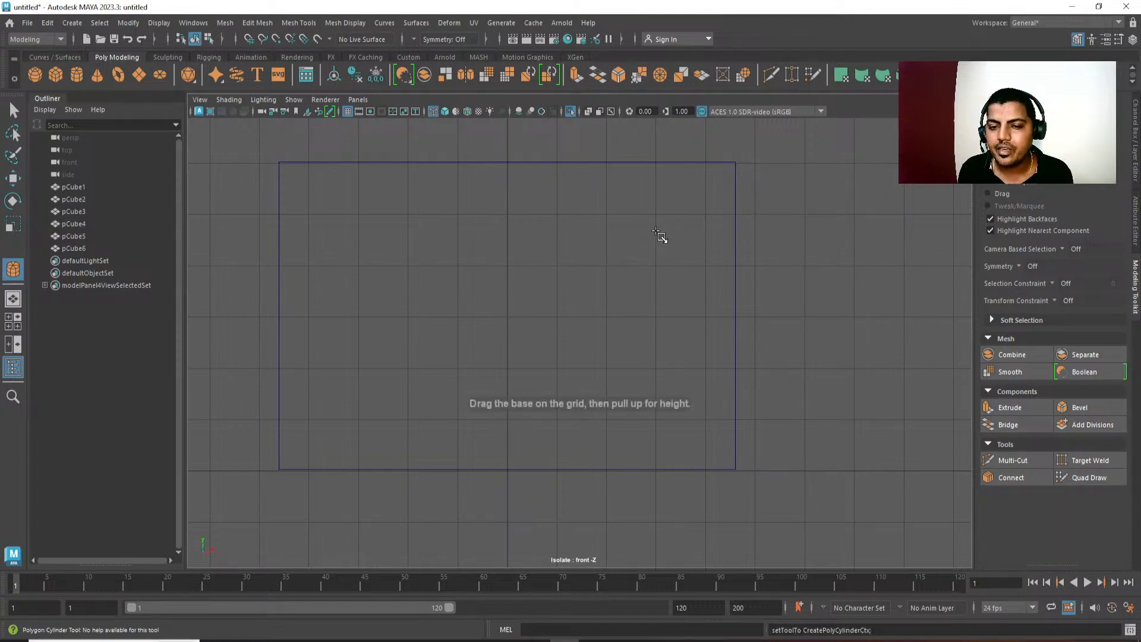
{"action": "left_click", "coordinate": [682, 238]}
{"action": "middle_click_drag", "start_coordinate": [674, 282], "coordinate": [644, 311], "text": "alt"}
Frame the new cylinder in perspective, examine its position inside the housing, and return to the shaded front view.
{"action": "key", "text": "r"}
{"action": "key", "text": "space"}
{"action": "left_click_drag", "start_coordinate": [674, 341], "coordinate": [667, 213]}
{"action": "key", "text": "f"}
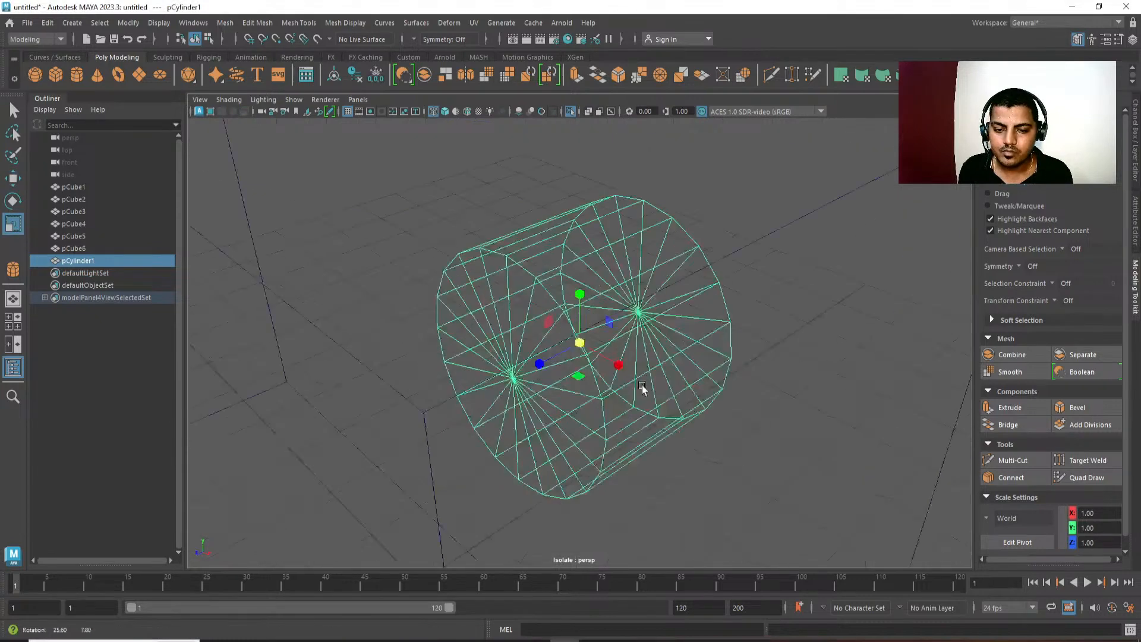
{"action": "left_click_drag", "start_coordinate": [642, 387], "coordinate": [604, 390], "text": "alt"}
{"action": "scroll", "coordinate": [604, 390], "scroll_direction": "down", "scroll_amount": 8}
{"action": "key", "text": "space"}
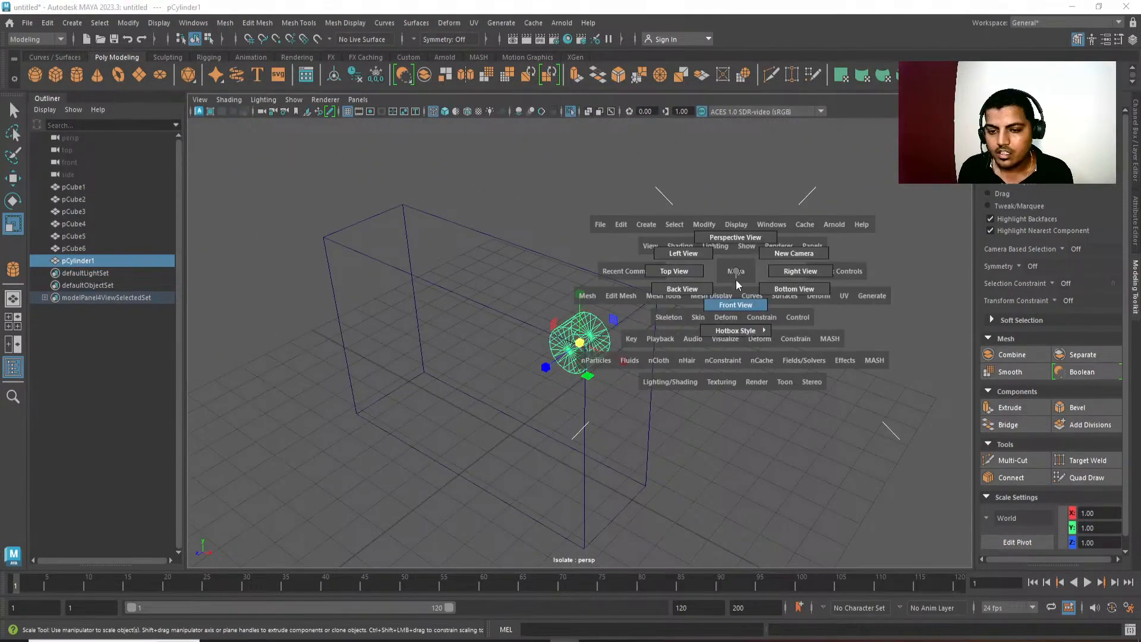
{"action": "left_click_drag", "start_coordinate": [736, 279], "coordinate": [747, 373]}
{"action": "key", "text": "5"}
{"action": "middle_click_drag", "start_coordinate": [732, 337], "coordinate": [725, 349], "text": "alt"}
{"action": "scroll", "coordinate": [705, 358], "scroll_direction": "up", "scroll_amount": 1}
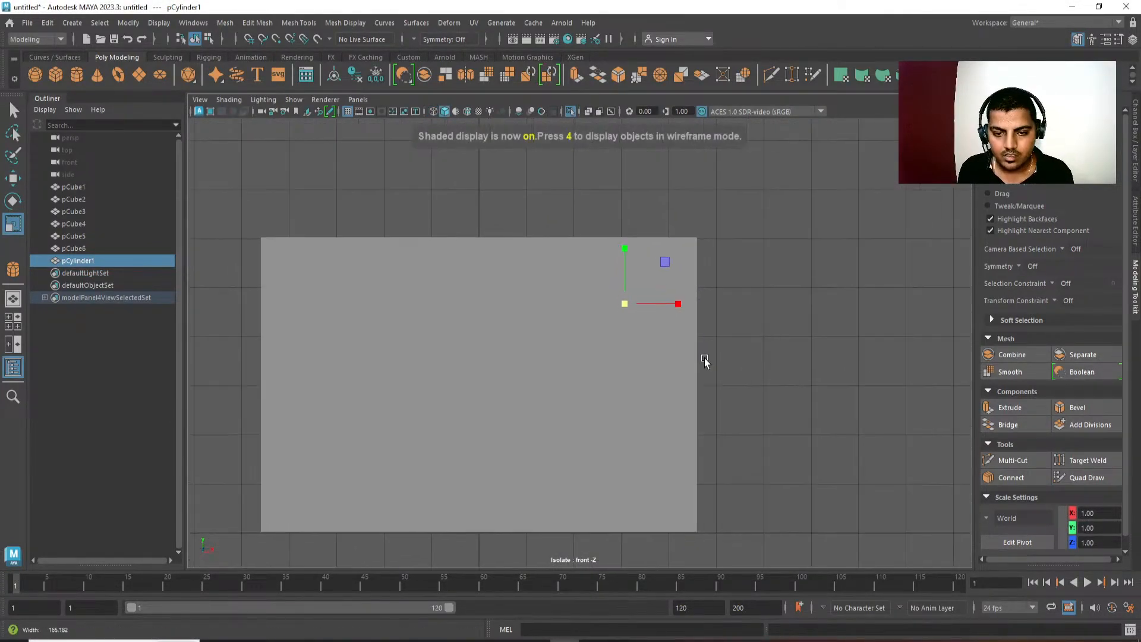
Move the cylinder forward to about Z 22.14 so it shows on the housing's front, and return to the front view.
{"action": "key", "text": "space"}
{"action": "mouse_move", "coordinate": [701, 416]}
{"action": "left_mouse_down"}
{"action": "mouse_move", "coordinate": [653, 328]}
{"action": "mouse_move", "coordinate": [531, 376]}
{"action": "mouse_move", "coordinate": [458, 384]}
{"action": "mouse_move", "coordinate": [560, 376]}
{"action": "mouse_move", "coordinate": [607, 343]}
{"action": "left_mouse_up"}
{"action": "key", "text": "w"}
{"action": "key", "text": "space"}
{"action": "left_click_drag", "start_coordinate": [608, 343], "coordinate": [609, 379]}
{"action": "middle_click_drag", "start_coordinate": [609, 379], "coordinate": [607, 359], "text": "alt"}
{"action": "scroll", "coordinate": [606, 359], "scroll_direction": "down", "scroll_amount": 2}
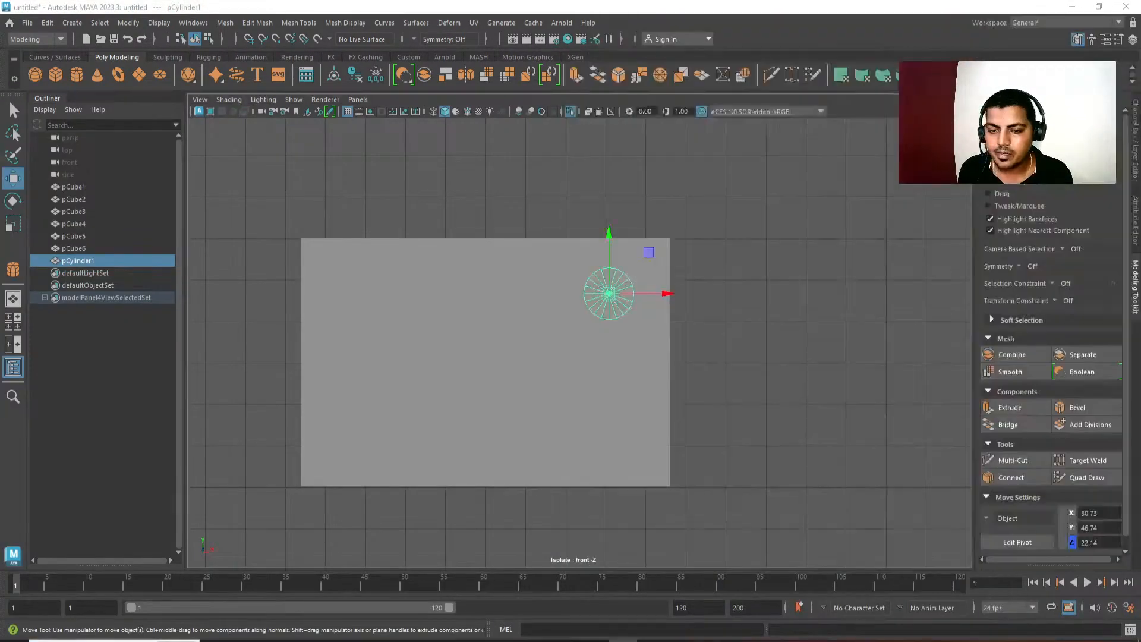
{"action": "scroll", "coordinate": [858, 407], "scroll_direction": "down", "scroll_amount": 1}
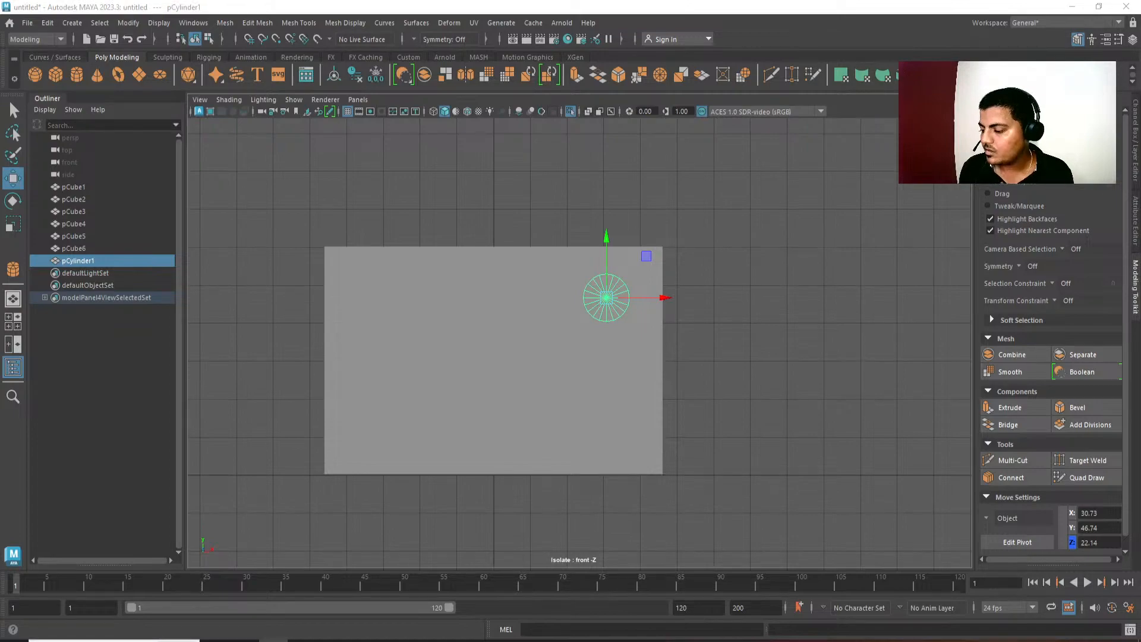
Switch to the reference board and examine the console photos and the television with its control knobs in the main scene image.
{"action": "scroll", "coordinate": [551, 223], "scroll_direction": "down", "scroll_amount": 6}
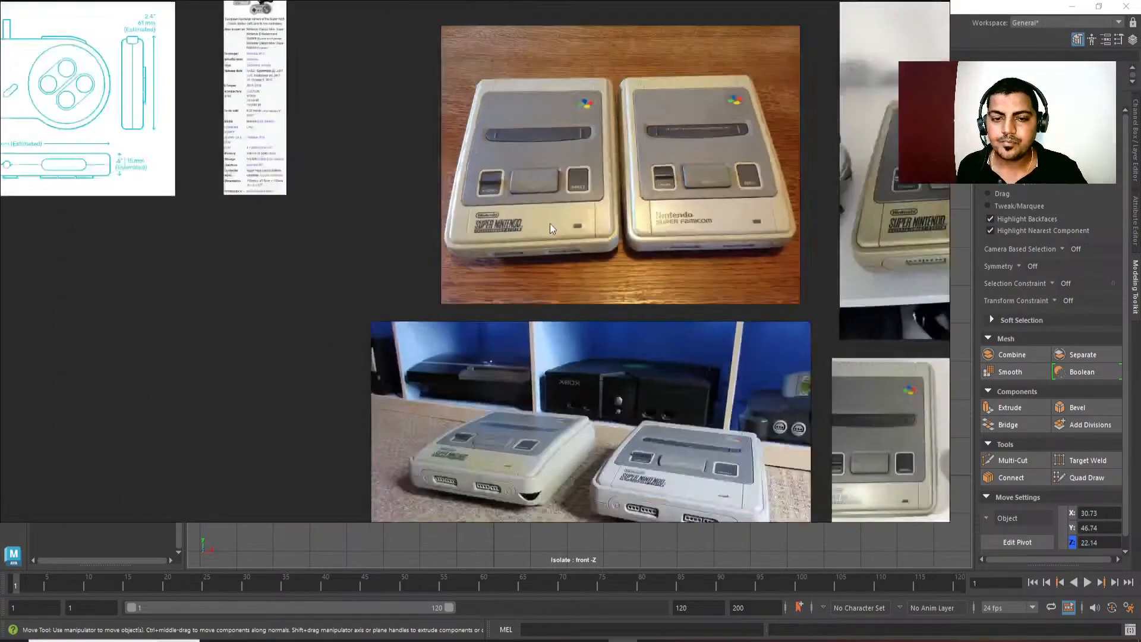
{"action": "scroll", "coordinate": [550, 225], "scroll_direction": "down", "scroll_amount": 8}
{"action": "middle_click_drag", "start_coordinate": [670, 298], "coordinate": [604, 217]}
{"action": "scroll", "coordinate": [435, 350], "scroll_direction": "up", "scroll_amount": 6}
{"action": "middle_click_drag", "start_coordinate": [445, 416], "coordinate": [537, 222]}
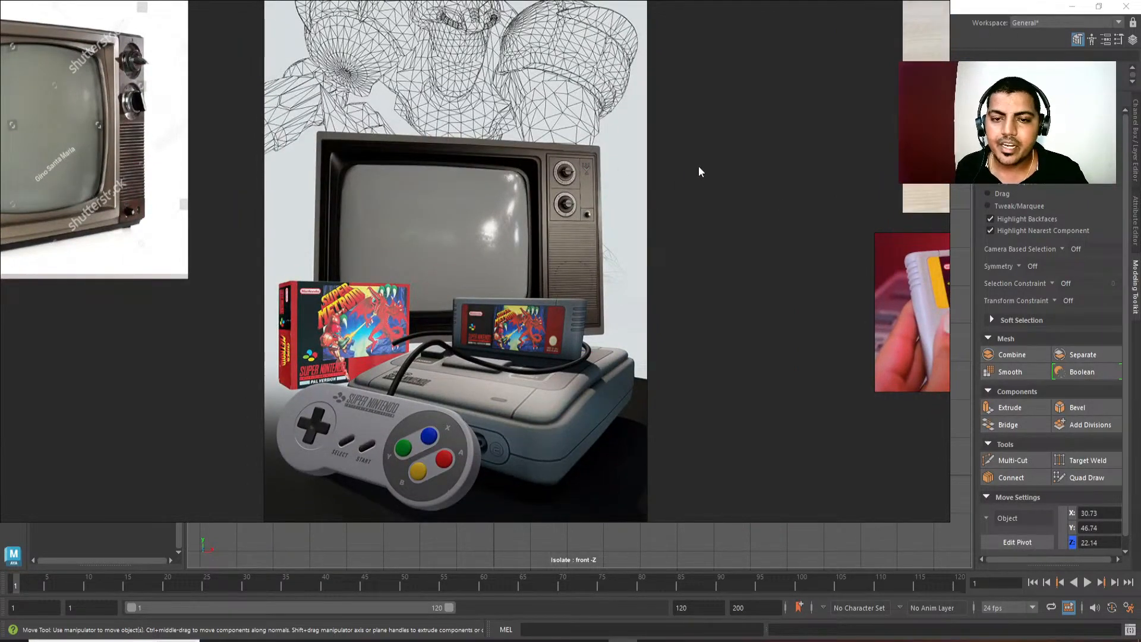
Check the television knobs on the reference board, return to Maya, and scale the cylinder down slightly in the wireframe front view.
{"action": "scroll", "coordinate": [718, 170], "scroll_direction": "up", "scroll_amount": 2}
{"action": "scroll", "coordinate": [697, 187], "scroll_direction": "down", "scroll_amount": 2}
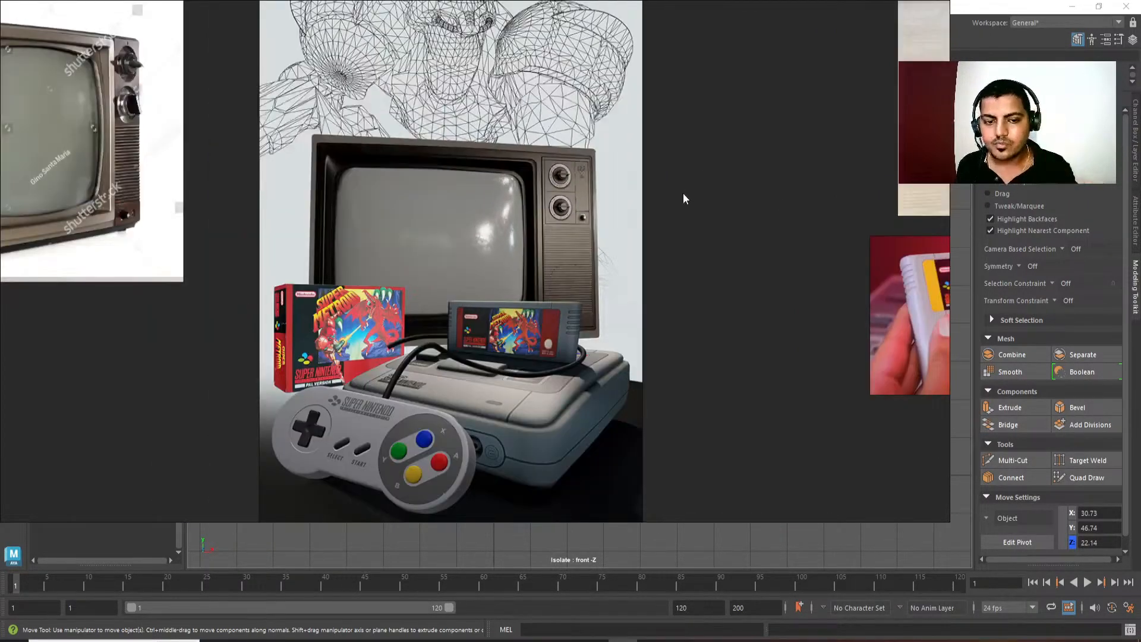
{"action": "right_click_drag", "start_coordinate": [701, 205], "coordinate": [1140, 226]}
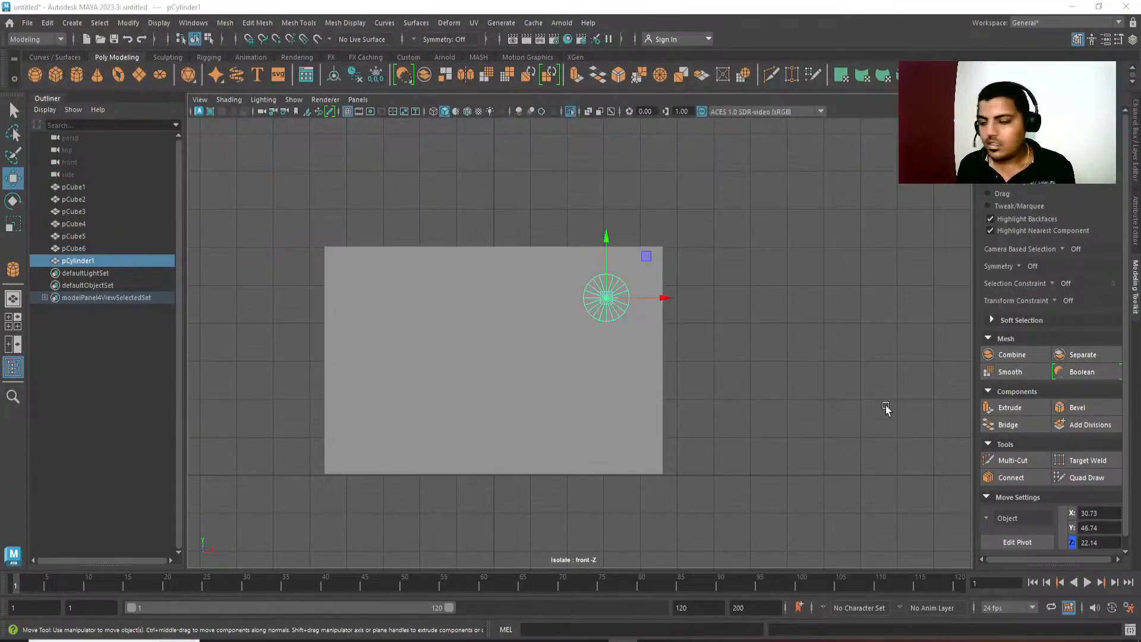
{"action": "scroll", "coordinate": [668, 377], "scroll_direction": "up", "scroll_amount": 4}
{"action": "key", "text": "r"}
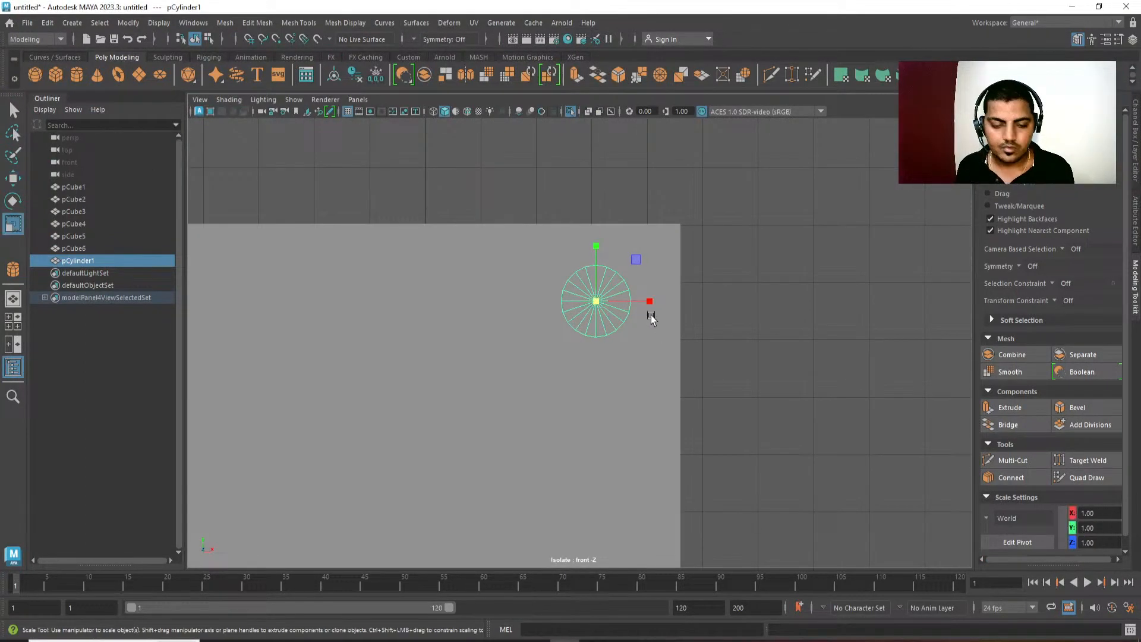
{"action": "key", "text": "4"}
{"action": "left_click_drag", "start_coordinate": [605, 297], "coordinate": [595, 262]}
Move the cylinder on the upper right part of the housing's front to about X 28.39, Y 48.88.
{"action": "key", "text": "w"}
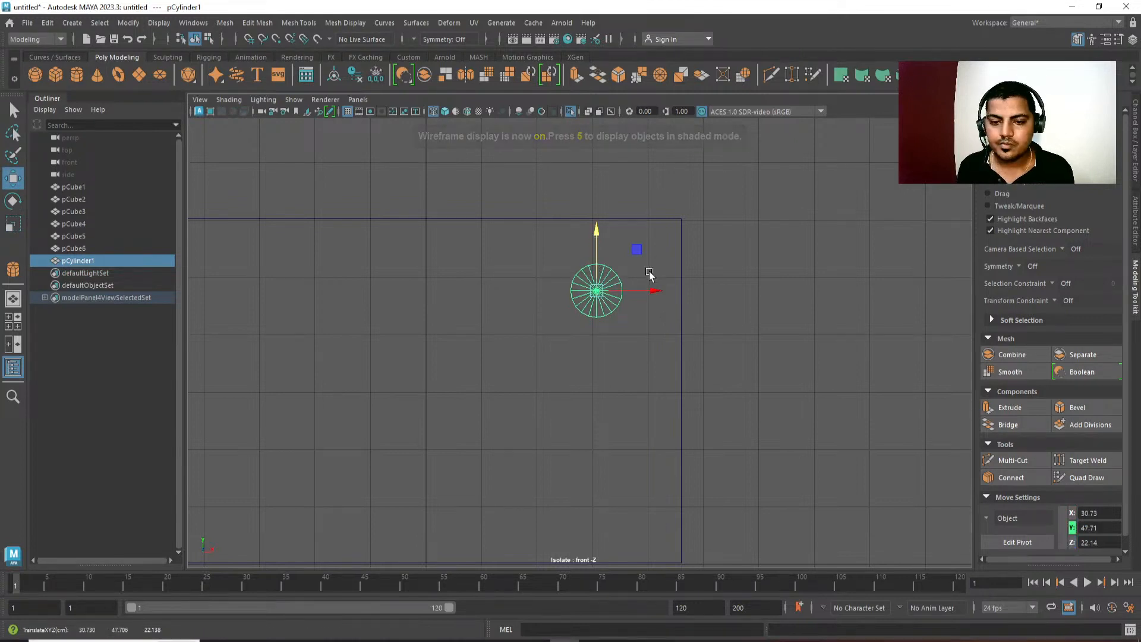
{"action": "left_click_drag", "start_coordinate": [653, 295], "coordinate": [645, 293]}
{"action": "left_click_drag", "start_coordinate": [587, 248], "coordinate": [587, 242]}
{"action": "mouse_move", "coordinate": [620, 286]}
{"action": "left_mouse_down"}
{"action": "mouse_move", "coordinate": [679, 287]}
{"action": "mouse_move", "coordinate": [623, 287]}
{"action": "left_mouse_up"}
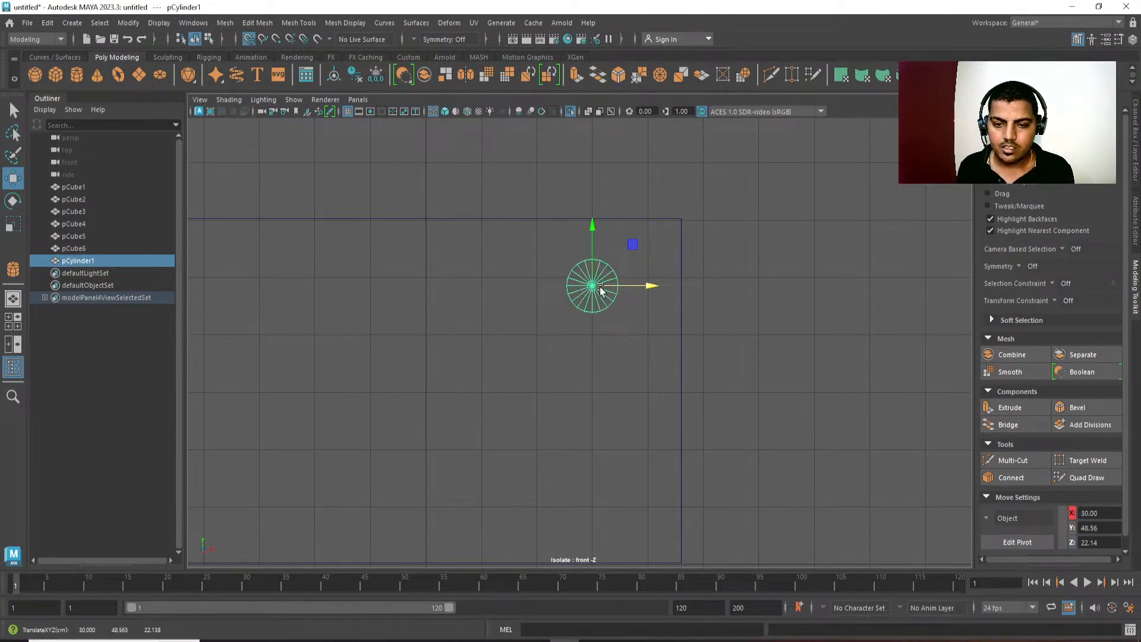
{"action": "left_click_drag", "start_coordinate": [591, 249], "coordinate": [591, 243]}
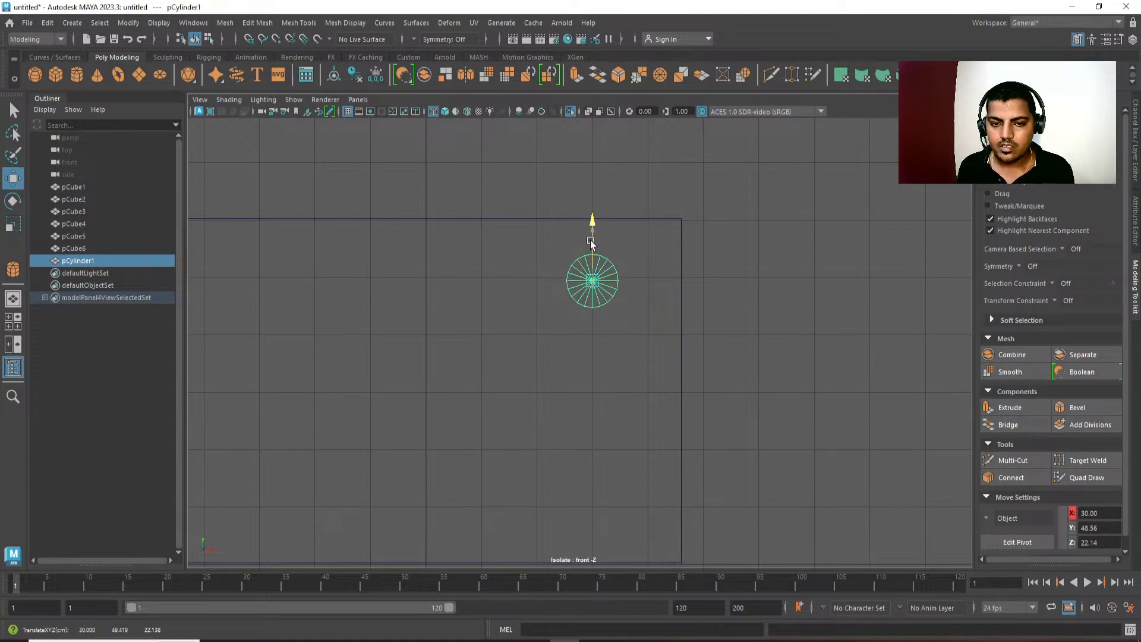
{"action": "left_click_drag", "start_coordinate": [650, 280], "coordinate": [642, 281]}
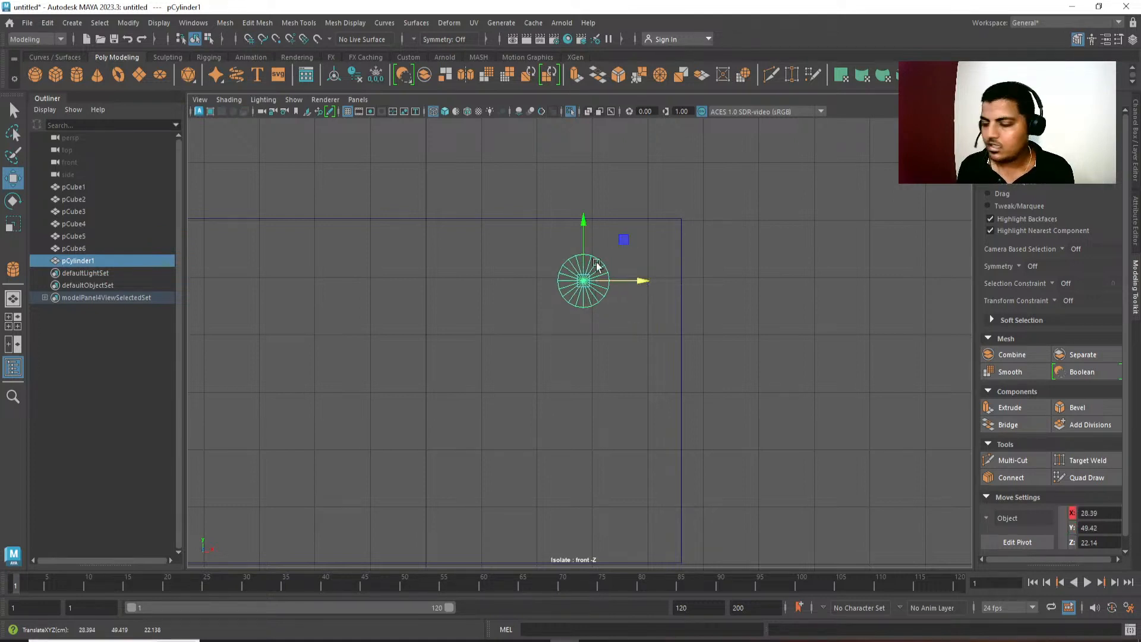
{"action": "left_click_drag", "start_coordinate": [583, 216], "coordinate": [583, 219]}
{"action": "middle_click_drag", "start_coordinate": [592, 280], "coordinate": [616, 247], "text": "alt"}
Duplicate the cylinder, place the copy below it at about Y 35.28, and delete the copy.
{"action": "key", "text": "ctrl+d"}
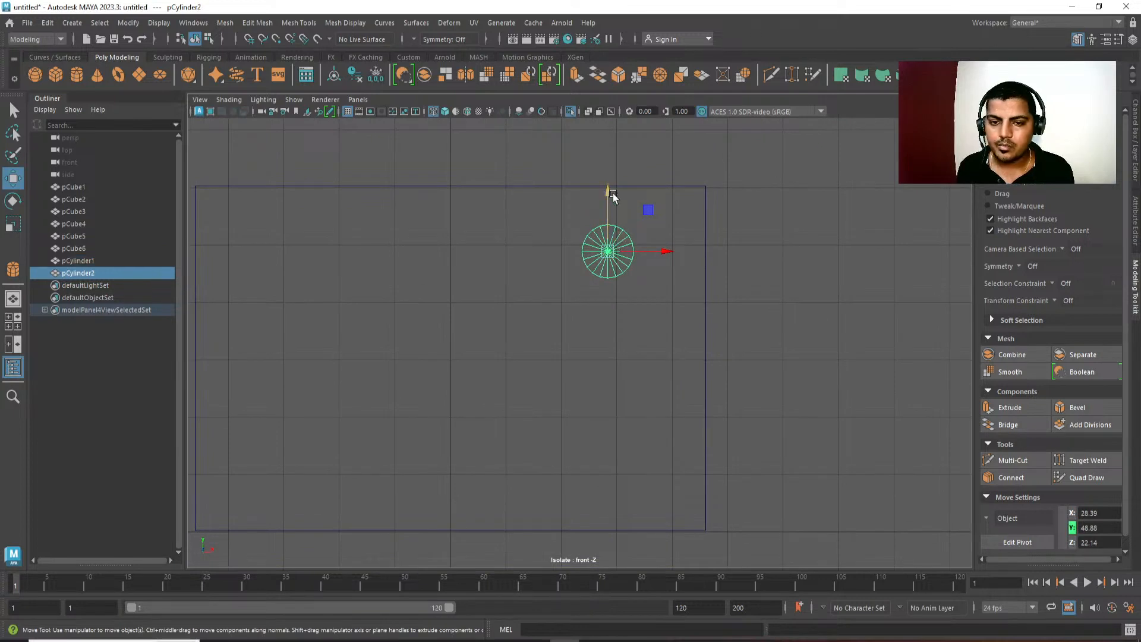
{"action": "left_click_drag", "start_coordinate": [611, 191], "coordinate": [610, 269]}
{"action": "scroll", "coordinate": [629, 288], "scroll_direction": "down", "scroll_amount": 2}
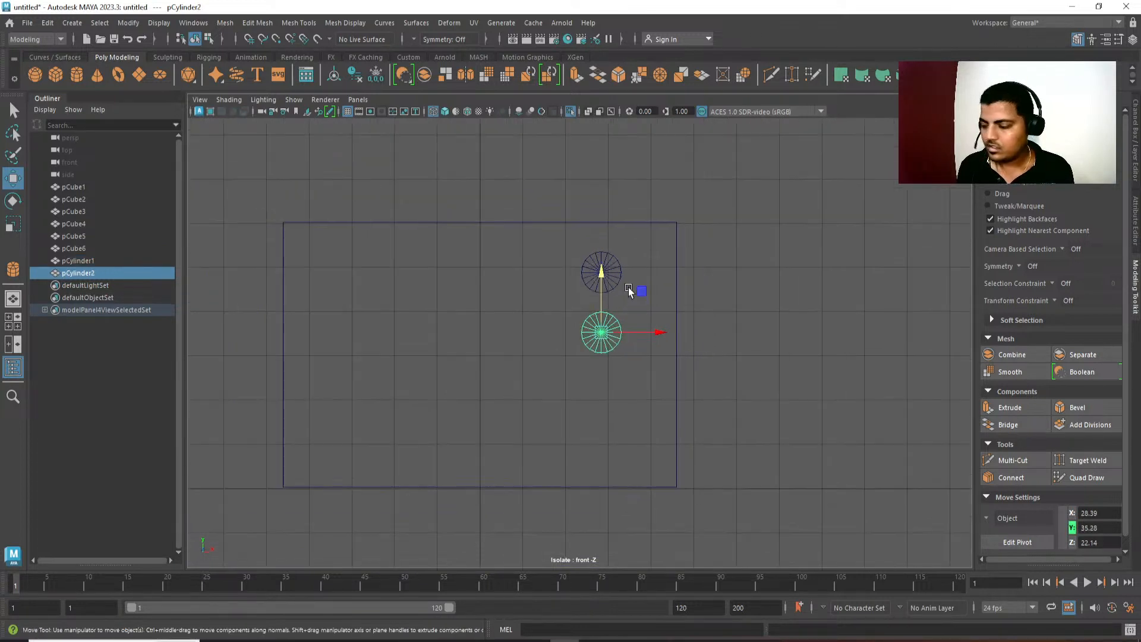
{"action": "middle_click_drag", "start_coordinate": [637, 343], "coordinate": [629, 328], "text": "alt"}
{"action": "left_click", "coordinate": [608, 257]}
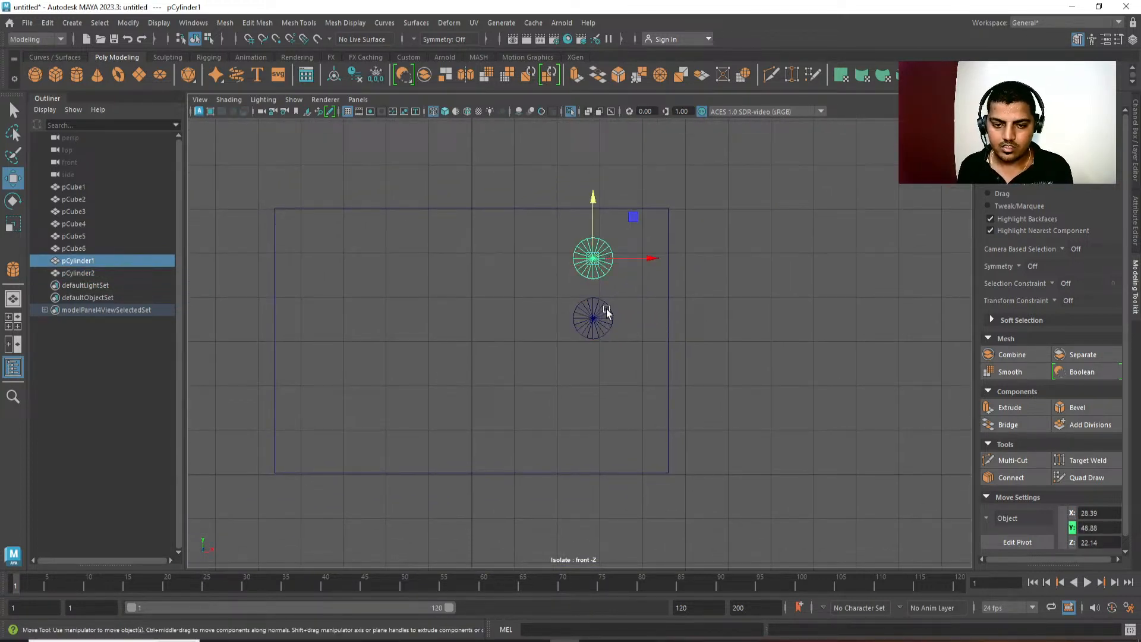
{"action": "left_click_drag", "start_coordinate": [607, 310], "coordinate": [629, 343]}
{"action": "key", "text": "Delete"}
Scale the remaining cylinder down to about 0.53 and move it to X 30, about Y 51.67.
{"action": "left_click_drag", "start_coordinate": [609, 271], "coordinate": [583, 292]}
{"action": "key", "text": "r"}
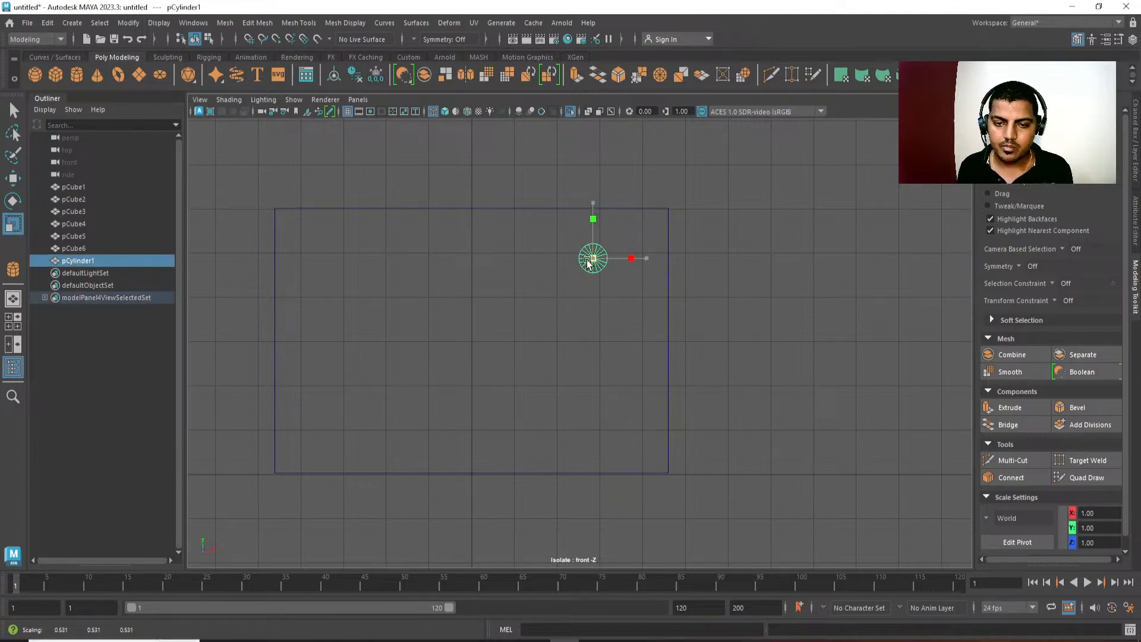
{"action": "key", "text": "w"}
{"action": "left_click_drag", "start_coordinate": [592, 227], "coordinate": [591, 217]}
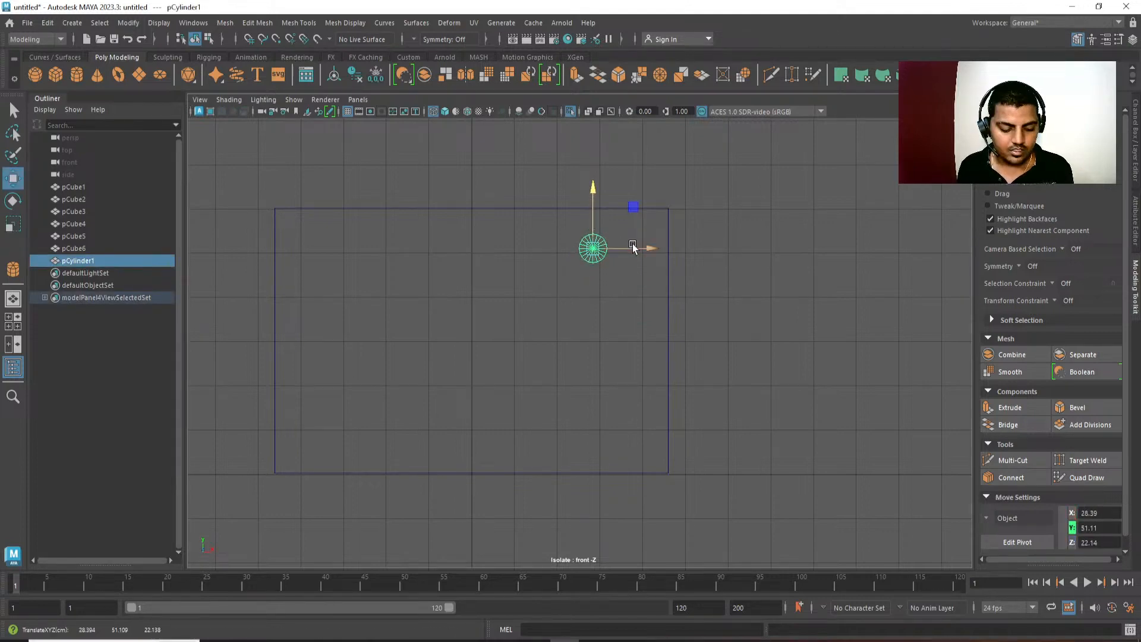
{"action": "key", "text": "x"}
{"action": "left_click_drag", "start_coordinate": [633, 247], "coordinate": [598, 233]}
Duplicate the cylinder, lower the copy to about Y 41.10, and check both in shaded perspective view.
{"action": "key", "text": "ctrl+d"}
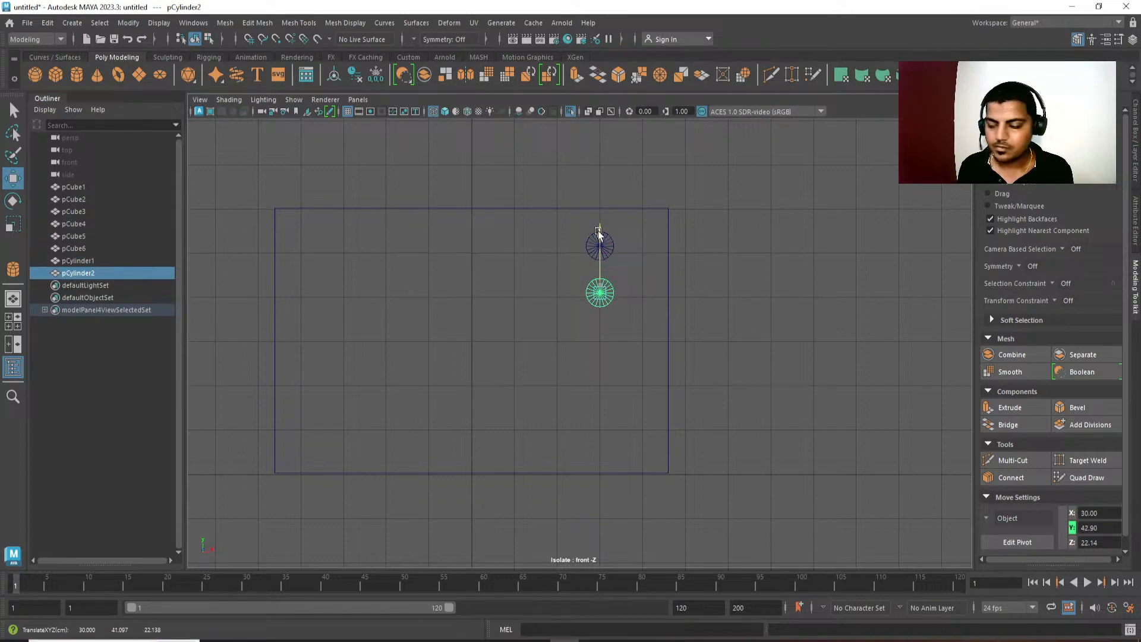
{"action": "key", "text": "space"}
{"action": "left_click", "coordinate": [598, 234]}
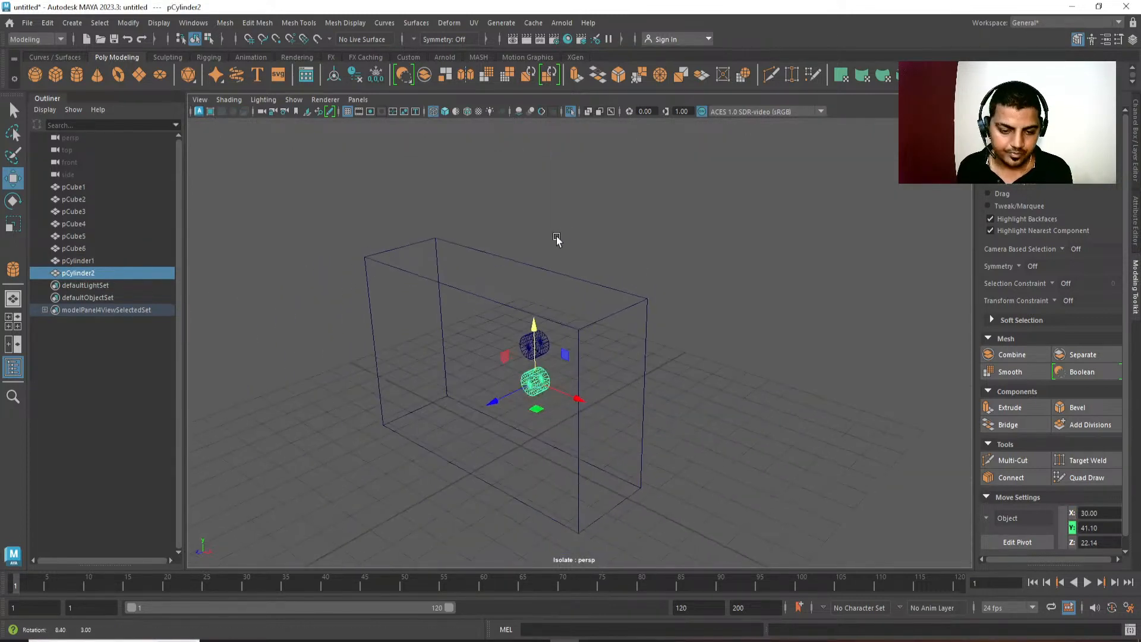
{"action": "key", "text": "5"}
{"action": "left_click_drag", "start_coordinate": [630, 368], "coordinate": [594, 394], "text": "alt"}
{"action": "middle_click_drag", "start_coordinate": [593, 394], "coordinate": [604, 348], "text": "alt"}
{"action": "scroll", "coordinate": [610, 393], "scroll_direction": "up", "scroll_amount": 3}
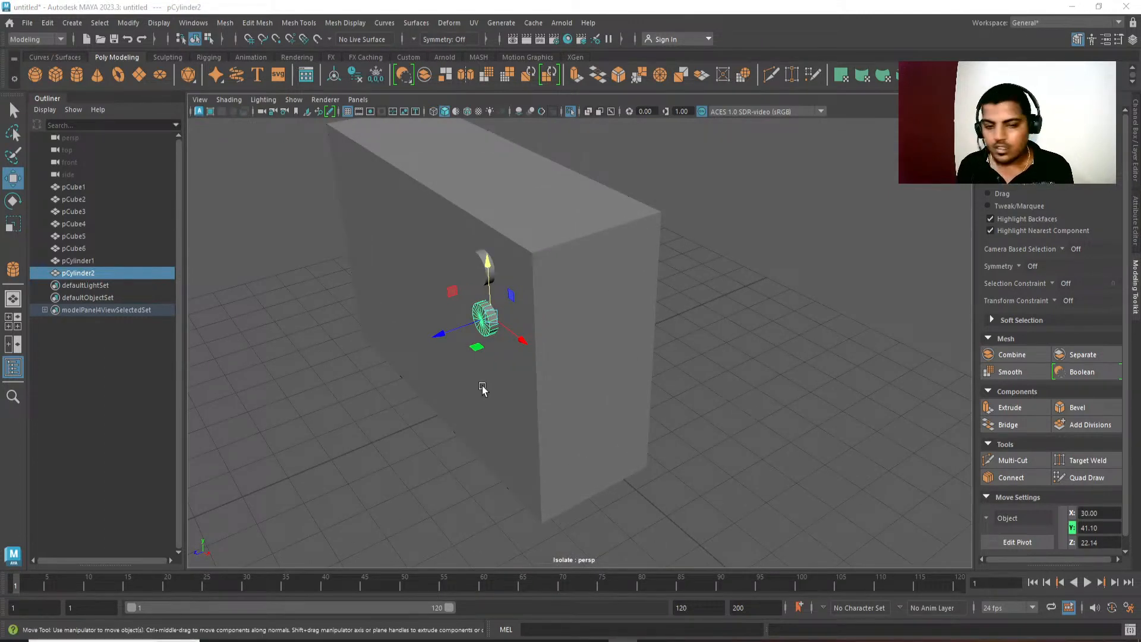
Select both knob cylinders on the housing's front and isolate them in the perspective view.
{"action": "middle_click_drag", "start_coordinate": [482, 383], "coordinate": [487, 406], "text": "alt"}
{"action": "scroll", "coordinate": [487, 406], "scroll_direction": "up", "scroll_amount": 3}
{"action": "key", "text": "q"}
{"action": "left_click", "coordinate": [454, 279], "text": "shift"}
{"action": "middle_click_drag", "start_coordinate": [491, 306], "coordinate": [506, 323], "text": "alt"}
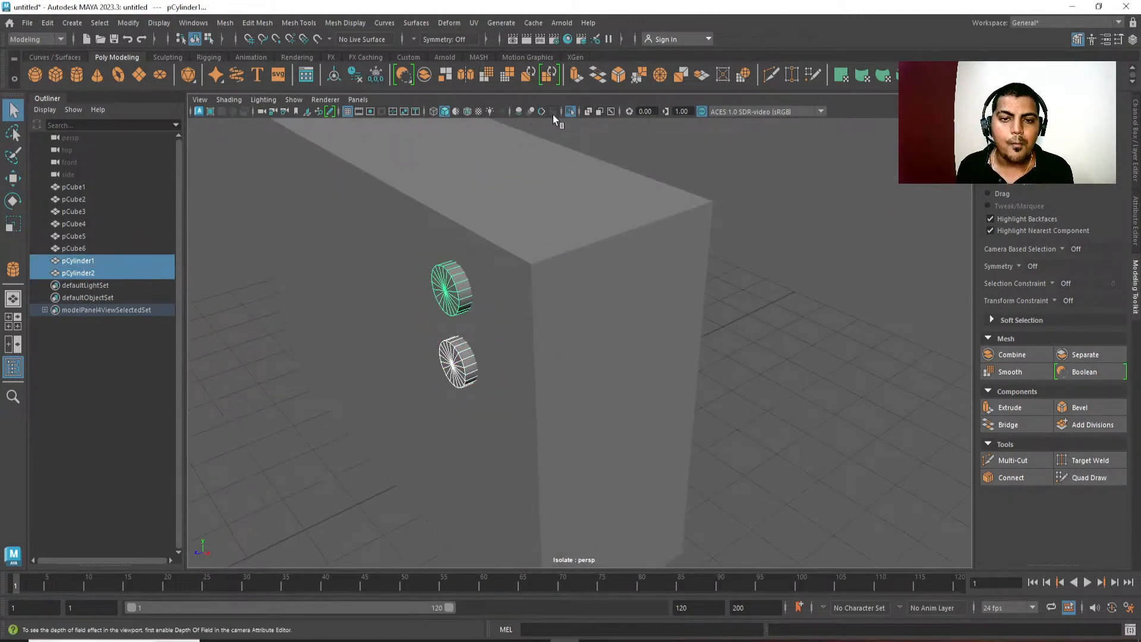
{"action": "left_click", "coordinate": [569, 111]}
{"action": "left_click_drag", "start_coordinate": [589, 341], "coordinate": [556, 368], "text": "alt"}
{"action": "left_click", "coordinate": [571, 111]}
Delete the rear cap faces of both isolated knob cylinders.
{"action": "left_click_drag", "start_coordinate": [562, 300], "coordinate": [526, 286], "text": "alt"}
{"action": "right_click_drag", "start_coordinate": [562, 294], "coordinate": [521, 324]}
{"action": "mouse_move", "coordinate": [494, 298]}
{"action": "left_mouse_down", "text": "alt"}
{"action": "mouse_move", "coordinate": [522, 298]}
{"action": "mouse_move", "coordinate": [512, 292]}
{"action": "left_mouse_up", "text": "alt"}
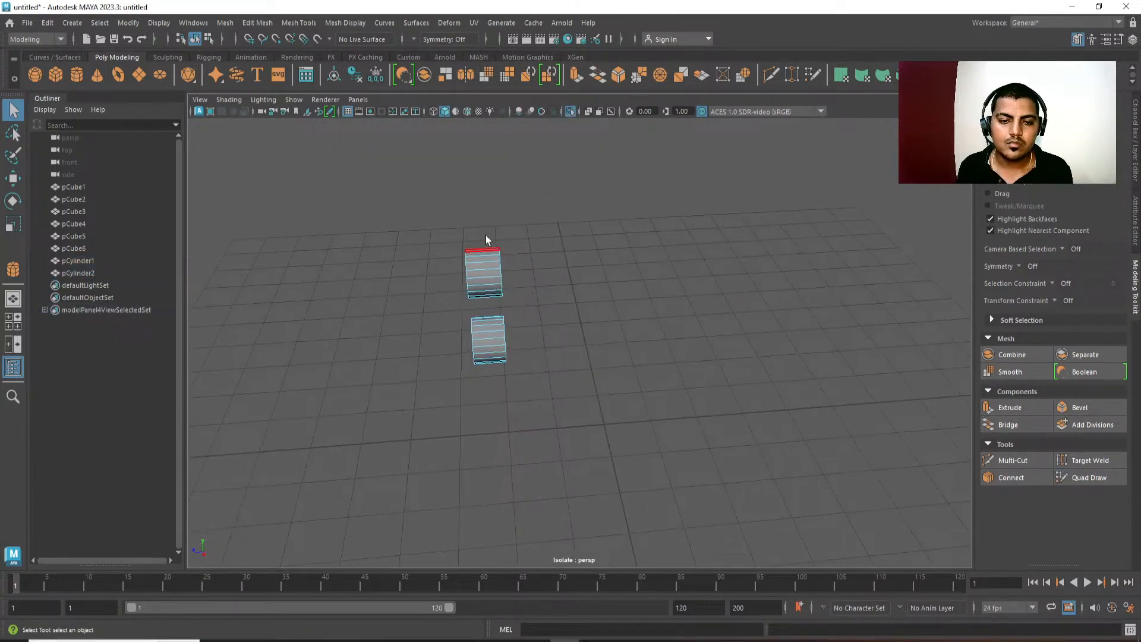
{"action": "left_click_drag", "start_coordinate": [482, 220], "coordinate": [428, 230]}
{"action": "left_click_drag", "start_coordinate": [437, 318], "coordinate": [538, 360], "text": "alt"}
{"action": "key", "text": "Delete"}
{"action": "left_click", "coordinate": [540, 365]}
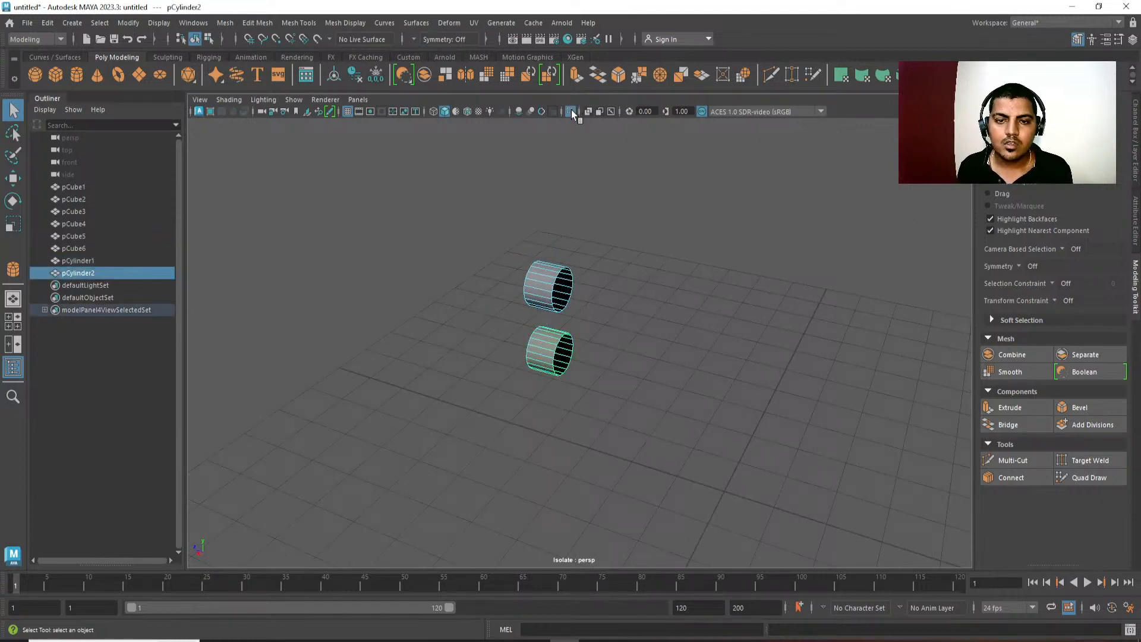
Exit isolation, select both knob cylinders, and move them forward to about Z 22.79.
{"action": "left_click", "coordinate": [572, 112]}
{"action": "left_click_drag", "start_coordinate": [571, 267], "coordinate": [750, 384], "text": "alt"}
{"action": "left_click", "coordinate": [600, 268], "text": "shift"}
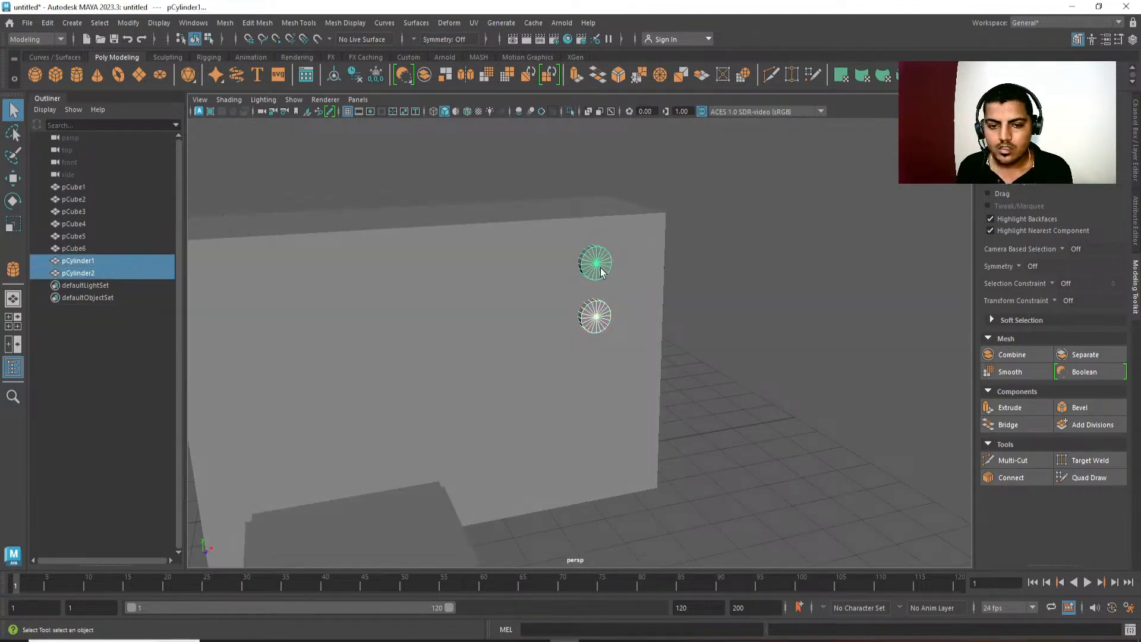
{"action": "left_click", "coordinate": [601, 268]}
{"action": "left_click", "coordinate": [601, 314], "text": "shift"}
{"action": "key", "text": "w"}
{"action": "left_click_drag", "start_coordinate": [600, 314], "coordinate": [624, 332], "text": "alt"}
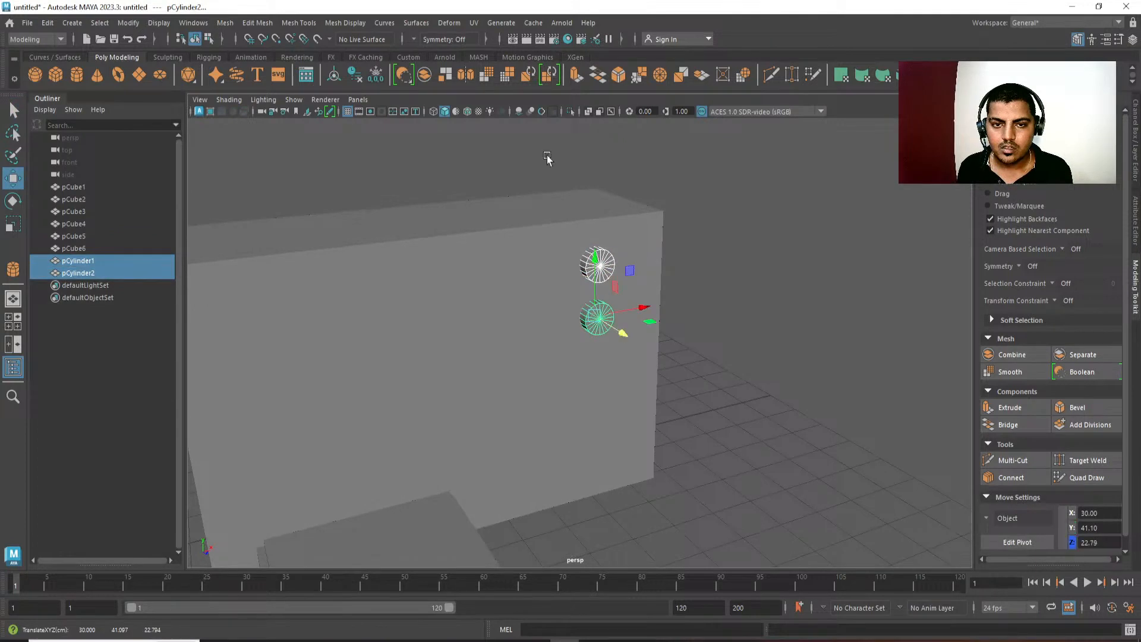
Turn on multisample anti-aliasing for the perspective view, clear the selection, and look over the blocked-out scene.
{"action": "left_click", "coordinate": [541, 113]}
{"action": "left_click_drag", "start_coordinate": [823, 357], "coordinate": [756, 369], "text": "alt"}
{"action": "right_click_drag", "start_coordinate": [757, 369], "coordinate": [707, 226], "text": "alt"}
{"action": "left_click", "coordinate": [738, 292]}
{"action": "left_click_drag", "start_coordinate": [737, 291], "coordinate": [718, 367], "text": "alt"}
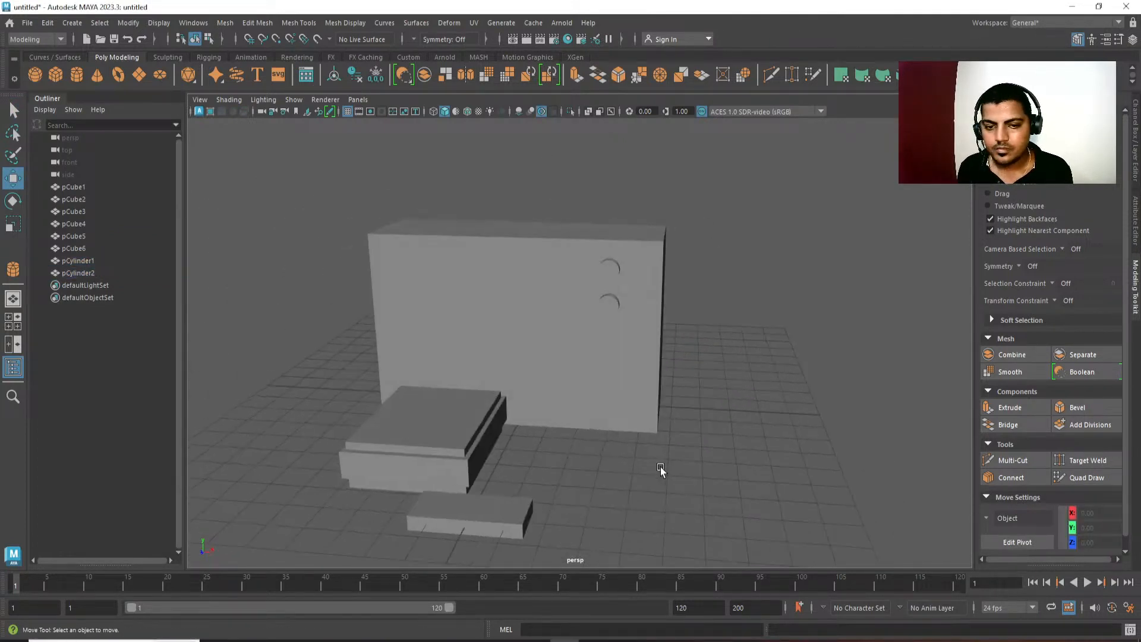
{"action": "left_click_drag", "start_coordinate": [661, 466], "coordinate": [563, 417], "text": "alt"}
{"action": "scroll", "coordinate": [563, 416], "scroll_direction": "up", "scroll_amount": 3}
Select both knob cylinders, scale them down together to about 0.42, and clear the selection.
{"action": "left_click", "coordinate": [565, 293]}
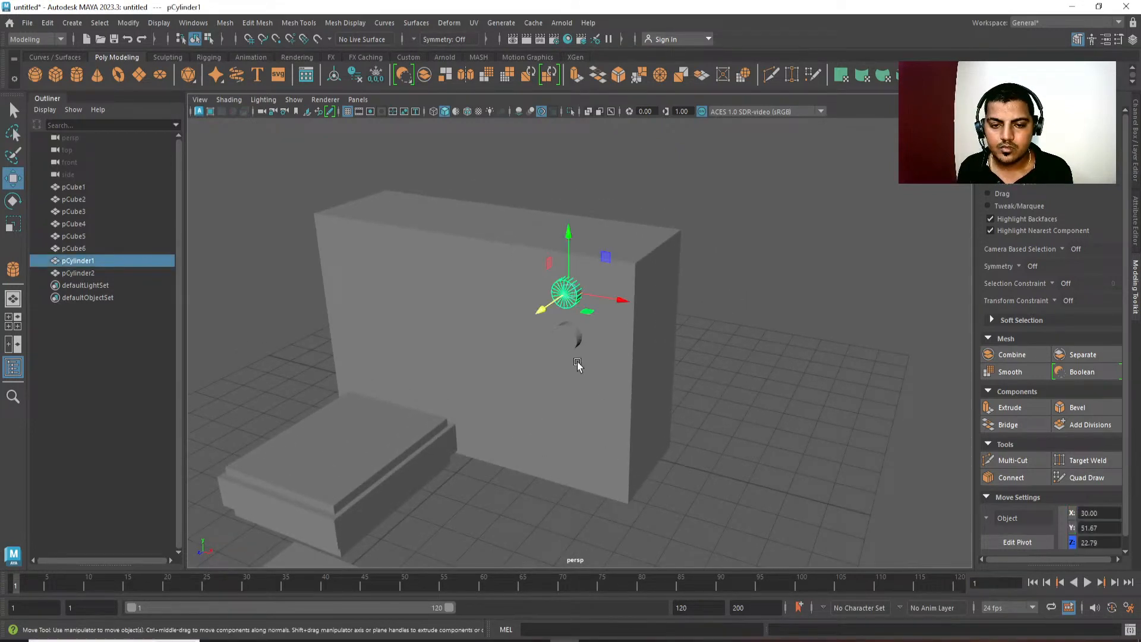
{"action": "left_click", "coordinate": [572, 347], "text": "shift"}
{"action": "key", "text": "e"}
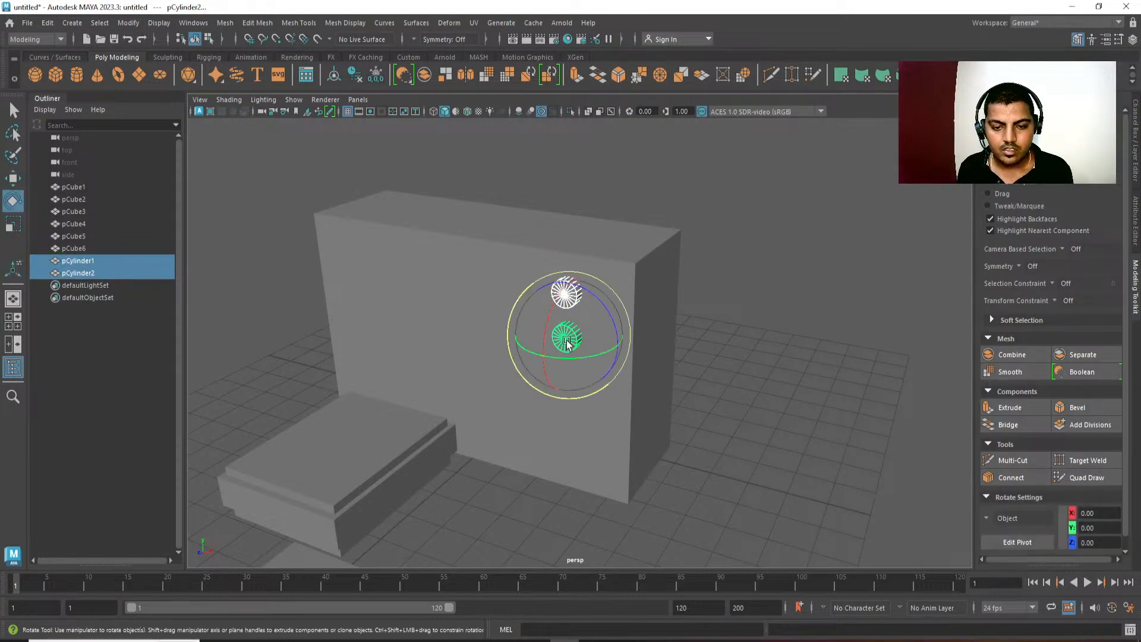
{"action": "key", "text": "r"}
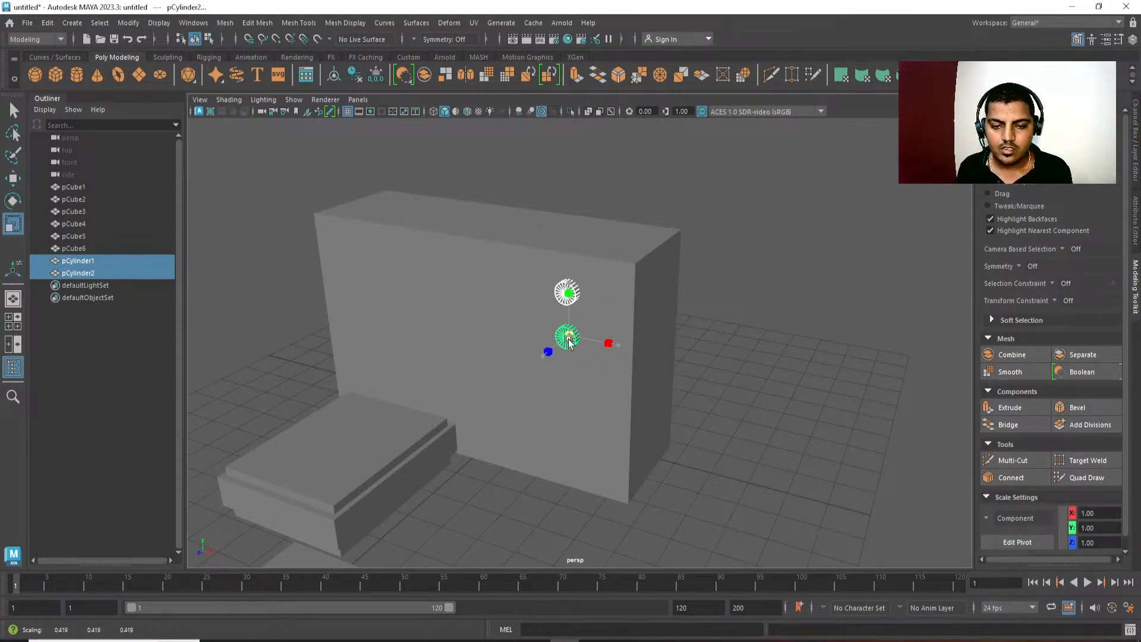
{"action": "key", "text": "w"}
{"action": "left_click", "coordinate": [775, 439]}
Examine the television housing and its knobs from several angles and select the housing.
{"action": "scroll", "coordinate": [775, 439], "scroll_direction": "down", "scroll_amount": 4}
{"action": "mouse_move", "coordinate": [744, 329]}
{"action": "left_mouse_down", "text": "alt"}
{"action": "mouse_move", "coordinate": [592, 302]}
{"action": "mouse_move", "coordinate": [738, 315]}
{"action": "left_mouse_up", "text": "alt"}
{"action": "middle_click_drag", "start_coordinate": [737, 319], "coordinate": [576, 369], "text": "alt"}
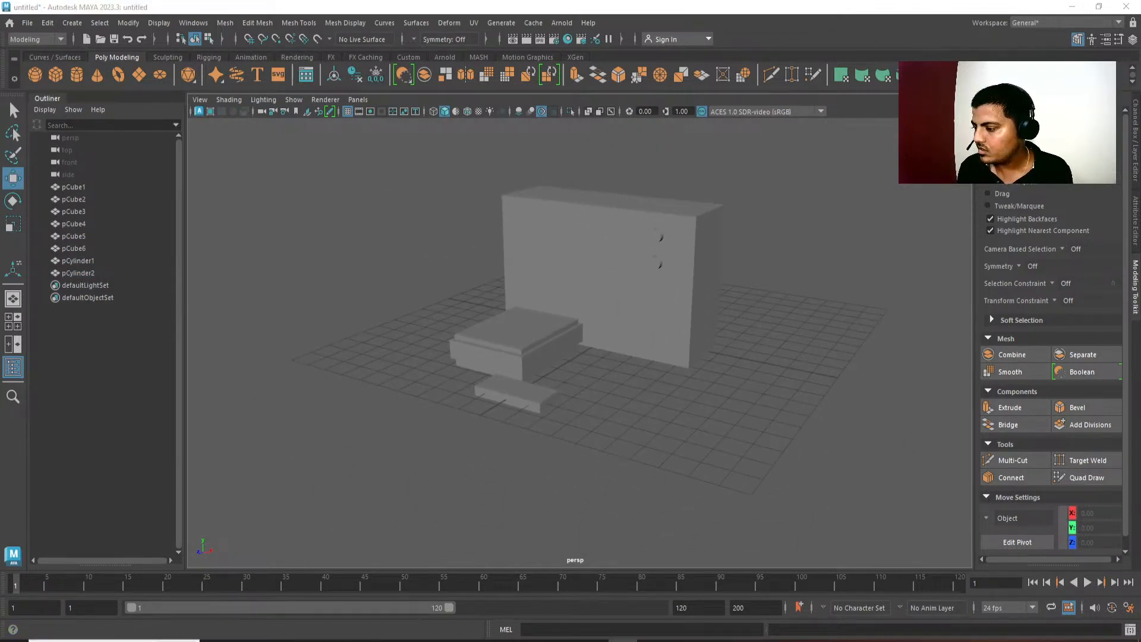
{"action": "left_click_drag", "start_coordinate": [493, 424], "coordinate": [595, 344], "text": "alt"}
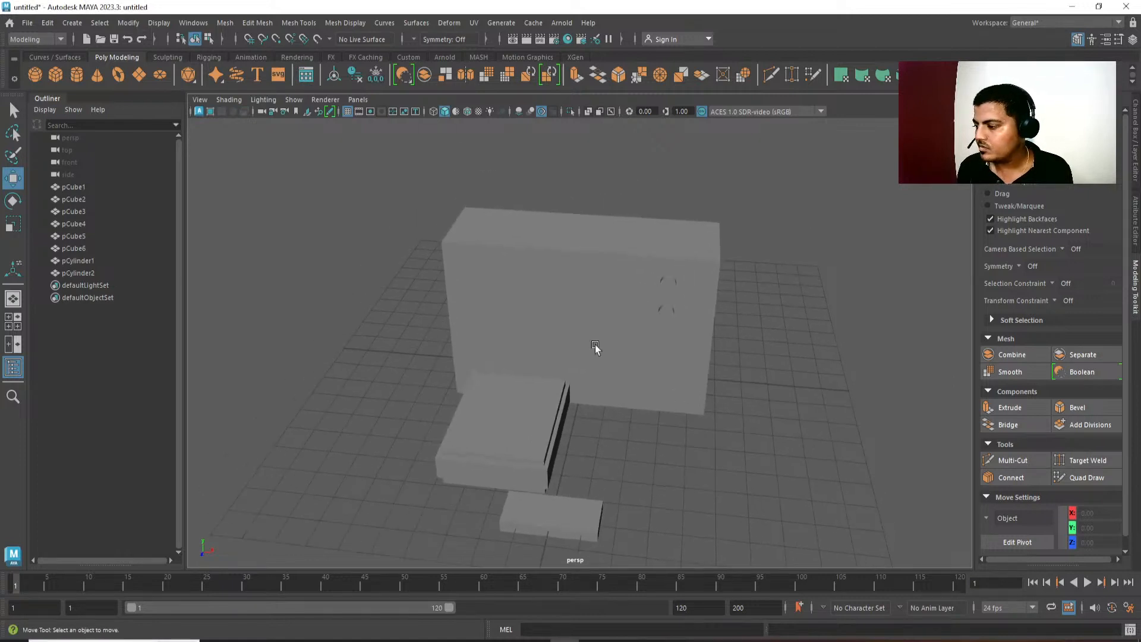
{"action": "left_click", "coordinate": [590, 333]}
{"action": "middle_click_drag", "start_coordinate": [580, 318], "coordinate": [624, 311], "text": "alt"}
{"action": "key", "text": "q"}
{"action": "right_click_drag", "start_coordinate": [581, 311], "coordinate": [573, 269]}
{"action": "left_click", "coordinate": [589, 244]}
{"action": "left_click_drag", "start_coordinate": [588, 245], "coordinate": [588, 272], "text": "alt"}
{"action": "right_click_drag", "start_coordinate": [589, 273], "coordinate": [766, 156]}
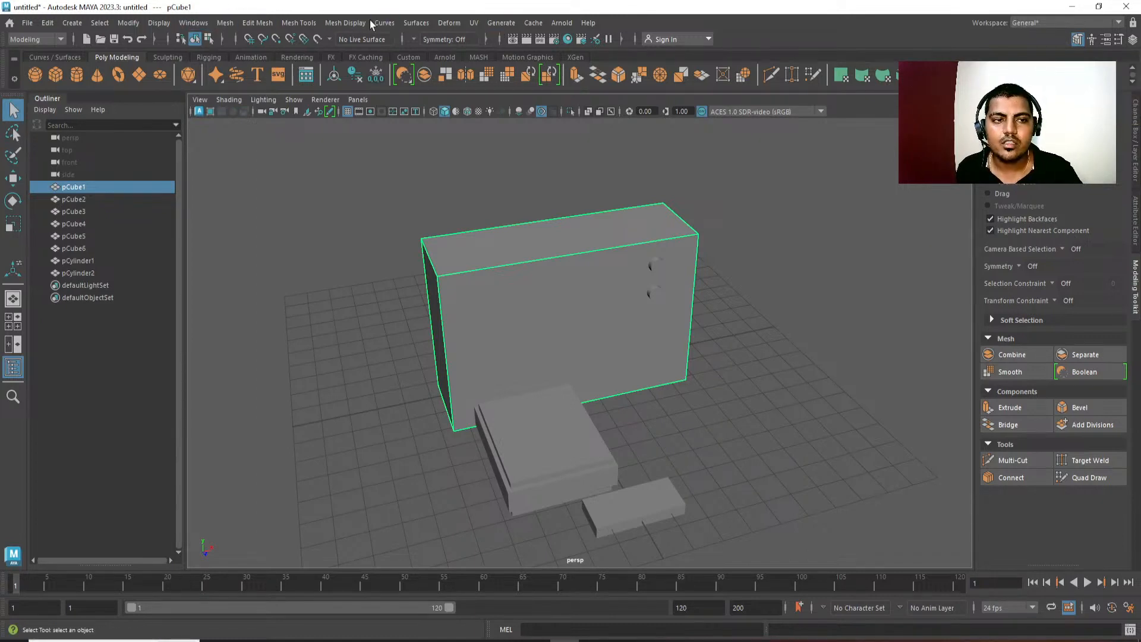
{"action": "left_click", "coordinate": [342, 22]}
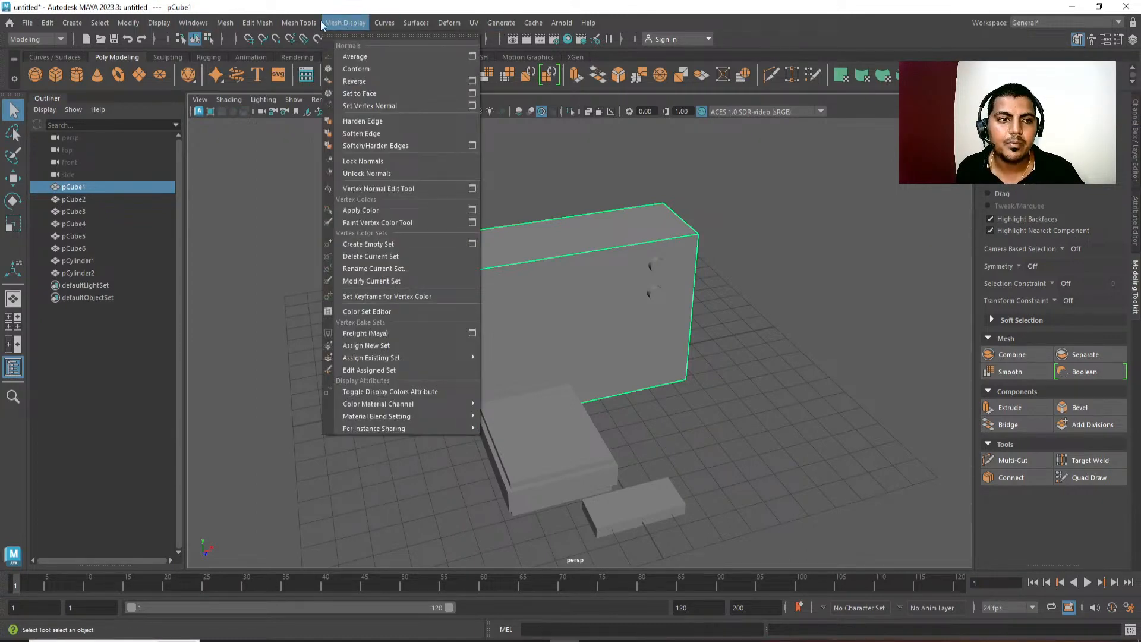
{"action": "left_click", "coordinate": [270, 23]}
{"action": "left_click", "coordinate": [48, 23]}
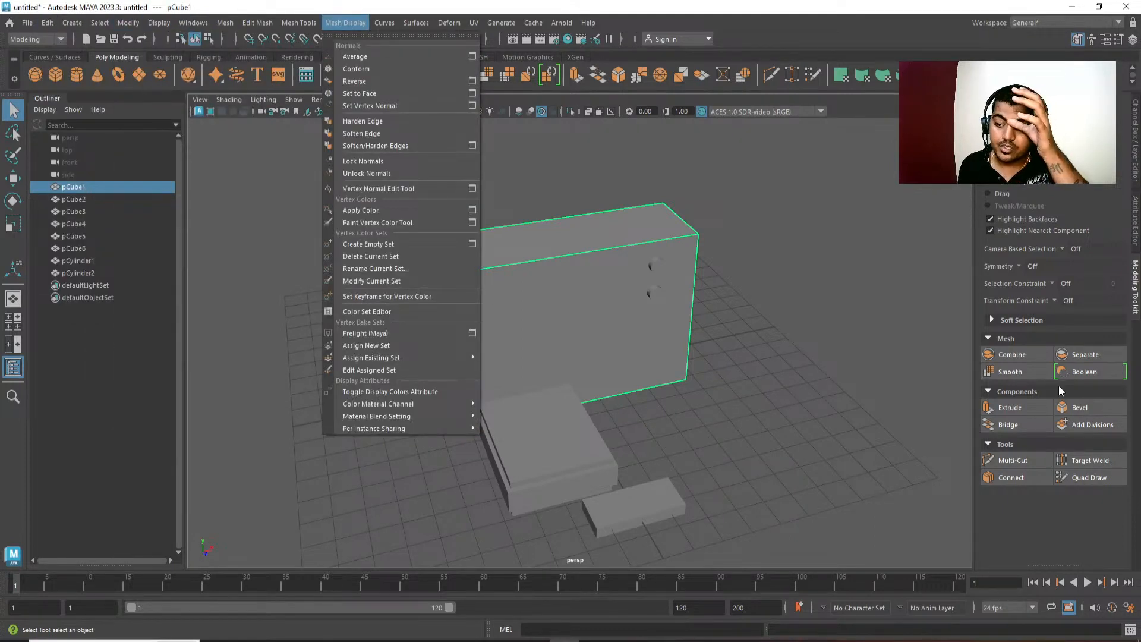
{"action": "left_click", "coordinate": [800, 363]}
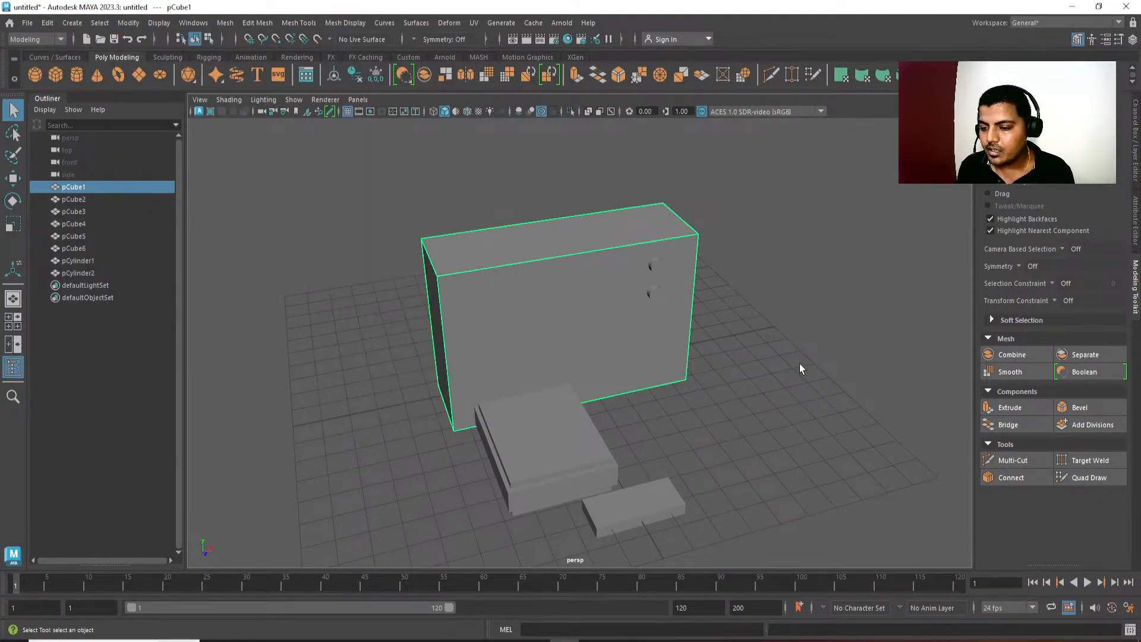
{"action": "middle_click_drag", "start_coordinate": [800, 364], "coordinate": [806, 387], "text": "alt"}
{"action": "left_click_drag", "start_coordinate": [680, 362], "coordinate": [687, 362], "text": "alt"}
{"action": "right_click", "coordinate": [769, 208], "text": "shift"}
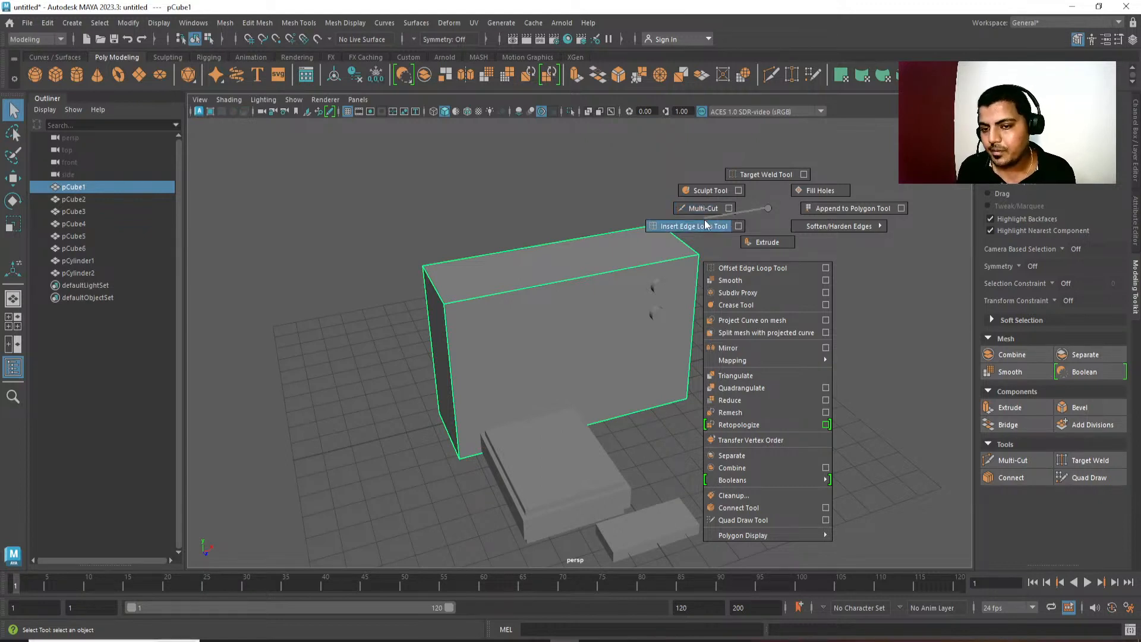
{"action": "right_click_drag", "start_coordinate": [701, 218], "coordinate": [768, 210], "text": "shift"}
{"action": "middle_click_drag", "start_coordinate": [700, 295], "coordinate": [709, 285], "text": "alt"}
Switch the television housing to edge selection, pick its long front top edge, and start a one-segment Connect across the width.
{"action": "right_click", "coordinate": [603, 288]}
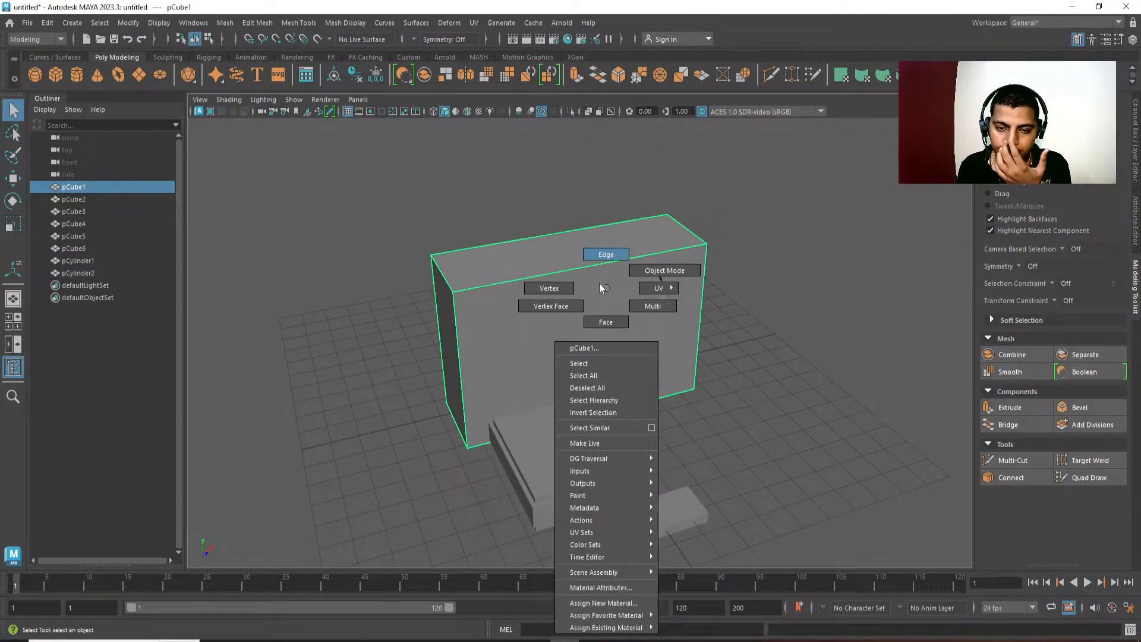
{"action": "left_click", "coordinate": [599, 283]}
{"action": "left_click", "coordinate": [587, 260]}
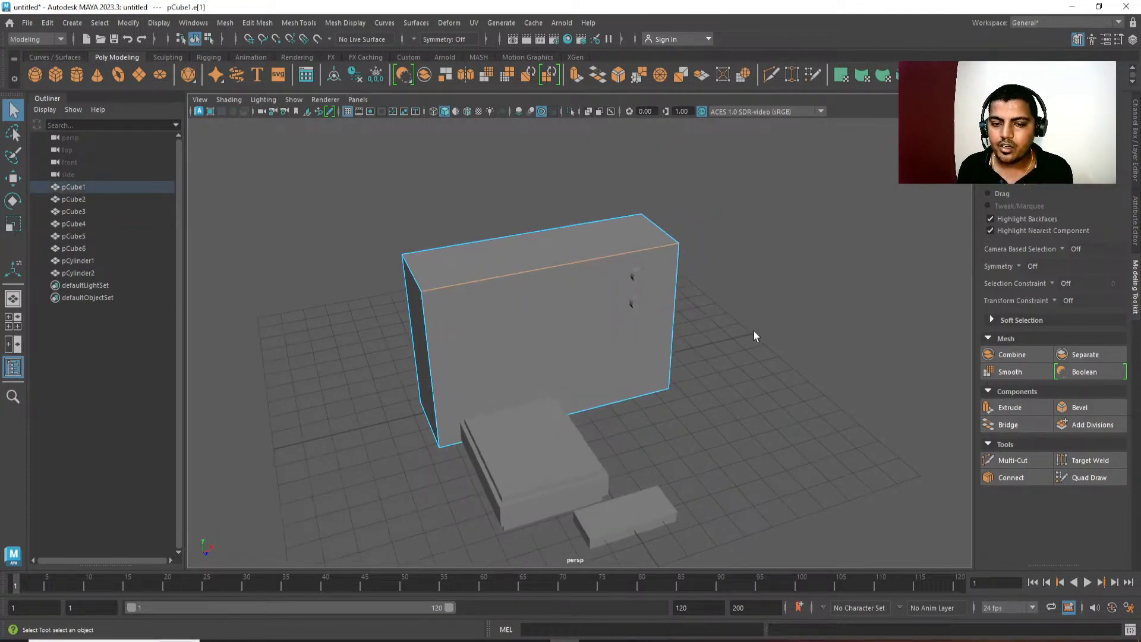
{"action": "right_click_drag", "start_coordinate": [783, 215], "coordinate": [785, 426], "text": "shift"}
{"action": "middle_click_drag", "start_coordinate": [632, 359], "coordinate": [642, 357], "text": "alt"}
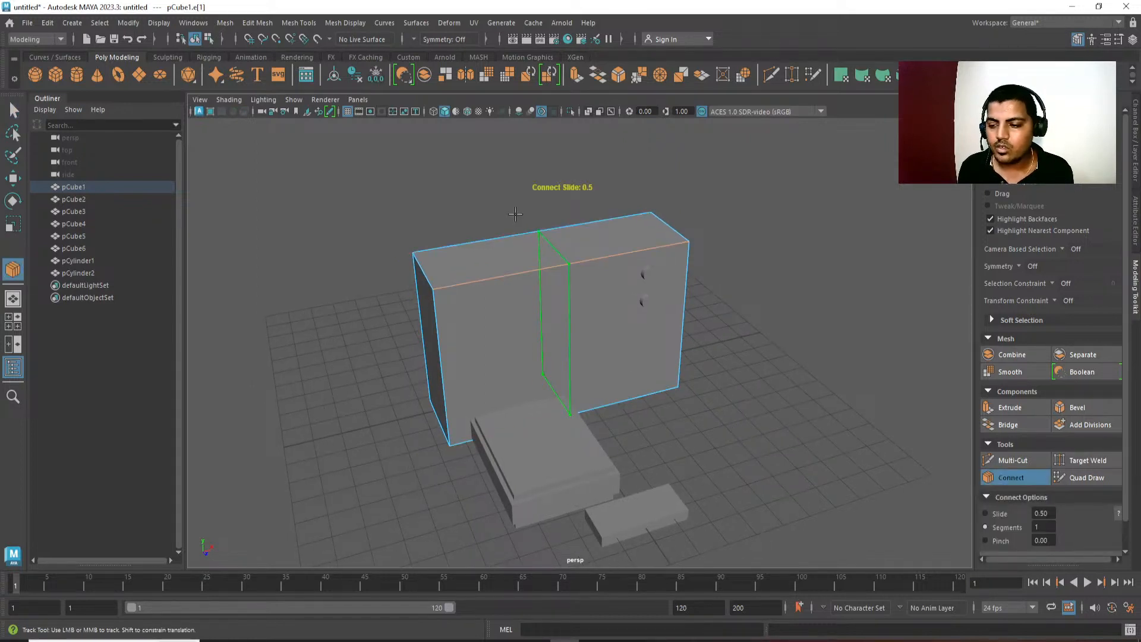
{"action": "scroll", "coordinate": [715, 283], "scroll_direction": "down", "scroll_amount": 3}
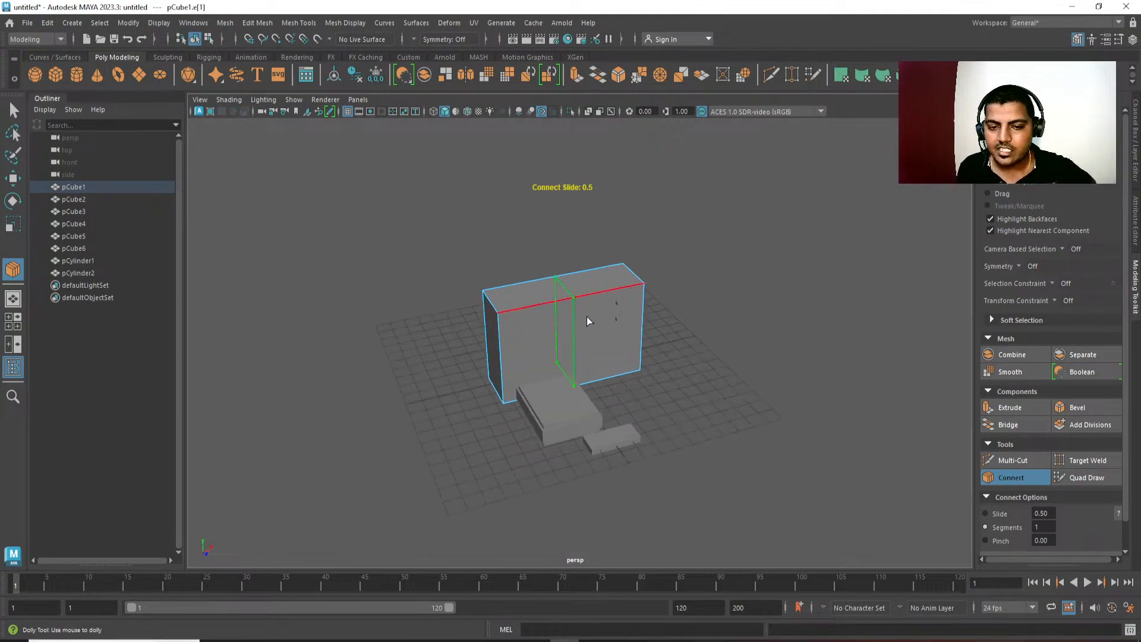
{"action": "scroll", "coordinate": [587, 318], "scroll_direction": "up", "scroll_amount": 3}
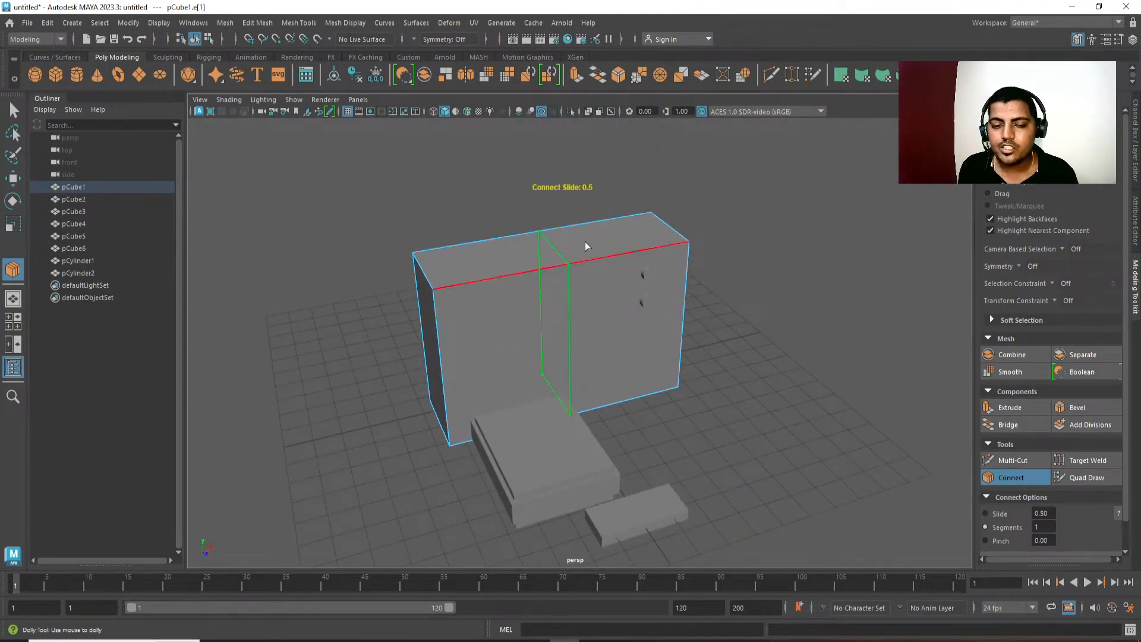
{"action": "middle_click_drag", "start_coordinate": [776, 292], "coordinate": [771, 279], "text": "alt"}
{"action": "scroll", "coordinate": [711, 303], "scroll_direction": "up", "scroll_amount": 2}
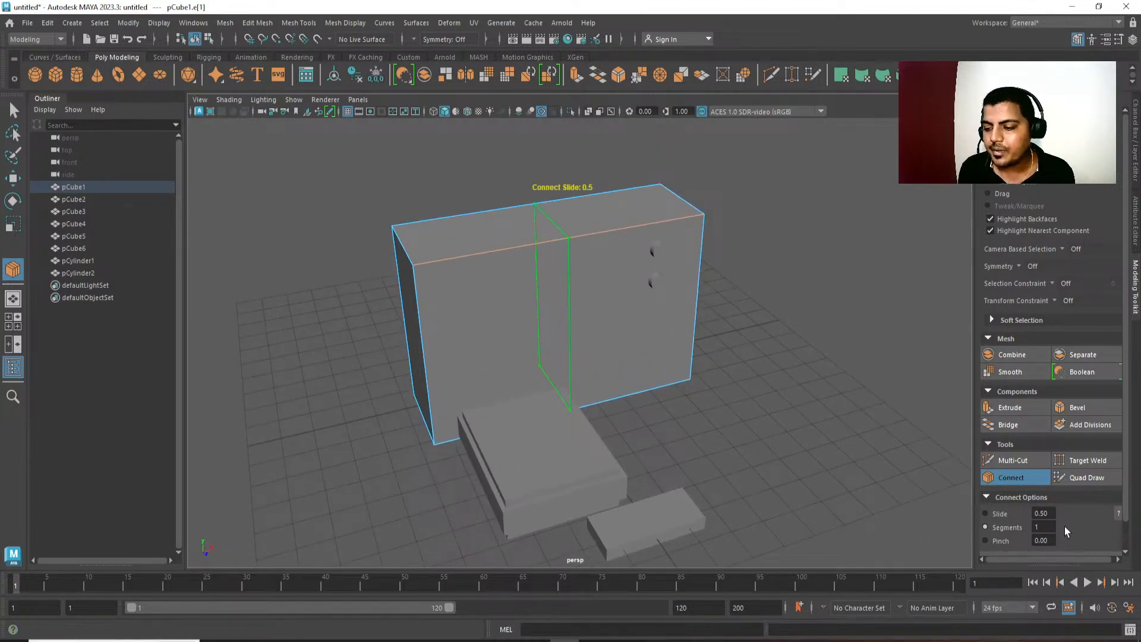
Try 5, 10 and 45 Connect segments across the housing, and settle on 4 vertical loops.
{"action": "double_click", "coordinate": [1045, 527]}
{"action": "type", "text": "5"}
{"action": "key", "text": "Return"}
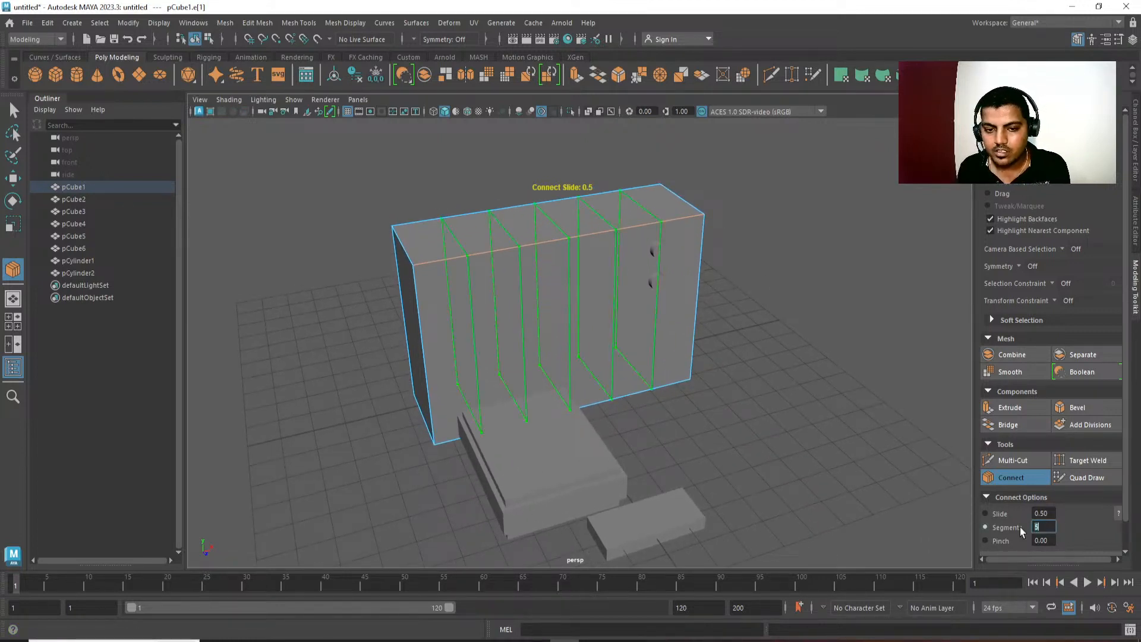
{"action": "type", "text": "10"}
{"action": "key", "text": "Return"}
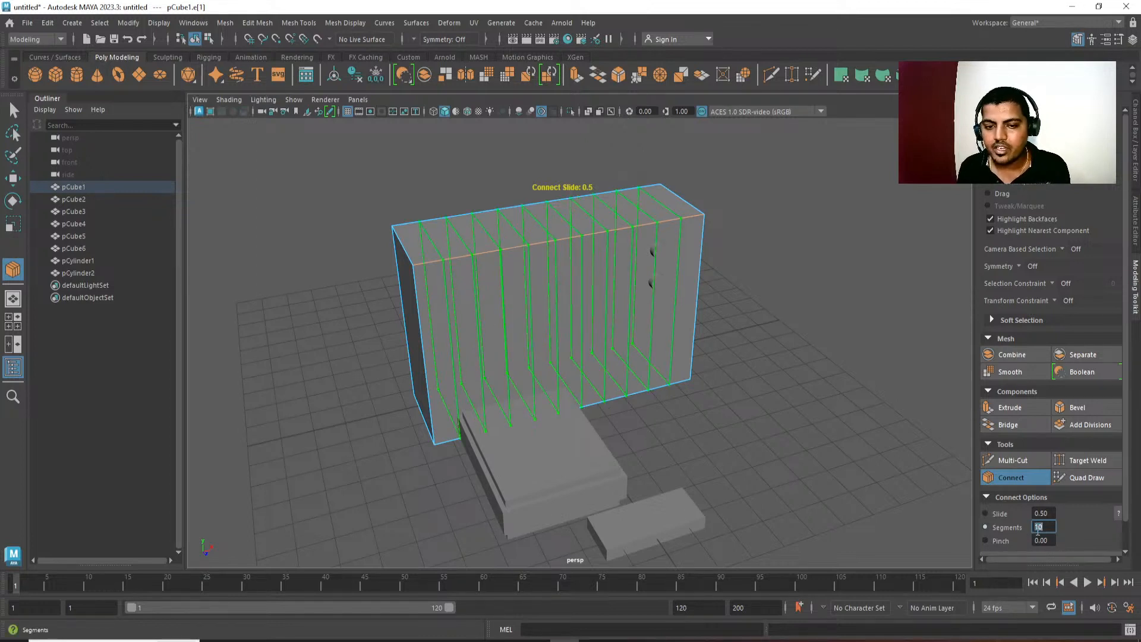
{"action": "left_click_drag", "start_coordinate": [775, 384], "coordinate": [897, 470], "text": "alt"}
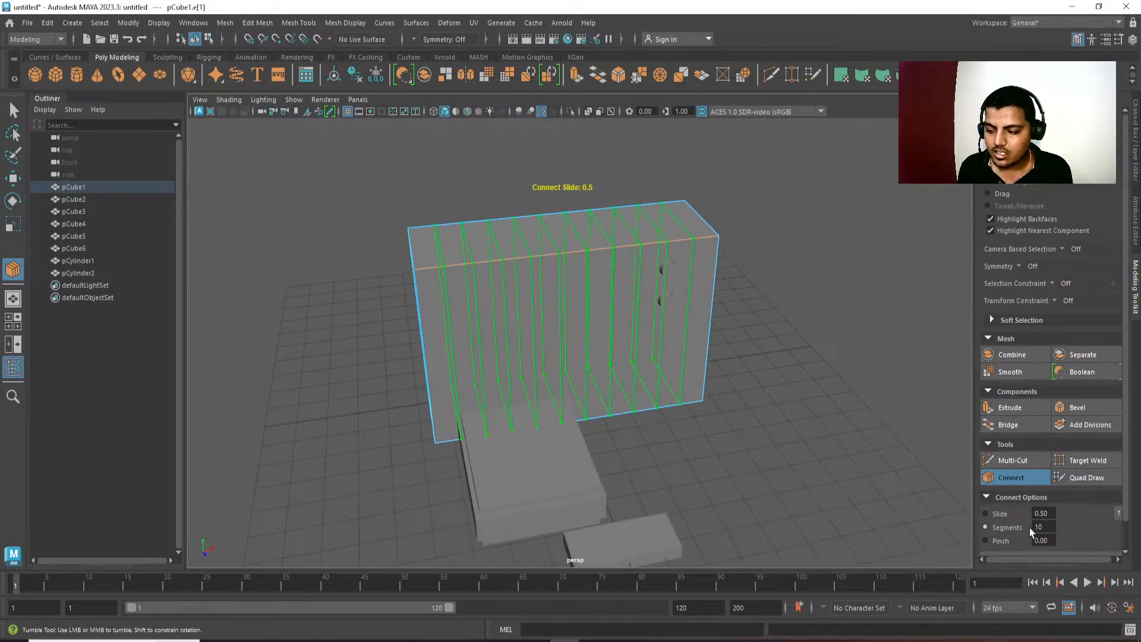
{"action": "key", "text": "Return"}
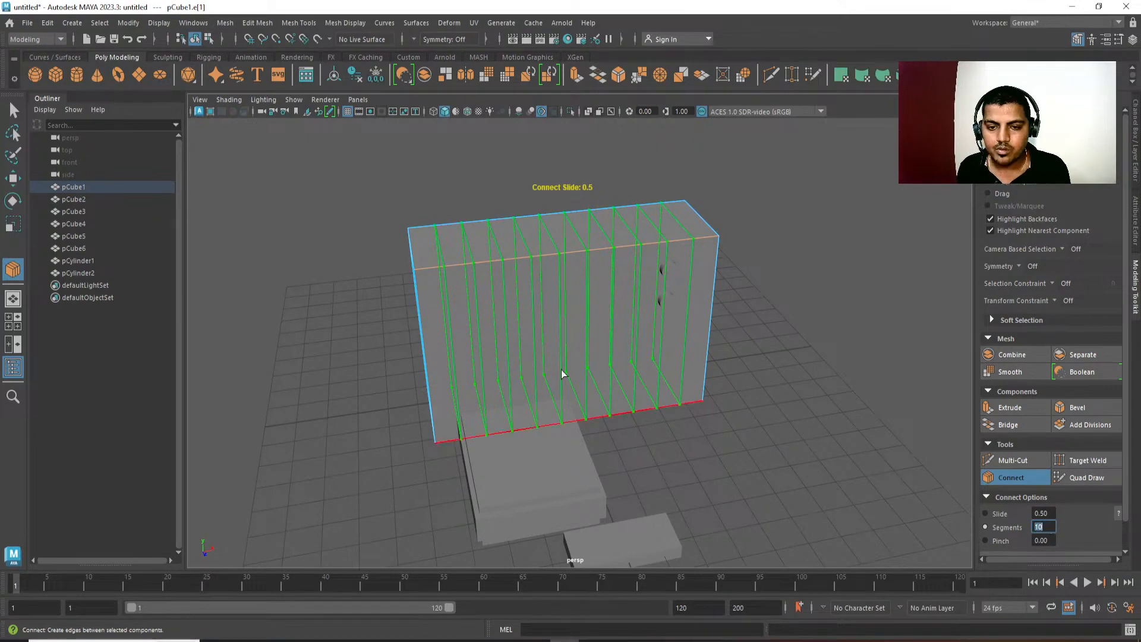
{"action": "type", "text": "45"}
{"action": "key", "text": "Return"}
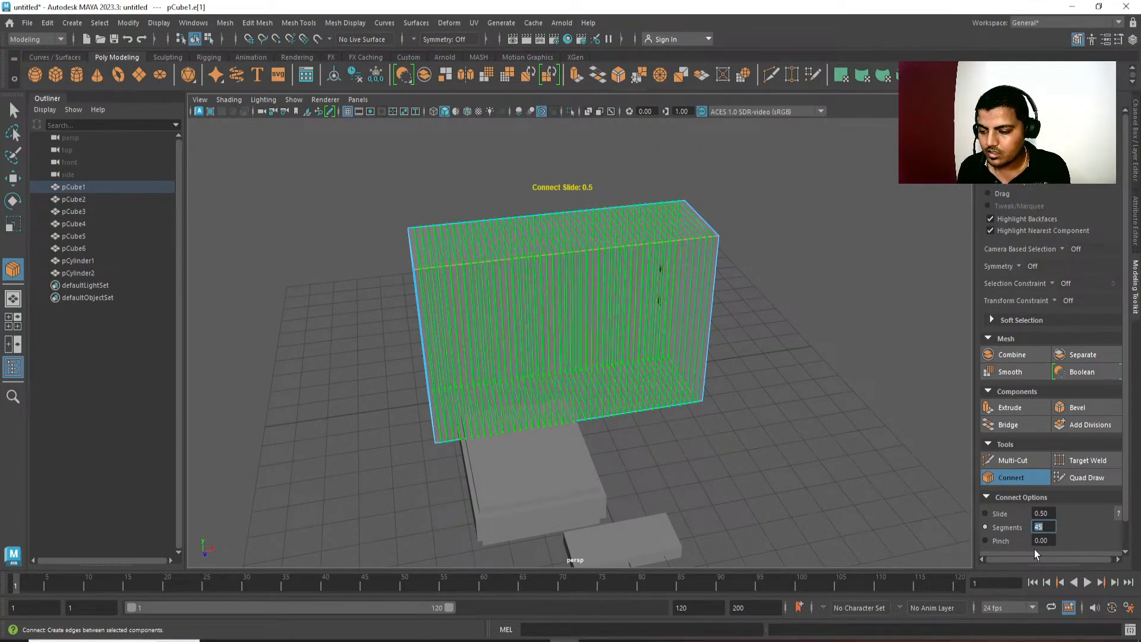
{"action": "type", "text": "4"}
{"action": "key", "text": "Return"}
Shift the four vertical loops sideways away from the knobs to about X -14.58, and move the loop nearest the knobs towards them.
{"action": "key", "text": "w"}
{"action": "left_click_drag", "start_coordinate": [701, 399], "coordinate": [731, 468], "text": "alt"}
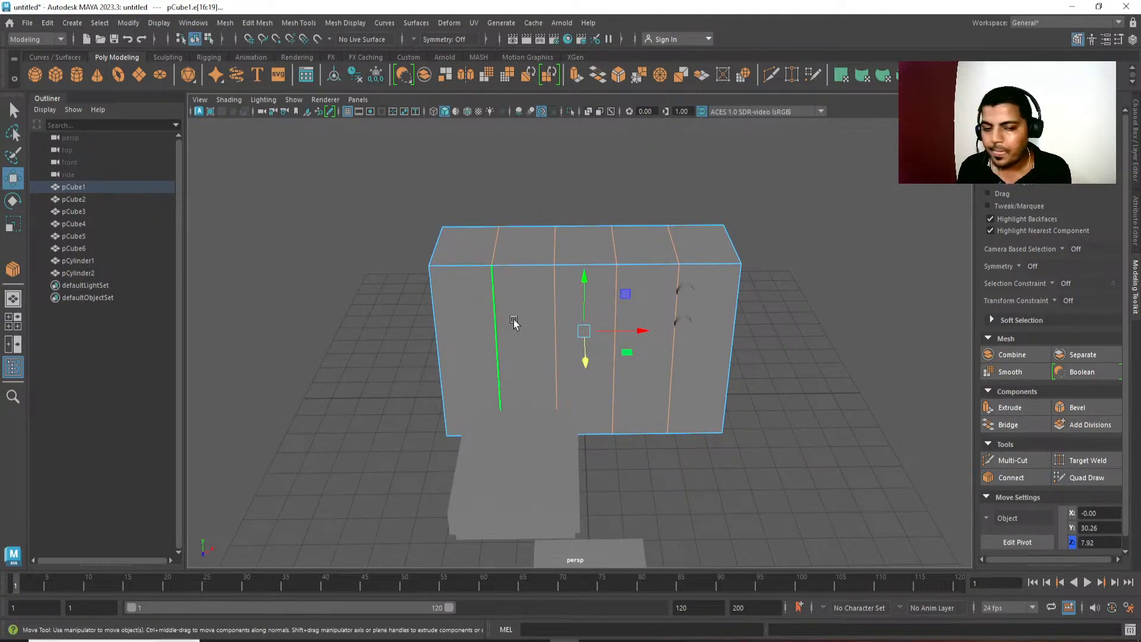
{"action": "left_click_drag", "start_coordinate": [642, 331], "coordinate": [601, 335]}
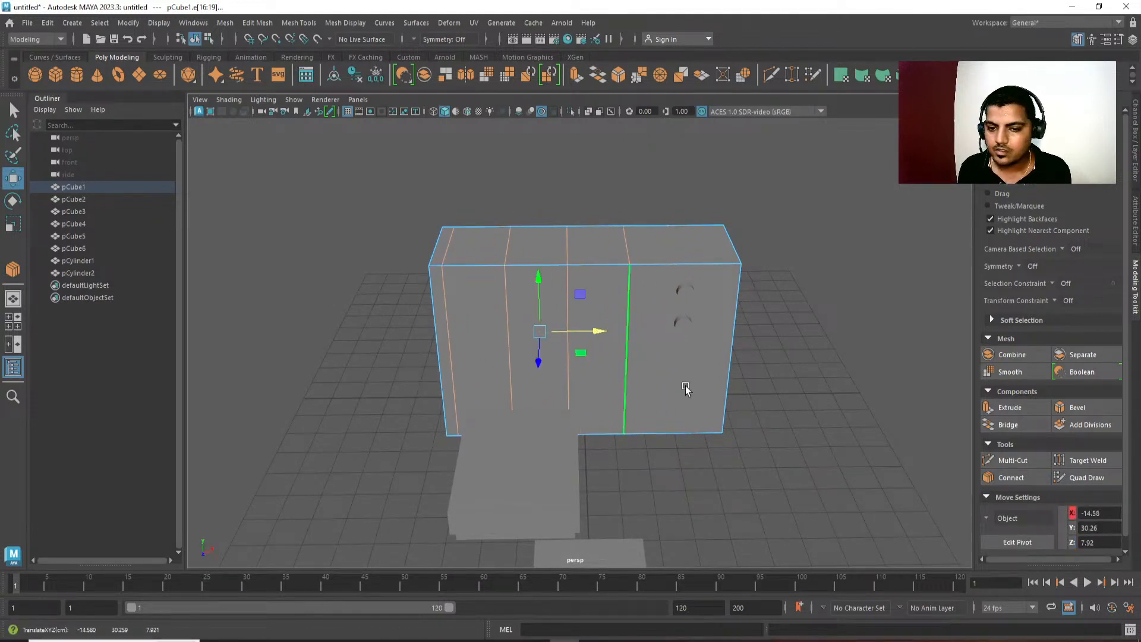
{"action": "middle_click_drag", "start_coordinate": [685, 387], "coordinate": [678, 384], "text": "alt"}
{"action": "double_click", "coordinate": [646, 308]}
{"action": "left_click_drag", "start_coordinate": [651, 327], "coordinate": [677, 327]}
Delete the two middle vertical edge loops from the television housing.
{"action": "key", "text": "q"}
{"action": "double_click", "coordinate": [559, 317]}
{"action": "double_click", "coordinate": [510, 325], "text": "shift"}
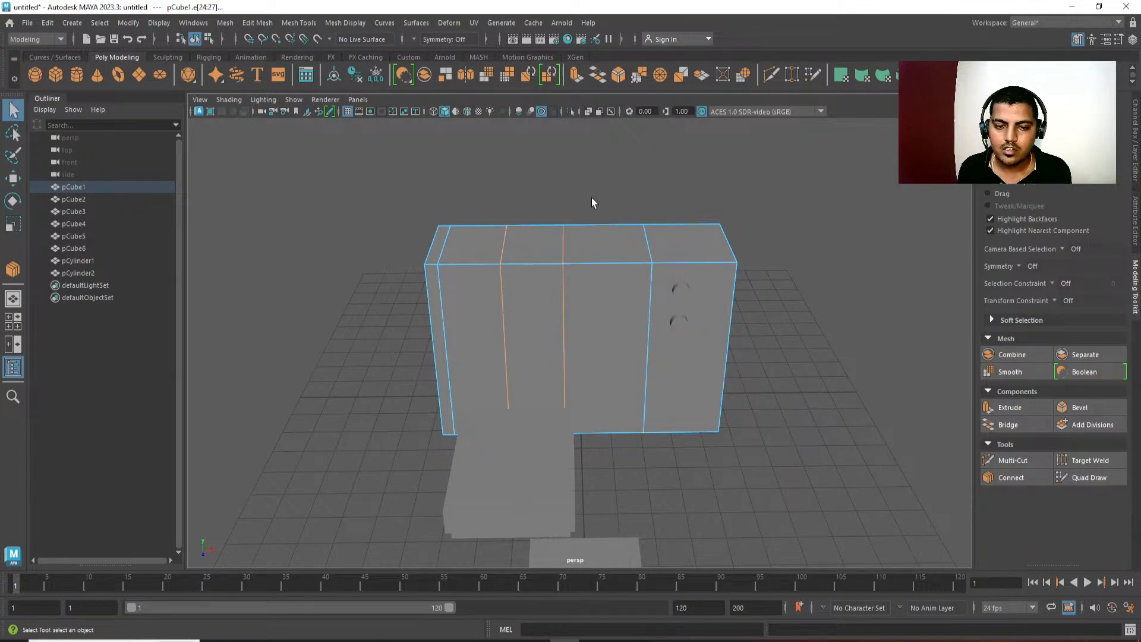
{"action": "key", "text": "Delete"}
Move the vertical loop beside the knobs slightly closer to them.
{"action": "mouse_move", "coordinate": [506, 297]}
{"action": "left_mouse_down", "text": "alt"}
{"action": "mouse_move", "coordinate": [453, 320]}
{"action": "mouse_move", "coordinate": [455, 308]}
{"action": "mouse_move", "coordinate": [493, 306]}
{"action": "left_mouse_up", "text": "alt"}
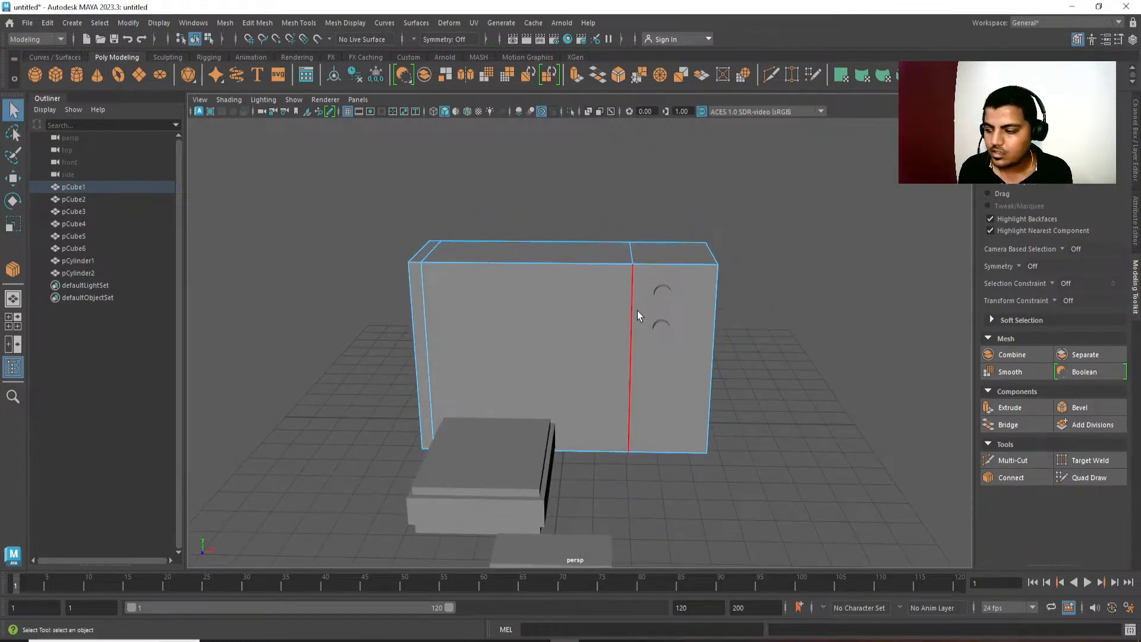
{"action": "double_click", "coordinate": [632, 315]}
{"action": "key", "text": "w"}
{"action": "left_click_drag", "start_coordinate": [694, 345], "coordinate": [698, 347]}
{"action": "key", "text": "q"}
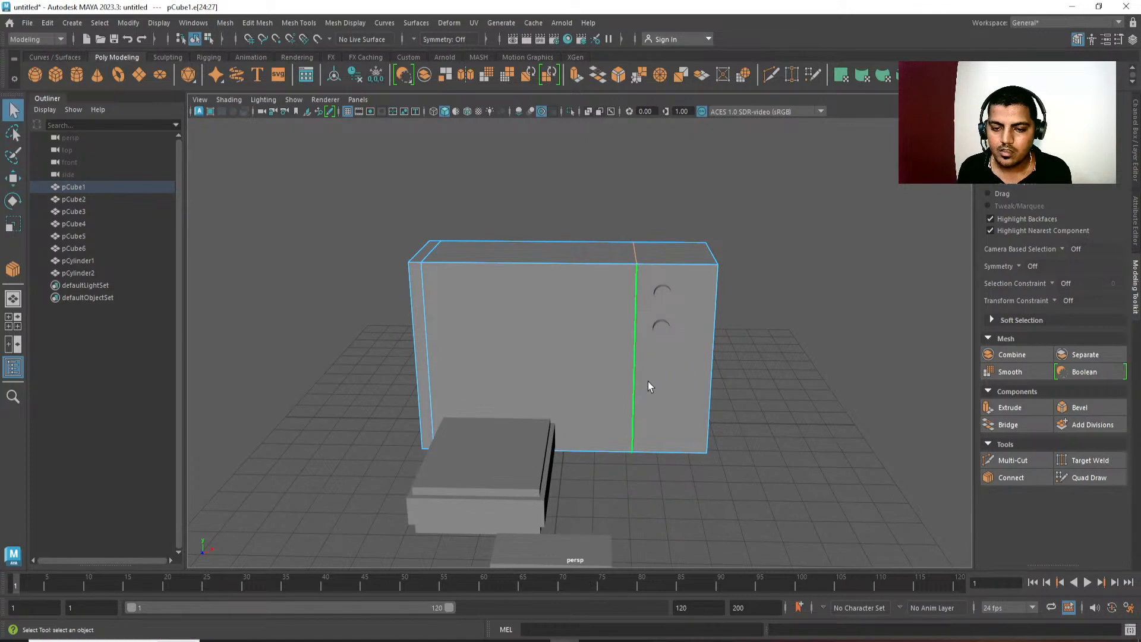
Connect the housing's vertical edges with a horizontal loop and bevel it at fraction 0.92.
{"action": "left_click", "coordinate": [640, 379]}
{"action": "right_click_drag", "start_coordinate": [756, 282], "coordinate": [804, 506], "text": "ctrl"}
{"action": "left_click_drag", "start_coordinate": [823, 440], "coordinate": [805, 384], "text": "alt"}
{"action": "key", "text": "ctrl+b"}
{"action": "middle_click_drag", "start_coordinate": [734, 333], "coordinate": [765, 331]}
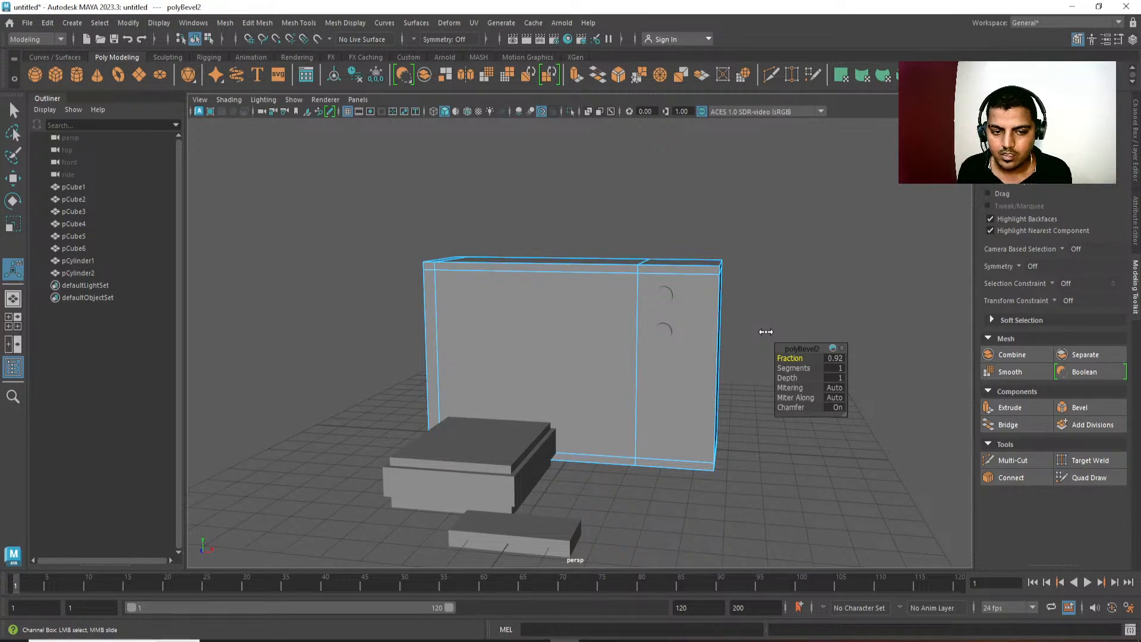
{"action": "left_click_drag", "start_coordinate": [704, 339], "coordinate": [663, 326], "text": "alt"}
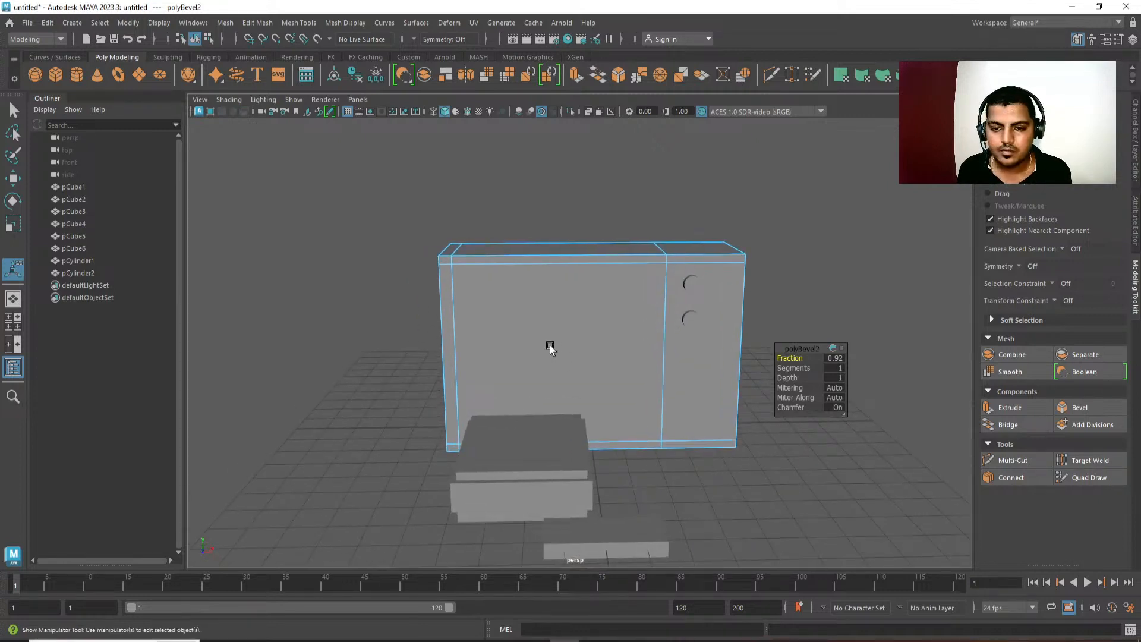
Remove the horizontal and vertical loops added to the housing, and undo the last edits to return to the plain box.
{"action": "double_click", "coordinate": [511, 262]}
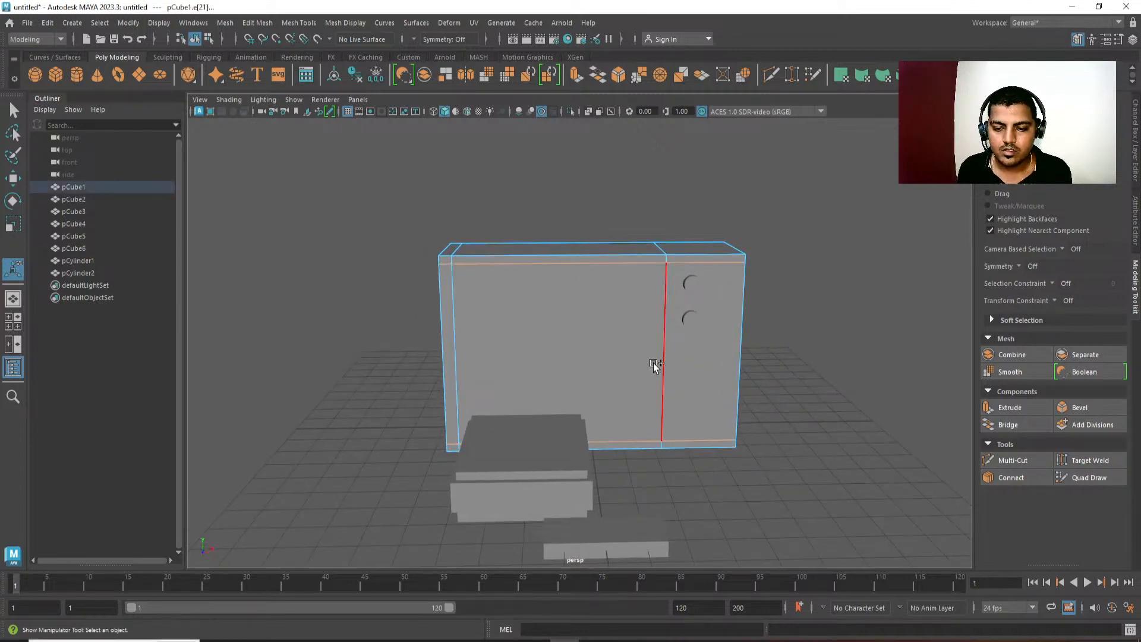
{"action": "left_click", "coordinate": [587, 255]}
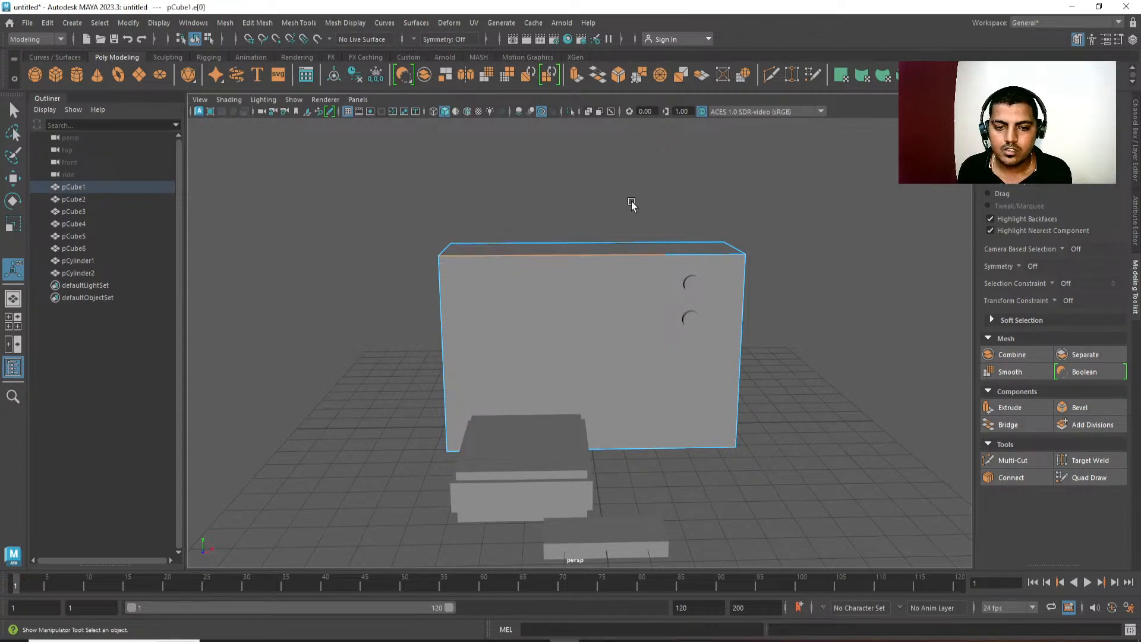
{"action": "right_click_drag", "start_coordinate": [632, 200], "coordinate": [632, 415], "text": "shift"}
{"action": "key", "text": "w"}
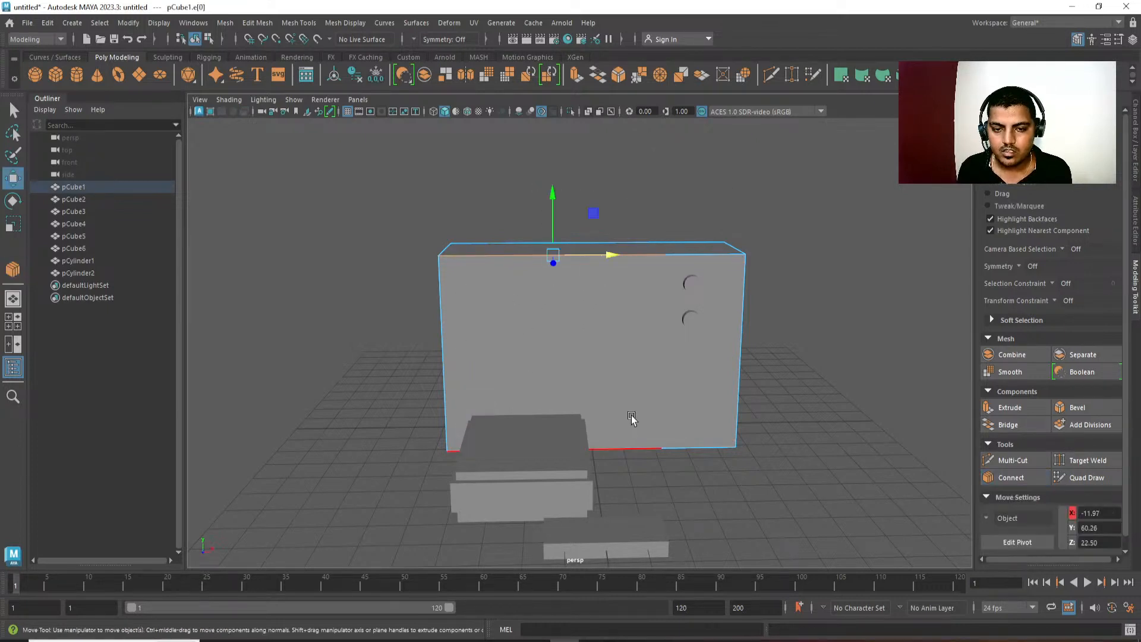
{"action": "left_click_drag", "start_coordinate": [678, 352], "coordinate": [679, 367], "text": "alt"}
{"action": "key", "text": "ctrl+z"}
{"action": "key", "text": "ctrl+z"}
{"action": "key", "text": "ctrl+z"}
{"action": "key", "text": "ctrl+z"}
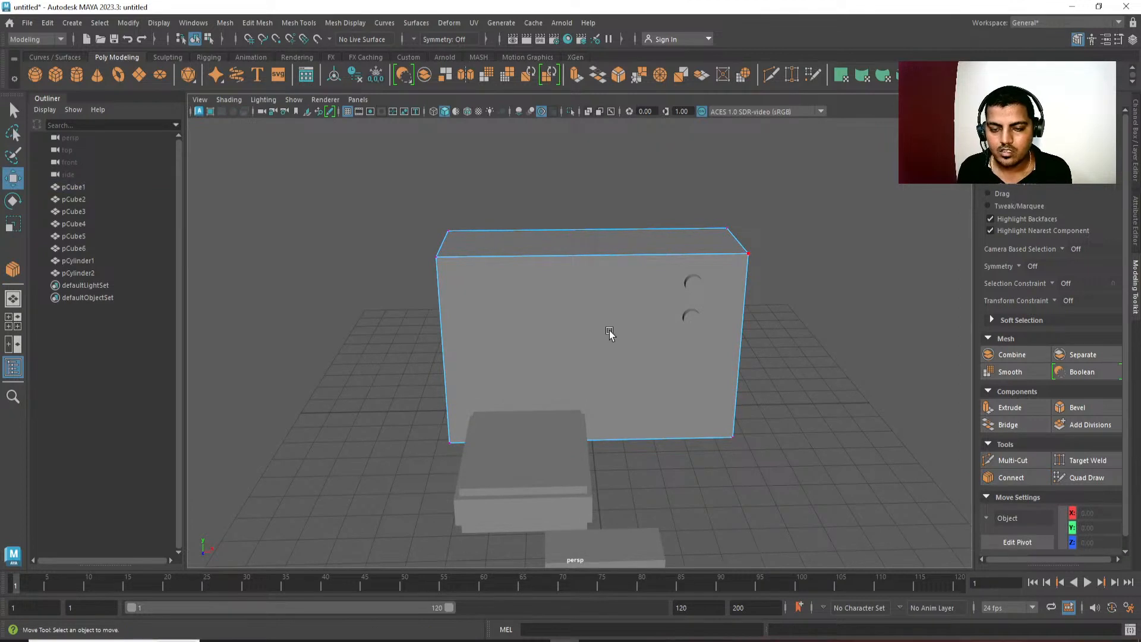
Connect the housing's long edges with a single central vertical loop and bevel it at fraction 0.92.
{"action": "left_click", "coordinate": [594, 256]}
{"action": "right_click_drag", "start_coordinate": [666, 214], "coordinate": [743, 412], "text": "shift"}
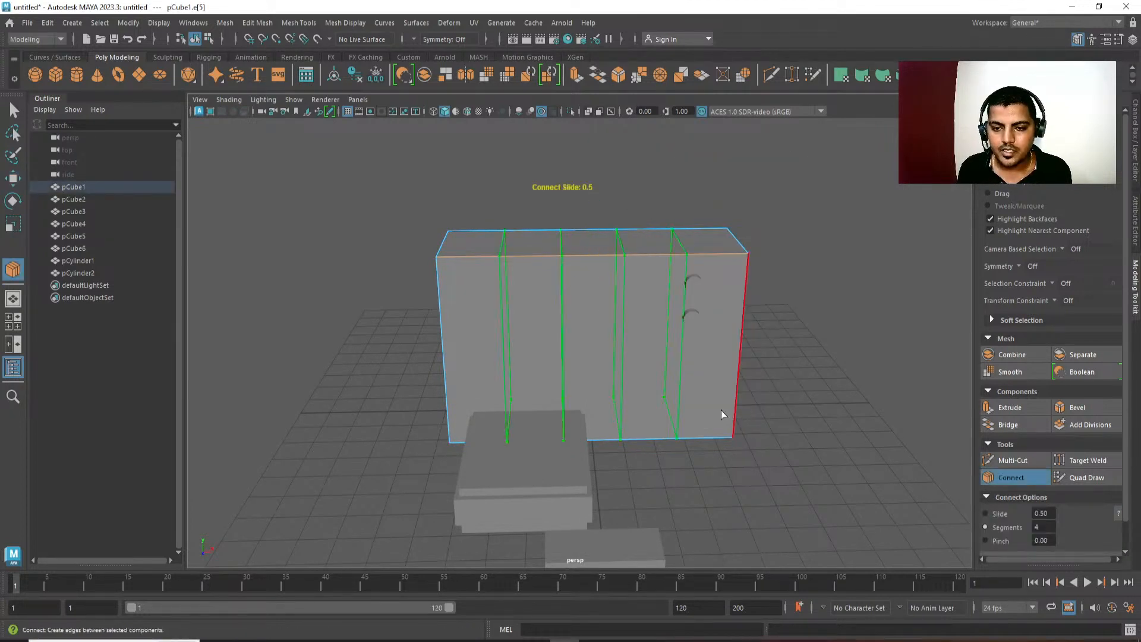
{"action": "middle_click_drag", "start_coordinate": [722, 414], "coordinate": [620, 429]}
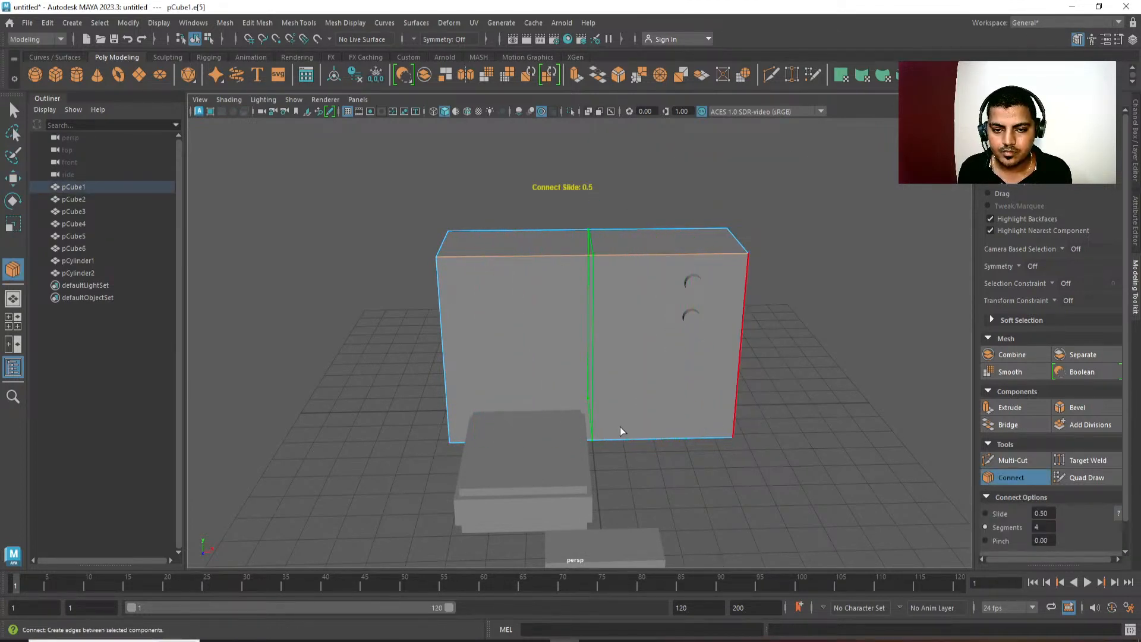
{"action": "key", "text": "w"}
{"action": "right_click_drag", "start_coordinate": [652, 333], "coordinate": [749, 343], "text": "shift"}
{"action": "middle_click_drag", "start_coordinate": [749, 343], "coordinate": [776, 343]}
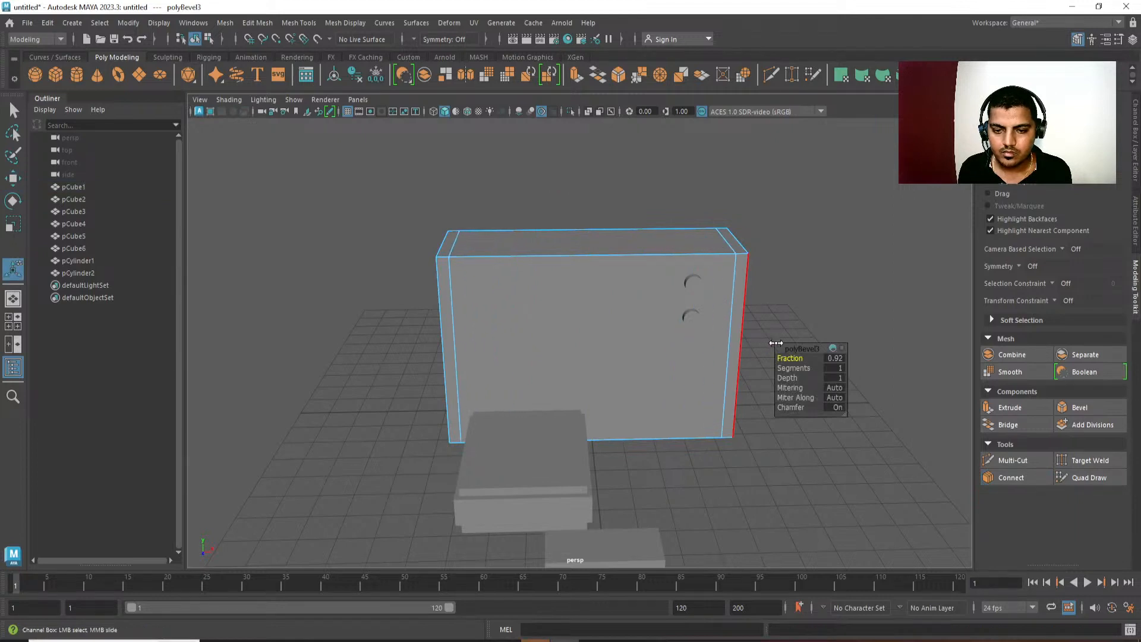
Try a fraction of 1 for the vertical loop's bevel, and settle on 0.95.
{"action": "left_click", "coordinate": [834, 359]}
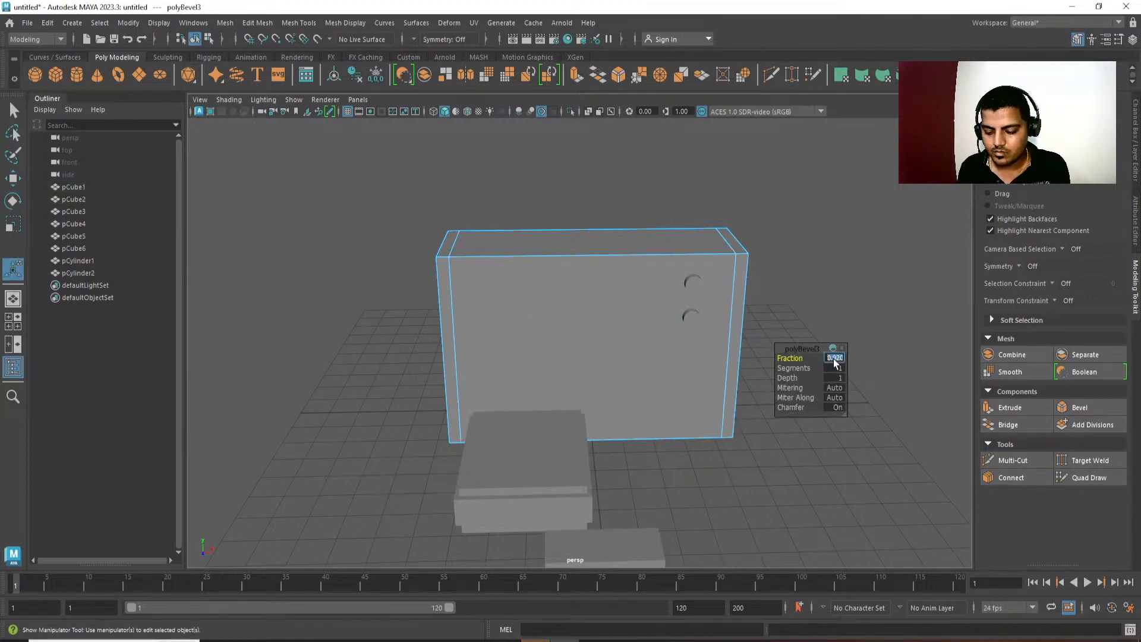
{"action": "type", "text": "1"}
{"action": "key", "text": "Return"}
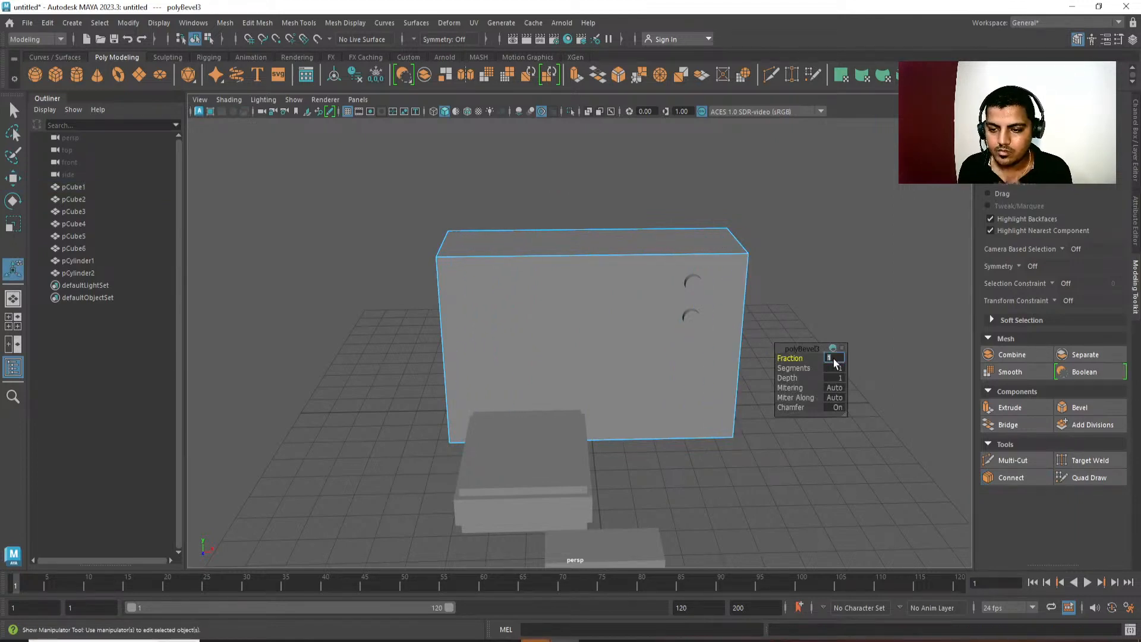
{"action": "type", "text": "0.95"}
{"action": "key", "text": "Return"}
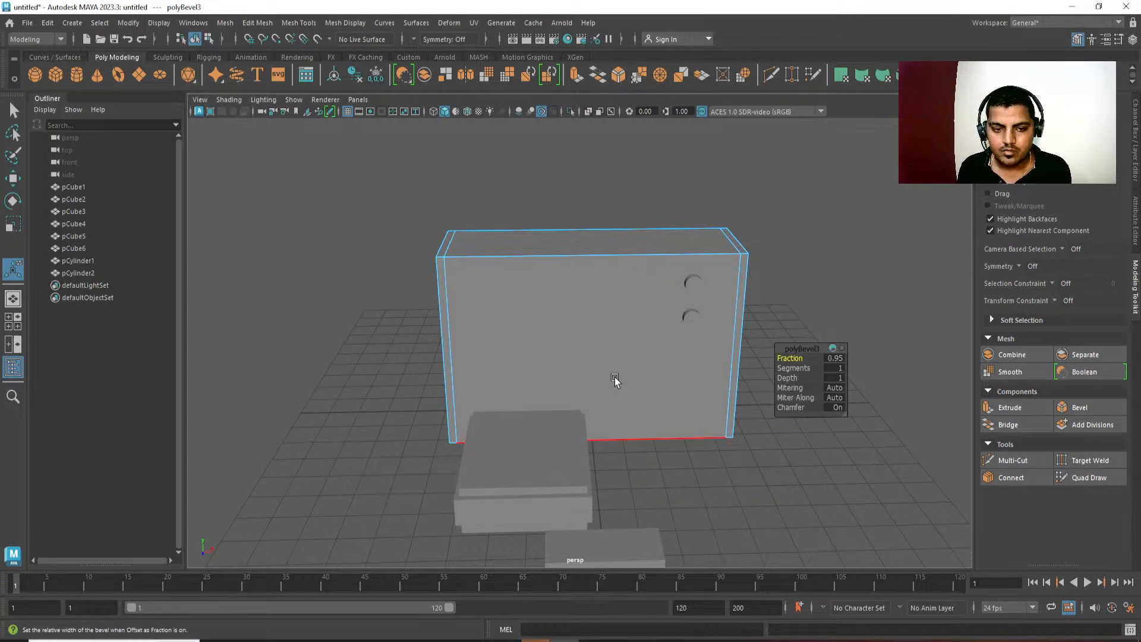
Select a vertical edge of the housing, connect a horizontal loop around its middle, and bevel that loop into two.
{"action": "left_click", "coordinate": [495, 342]}
{"action": "left_click_drag", "start_coordinate": [615, 376], "coordinate": [601, 363], "text": "alt"}
{"action": "key", "text": "q"}
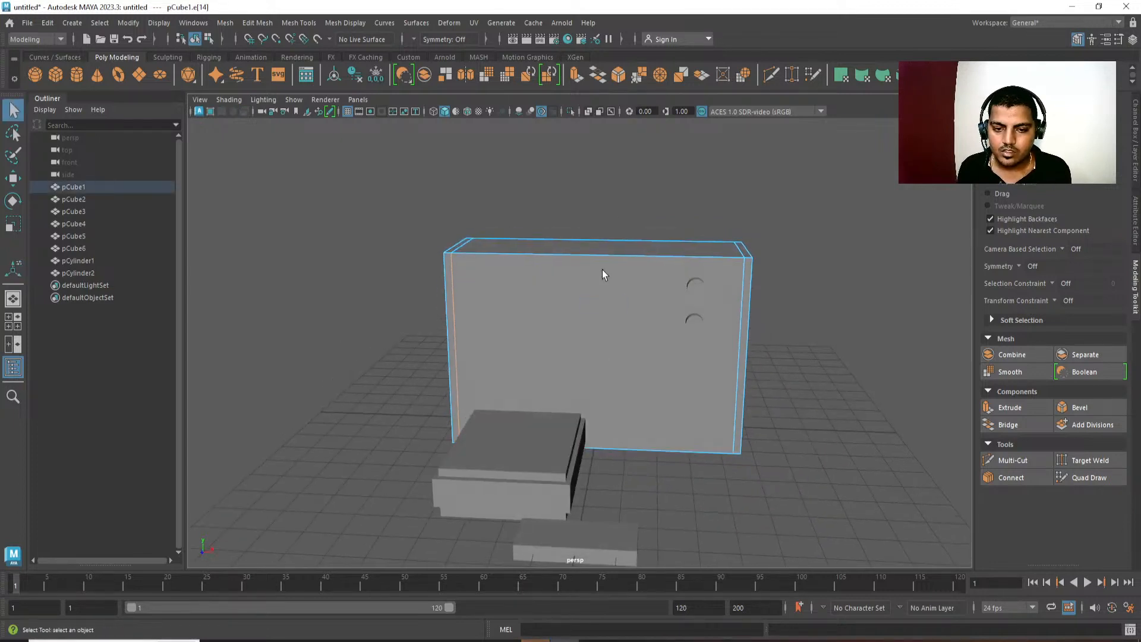
{"action": "right_click_drag", "start_coordinate": [619, 185], "coordinate": [581, 209], "text": "ctrl"}
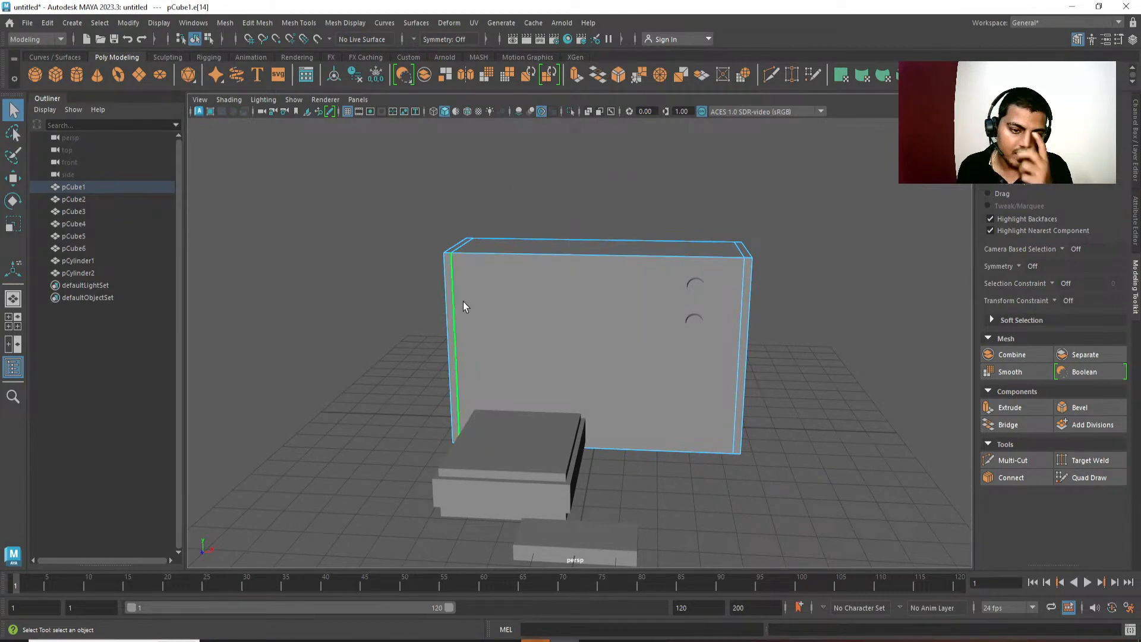
{"action": "middle_click_drag", "start_coordinate": [558, 348], "coordinate": [522, 338], "text": "alt"}
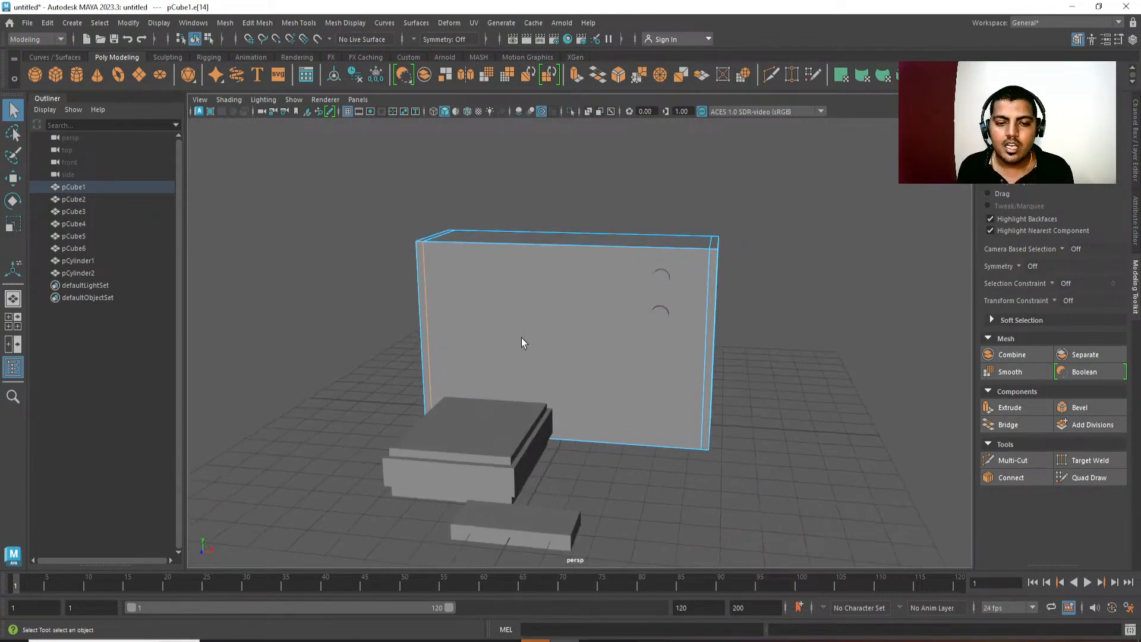
{"action": "right_click_drag", "start_coordinate": [649, 186], "coordinate": [729, 401], "text": "shift"}
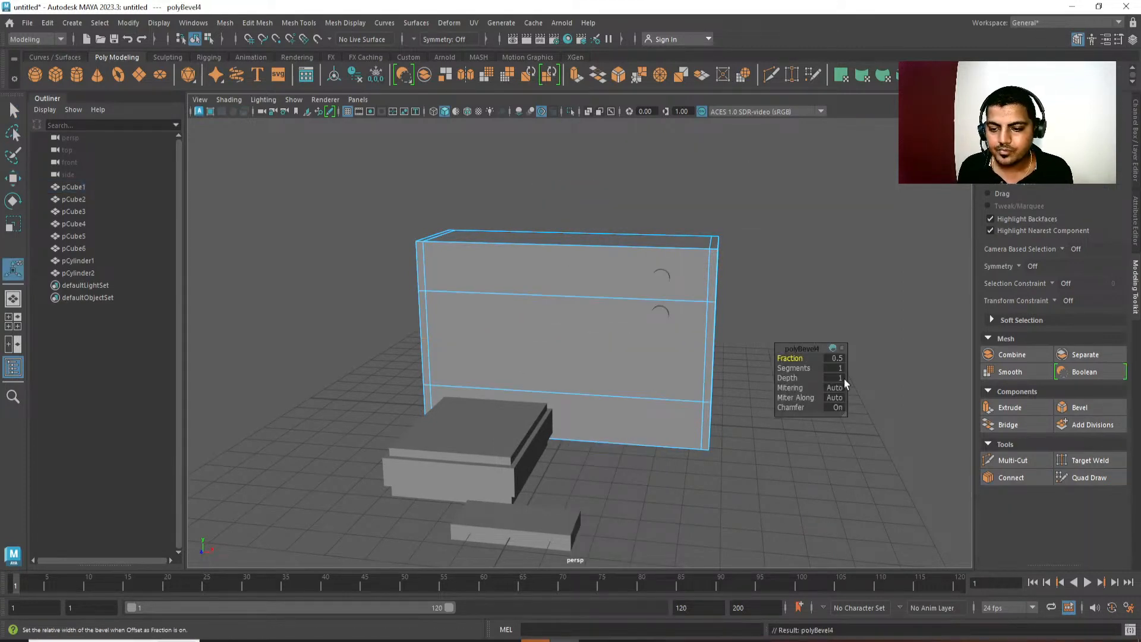
Set the horizontal loop's bevel fraction to 0.9 and check the resulting border from an angle.
{"action": "left_click", "coordinate": [839, 361]}
{"action": "left_click", "coordinate": [837, 356]}
{"action": "type", "text": "0"}
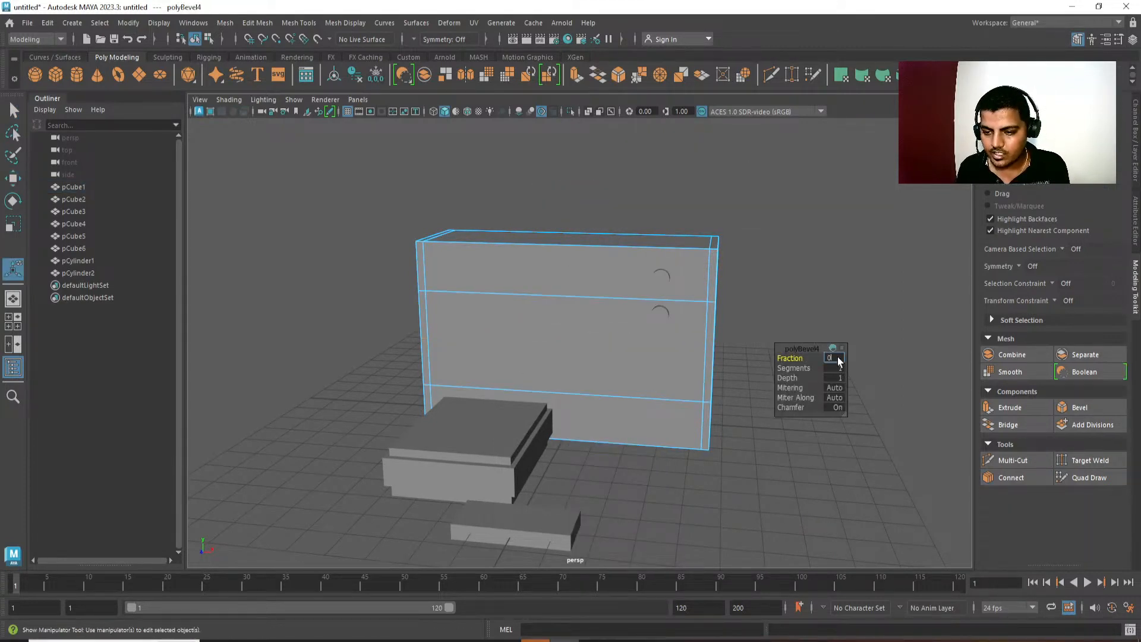
{"action": "type", "text": ".9"}
{"action": "key", "text": "Return"}
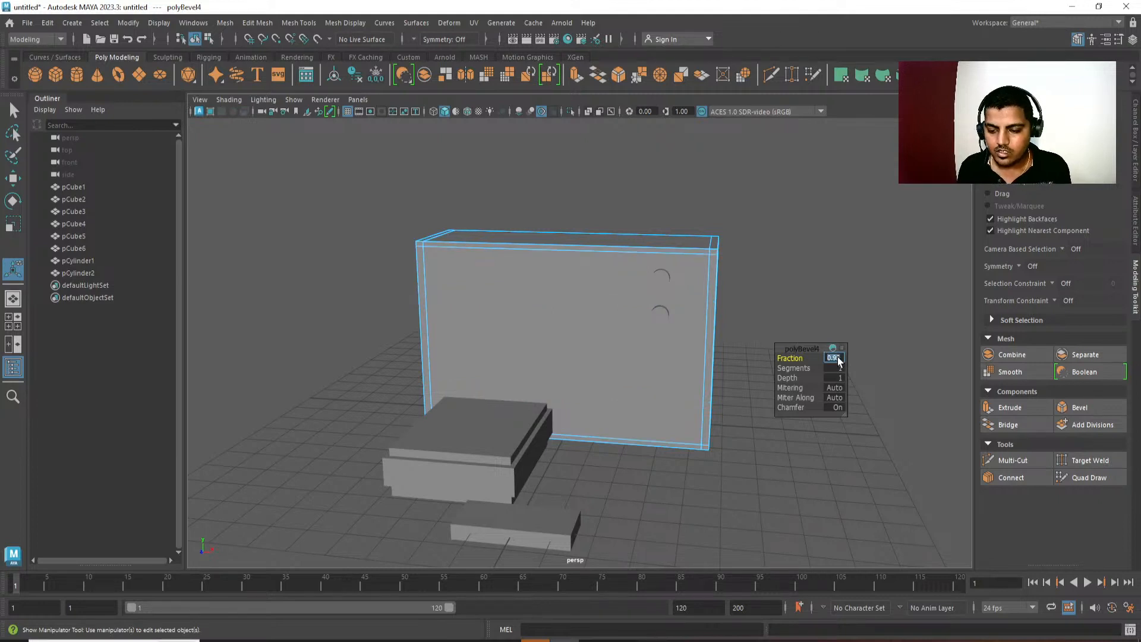
{"action": "type", "text": "9"}
{"action": "key", "text": "Return"}
{"action": "left_click_drag", "start_coordinate": [644, 274], "coordinate": [658, 280], "text": "alt"}
{"action": "left_click_drag", "start_coordinate": [491, 323], "coordinate": [565, 321], "text": "alt"}
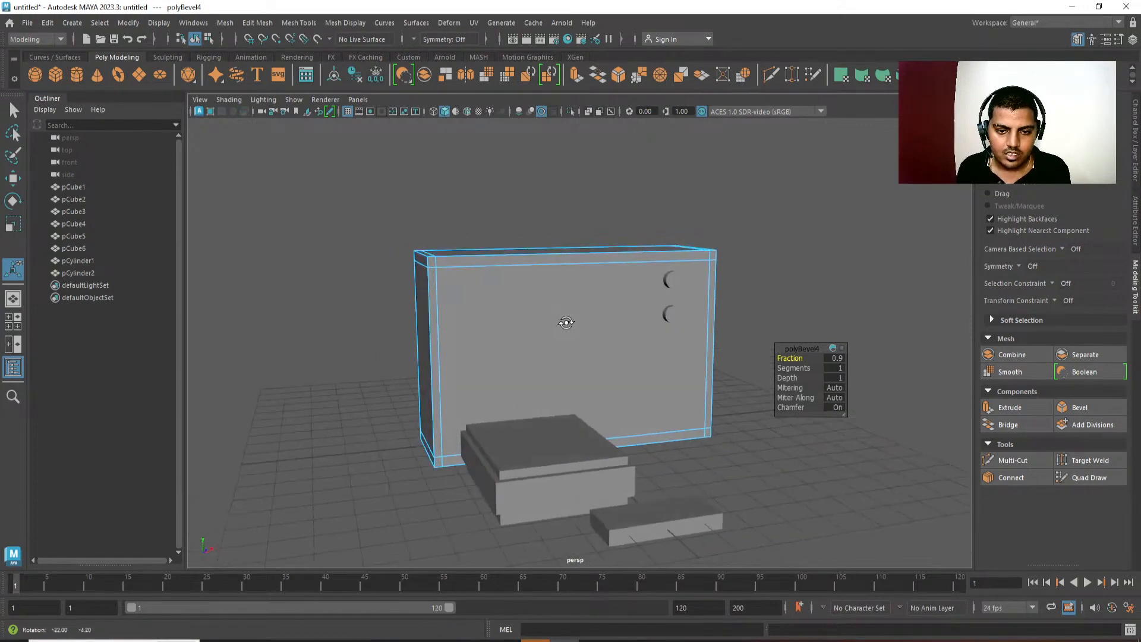
Select the housing's upper and lower horizontal border loops and scale them vertically to even out the border around the front face.
{"action": "left_click", "coordinate": [532, 289]}
{"action": "double_click", "coordinate": [502, 428], "text": "shift"}
{"action": "middle_click_drag", "start_coordinate": [482, 308], "coordinate": [540, 319], "text": "alt"}
{"action": "scroll", "coordinate": [541, 317], "scroll_direction": "up", "scroll_amount": 3}
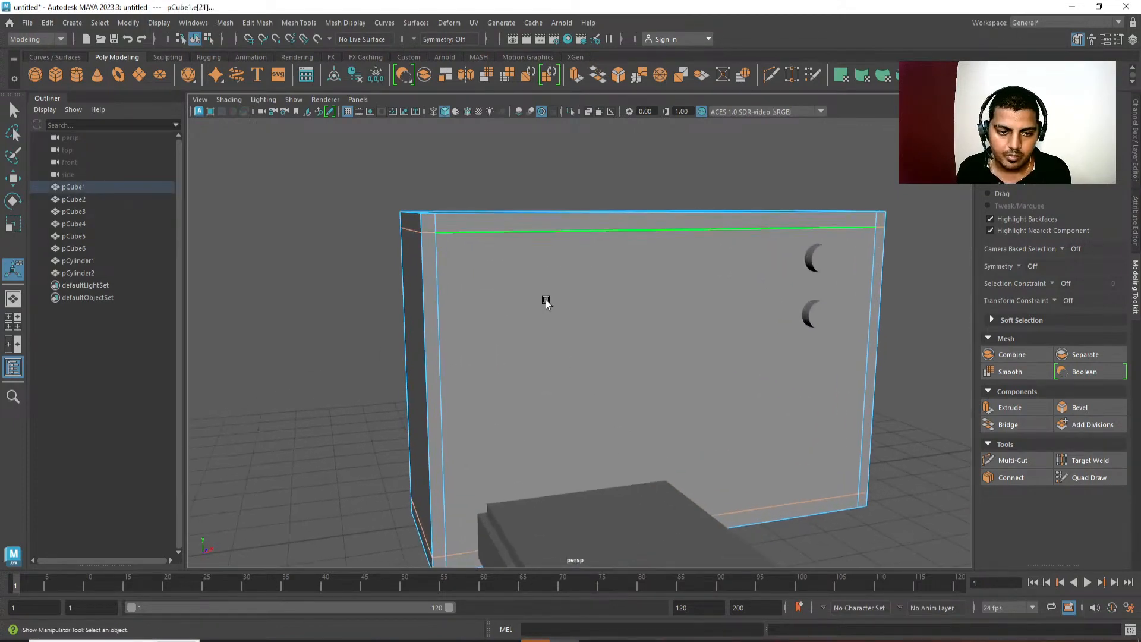
{"action": "key", "text": "r"}
{"action": "middle_click_drag", "start_coordinate": [643, 412], "coordinate": [643, 444]}
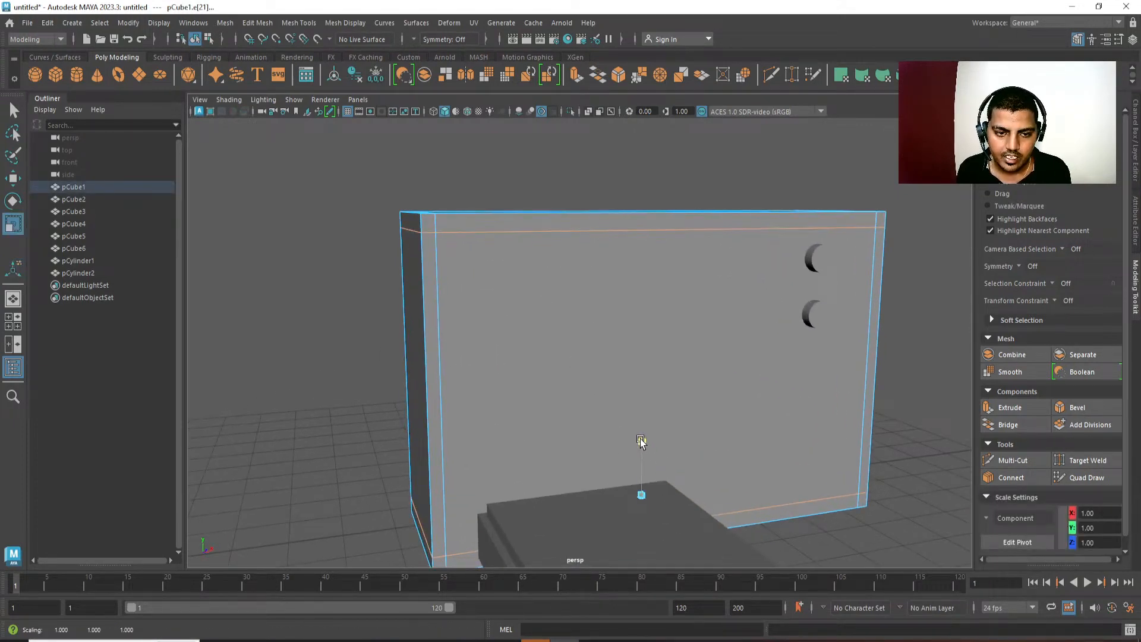
{"action": "left_click_drag", "start_coordinate": [641, 438], "coordinate": [639, 426]}
{"action": "double_click", "coordinate": [588, 271]}
{"action": "middle_click_drag", "start_coordinate": [551, 412], "coordinate": [545, 357], "text": "alt"}
{"action": "double_click", "coordinate": [490, 480], "text": "shift"}
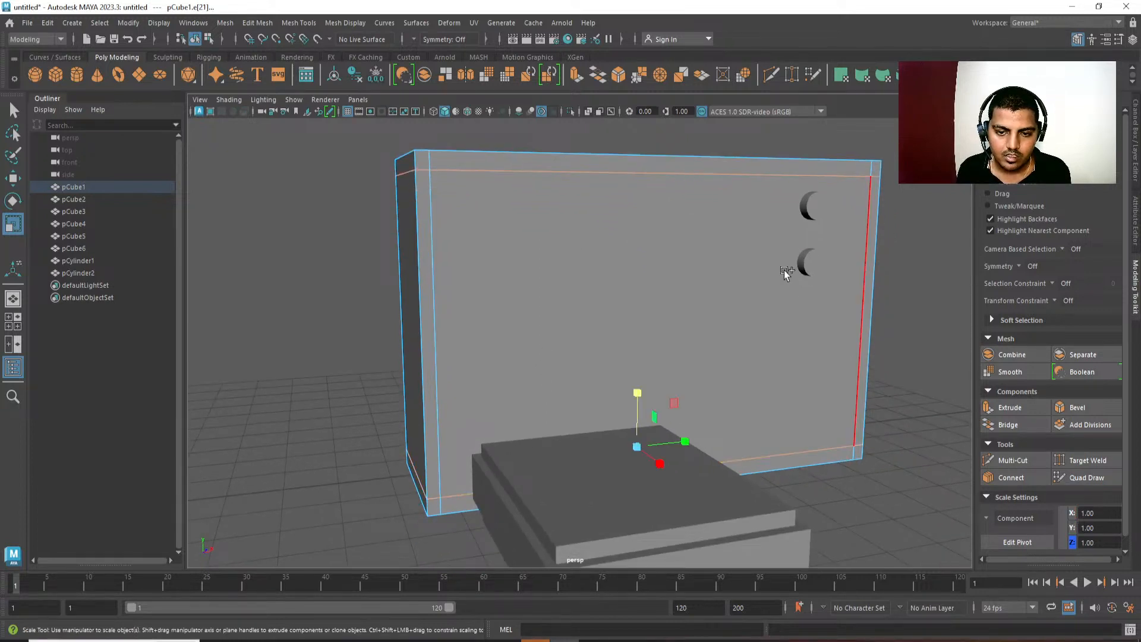
{"action": "left_click_drag", "start_coordinate": [644, 259], "coordinate": [638, 259]}
{"action": "left_click_drag", "start_coordinate": [603, 262], "coordinate": [583, 224], "text": "alt"}
{"action": "left_click_drag", "start_coordinate": [667, 261], "coordinate": [672, 255]}
{"action": "scroll", "coordinate": [589, 153], "scroll_direction": "down", "scroll_amount": 3}
Connect the housing's long edges with one vertical loop and move it toward the dials to divide the screen from the control panel.
{"action": "key", "text": "q"}
{"action": "left_click", "coordinate": [648, 235]}
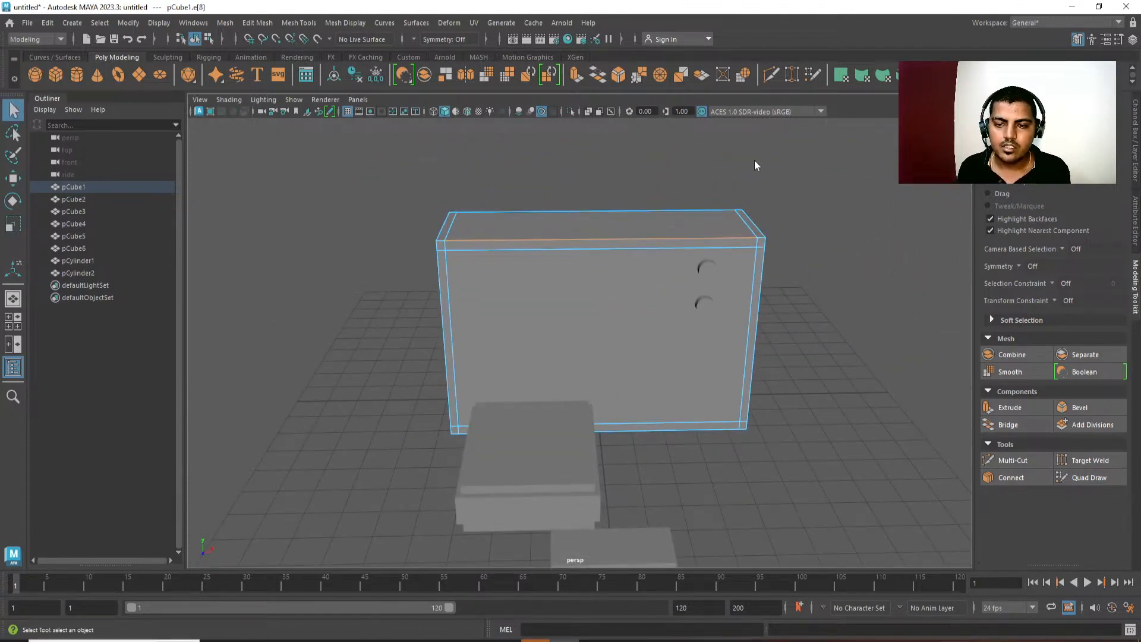
{"action": "right_click_drag", "start_coordinate": [754, 159], "coordinate": [760, 212], "text": "ctrl"}
{"action": "middle_click_drag", "start_coordinate": [752, 215], "coordinate": [709, 215], "text": "alt"}
{"action": "key", "text": "w"}
{"action": "left_click", "coordinate": [563, 297]}
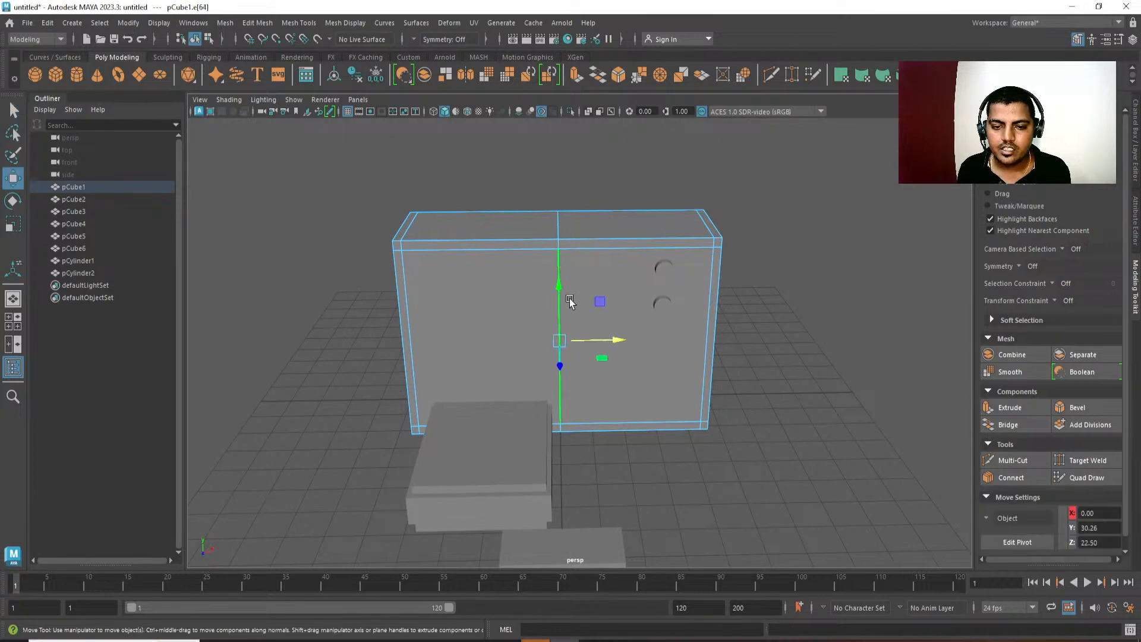
{"action": "left_click", "coordinate": [570, 302]}
{"action": "left_click_drag", "start_coordinate": [615, 321], "coordinate": [686, 315]}
{"action": "middle_click_drag", "start_coordinate": [472, 326], "coordinate": [451, 323], "text": "alt"}
Try extruding the large screen face of the housing, and undo the extrusion.
{"action": "key", "text": "q"}
{"action": "key", "text": "F11"}
{"action": "left_click", "coordinate": [561, 343]}
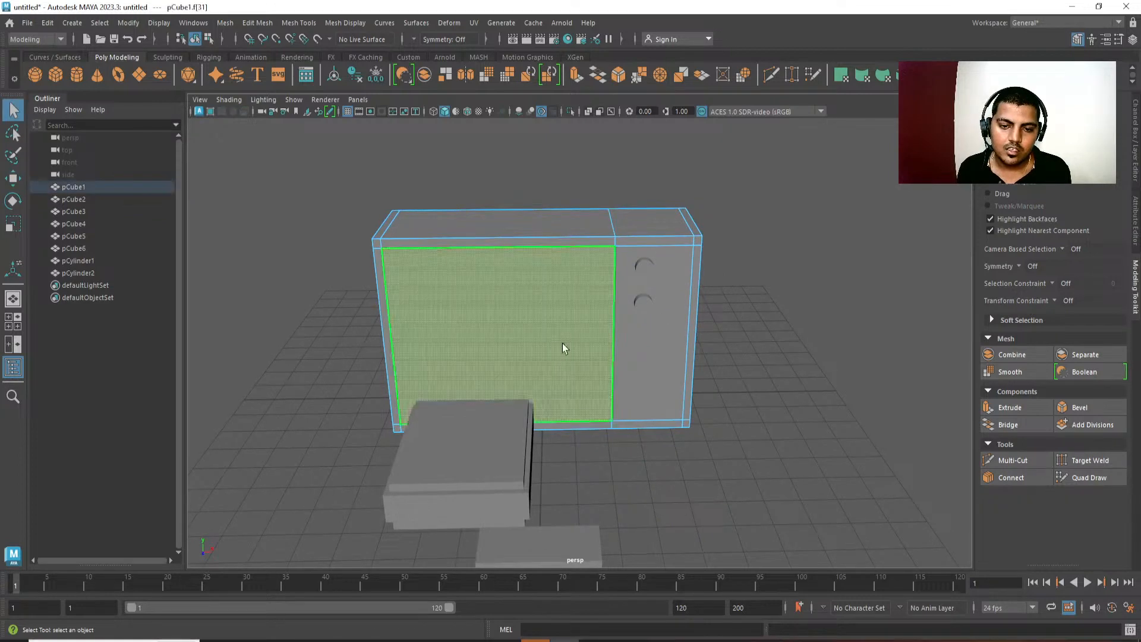
{"action": "left_click_drag", "start_coordinate": [562, 344], "coordinate": [675, 383], "text": "alt"}
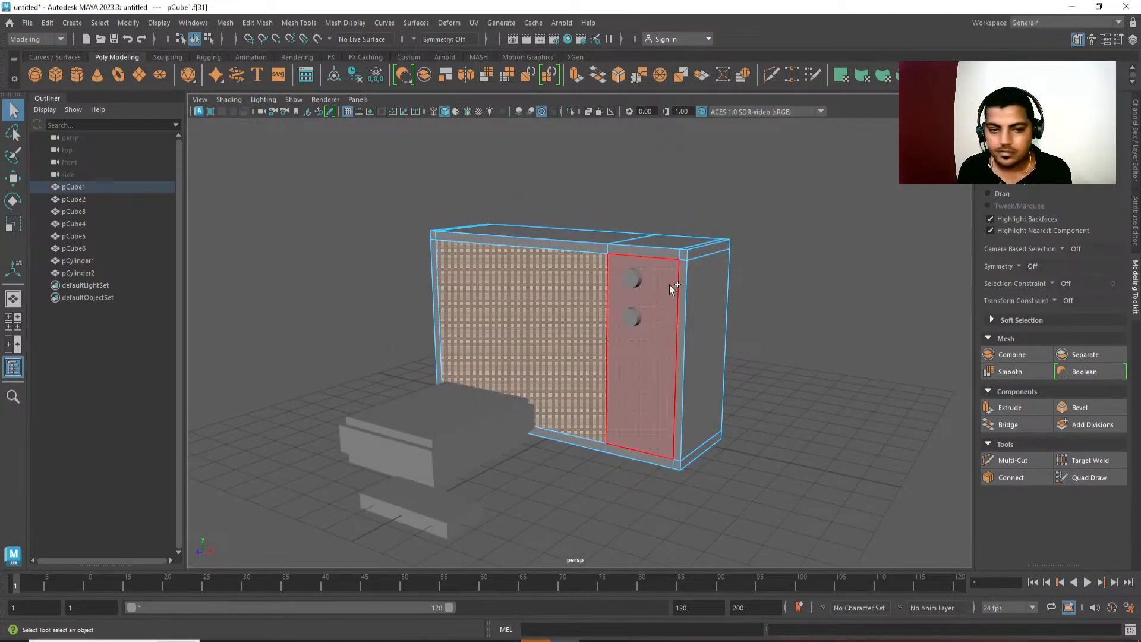
{"action": "left_click_drag", "start_coordinate": [669, 284], "coordinate": [686, 306], "text": "alt"}
{"action": "key", "text": "ctrl+e"}
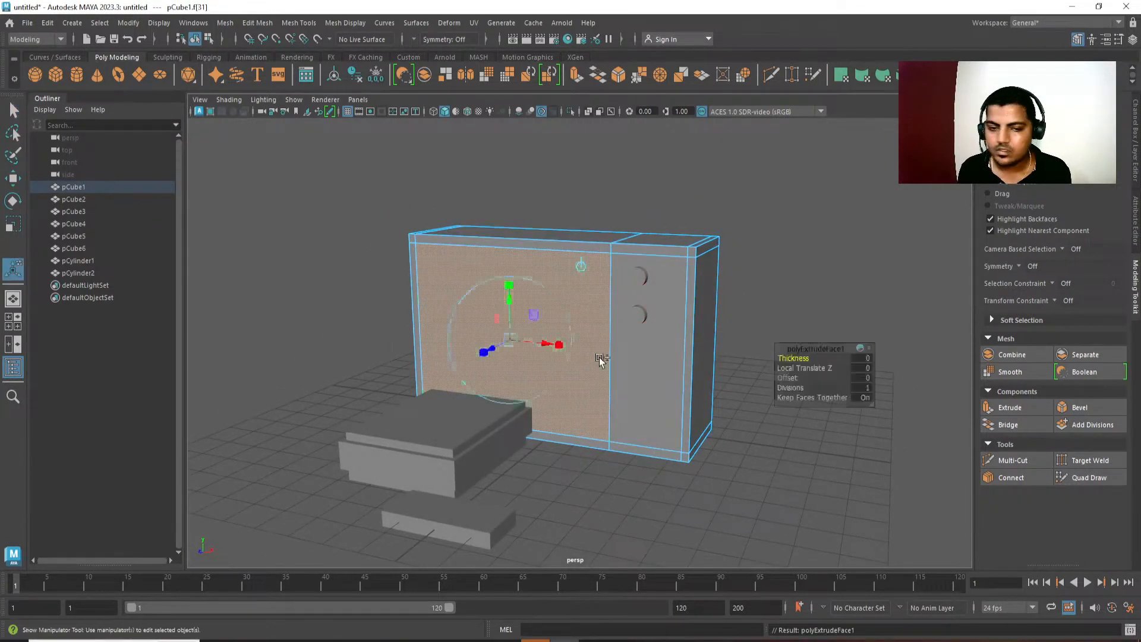
{"action": "left_click_drag", "start_coordinate": [601, 360], "coordinate": [543, 400], "text": "alt"}
{"action": "key", "text": "w"}
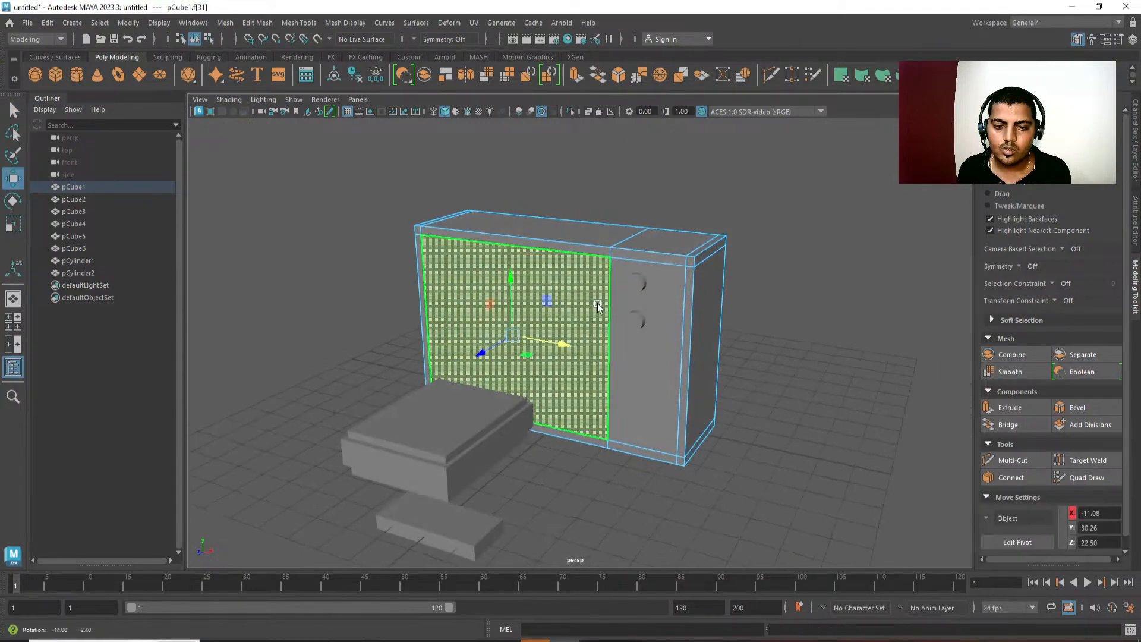
{"action": "right_click_drag", "start_coordinate": [599, 304], "coordinate": [759, 168]}
{"action": "left_click", "coordinate": [759, 169]}
Try merging the housing's screen face to its center, and undo the merge.
{"action": "left_click", "coordinate": [558, 255]}
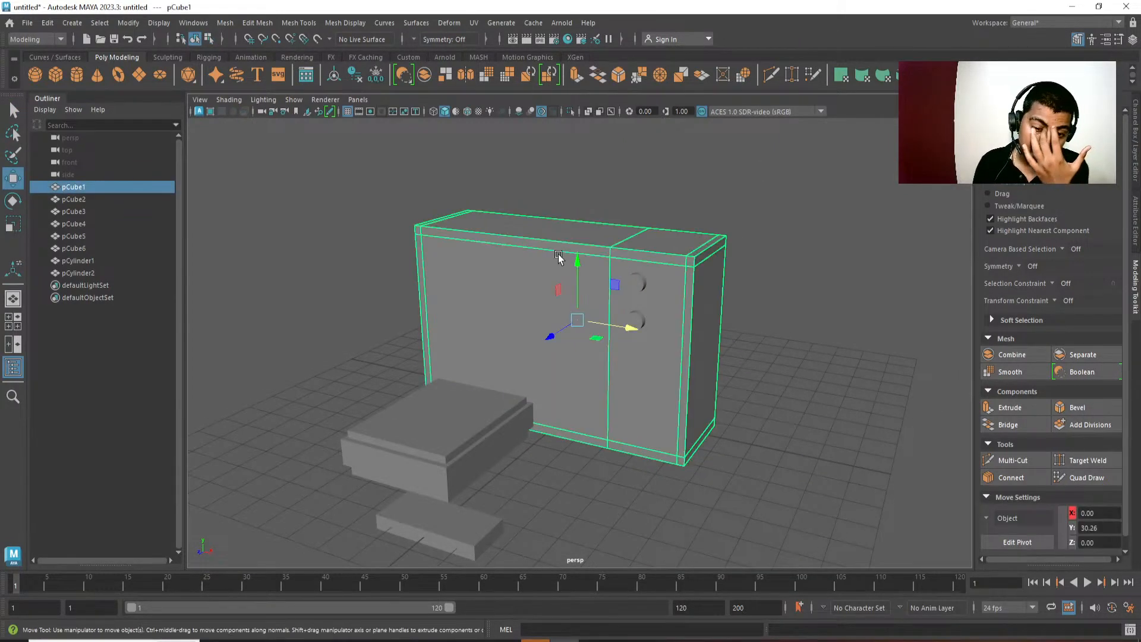
{"action": "left_click_drag", "start_coordinate": [516, 267], "coordinate": [527, 271], "text": "alt"}
{"action": "right_click_drag", "start_coordinate": [519, 195], "coordinate": [519, 228]}
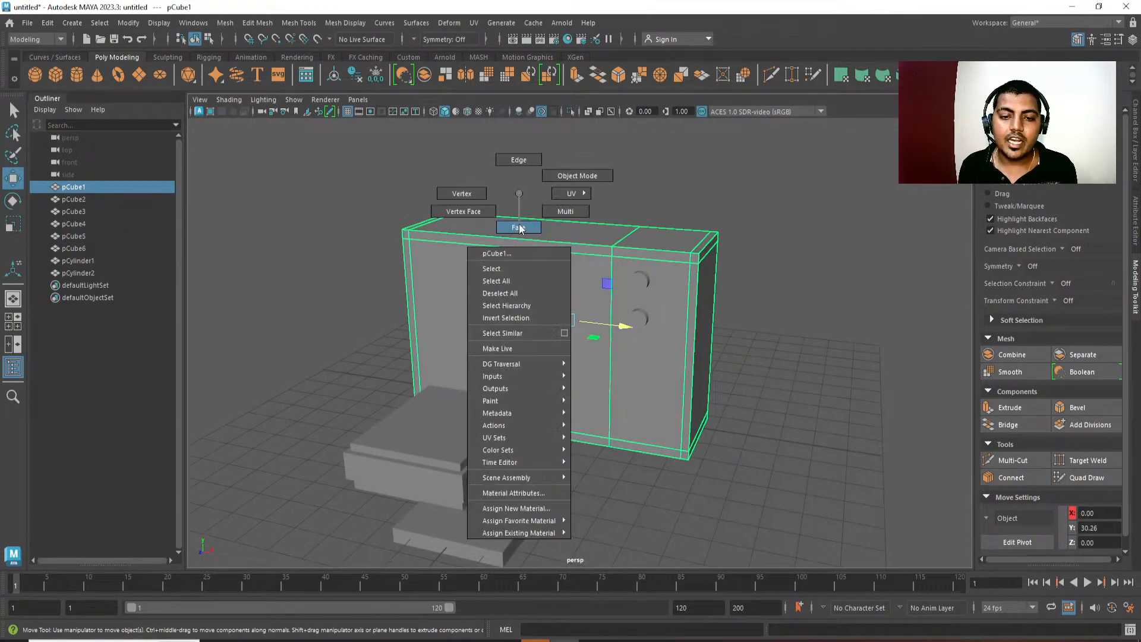
{"action": "left_click", "coordinate": [495, 292]}
{"action": "mouse_move", "coordinate": [605, 173]}
{"action": "right_mouse_down", "text": "shift"}
{"action": "mouse_move", "coordinate": [604, 199]}
{"action": "mouse_move", "coordinate": [605, 159]}
{"action": "right_mouse_up", "text": "shift"}
{"action": "key", "text": "ctrl+z"}
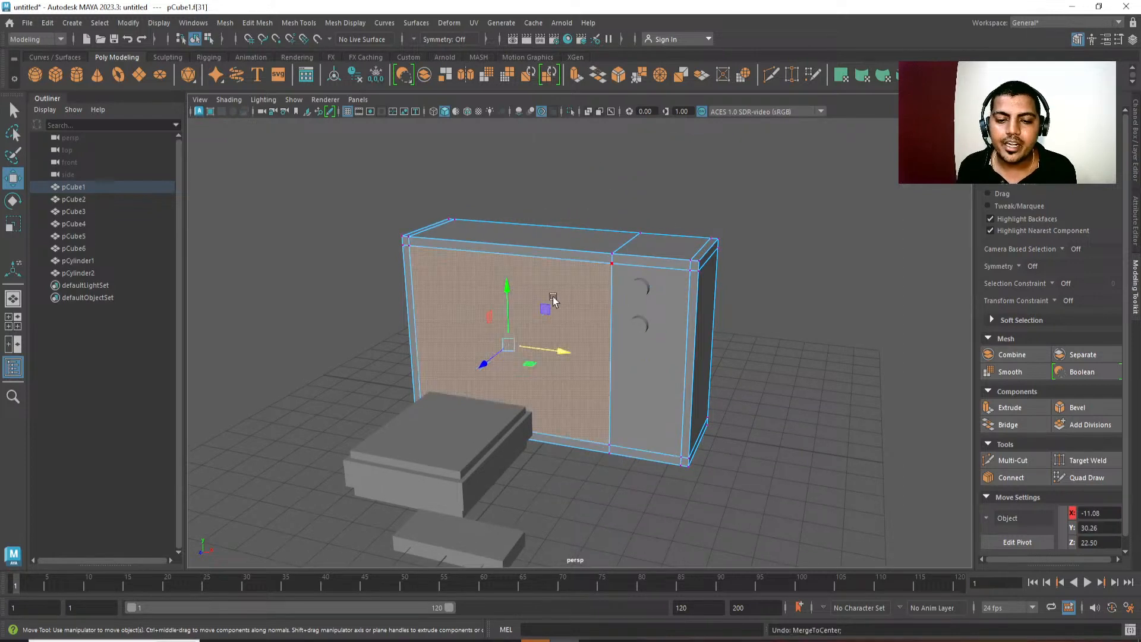
Compare the modelling commands offered for a selected top edge and for the selected screen face of the housing.
{"action": "right_click_drag", "start_coordinate": [553, 297], "coordinate": [620, 190]}
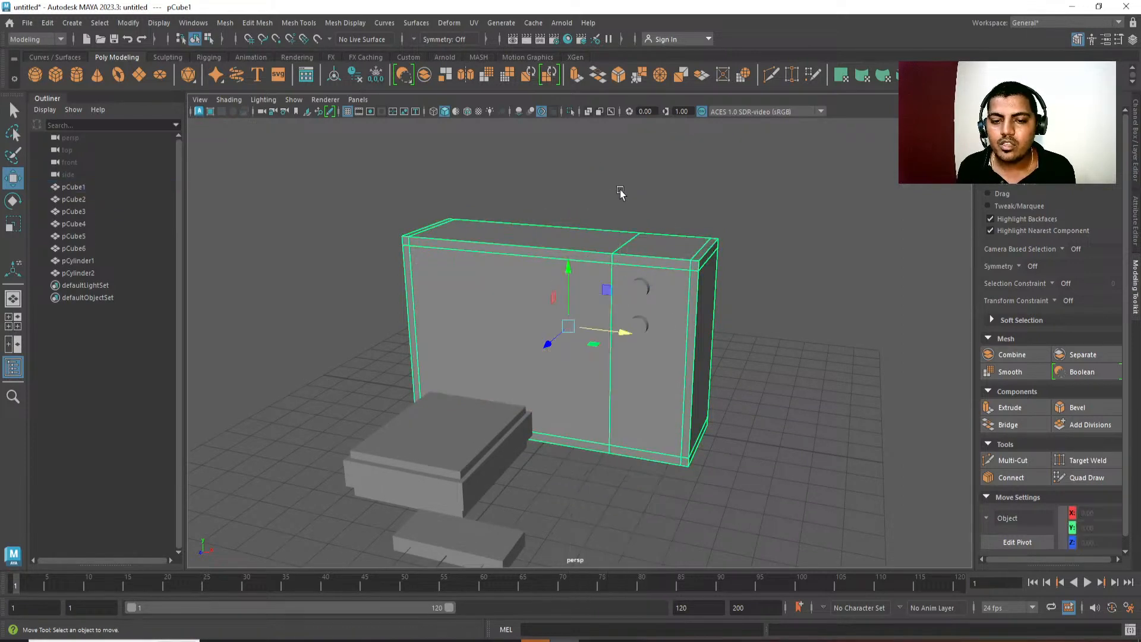
{"action": "left_click", "coordinate": [589, 248]}
{"action": "right_click_drag", "start_coordinate": [590, 248], "coordinate": [591, 250], "text": "shift"}
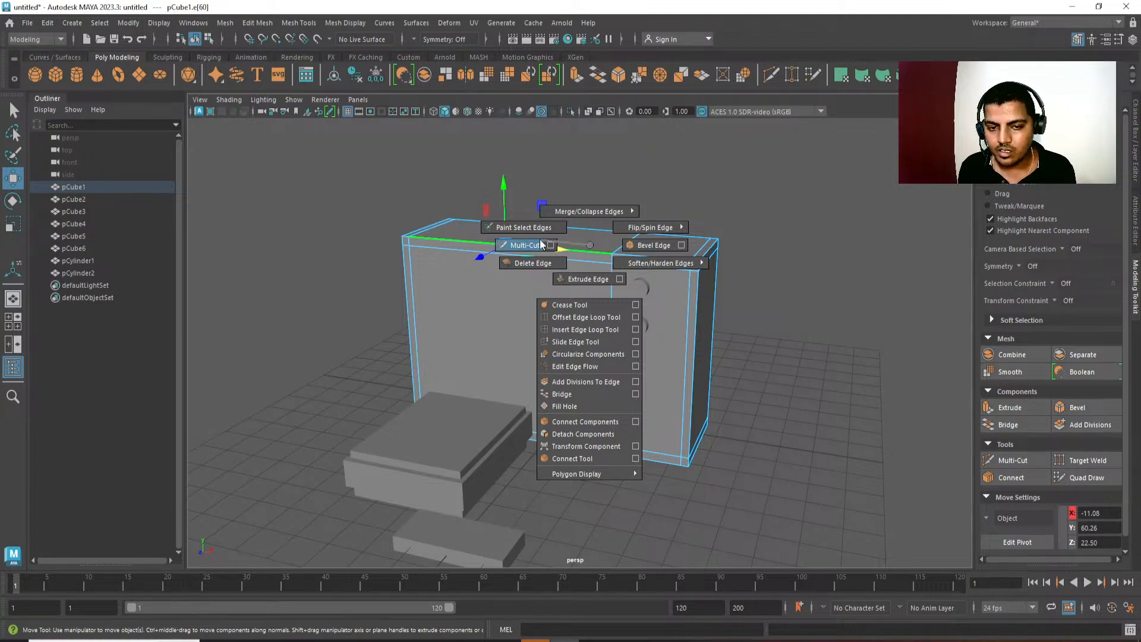
{"action": "right_click_drag", "start_coordinate": [540, 240], "coordinate": [593, 265], "text": "shift"}
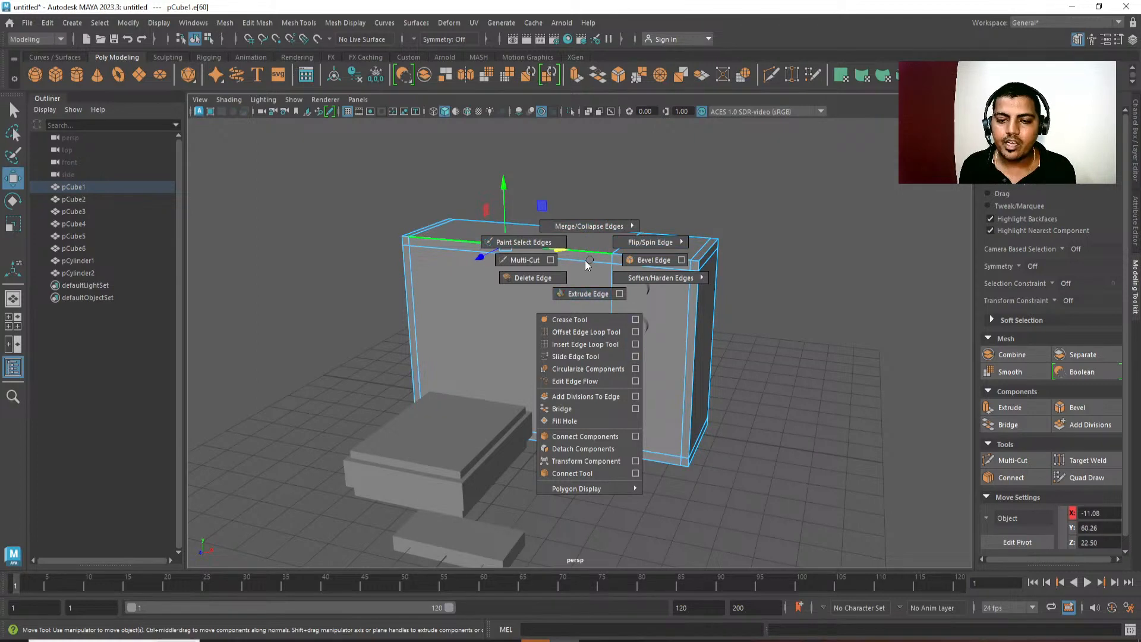
{"action": "right_click_drag", "start_coordinate": [587, 265], "coordinate": [586, 326]}
{"action": "left_click", "coordinate": [586, 326]}
{"action": "right_click", "coordinate": [661, 168], "text": "shift"}
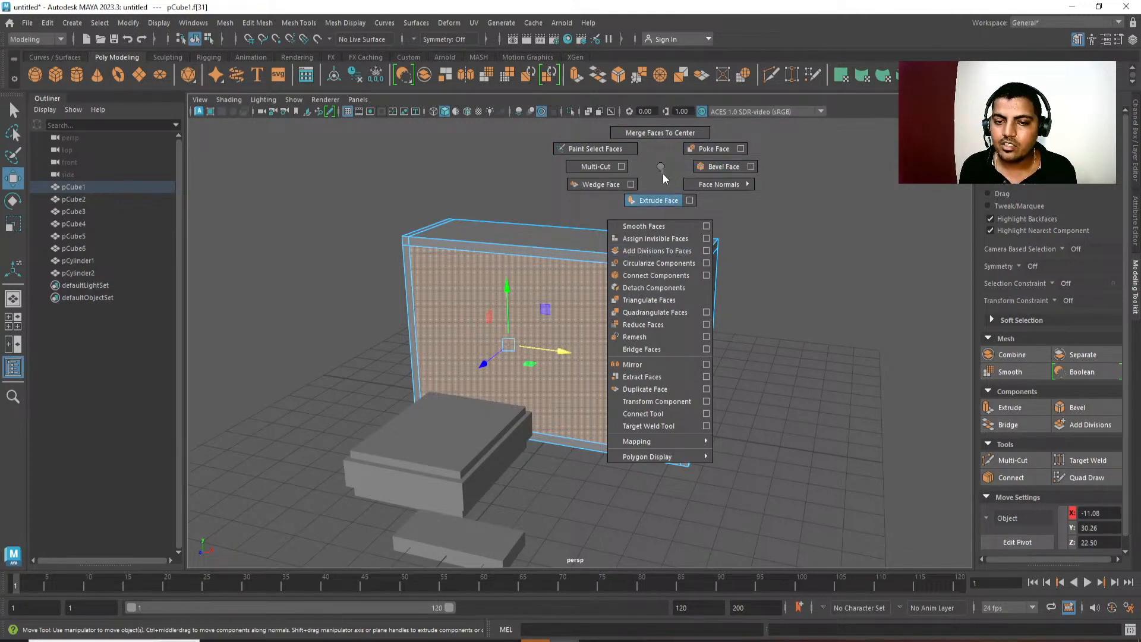
{"action": "middle_click_drag", "start_coordinate": [660, 207], "coordinate": [672, 239], "text": "alt"}
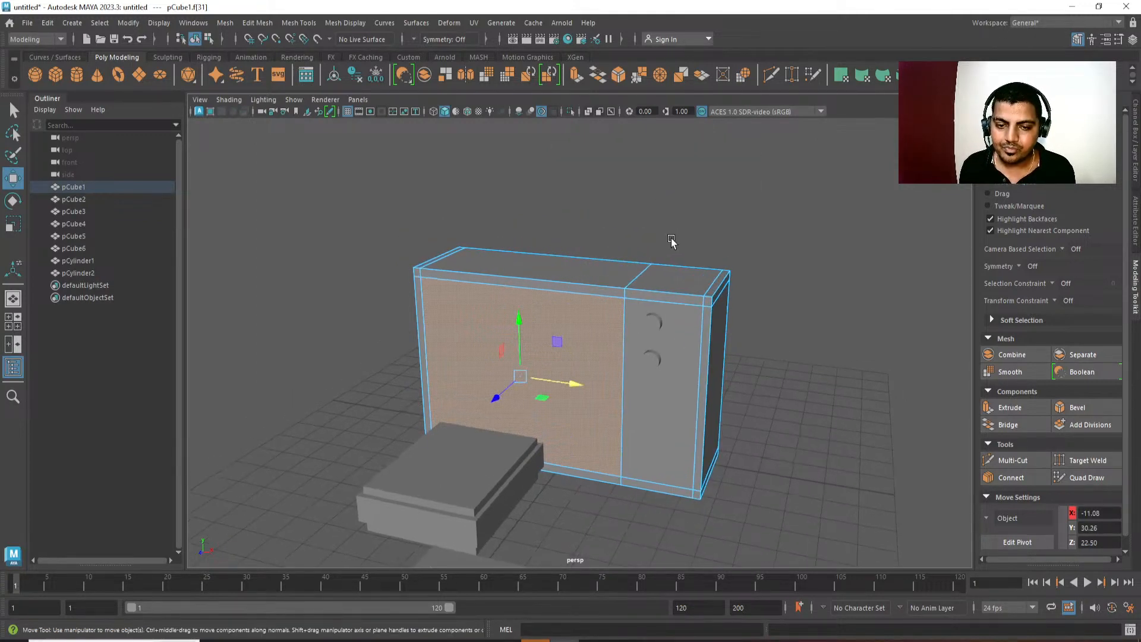
Examine the component commands at the housing's dividing loop, undo the trial, and return to object selection.
{"action": "right_click_drag", "start_coordinate": [627, 279], "coordinate": [606, 276]}
{"action": "left_click", "coordinate": [624, 283]}
{"action": "mouse_move", "coordinate": [690, 180]}
{"action": "right_mouse_down", "text": "shift"}
{"action": "mouse_move", "coordinate": [693, 248]}
{"action": "mouse_move", "coordinate": [654, 162]}
{"action": "mouse_move", "coordinate": [719, 237]}
{"action": "mouse_move", "coordinate": [695, 191]}
{"action": "right_mouse_up", "text": "shift"}
{"action": "left_click_drag", "start_coordinate": [695, 191], "coordinate": [693, 219], "text": "alt"}
{"action": "key", "text": "ctrl+z"}
{"action": "key", "text": "q"}
{"action": "right_click_drag", "start_coordinate": [629, 253], "coordinate": [655, 209]}
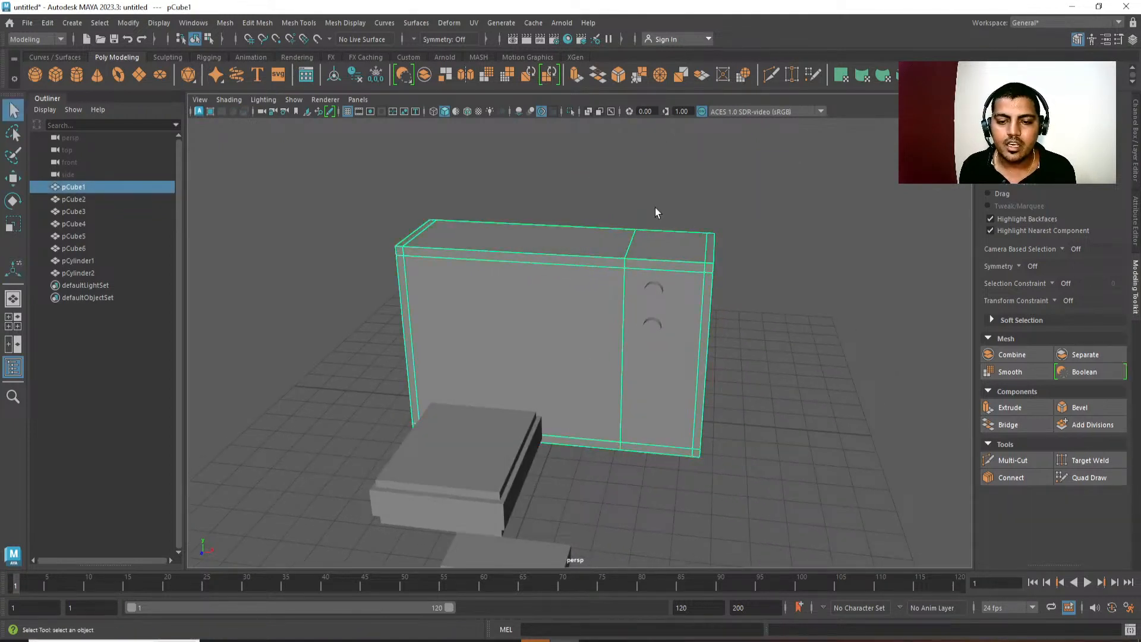
{"action": "left_click", "coordinate": [656, 208]}
{"action": "left_click", "coordinate": [568, 236]}
{"action": "right_click_drag", "start_coordinate": [568, 241], "coordinate": [569, 252]}
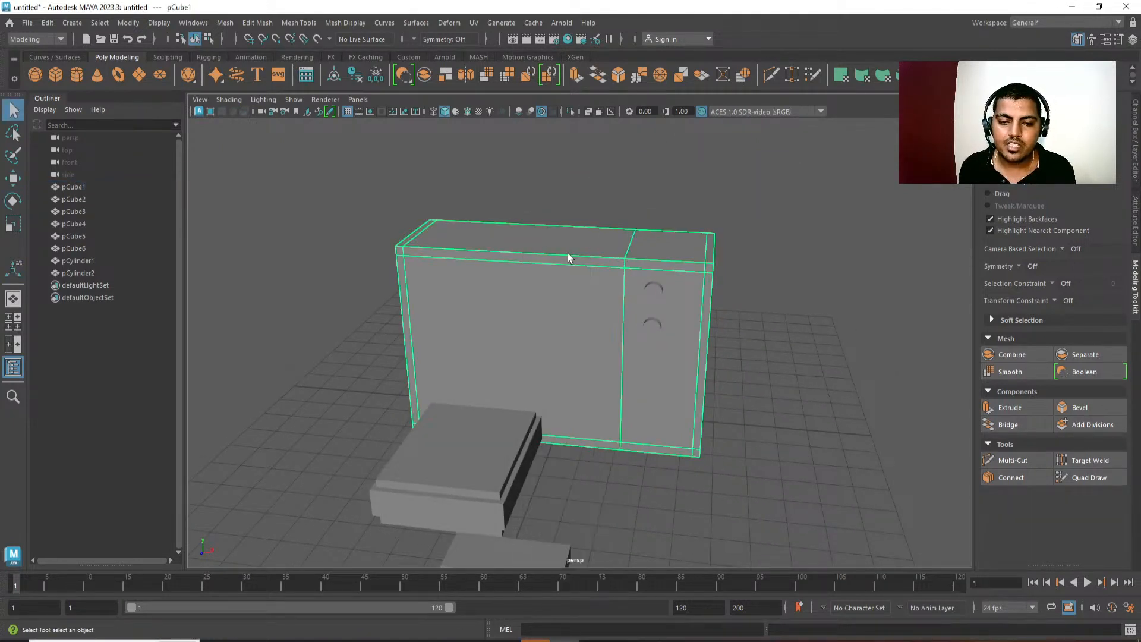
Try Extrude Face on the large screen face, testing its manipulator handles, and undo those adjustments.
{"action": "left_click", "coordinate": [559, 304]}
{"action": "left_click_drag", "start_coordinate": [559, 304], "coordinate": [589, 333], "text": "alt"}
{"action": "right_click_drag", "start_coordinate": [634, 187], "coordinate": [634, 187], "text": "shift"}
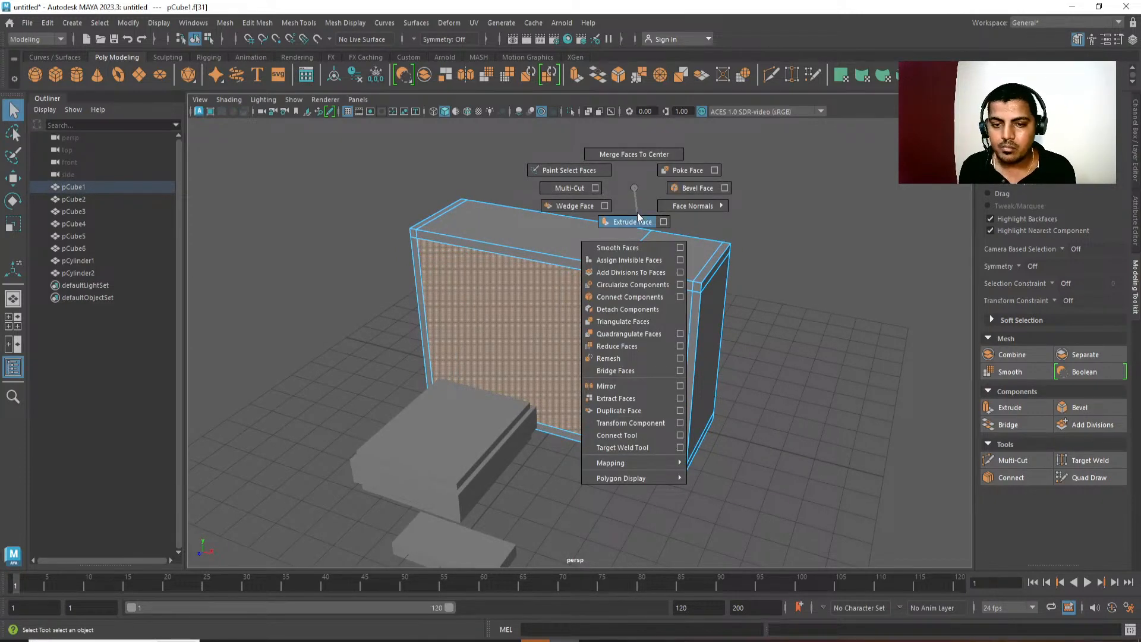
{"action": "right_click_drag", "start_coordinate": [637, 217], "coordinate": [638, 222], "text": "shift"}
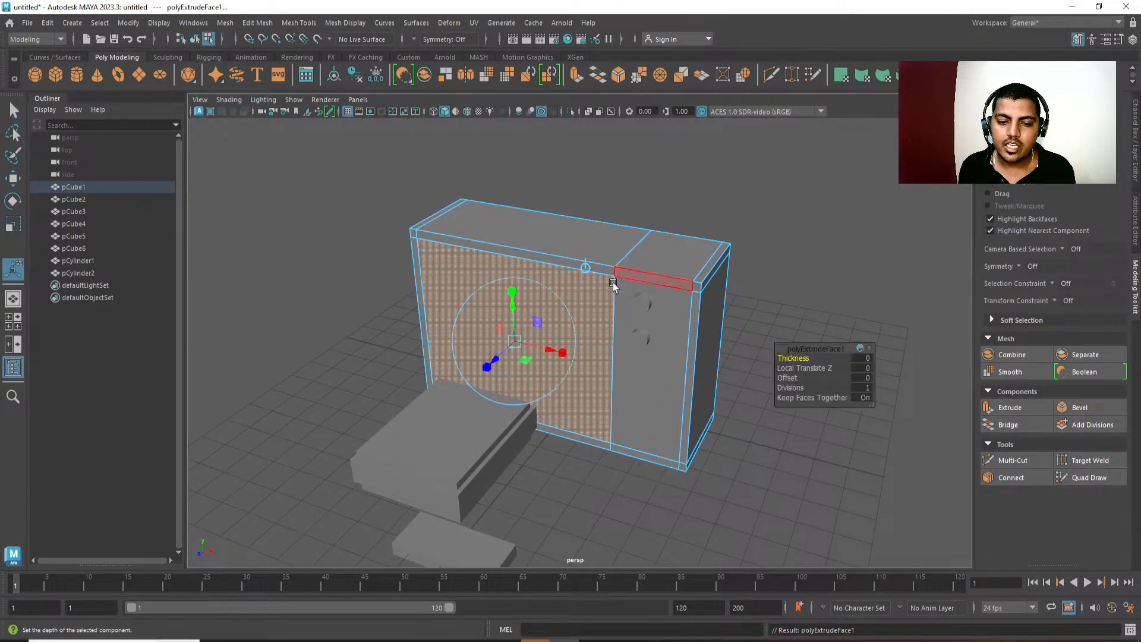
{"action": "left_click_drag", "start_coordinate": [614, 286], "coordinate": [551, 352], "text": "alt"}
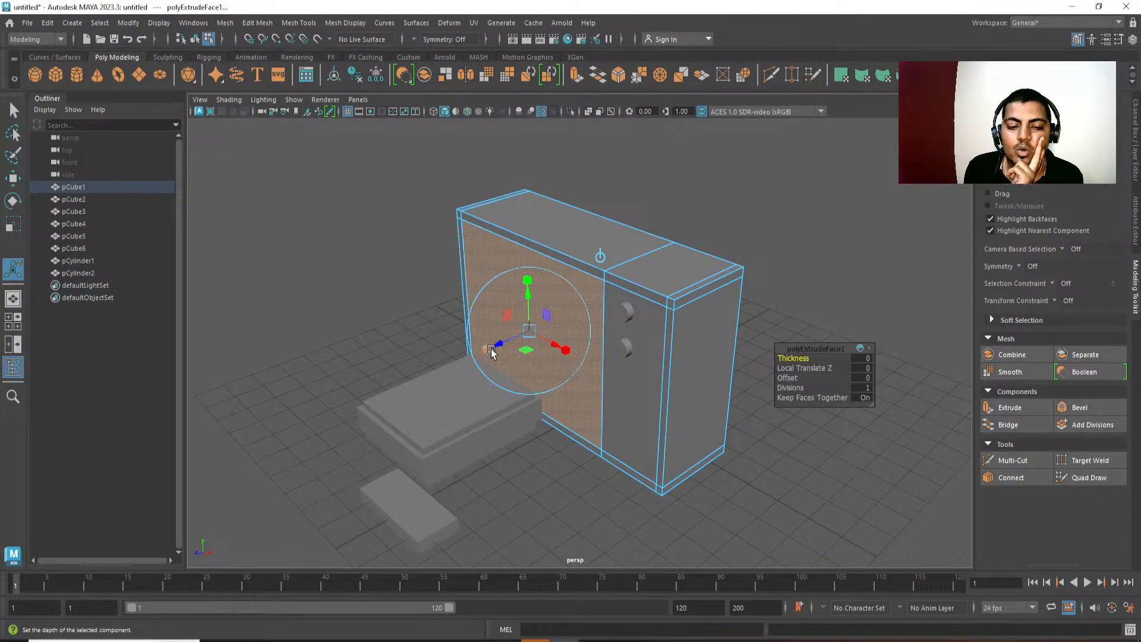
{"action": "left_click_drag", "start_coordinate": [527, 280], "coordinate": [528, 278]}
{"action": "left_click_drag", "start_coordinate": [486, 350], "coordinate": [418, 361]}
{"action": "key", "text": "ctrl+z"}
Try scaling the extruded screen face inward uniformly to about 0.967, and undo the whole extrusion.
{"action": "key", "text": "ctrl+z"}
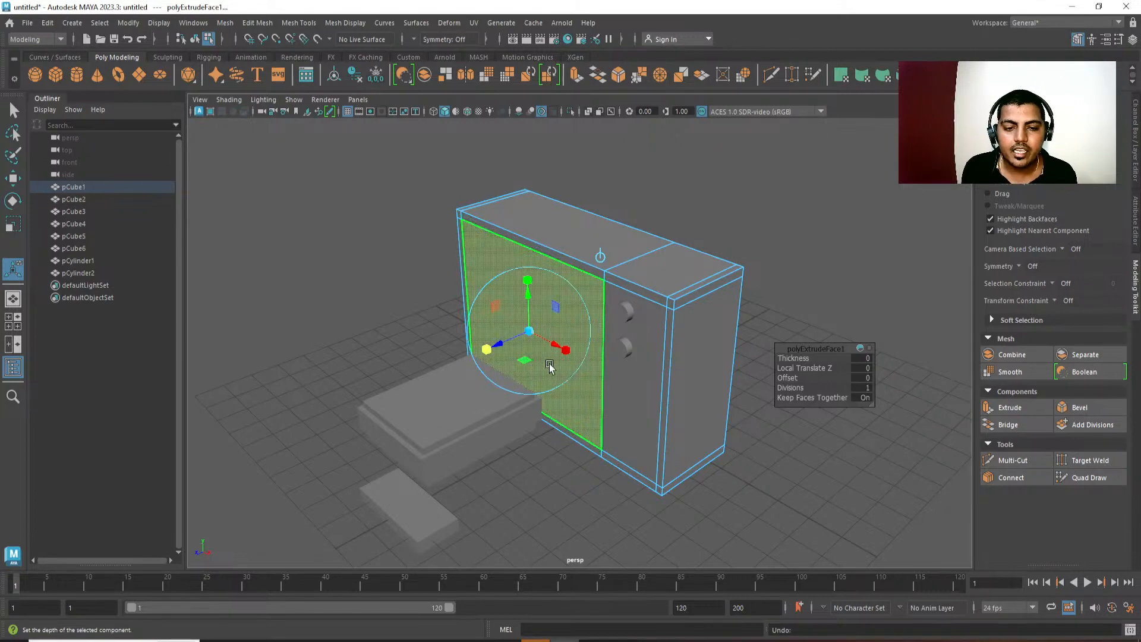
{"action": "mouse_move", "coordinate": [501, 346]}
{"action": "left_mouse_down"}
{"action": "mouse_move", "coordinate": [520, 338]}
{"action": "mouse_move", "coordinate": [487, 351]}
{"action": "mouse_move", "coordinate": [517, 357]}
{"action": "left_mouse_up"}
{"action": "left_click_drag", "start_coordinate": [532, 369], "coordinate": [575, 409], "text": "alt"}
{"action": "key", "text": "ctrl+z"}
{"action": "scroll", "coordinate": [574, 409], "scroll_direction": "up", "scroll_amount": 2}
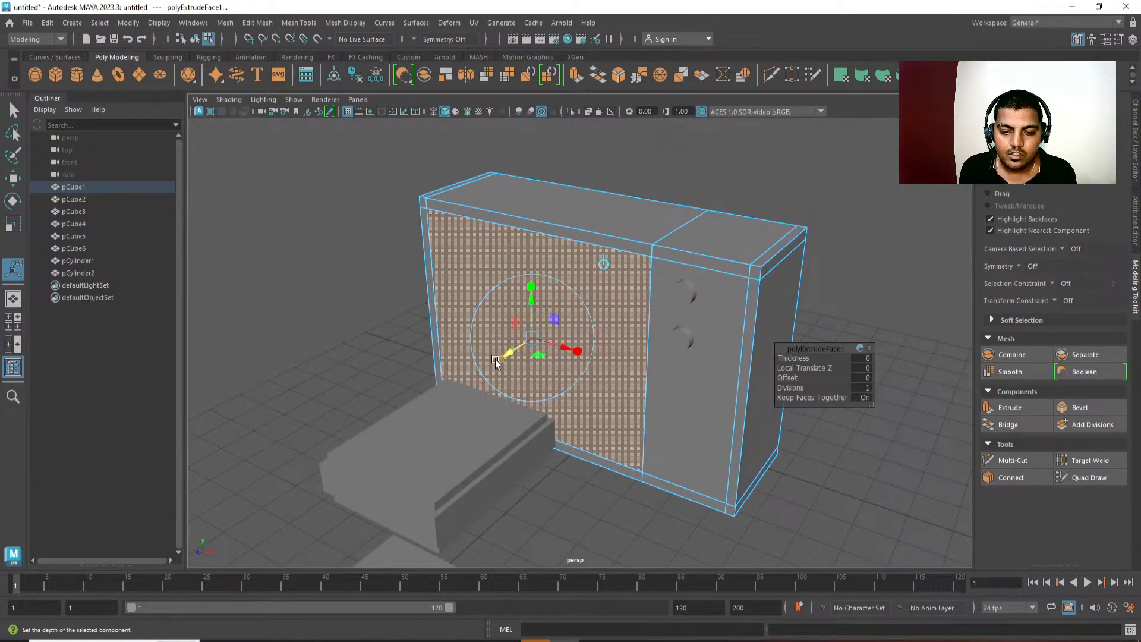
{"action": "left_click_drag", "start_coordinate": [533, 345], "coordinate": [528, 334]}
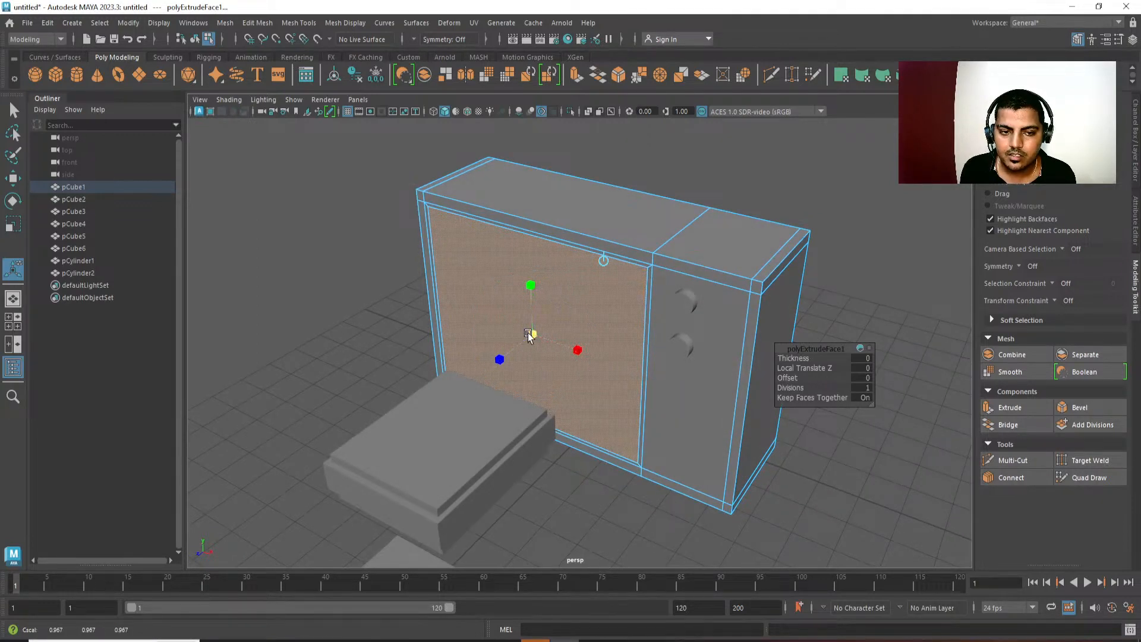
{"action": "key", "text": "ctrl+z"}
{"action": "key", "text": "ctrl+z"}
{"action": "key", "text": "ctrl+z"}
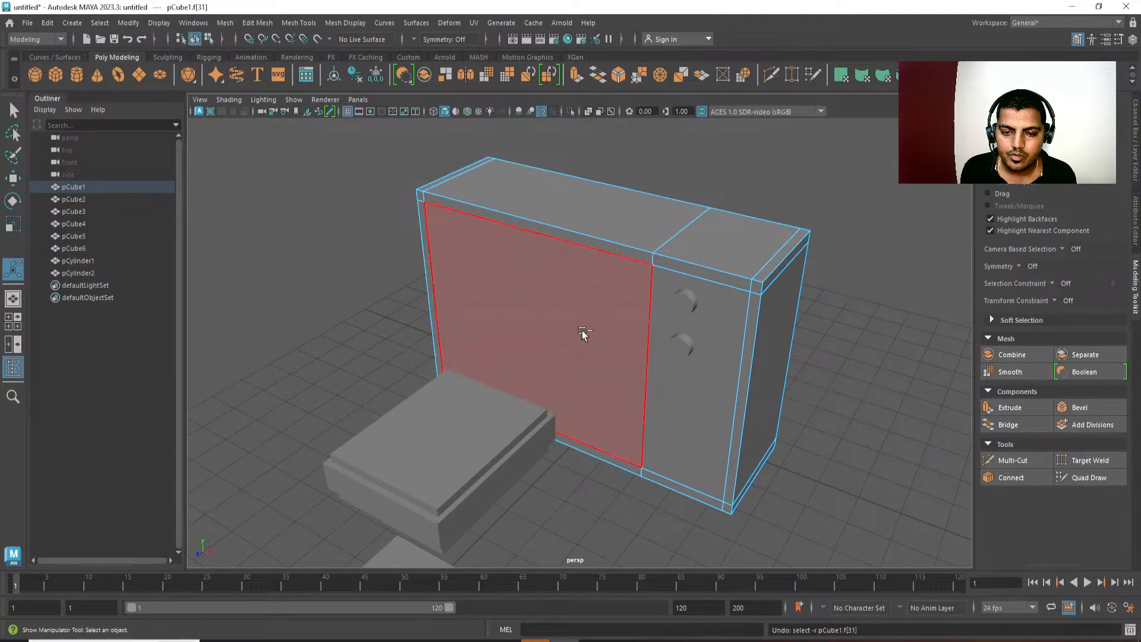
Reselect the housing's screen face, extrude it, and adjust its depth and scale to start the screen frame.
{"action": "left_click_drag", "start_coordinate": [582, 330], "coordinate": [578, 323], "text": "alt"}
{"action": "left_click", "coordinate": [579, 323]}
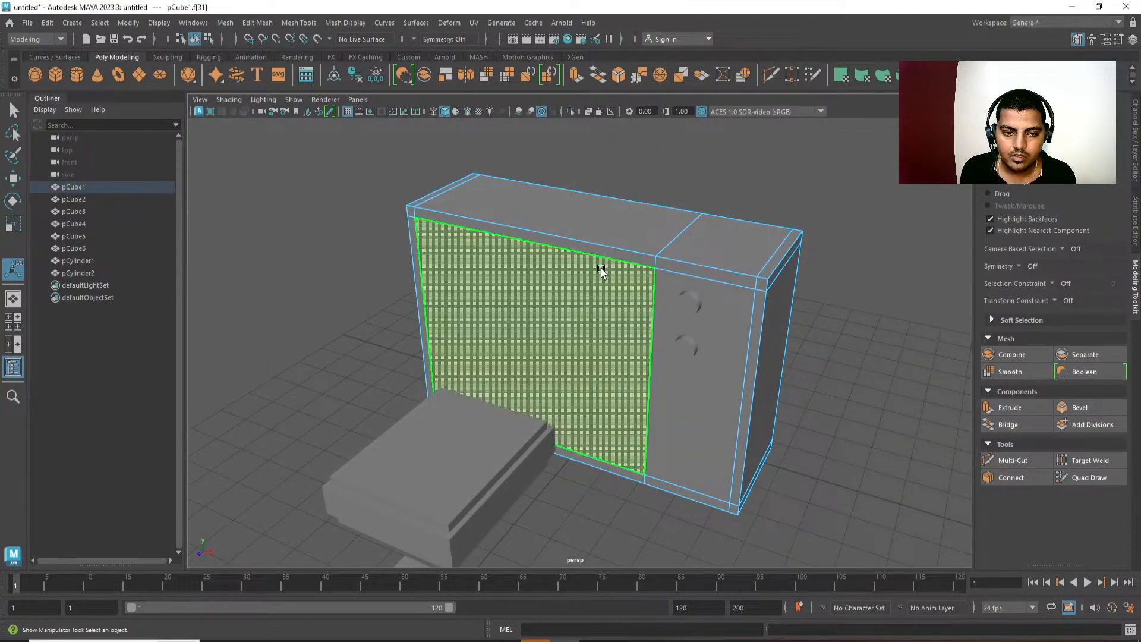
{"action": "key", "text": "3"}
{"action": "key", "text": "1"}
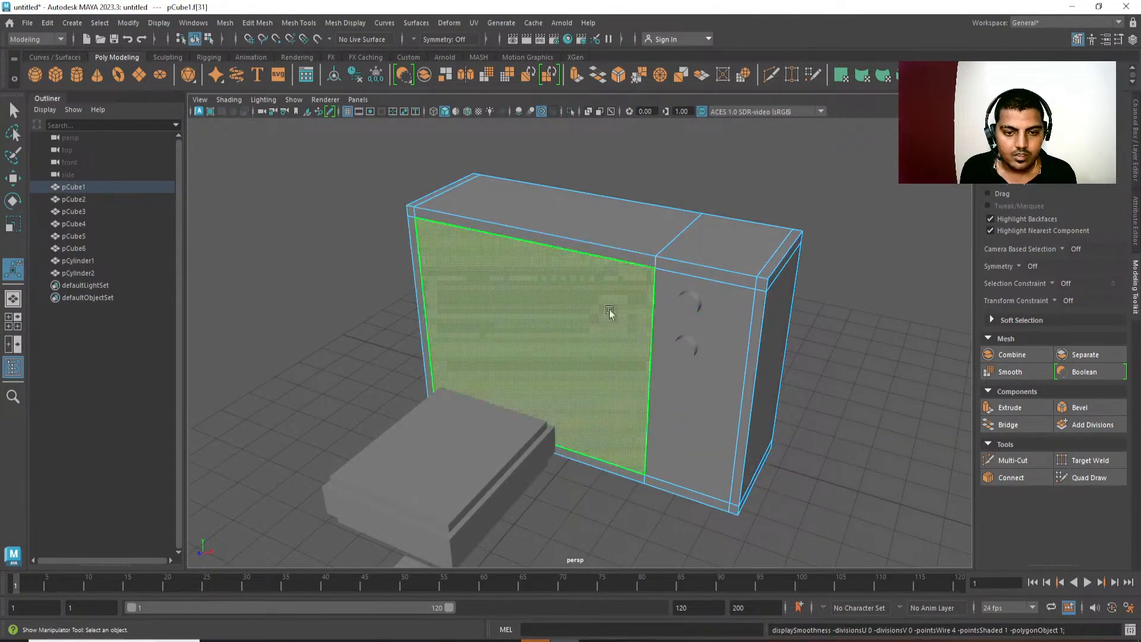
{"action": "left_click_drag", "start_coordinate": [612, 314], "coordinate": [595, 295], "text": "alt"}
{"action": "key", "text": "ctrl+e"}
{"action": "key", "text": "w"}
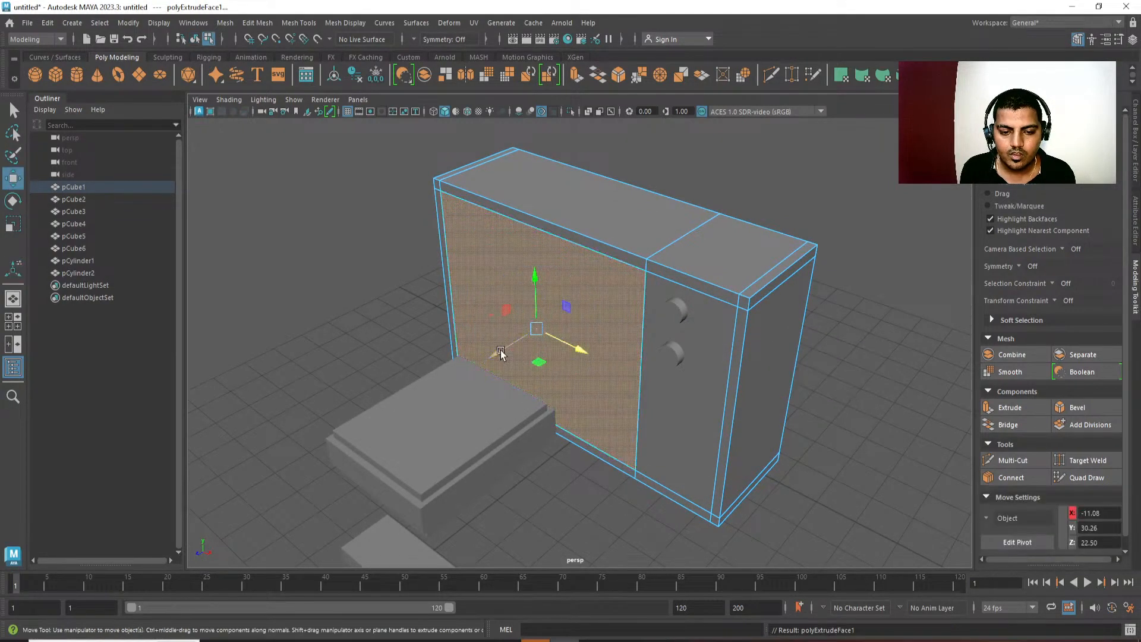
{"action": "mouse_move", "coordinate": [501, 353]}
{"action": "left_mouse_down"}
{"action": "mouse_move", "coordinate": [523, 337]}
{"action": "mouse_move", "coordinate": [553, 357]}
{"action": "mouse_move", "coordinate": [502, 354]}
{"action": "mouse_move", "coordinate": [525, 354]}
{"action": "mouse_move", "coordinate": [506, 356]}
{"action": "mouse_move", "coordinate": [540, 385]}
{"action": "mouse_move", "coordinate": [537, 370]}
{"action": "mouse_move", "coordinate": [485, 359]}
{"action": "left_mouse_up"}
{"action": "key", "text": "r"}
{"action": "key", "text": "w"}
Extrude the screen face twice more, scaling it inward to about 0.891 and recessing it to a Z position of 14.40.
{"action": "key", "text": "ctrl+e"}
{"action": "key", "text": "r"}
{"action": "key", "text": "ctrl+e"}
{"action": "key", "text": "w"}
{"action": "key", "text": "r"}
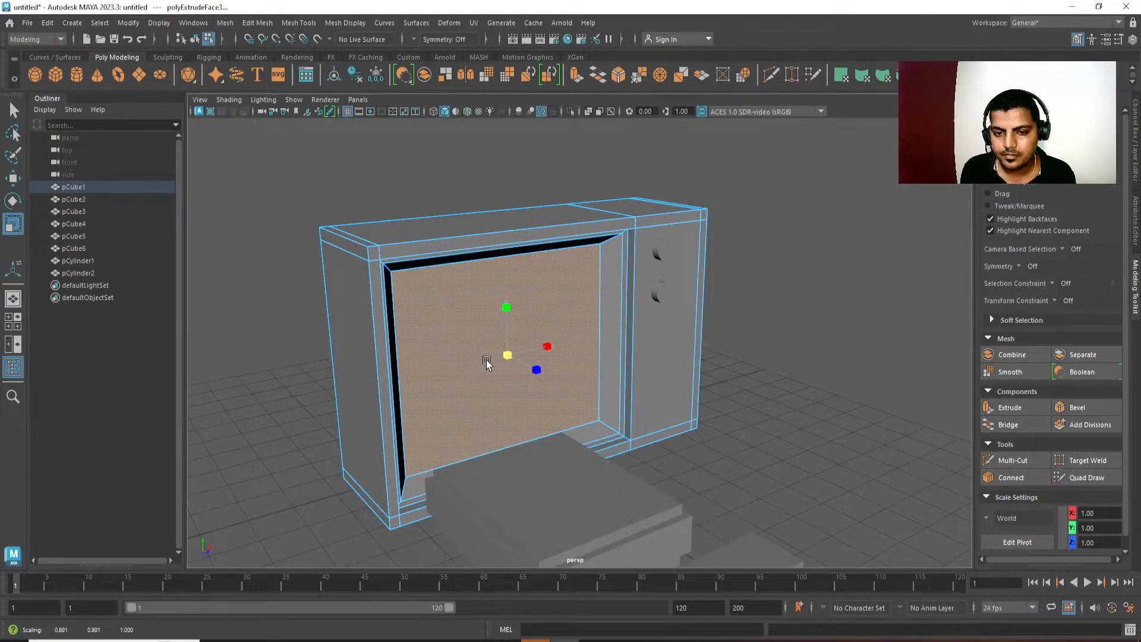
{"action": "key", "text": "w"}
Extrude the recessed screen face and scale it inward to about 0.945 as a thin inner border.
{"action": "key", "text": "ctrl+e"}
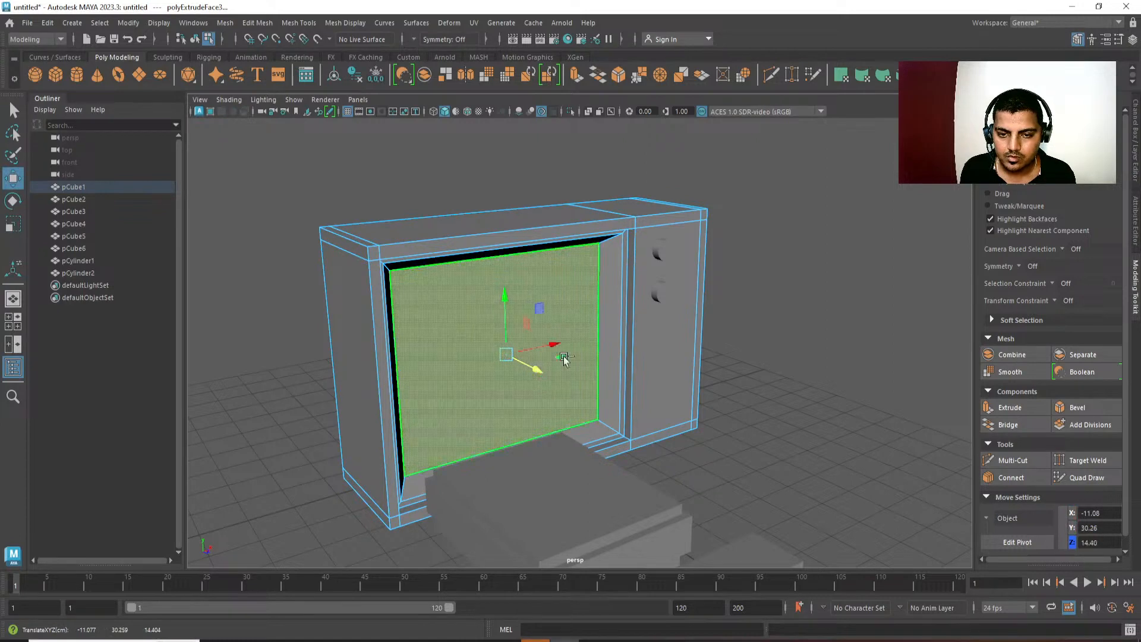
{"action": "key", "text": "r"}
{"action": "left_click_drag", "start_coordinate": [508, 356], "coordinate": [498, 351]}
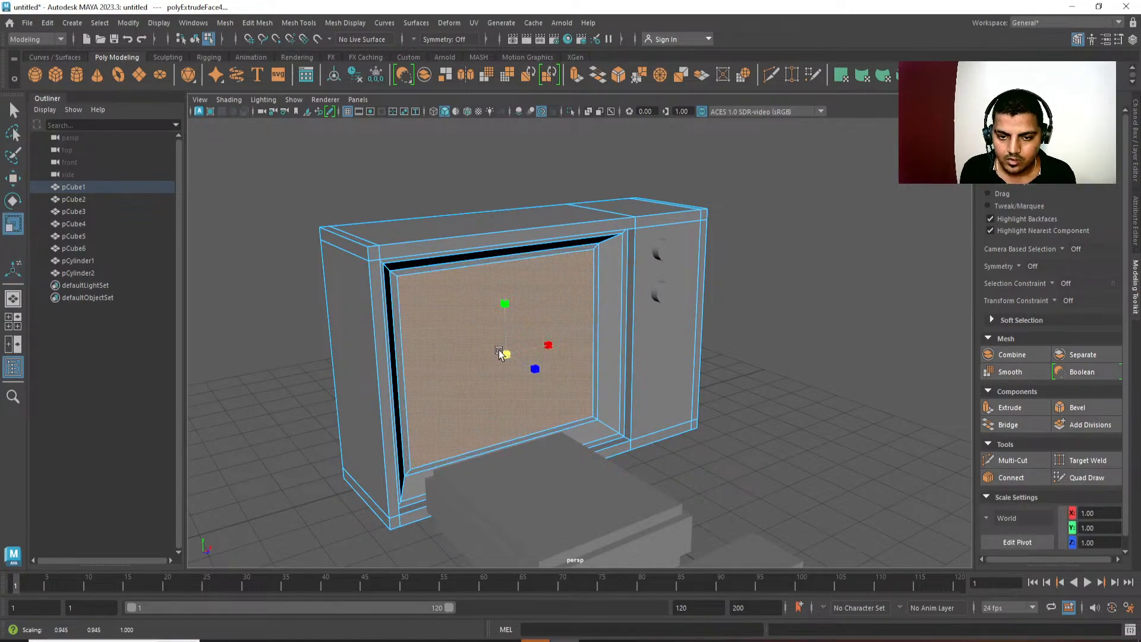
Extrude the inner screen face again, pull it forward, and scale it down to form a raised screen with tapered sides.
{"action": "key", "text": "ctrl+e"}
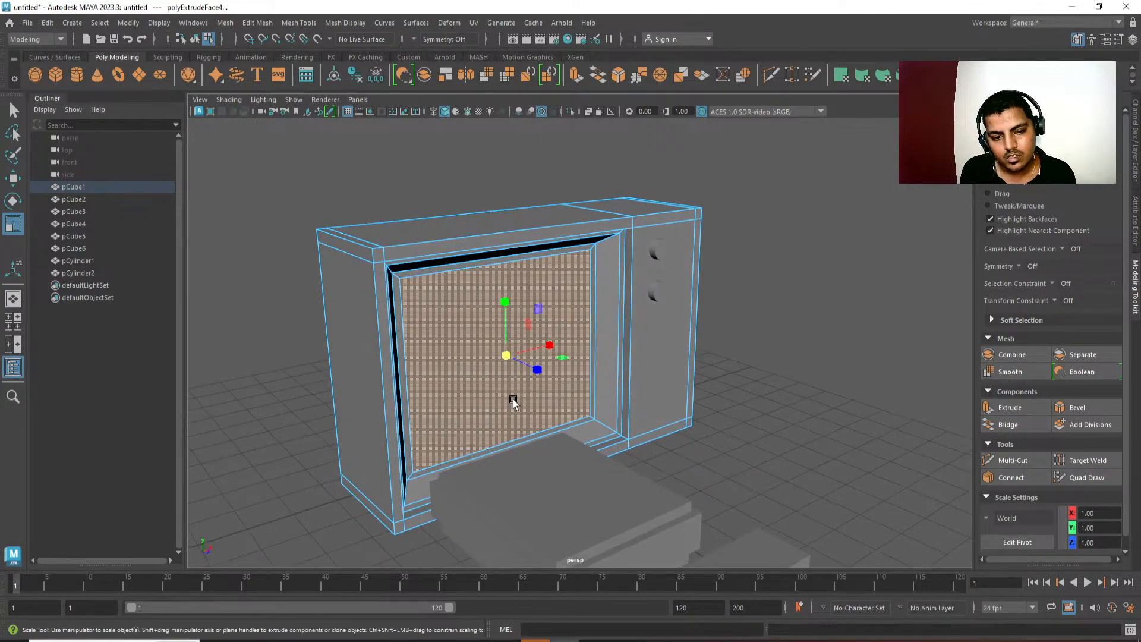
{"action": "key", "text": "w"}
{"action": "left_click_drag", "start_coordinate": [536, 359], "coordinate": [487, 390]}
{"action": "key", "text": "r"}
{"action": "key", "text": "w"}
Return the housing to object mode, clear the selection, and check the television with the console from farther away.
{"action": "scroll", "coordinate": [488, 356], "scroll_direction": "down", "scroll_amount": 3}
{"action": "right_click_drag", "start_coordinate": [469, 237], "coordinate": [523, 200]}
{"action": "key", "text": "q"}
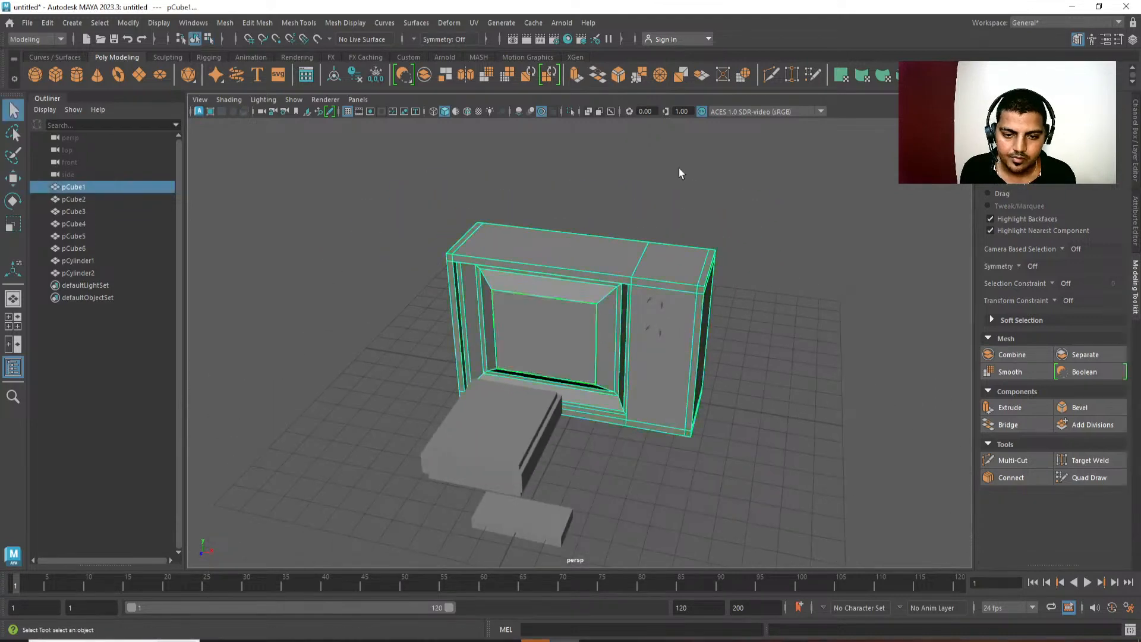
{"action": "left_click", "coordinate": [680, 173]}
{"action": "scroll", "coordinate": [708, 297], "scroll_direction": "down", "scroll_amount": 2}
{"action": "mouse_move", "coordinate": [710, 324]}
{"action": "left_mouse_down", "text": "alt"}
{"action": "mouse_move", "coordinate": [741, 336]}
{"action": "mouse_move", "coordinate": [714, 344]}
{"action": "left_mouse_up", "text": "alt"}
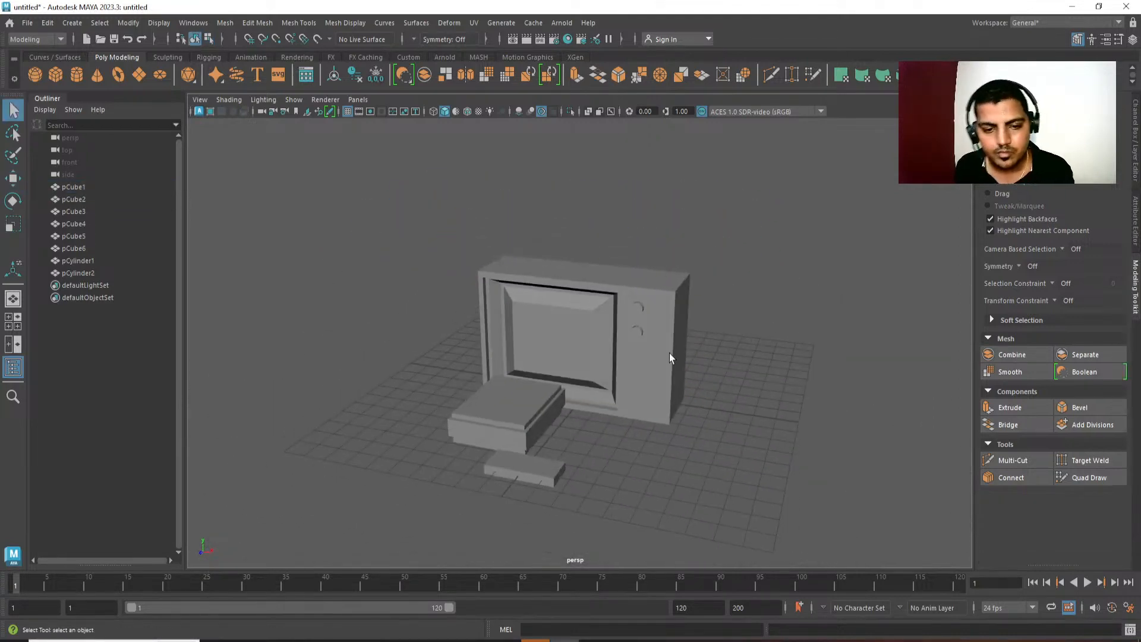
Select the television's front screen face and expand the selection to the surrounding tapered sides and border faces.
{"action": "left_click", "coordinate": [583, 357]}
{"action": "right_click_drag", "start_coordinate": [590, 365], "coordinate": [577, 390]}
{"action": "left_click", "coordinate": [575, 373]}
{"action": "scroll", "coordinate": [574, 373], "scroll_direction": "up", "scroll_amount": 3}
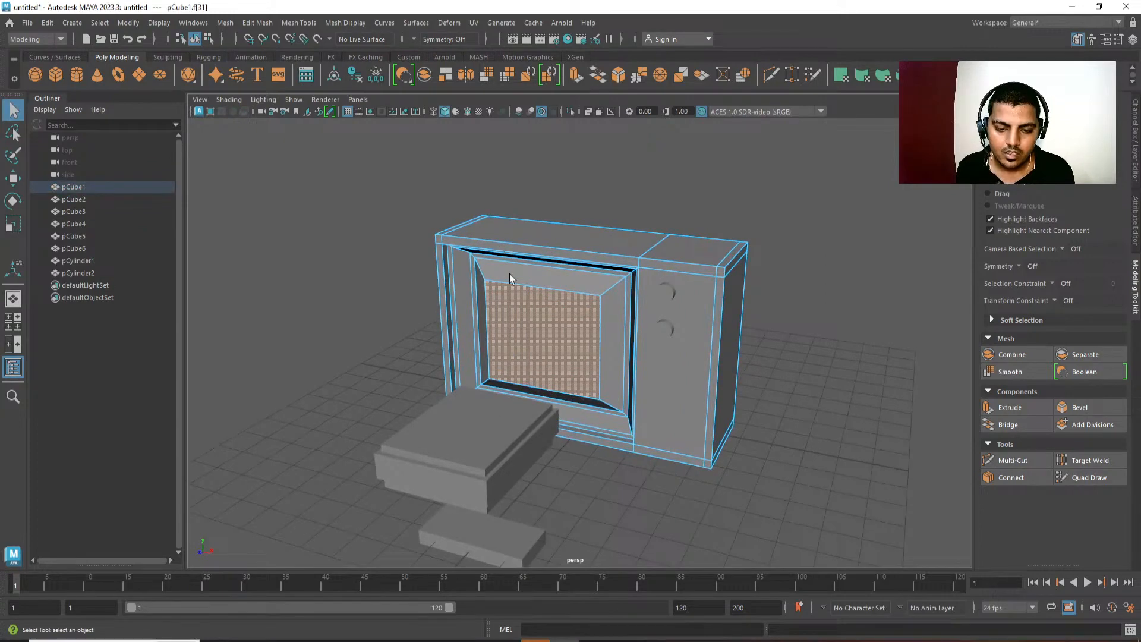
{"action": "key", "text": "shift+period"}
{"action": "key", "text": "shift+period"}
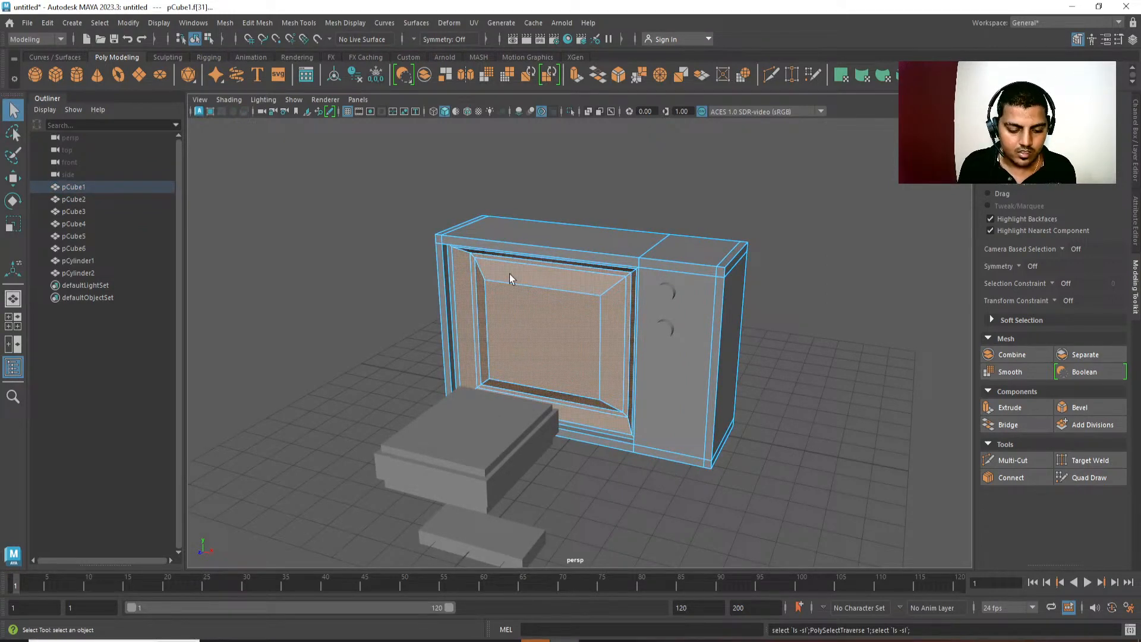
{"action": "key", "text": "ctrl+comma"}
Move only the front screen face forward along Z, then return to object mode and clear the selection.
{"action": "key", "text": "w"}
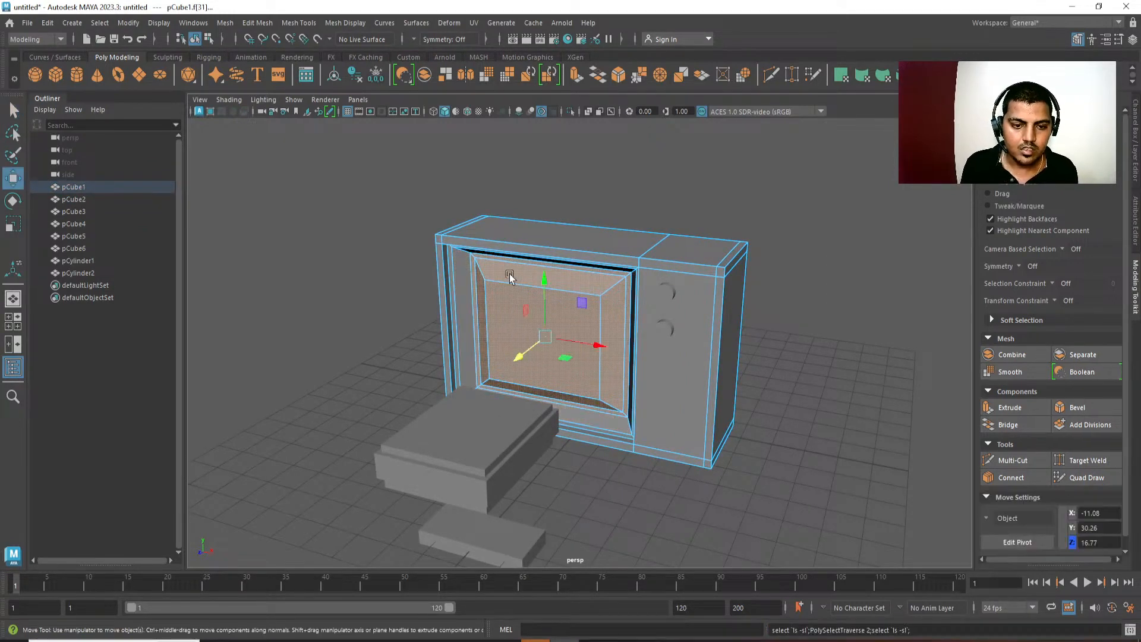
{"action": "left_click_drag", "start_coordinate": [509, 274], "coordinate": [586, 382], "text": "alt"}
{"action": "left_click", "coordinate": [550, 375]}
{"action": "left_click", "coordinate": [491, 367]}
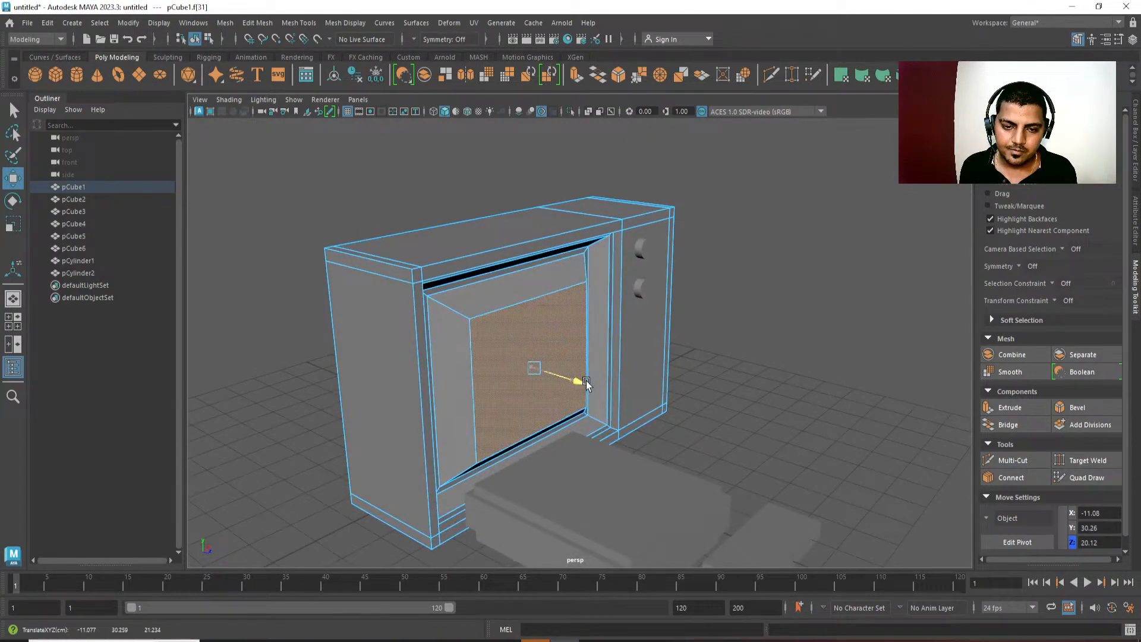
{"action": "key", "text": "q"}
{"action": "right_click_drag", "start_coordinate": [594, 371], "coordinate": [660, 321]}
{"action": "left_click", "coordinate": [736, 275]}
{"action": "left_click_drag", "start_coordinate": [755, 357], "coordinate": [690, 408], "text": "alt"}
{"action": "right_click_drag", "start_coordinate": [689, 408], "coordinate": [647, 244], "text": "alt"}
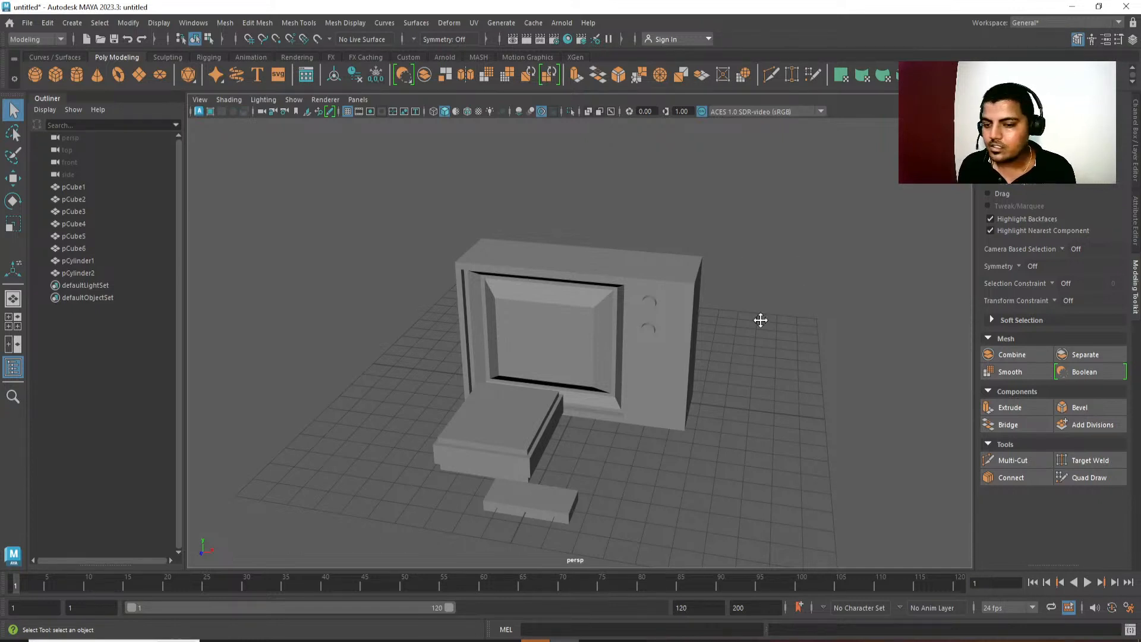
Delete the housing's horizontal edge loops near its top and bottom and the vertical loop near the control panel's outer side.
{"action": "left_click_drag", "start_coordinate": [759, 318], "coordinate": [662, 334], "text": "alt"}
{"action": "left_click", "coordinate": [663, 302]}
{"action": "key", "text": "F10"}
{"action": "right_click_drag", "start_coordinate": [662, 334], "coordinate": [617, 327], "text": "alt"}
{"action": "double_click", "coordinate": [613, 302]}
{"action": "left_click_drag", "start_coordinate": [680, 334], "coordinate": [644, 338], "text": "alt"}
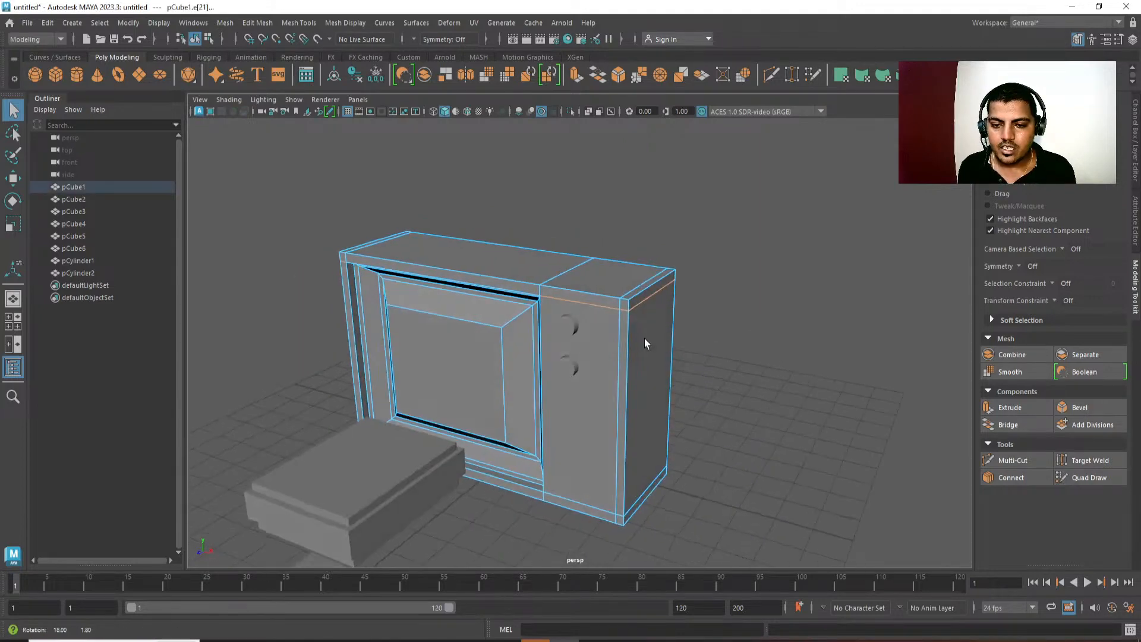
{"action": "left_click", "coordinate": [620, 351], "text": "shift"}
{"action": "double_click", "coordinate": [620, 351], "text": "shift"}
{"action": "middle_click_drag", "start_coordinate": [763, 389], "coordinate": [776, 321], "text": "alt"}
{"action": "key", "text": "r"}
{"action": "key", "text": "ctrl+Delete"}
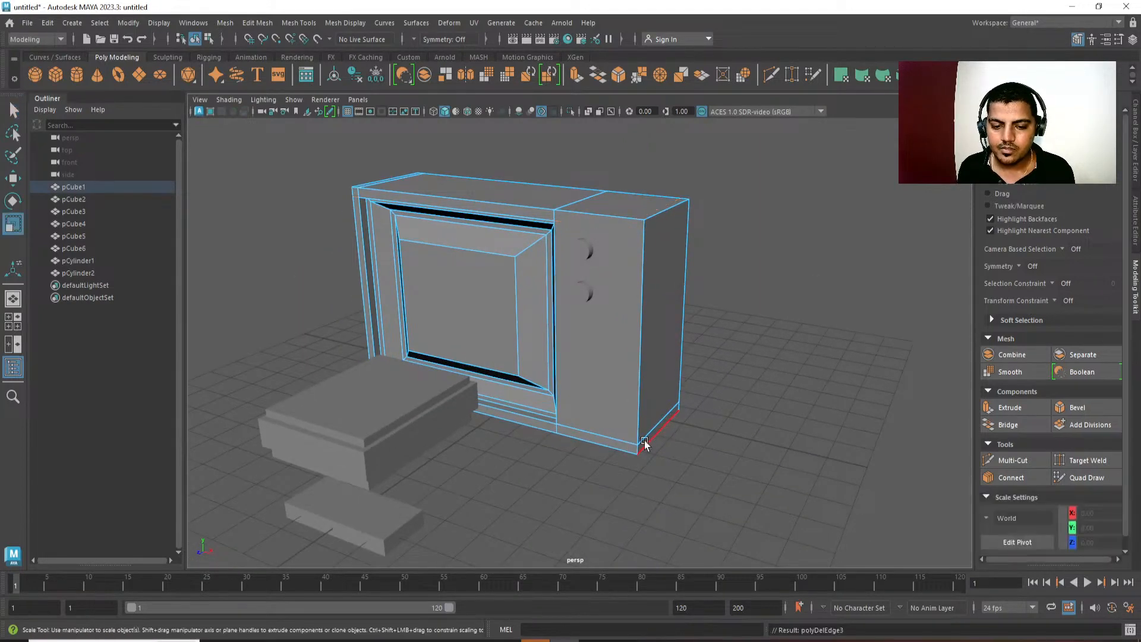
{"action": "double_click", "coordinate": [629, 443]}
{"action": "key", "text": "ctrl+Delete"}
Try deleting the vertical edge loop near the housing's outer edge beside the screen, and undo the deletion.
{"action": "left_click_drag", "start_coordinate": [663, 463], "coordinate": [602, 345], "text": "alt"}
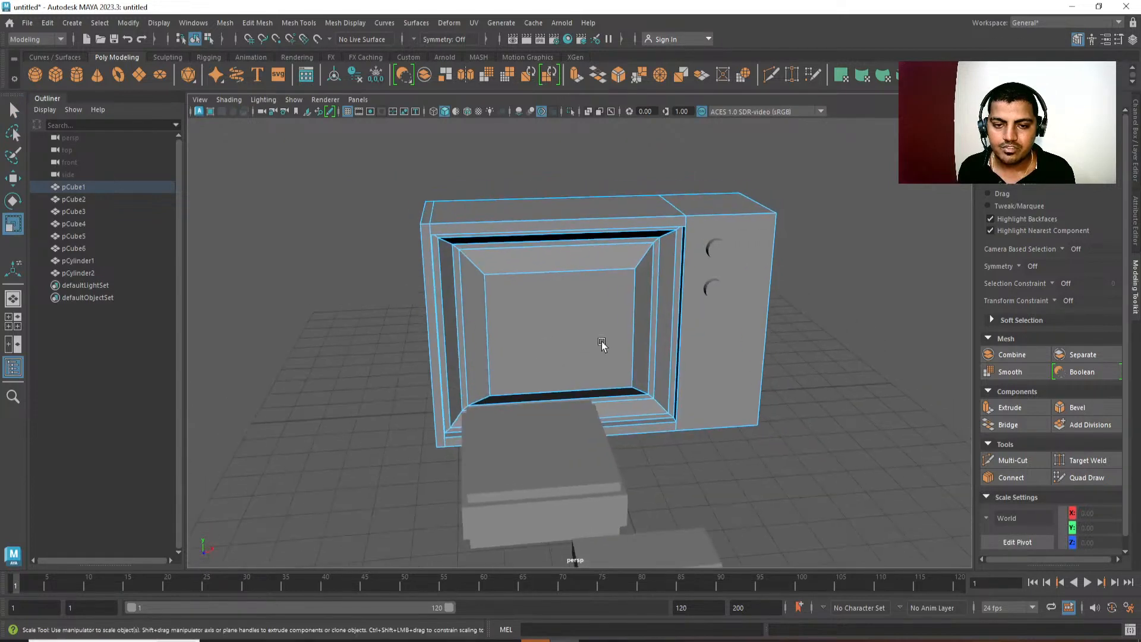
{"action": "left_click_drag", "start_coordinate": [429, 215], "coordinate": [475, 257], "text": "alt"}
{"action": "key", "text": "q"}
{"action": "double_click", "coordinate": [426, 218]}
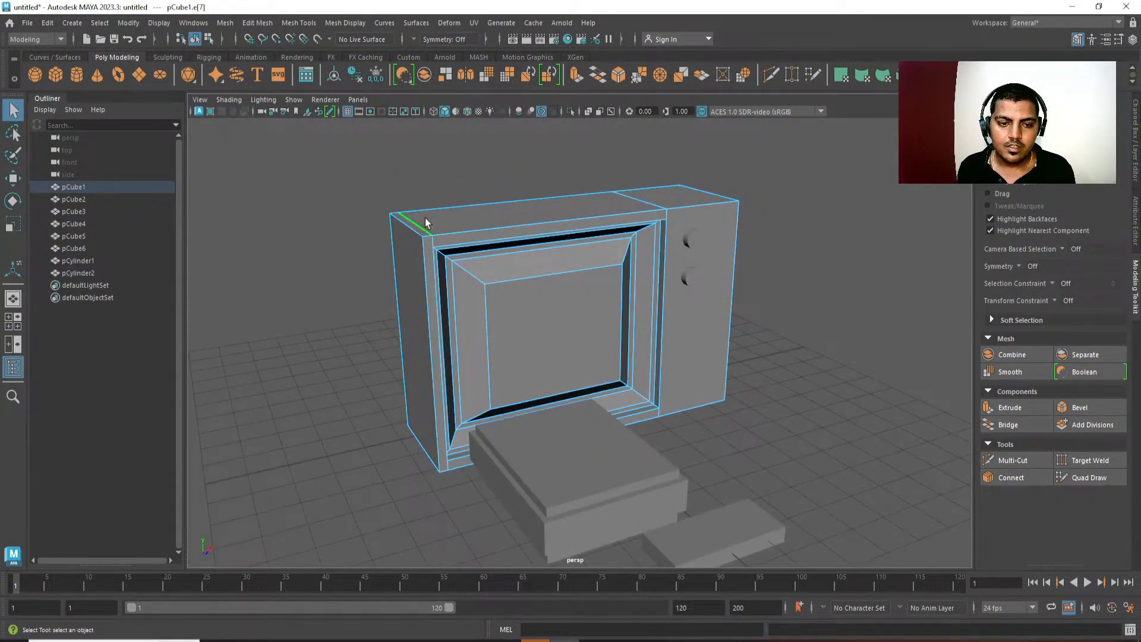
{"action": "key", "text": "ctrl+Delete"}
{"action": "key", "text": "ctrl+z"}
Hide the viewport grid and isolate the television housing for work on its lower front corner.
{"action": "left_click_drag", "start_coordinate": [421, 229], "coordinate": [544, 321], "text": "alt"}
{"action": "left_click", "coordinate": [444, 416]}
{"action": "scroll", "coordinate": [544, 322], "scroll_direction": "up", "scroll_amount": 3}
{"action": "left_click", "coordinate": [424, 322]}
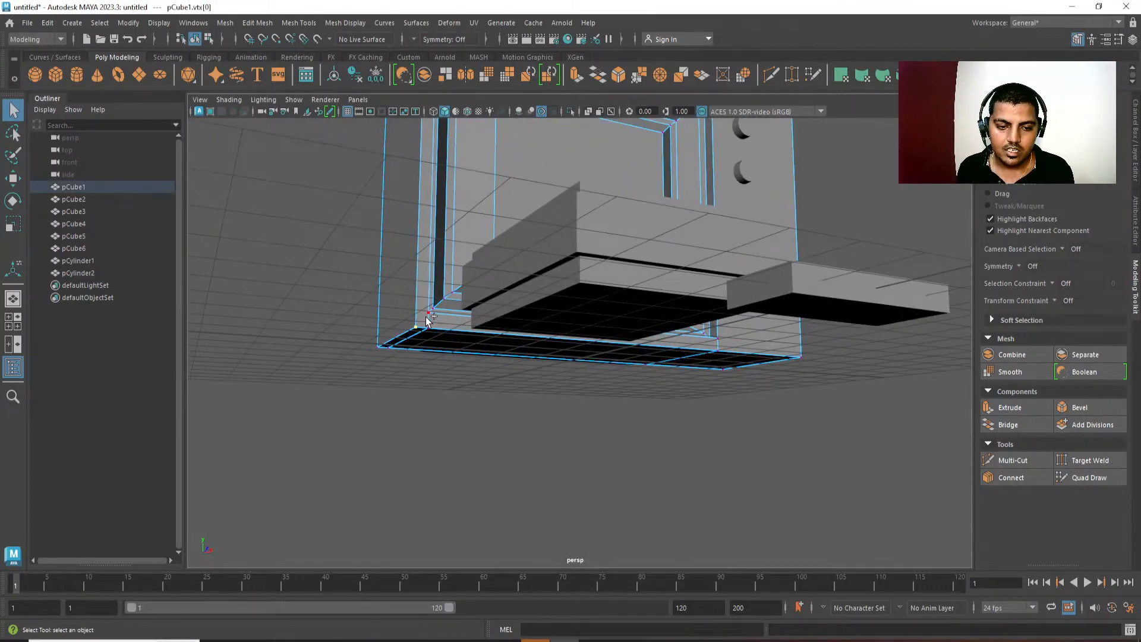
{"action": "left_click", "coordinate": [346, 112]}
{"action": "left_click_drag", "start_coordinate": [503, 381], "coordinate": [529, 437], "text": "alt"}
{"action": "right_click_drag", "start_coordinate": [595, 286], "coordinate": [696, 137]}
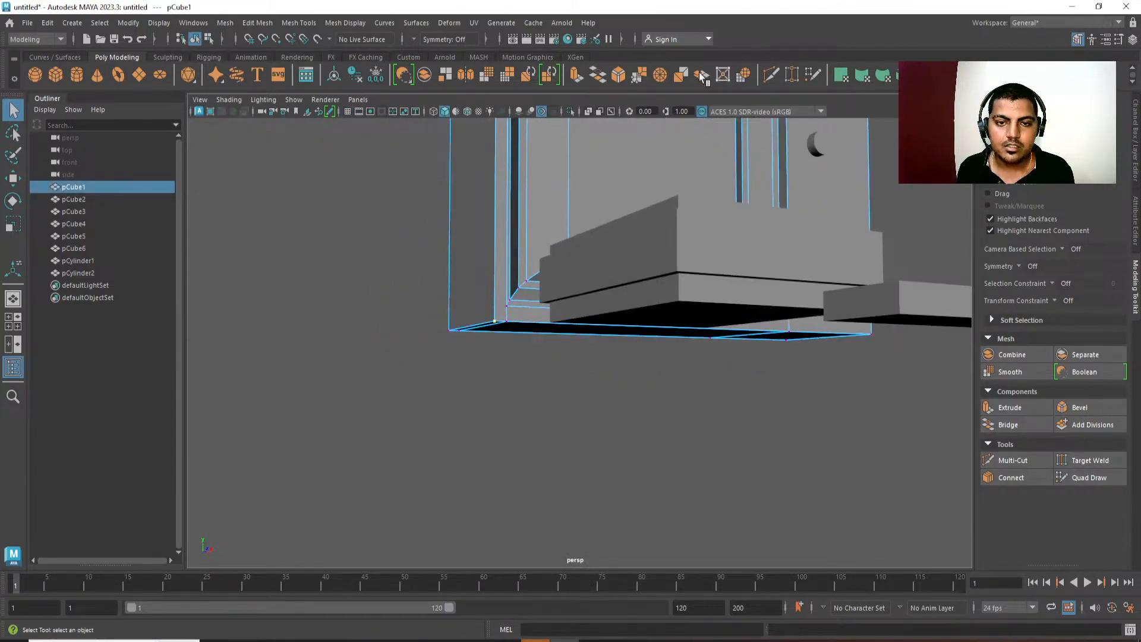
{"action": "left_click", "coordinate": [571, 111]}
Cut a diagonal edge from the recessed frame's lower outer corner to the housing's corner and remove the leftover vertical edge.
{"action": "right_click_drag", "start_coordinate": [570, 381], "coordinate": [609, 481], "text": "alt"}
{"action": "left_click_drag", "start_coordinate": [431, 289], "coordinate": [540, 265], "text": "alt"}
{"action": "right_click_drag", "start_coordinate": [540, 265], "coordinate": [474, 262], "text": "shift"}
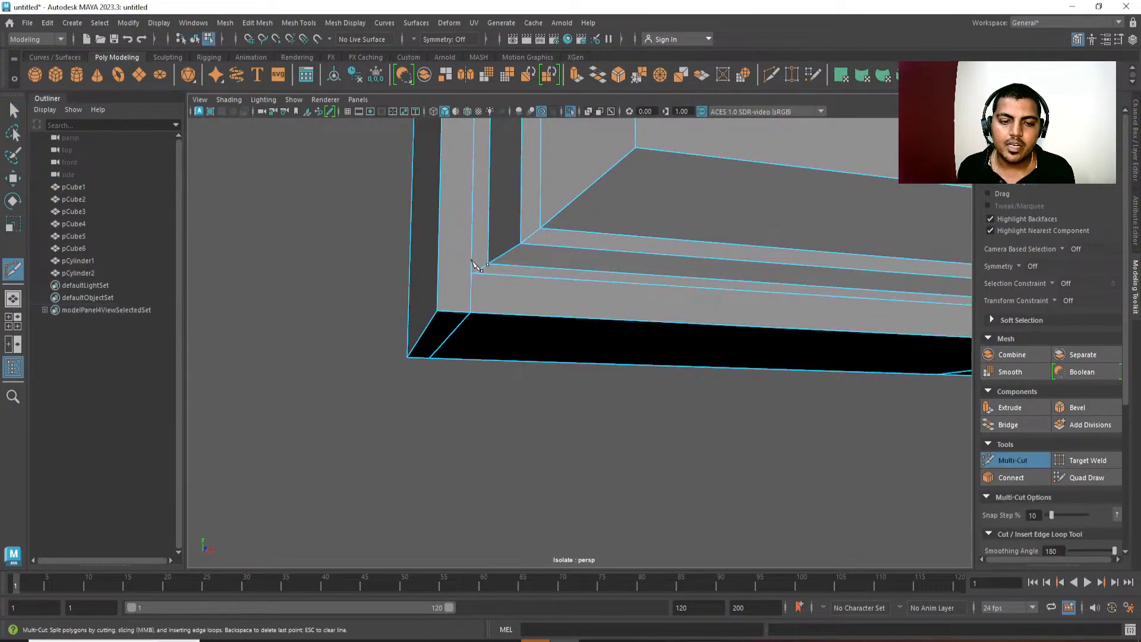
{"action": "left_click_drag", "start_coordinate": [473, 253], "coordinate": [467, 301], "text": "alt"}
{"action": "left_click", "coordinate": [482, 277]}
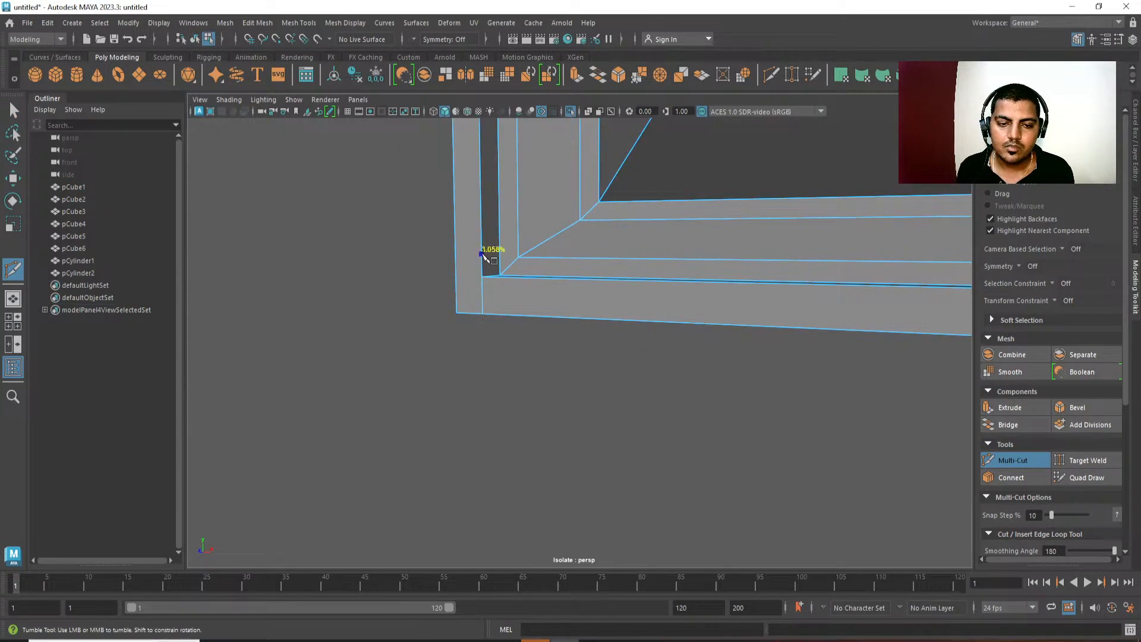
{"action": "left_click", "coordinate": [457, 312]}
{"action": "right_click", "coordinate": [461, 359]}
{"action": "left_click_drag", "start_coordinate": [498, 410], "coordinate": [515, 363], "text": "alt"}
{"action": "key", "text": "q"}
{"action": "left_click", "coordinate": [480, 296]}
Connect the frame's upper outer corner diagonally to the housing's corner and delete the leftover vertical edge above the frame.
{"action": "right_click_drag", "start_coordinate": [734, 277], "coordinate": [604, 421], "text": "shift"}
{"action": "left_click_drag", "start_coordinate": [505, 285], "coordinate": [525, 444], "text": "alt"}
{"action": "scroll", "coordinate": [526, 444], "scroll_direction": "down", "scroll_amount": 4}
{"action": "middle_click_drag", "start_coordinate": [495, 286], "coordinate": [497, 339], "text": "alt"}
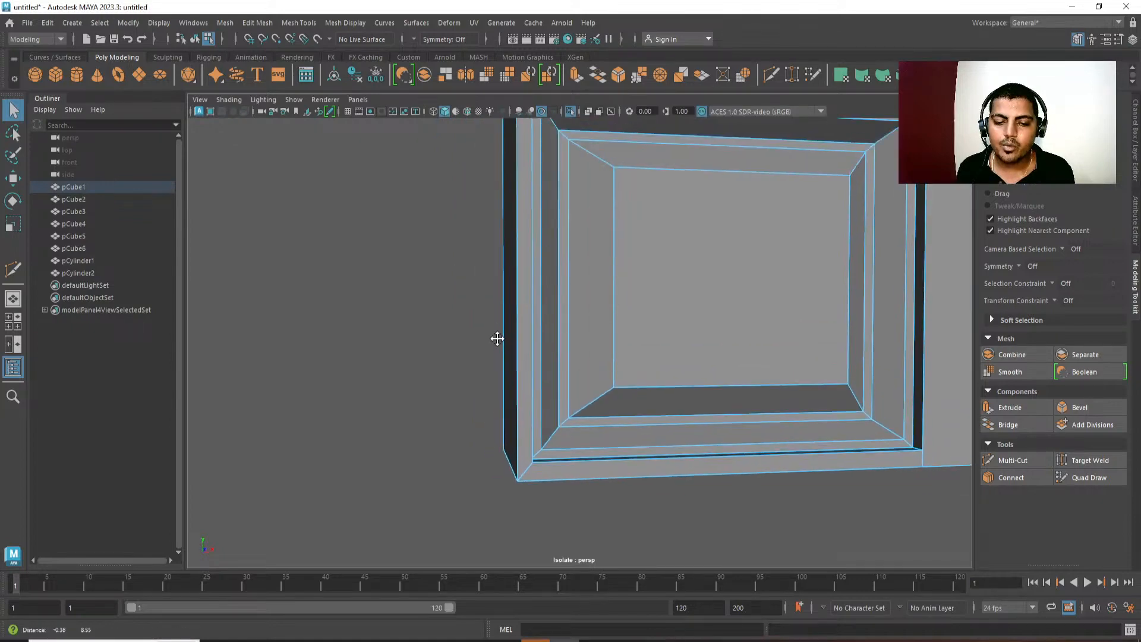
{"action": "left_click_drag", "start_coordinate": [497, 339], "coordinate": [604, 261], "text": "alt"}
{"action": "middle_click_drag", "start_coordinate": [604, 262], "coordinate": [619, 359], "text": "alt"}
{"action": "left_click_drag", "start_coordinate": [619, 359], "coordinate": [571, 266], "text": "alt"}
{"action": "right_click_drag", "start_coordinate": [571, 265], "coordinate": [629, 409], "text": "alt"}
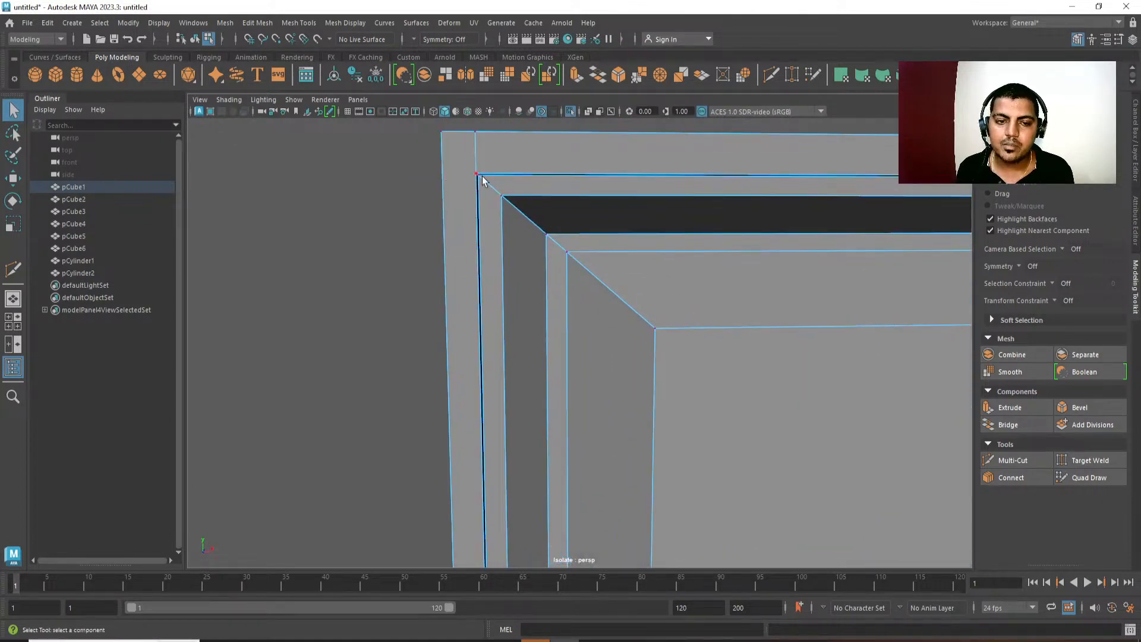
{"action": "middle_click_drag", "start_coordinate": [484, 181], "coordinate": [502, 253], "text": "alt"}
{"action": "right_click_drag", "start_coordinate": [521, 169], "coordinate": [494, 216], "text": "shift"}
{"action": "key", "text": "Return"}
{"action": "key", "text": "q"}
{"action": "left_click", "coordinate": [493, 229]}
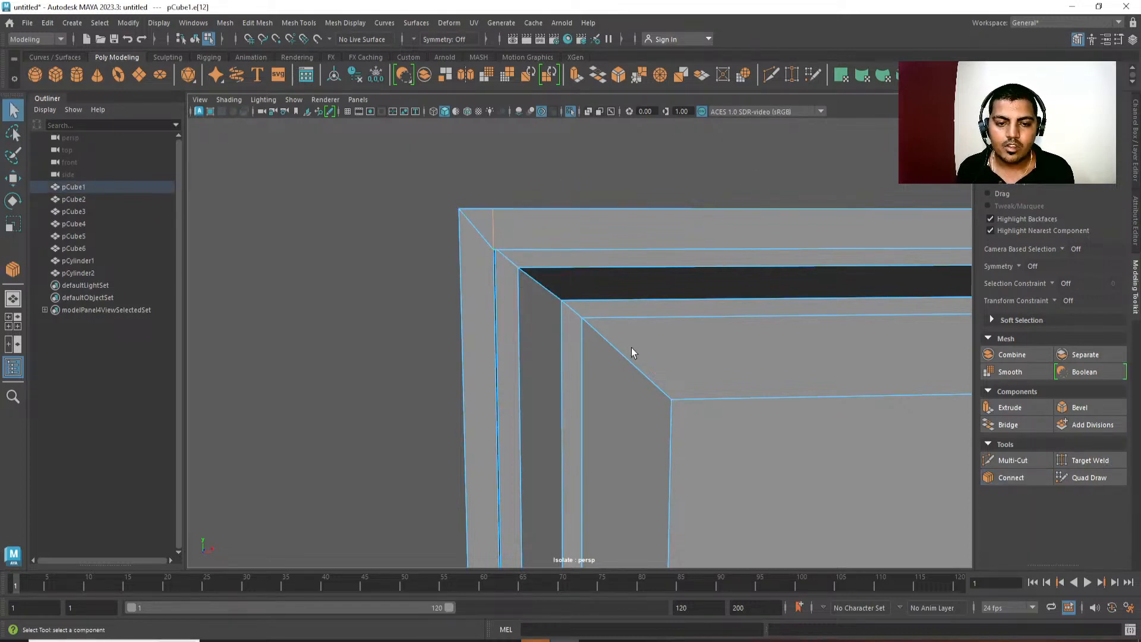
{"action": "key", "text": "Delete"}
Connect the frame's upper corner beside the control panel to the housing's upper outer corner with a new edge.
{"action": "right_click_drag", "start_coordinate": [631, 348], "coordinate": [565, 261], "text": "alt"}
{"action": "left_click_drag", "start_coordinate": [701, 238], "coordinate": [642, 280], "text": "alt"}
{"action": "middle_click_drag", "start_coordinate": [797, 306], "coordinate": [606, 212], "text": "alt"}
{"action": "right_click_drag", "start_coordinate": [606, 212], "coordinate": [695, 349], "text": "alt"}
{"action": "right_click_drag", "start_coordinate": [683, 267], "coordinate": [648, 265]}
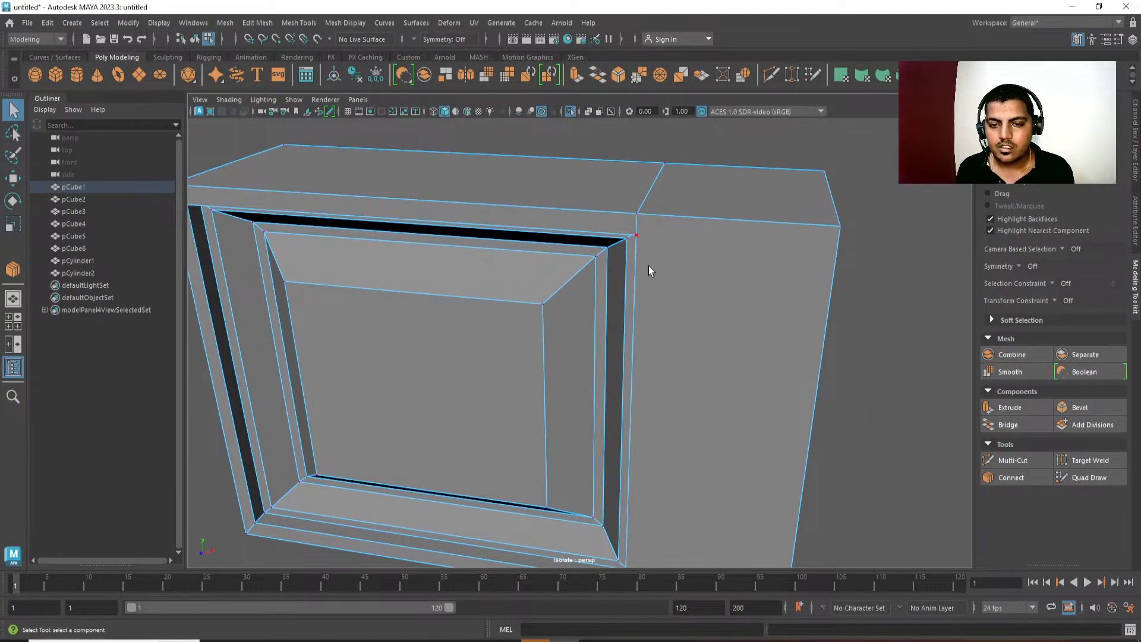
{"action": "left_click", "coordinate": [640, 240]}
{"action": "left_click_drag", "start_coordinate": [782, 309], "coordinate": [836, 165], "text": "alt"}
{"action": "left_click", "coordinate": [821, 155], "text": "shift"}
{"action": "right_click_drag", "start_coordinate": [821, 155], "coordinate": [816, 263], "text": "shift"}
{"action": "key", "text": "w"}
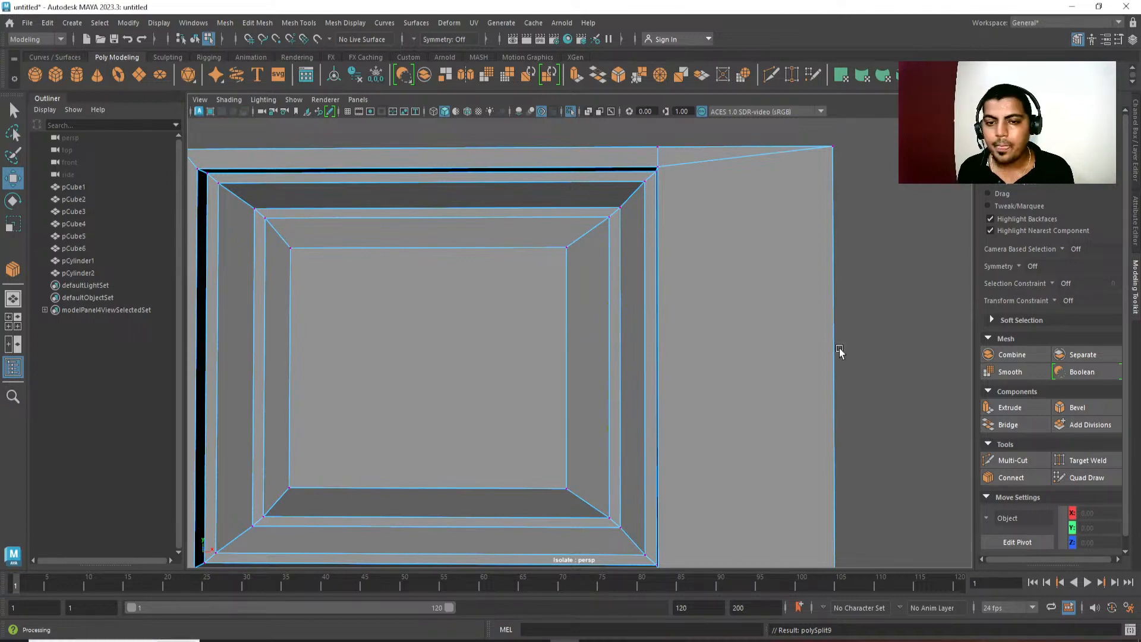
Connect the frame's lower panel-side corner to the housing's outer corner and delete the leftover dividing edges around the housing.
{"action": "left_click_drag", "start_coordinate": [839, 352], "coordinate": [635, 273], "text": "alt"}
{"action": "left_click", "coordinate": [633, 427]}
{"action": "left_click_drag", "start_coordinate": [634, 427], "coordinate": [726, 438], "text": "alt"}
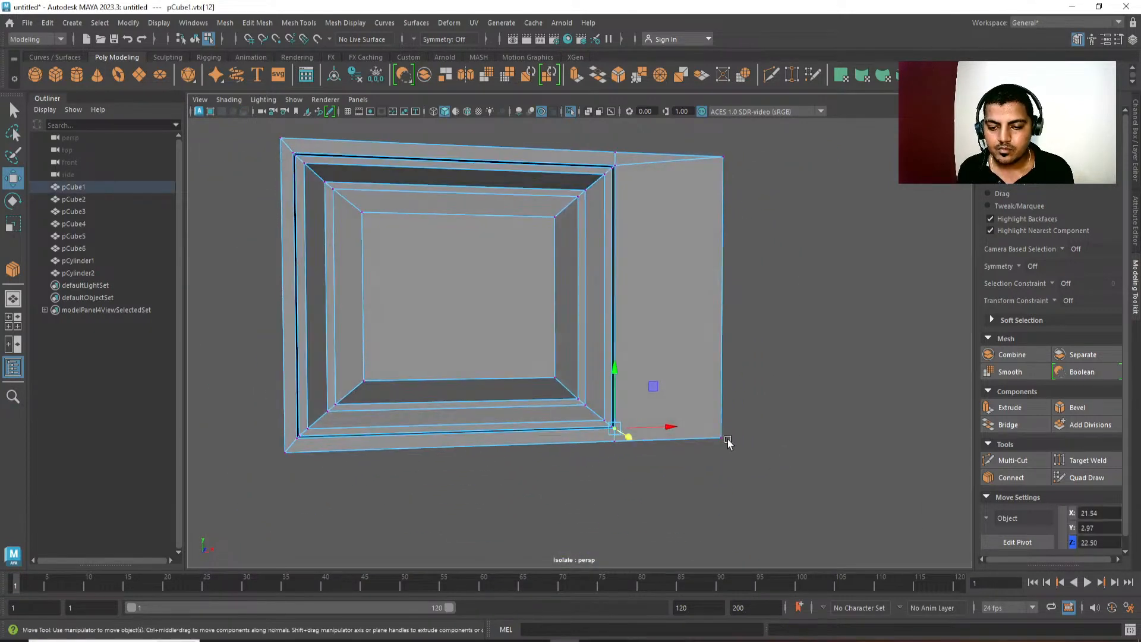
{"action": "left_click", "coordinate": [722, 437]}
{"action": "right_click_drag", "start_coordinate": [798, 288], "coordinate": [804, 397], "text": "shift"}
{"action": "key", "text": "Return"}
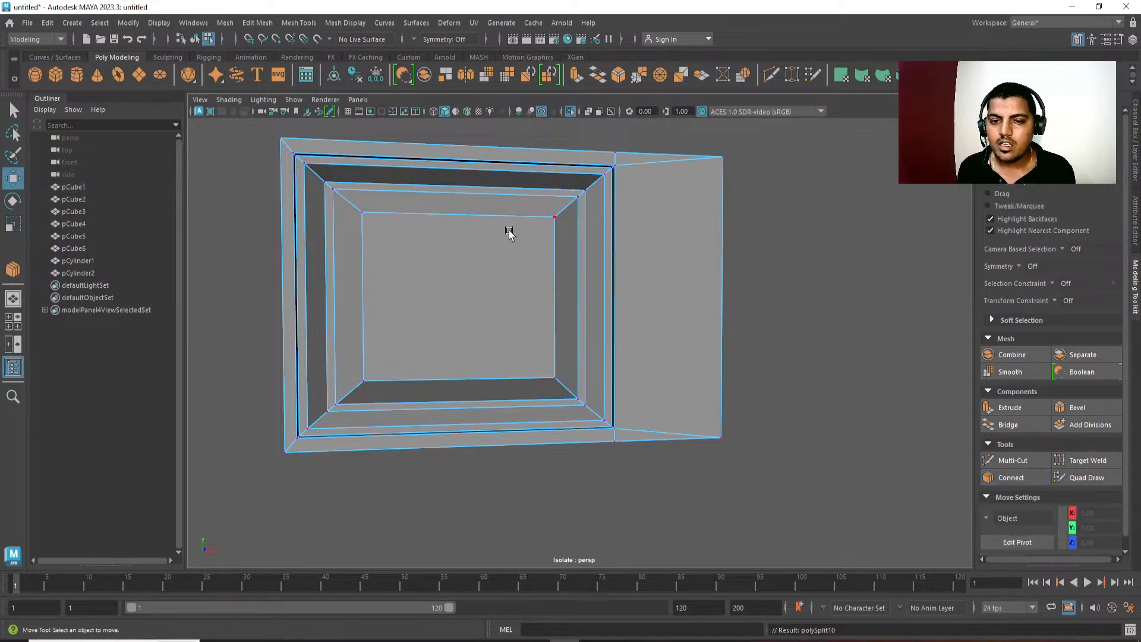
{"action": "left_click_drag", "start_coordinate": [509, 232], "coordinate": [531, 312], "text": "alt"}
{"action": "key", "text": "q"}
{"action": "left_click", "coordinate": [637, 231]}
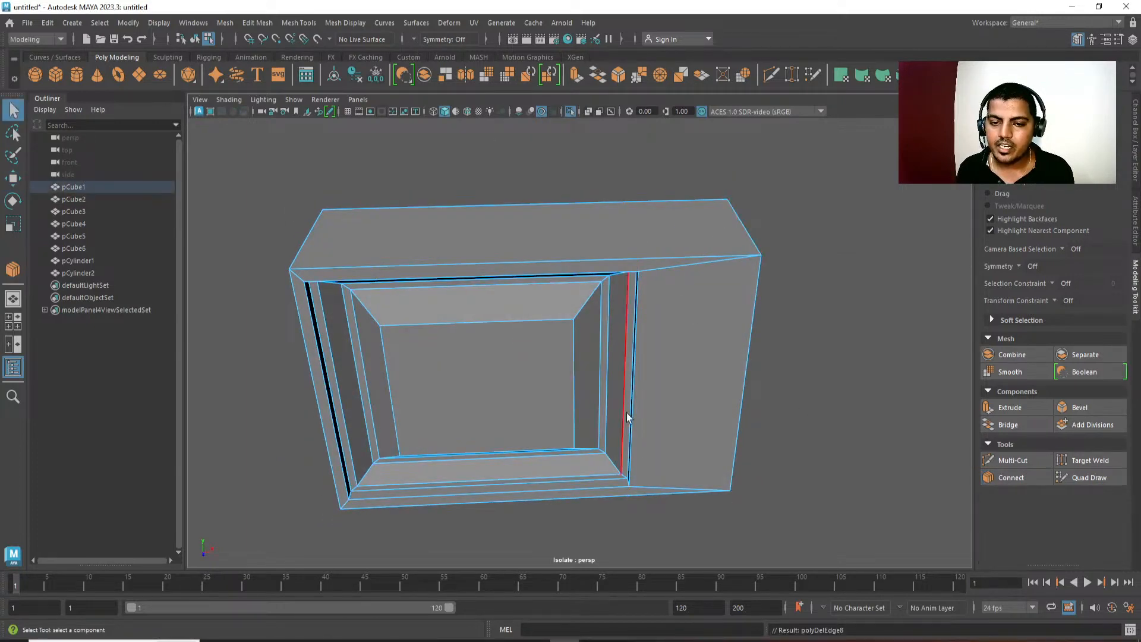
Select the diagonal corner edges around the raised screen and its frame.
{"action": "left_click_drag", "start_coordinate": [627, 412], "coordinate": [580, 302], "text": "alt"}
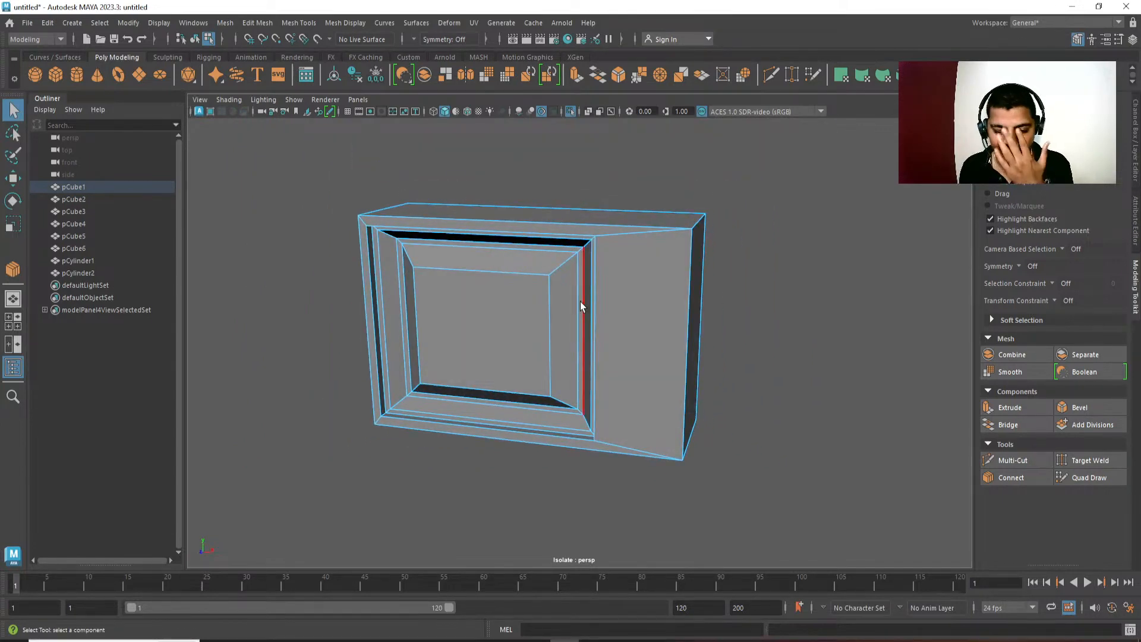
{"action": "double_click", "coordinate": [552, 273]}
{"action": "mouse_move", "coordinate": [572, 317]}
{"action": "middle_mouse_down", "text": "alt"}
{"action": "mouse_move", "coordinate": [583, 301]}
{"action": "mouse_move", "coordinate": [569, 305]}
{"action": "middle_mouse_up", "text": "alt"}
{"action": "left_click", "coordinate": [576, 252], "text": "shift"}
{"action": "left_click_drag", "start_coordinate": [429, 379], "coordinate": [466, 375], "text": "alt"}
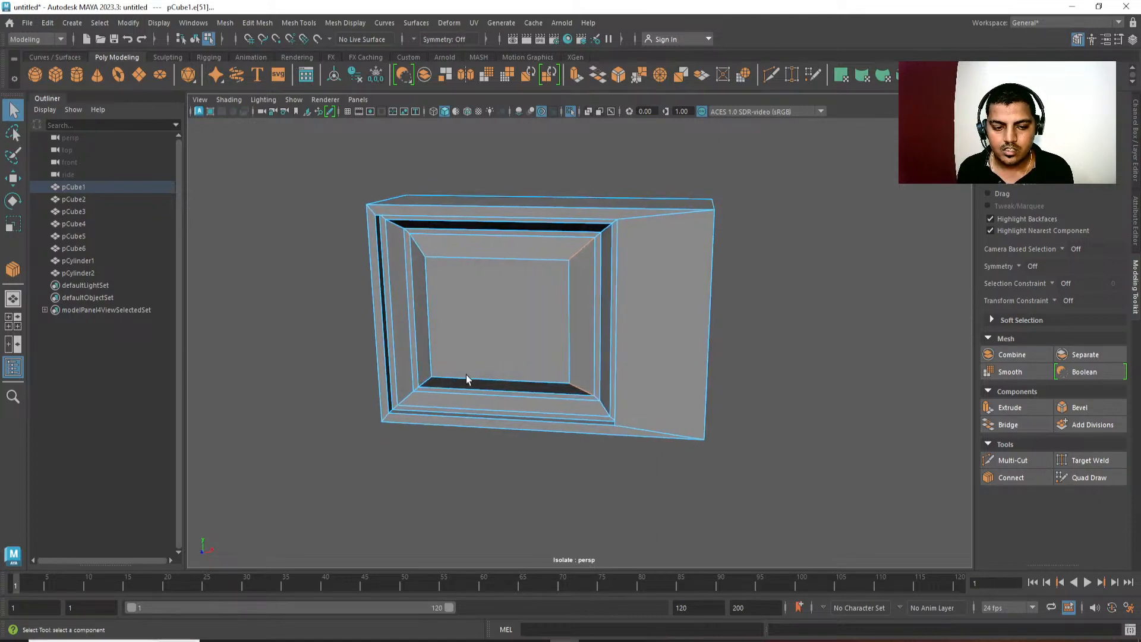
{"action": "double_click", "coordinate": [422, 249]}
{"action": "left_click_drag", "start_coordinate": [459, 274], "coordinate": [475, 264], "text": "alt"}
{"action": "left_click_drag", "start_coordinate": [643, 272], "coordinate": [594, 278], "text": "alt"}
Bevel the housing's four front-to-back corner edges with 2 segments and a fraction of 0.36.
{"action": "left_click", "coordinate": [716, 240]}
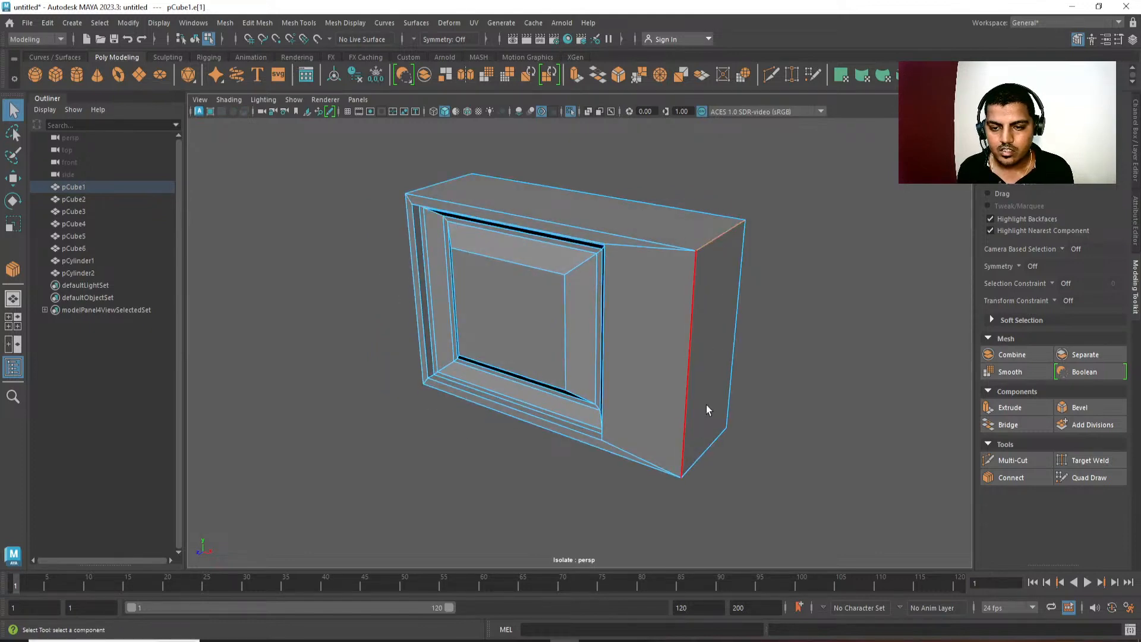
{"action": "left_click", "coordinate": [704, 457], "text": "shift"}
{"action": "left_click_drag", "start_coordinate": [440, 378], "coordinate": [579, 362], "text": "alt"}
{"action": "middle_click_drag", "start_coordinate": [580, 362], "coordinate": [593, 355], "text": "alt"}
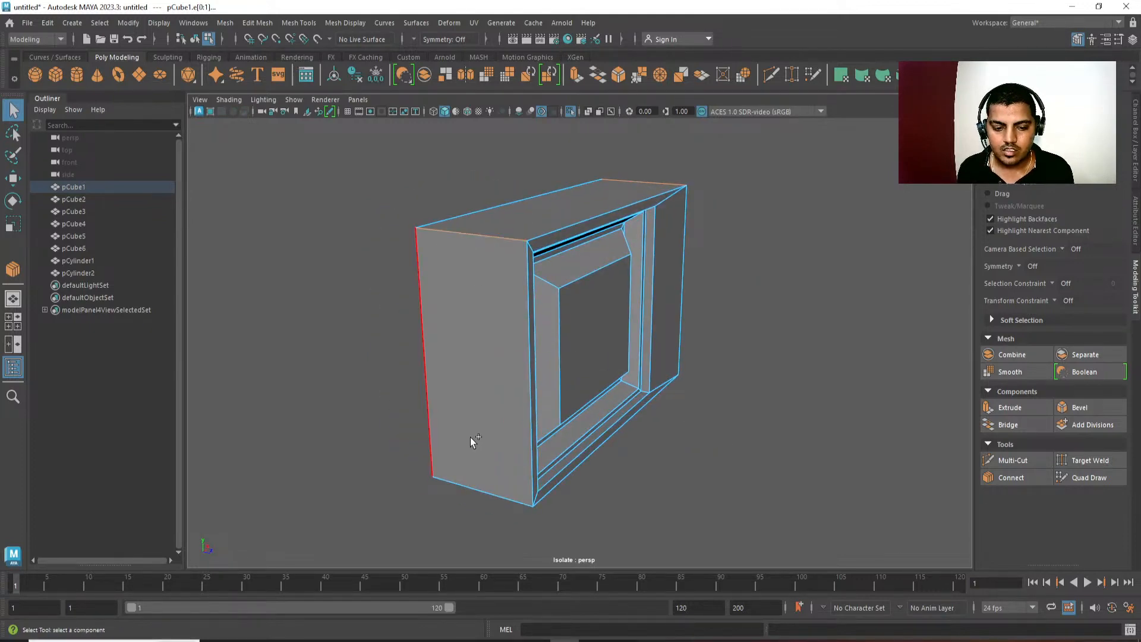
{"action": "left_click", "coordinate": [480, 462], "text": "shift"}
{"action": "left_click_drag", "start_coordinate": [482, 462], "coordinate": [529, 434], "text": "alt"}
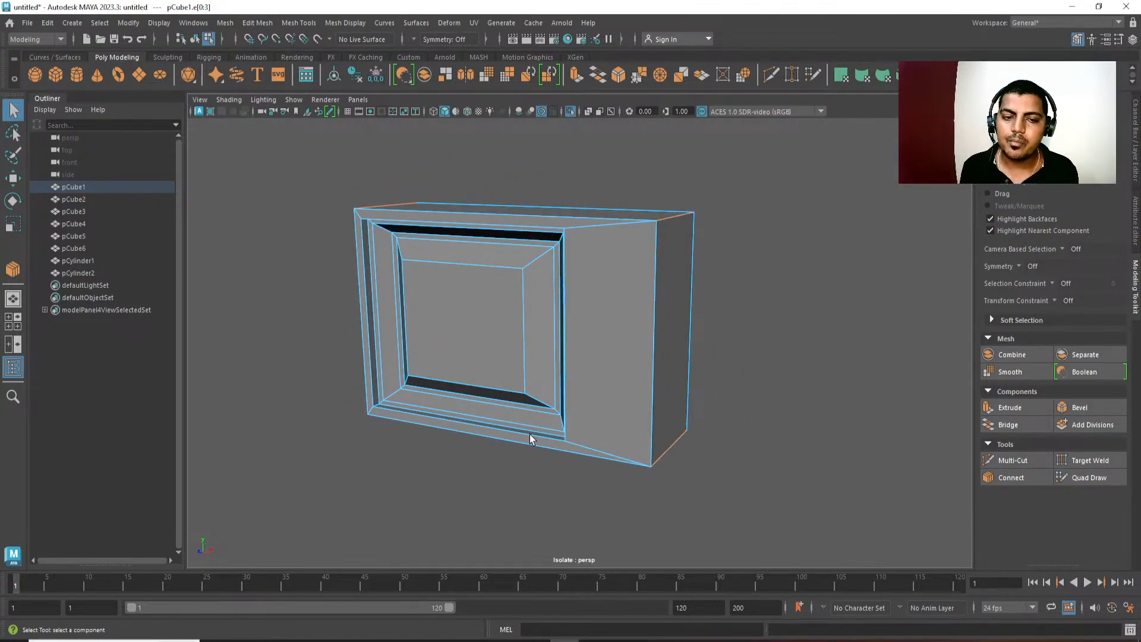
{"action": "left_click_drag", "start_coordinate": [615, 316], "coordinate": [573, 345], "text": "alt"}
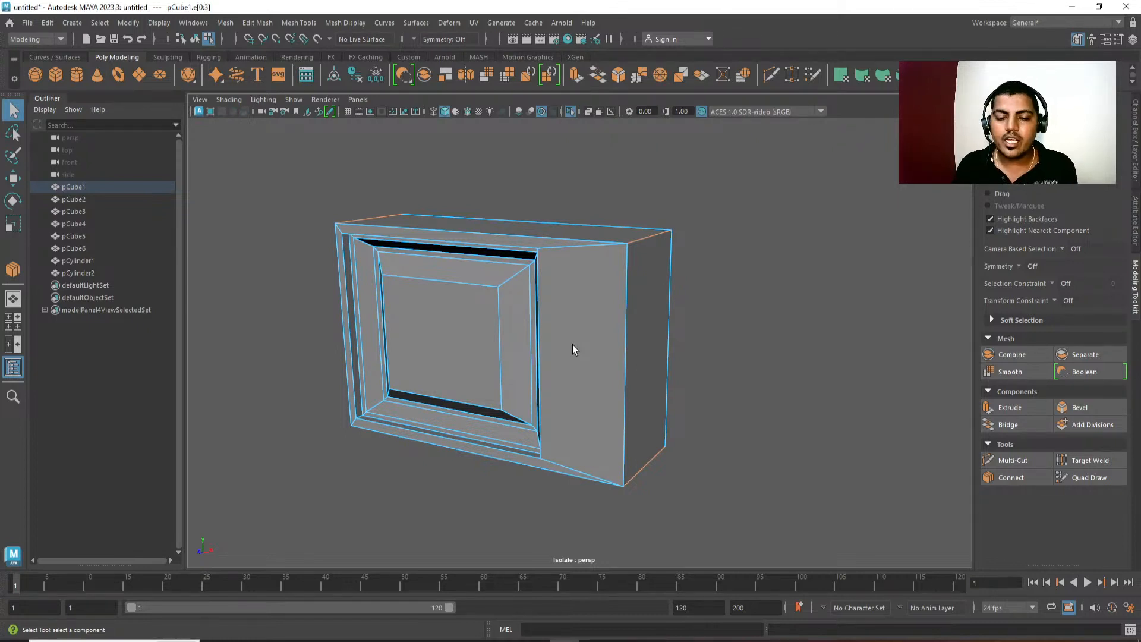
{"action": "left_click_drag", "start_coordinate": [572, 345], "coordinate": [622, 242], "text": "alt"}
{"action": "right_click_drag", "start_coordinate": [622, 242], "coordinate": [623, 264], "text": "shift"}
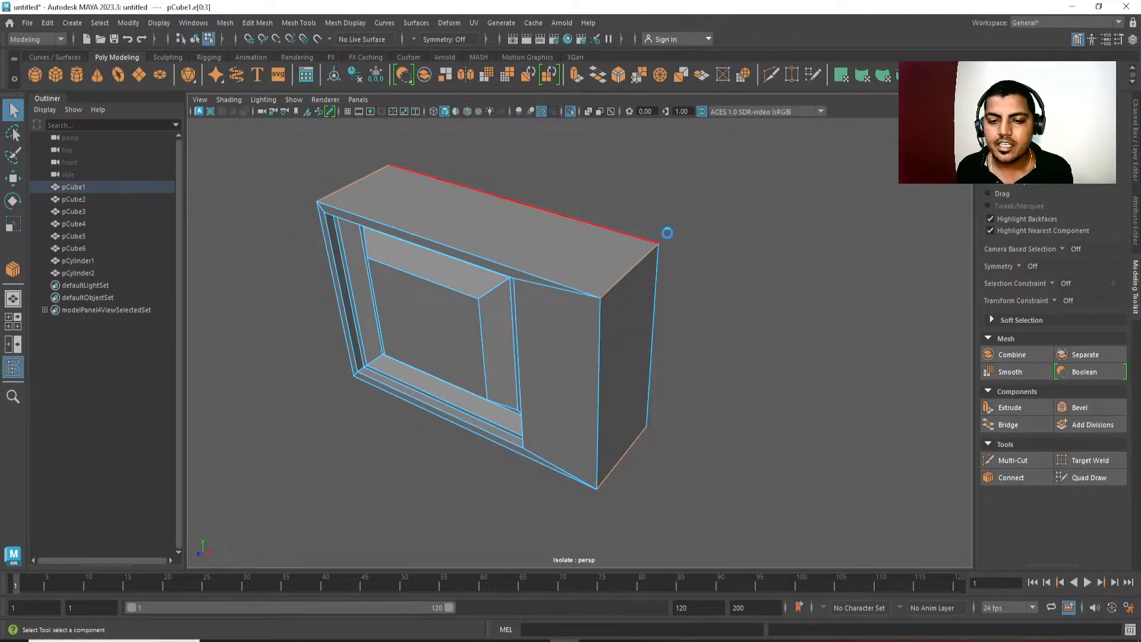
{"action": "left_click_drag", "start_coordinate": [794, 368], "coordinate": [810, 368]}
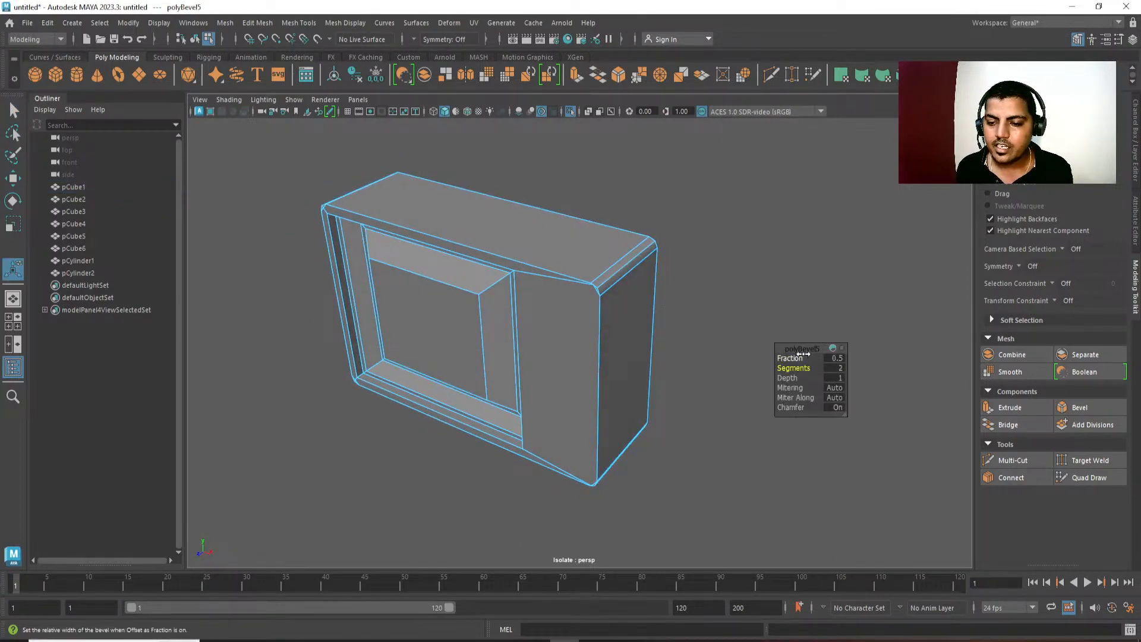
{"action": "middle_click_drag", "start_coordinate": [757, 355], "coordinate": [721, 349]}
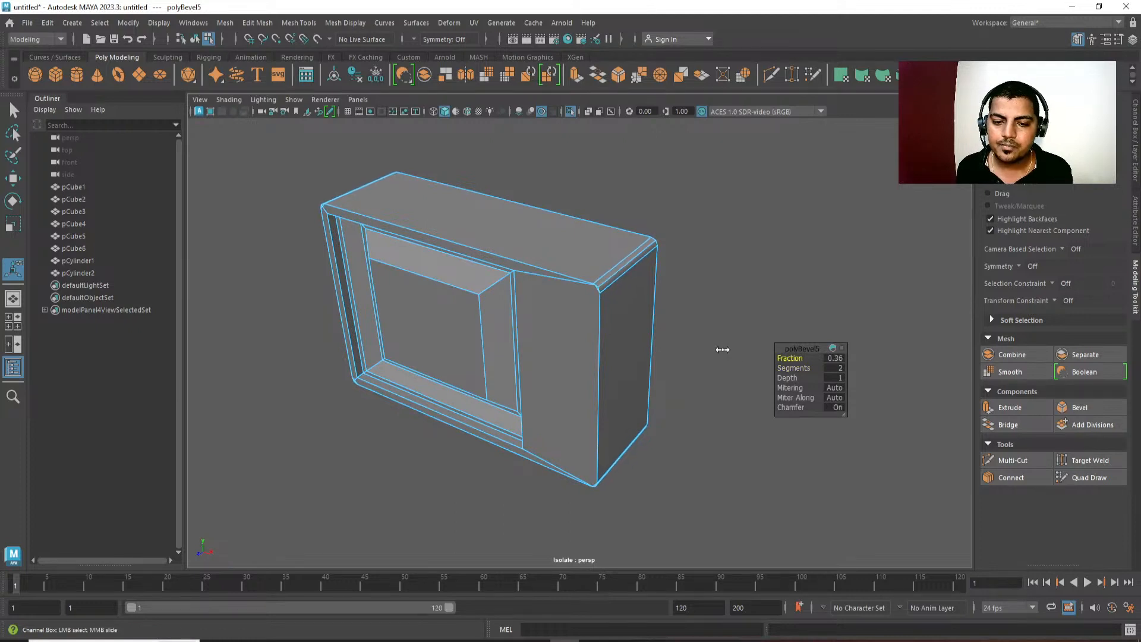
Select the diagonal edges at all four corners, from the raised screen through the recessed frame to the housing's outer corners.
{"action": "left_click_drag", "start_coordinate": [459, 397], "coordinate": [604, 331], "text": "alt"}
{"action": "key", "text": "q"}
{"action": "left_click", "coordinate": [588, 255]}
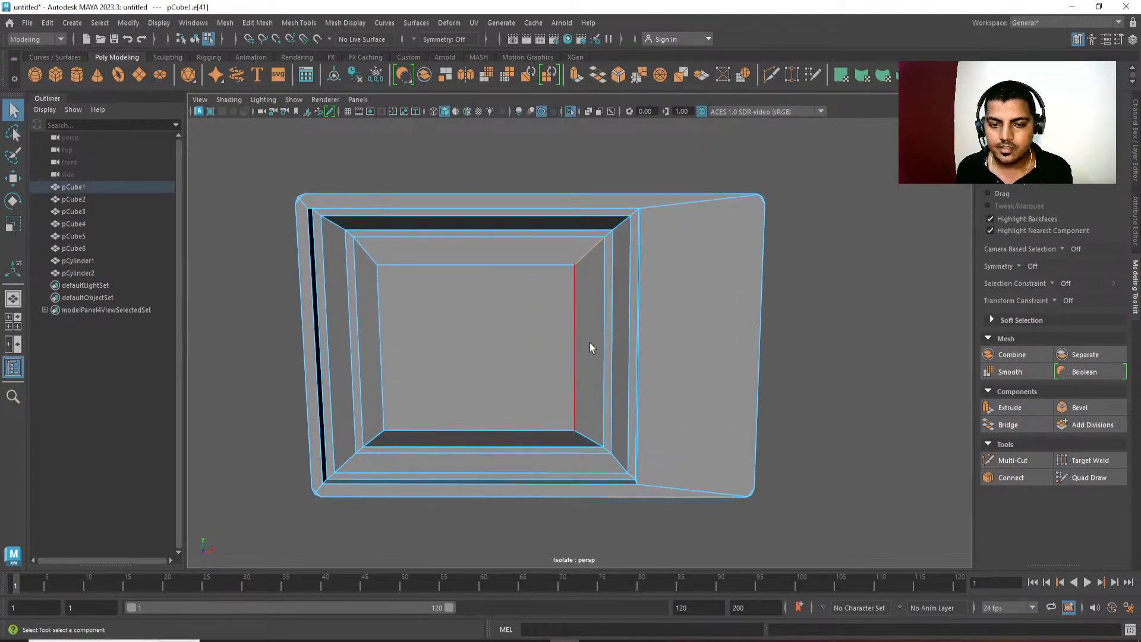
{"action": "middle_click_drag", "start_coordinate": [590, 343], "coordinate": [600, 245], "text": "alt"}
{"action": "left_click", "coordinate": [597, 427]}
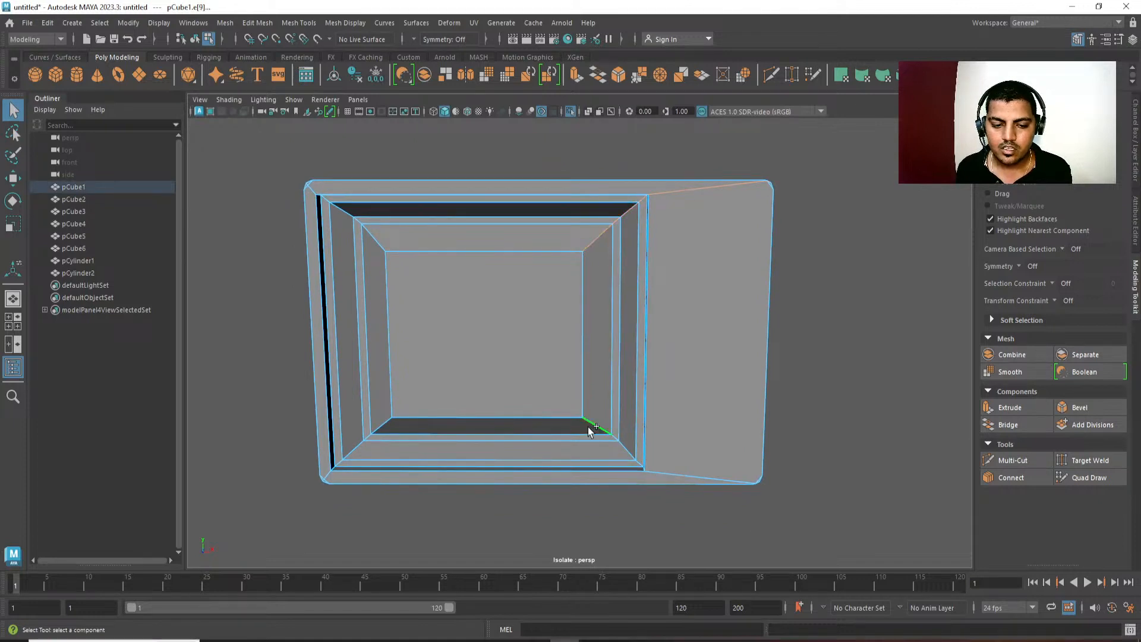
{"action": "left_click", "coordinate": [386, 422]}
{"action": "double_click", "coordinate": [386, 419], "text": "shift"}
{"action": "double_click", "coordinate": [342, 209], "text": "shift"}
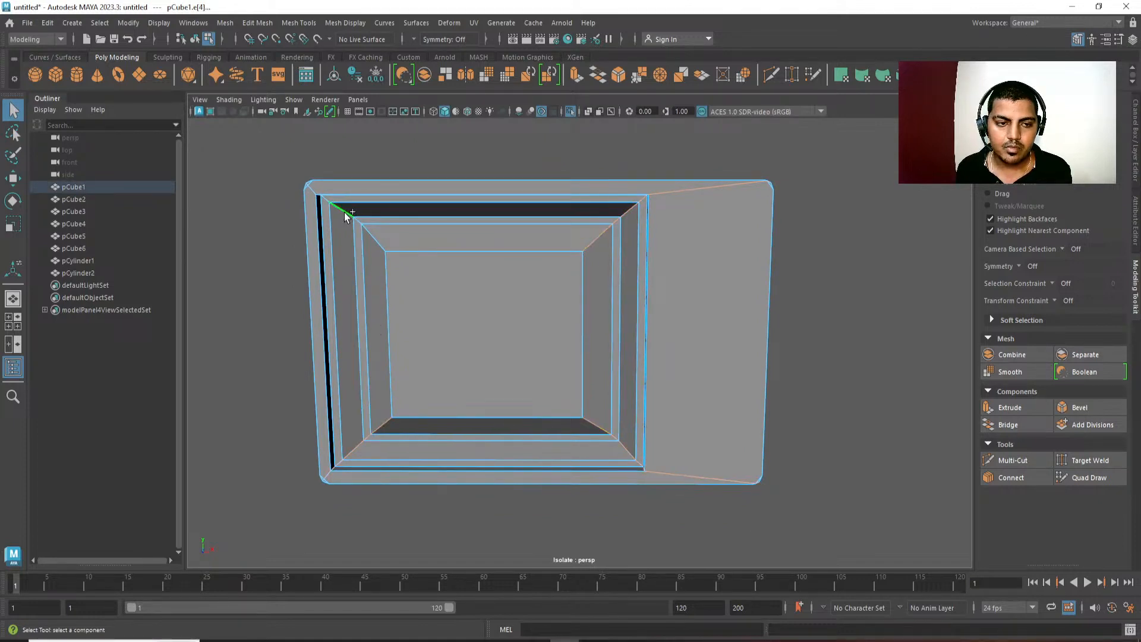
{"action": "middle_click_drag", "start_coordinate": [325, 203], "coordinate": [348, 206], "text": "alt"}
{"action": "left_click_drag", "start_coordinate": [309, 192], "coordinate": [309, 193], "text": "ctrl"}
{"action": "middle_click_drag", "start_coordinate": [391, 317], "coordinate": [429, 283], "text": "alt"}
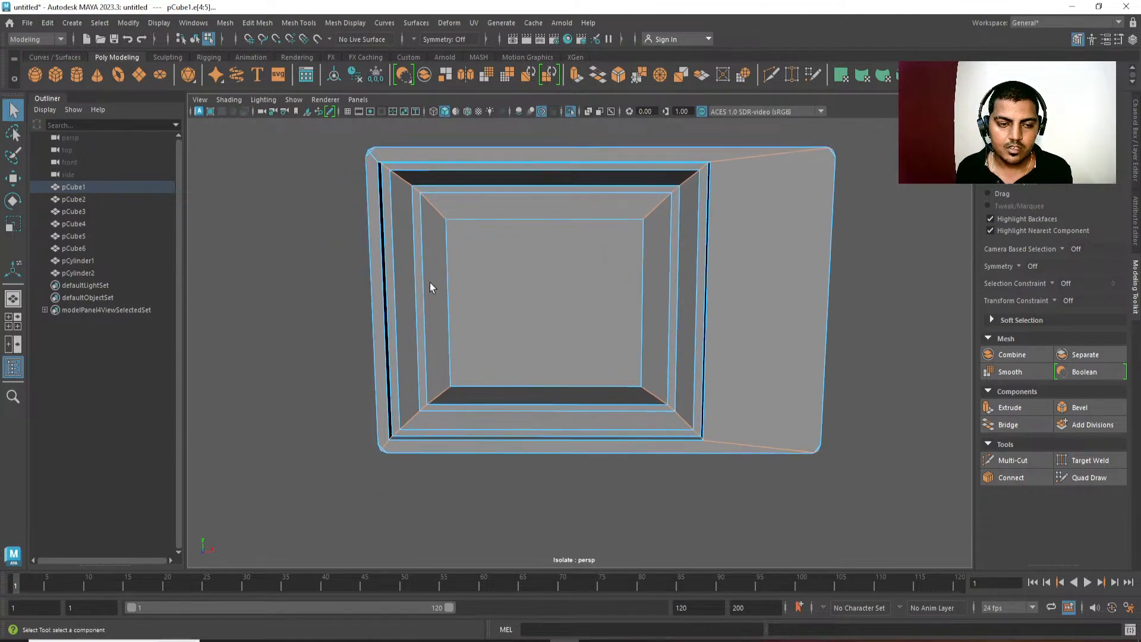
Restore the accidentally cleared corner-edge selection and switch to the front orthographic view of the housing.
{"action": "left_click", "coordinate": [427, 331]}
{"action": "key", "text": "ctrl+z"}
{"action": "key", "text": "space"}
{"action": "left_click", "coordinate": [460, 292]}
{"action": "left_click_drag", "start_coordinate": [460, 291], "coordinate": [461, 325]}
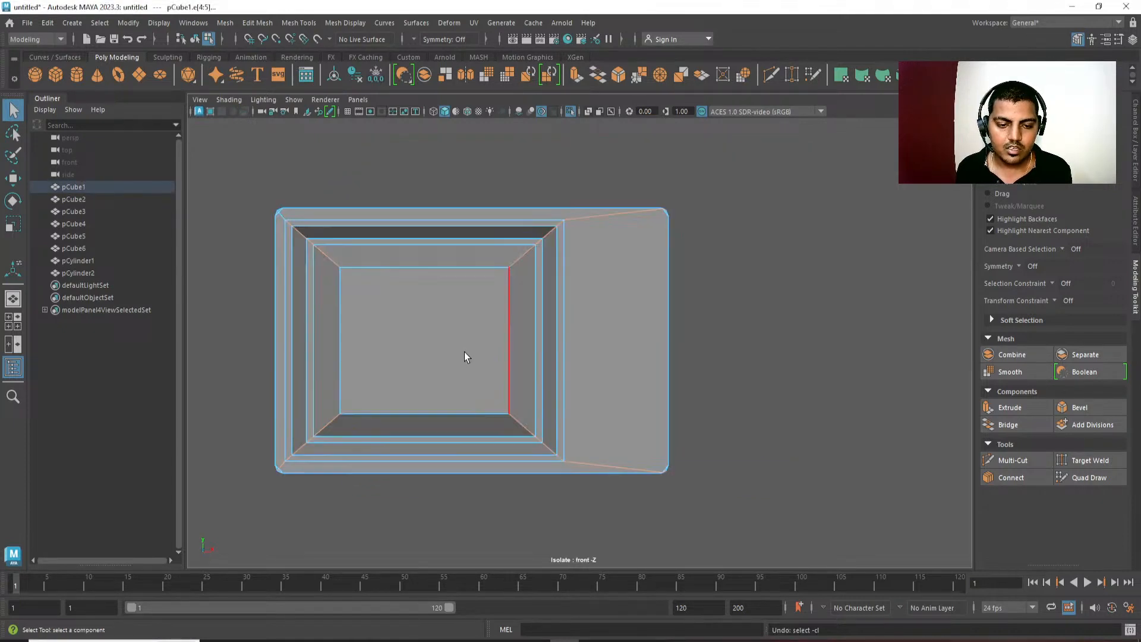
Deselect the corner edges of the housing and outer frame, keeping only the raised screen's four diagonal corner edges selected.
{"action": "middle_click_drag", "start_coordinate": [466, 356], "coordinate": [477, 327], "text": "alt"}
{"action": "left_click_drag", "start_coordinate": [604, 143], "coordinate": [795, 515], "text": "ctrl"}
{"action": "middle_click_drag", "start_coordinate": [624, 478], "coordinate": [678, 430], "text": "alt"}
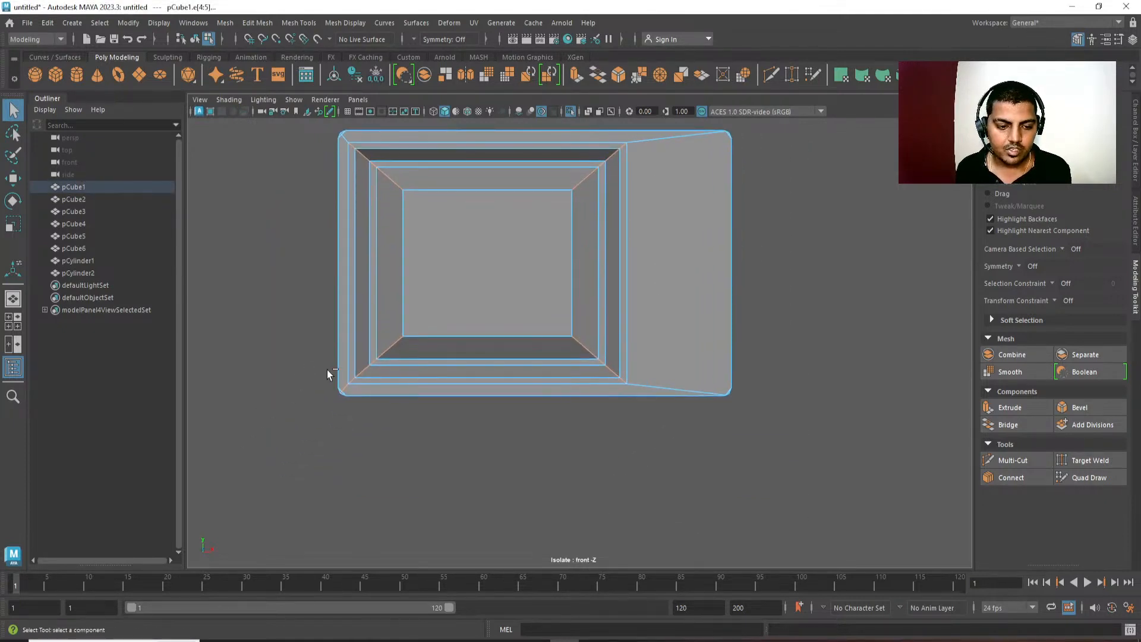
{"action": "left_click_drag", "start_coordinate": [348, 384], "coordinate": [280, 459], "text": "ctrl"}
{"action": "middle_click_drag", "start_coordinate": [308, 338], "coordinate": [336, 407], "text": "alt"}
{"action": "key", "text": "space"}
{"action": "left_click_drag", "start_coordinate": [478, 258], "coordinate": [479, 152]}
{"action": "mouse_move", "coordinate": [591, 372]}
{"action": "left_mouse_down", "text": "alt"}
{"action": "mouse_move", "coordinate": [654, 377]}
{"action": "mouse_move", "coordinate": [607, 377]}
{"action": "left_mouse_up", "text": "alt"}
{"action": "left_click", "coordinate": [507, 257]}
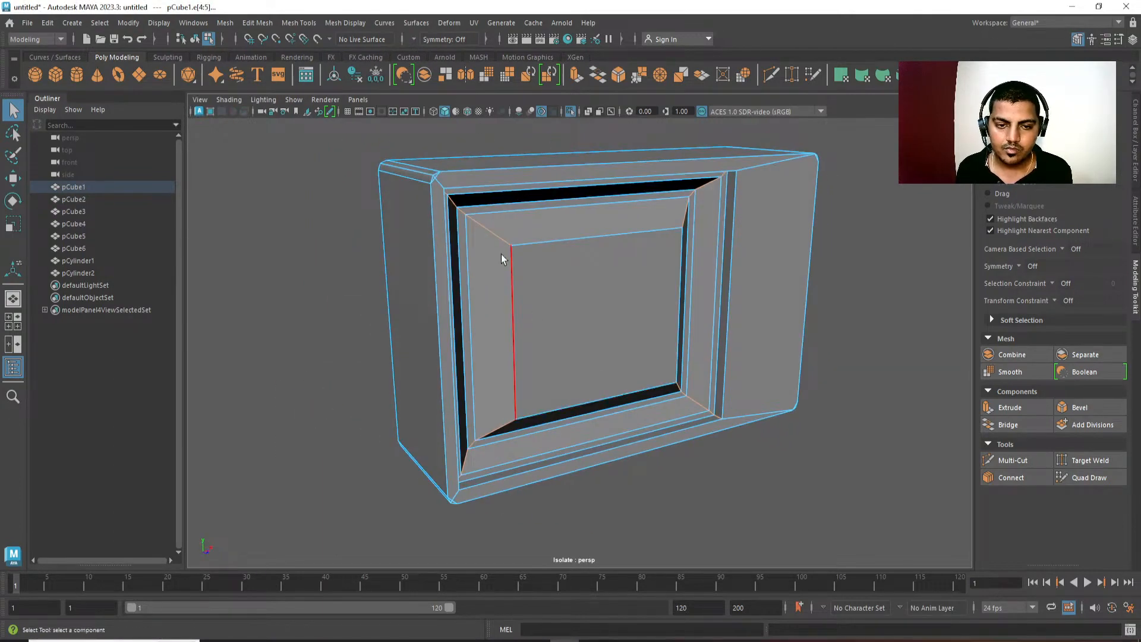
{"action": "double_click", "coordinate": [501, 413], "text": "shift"}
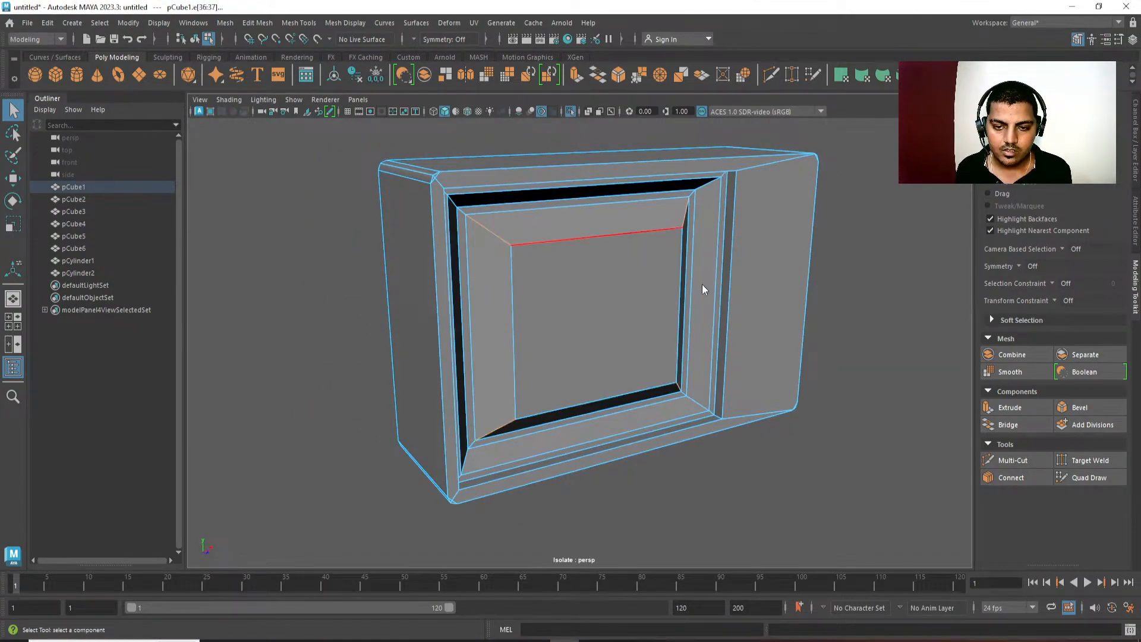
Bevel the raised screen's four diagonal corner edges with a fraction of 2 and 2 segments.
{"action": "key", "text": "ctrl+b"}
{"action": "left_click_drag", "start_coordinate": [767, 292], "coordinate": [717, 320], "text": "alt"}
{"action": "middle_click_drag", "start_coordinate": [707, 324], "coordinate": [606, 319]}
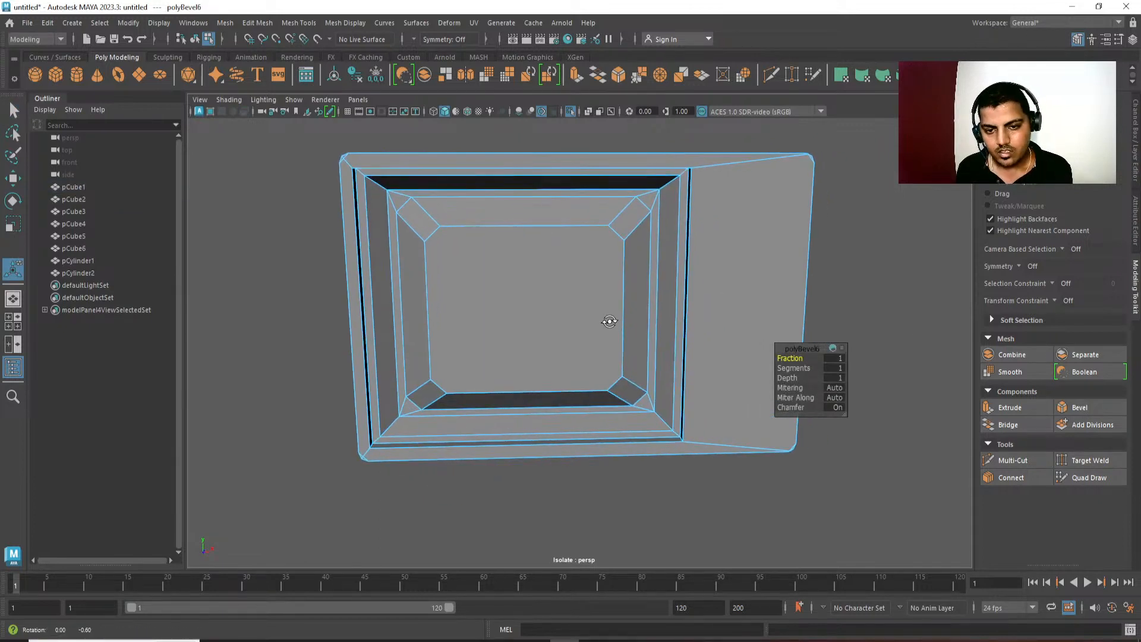
{"action": "left_click_drag", "start_coordinate": [803, 361], "coordinate": [580, 339]}
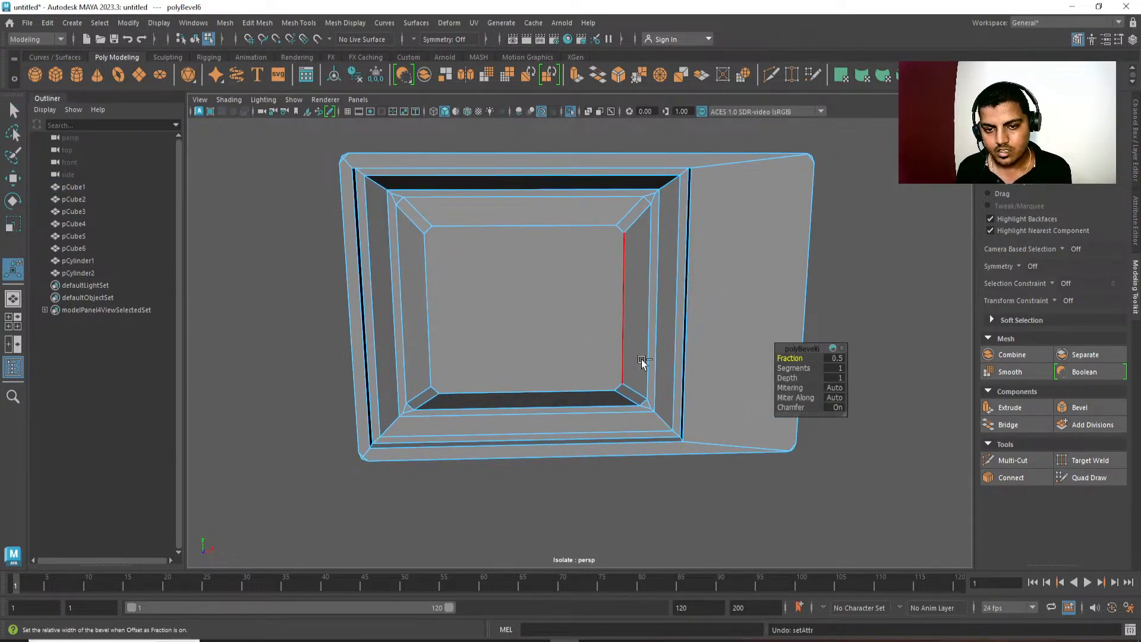
{"action": "left_click_drag", "start_coordinate": [799, 360], "coordinate": [842, 359]}
{"action": "left_click", "coordinate": [839, 359]}
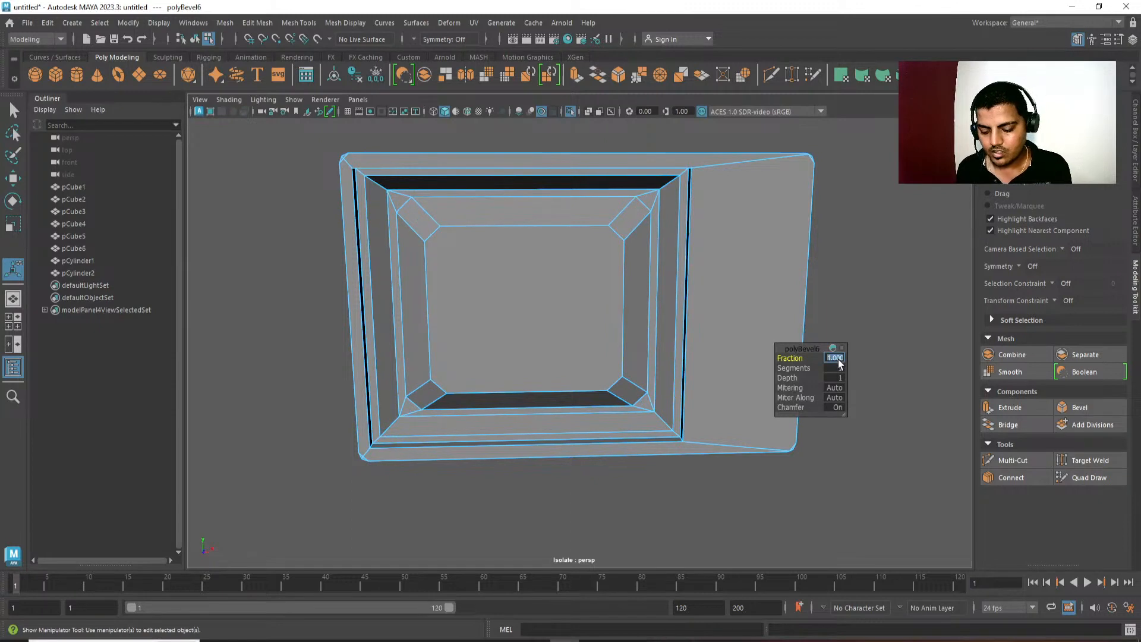
{"action": "type", "text": "2"}
{"action": "type", "text": "3"}
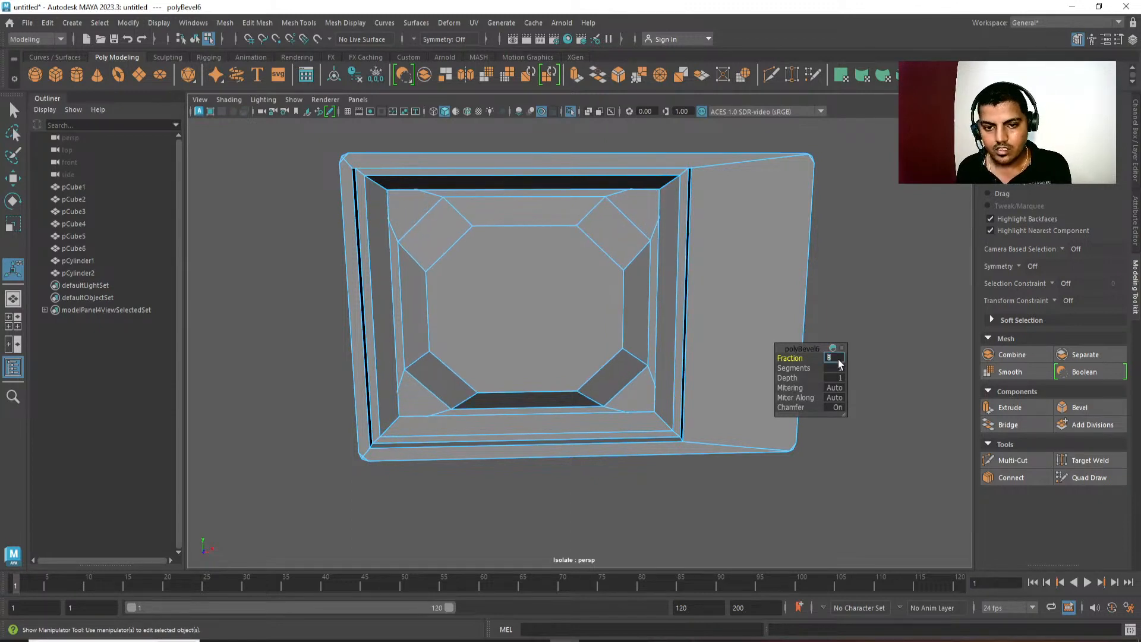
{"action": "key", "text": "ctrl+z"}
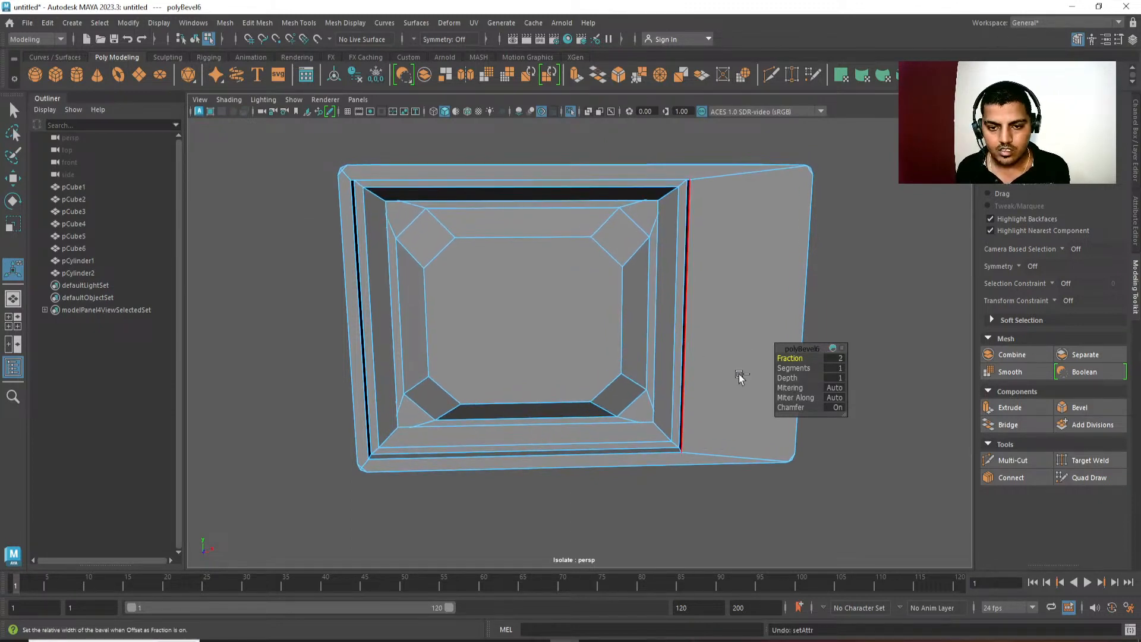
{"action": "left_click", "coordinate": [836, 367]}
{"action": "type", "text": "2"}
{"action": "key", "text": "Return"}
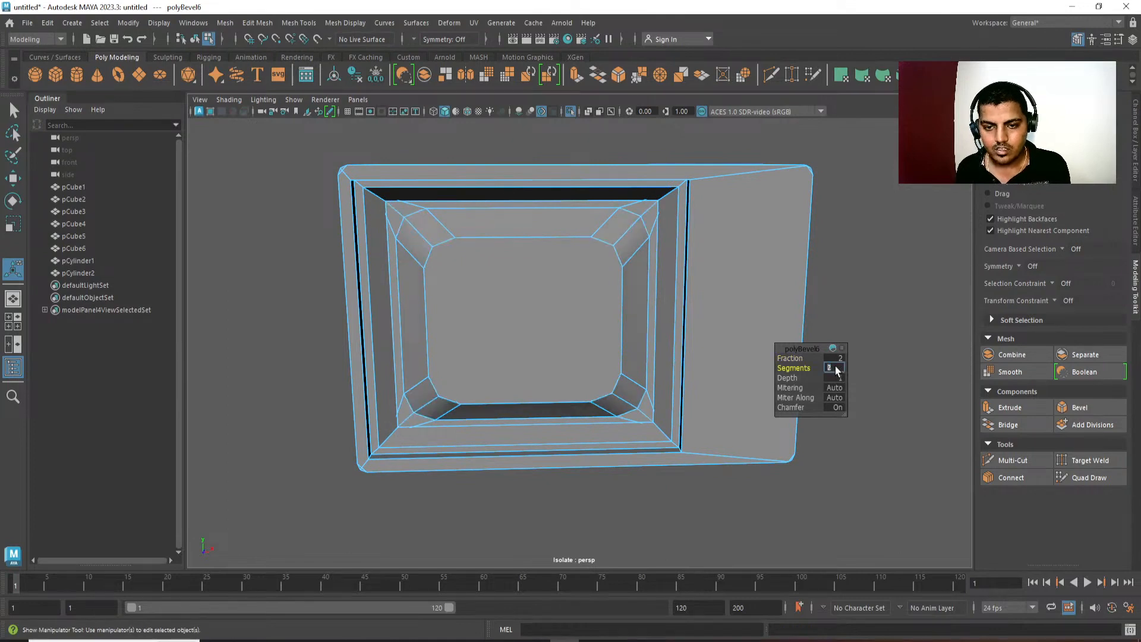
Bevel the edge loop around the raised screen's front face and return to object selection.
{"action": "left_click_drag", "start_coordinate": [630, 309], "coordinate": [502, 336], "text": "alt"}
{"action": "left_click", "coordinate": [503, 336]}
{"action": "key", "text": "ctrl+b"}
{"action": "middle_click_drag", "start_coordinate": [629, 347], "coordinate": [632, 343]}
{"action": "left_click_drag", "start_coordinate": [631, 344], "coordinate": [510, 374], "text": "alt"}
{"action": "right_click_drag", "start_coordinate": [570, 306], "coordinate": [771, 195]}
{"action": "left_click", "coordinate": [772, 195]}
{"action": "left_click_drag", "start_coordinate": [737, 297], "coordinate": [661, 255], "text": "alt"}
{"action": "scroll", "coordinate": [780, 341], "scroll_direction": "down", "scroll_amount": 3}
{"action": "scroll", "coordinate": [664, 255], "scroll_direction": "up", "scroll_amount": 3}
{"action": "left_click_drag", "start_coordinate": [761, 356], "coordinate": [753, 402], "text": "alt"}
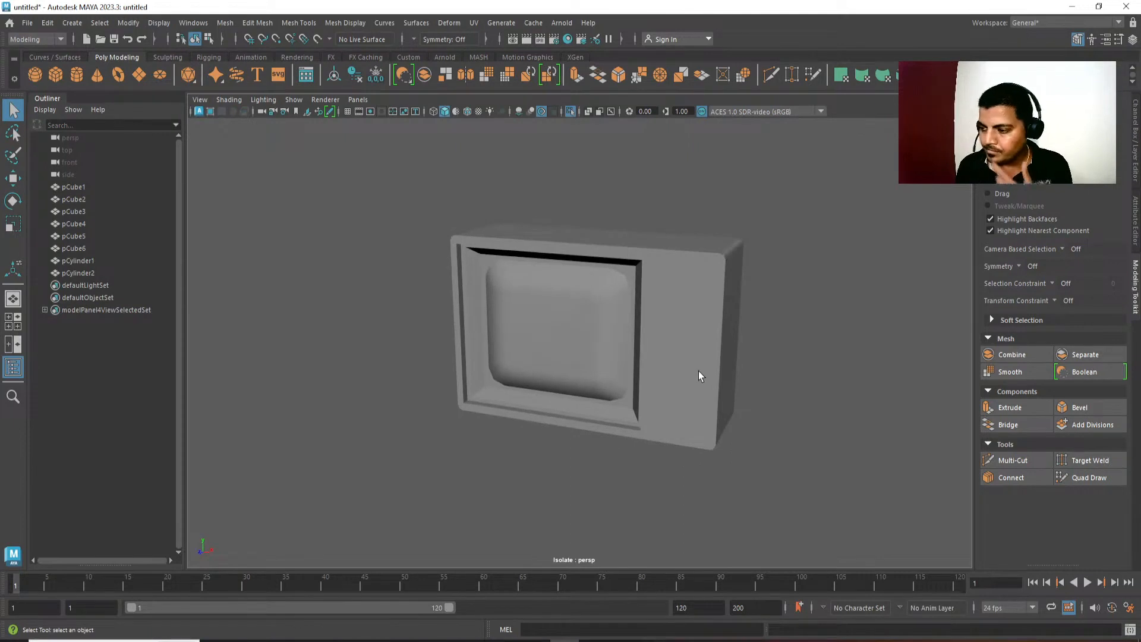
Select the screen's front face, grow the selection three times, try moving the faces forward and undo the move.
{"action": "left_click", "coordinate": [558, 348]}
{"action": "left_click_drag", "start_coordinate": [604, 431], "coordinate": [658, 428], "text": "alt"}
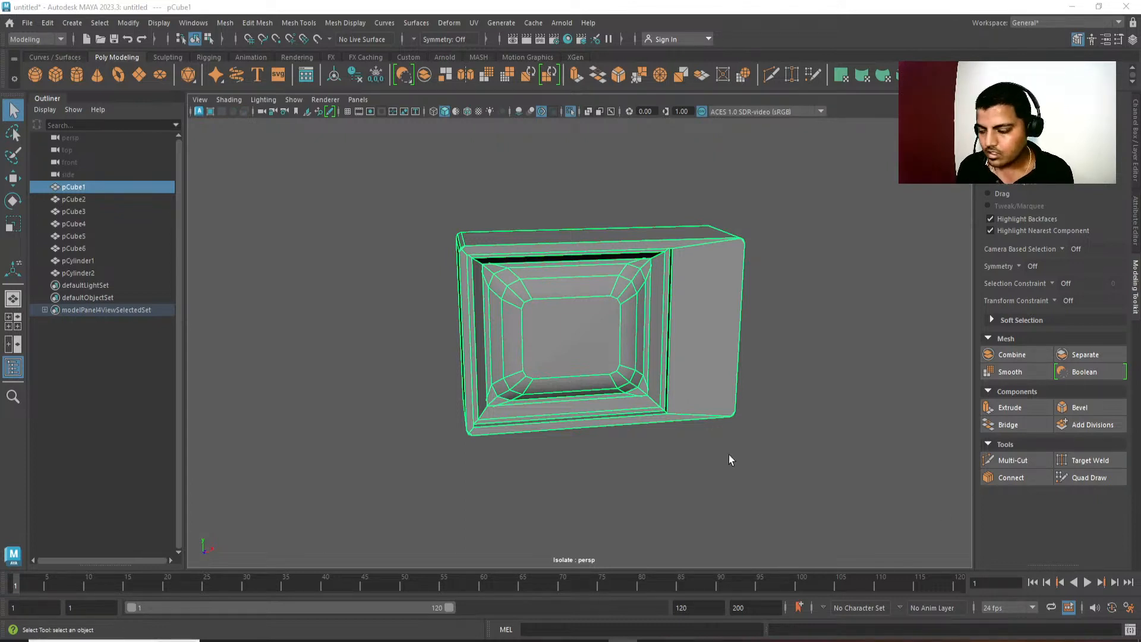
{"action": "left_click_drag", "start_coordinate": [728, 455], "coordinate": [752, 447], "text": "alt"}
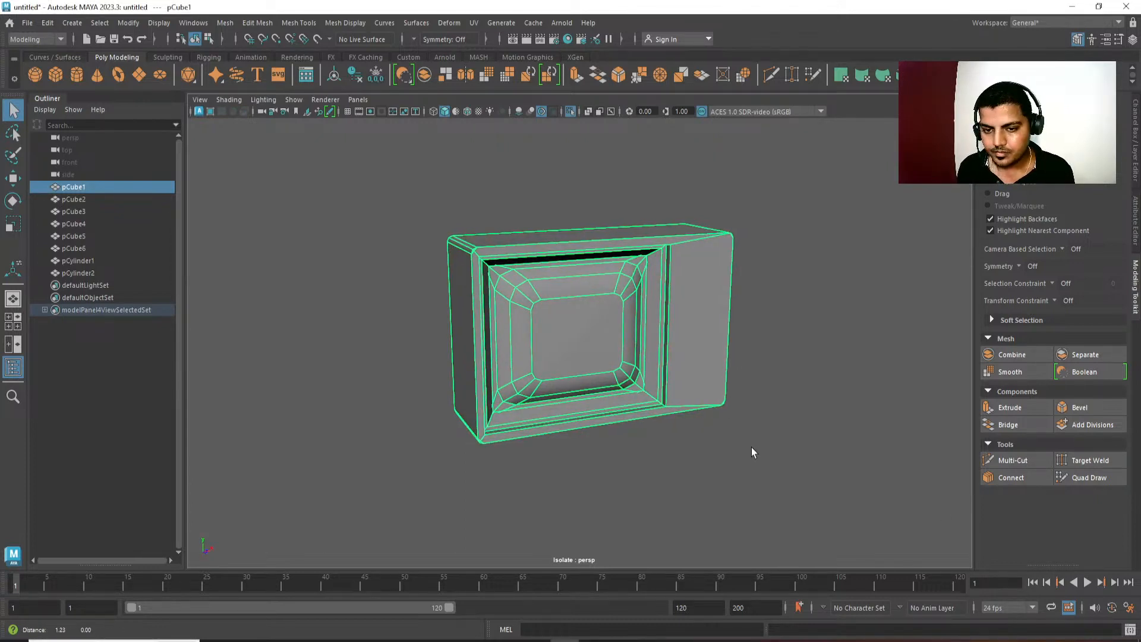
{"action": "left_click_drag", "start_coordinate": [665, 329], "coordinate": [630, 340], "text": "alt"}
{"action": "scroll", "coordinate": [663, 418], "scroll_direction": "up", "scroll_amount": 3}
{"action": "key", "text": "F11"}
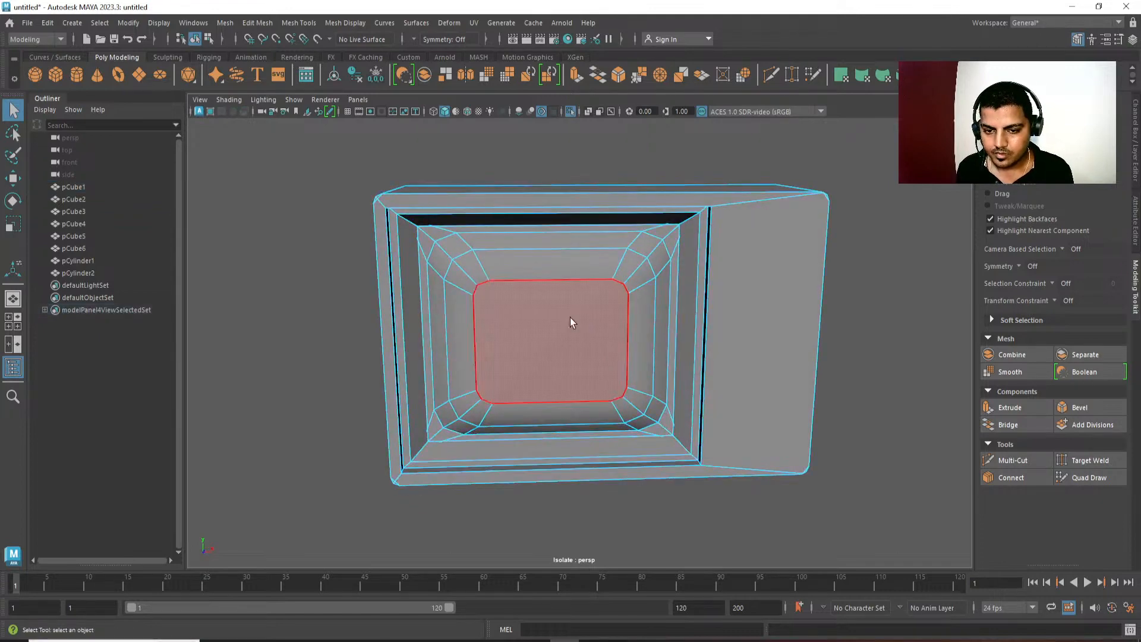
{"action": "left_click", "coordinate": [570, 318]}
{"action": "key", "text": "shift+period"}
{"action": "key", "text": "shift+period"}
{"action": "key", "text": "shift+period"}
{"action": "key", "text": "w"}
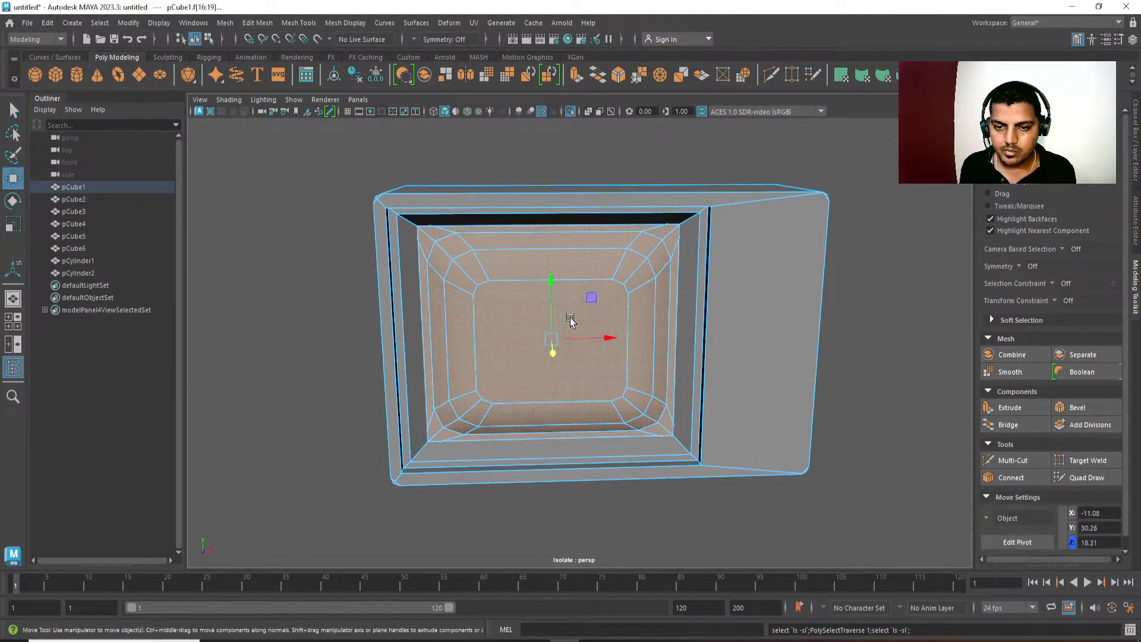
{"action": "left_click_drag", "start_coordinate": [571, 319], "coordinate": [483, 359], "text": "alt"}
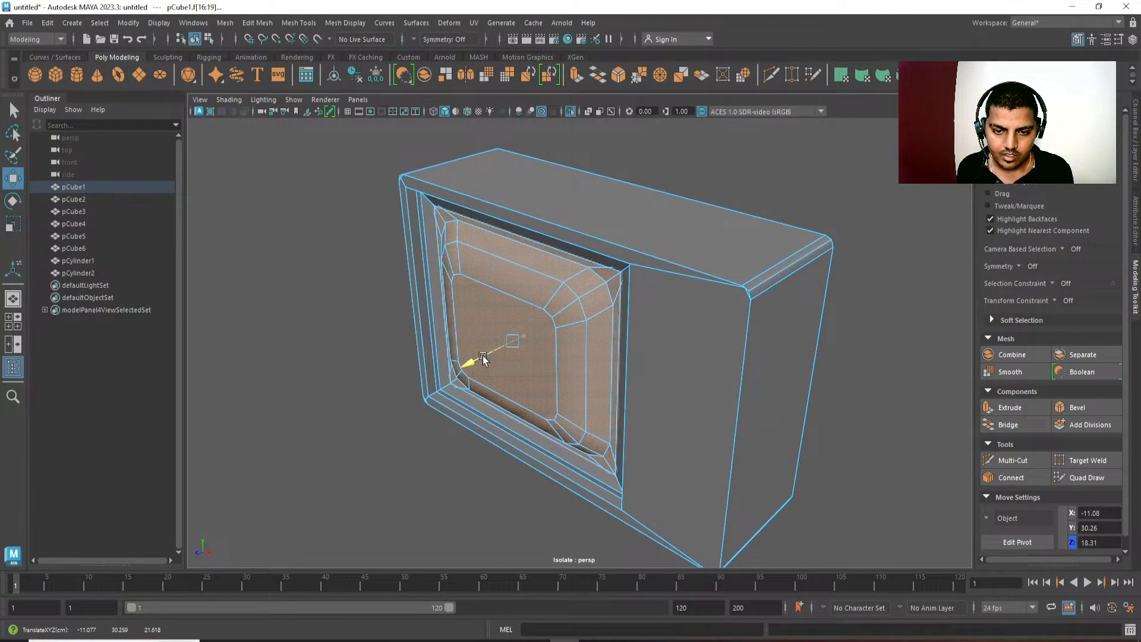
{"action": "key", "text": "ctrl+z"}
Reselect the screen's front face and grow the selection over all faces of the raised screen.
{"action": "right_click_drag", "start_coordinate": [466, 390], "coordinate": [502, 412], "text": "alt"}
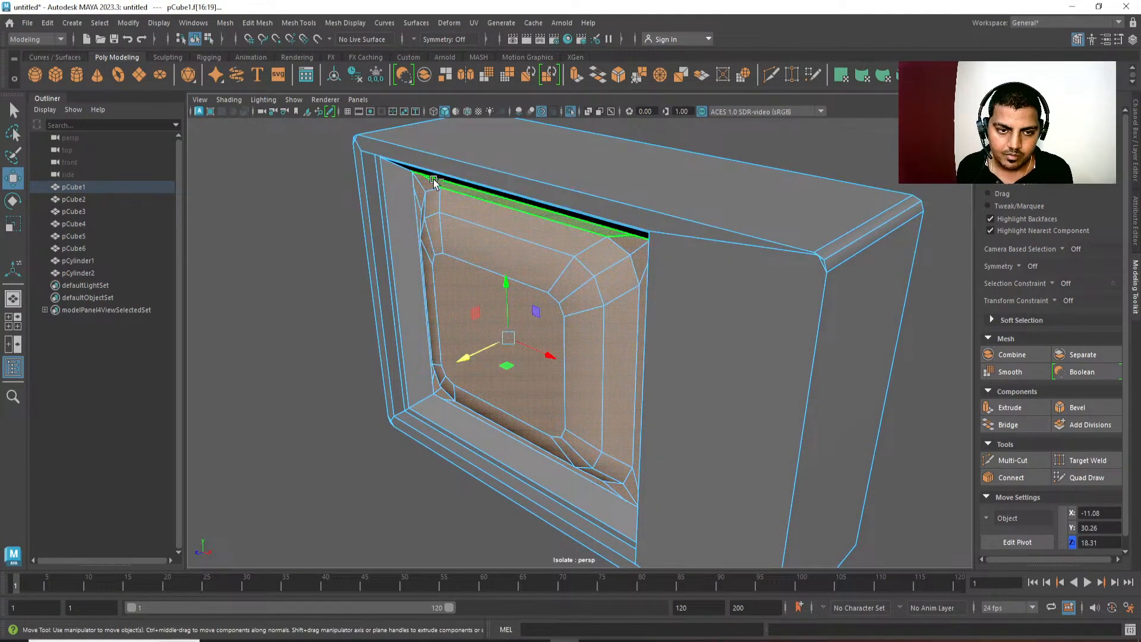
{"action": "left_click_drag", "start_coordinate": [434, 181], "coordinate": [454, 207], "text": "alt"}
{"action": "left_click", "coordinate": [474, 283]}
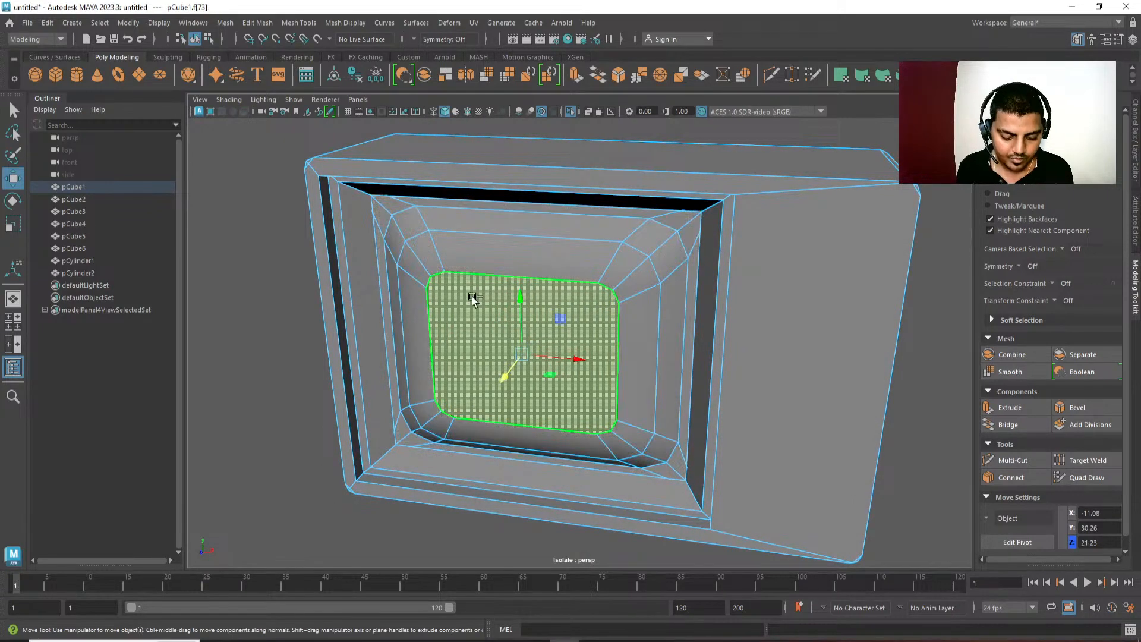
{"action": "key", "text": "shift+period"}
{"action": "key", "text": "shift+period"}
{"action": "key", "text": "shift+period"}
{"action": "key", "text": "shift+comma"}
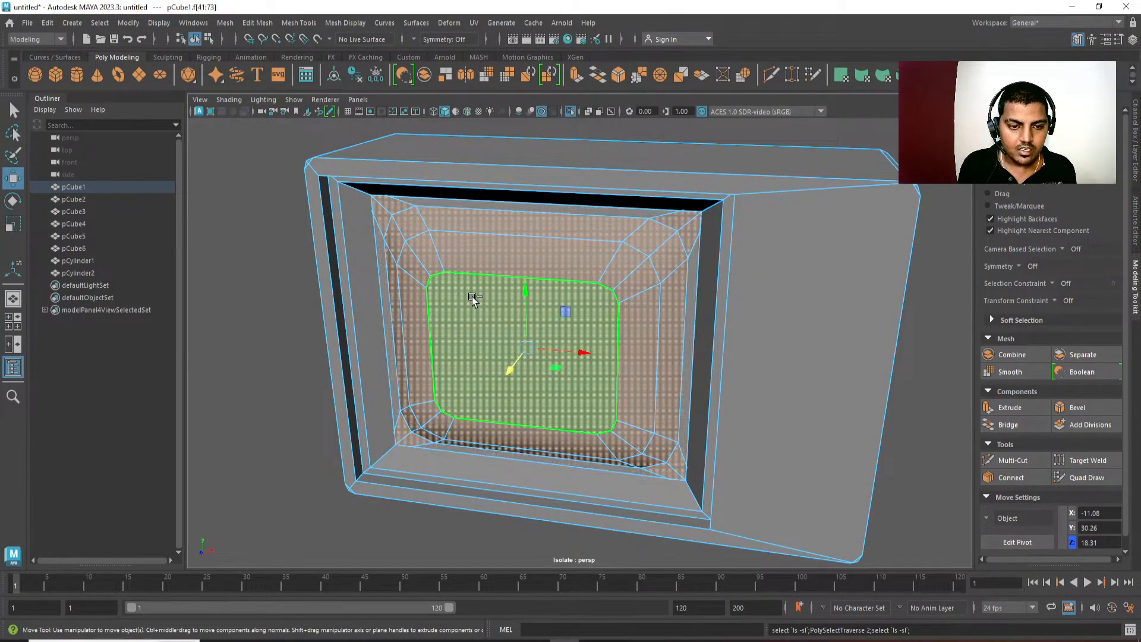
{"action": "key", "text": "w"}
Remove the small triangular faces at the screen's four outer corners from the selection.
{"action": "left_click_drag", "start_coordinate": [443, 249], "coordinate": [461, 218], "text": "alt"}
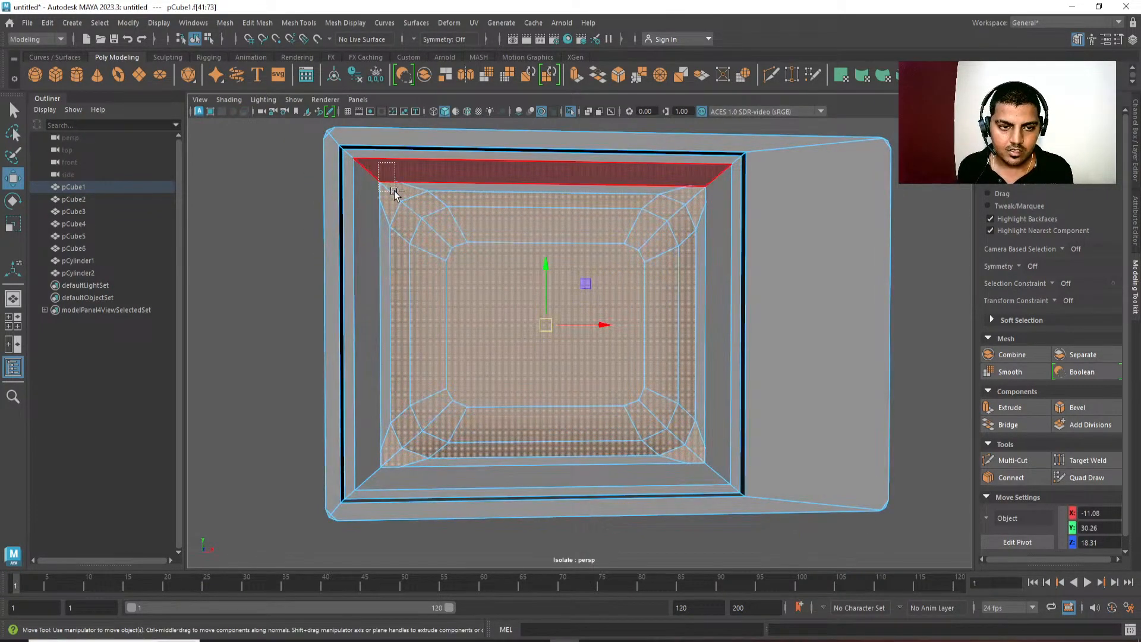
{"action": "left_click_drag", "start_coordinate": [394, 193], "coordinate": [492, 198], "text": "ctrl"}
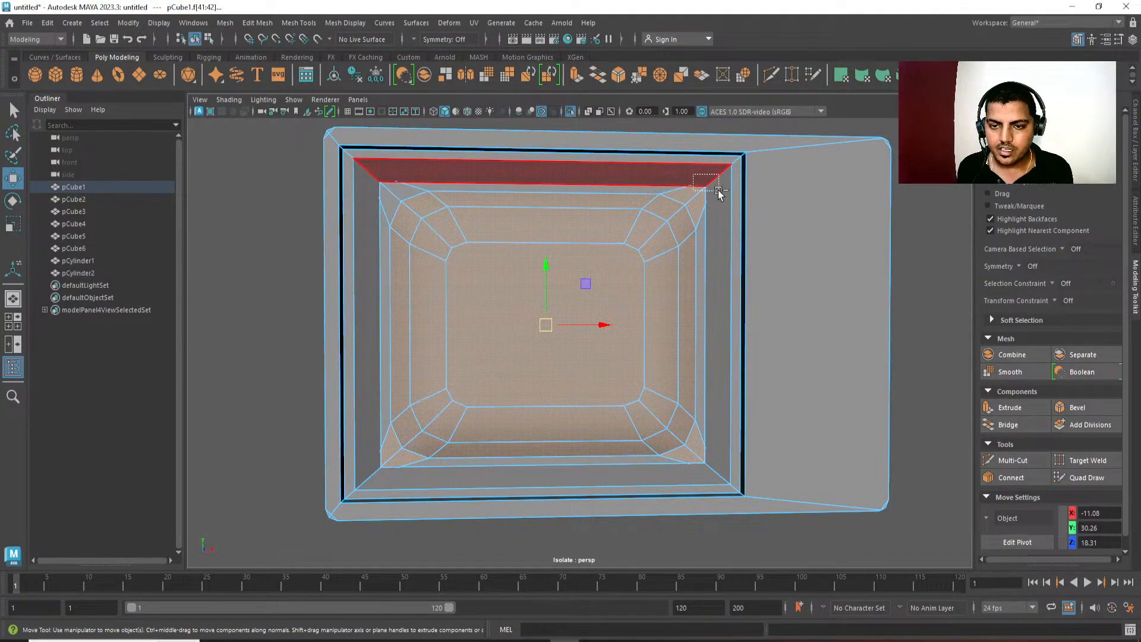
{"action": "left_click_drag", "start_coordinate": [728, 199], "coordinate": [730, 201], "text": "ctrl"}
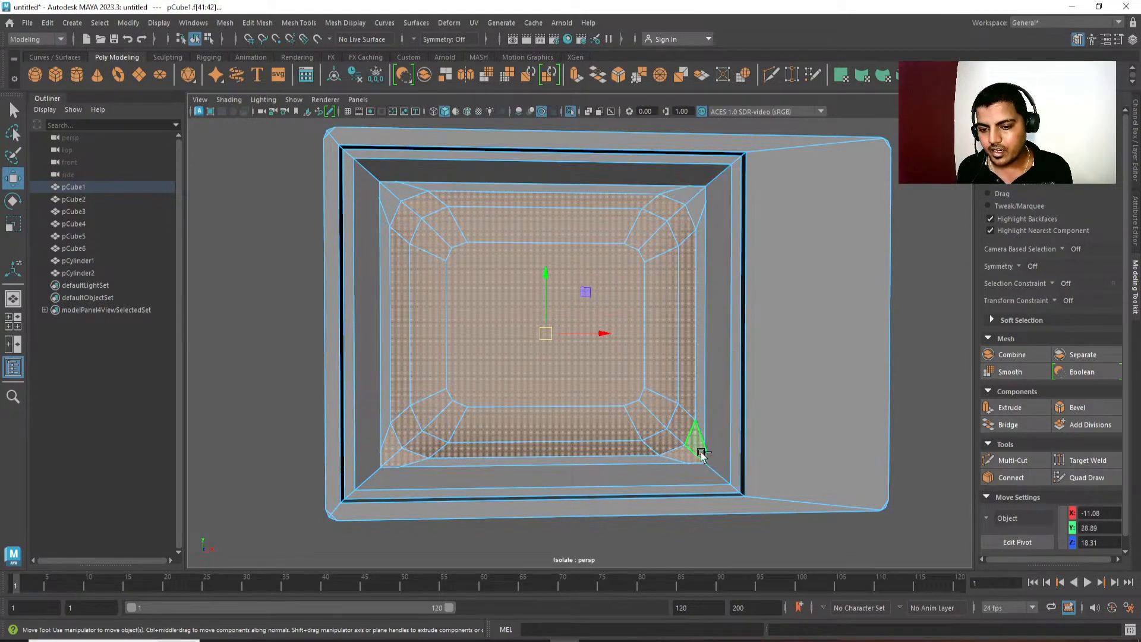
{"action": "left_click_drag", "start_coordinate": [391, 460], "coordinate": [294, 547], "text": "ctrl"}
{"action": "left_click_drag", "start_coordinate": [390, 546], "coordinate": [431, 544], "text": "alt"}
{"action": "scroll", "coordinate": [432, 542], "scroll_direction": "down", "scroll_amount": 3}
{"action": "left_click_drag", "start_coordinate": [737, 155], "coordinate": [861, 276]}
{"action": "left_click_drag", "start_coordinate": [787, 317], "coordinate": [758, 348], "text": "alt"}
{"action": "key", "text": "ctrl+z"}
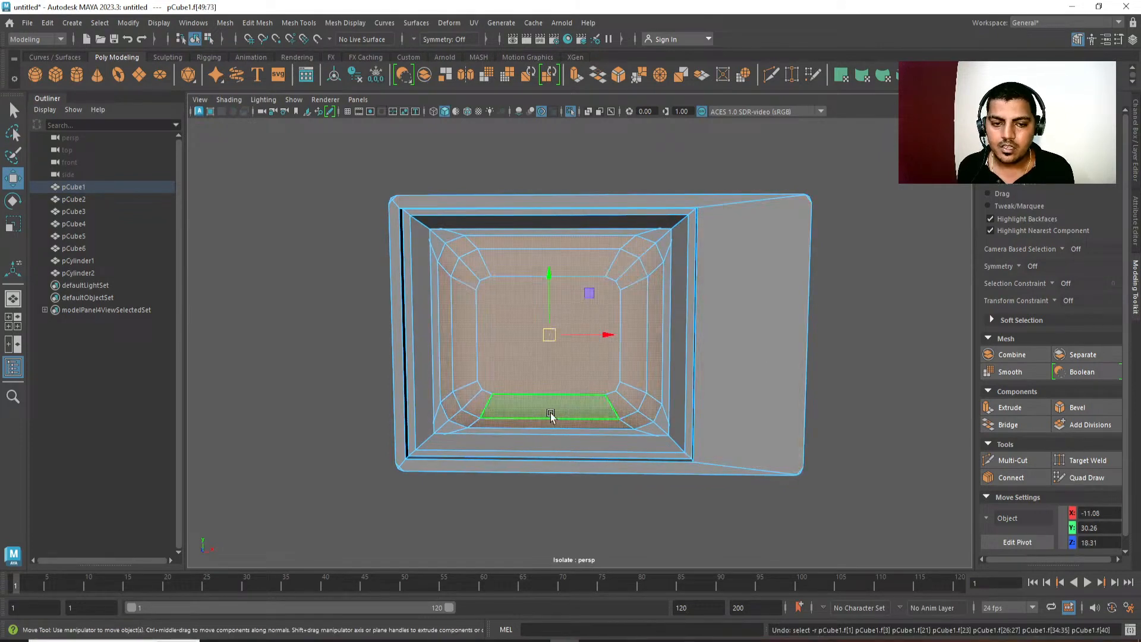
Move the selected raised screen faces along the depth axis within the frame.
{"action": "mouse_move", "coordinate": [550, 414]}
{"action": "left_mouse_down", "text": "alt"}
{"action": "mouse_move", "coordinate": [634, 403]}
{"action": "mouse_move", "coordinate": [635, 380]}
{"action": "left_mouse_up", "text": "alt"}
{"action": "left_click_drag", "start_coordinate": [629, 429], "coordinate": [568, 426], "text": "alt"}
{"action": "key", "text": "q"}
In the front orthographic view, cut a straight horizontal edge line through the middle of the whole housing.
{"action": "right_click_drag", "start_coordinate": [559, 410], "coordinate": [544, 356]}
{"action": "left_click", "coordinate": [516, 366]}
{"action": "right_click_drag", "start_coordinate": [554, 291], "coordinate": [548, 395], "text": "ctrl"}
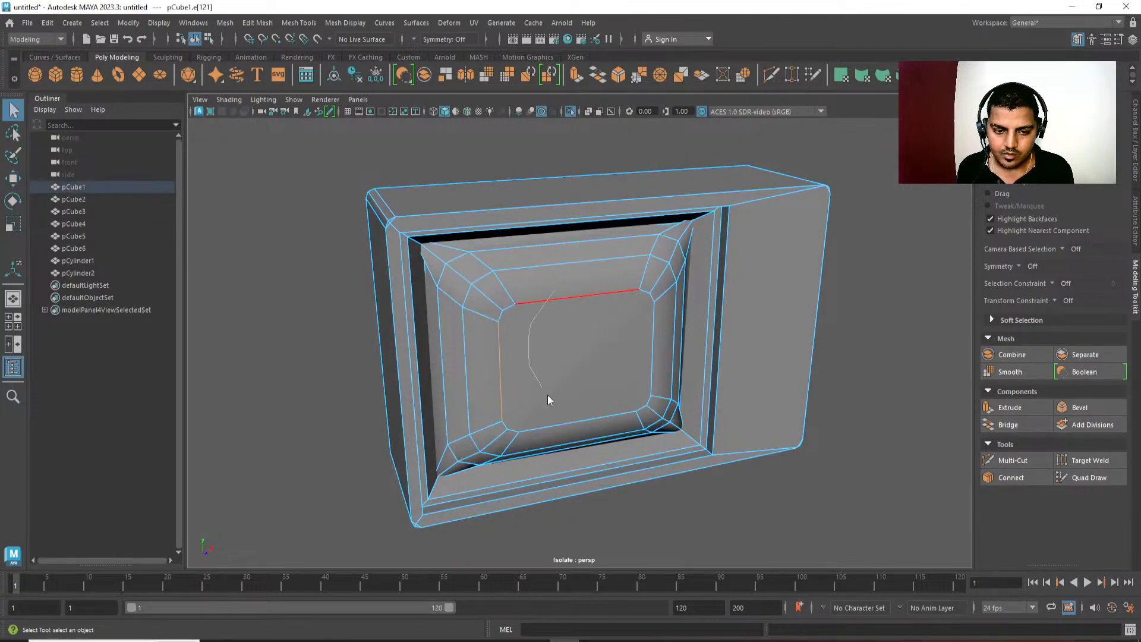
{"action": "left_click_drag", "start_coordinate": [548, 394], "coordinate": [488, 463], "text": "alt"}
{"action": "key", "text": "ctrl+z"}
{"action": "left_click_drag", "start_coordinate": [654, 354], "coordinate": [676, 405], "text": "alt"}
{"action": "key", "text": "space"}
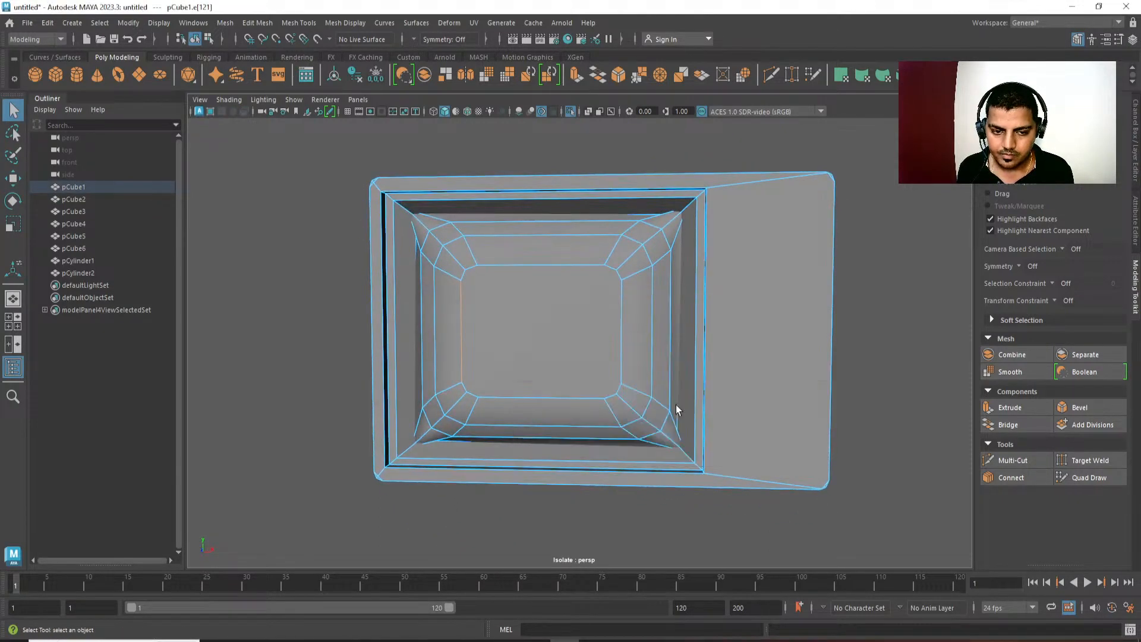
{"action": "left_click_drag", "start_coordinate": [317, 340], "coordinate": [840, 337]}
{"action": "right_click_drag", "start_coordinate": [840, 337], "coordinate": [842, 550], "text": "shift"}
{"action": "key", "text": "w"}
{"action": "key", "text": "space"}
Keep only the new line's edges across the screen area selected and move them along the depth axis.
{"action": "left_click_drag", "start_coordinate": [747, 365], "coordinate": [744, 337]}
{"action": "left_click_drag", "start_coordinate": [744, 338], "coordinate": [774, 350], "text": "alt"}
{"action": "left_click_drag", "start_coordinate": [782, 242], "coordinate": [893, 421], "text": "ctrl"}
{"action": "left_click_drag", "start_coordinate": [555, 443], "coordinate": [567, 434], "text": "alt"}
{"action": "left_click_drag", "start_coordinate": [384, 331], "coordinate": [384, 331], "text": "ctrl"}
{"action": "left_click_drag", "start_coordinate": [384, 331], "coordinate": [390, 356], "text": "alt"}
{"action": "left_click_drag", "start_coordinate": [422, 360], "coordinate": [832, 278], "text": "alt"}
{"action": "left_click_drag", "start_coordinate": [916, 239], "coordinate": [714, 432], "text": "ctrl"}
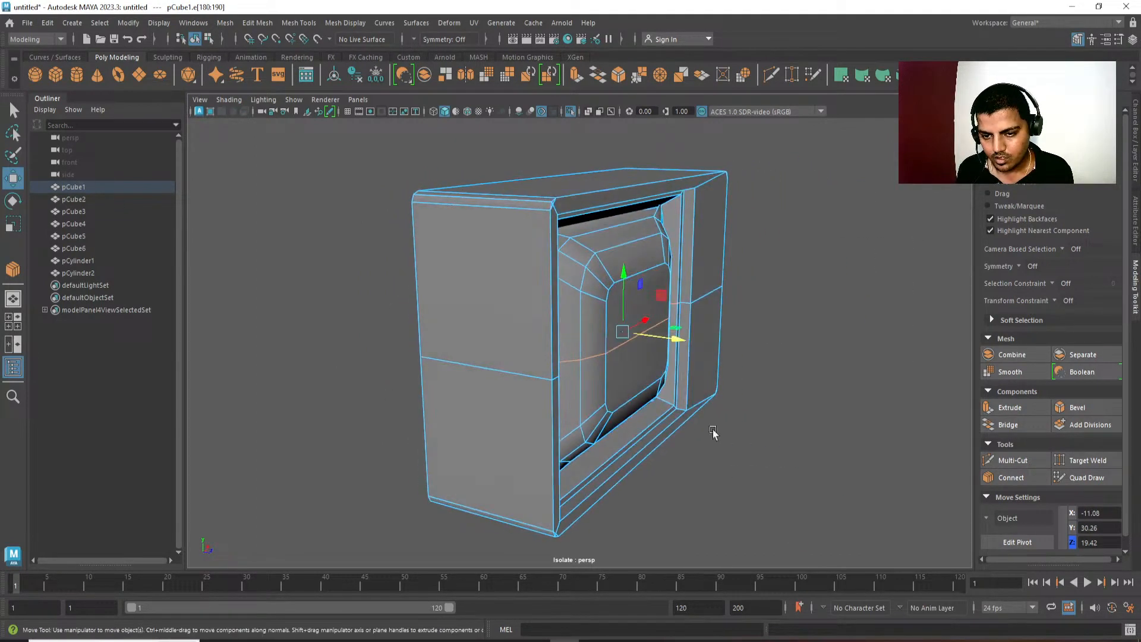
{"action": "left_click_drag", "start_coordinate": [679, 343], "coordinate": [518, 355]}
{"action": "key", "text": "q"}
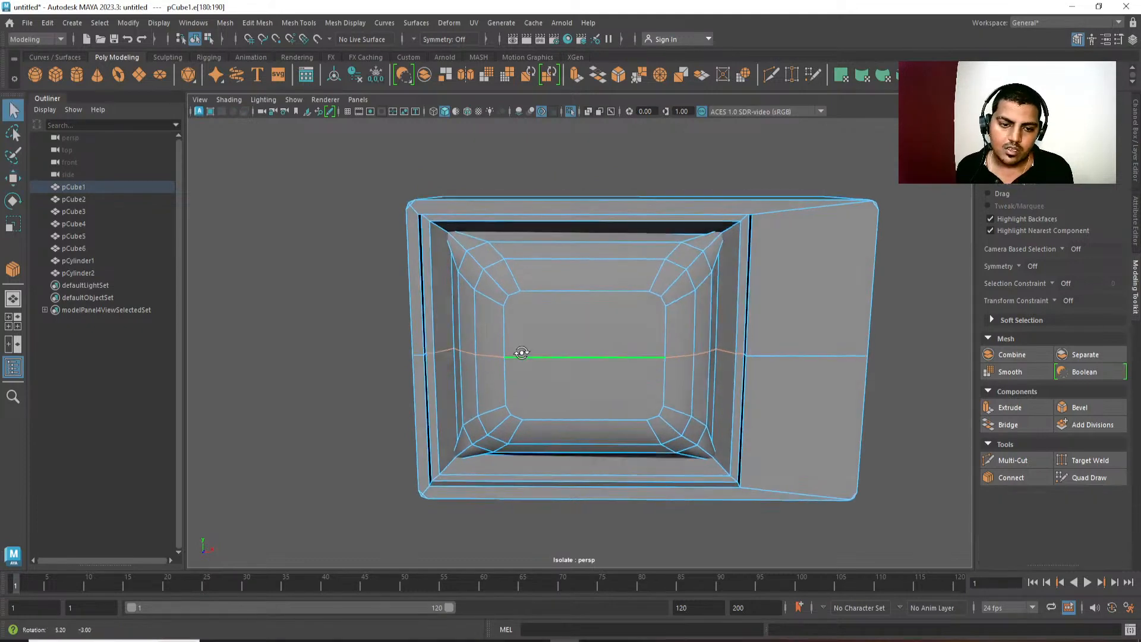
Examine the screen's curvature and the housing's edge flow from several angles.
{"action": "left_click", "coordinate": [586, 322]}
{"action": "left_click_drag", "start_coordinate": [586, 322], "coordinate": [597, 346], "text": "alt"}
{"action": "scroll", "coordinate": [565, 426], "scroll_direction": "down", "scroll_amount": 4}
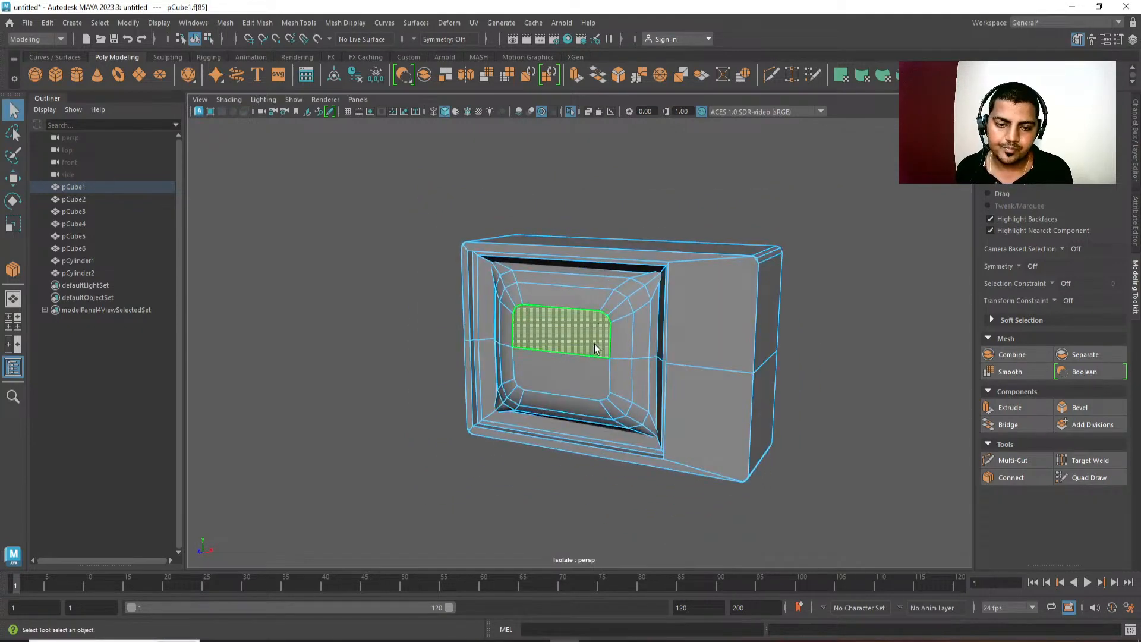
{"action": "right_click_drag", "start_coordinate": [597, 346], "coordinate": [697, 287]}
{"action": "left_click", "coordinate": [813, 221]}
{"action": "left_click_drag", "start_coordinate": [814, 221], "coordinate": [772, 472], "text": "alt"}
{"action": "scroll", "coordinate": [854, 444], "scroll_direction": "down", "scroll_amount": 5}
{"action": "scroll", "coordinate": [771, 472], "scroll_direction": "up", "scroll_amount": 5}
{"action": "left_click", "coordinate": [656, 310]}
{"action": "middle_click_drag", "start_coordinate": [656, 311], "coordinate": [614, 307], "text": "alt"}
{"action": "scroll", "coordinate": [615, 307], "scroll_direction": "up", "scroll_amount": 5}
In front wireframe vertex view, target-weld the stray vertex at the screen's upper-left corner to the recess's inner corner vertex.
{"action": "right_click_drag", "start_coordinate": [693, 182], "coordinate": [616, 188]}
{"action": "key", "text": "space"}
{"action": "left_click_drag", "start_coordinate": [696, 205], "coordinate": [689, 270]}
{"action": "key", "text": "4"}
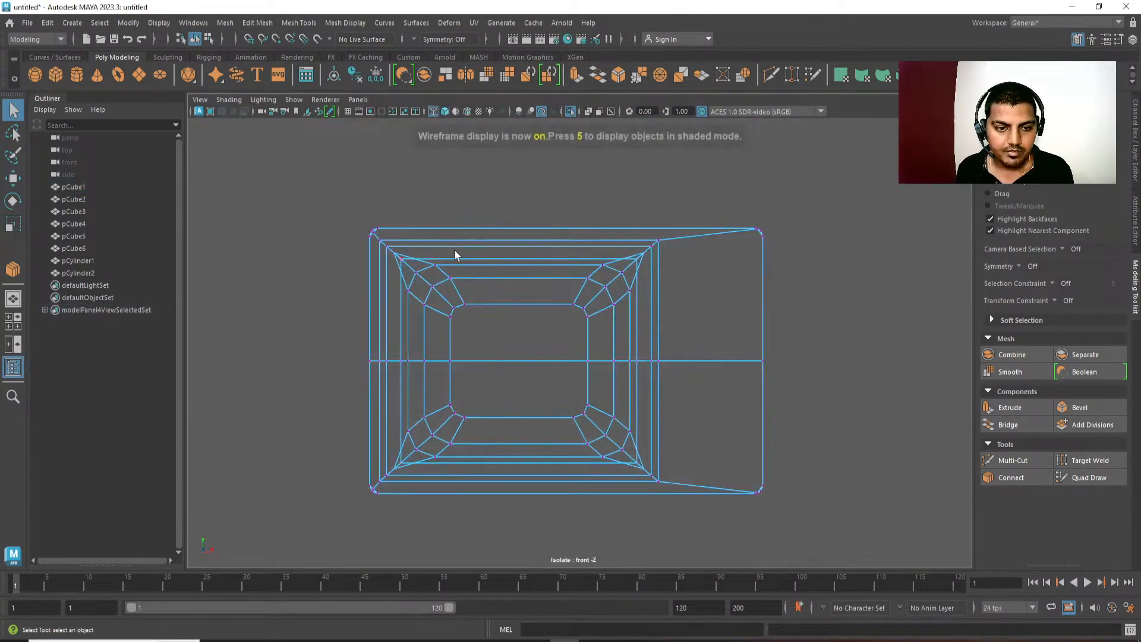
{"action": "scroll", "coordinate": [527, 393], "scroll_direction": "up", "scroll_amount": 3}
{"action": "left_click", "coordinate": [531, 286]}
{"action": "mouse_move", "coordinate": [533, 286]}
{"action": "right_mouse_down", "text": "shift"}
{"action": "mouse_move", "coordinate": [531, 261]}
{"action": "mouse_move", "coordinate": [533, 272]}
{"action": "right_mouse_up", "text": "shift"}
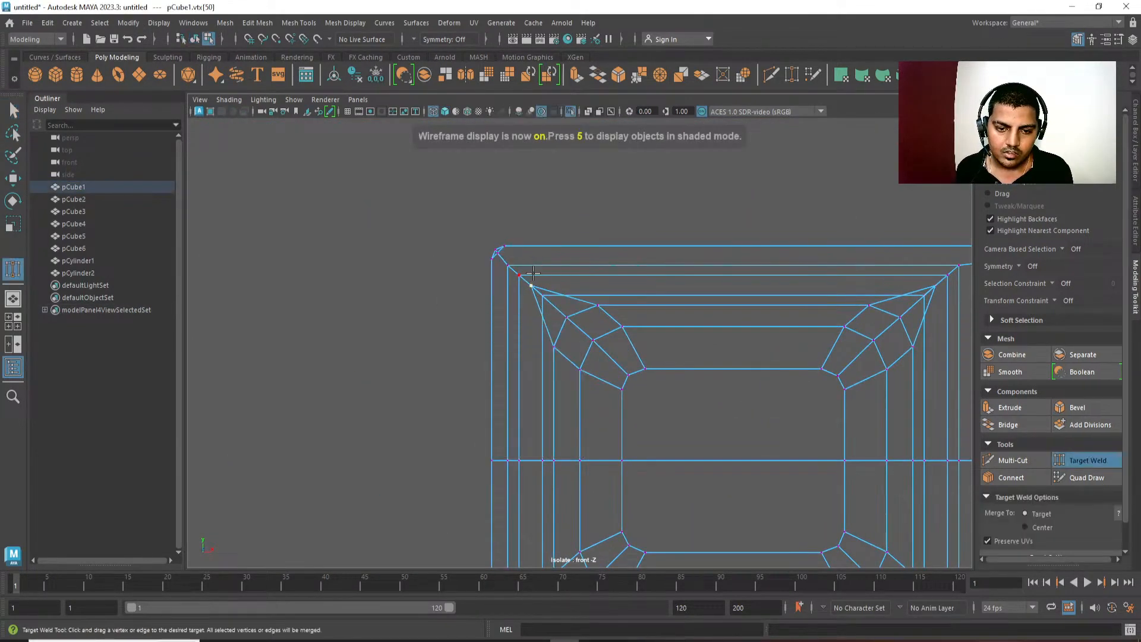
{"action": "left_click_drag", "start_coordinate": [533, 286], "coordinate": [543, 295]}
Target-weld the stray vertex at the screen's upper-right corner to the recess's inner corner vertex.
{"action": "middle_click_drag", "start_coordinate": [966, 298], "coordinate": [887, 268], "text": "alt"}
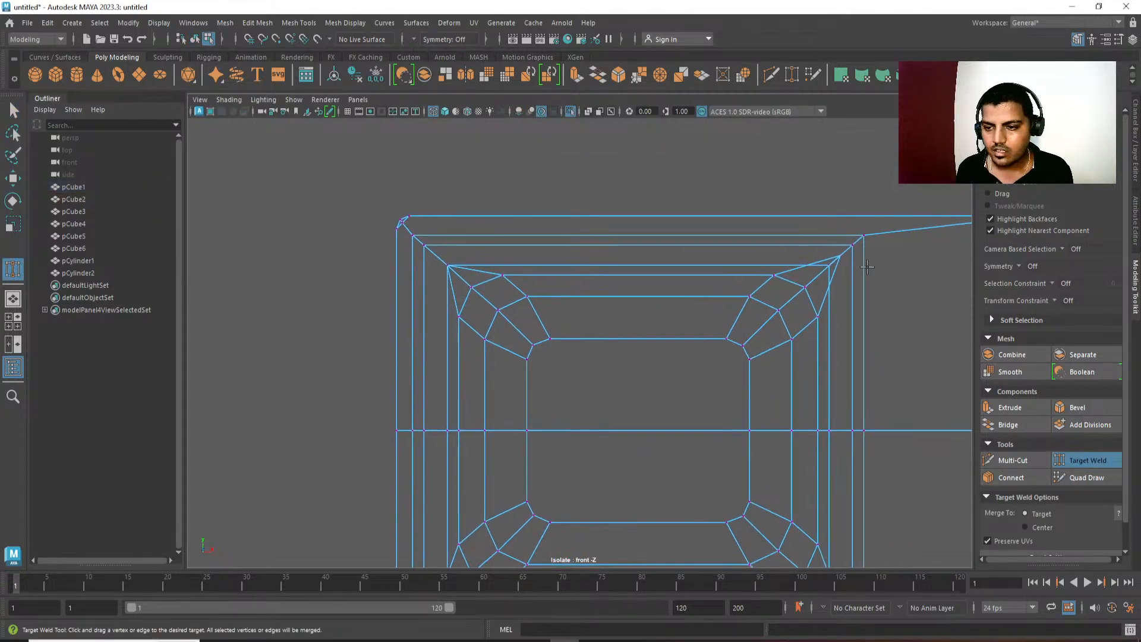
{"action": "key", "text": "w"}
{"action": "right_click_drag", "start_coordinate": [857, 244], "coordinate": [847, 171]}
{"action": "left_click", "coordinate": [852, 245]}
{"action": "middle_click_drag", "start_coordinate": [860, 247], "coordinate": [822, 242], "text": "alt"}
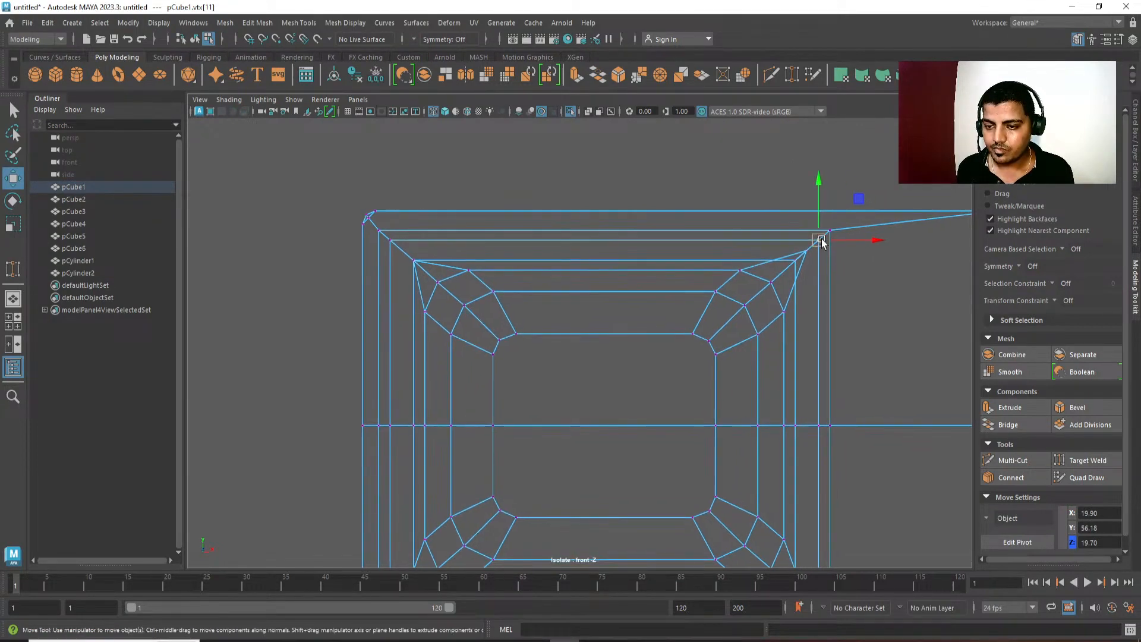
{"action": "mouse_move", "coordinate": [823, 245]}
{"action": "right_mouse_down"}
{"action": "mouse_move", "coordinate": [826, 212]}
{"action": "mouse_move", "coordinate": [866, 201]}
{"action": "mouse_move", "coordinate": [842, 238]}
{"action": "right_mouse_up"}
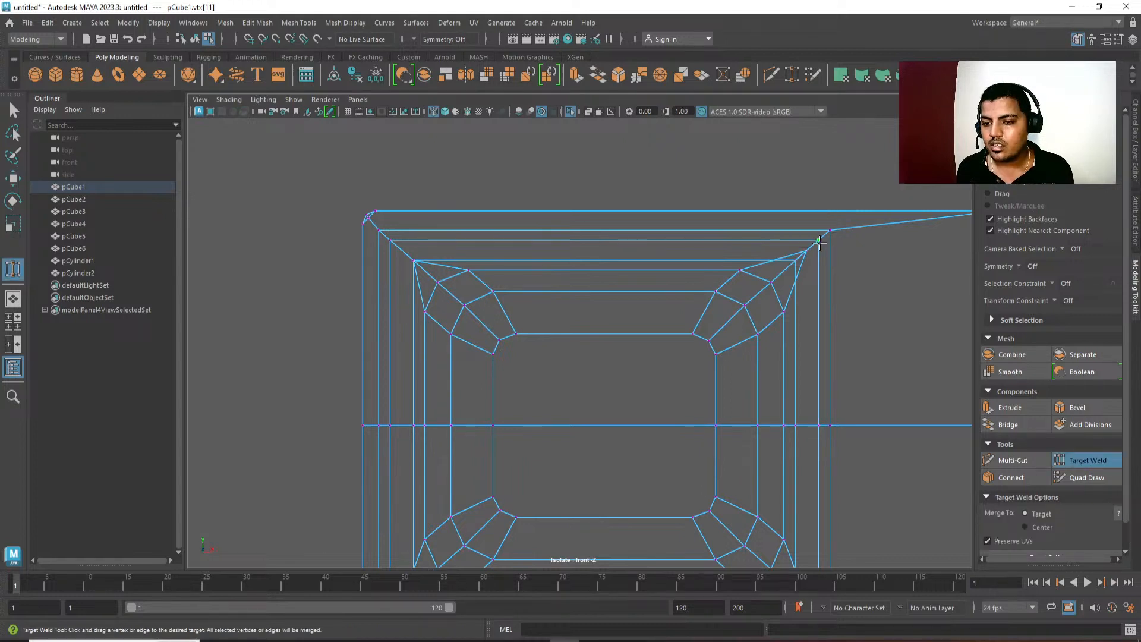
{"action": "left_click_drag", "start_coordinate": [809, 250], "coordinate": [796, 260]}
Target-weld the stray vertices at the screen's two lower corners to the recess's inner corners and return to perspective view.
{"action": "middle_click_drag", "start_coordinate": [778, 352], "coordinate": [770, 232], "text": "alt"}
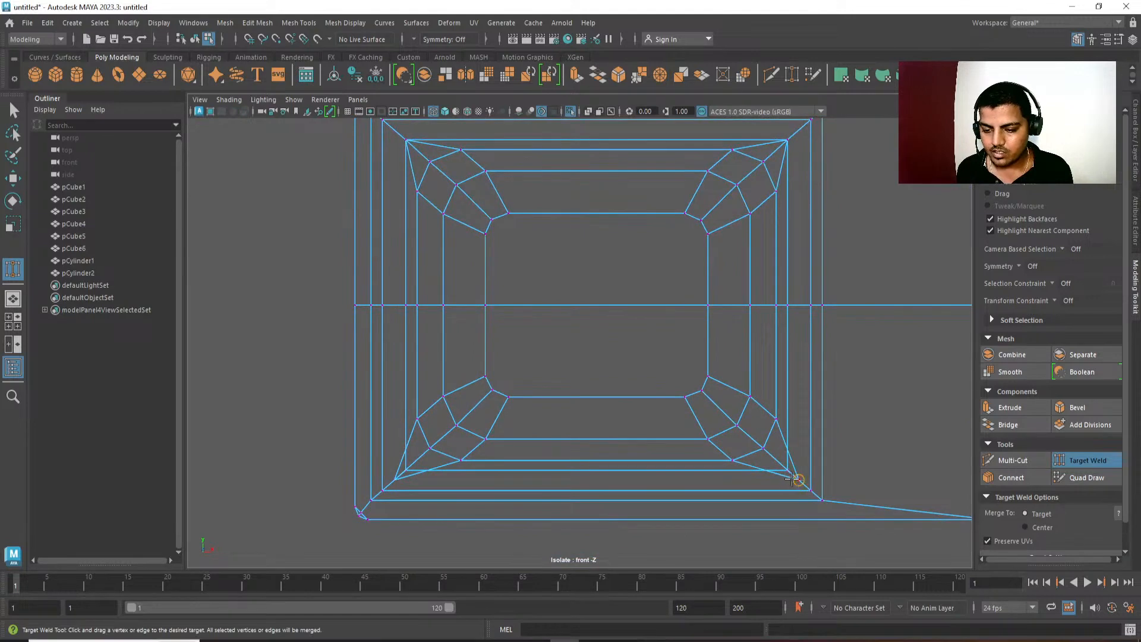
{"action": "left_click_drag", "start_coordinate": [793, 478], "coordinate": [788, 472]}
{"action": "middle_click_drag", "start_coordinate": [404, 479], "coordinate": [419, 462], "text": "alt"}
{"action": "left_click_drag", "start_coordinate": [422, 452], "coordinate": [424, 451]}
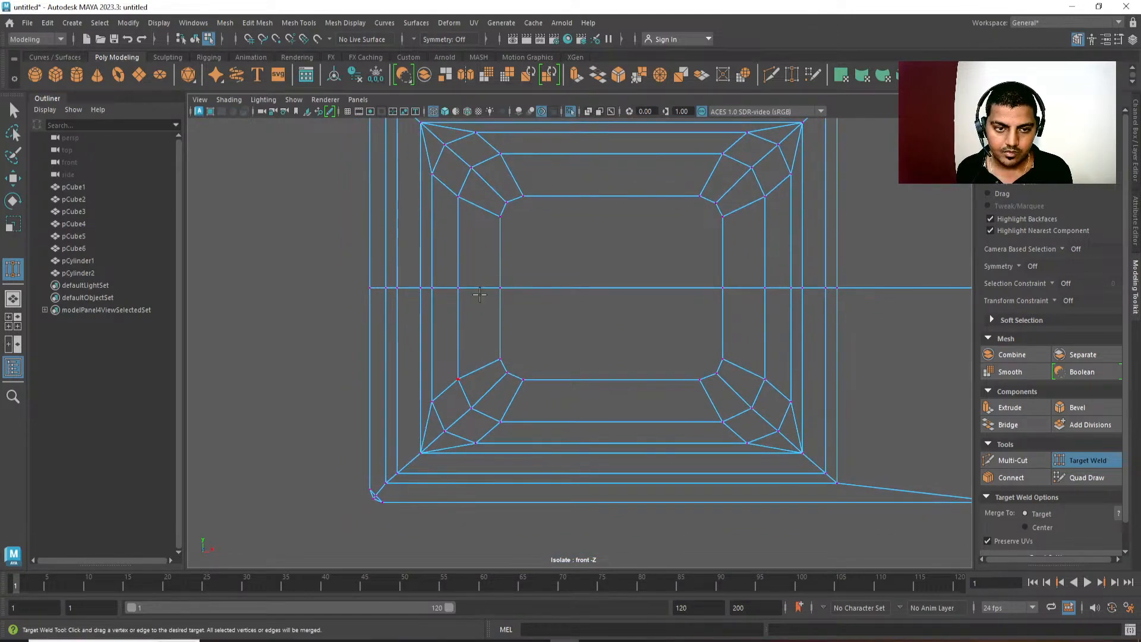
{"action": "middle_click_drag", "start_coordinate": [488, 271], "coordinate": [474, 306], "text": "alt"}
{"action": "key", "text": "space"}
{"action": "left_click_drag", "start_coordinate": [551, 315], "coordinate": [542, 185]}
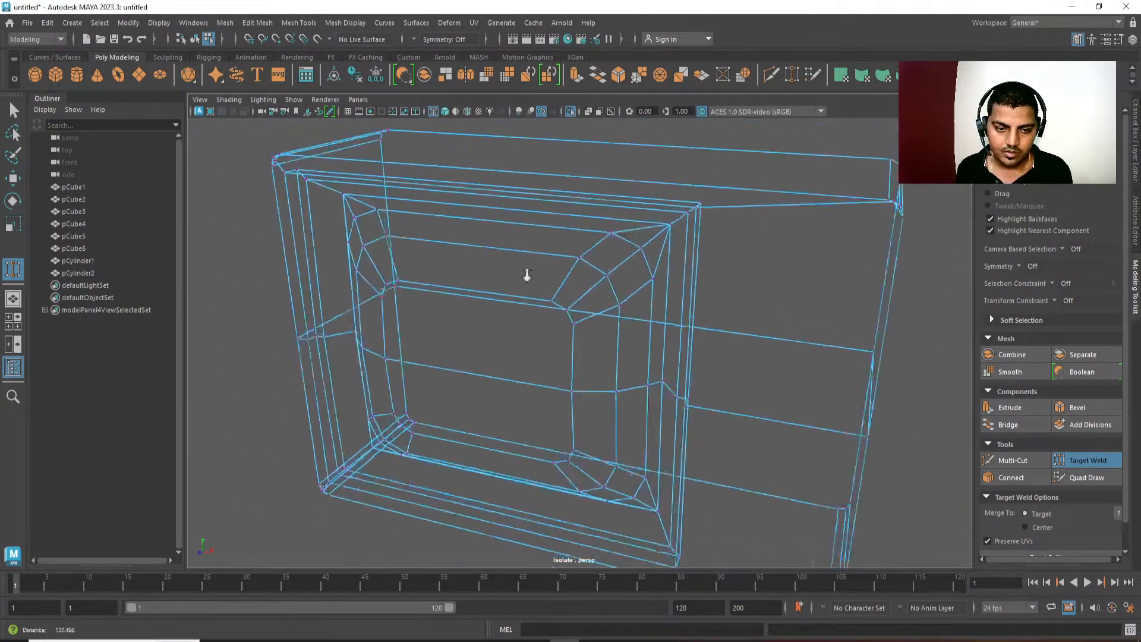
Leave target welding and vertex mode, display the television shaded without a selection, and inspect the screen's surface.
{"action": "right_click_drag", "start_coordinate": [528, 273], "coordinate": [540, 282], "text": "alt"}
{"action": "key", "text": "5"}
{"action": "left_click_drag", "start_coordinate": [541, 282], "coordinate": [591, 369], "text": "alt"}
{"action": "key", "text": "q"}
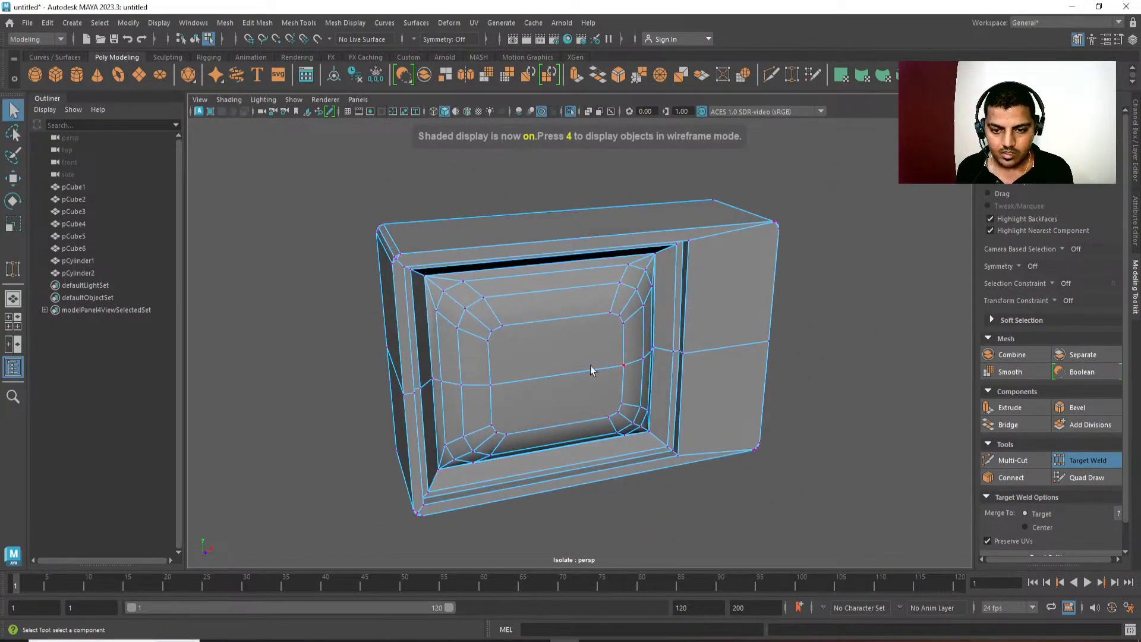
{"action": "key", "text": "F8"}
{"action": "left_click", "coordinate": [940, 384]}
{"action": "left_click_drag", "start_coordinate": [664, 383], "coordinate": [597, 375], "text": "alt"}
{"action": "right_click_drag", "start_coordinate": [597, 374], "coordinate": [605, 308], "text": "alt"}
{"action": "left_click_drag", "start_coordinate": [605, 308], "coordinate": [600, 300], "text": "alt"}
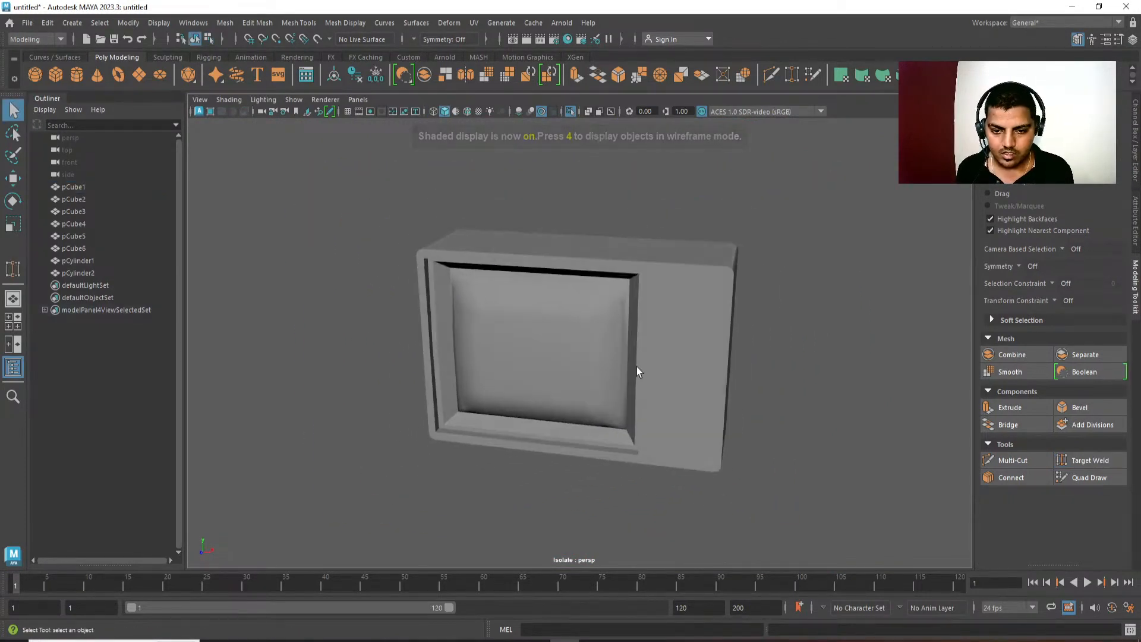
Put the television housing in edge mode and select the diagonal edge loop at the recess's upper-right corner.
{"action": "left_click", "coordinate": [639, 370]}
{"action": "middle_click_drag", "start_coordinate": [646, 387], "coordinate": [620, 383], "text": "alt"}
{"action": "left_click_drag", "start_coordinate": [619, 383], "coordinate": [653, 356], "text": "alt"}
{"action": "right_click_drag", "start_coordinate": [597, 279], "coordinate": [632, 292], "text": "alt"}
{"action": "left_click_drag", "start_coordinate": [632, 292], "coordinate": [654, 277], "text": "alt"}
{"action": "right_click_drag", "start_coordinate": [639, 342], "coordinate": [660, 364], "text": "alt"}
{"action": "right_click_drag", "start_coordinate": [643, 259], "coordinate": [642, 213]}
{"action": "double_click", "coordinate": [665, 199]}
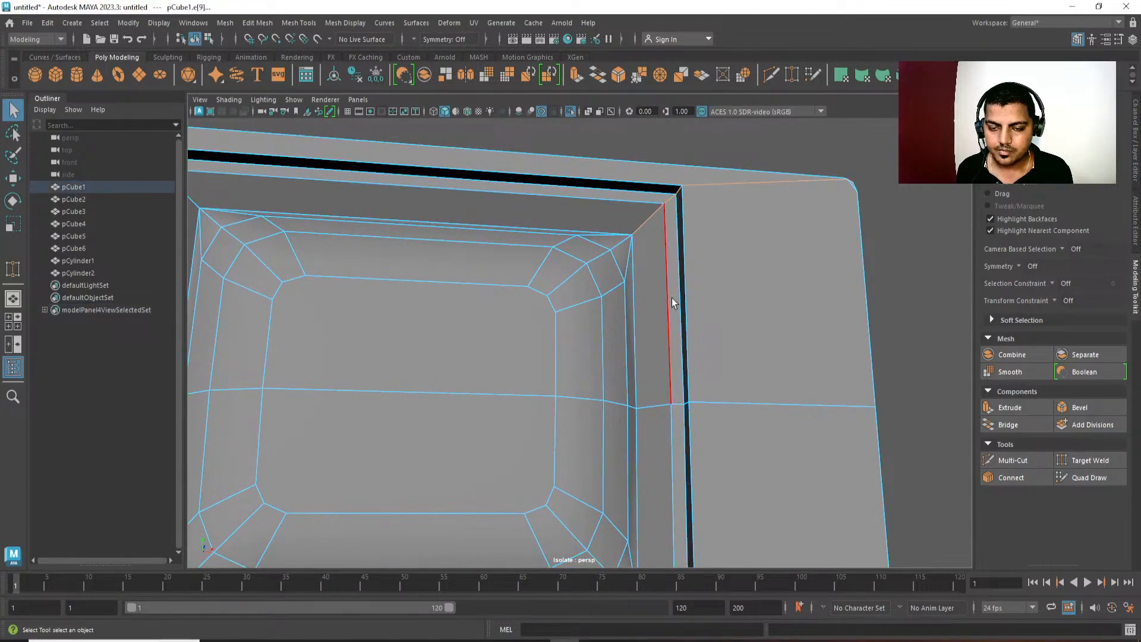
{"action": "middle_click_drag", "start_coordinate": [676, 416], "coordinate": [683, 271], "text": "alt"}
{"action": "left_click_drag", "start_coordinate": [682, 271], "coordinate": [686, 300], "text": "alt"}
{"action": "middle_click_drag", "start_coordinate": [687, 300], "coordinate": [691, 226], "text": "alt"}
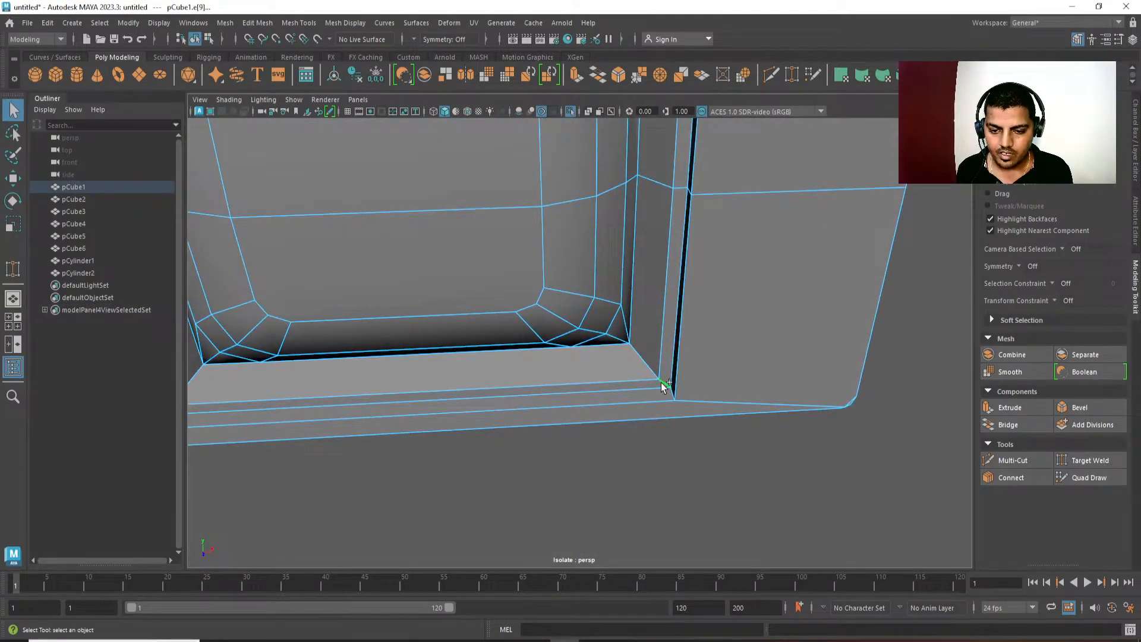
Add the diagonal edge loops at the recess's lower-right and lower-left corners to the selection.
{"action": "left_click", "coordinate": [662, 382], "text": "shift"}
{"action": "middle_click_drag", "start_coordinate": [443, 370], "coordinate": [790, 330], "text": "alt"}
{"action": "left_click_drag", "start_coordinate": [790, 329], "coordinate": [743, 333], "text": "alt"}
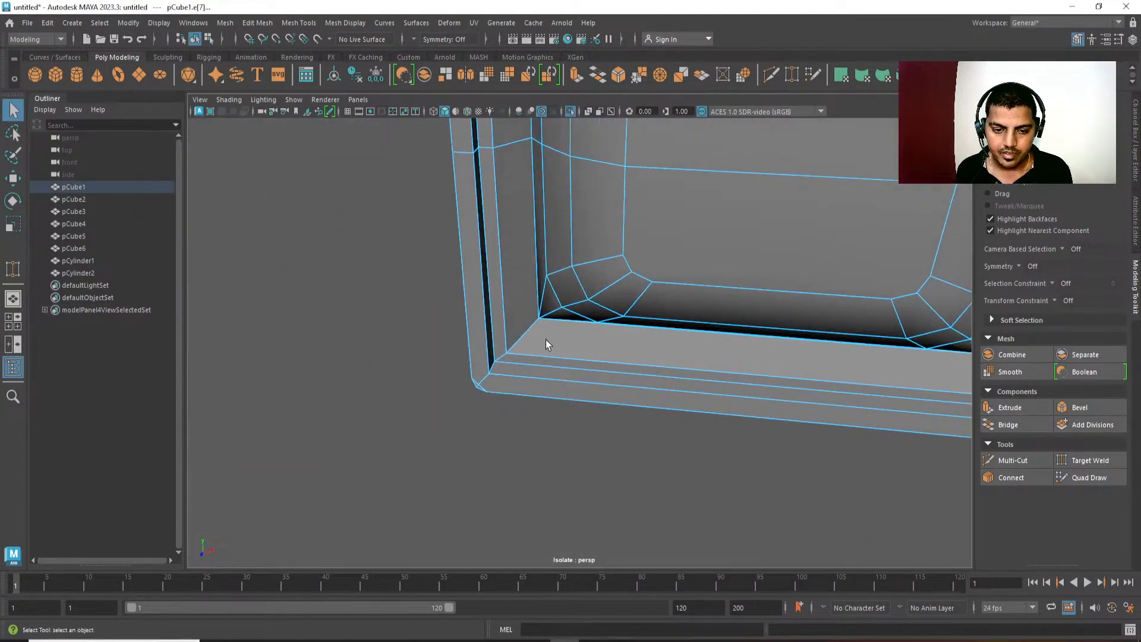
{"action": "left_click", "coordinate": [492, 367]}
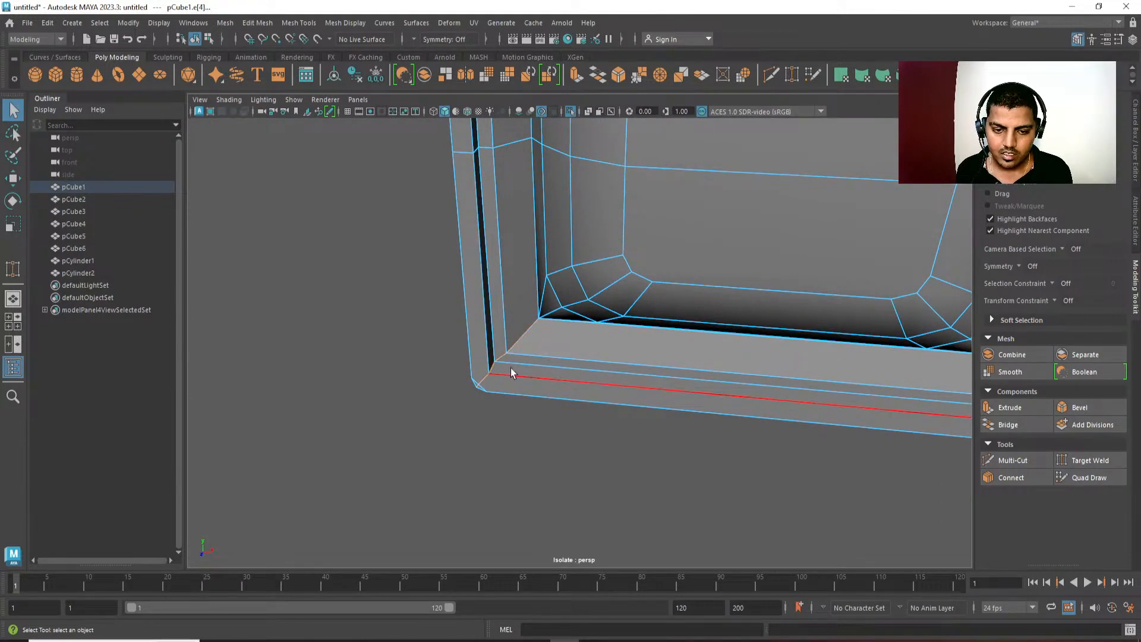
{"action": "left_click_drag", "start_coordinate": [511, 368], "coordinate": [591, 349], "text": "alt"}
{"action": "scroll", "coordinate": [591, 348], "scroll_direction": "down", "scroll_amount": 3}
{"action": "middle_click_drag", "start_coordinate": [589, 256], "coordinate": [548, 260], "text": "alt"}
{"action": "middle_click_drag", "start_coordinate": [820, 310], "coordinate": [790, 312], "text": "alt"}
{"action": "scroll", "coordinate": [790, 312], "scroll_direction": "down", "scroll_amount": 2}
{"action": "left_click_drag", "start_coordinate": [790, 311], "coordinate": [730, 310], "text": "alt"}
{"action": "scroll", "coordinate": [731, 286], "scroll_direction": "down", "scroll_amount": 3}
{"action": "middle_click_drag", "start_coordinate": [732, 238], "coordinate": [732, 263], "text": "alt"}
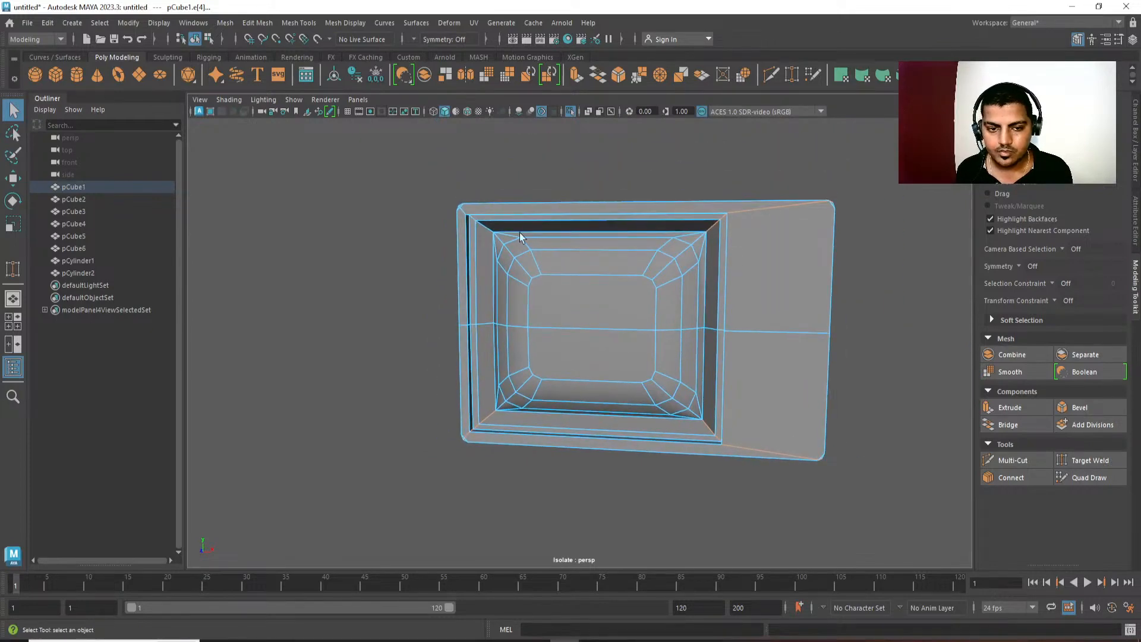
Add the recess's upper-left diagonal edge loop and deselect the parts of the loops running to the housing's outer corners.
{"action": "left_click", "coordinate": [488, 233], "text": "shift"}
{"action": "left_click_drag", "start_coordinate": [488, 234], "coordinate": [536, 198], "text": "alt"}
{"action": "left_click_drag", "start_coordinate": [539, 155], "coordinate": [336, 626]}
{"action": "left_click_drag", "start_coordinate": [636, 481], "coordinate": [484, 464], "text": "alt"}
{"action": "scroll", "coordinate": [569, 221], "scroll_direction": "up", "scroll_amount": 2}
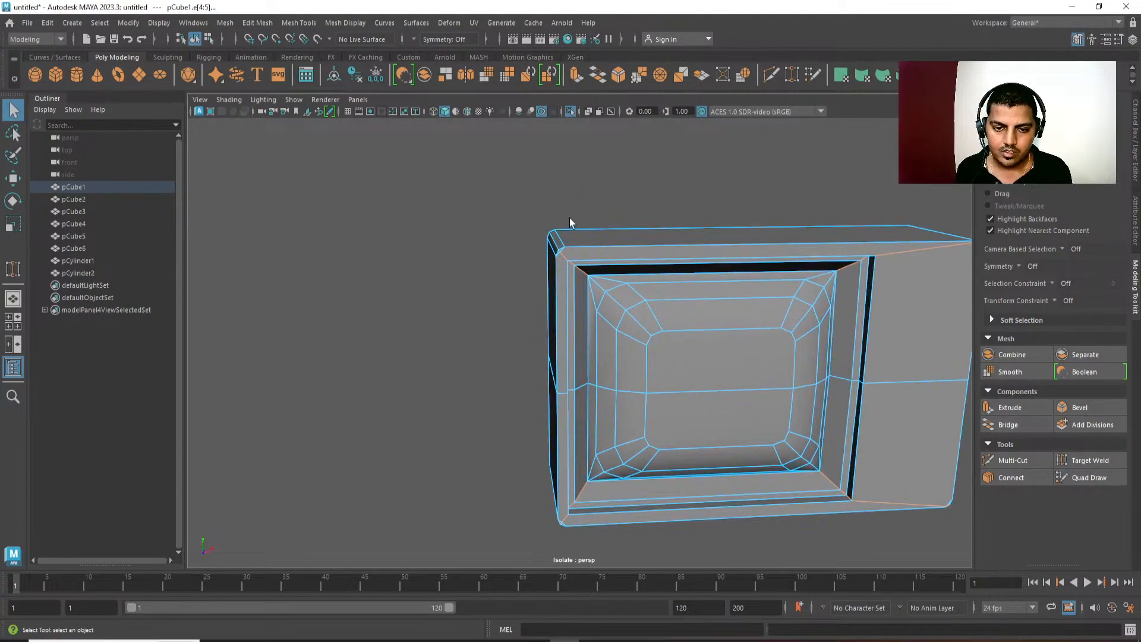
{"action": "scroll", "coordinate": [562, 226], "scroll_direction": "up", "scroll_amount": 3}
{"action": "left_click_drag", "start_coordinate": [557, 233], "coordinate": [552, 243], "text": "alt"}
{"action": "left_click_drag", "start_coordinate": [514, 172], "coordinate": [515, 172]}
{"action": "left_click_drag", "start_coordinate": [515, 172], "coordinate": [528, 411], "text": "alt"}
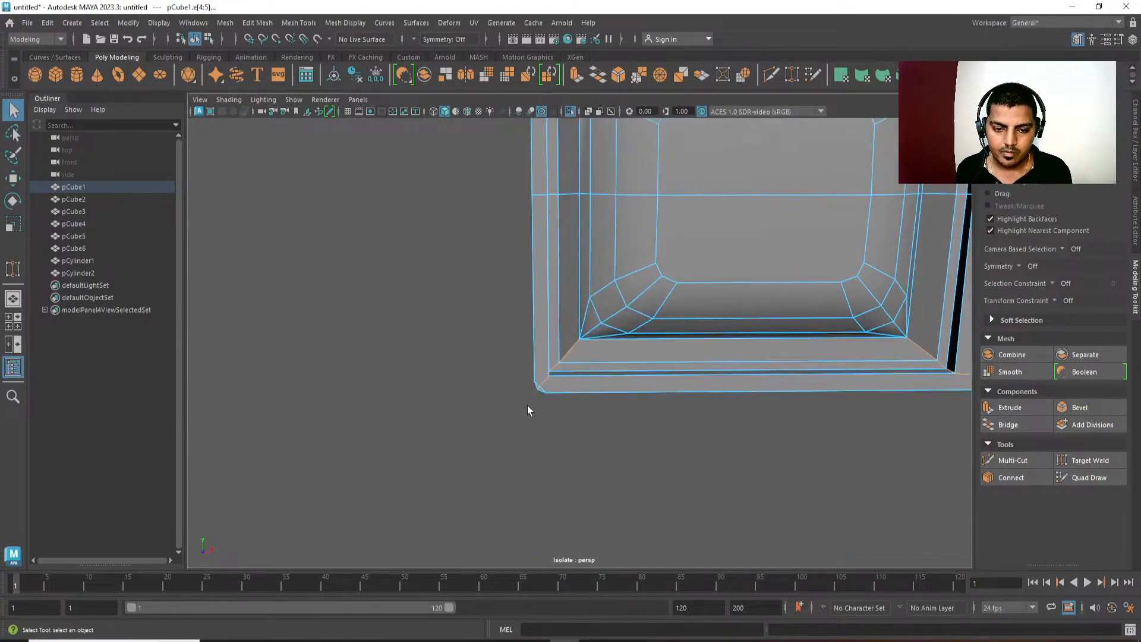
{"action": "left_click", "coordinate": [546, 376], "text": "ctrl"}
{"action": "middle_click_drag", "start_coordinate": [754, 438], "coordinate": [498, 459], "text": "alt"}
{"action": "scroll", "coordinate": [737, 369], "scroll_direction": "down", "scroll_amount": 1}
{"action": "left_click_drag", "start_coordinate": [780, 379], "coordinate": [807, 433], "text": "ctrl"}
{"action": "middle_click_drag", "start_coordinate": [847, 269], "coordinate": [844, 381], "text": "alt"}
{"action": "scroll", "coordinate": [832, 339], "scroll_direction": "down", "scroll_amount": 5}
{"action": "left_click_drag", "start_coordinate": [794, 173], "coordinate": [721, 349], "text": "ctrl"}
In front view, try a bevel with fraction 1 on the selected recess corner edges and undo it.
{"action": "key", "text": "space"}
{"action": "scroll", "coordinate": [713, 333], "scroll_direction": "down", "scroll_amount": 1}
{"action": "middle_click_drag", "start_coordinate": [685, 295], "coordinate": [639, 321], "text": "alt"}
{"action": "key", "text": "ctrl+b"}
{"action": "middle_click_drag", "start_coordinate": [747, 290], "coordinate": [739, 287], "text": "alt"}
{"action": "mouse_move", "coordinate": [739, 287]}
{"action": "middle_mouse_down"}
{"action": "mouse_move", "coordinate": [771, 287]}
{"action": "mouse_move", "coordinate": [761, 287]}
{"action": "middle_mouse_up"}
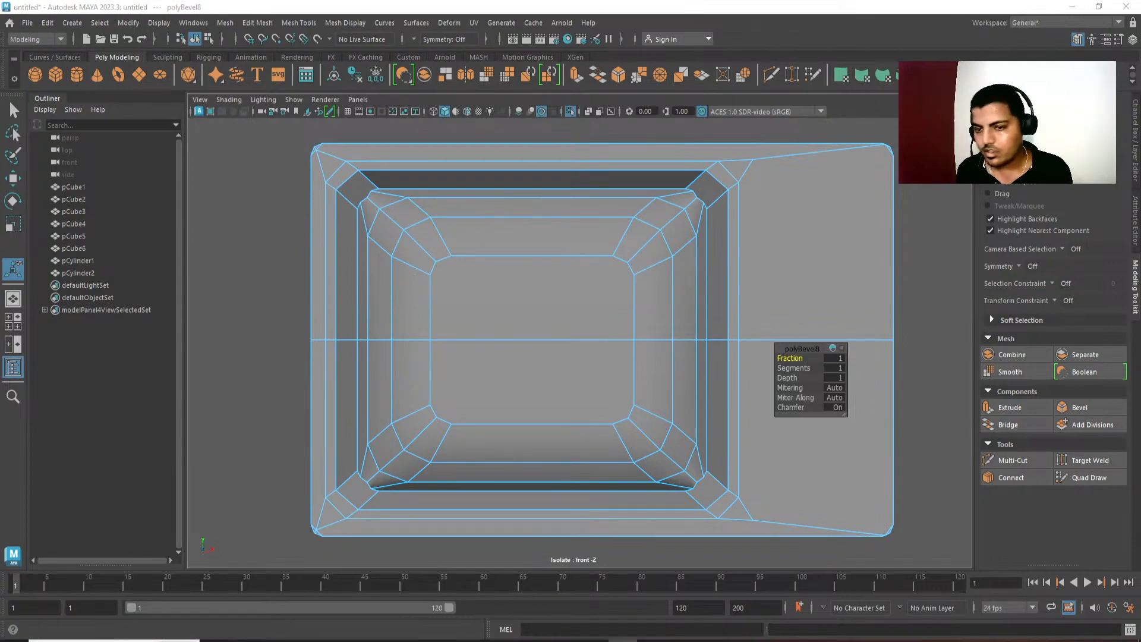
{"action": "middle_click_drag", "start_coordinate": [727, 234], "coordinate": [680, 240], "text": "alt"}
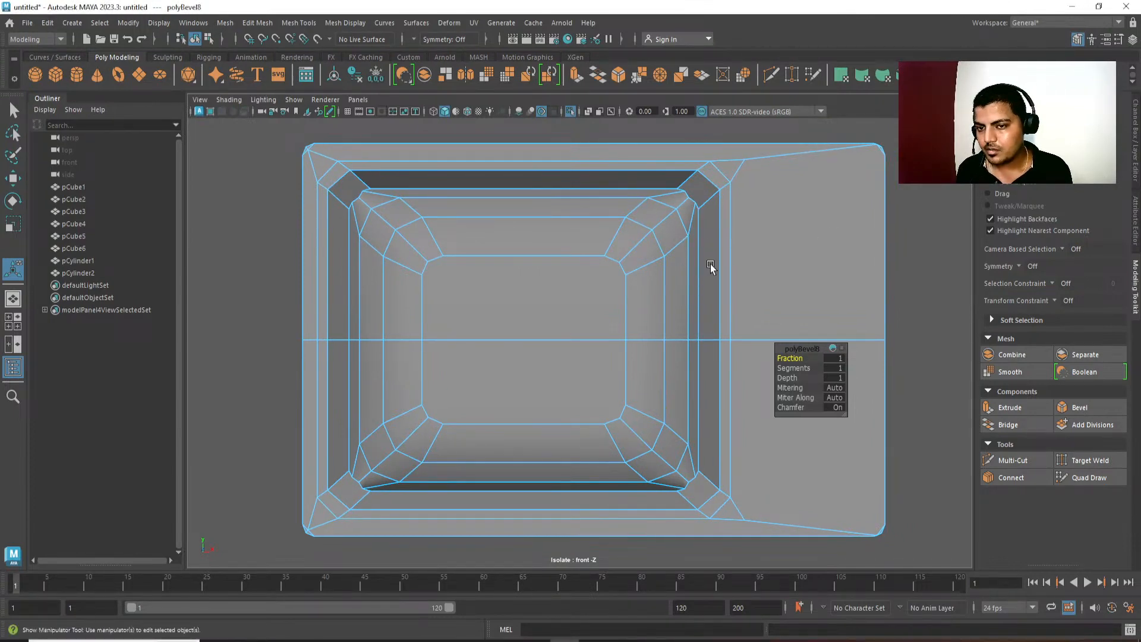
{"action": "key", "text": "ctrl+z"}
{"action": "key", "text": "ctrl+z"}
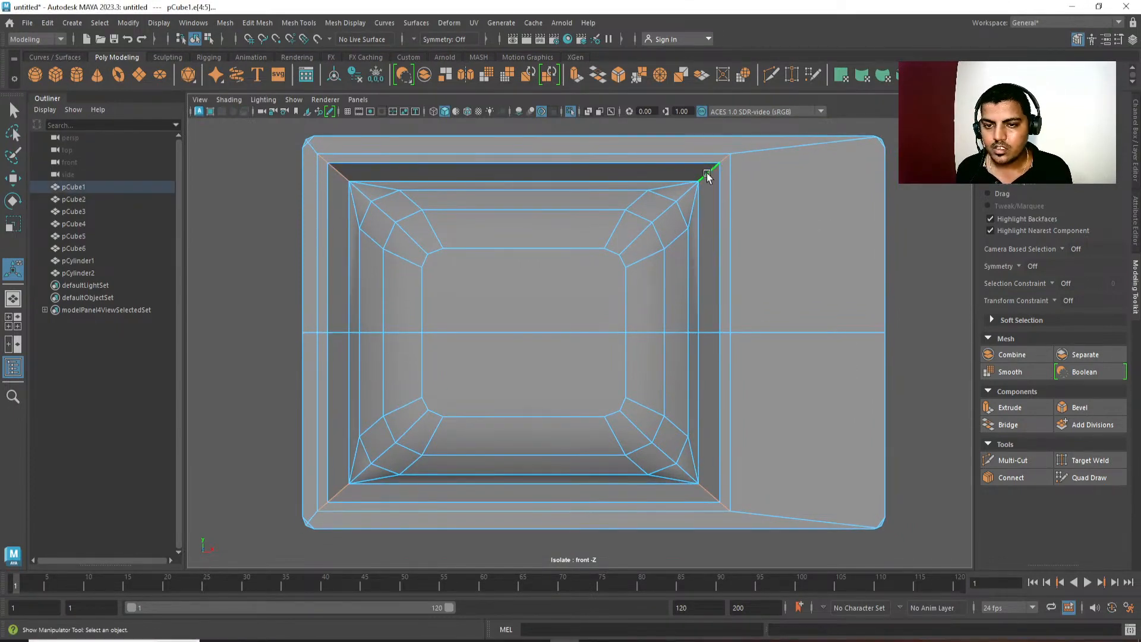
Select only the short inner diagonal edge at each of the four recess corners, try a bevel with fraction 1, and undo it.
{"action": "left_click", "coordinate": [708, 173]}
{"action": "middle_click_drag", "start_coordinate": [708, 495], "coordinate": [701, 448], "text": "alt"}
{"action": "left_click", "coordinate": [702, 447], "text": "shift"}
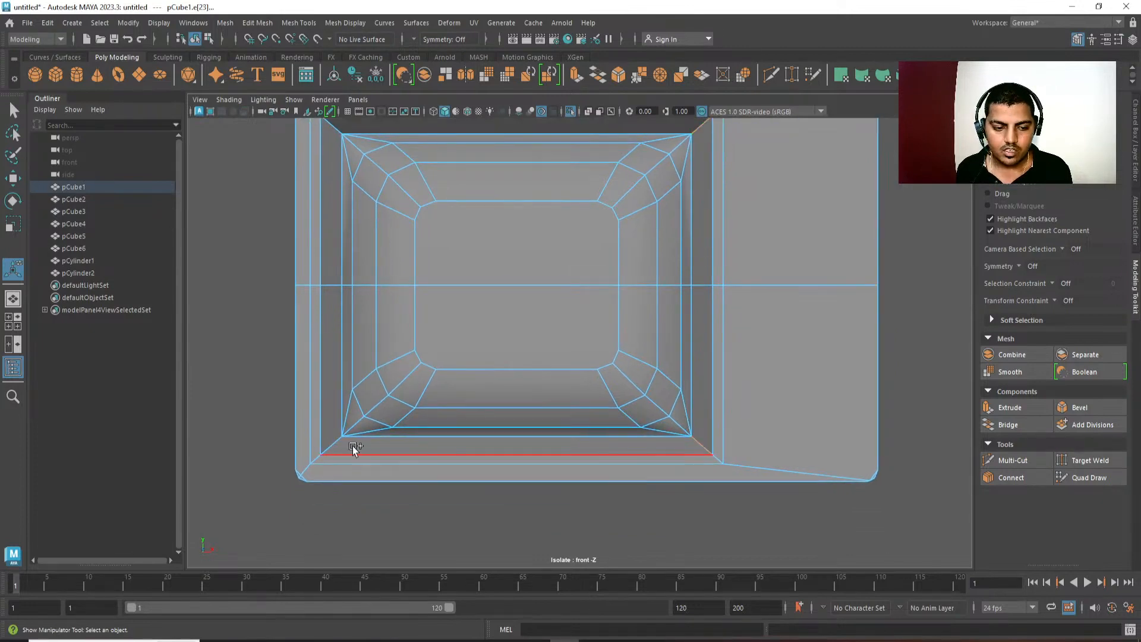
{"action": "left_click", "coordinate": [333, 444], "text": "shift"}
{"action": "middle_click_drag", "start_coordinate": [398, 176], "coordinate": [422, 255], "text": "alt"}
{"action": "left_click", "coordinate": [355, 208], "text": "shift"}
{"action": "key", "text": "ctrl+b"}
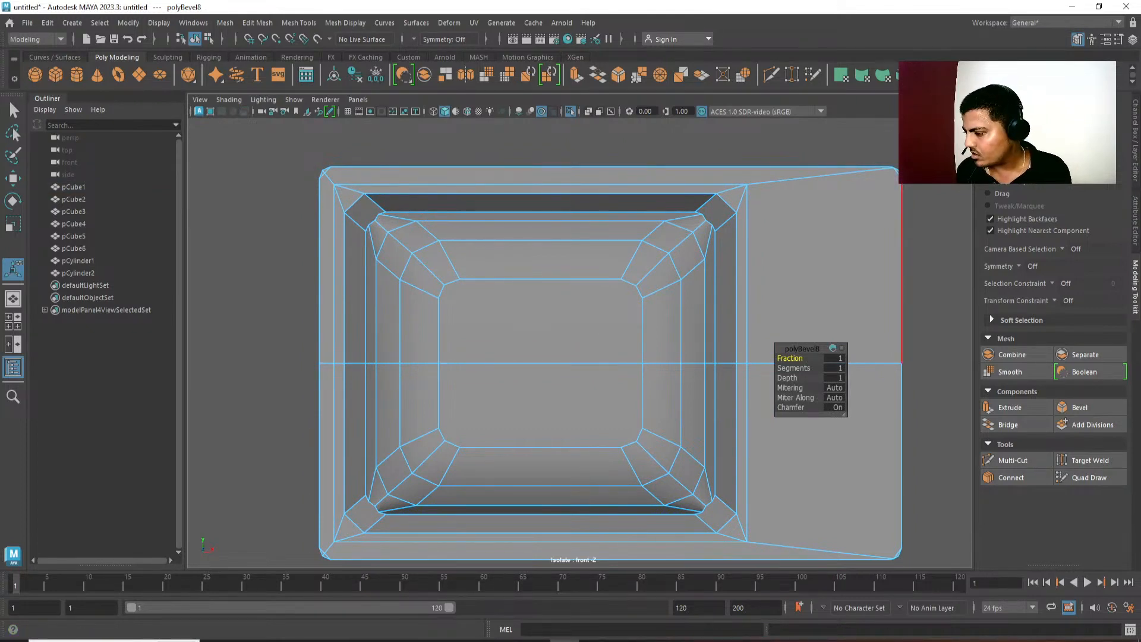
{"action": "key", "text": "ctrl+z"}
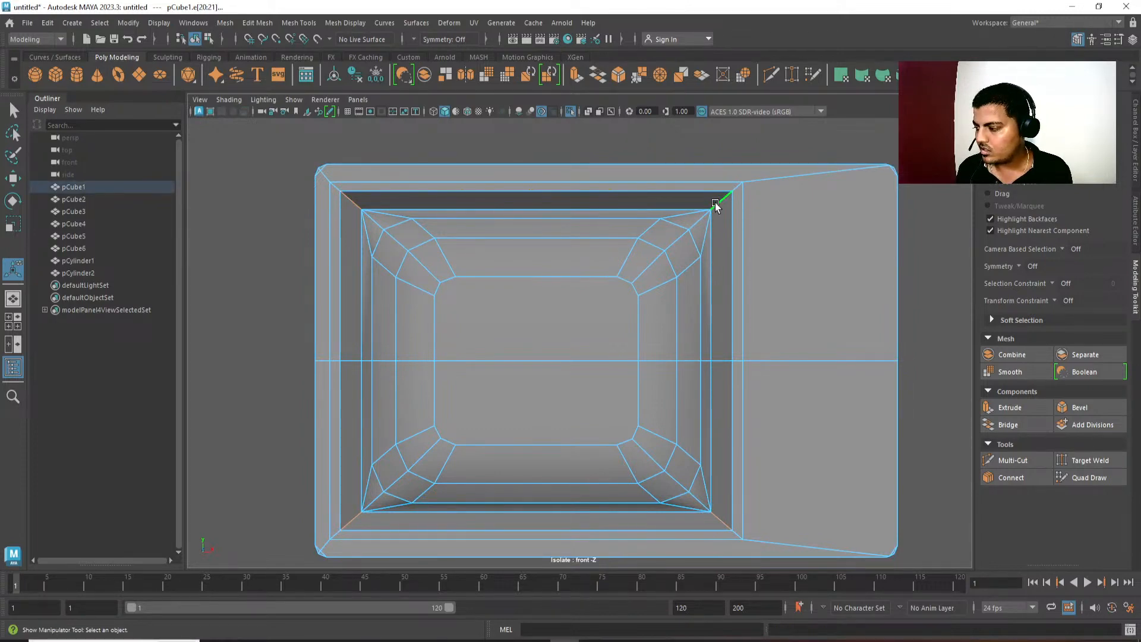
Reselect the diagonal edge loops at the four recess corners and deselect their extensions at the housing's outer corners.
{"action": "middle_click_drag", "start_coordinate": [740, 332], "coordinate": [735, 266], "text": "alt"}
{"action": "left_click", "coordinate": [343, 140], "text": "shift"}
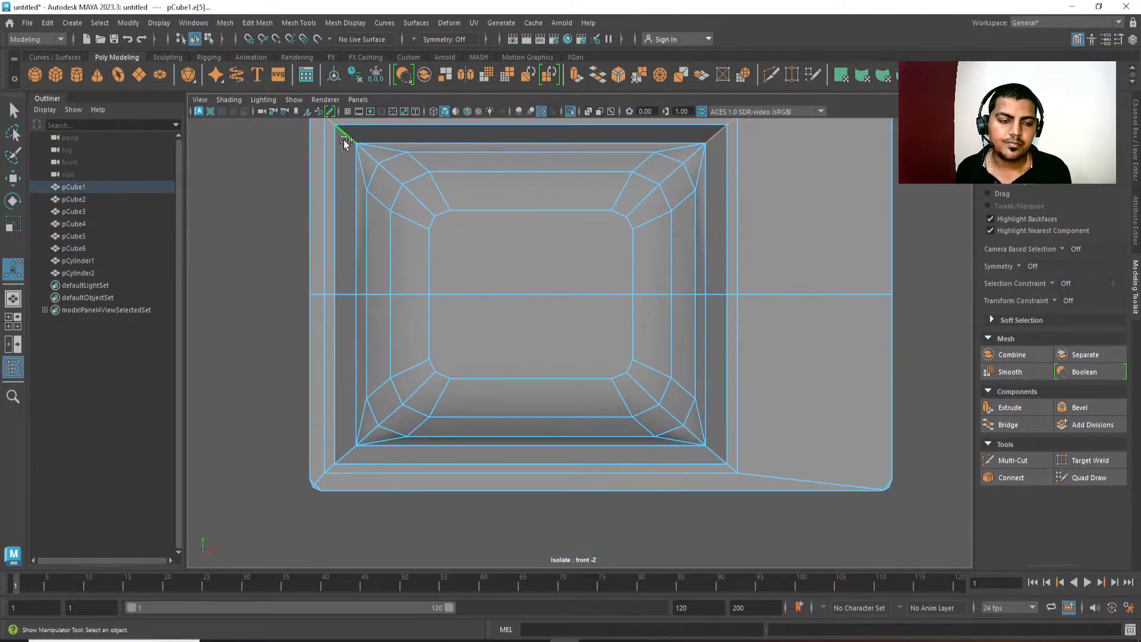
{"action": "left_click", "coordinate": [345, 456], "text": "shift"}
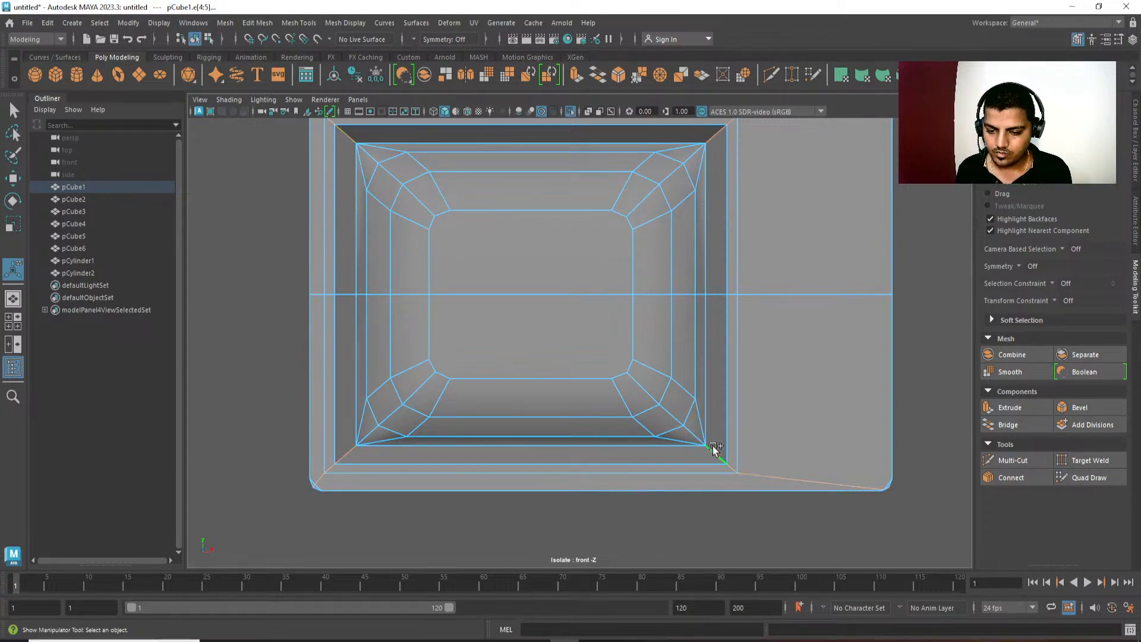
{"action": "right_click_drag", "start_coordinate": [716, 454], "coordinate": [763, 345], "text": "alt"}
{"action": "middle_click_drag", "start_coordinate": [763, 345], "coordinate": [763, 379], "text": "alt"}
{"action": "middle_click_drag", "start_coordinate": [310, 213], "coordinate": [393, 249], "text": "alt"}
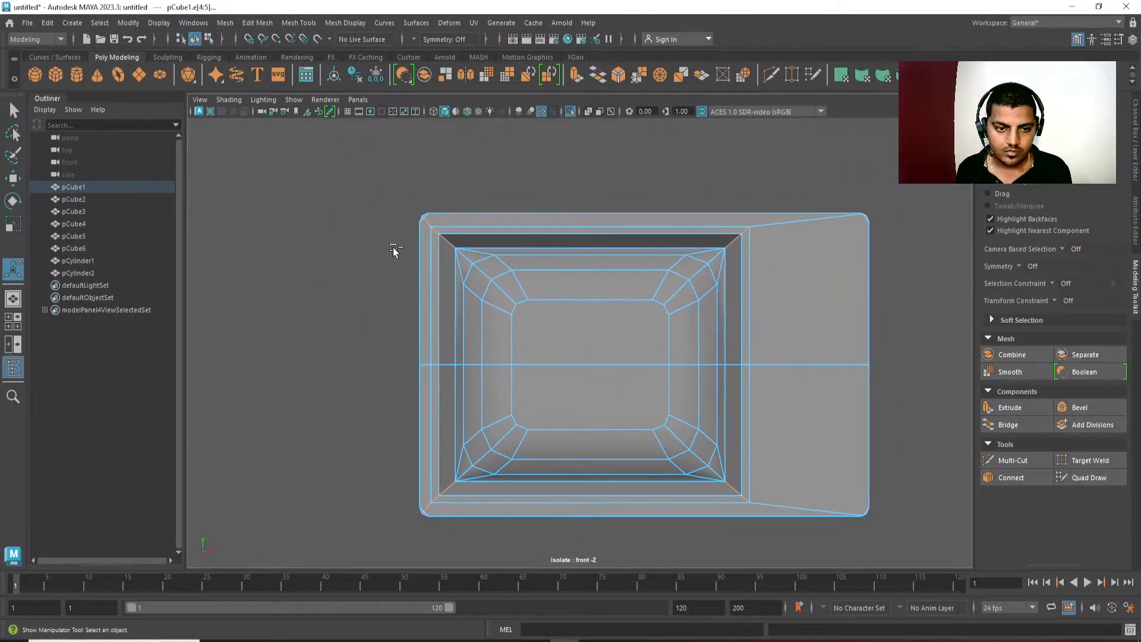
{"action": "left_click_drag", "start_coordinate": [408, 218], "coordinate": [396, 221], "text": "shift"}
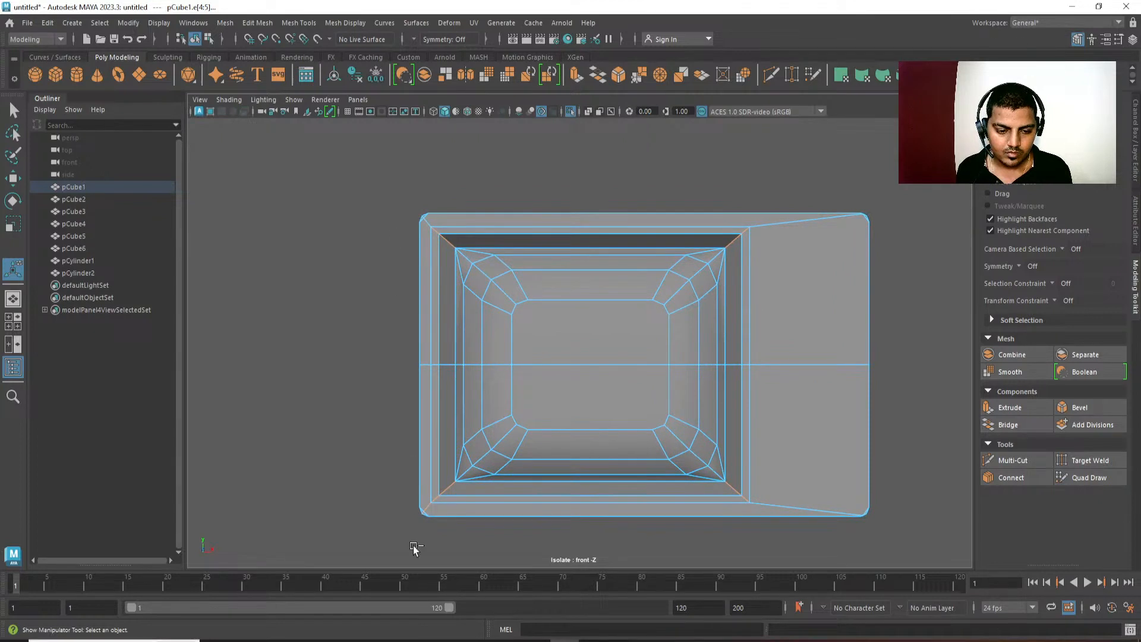
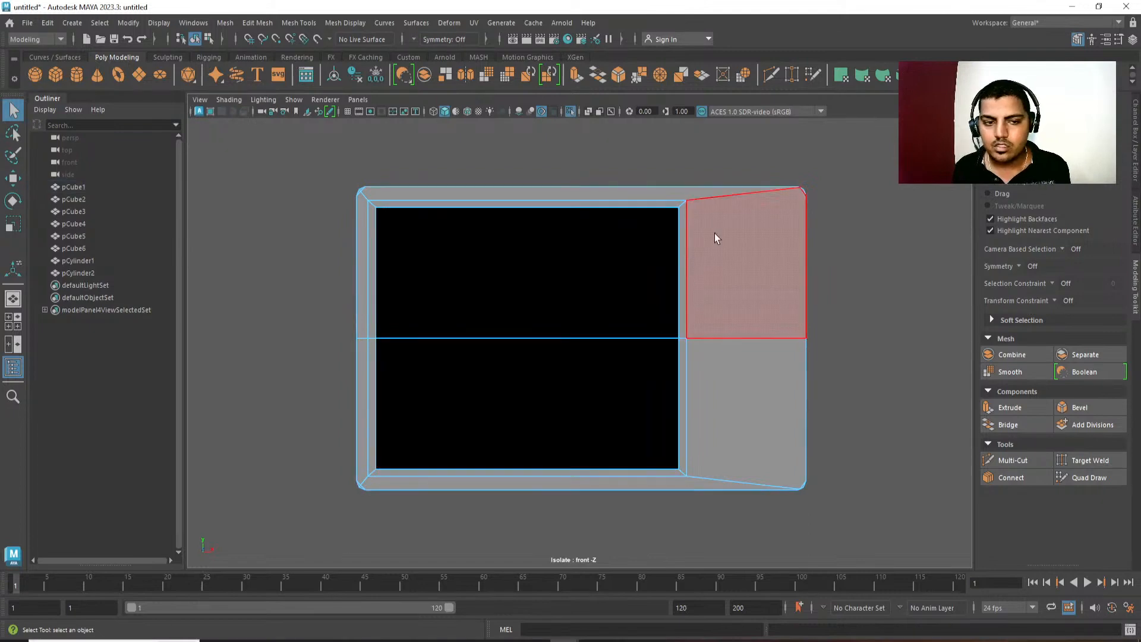
In perspective view, target-weld the stray vertex at the housing's upper-left front corner onto its neighbouring vertex.
{"action": "middle_click_drag", "start_coordinate": [714, 233], "coordinate": [729, 285], "text": "alt"}
{"action": "key", "text": "space"}
{"action": "left_click_drag", "start_coordinate": [729, 287], "coordinate": [715, 158]}
{"action": "scroll", "coordinate": [489, 306], "scroll_direction": "up", "scroll_amount": 4}
{"action": "middle_click_drag", "start_coordinate": [386, 267], "coordinate": [424, 304], "text": "alt"}
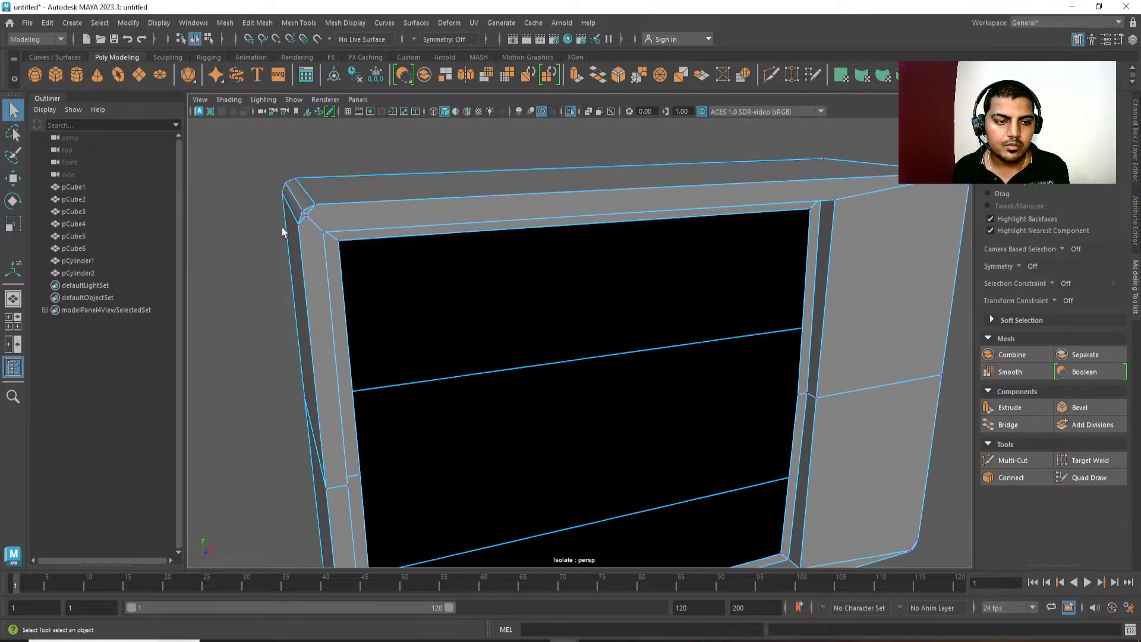
{"action": "left_click", "coordinate": [311, 214]}
{"action": "right_click_drag", "start_coordinate": [309, 214], "coordinate": [307, 113], "text": "shift"}
{"action": "right_click_drag", "start_coordinate": [306, 217], "coordinate": [302, 138], "text": "shift"}
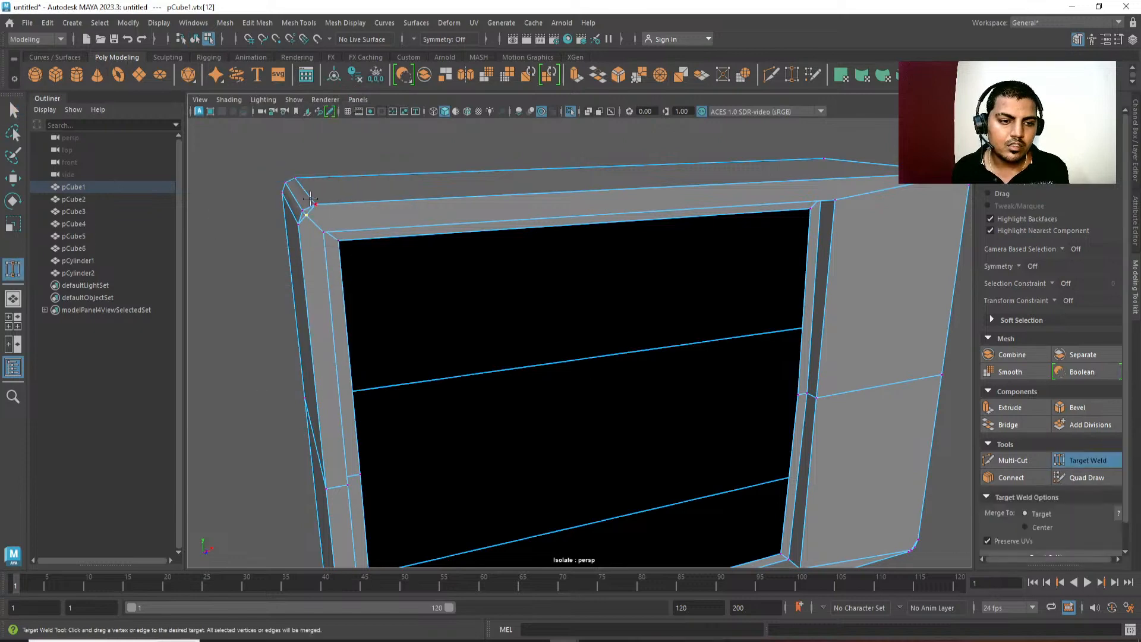
{"action": "left_click_drag", "start_coordinate": [304, 213], "coordinate": [309, 216]}
{"action": "middle_click_drag", "start_coordinate": [429, 437], "coordinate": [426, 366], "text": "alt"}
{"action": "scroll", "coordinate": [426, 367], "scroll_direction": "down", "scroll_amount": 3}
{"action": "left_click_drag", "start_coordinate": [553, 364], "coordinate": [732, 386], "text": "alt"}
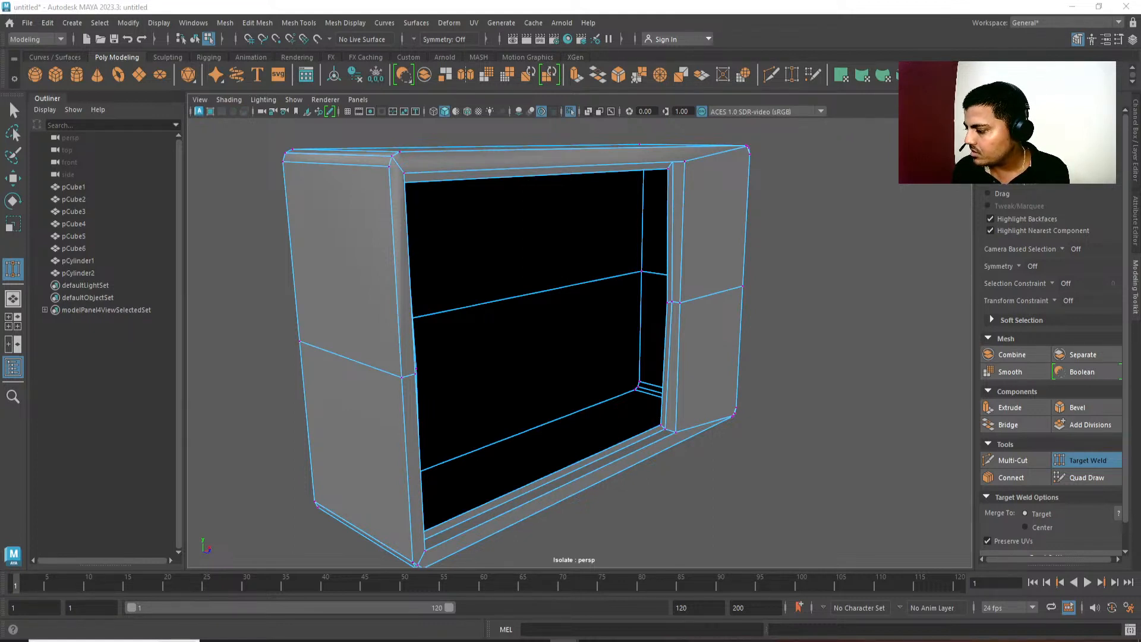
Select the border edge loop of the screen opening and convert it to the narrow ring of rim faces.
{"action": "left_click_drag", "start_coordinate": [618, 289], "coordinate": [683, 308], "text": "alt"}
{"action": "key", "text": "w"}
{"action": "right_click_drag", "start_coordinate": [683, 308], "coordinate": [675, 213]}
{"action": "left_click", "coordinate": [679, 212]}
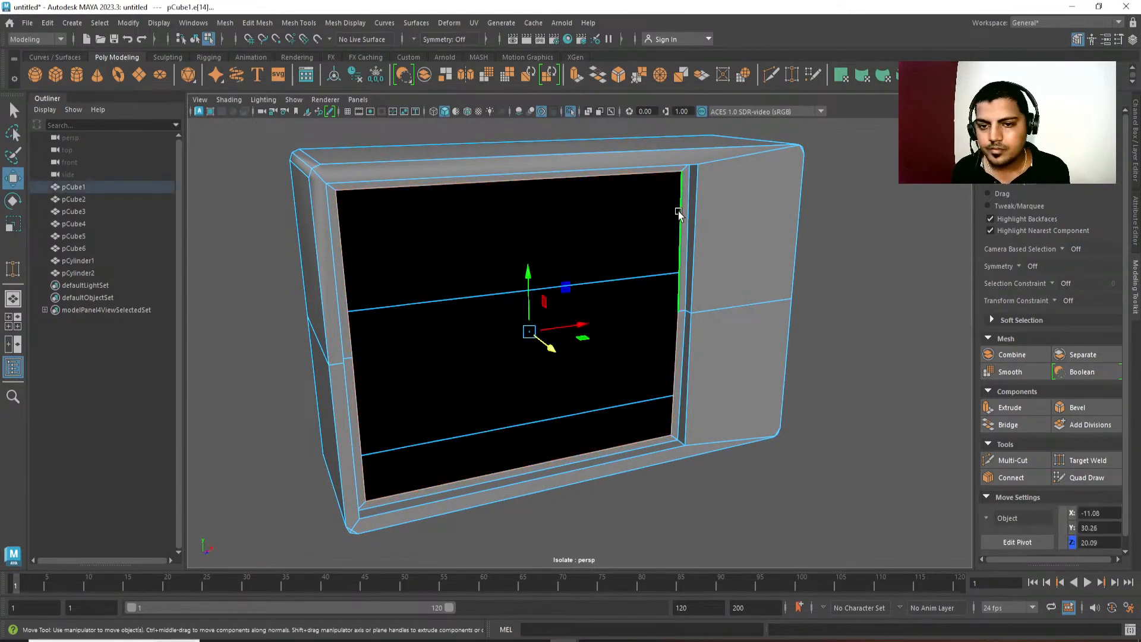
{"action": "left_click_drag", "start_coordinate": [684, 241], "coordinate": [713, 262], "text": "alt"}
{"action": "right_click_drag", "start_coordinate": [719, 341], "coordinate": [718, 384], "text": "ctrl"}
Try scaling the selected rim faces and undo it.
{"action": "key", "text": "r"}
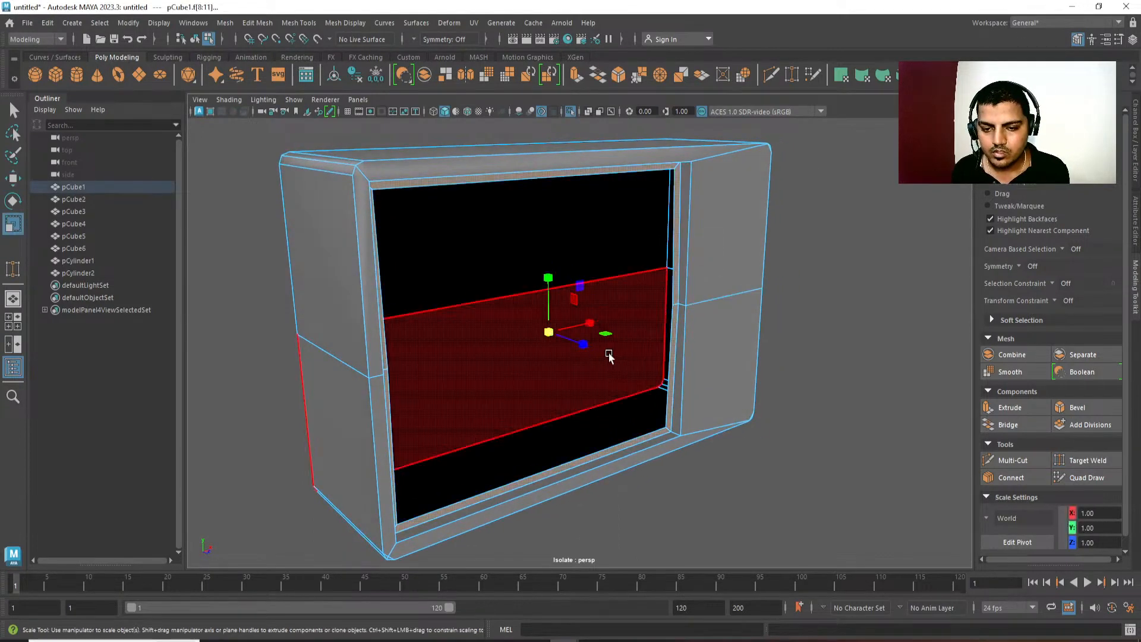
{"action": "left_click_drag", "start_coordinate": [611, 357], "coordinate": [562, 345], "text": "alt"}
{"action": "left_click_drag", "start_coordinate": [541, 330], "coordinate": [419, 325]}
{"action": "key", "text": "ctrl+z"}
Move the rim faces around the screen opening forward along Z to about 21.04.
{"action": "left_click_drag", "start_coordinate": [525, 372], "coordinate": [404, 327], "text": "alt"}
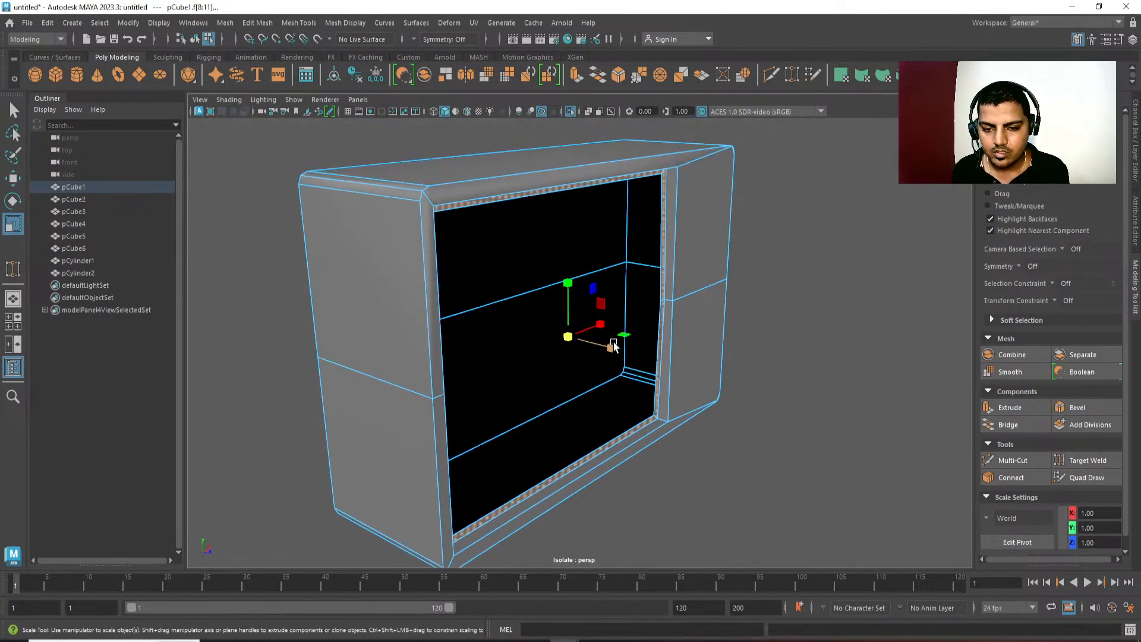
{"action": "key", "text": "w"}
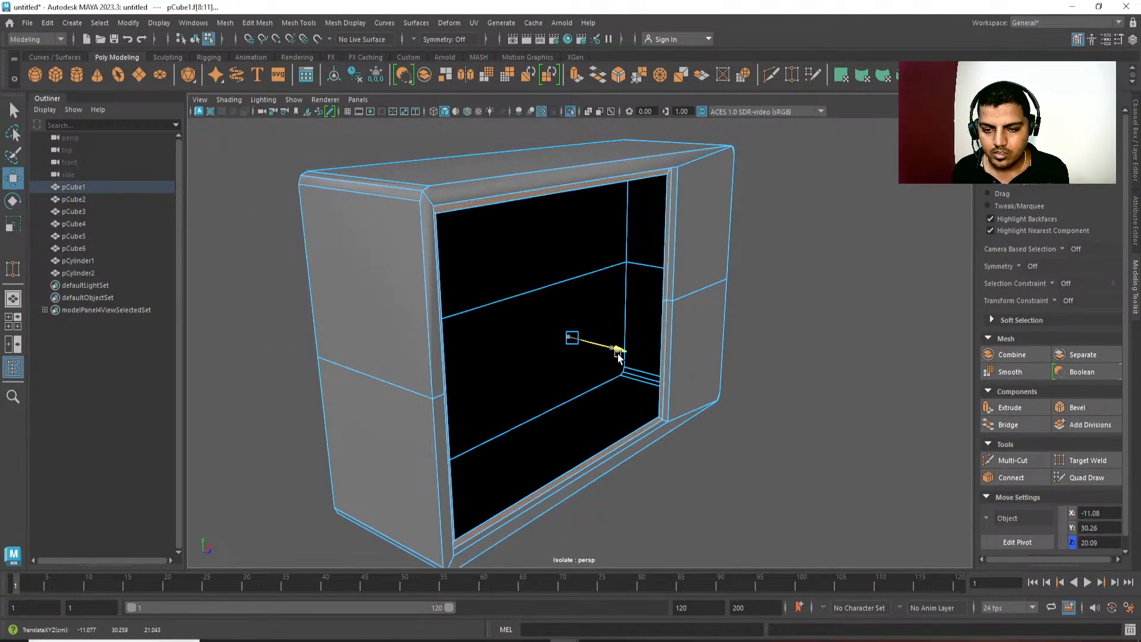
{"action": "left_click_drag", "start_coordinate": [614, 348], "coordinate": [681, 397], "text": "alt"}
Extrude the screen opening's border edges, pushing the new loop back into the housing and scaling it inward.
{"action": "key", "text": "q"}
{"action": "key", "text": "r"}
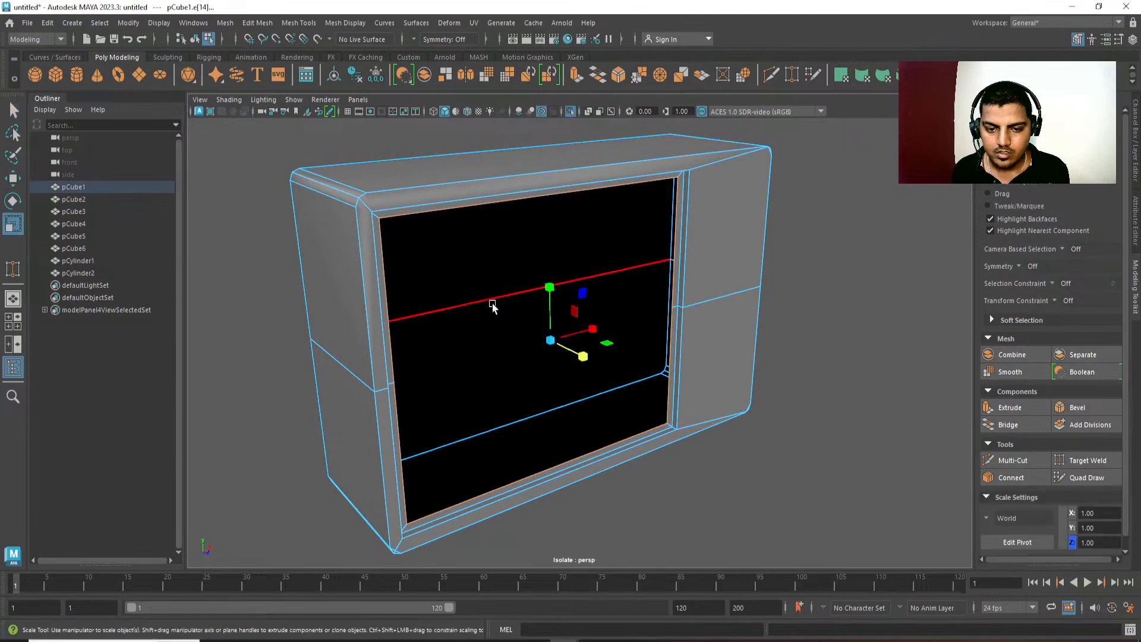
{"action": "left_click_drag", "start_coordinate": [548, 336], "coordinate": [720, 303]}
{"action": "key", "text": "ctrl+e"}
{"action": "key", "text": "w"}
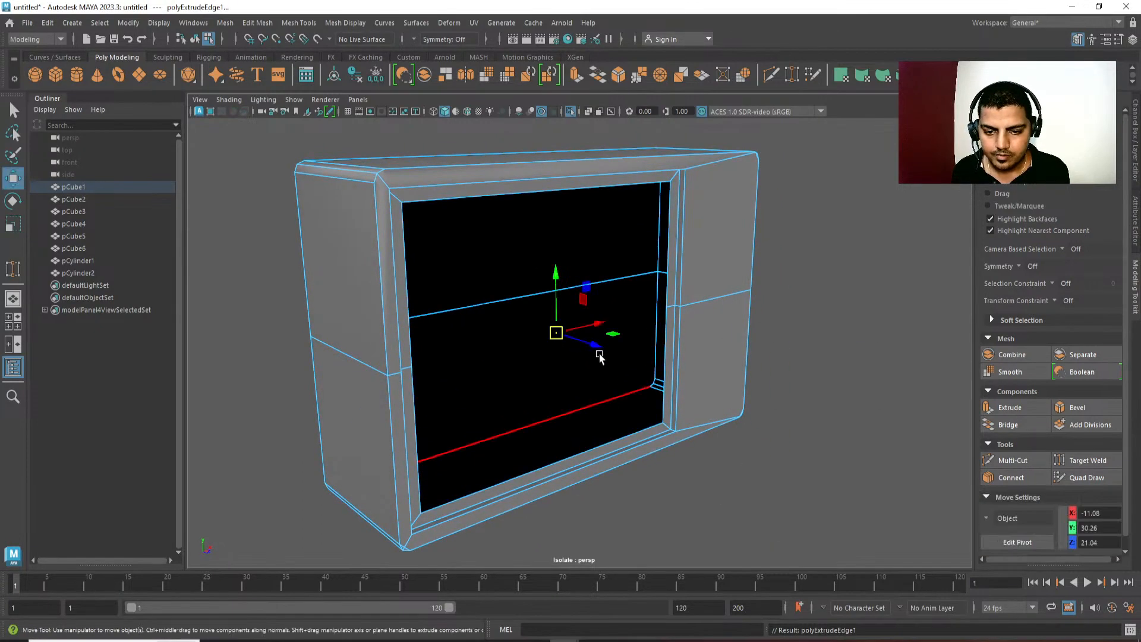
{"action": "left_click_drag", "start_coordinate": [586, 347], "coordinate": [494, 329]}
{"action": "key", "text": "r"}
{"action": "mouse_move", "coordinate": [601, 384]}
{"action": "left_mouse_down", "text": "alt"}
{"action": "mouse_move", "coordinate": [573, 382]}
{"action": "mouse_move", "coordinate": [582, 385]}
{"action": "left_mouse_up", "text": "alt"}
Extrude the inner border edges again and scale them to about 0.94 to form a thin inner rim.
{"action": "left_click_drag", "start_coordinate": [522, 326], "coordinate": [517, 328]}
{"action": "key", "text": "ctrl+e"}
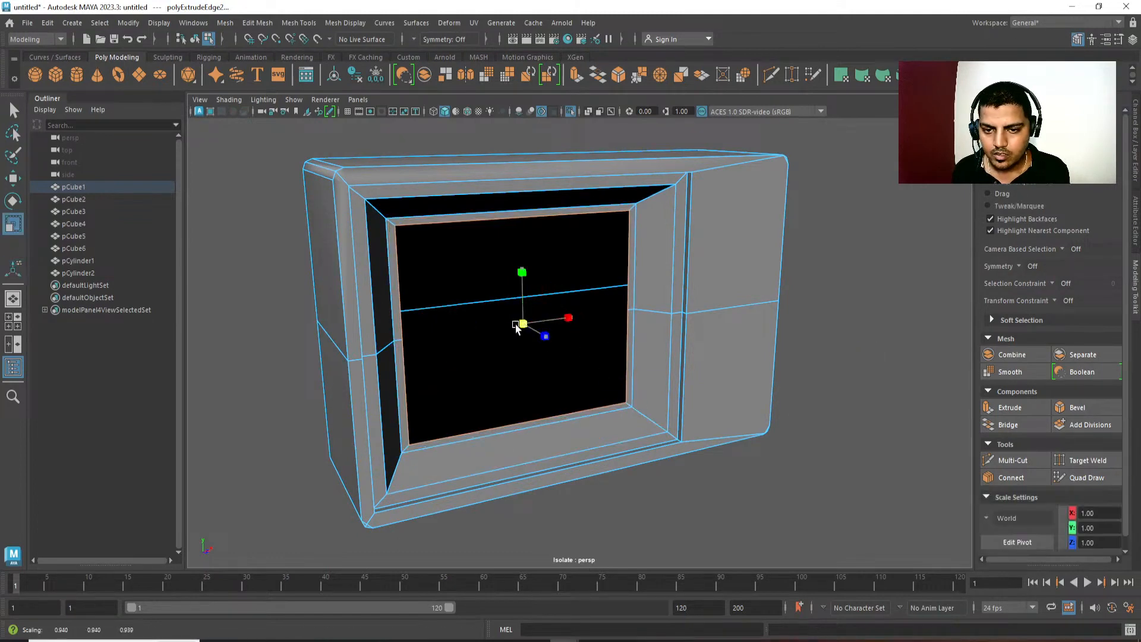
{"action": "left_click_drag", "start_coordinate": [574, 360], "coordinate": [537, 377], "text": "alt"}
{"action": "scroll", "coordinate": [535, 369], "scroll_direction": "down", "scroll_amount": 2}
{"action": "left_click_drag", "start_coordinate": [526, 333], "coordinate": [519, 300], "text": "alt"}
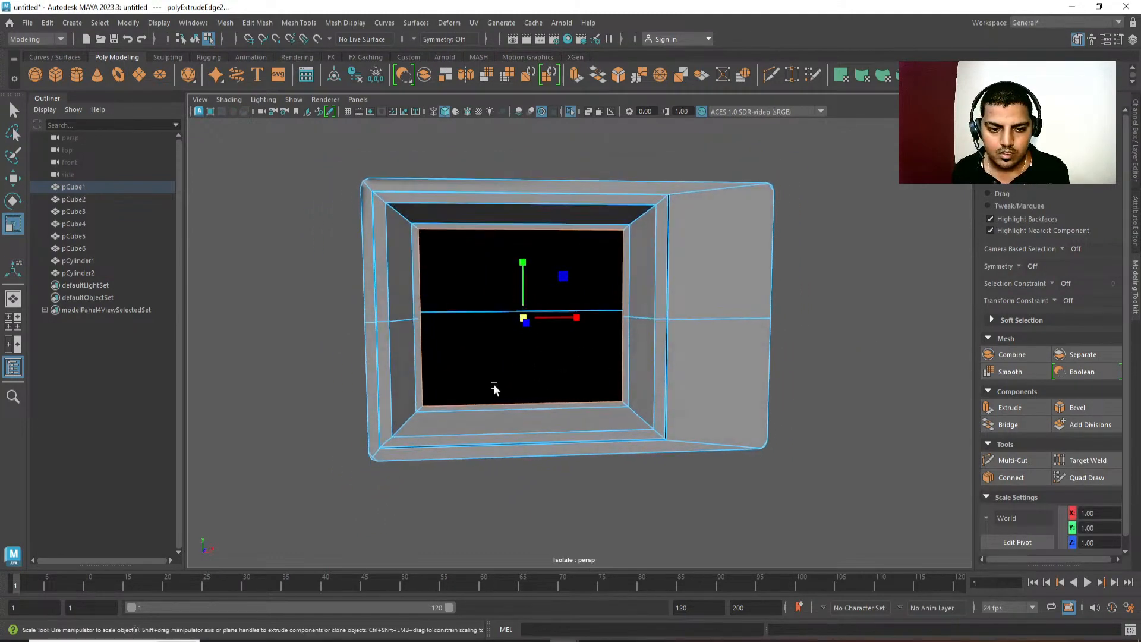
Select the thin inner rim's faces and move them along Z to about 15.45.
{"action": "right_click_drag", "start_coordinate": [502, 436], "coordinate": [505, 462], "text": "ctrl"}
{"action": "left_click_drag", "start_coordinate": [555, 382], "coordinate": [593, 381], "text": "alt"}
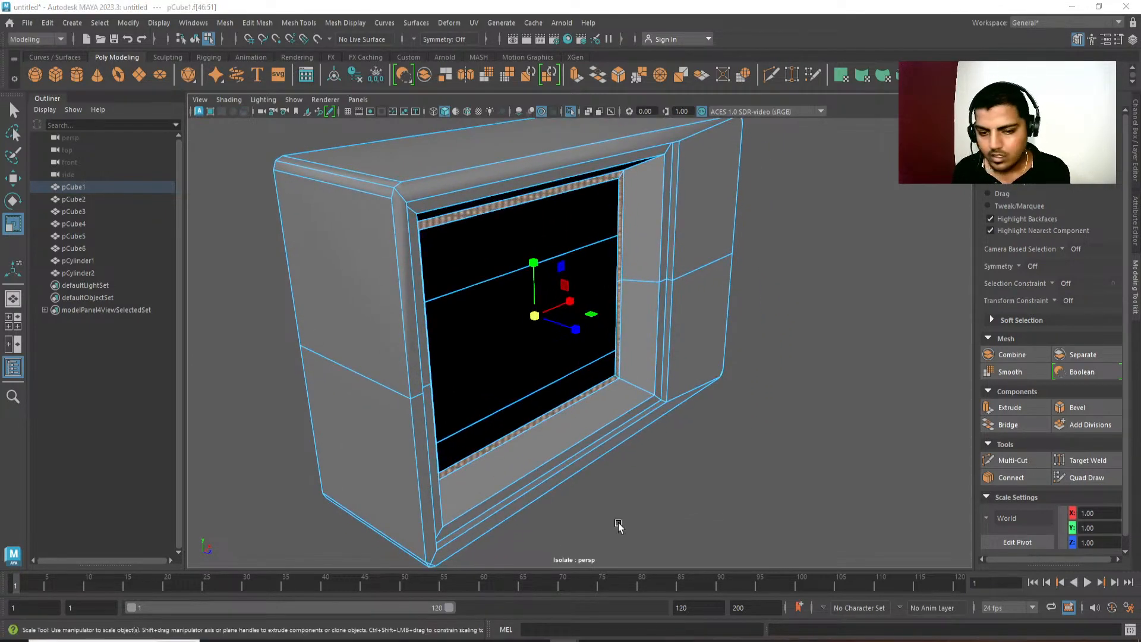
{"action": "left_click_drag", "start_coordinate": [576, 331], "coordinate": [477, 314]}
{"action": "key", "text": "w"}
{"action": "left_click_drag", "start_coordinate": [574, 331], "coordinate": [679, 437]}
{"action": "scroll", "coordinate": [679, 437], "scroll_direction": "down", "scroll_amount": 2}
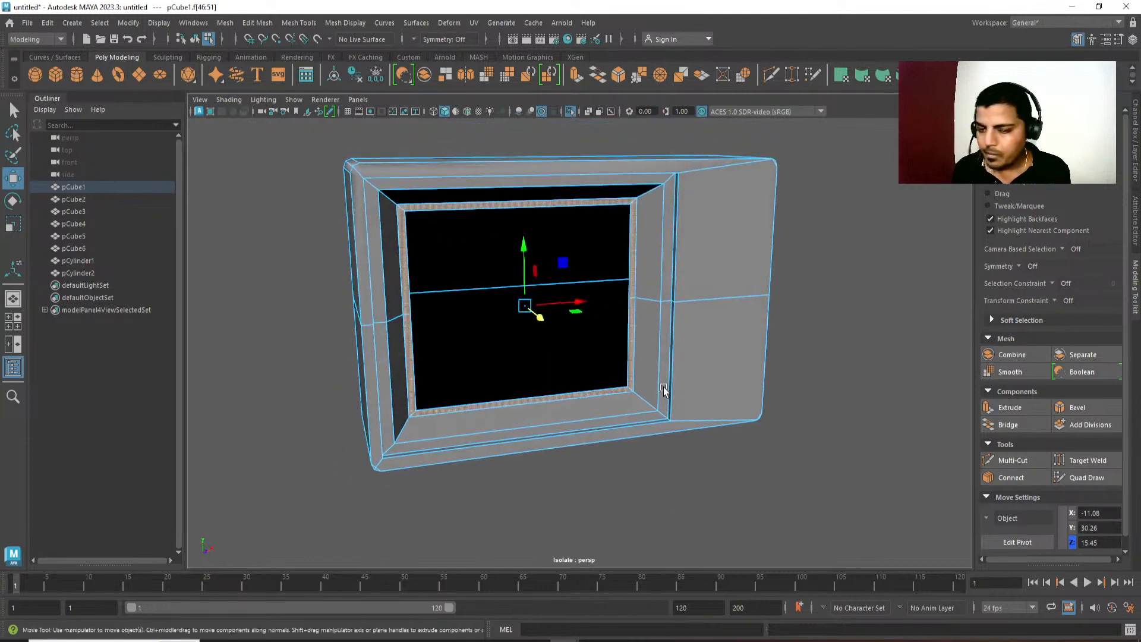
Select the innermost border edge loop and close the screen opening with Fill Hole.
{"action": "key", "text": "q"}
{"action": "right_click_drag", "start_coordinate": [666, 285], "coordinate": [665, 212]}
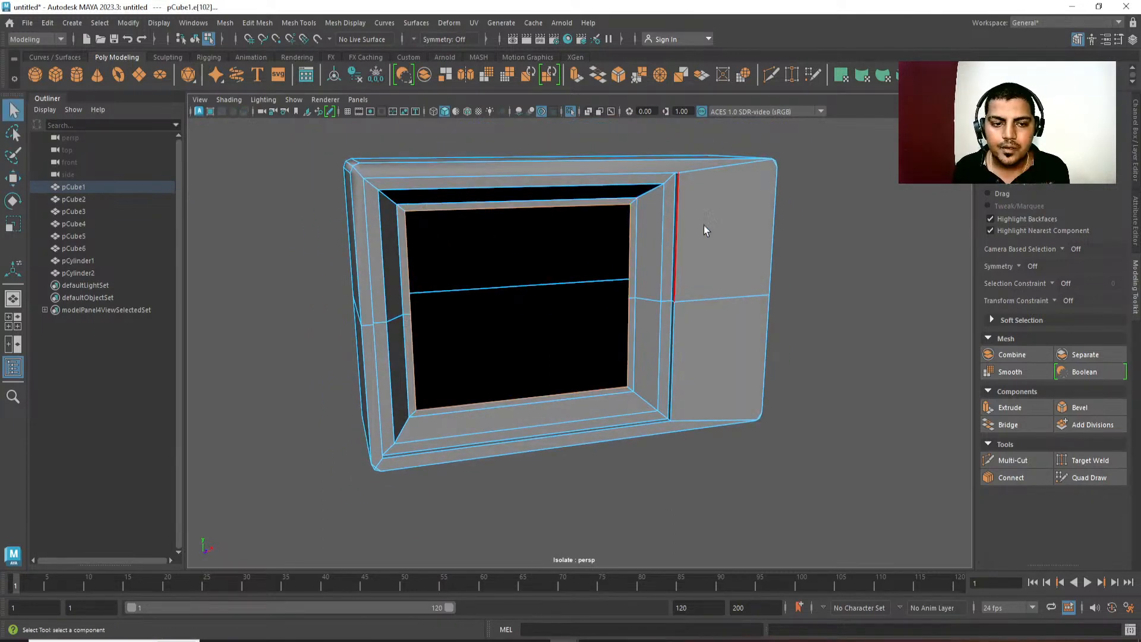
{"action": "right_click_drag", "start_coordinate": [741, 168], "coordinate": [744, 199], "text": "shift"}
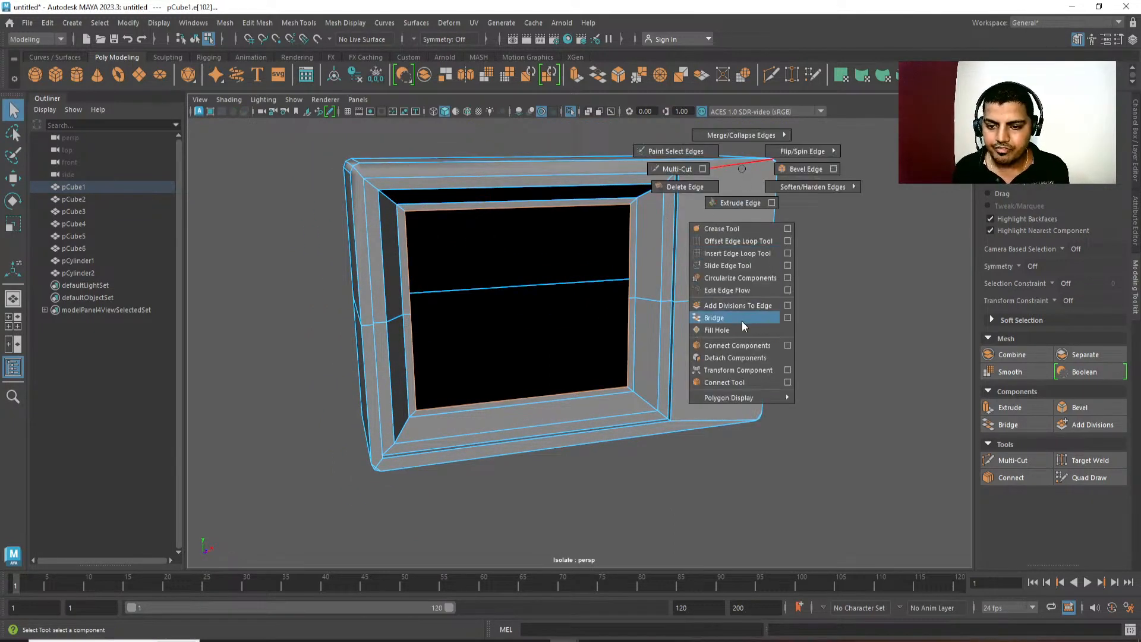
{"action": "right_click_drag", "start_coordinate": [741, 321], "coordinate": [744, 332], "text": "shift"}
{"action": "key", "text": "r"}
{"action": "left_click_drag", "start_coordinate": [742, 333], "coordinate": [678, 309], "text": "alt"}
{"action": "key", "text": "w"}
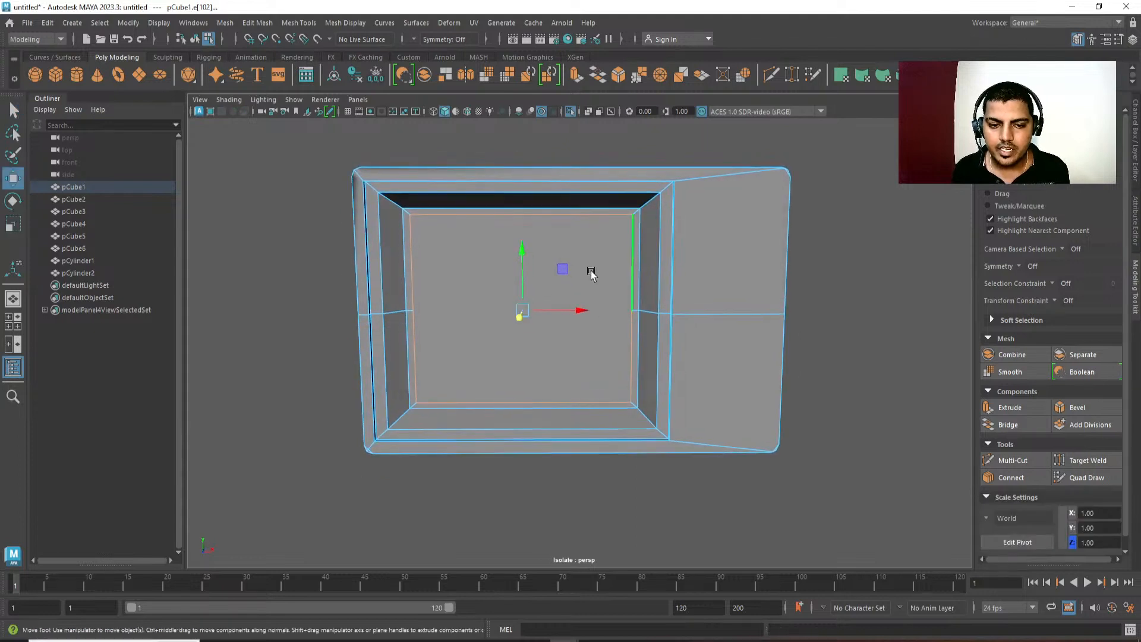
Select the face filling the screen opening and extract it from the housing as a separate piece.
{"action": "key", "text": "q"}
{"action": "left_click", "coordinate": [600, 285]}
{"action": "right_click_drag", "start_coordinate": [668, 235], "coordinate": [666, 446], "text": "shift"}
{"action": "left_click_drag", "start_coordinate": [623, 302], "coordinate": [667, 319], "text": "alt"}
{"action": "key", "text": "q"}
{"action": "left_click", "coordinate": [596, 369]}
{"action": "key", "text": "w"}
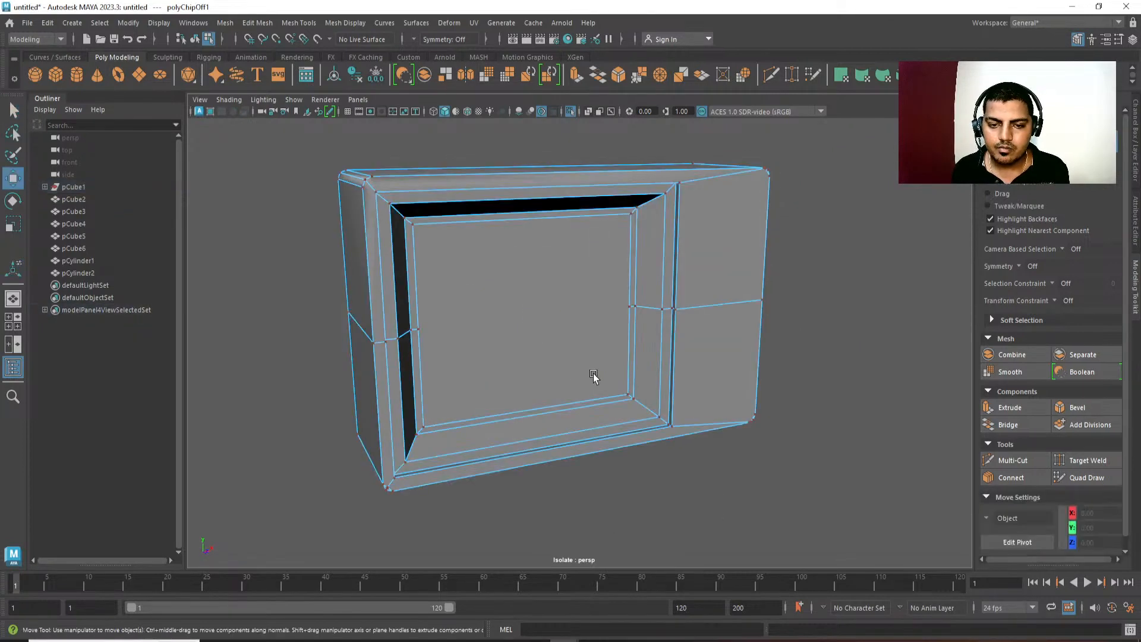
Return to object mode and select the extracted screen panel.
{"action": "left_click_drag", "start_coordinate": [593, 374], "coordinate": [574, 381], "text": "alt"}
{"action": "right_click_drag", "start_coordinate": [574, 380], "coordinate": [713, 260]}
{"action": "left_click", "coordinate": [610, 291]}
{"action": "mouse_move", "coordinate": [610, 401]}
{"action": "left_mouse_down", "text": "alt"}
{"action": "mouse_move", "coordinate": [626, 371]}
{"action": "mouse_move", "coordinate": [622, 382]}
{"action": "left_mouse_up", "text": "alt"}
{"action": "left_click", "coordinate": [712, 340]}
{"action": "left_click", "coordinate": [504, 354]}
{"action": "left_click_drag", "start_coordinate": [500, 353], "coordinate": [556, 329], "text": "alt"}
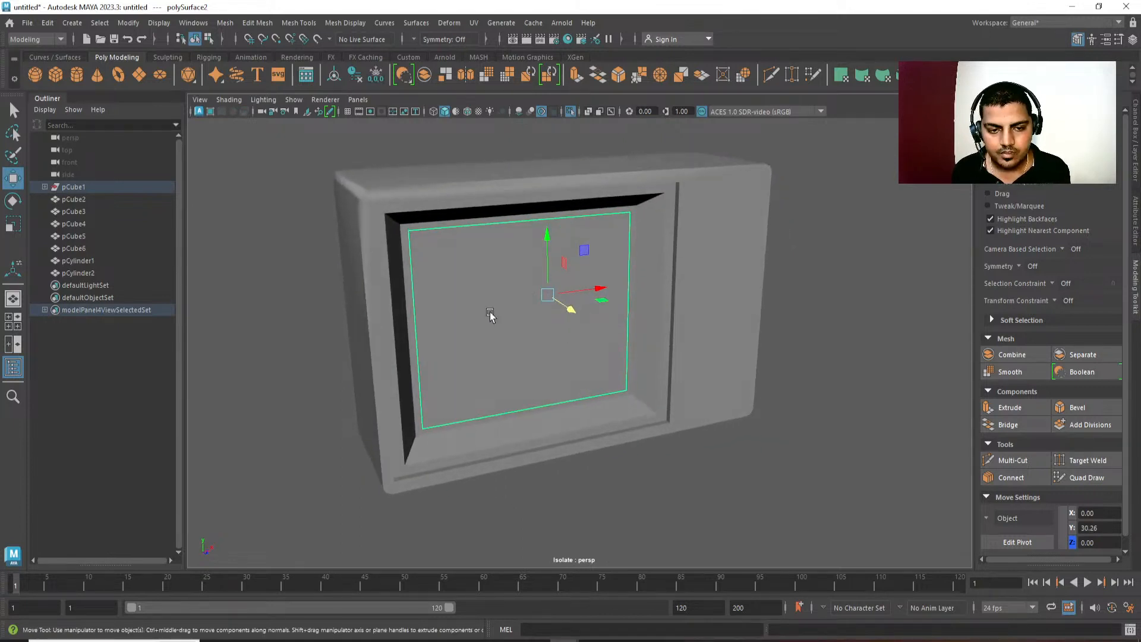
Extrude the screen panel's face, scale it inward and move it forward to form a raised center.
{"action": "right_click_drag", "start_coordinate": [491, 313], "coordinate": [497, 348]}
{"action": "left_click", "coordinate": [510, 332]}
{"action": "right_click_drag", "start_coordinate": [760, 224], "coordinate": [758, 391], "text": "shift"}
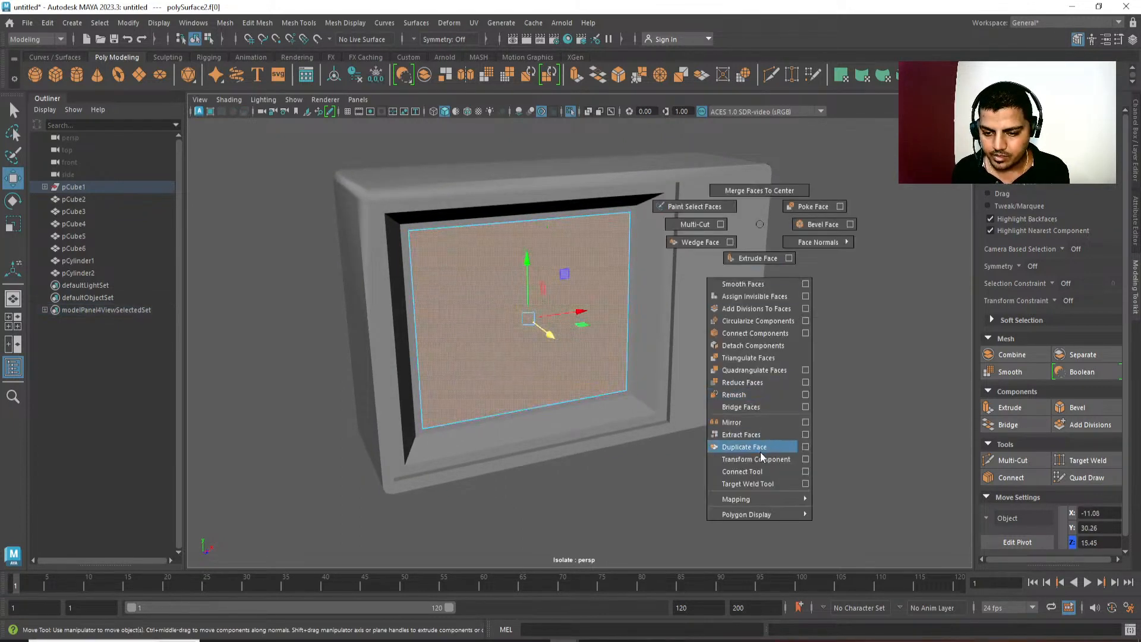
{"action": "right_click_drag", "start_coordinate": [758, 465], "coordinate": [750, 264], "text": "shift"}
{"action": "key", "text": "r"}
{"action": "left_click_drag", "start_coordinate": [529, 318], "coordinate": [572, 346]}
{"action": "key", "text": "w"}
{"action": "key", "text": "r"}
{"action": "key", "text": "w"}
Add a horizontal edge loop across the middle of the screen panel.
{"action": "key", "text": "q"}
{"action": "right_click_drag", "start_coordinate": [555, 355], "coordinate": [512, 361]}
{"action": "left_click", "coordinate": [512, 361]}
{"action": "right_click_drag", "start_coordinate": [562, 332], "coordinate": [559, 442], "text": "shift"}
{"action": "key", "text": "q"}
{"action": "left_click_drag", "start_coordinate": [539, 342], "coordinate": [550, 336], "text": "alt"}
Select the screen panel's upper and lower inner edges and move them back along Z to about 18.27.
{"action": "right_click_drag", "start_coordinate": [548, 333], "coordinate": [546, 280]}
{"action": "left_click", "coordinate": [545, 263]}
{"action": "left_click_drag", "start_coordinate": [540, 405], "coordinate": [547, 408], "text": "alt"}
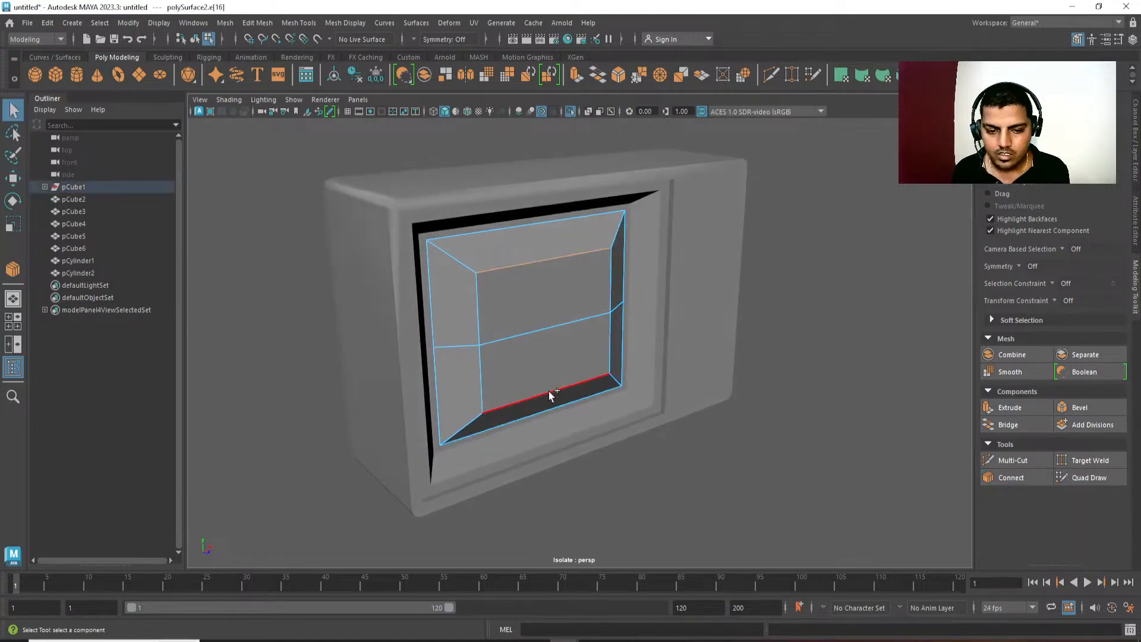
{"action": "left_click", "coordinate": [549, 391], "text": "shift"}
{"action": "key", "text": "w"}
{"action": "left_click_drag", "start_coordinate": [581, 342], "coordinate": [576, 339]}
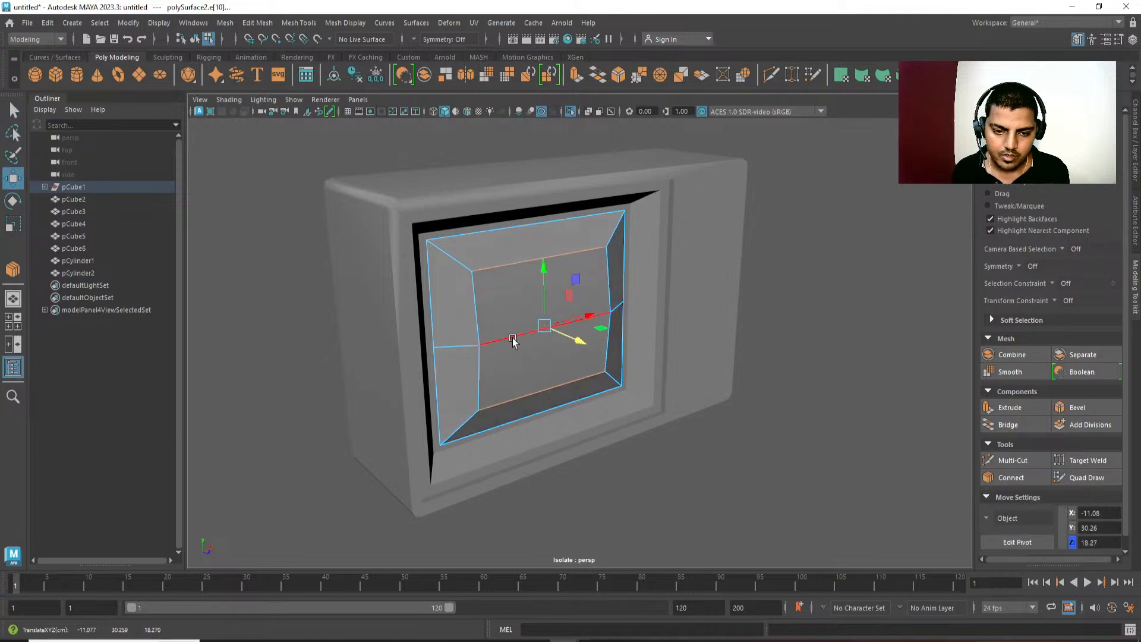
Move the screen's middle edge forward to about Z 20.79 and shift the upper, middle and lower inner edges together along Z.
{"action": "left_click", "coordinate": [513, 340]}
{"action": "left_click", "coordinate": [520, 264]}
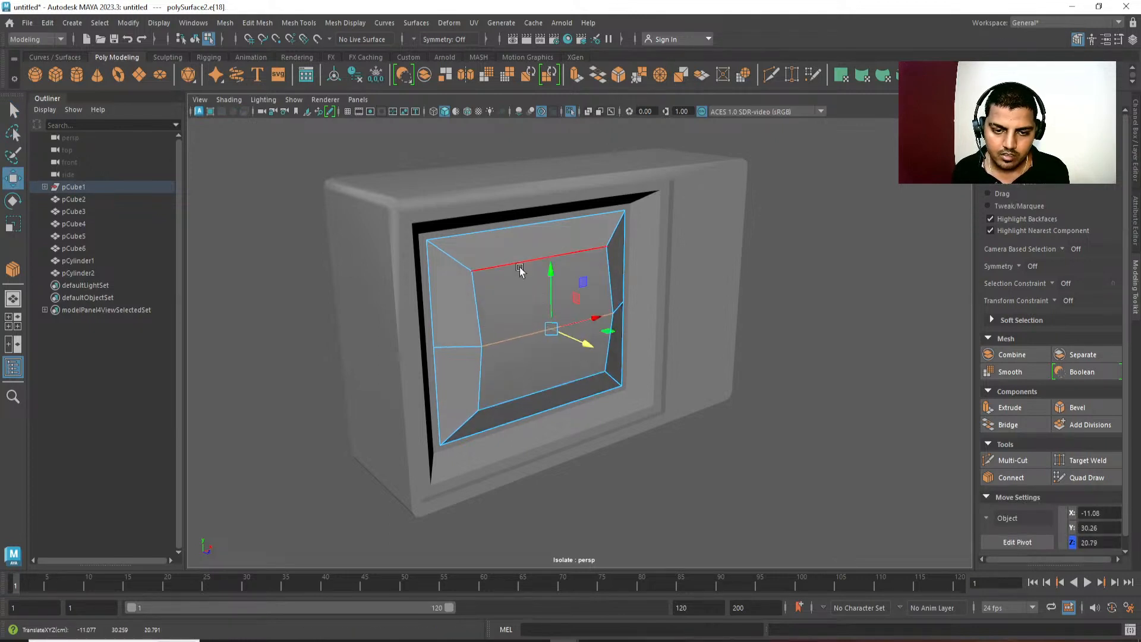
{"action": "left_click", "coordinate": [519, 384], "text": "shift"}
{"action": "left_click", "coordinate": [523, 341], "text": "shift"}
{"action": "left_click_drag", "start_coordinate": [581, 344], "coordinate": [586, 346]}
{"action": "left_click_drag", "start_coordinate": [555, 366], "coordinate": [502, 369], "text": "alt"}
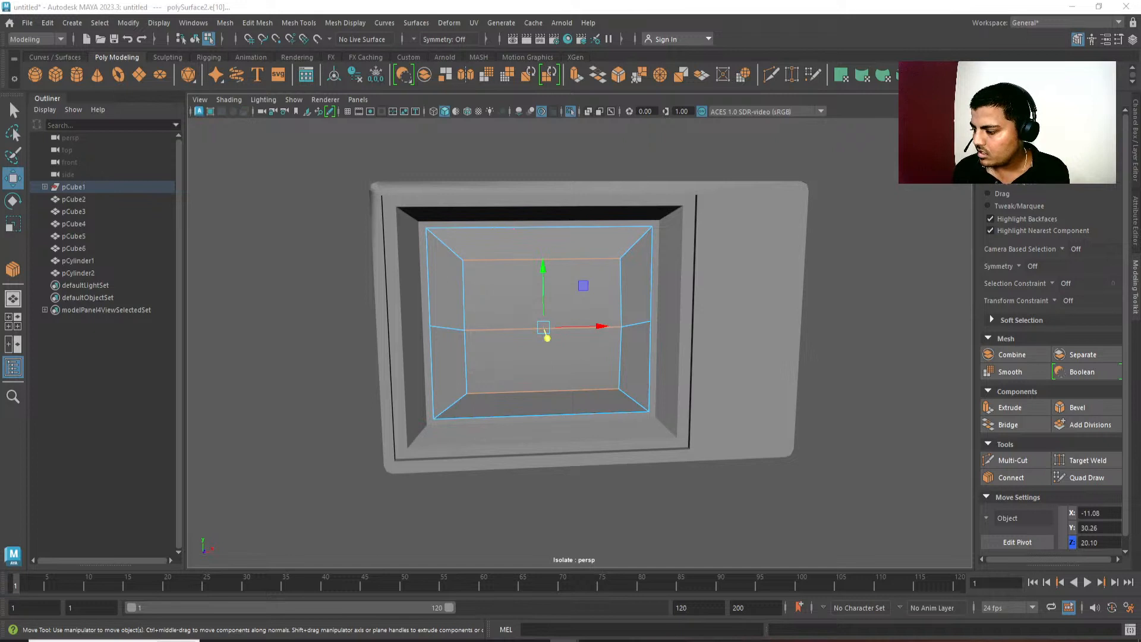
{"action": "left_click_drag", "start_coordinate": [458, 310], "coordinate": [461, 327], "text": "alt"}
{"action": "key", "text": "q"}
{"action": "middle_click_drag", "start_coordinate": [494, 325], "coordinate": [483, 328], "text": "alt"}
{"action": "right_click_drag", "start_coordinate": [483, 328], "coordinate": [657, 186]}
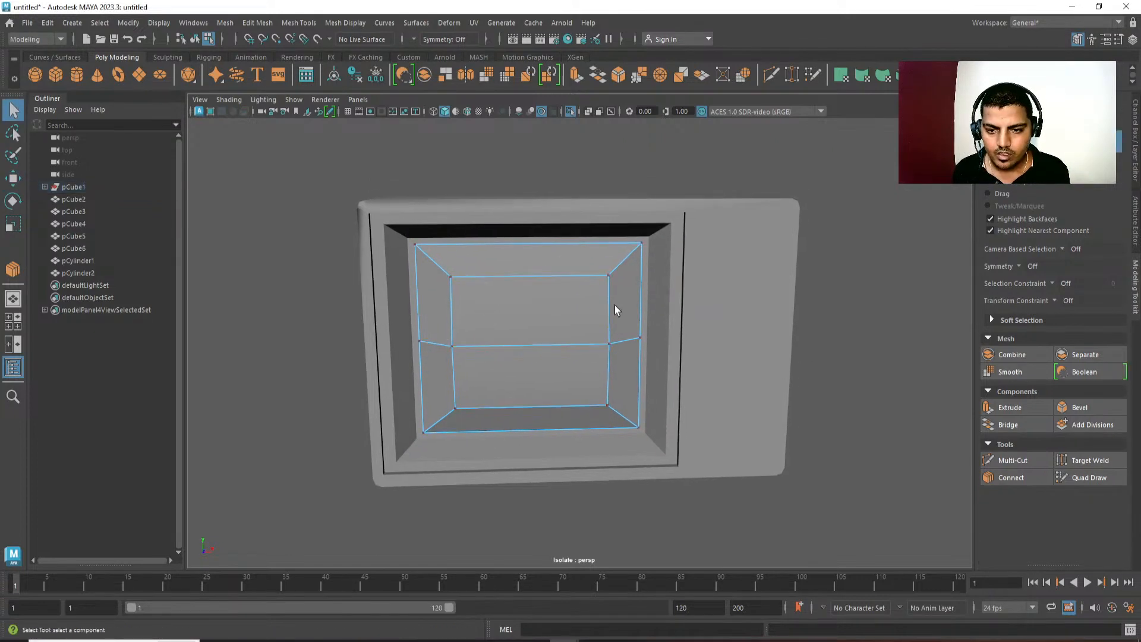
{"action": "right_click_drag", "start_coordinate": [614, 305], "coordinate": [751, 131]}
{"action": "left_click", "coordinate": [752, 130]}
{"action": "mouse_move", "coordinate": [642, 308]}
{"action": "left_mouse_down", "text": "alt"}
{"action": "mouse_move", "coordinate": [661, 338]}
{"action": "mouse_move", "coordinate": [688, 265]}
{"action": "mouse_move", "coordinate": [632, 262]}
{"action": "mouse_move", "coordinate": [649, 320]}
{"action": "left_mouse_up", "text": "alt"}
Select the television housing and pick the diagonal edge loops at the recess's corners.
{"action": "left_click", "coordinate": [721, 287]}
{"action": "scroll", "coordinate": [649, 320], "scroll_direction": "up", "scroll_amount": 2}
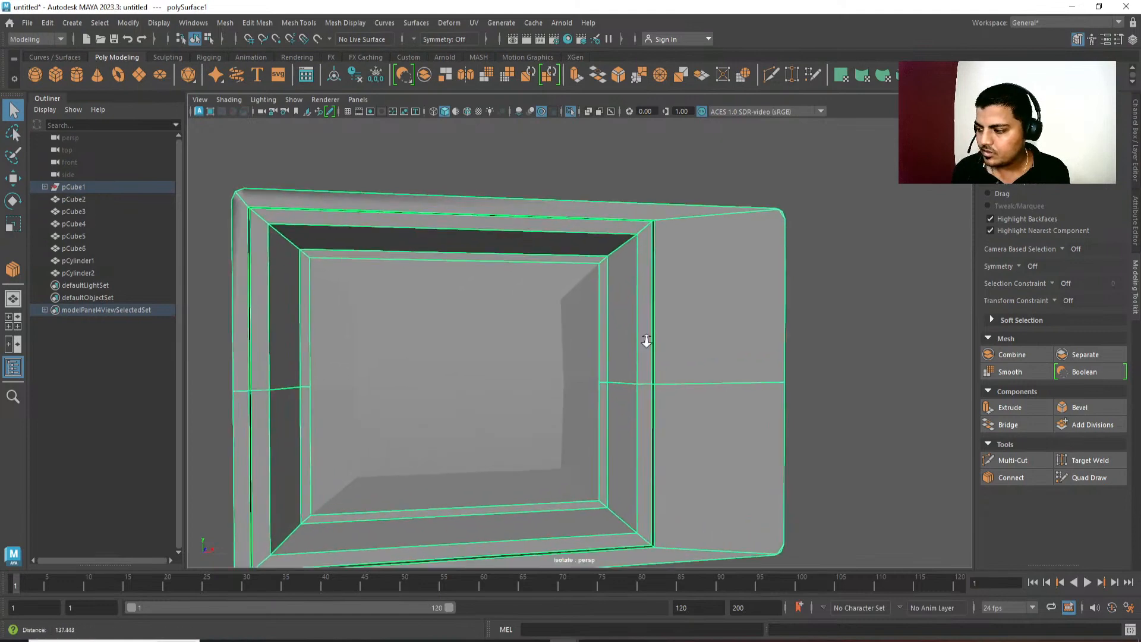
{"action": "key", "text": "F10"}
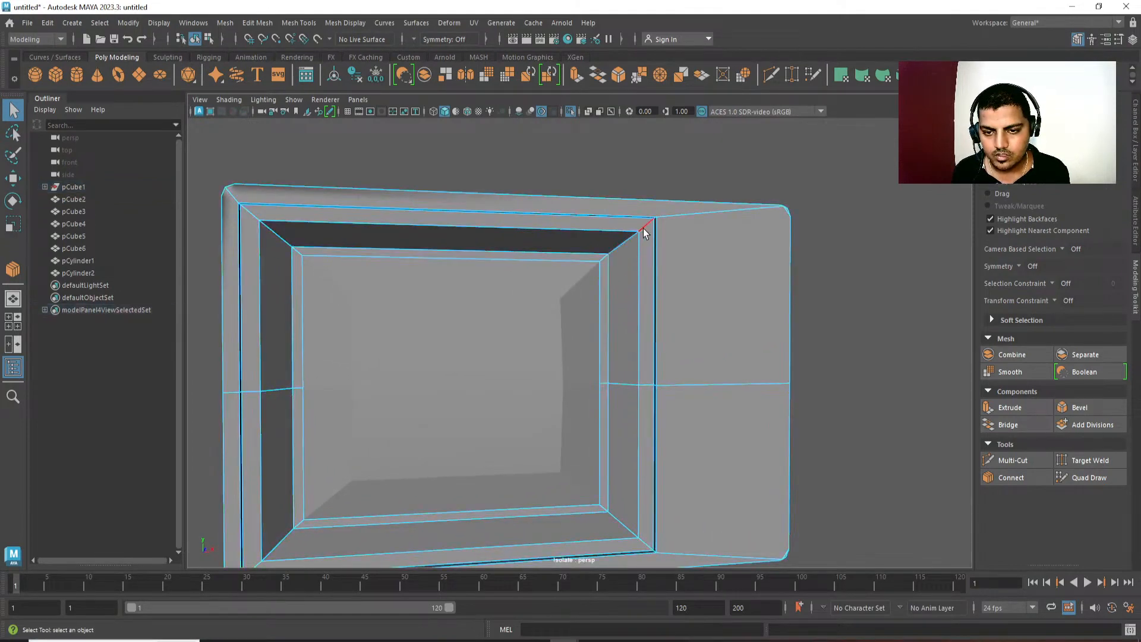
{"action": "double_click", "coordinate": [643, 230]}
{"action": "middle_click_drag", "start_coordinate": [652, 300], "coordinate": [674, 208], "text": "alt"}
{"action": "double_click", "coordinate": [645, 420], "text": "shift"}
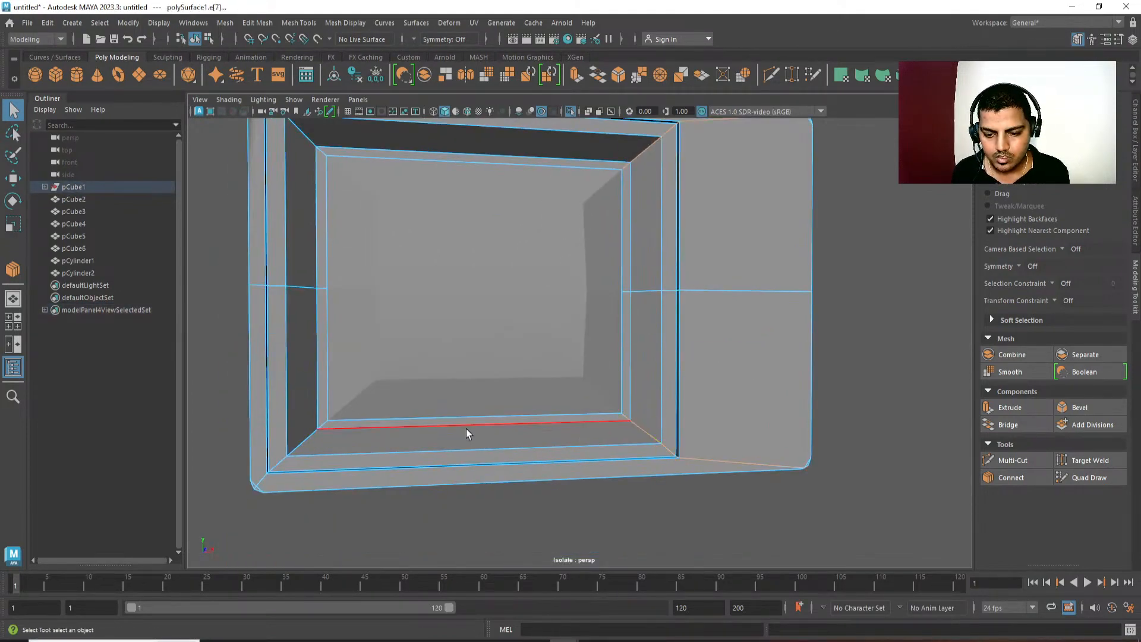
{"action": "left_click_drag", "start_coordinate": [467, 429], "coordinate": [430, 409], "text": "alt"}
{"action": "double_click", "coordinate": [370, 401], "text": "shift"}
Examine the screen and recess corners in the television reference photo and compare them with the modeled screen panel.
{"action": "left_click_drag", "start_coordinate": [495, 309], "coordinate": [526, 327], "text": "alt"}
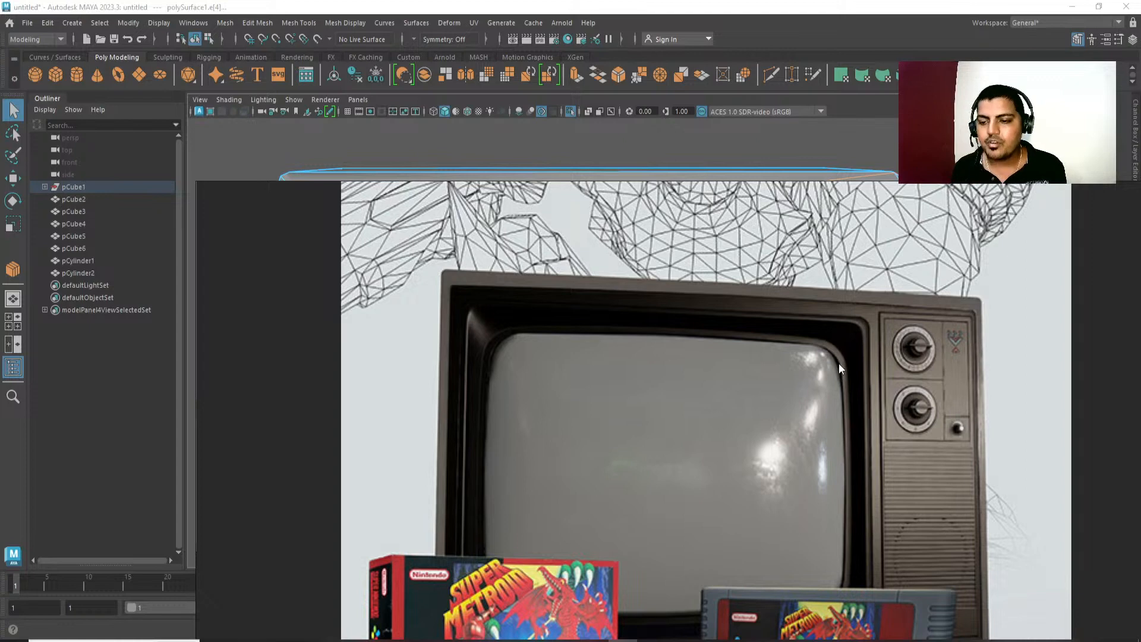
{"action": "left_click_drag", "start_coordinate": [756, 262], "coordinate": [812, 306]}
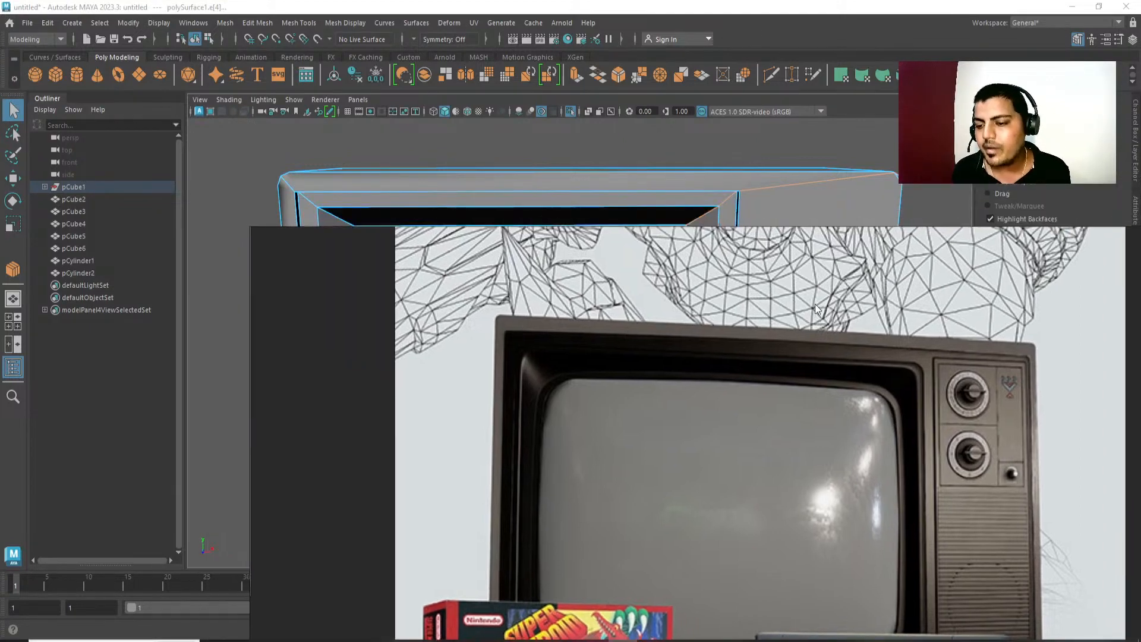
{"action": "right_click_drag", "start_coordinate": [816, 306], "coordinate": [1140, 171]}
{"action": "left_click_drag", "start_coordinate": [581, 360], "coordinate": [607, 309], "text": "alt"}
{"action": "left_click_drag", "start_coordinate": [569, 387], "coordinate": [542, 386], "text": "alt"}
{"action": "right_click_drag", "start_coordinate": [542, 387], "coordinate": [573, 358]}
{"action": "scroll", "coordinate": [549, 359], "scroll_direction": "down", "scroll_amount": 2}
{"action": "left_click", "coordinate": [550, 359]}
{"action": "left_click_drag", "start_coordinate": [573, 358], "coordinate": [558, 326], "text": "alt"}
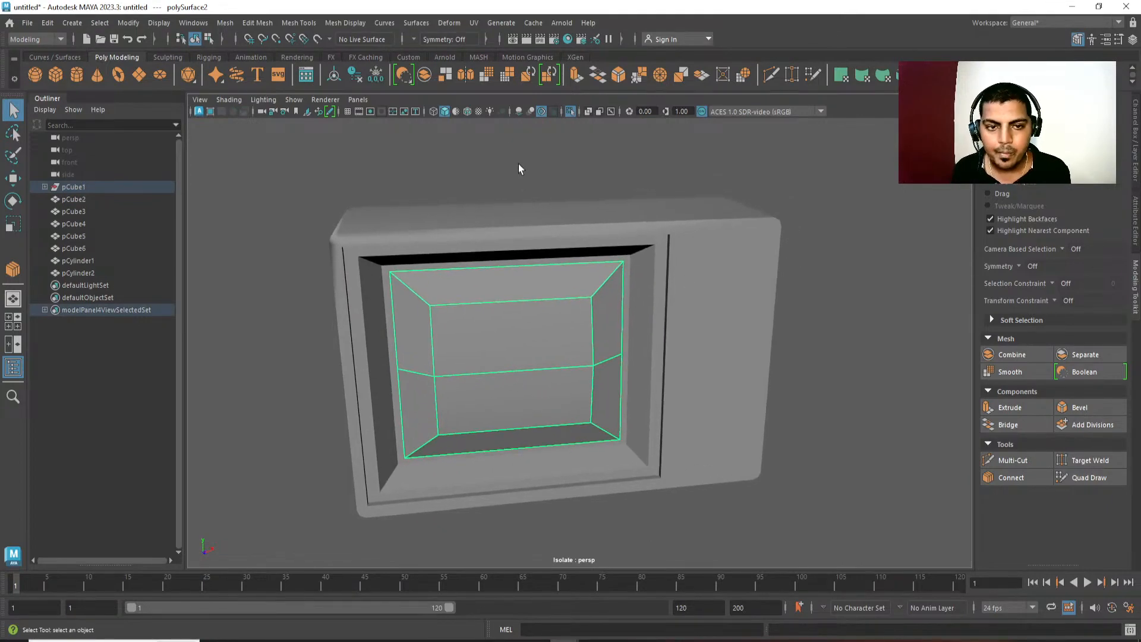
{"action": "scroll", "coordinate": [664, 297], "scroll_direction": "up", "scroll_amount": 2}
Select the diagonal edge loops at all four recess corners of the housing and switch to front view.
{"action": "left_click", "coordinate": [669, 304]}
{"action": "scroll", "coordinate": [663, 297], "scroll_direction": "up", "scroll_amount": 4}
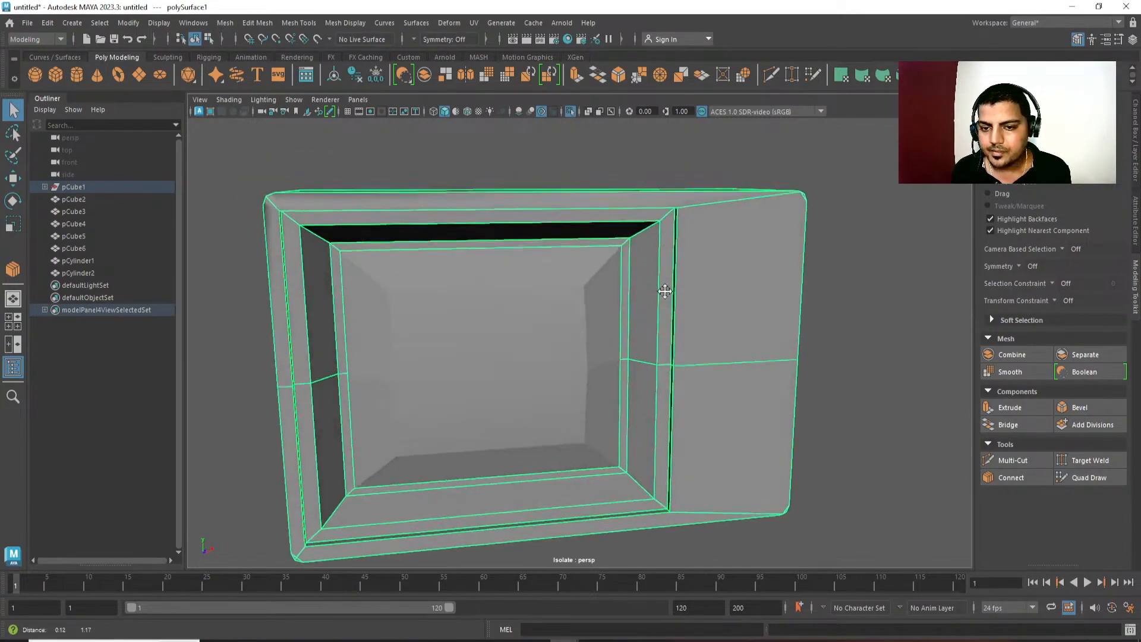
{"action": "right_click_drag", "start_coordinate": [669, 213], "coordinate": [669, 190]}
{"action": "double_click", "coordinate": [663, 236]}
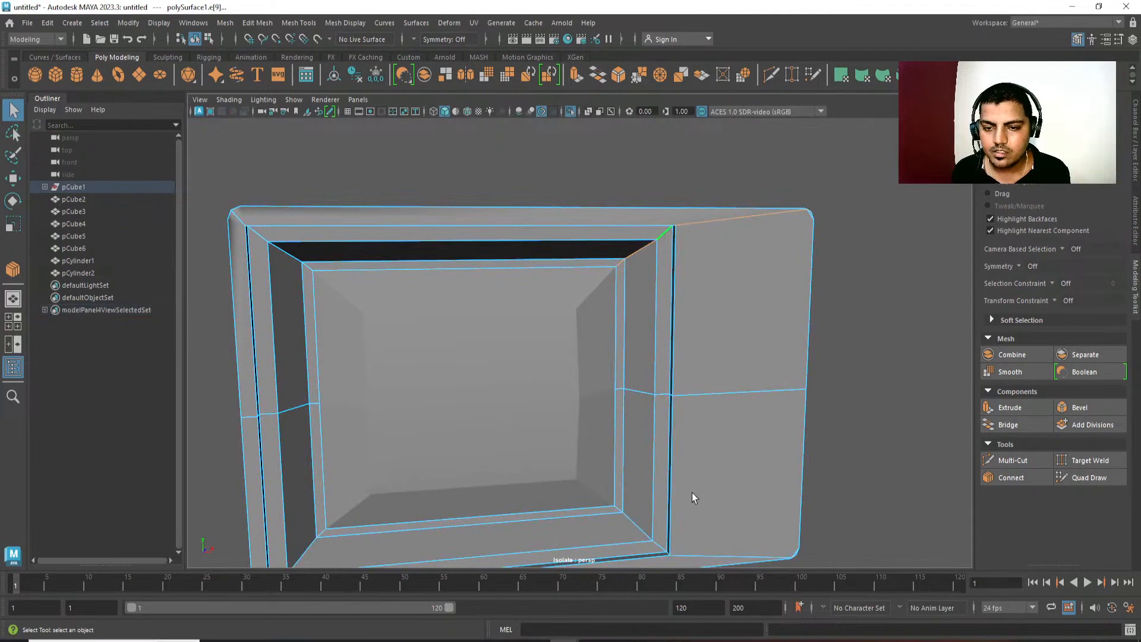
{"action": "middle_click_drag", "start_coordinate": [692, 493], "coordinate": [697, 377], "text": "alt"}
{"action": "double_click", "coordinate": [658, 429], "text": "shift"}
{"action": "middle_click_drag", "start_coordinate": [634, 431], "coordinate": [679, 430], "text": "alt"}
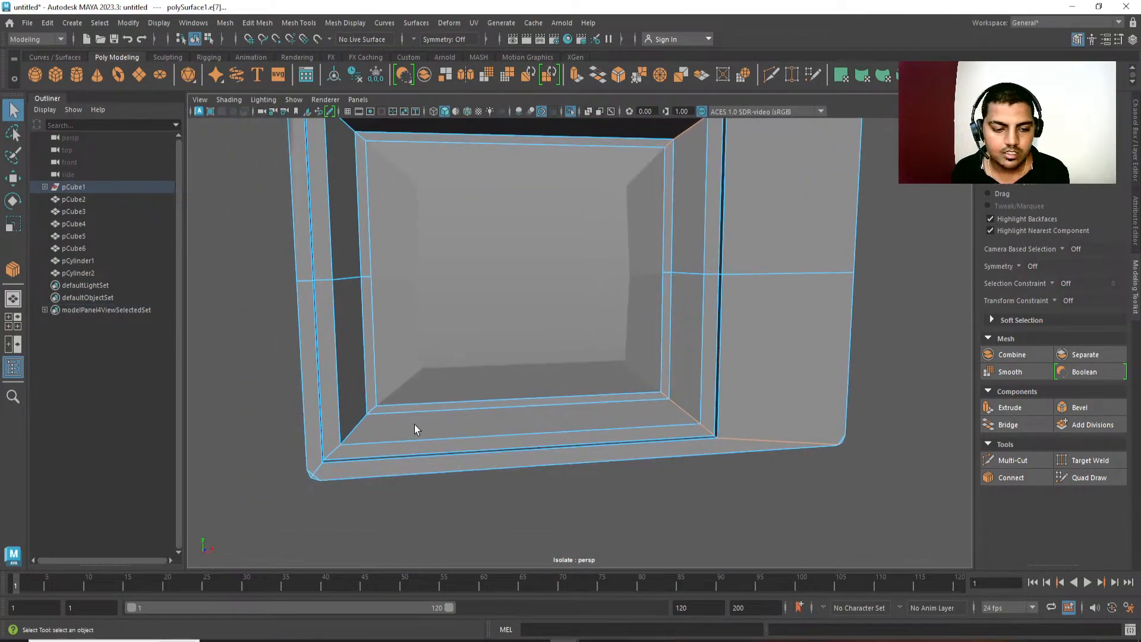
{"action": "double_click", "coordinate": [360, 424], "text": "shift"}
{"action": "middle_click_drag", "start_coordinate": [368, 223], "coordinate": [374, 321], "text": "alt"}
{"action": "key", "text": "space"}
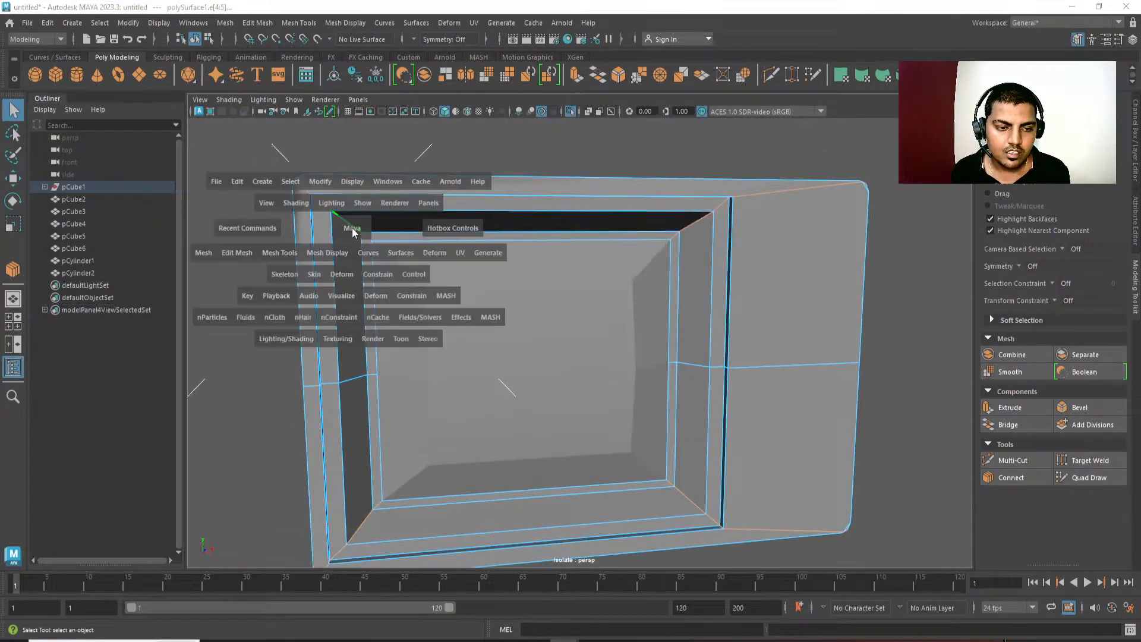
{"action": "left_click_drag", "start_coordinate": [353, 230], "coordinate": [352, 268]}
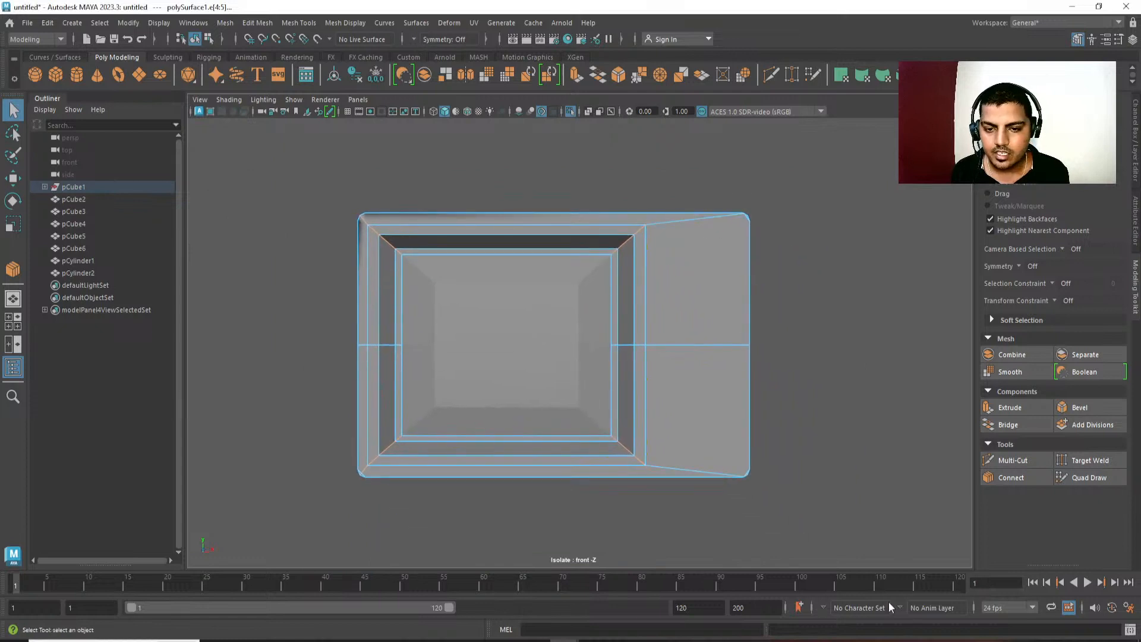
Deselect the edges reaching the housing's outer corners, keep the diagonal recess corner edges selected, and check the selection in wireframe.
{"action": "middle_click_drag", "start_coordinate": [648, 253], "coordinate": [651, 254], "text": "alt"}
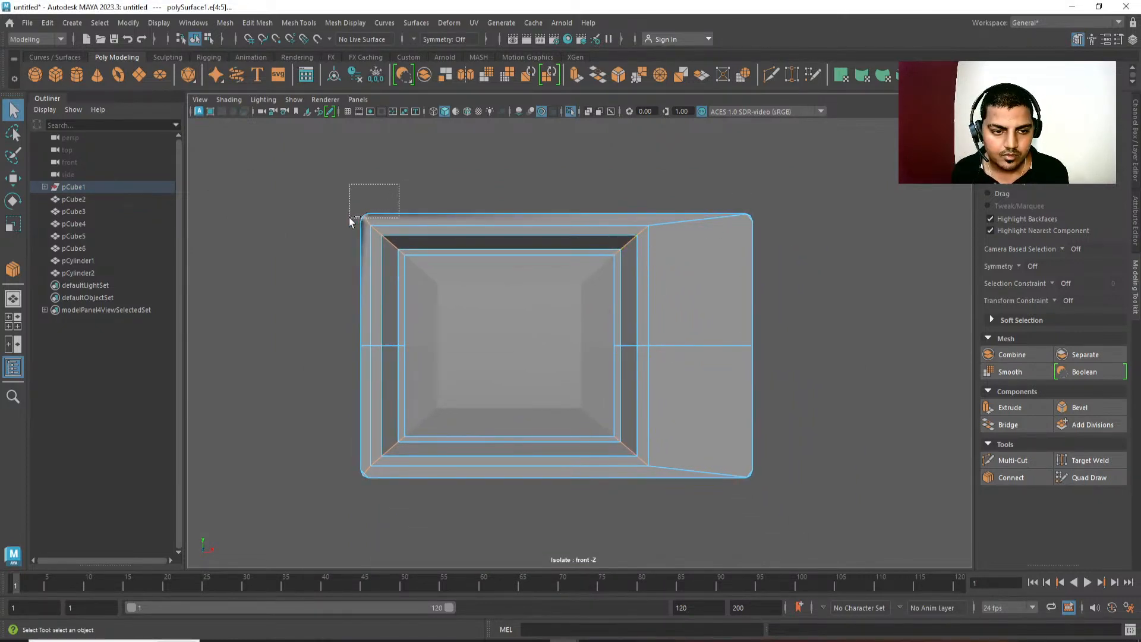
{"action": "left_click_drag", "start_coordinate": [348, 217], "coordinate": [347, 217]}
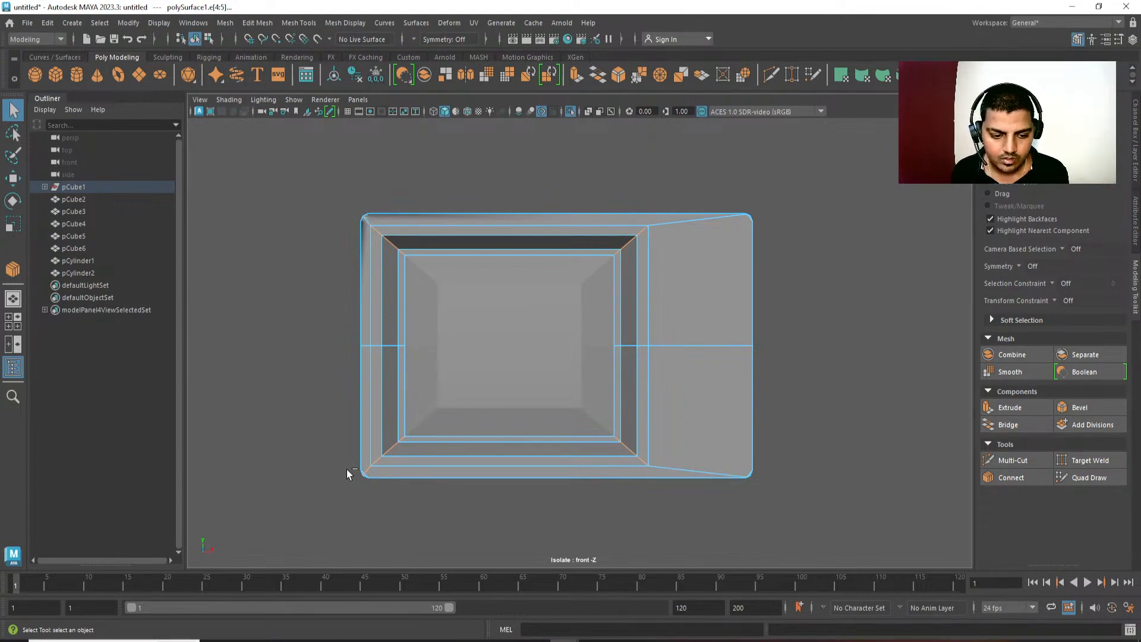
{"action": "middle_click_drag", "start_coordinate": [604, 365], "coordinate": [621, 343], "text": "alt"}
{"action": "key", "text": "space"}
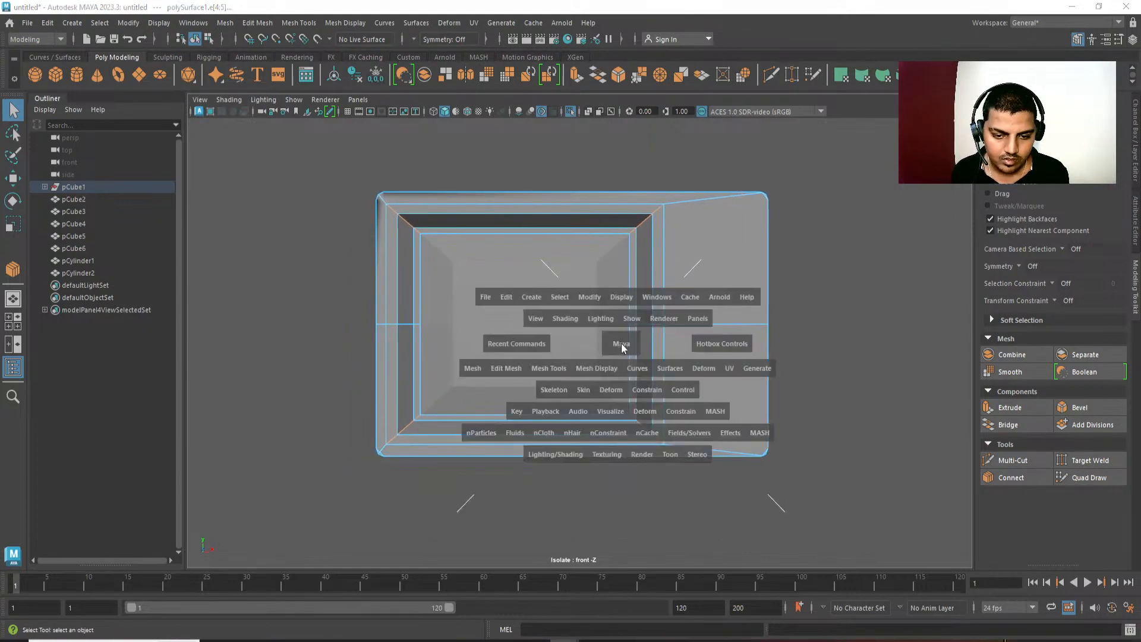
{"action": "left_click_drag", "start_coordinate": [622, 343], "coordinate": [623, 319]}
{"action": "right_click_drag", "start_coordinate": [627, 374], "coordinate": [568, 170], "text": "alt"}
{"action": "mouse_move", "coordinate": [568, 170]}
{"action": "left_mouse_down", "text": "alt"}
{"action": "mouse_move", "coordinate": [590, 176]}
{"action": "mouse_move", "coordinate": [749, 369]}
{"action": "mouse_move", "coordinate": [723, 385]}
{"action": "mouse_move", "coordinate": [503, 384]}
{"action": "mouse_move", "coordinate": [541, 408]}
{"action": "mouse_move", "coordinate": [596, 360]}
{"action": "mouse_move", "coordinate": [587, 346]}
{"action": "left_mouse_up", "text": "alt"}
{"action": "key", "text": "4"}
{"action": "key", "text": "space"}
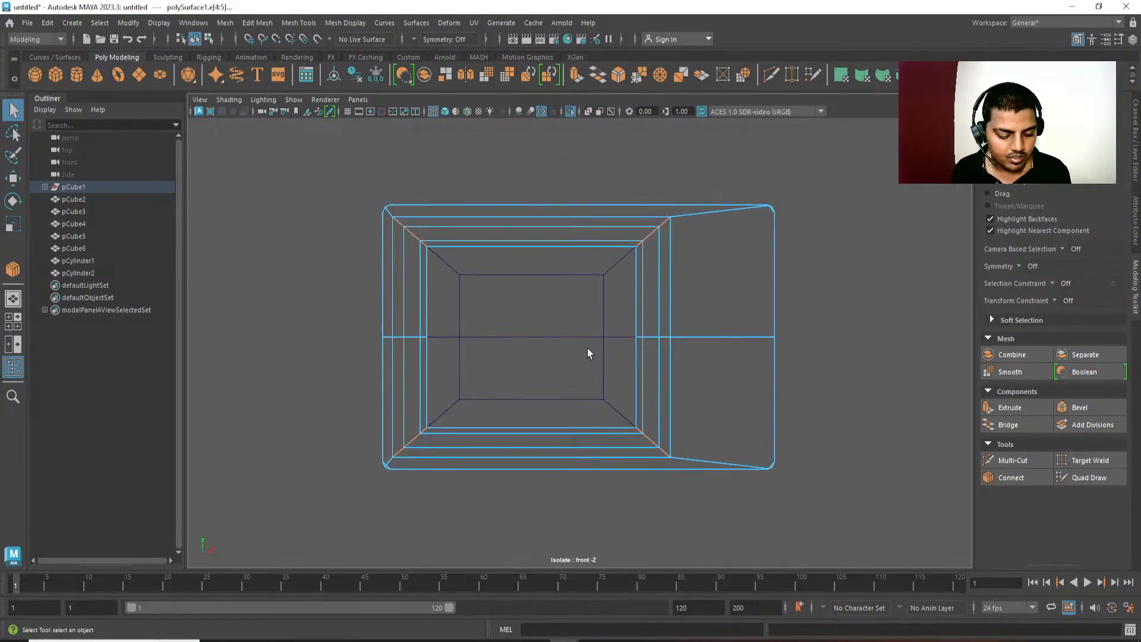
{"action": "key", "text": "6"}
Try to bevel all selected diagonal edges at the recess corners.
{"action": "key", "text": "ctrl+b"}
{"action": "middle_click_drag", "start_coordinate": [642, 301], "coordinate": [627, 316], "text": "alt"}
{"action": "scroll", "coordinate": [643, 356], "scroll_direction": "up", "scroll_amount": 1}
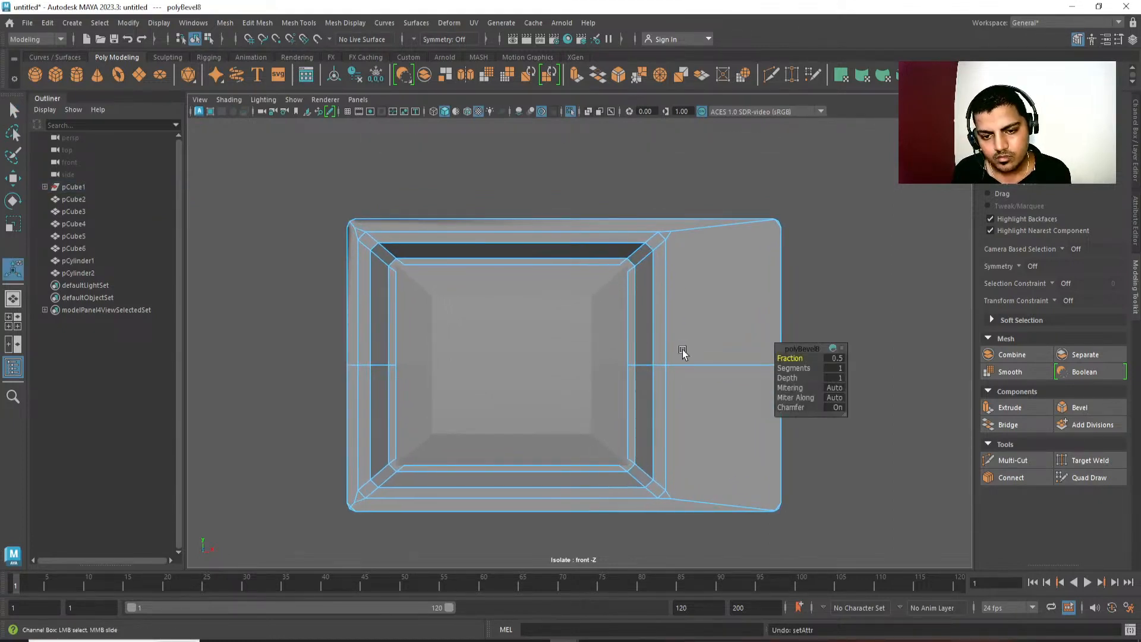
{"action": "key", "text": "ctrl+z"}
Deselect the innermost diagonal edges at the four recess corners and bevel the remaining corner edges with 3 segments.
{"action": "middle_click_drag", "start_coordinate": [672, 300], "coordinate": [663, 298], "text": "alt"}
{"action": "left_click", "coordinate": [632, 252], "text": "ctrl"}
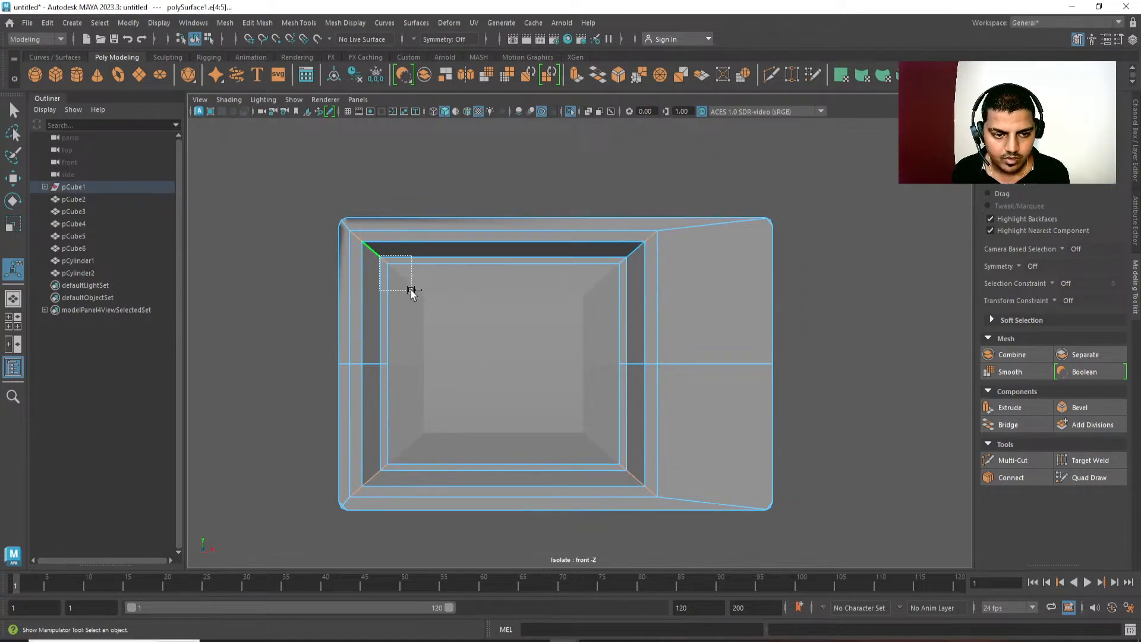
{"action": "left_click_drag", "start_coordinate": [411, 290], "coordinate": [412, 291], "text": "ctrl"}
{"action": "middle_click_drag", "start_coordinate": [434, 485], "coordinate": [435, 458], "text": "alt"}
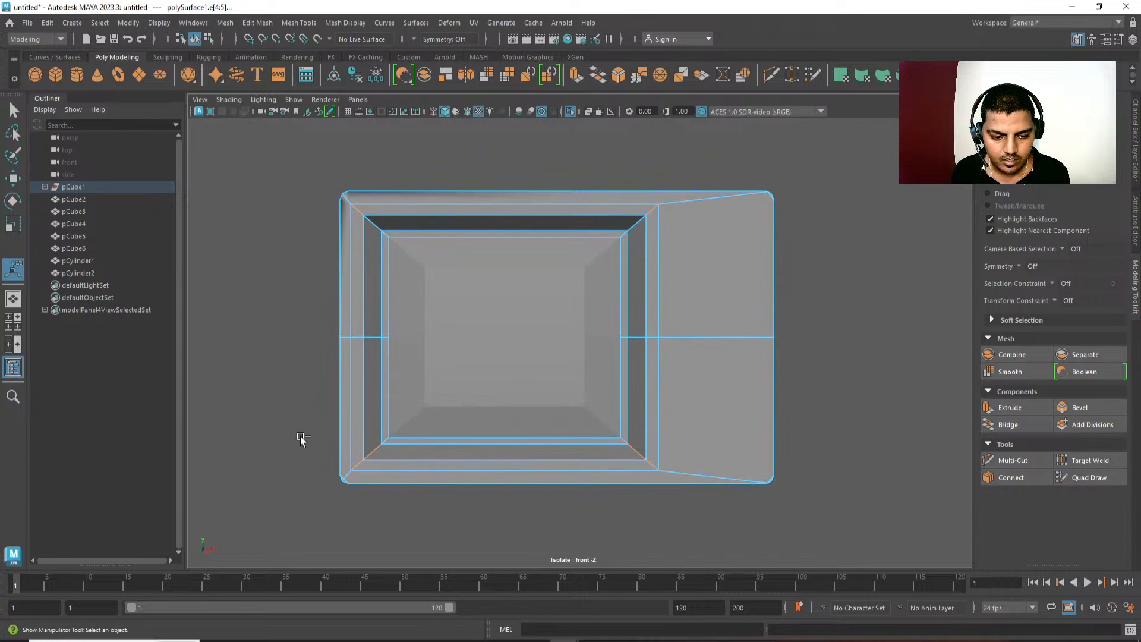
{"action": "left_click_drag", "start_coordinate": [600, 419], "coordinate": [640, 453]}
{"action": "middle_click_drag", "start_coordinate": [664, 380], "coordinate": [673, 388], "text": "alt"}
{"action": "key", "text": "ctrl+b"}
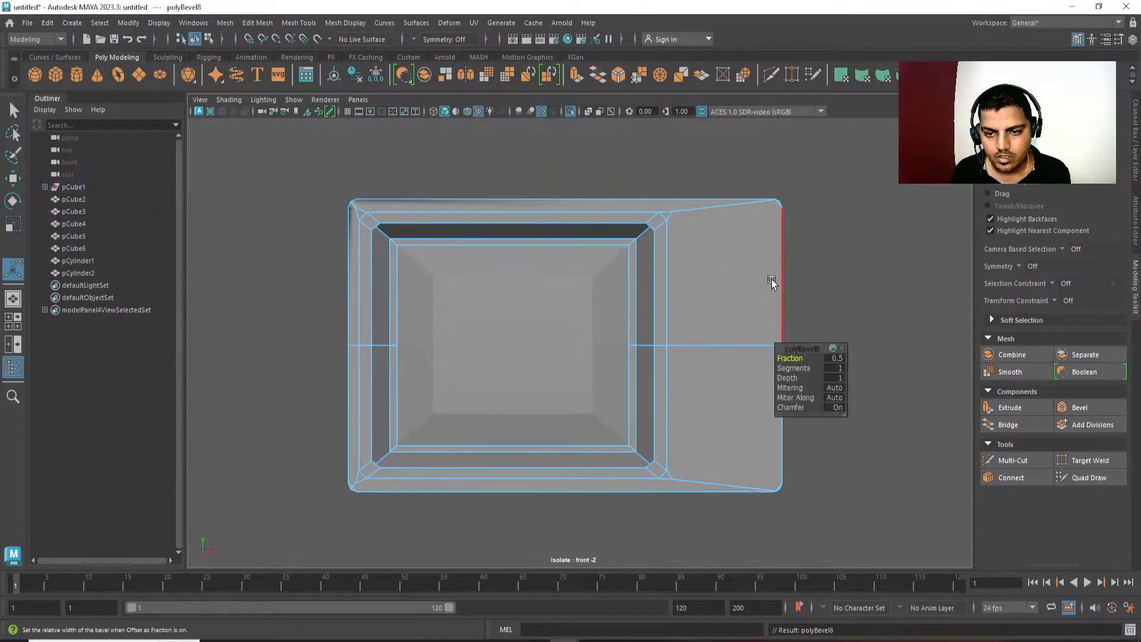
{"action": "left_click", "coordinate": [797, 369]}
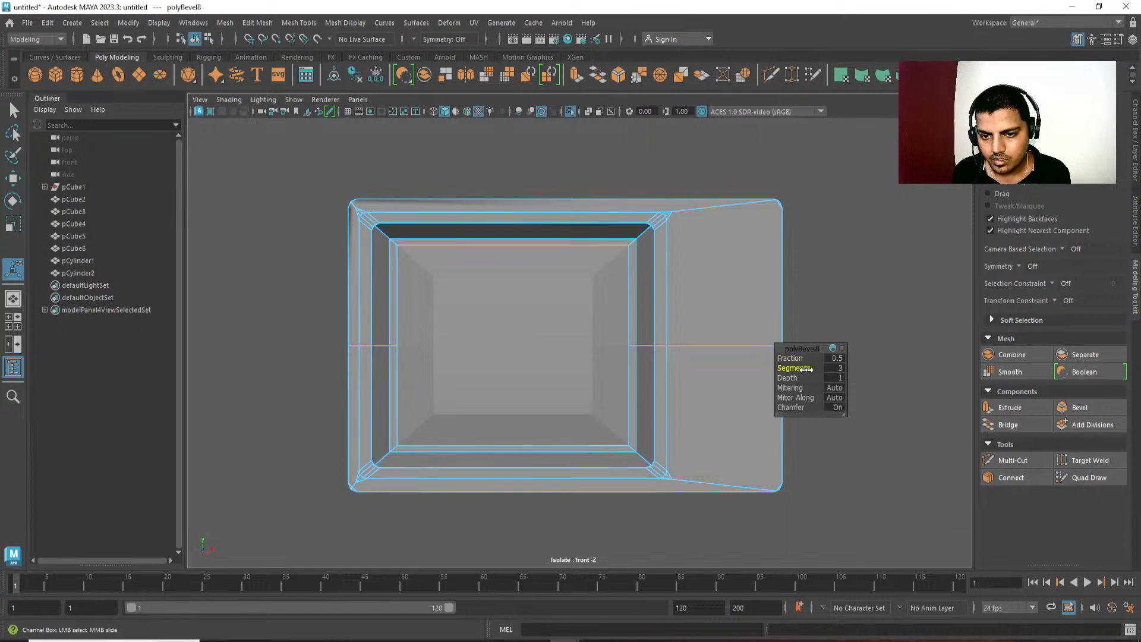
Examine the beveled recess corners up close in the front and perspective views.
{"action": "middle_click_drag", "start_coordinate": [706, 244], "coordinate": [700, 275], "text": "alt"}
{"action": "scroll", "coordinate": [700, 275], "scroll_direction": "up", "scroll_amount": 1}
{"action": "left_click_drag", "start_coordinate": [722, 263], "coordinate": [749, 241], "text": "alt"}
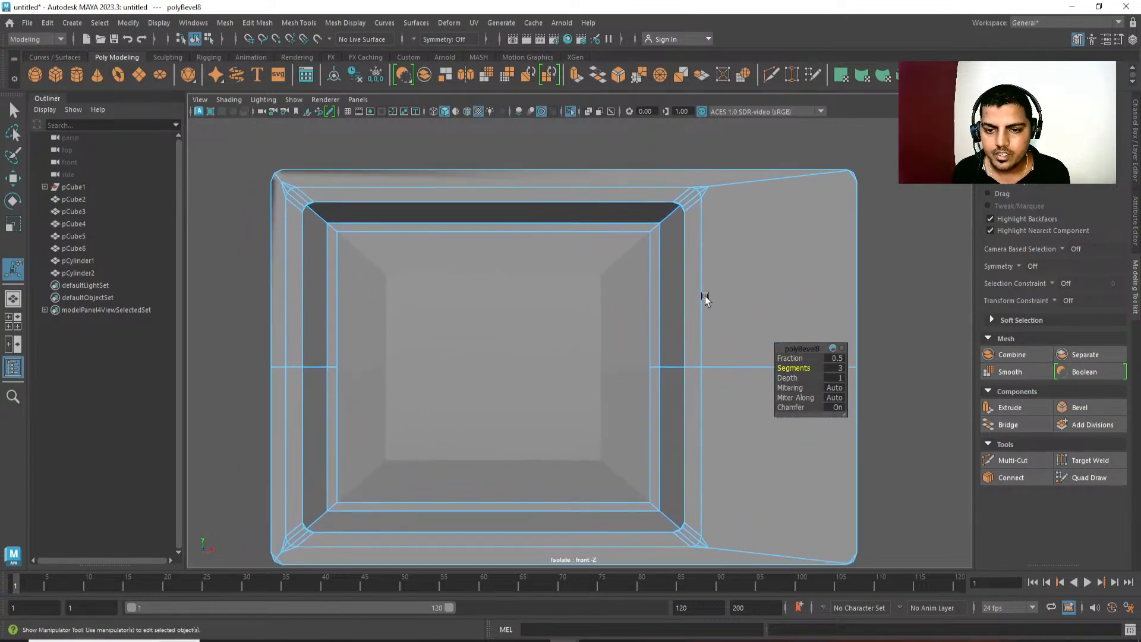
{"action": "key", "text": "space"}
{"action": "key", "text": "space"}
{"action": "left_click_drag", "start_coordinate": [706, 295], "coordinate": [614, 312], "text": "alt"}
{"action": "scroll", "coordinate": [672, 387], "scroll_direction": "up", "scroll_amount": 3}
{"action": "scroll", "coordinate": [614, 312], "scroll_direction": "up", "scroll_amount": 3}
{"action": "middle_click_drag", "start_coordinate": [683, 357], "coordinate": [638, 397], "text": "alt"}
{"action": "middle_click_drag", "start_coordinate": [630, 340], "coordinate": [629, 326], "text": "alt"}
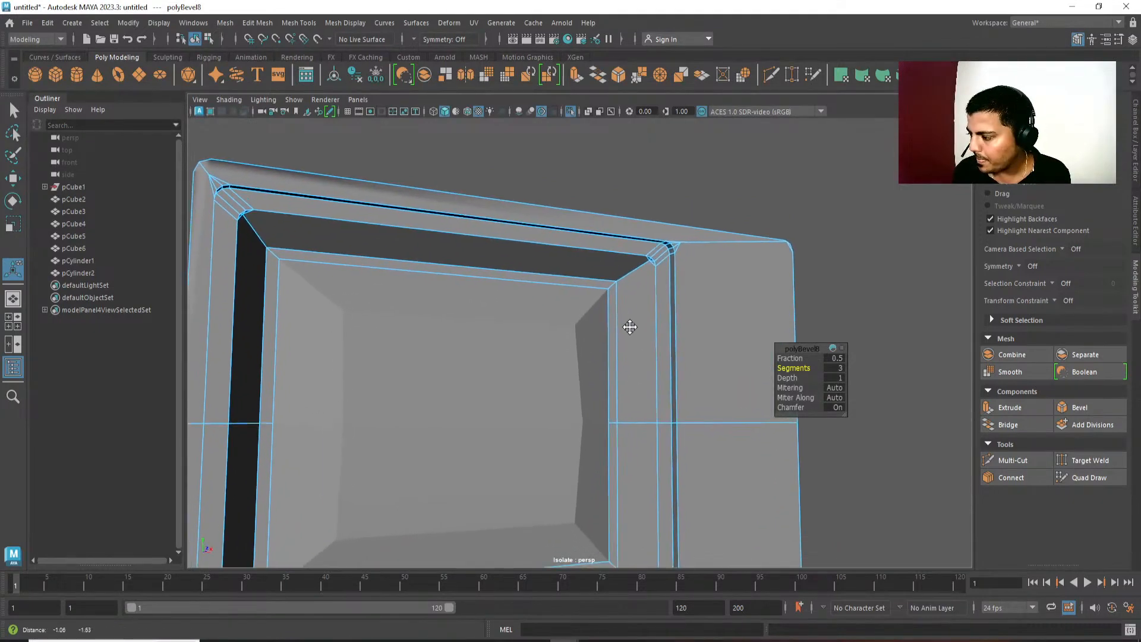
{"action": "scroll", "coordinate": [627, 321], "scroll_direction": "up", "scroll_amount": 1}
Combine the television housing and the screen panel into one mesh.
{"action": "key", "text": "q"}
{"action": "left_click", "coordinate": [615, 279]}
{"action": "middle_click_drag", "start_coordinate": [548, 390], "coordinate": [564, 340], "text": "alt"}
{"action": "key", "text": "F8"}
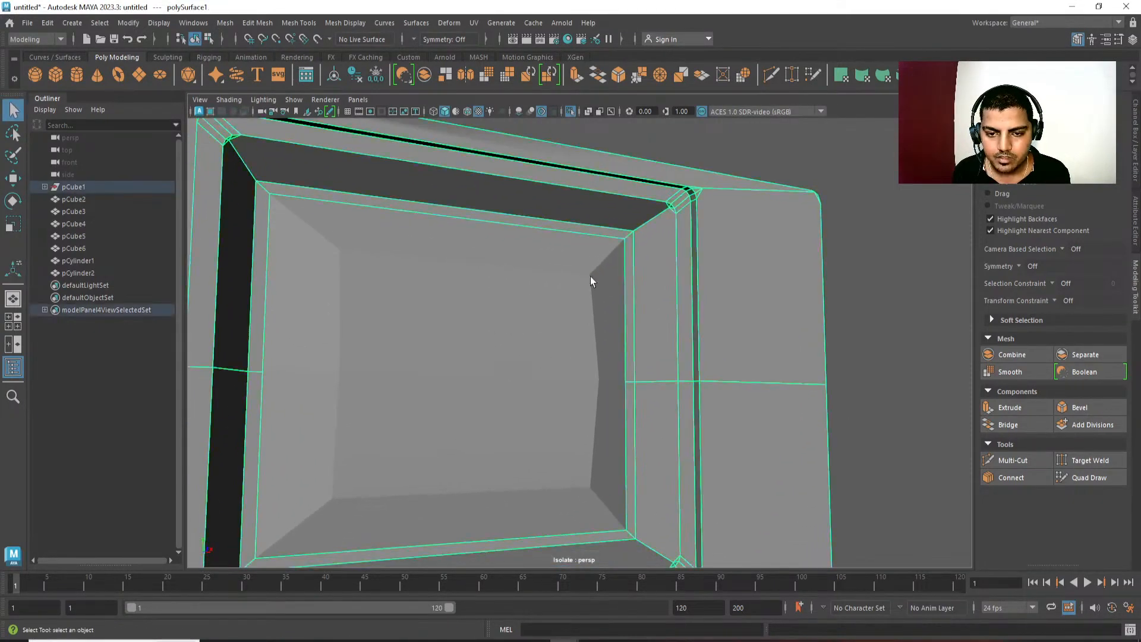
{"action": "left_click", "coordinate": [590, 277]}
{"action": "left_click", "coordinate": [649, 265], "text": "shift"}
{"action": "right_click_drag", "start_coordinate": [664, 266], "coordinate": [661, 519], "text": "shift"}
{"action": "key", "text": "ctrl+F11"}
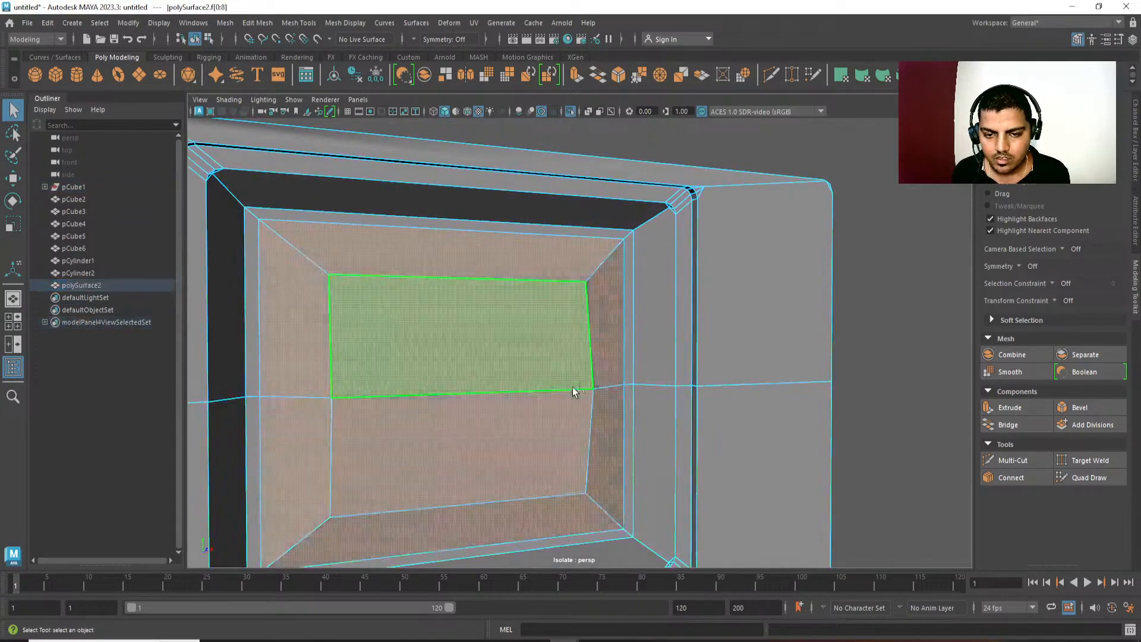
Select only the vertices of the screen panel and the recess's inner rim, leaving out the rest of the housing.
{"action": "key", "text": "ctrl+F9"}
{"action": "left_click_drag", "start_coordinate": [689, 324], "coordinate": [665, 337], "text": "alt"}
{"action": "scroll", "coordinate": [665, 336], "scroll_direction": "down", "scroll_amount": 2}
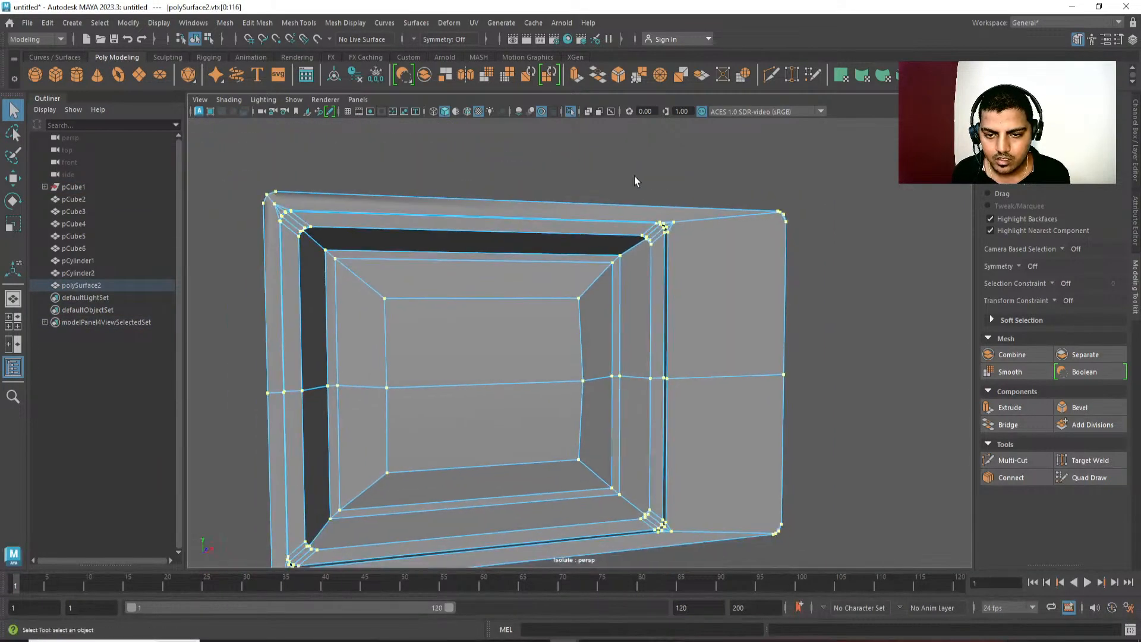
{"action": "left_click_drag", "start_coordinate": [634, 176], "coordinate": [821, 552], "text": "ctrl"}
{"action": "middle_click_drag", "start_coordinate": [355, 245], "coordinate": [397, 200], "text": "alt"}
{"action": "scroll", "coordinate": [416, 238], "scroll_direction": "down", "scroll_amount": 3}
{"action": "left_click_drag", "start_coordinate": [349, 147], "coordinate": [662, 226], "text": "shift"}
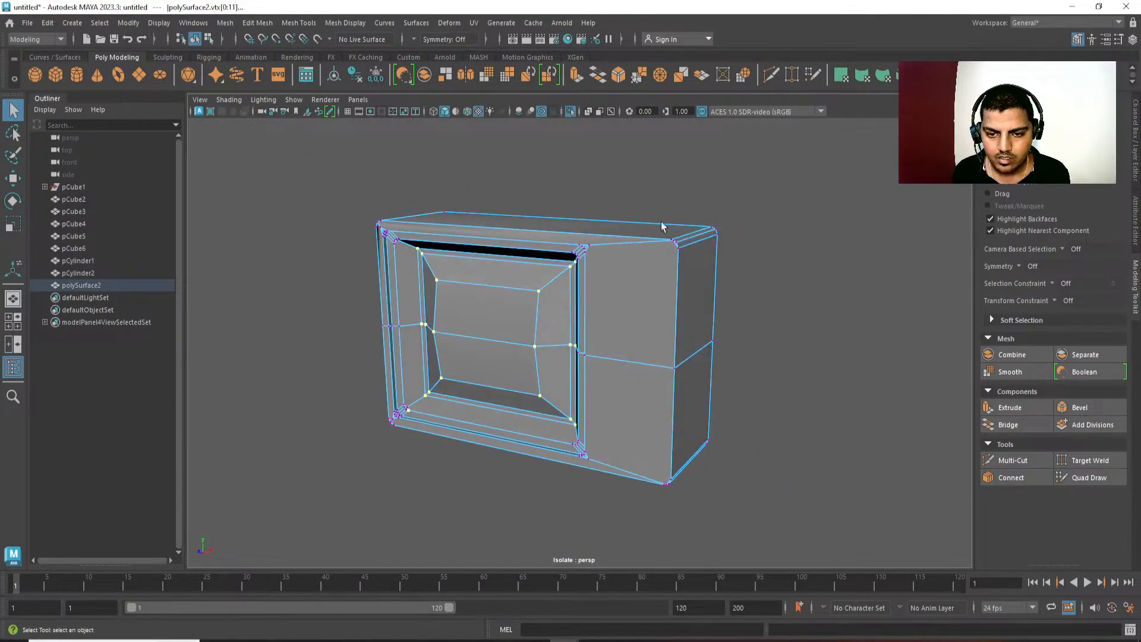
{"action": "left_click_drag", "start_coordinate": [861, 588], "coordinate": [698, 393]}
{"action": "left_click_drag", "start_coordinate": [838, 405], "coordinate": [733, 434], "text": "alt"}
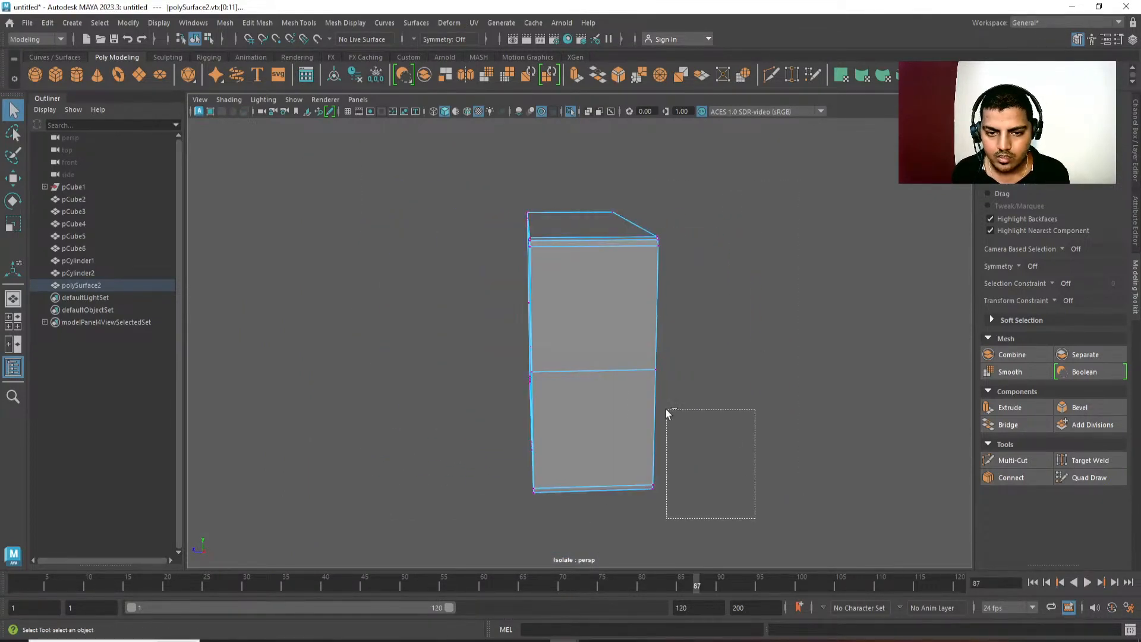
{"action": "left_click_drag", "start_coordinate": [666, 410], "coordinate": [584, 198], "text": "ctrl"}
Merge the selected screen and inner rim vertices with a distance threshold of 0.09.
{"action": "left_click_drag", "start_coordinate": [518, 285], "coordinate": [636, 303], "text": "alt"}
{"action": "scroll", "coordinate": [674, 299], "scroll_direction": "up", "scroll_amount": 4}
{"action": "right_click_drag", "start_coordinate": [674, 294], "coordinate": [715, 201], "text": "shift"}
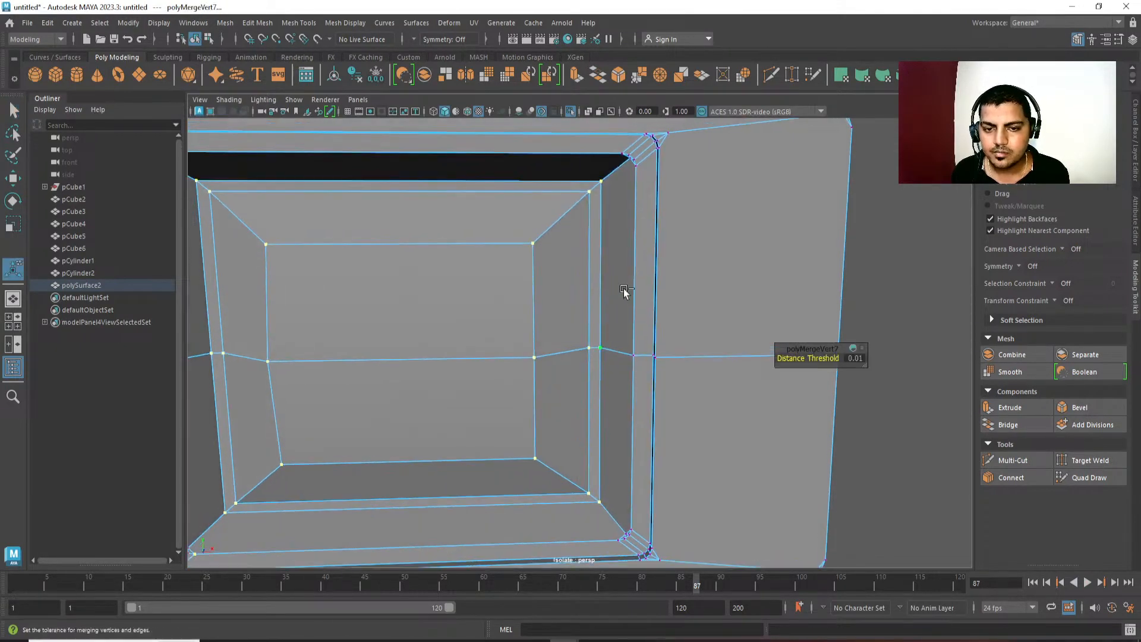
{"action": "key", "text": "3"}
{"action": "key", "text": "1"}
{"action": "left_click_drag", "start_coordinate": [584, 356], "coordinate": [586, 425], "text": "alt"}
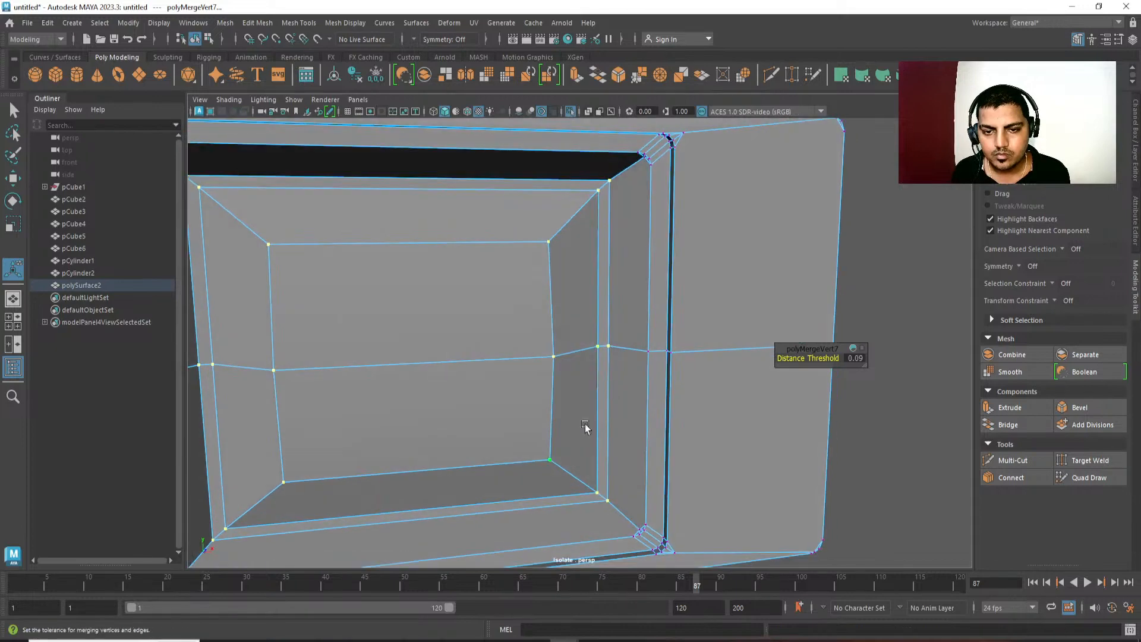
{"action": "right_click_drag", "start_coordinate": [585, 424], "coordinate": [686, 295]}
{"action": "left_click", "coordinate": [956, 319]}
Select the diagonal edges at the corners of the screen panel.
{"action": "left_click_drag", "start_coordinate": [619, 229], "coordinate": [622, 253], "text": "alt"}
{"action": "double_click", "coordinate": [601, 220]}
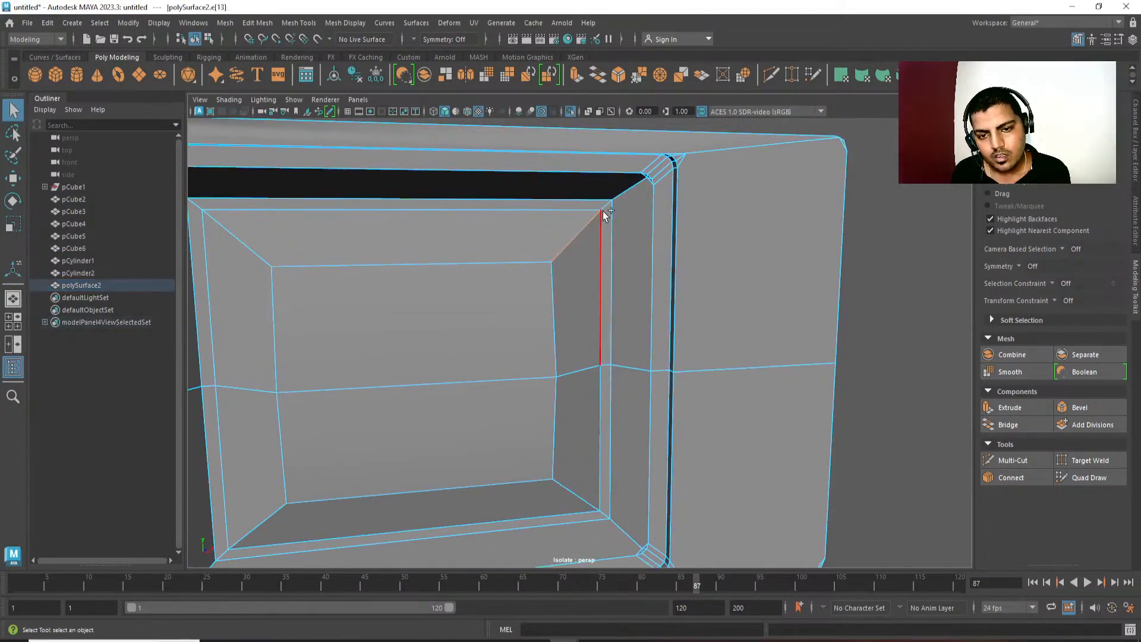
{"action": "left_click_drag", "start_coordinate": [623, 350], "coordinate": [620, 386], "text": "alt"}
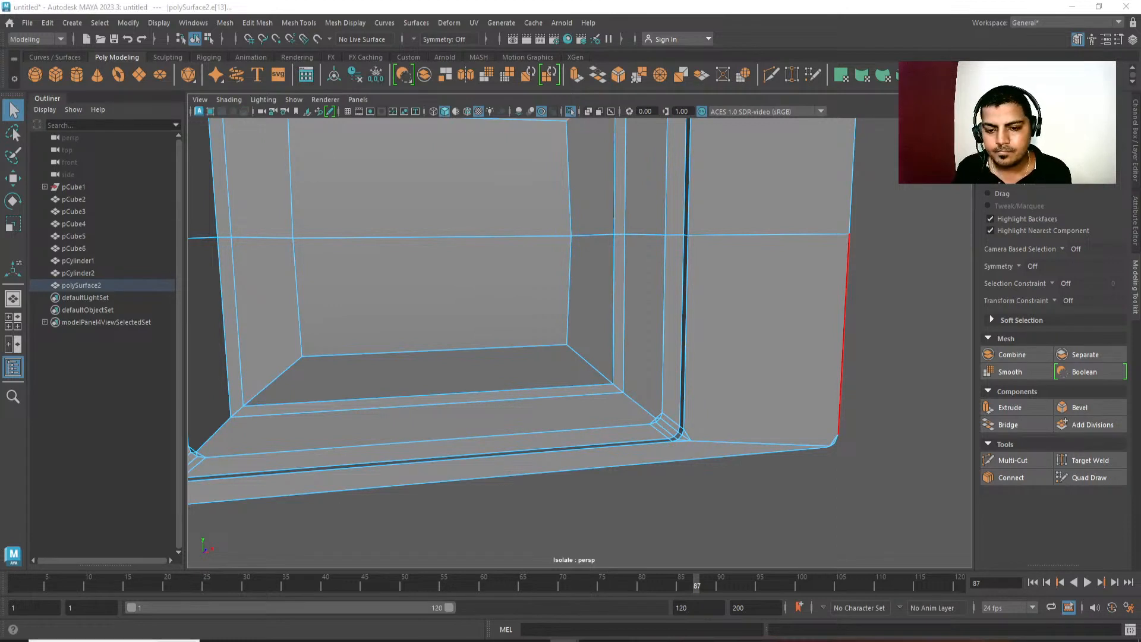
{"action": "left_click_drag", "start_coordinate": [690, 401], "coordinate": [644, 355], "text": "alt"}
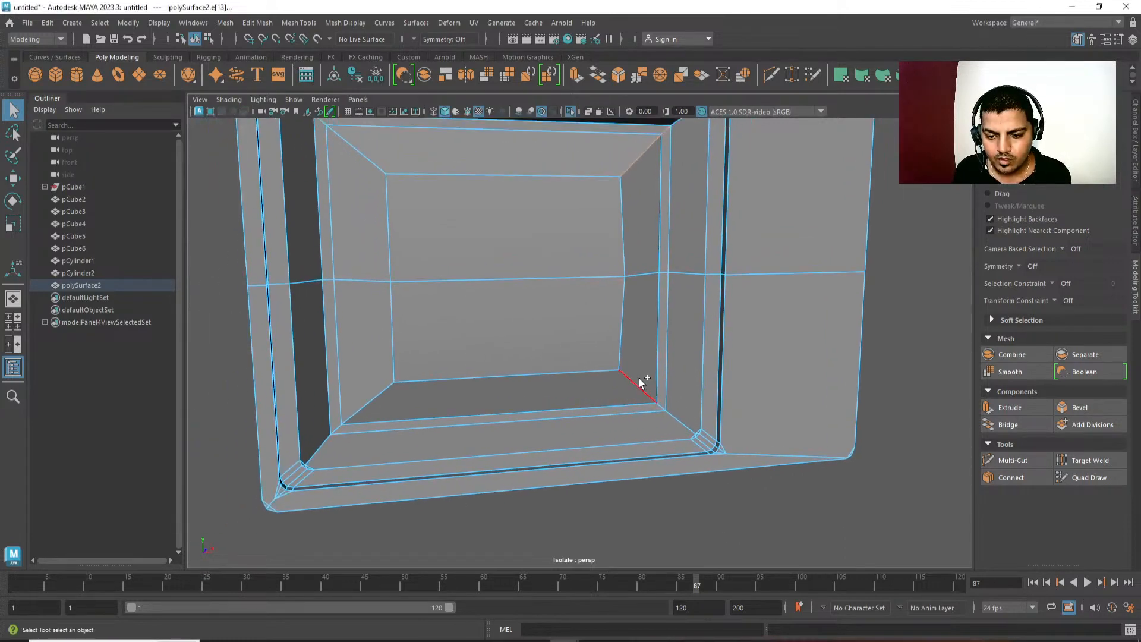
{"action": "left_click", "coordinate": [639, 378]}
{"action": "left_click_drag", "start_coordinate": [655, 451], "coordinate": [665, 420], "text": "alt"}
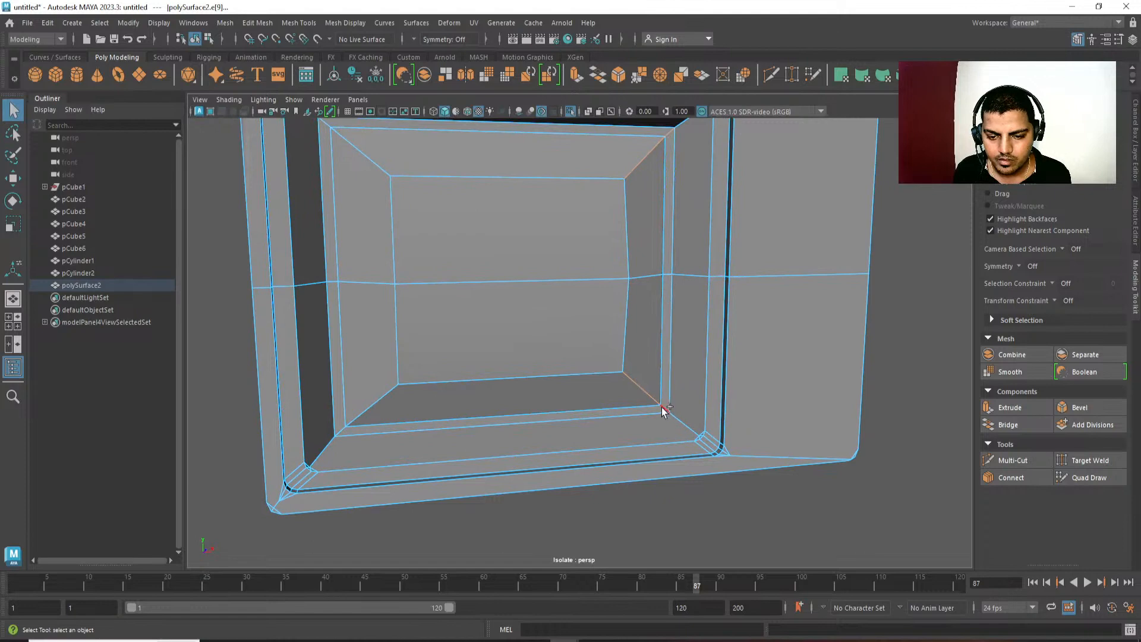
{"action": "left_click_drag", "start_coordinate": [377, 438], "coordinate": [331, 438], "text": "alt"}
{"action": "mouse_move", "coordinate": [369, 390]}
{"action": "left_mouse_down", "text": "alt"}
{"action": "mouse_move", "coordinate": [354, 410]}
{"action": "mouse_move", "coordinate": [366, 389]}
{"action": "left_mouse_up", "text": "alt"}
{"action": "left_click", "coordinate": [366, 389], "text": "shift"}
{"action": "left_click", "coordinate": [344, 409], "text": "shift"}
{"action": "middle_click_drag", "start_coordinate": [521, 468], "coordinate": [618, 412], "text": "alt"}
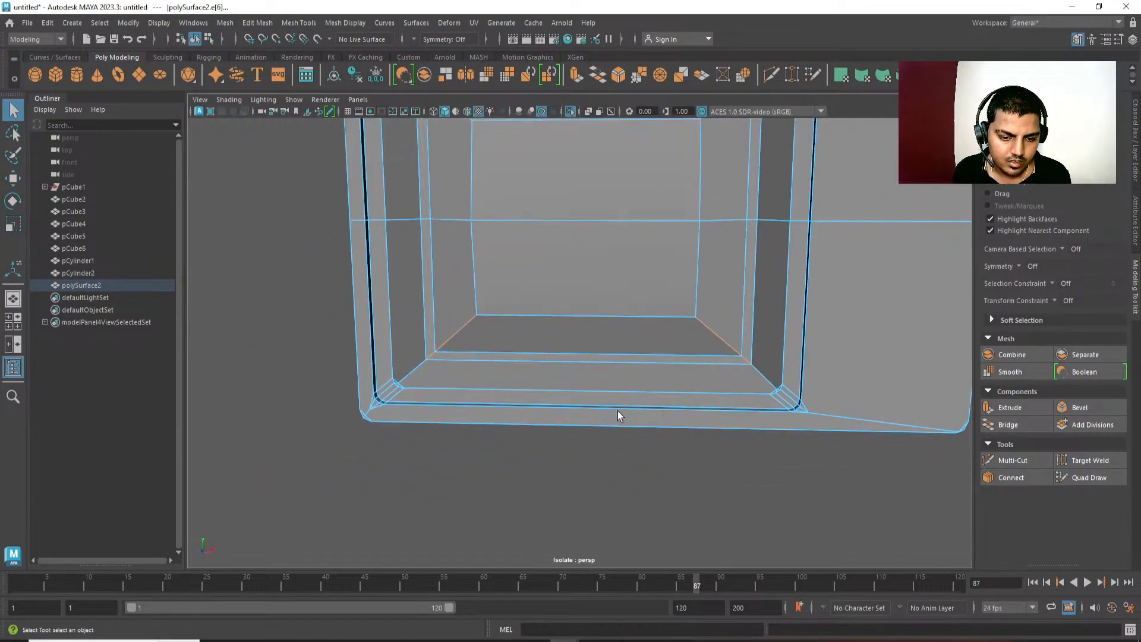
Check the corner vertices where the screen meets the recess rim in smoothed preview and wireframe display.
{"action": "key", "text": "3"}
{"action": "left_click_drag", "start_coordinate": [438, 397], "coordinate": [456, 388], "text": "alt"}
{"action": "key", "text": "1"}
{"action": "key", "text": "4"}
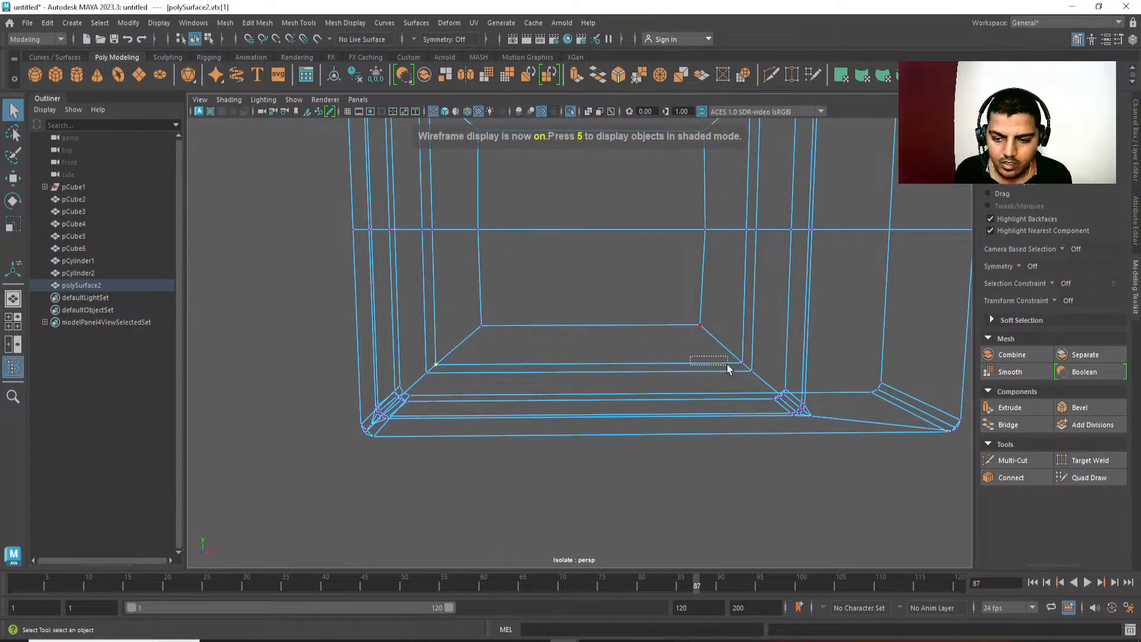
{"action": "left_click_drag", "start_coordinate": [729, 368], "coordinate": [747, 374]}
{"action": "left_click_drag", "start_coordinate": [705, 303], "coordinate": [757, 215], "text": "alt"}
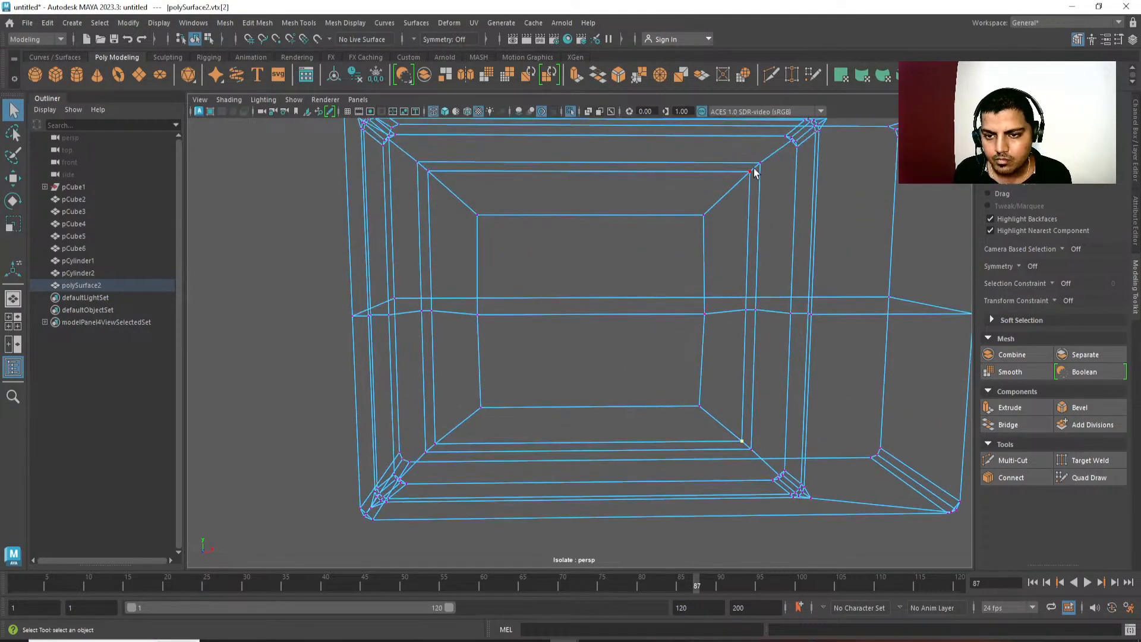
{"action": "left_click_drag", "start_coordinate": [685, 296], "coordinate": [726, 308], "text": "alt"}
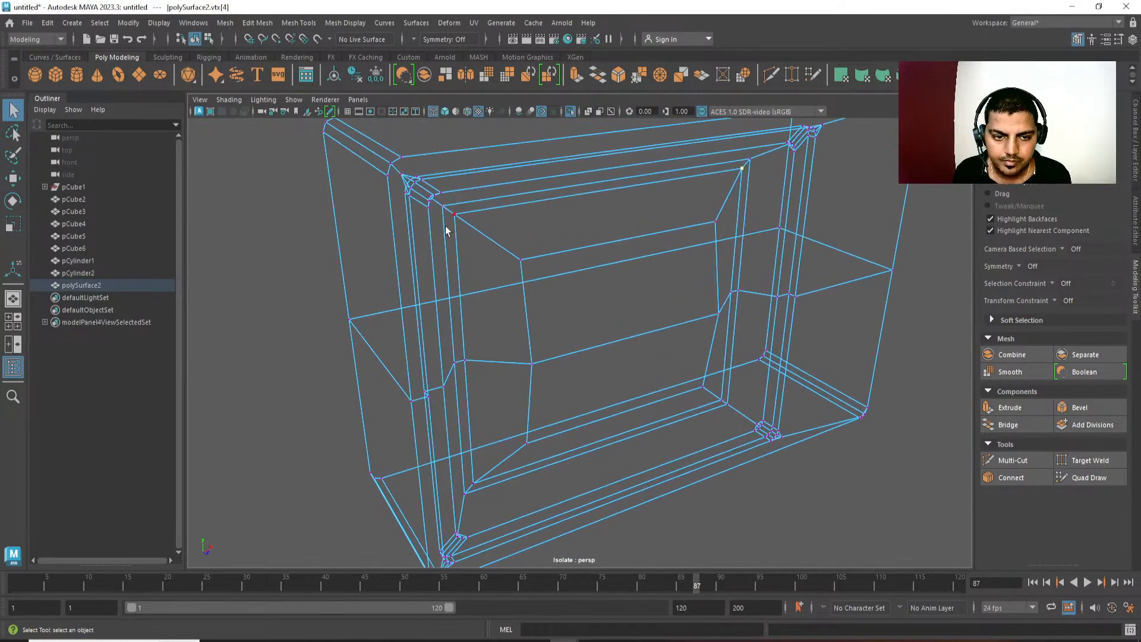
{"action": "key", "text": "6"}
{"action": "key", "text": "F10"}
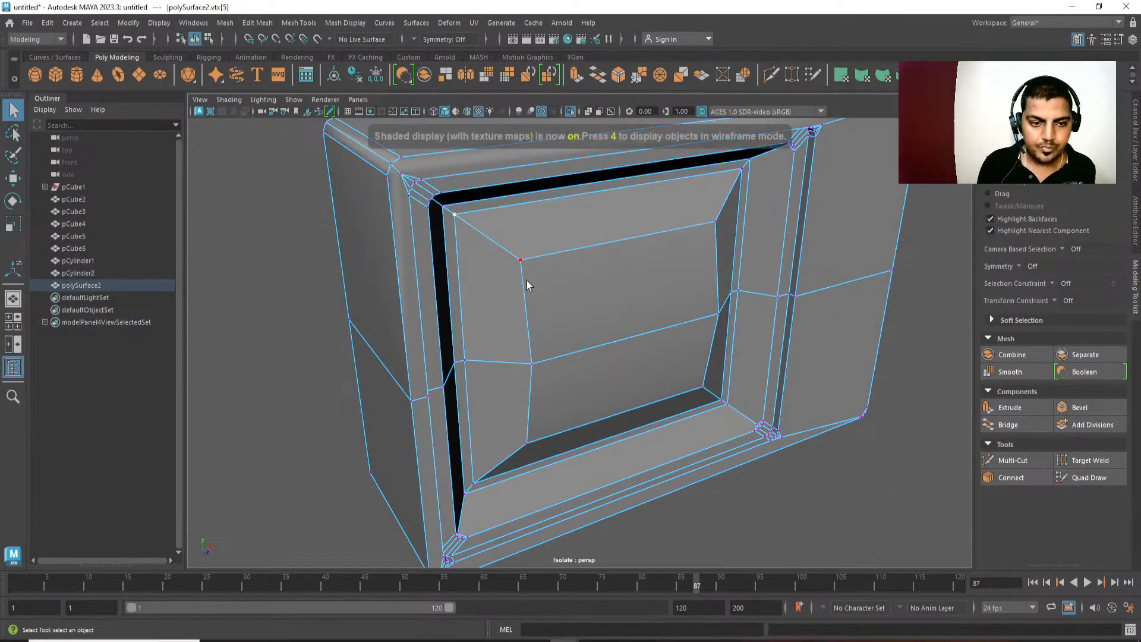
Try to bevel the diagonal edges at all four corners of the screen panel.
{"action": "right_click_drag", "start_coordinate": [526, 281], "coordinate": [447, 190], "text": "alt"}
{"action": "left_click_drag", "start_coordinate": [447, 190], "coordinate": [447, 257], "text": "alt"}
{"action": "left_click", "coordinate": [502, 227]}
{"action": "left_click_drag", "start_coordinate": [501, 227], "coordinate": [492, 342], "text": "alt"}
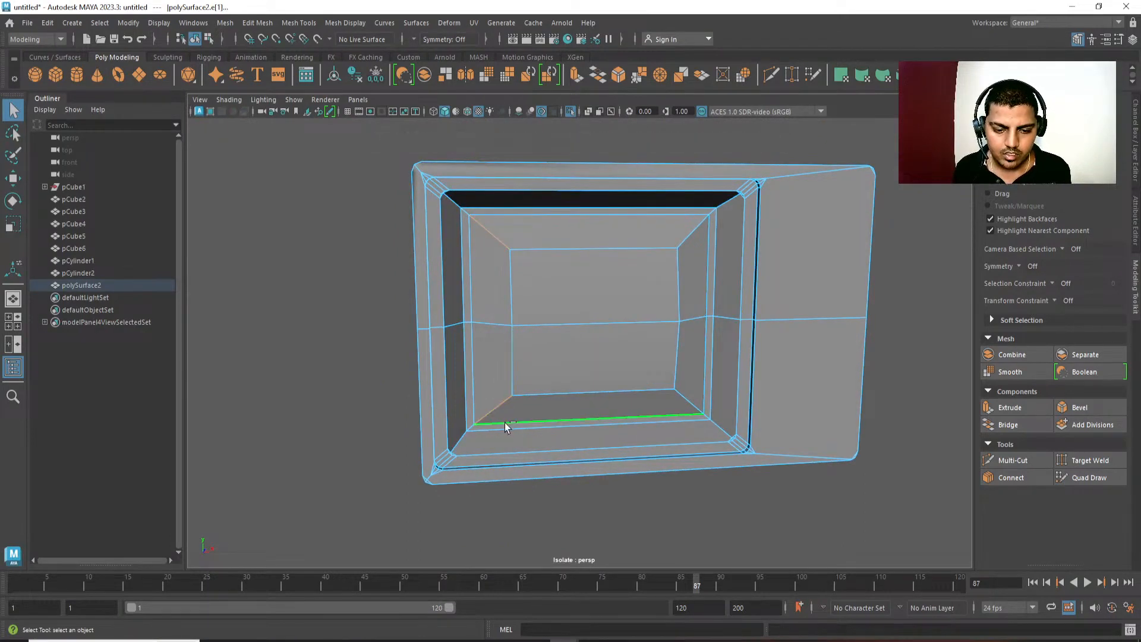
{"action": "left_click", "coordinate": [473, 428]}
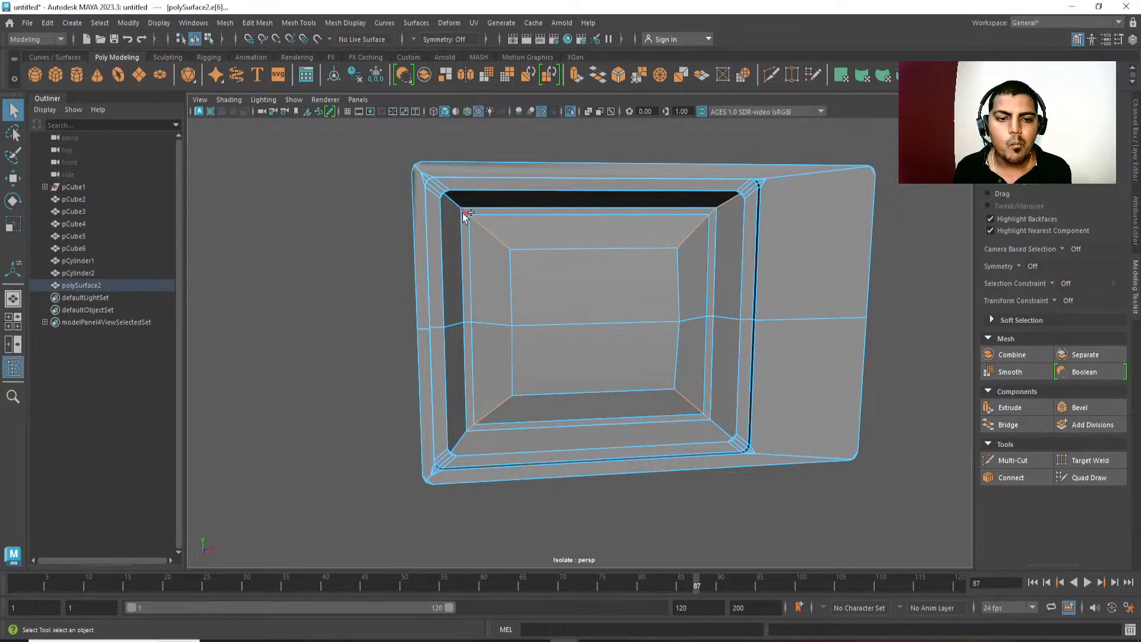
{"action": "middle_click_drag", "start_coordinate": [769, 216], "coordinate": [739, 216], "text": "alt"}
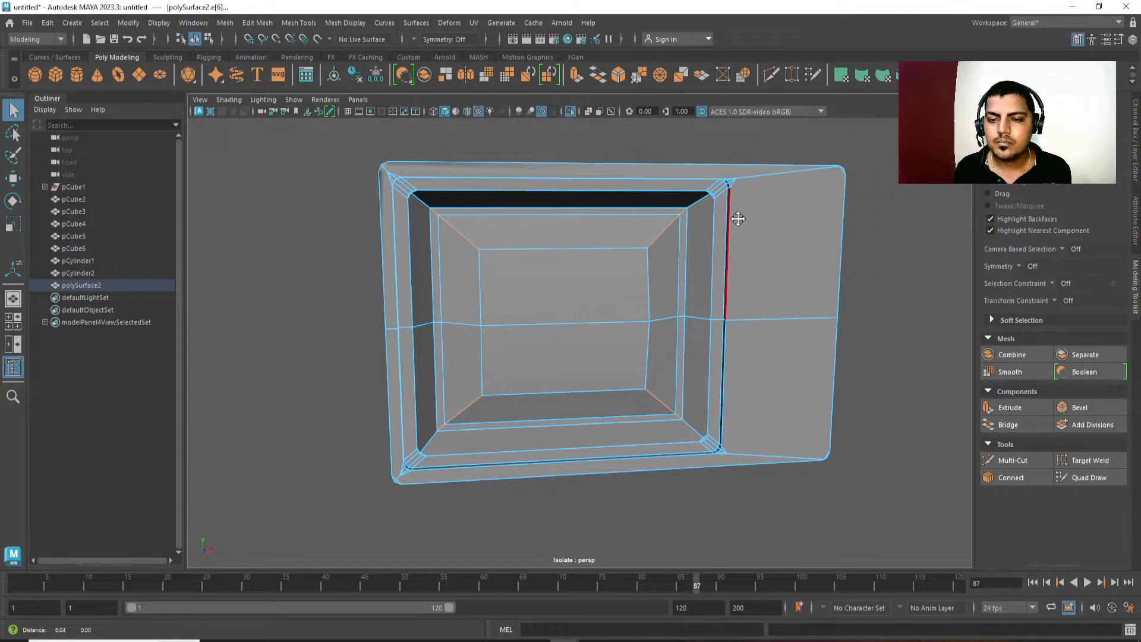
{"action": "left_click_drag", "start_coordinate": [567, 285], "coordinate": [576, 286], "text": "alt"}
{"action": "key", "text": "ctrl+b"}
{"action": "left_click_drag", "start_coordinate": [659, 312], "coordinate": [652, 311], "text": "alt"}
{"action": "left_click", "coordinate": [651, 312]}
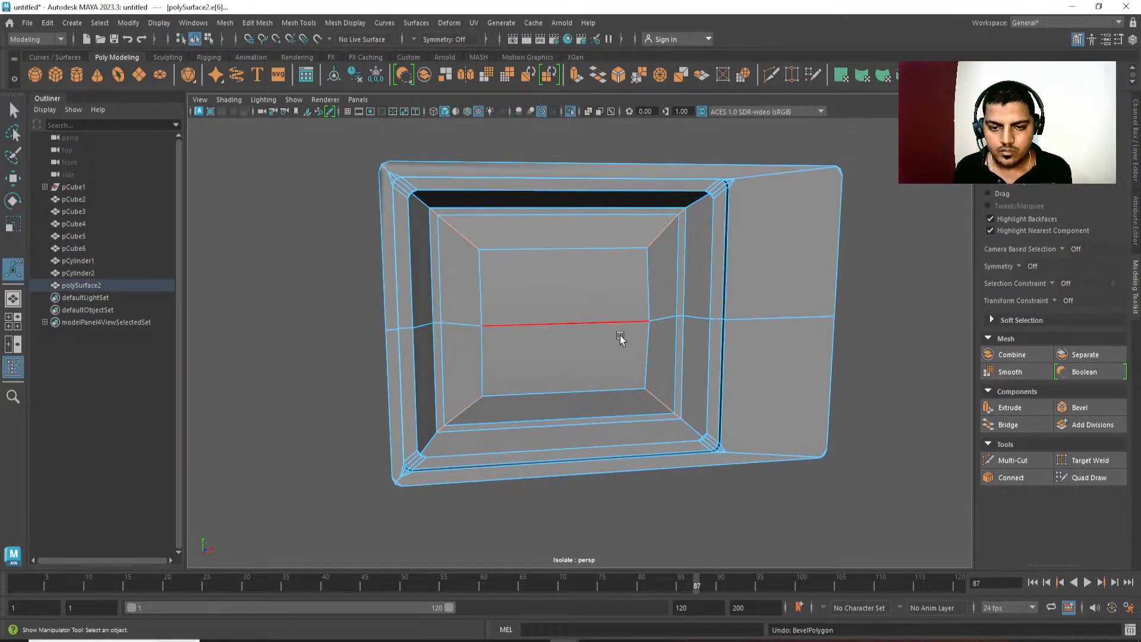
Try moving the combined television mesh as a whole object.
{"action": "right_click_drag", "start_coordinate": [542, 319], "coordinate": [647, 246]}
{"action": "right_click_drag", "start_coordinate": [702, 205], "coordinate": [692, 454], "text": "shift"}
{"action": "key", "text": "w"}
{"action": "left_click_drag", "start_coordinate": [599, 395], "coordinate": [532, 387], "text": "alt"}
{"action": "scroll", "coordinate": [533, 387], "scroll_direction": "down", "scroll_amount": 3}
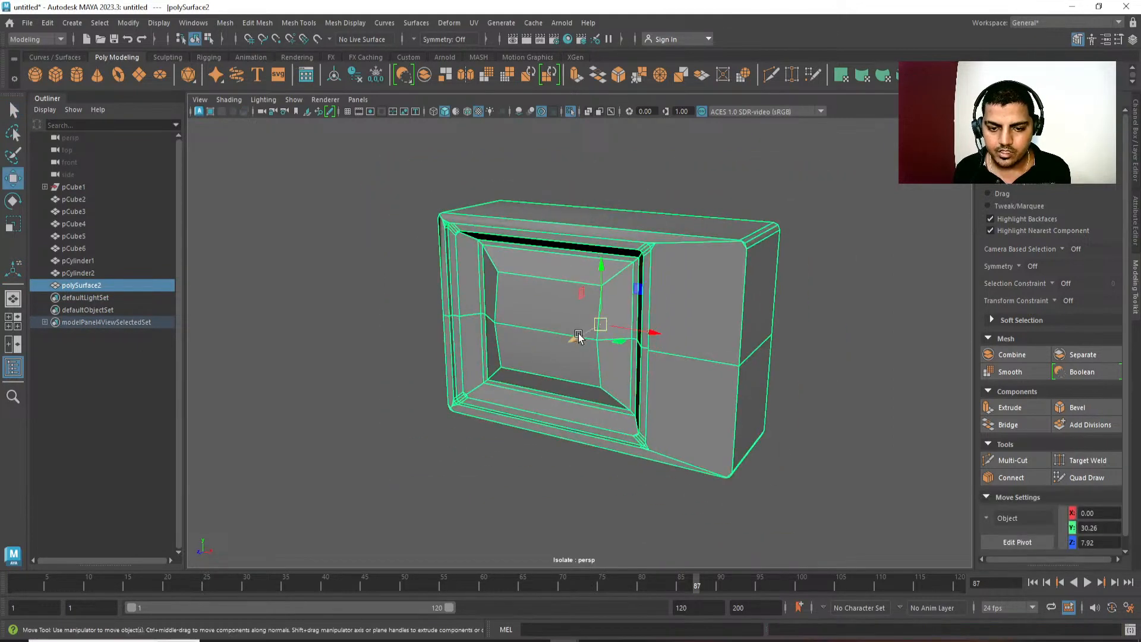
{"action": "left_click_drag", "start_coordinate": [600, 325], "coordinate": [517, 392]}
{"action": "key", "text": "ctrl+z"}
Select all faces of the screen panel by growing the face selection and extract them from the housing mesh.
{"action": "key", "text": "q"}
{"action": "left_click_drag", "start_coordinate": [604, 356], "coordinate": [619, 337], "text": "alt"}
{"action": "key", "text": "F11"}
{"action": "left_click_drag", "start_coordinate": [631, 437], "coordinate": [659, 404], "text": "alt"}
{"action": "scroll", "coordinate": [624, 357], "scroll_direction": "up", "scroll_amount": 3}
{"action": "left_click", "coordinate": [575, 303]}
{"action": "left_click", "coordinate": [576, 348], "text": "shift"}
{"action": "key", "text": "shift+period"}
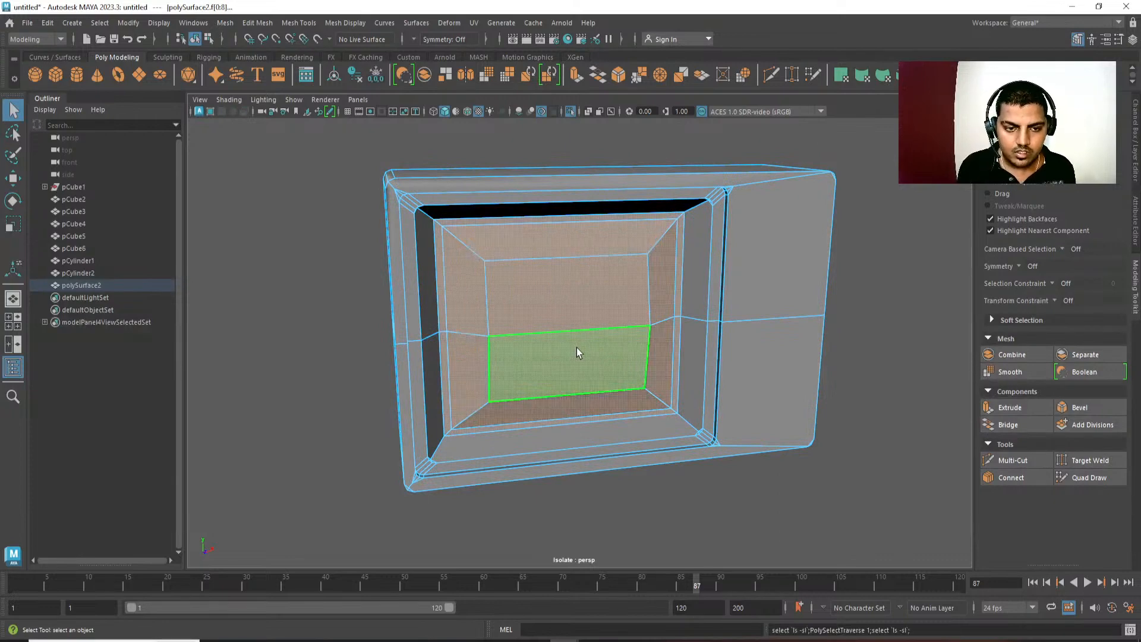
{"action": "right_click_drag", "start_coordinate": [607, 219], "coordinate": [607, 226], "text": "shift"}
{"action": "right_click_drag", "start_coordinate": [625, 432], "coordinate": [625, 432], "text": "shift"}
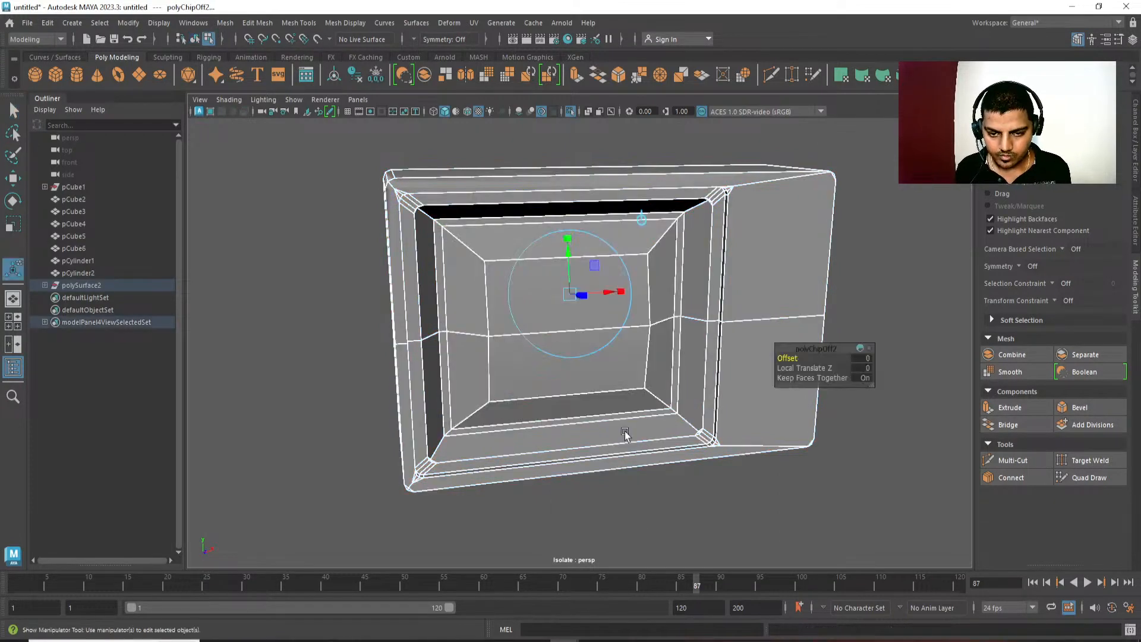
Select the extracted screen panel as an object and turn on its smooth mesh preview.
{"action": "key", "text": "q"}
{"action": "left_click", "coordinate": [658, 378]}
{"action": "left_click_drag", "start_coordinate": [658, 378], "coordinate": [689, 301], "text": "alt"}
{"action": "key", "text": "3"}
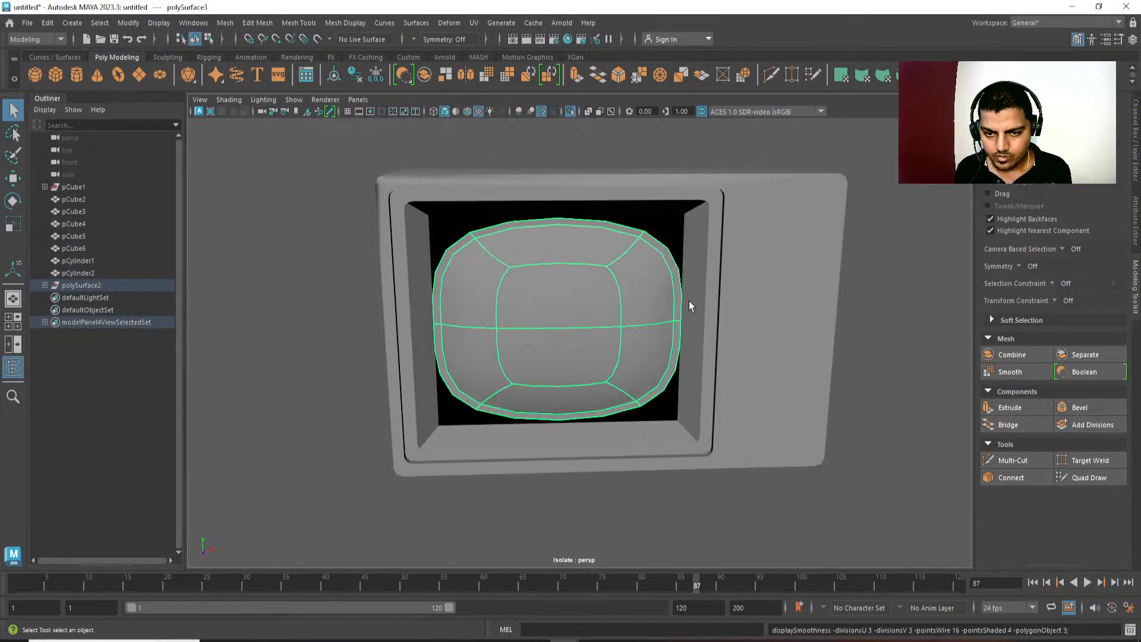
Compare the extracted screen panel's shape with and without the smooth mesh preview.
{"action": "key", "text": "1"}
{"action": "left_click", "coordinate": [701, 292]}
{"action": "middle_click_drag", "start_coordinate": [700, 291], "coordinate": [684, 293], "text": "alt"}
{"action": "left_click", "coordinate": [642, 294]}
{"action": "key", "text": "3"}
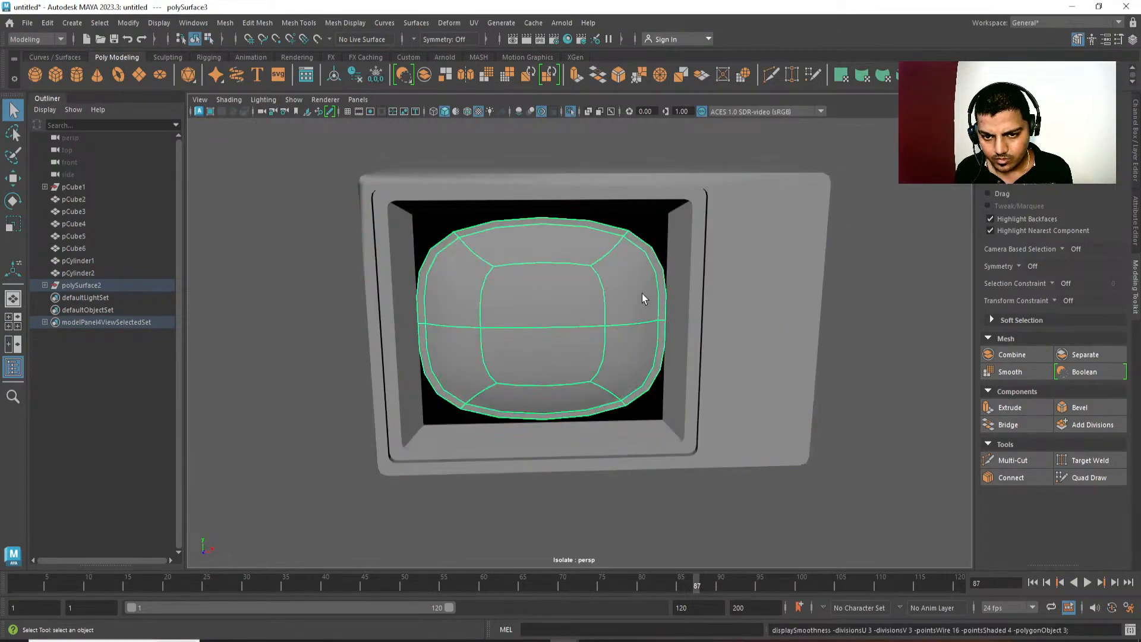
Isolate only the extracted screen panel in the viewport and switch to face selection.
{"action": "left_click_drag", "start_coordinate": [642, 293], "coordinate": [666, 365], "text": "alt"}
{"action": "key", "text": "w"}
{"action": "left_click_drag", "start_coordinate": [606, 458], "coordinate": [644, 137]}
{"action": "left_click", "coordinate": [568, 113]}
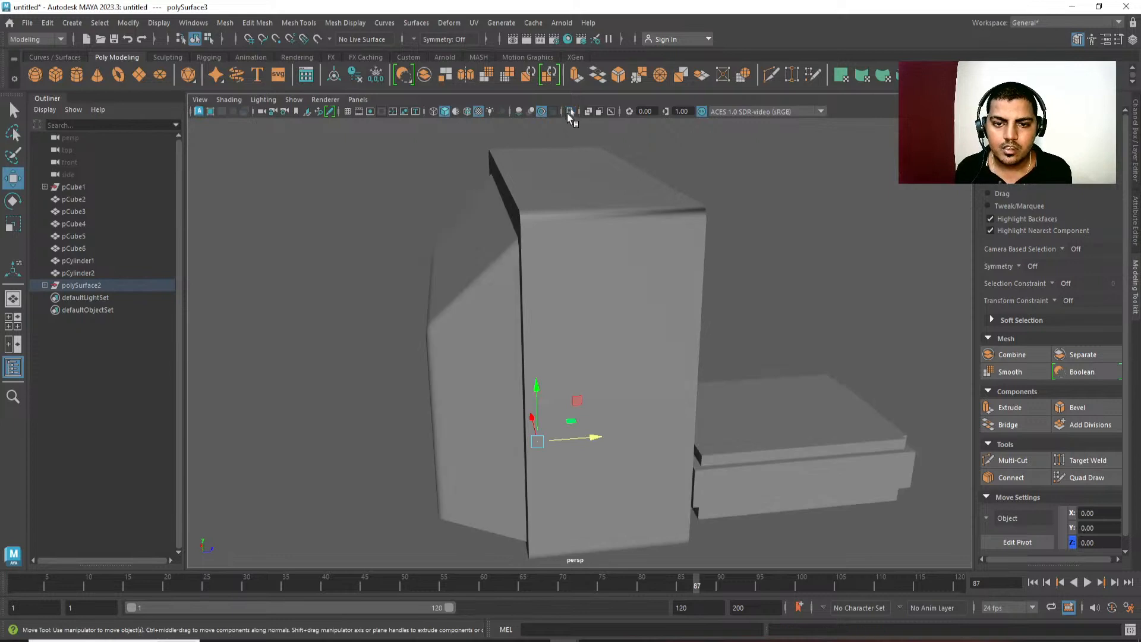
{"action": "left_click", "coordinate": [569, 111]}
{"action": "left_click_drag", "start_coordinate": [627, 284], "coordinate": [657, 314], "text": "alt"}
{"action": "key", "text": "F11"}
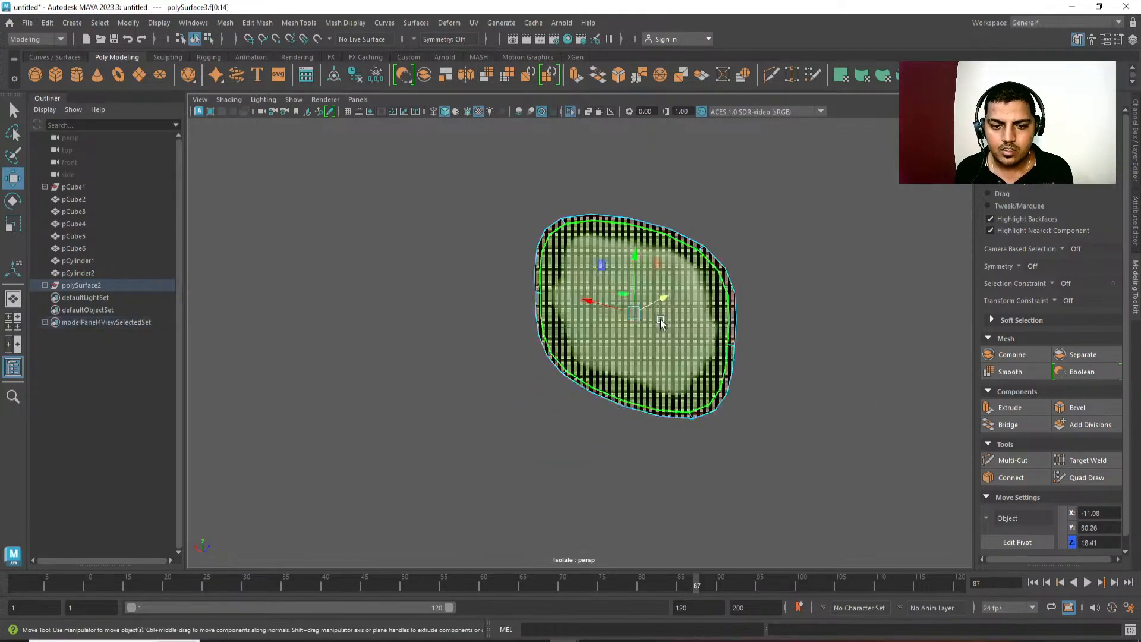
Try deleting the loop of narrow rim faces around the screen panel's border.
{"action": "left_click", "coordinate": [833, 477]}
{"action": "key", "text": "1"}
{"action": "left_click_drag", "start_coordinate": [750, 397], "coordinate": [627, 397], "text": "alt"}
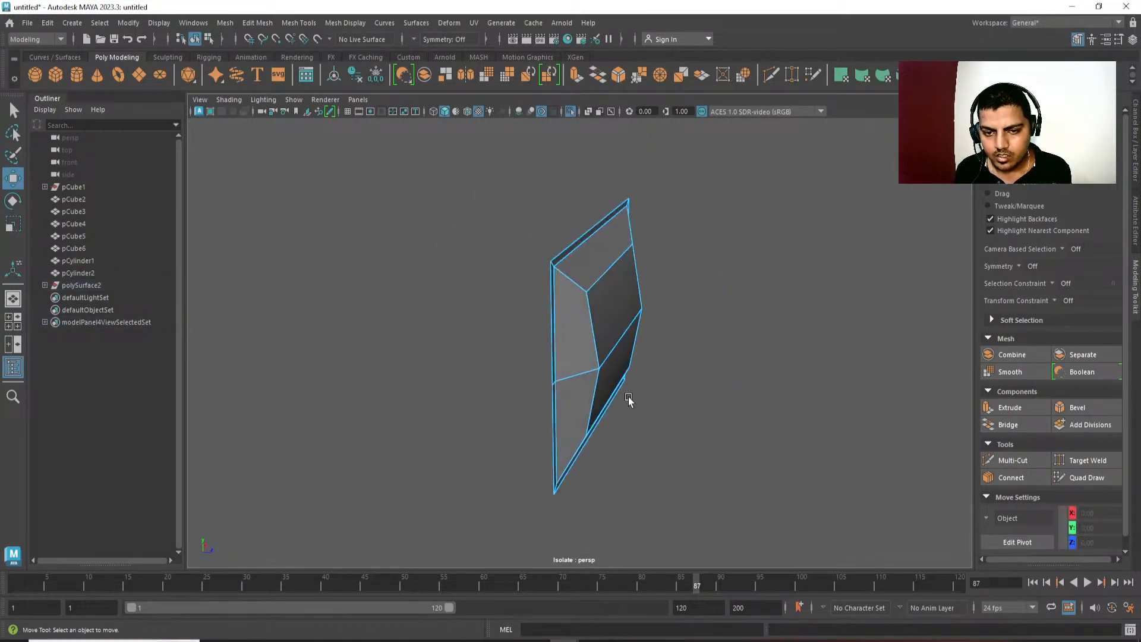
{"action": "key", "text": "3"}
{"action": "left_click_drag", "start_coordinate": [555, 331], "coordinate": [530, 272], "text": "alt"}
{"action": "left_click", "coordinate": [519, 253]}
{"action": "double_click", "coordinate": [506, 273], "text": "shift"}
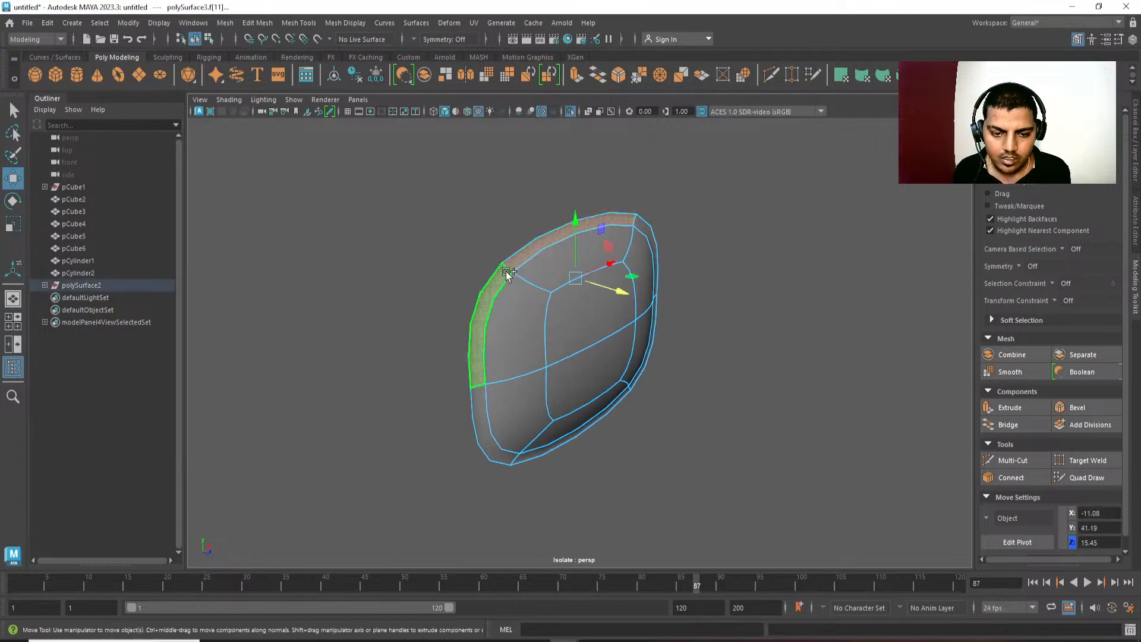
{"action": "key", "text": "Delete"}
{"action": "key", "text": "ctrl+z"}
Turn off the panel's smooth preview, end its isolation, and inspect the television housing on its own.
{"action": "key", "text": "1"}
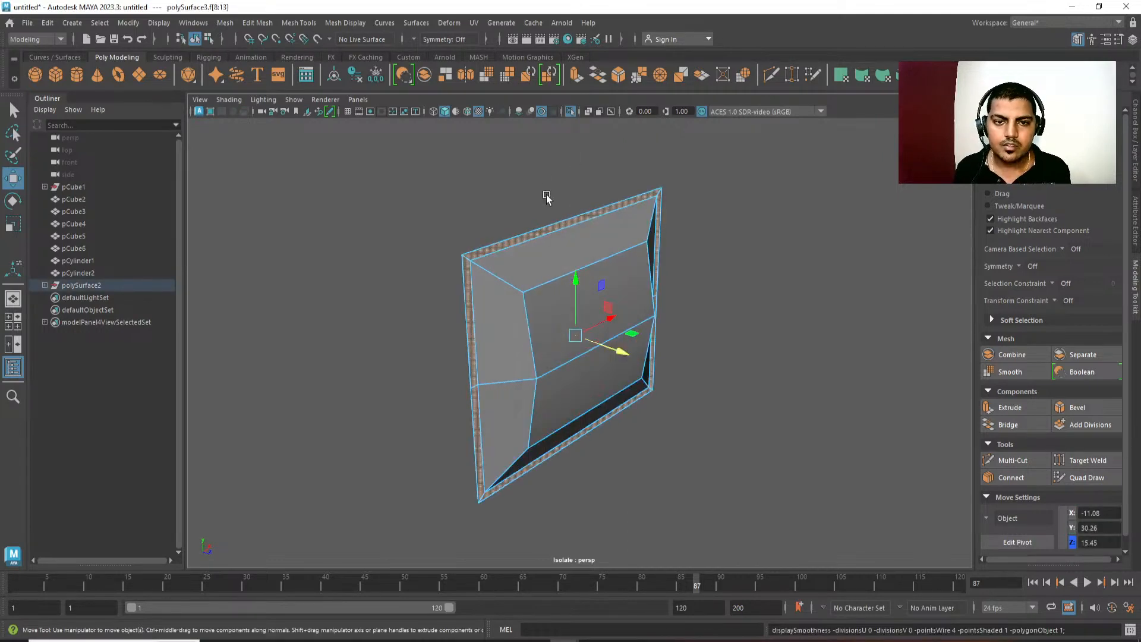
{"action": "left_click", "coordinate": [570, 112]}
{"action": "left_click_drag", "start_coordinate": [564, 324], "coordinate": [492, 333], "text": "alt"}
{"action": "right_click_drag", "start_coordinate": [523, 315], "coordinate": [596, 257]}
{"action": "left_click", "coordinate": [697, 221]}
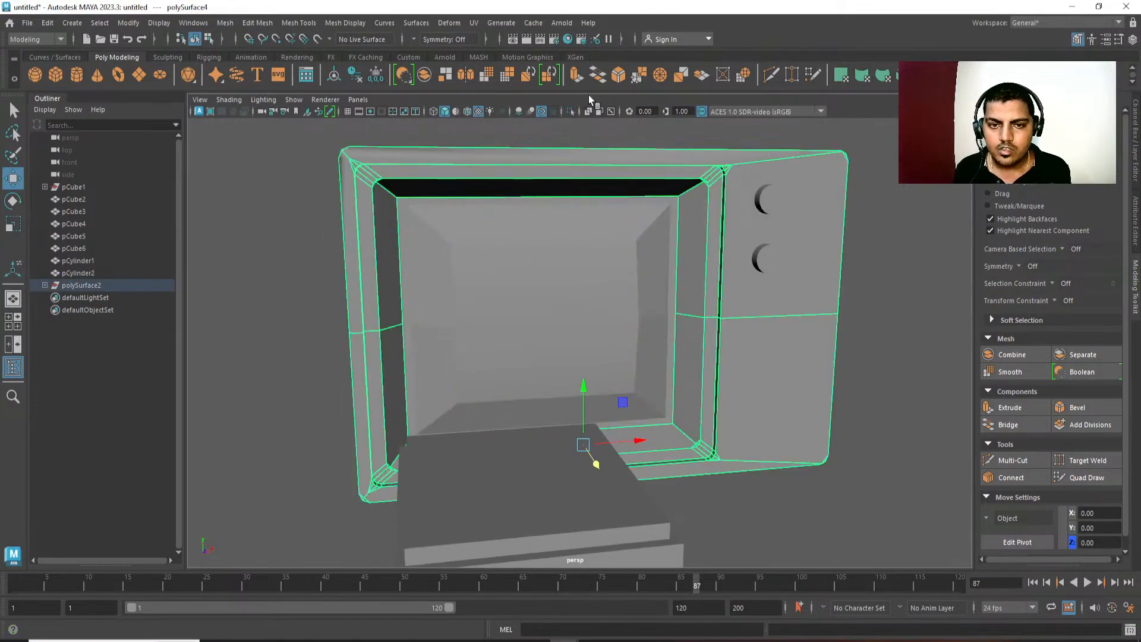
{"action": "left_click", "coordinate": [571, 111]}
{"action": "left_click_drag", "start_coordinate": [573, 183], "coordinate": [613, 339], "text": "alt"}
{"action": "left_click", "coordinate": [572, 111]}
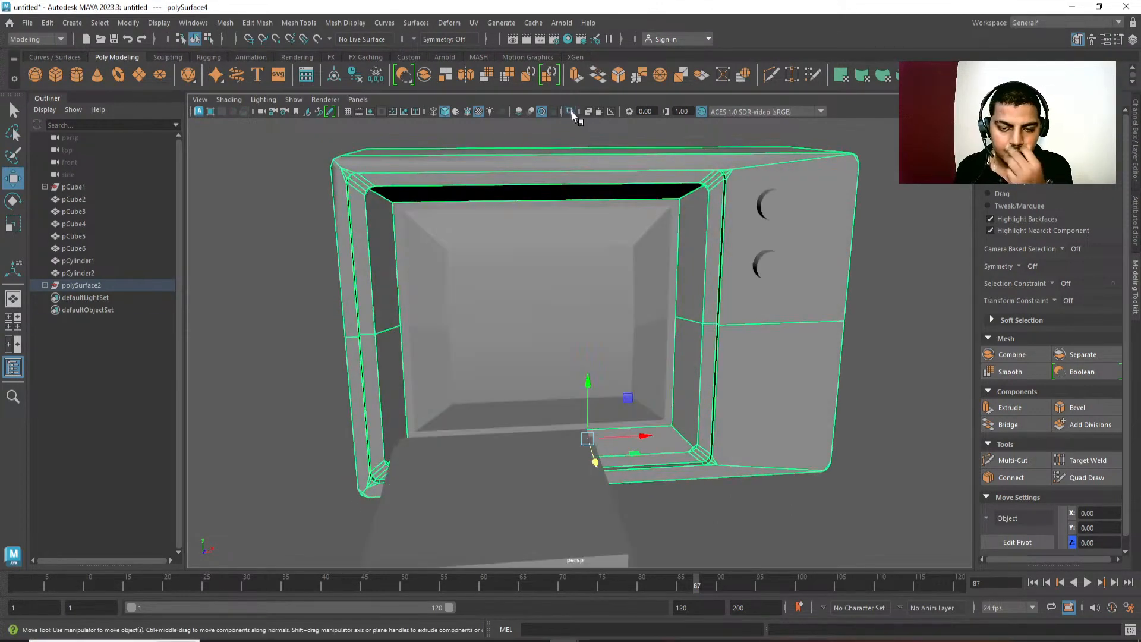
{"action": "left_click", "coordinate": [623, 221]}
{"action": "middle_click_drag", "start_coordinate": [647, 262], "coordinate": [615, 230], "text": "alt"}
{"action": "key", "text": "F10"}
{"action": "double_click", "coordinate": [620, 224]}
{"action": "double_click", "coordinate": [613, 363], "text": "shift"}
{"action": "left_click_drag", "start_coordinate": [613, 363], "coordinate": [567, 381], "text": "alt"}
{"action": "right_click_drag", "start_coordinate": [568, 381], "coordinate": [524, 208], "text": "alt"}
{"action": "key", "text": "F8"}
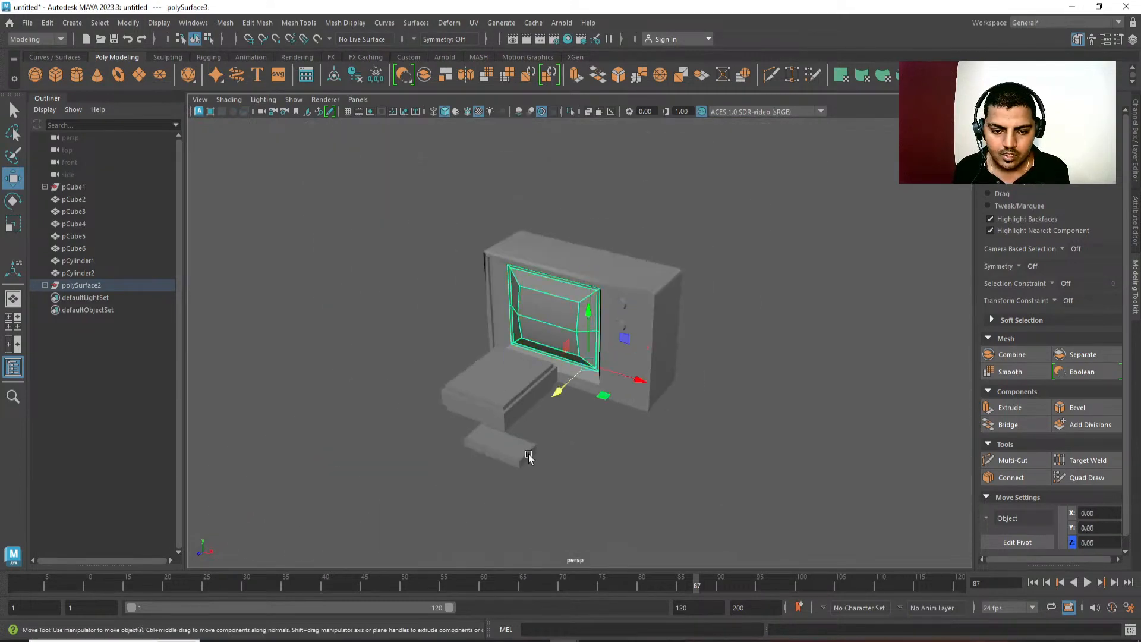
Hide the console and controller blocks in front of the television.
{"action": "left_click_drag", "start_coordinate": [529, 454], "coordinate": [343, 461], "text": "alt"}
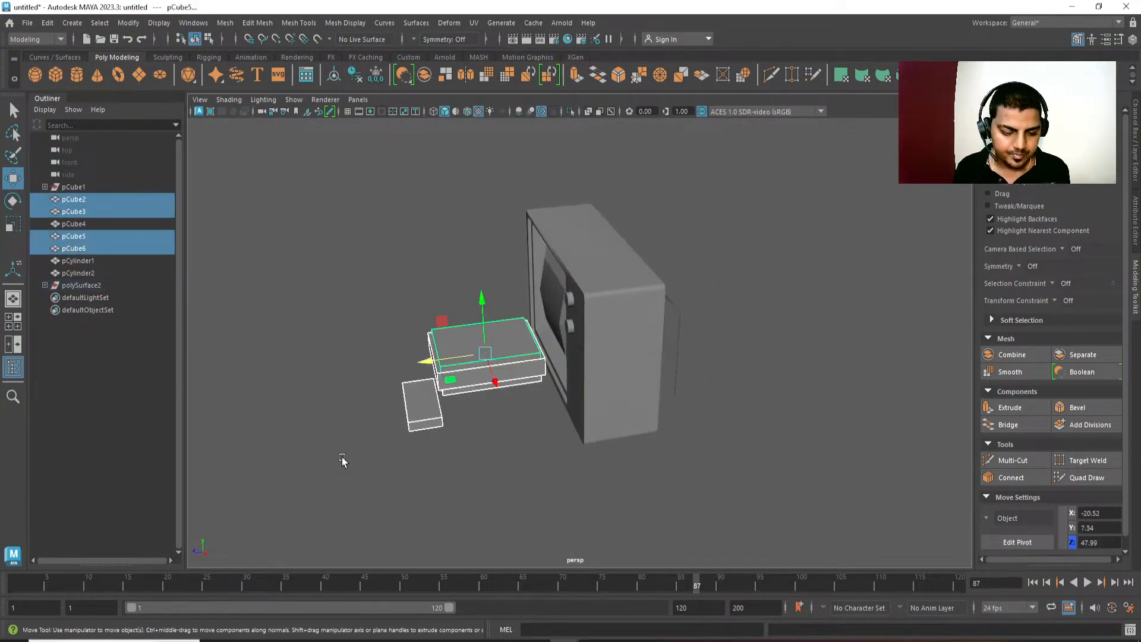
{"action": "key", "text": "ctrl+h"}
{"action": "left_click_drag", "start_coordinate": [407, 516], "coordinate": [589, 545], "text": "alt"}
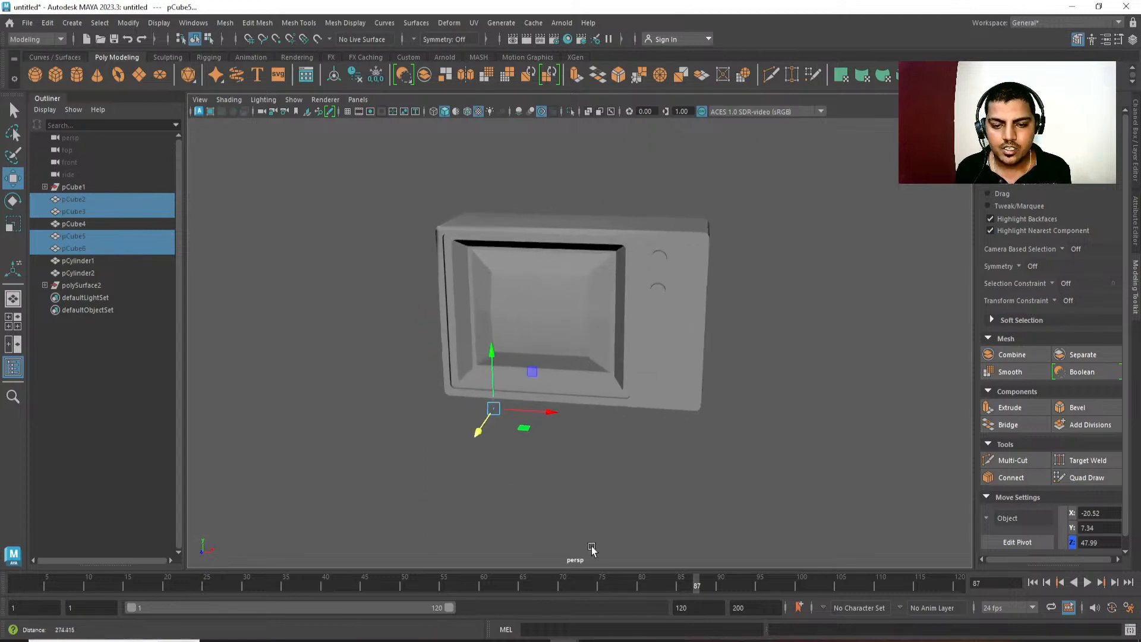
{"action": "right_click_drag", "start_coordinate": [589, 545], "coordinate": [666, 511], "text": "alt"}
{"action": "left_click", "coordinate": [612, 339]}
{"action": "left_click_drag", "start_coordinate": [612, 339], "coordinate": [619, 347], "text": "alt"}
{"action": "right_click_drag", "start_coordinate": [619, 347], "coordinate": [619, 275], "text": "alt"}
{"action": "key", "text": "q"}
{"action": "right_click_drag", "start_coordinate": [624, 274], "coordinate": [632, 245]}
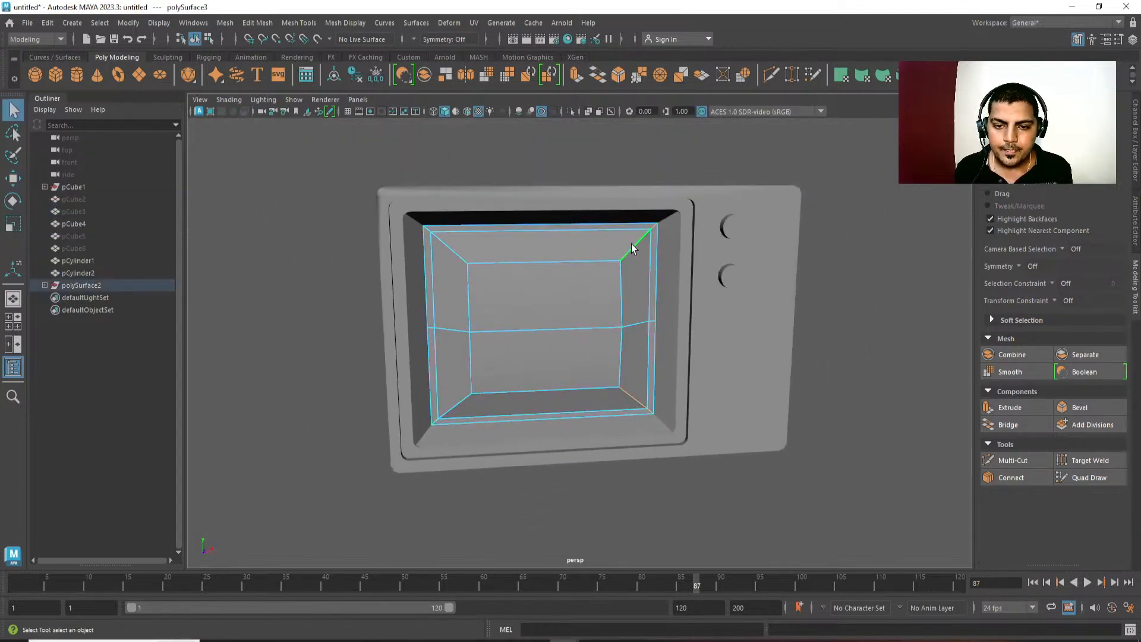
{"action": "left_click", "coordinate": [463, 396], "text": "shift"}
{"action": "middle_click_drag", "start_coordinate": [457, 407], "coordinate": [459, 390], "text": "alt"}
Combine the screen panel and the television housing into one mesh.
{"action": "right_click_drag", "start_coordinate": [450, 415], "coordinate": [488, 374]}
{"action": "left_click", "coordinate": [456, 197], "text": "shift"}
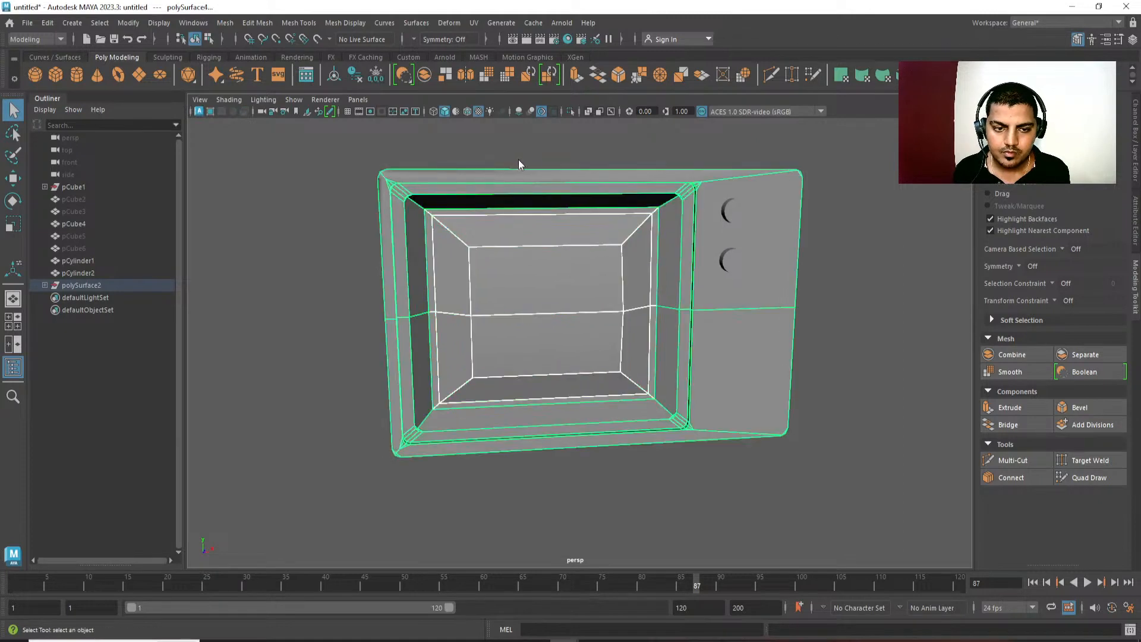
{"action": "right_click_drag", "start_coordinate": [518, 179], "coordinate": [526, 417], "text": "shift"}
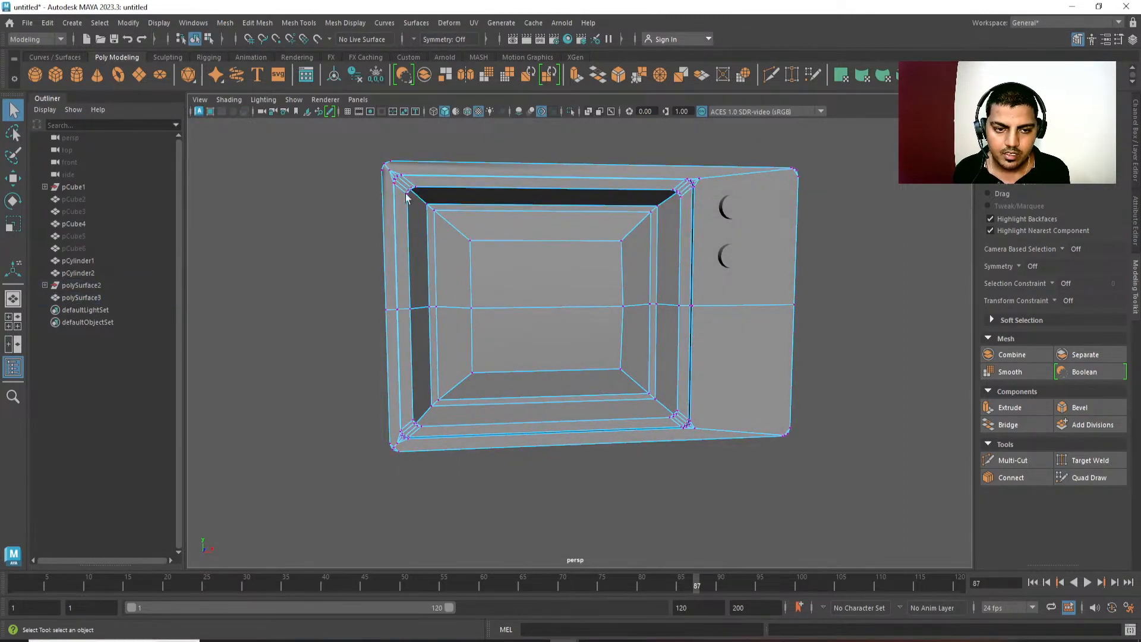
Merge the screen panel's vertices with the housing using a distance threshold of 1, and check the smooth preview.
{"action": "left_click_drag", "start_coordinate": [414, 193], "coordinate": [662, 444]}
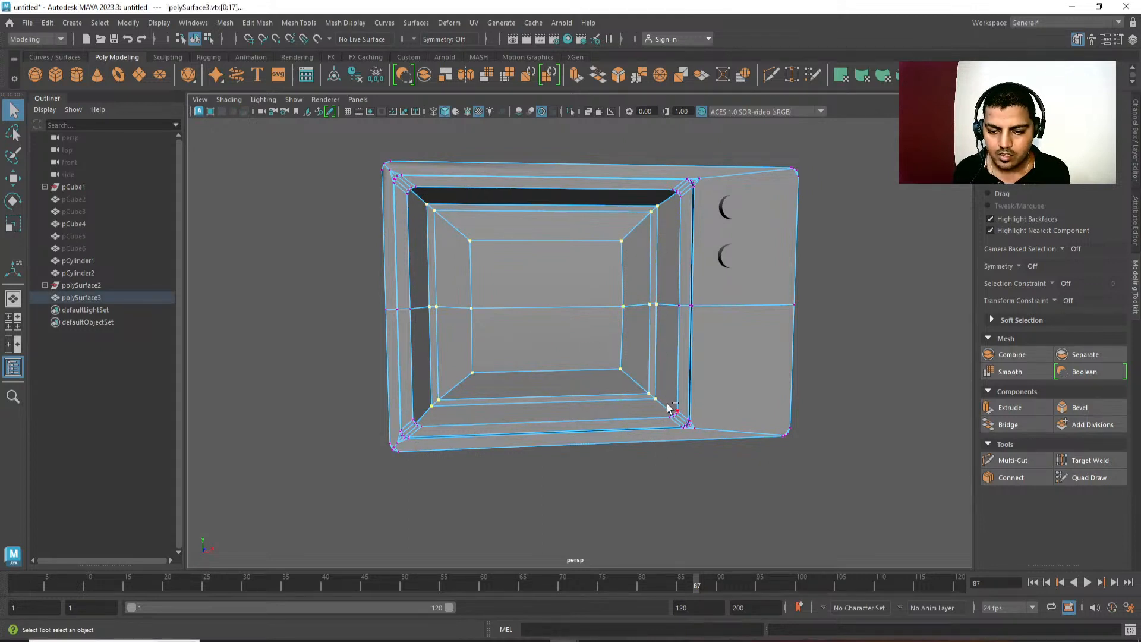
{"action": "right_click_drag", "start_coordinate": [671, 234], "coordinate": [737, 145], "text": "shift"}
{"action": "scroll", "coordinate": [717, 298], "scroll_direction": "up", "scroll_amount": 2}
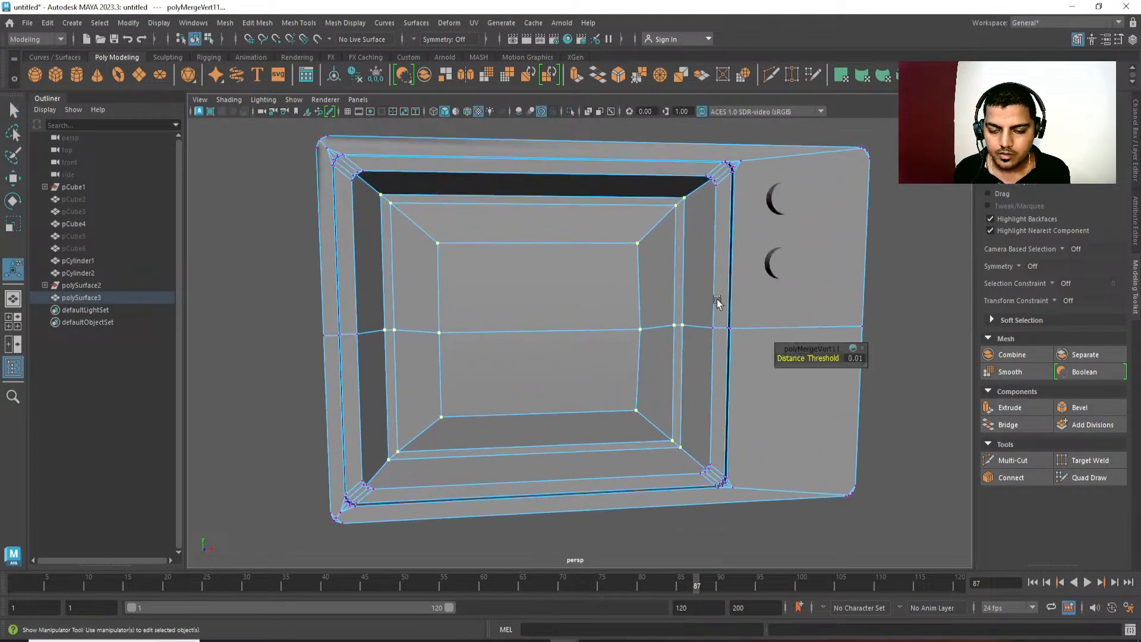
{"action": "middle_click_drag", "start_coordinate": [714, 302], "coordinate": [800, 311]}
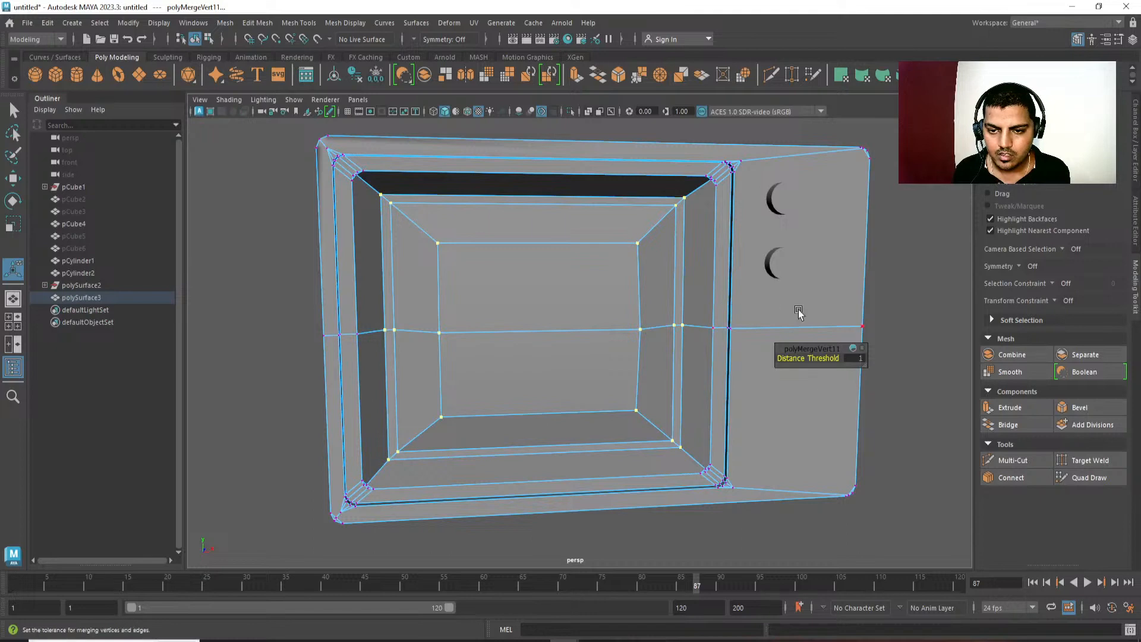
{"action": "key", "text": "3"}
{"action": "left_click_drag", "start_coordinate": [620, 364], "coordinate": [634, 369], "text": "alt"}
{"action": "key", "text": "1"}
Bevel the diagonal edges running through all four corners of the screen and its recess.
{"action": "right_click_drag", "start_coordinate": [670, 280], "coordinate": [670, 212]}
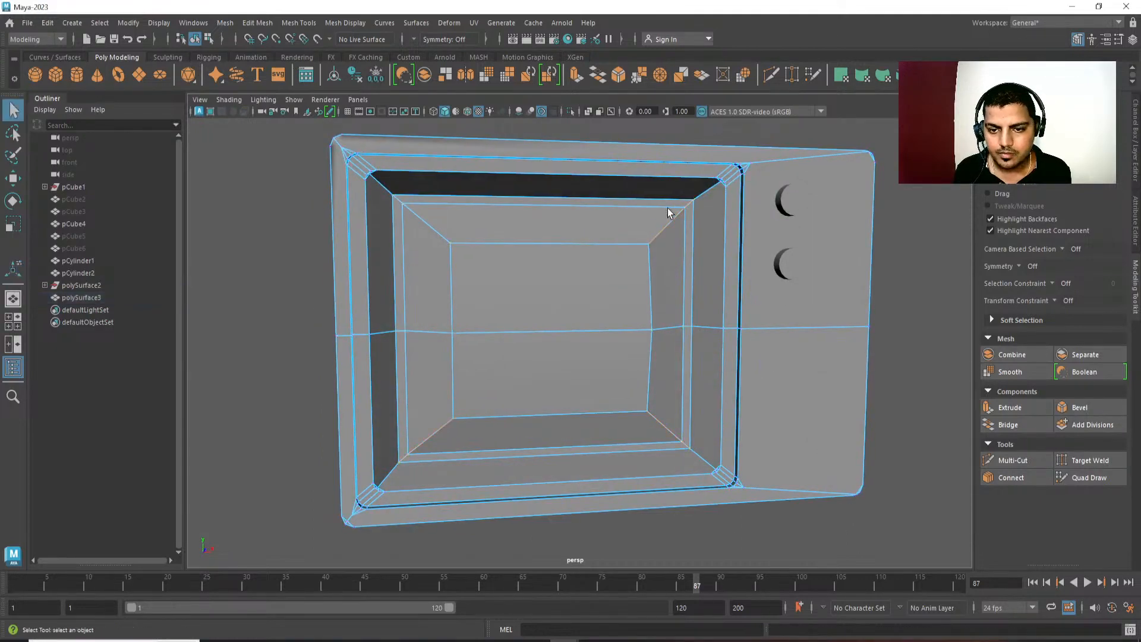
{"action": "left_click", "coordinate": [670, 208]}
{"action": "double_click", "coordinate": [662, 233]}
{"action": "middle_click_drag", "start_coordinate": [664, 272], "coordinate": [665, 230], "text": "alt"}
{"action": "double_click", "coordinate": [665, 384], "text": "shift"}
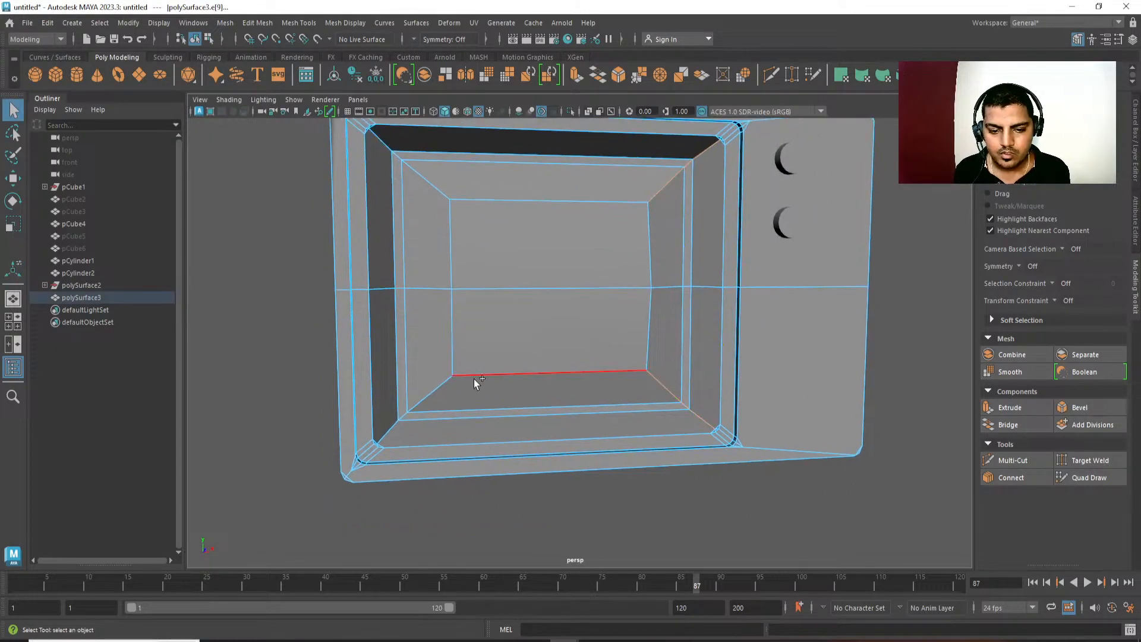
{"action": "double_click", "coordinate": [439, 376], "text": "shift"}
{"action": "middle_click_drag", "start_coordinate": [437, 217], "coordinate": [442, 237], "text": "alt"}
{"action": "double_click", "coordinate": [415, 174], "text": "shift"}
{"action": "left_click_drag", "start_coordinate": [407, 155], "coordinate": [359, 131], "text": "ctrl"}
{"action": "left_click_drag", "start_coordinate": [401, 453], "coordinate": [319, 512], "text": "ctrl"}
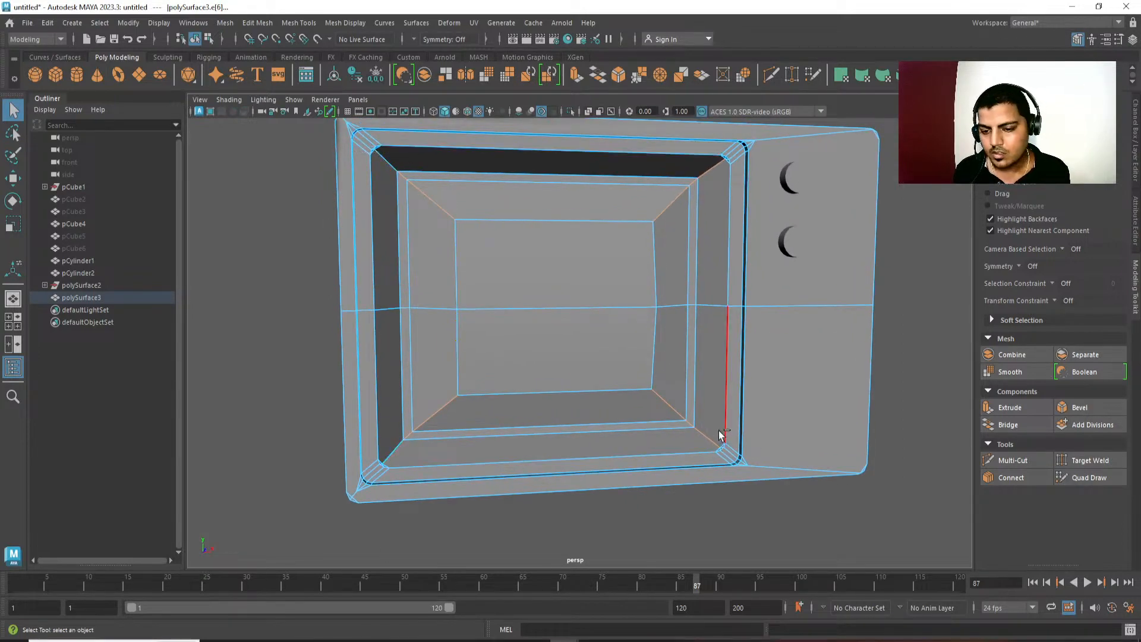
{"action": "middle_click_drag", "start_coordinate": [772, 286], "coordinate": [768, 348], "text": "alt"}
{"action": "left_click_drag", "start_coordinate": [767, 185], "coordinate": [719, 232], "text": "ctrl"}
{"action": "middle_click_drag", "start_coordinate": [705, 280], "coordinate": [713, 214], "text": "alt"}
{"action": "key", "text": "ctrl+b"}
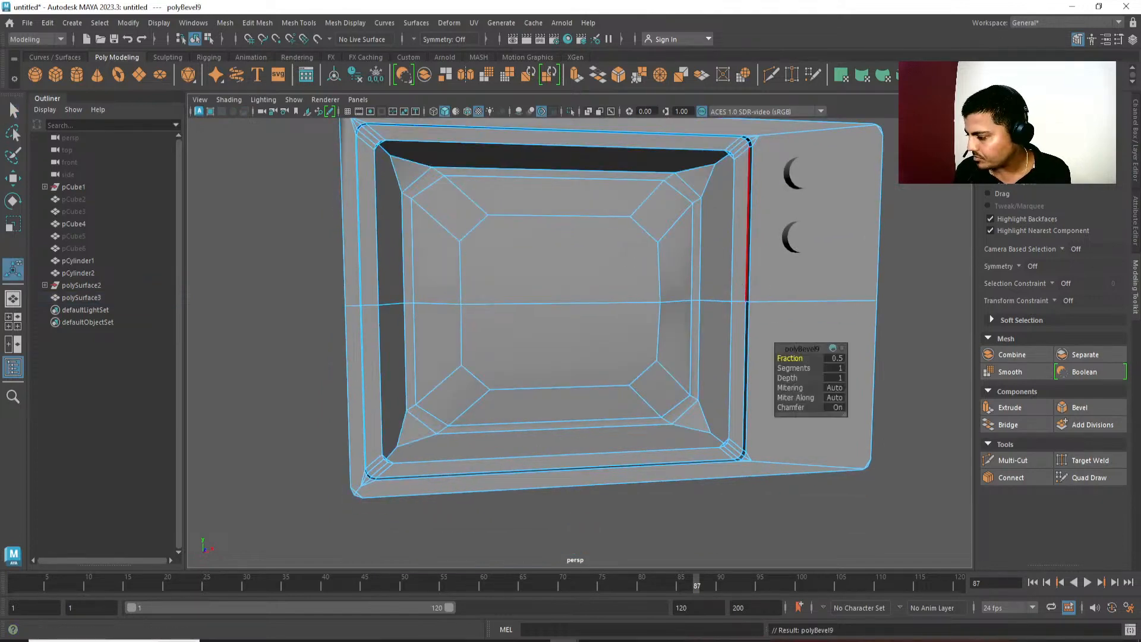
Reduce the corner bevel's fraction to about 0.43 and set its segments to 3.
{"action": "left_click_drag", "start_coordinate": [672, 302], "coordinate": [658, 304], "text": "alt"}
{"action": "middle_click_drag", "start_coordinate": [705, 308], "coordinate": [690, 306]}
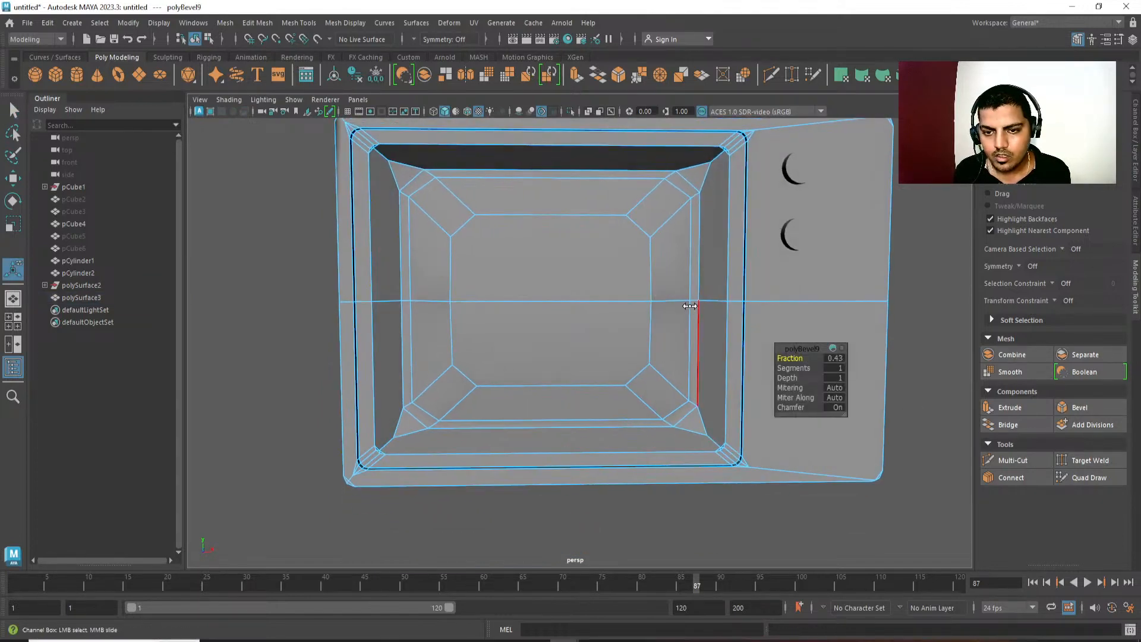
{"action": "left_click", "coordinate": [796, 366]}
{"action": "middle_click_drag", "start_coordinate": [797, 366], "coordinate": [812, 368]}
{"action": "left_click_drag", "start_coordinate": [578, 323], "coordinate": [598, 353], "text": "alt"}
{"action": "right_click_drag", "start_coordinate": [598, 354], "coordinate": [796, 294]}
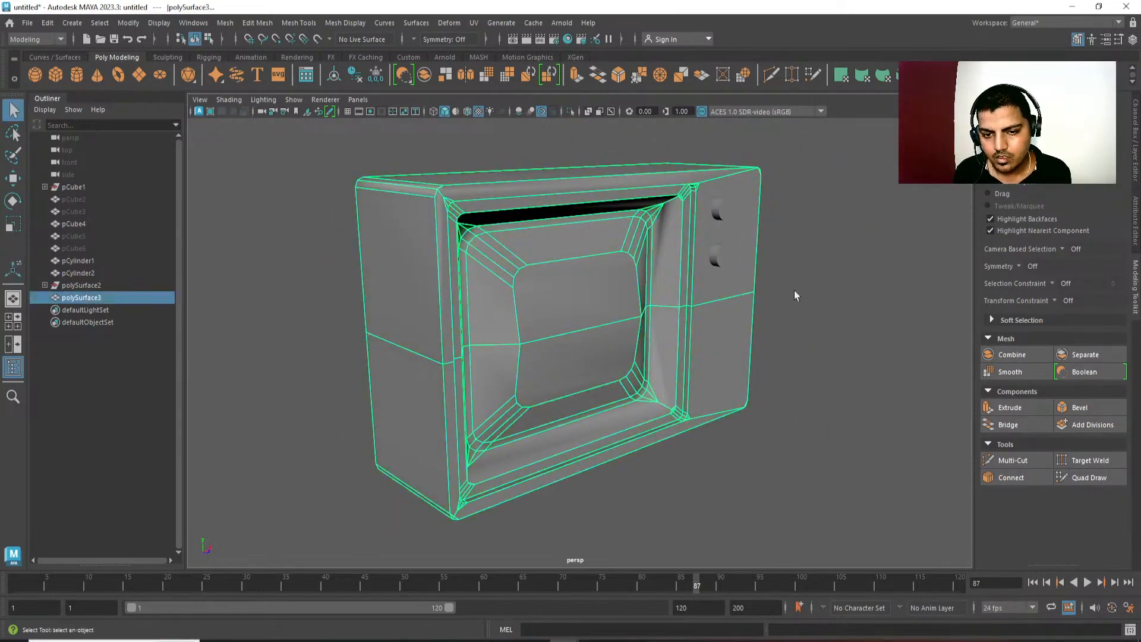
Try beveling the two central faces of the screen.
{"action": "right_click_drag", "start_coordinate": [577, 314], "coordinate": [577, 317]}
{"action": "left_click", "coordinate": [576, 314]}
{"action": "left_click", "coordinate": [568, 362], "text": "shift"}
{"action": "key", "text": "ctrl+b"}
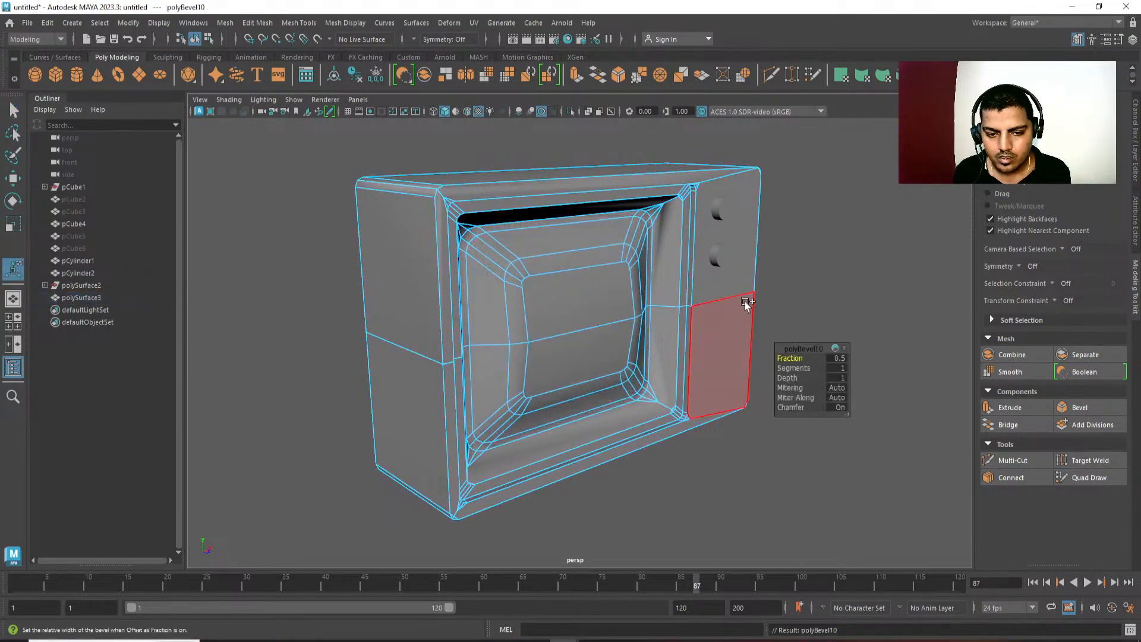
{"action": "left_click_drag", "start_coordinate": [616, 301], "coordinate": [606, 330], "text": "alt"}
Select the upper and lower central faces of the screen and bevel them with a fraction of 1.
{"action": "left_click", "coordinate": [593, 311]}
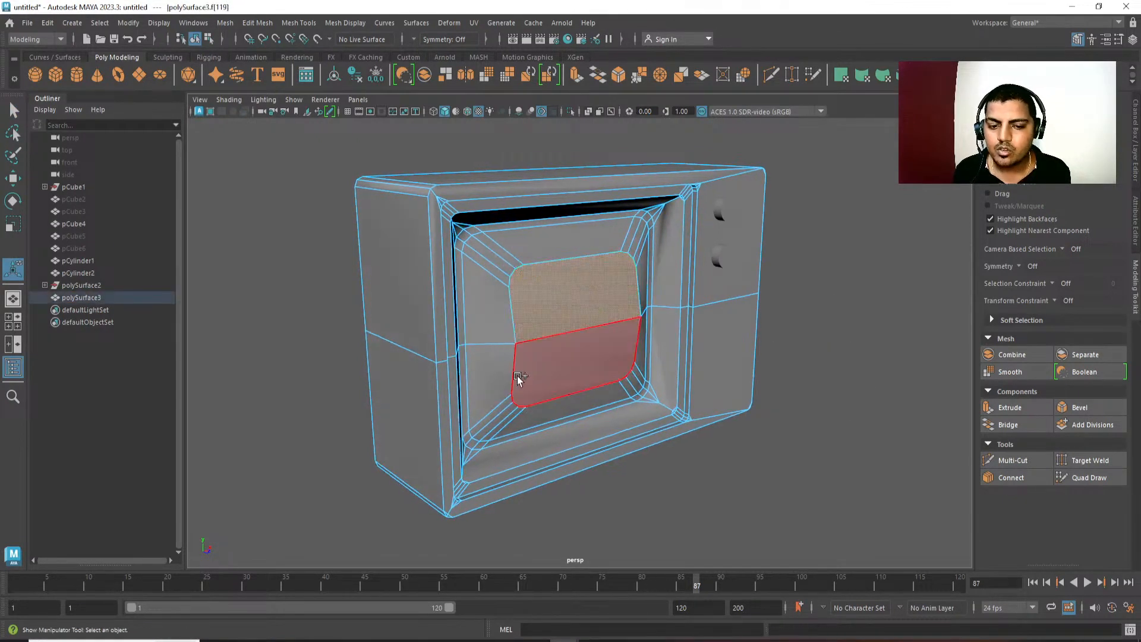
{"action": "left_click", "coordinate": [517, 377], "text": "shift"}
{"action": "left_click_drag", "start_coordinate": [517, 377], "coordinate": [591, 340], "text": "alt"}
{"action": "right_click_drag", "start_coordinate": [591, 340], "coordinate": [576, 317]}
{"action": "left_click", "coordinate": [591, 305]}
{"action": "key", "text": "w"}
{"action": "left_click", "coordinate": [575, 316]}
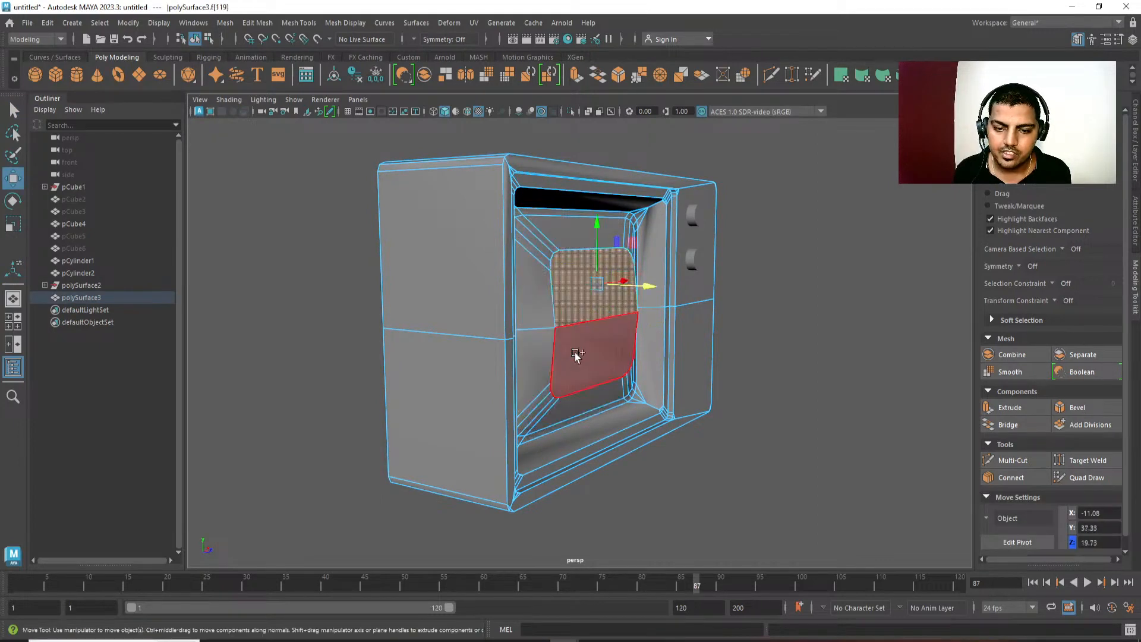
{"action": "left_click", "coordinate": [575, 352], "text": "shift"}
{"action": "right_click_drag", "start_coordinate": [660, 267], "coordinate": [713, 273], "text": "shift"}
{"action": "left_click_drag", "start_coordinate": [714, 298], "coordinate": [670, 350], "text": "alt"}
{"action": "middle_click_drag", "start_coordinate": [670, 350], "coordinate": [708, 354]}
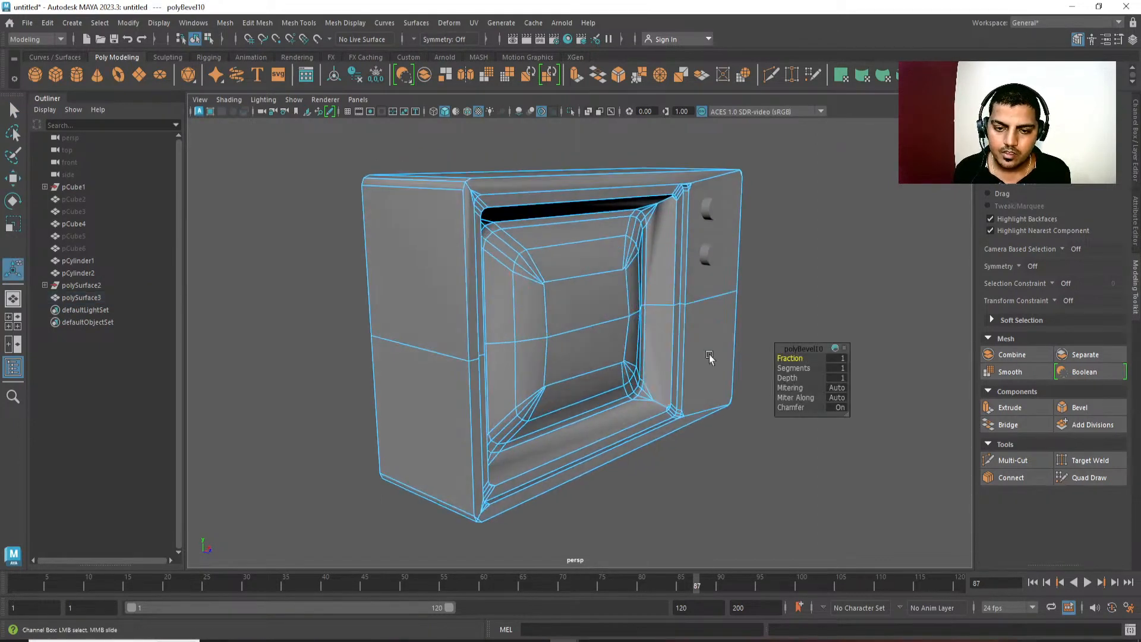
In the front view, merge the clustered vertices at each of the four corners of the screen's central area.
{"action": "left_click_drag", "start_coordinate": [708, 354], "coordinate": [596, 356], "text": "alt"}
{"action": "left_click_drag", "start_coordinate": [489, 296], "coordinate": [544, 308], "text": "alt"}
{"action": "key", "text": "space"}
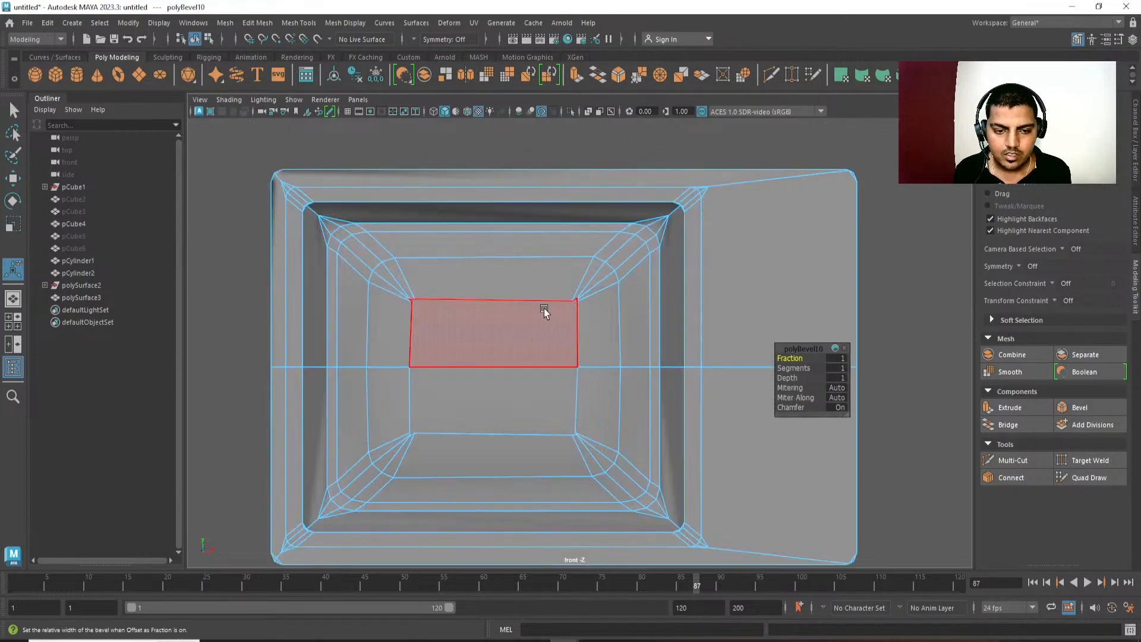
{"action": "right_click_drag", "start_coordinate": [544, 308], "coordinate": [487, 303]}
{"action": "left_click_drag", "start_coordinate": [402, 288], "coordinate": [439, 319]}
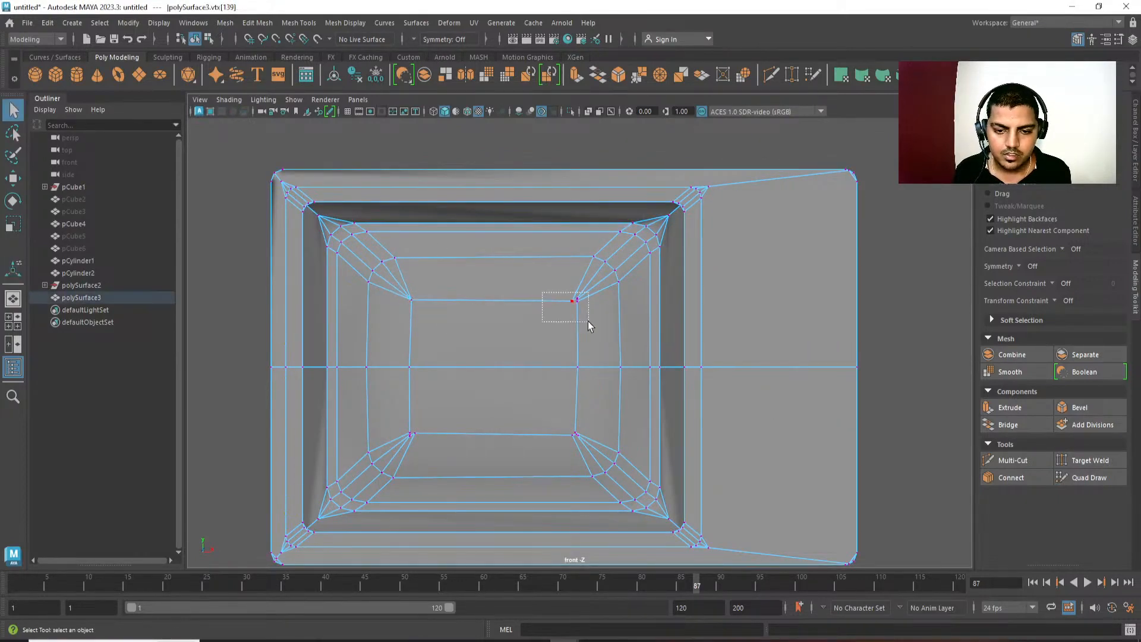
{"action": "left_click_drag", "start_coordinate": [589, 326], "coordinate": [588, 327]}
{"action": "scroll", "coordinate": [587, 412], "scroll_direction": "up", "scroll_amount": 5}
{"action": "scroll", "coordinate": [585, 411], "scroll_direction": "down", "scroll_amount": 10}
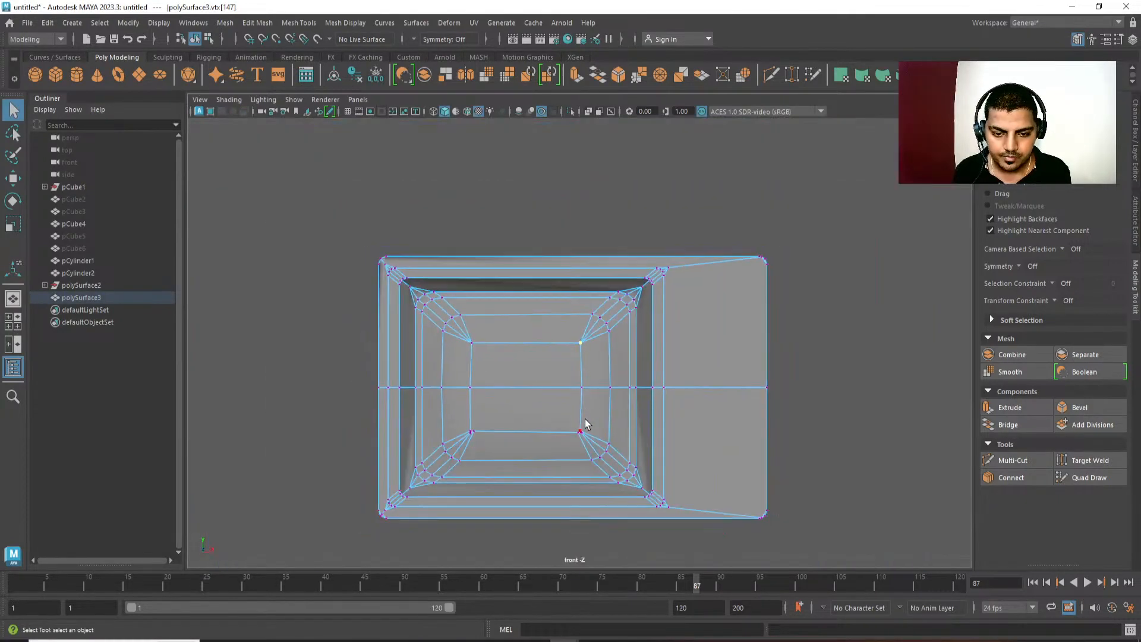
{"action": "left_click_drag", "start_coordinate": [586, 420], "coordinate": [571, 440]}
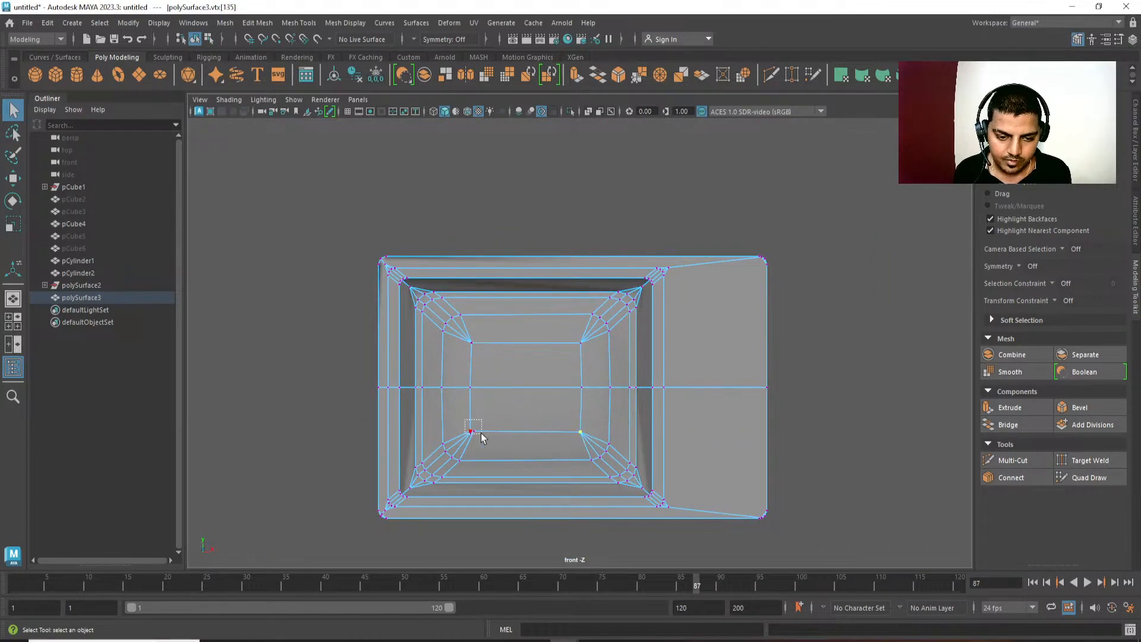
{"action": "left_click_drag", "start_coordinate": [481, 438], "coordinate": [479, 436]}
Scale the left and right pairs of central corner vertices flat along X so each pair lines up vertically.
{"action": "left_click", "coordinate": [469, 341], "text": "shift"}
{"action": "key", "text": "r"}
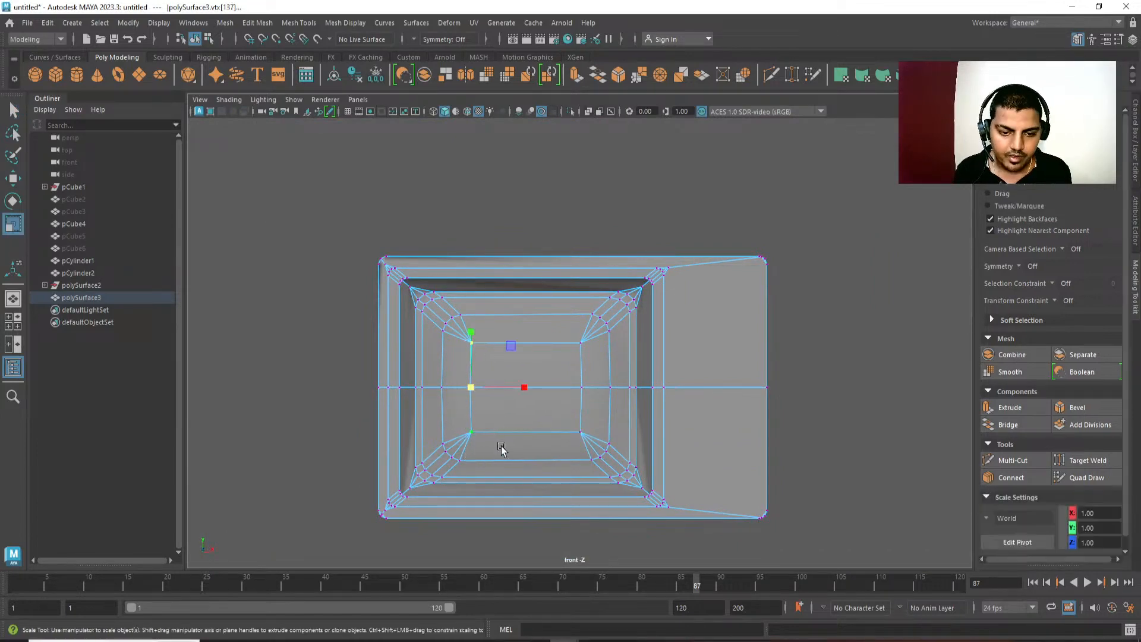
{"action": "left_click_drag", "start_coordinate": [520, 381], "coordinate": [445, 400]}
{"action": "left_click_drag", "start_coordinate": [547, 334], "coordinate": [599, 450]}
{"action": "left_click_drag", "start_coordinate": [634, 388], "coordinate": [626, 385]}
{"action": "left_click_drag", "start_coordinate": [493, 384], "coordinate": [500, 385]}
{"action": "middle_click_drag", "start_coordinate": [540, 392], "coordinate": [561, 395], "text": "alt"}
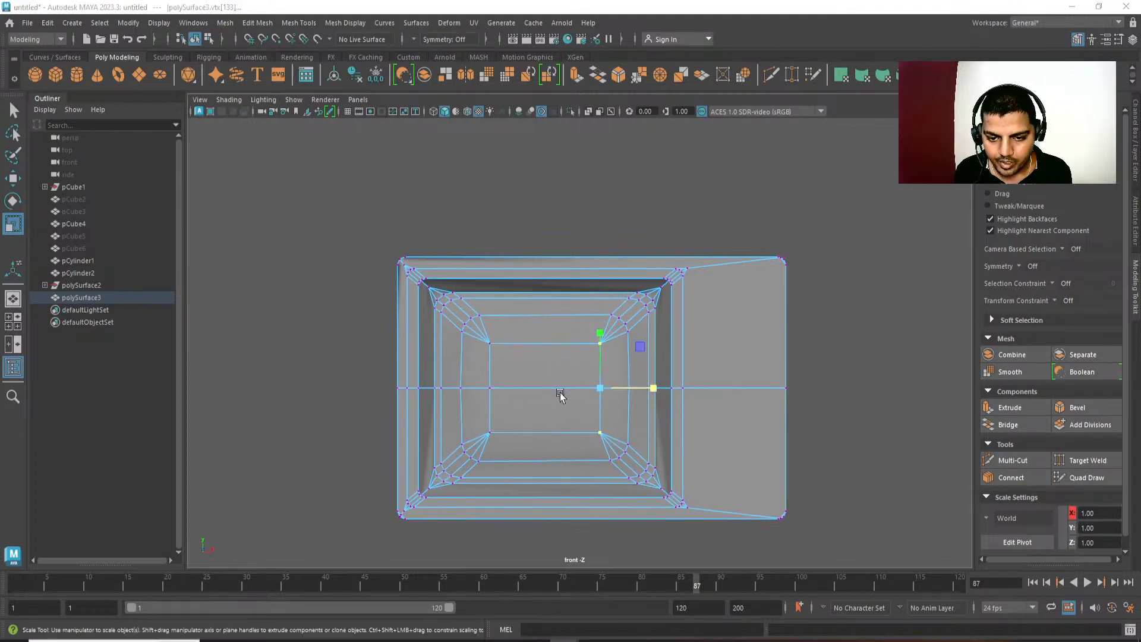
In the perspective view, delete the diagonal edges between the screen's upper-right corner and the recess corner.
{"action": "key", "text": "space"}
{"action": "left_click_drag", "start_coordinate": [560, 395], "coordinate": [671, 400]}
{"action": "middle_click_drag", "start_coordinate": [670, 399], "coordinate": [630, 492], "text": "alt"}
{"action": "scroll", "coordinate": [630, 492], "scroll_direction": "up", "scroll_amount": 3}
{"action": "left_click_drag", "start_coordinate": [630, 492], "coordinate": [619, 354], "text": "alt"}
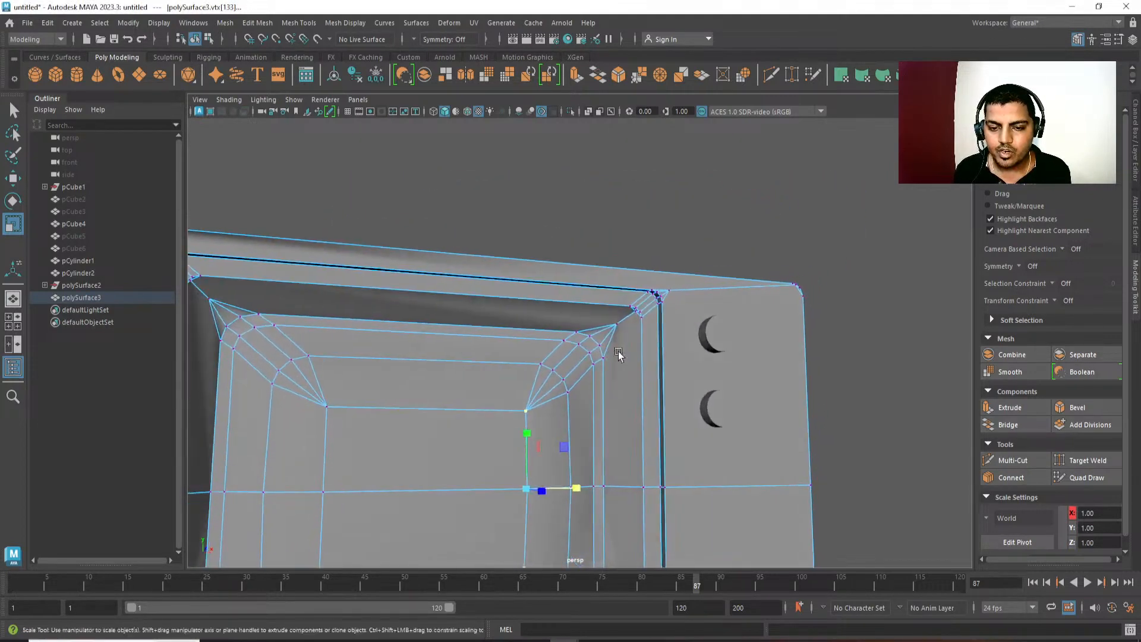
{"action": "scroll", "coordinate": [640, 308], "scroll_direction": "up", "scroll_amount": 6}
{"action": "key", "text": "q"}
{"action": "left_click", "coordinate": [684, 290]}
{"action": "left_click", "coordinate": [645, 327], "text": "shift"}
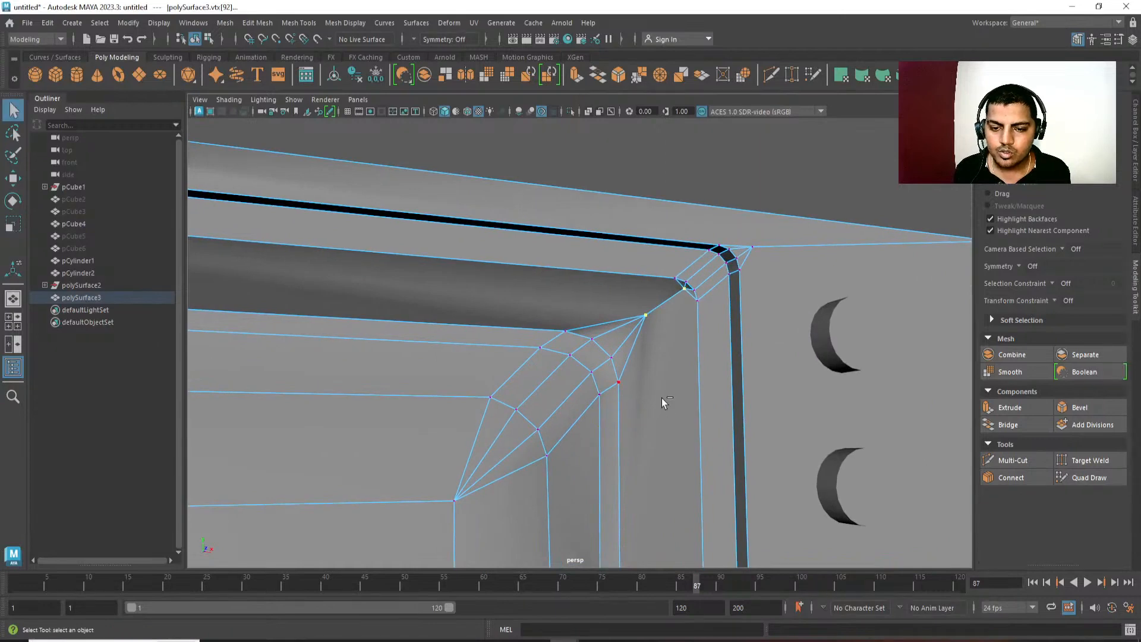
{"action": "key", "text": "ctrl+F10"}
{"action": "key", "text": "Delete"}
Delete the diagonal edges between the screen's lower-right corner and the recess corner.
{"action": "scroll", "coordinate": [670, 388], "scroll_direction": "down", "scroll_amount": 2}
{"action": "middle_click_drag", "start_coordinate": [671, 387], "coordinate": [678, 336], "text": "alt"}
{"action": "left_click_drag", "start_coordinate": [678, 336], "coordinate": [651, 369], "text": "alt"}
{"action": "middle_click_drag", "start_coordinate": [651, 369], "coordinate": [650, 172], "text": "alt"}
{"action": "key", "text": "3"}
{"action": "key", "text": "1"}
{"action": "key", "text": "F9"}
{"action": "left_click", "coordinate": [647, 391]}
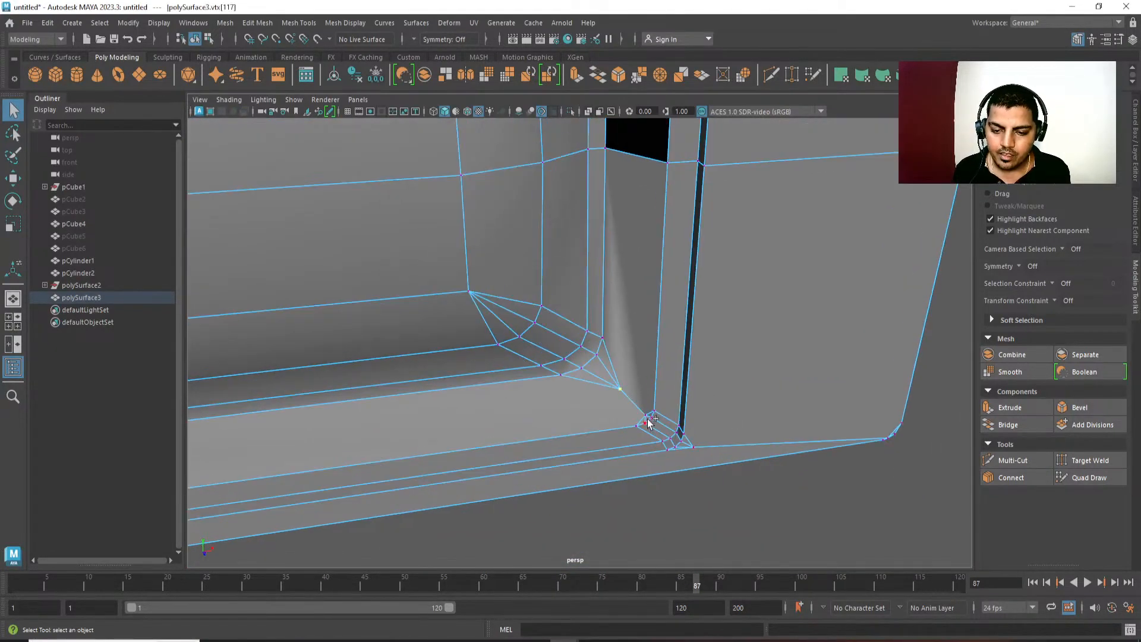
{"action": "left_click", "coordinate": [647, 416], "text": "shift"}
{"action": "right_click_drag", "start_coordinate": [682, 399], "coordinate": [697, 263], "text": "ctrl"}
{"action": "key", "text": "Delete"}
Delete the diagonal edges between the screen's lower-left corner and the recess corner.
{"action": "scroll", "coordinate": [459, 444], "scroll_direction": "down", "scroll_amount": 3}
{"action": "left_click_drag", "start_coordinate": [458, 444], "coordinate": [364, 395], "text": "alt"}
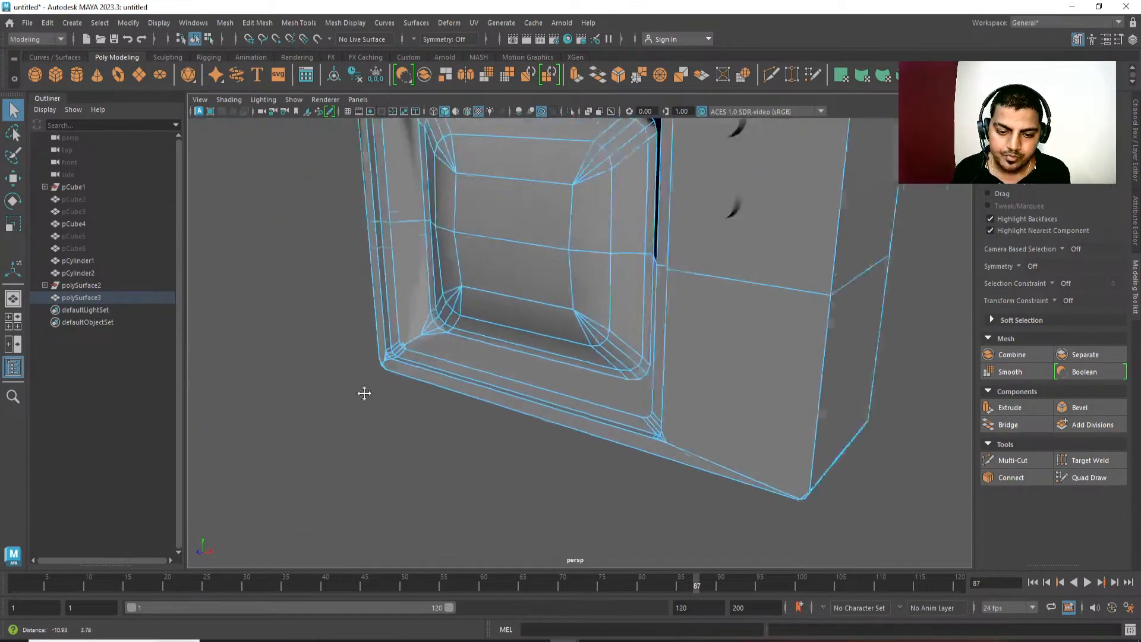
{"action": "middle_click_drag", "start_coordinate": [364, 395], "coordinate": [542, 407], "text": "alt"}
{"action": "scroll", "coordinate": [542, 407], "scroll_direction": "up", "scroll_amount": 3}
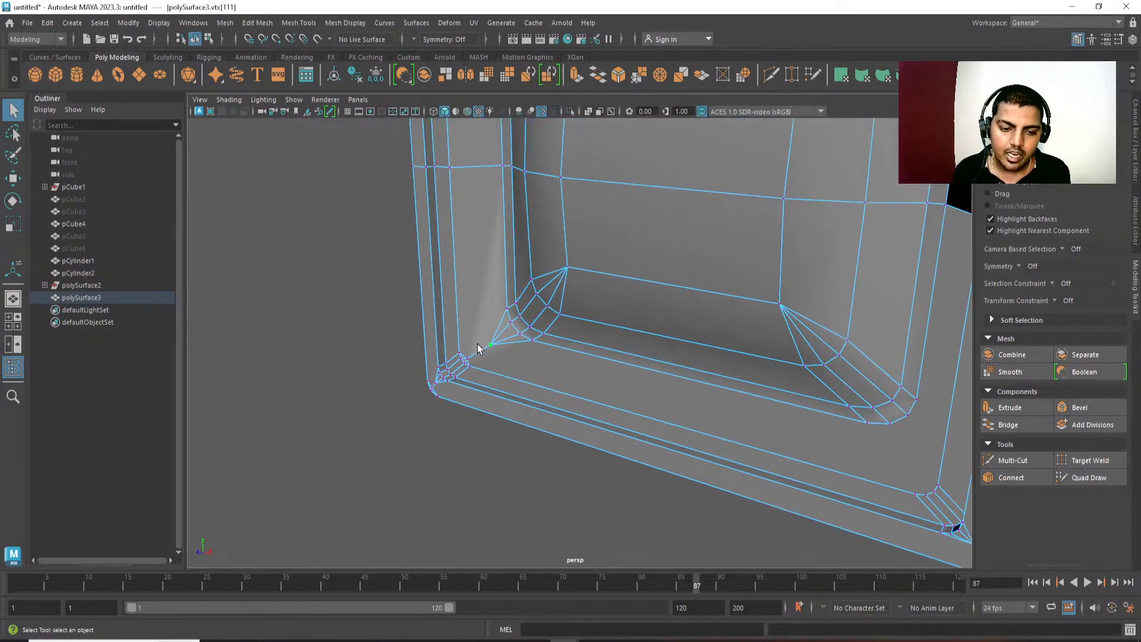
{"action": "right_click_drag", "start_coordinate": [483, 362], "coordinate": [674, 262], "text": "ctrl"}
{"action": "key", "text": "Delete"}
Delete the diagonal edges between the screen's upper-left corner and the recess corner.
{"action": "middle_click_drag", "start_coordinate": [445, 386], "coordinate": [448, 461], "text": "alt"}
{"action": "left_click_drag", "start_coordinate": [448, 461], "coordinate": [498, 428], "text": "alt"}
{"action": "middle_click_drag", "start_coordinate": [476, 292], "coordinate": [507, 362], "text": "alt"}
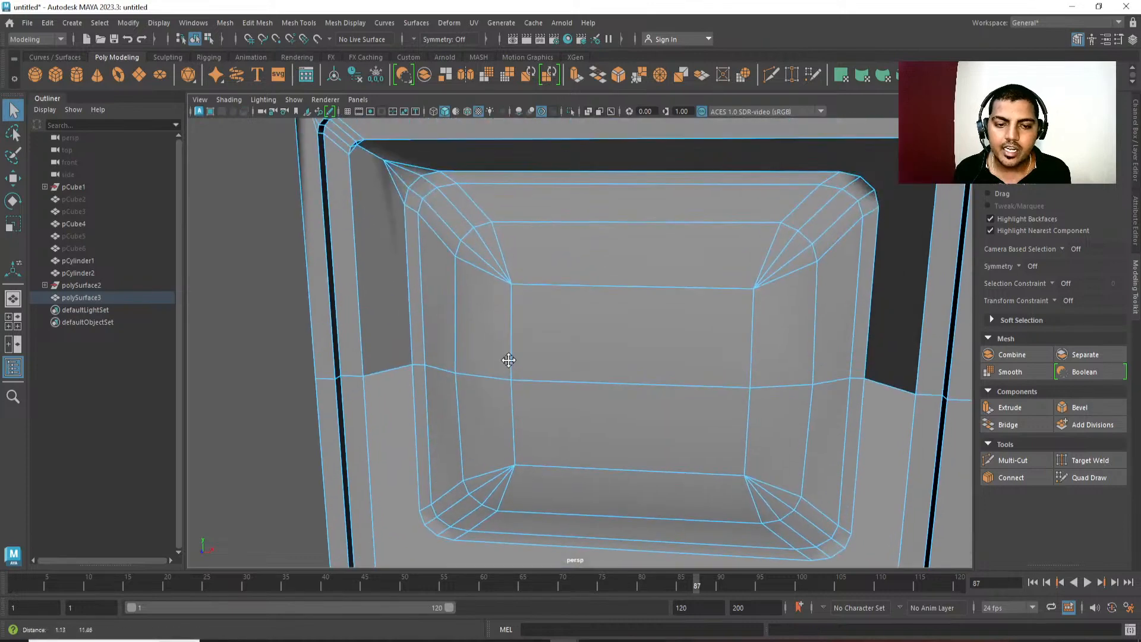
{"action": "middle_click_drag", "start_coordinate": [440, 272], "coordinate": [464, 366], "text": "alt"}
{"action": "left_click_drag", "start_coordinate": [464, 366], "coordinate": [443, 314], "text": "alt"}
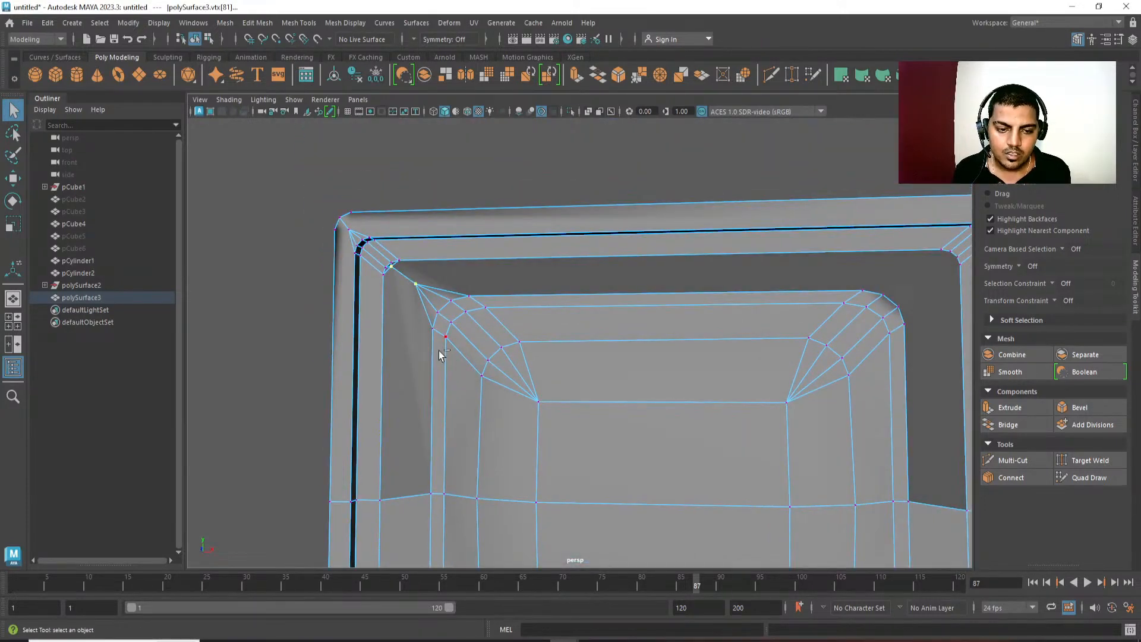
{"action": "right_click_drag", "start_coordinate": [438, 351], "coordinate": [554, 244], "text": "ctrl"}
{"action": "right_click_drag", "start_coordinate": [554, 244], "coordinate": [333, 453], "text": "shift"}
{"action": "left_click_drag", "start_coordinate": [433, 411], "coordinate": [479, 409], "text": "alt"}
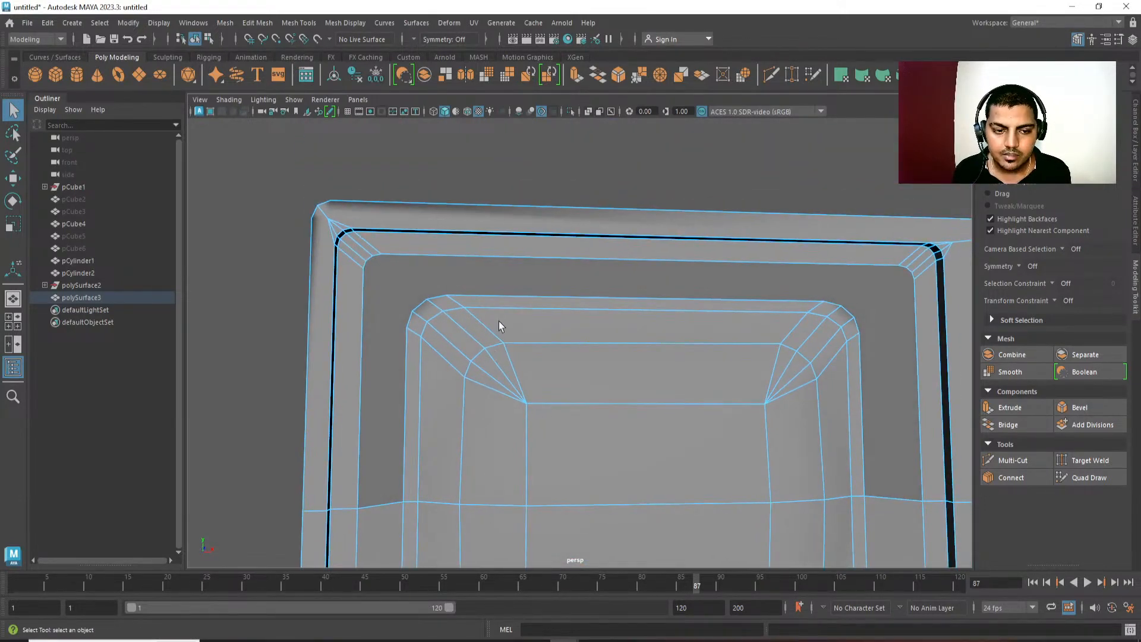
Connect the first two vertex pairs between the upper-left rounded corners of the recess and the screen, starting along the top edge.
{"action": "right_click_drag", "start_coordinate": [506, 302], "coordinate": [444, 387]}
{"action": "left_click", "coordinate": [443, 277], "text": "shift"}
{"action": "left_click", "coordinate": [421, 303]}
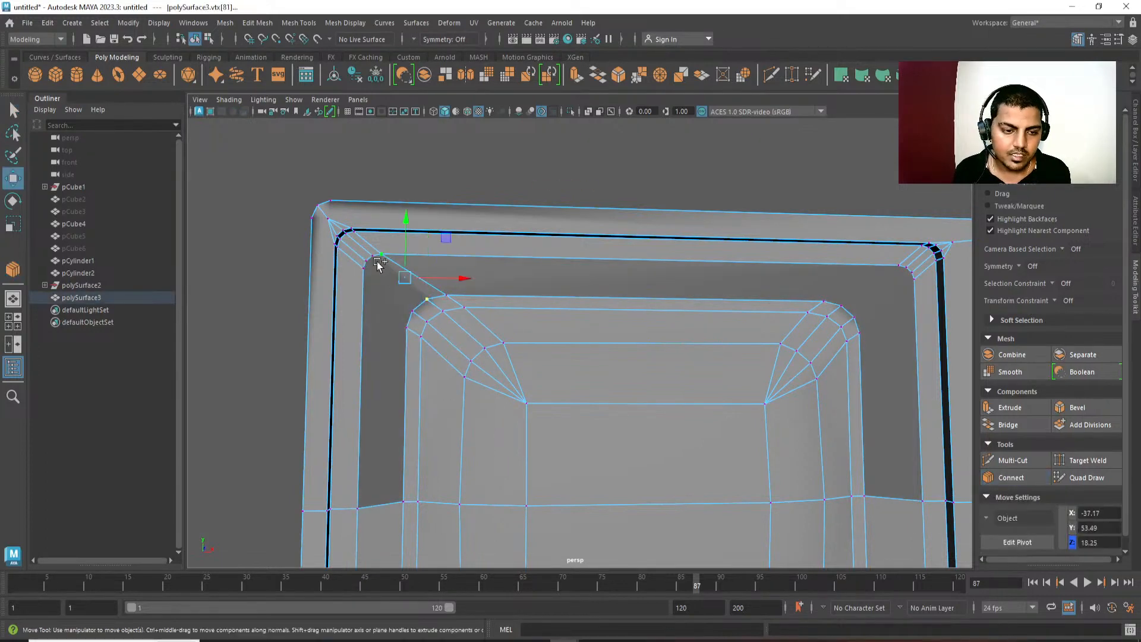
{"action": "left_click", "coordinate": [404, 336]}
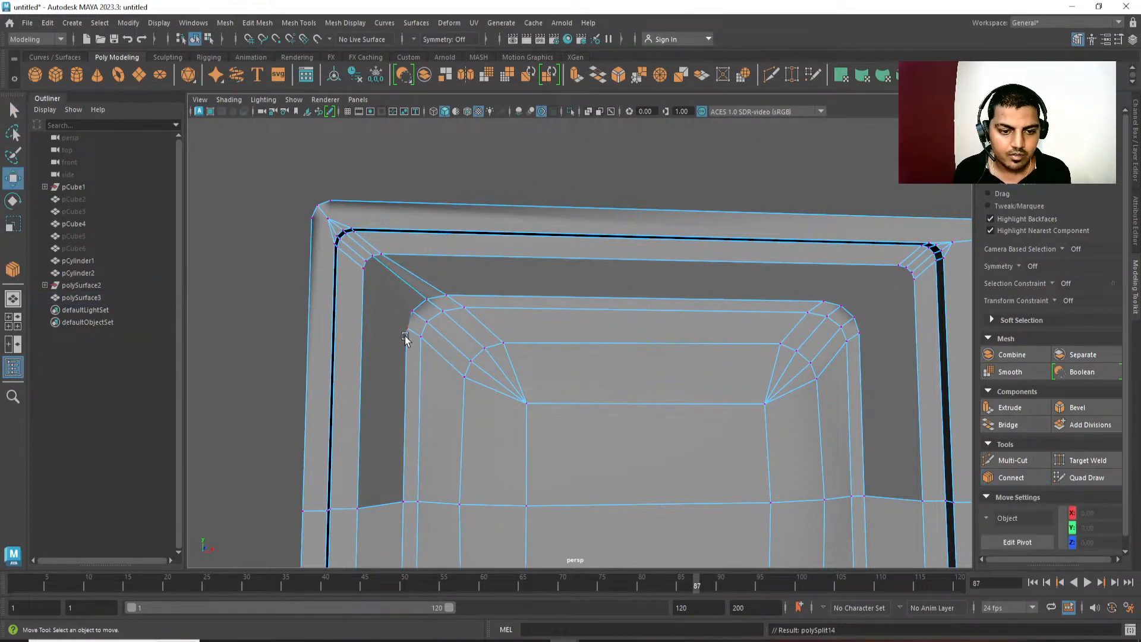
Connect the remaining two vertex pairs between the upper-left rounded corners of the recess and the screen.
{"action": "left_click", "coordinate": [405, 315]}
{"action": "left_click", "coordinate": [369, 262], "text": "shift"}
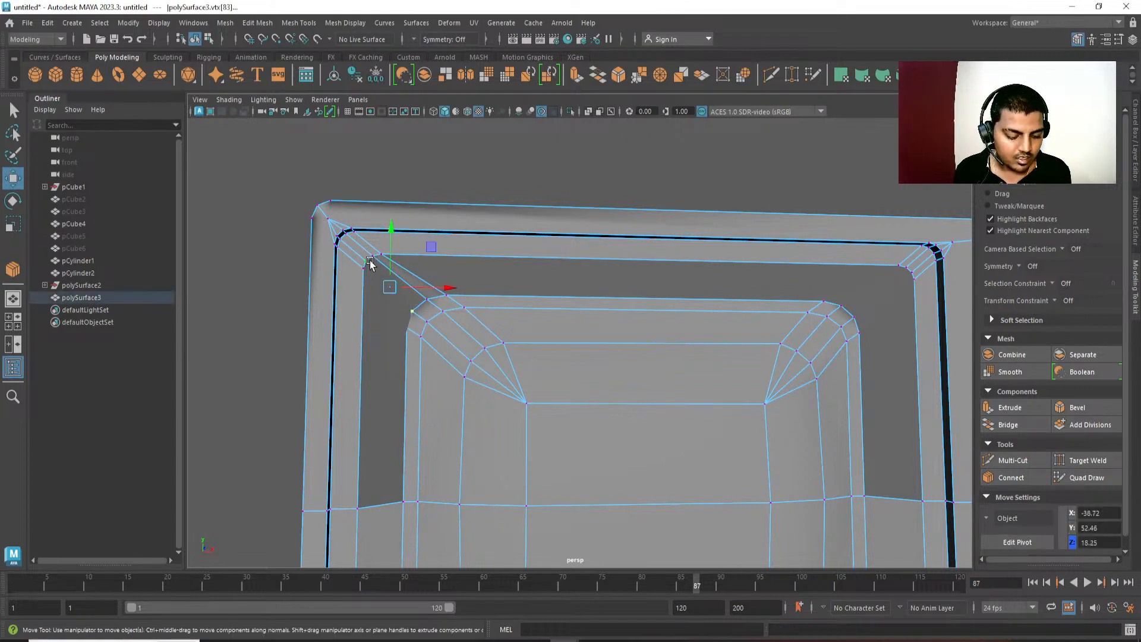
{"action": "key", "text": "g"}
{"action": "key", "text": "w"}
{"action": "left_click", "coordinate": [405, 333]}
{"action": "left_click", "coordinate": [373, 283], "text": "shift"}
{"action": "key", "text": "g"}
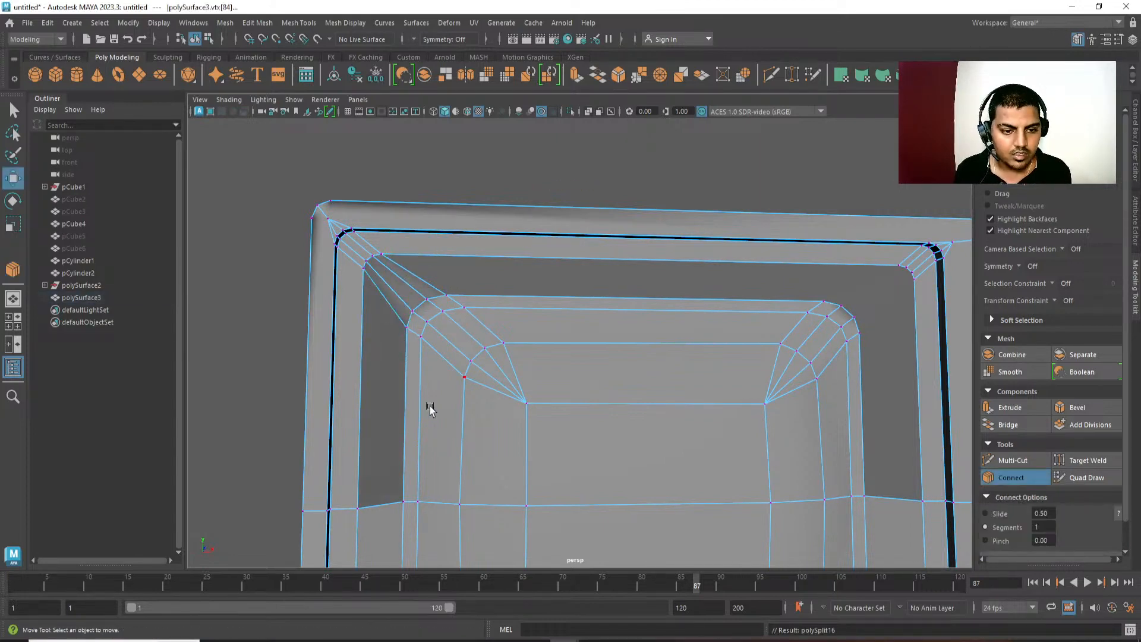
{"action": "key", "text": "w"}
Connect the two side vertex pairs between the lower-left rounded corners of the recess and the screen.
{"action": "scroll", "coordinate": [430, 410], "scroll_direction": "down", "scroll_amount": 3}
{"action": "left_click_drag", "start_coordinate": [431, 410], "coordinate": [458, 241], "text": "alt"}
{"action": "key", "text": "q"}
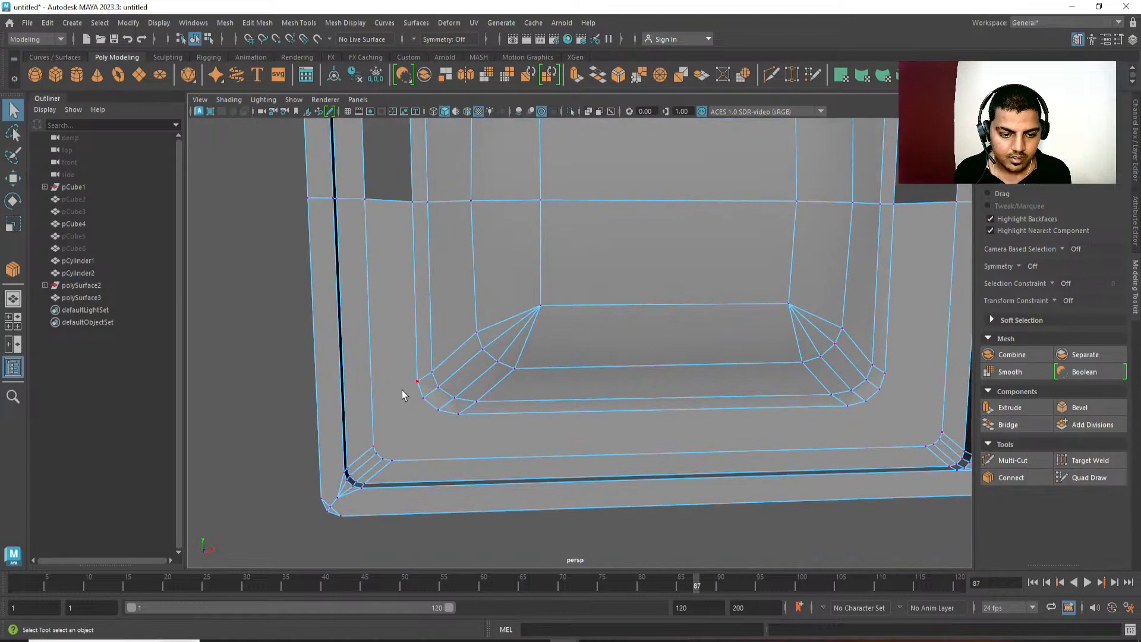
{"action": "left_click", "coordinate": [403, 390]}
{"action": "left_click", "coordinate": [380, 426], "text": "shift"}
{"action": "key", "text": "g"}
{"action": "key", "text": "w"}
{"action": "left_click", "coordinate": [381, 453]}
{"action": "left_click", "coordinate": [416, 410], "text": "shift"}
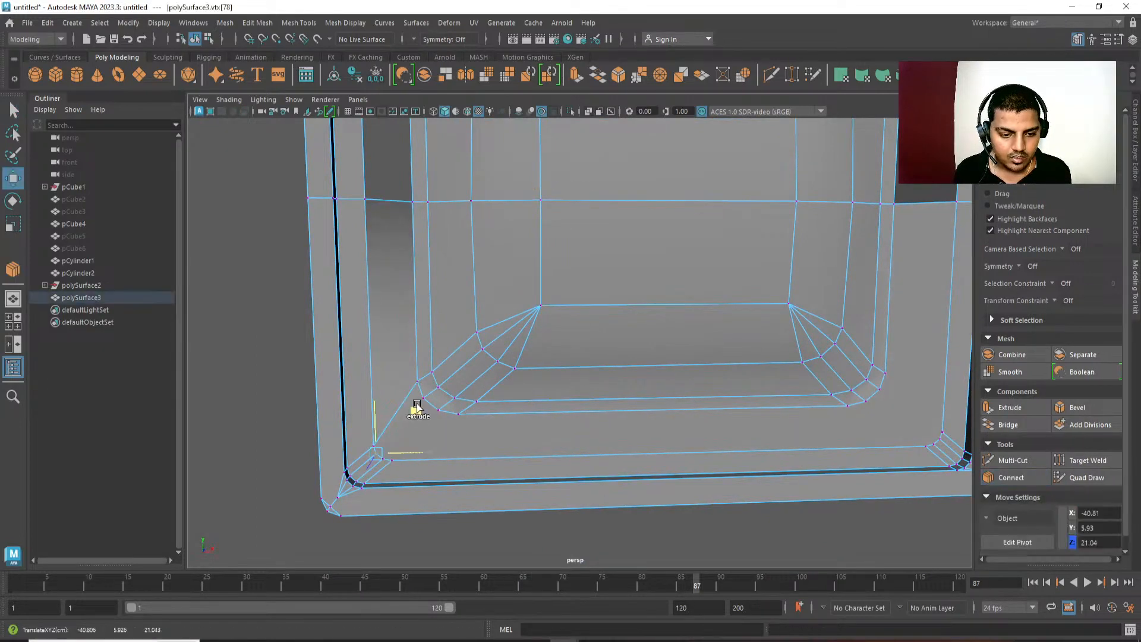
{"action": "left_click", "coordinate": [422, 395], "text": "shift"}
{"action": "key", "text": "g"}
{"action": "key", "text": "w"}
Connect the two bottom vertex pairs between the lower-left rounded corners of the recess and the screen.
{"action": "left_click", "coordinate": [393, 459]}
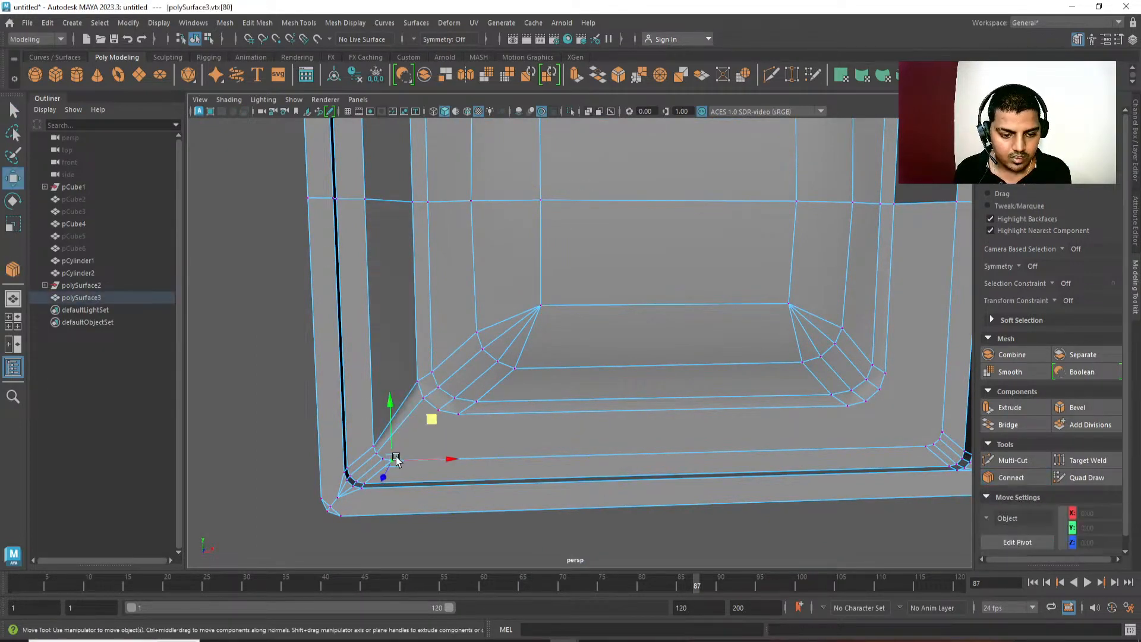
{"action": "left_click", "coordinate": [459, 414], "text": "shift"}
{"action": "key", "text": "g"}
{"action": "key", "text": "w"}
{"action": "left_click", "coordinate": [438, 415]}
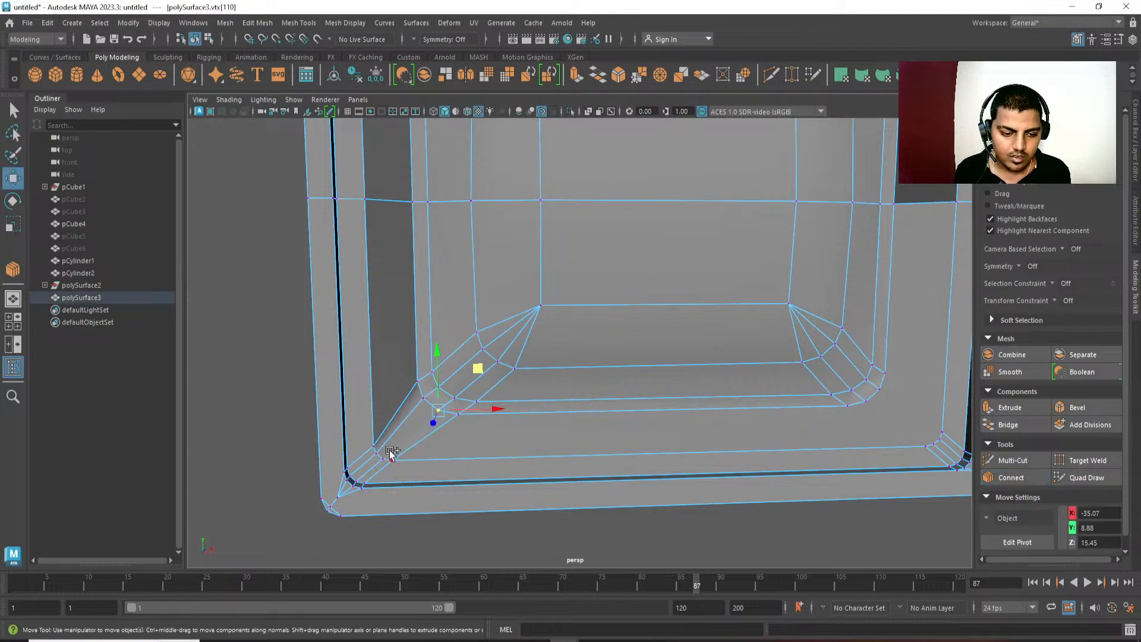
{"action": "left_click", "coordinate": [384, 458], "text": "shift"}
{"action": "key", "text": "g"}
{"action": "key", "text": "w"}
Connect the two side vertex pairs between the lower-right rounded corners of the screen and the recess.
{"action": "right_click_drag", "start_coordinate": [537, 483], "coordinate": [487, 296], "text": "alt"}
{"action": "middle_click_drag", "start_coordinate": [487, 296], "coordinate": [390, 252], "text": "alt"}
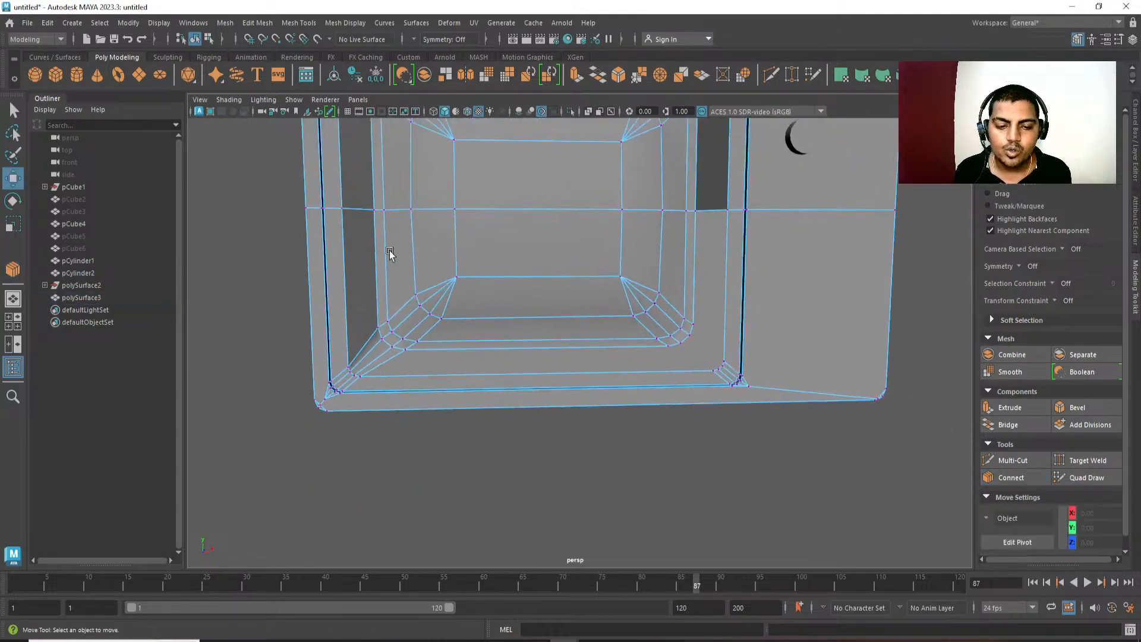
{"action": "right_click_drag", "start_coordinate": [390, 252], "coordinate": [535, 333], "text": "alt"}
{"action": "middle_click_drag", "start_coordinate": [656, 400], "coordinate": [571, 382], "text": "alt"}
{"action": "right_click_drag", "start_coordinate": [572, 382], "coordinate": [637, 311], "text": "alt"}
{"action": "left_click", "coordinate": [639, 300]}
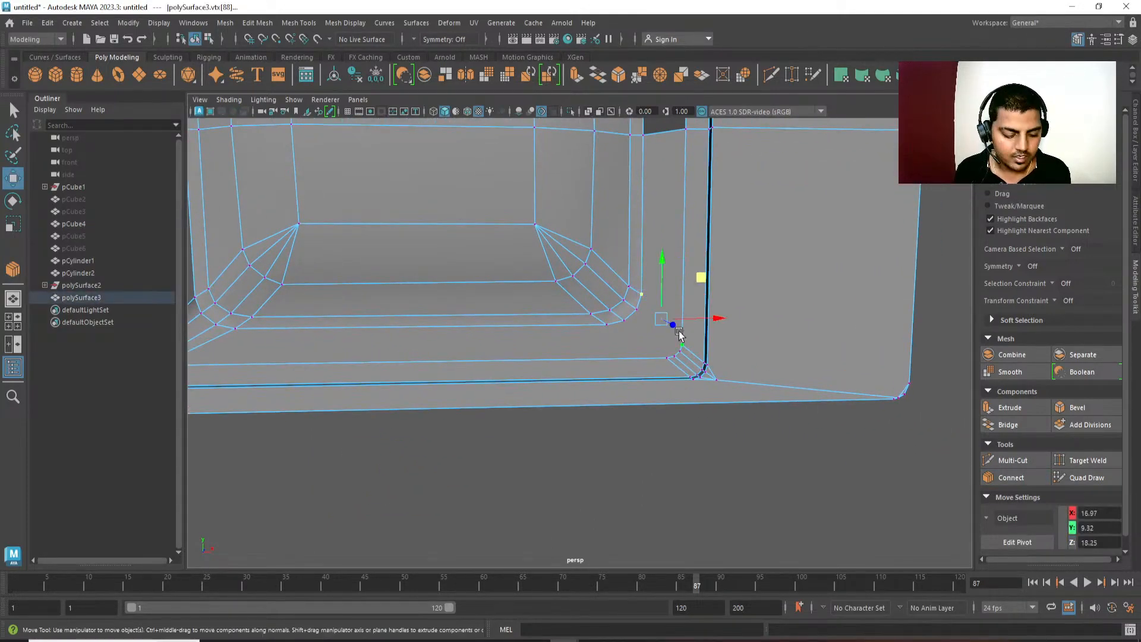
{"action": "key", "text": "g"}
{"action": "key", "text": "w"}
{"action": "left_click", "coordinate": [638, 310]}
{"action": "left_click", "coordinate": [677, 350], "text": "shift"}
{"action": "key", "text": "g"}
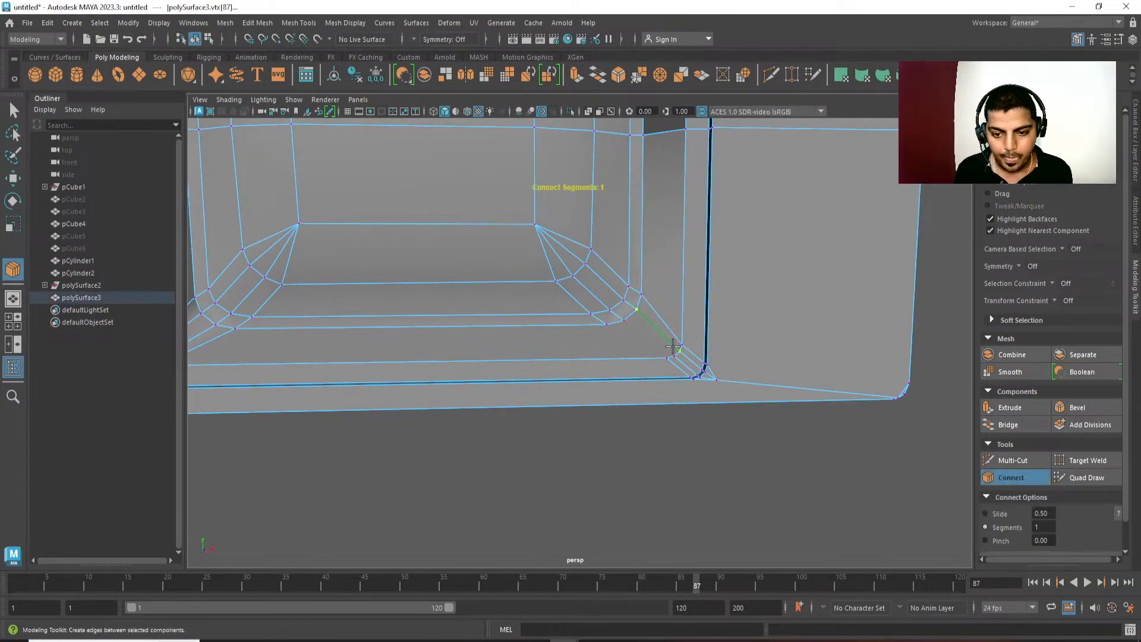
Connect the two bottom vertex pairs between the lower-right rounded corners of the screen and the recess.
{"action": "key", "text": "e"}
{"action": "left_click", "coordinate": [625, 321]}
{"action": "key", "text": "q"}
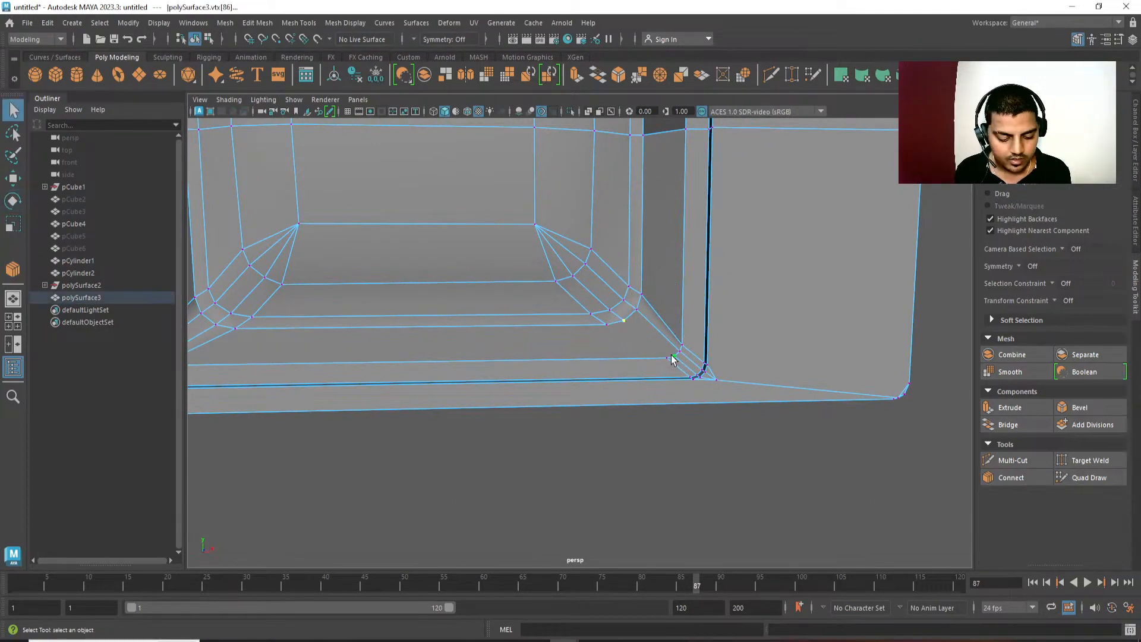
{"action": "key", "text": "g"}
{"action": "key", "text": "w"}
{"action": "key", "text": "e"}
{"action": "left_click", "coordinate": [607, 325]}
{"action": "left_click", "coordinate": [667, 360], "text": "shift"}
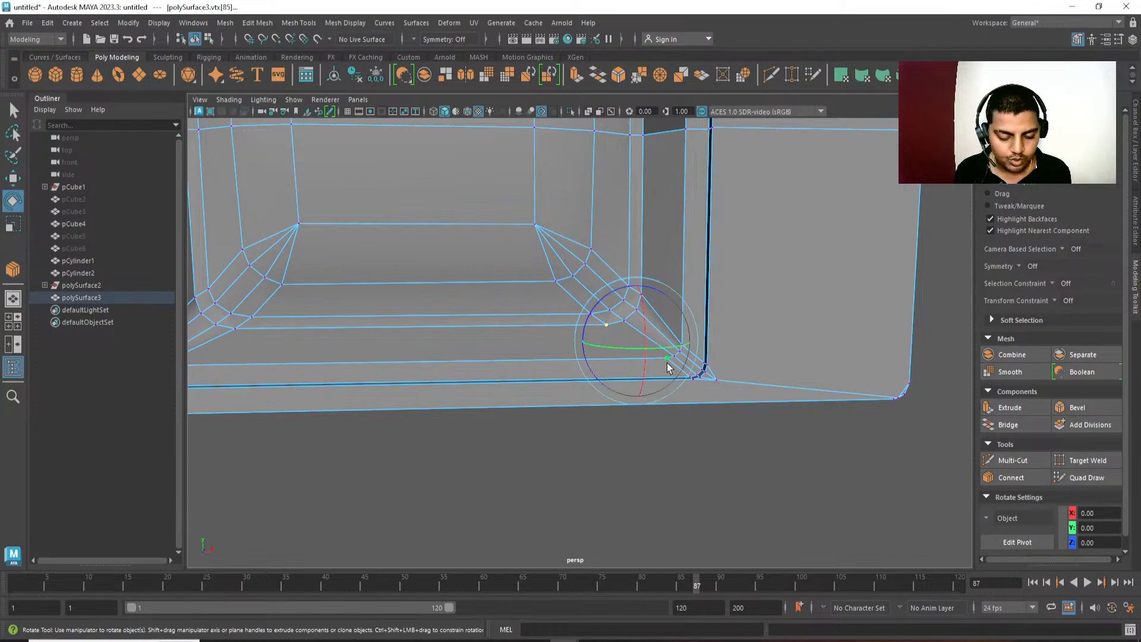
{"action": "key", "text": "g"}
{"action": "key", "text": "w"}
Connect the two side vertex pairs between the upper-right rounded corners of the screen and the recess.
{"action": "middle_click_drag", "start_coordinate": [680, 354], "coordinate": [680, 377], "text": "alt"}
{"action": "scroll", "coordinate": [665, 263], "scroll_direction": "down", "scroll_amount": 3}
{"action": "middle_click_drag", "start_coordinate": [663, 261], "coordinate": [683, 381], "text": "alt"}
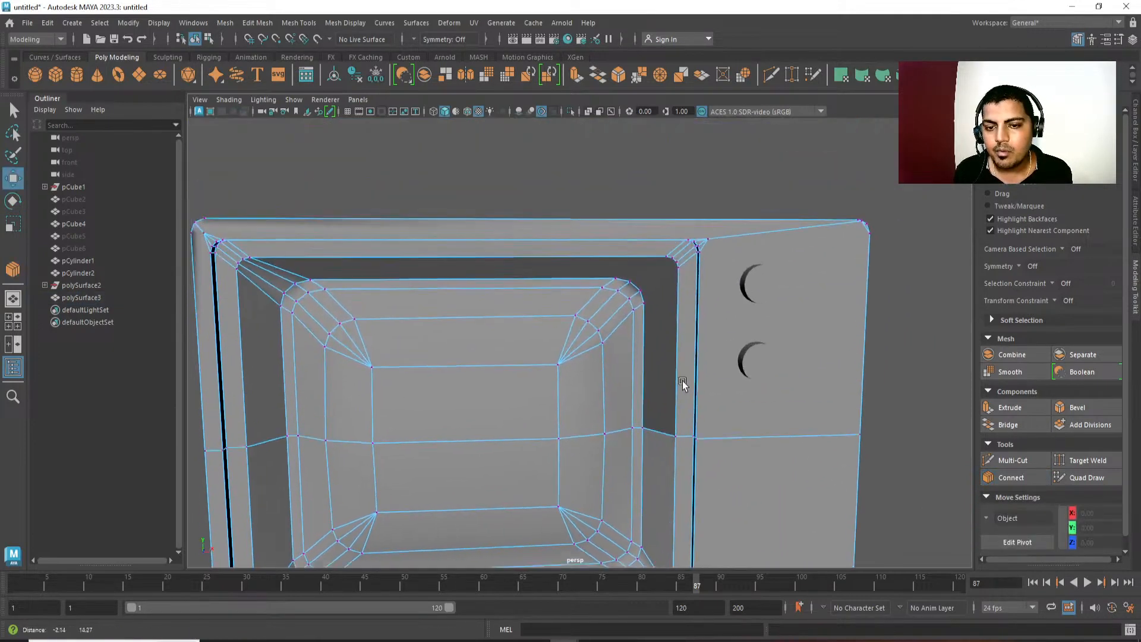
{"action": "scroll", "coordinate": [683, 383], "scroll_direction": "up", "scroll_amount": 2}
{"action": "left_click", "coordinate": [680, 335]}
{"action": "left_click", "coordinate": [724, 295], "text": "shift"}
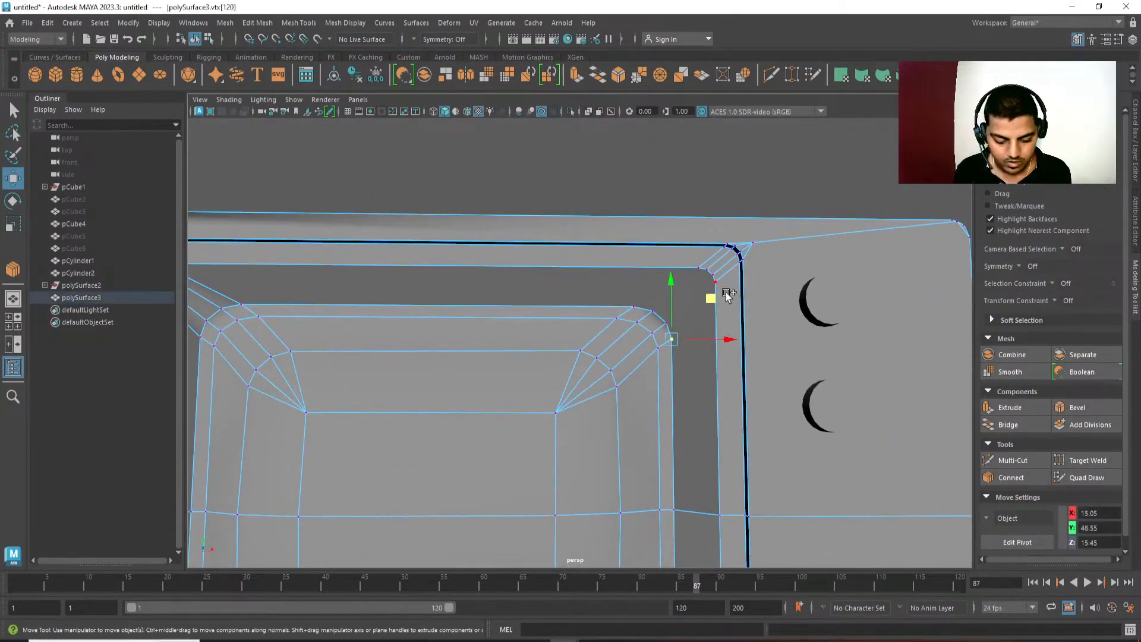
{"action": "key", "text": "g"}
{"action": "key", "text": "w"}
{"action": "key", "text": "q"}
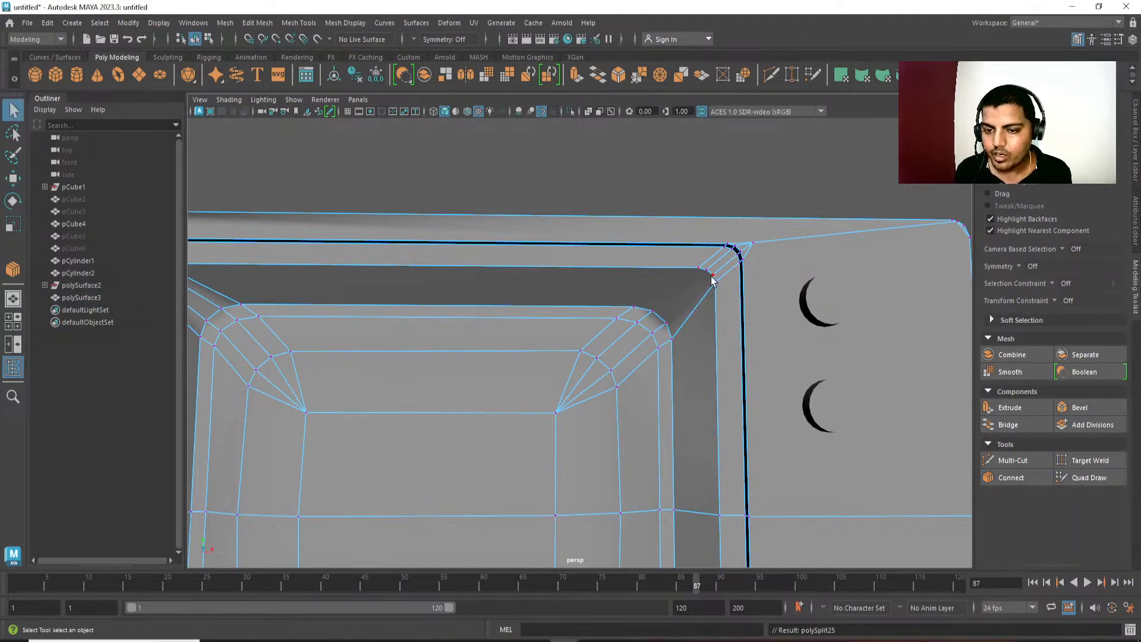
{"action": "left_click", "coordinate": [714, 276]}
{"action": "left_click", "coordinate": [668, 324], "text": "shift"}
{"action": "key", "text": "g"}
{"action": "key", "text": "e"}
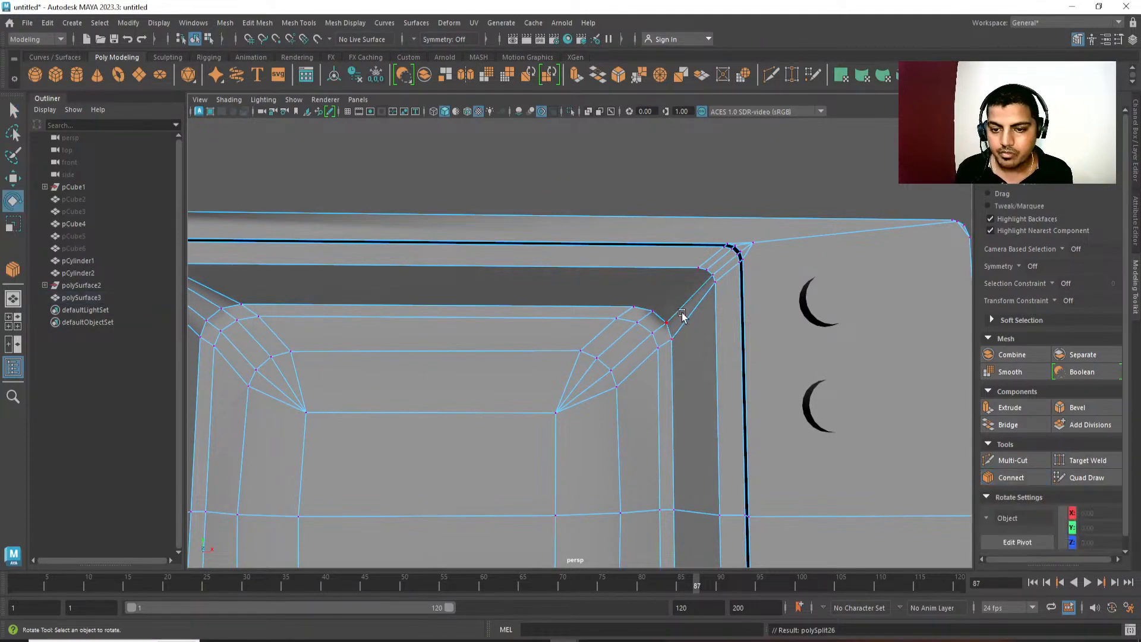
Connect the two top vertex pairs between the upper-right rounded corners of the screen and the recess.
{"action": "left_click", "coordinate": [705, 274]}
{"action": "left_click", "coordinate": [652, 312], "text": "shift"}
{"action": "key", "text": "g"}
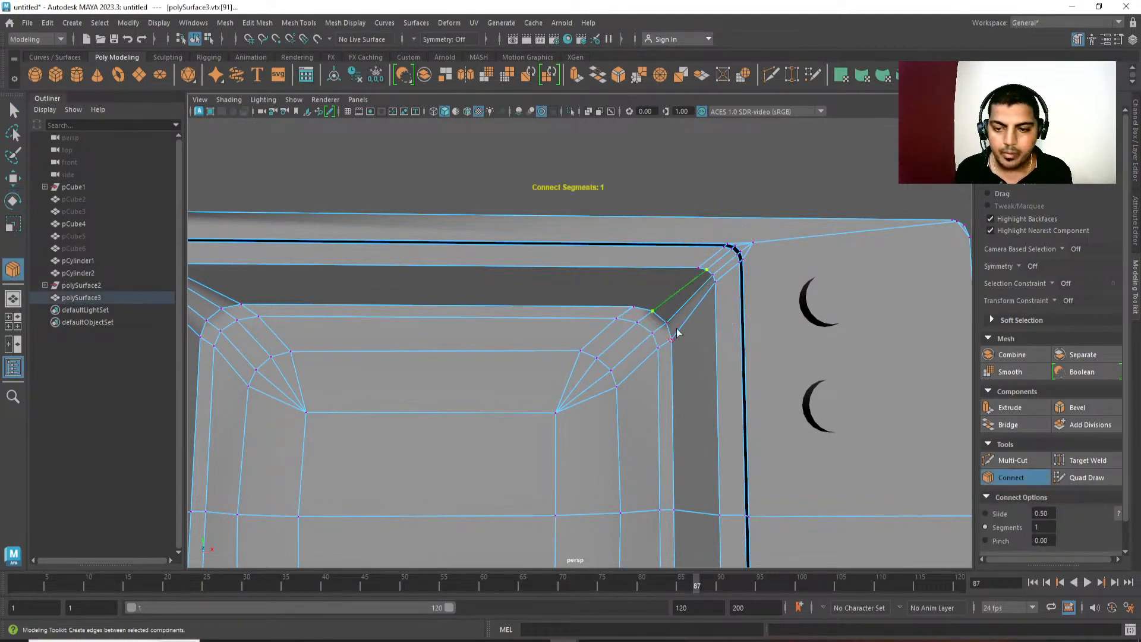
{"action": "left_click", "coordinate": [698, 268]}
{"action": "key", "text": "w"}
{"action": "key", "text": "h"}
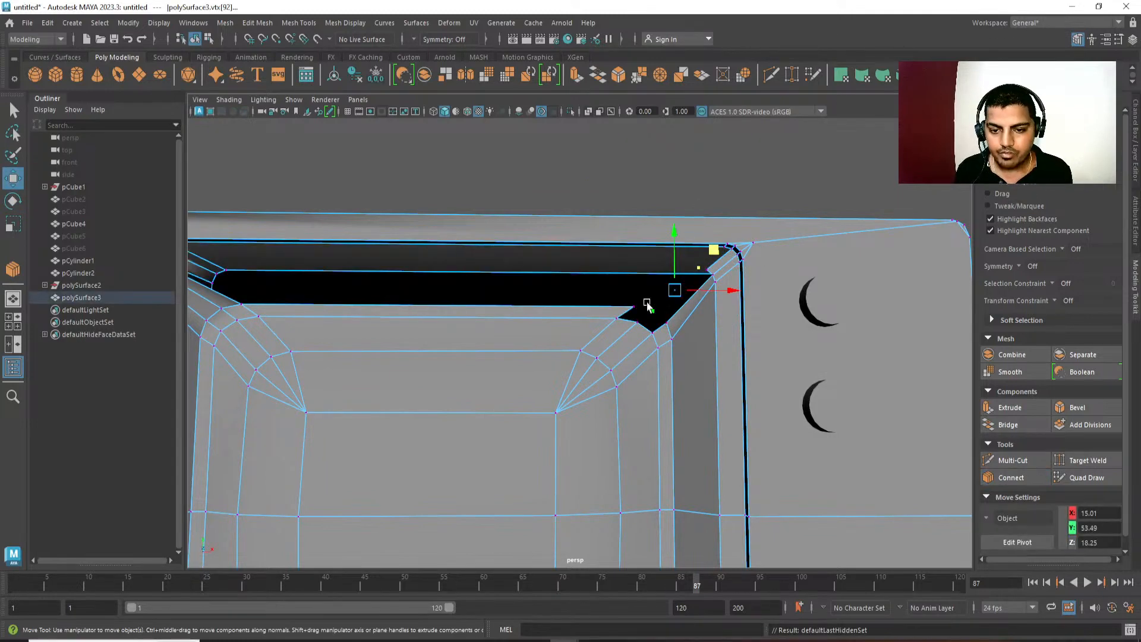
{"action": "key", "text": "ctrl+z"}
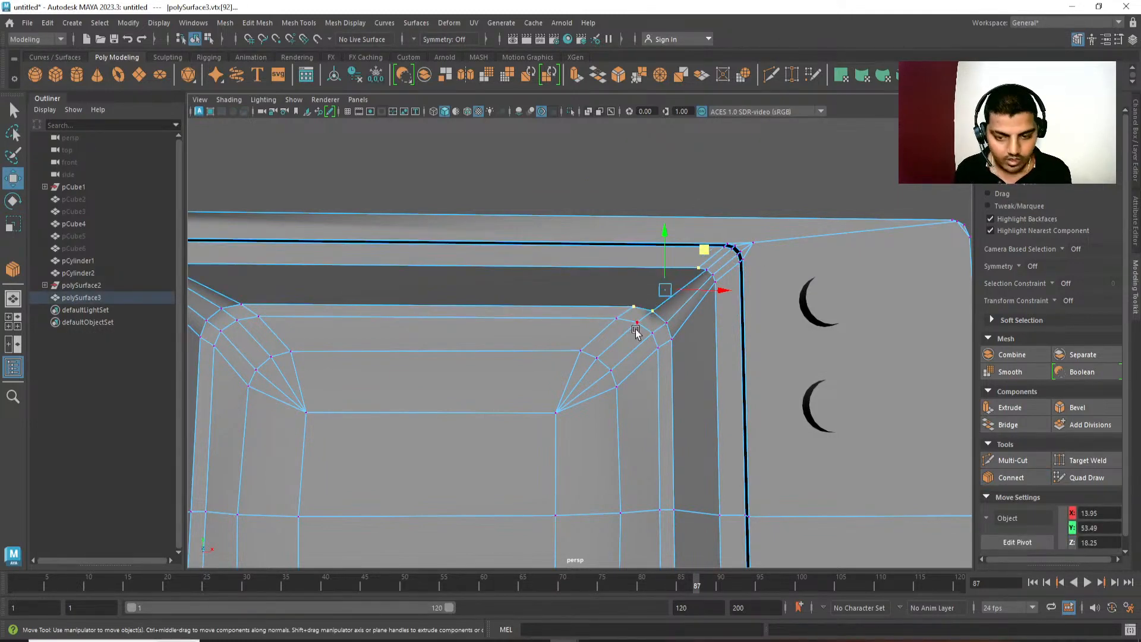
{"action": "key", "text": "g"}
{"action": "key", "text": "w"}
Select the television body and delete the edges joining the front frame's upper-left outer corner to the recess corner.
{"action": "right_click_drag", "start_coordinate": [661, 393], "coordinate": [579, 357], "text": "alt"}
{"action": "left_click", "coordinate": [835, 362]}
{"action": "left_click_drag", "start_coordinate": [773, 375], "coordinate": [740, 379], "text": "alt"}
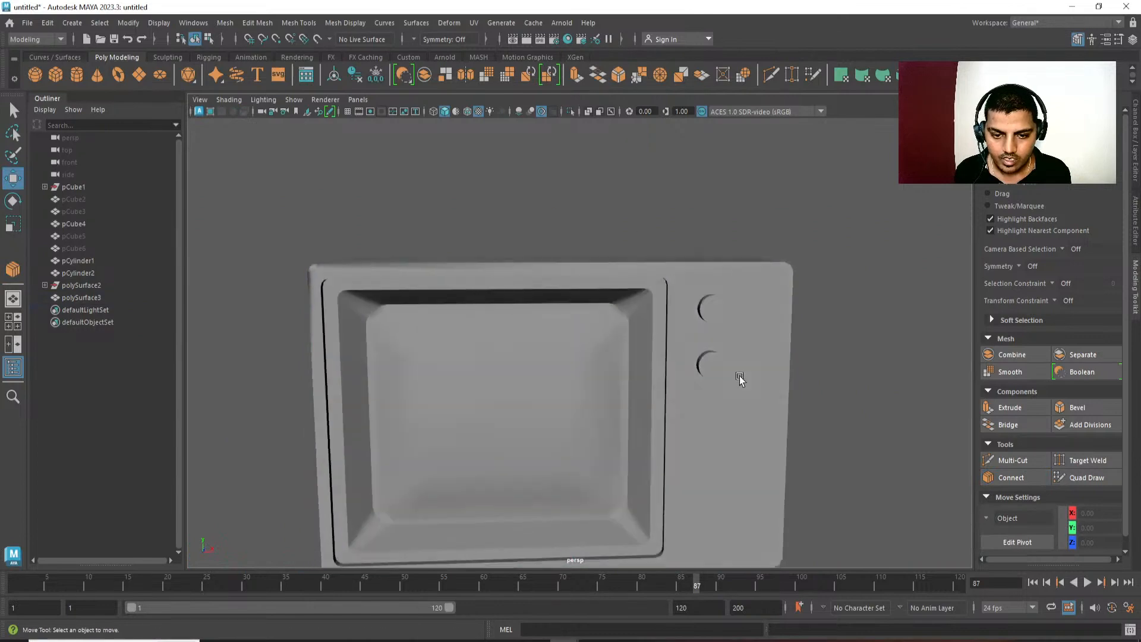
{"action": "right_click_drag", "start_coordinate": [740, 379], "coordinate": [601, 328], "text": "alt"}
{"action": "middle_click_drag", "start_coordinate": [602, 329], "coordinate": [605, 277], "text": "alt"}
{"action": "left_click", "coordinate": [479, 347]}
{"action": "left_click_drag", "start_coordinate": [440, 339], "coordinate": [483, 361], "text": "alt"}
{"action": "middle_click_drag", "start_coordinate": [410, 303], "coordinate": [490, 379], "text": "alt"}
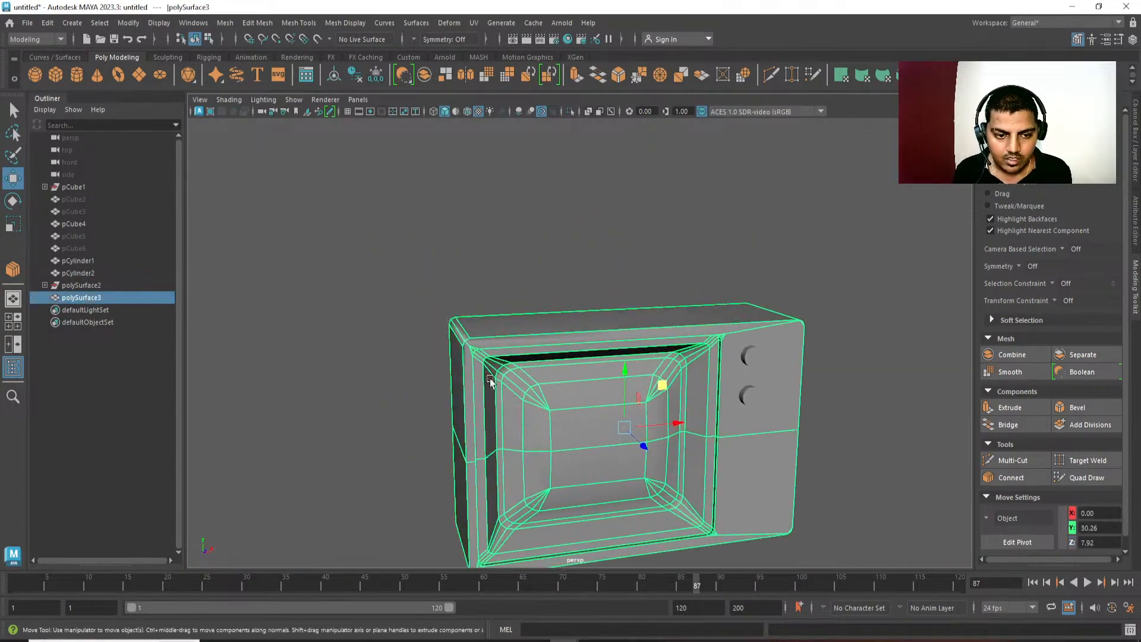
{"action": "right_click_drag", "start_coordinate": [490, 379], "coordinate": [565, 363], "text": "alt"}
{"action": "middle_click_drag", "start_coordinate": [470, 328], "coordinate": [547, 298], "text": "alt"}
{"action": "right_click_drag", "start_coordinate": [461, 339], "coordinate": [443, 287], "text": "alt"}
{"action": "key", "text": "q"}
{"action": "left_click", "coordinate": [413, 260]}
{"action": "key", "text": "Delete"}
Try deleting the corner edges on the front frame's lower-left outer corner, and undo the deletion.
{"action": "middle_click_drag", "start_coordinate": [476, 317], "coordinate": [501, 333], "text": "alt"}
{"action": "right_click_drag", "start_coordinate": [501, 333], "coordinate": [468, 309], "text": "alt"}
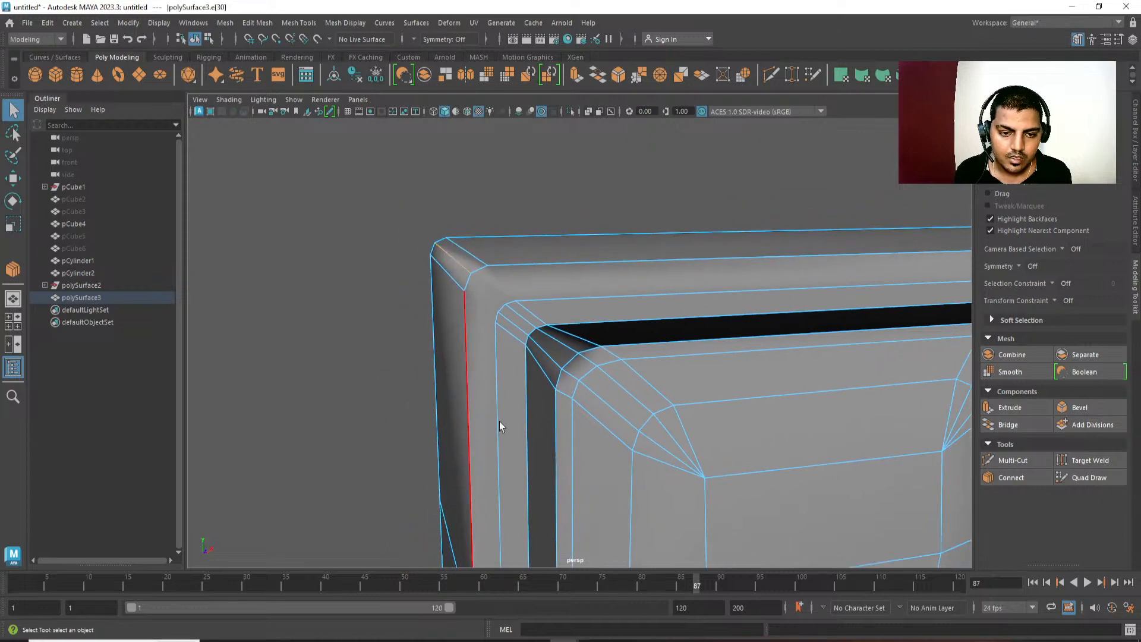
{"action": "left_click_drag", "start_coordinate": [500, 426], "coordinate": [561, 277], "text": "alt"}
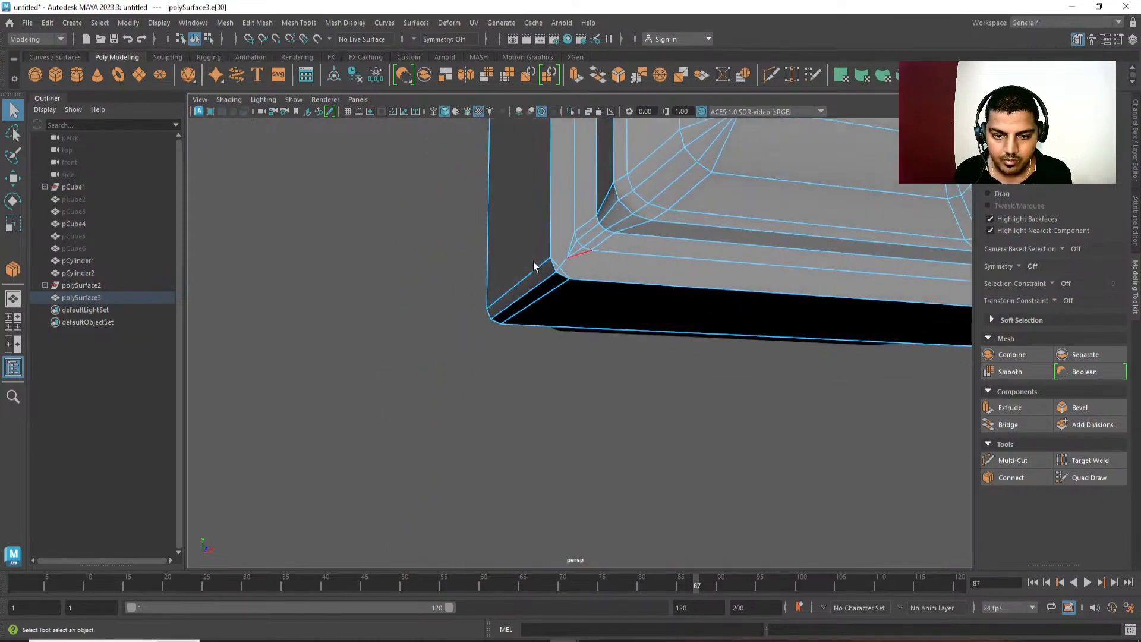
{"action": "right_click_drag", "start_coordinate": [534, 262], "coordinate": [526, 263]}
{"action": "left_click", "coordinate": [558, 264]}
{"action": "key", "text": "Delete"}
{"action": "middle_click_drag", "start_coordinate": [511, 381], "coordinate": [498, 398], "text": "alt"}
{"action": "key", "text": "ctrl+z"}
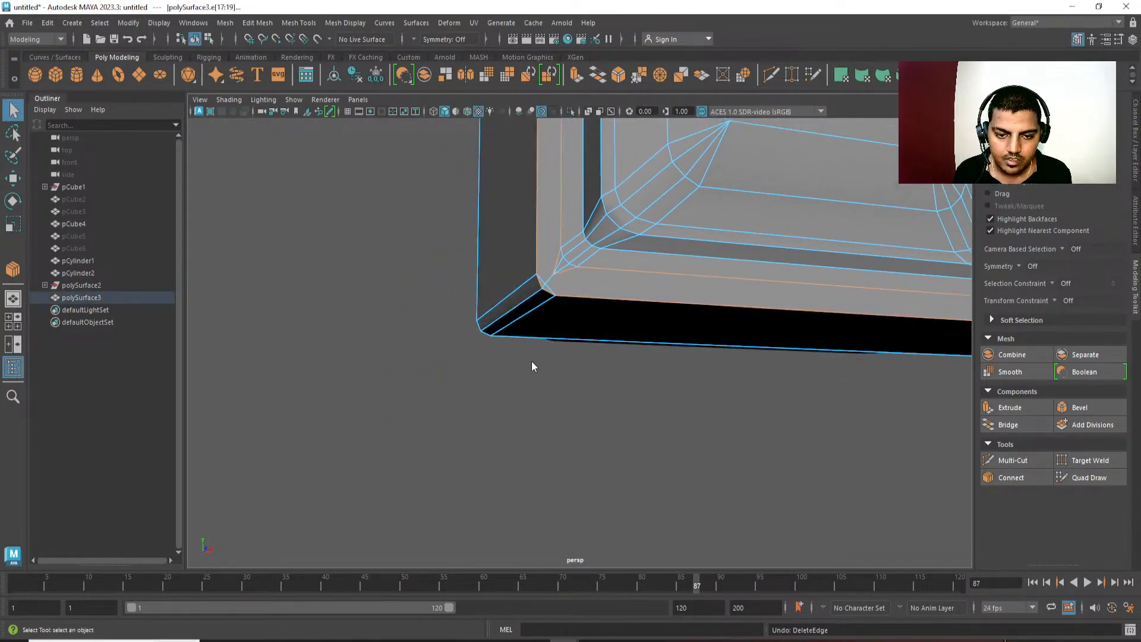
Delete the short edges joining the front frame's lower-left outer corner to the recess corner.
{"action": "right_click_drag", "start_coordinate": [534, 333], "coordinate": [514, 332]}
{"action": "left_click", "coordinate": [545, 284]}
{"action": "right_click_drag", "start_coordinate": [552, 386], "coordinate": [559, 278], "text": "ctrl"}
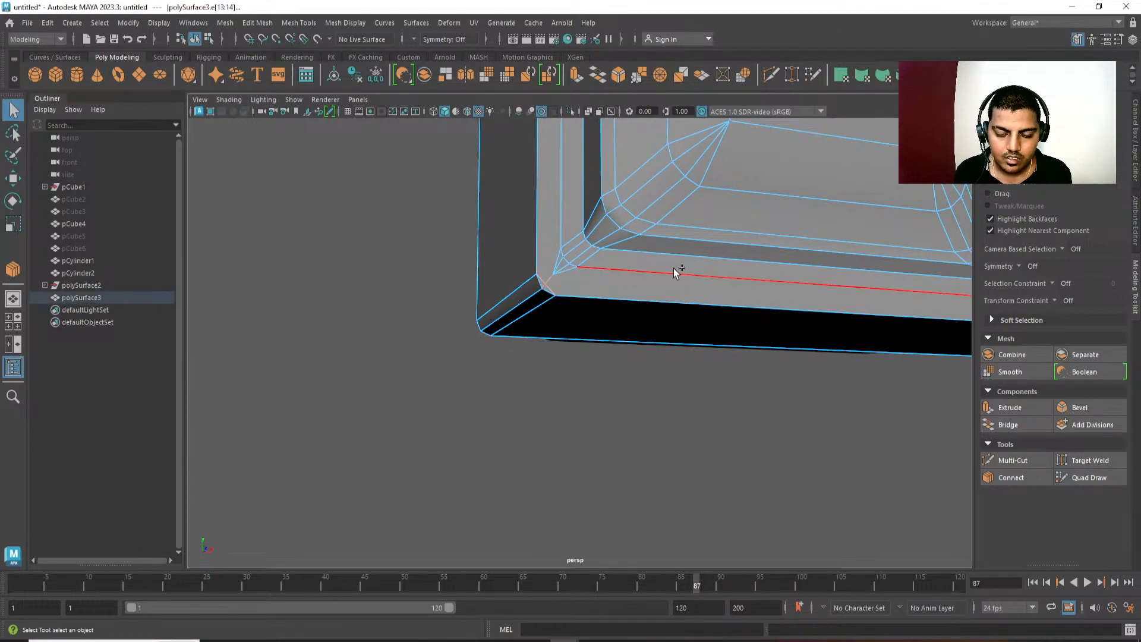
{"action": "key", "text": "Delete"}
Convert the vertex at the recess border's lower-left outer corner to its connected edges and delete them.
{"action": "middle_click_drag", "start_coordinate": [590, 374], "coordinate": [576, 409], "text": "alt"}
{"action": "left_click", "coordinate": [539, 312]}
{"action": "left_click_drag", "start_coordinate": [586, 427], "coordinate": [632, 421], "text": "alt"}
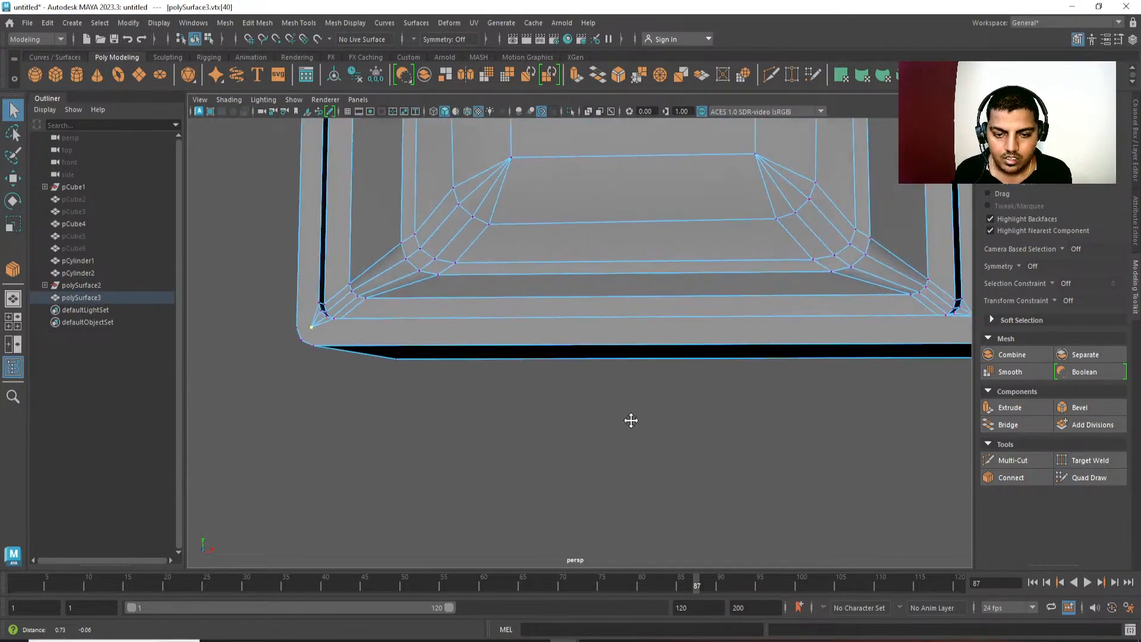
{"action": "middle_click_drag", "start_coordinate": [592, 361], "coordinate": [802, 394], "text": "alt"}
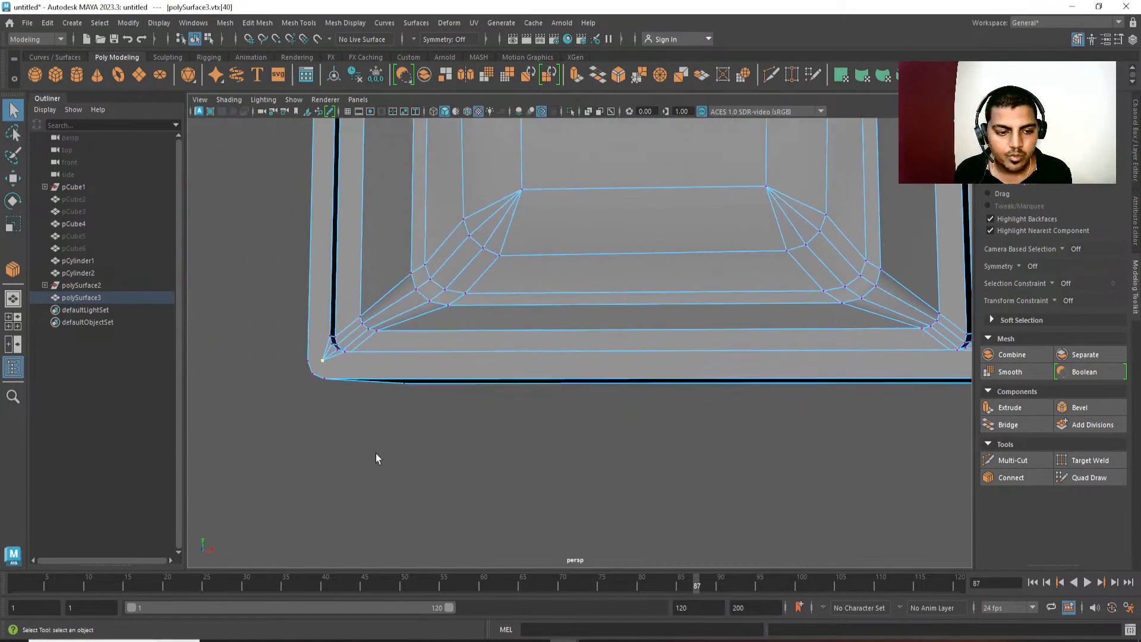
{"action": "left_click_drag", "start_coordinate": [376, 456], "coordinate": [370, 452], "text": "alt"}
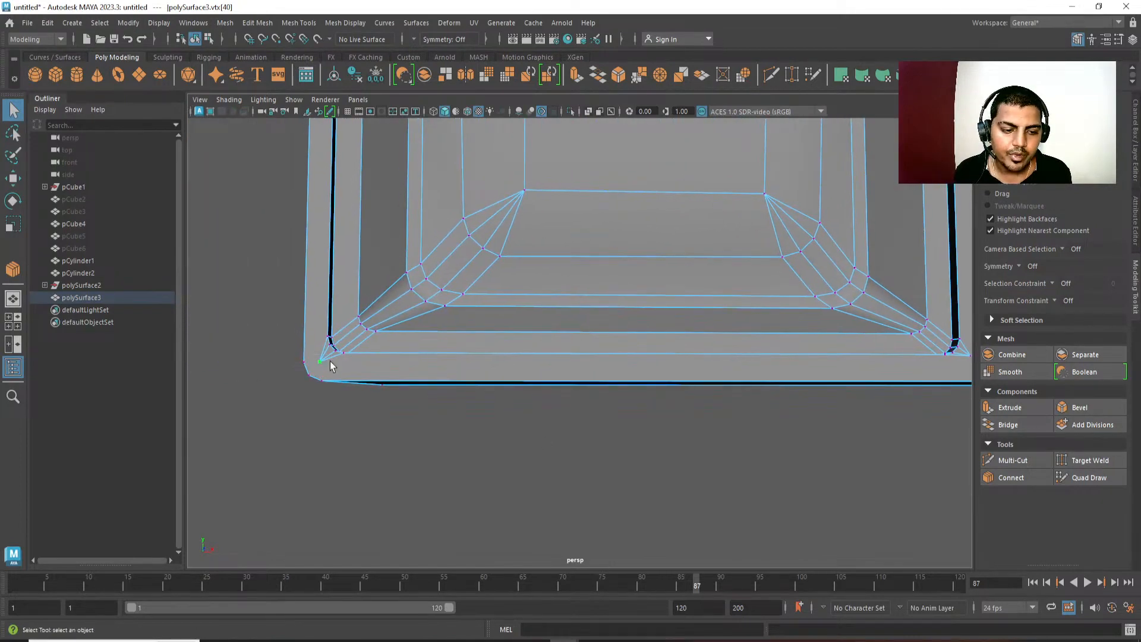
{"action": "right_click", "coordinate": [416, 333], "text": "ctrl"}
{"action": "right_click", "coordinate": [416, 332], "text": "ctrl"}
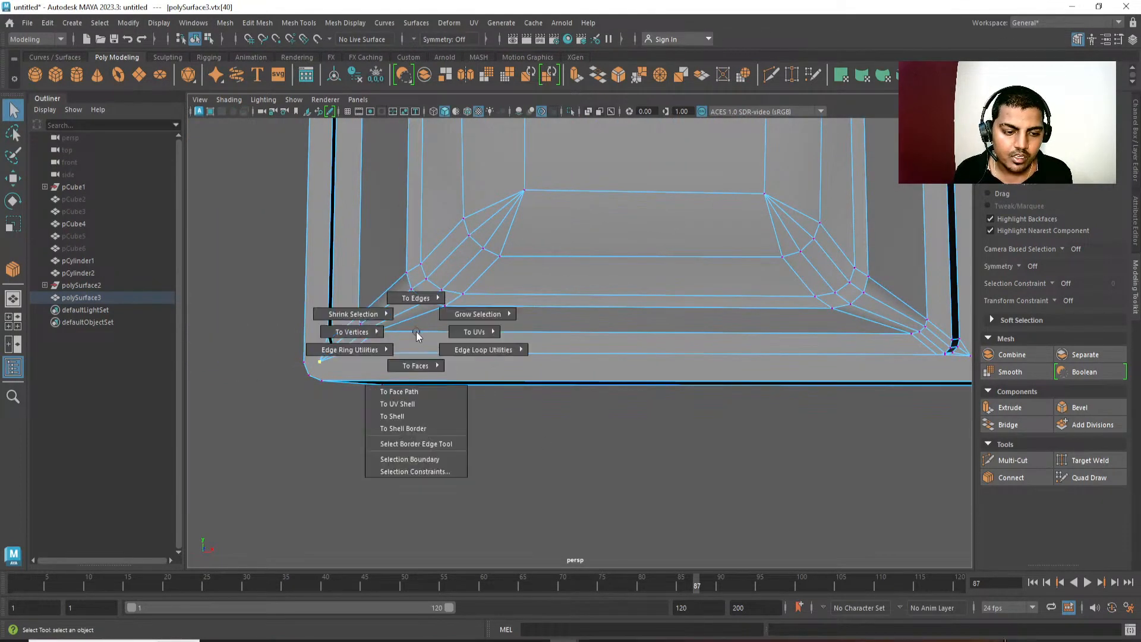
{"action": "right_click_drag", "start_coordinate": [416, 331], "coordinate": [409, 243], "text": "ctrl"}
{"action": "middle_click_drag", "start_coordinate": [369, 409], "coordinate": [480, 412], "text": "alt"}
{"action": "scroll", "coordinate": [480, 412], "scroll_direction": "down", "scroll_amount": 3}
{"action": "left_click_drag", "start_coordinate": [461, 346], "coordinate": [546, 373], "text": "alt"}
{"action": "key", "text": "Delete"}
Delete the edges joining the front frame's right-hand outer corners to the recess border's corners.
{"action": "left_click_drag", "start_coordinate": [399, 406], "coordinate": [505, 323], "text": "alt"}
{"action": "left_click", "coordinate": [435, 331]}
{"action": "middle_click_drag", "start_coordinate": [506, 322], "coordinate": [279, 325], "text": "alt"}
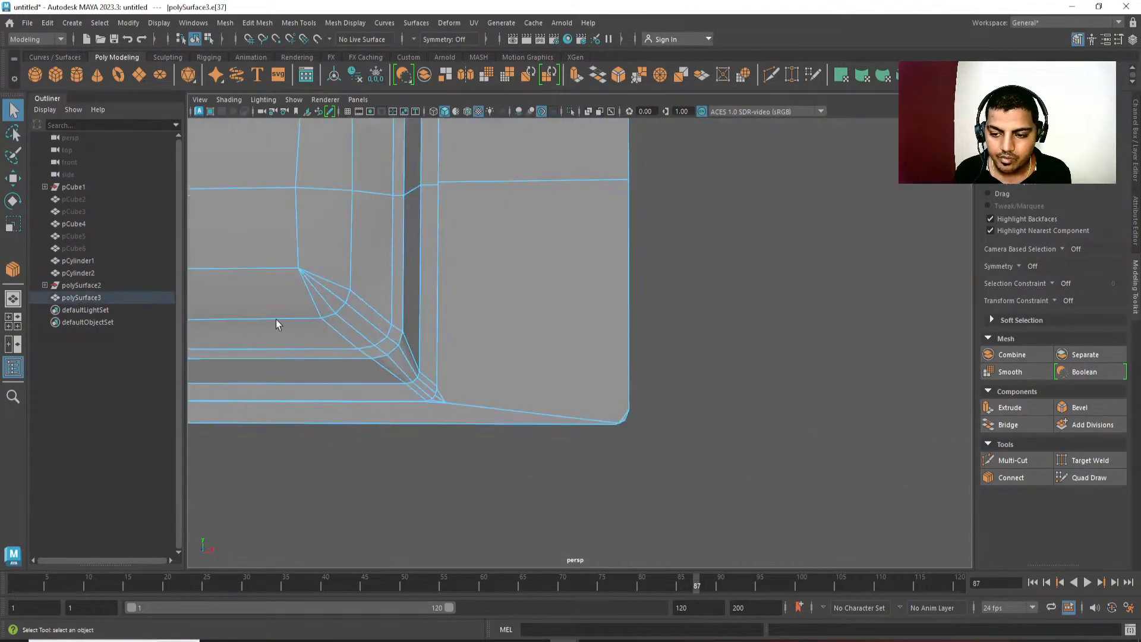
{"action": "key", "text": "Delete"}
{"action": "left_click", "coordinate": [616, 416]}
{"action": "key", "text": "Delete"}
{"action": "scroll", "coordinate": [654, 296], "scroll_direction": "down", "scroll_amount": 5}
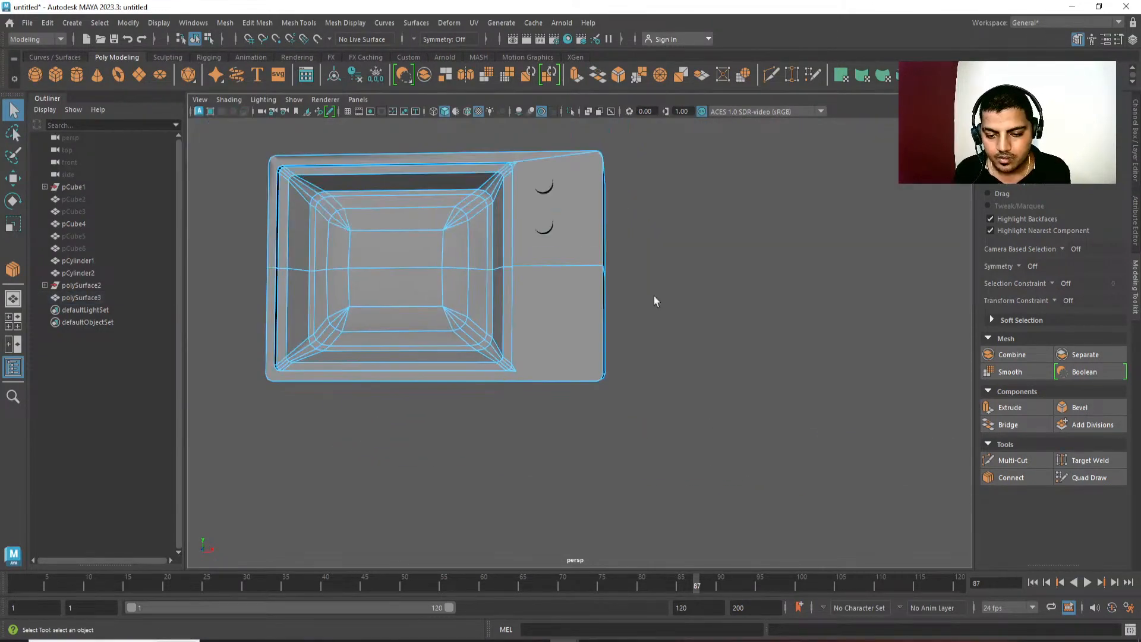
{"action": "left_click_drag", "start_coordinate": [669, 298], "coordinate": [594, 280], "text": "alt"}
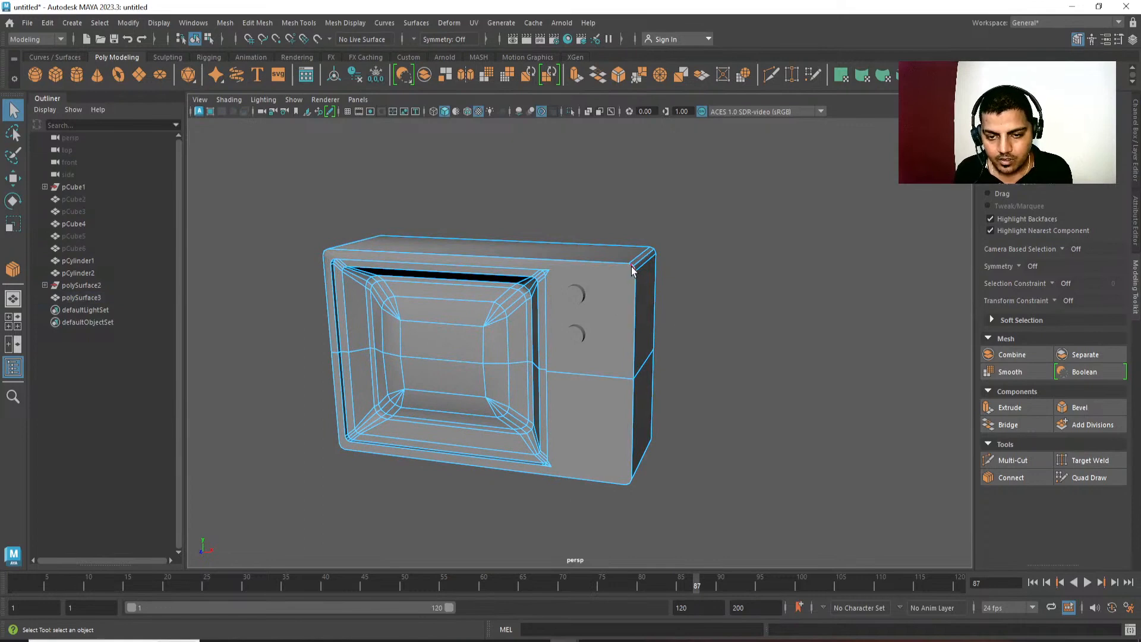
Delete the edges meeting at the pointed vertex on the recess border's upper-right outer corner.
{"action": "scroll", "coordinate": [525, 293], "scroll_direction": "up", "scroll_amount": 4}
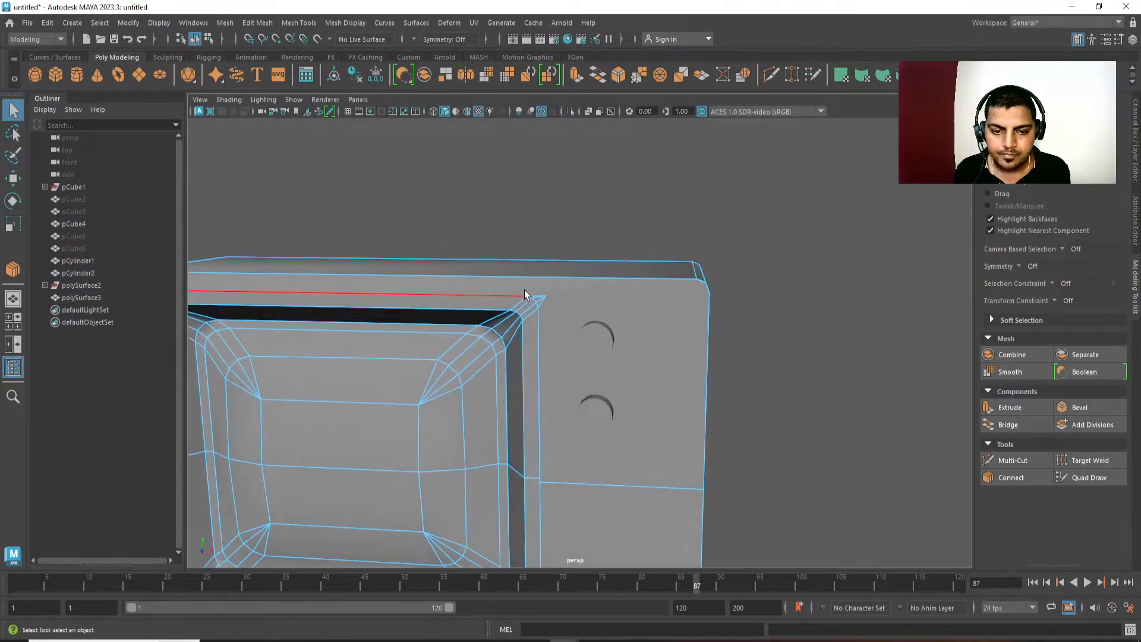
{"action": "left_click", "coordinate": [542, 305]}
{"action": "key", "text": "F9"}
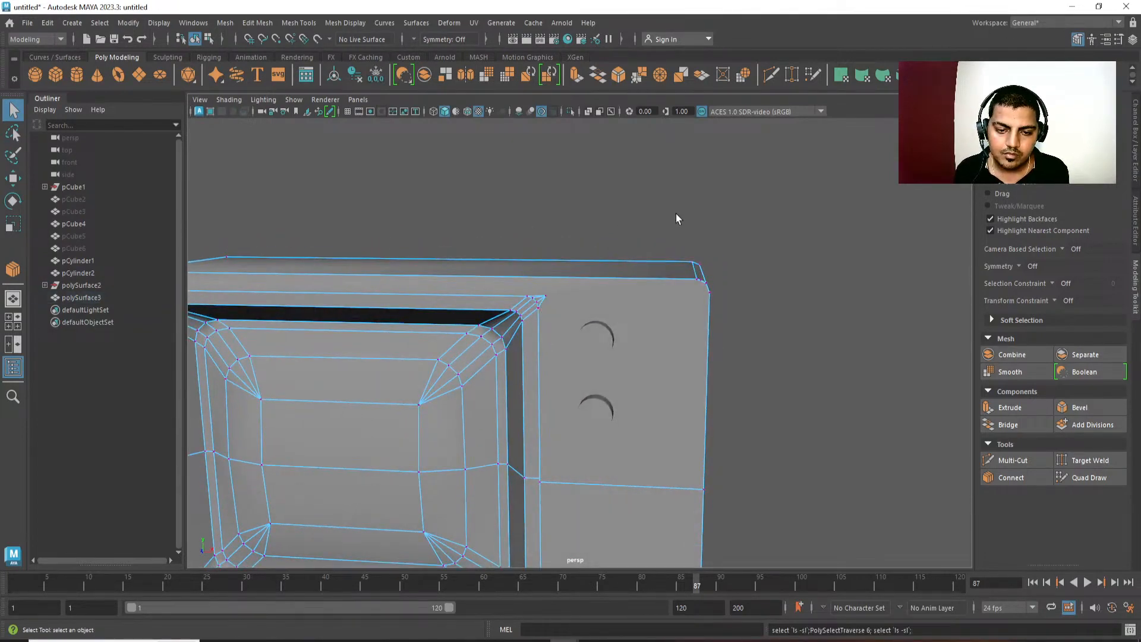
{"action": "left_click", "coordinate": [551, 301]}
{"action": "right_click_drag", "start_coordinate": [565, 305], "coordinate": [533, 195], "text": "ctrl"}
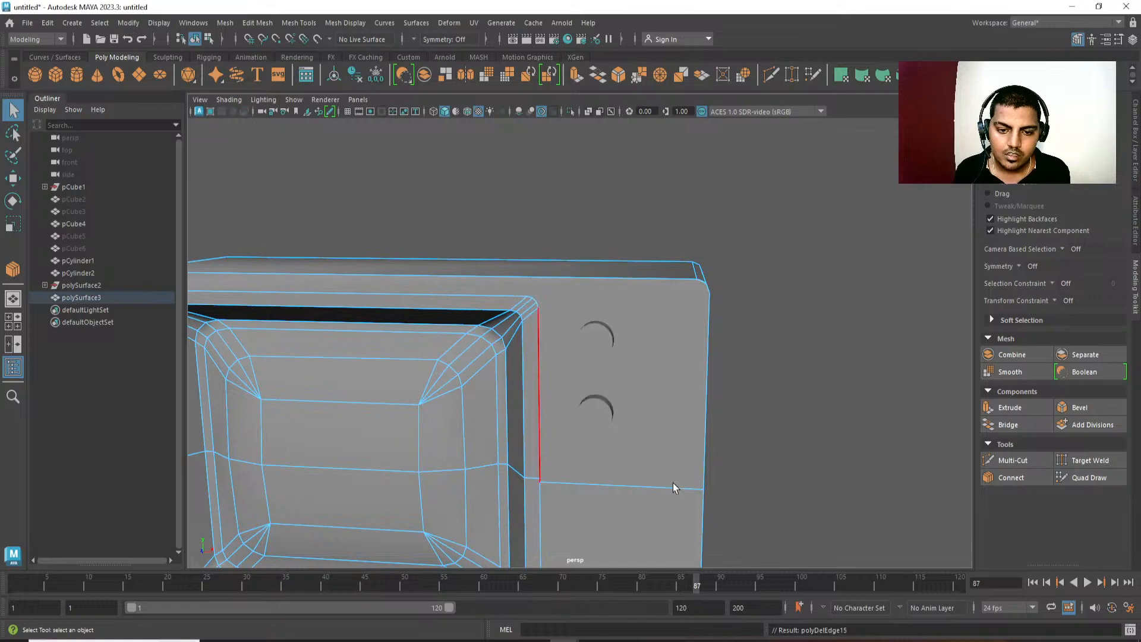
Delete the edges meeting at the pointed vertex on the recess border's lower-right outer corner.
{"action": "scroll", "coordinate": [673, 483], "scroll_direction": "down", "scroll_amount": 4}
{"action": "middle_click_drag", "start_coordinate": [623, 363], "coordinate": [632, 336], "text": "alt"}
{"action": "left_click_drag", "start_coordinate": [632, 336], "coordinate": [644, 330], "text": "alt"}
{"action": "scroll", "coordinate": [641, 351], "scroll_direction": "up", "scroll_amount": 2}
{"action": "middle_click_drag", "start_coordinate": [630, 374], "coordinate": [648, 375], "text": "alt"}
{"action": "mouse_move", "coordinate": [547, 315]}
{"action": "middle_mouse_down", "text": "alt"}
{"action": "mouse_move", "coordinate": [618, 323]}
{"action": "mouse_move", "coordinate": [640, 358]}
{"action": "mouse_move", "coordinate": [576, 326]}
{"action": "middle_mouse_up", "text": "alt"}
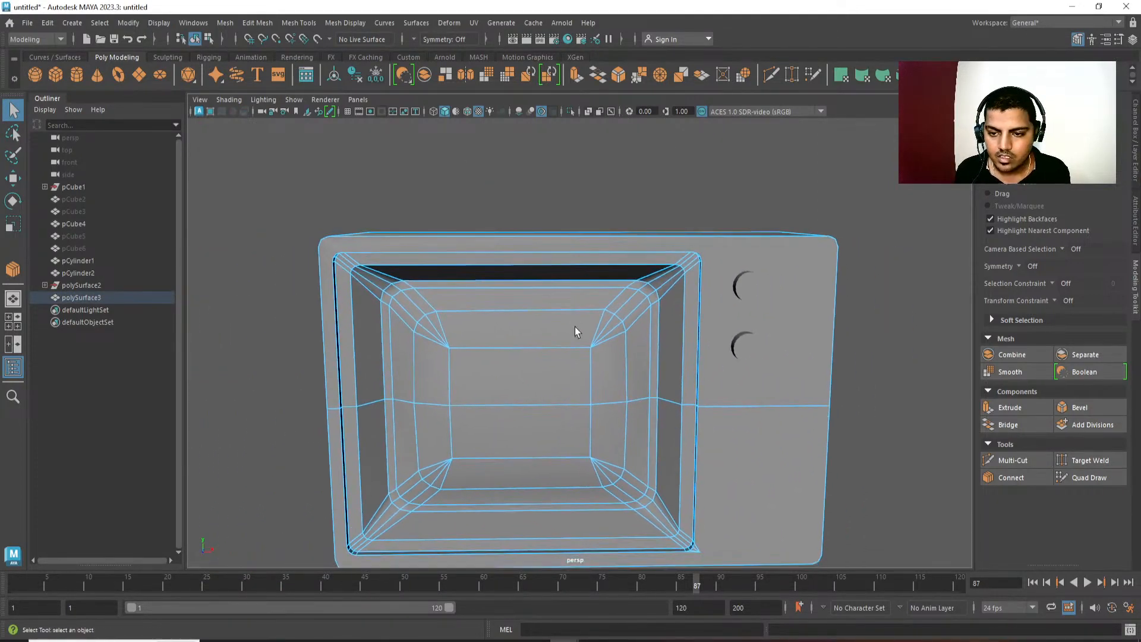
{"action": "middle_click_drag", "start_coordinate": [642, 349], "coordinate": [575, 336], "text": "alt"}
{"action": "mouse_move", "coordinate": [575, 336]}
{"action": "left_mouse_down", "text": "alt"}
{"action": "mouse_move", "coordinate": [594, 309]}
{"action": "mouse_move", "coordinate": [577, 337]}
{"action": "left_mouse_up", "text": "alt"}
{"action": "scroll", "coordinate": [626, 410], "scroll_direction": "up", "scroll_amount": 4}
{"action": "middle_click_drag", "start_coordinate": [637, 333], "coordinate": [648, 168], "text": "alt"}
{"action": "scroll", "coordinate": [692, 446], "scroll_direction": "down", "scroll_amount": 2}
{"action": "middle_click_drag", "start_coordinate": [656, 353], "coordinate": [672, 287], "text": "alt"}
{"action": "key", "text": "ctrl+b"}
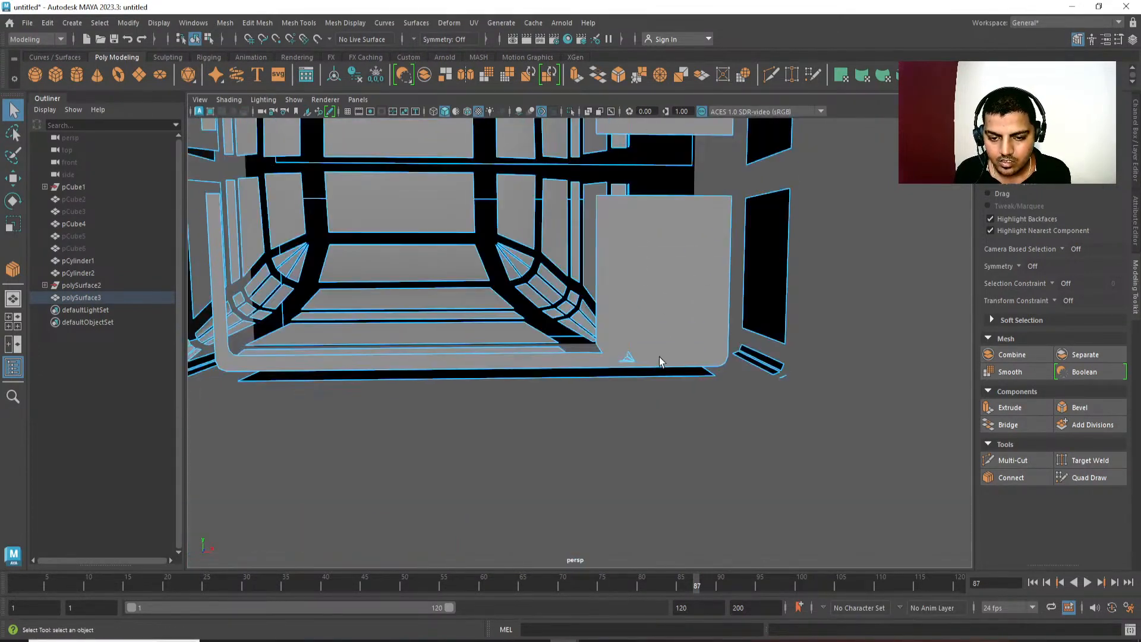
{"action": "right_click_drag", "start_coordinate": [348, 349], "coordinate": [348, 349]}
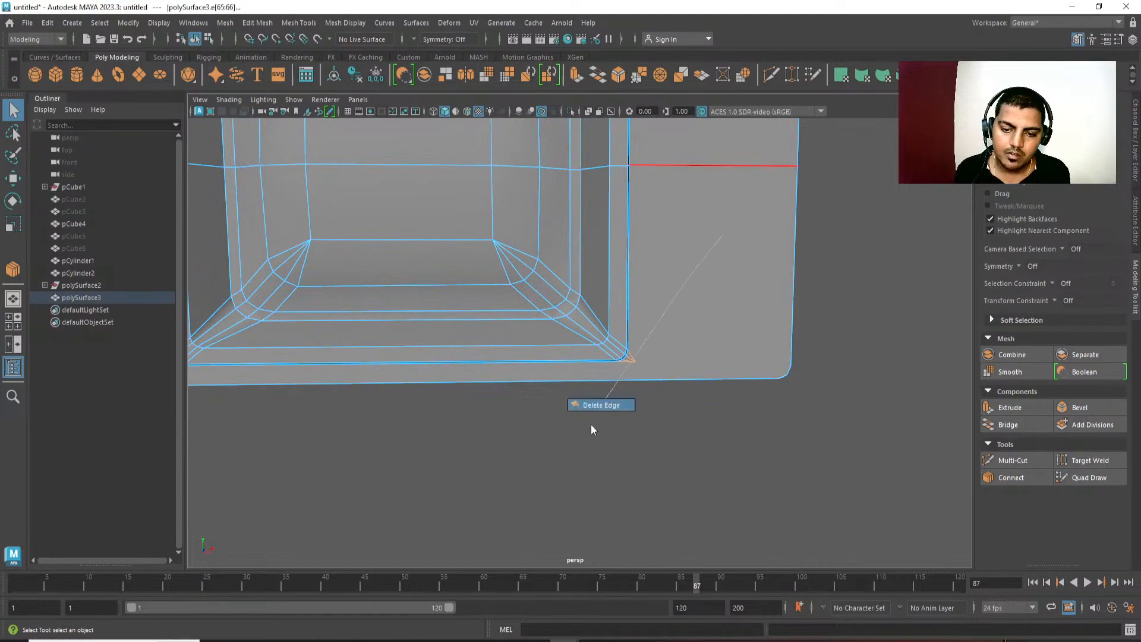
{"action": "right_click_drag", "start_coordinate": [591, 425], "coordinate": [591, 425], "text": "shift"}
Return the television body to object selection and delete its construction history.
{"action": "scroll", "coordinate": [605, 427], "scroll_direction": "down", "scroll_amount": 4}
{"action": "left_click_drag", "start_coordinate": [621, 437], "coordinate": [562, 473], "text": "alt"}
{"action": "right_click_drag", "start_coordinate": [710, 407], "coordinate": [755, 362]}
{"action": "left_click_drag", "start_coordinate": [728, 433], "coordinate": [804, 445], "text": "alt"}
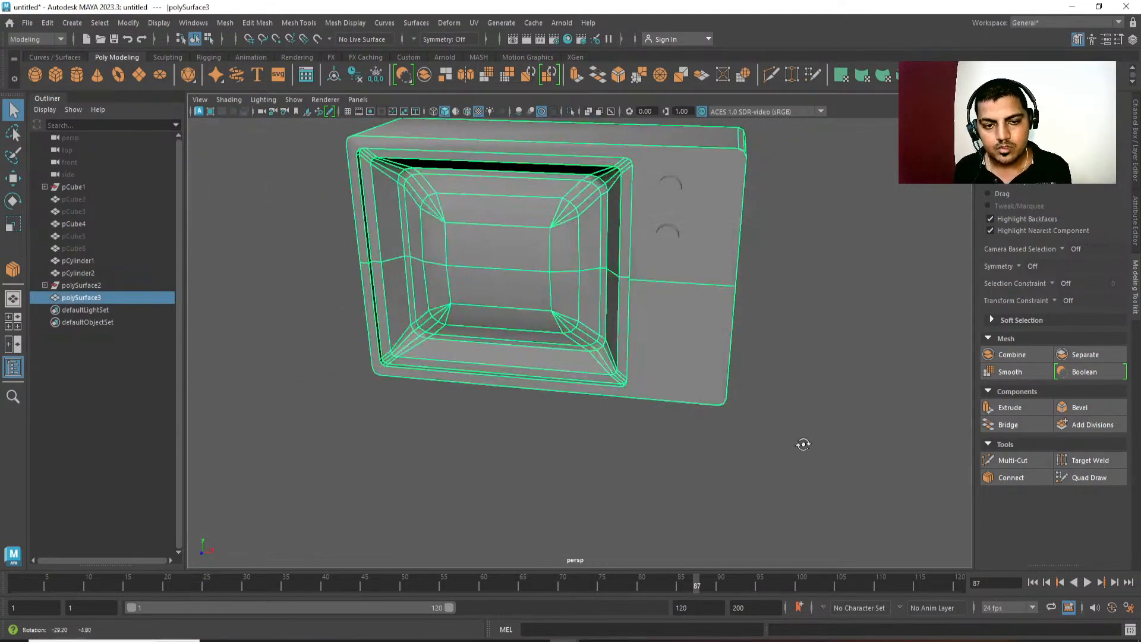
{"action": "scroll", "coordinate": [796, 442], "scroll_direction": "down", "scroll_amount": 3}
{"action": "left_click", "coordinate": [708, 404]}
{"action": "left_click_drag", "start_coordinate": [708, 406], "coordinate": [624, 397], "text": "alt"}
{"action": "left_click", "coordinate": [637, 375]}
{"action": "key", "text": "alt+shift+d"}
Grow a face selection from the screen's centre across the whole screen and try scaling it.
{"action": "left_click_drag", "start_coordinate": [507, 410], "coordinate": [580, 416], "text": "alt"}
{"action": "middle_click_drag", "start_coordinate": [579, 417], "coordinate": [751, 405], "text": "alt"}
{"action": "left_click_drag", "start_coordinate": [752, 405], "coordinate": [684, 316], "text": "alt"}
{"action": "scroll", "coordinate": [645, 256], "scroll_direction": "up", "scroll_amount": 5}
{"action": "right_click_drag", "start_coordinate": [641, 252], "coordinate": [639, 297]}
{"action": "left_click", "coordinate": [638, 277]}
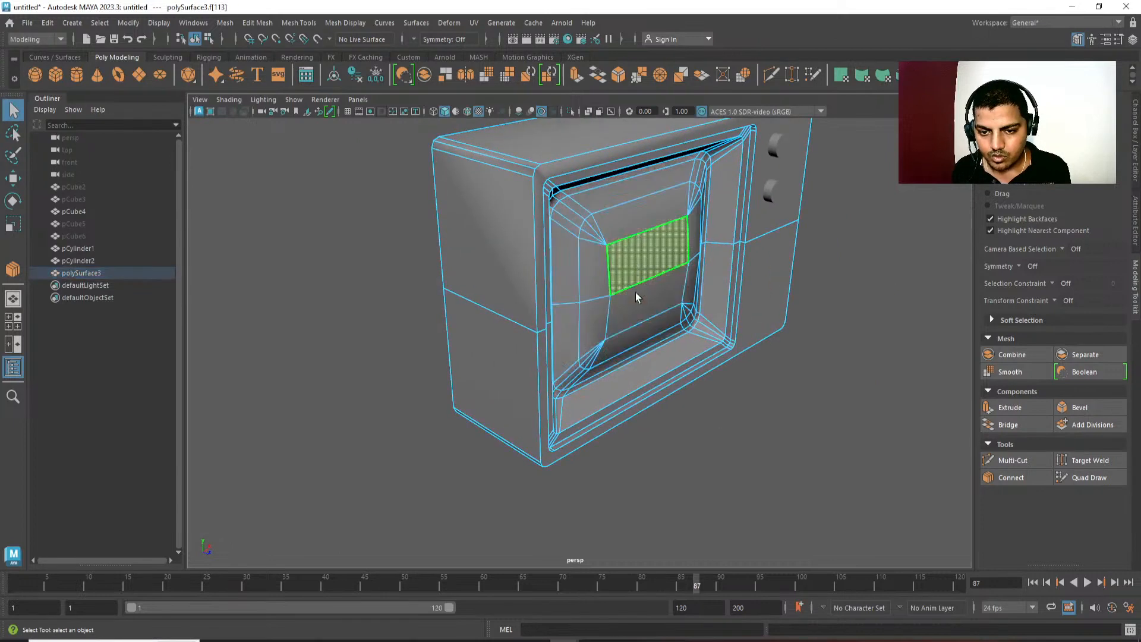
{"action": "key", "text": "shift+period"}
{"action": "key", "text": "shift+period"}
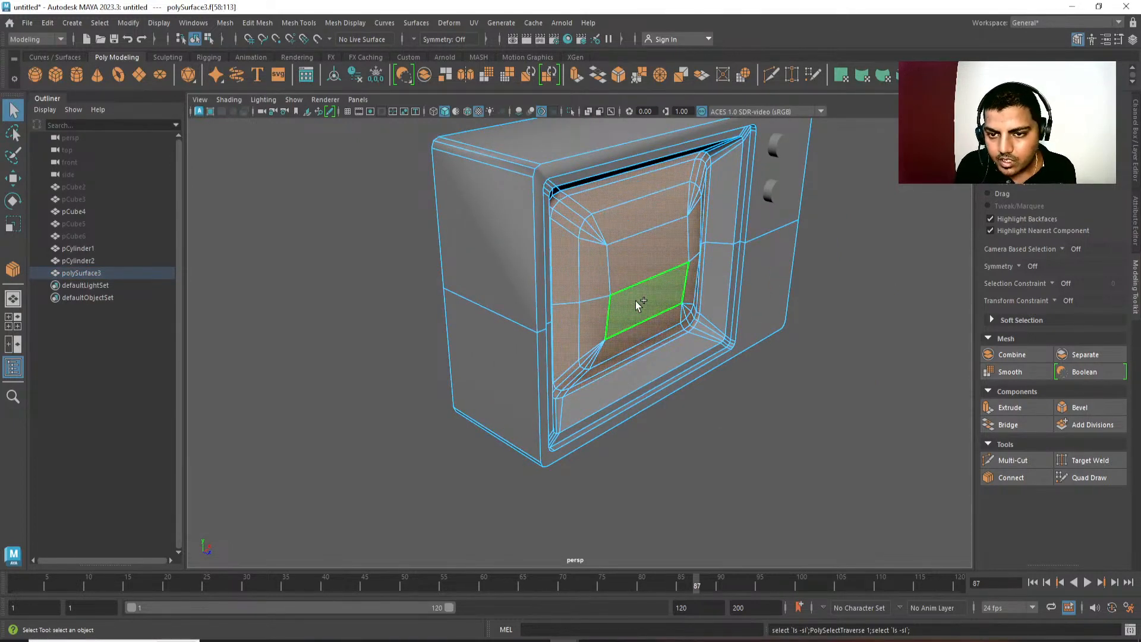
{"action": "key", "text": "w"}
{"action": "left_click_drag", "start_coordinate": [672, 294], "coordinate": [636, 324]}
{"action": "key", "text": "r"}
{"action": "right_click_drag", "start_coordinate": [636, 324], "coordinate": [541, 173], "text": "alt"}
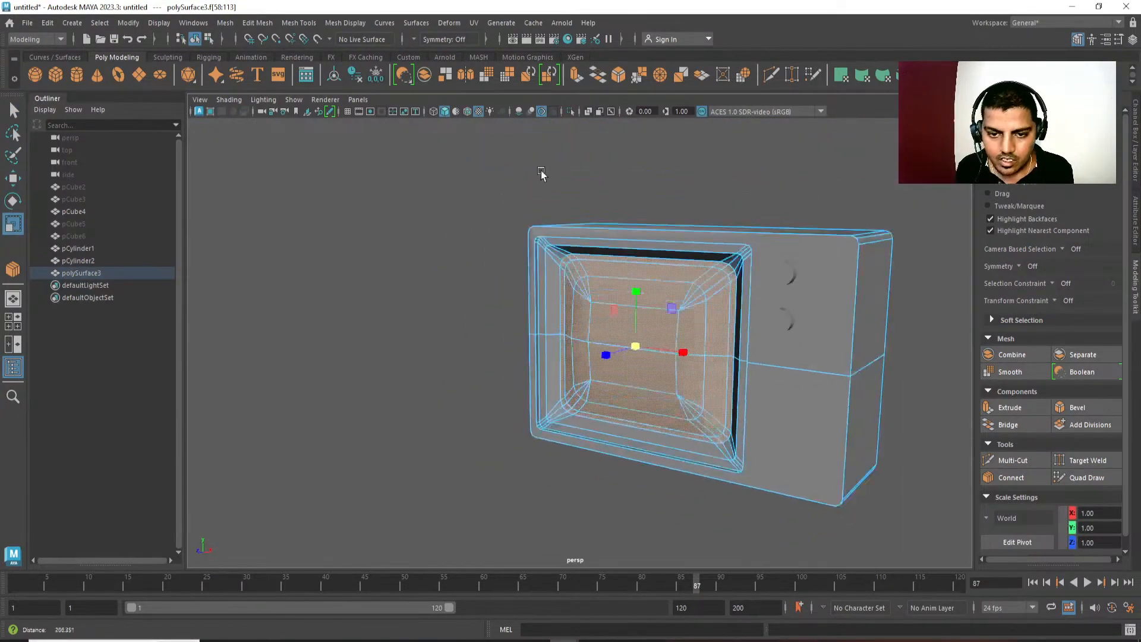
{"action": "left_click_drag", "start_coordinate": [540, 173], "coordinate": [609, 249], "text": "alt"}
{"action": "left_click_drag", "start_coordinate": [627, 339], "coordinate": [629, 337]}
{"action": "key", "text": "q"}
{"action": "right_click_drag", "start_coordinate": [590, 334], "coordinate": [657, 285]}
{"action": "left_click", "coordinate": [707, 223]}
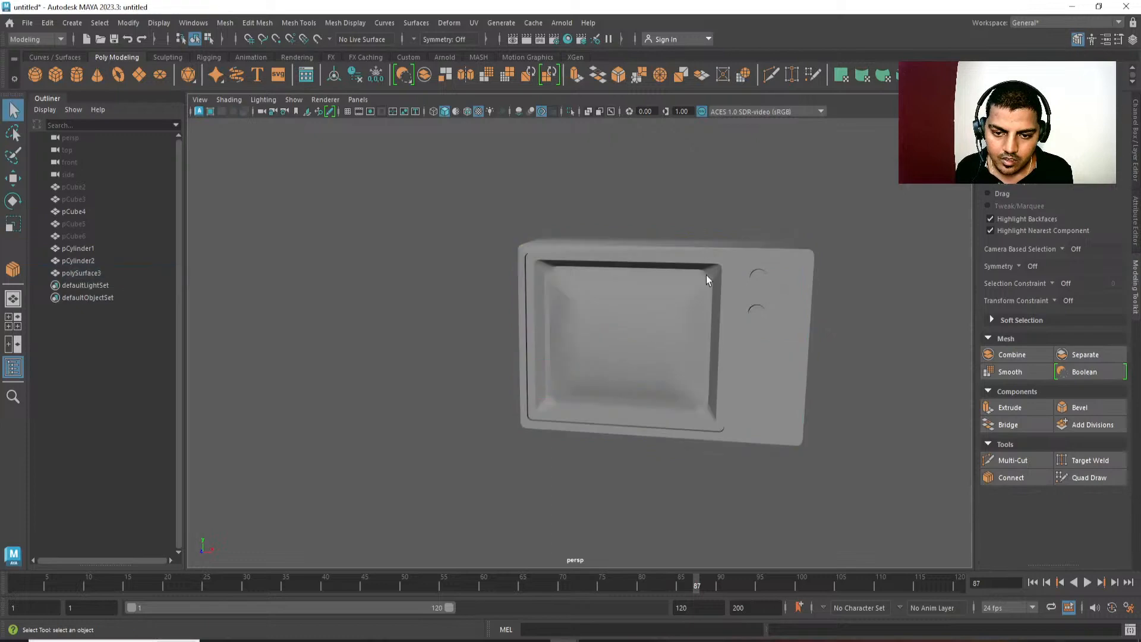
{"action": "left_click_drag", "start_coordinate": [707, 276], "coordinate": [746, 262], "text": "alt"}
{"action": "right_click_drag", "start_coordinate": [746, 262], "coordinate": [691, 215], "text": "alt"}
{"action": "left_click_drag", "start_coordinate": [691, 215], "coordinate": [641, 254], "text": "alt"}
{"action": "left_click", "coordinate": [612, 274]}
{"action": "right_click", "coordinate": [612, 273], "text": "shift"}
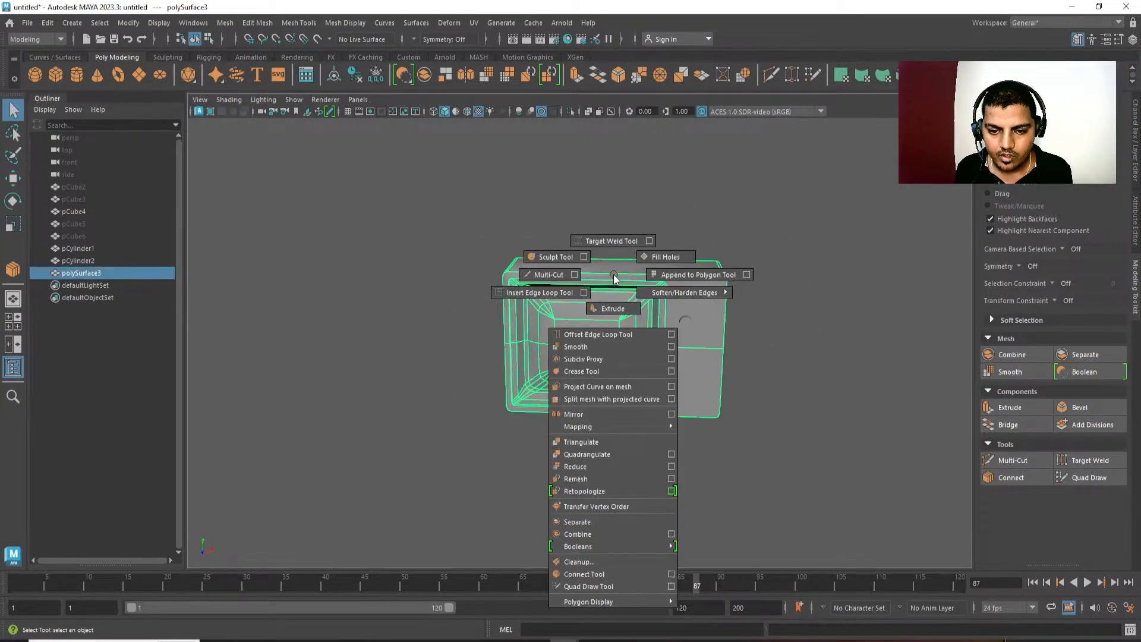
{"action": "right_click_drag", "start_coordinate": [597, 296], "coordinate": [639, 496], "text": "alt"}
{"action": "middle_click_drag", "start_coordinate": [640, 496], "coordinate": [613, 466], "text": "alt"}
{"action": "left_click", "coordinate": [606, 461]}
{"action": "left_click_drag", "start_coordinate": [574, 453], "coordinate": [598, 441], "text": "alt"}
{"action": "left_click", "coordinate": [629, 381]}
Bevel the middle depth edges along the body's rounded outer corners with fraction 0.5 and one segment.
{"action": "middle_click_drag", "start_coordinate": [639, 396], "coordinate": [659, 343], "text": "alt"}
{"action": "left_click_drag", "start_coordinate": [425, 357], "coordinate": [471, 315], "text": "alt"}
{"action": "right_click_drag", "start_coordinate": [471, 315], "coordinate": [466, 447], "text": "alt"}
{"action": "right_click_drag", "start_coordinate": [436, 405], "coordinate": [436, 349]}
{"action": "left_click", "coordinate": [437, 325]}
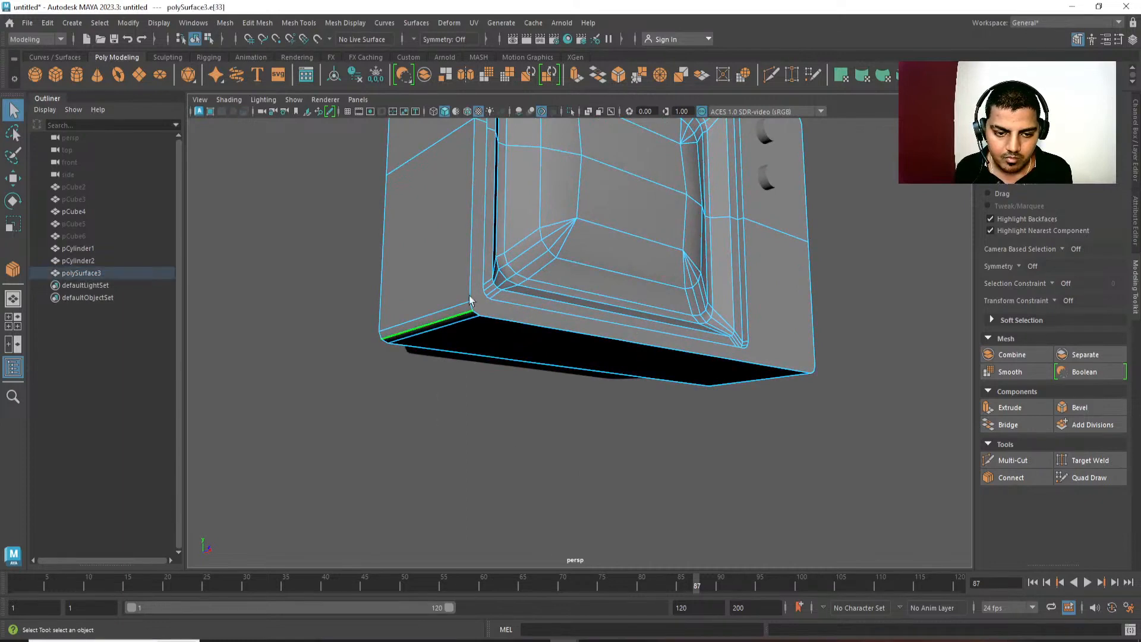
{"action": "left_click_drag", "start_coordinate": [472, 301], "coordinate": [503, 329], "text": "alt"}
{"action": "middle_click_drag", "start_coordinate": [503, 329], "coordinate": [518, 410], "text": "alt"}
{"action": "right_click_drag", "start_coordinate": [518, 410], "coordinate": [476, 282], "text": "alt"}
{"action": "left_click_drag", "start_coordinate": [476, 282], "coordinate": [476, 280], "text": "alt"}
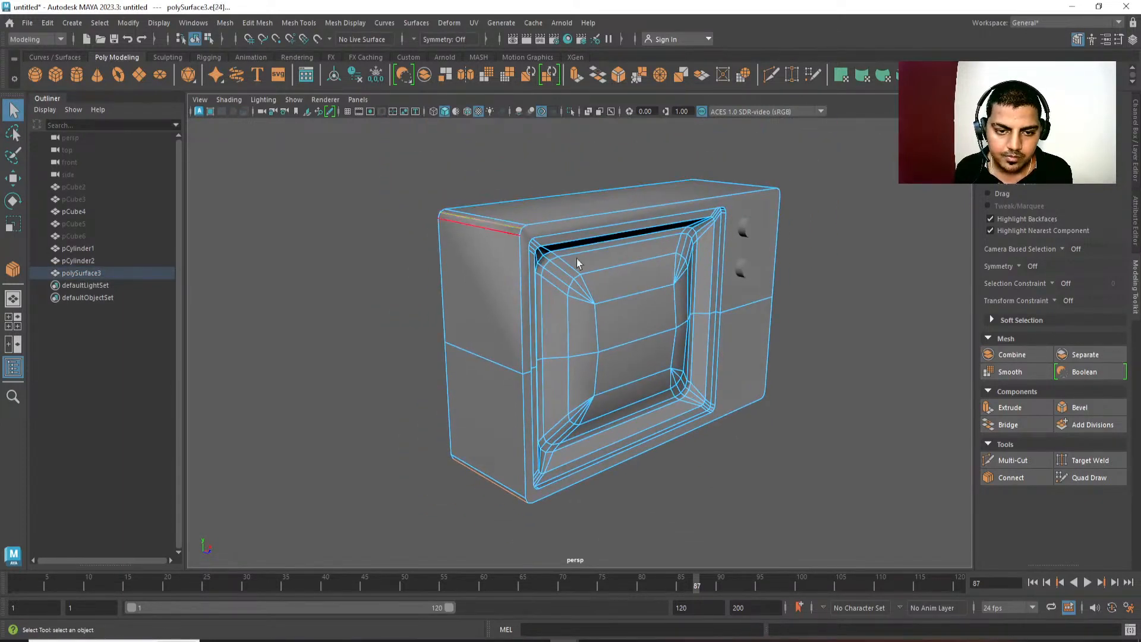
{"action": "left_click_drag", "start_coordinate": [577, 259], "coordinate": [763, 284], "text": "alt"}
{"action": "left_click_drag", "start_coordinate": [704, 238], "coordinate": [698, 319], "text": "alt"}
{"action": "key", "text": "ctrl+b"}
Connect the lowest vertex pair between the front frame's lower-left outer corner and the recess border's corner.
{"action": "middle_click_drag", "start_coordinate": [698, 318], "coordinate": [656, 315], "text": "alt"}
{"action": "right_click_drag", "start_coordinate": [657, 315], "coordinate": [691, 391], "text": "alt"}
{"action": "left_click_drag", "start_coordinate": [701, 396], "coordinate": [474, 400], "text": "alt"}
{"action": "right_click_drag", "start_coordinate": [474, 400], "coordinate": [560, 491], "text": "alt"}
{"action": "left_click_drag", "start_coordinate": [560, 491], "coordinate": [575, 413], "text": "alt"}
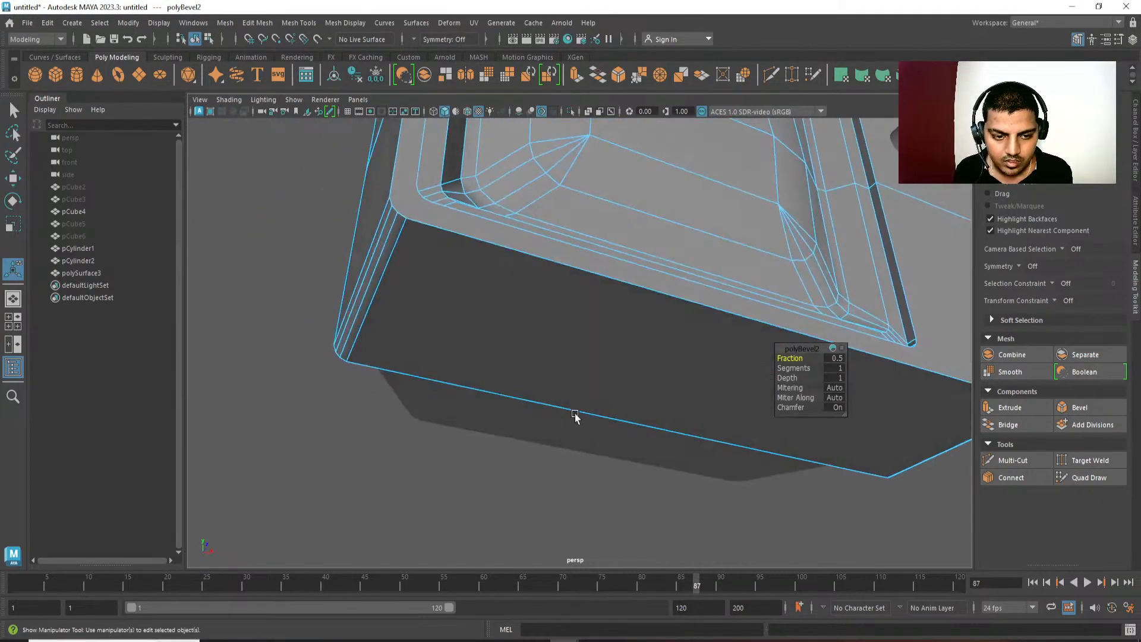
{"action": "middle_click_drag", "start_coordinate": [575, 413], "coordinate": [596, 442], "text": "alt"}
{"action": "key", "text": "q"}
{"action": "left_click", "coordinate": [449, 267]}
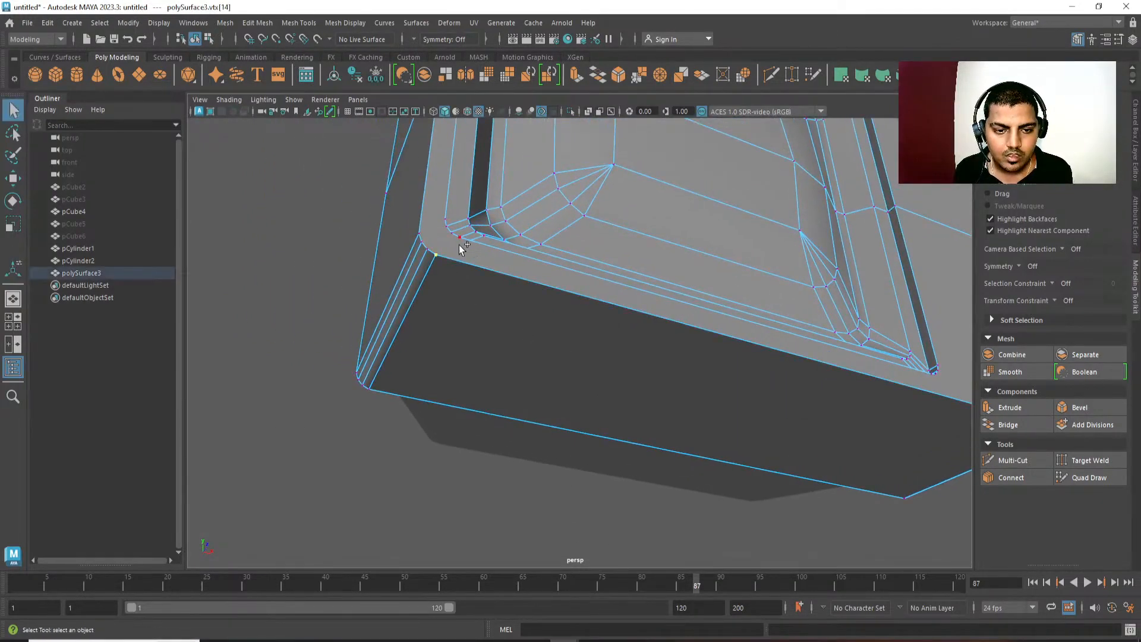
{"action": "left_click", "coordinate": [460, 244], "text": "shift"}
{"action": "right_click_drag", "start_coordinate": [460, 244], "coordinate": [462, 355], "text": "shift"}
{"action": "key", "text": "w"}
{"action": "right_click_drag", "start_coordinate": [404, 291], "coordinate": [423, 343], "text": "alt"}
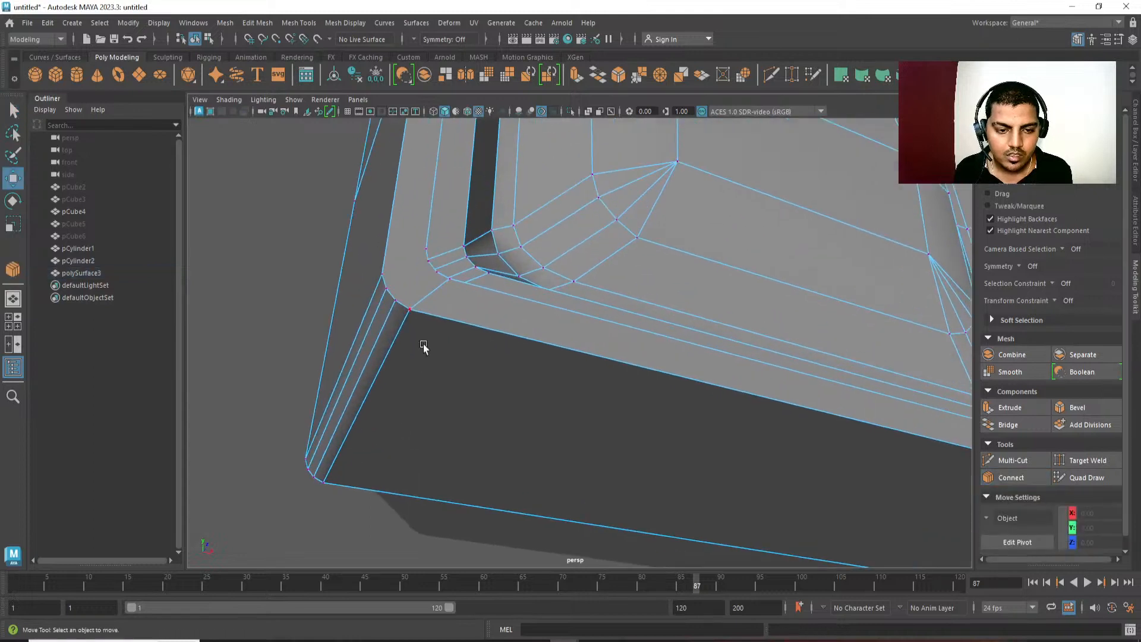
Connect the remaining three vertex pairs between the frame's lower-left outer corner and the recess border's corner.
{"action": "key", "text": "q"}
{"action": "left_click", "coordinate": [398, 301]}
{"action": "left_click", "coordinate": [433, 278], "text": "shift"}
{"action": "key", "text": "g"}
{"action": "key", "text": "e"}
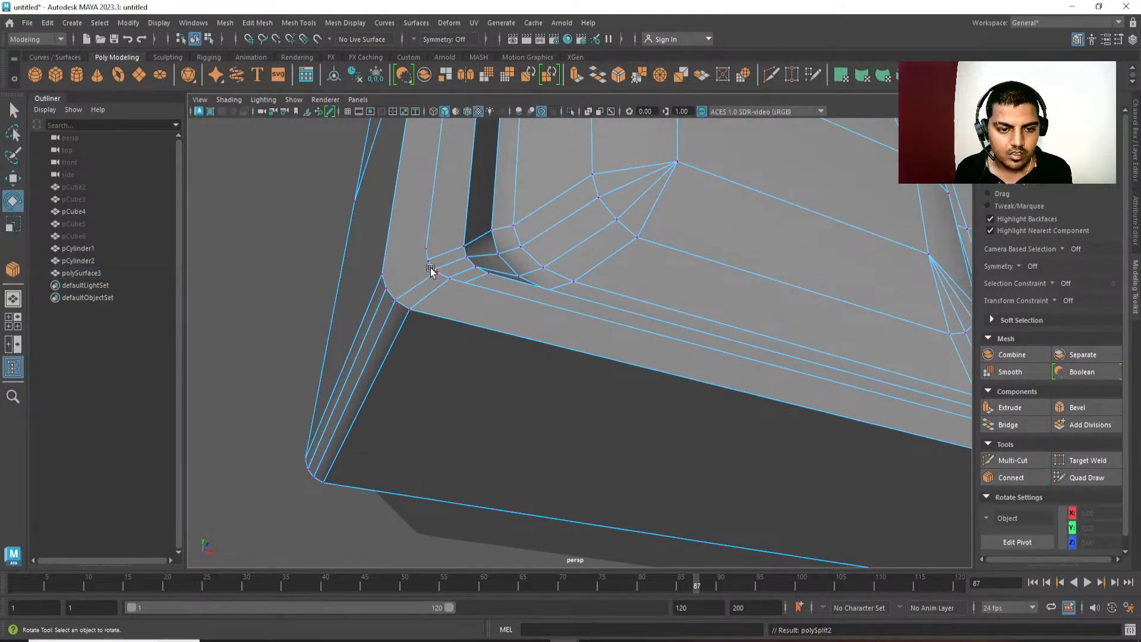
{"action": "left_click", "coordinate": [428, 265]}
{"action": "key", "text": "q"}
{"action": "left_click", "coordinate": [390, 286], "text": "shift"}
{"action": "key", "text": "g"}
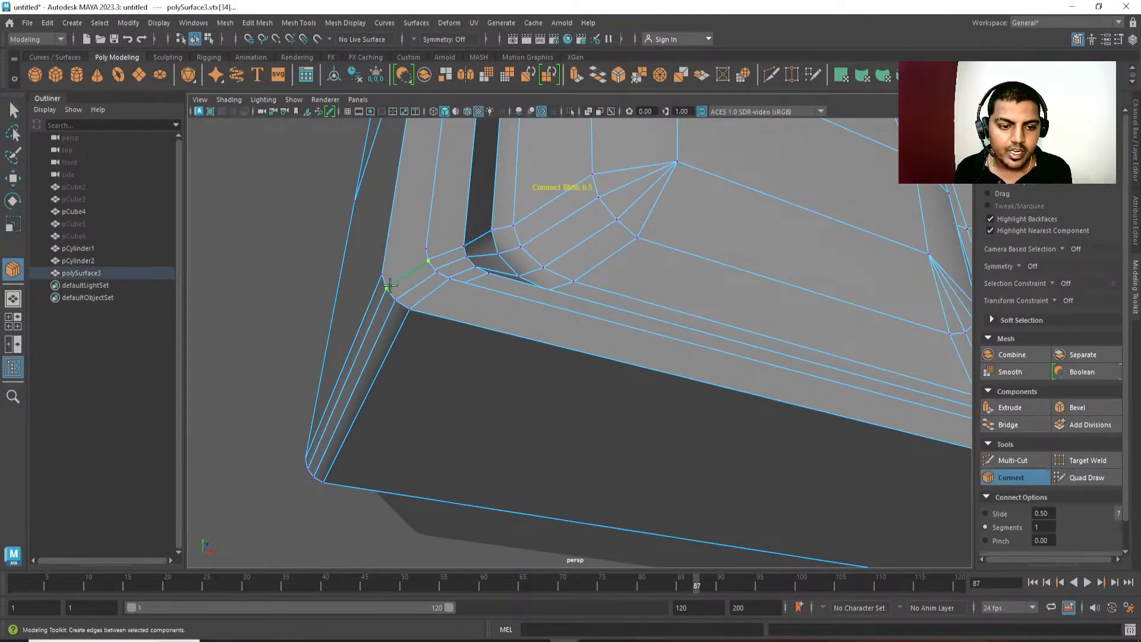
{"action": "key", "text": "w"}
{"action": "left_click", "coordinate": [426, 250]}
{"action": "left_click", "coordinate": [387, 265], "text": "shift"}
{"action": "key", "text": "g"}
{"action": "key", "text": "w"}
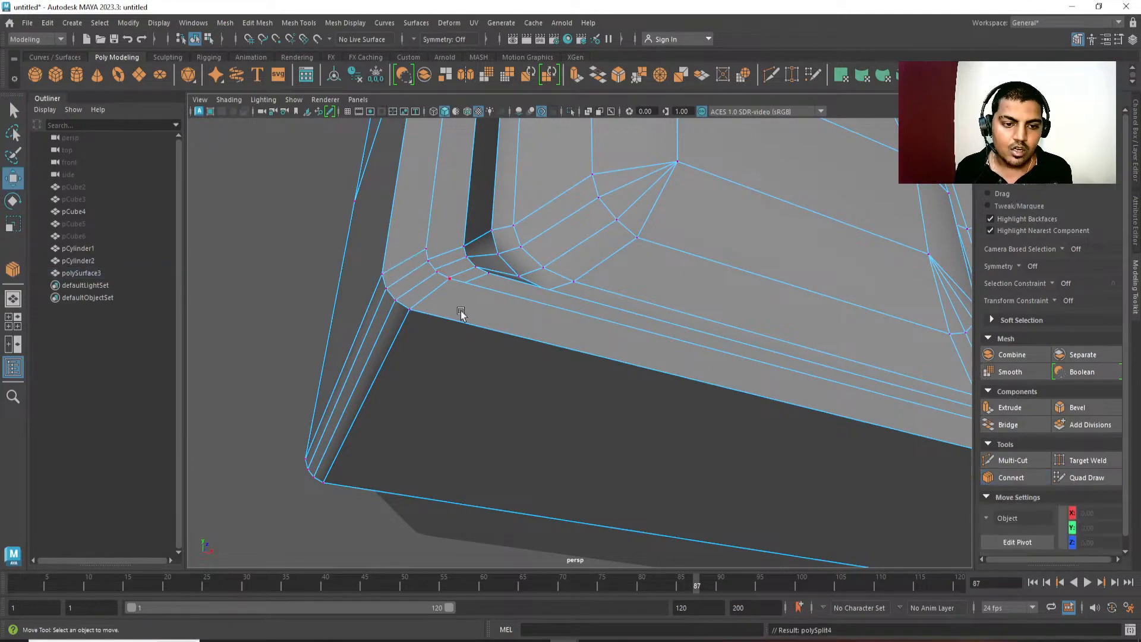
Connect the topmost vertex pair between the front frame's upper-left outer corner and the recess border's corner.
{"action": "left_click_drag", "start_coordinate": [461, 311], "coordinate": [428, 327], "text": "alt"}
{"action": "middle_click_drag", "start_coordinate": [428, 327], "coordinate": [423, 341], "text": "alt"}
{"action": "right_click_drag", "start_coordinate": [423, 342], "coordinate": [410, 226], "text": "alt"}
{"action": "middle_click_drag", "start_coordinate": [410, 226], "coordinate": [476, 298], "text": "alt"}
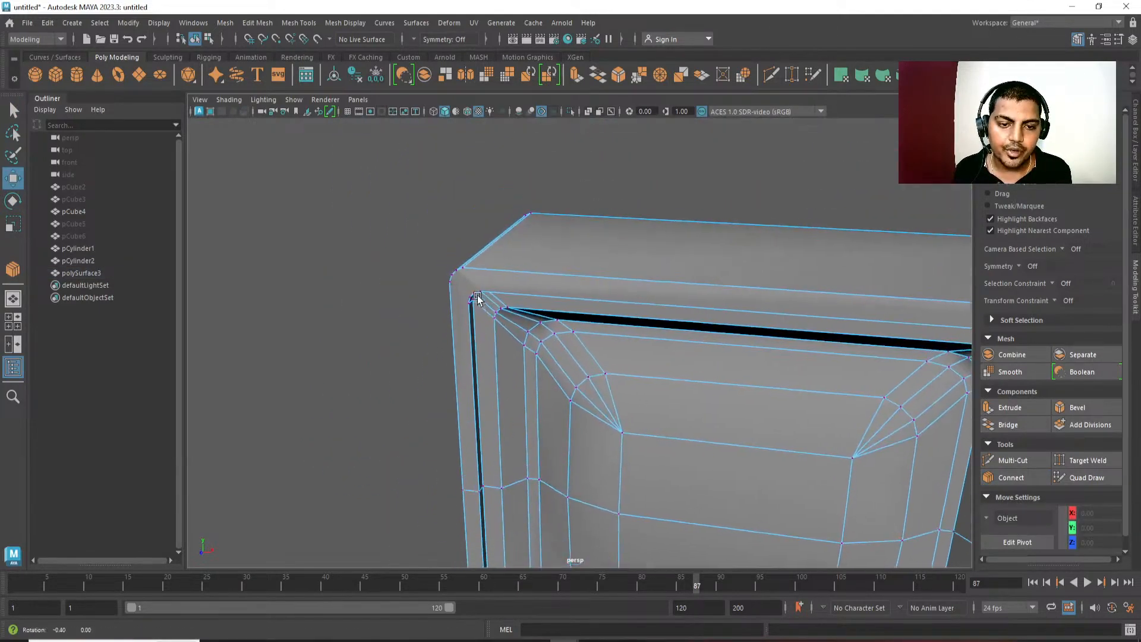
{"action": "left_click_drag", "start_coordinate": [477, 297], "coordinate": [489, 284], "text": "alt"}
{"action": "right_click_drag", "start_coordinate": [458, 267], "coordinate": [476, 270], "text": "alt"}
{"action": "left_click", "coordinate": [463, 227]}
{"action": "left_click", "coordinate": [495, 261], "text": "shift"}
{"action": "key", "text": "g"}
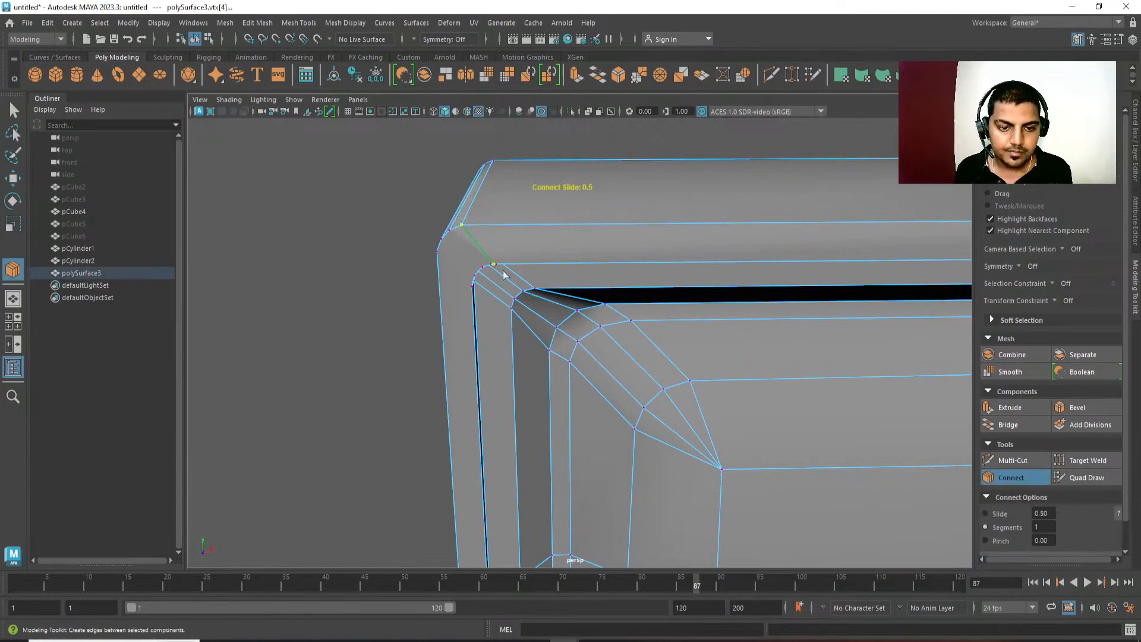
{"action": "key", "text": "w"}
Connect the remaining vertex pairs between the frame's upper-left outer corner and the recess border's corner.
{"action": "left_click_drag", "start_coordinate": [504, 273], "coordinate": [485, 254], "text": "alt"}
{"action": "key", "text": "q"}
{"action": "left_click", "coordinate": [465, 214]}
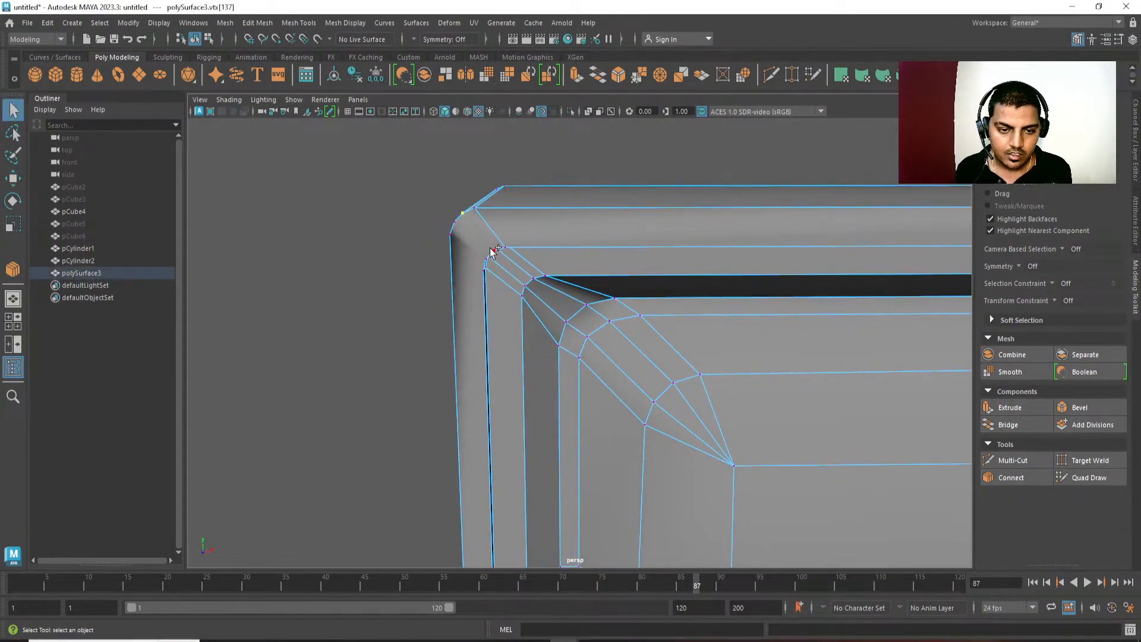
{"action": "left_click", "coordinate": [459, 241]}
{"action": "key", "text": "w"}
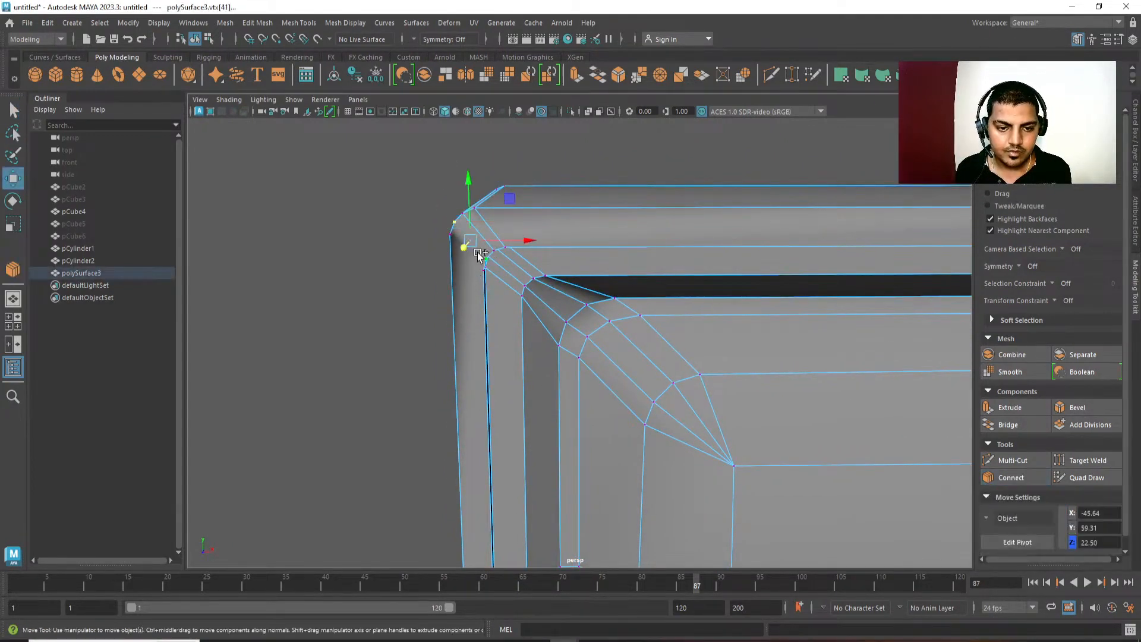
{"action": "left_click", "coordinate": [450, 237]}
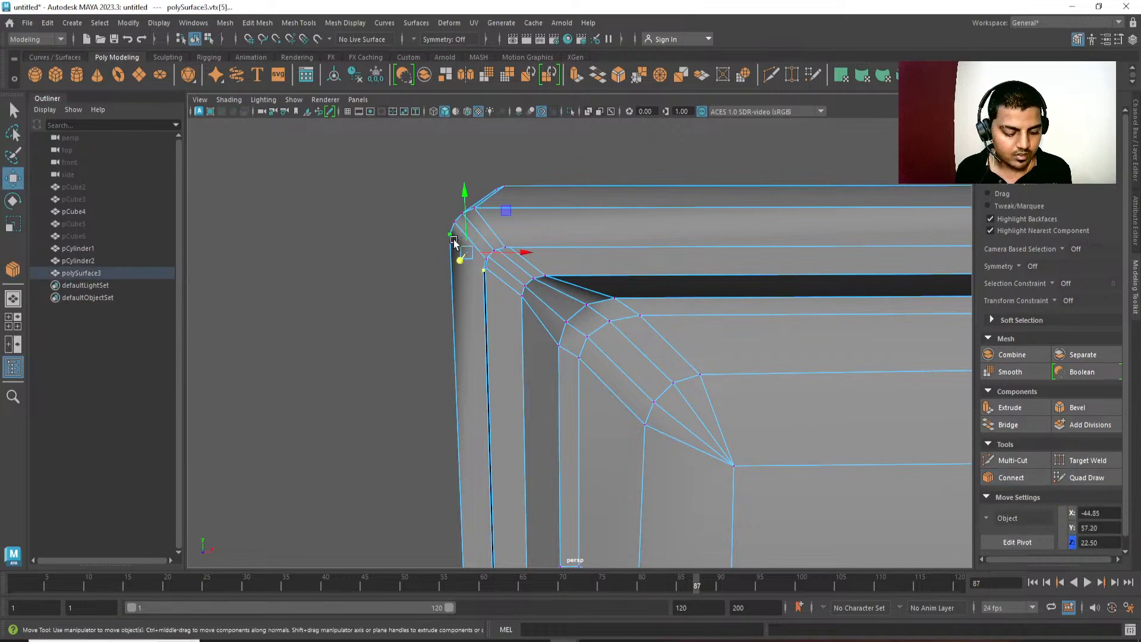
{"action": "left_click", "coordinate": [482, 375]}
Connect the lowest vertex of the recess border's upper-right corner to the lowest vertex of the body's upper-right outer corner.
{"action": "scroll", "coordinate": [507, 268], "scroll_direction": "down", "scroll_amount": 4}
{"action": "middle_click_drag", "start_coordinate": [880, 315], "coordinate": [595, 342], "text": "alt"}
{"action": "scroll", "coordinate": [569, 317], "scroll_direction": "up", "scroll_amount": 2}
{"action": "left_click", "coordinate": [382, 248]}
{"action": "left_click", "coordinate": [569, 267], "text": "shift"}
{"action": "left_click_drag", "start_coordinate": [569, 267], "coordinate": [539, 316], "text": "alt"}
{"action": "middle_click_drag", "start_coordinate": [538, 316], "coordinate": [573, 327], "text": "alt"}
{"action": "key", "text": "g"}
{"action": "left_click_drag", "start_coordinate": [583, 321], "coordinate": [611, 366], "text": "alt"}
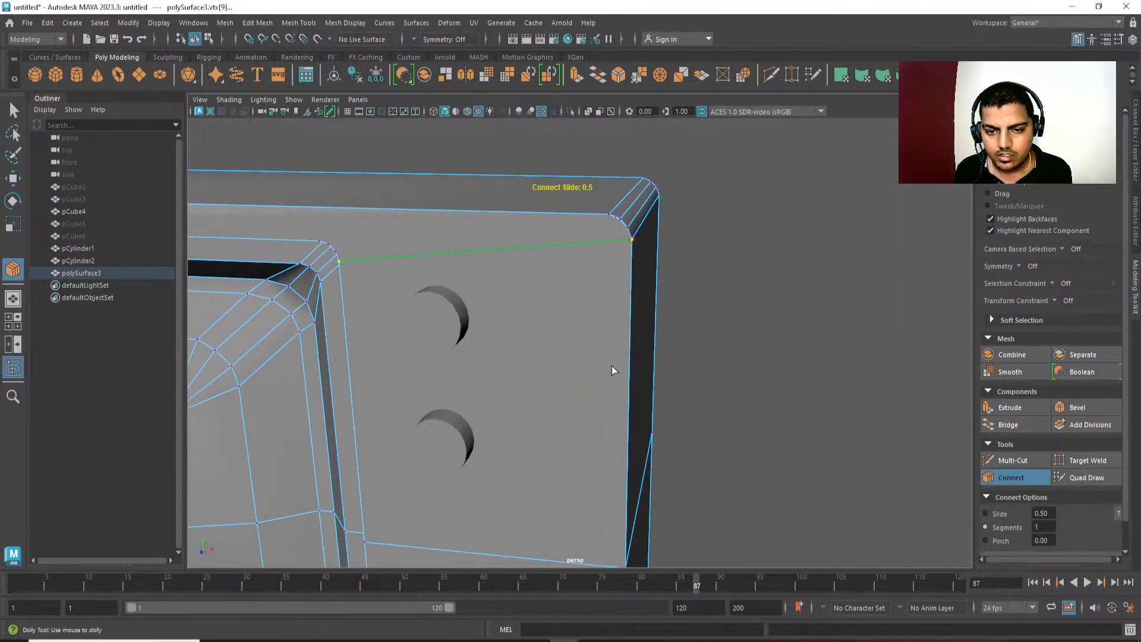
{"action": "key", "text": "w"}
Remove the two stray vertices from the front curve of the body's upper-right outer corner.
{"action": "left_click", "coordinate": [616, 219]}
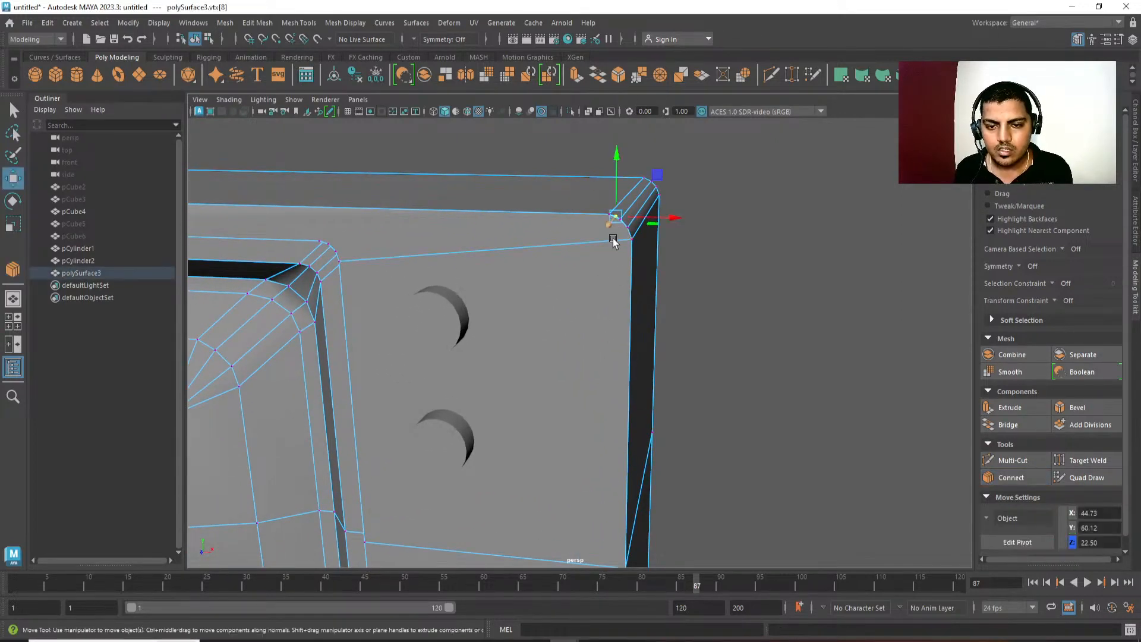
{"action": "left_click", "coordinate": [745, 399]}
{"action": "left_click_drag", "start_coordinate": [622, 304], "coordinate": [588, 325], "text": "alt"}
{"action": "middle_click_drag", "start_coordinate": [588, 325], "coordinate": [621, 337], "text": "alt"}
{"action": "right_click_drag", "start_coordinate": [621, 337], "coordinate": [654, 507], "text": "alt"}
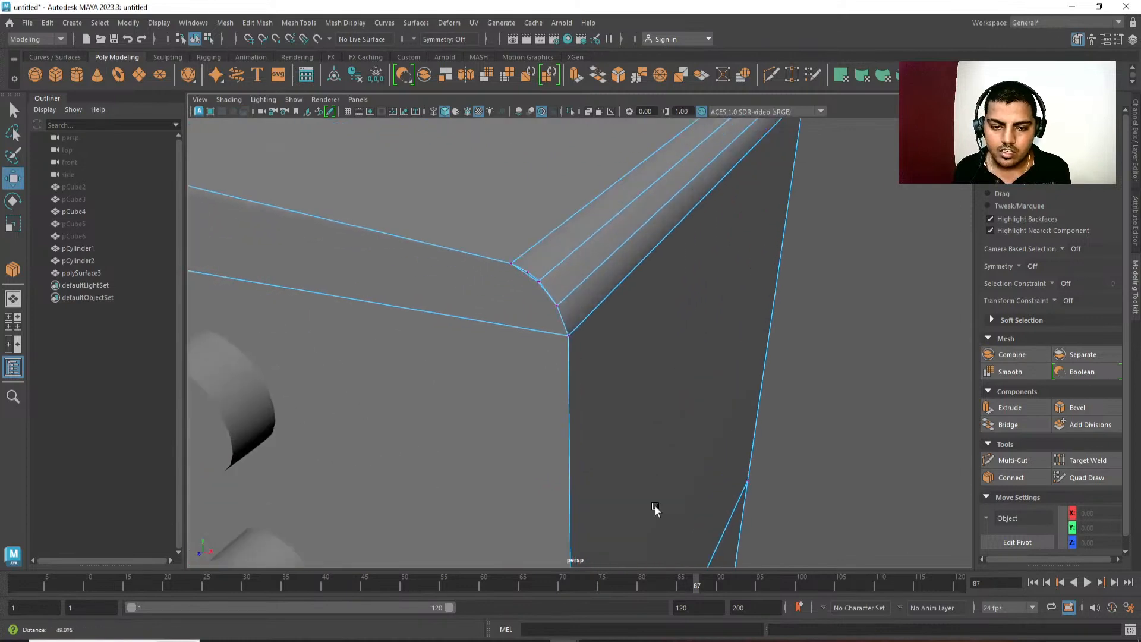
{"action": "left_click_drag", "start_coordinate": [656, 509], "coordinate": [479, 314], "text": "alt"}
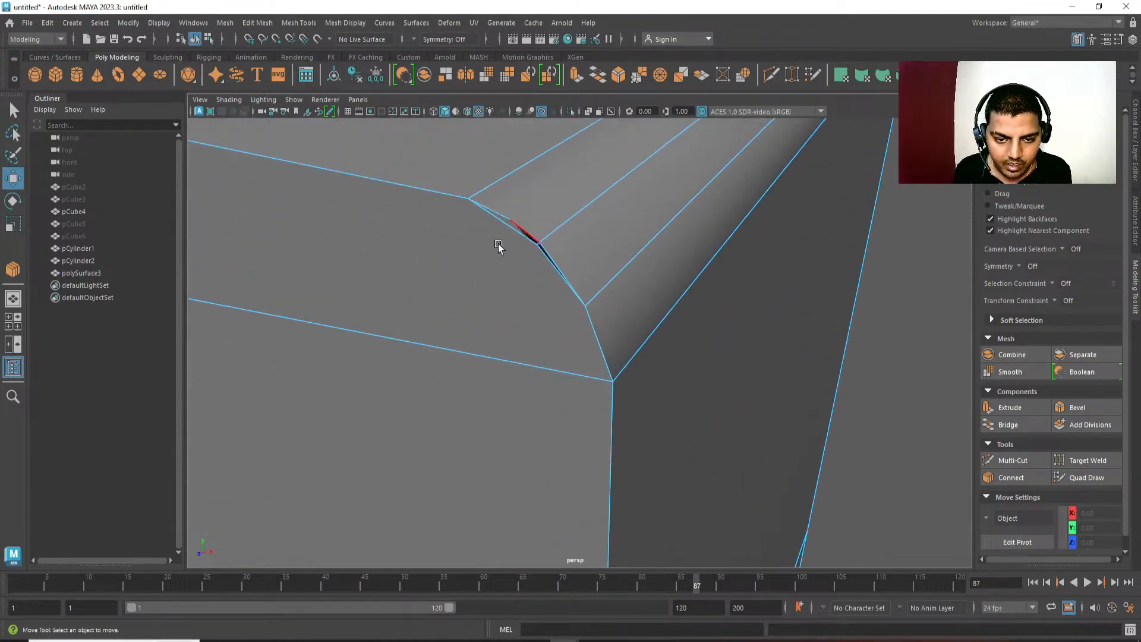
{"action": "left_click", "coordinate": [510, 221]}
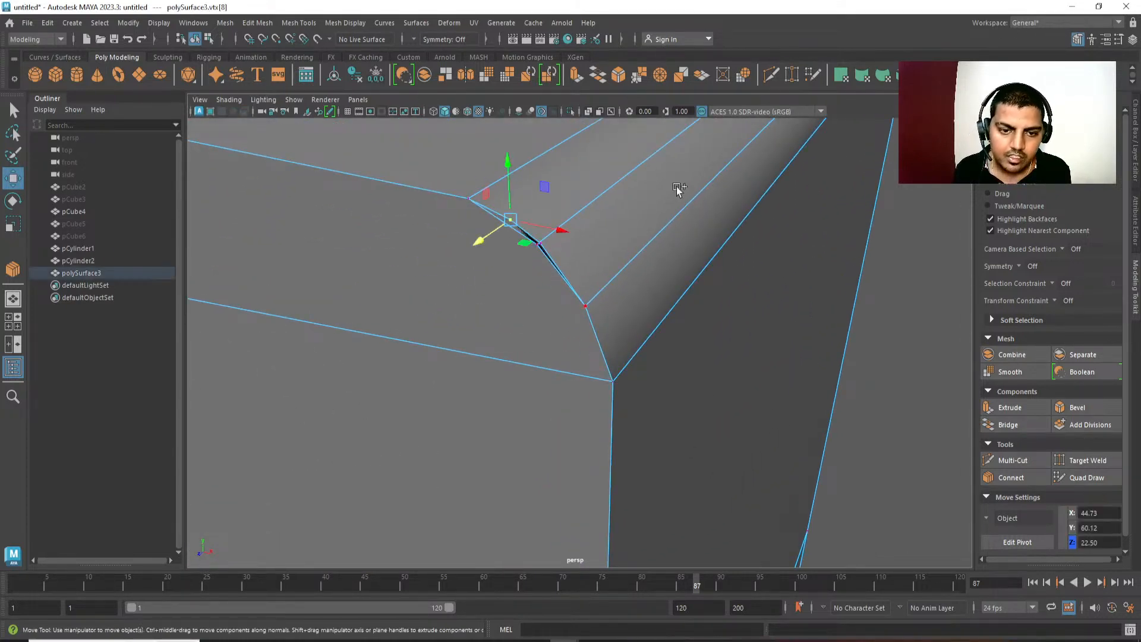
{"action": "key", "text": "Delete"}
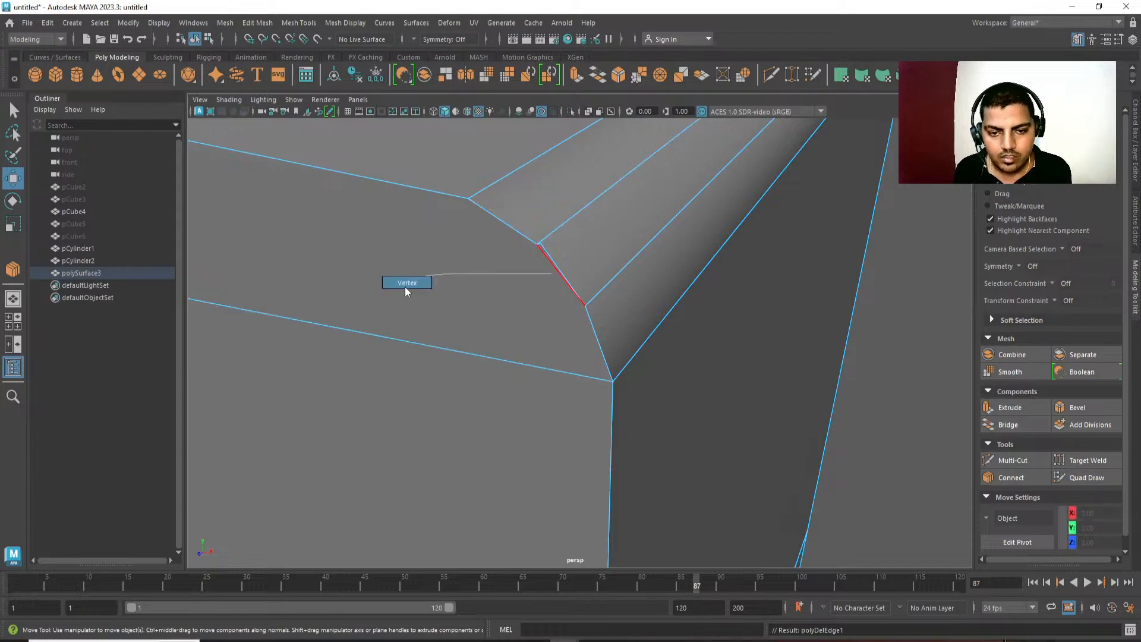
{"action": "left_click", "coordinate": [542, 252]}
{"action": "left_click", "coordinate": [268, 484]}
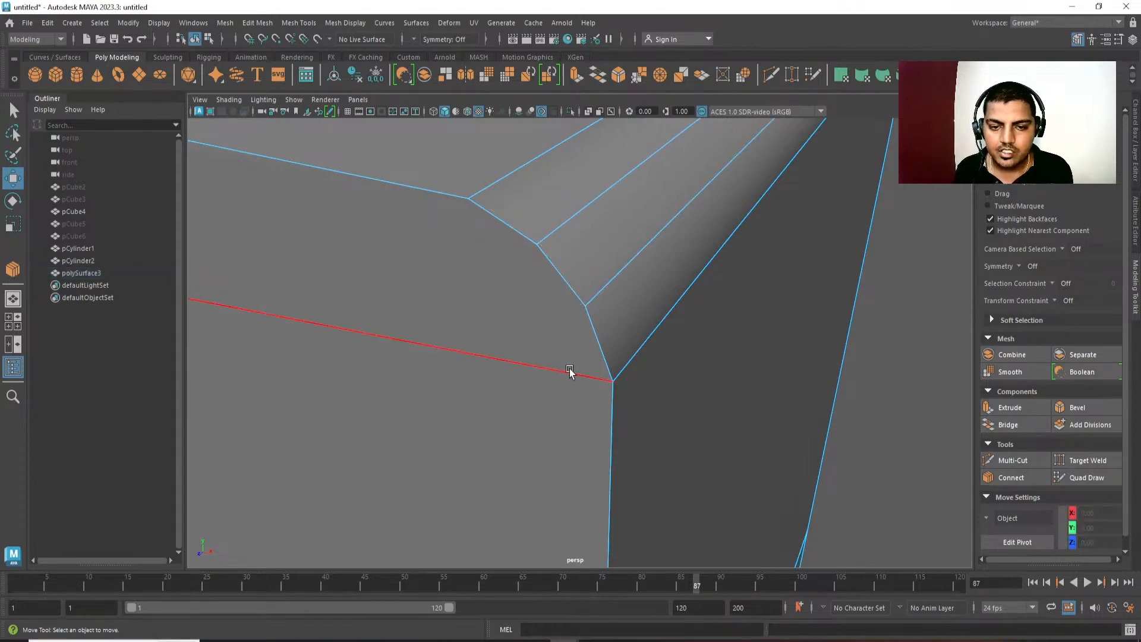
Connect the front and back edges of the body's top panel with a series of evenly spaced cross edges.
{"action": "left_click_drag", "start_coordinate": [569, 371], "coordinate": [673, 310], "text": "alt"}
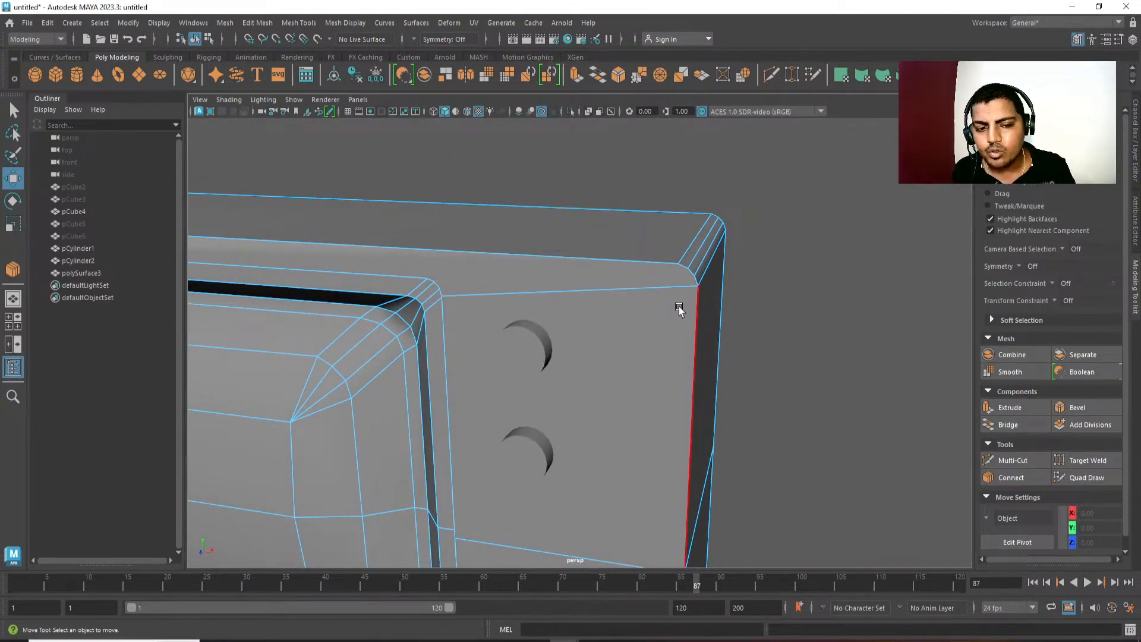
{"action": "left_click", "coordinate": [487, 252]}
{"action": "left_click", "coordinate": [497, 205], "text": "shift"}
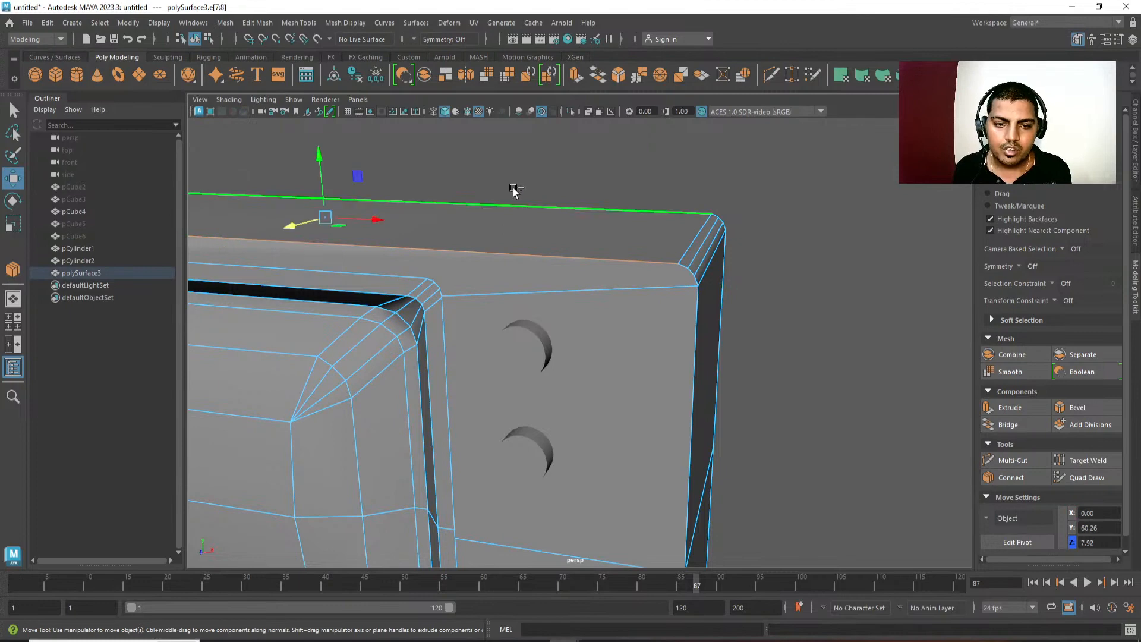
{"action": "right_click_drag", "start_coordinate": [533, 196], "coordinate": [539, 406], "text": "shift"}
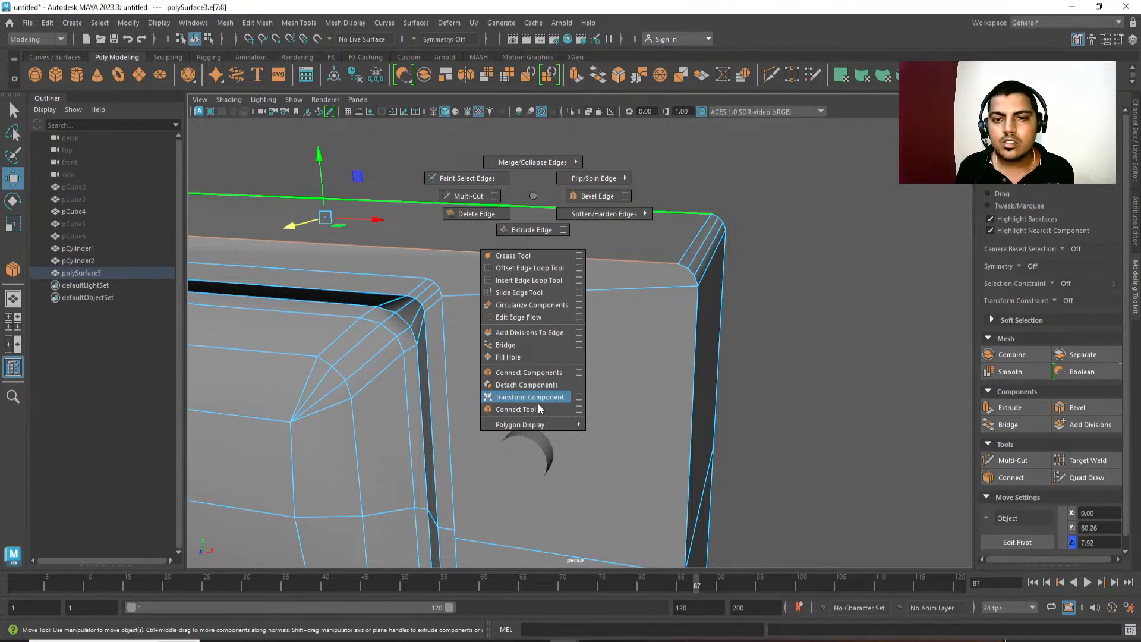
{"action": "right_click_drag", "start_coordinate": [539, 409], "coordinate": [539, 191], "text": "shift"}
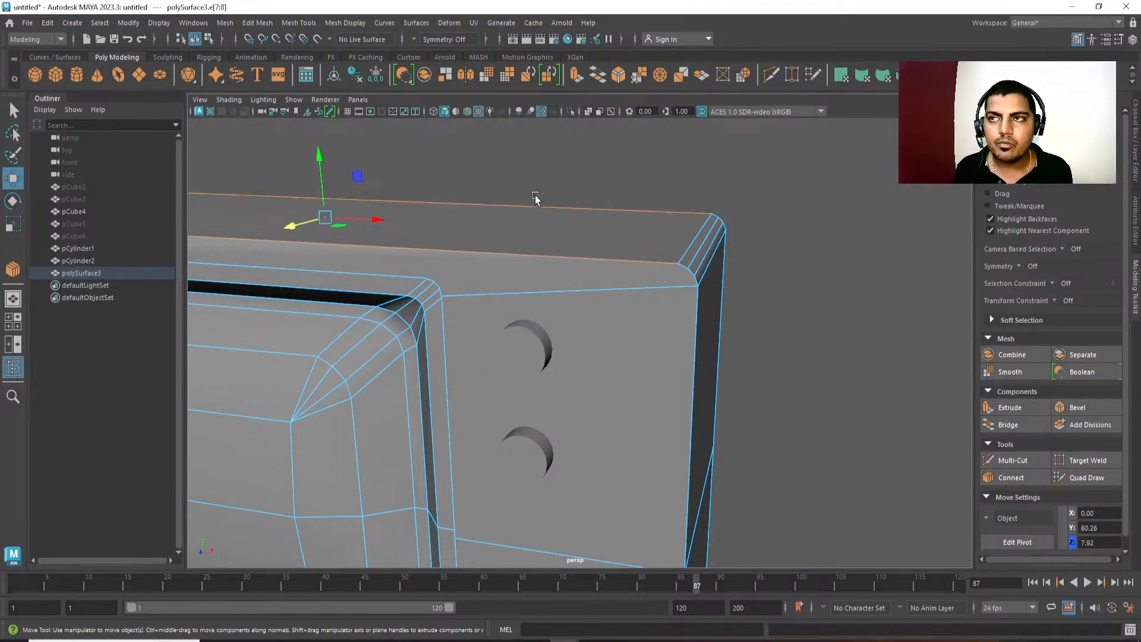
{"action": "left_click_drag", "start_coordinate": [535, 196], "coordinate": [652, 272], "text": "alt"}
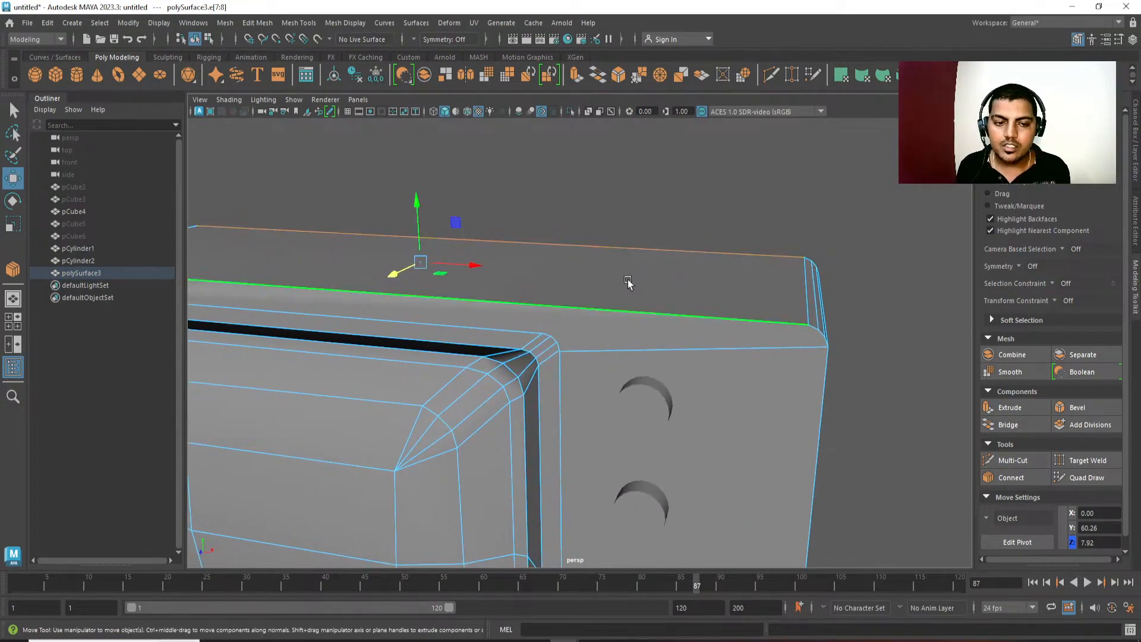
{"action": "left_click", "coordinate": [591, 244]}
{"action": "left_click", "coordinate": [576, 289], "text": "shift"}
{"action": "right_click_drag", "start_coordinate": [611, 198], "coordinate": [599, 411], "text": "shift"}
{"action": "middle_click_drag", "start_coordinate": [464, 315], "coordinate": [709, 316], "text": "alt"}
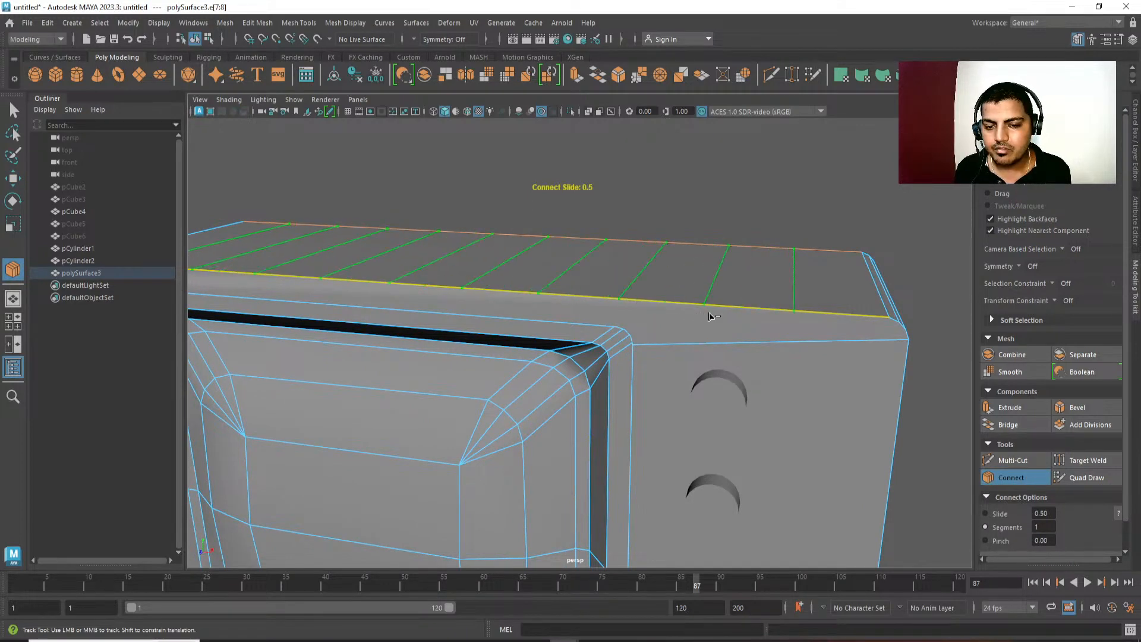
{"action": "key", "text": "w"}
Delete the surplus cross edges on the top panel, keeping only the three nearest its right end.
{"action": "left_click_drag", "start_coordinate": [629, 290], "coordinate": [639, 283], "text": "alt"}
{"action": "left_click", "coordinate": [697, 274], "text": "ctrl"}
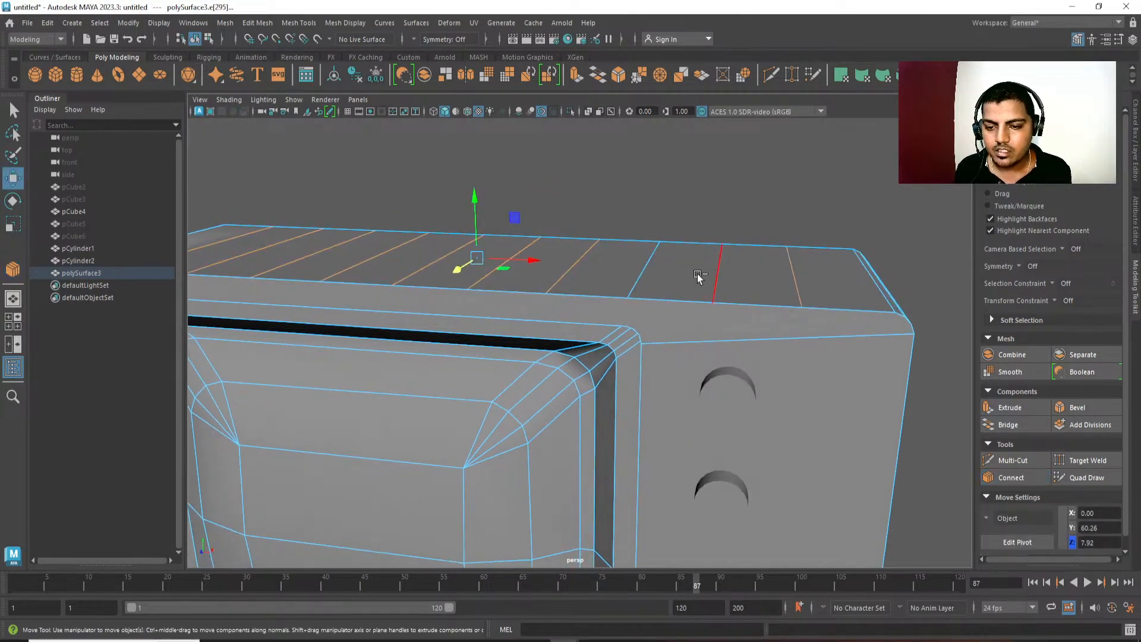
{"action": "key", "text": "Delete"}
{"action": "left_click_drag", "start_coordinate": [667, 390], "coordinate": [622, 266], "text": "alt"}
{"action": "middle_click_drag", "start_coordinate": [622, 266], "coordinate": [594, 299], "text": "alt"}
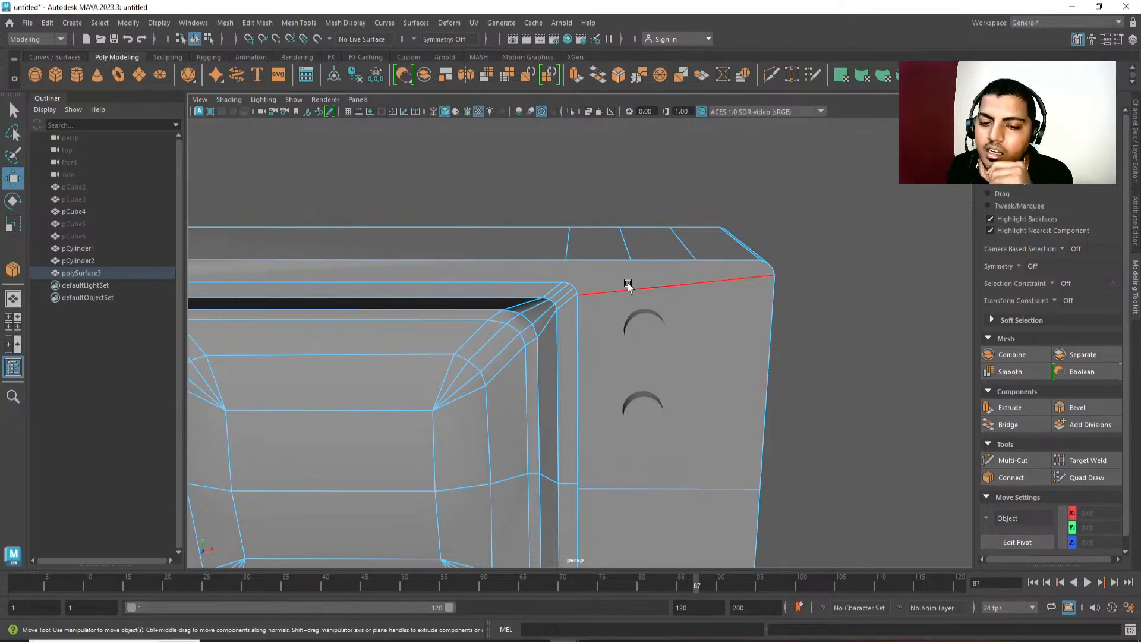
Connect the front vertex of the innermost top-panel cross edge to the topmost vertex of the recess border's upper-right corner.
{"action": "left_click_drag", "start_coordinate": [782, 290], "coordinate": [587, 303], "text": "alt"}
{"action": "left_click_drag", "start_coordinate": [743, 289], "coordinate": [712, 345], "text": "alt"}
{"action": "key", "text": "q"}
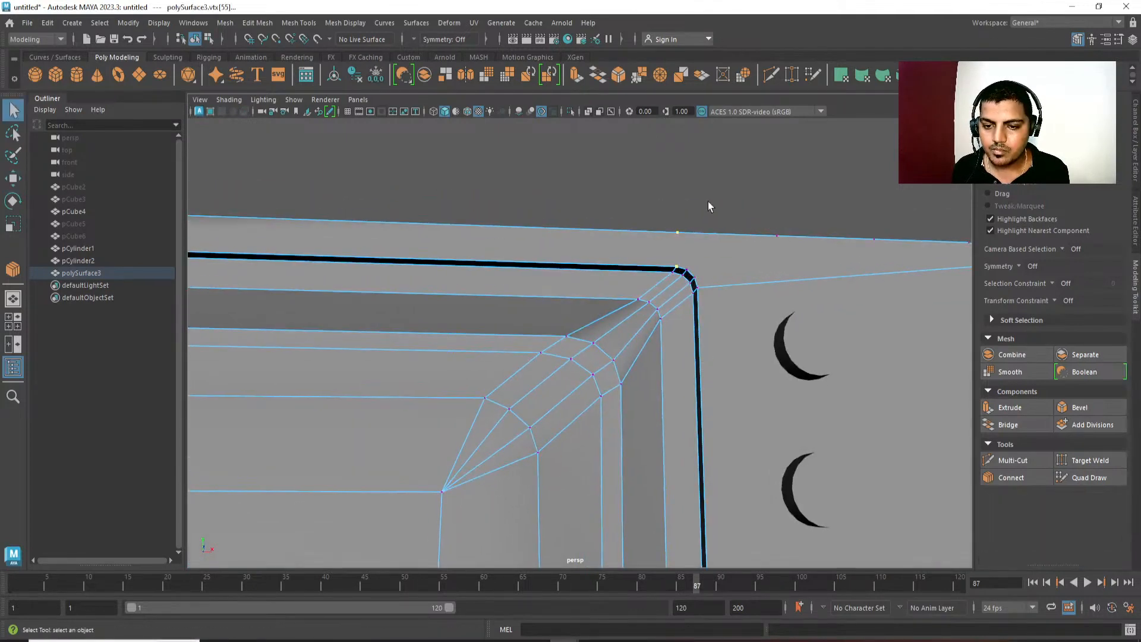
{"action": "right_click_drag", "start_coordinate": [708, 201], "coordinate": [718, 284], "text": "shift"}
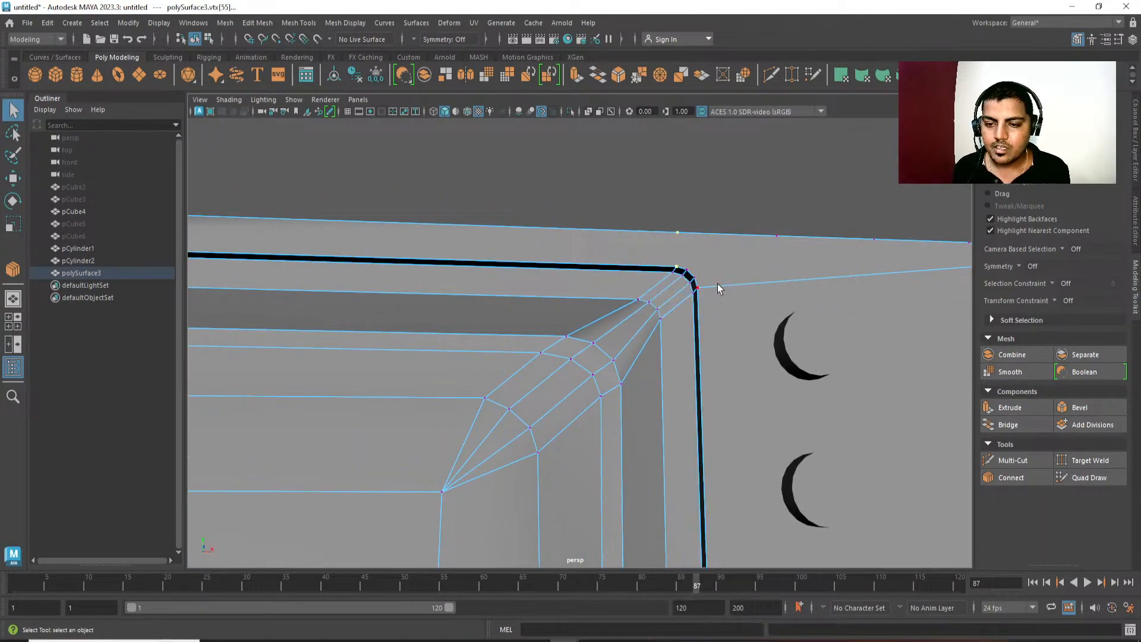
{"action": "right_click_drag", "start_coordinate": [727, 182], "coordinate": [727, 294], "text": "shift"}
{"action": "key", "text": "w"}
Move the middle cross edge closer to the recess corner and connect its front vertex to the corner's second vertex.
{"action": "left_click_drag", "start_coordinate": [717, 284], "coordinate": [710, 290], "text": "alt"}
{"action": "left_click", "coordinate": [721, 275]}
{"action": "left_click_drag", "start_coordinate": [768, 265], "coordinate": [714, 266]}
{"action": "left_click_drag", "start_coordinate": [682, 319], "coordinate": [698, 337], "text": "alt"}
{"action": "key", "text": "q"}
{"action": "right_click_drag", "start_coordinate": [691, 300], "coordinate": [685, 379]}
{"action": "left_click", "coordinate": [653, 297]}
{"action": "left_click", "coordinate": [682, 265], "text": "shift"}
{"action": "key", "text": "w"}
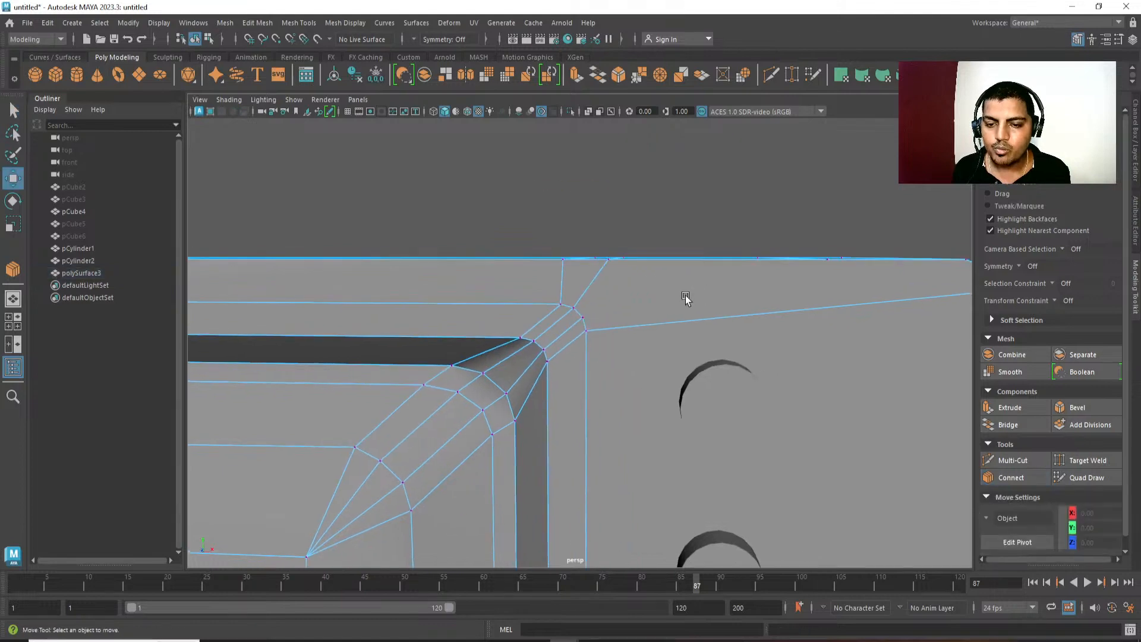
Slide the outermost cross edge inward and connect its front vertex to the remaining vertex of the recess border's upper-right corner.
{"action": "left_click_drag", "start_coordinate": [734, 294], "coordinate": [775, 279], "text": "alt"}
{"action": "left_click", "coordinate": [767, 271]}
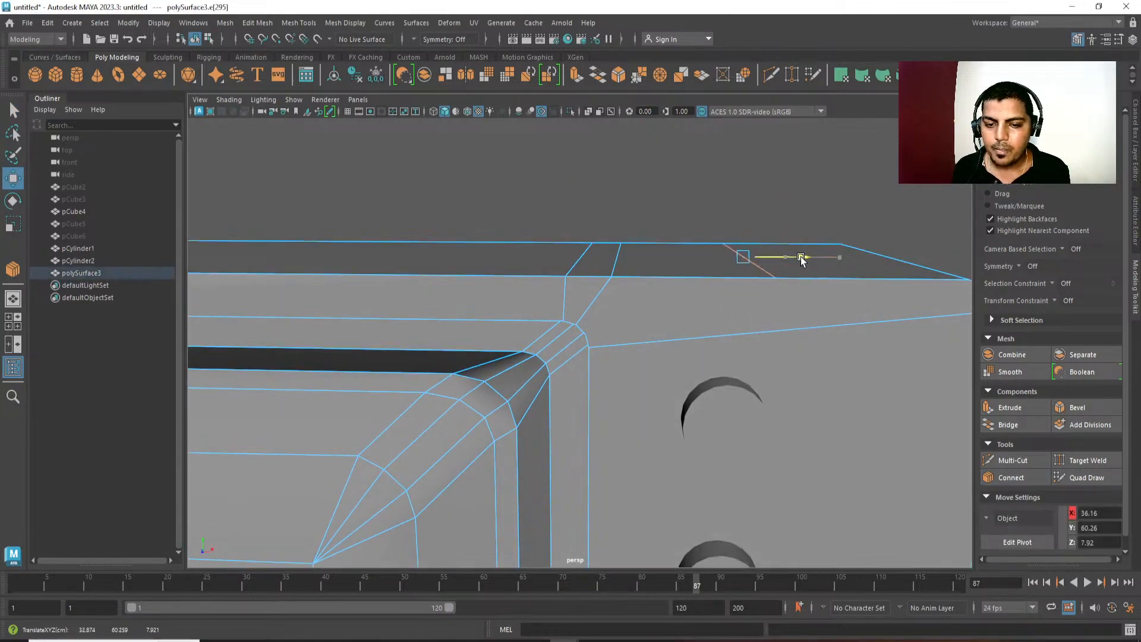
{"action": "left_click_drag", "start_coordinate": [711, 260], "coordinate": [695, 334]}
{"action": "key", "text": "q"}
{"action": "key", "text": "F9"}
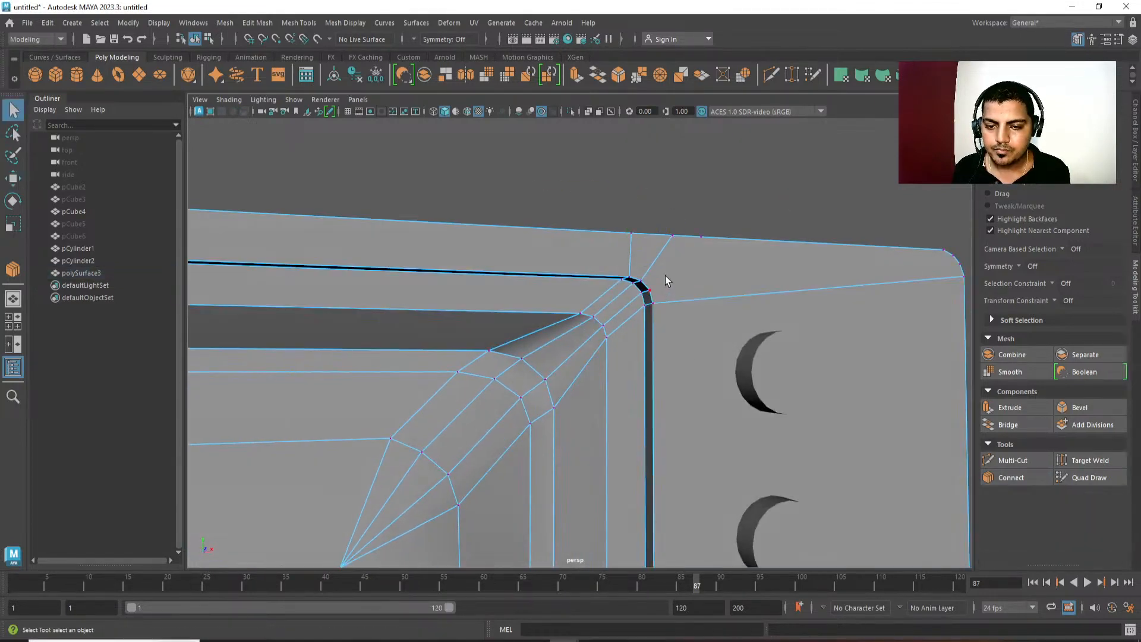
{"action": "left_click", "coordinate": [661, 279]}
{"action": "left_click", "coordinate": [703, 249], "text": "shift"}
{"action": "right_click_drag", "start_coordinate": [704, 250], "coordinate": [719, 358], "text": "shift"}
{"action": "key", "text": "w"}
Select the short stray edge segments on the front curve of the body's lower-right outer corner.
{"action": "mouse_move", "coordinate": [720, 358]}
{"action": "left_mouse_down", "text": "alt"}
{"action": "mouse_move", "coordinate": [712, 369]}
{"action": "mouse_move", "coordinate": [715, 347]}
{"action": "left_mouse_up", "text": "alt"}
{"action": "middle_click_drag", "start_coordinate": [715, 348], "coordinate": [720, 295], "text": "alt"}
{"action": "left_click_drag", "start_coordinate": [722, 299], "coordinate": [720, 318], "text": "alt"}
{"action": "right_click_drag", "start_coordinate": [720, 318], "coordinate": [660, 301], "text": "alt"}
{"action": "middle_click_drag", "start_coordinate": [660, 301], "coordinate": [662, 222], "text": "alt"}
{"action": "middle_click_drag", "start_coordinate": [651, 468], "coordinate": [650, 265], "text": "alt"}
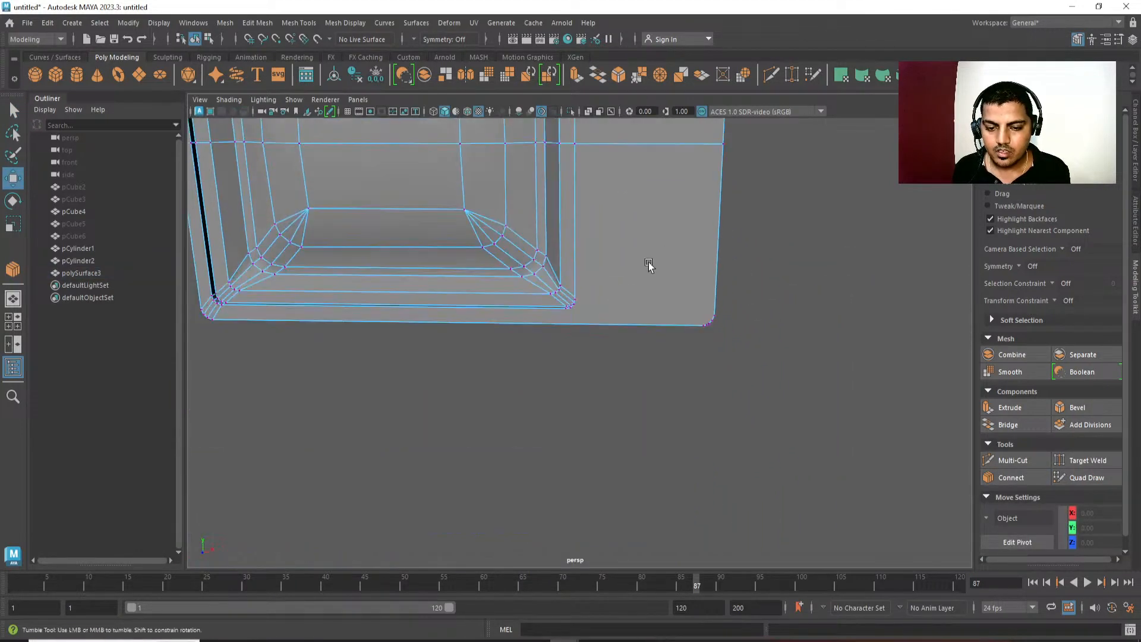
{"action": "right_click_drag", "start_coordinate": [650, 265], "coordinate": [691, 402], "text": "alt"}
{"action": "left_click_drag", "start_coordinate": [691, 403], "coordinate": [746, 390], "text": "alt"}
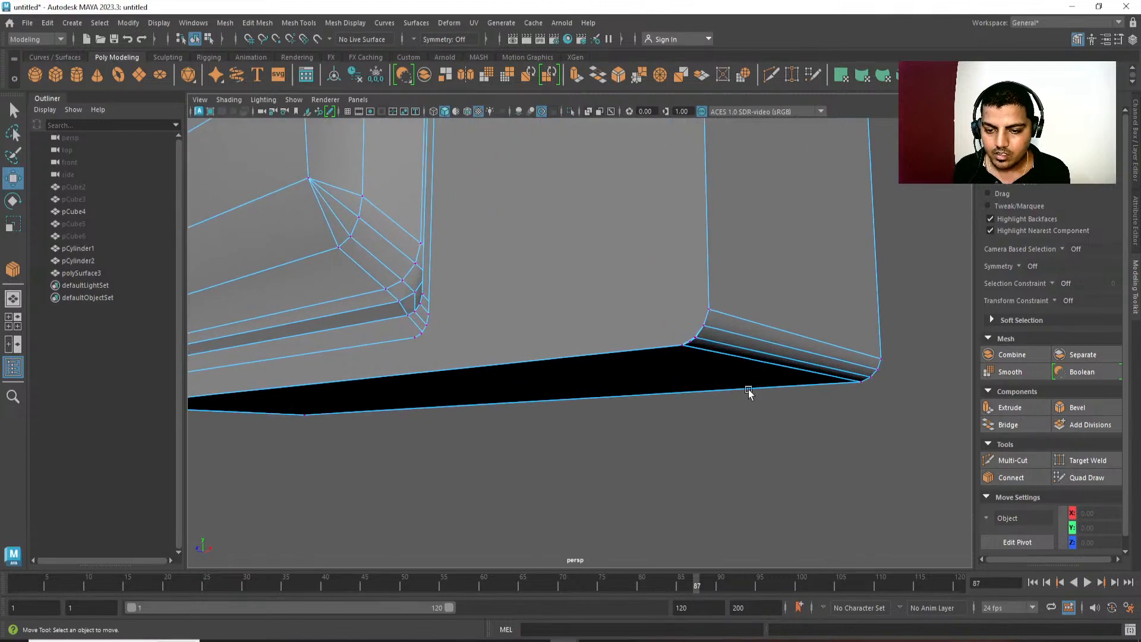
{"action": "right_click_drag", "start_coordinate": [747, 390], "coordinate": [735, 524], "text": "alt"}
{"action": "left_click_drag", "start_coordinate": [735, 524], "coordinate": [650, 339], "text": "alt"}
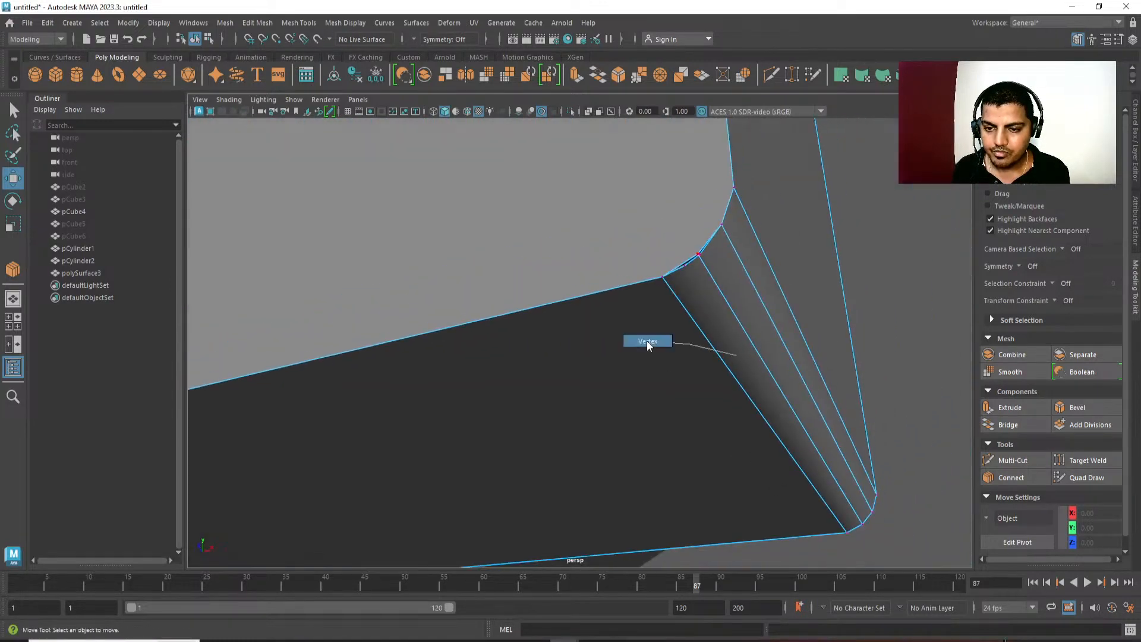
{"action": "left_click", "coordinate": [683, 275]}
{"action": "left_click", "coordinate": [843, 232]}
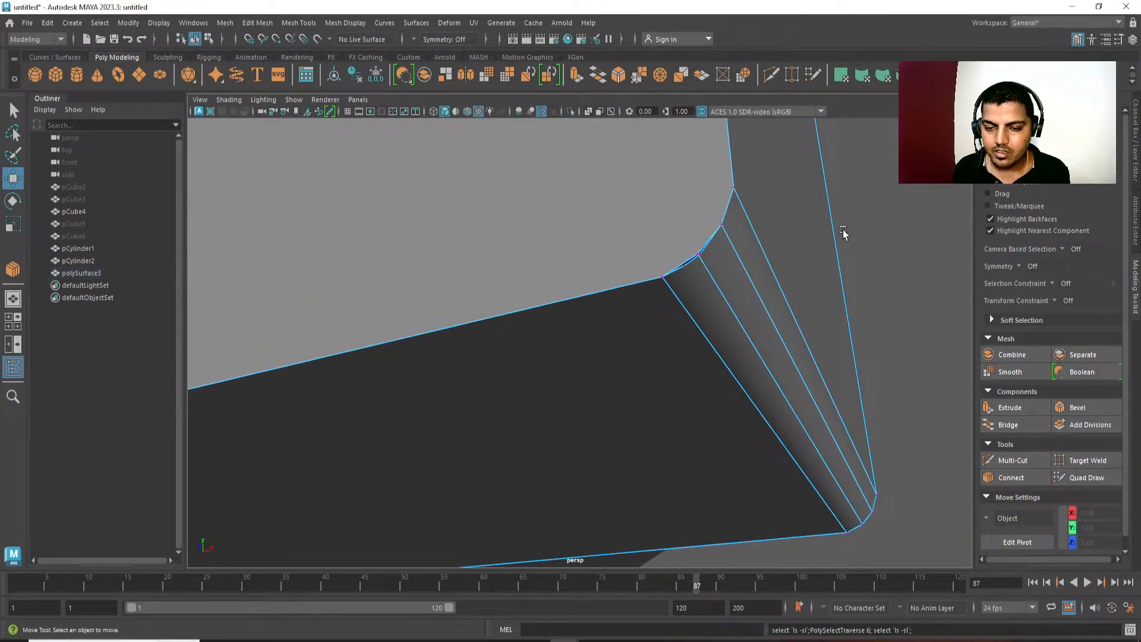
{"action": "left_click", "coordinate": [691, 279]}
{"action": "left_click", "coordinate": [685, 270]}
Try to delete the edge ring around the body's lower-right outer corner.
{"action": "left_click_drag", "start_coordinate": [686, 271], "coordinate": [690, 399], "text": "alt"}
{"action": "key", "text": "ctrl+Delete"}
{"action": "left_click_drag", "start_coordinate": [664, 505], "coordinate": [658, 444], "text": "alt"}
{"action": "key", "text": "ctrl+z"}
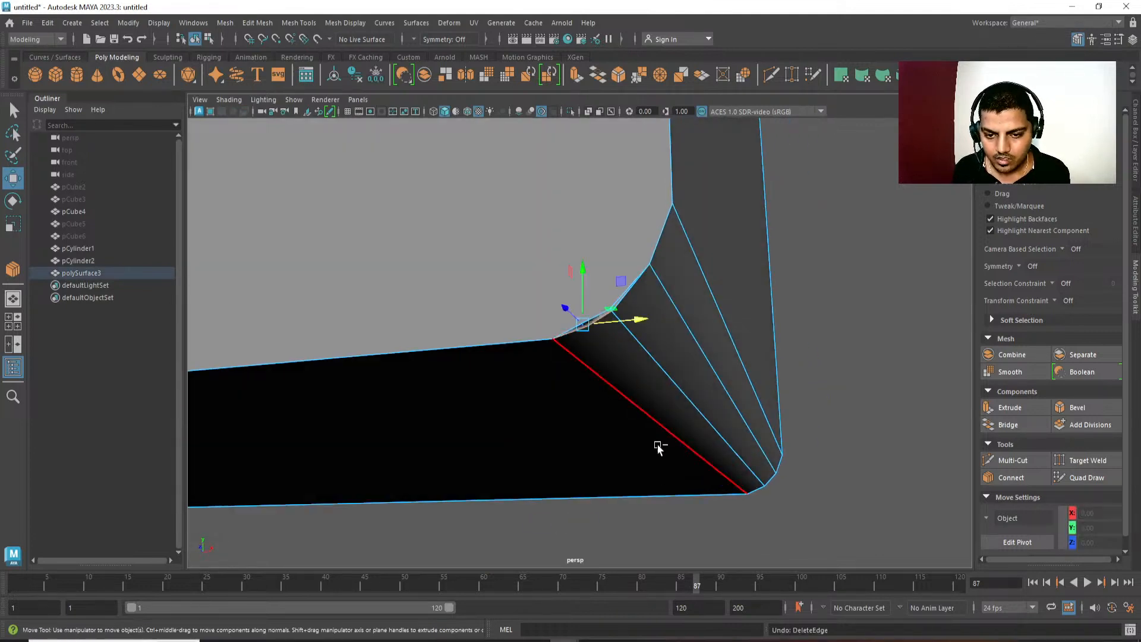
{"action": "right_click_drag", "start_coordinate": [735, 338], "coordinate": [527, 469]}
{"action": "key", "text": "ctrl+z"}
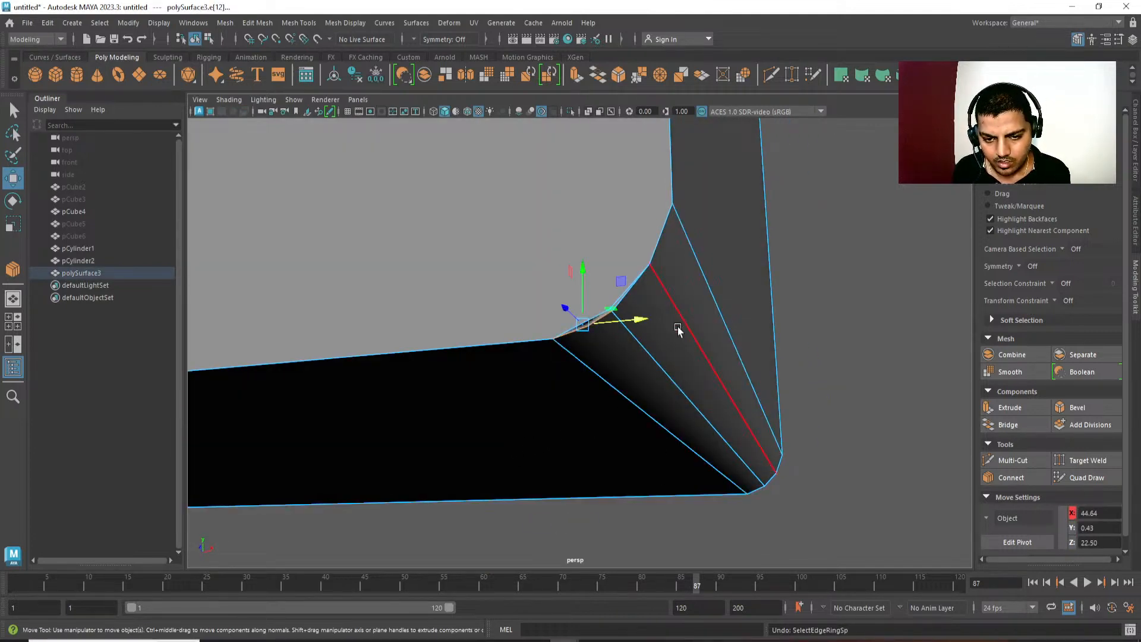
Delete the stray edge segments and the leftover vertex on the front curve of the lower-right outer corner.
{"action": "key", "text": "Delete"}
{"action": "mouse_move", "coordinate": [683, 328]}
{"action": "left_mouse_down", "text": "alt"}
{"action": "mouse_move", "coordinate": [662, 341]}
{"action": "mouse_move", "coordinate": [666, 392]}
{"action": "left_mouse_up", "text": "alt"}
{"action": "left_click", "coordinate": [586, 364]}
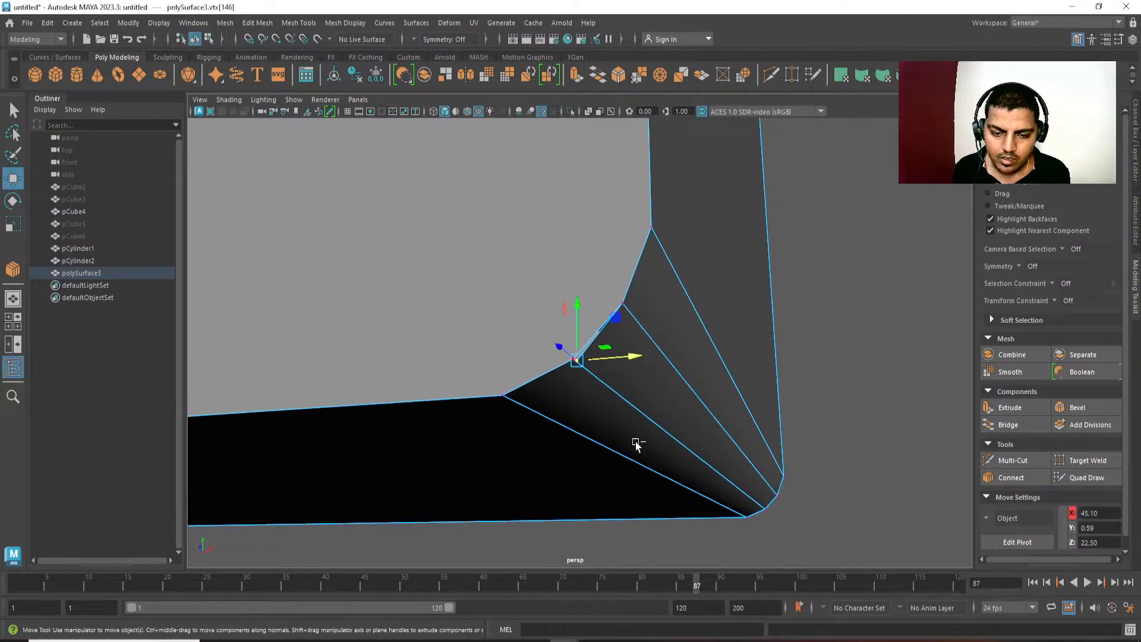
{"action": "right_click_drag", "start_coordinate": [768, 266], "coordinate": [548, 482], "text": "shift"}
{"action": "scroll", "coordinate": [551, 357], "scroll_direction": "down", "scroll_amount": 5}
{"action": "left_click_drag", "start_coordinate": [550, 357], "coordinate": [586, 357], "text": "alt"}
{"action": "middle_click_drag", "start_coordinate": [585, 356], "coordinate": [621, 407], "text": "alt"}
{"action": "scroll", "coordinate": [622, 411], "scroll_direction": "up", "scroll_amount": 2}
Connect the uppermost vertex of the recess border's lower-right corner to the uppermost vertex of the body's lower-right outer corner.
{"action": "middle_click_drag", "start_coordinate": [454, 474], "coordinate": [484, 418], "text": "alt"}
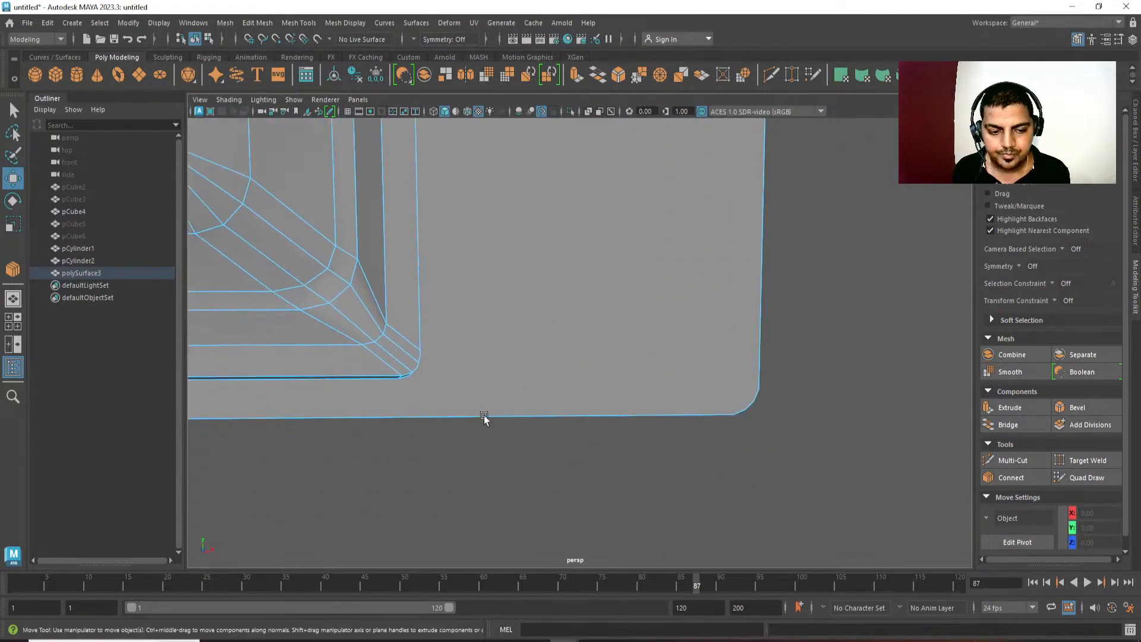
{"action": "middle_click_drag", "start_coordinate": [562, 375], "coordinate": [601, 315], "text": "alt"}
{"action": "left_click_drag", "start_coordinate": [609, 298], "coordinate": [537, 283], "text": "alt"}
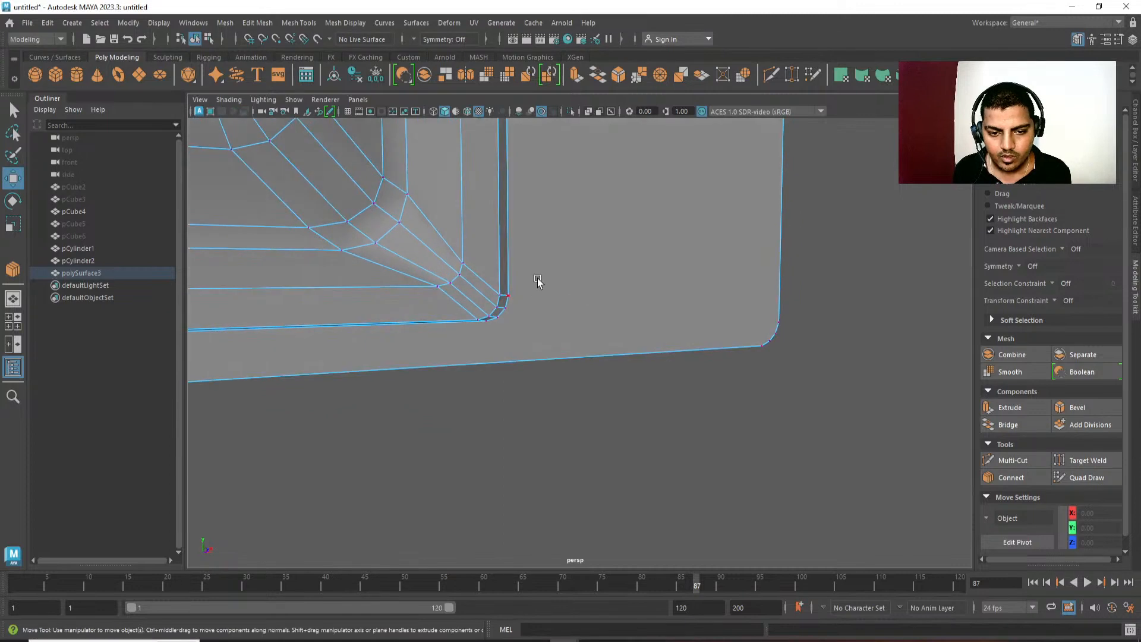
{"action": "left_click", "coordinate": [537, 284]}
{"action": "right_click_drag", "start_coordinate": [773, 289], "coordinate": [772, 362], "text": "shift"}
{"action": "left_click", "coordinate": [531, 383]}
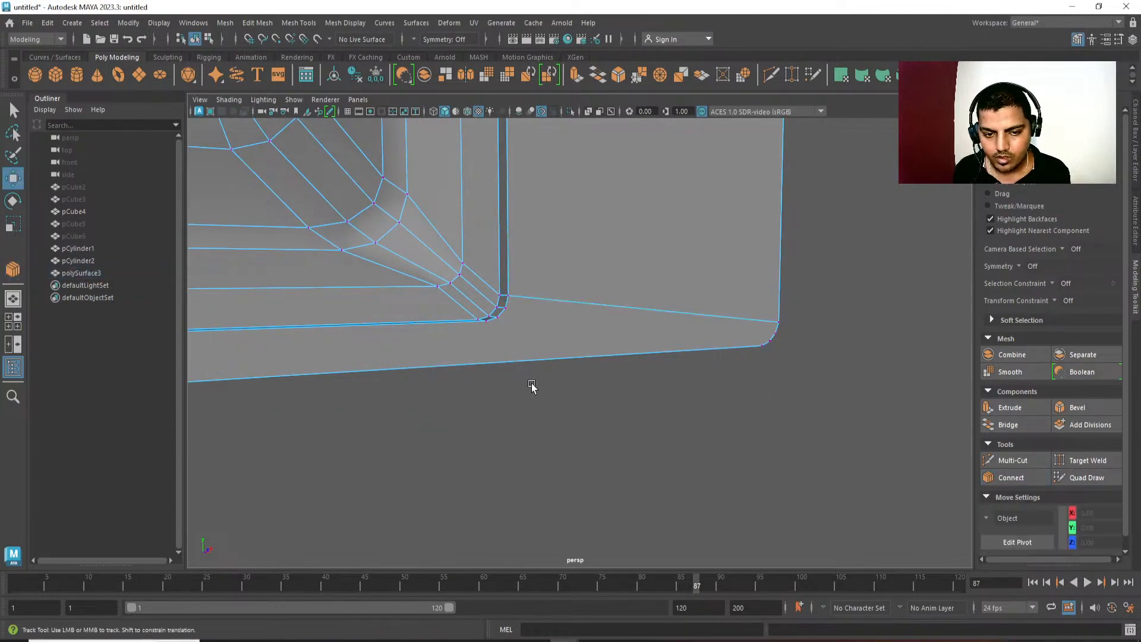
Insert a cross edge between the bottom panel's front and back edges and move it right, below the recess corner.
{"action": "scroll", "coordinate": [531, 384], "scroll_direction": "down", "scroll_amount": 5}
{"action": "left_click_drag", "start_coordinate": [502, 393], "coordinate": [525, 379], "text": "alt"}
{"action": "key", "text": "q"}
{"action": "right_click_drag", "start_coordinate": [526, 379], "coordinate": [529, 333]}
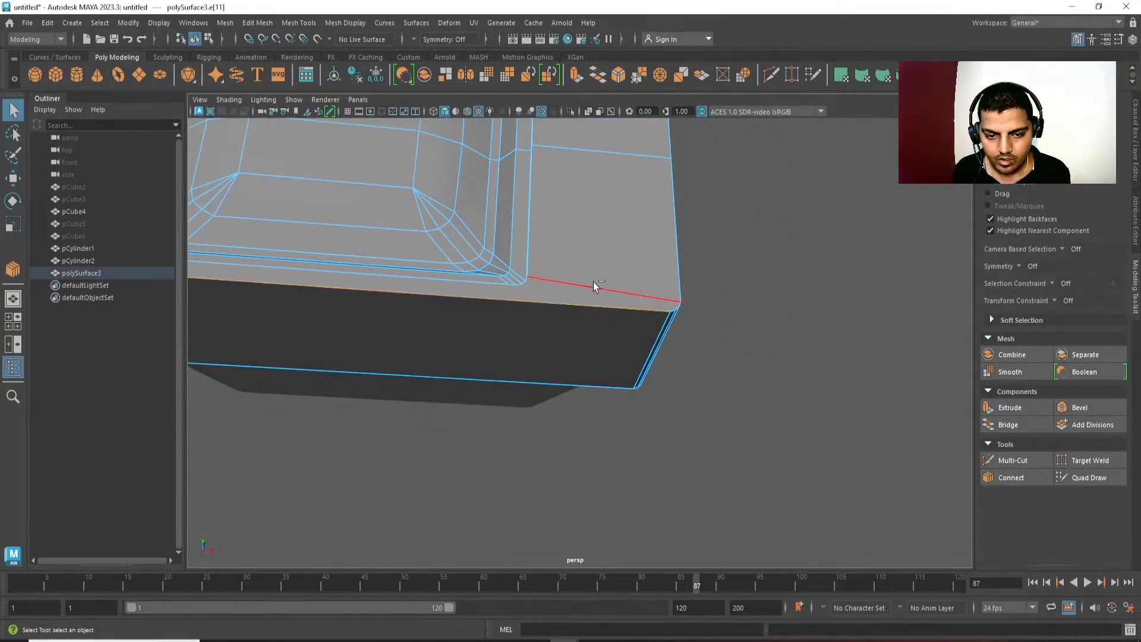
{"action": "left_click_drag", "start_coordinate": [607, 297], "coordinate": [482, 456]}
{"action": "key", "text": "g"}
{"action": "middle_click_drag", "start_coordinate": [459, 432], "coordinate": [465, 432], "text": "alt"}
{"action": "key", "text": "w"}
{"action": "left_click_drag", "start_coordinate": [444, 339], "coordinate": [593, 356]}
Insert a second cross edge on the bottom panel and move it right, close beside the first.
{"action": "left_click", "coordinate": [529, 303]}
{"action": "key", "text": "g"}
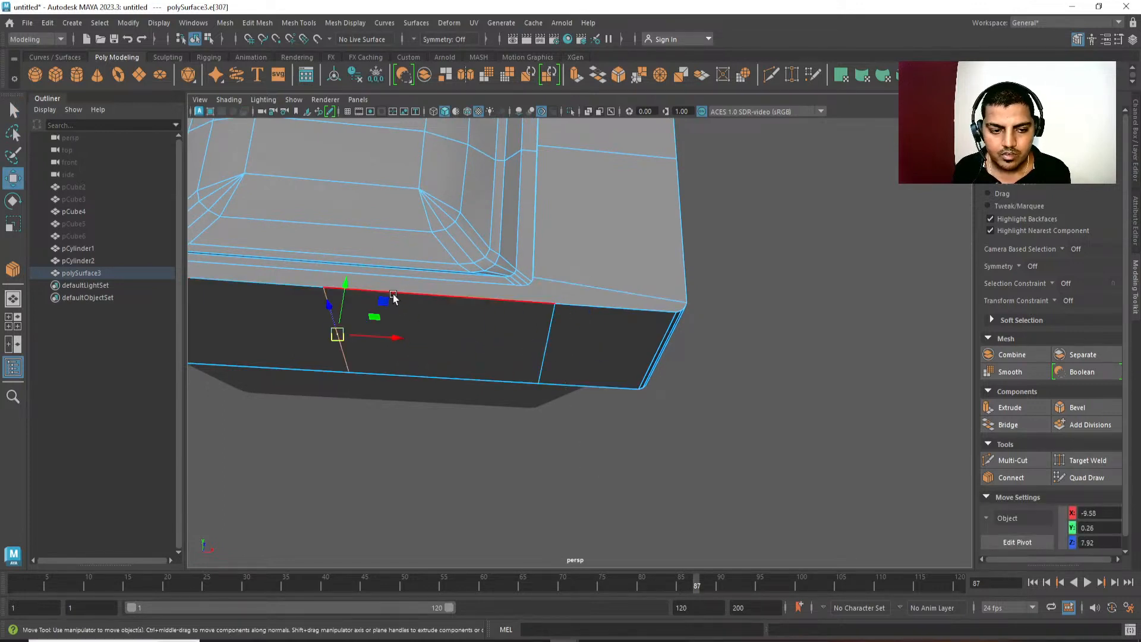
{"action": "left_click_drag", "start_coordinate": [396, 335], "coordinate": [568, 373]}
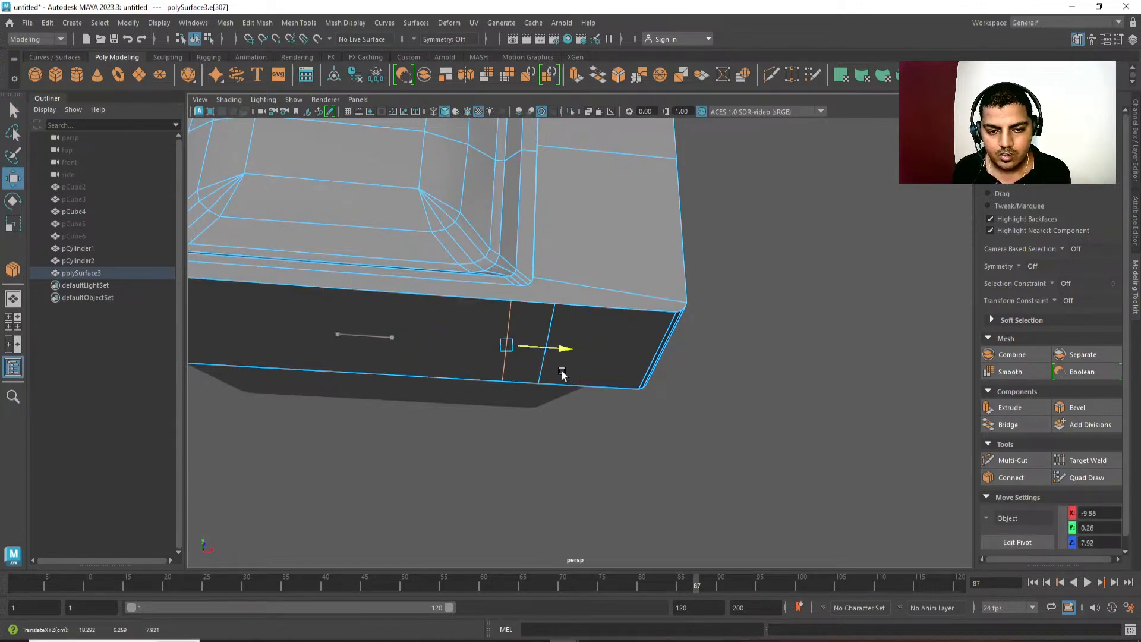
Insert a third cross edge on the bottom panel and move it right, beside the other two near the recess corner.
{"action": "key", "text": "ctrl+b"}
{"action": "middle_click_drag", "start_coordinate": [636, 384], "coordinate": [682, 394], "text": "alt"}
{"action": "right_click_drag", "start_coordinate": [682, 393], "coordinate": [662, 453], "text": "alt"}
{"action": "left_click", "coordinate": [526, 351]}
{"action": "key", "text": "w"}
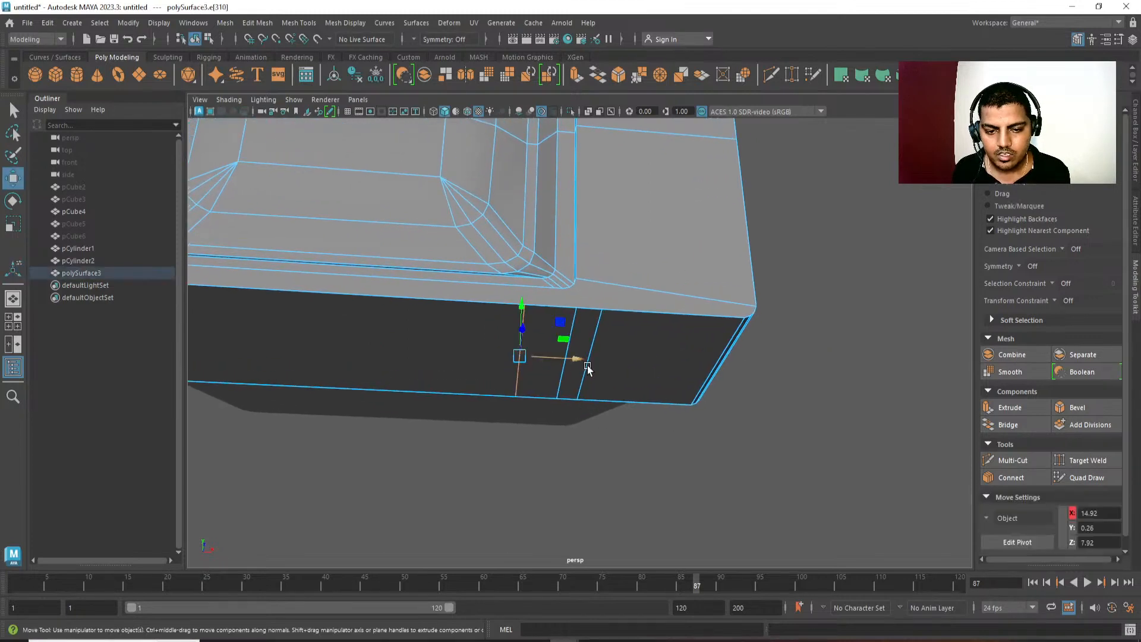
{"action": "mouse_move", "coordinate": [578, 360]}
{"action": "left_mouse_down"}
{"action": "mouse_move", "coordinate": [605, 362]}
{"action": "mouse_move", "coordinate": [585, 378]}
{"action": "left_mouse_up"}
{"action": "right_click_drag", "start_coordinate": [585, 379], "coordinate": [571, 389], "text": "alt"}
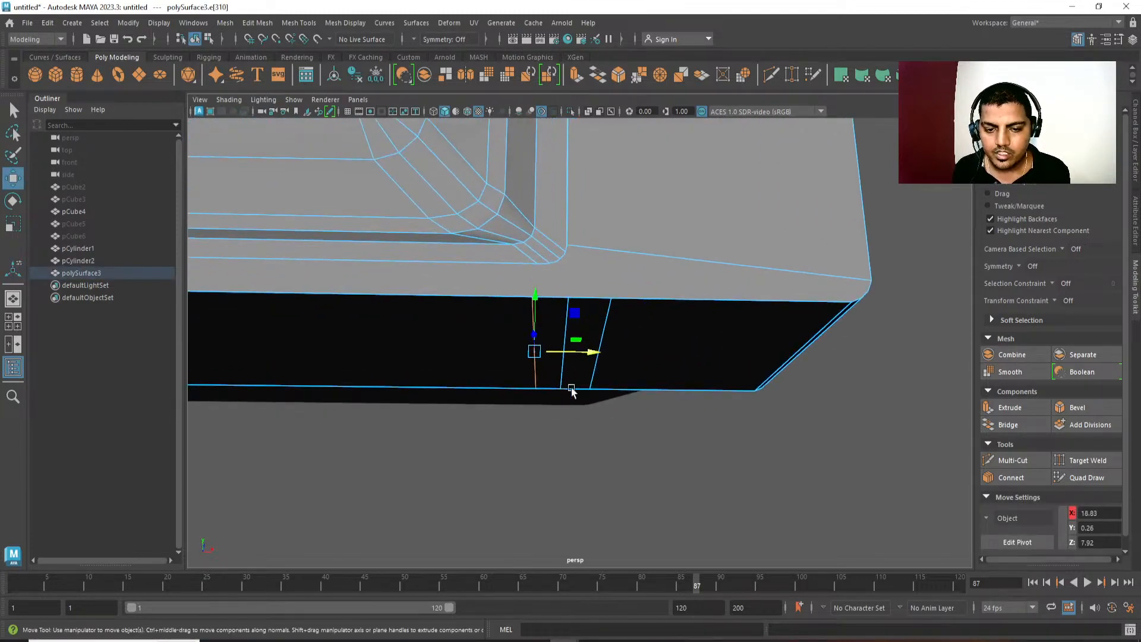
{"action": "left_click", "coordinate": [563, 336]}
{"action": "left_click_drag", "start_coordinate": [613, 353], "coordinate": [559, 355]}
{"action": "left_click", "coordinate": [606, 334]}
{"action": "left_click", "coordinate": [526, 338]}
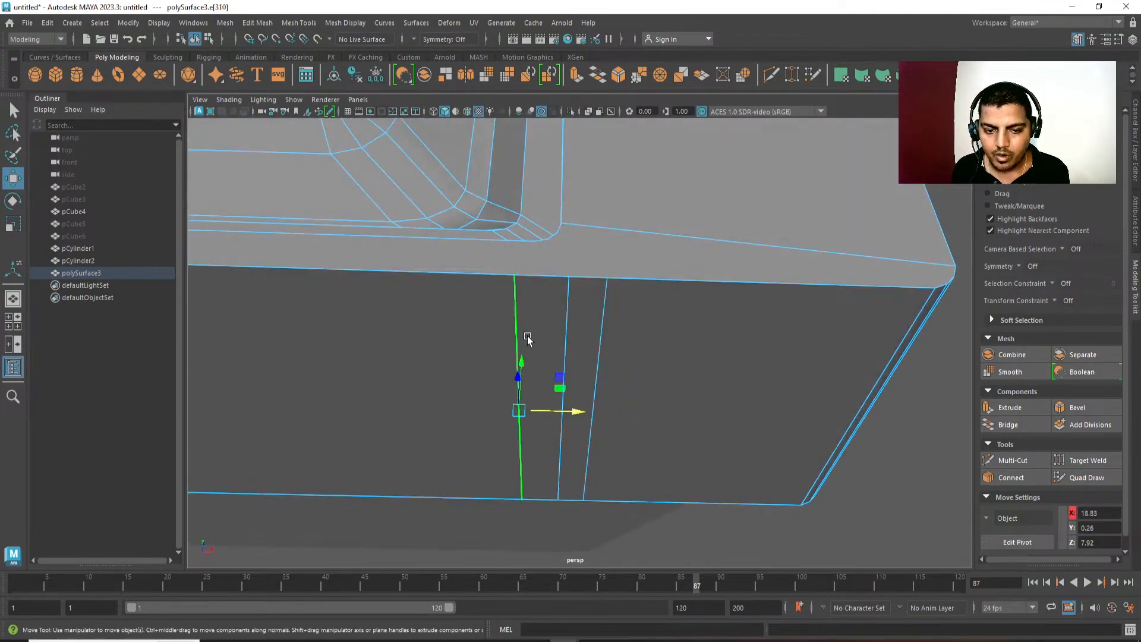
Connect the lowest vertex of the recess border's lower-right corner to the nearest cross-edge endpoint on the body's bottom front edge.
{"action": "left_click_drag", "start_coordinate": [579, 412], "coordinate": [585, 351]}
{"action": "key", "text": "q"}
{"action": "right_click_drag", "start_coordinate": [585, 351], "coordinate": [600, 329], "text": "alt"}
{"action": "left_click", "coordinate": [522, 296]}
{"action": "left_click", "coordinate": [523, 361], "text": "shift"}
{"action": "right_click_drag", "start_coordinate": [580, 288], "coordinate": [583, 398], "text": "shift"}
{"action": "key", "text": "w"}
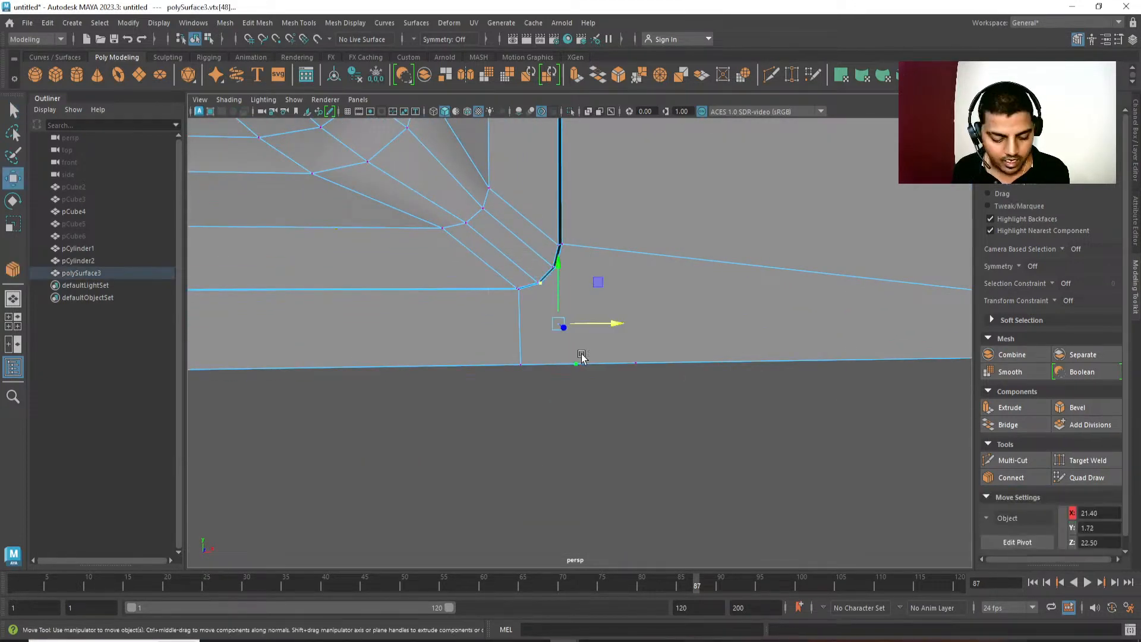
Connect the recess corner's two remaining bevel vertices to the other two cross-edge endpoints on the body's bottom front edge.
{"action": "right_click_drag", "start_coordinate": [582, 357], "coordinate": [589, 393], "text": "shift"}
{"action": "key", "text": "w"}
{"action": "left_click", "coordinate": [559, 269]}
{"action": "left_click", "coordinate": [642, 346], "text": "shift"}
{"action": "right_click_drag", "start_coordinate": [643, 346], "coordinate": [657, 384], "text": "shift"}
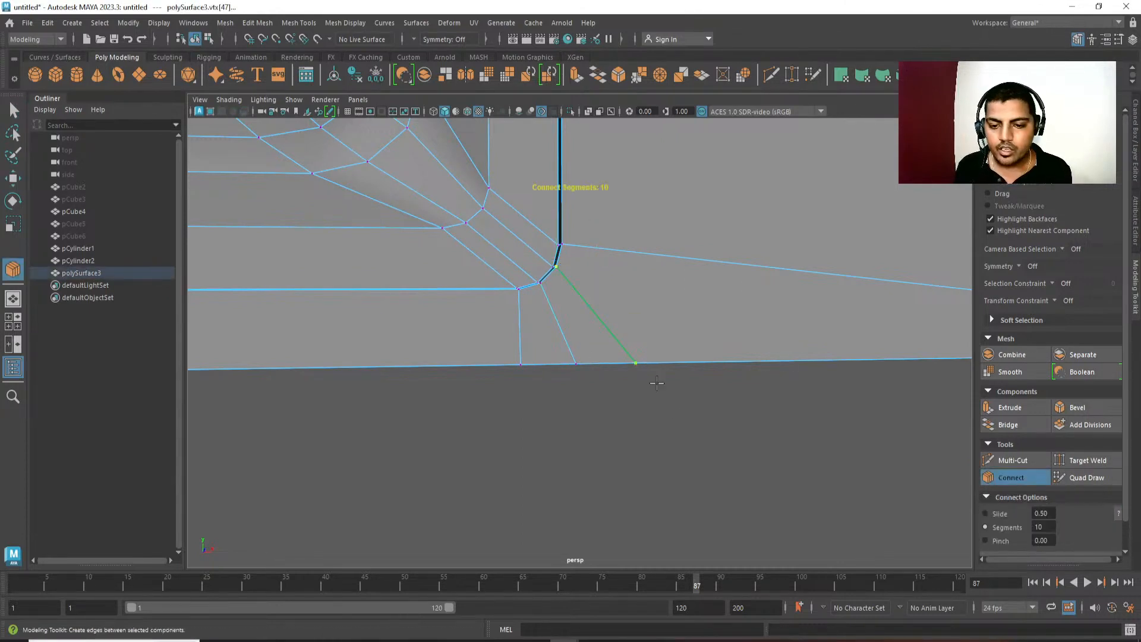
{"action": "key", "text": "w"}
{"action": "left_click_drag", "start_coordinate": [657, 384], "coordinate": [673, 390], "text": "alt"}
{"action": "left_click", "coordinate": [740, 494]}
{"action": "right_click_drag", "start_coordinate": [740, 493], "coordinate": [597, 229], "text": "alt"}
{"action": "left_click_drag", "start_coordinate": [596, 229], "coordinate": [609, 237], "text": "alt"}
{"action": "right_click_drag", "start_coordinate": [608, 237], "coordinate": [634, 395], "text": "alt"}
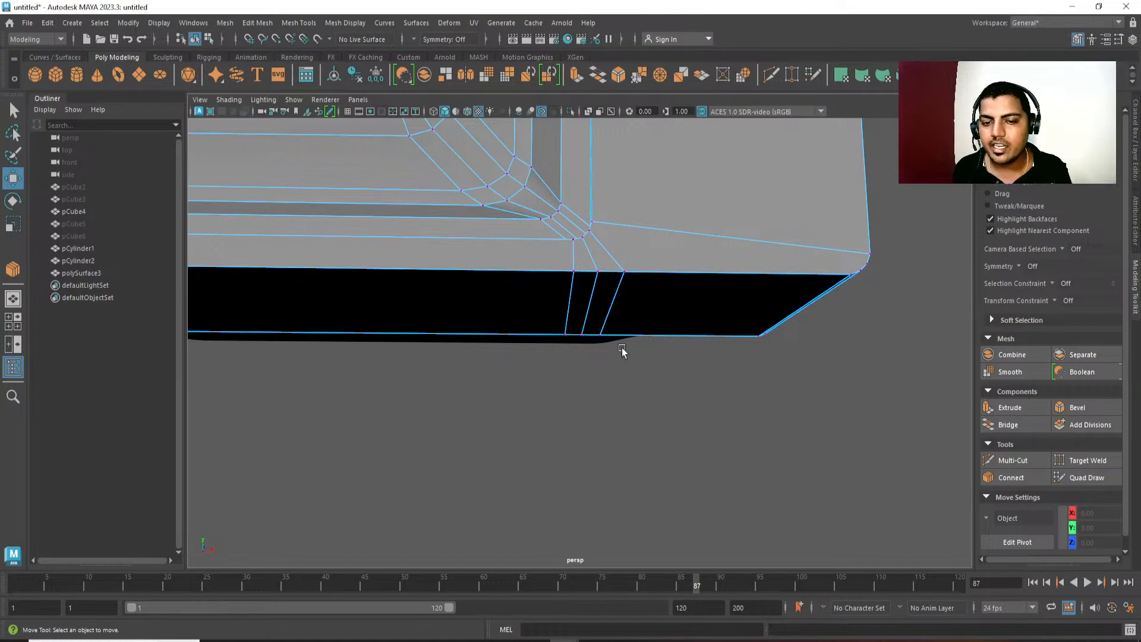
{"action": "left_click_drag", "start_coordinate": [703, 339], "coordinate": [576, 316], "text": "alt"}
{"action": "right_click_drag", "start_coordinate": [575, 316], "coordinate": [693, 395], "text": "alt"}
{"action": "key", "text": "q"}
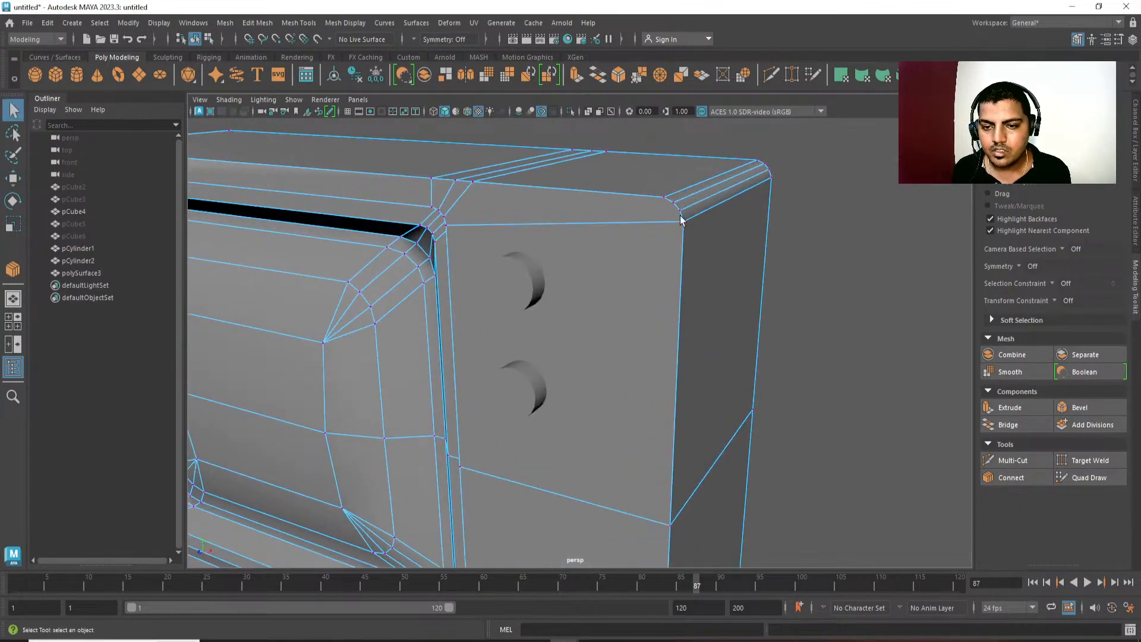
{"action": "left_click", "coordinate": [672, 221]}
{"action": "right_click_drag", "start_coordinate": [673, 221], "coordinate": [676, 326], "text": "shift"}
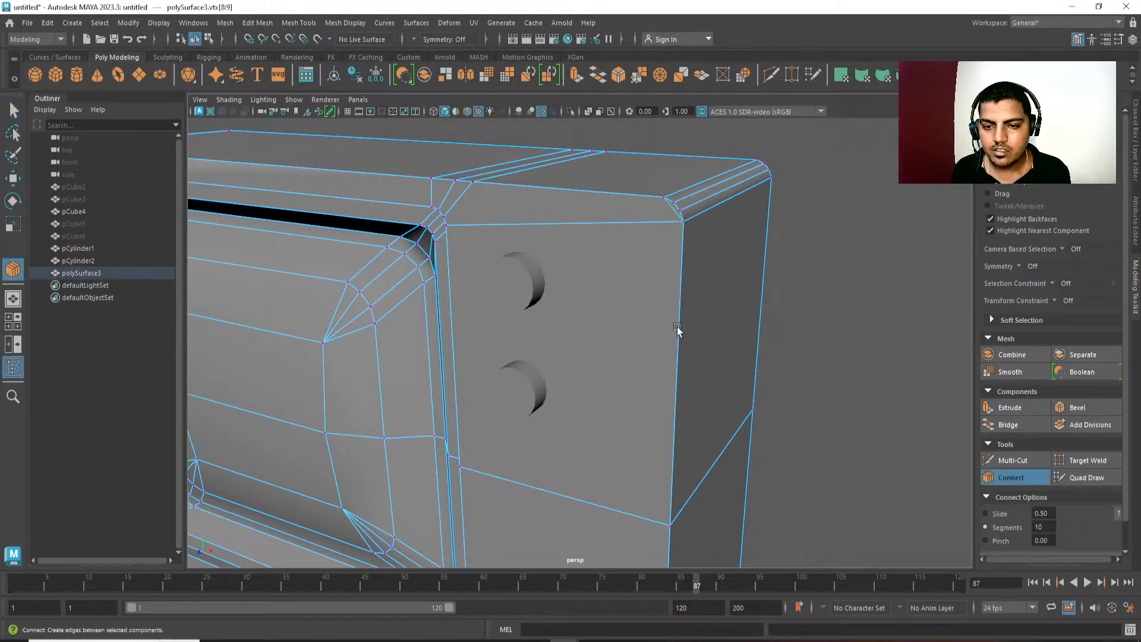
{"action": "key", "text": "w"}
{"action": "middle_click_drag", "start_coordinate": [648, 487], "coordinate": [639, 377], "text": "alt"}
{"action": "left_click_drag", "start_coordinate": [640, 377], "coordinate": [619, 364], "text": "alt"}
{"action": "key", "text": "ctrl+z"}
{"action": "right_click_drag", "start_coordinate": [622, 388], "coordinate": [537, 114], "text": "alt"}
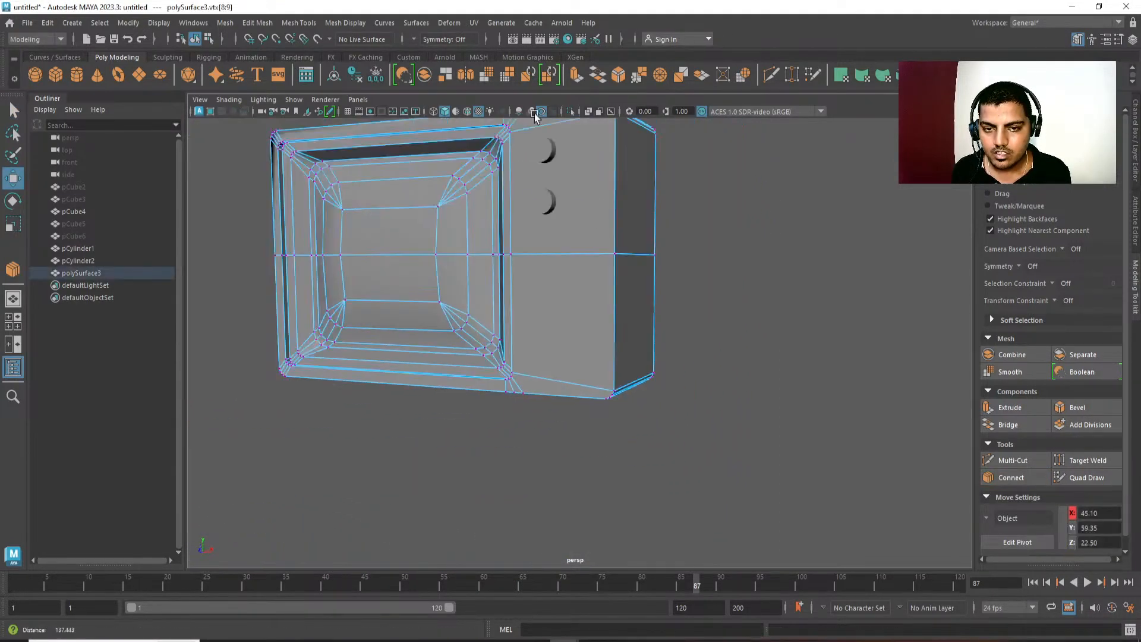
{"action": "left_click_drag", "start_coordinate": [537, 115], "coordinate": [580, 351], "text": "alt"}
{"action": "key", "text": "ctrl+z"}
Inspect the television's shaded body, outer corners, screen recess and screen from several sides.
{"action": "scroll", "coordinate": [584, 290], "scroll_direction": "up", "scroll_amount": 2}
{"action": "key", "text": "q"}
{"action": "left_click", "coordinate": [774, 280]}
{"action": "middle_click_drag", "start_coordinate": [616, 270], "coordinate": [626, 325], "text": "alt"}
{"action": "left_click_drag", "start_coordinate": [626, 325], "coordinate": [780, 315], "text": "alt"}
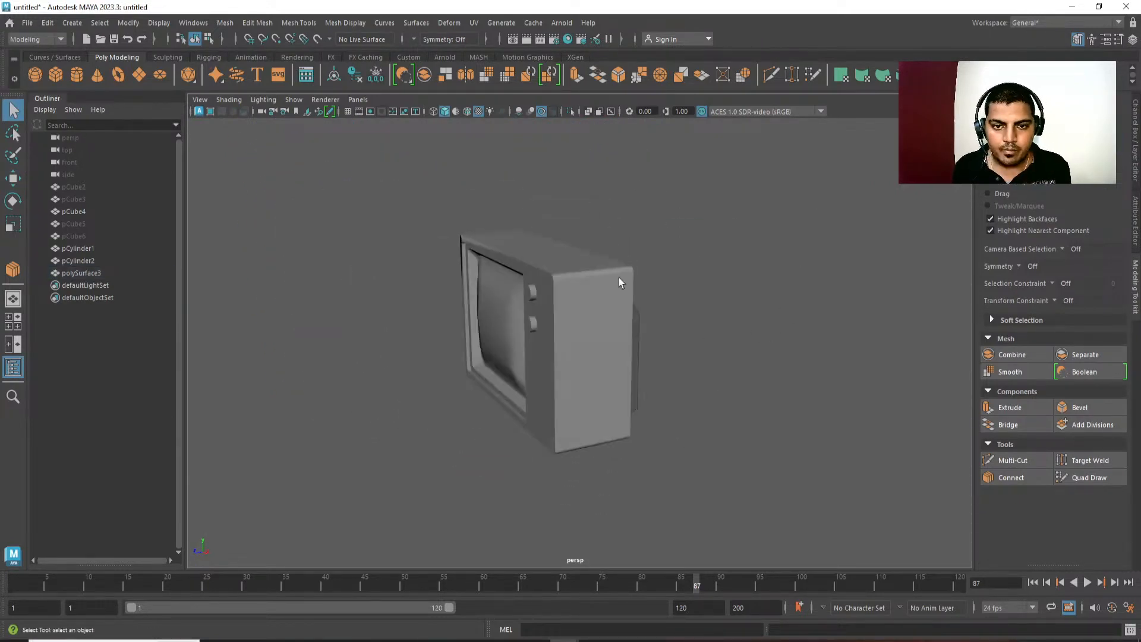
{"action": "left_click_drag", "start_coordinate": [619, 277], "coordinate": [711, 339], "text": "alt"}
{"action": "scroll", "coordinate": [711, 339], "scroll_direction": "down", "scroll_amount": 1}
{"action": "left_click_drag", "start_coordinate": [344, 222], "coordinate": [690, 410]}
{"action": "right_click_drag", "start_coordinate": [730, 276], "coordinate": [822, 298], "text": "shift"}
{"action": "left_click", "coordinate": [719, 341]}
{"action": "left_click_drag", "start_coordinate": [718, 341], "coordinate": [678, 319], "text": "alt"}
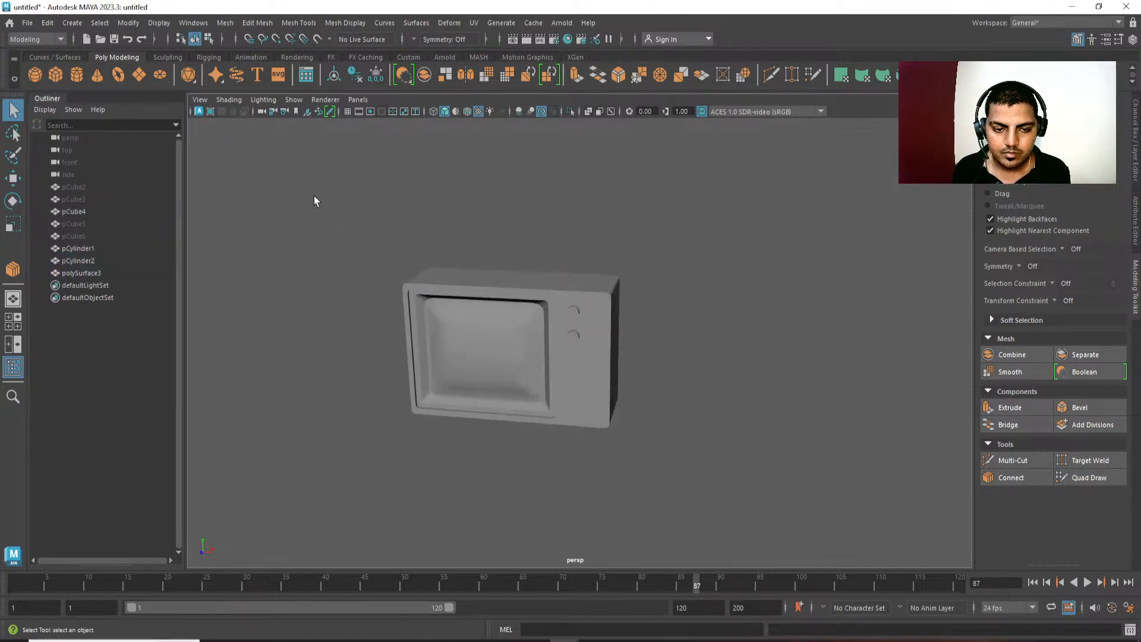
{"action": "left_click_drag", "start_coordinate": [314, 195], "coordinate": [785, 525]}
{"action": "right_click_drag", "start_coordinate": [642, 191], "coordinate": [776, 322], "text": "shift"}
{"action": "left_click", "coordinate": [737, 314]}
{"action": "mouse_move", "coordinate": [735, 313]}
{"action": "left_mouse_down", "text": "alt"}
{"action": "mouse_move", "coordinate": [666, 313]}
{"action": "mouse_move", "coordinate": [583, 344]}
{"action": "left_mouse_up", "text": "alt"}
{"action": "left_click", "coordinate": [649, 364]}
{"action": "left_click_drag", "start_coordinate": [740, 498], "coordinate": [752, 429], "text": "alt"}
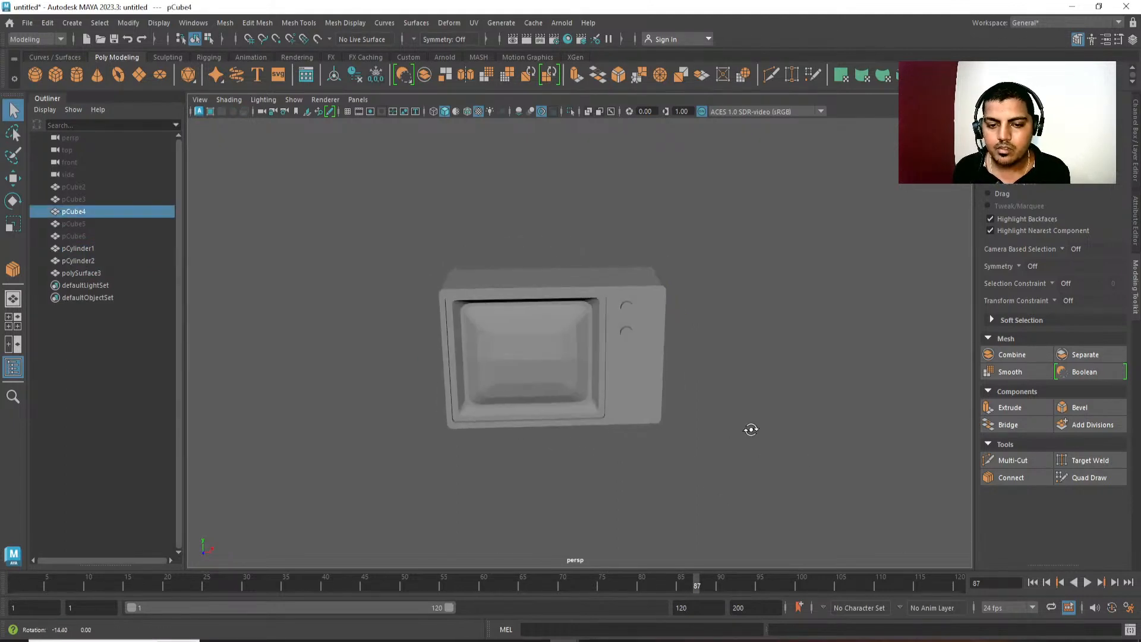
{"action": "left_click", "coordinate": [572, 108]}
{"action": "left_click", "coordinate": [572, 108]}
{"action": "left_click_drag", "start_coordinate": [624, 291], "coordinate": [558, 220], "text": "alt"}
{"action": "scroll", "coordinate": [557, 219], "scroll_direction": "down", "scroll_amount": 2}
{"action": "left_click", "coordinate": [670, 258]}
{"action": "middle_click_drag", "start_coordinate": [671, 258], "coordinate": [683, 246], "text": "alt"}
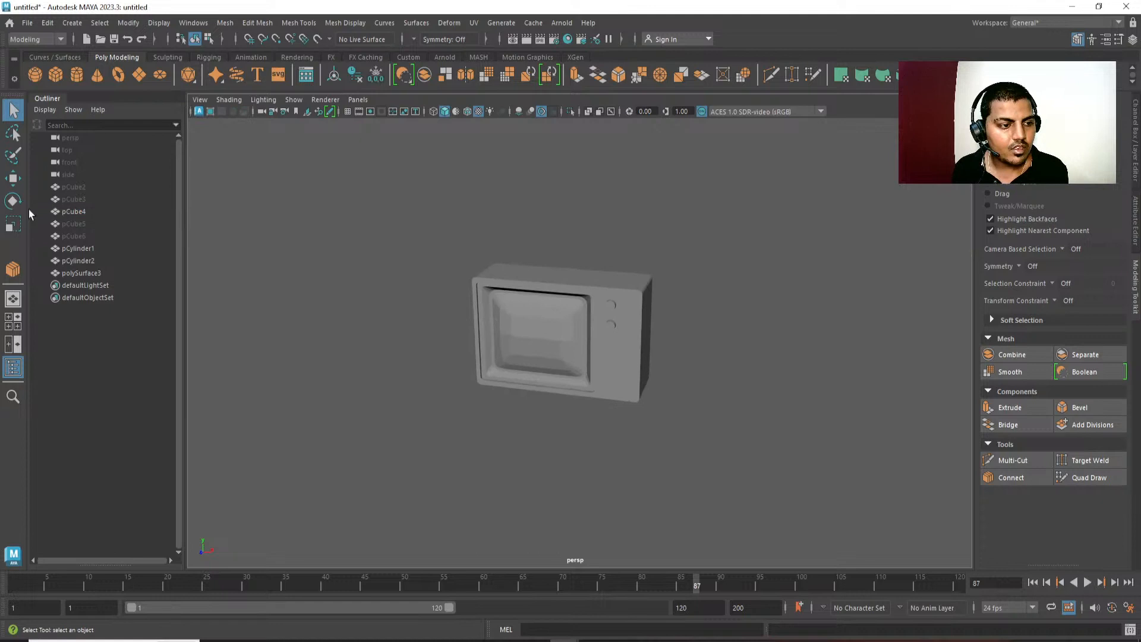
Unhide pCube2, pCube3, pCube5 and pCube6, and keep only the three stacked console boxes selected.
{"action": "left_click", "coordinate": [78, 224]}
{"action": "left_click", "coordinate": [81, 234], "text": "ctrl"}
{"action": "left_click", "coordinate": [81, 198], "text": "ctrl"}
{"action": "left_click", "coordinate": [83, 187], "text": "ctrl"}
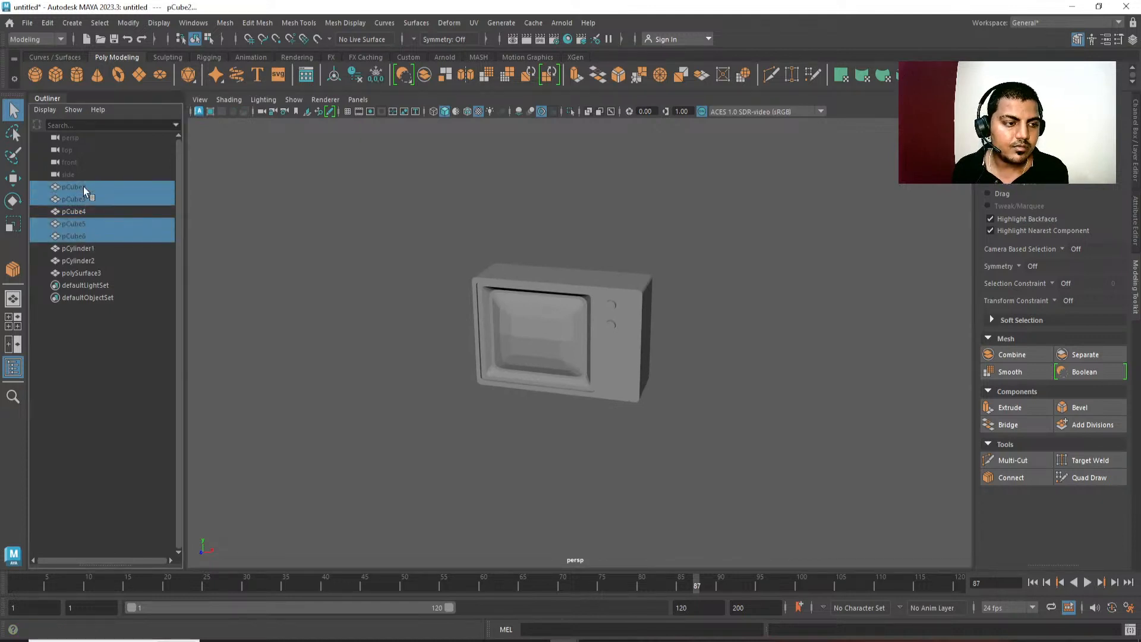
{"action": "key", "text": "shift+h"}
{"action": "middle_click_drag", "start_coordinate": [480, 406], "coordinate": [423, 373], "text": "alt"}
{"action": "left_click_drag", "start_coordinate": [422, 377], "coordinate": [455, 256], "text": "alt"}
{"action": "left_click", "coordinate": [488, 385]}
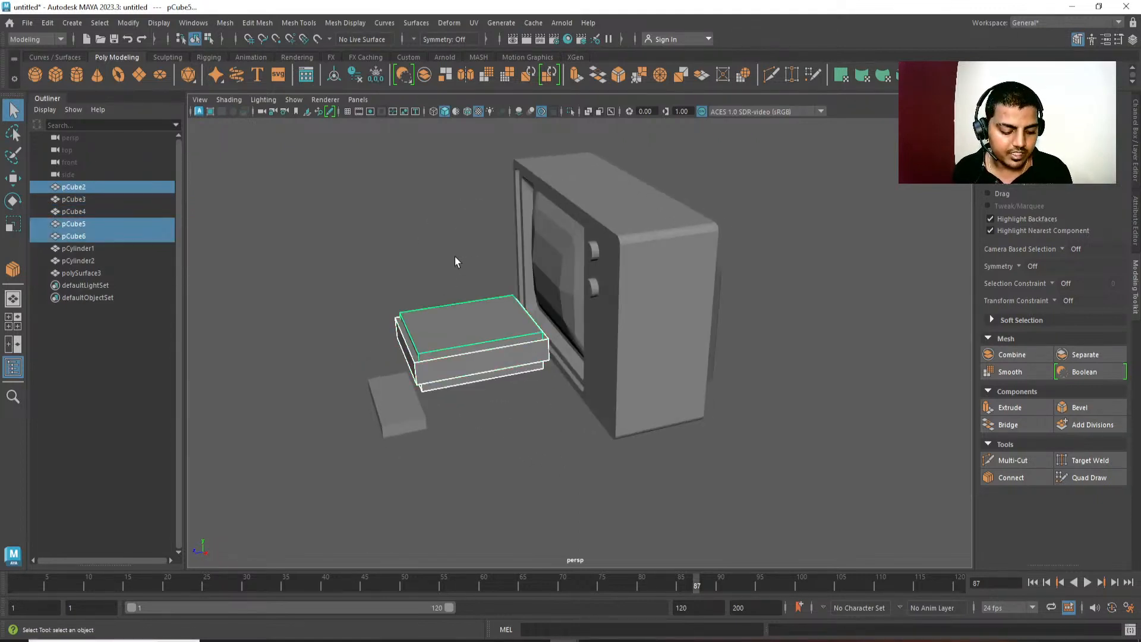
{"action": "left_click", "coordinate": [48, 24]}
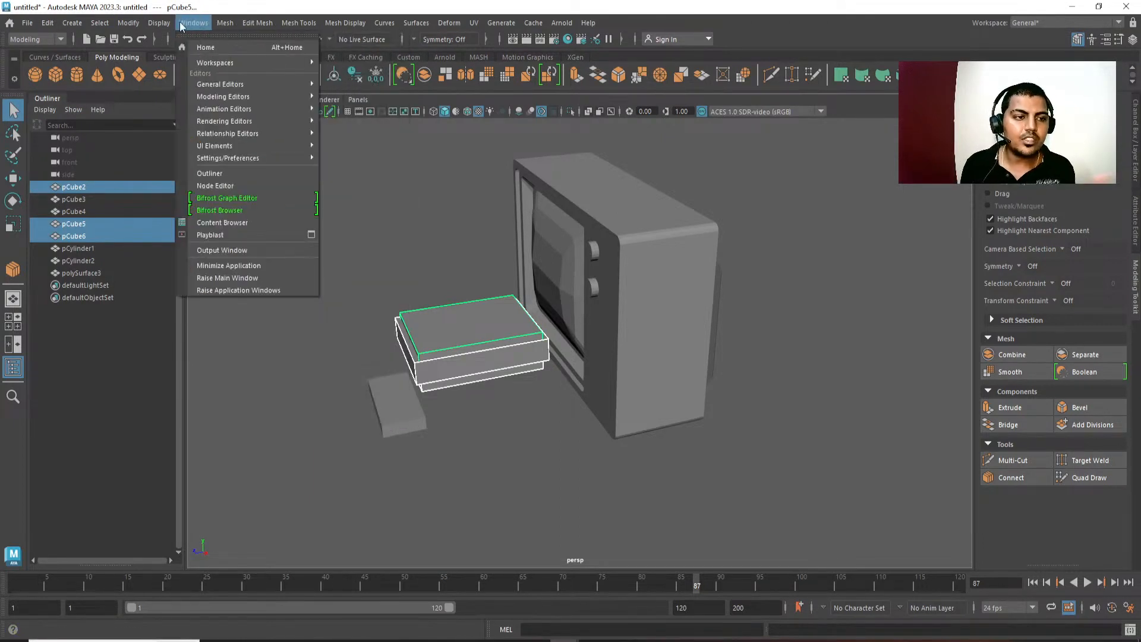
{"action": "left_click_drag", "start_coordinate": [460, 297], "coordinate": [517, 324], "text": "alt"}
{"action": "scroll", "coordinate": [464, 215], "scroll_direction": "down", "scroll_amount": 4}
{"action": "left_click_drag", "start_coordinate": [465, 215], "coordinate": [572, 266], "text": "alt"}
{"action": "scroll", "coordinate": [572, 267], "scroll_direction": "up", "scroll_amount": 2}
{"action": "right_click", "coordinate": [748, 219], "text": "shift"}
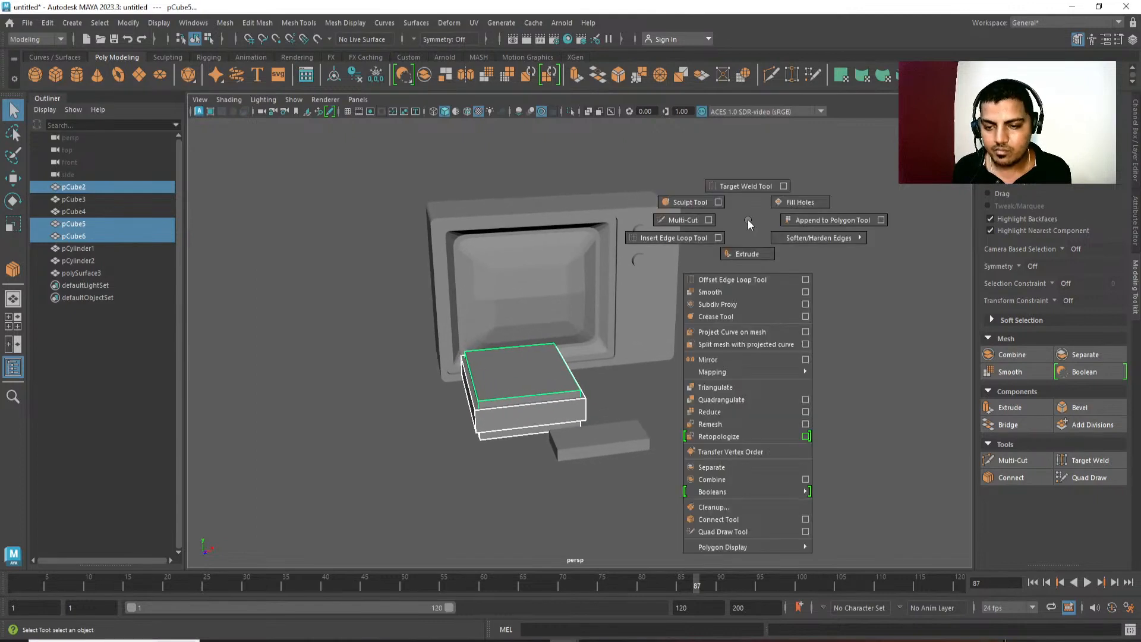
{"action": "mouse_move", "coordinate": [748, 220]}
{"action": "right_mouse_down", "text": "shift"}
{"action": "mouse_move", "coordinate": [748, 412]}
{"action": "mouse_move", "coordinate": [748, 218]}
{"action": "right_mouse_up", "text": "shift"}
{"action": "middle_click_drag", "start_coordinate": [640, 257], "coordinate": [640, 244], "text": "alt"}
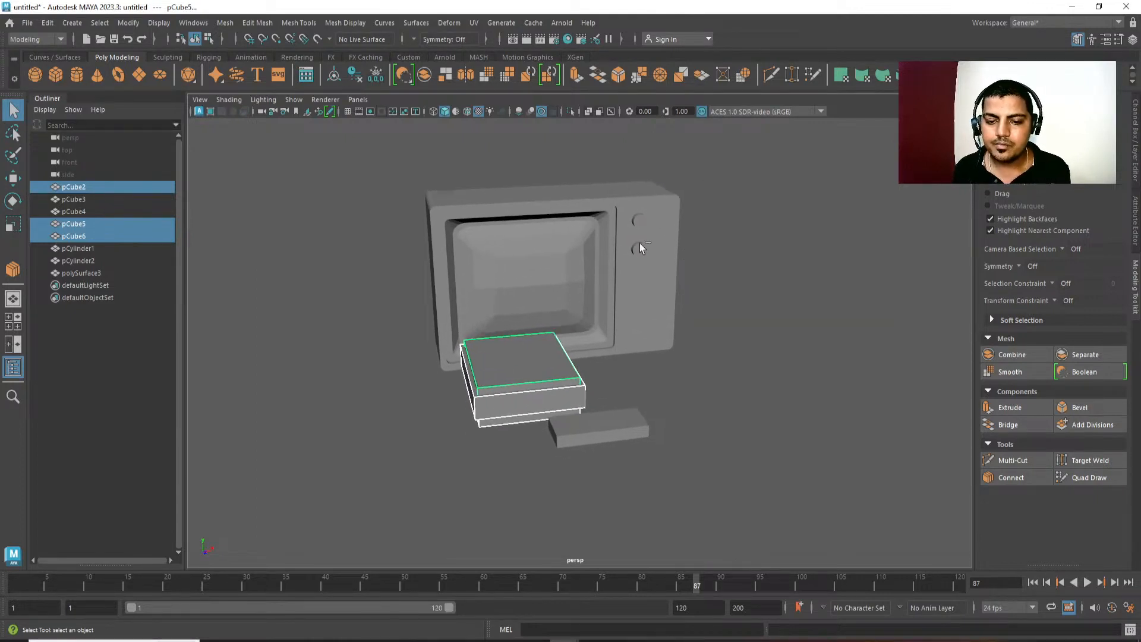
{"action": "right_click", "coordinate": [655, 215], "text": "shift"}
{"action": "right_click", "coordinate": [657, 214], "text": "shift"}
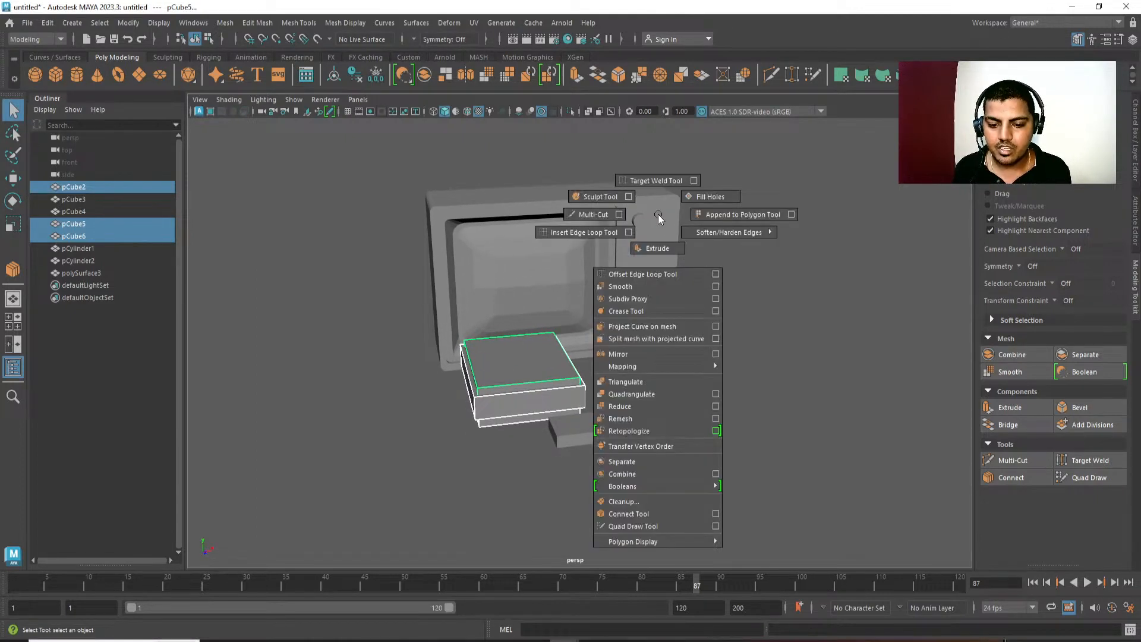
{"action": "right_click", "coordinate": [658, 214], "text": "ctrl"}
{"action": "left_click_drag", "start_coordinate": [726, 310], "coordinate": [679, 369], "text": "alt"}
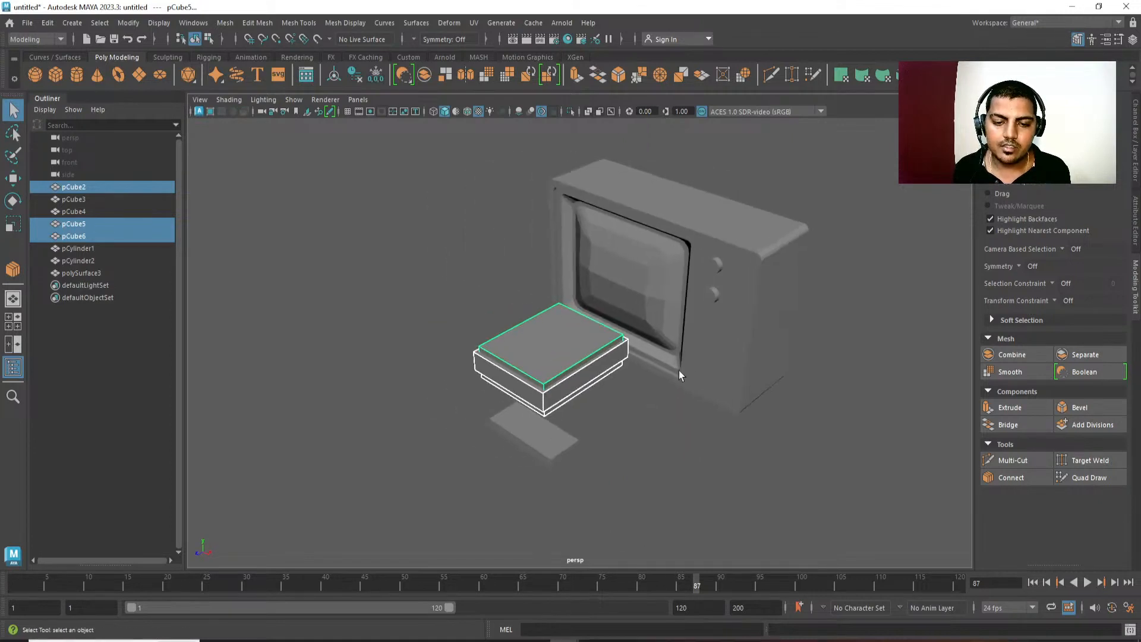
Select the console's top slab, pCube5, and frame it in the side view.
{"action": "scroll", "coordinate": [679, 370], "scroll_direction": "up", "scroll_amount": 3}
{"action": "left_click", "coordinate": [569, 387]}
{"action": "left_click", "coordinate": [575, 395]}
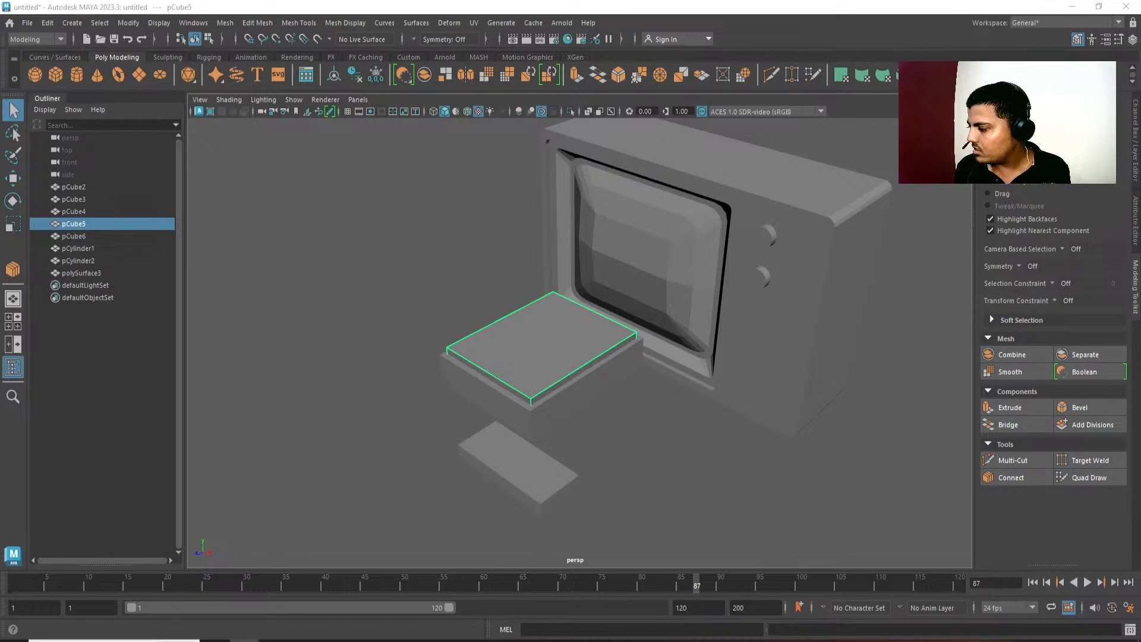
{"action": "left_click_drag", "start_coordinate": [565, 467], "coordinate": [546, 444], "text": "alt"}
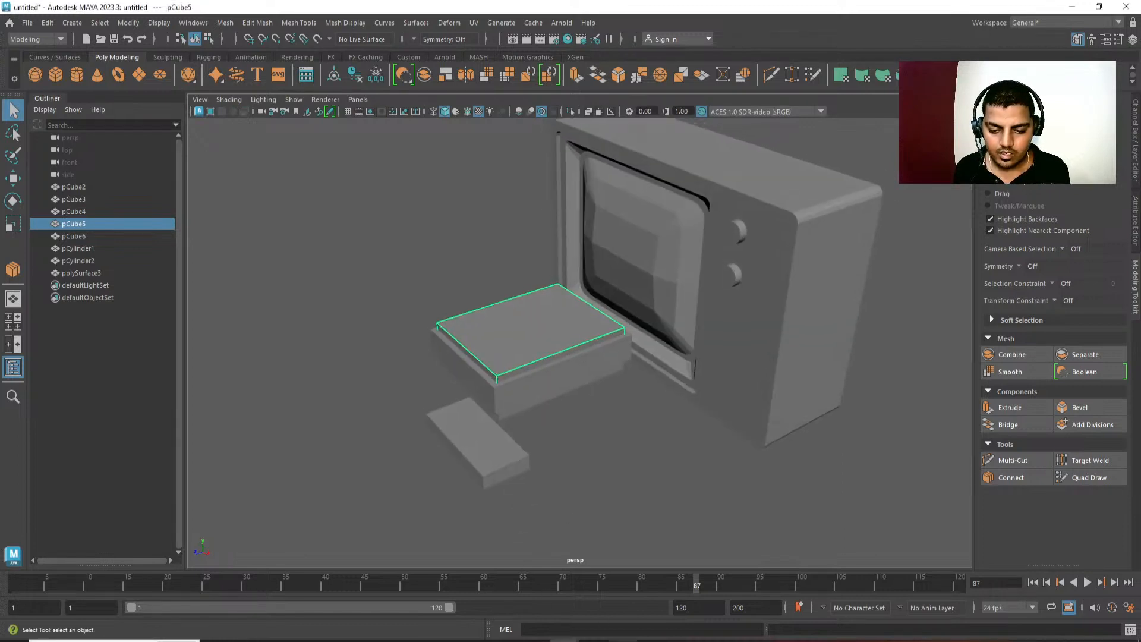
{"action": "left_click", "coordinate": [623, 641]}
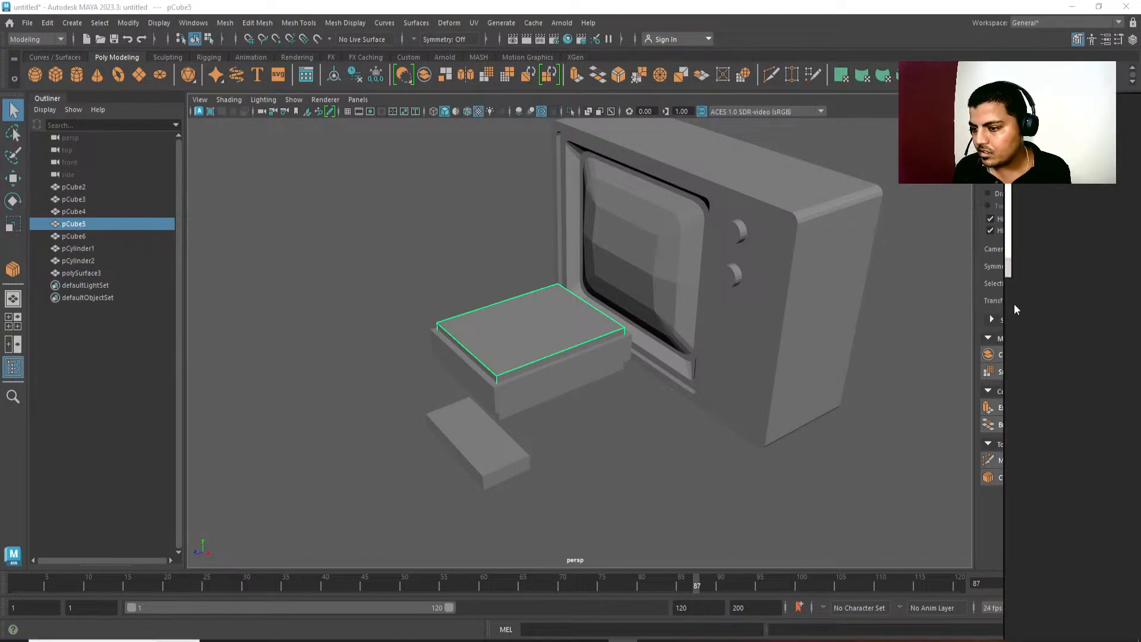
{"action": "left_click_drag", "start_coordinate": [1007, 302], "coordinate": [1140, 303]}
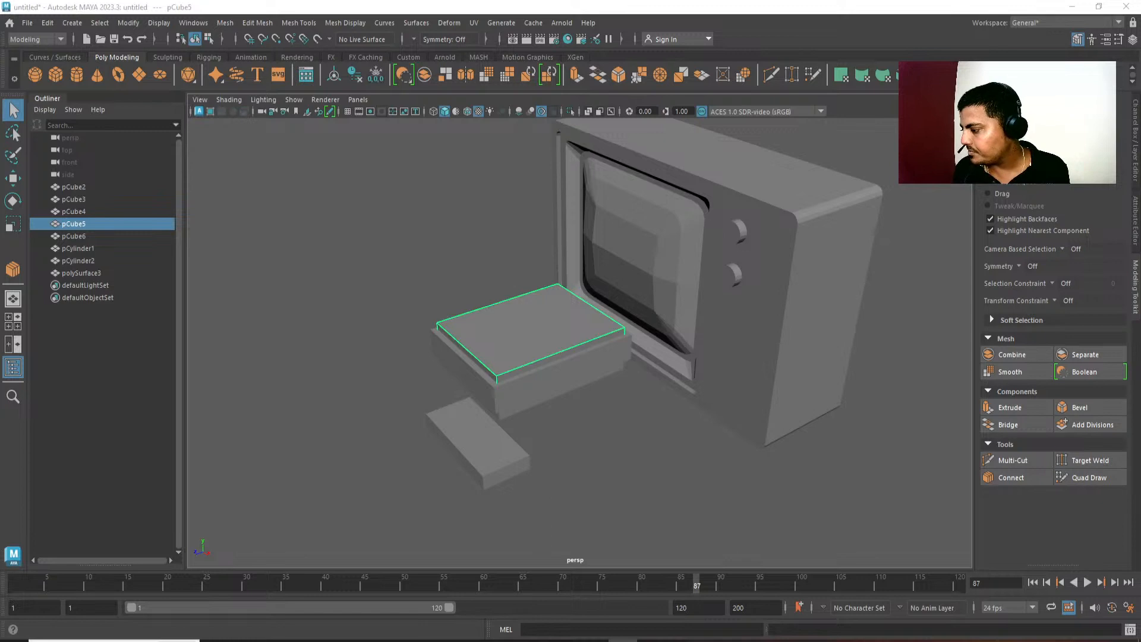
{"action": "left_click_drag", "start_coordinate": [629, 455], "coordinate": [562, 390], "text": "alt"}
{"action": "key", "text": "space"}
{"action": "key", "text": "f"}
{"action": "scroll", "coordinate": [577, 396], "scroll_direction": "down", "scroll_amount": 2}
{"action": "right_click_drag", "start_coordinate": [505, 272], "coordinate": [504, 243]}
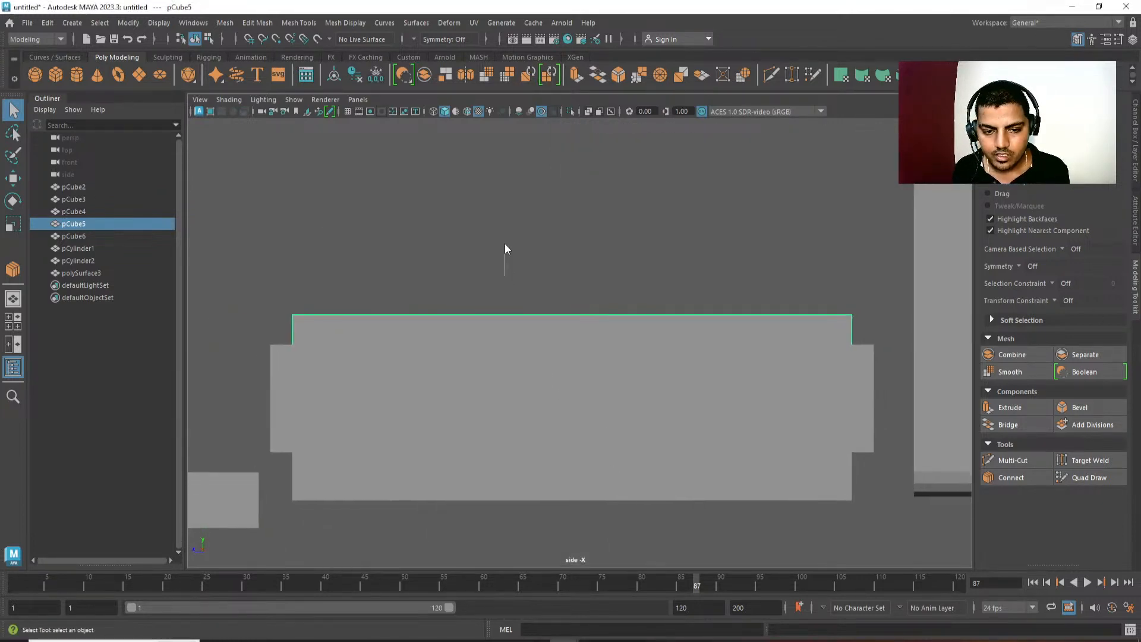
Insert an edge loop across the middle of the console's top slab, halfway between front and back.
{"action": "left_click", "coordinate": [539, 316]}
{"action": "right_click", "coordinate": [617, 253], "text": "ctrl"}
{"action": "right_click_drag", "start_coordinate": [616, 252], "coordinate": [637, 304], "text": "ctrl"}
{"action": "middle_click_drag", "start_coordinate": [629, 341], "coordinate": [619, 330], "text": "alt"}
{"action": "key", "text": "5"}
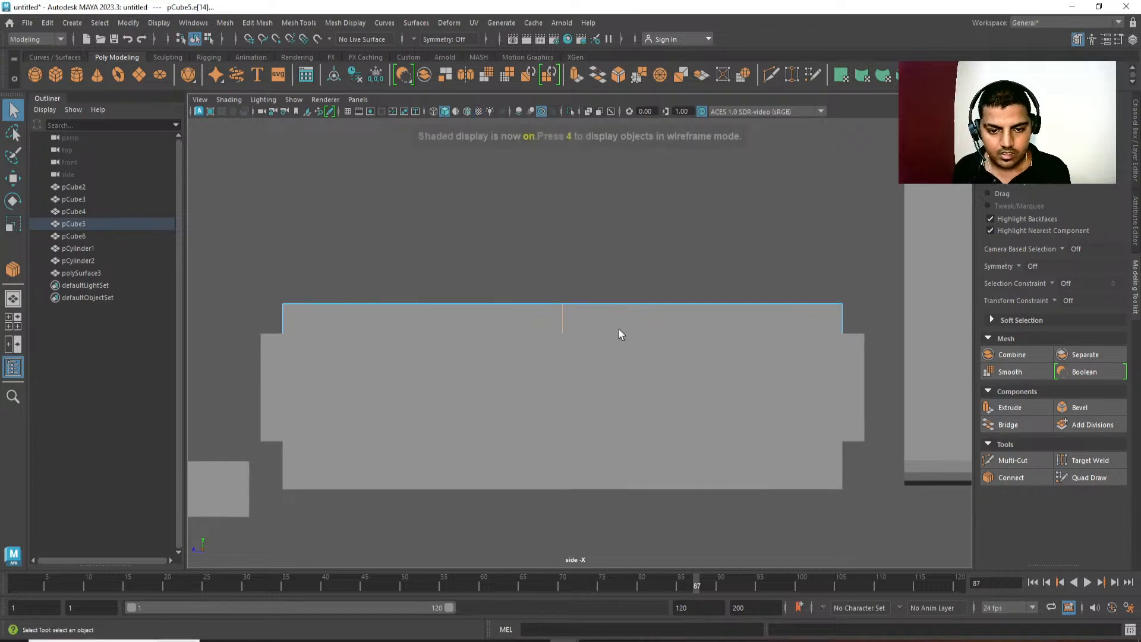
Switch the side view to wireframe and delete the bottom faces of the console's top slab.
{"action": "key", "text": "4"}
{"action": "right_click_drag", "start_coordinate": [605, 255], "coordinate": [480, 301]}
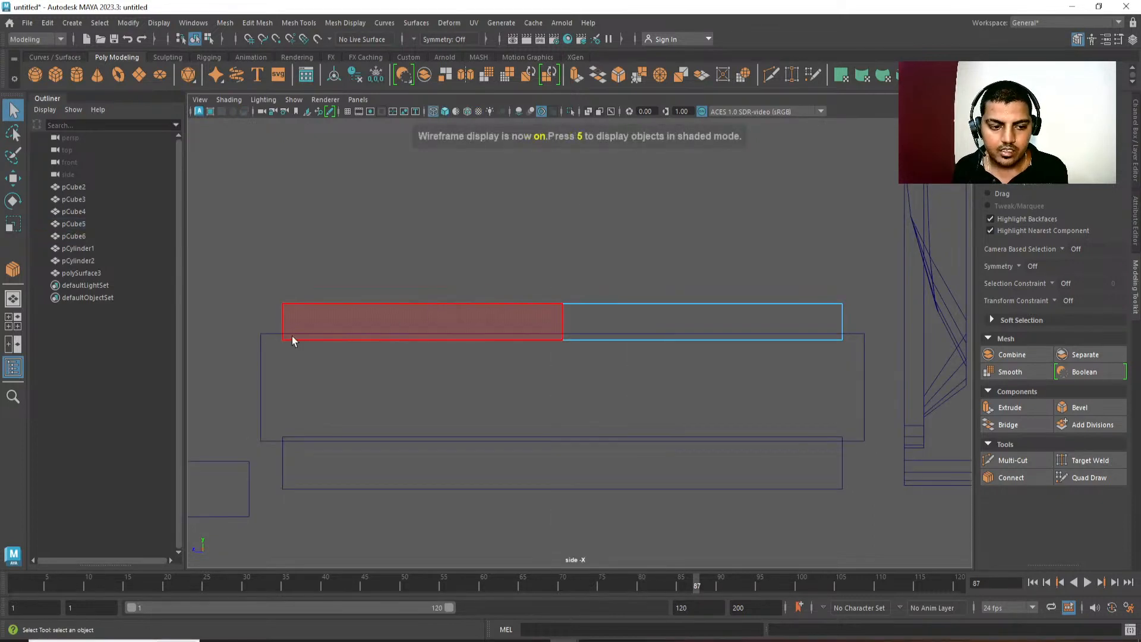
{"action": "left_click_drag", "start_coordinate": [252, 326], "coordinate": [907, 376]}
{"action": "left_click_drag", "start_coordinate": [879, 267], "coordinate": [269, 312], "text": "ctrl"}
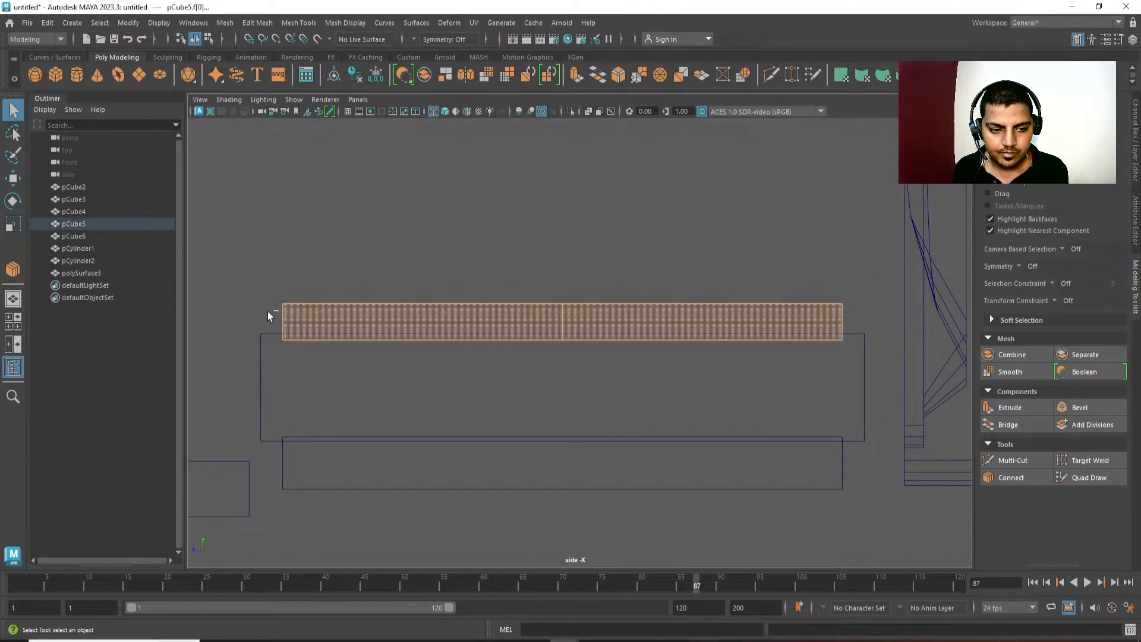
{"action": "key", "text": "Delete"}
Raise the top slab's bottom vertices level with the upper surface of the console's middle box, using vertex snapping.
{"action": "right_click_drag", "start_coordinate": [265, 281], "coordinate": [188, 266]}
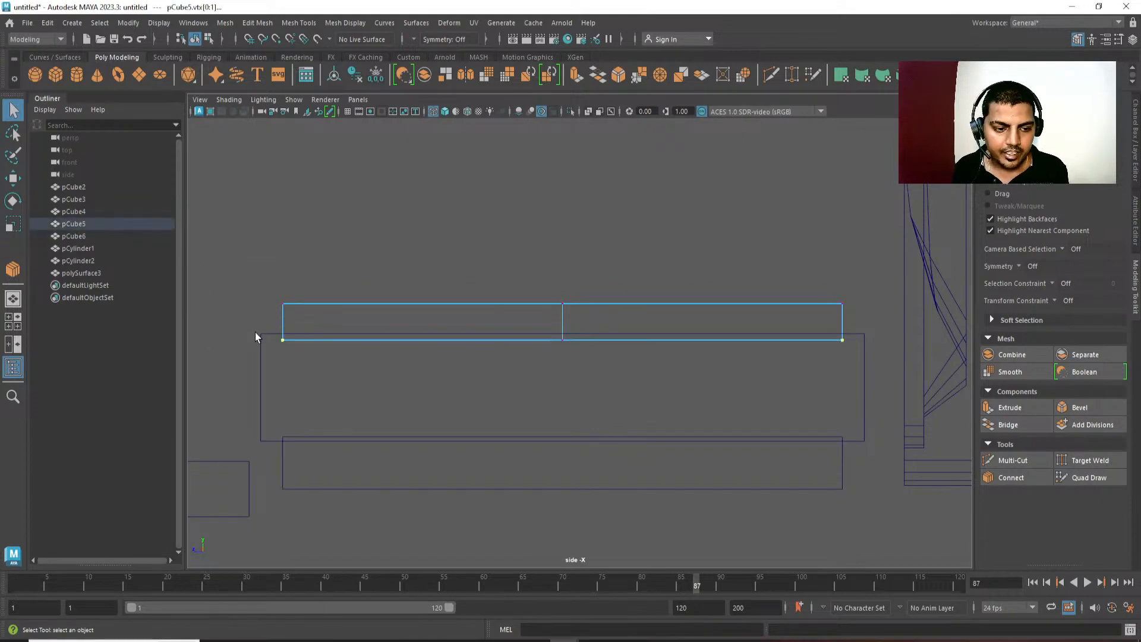
{"action": "key", "text": "w"}
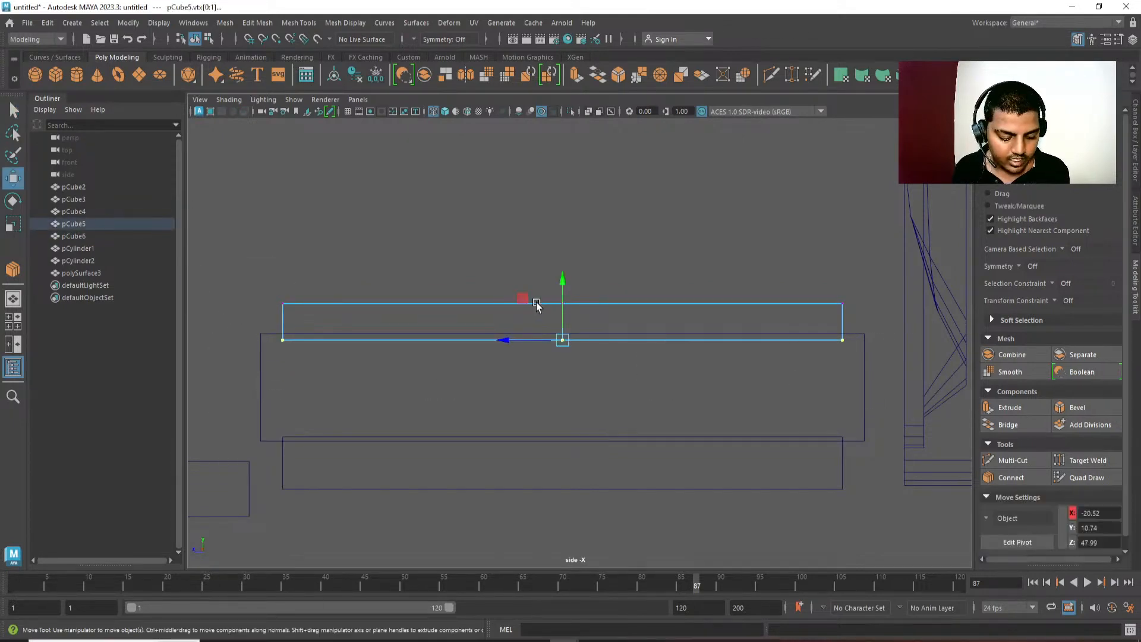
{"action": "left_click_drag", "start_coordinate": [563, 298], "coordinate": [563, 289]}
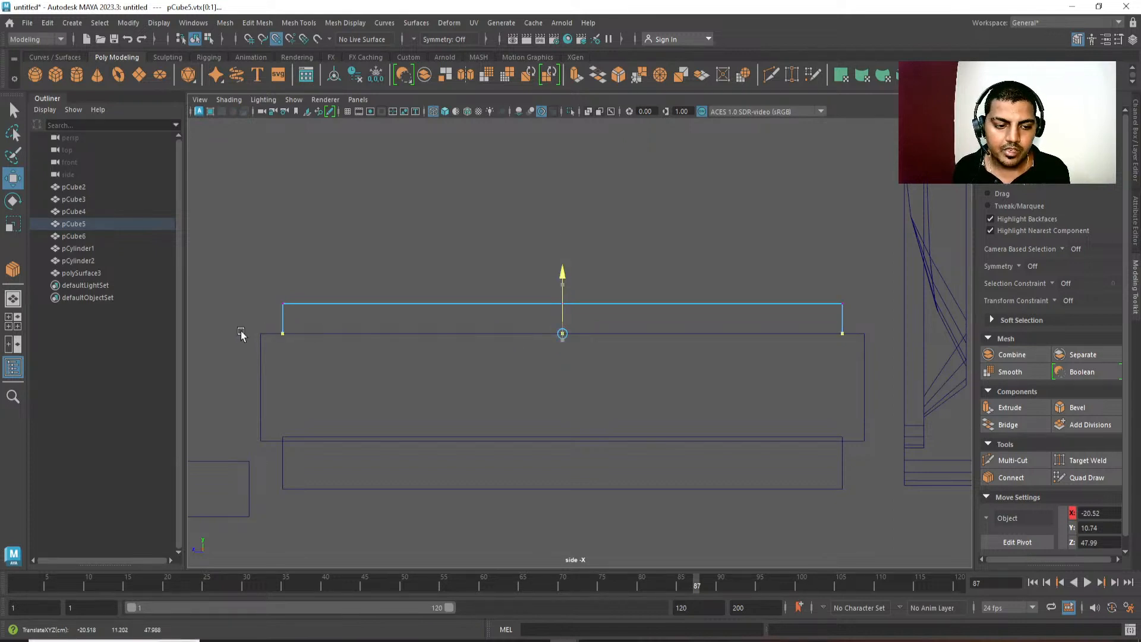
Try snapping the top slab's bottom vertices to the lower edge of the base, and return them to the middle box's upper surface.
{"action": "middle_click_drag", "start_coordinate": [635, 383], "coordinate": [648, 341], "text": "alt"}
{"action": "key", "text": "v"}
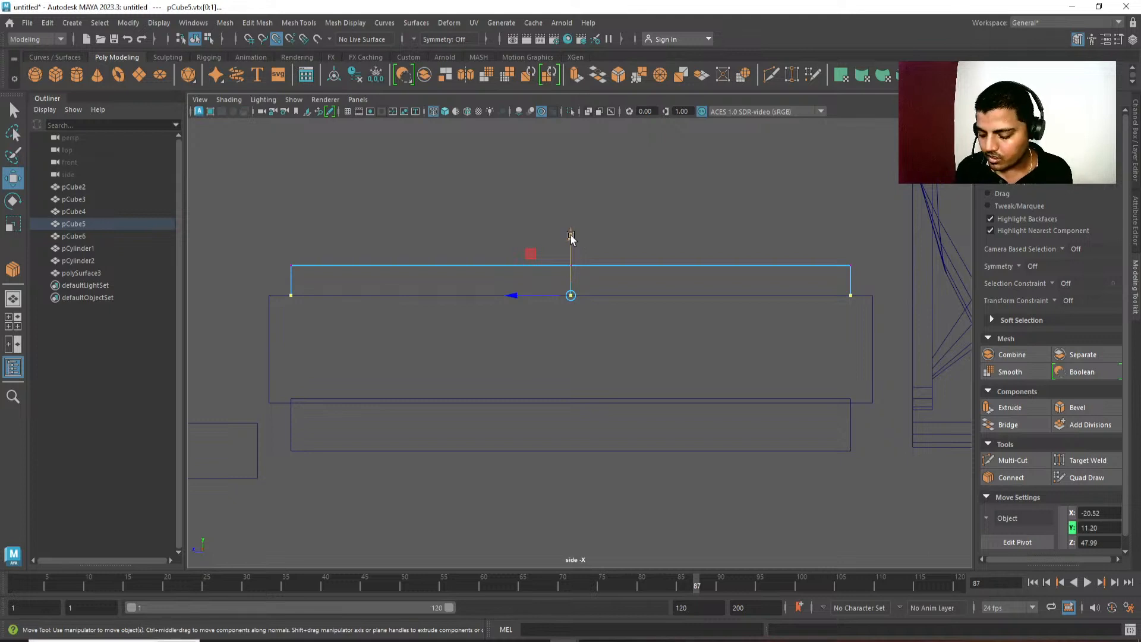
{"action": "left_click_drag", "start_coordinate": [571, 235], "coordinate": [562, 264]}
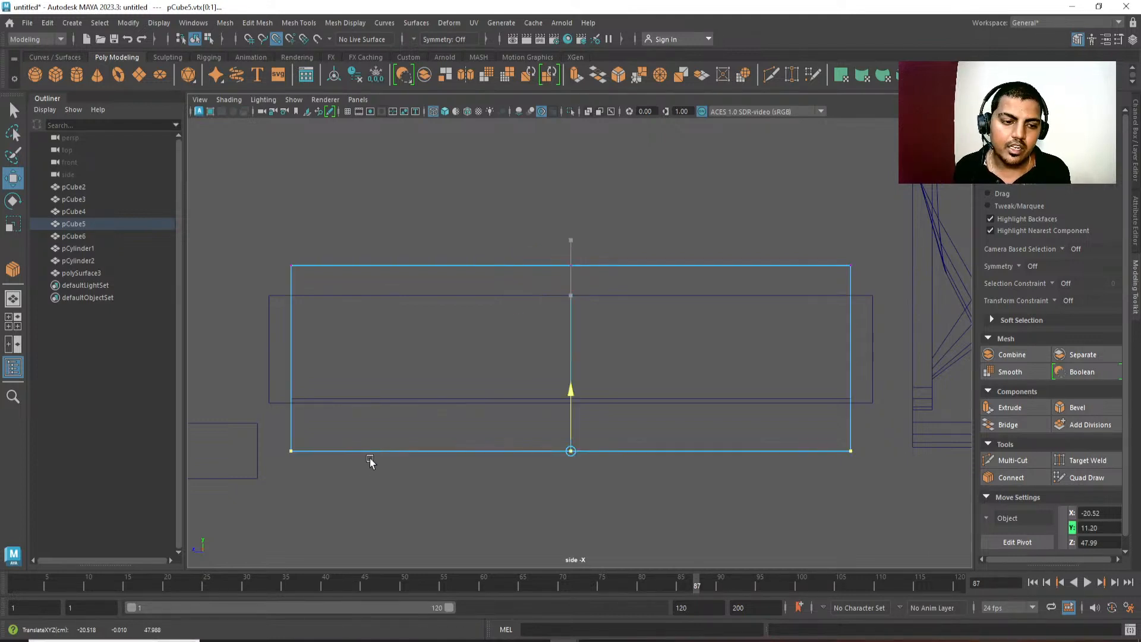
{"action": "mouse_move", "coordinate": [365, 310]}
{"action": "left_mouse_down"}
{"action": "mouse_move", "coordinate": [363, 348]}
{"action": "mouse_move", "coordinate": [359, 313]}
{"action": "left_mouse_up"}
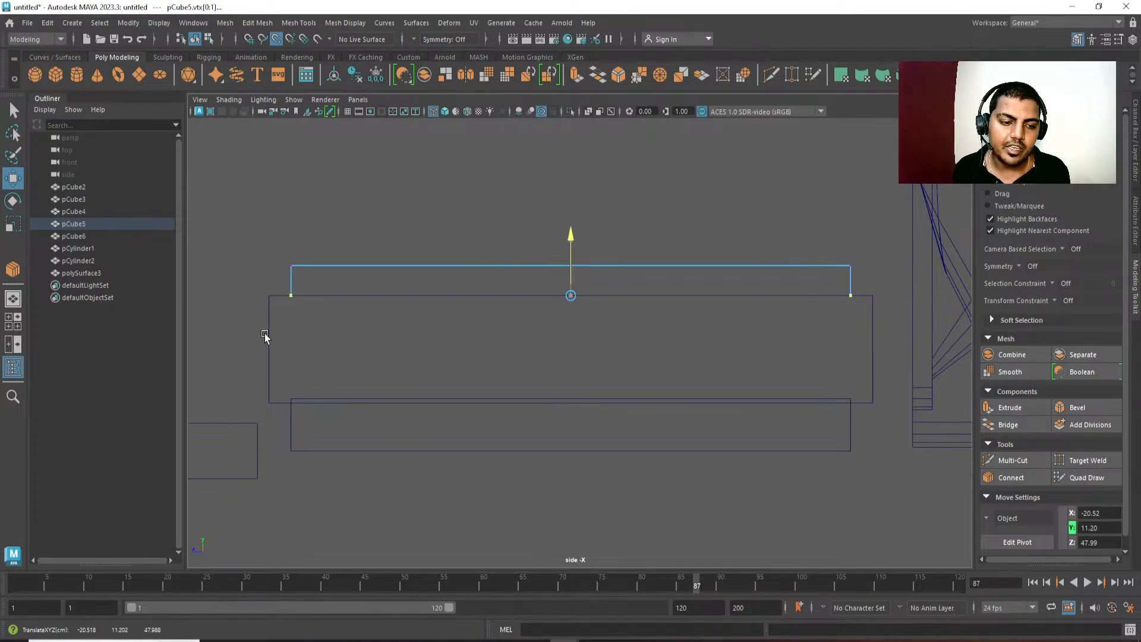
{"action": "left_click_drag", "start_coordinate": [265, 333], "coordinate": [902, 302]}
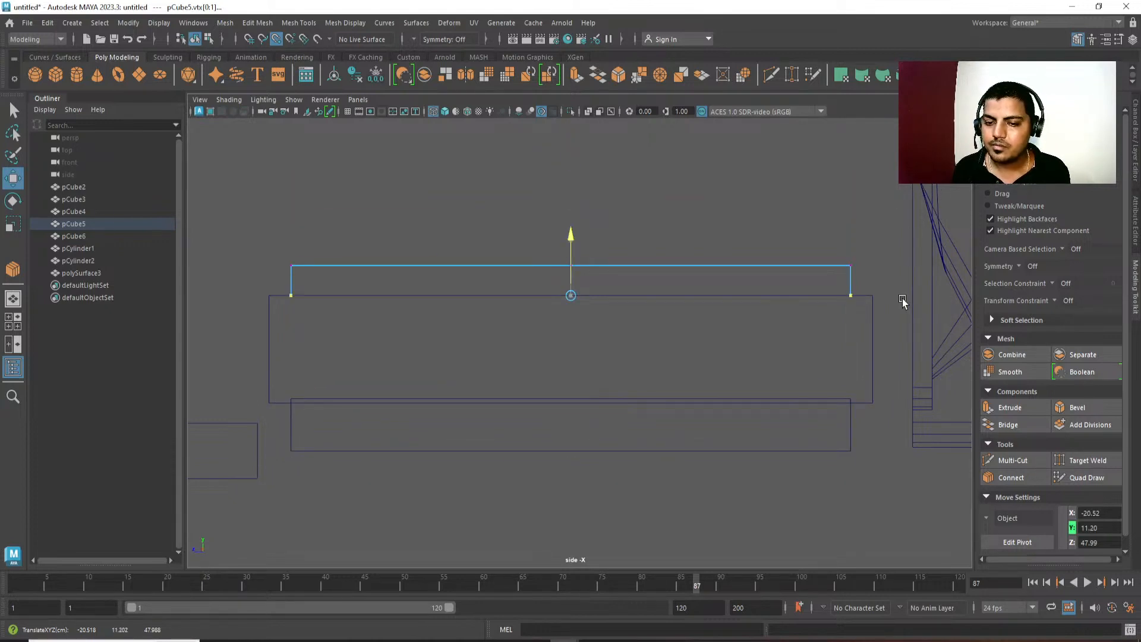
{"action": "middle_click_drag", "start_coordinate": [608, 392], "coordinate": [643, 412], "text": "alt"}
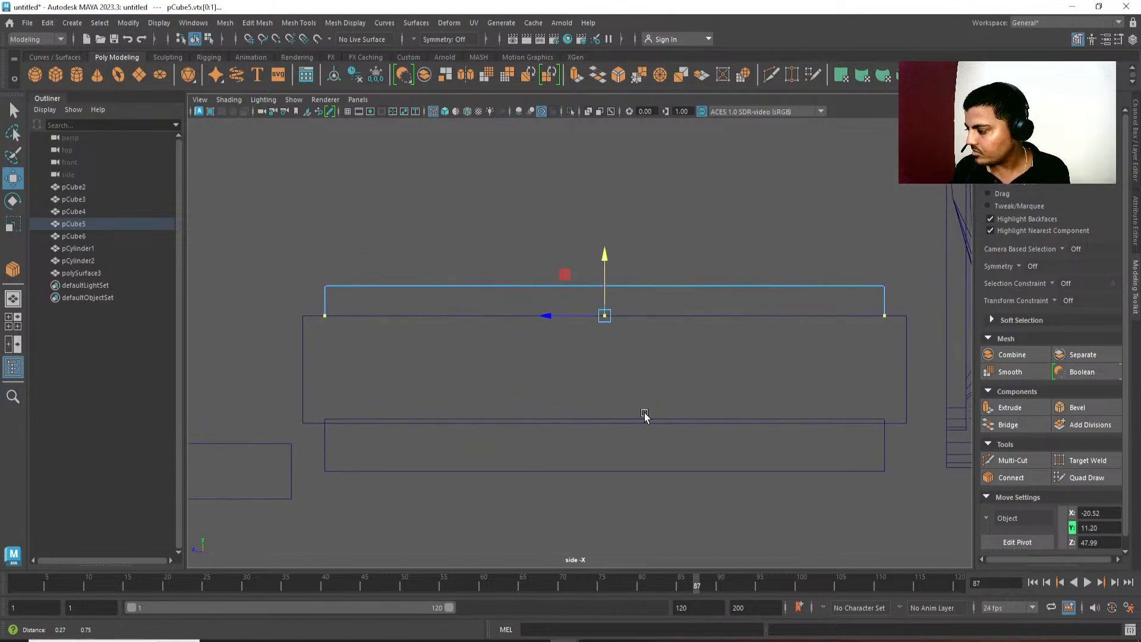
Raise all the top vertices of the console's top slab slightly, to a height of about 13.50.
{"action": "key", "text": "q"}
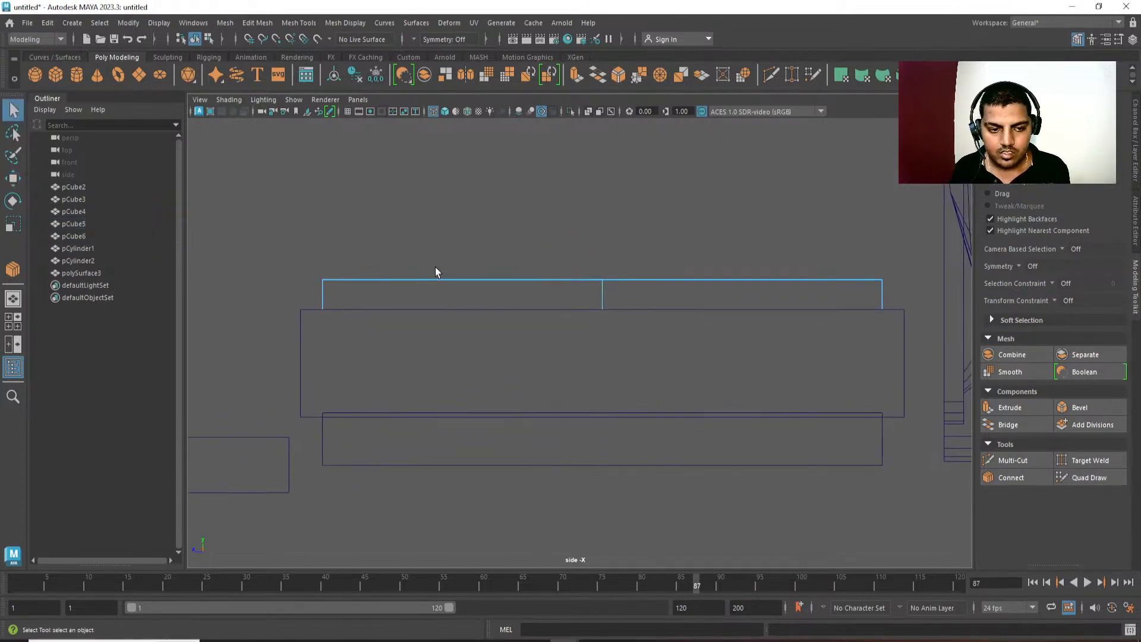
{"action": "left_click_drag", "start_coordinate": [299, 258], "coordinate": [918, 295]}
{"action": "middle_click_drag", "start_coordinate": [767, 245], "coordinate": [769, 274], "text": "alt"}
{"action": "key", "text": "w"}
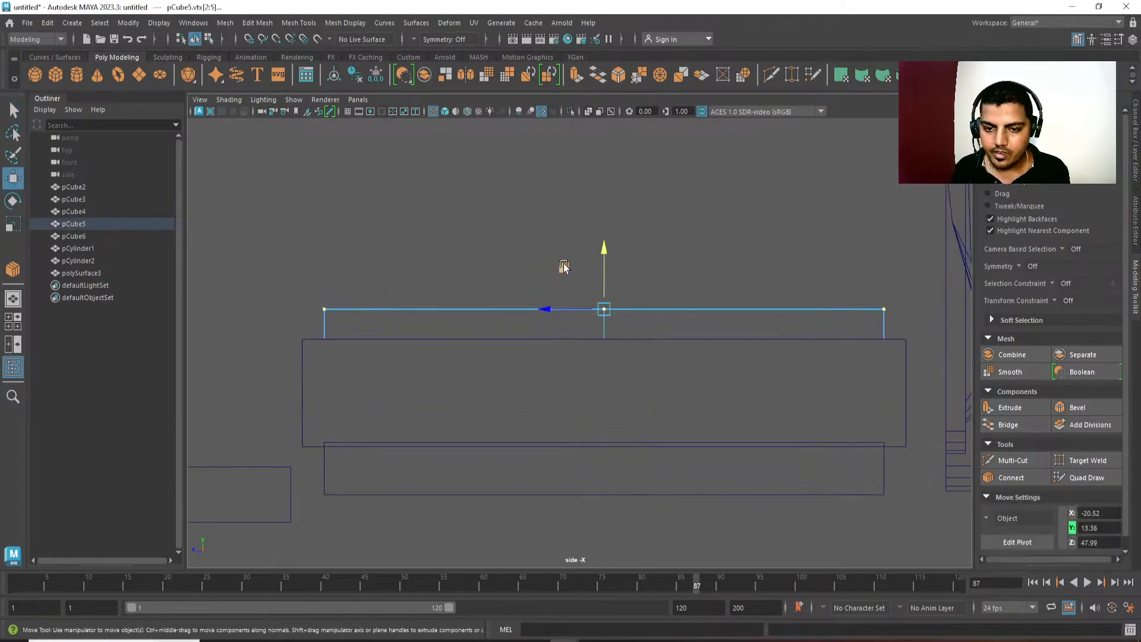
{"action": "left_click_drag", "start_coordinate": [602, 236], "coordinate": [603, 235]}
Lower the top slab's front upper vertices to a height of about 12.74 so the front half slopes down.
{"action": "left_click_drag", "start_coordinate": [323, 267], "coordinate": [377, 311]}
{"action": "left_click_drag", "start_coordinate": [326, 251], "coordinate": [330, 263]}
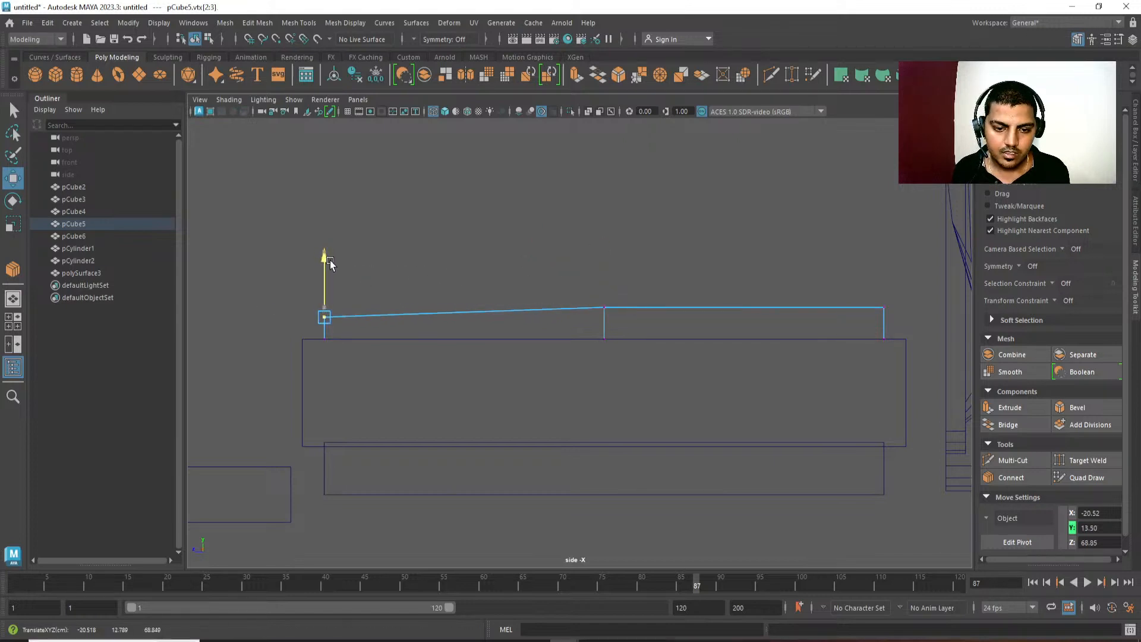
{"action": "middle_click_drag", "start_coordinate": [449, 362], "coordinate": [475, 281], "text": "alt"}
{"action": "right_click_drag", "start_coordinate": [475, 281], "coordinate": [491, 242], "text": "alt"}
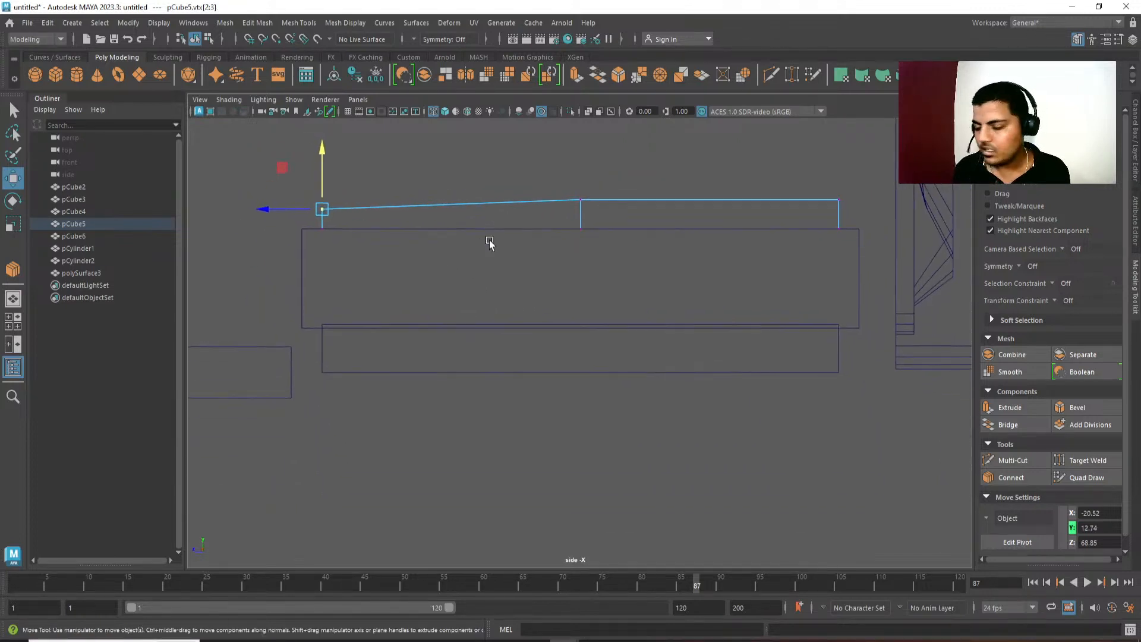
Select the upper vertices of the console's bottom slab, pCube6.
{"action": "key", "text": "q"}
{"action": "middle_click_drag", "start_coordinate": [768, 370], "coordinate": [762, 367], "text": "alt"}
{"action": "left_click", "coordinate": [762, 368]}
{"action": "middle_click_drag", "start_coordinate": [759, 471], "coordinate": [773, 434], "text": "alt"}
{"action": "right_click_drag", "start_coordinate": [773, 433], "coordinate": [729, 433]}
{"action": "left_click_drag", "start_coordinate": [877, 256], "coordinate": [297, 306]}
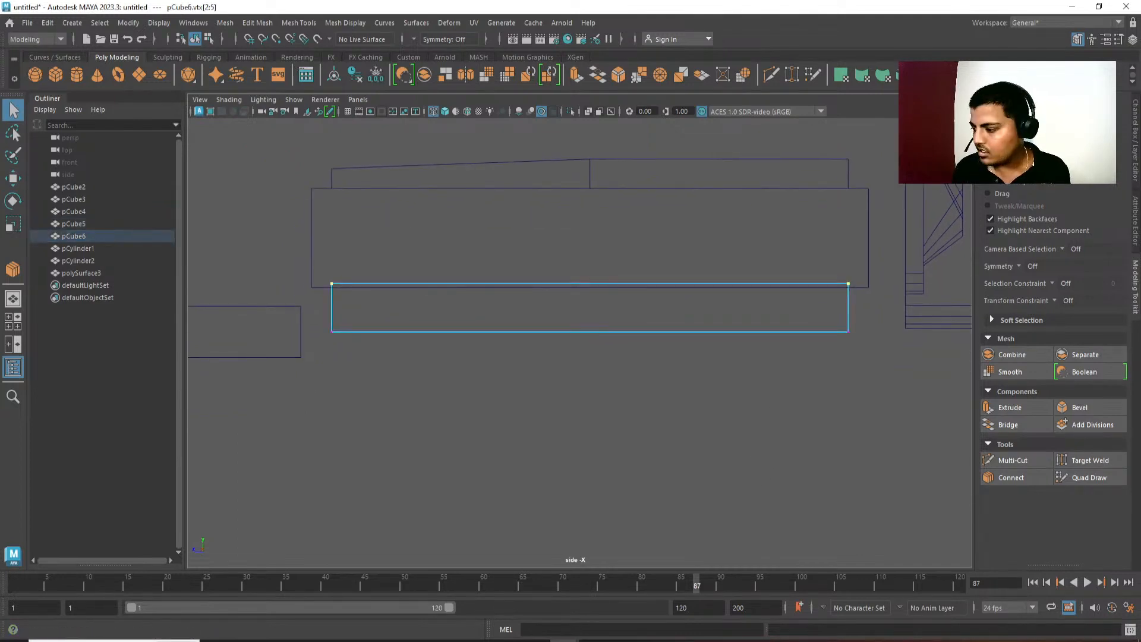
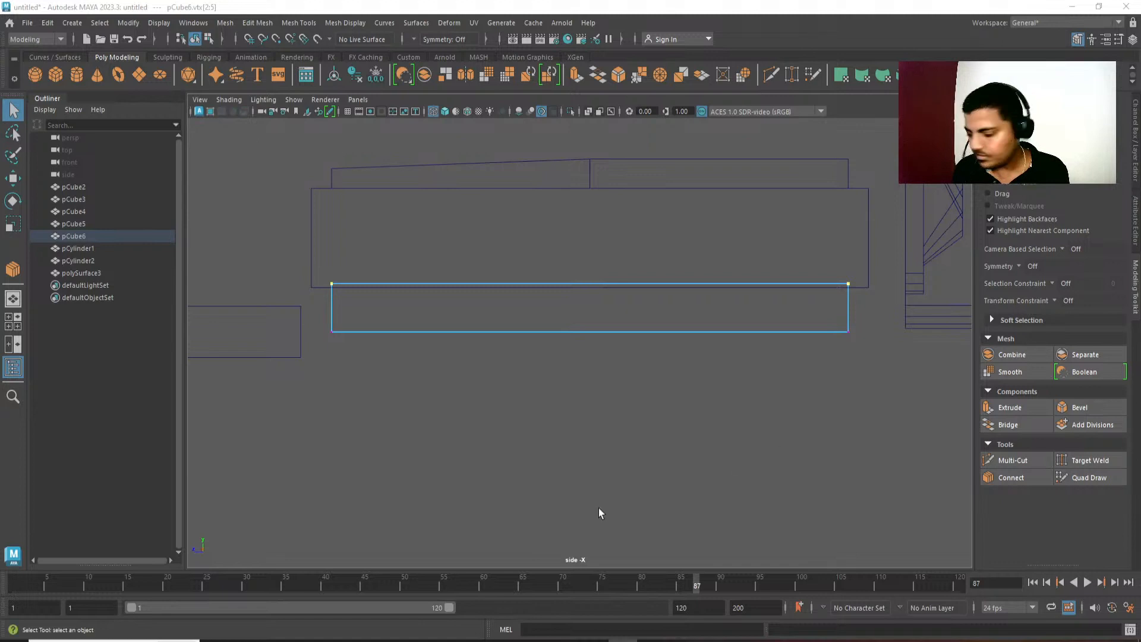
Move the bottom slab's front lower vertices back to about 63.00 in Z so its front face slopes inward.
{"action": "middle_click_drag", "start_coordinate": [467, 443], "coordinate": [477, 446], "text": "alt"}
{"action": "left_click_drag", "start_coordinate": [394, 363], "coordinate": [394, 363]}
{"action": "key", "text": "w"}
{"action": "scroll", "coordinate": [314, 338], "scroll_direction": "up", "scroll_amount": 1}
{"action": "left_click_drag", "start_coordinate": [305, 337], "coordinate": [384, 344]}
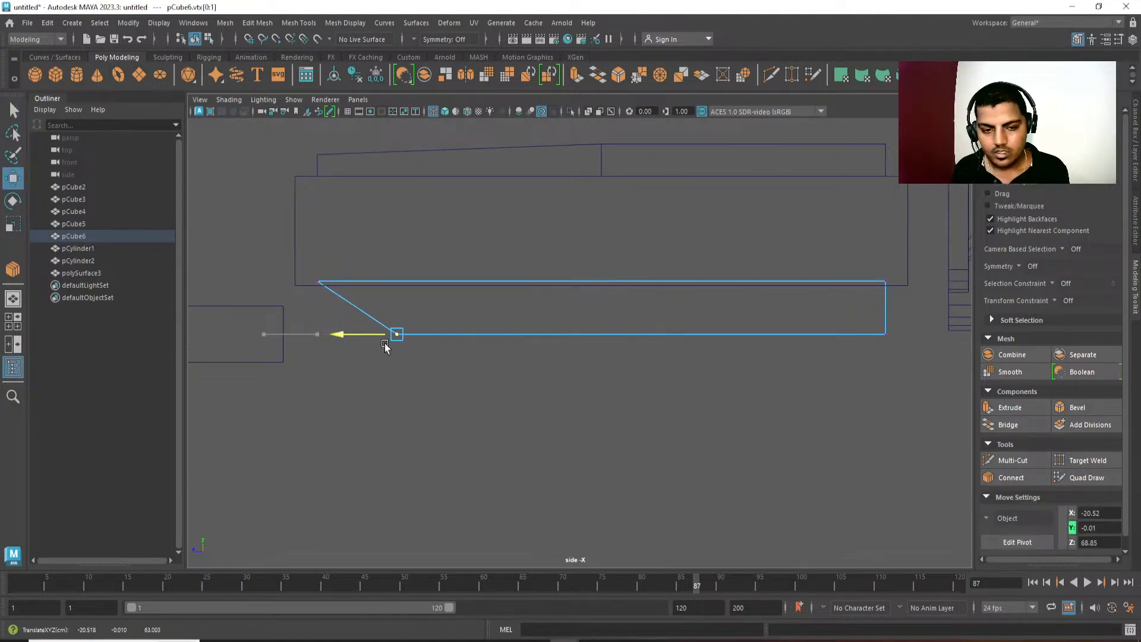
Raise the bottom slab's upper vertices to a height of about 4.33 and snap the middle box's lower vertices level with them.
{"action": "left_click_drag", "start_coordinate": [273, 255], "coordinate": [900, 325]}
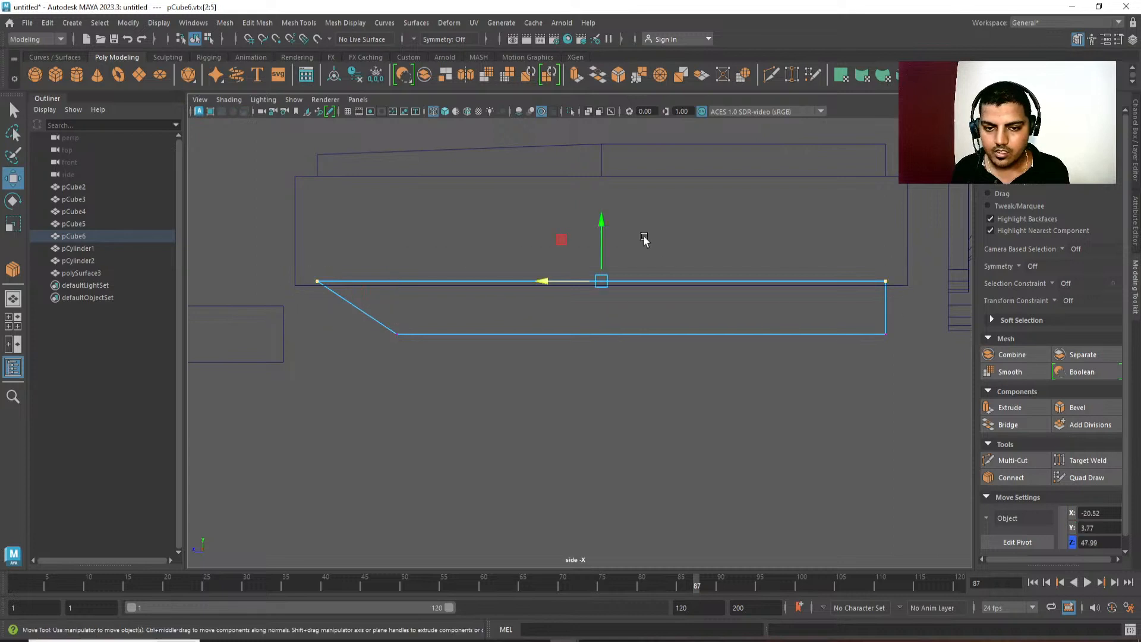
{"action": "left_click_drag", "start_coordinate": [600, 219], "coordinate": [600, 213]}
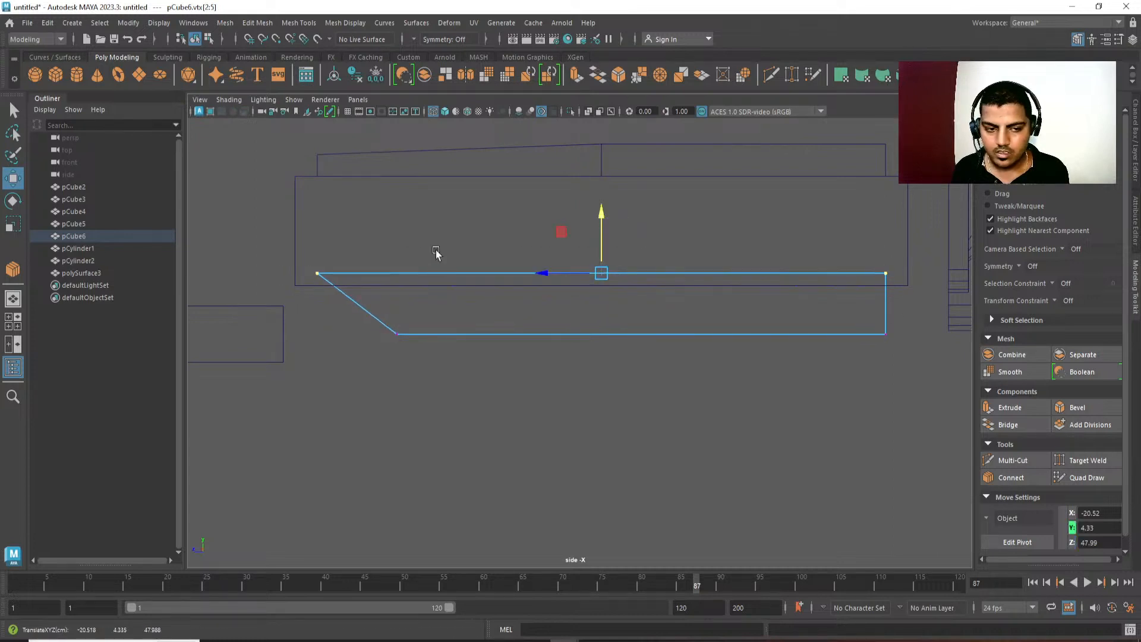
{"action": "left_click", "coordinate": [311, 286]}
{"action": "left_click_drag", "start_coordinate": [258, 279], "coordinate": [962, 326]}
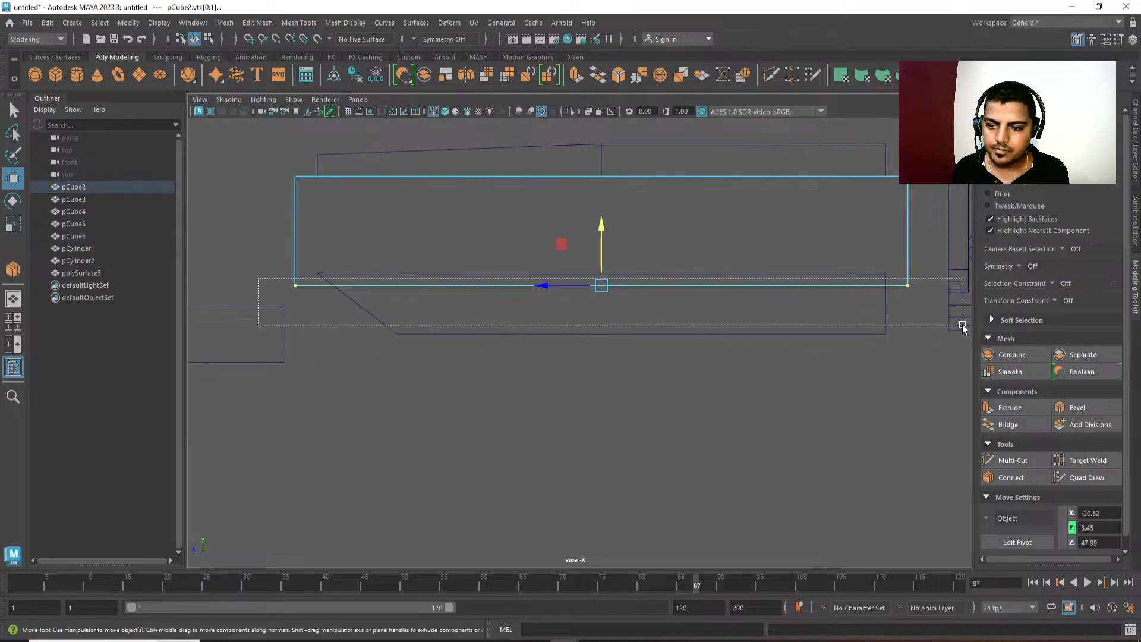
{"action": "key", "text": "v"}
{"action": "left_click_drag", "start_coordinate": [598, 228], "coordinate": [317, 280]}
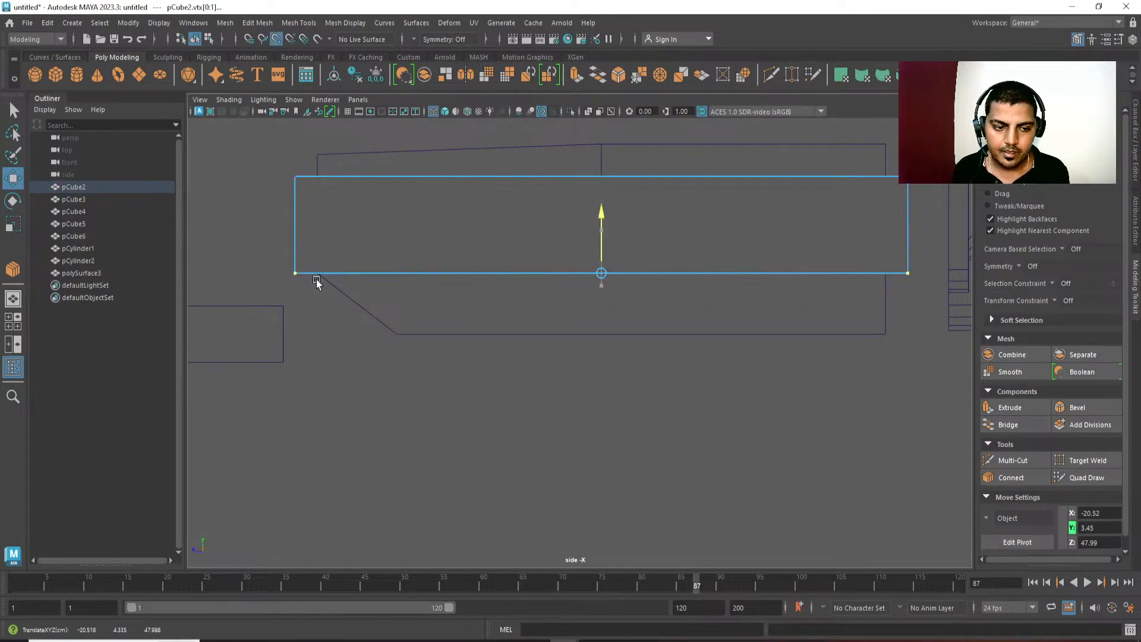
{"action": "middle_click_drag", "start_coordinate": [416, 317], "coordinate": [415, 342], "text": "alt"}
{"action": "scroll", "coordinate": [415, 340], "scroll_direction": "down", "scroll_amount": 1}
{"action": "key", "text": "F8"}
{"action": "middle_click_drag", "start_coordinate": [701, 410], "coordinate": [716, 445], "text": "alt"}
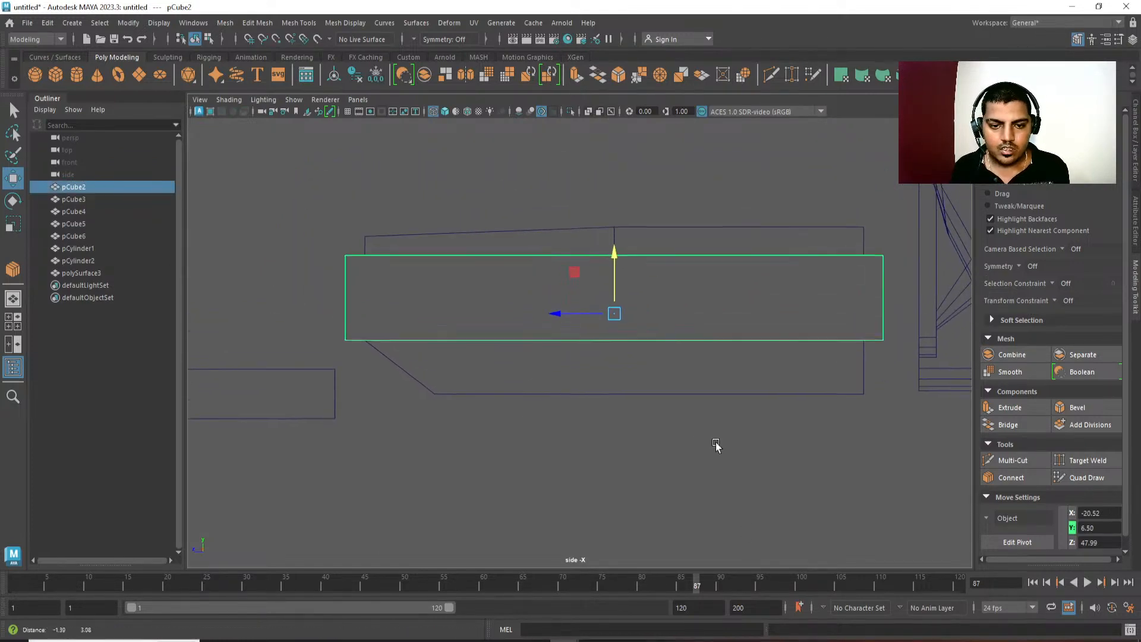
Split the middle box's front-to-back edges in the shaded perspective view with a central edge loop, and bevel it into two loops.
{"action": "key", "text": "space"}
{"action": "left_click_drag", "start_coordinate": [716, 444], "coordinate": [720, 400]}
{"action": "key", "text": "5"}
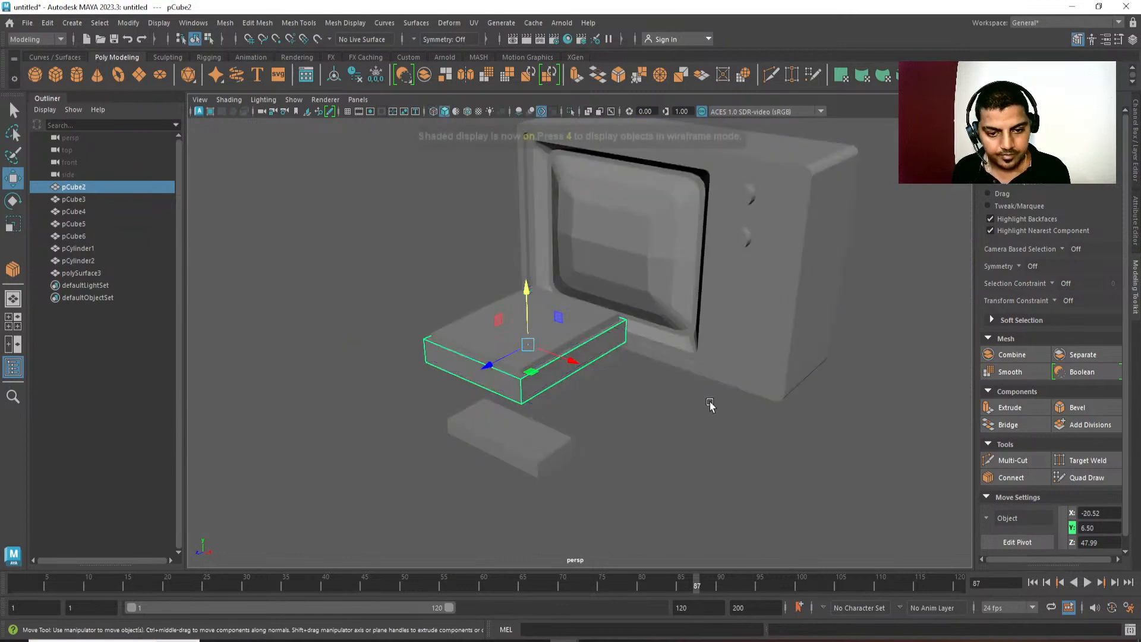
{"action": "left_click", "coordinate": [610, 422]}
{"action": "left_click_drag", "start_coordinate": [610, 422], "coordinate": [638, 422], "text": "alt"}
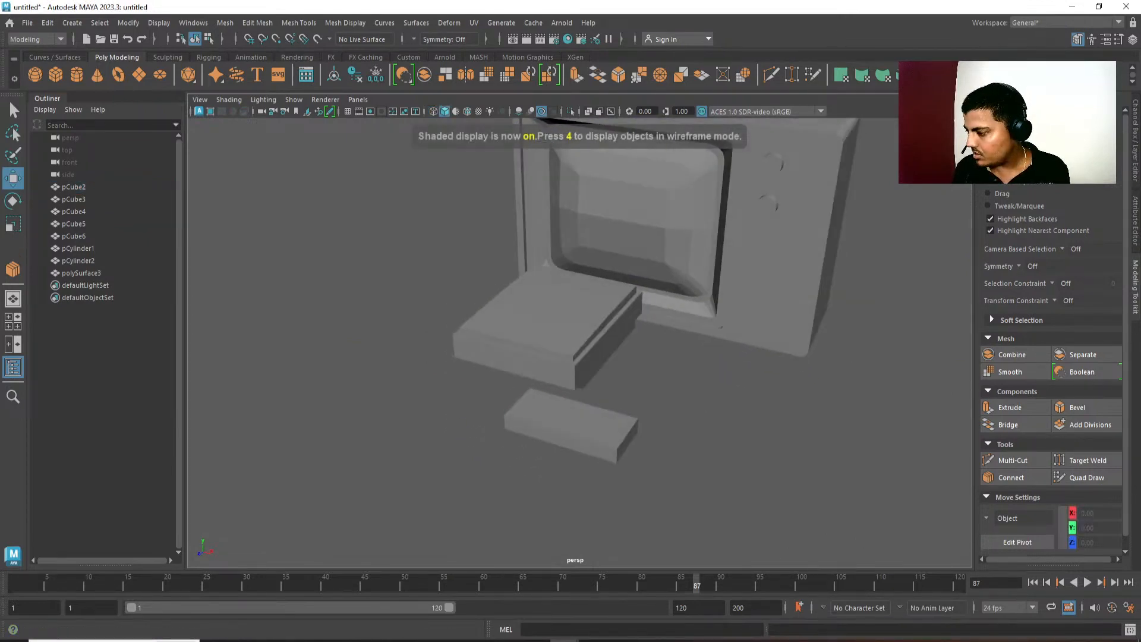
{"action": "middle_click_drag", "start_coordinate": [586, 374], "coordinate": [598, 343], "text": "alt"}
{"action": "scroll", "coordinate": [597, 346], "scroll_direction": "up", "scroll_amount": 3}
{"action": "left_click_drag", "start_coordinate": [591, 357], "coordinate": [571, 409], "text": "alt"}
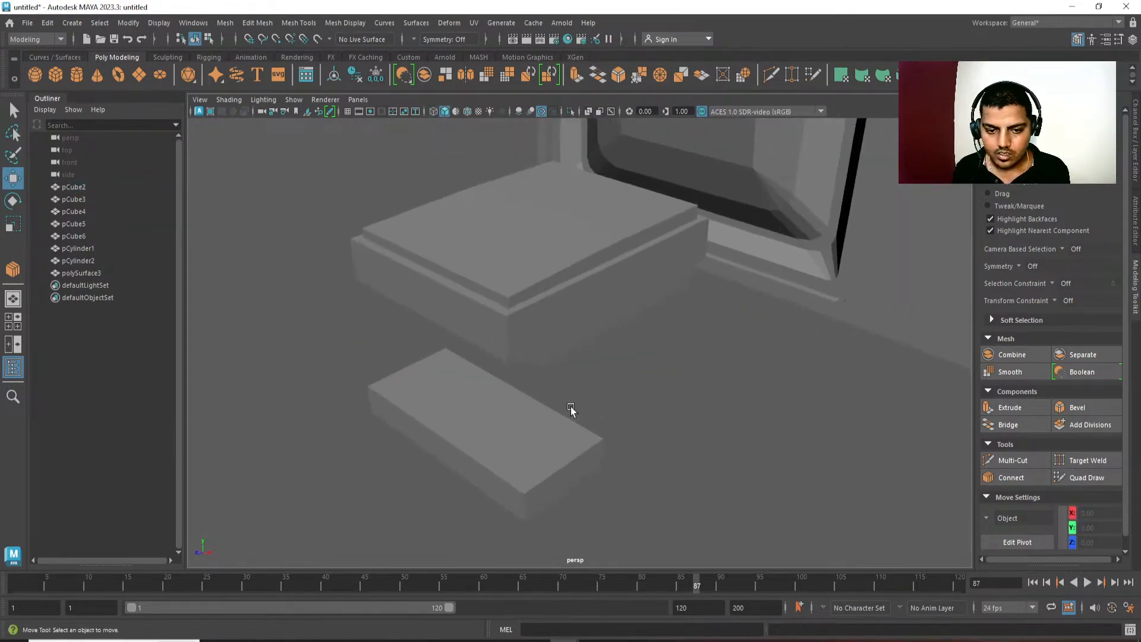
{"action": "left_click", "coordinate": [535, 332]}
{"action": "middle_click_drag", "start_coordinate": [534, 327], "coordinate": [540, 338], "text": "alt"}
{"action": "left_click_drag", "start_coordinate": [540, 338], "coordinate": [553, 405], "text": "alt"}
{"action": "key", "text": "F10"}
{"action": "left_click", "coordinate": [541, 351]}
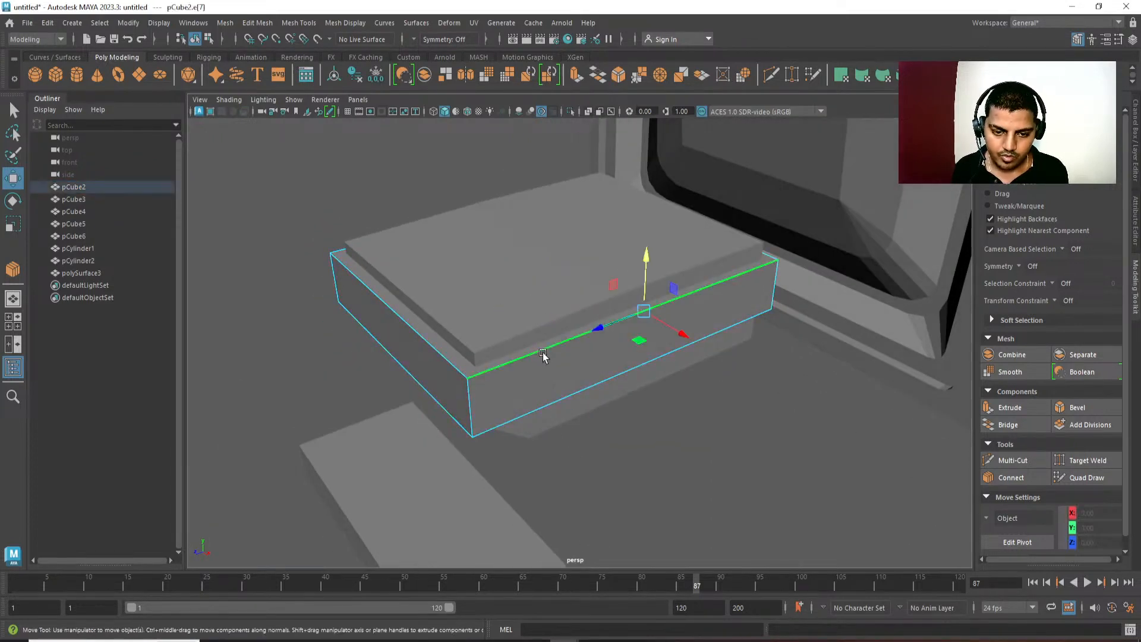
{"action": "right_click_drag", "start_coordinate": [629, 262], "coordinate": [577, 352], "text": "ctrl"}
{"action": "middle_click_drag", "start_coordinate": [635, 403], "coordinate": [627, 403], "text": "alt"}
{"action": "key", "text": "ctrl+b"}
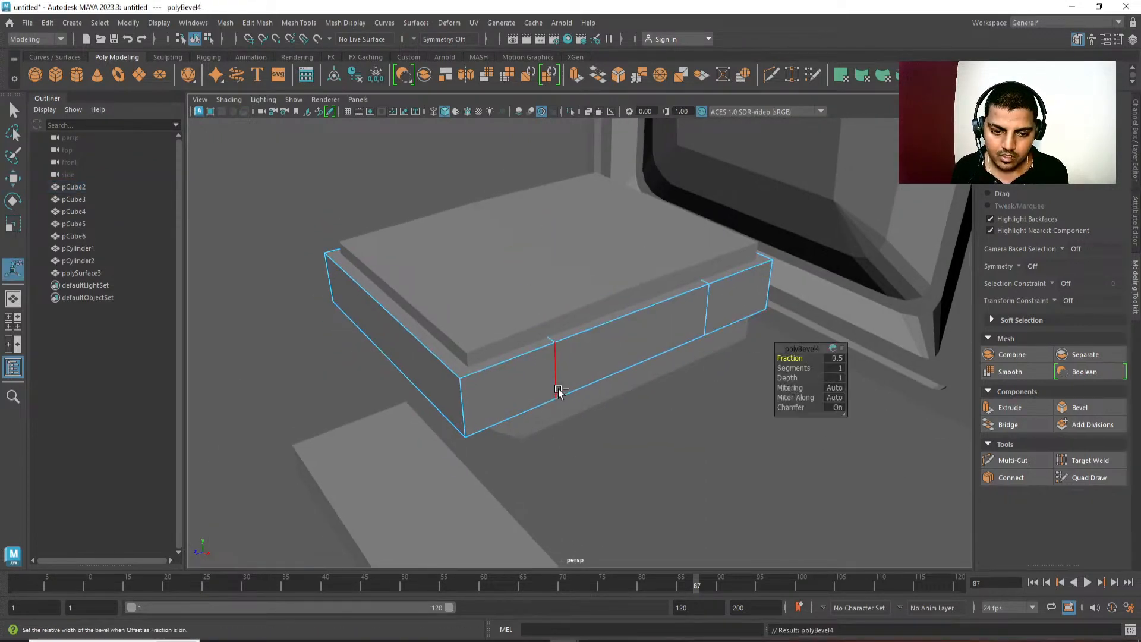
{"action": "middle_click_drag", "start_coordinate": [556, 389], "coordinate": [547, 378]}
Align the middle box's front edge loop in Z with the front corner of the top slab, using a snapped pivot and scaling.
{"action": "double_click", "coordinate": [547, 378]}
{"action": "key", "text": "w"}
{"action": "key", "text": "d"}
{"action": "middle_click_drag", "start_coordinate": [473, 364], "coordinate": [466, 354]}
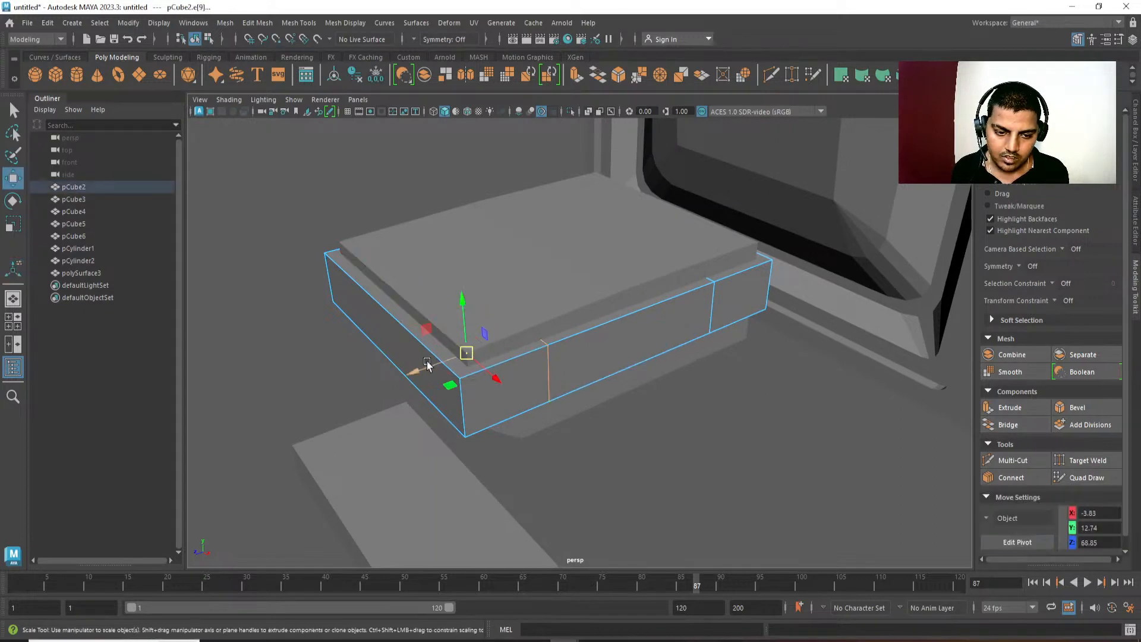
{"action": "key", "text": "r"}
{"action": "left_click_drag", "start_coordinate": [427, 368], "coordinate": [452, 368]}
Align the middle box's rear edge loop in Z with the rear corner of the top slab.
{"action": "left_click_drag", "start_coordinate": [569, 356], "coordinate": [614, 360], "text": "alt"}
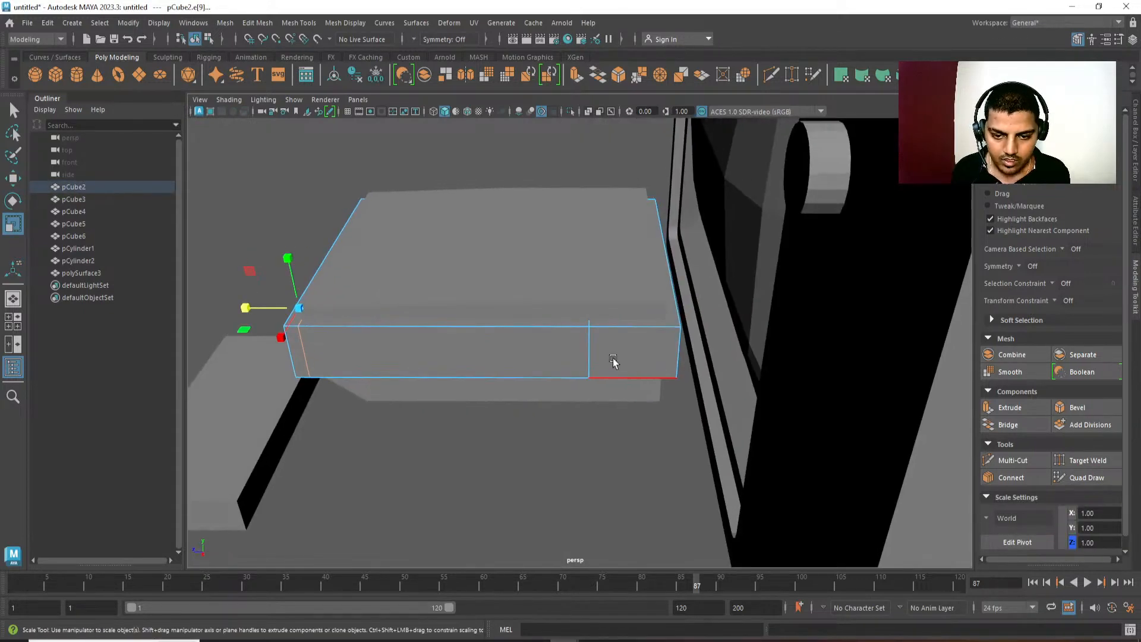
{"action": "middle_click_drag", "start_coordinate": [708, 367], "coordinate": [640, 377], "text": "alt"}
{"action": "scroll", "coordinate": [639, 377], "scroll_direction": "up", "scroll_amount": 3}
{"action": "key", "text": "d"}
{"action": "middle_click", "coordinate": [599, 302]}
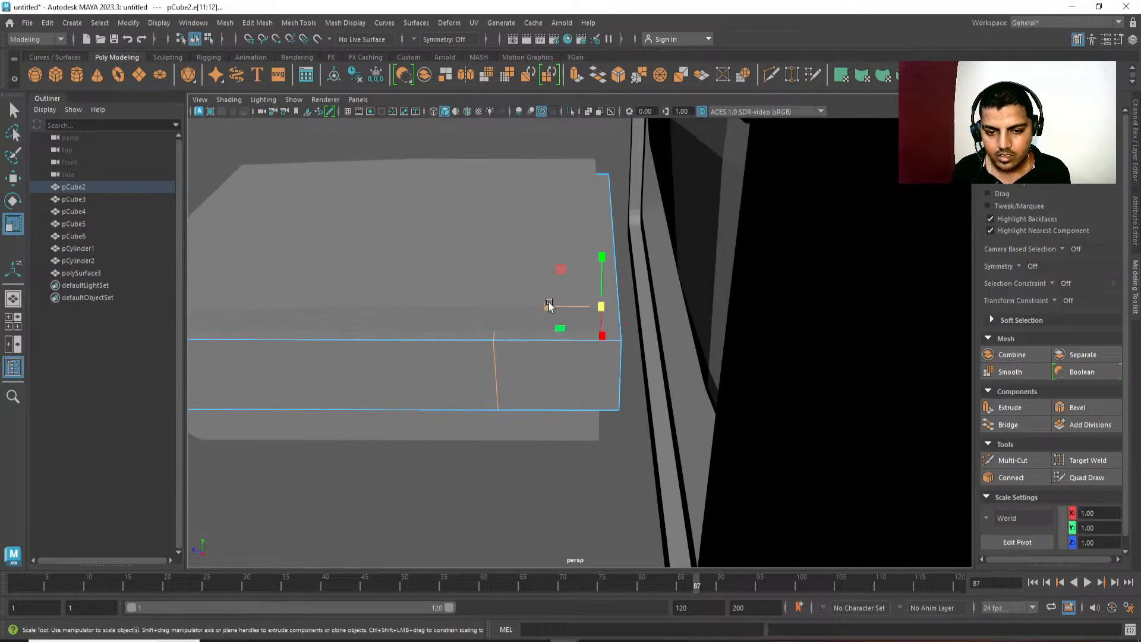
{"action": "left_click_drag", "start_coordinate": [548, 308], "coordinate": [645, 306]}
Hide the small box pCube3, and split the middle box's width with a central edge loop bevelled into two loops.
{"action": "left_click", "coordinate": [691, 443]}
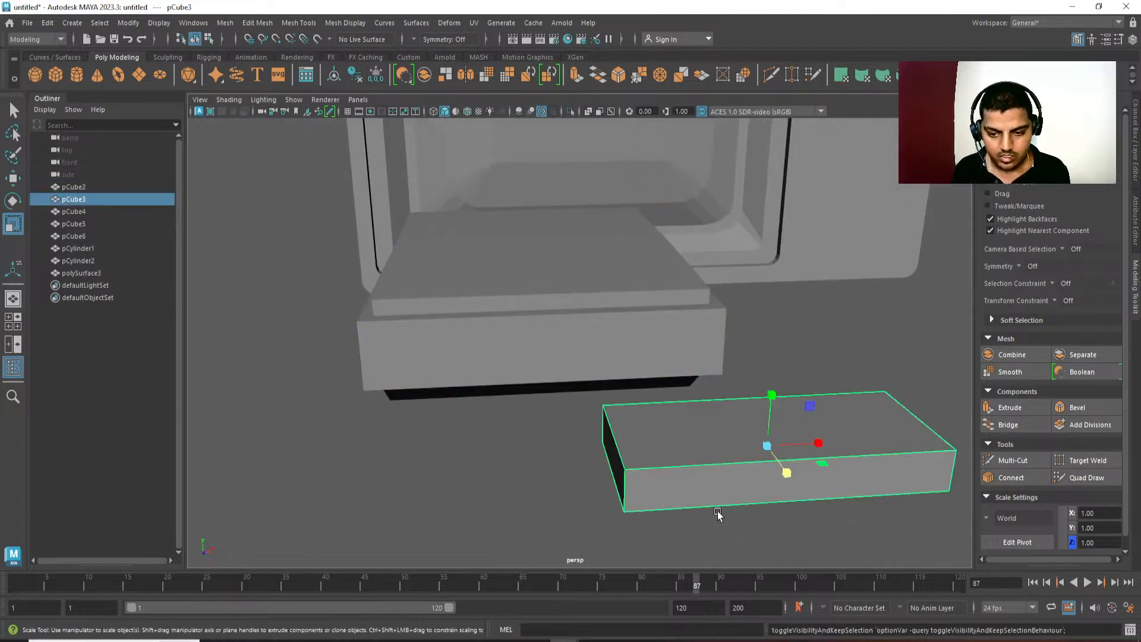
{"action": "key", "text": "h"}
{"action": "left_click", "coordinate": [598, 300]}
{"action": "right_click_drag", "start_coordinate": [599, 378], "coordinate": [592, 319]}
{"action": "left_click", "coordinate": [631, 322]}
{"action": "key", "text": "ctrl+z"}
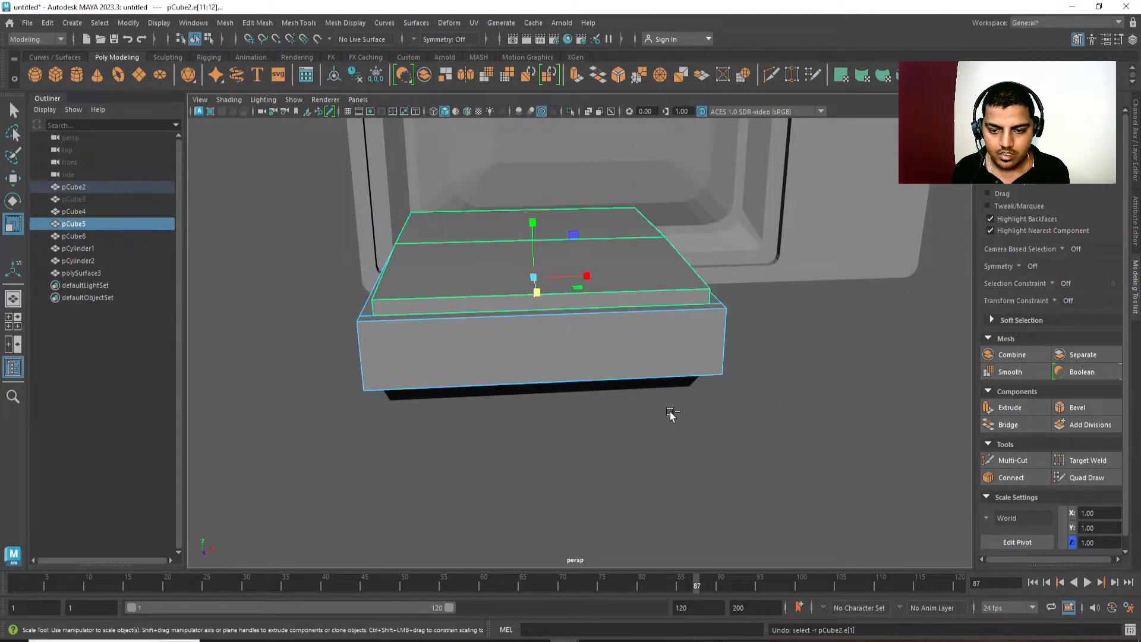
{"action": "left_click", "coordinate": [653, 331]}
{"action": "right_click_drag", "start_coordinate": [777, 302], "coordinate": [688, 444], "text": "ctrl"}
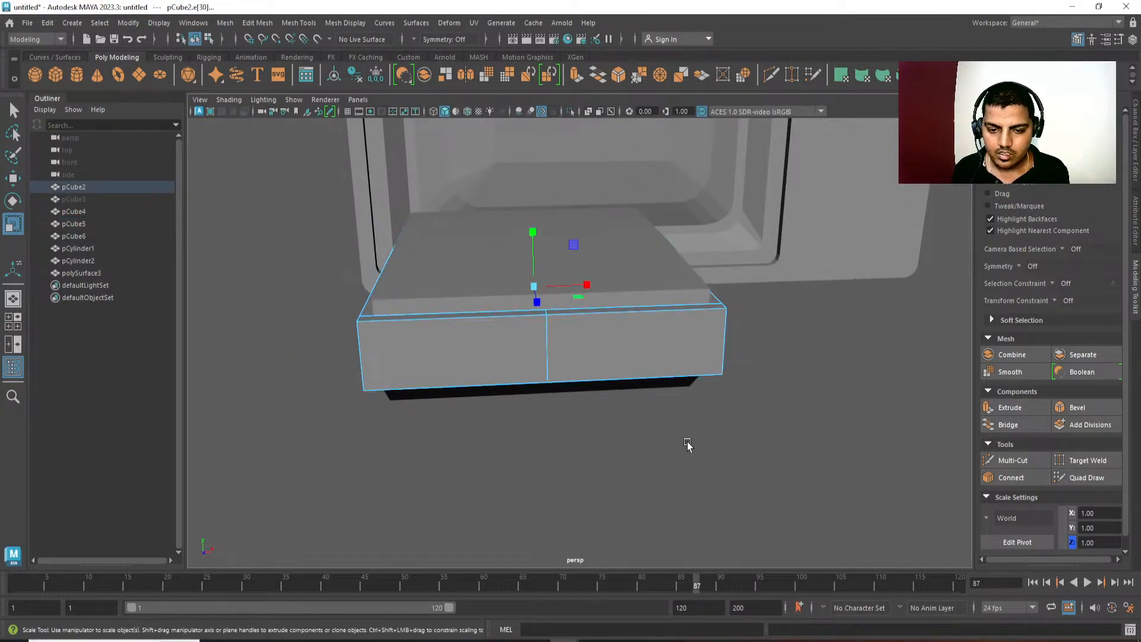
{"action": "right_click_drag", "start_coordinate": [560, 343], "coordinate": [602, 343], "text": "shift"}
{"action": "left_click_drag", "start_coordinate": [604, 348], "coordinate": [549, 397], "text": "alt"}
Align one of the middle box's front-to-back edge loops in X with the nearest side of the top slab.
{"action": "double_click", "coordinate": [584, 381]}
{"action": "scroll", "coordinate": [551, 398], "scroll_direction": "up", "scroll_amount": 2}
{"action": "key", "text": "w"}
{"action": "key", "text": "d"}
{"action": "left_click", "coordinate": [585, 388]}
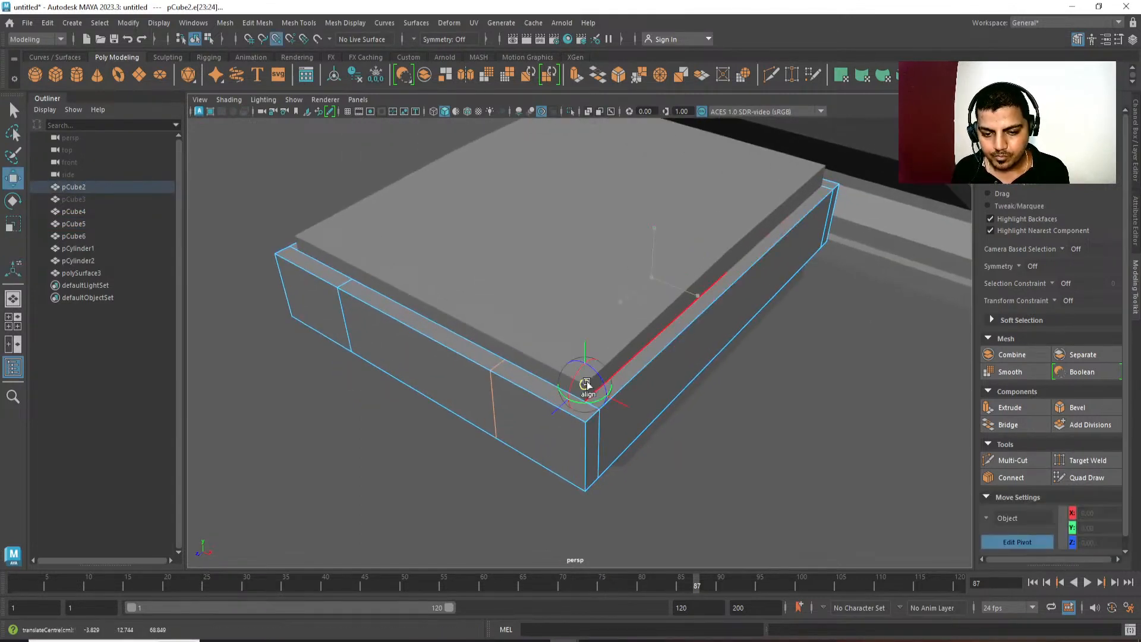
{"action": "key", "text": "r"}
{"action": "left_click_drag", "start_coordinate": [631, 408], "coordinate": [607, 390]}
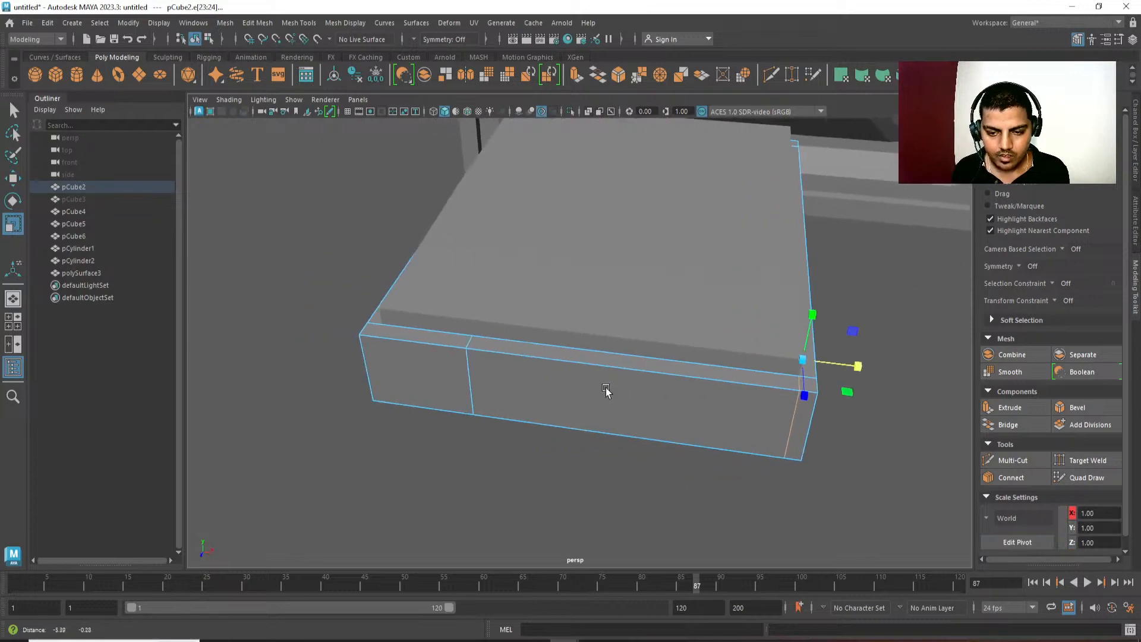
Align the other front-to-back edge loop in X with the opposite side of the top slab and return to object selection.
{"action": "left_click_drag", "start_coordinate": [426, 400], "coordinate": [583, 313], "text": "alt"}
{"action": "key", "text": "d"}
{"action": "left_click", "coordinate": [450, 367]}
{"action": "key", "text": "q"}
{"action": "right_click_drag", "start_coordinate": [583, 313], "coordinate": [642, 280]}
{"action": "left_click_drag", "start_coordinate": [705, 279], "coordinate": [494, 295], "text": "alt"}
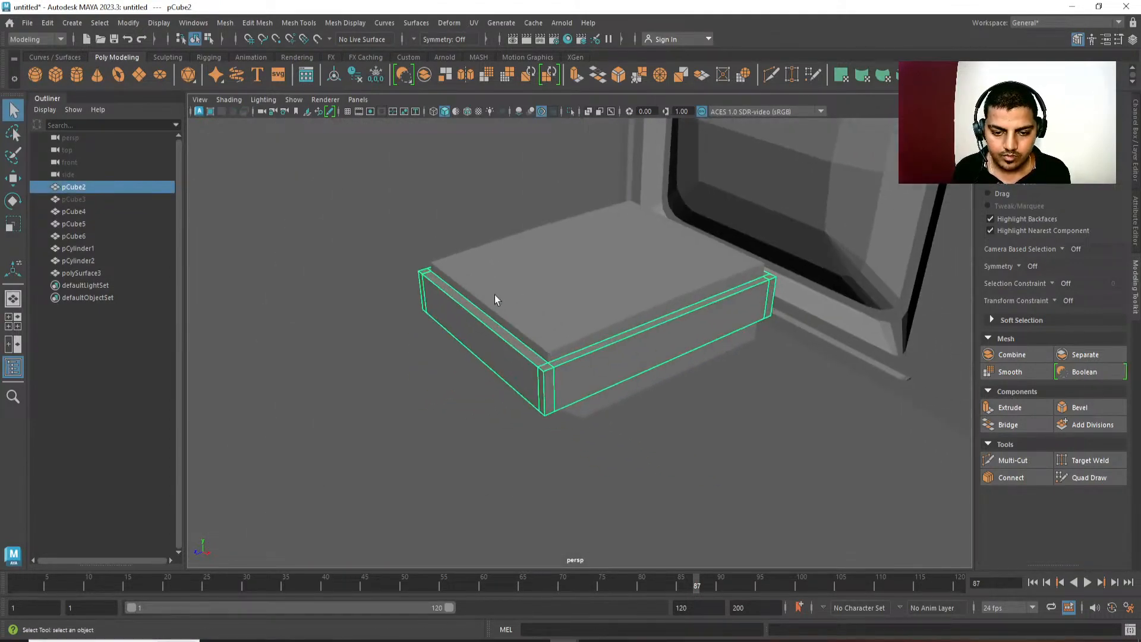
Isolate the middle box and delete the large inner face on its top, leaving only the rim.
{"action": "left_click", "coordinate": [573, 113]}
{"action": "middle_click_drag", "start_coordinate": [594, 296], "coordinate": [571, 312], "text": "alt"}
{"action": "right_click_drag", "start_coordinate": [571, 312], "coordinate": [572, 337]}
{"action": "left_click", "coordinate": [572, 337]}
{"action": "key", "text": "Delete"}
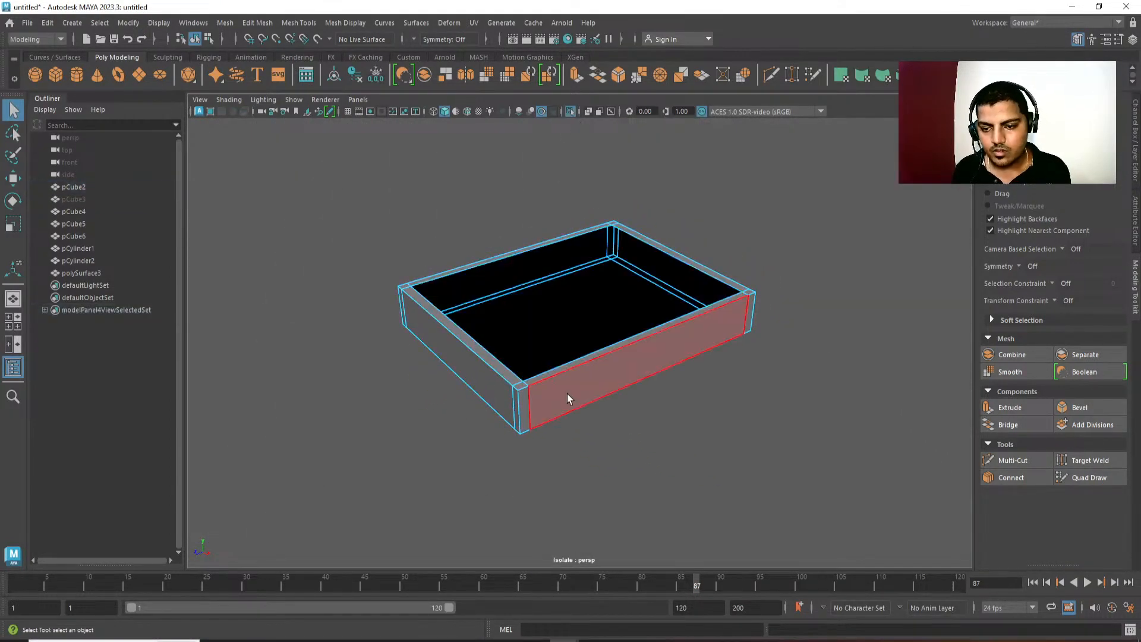
{"action": "right_click_drag", "start_coordinate": [569, 392], "coordinate": [630, 351]}
{"action": "left_click", "coordinate": [569, 113]}
Isolate the middle box again and delete the large inner face on its underside.
{"action": "left_click_drag", "start_coordinate": [586, 332], "coordinate": [587, 223], "text": "alt"}
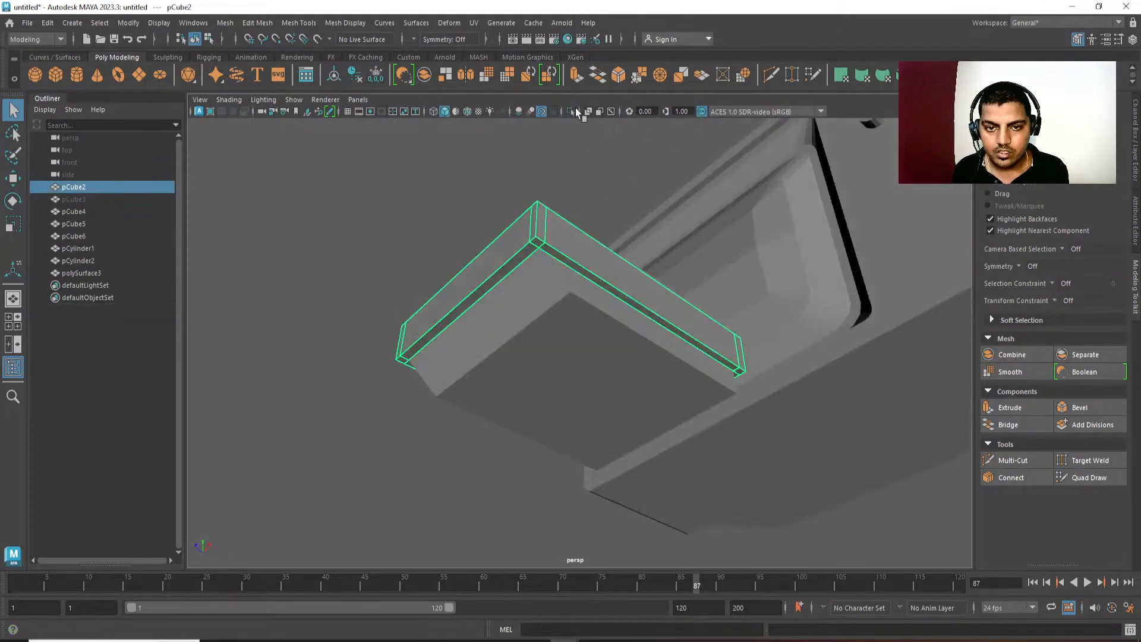
{"action": "left_click", "coordinate": [573, 112]}
{"action": "right_click_drag", "start_coordinate": [566, 221], "coordinate": [580, 285]}
{"action": "left_click", "coordinate": [579, 351]}
{"action": "key", "text": "Delete"}
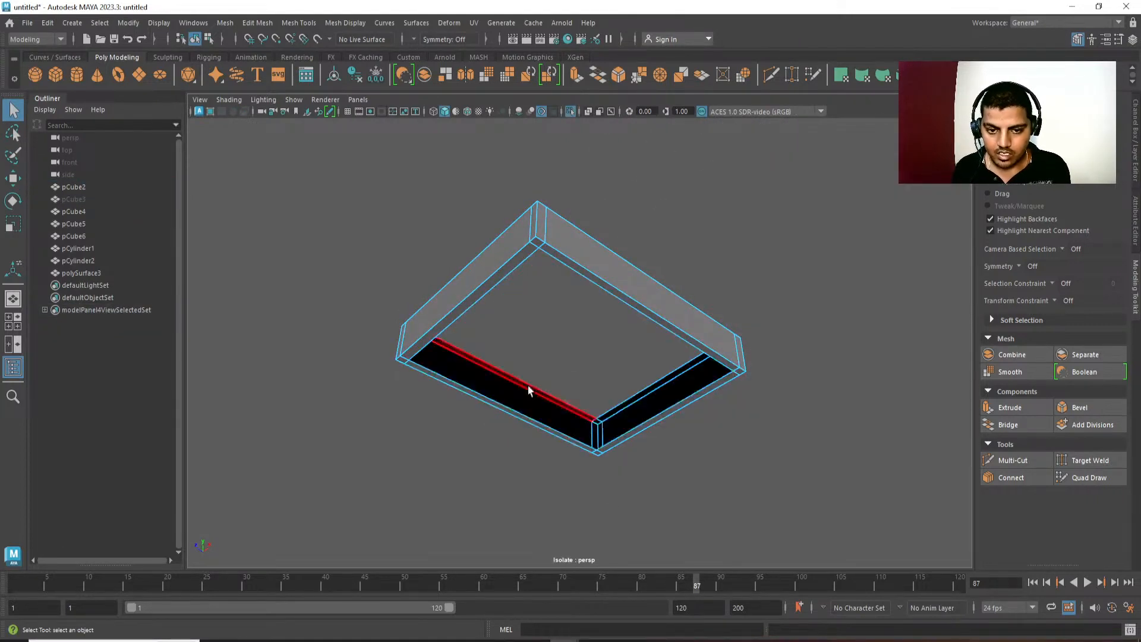
{"action": "right_click_drag", "start_coordinate": [528, 390], "coordinate": [646, 263]}
{"action": "left_click_drag", "start_coordinate": [648, 259], "coordinate": [554, 304], "text": "alt"}
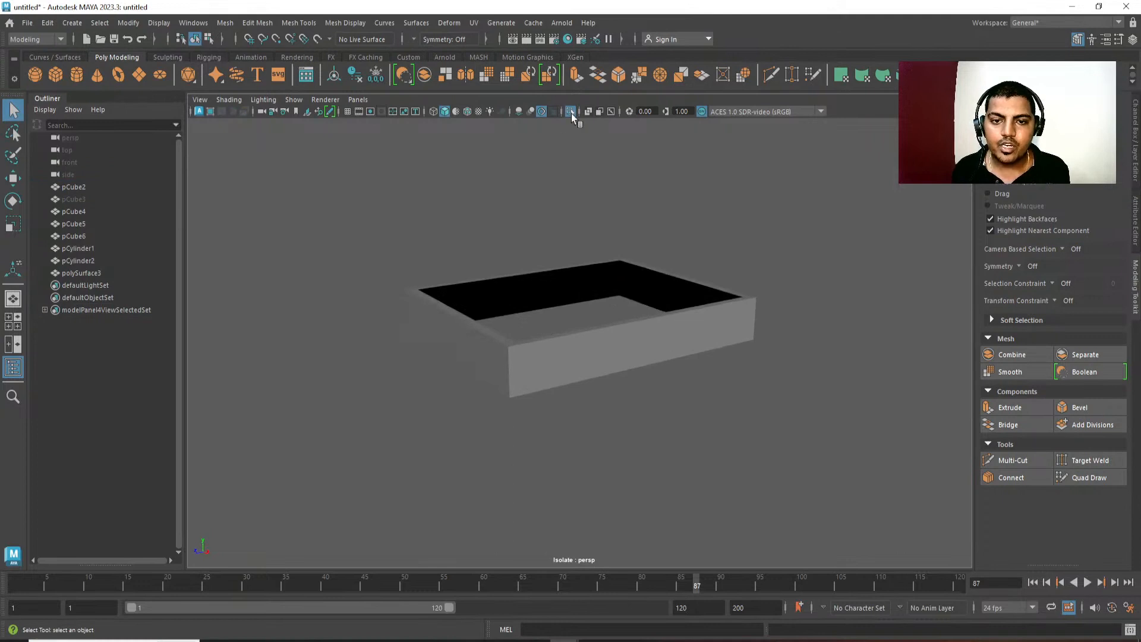
{"action": "left_click", "coordinate": [571, 113]}
Check the top slab's underside in isolation, and isolate the bottom slab and delete its upper face.
{"action": "left_click", "coordinate": [604, 334]}
{"action": "left_click", "coordinate": [523, 323]}
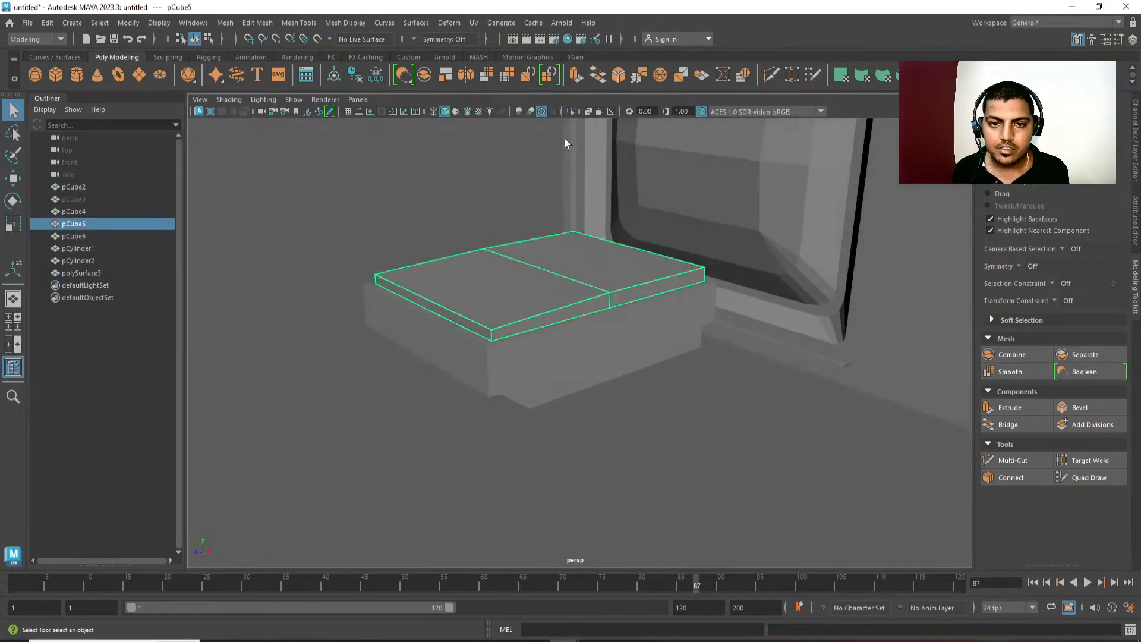
{"action": "left_click", "coordinate": [572, 113]}
{"action": "left_click_drag", "start_coordinate": [544, 220], "coordinate": [554, 274], "text": "alt"}
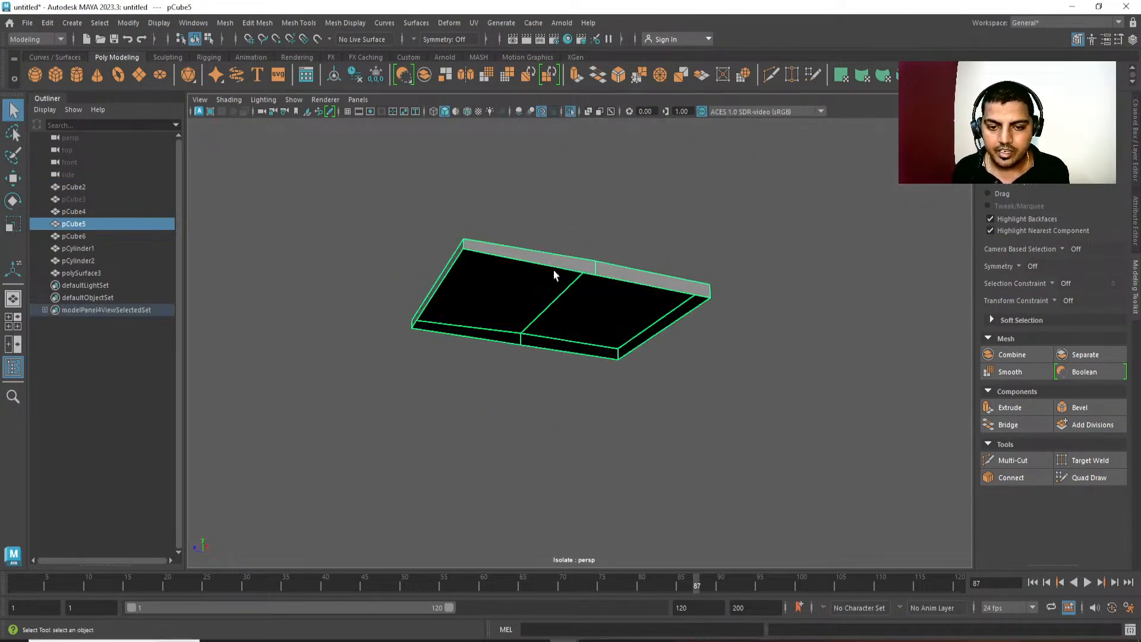
{"action": "left_click", "coordinate": [572, 113]}
{"action": "left_click", "coordinate": [576, 326]}
{"action": "left_click", "coordinate": [571, 113]}
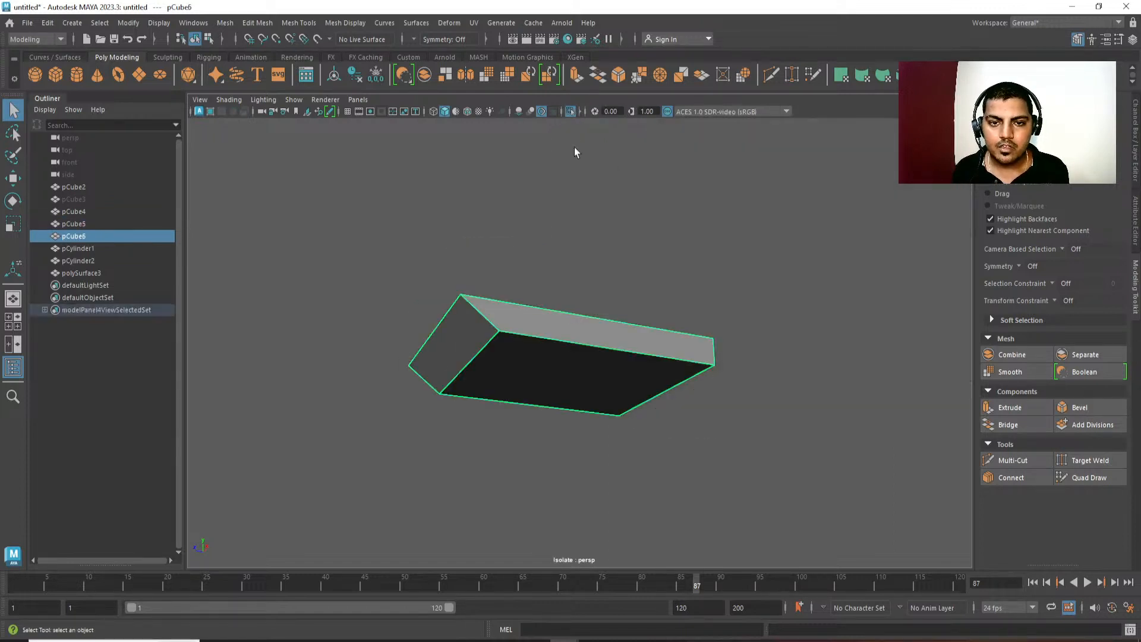
{"action": "left_click_drag", "start_coordinate": [575, 178], "coordinate": [584, 359], "text": "alt"}
{"action": "key", "text": "F11"}
{"action": "left_click", "coordinate": [584, 359]}
{"action": "key", "text": "Delete"}
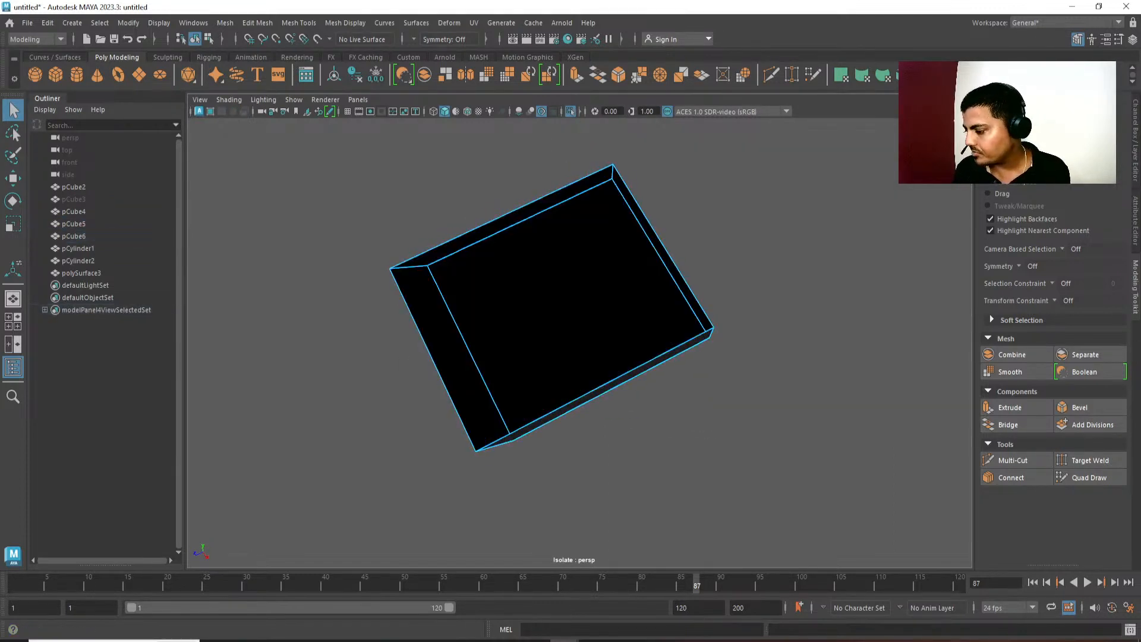
{"action": "left_click", "coordinate": [570, 113]}
Select the console's three parts and move them forward, away from the television, to about 80.51 in Z.
{"action": "left_click_drag", "start_coordinate": [575, 190], "coordinate": [602, 274], "text": "alt"}
{"action": "right_click_drag", "start_coordinate": [601, 274], "coordinate": [655, 252], "text": "alt"}
{"action": "left_click_drag", "start_coordinate": [654, 252], "coordinate": [734, 380], "text": "alt"}
{"action": "right_click_drag", "start_coordinate": [629, 484], "coordinate": [665, 423]}
{"action": "left_click_drag", "start_coordinate": [665, 424], "coordinate": [564, 450], "text": "alt"}
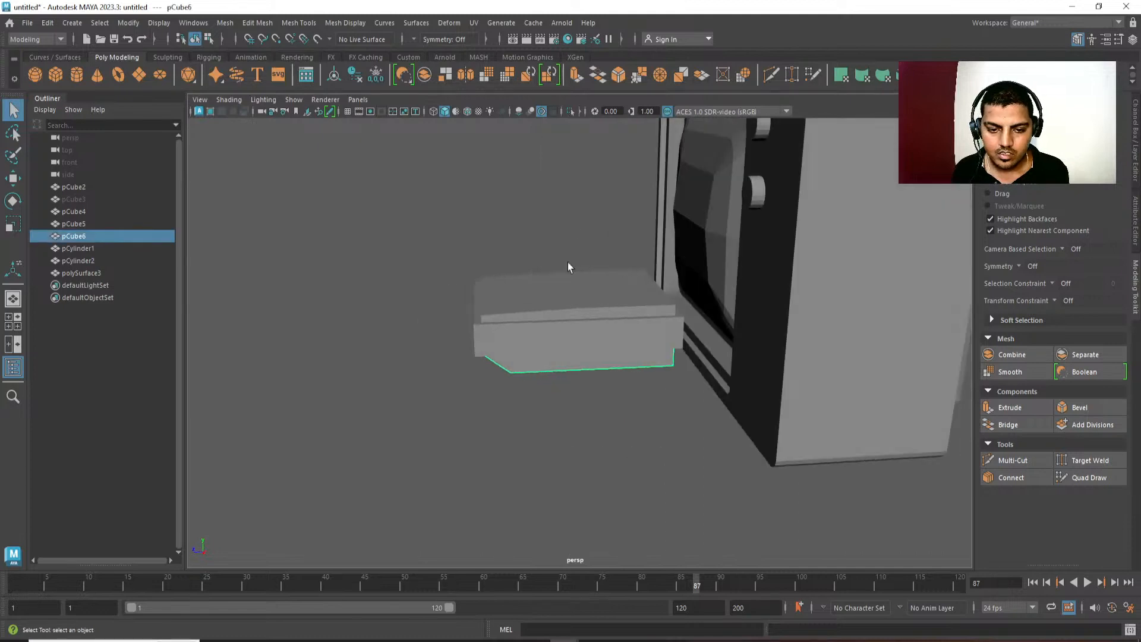
{"action": "left_click_drag", "start_coordinate": [572, 227], "coordinate": [435, 443]}
{"action": "key", "text": "w"}
{"action": "left_click_drag", "start_coordinate": [509, 318], "coordinate": [533, 193]}
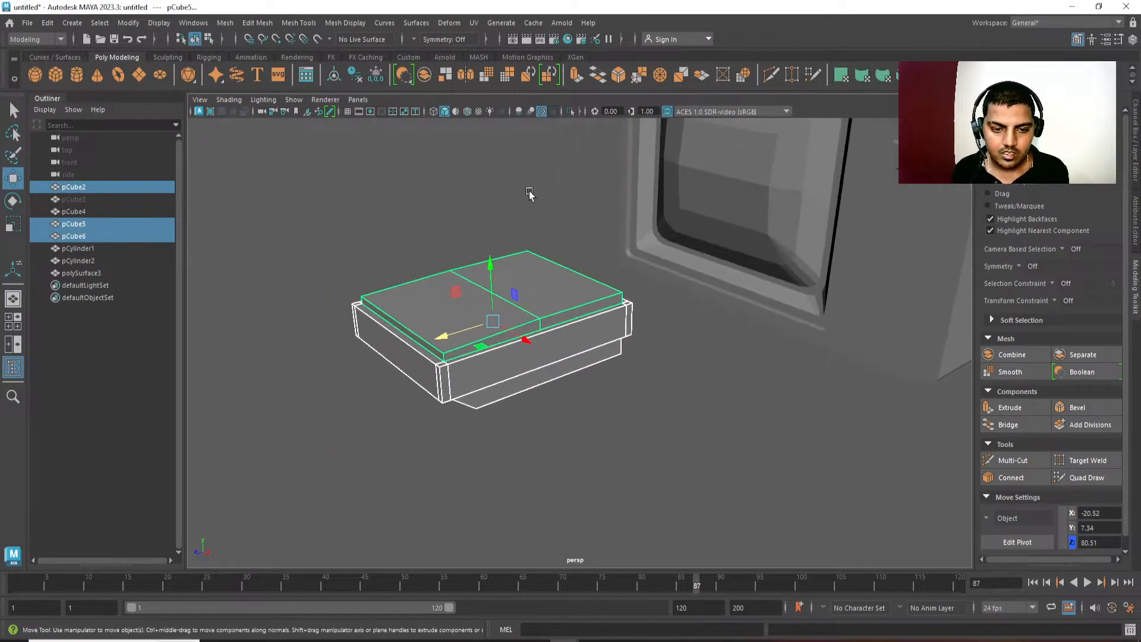
Combine the top slab, middle box and bottom slab into a single console mesh.
{"action": "right_click_drag", "start_coordinate": [530, 191], "coordinate": [526, 255], "text": "shift"}
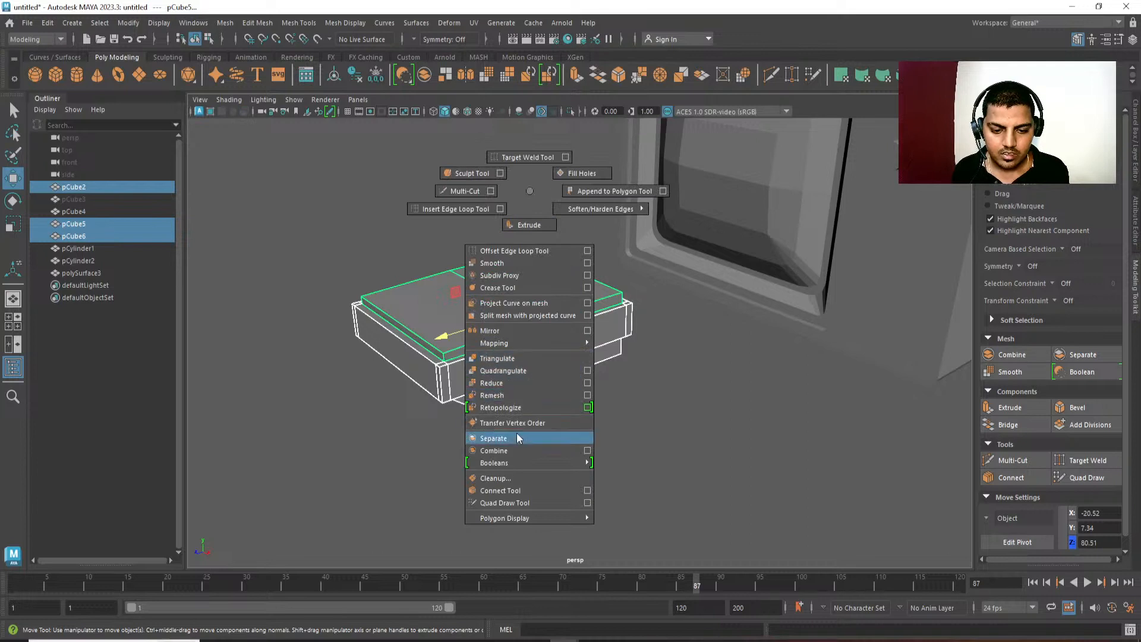
{"action": "right_click_drag", "start_coordinate": [519, 445], "coordinate": [516, 452], "text": "shift"}
{"action": "left_click_drag", "start_coordinate": [479, 436], "coordinate": [565, 440], "text": "alt"}
{"action": "right_click_drag", "start_coordinate": [565, 440], "coordinate": [637, 521], "text": "alt"}
{"action": "left_click_drag", "start_coordinate": [637, 522], "coordinate": [703, 381], "text": "alt"}
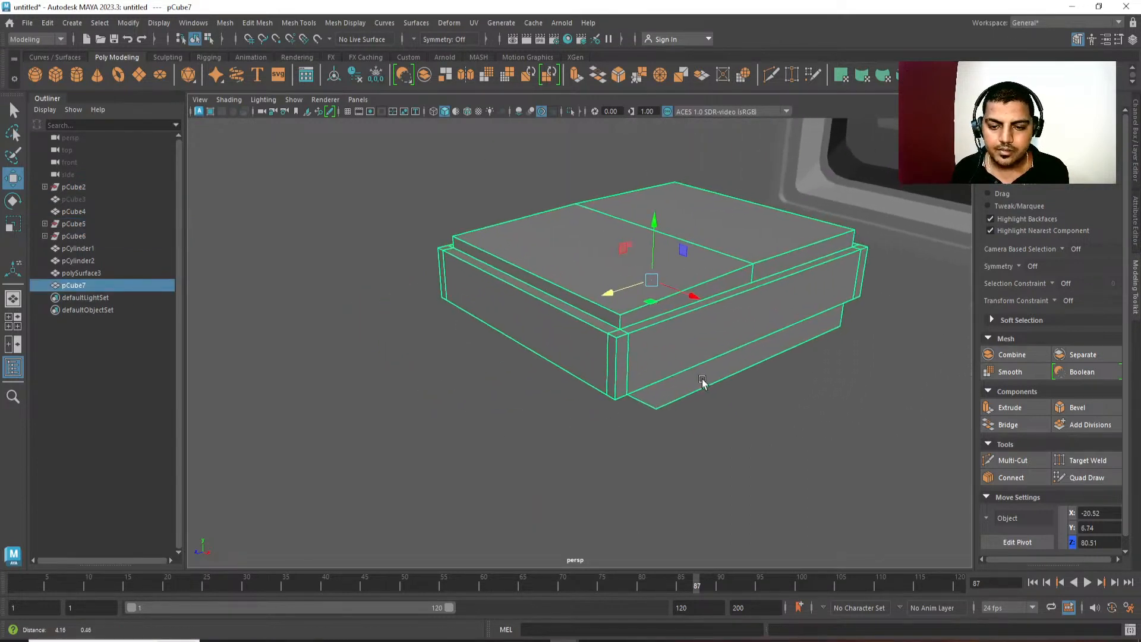
Examine the combined console's corner vertices from above and below, where the slabs meet the middle box's rim.
{"action": "right_click_drag", "start_coordinate": [703, 382], "coordinate": [794, 378], "text": "alt"}
{"action": "key", "text": "q"}
{"action": "right_click_drag", "start_coordinate": [793, 379], "coordinate": [706, 374]}
{"action": "right_click_drag", "start_coordinate": [700, 287], "coordinate": [705, 388], "text": "shift"}
{"action": "key", "text": "w"}
{"action": "middle_click_drag", "start_coordinate": [705, 390], "coordinate": [665, 393], "text": "alt"}
{"action": "left_click_drag", "start_coordinate": [665, 393], "coordinate": [663, 291], "text": "alt"}
{"action": "middle_click_drag", "start_coordinate": [663, 291], "coordinate": [679, 465], "text": "alt"}
{"action": "left_click_drag", "start_coordinate": [680, 468], "coordinate": [581, 209], "text": "alt"}
{"action": "key", "text": "q"}
{"action": "left_click", "coordinate": [581, 207]}
{"action": "right_click_drag", "start_coordinate": [615, 205], "coordinate": [627, 318], "text": "shift"}
{"action": "key", "text": "w"}
{"action": "left_click_drag", "start_coordinate": [487, 398], "coordinate": [576, 319], "text": "alt"}
{"action": "left_click", "coordinate": [561, 273]}
{"action": "key", "text": "q"}
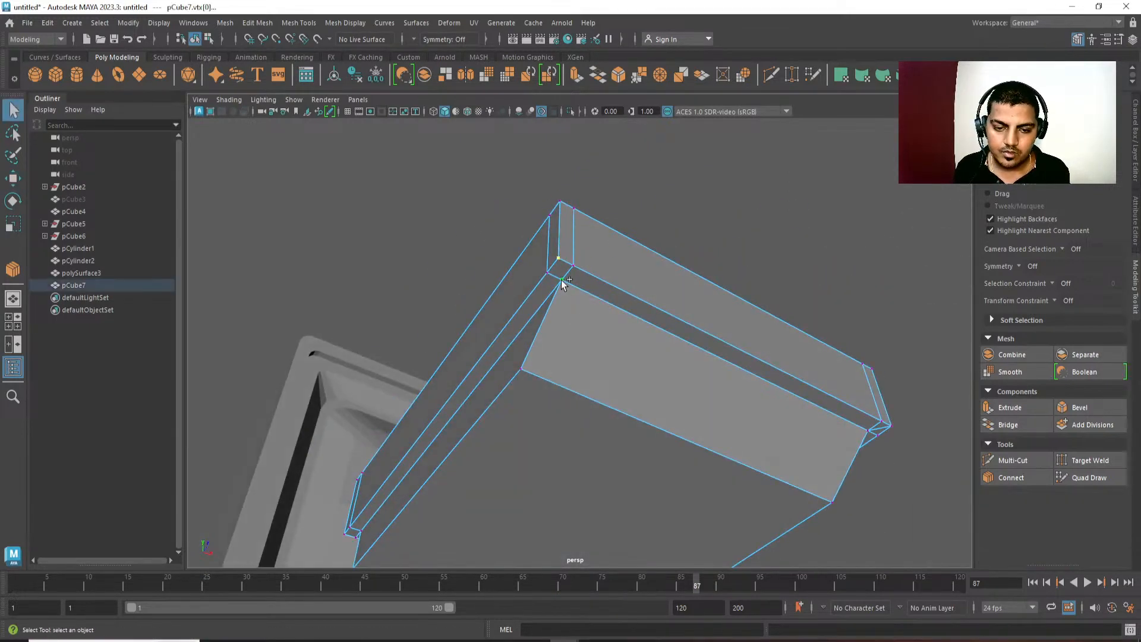
{"action": "right_click_drag", "start_coordinate": [561, 280], "coordinate": [566, 374], "text": "shift"}
{"action": "key", "text": "w"}
{"action": "left_click_drag", "start_coordinate": [570, 298], "coordinate": [591, 387], "text": "alt"}
{"action": "middle_click_drag", "start_coordinate": [591, 387], "coordinate": [555, 298], "text": "alt"}
{"action": "key", "text": "q"}
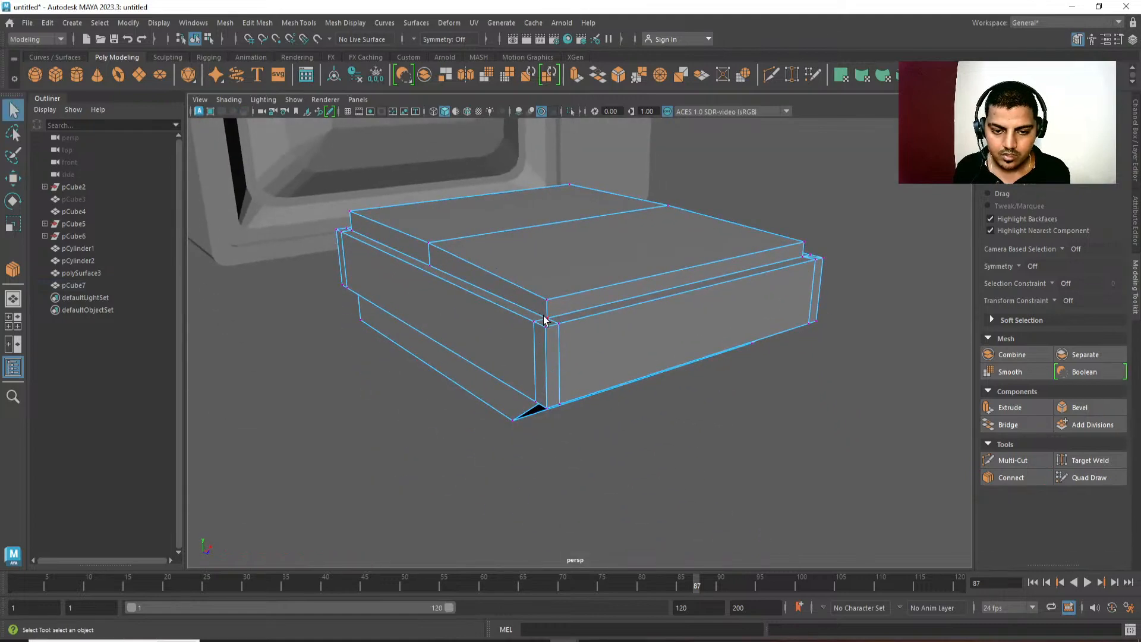
Connect the top slab's lower corner vertices to the middle box's outer rim corners at two adjacent corners.
{"action": "left_click", "coordinate": [547, 335], "text": "shift"}
{"action": "right_click_drag", "start_coordinate": [547, 335], "coordinate": [549, 410], "text": "shift"}
{"action": "key", "text": "w"}
{"action": "left_click_drag", "start_coordinate": [519, 397], "coordinate": [542, 383], "text": "alt"}
{"action": "scroll", "coordinate": [506, 405], "scroll_direction": "up", "scroll_amount": 3}
{"action": "left_click", "coordinate": [478, 379]}
{"action": "left_click", "coordinate": [477, 398], "text": "shift"}
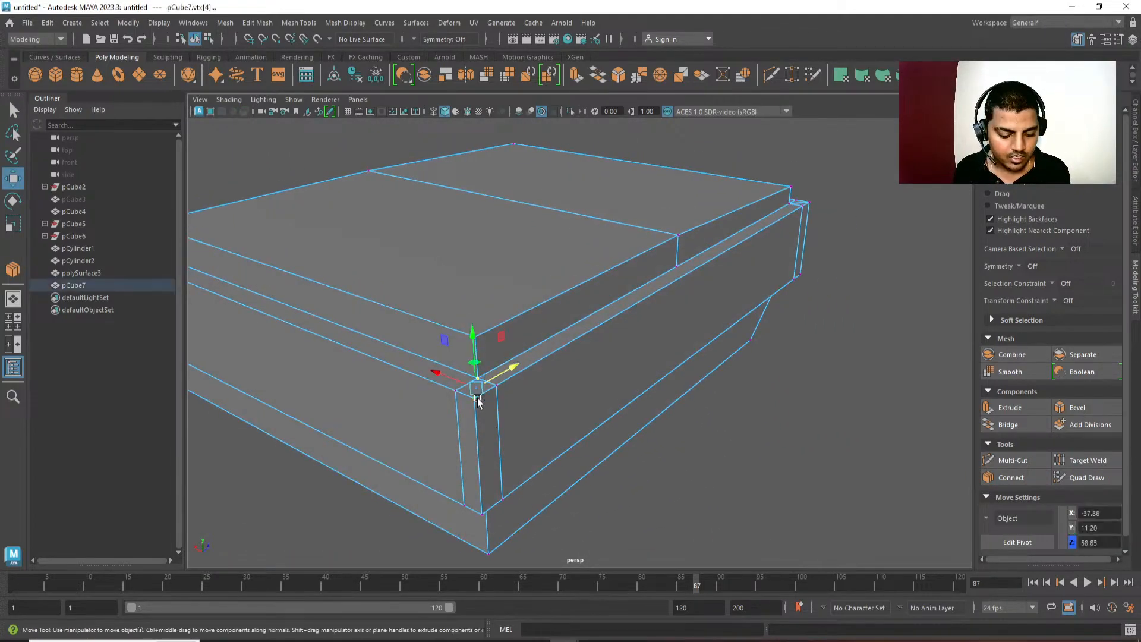
{"action": "key", "text": "g"}
{"action": "key", "text": "w"}
{"action": "left_click_drag", "start_coordinate": [479, 402], "coordinate": [683, 373], "text": "alt"}
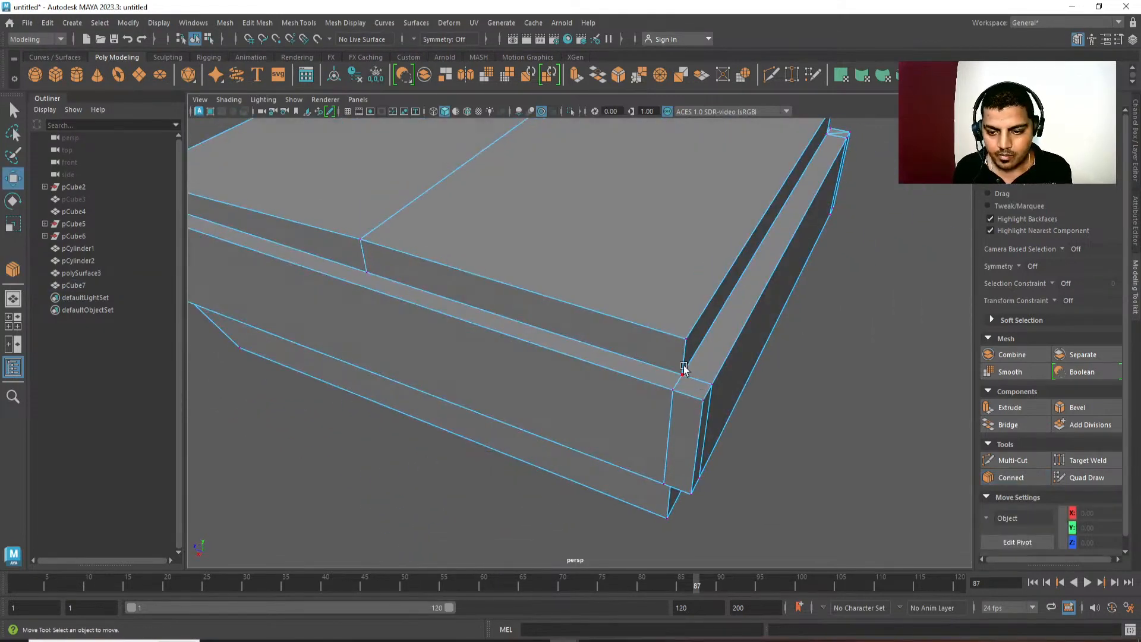
{"action": "left_click", "coordinate": [683, 372]}
{"action": "left_click", "coordinate": [701, 397], "text": "shift"}
{"action": "key", "text": "g"}
{"action": "key", "text": "w"}
Delete the redundant edges flanking the middle box's corner, leaving a single diagonal between the slab and the rim.
{"action": "left_click_drag", "start_coordinate": [695, 469], "coordinate": [665, 352], "text": "alt"}
{"action": "key", "text": "q"}
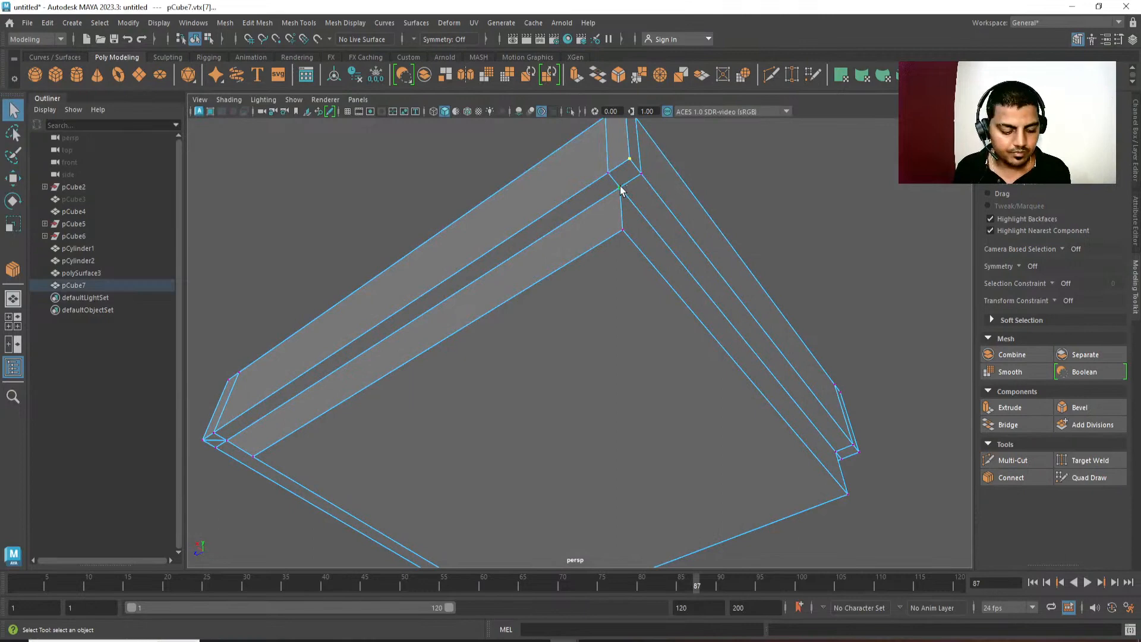
{"action": "left_click_drag", "start_coordinate": [619, 190], "coordinate": [618, 349], "text": "alt"}
{"action": "left_click", "coordinate": [594, 229]}
{"action": "left_click_drag", "start_coordinate": [594, 228], "coordinate": [604, 347], "text": "alt"}
{"action": "key", "text": "Delete"}
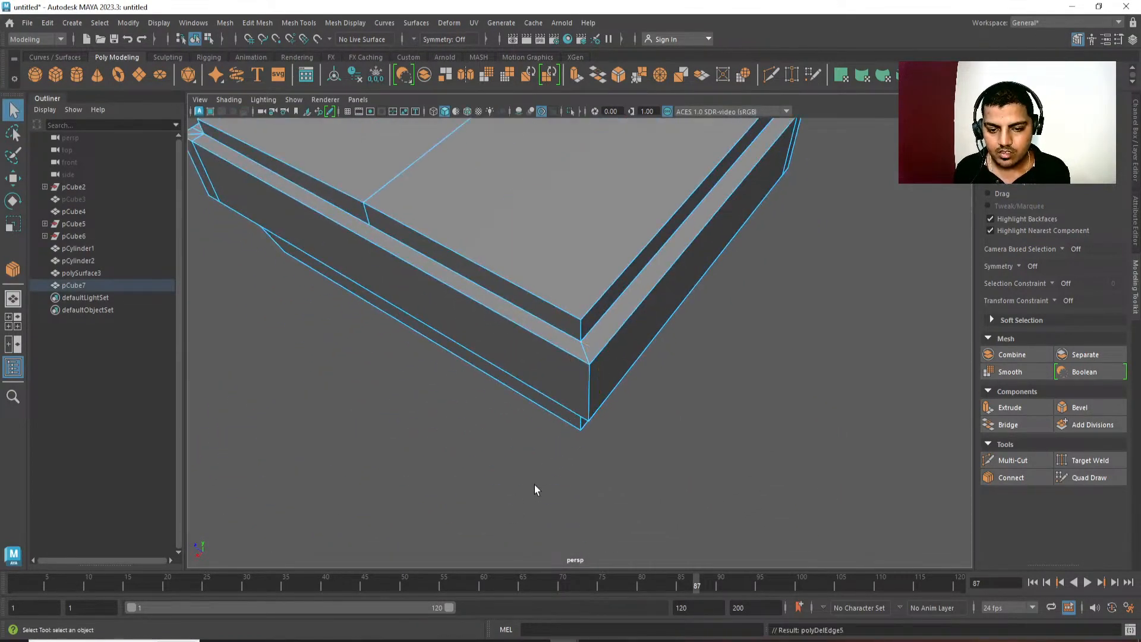
Delete the redundant strip edges beside the middle box's next corner.
{"action": "left_click_drag", "start_coordinate": [535, 486], "coordinate": [531, 410], "text": "alt"}
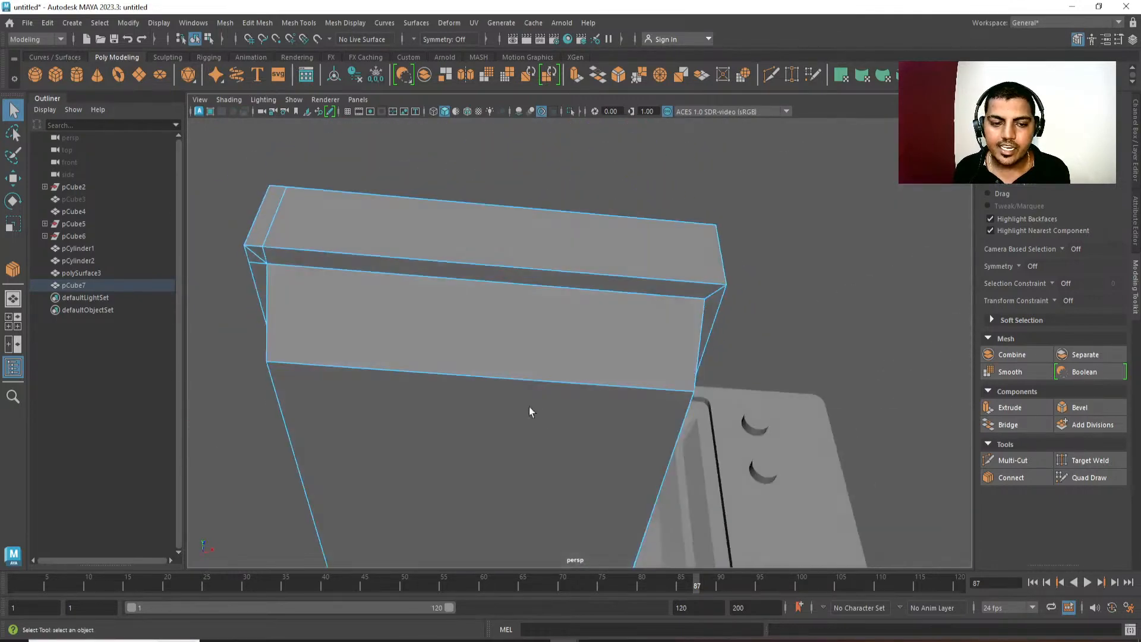
{"action": "middle_click_drag", "start_coordinate": [529, 407], "coordinate": [643, 493], "text": "alt"}
{"action": "left_click", "coordinate": [412, 330]}
{"action": "key", "text": "ctrl+Delete"}
{"action": "left_click_drag", "start_coordinate": [374, 307], "coordinate": [497, 342], "text": "alt"}
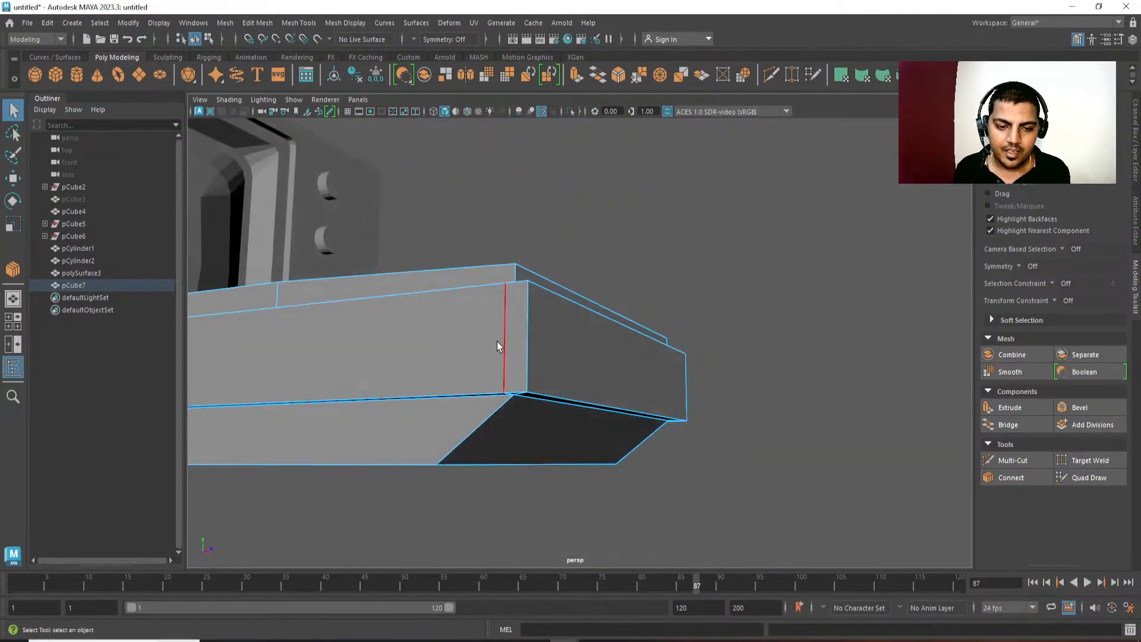
{"action": "left_click_drag", "start_coordinate": [506, 387], "coordinate": [773, 340], "text": "alt"}
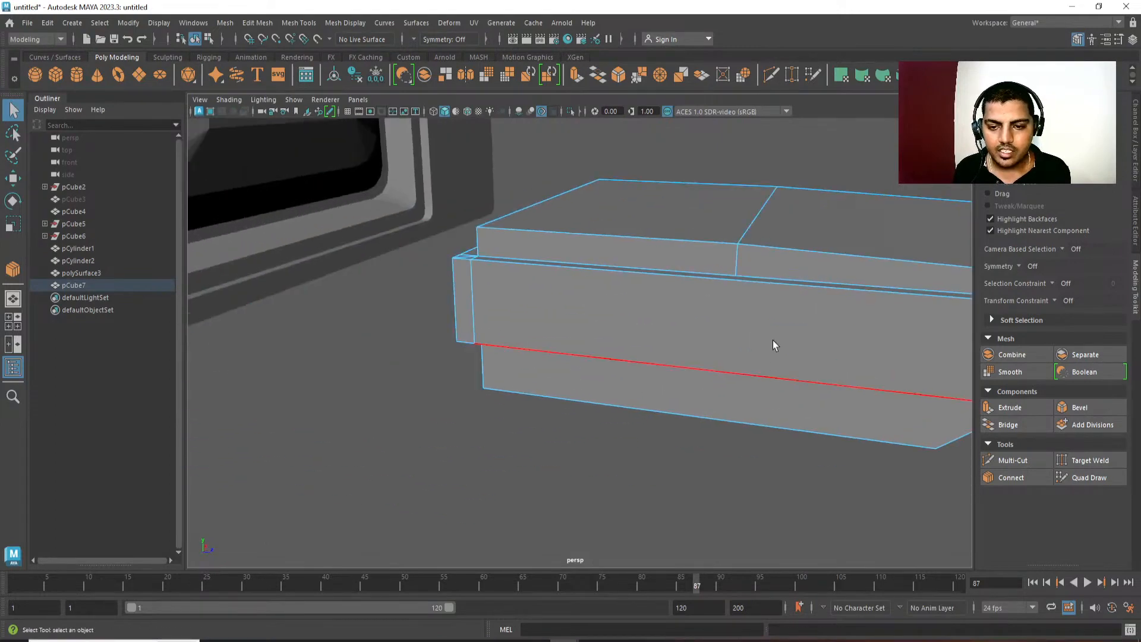
{"action": "left_click", "coordinate": [773, 340]}
{"action": "left_click_drag", "start_coordinate": [711, 277], "coordinate": [501, 390], "text": "alt"}
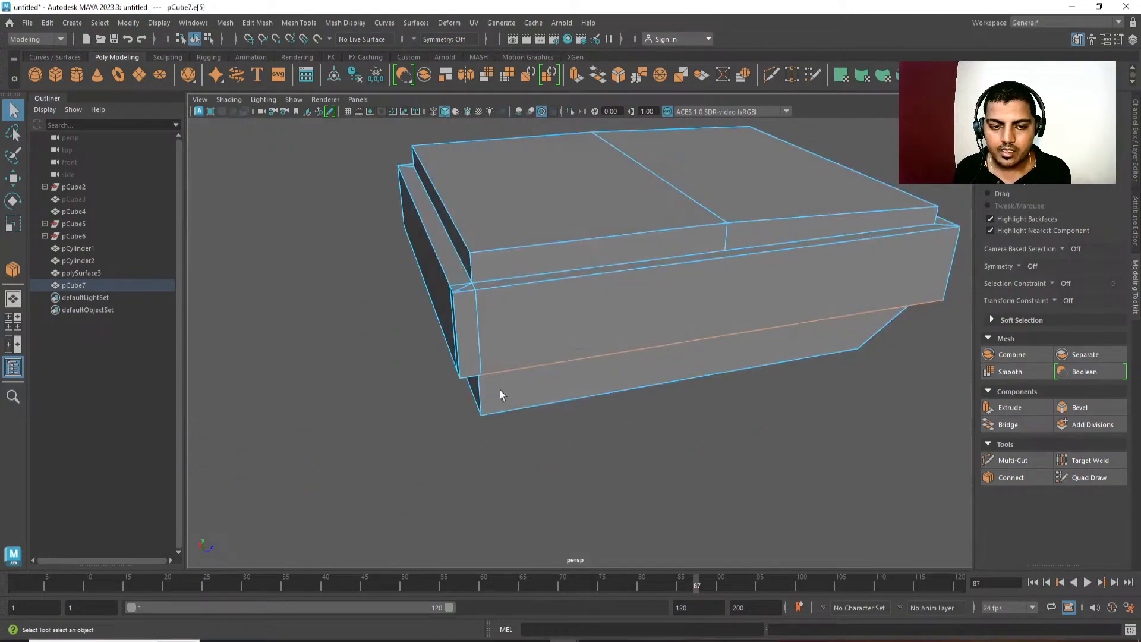
Connect the bottom slab's upper corner vertex to the middle box's lower outer corner.
{"action": "left_click", "coordinate": [482, 321]}
{"action": "left_click_drag", "start_coordinate": [482, 321], "coordinate": [505, 248], "text": "alt"}
{"action": "scroll", "coordinate": [548, 351], "scroll_direction": "up", "scroll_amount": 3}
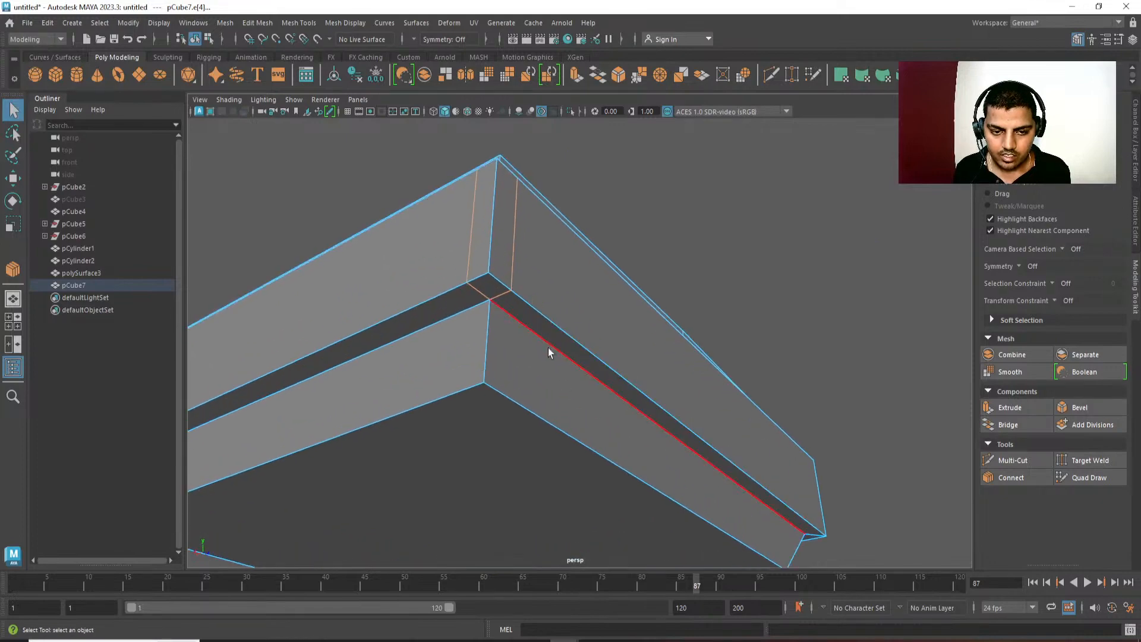
{"action": "right_click_drag", "start_coordinate": [690, 161], "coordinate": [693, 221], "text": "shift"}
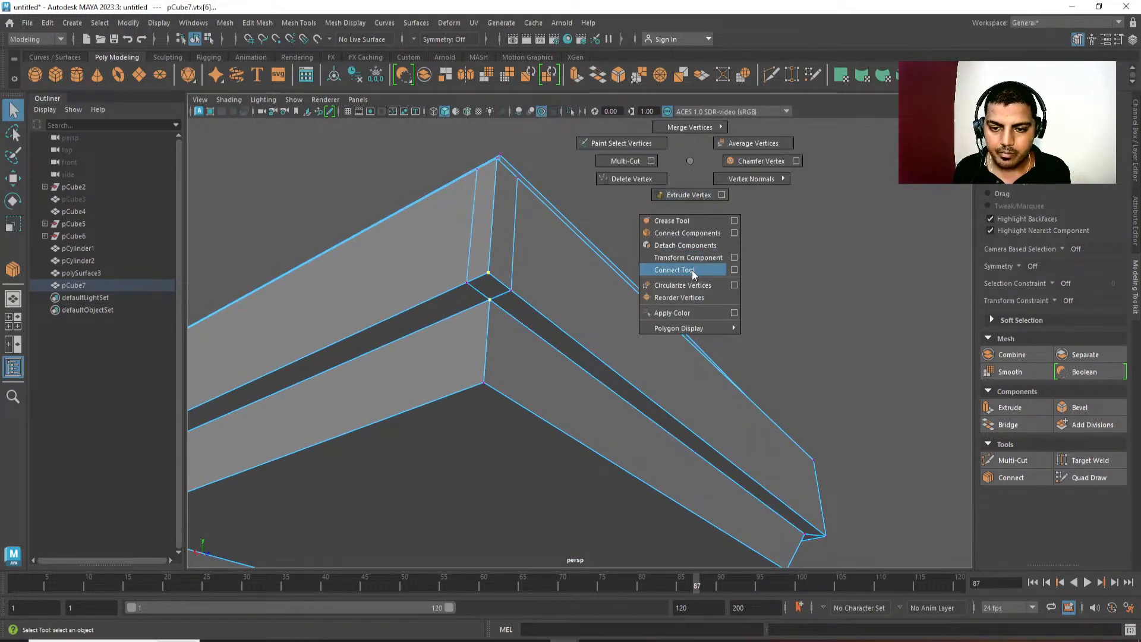
{"action": "right_click_drag", "start_coordinate": [692, 271], "coordinate": [692, 270], "text": "shift"}
Delete the leftover vertical edges on both sides of the middle box's remaining corner.
{"action": "key", "text": "w"}
{"action": "left_click_drag", "start_coordinate": [437, 357], "coordinate": [559, 357], "text": "alt"}
{"action": "middle_click_drag", "start_coordinate": [425, 345], "coordinate": [722, 374], "text": "alt"}
{"action": "left_click_drag", "start_coordinate": [473, 336], "coordinate": [356, 206], "text": "alt"}
{"action": "scroll", "coordinate": [524, 351], "scroll_direction": "down", "scroll_amount": 5}
{"action": "key", "text": "q"}
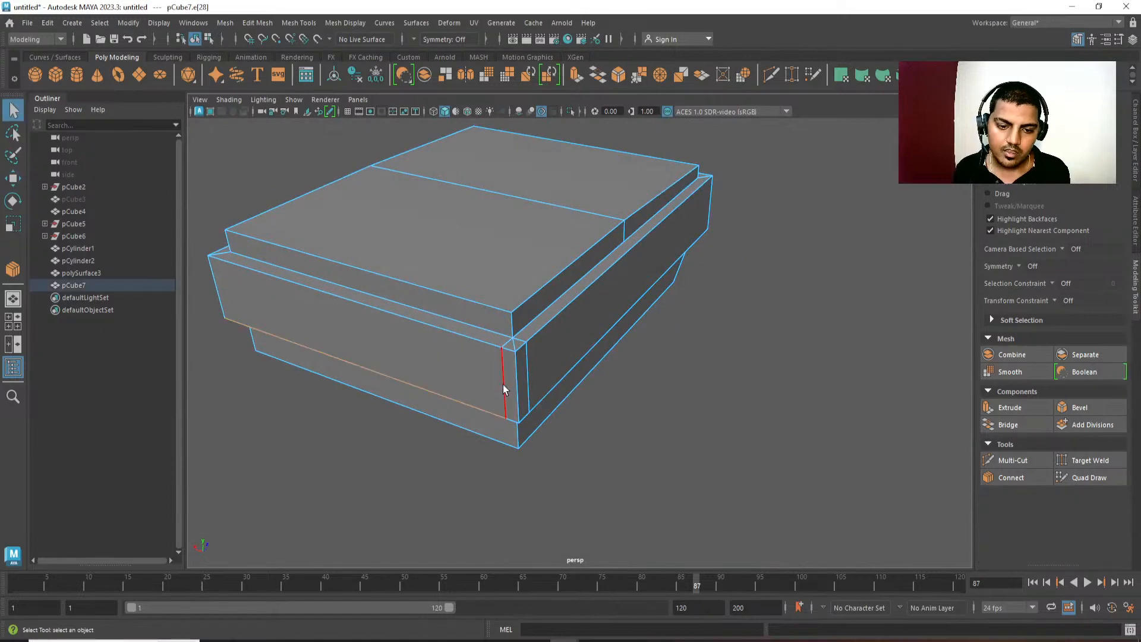
{"action": "double_click", "coordinate": [527, 371], "text": "shift"}
{"action": "key", "text": "ctrl+Delete"}
Inspect the console with smooth preview and delete the vertical centre edge on the middle box's side.
{"action": "left_click_drag", "start_coordinate": [660, 476], "coordinate": [511, 428], "text": "alt"}
{"action": "left_click_drag", "start_coordinate": [645, 363], "coordinate": [504, 348], "text": "alt"}
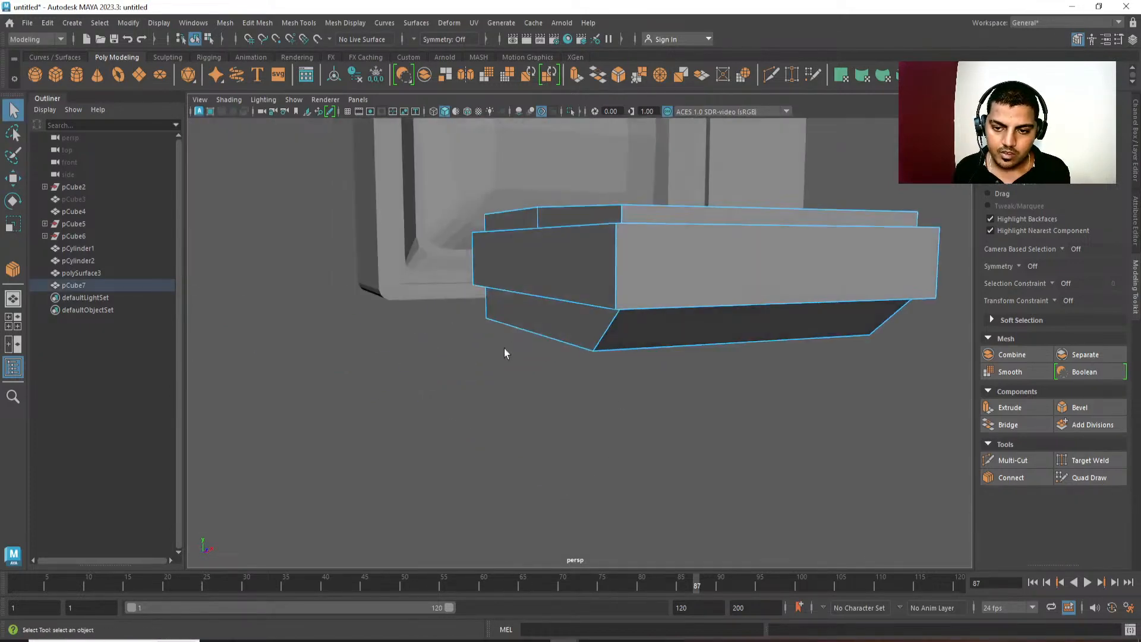
{"action": "mouse_move", "coordinate": [610, 361]}
{"action": "left_mouse_down", "text": "alt"}
{"action": "mouse_move", "coordinate": [418, 369]}
{"action": "mouse_move", "coordinate": [438, 300]}
{"action": "mouse_move", "coordinate": [614, 311]}
{"action": "mouse_move", "coordinate": [555, 318]}
{"action": "left_mouse_up", "text": "alt"}
{"action": "left_click_drag", "start_coordinate": [632, 427], "coordinate": [601, 376], "text": "alt"}
{"action": "left_click", "coordinate": [534, 309]}
{"action": "key", "text": "3"}
{"action": "key", "text": "1"}
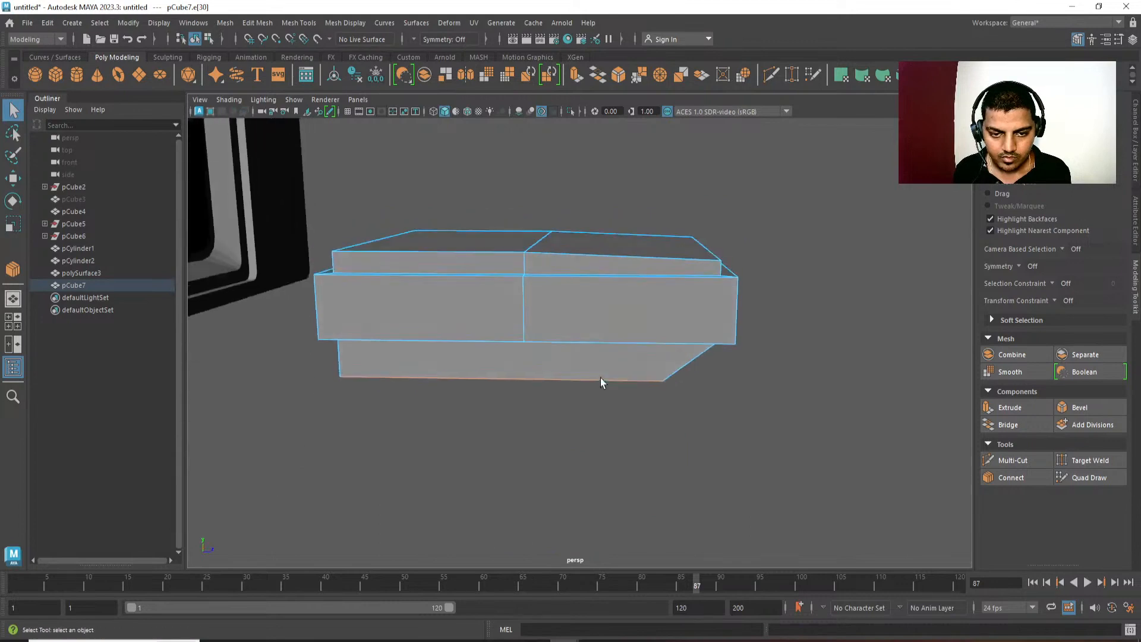
{"action": "left_click", "coordinate": [524, 308]}
{"action": "key", "text": "Delete"}
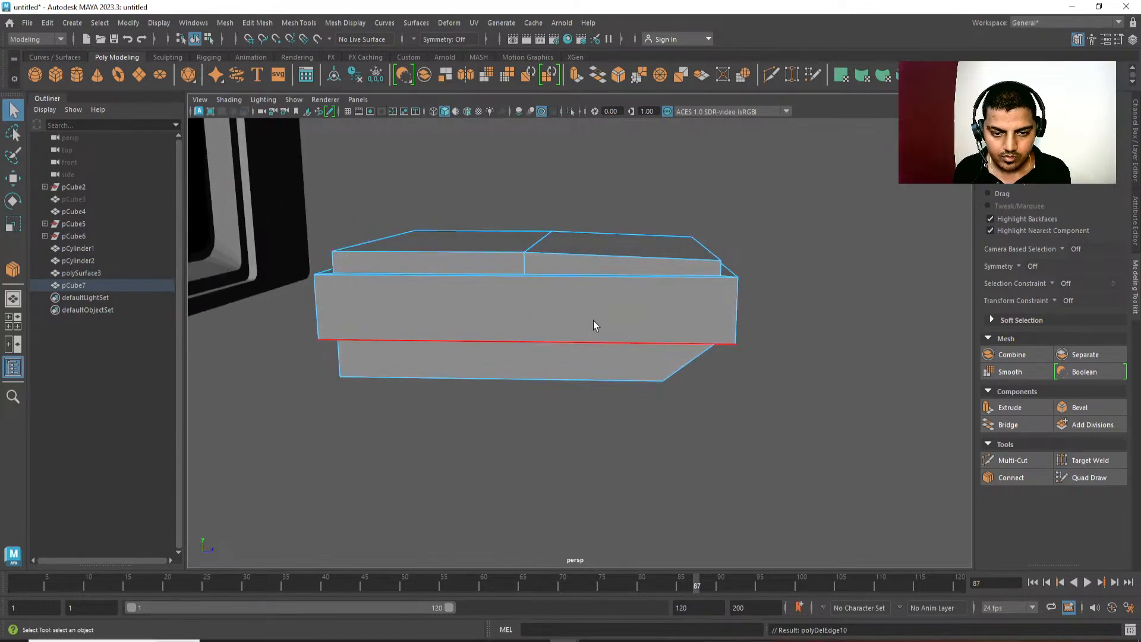
Merge all of the console's vertices with a distance threshold of 1.
{"action": "left_click_drag", "start_coordinate": [468, 312], "coordinate": [415, 250], "text": "alt"}
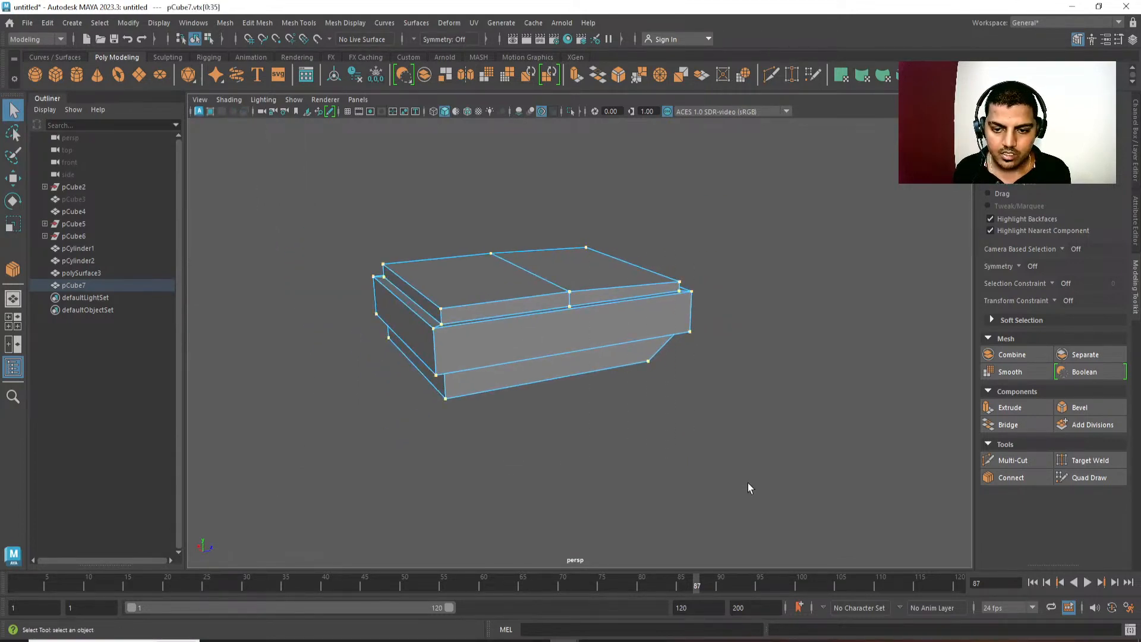
{"action": "right_click_drag", "start_coordinate": [631, 271], "coordinate": [701, 190]}
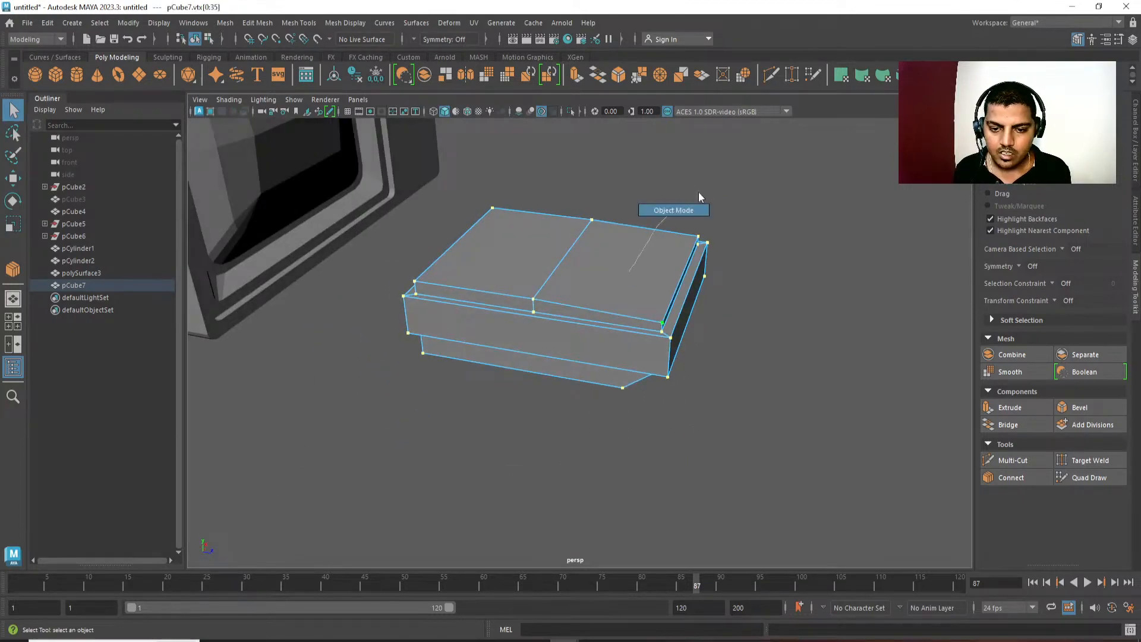
{"action": "right_click_drag", "start_coordinate": [708, 187], "coordinate": [643, 169]}
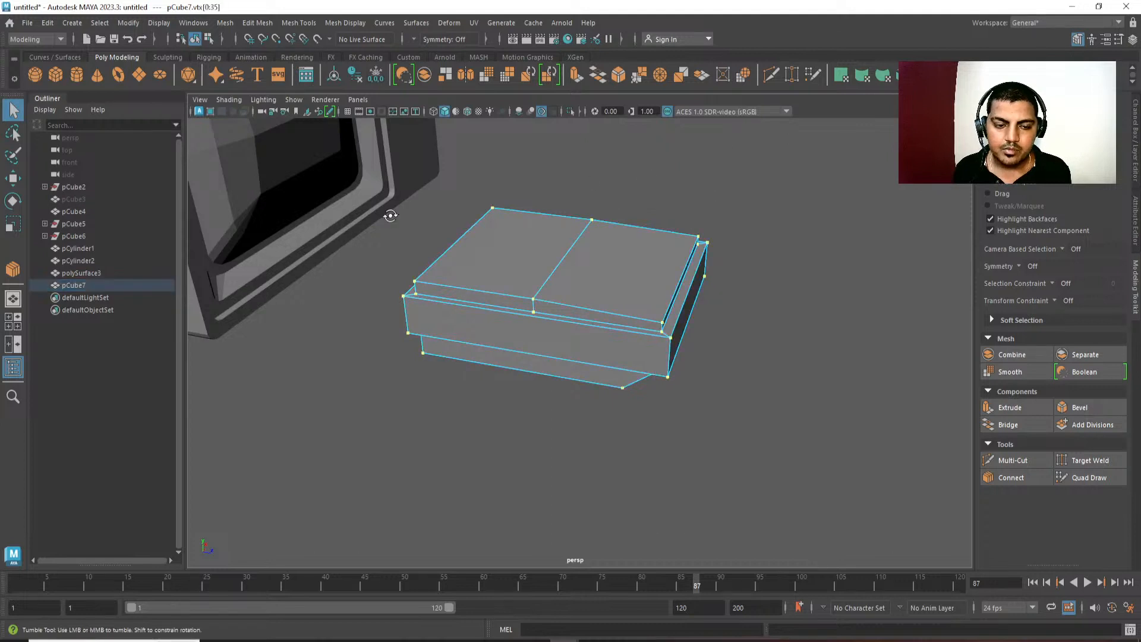
{"action": "left_click_drag", "start_coordinate": [390, 215], "coordinate": [369, 186], "text": "alt"}
{"action": "left_click_drag", "start_coordinate": [369, 186], "coordinate": [703, 462]}
{"action": "left_click_drag", "start_coordinate": [828, 470], "coordinate": [744, 457], "text": "alt"}
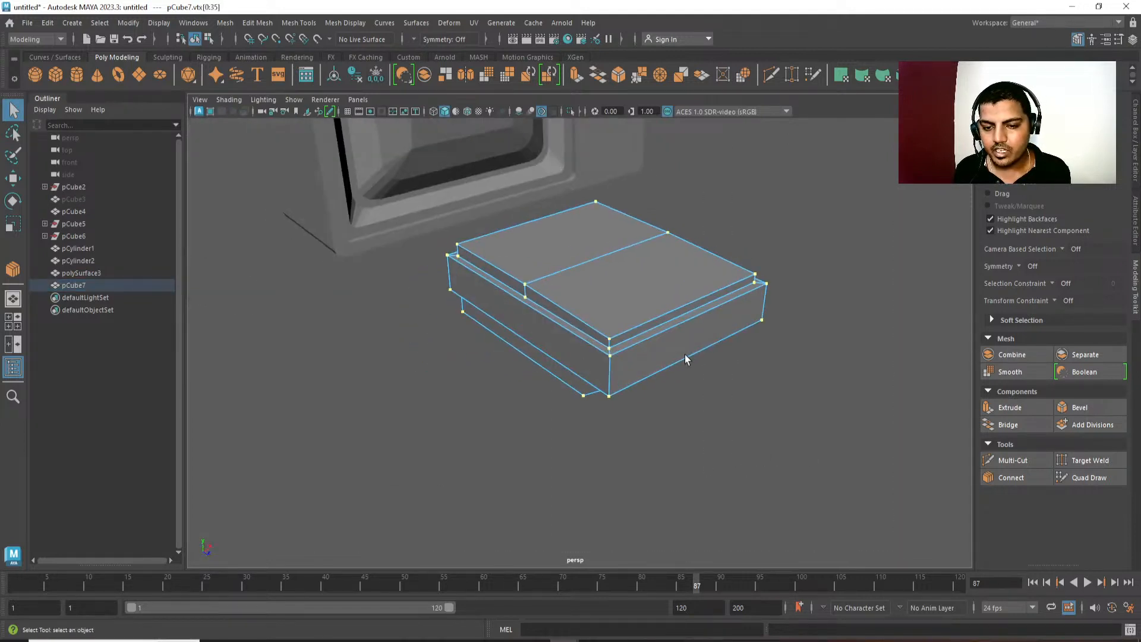
{"action": "right_click_drag", "start_coordinate": [813, 254], "coordinate": [854, 205], "text": "shift"}
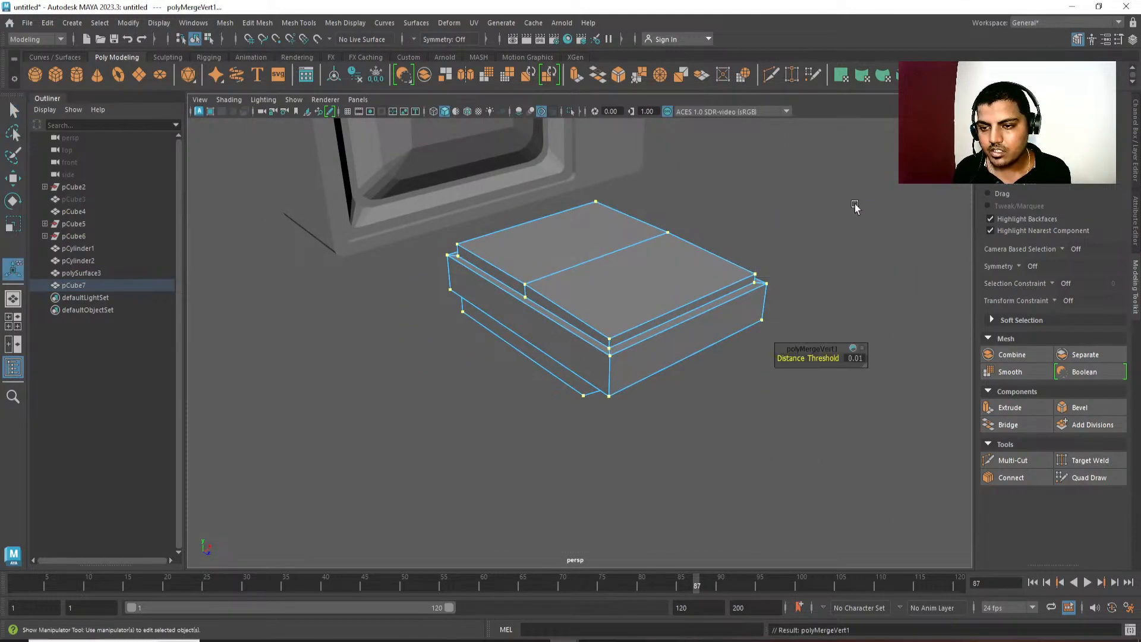
{"action": "middle_click_drag", "start_coordinate": [761, 282], "coordinate": [717, 286], "text": "alt"}
{"action": "right_click_drag", "start_coordinate": [717, 285], "coordinate": [740, 447], "text": "alt"}
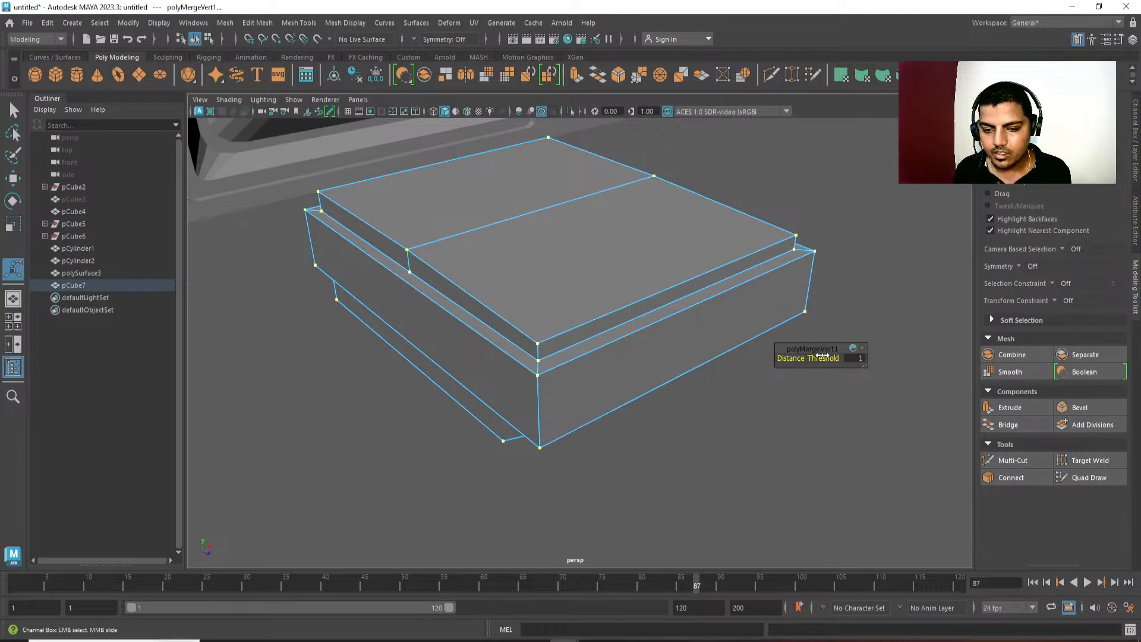
Check the merged console in smooth preview for poorly connected geometry around the rim.
{"action": "left_click_drag", "start_coordinate": [565, 450], "coordinate": [420, 365], "text": "alt"}
{"action": "key", "text": "3"}
{"action": "left_click_drag", "start_coordinate": [517, 448], "coordinate": [497, 429], "text": "alt"}
{"action": "left_click", "coordinate": [497, 430]}
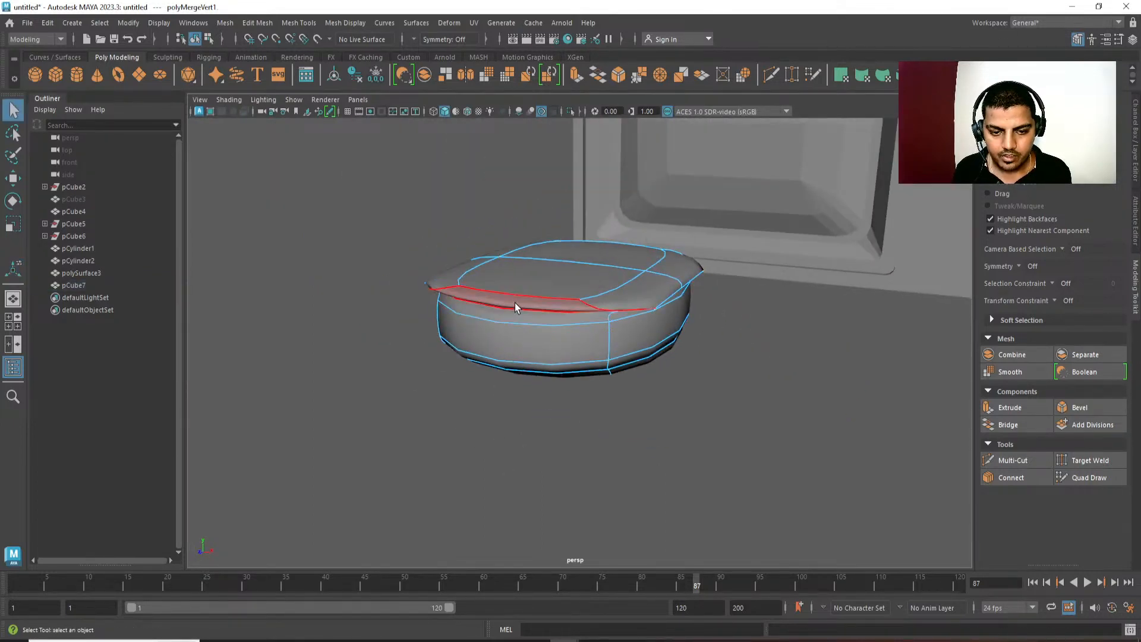
{"action": "left_click", "coordinate": [515, 302]}
{"action": "key", "text": "1"}
{"action": "left_click_drag", "start_coordinate": [515, 302], "coordinate": [492, 447], "text": "alt"}
Continue the top slab's centre line down both sides of the middle box and around the bottom slab with connecting edges.
{"action": "left_click", "coordinate": [749, 397]}
{"action": "left_click_drag", "start_coordinate": [749, 398], "coordinate": [670, 413], "text": "alt"}
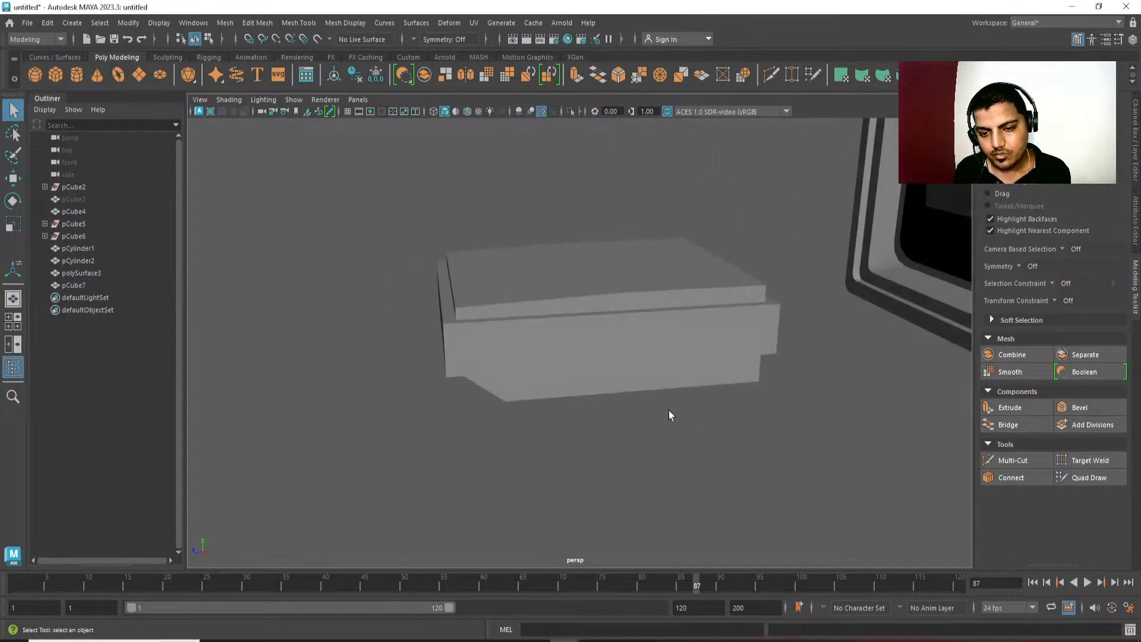
{"action": "right_click_drag", "start_coordinate": [666, 270], "coordinate": [665, 363], "text": "ctrl"}
{"action": "left_click_drag", "start_coordinate": [664, 364], "coordinate": [557, 466], "text": "alt"}
{"action": "scroll", "coordinate": [556, 466], "scroll_direction": "up", "scroll_amount": 4}
{"action": "scroll", "coordinate": [678, 407], "scroll_direction": "up", "scroll_amount": 2}
{"action": "left_click_drag", "start_coordinate": [678, 408], "coordinate": [547, 339], "text": "alt"}
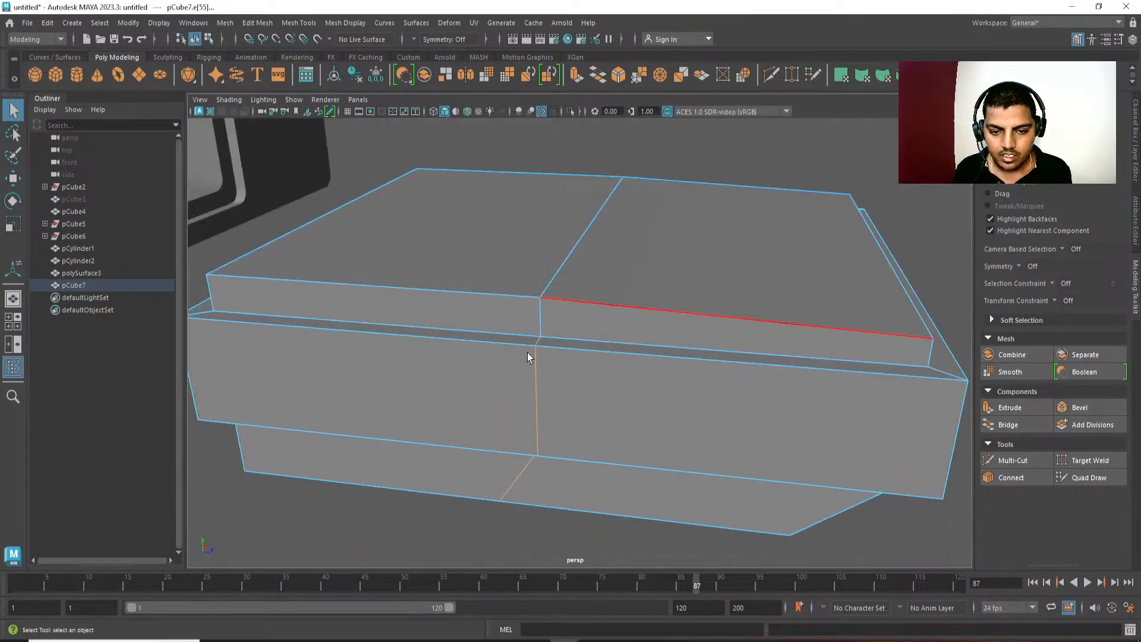
{"action": "right_click_drag", "start_coordinate": [527, 352], "coordinate": [478, 352]}
{"action": "scroll", "coordinate": [526, 345], "scroll_direction": "down", "scroll_amount": 3}
{"action": "left_click_drag", "start_coordinate": [559, 333], "coordinate": [556, 297], "text": "alt"}
{"action": "left_click_drag", "start_coordinate": [507, 144], "coordinate": [566, 327]}
{"action": "right_click_drag", "start_coordinate": [670, 186], "coordinate": [672, 229], "text": "shift"}
Check the console's edge flow from several sides in smooth preview.
{"action": "key", "text": "3"}
{"action": "left_click", "coordinate": [684, 231]}
{"action": "left_click_drag", "start_coordinate": [688, 233], "coordinate": [620, 305], "text": "alt"}
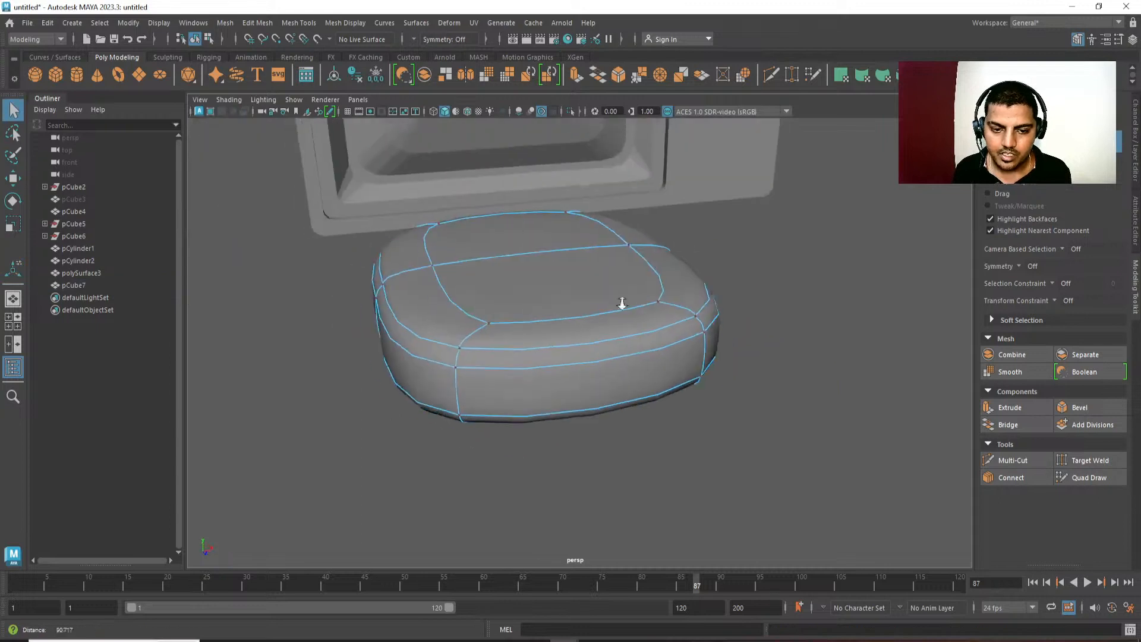
{"action": "scroll", "coordinate": [621, 305], "scroll_direction": "down", "scroll_amount": 2}
{"action": "left_click", "coordinate": [729, 370]}
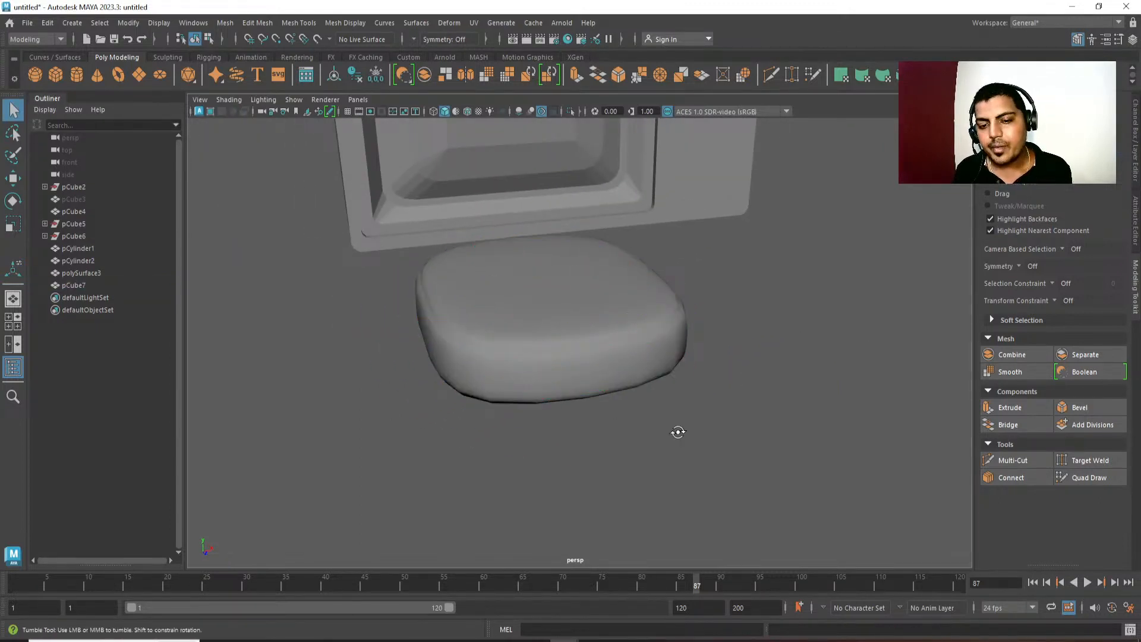
{"action": "left_click_drag", "start_coordinate": [678, 430], "coordinate": [591, 345], "text": "alt"}
{"action": "left_click", "coordinate": [591, 345]}
{"action": "key", "text": "1"}
{"action": "key", "text": "3"}
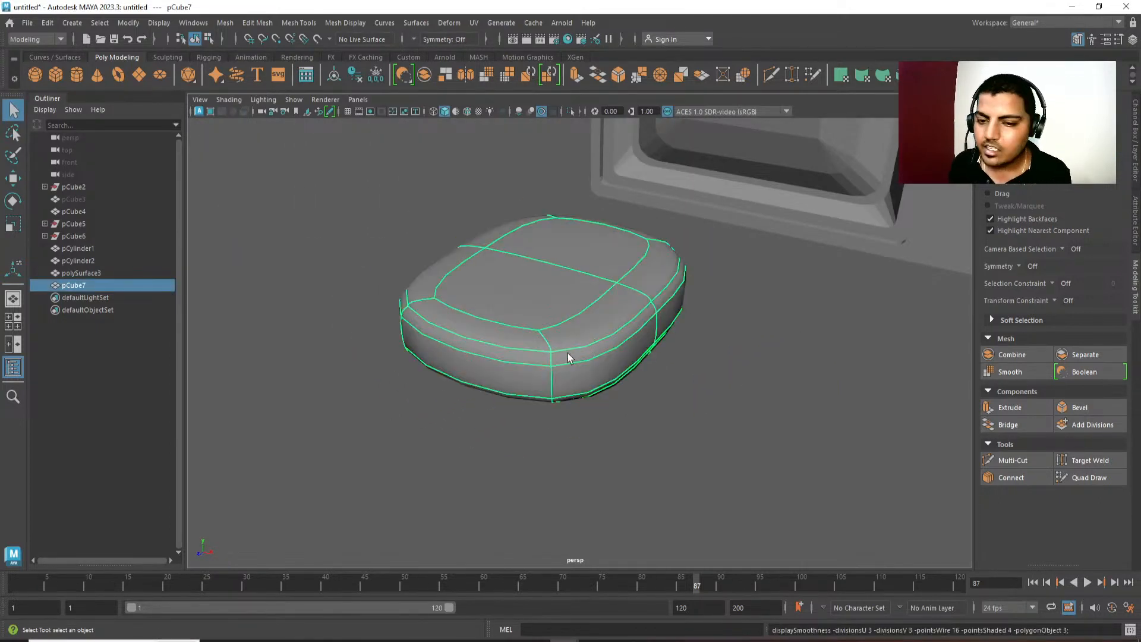
Compare the console's smoothed and unsmoothed corners, examining the vertices where the top slab meets the rim.
{"action": "left_click_drag", "start_coordinate": [631, 377], "coordinate": [538, 418], "text": "alt"}
{"action": "key", "text": "1"}
{"action": "key", "text": "3"}
{"action": "middle_click_drag", "start_coordinate": [538, 417], "coordinate": [537, 390], "text": "alt"}
{"action": "scroll", "coordinate": [508, 363], "scroll_direction": "up", "scroll_amount": 4}
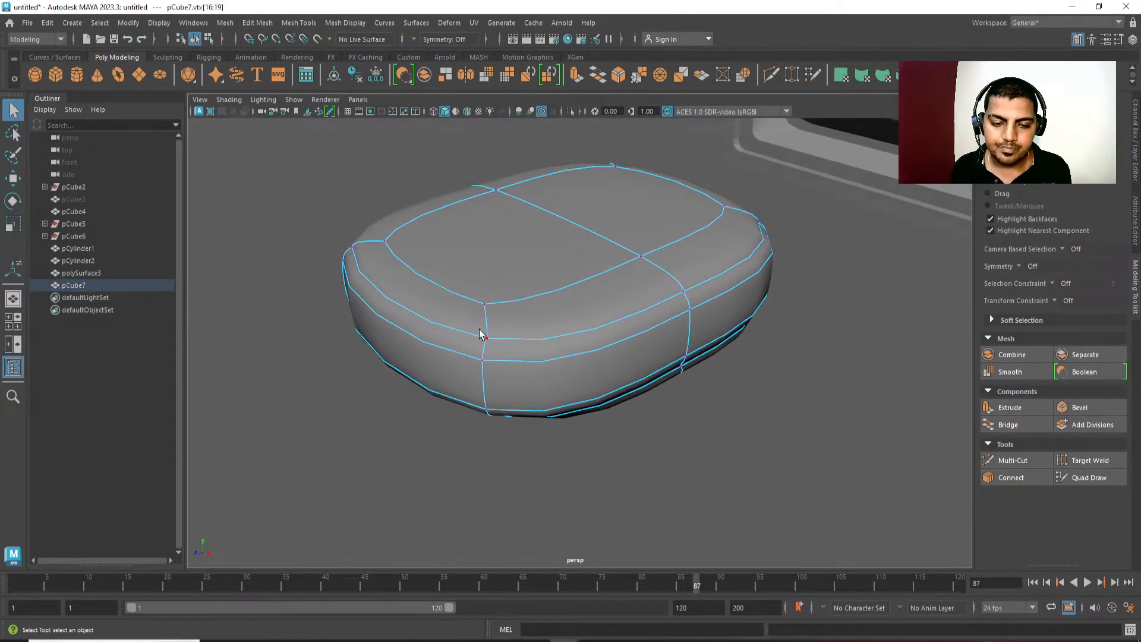
{"action": "middle_click_drag", "start_coordinate": [480, 334], "coordinate": [488, 366], "text": "alt"}
{"action": "key", "text": "1"}
{"action": "left_click_drag", "start_coordinate": [481, 318], "coordinate": [635, 400], "text": "alt"}
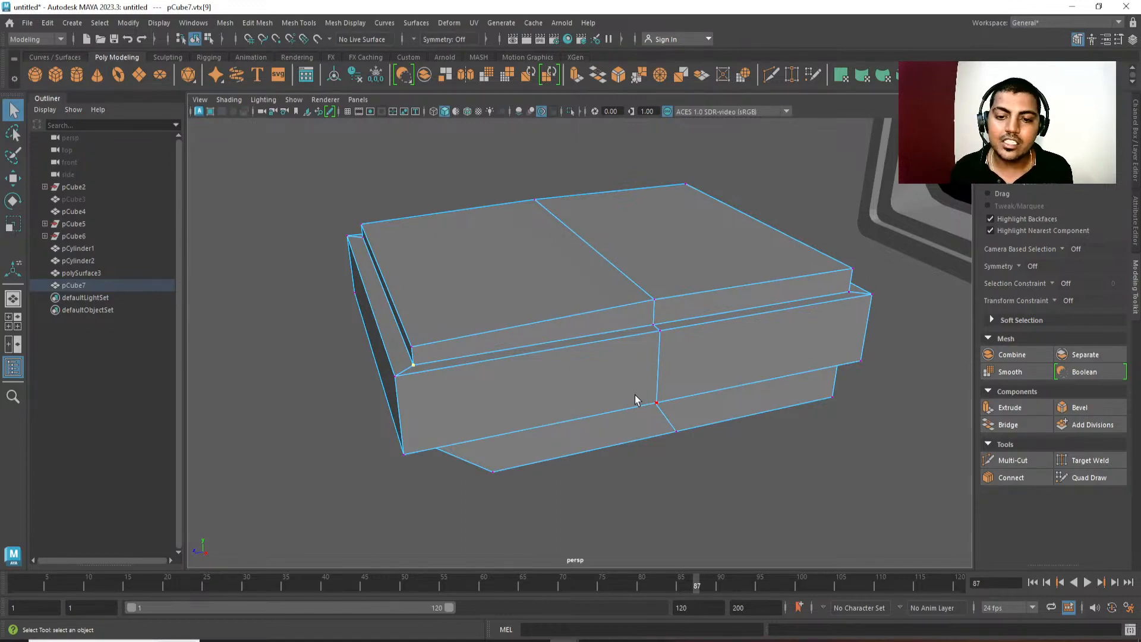
{"action": "key", "text": "3"}
{"action": "middle_click_drag", "start_coordinate": [631, 345], "coordinate": [566, 382], "text": "alt"}
{"action": "left_click_drag", "start_coordinate": [566, 382], "coordinate": [544, 306], "text": "alt"}
Select the television screen's recessed faces by growing the selection from a centre face, and scale them slightly.
{"action": "left_click", "coordinate": [587, 348]}
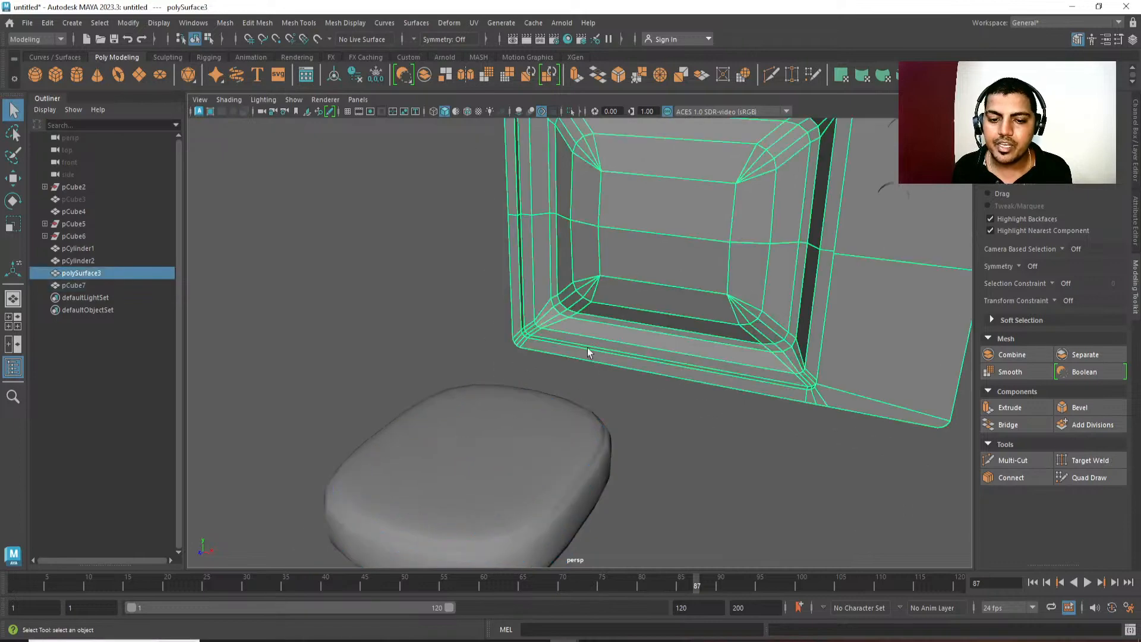
{"action": "key", "text": "1"}
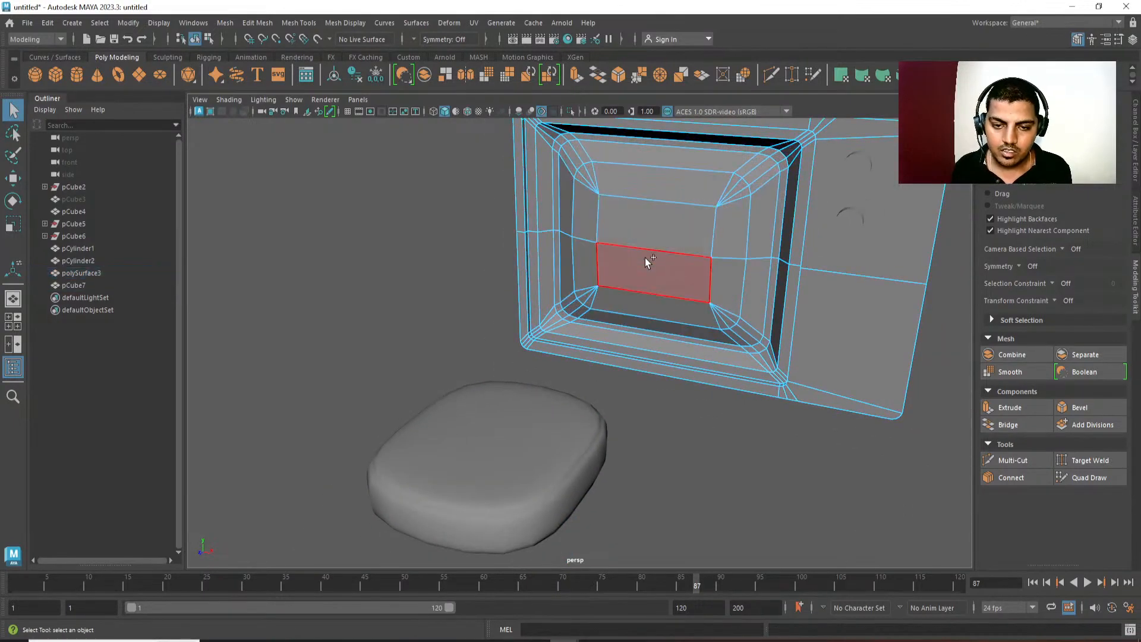
{"action": "left_click", "coordinate": [644, 257], "text": "shift"}
{"action": "key", "text": "shift+period"}
{"action": "key", "text": "shift+period"}
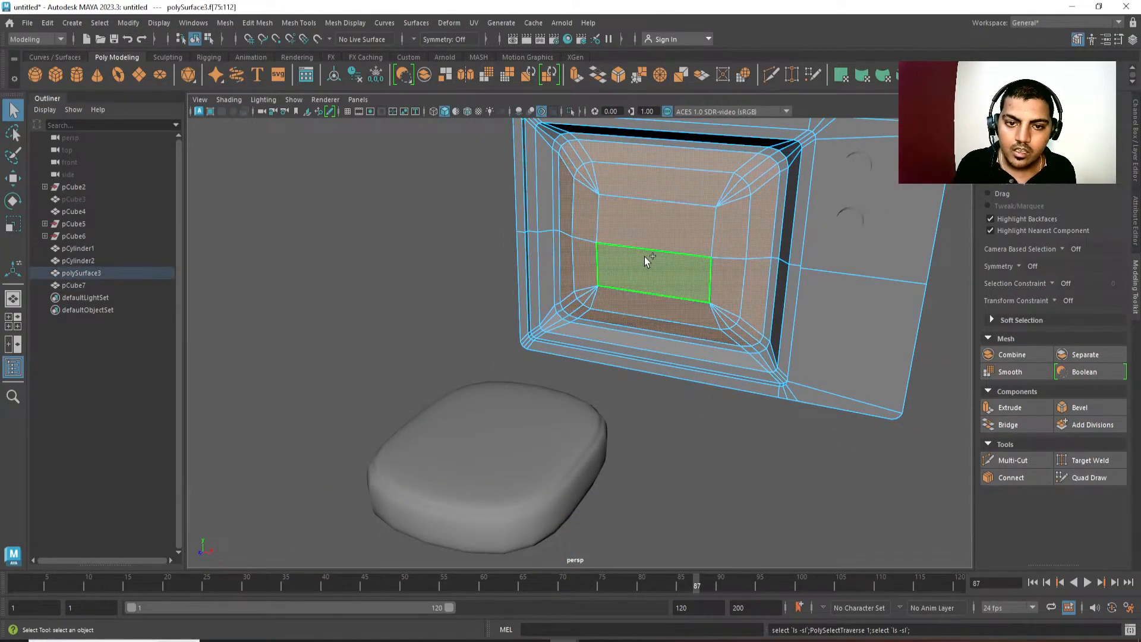
{"action": "key", "text": "r"}
{"action": "left_click_drag", "start_coordinate": [657, 245], "coordinate": [663, 247]}
{"action": "key", "text": "F8"}
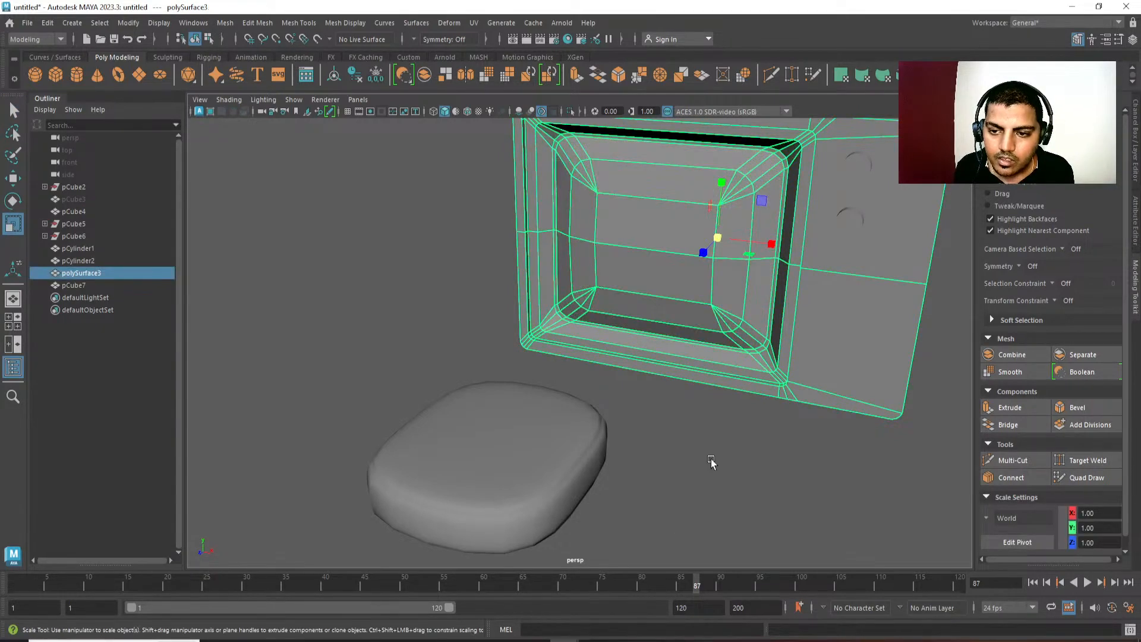
Select the console below the television and turn off its smooth preview.
{"action": "left_click", "coordinate": [714, 461]}
{"action": "left_click_drag", "start_coordinate": [717, 490], "coordinate": [615, 323], "text": "alt"}
{"action": "scroll", "coordinate": [615, 323], "scroll_direction": "up", "scroll_amount": 3}
{"action": "left_click", "coordinate": [531, 364]}
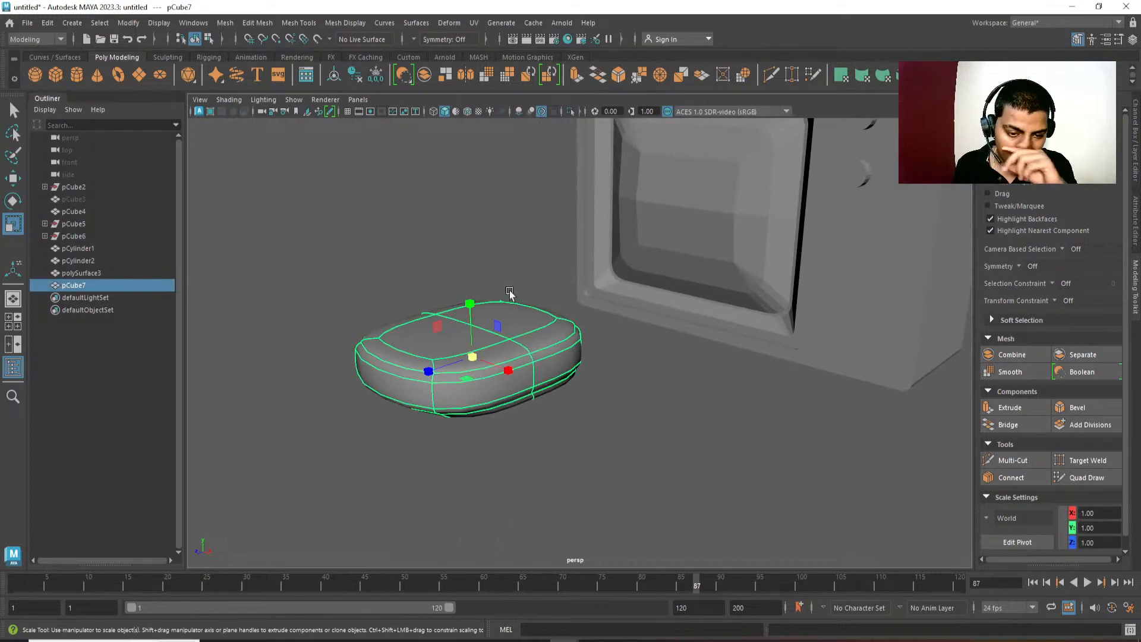
{"action": "key", "text": "1"}
{"action": "scroll", "coordinate": [530, 437], "scroll_direction": "up", "scroll_amount": 3}
{"action": "left_click_drag", "start_coordinate": [529, 437], "coordinate": [500, 395], "text": "alt"}
Select the vertical and slanted corner edges of the console's slabs at all four corners.
{"action": "key", "text": "F10"}
{"action": "left_click", "coordinate": [464, 347]}
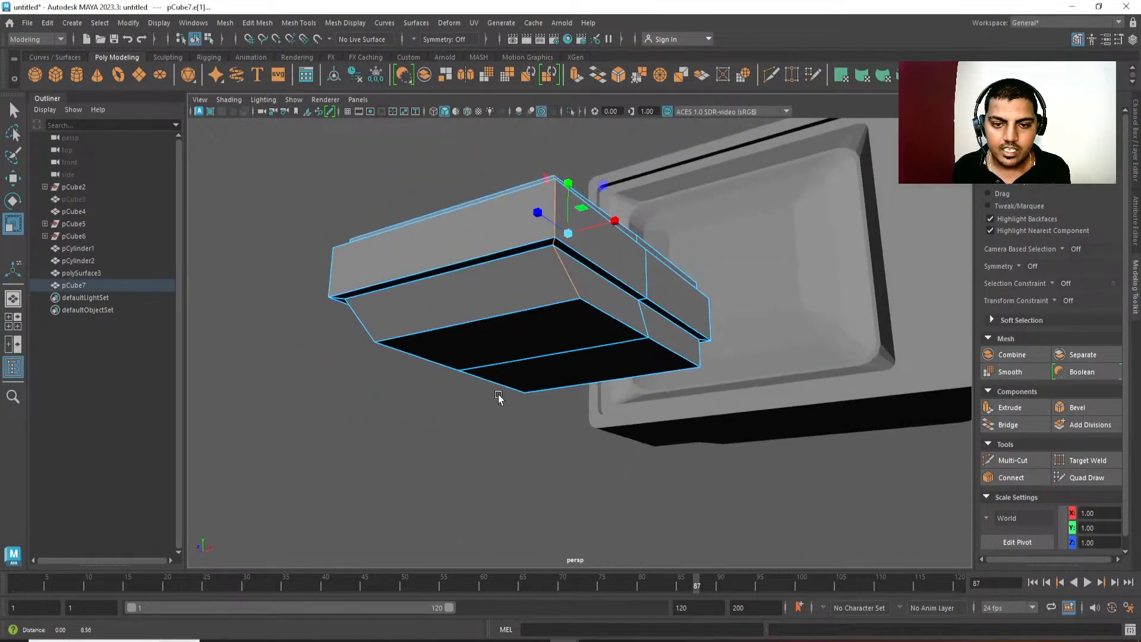
{"action": "left_click", "coordinate": [374, 320], "text": "shift"}
{"action": "left_click_drag", "start_coordinate": [390, 374], "coordinate": [573, 368], "text": "alt"}
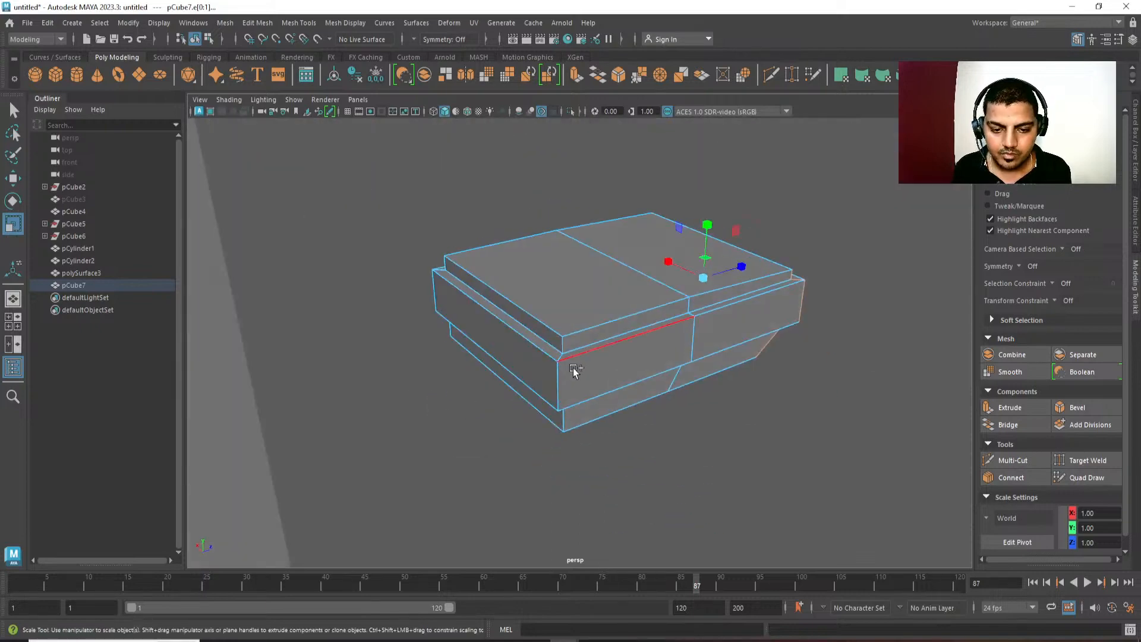
{"action": "left_click", "coordinate": [574, 363], "text": "shift"}
{"action": "left_click", "coordinate": [561, 380], "text": "shift"}
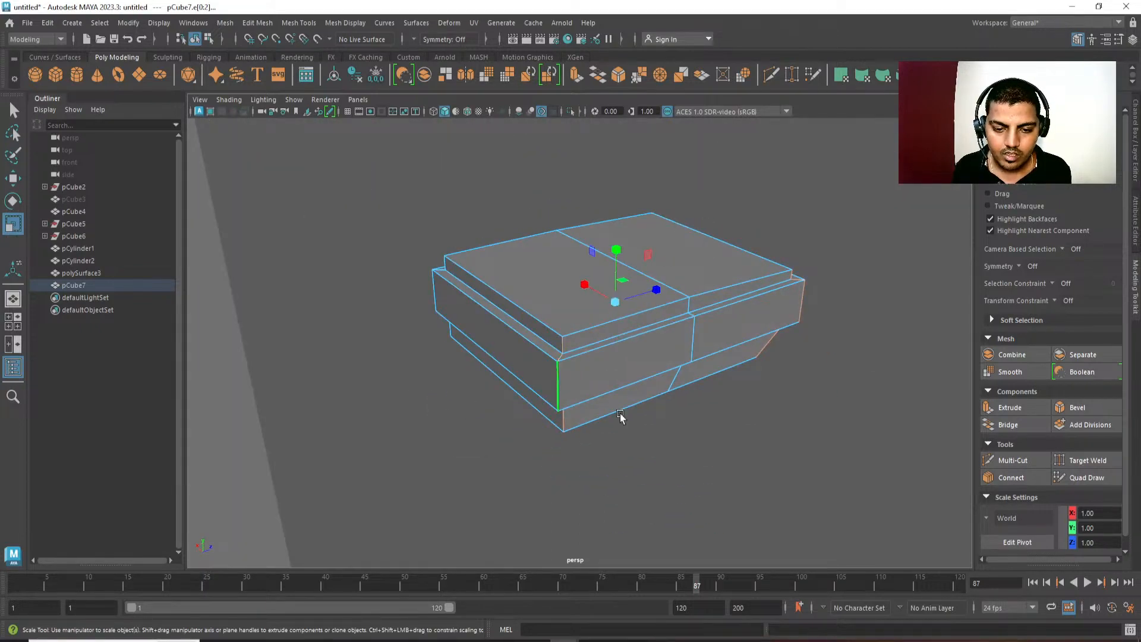
{"action": "left_click_drag", "start_coordinate": [618, 413], "coordinate": [711, 361], "text": "alt"}
{"action": "left_click_drag", "start_coordinate": [674, 404], "coordinate": [594, 408], "text": "alt"}
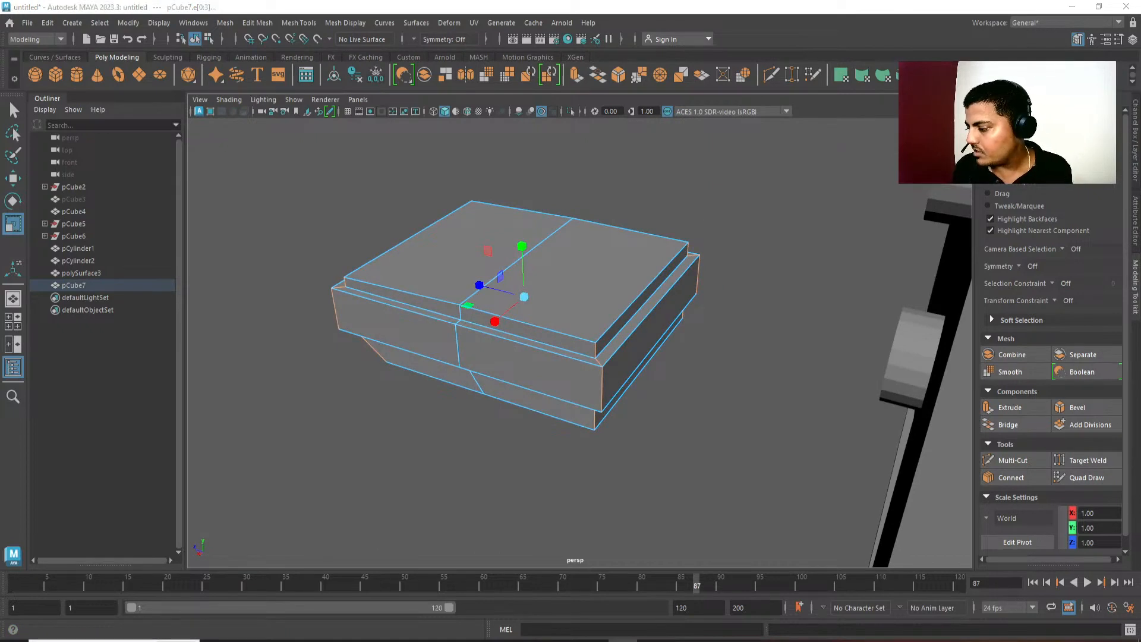
{"action": "middle_click_drag", "start_coordinate": [546, 552], "coordinate": [532, 548], "text": "alt"}
Bevel the selected corner edges with a fraction of 0.28 and 4 segments.
{"action": "key", "text": "ctrl+b"}
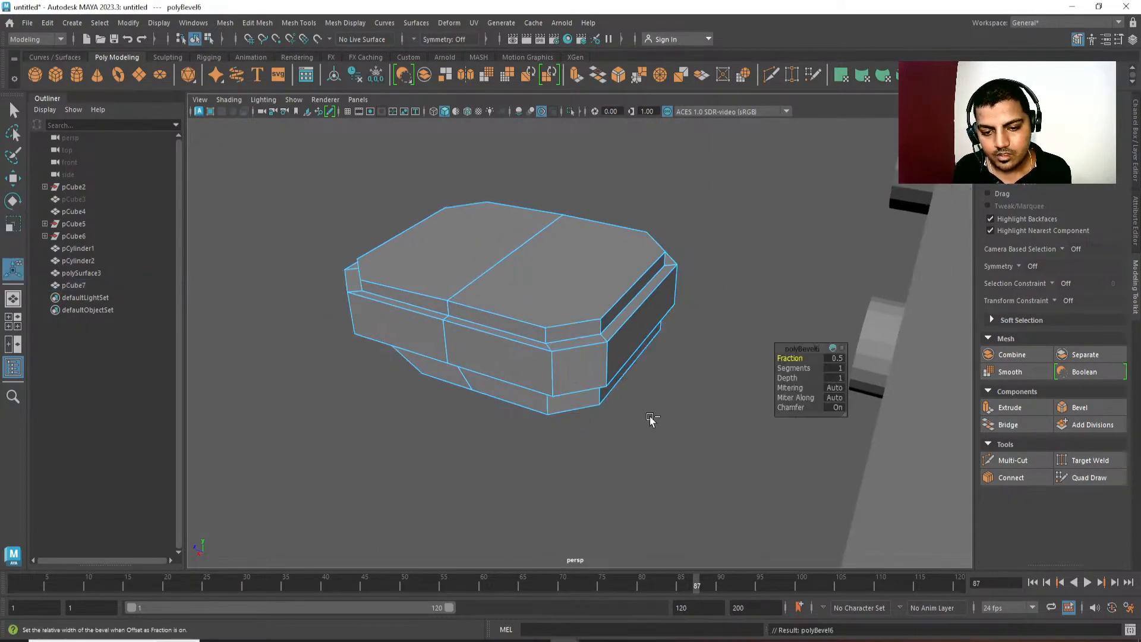
{"action": "middle_click_drag", "start_coordinate": [651, 419], "coordinate": [637, 418]}
{"action": "left_click_drag", "start_coordinate": [620, 429], "coordinate": [691, 370], "text": "alt"}
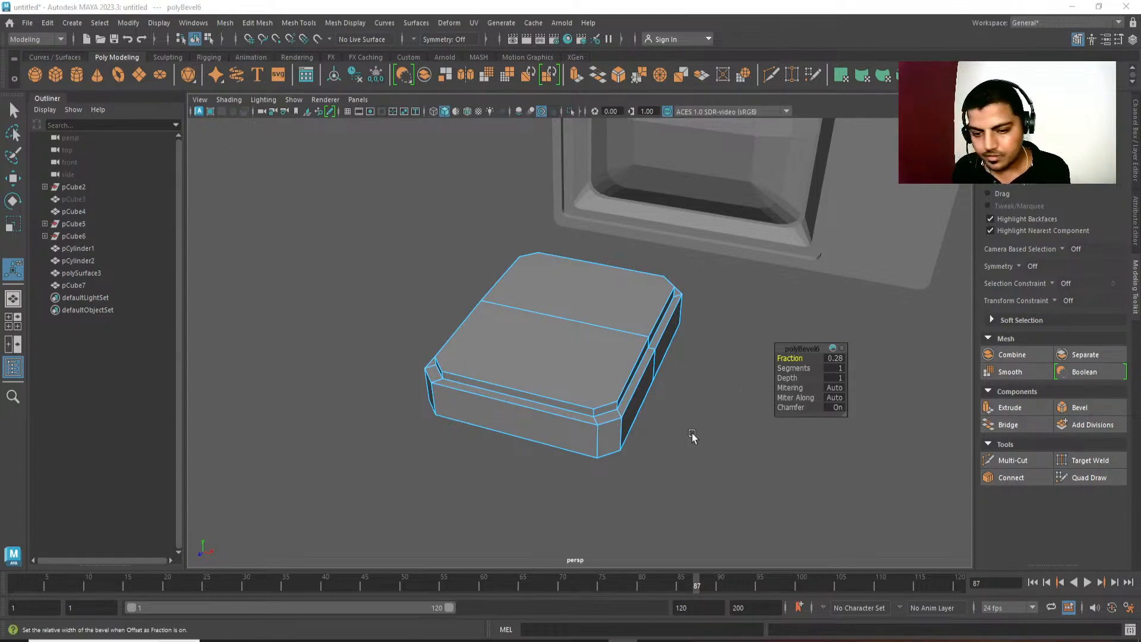
{"action": "middle_click_drag", "start_coordinate": [691, 431], "coordinate": [645, 426], "text": "alt"}
{"action": "left_click_drag", "start_coordinate": [793, 368], "coordinate": [800, 368]}
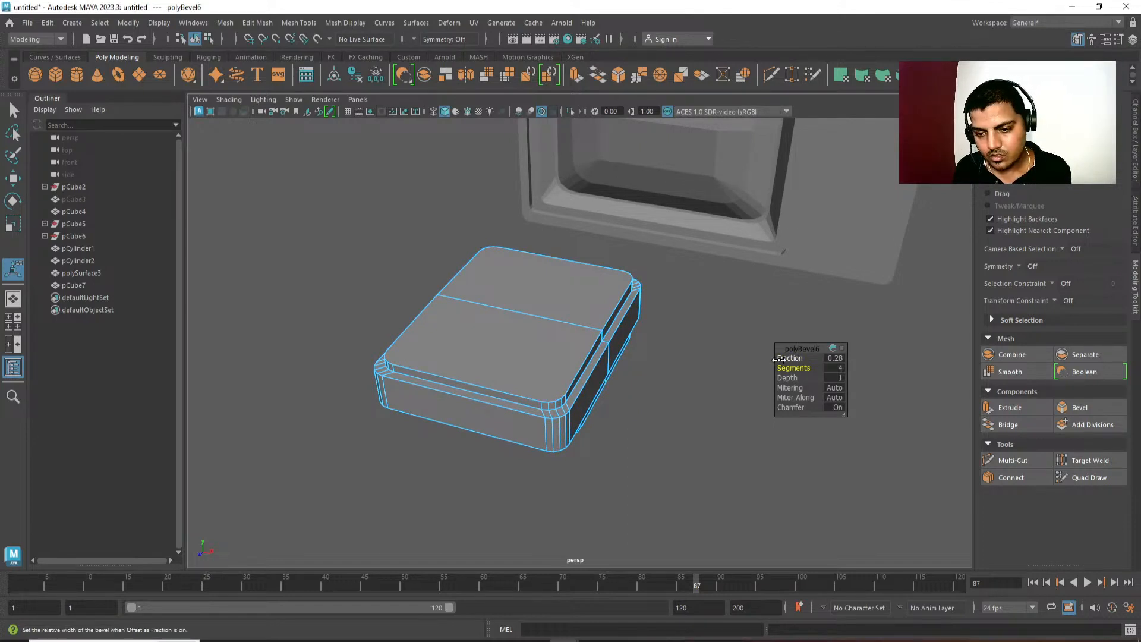
{"action": "middle_click_drag", "start_coordinate": [685, 445], "coordinate": [690, 450], "text": "ctrl"}
{"action": "key", "text": "q"}
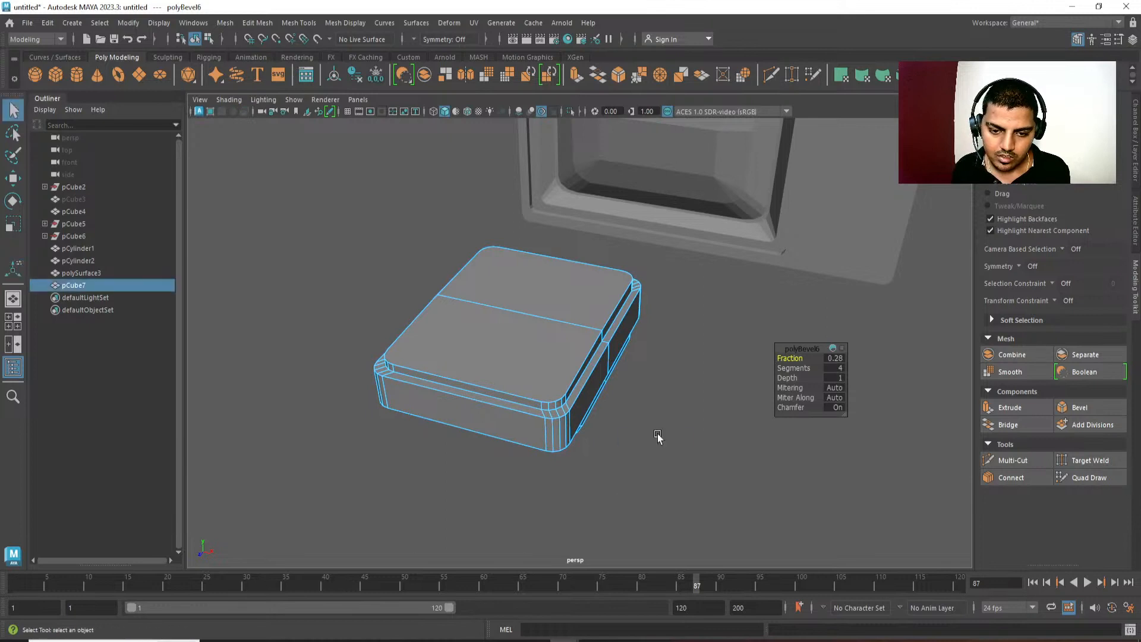
Examine the console's bevelled corners from several sides.
{"action": "left_click", "coordinate": [657, 437]}
{"action": "left_click_drag", "start_coordinate": [636, 447], "coordinate": [532, 298], "text": "alt"}
{"action": "left_click", "coordinate": [531, 299]}
{"action": "left_click", "coordinate": [471, 419]}
{"action": "left_click_drag", "start_coordinate": [471, 419], "coordinate": [456, 441], "text": "alt"}
{"action": "left_click", "coordinate": [490, 351]}
{"action": "left_click_drag", "start_coordinate": [491, 351], "coordinate": [553, 382], "text": "alt"}
{"action": "left_click", "coordinate": [545, 444]}
{"action": "left_click", "coordinate": [553, 382]}
{"action": "left_click_drag", "start_coordinate": [622, 471], "coordinate": [583, 361], "text": "alt"}
{"action": "right_click_drag", "start_coordinate": [583, 362], "coordinate": [690, 408], "text": "alt"}
Connect two pairs of bevelled corner vertices across one end of the top slab, parallel to its centre line.
{"action": "key", "text": "F9"}
{"action": "left_click", "coordinate": [584, 334]}
{"action": "left_click_drag", "start_coordinate": [605, 244], "coordinate": [601, 275], "text": "alt"}
{"action": "right_click_drag", "start_coordinate": [615, 245], "coordinate": [676, 227]}
{"action": "key", "text": "w"}
{"action": "left_click_drag", "start_coordinate": [661, 356], "coordinate": [543, 414], "text": "alt"}
{"action": "key", "text": "q"}
{"action": "key", "text": "F9"}
{"action": "left_click", "coordinate": [599, 370]}
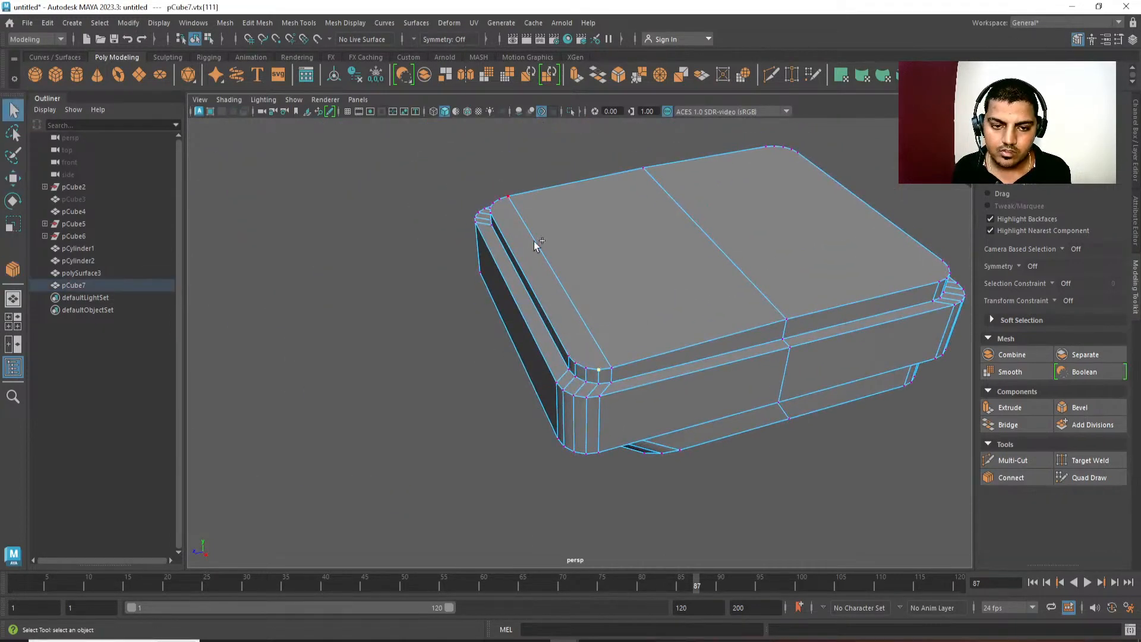
{"action": "key", "text": "g"}
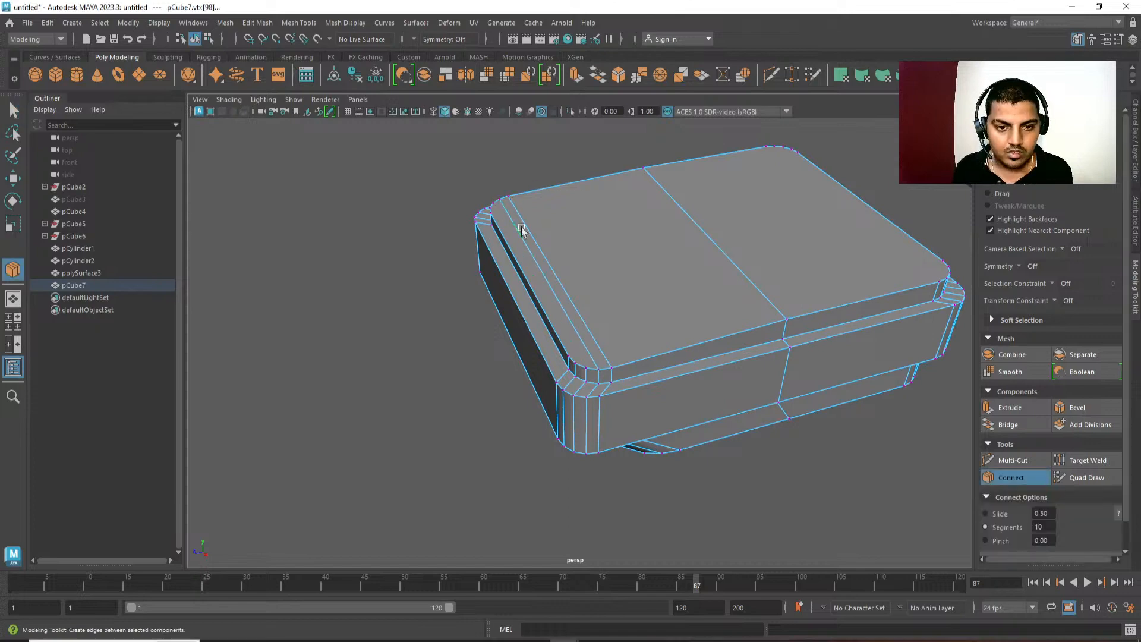
{"action": "key", "text": "w"}
{"action": "left_click_drag", "start_coordinate": [522, 228], "coordinate": [645, 292], "text": "alt"}
{"action": "left_click_drag", "start_coordinate": [525, 321], "coordinate": [600, 333], "text": "alt"}
{"action": "key", "text": "q"}
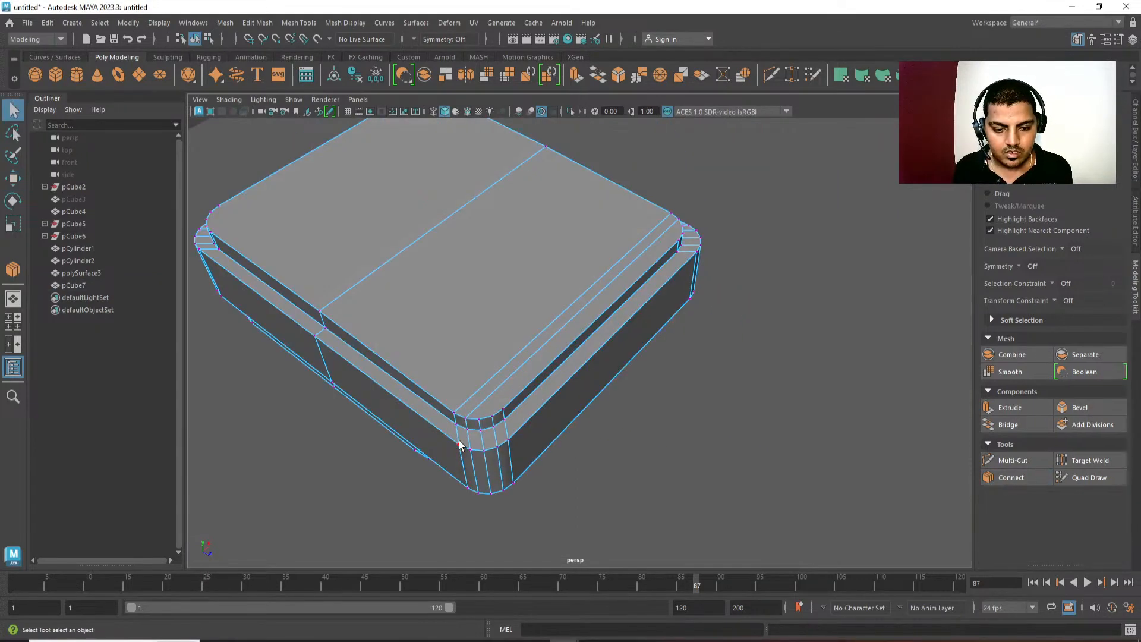
{"action": "left_click", "coordinate": [488, 416]}
{"action": "left_click", "coordinate": [683, 221], "text": "shift"}
{"action": "right_click_drag", "start_coordinate": [755, 192], "coordinate": [753, 303], "text": "shift"}
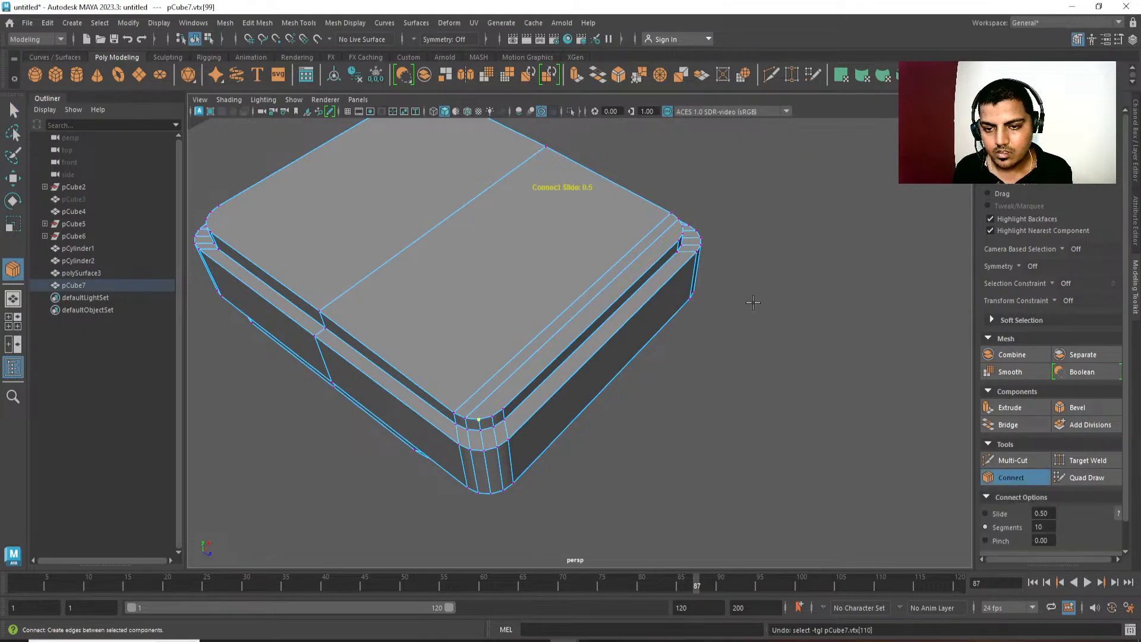
{"action": "key", "text": "w"}
Cut two parallel edges between the corner vertices along one side of the top slab, crossing its centre line, with Multi-Cut.
{"action": "left_click_drag", "start_coordinate": [753, 302], "coordinate": [519, 308], "text": "alt"}
{"action": "right_click_drag", "start_coordinate": [519, 308], "coordinate": [467, 312], "text": "shift"}
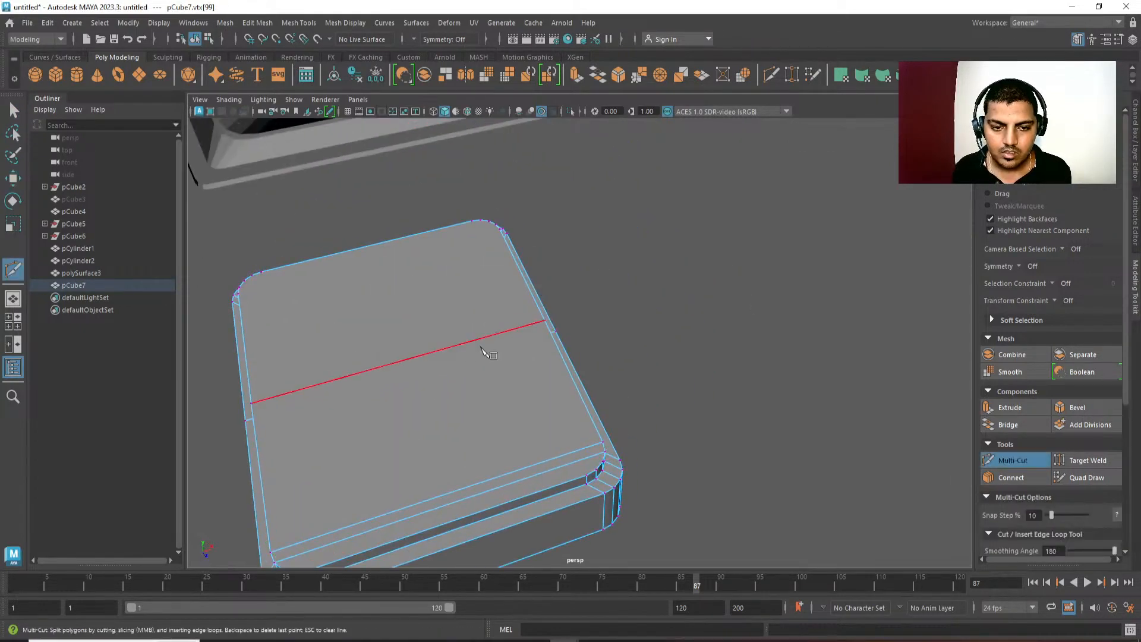
{"action": "left_click_drag", "start_coordinate": [482, 348], "coordinate": [523, 297], "text": "alt"}
{"action": "scroll", "coordinate": [553, 424], "scroll_direction": "up", "scroll_amount": 4}
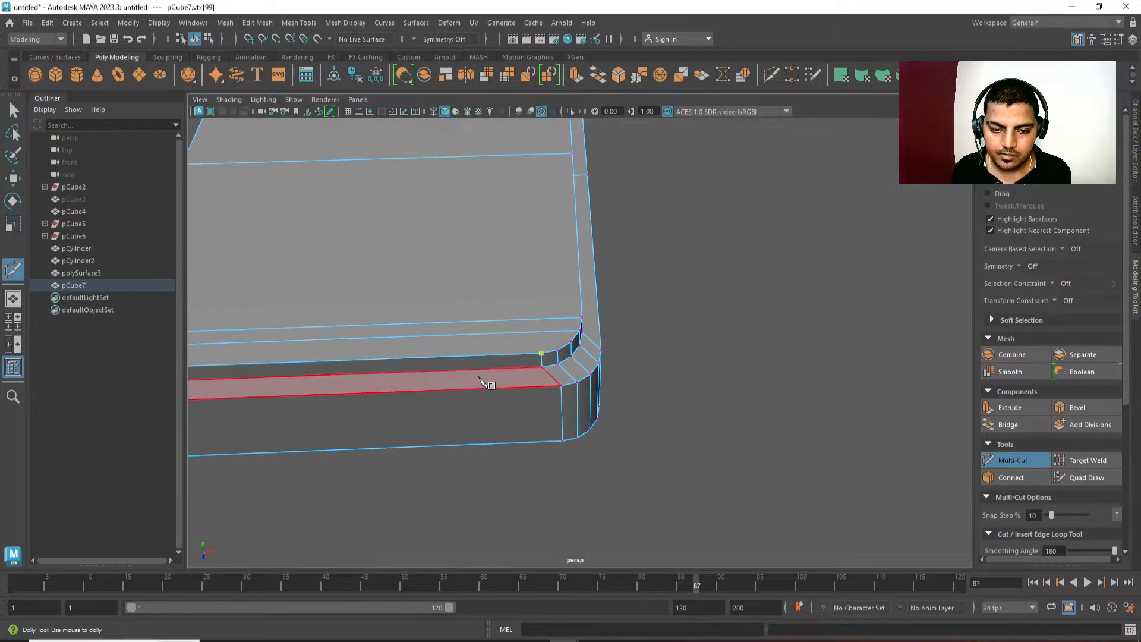
{"action": "left_click", "coordinate": [558, 351]}
{"action": "scroll", "coordinate": [463, 416], "scroll_direction": "down", "scroll_amount": 4}
{"action": "mouse_move", "coordinate": [589, 357]}
{"action": "left_mouse_down", "text": "alt"}
{"action": "mouse_move", "coordinate": [529, 326]}
{"action": "mouse_move", "coordinate": [525, 273]}
{"action": "mouse_move", "coordinate": [581, 365]}
{"action": "left_mouse_up", "text": "alt"}
{"action": "middle_click_drag", "start_coordinate": [652, 311], "coordinate": [612, 297], "text": "alt"}
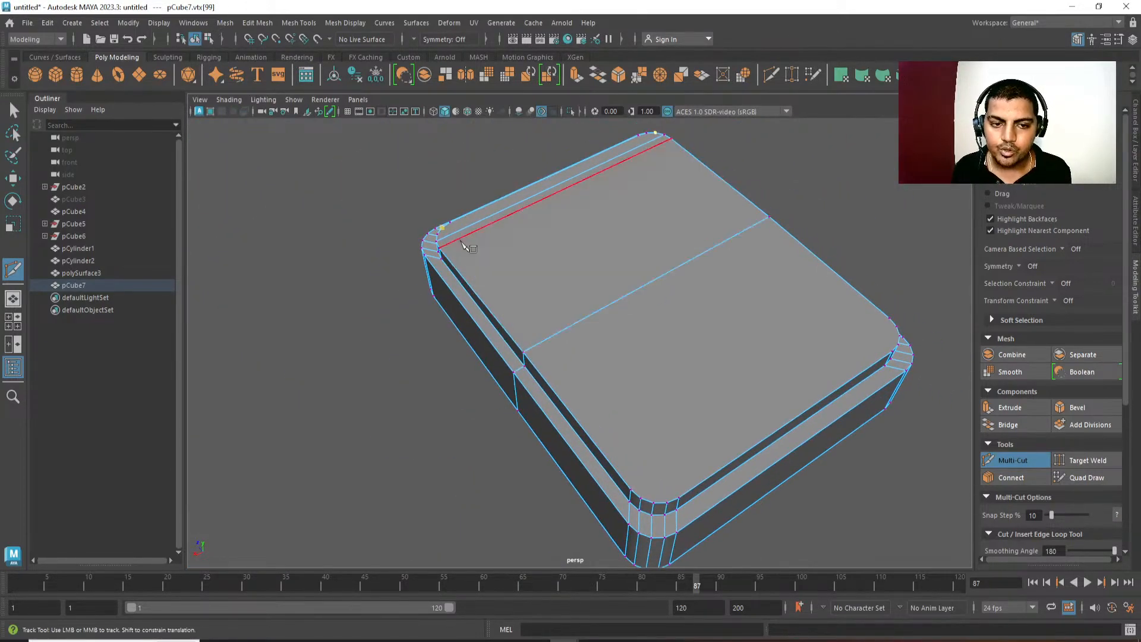
{"action": "middle_click_drag", "start_coordinate": [585, 350], "coordinate": [525, 302], "text": "alt"}
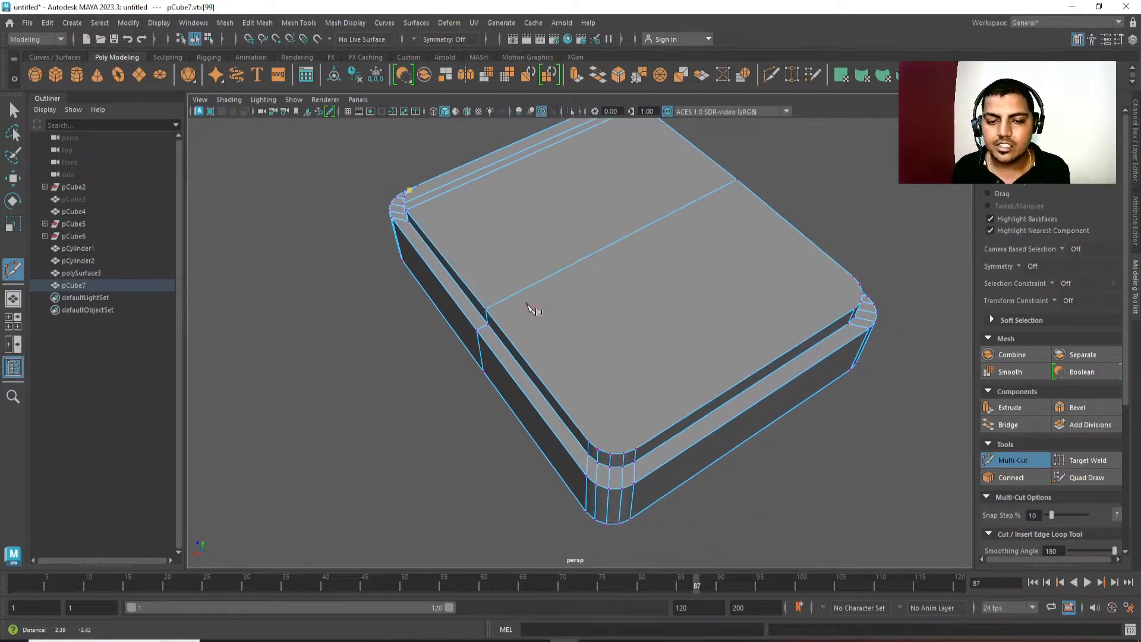
{"action": "right_click", "coordinate": [627, 456]}
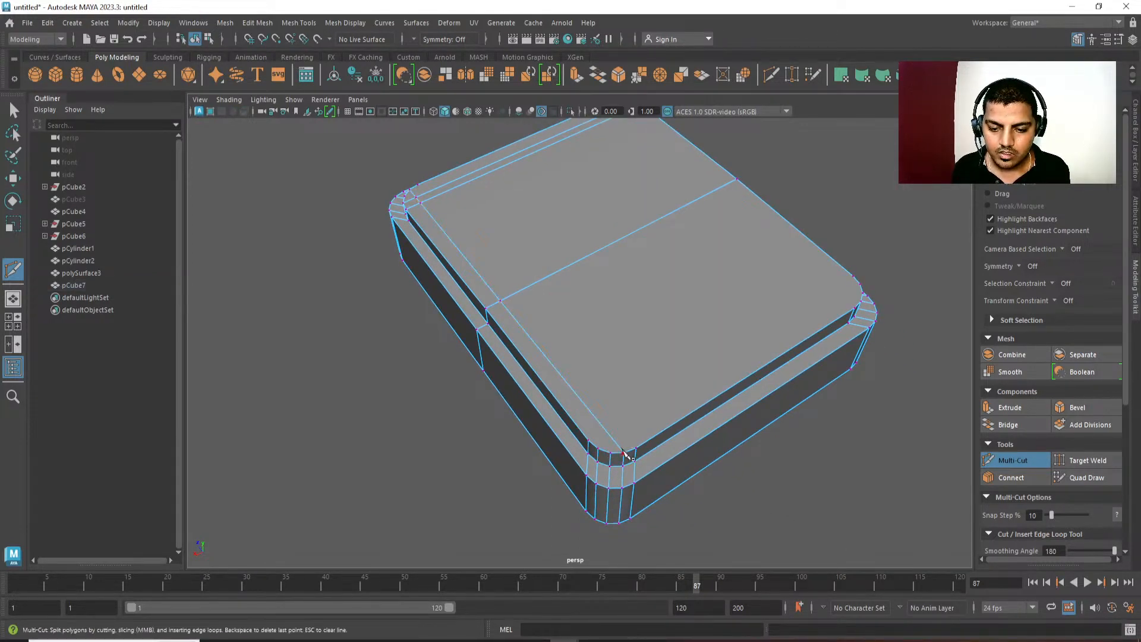
{"action": "left_click", "coordinate": [636, 448]}
{"action": "middle_click_drag", "start_coordinate": [510, 271], "coordinate": [520, 288], "text": "alt"}
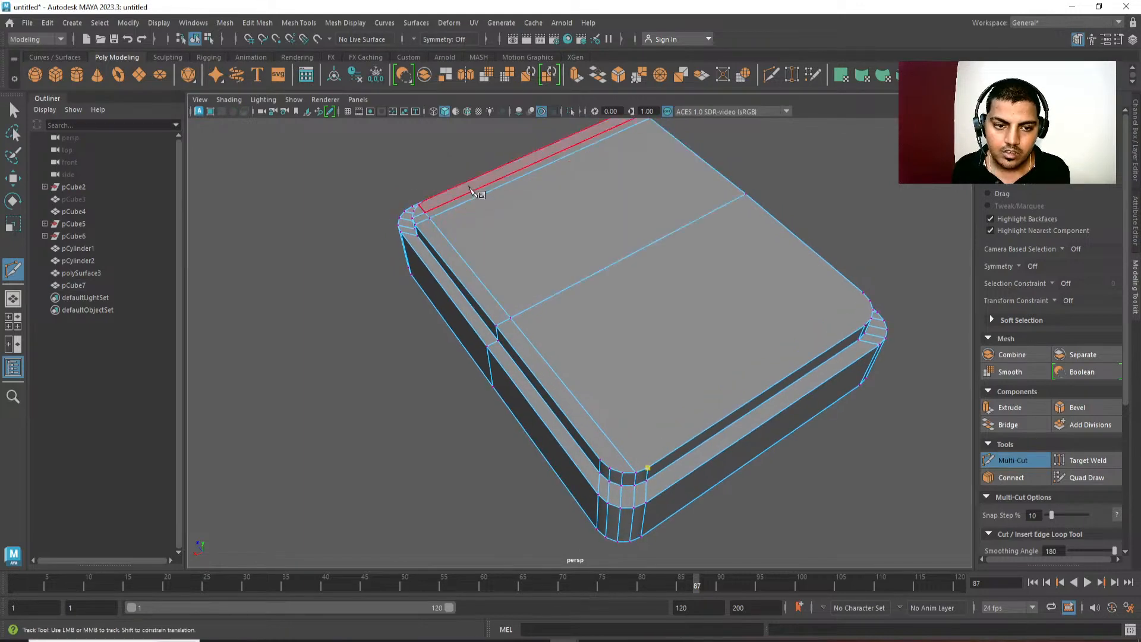
{"action": "right_click", "coordinate": [411, 216]}
Cut two parallel edges between the corner vertices along the top slab's opposite end, parallel to its centre line.
{"action": "left_click_drag", "start_coordinate": [410, 253], "coordinate": [535, 301], "text": "alt"}
{"action": "middle_click_drag", "start_coordinate": [535, 300], "coordinate": [434, 306], "text": "alt"}
{"action": "right_click_drag", "start_coordinate": [439, 310], "coordinate": [576, 404], "text": "alt"}
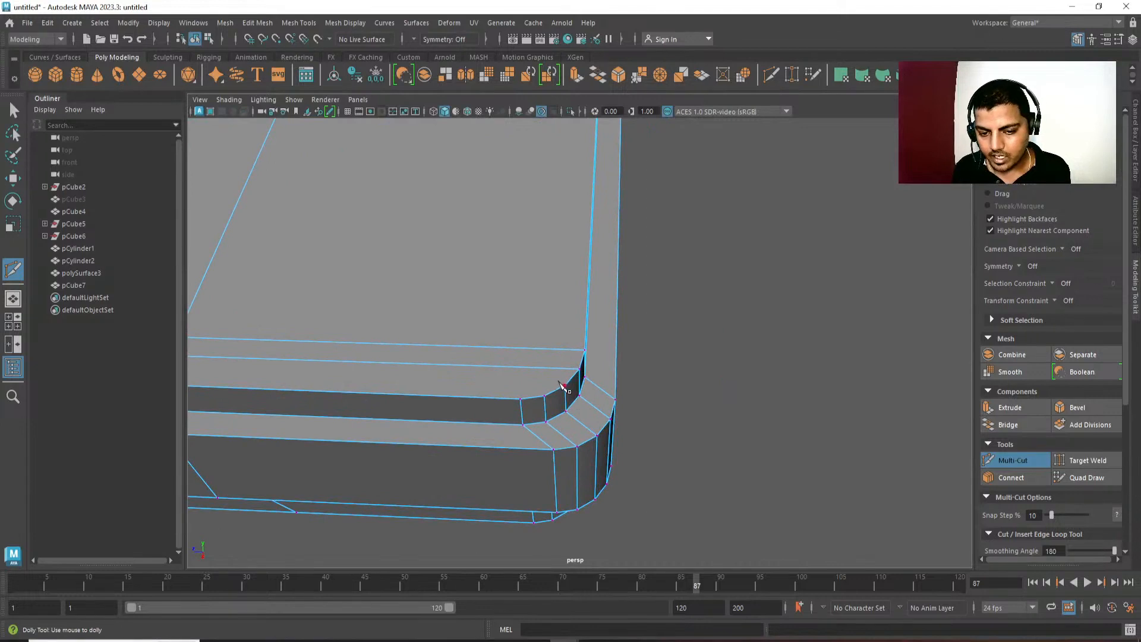
{"action": "middle_click_drag", "start_coordinate": [461, 400], "coordinate": [489, 553], "text": "alt"}
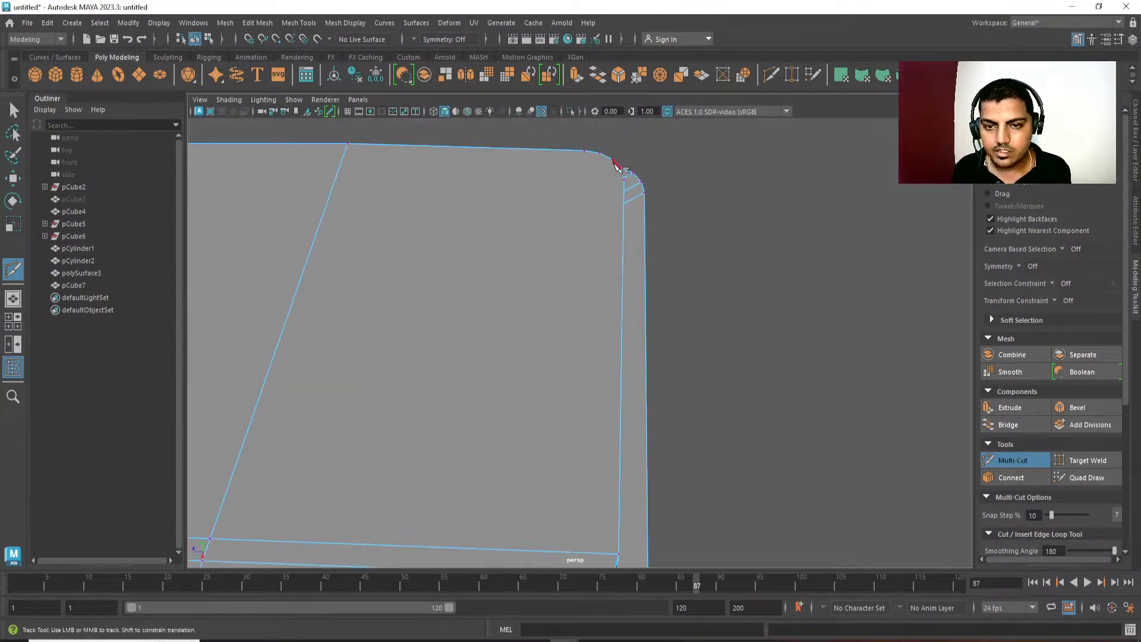
{"action": "left_click", "coordinate": [600, 153]}
{"action": "right_click", "coordinate": [627, 298]}
{"action": "right_click_drag", "start_coordinate": [629, 303], "coordinate": [570, 280], "text": "alt"}
{"action": "middle_click_drag", "start_coordinate": [571, 280], "coordinate": [580, 261], "text": "alt"}
{"action": "left_click", "coordinate": [591, 191]}
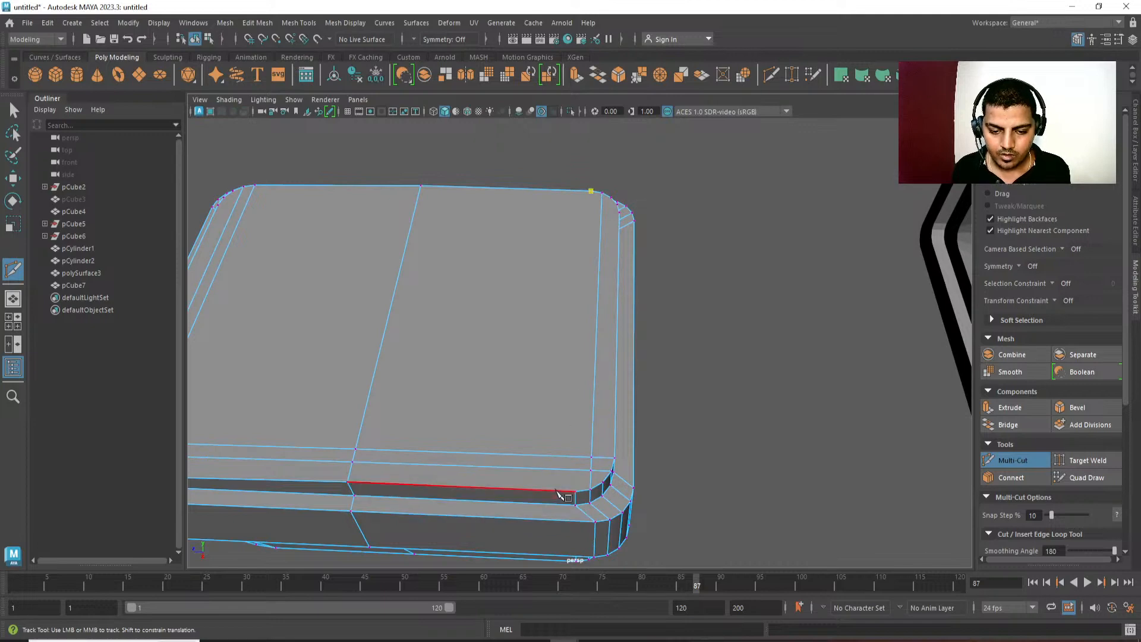
{"action": "left_click_drag", "start_coordinate": [559, 485], "coordinate": [419, 340], "text": "alt"}
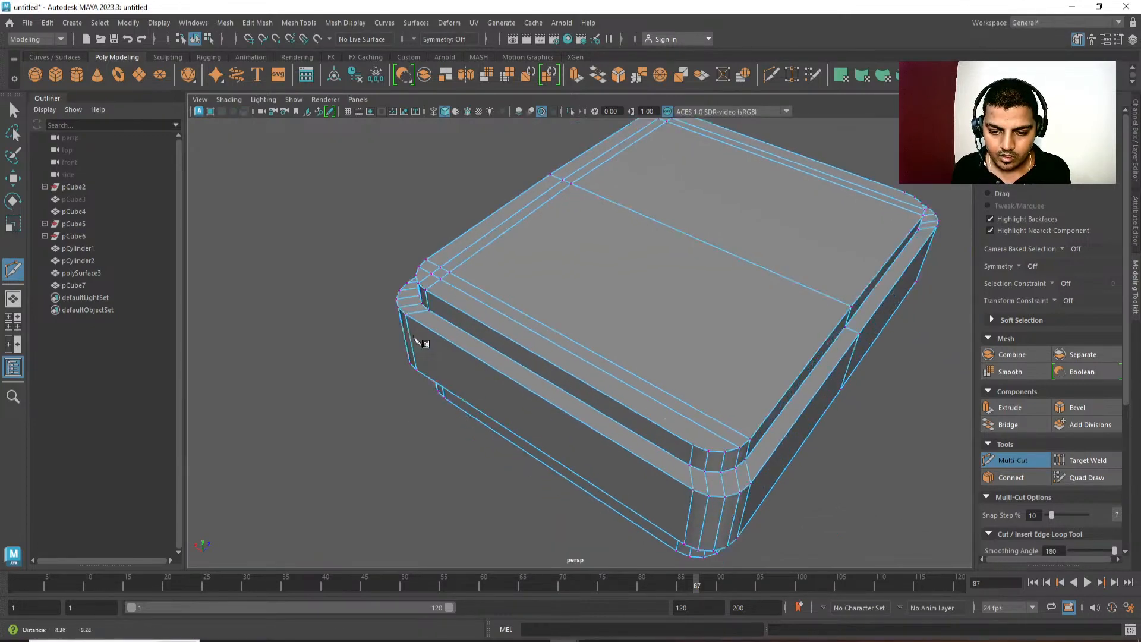
{"action": "middle_click_drag", "start_coordinate": [419, 340], "coordinate": [377, 314], "text": "alt"}
Cut two parallel edges between the corner vertices along the top slab's remaining side, completing the border, and leave Multi-Cut.
{"action": "left_click", "coordinate": [666, 411]}
{"action": "left_click_drag", "start_coordinate": [787, 351], "coordinate": [545, 262], "text": "alt"}
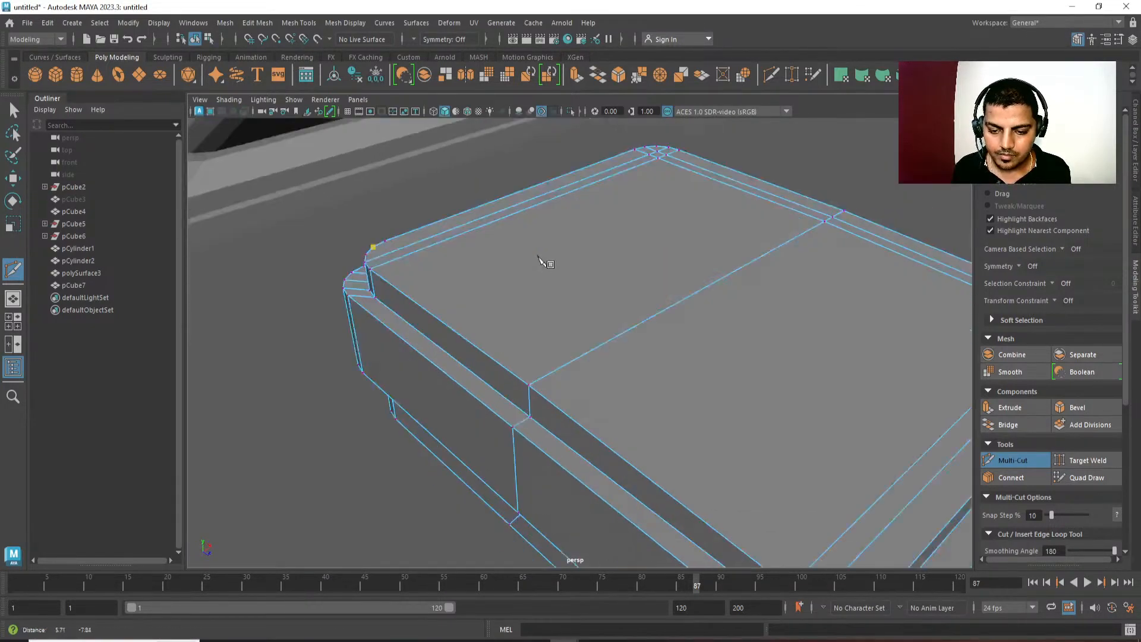
{"action": "middle_click_drag", "start_coordinate": [545, 262], "coordinate": [443, 163], "text": "alt"}
{"action": "right_click_drag", "start_coordinate": [443, 164], "coordinate": [398, 146], "text": "alt"}
{"action": "right_click", "coordinate": [648, 468]}
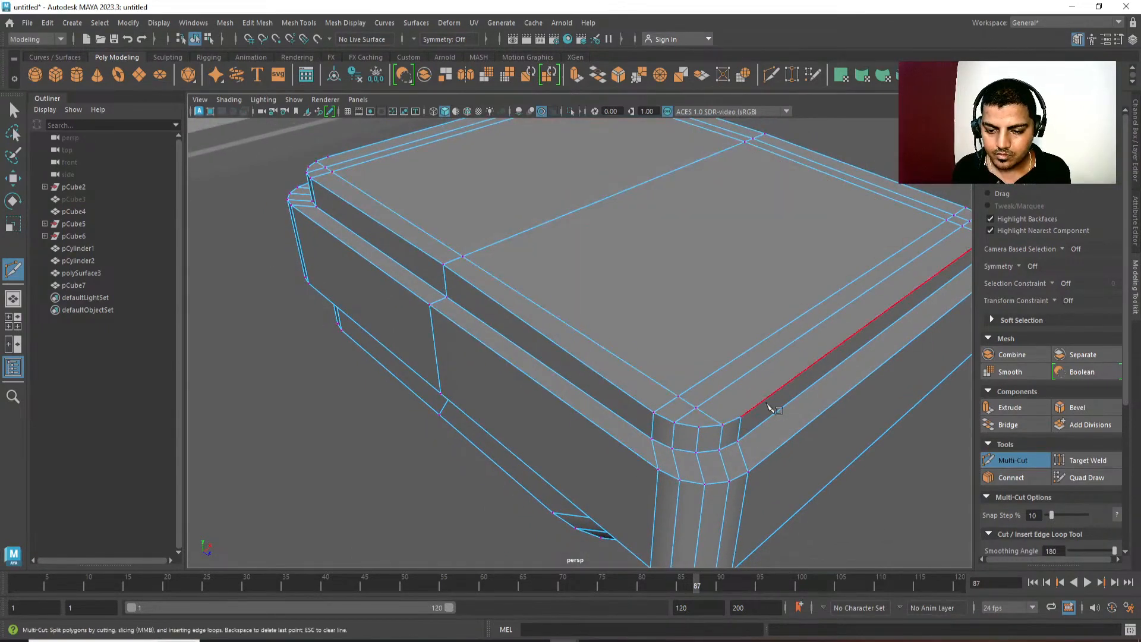
{"action": "right_click_drag", "start_coordinate": [416, 178], "coordinate": [380, 141], "text": "alt"}
{"action": "left_click_drag", "start_coordinate": [380, 140], "coordinate": [606, 345], "text": "alt"}
{"action": "middle_click_drag", "start_coordinate": [606, 345], "coordinate": [572, 316], "text": "alt"}
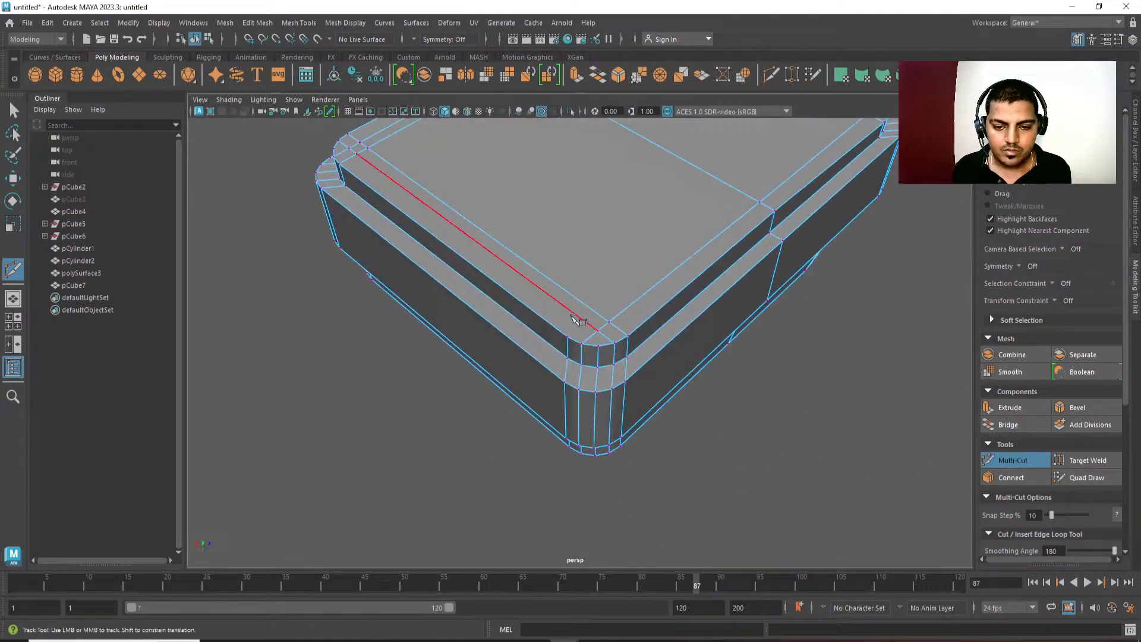
{"action": "right_click", "coordinate": [598, 349]}
{"action": "right_click_drag", "start_coordinate": [598, 349], "coordinate": [547, 410], "text": "alt"}
{"action": "left_click_drag", "start_coordinate": [547, 410], "coordinate": [648, 359], "text": "alt"}
{"action": "key", "text": "w"}
Inspect the console's profile and slab edges in the side and front orthographic views.
{"action": "right_click_drag", "start_coordinate": [648, 359], "coordinate": [731, 297]}
{"action": "left_click", "coordinate": [854, 237]}
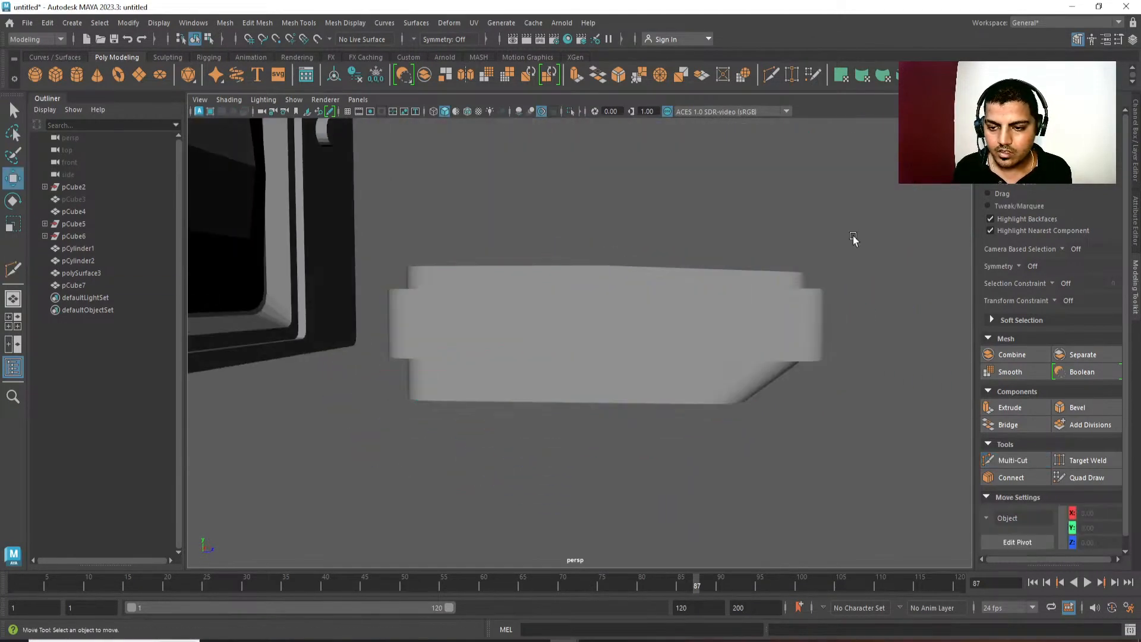
{"action": "key", "text": "space"}
{"action": "left_click_drag", "start_coordinate": [854, 238], "coordinate": [886, 237]}
{"action": "middle_click_drag", "start_coordinate": [226, 335], "coordinate": [541, 355], "text": "alt"}
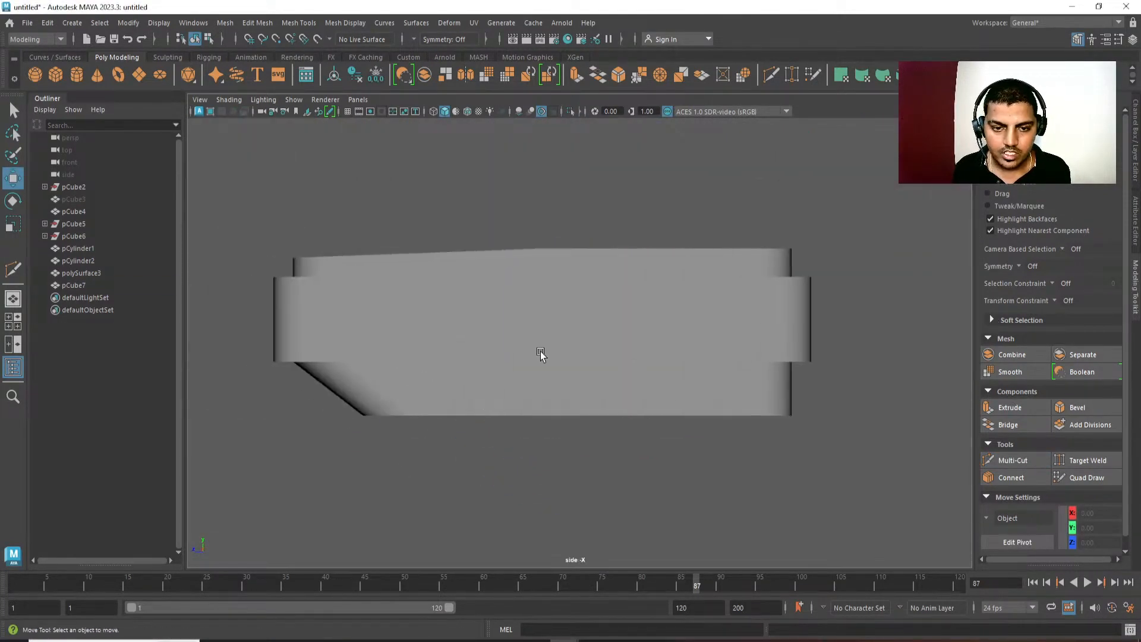
{"action": "left_click", "coordinate": [541, 355]}
{"action": "scroll", "coordinate": [311, 323], "scroll_direction": "up", "scroll_amount": 6}
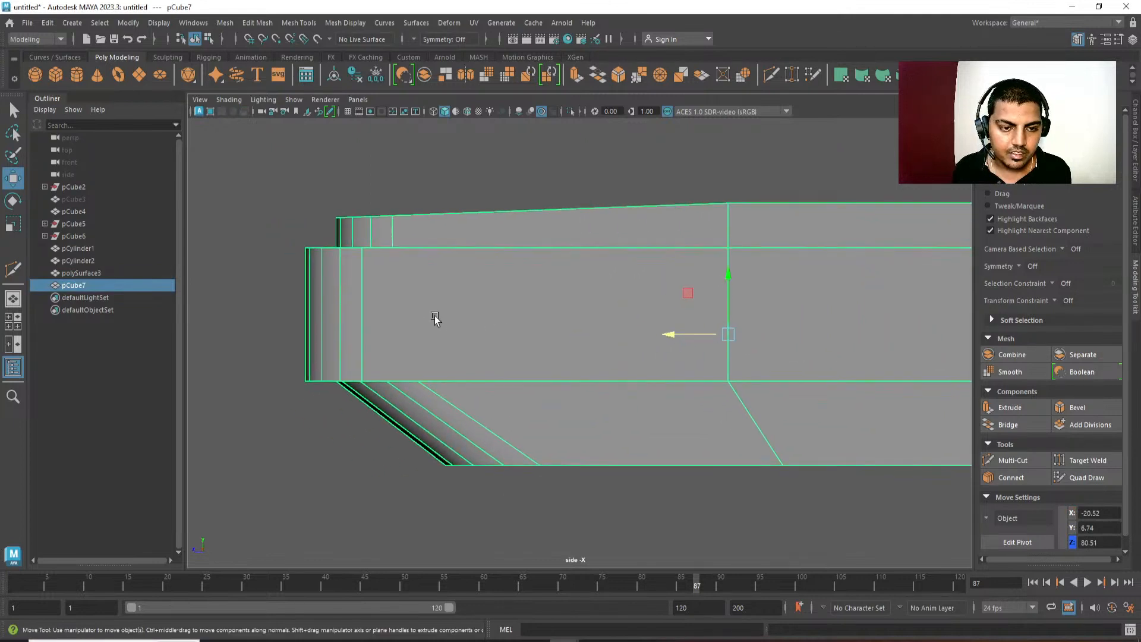
{"action": "scroll", "coordinate": [436, 319], "scroll_direction": "up", "scroll_amount": 2}
{"action": "middle_click_drag", "start_coordinate": [467, 423], "coordinate": [466, 376], "text": "alt"}
{"action": "scroll", "coordinate": [442, 382], "scroll_direction": "down", "scroll_amount": 3}
{"action": "key", "text": "space"}
{"action": "left_click_drag", "start_coordinate": [470, 310], "coordinate": [471, 328]}
{"action": "scroll", "coordinate": [462, 333], "scroll_direction": "down", "scroll_amount": 2}
{"action": "key", "text": "space"}
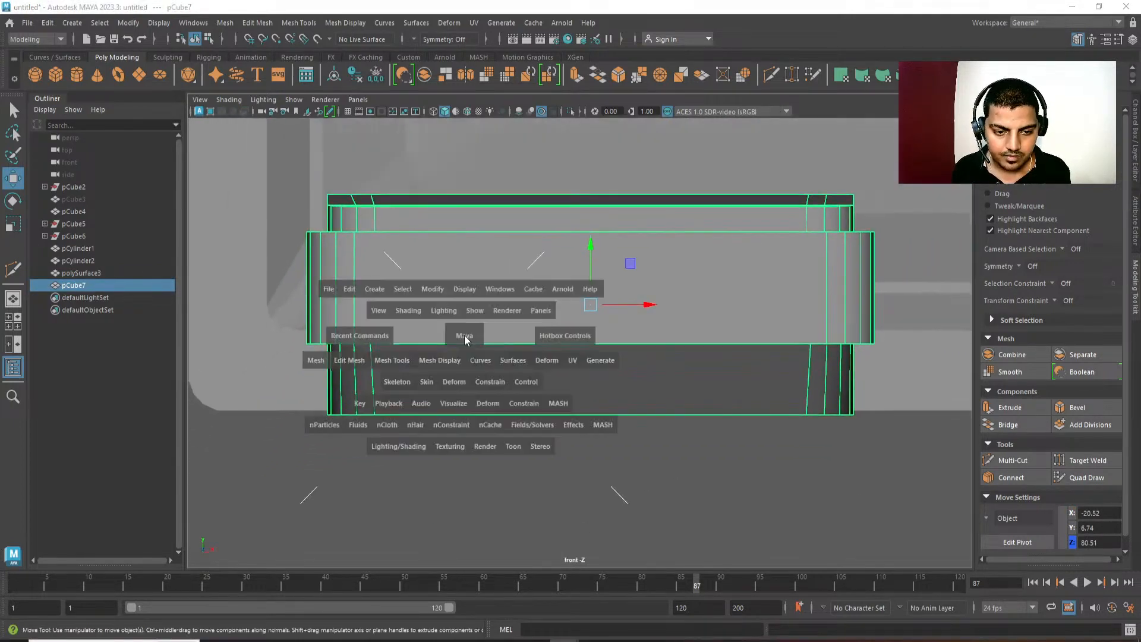
{"action": "left_click", "coordinate": [465, 340]}
{"action": "middle_click_drag", "start_coordinate": [925, 420], "coordinate": [872, 389], "text": "alt"}
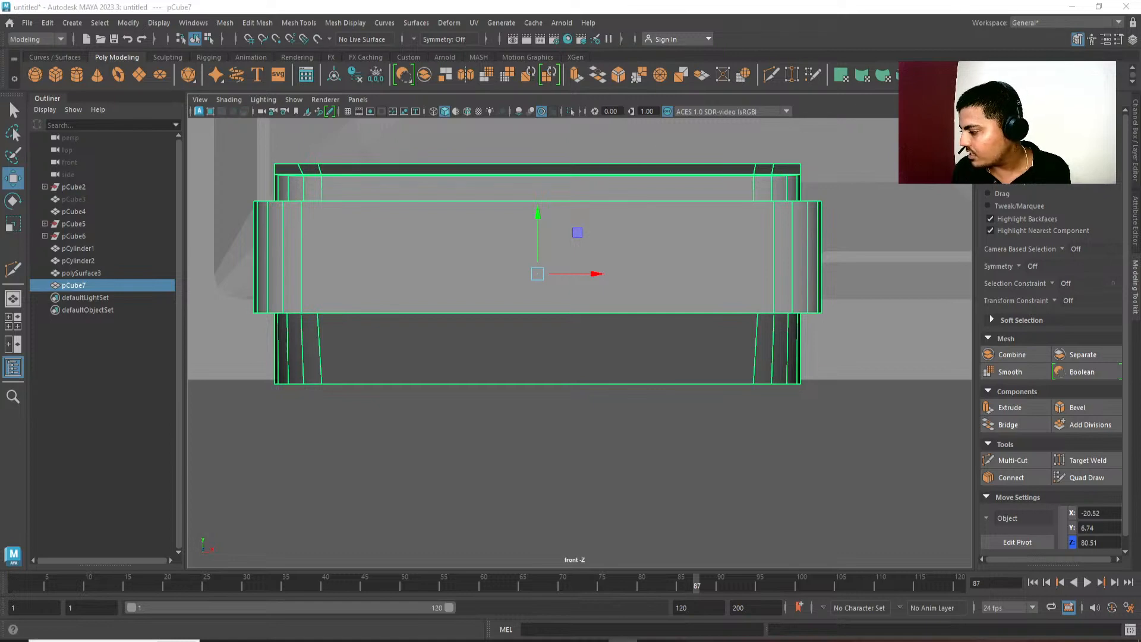
{"action": "middle_click_drag", "start_coordinate": [708, 437], "coordinate": [694, 445], "text": "alt"}
{"action": "key", "text": "space"}
{"action": "left_click_drag", "start_coordinate": [694, 444], "coordinate": [680, 216]}
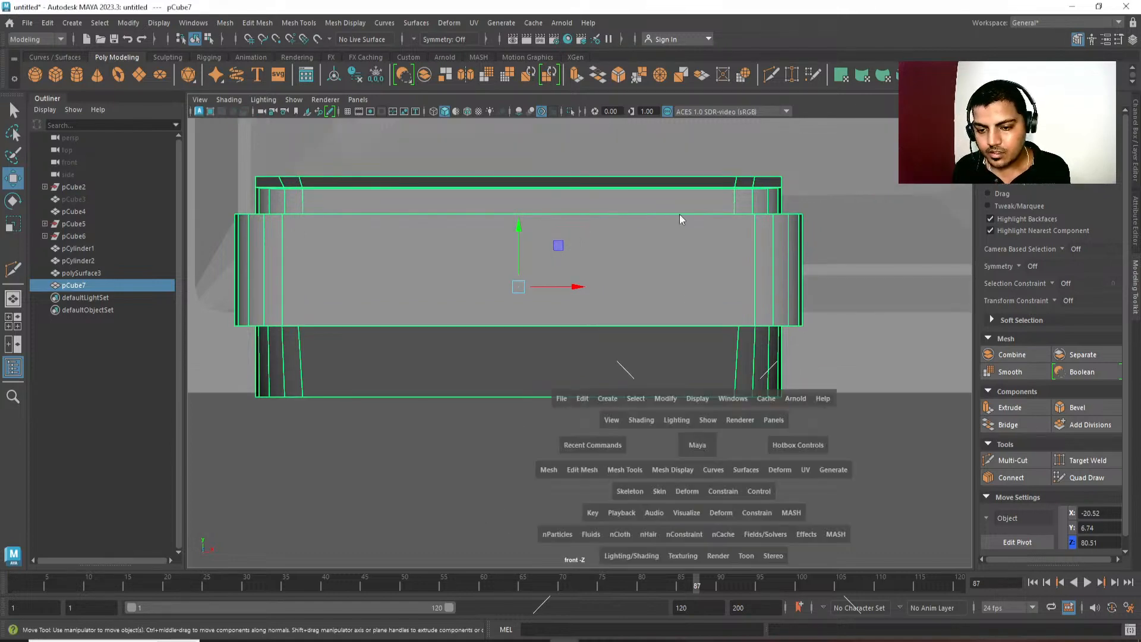
{"action": "left_click_drag", "start_coordinate": [616, 338], "coordinate": [677, 335], "text": "alt"}
{"action": "left_click_drag", "start_coordinate": [676, 263], "coordinate": [733, 410], "text": "alt"}
Select the row of vertices along the middle box's lower edge in the side view.
{"action": "key", "text": "space"}
{"action": "scroll", "coordinate": [733, 409], "scroll_direction": "down", "scroll_amount": 3}
{"action": "right_click_drag", "start_coordinate": [615, 449], "coordinate": [372, 423]}
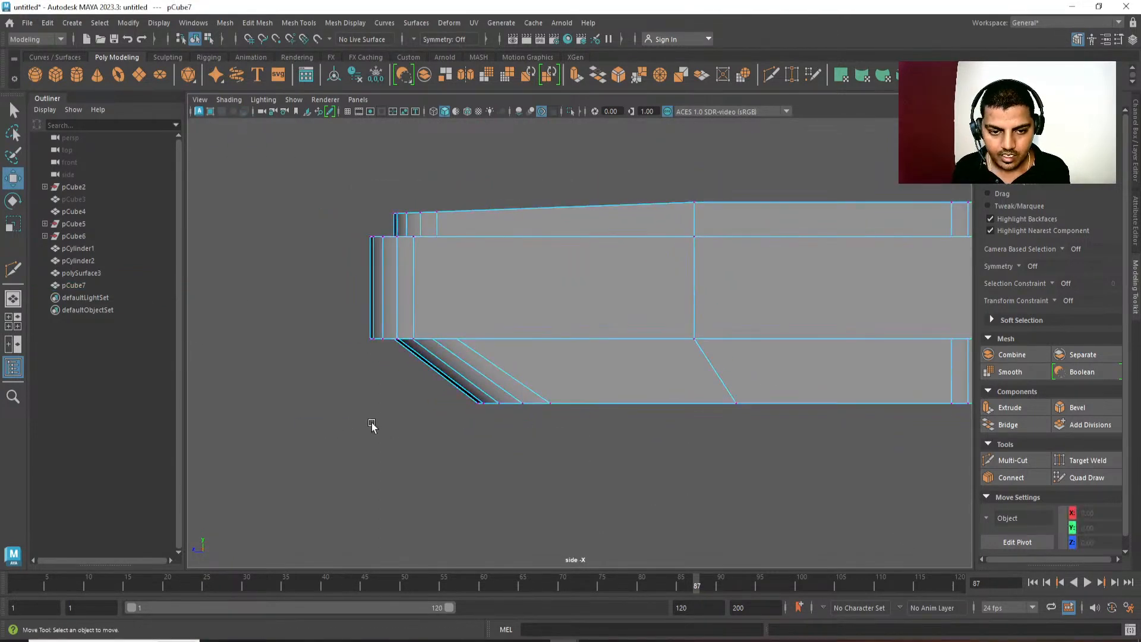
{"action": "scroll", "coordinate": [372, 423], "scroll_direction": "down", "scroll_amount": 3}
{"action": "left_click_drag", "start_coordinate": [352, 312], "coordinate": [949, 351]}
{"action": "middle_click_drag", "start_coordinate": [877, 361], "coordinate": [836, 353], "text": "alt"}
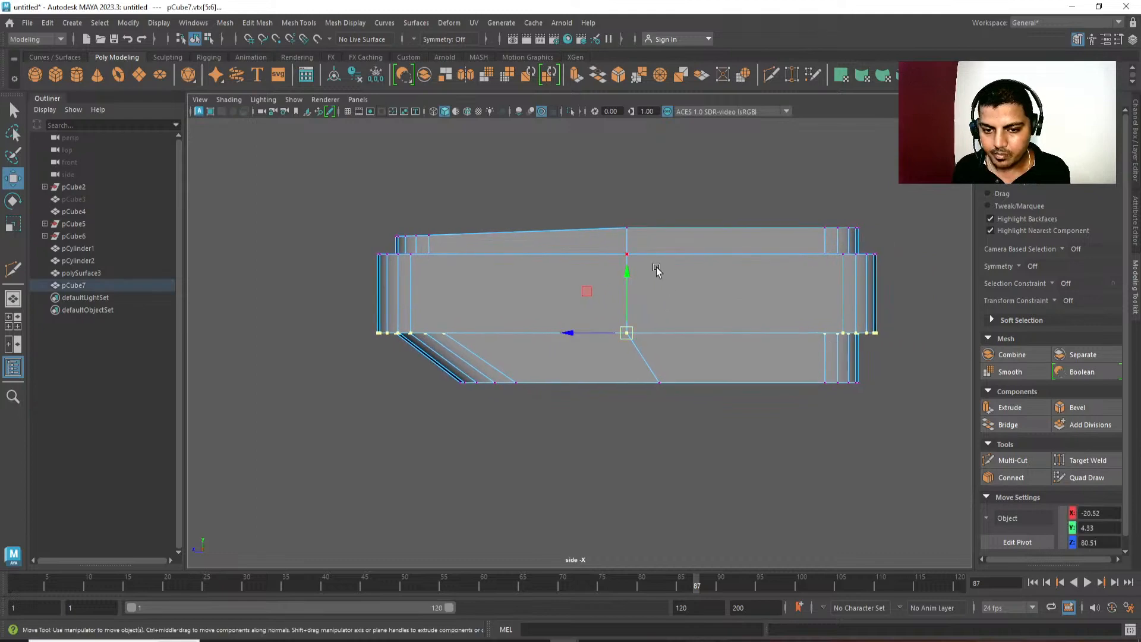
{"action": "left_click_drag", "start_coordinate": [630, 274], "coordinate": [685, 265]}
Return to the perspective view and select the whole console.
{"action": "key", "text": "space"}
{"action": "key", "text": "f"}
{"action": "key", "text": "q"}
{"action": "left_click", "coordinate": [790, 344]}
{"action": "left_click_drag", "start_coordinate": [791, 344], "coordinate": [668, 360], "text": "alt"}
{"action": "right_click_drag", "start_coordinate": [618, 256], "coordinate": [659, 190]}
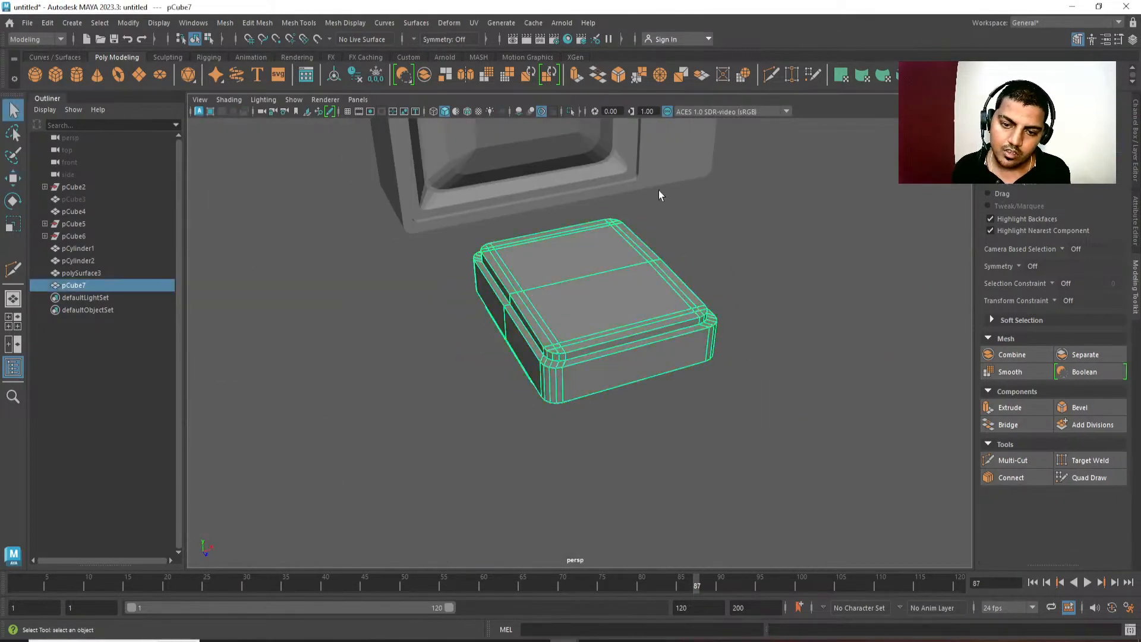
Deselect the console and examine it together with the television from several angles in the perspective view.
{"action": "left_click", "coordinate": [659, 190]}
{"action": "left_click_drag", "start_coordinate": [767, 333], "coordinate": [673, 379], "text": "alt"}
{"action": "right_click_drag", "start_coordinate": [672, 379], "coordinate": [636, 333], "text": "alt"}
{"action": "left_click_drag", "start_coordinate": [636, 333], "coordinate": [559, 260], "text": "alt"}
{"action": "right_click_drag", "start_coordinate": [559, 259], "coordinate": [530, 259], "text": "alt"}
{"action": "left_click_drag", "start_coordinate": [530, 259], "coordinate": [476, 244], "text": "alt"}
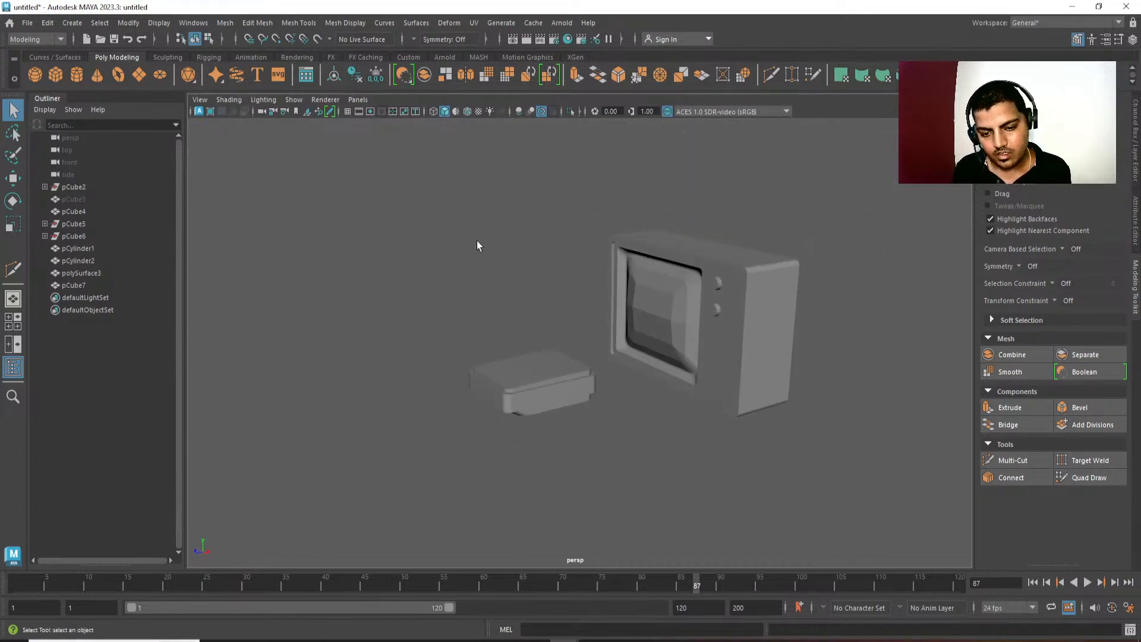
{"action": "middle_click_drag", "start_coordinate": [477, 243], "coordinate": [475, 221], "text": "alt"}
{"action": "left_click_drag", "start_coordinate": [475, 221], "coordinate": [512, 168], "text": "alt"}
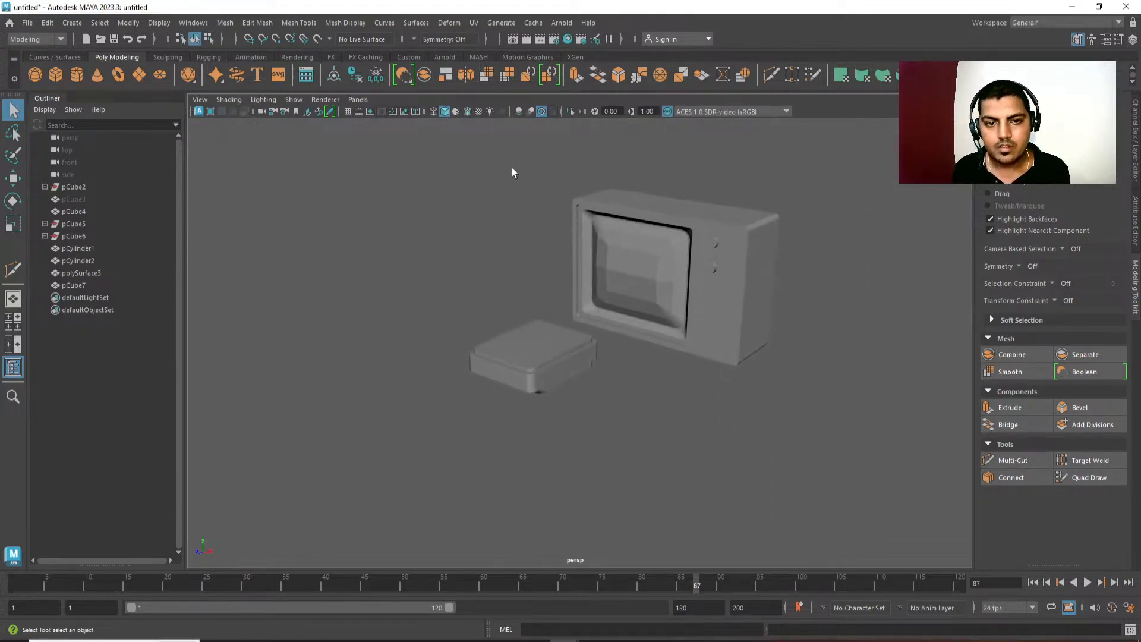
{"action": "left_click", "coordinate": [571, 113]}
{"action": "left_click", "coordinate": [571, 113]}
{"action": "left_click_drag", "start_coordinate": [585, 268], "coordinate": [654, 307], "text": "alt"}
{"action": "middle_click_drag", "start_coordinate": [653, 307], "coordinate": [608, 295], "text": "alt"}
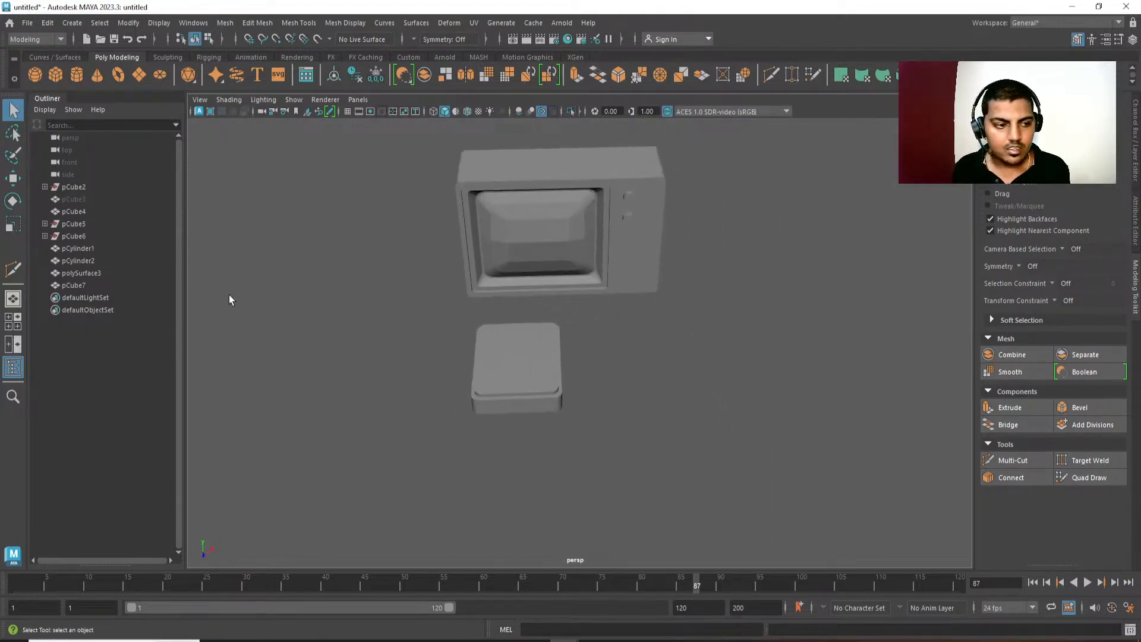
Unhide the small box pCube3 and move it clear of the console along X to 26.57.
{"action": "left_click", "coordinate": [136, 201]}
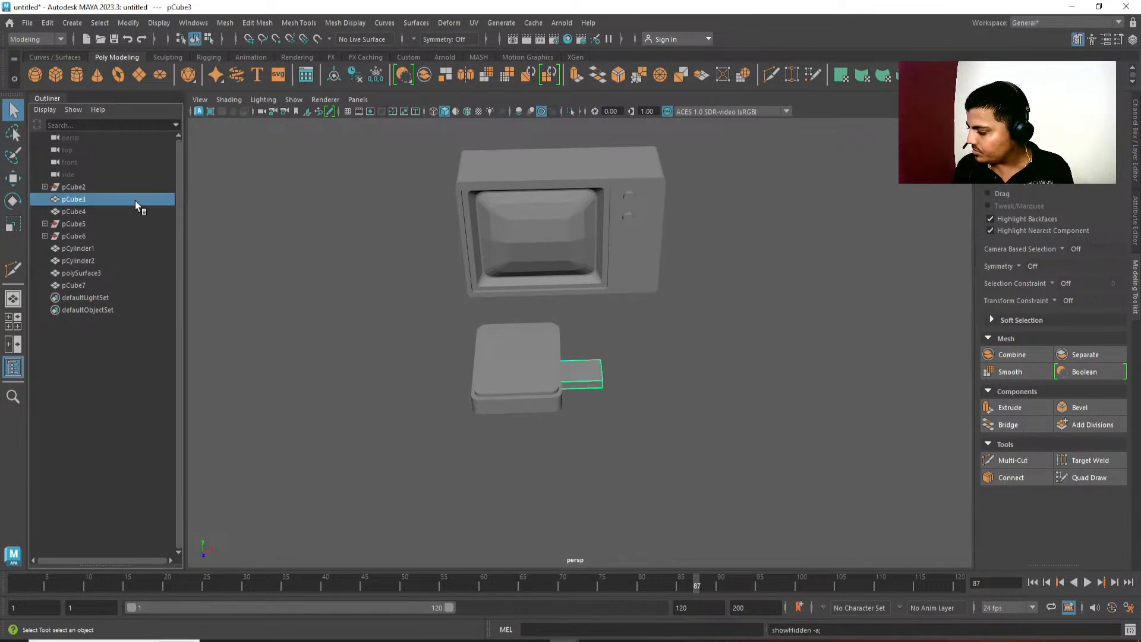
{"action": "left_click_drag", "start_coordinate": [712, 402], "coordinate": [573, 405], "text": "alt"}
{"action": "key", "text": "w"}
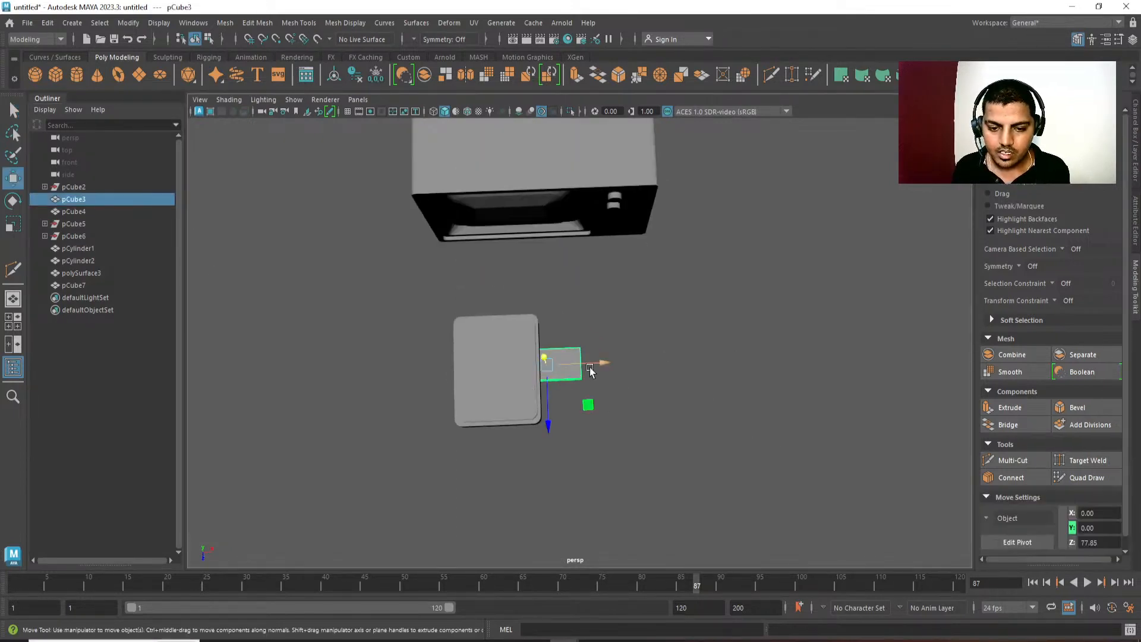
{"action": "left_click_drag", "start_coordinate": [597, 363], "coordinate": [660, 368]}
Frame the small box in the top orthographic view and select one of its long edges.
{"action": "left_click_drag", "start_coordinate": [767, 407], "coordinate": [764, 445], "text": "alt"}
{"action": "middle_click_drag", "start_coordinate": [754, 384], "coordinate": [720, 345], "text": "alt"}
{"action": "key", "text": "space"}
{"action": "left_click_drag", "start_coordinate": [720, 345], "coordinate": [720, 367]}
{"action": "key", "text": "f"}
{"action": "right_click_drag", "start_coordinate": [730, 462], "coordinate": [621, 353], "text": "alt"}
{"action": "key", "text": "space"}
{"action": "left_click_drag", "start_coordinate": [622, 352], "coordinate": [565, 351]}
{"action": "key", "text": "f"}
{"action": "right_click_drag", "start_coordinate": [637, 456], "coordinate": [446, 266], "text": "alt"}
{"action": "middle_click_drag", "start_coordinate": [446, 267], "coordinate": [438, 222], "text": "alt"}
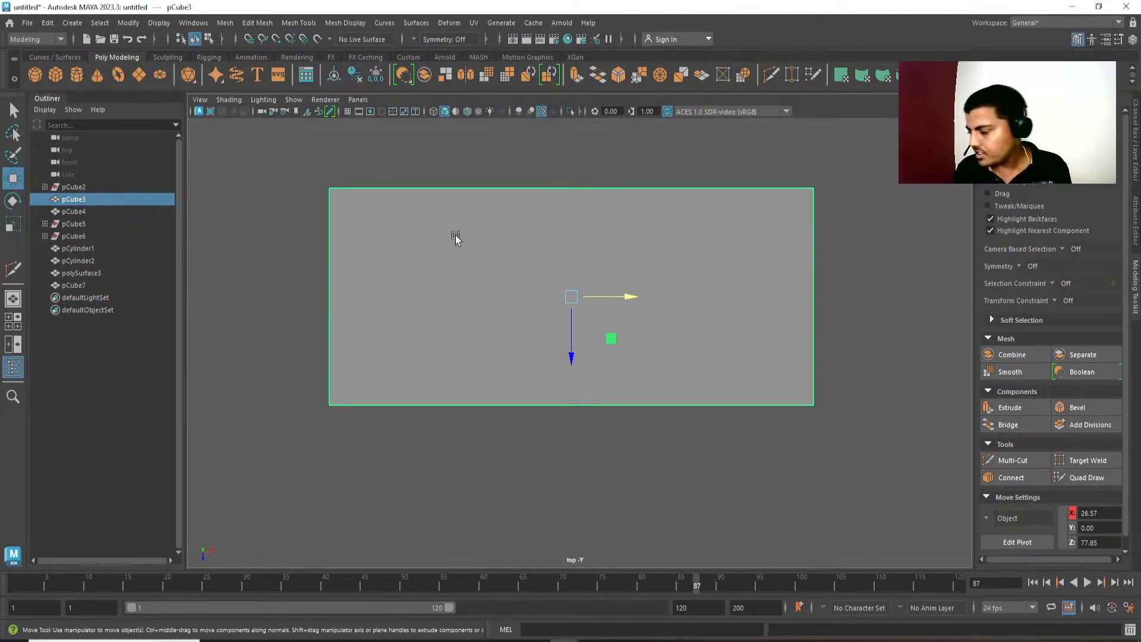
{"action": "key", "text": "q"}
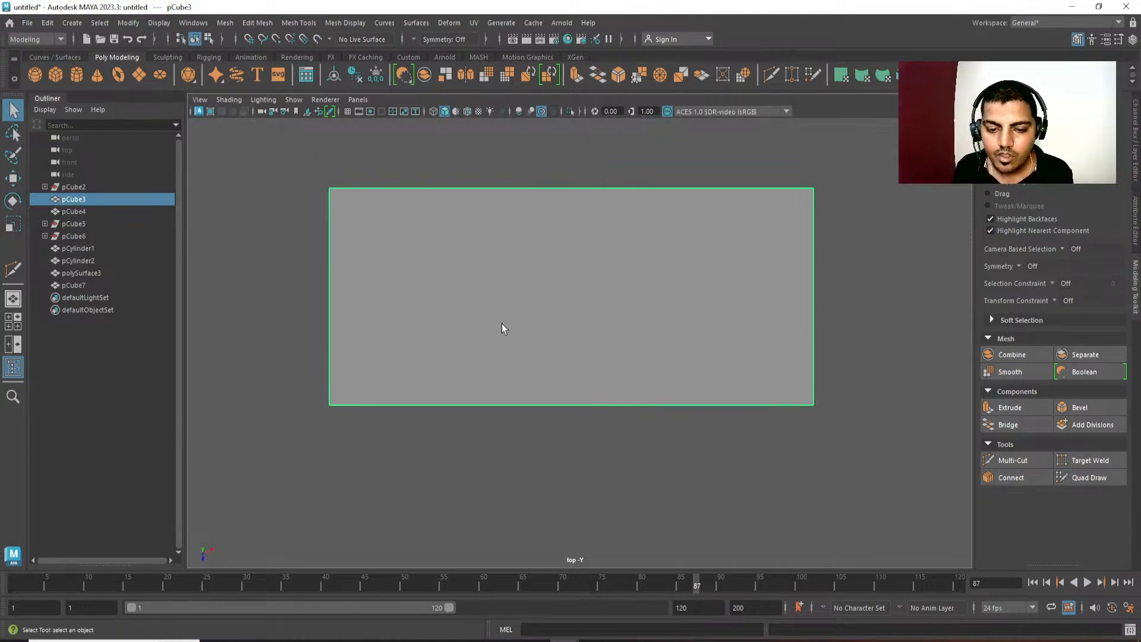
{"action": "right_click_drag", "start_coordinate": [580, 292], "coordinate": [581, 227]}
{"action": "left_click", "coordinate": [578, 217]}
{"action": "right_click", "coordinate": [633, 173], "text": "shift"}
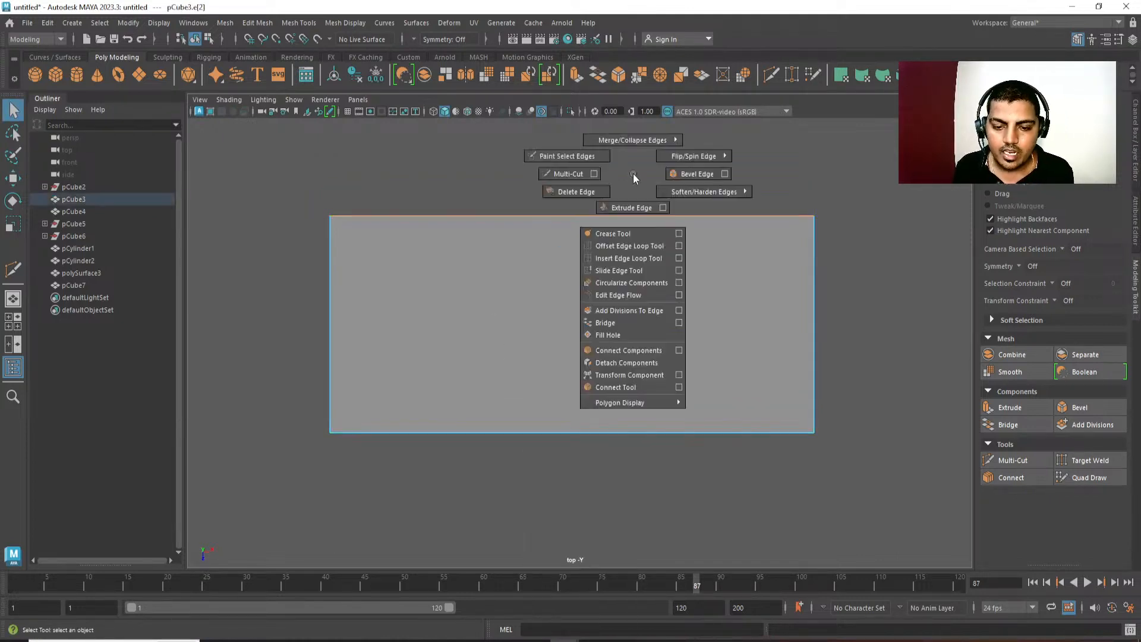
{"action": "left_click", "coordinate": [625, 387]}
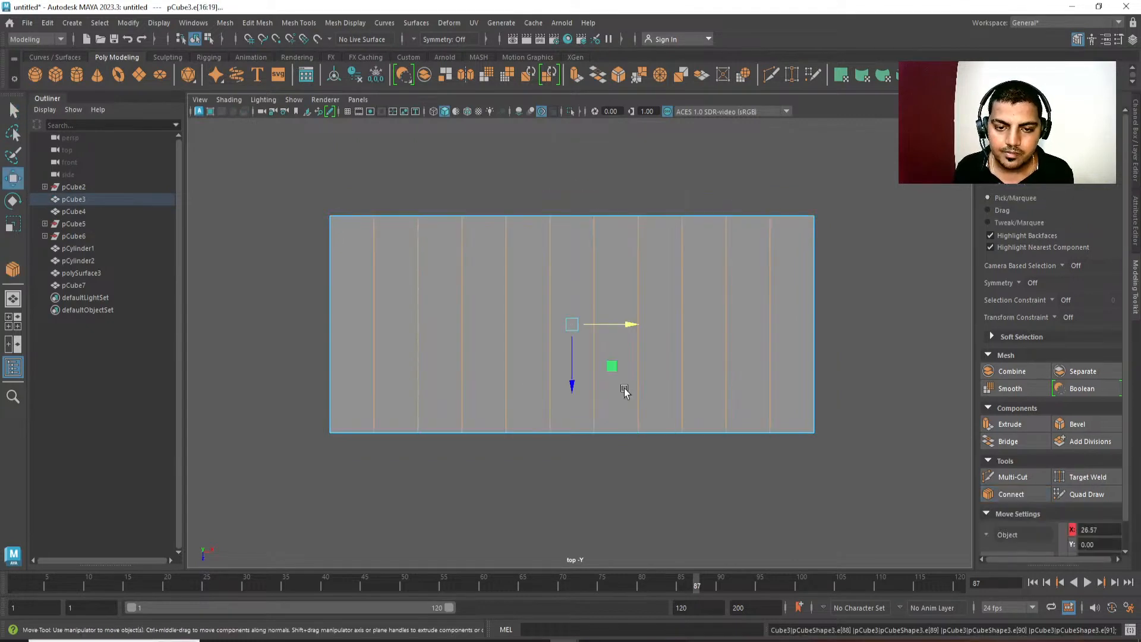
{"action": "key", "text": "w"}
Connect the box's long edges with a single crosswise edge loop at slide 0.5.
{"action": "right_click", "coordinate": [616, 271], "text": "shift"}
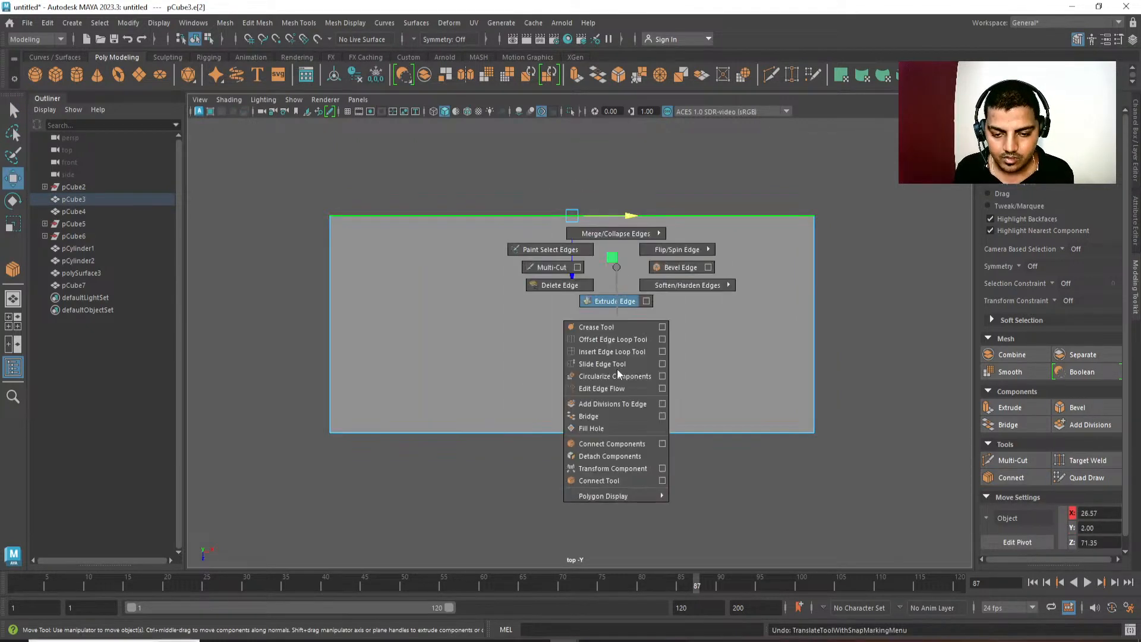
{"action": "left_click", "coordinate": [612, 466]}
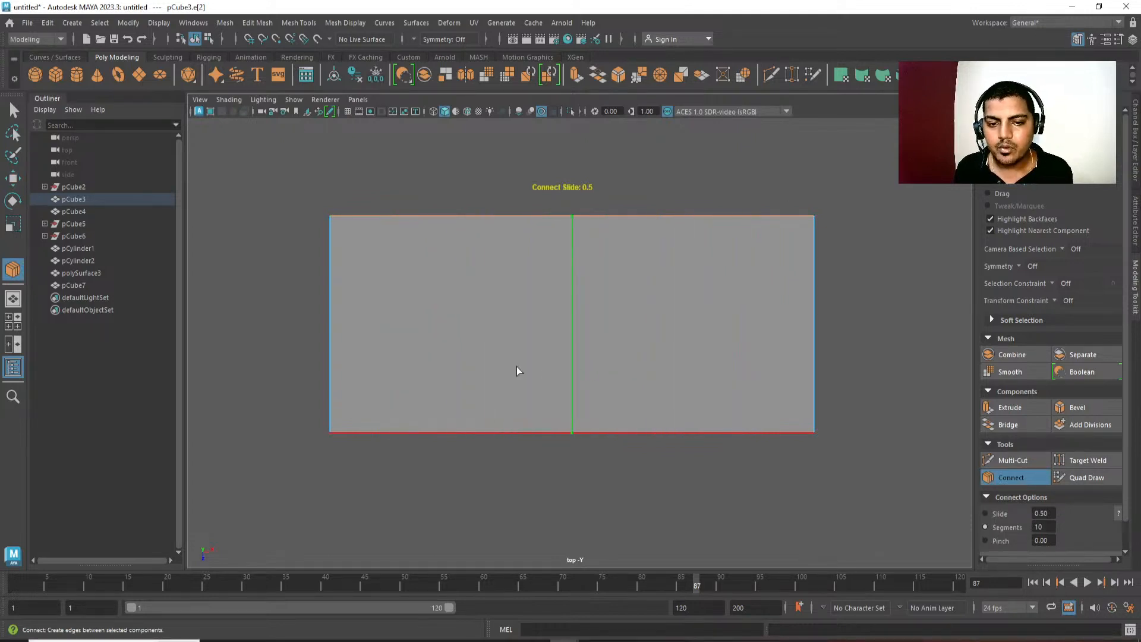
{"action": "key", "text": "w"}
Bevel the box's middle edge loop with a fraction of 0.39 to divide the box into three sections.
{"action": "middle_click_drag", "start_coordinate": [609, 421], "coordinate": [591, 344], "text": "alt"}
{"action": "scroll", "coordinate": [601, 379], "scroll_direction": "down", "scroll_amount": 1}
{"action": "scroll", "coordinate": [545, 234], "scroll_direction": "down", "scroll_amount": 2}
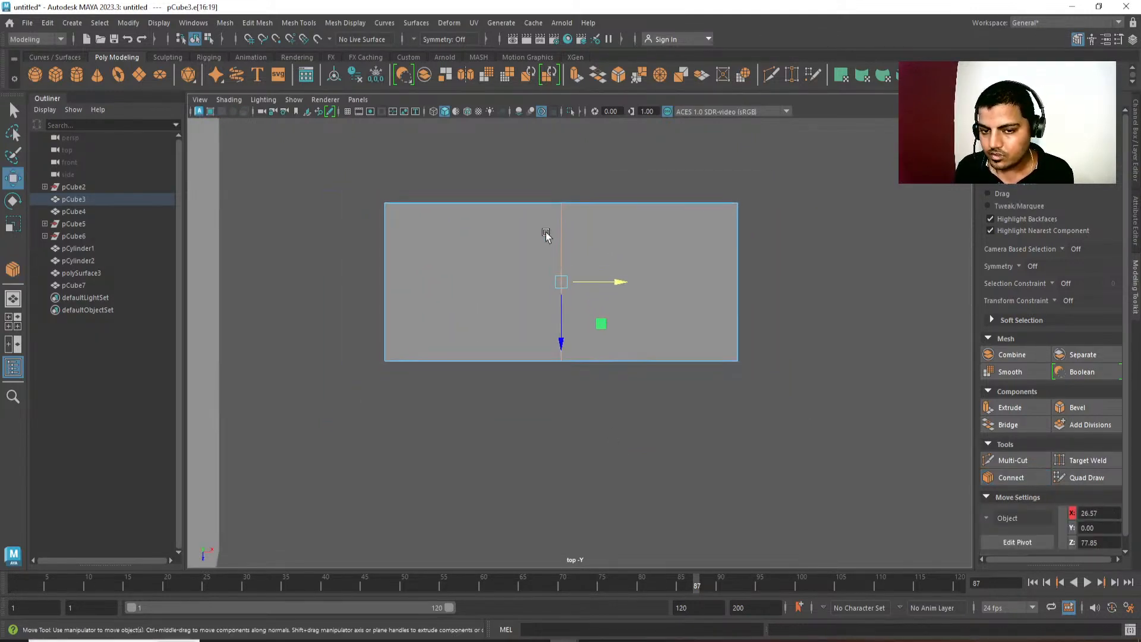
{"action": "middle_click_drag", "start_coordinate": [545, 232], "coordinate": [550, 277], "text": "alt"}
{"action": "right_click_drag", "start_coordinate": [550, 281], "coordinate": [630, 297], "text": "shift"}
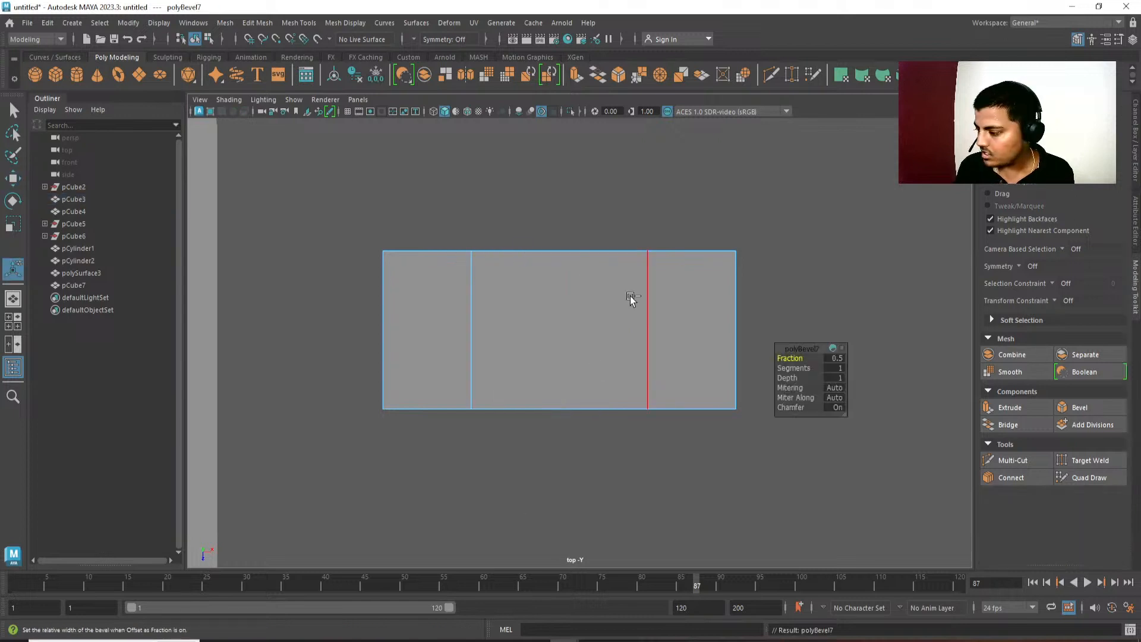
{"action": "middle_click_drag", "start_coordinate": [631, 298], "coordinate": [624, 297]}
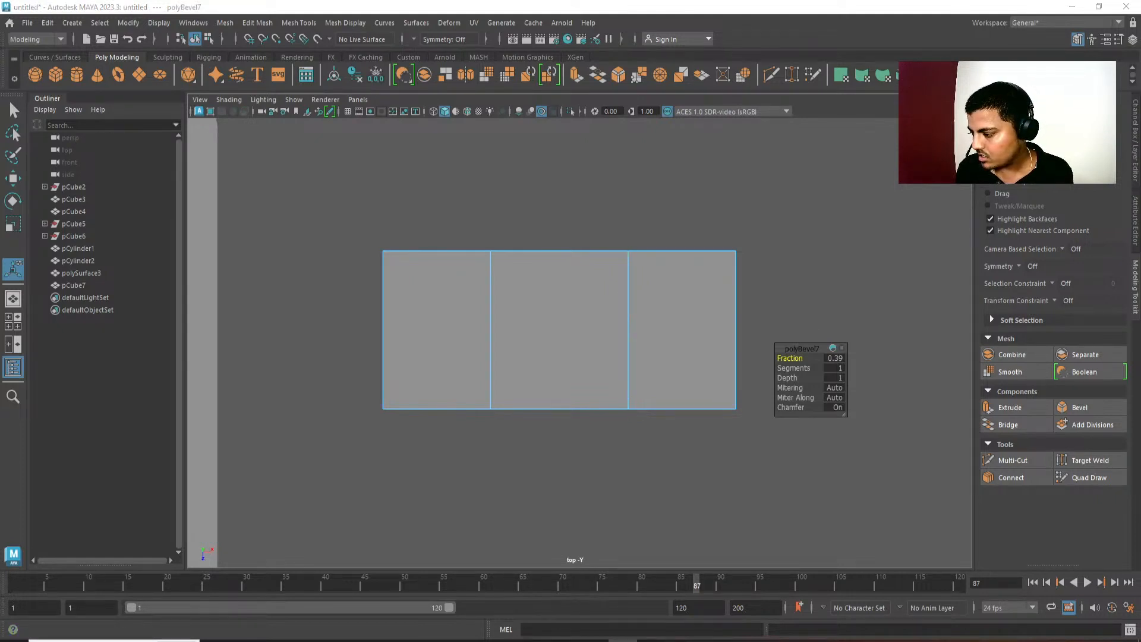
{"action": "middle_click_drag", "start_coordinate": [515, 489], "coordinate": [491, 489], "text": "alt"}
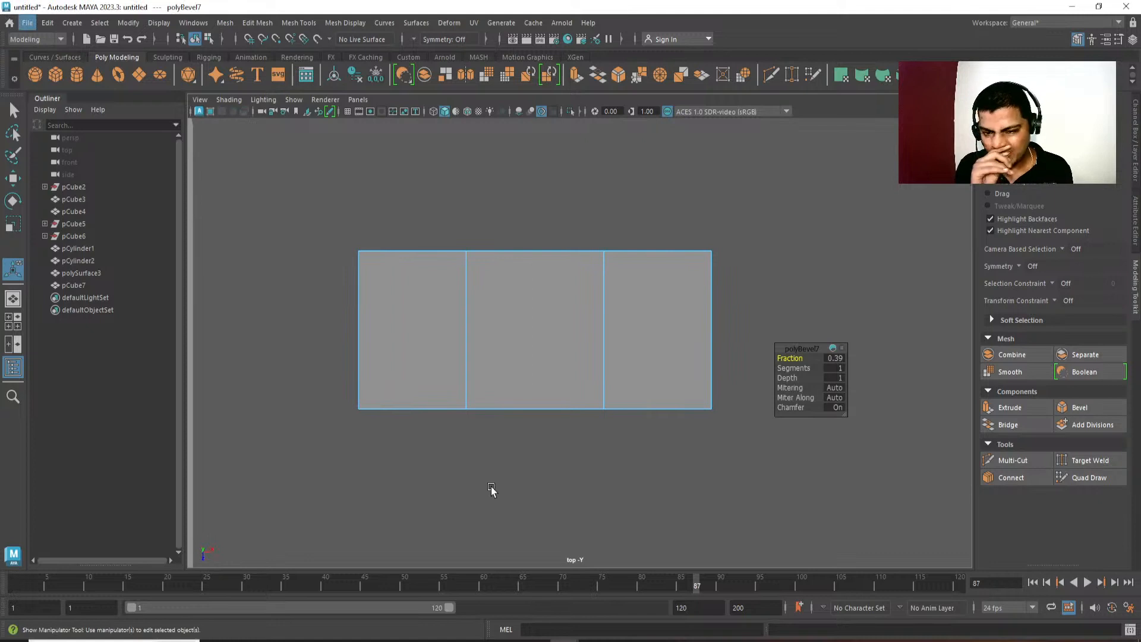
Switch to wireframe display and draw a cylinder about 7.3 in radius and 10.3 high beside the box's right end.
{"action": "key", "text": "w"}
{"action": "right_click_drag", "start_coordinate": [559, 342], "coordinate": [672, 315]}
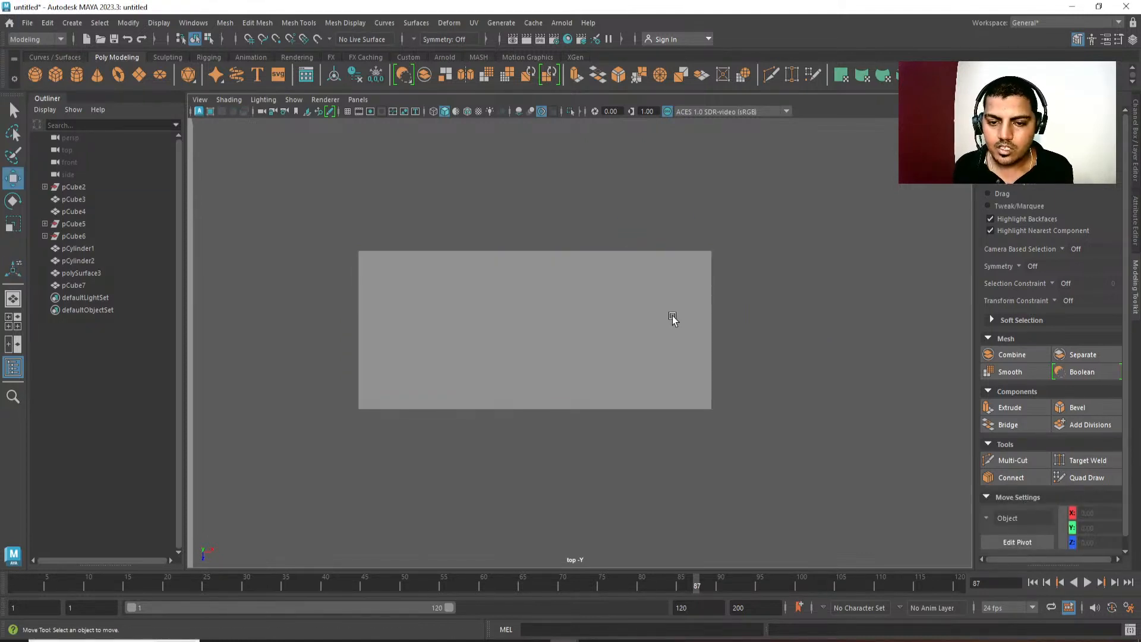
{"action": "left_click", "coordinate": [672, 334]}
{"action": "scroll", "coordinate": [663, 306], "scroll_direction": "down", "scroll_amount": 2}
{"action": "middle_click_drag", "start_coordinate": [636, 277], "coordinate": [643, 281], "text": "alt"}
{"action": "left_click", "coordinate": [706, 240]}
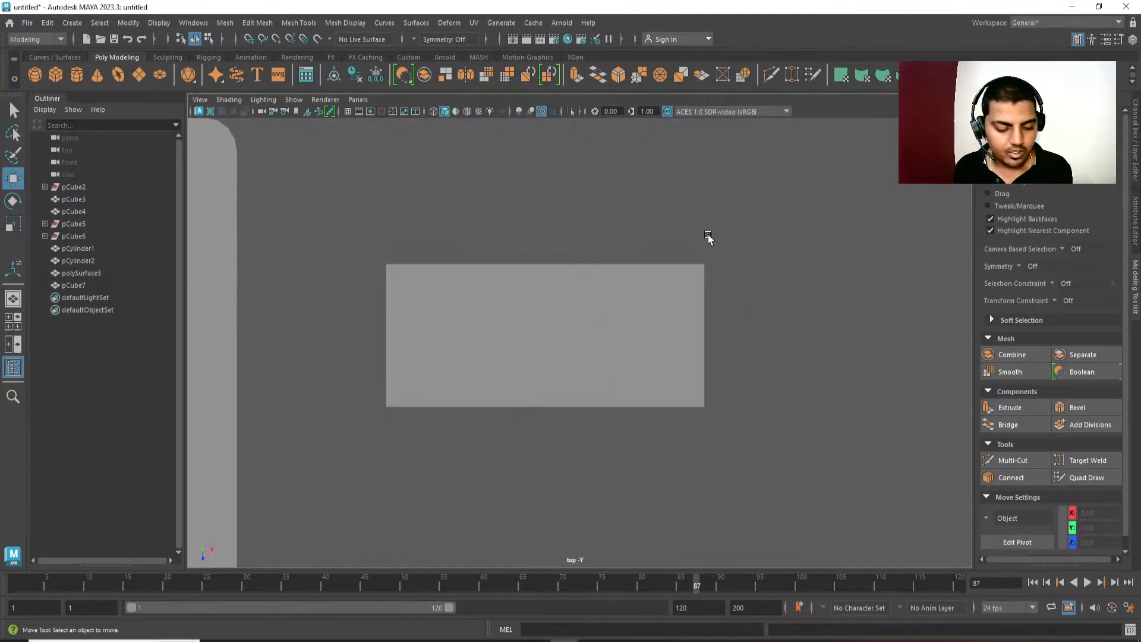
{"action": "key", "text": "4"}
{"action": "right_click_drag", "start_coordinate": [798, 226], "coordinate": [732, 225], "text": "shift"}
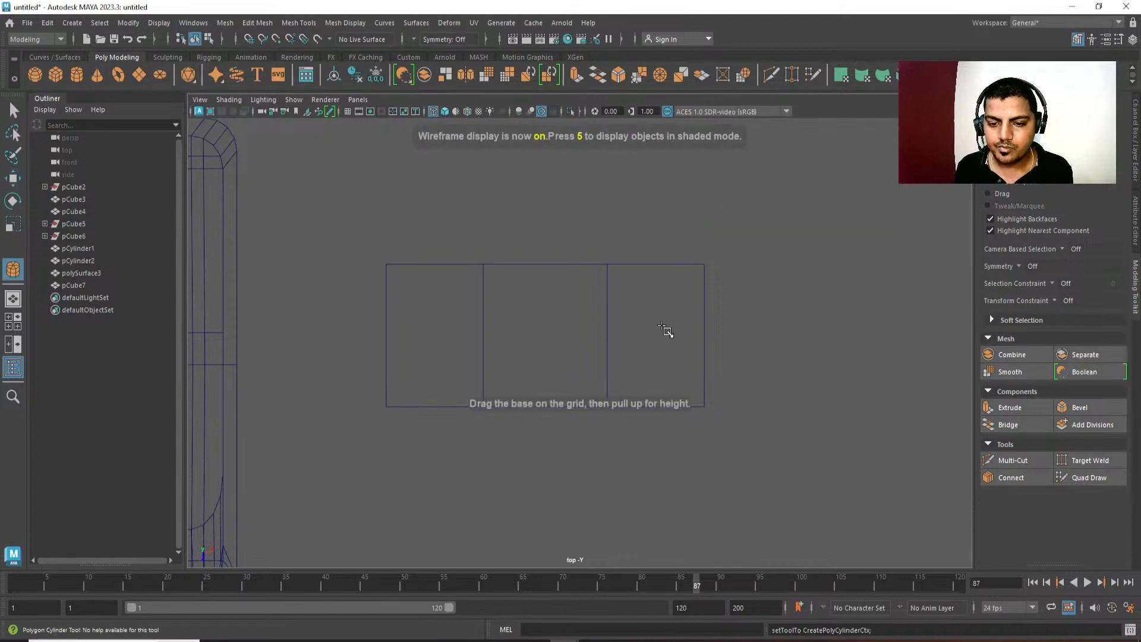
{"action": "left_click_drag", "start_coordinate": [662, 333], "coordinate": [850, 334]}
Insert a crosswise edge loop through the middle of the box's right-end section.
{"action": "left_click", "coordinate": [636, 321]}
{"action": "left_click", "coordinate": [647, 271]}
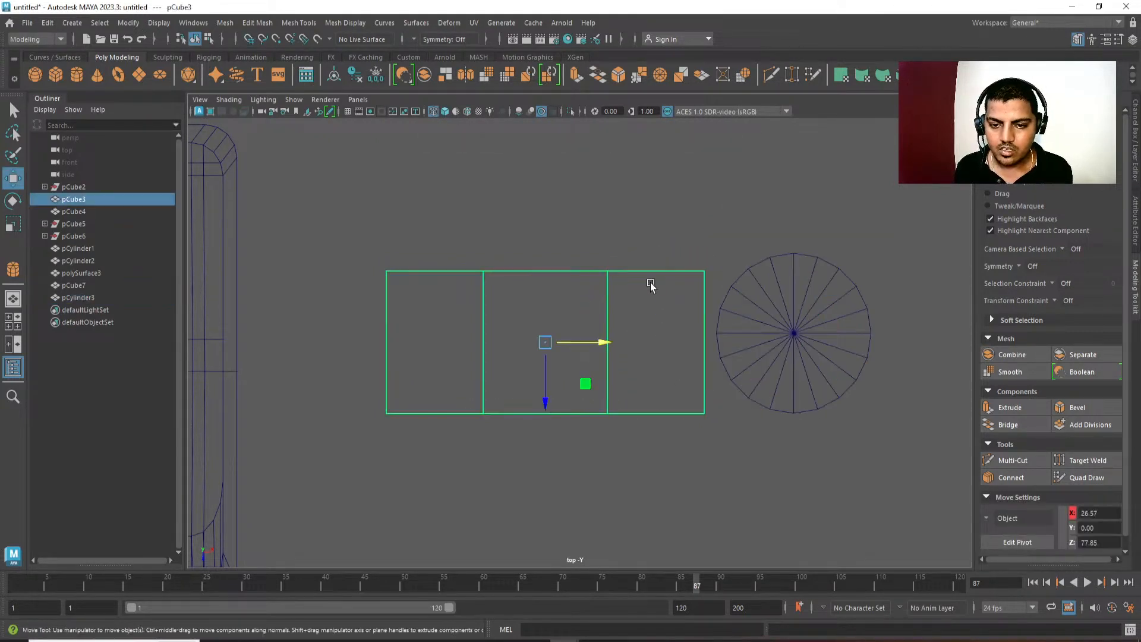
{"action": "right_click_drag", "start_coordinate": [649, 285], "coordinate": [556, 248]}
{"action": "left_click", "coordinate": [652, 271]}
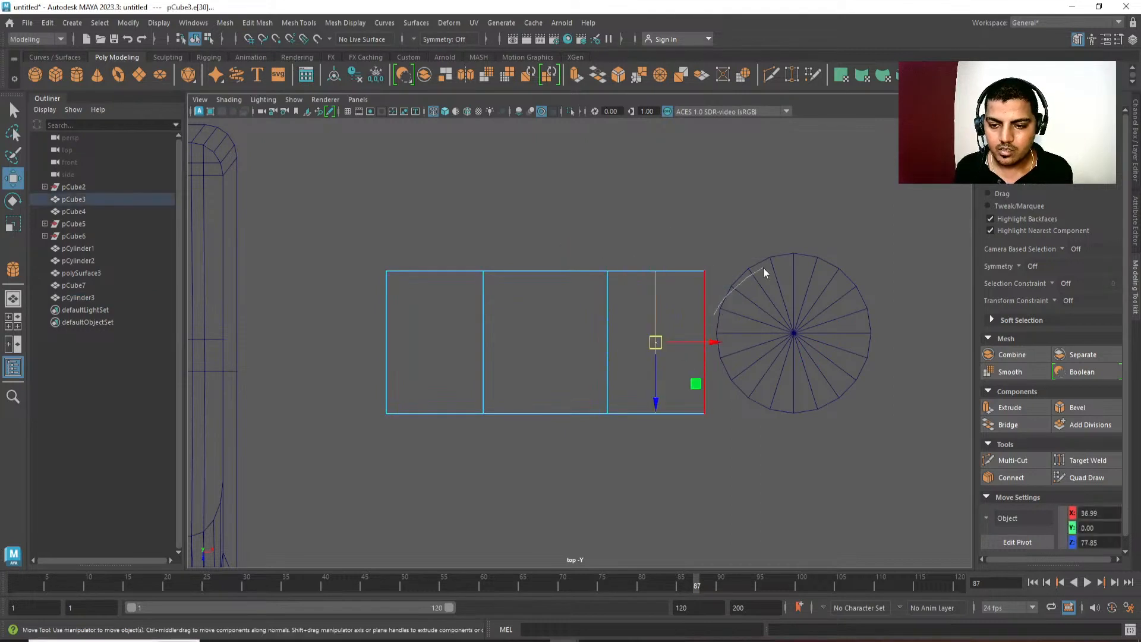
Snap the cylinder along X onto the new edge in the box's right section, at 36.99.
{"action": "key", "text": "F8"}
{"action": "left_click", "coordinate": [846, 348]}
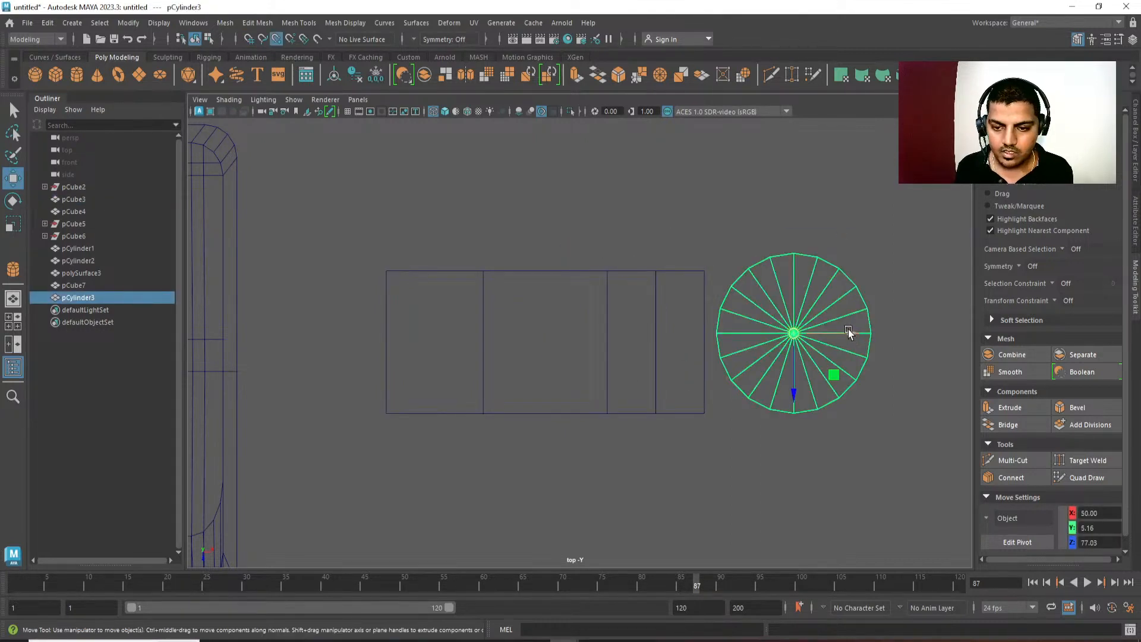
{"action": "left_click_drag", "start_coordinate": [849, 333], "coordinate": [661, 339]}
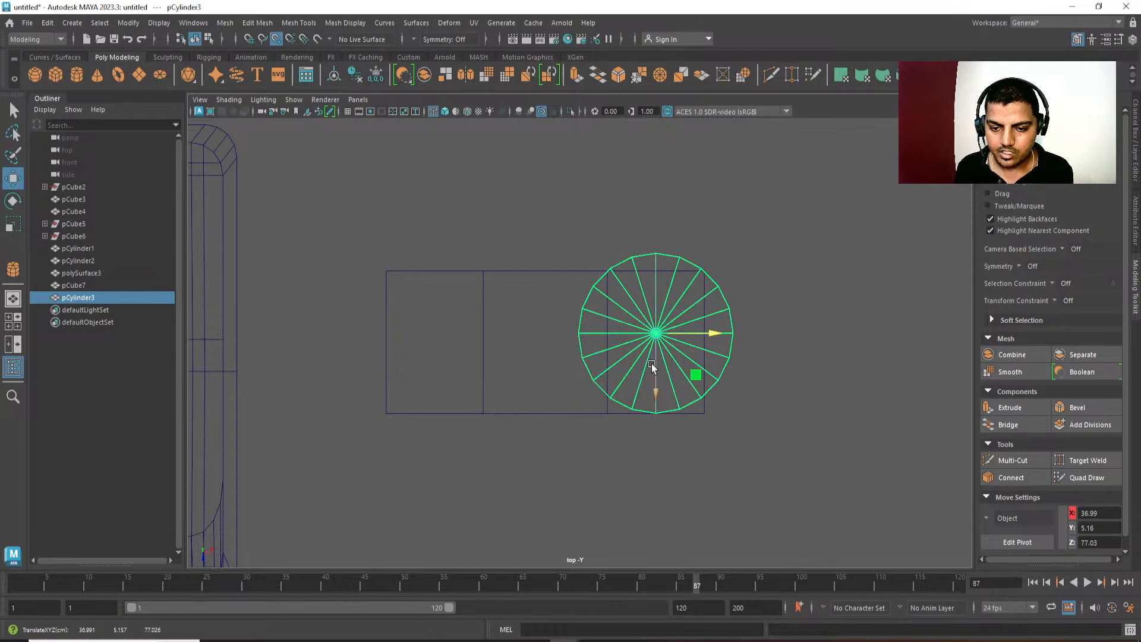
Insert a lengthwise edge loop through the middle of the whole box.
{"action": "left_click", "coordinate": [476, 359]}
{"action": "mouse_move", "coordinate": [476, 289]}
{"action": "right_mouse_down"}
{"action": "mouse_move", "coordinate": [476, 301]}
{"action": "mouse_move", "coordinate": [491, 277]}
{"action": "right_mouse_up"}
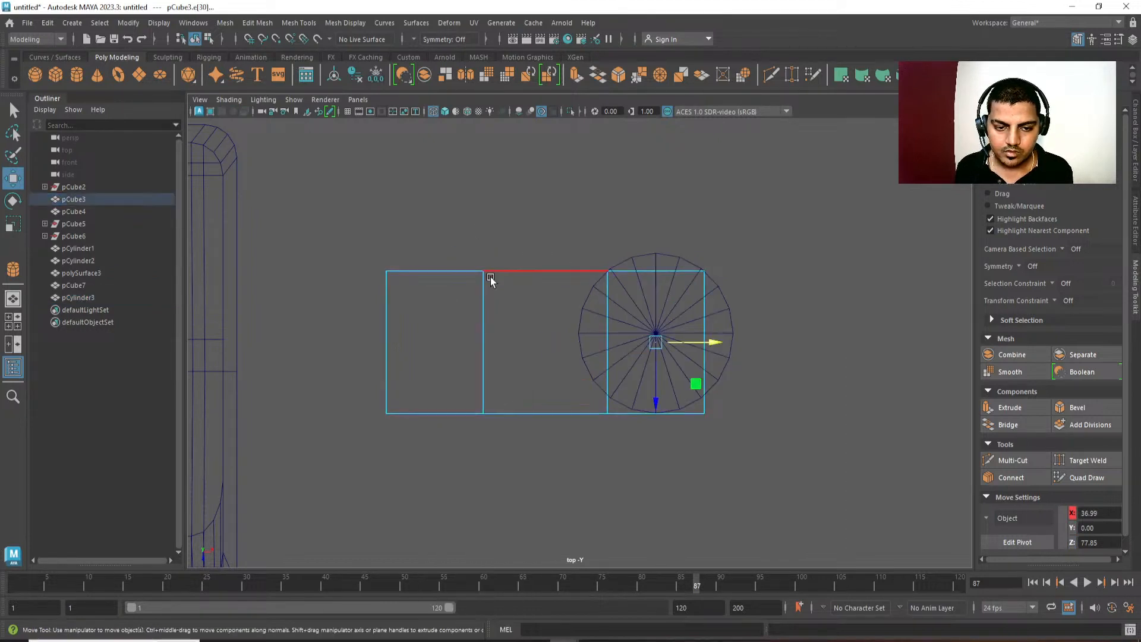
{"action": "left_click", "coordinate": [487, 309]}
{"action": "right_click_drag", "start_coordinate": [473, 327], "coordinate": [667, 355], "text": "shift"}
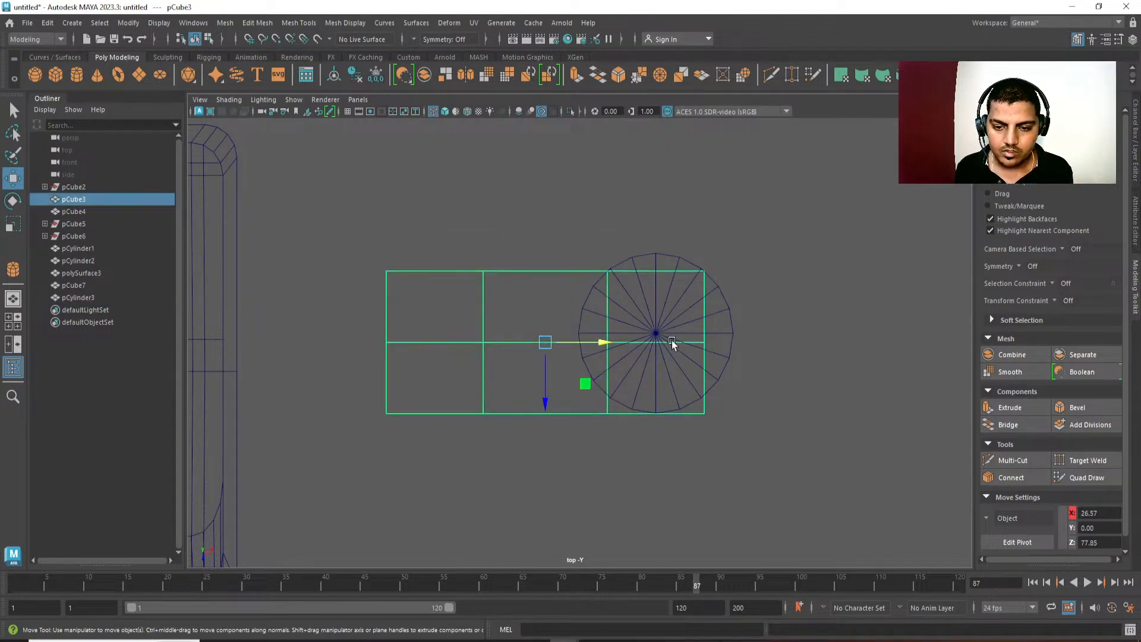
Snap the cylinder along Z onto the box's lengthwise centre edge, at 77.85.
{"action": "left_click", "coordinate": [664, 334]}
{"action": "key", "text": "v"}
{"action": "left_click_drag", "start_coordinate": [655, 390], "coordinate": [656, 342]}
{"action": "key", "text": "t"}
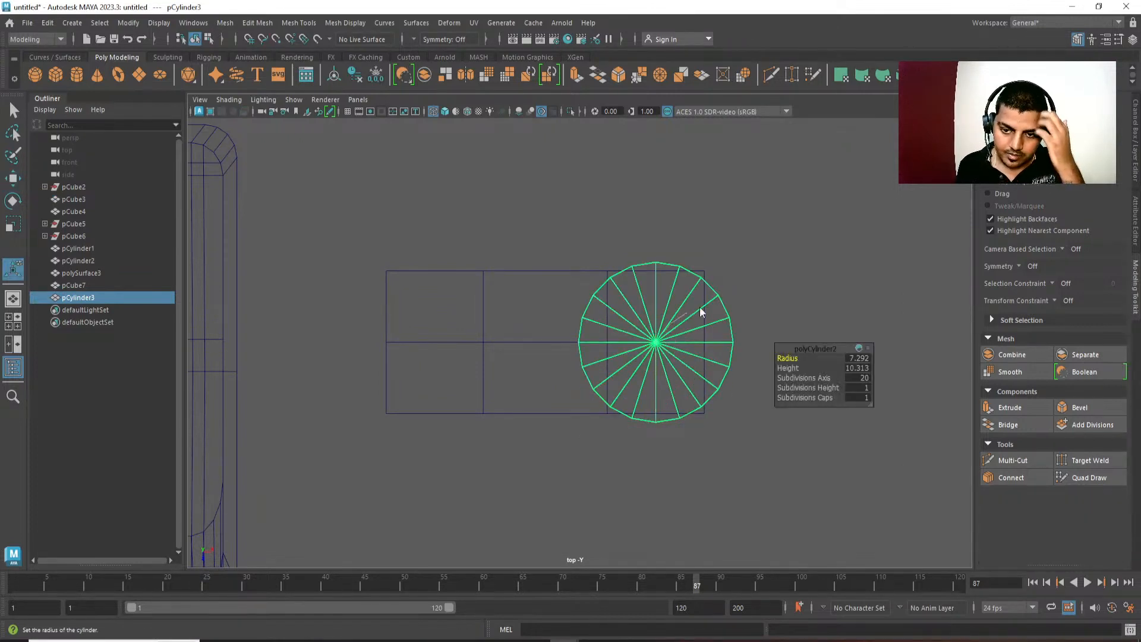
{"action": "key", "text": "w"}
{"action": "left_click", "coordinate": [716, 348]}
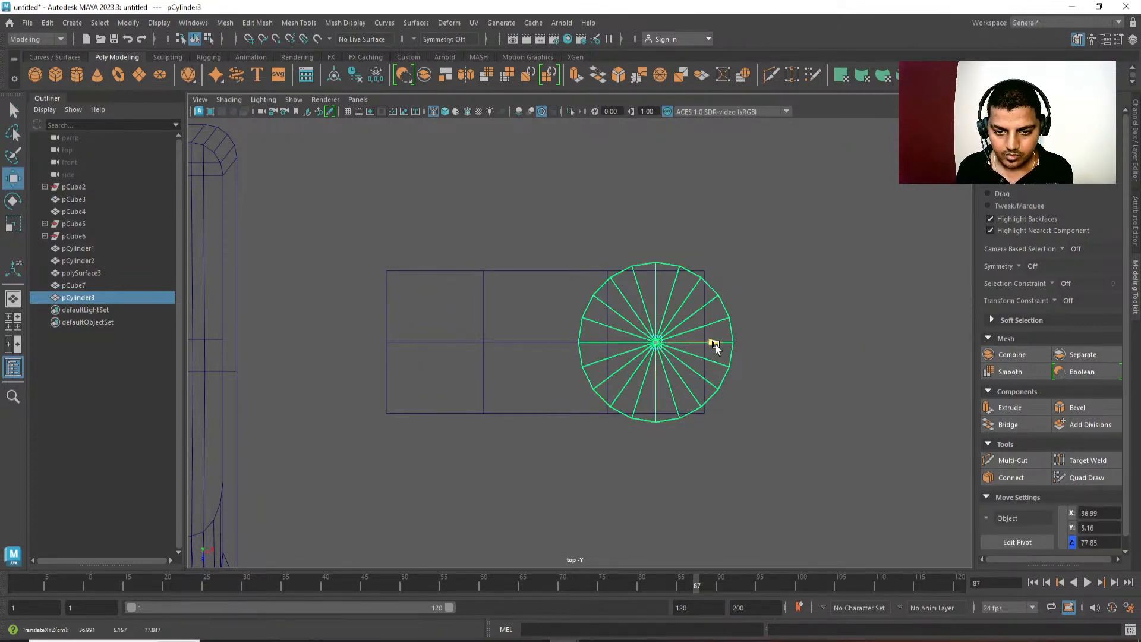
{"action": "left_click_drag", "start_coordinate": [716, 347], "coordinate": [691, 345]}
{"action": "key", "text": "ctrl+z"}
Insert a crosswise edge loop through the middle of the box's left-end section.
{"action": "middle_click_drag", "start_coordinate": [732, 355], "coordinate": [744, 356], "text": "alt"}
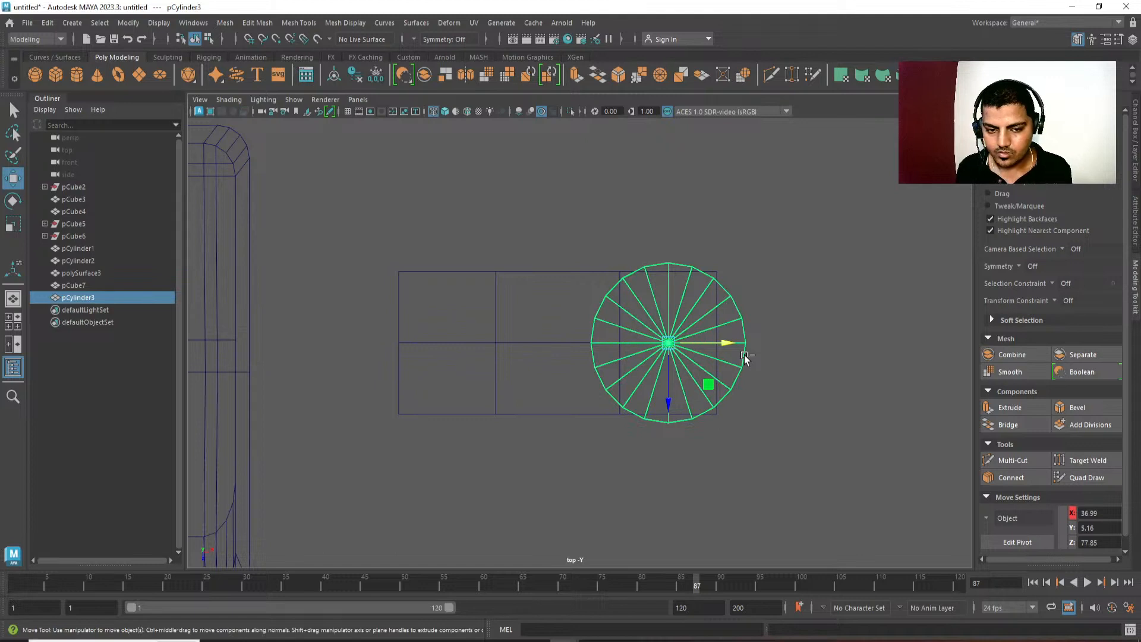
{"action": "left_click", "coordinate": [479, 272]}
{"action": "right_click_drag", "start_coordinate": [466, 254], "coordinate": [466, 220]}
{"action": "left_click", "coordinate": [463, 271]}
{"action": "right_click_drag", "start_coordinate": [522, 186], "coordinate": [511, 273], "text": "ctrl"}
Duplicate the cylinder and snap the copy along X onto the left section's middle edge, at 16.14.
{"action": "key", "text": "F8"}
{"action": "left_click", "coordinate": [676, 353]}
{"action": "key", "text": "ctrl+d"}
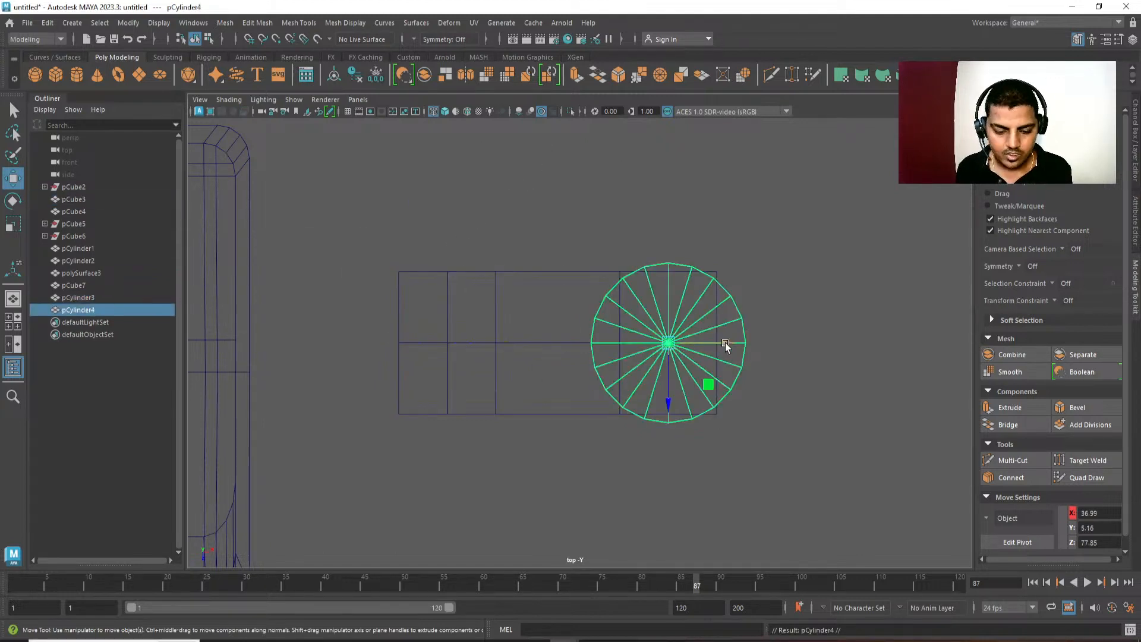
{"action": "left_click_drag", "start_coordinate": [726, 344], "coordinate": [448, 343]}
Delete the guide box pCube3 that lies between the two cylinders.
{"action": "middle_click_drag", "start_coordinate": [529, 449], "coordinate": [529, 432], "text": "alt"}
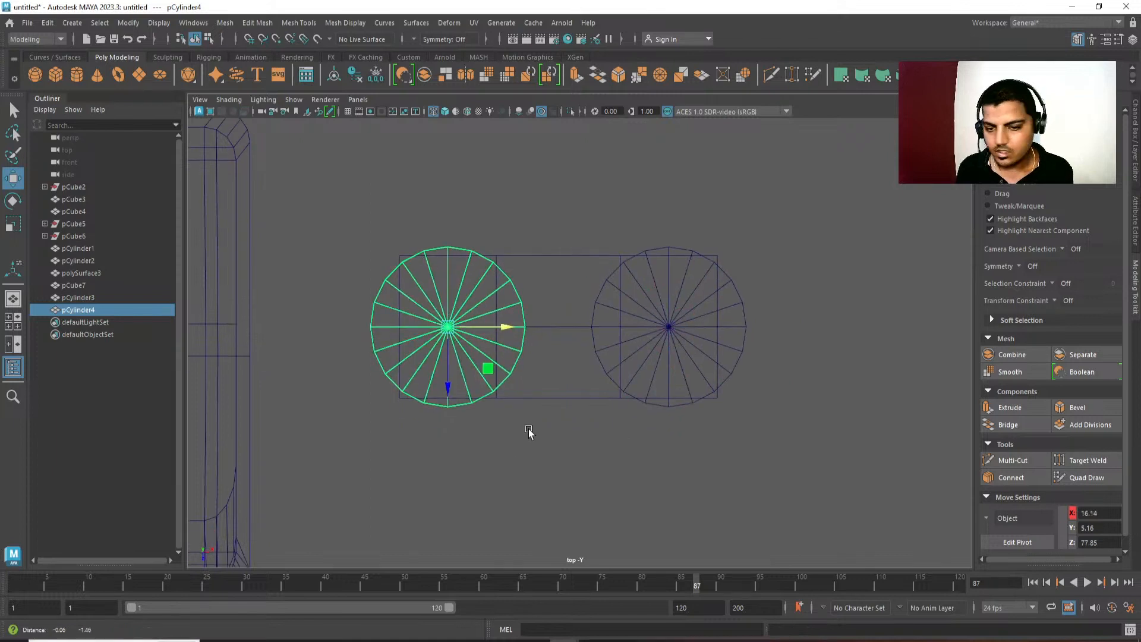
{"action": "right_click_drag", "start_coordinate": [530, 431], "coordinate": [362, 155], "text": "alt"}
{"action": "middle_click_drag", "start_coordinate": [423, 263], "coordinate": [481, 231], "text": "alt"}
{"action": "left_click_drag", "start_coordinate": [485, 215], "coordinate": [682, 445]}
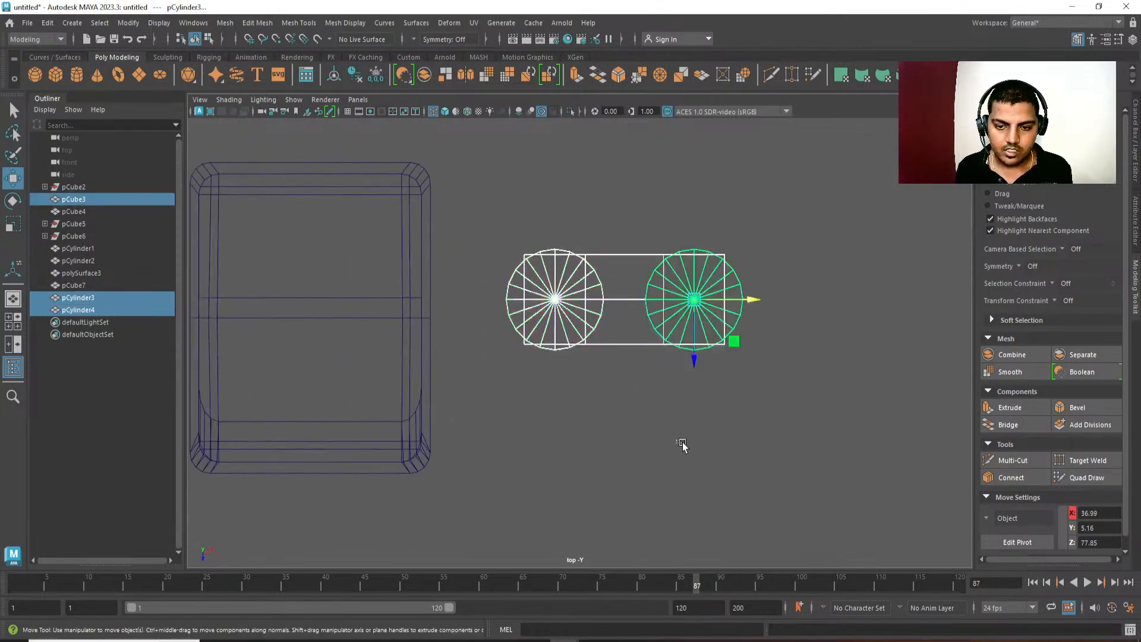
{"action": "left_click", "coordinate": [688, 443]}
{"action": "left_click_drag", "start_coordinate": [691, 224], "coordinate": [584, 364]}
{"action": "middle_click_drag", "start_coordinate": [710, 410], "coordinate": [707, 433], "text": "alt"}
{"action": "right_click_drag", "start_coordinate": [708, 433], "coordinate": [757, 446], "text": "alt"}
{"action": "key", "text": "w"}
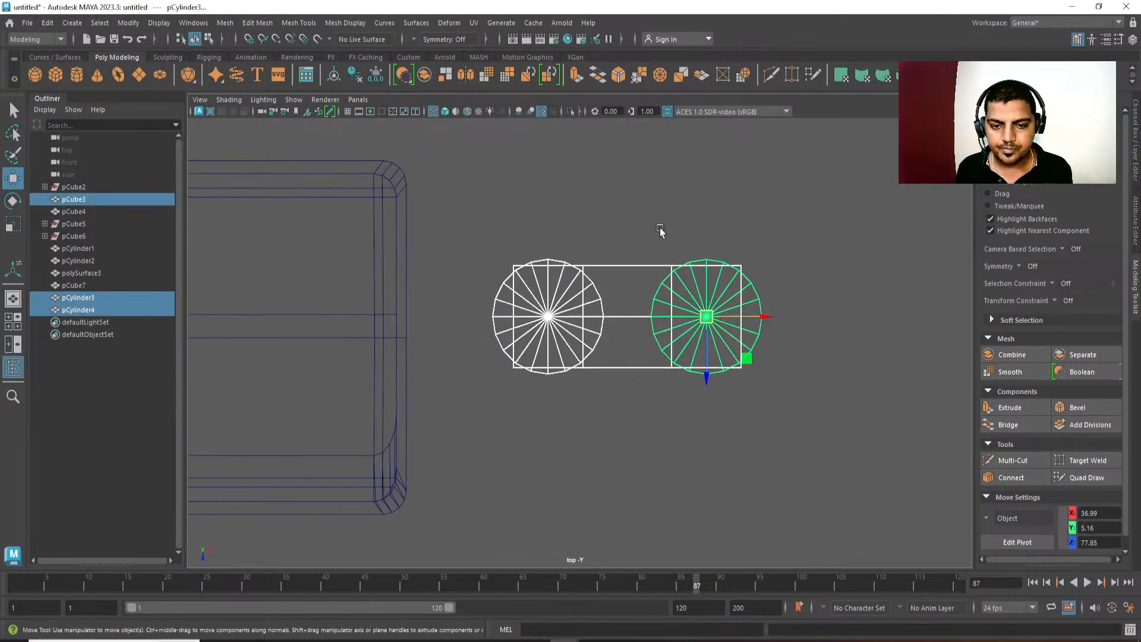
{"action": "left_click_drag", "start_coordinate": [634, 240], "coordinate": [629, 426]}
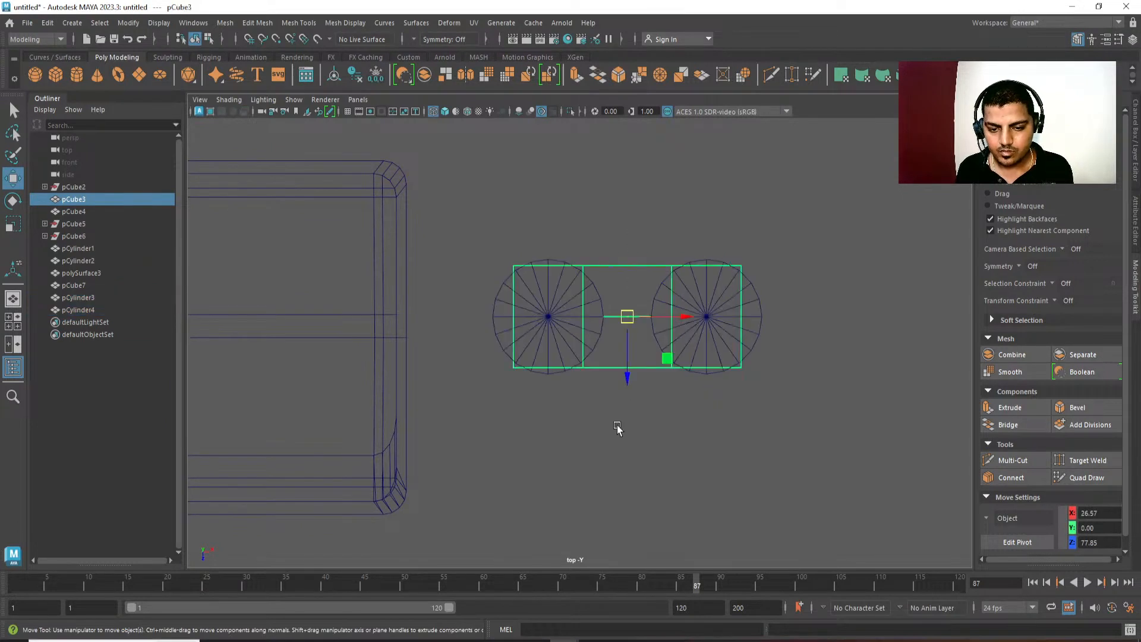
{"action": "key", "text": "Delete"}
Delete the faces of the left cylinder's inner half, leaving its outer half-circle.
{"action": "left_click", "coordinate": [562, 270]}
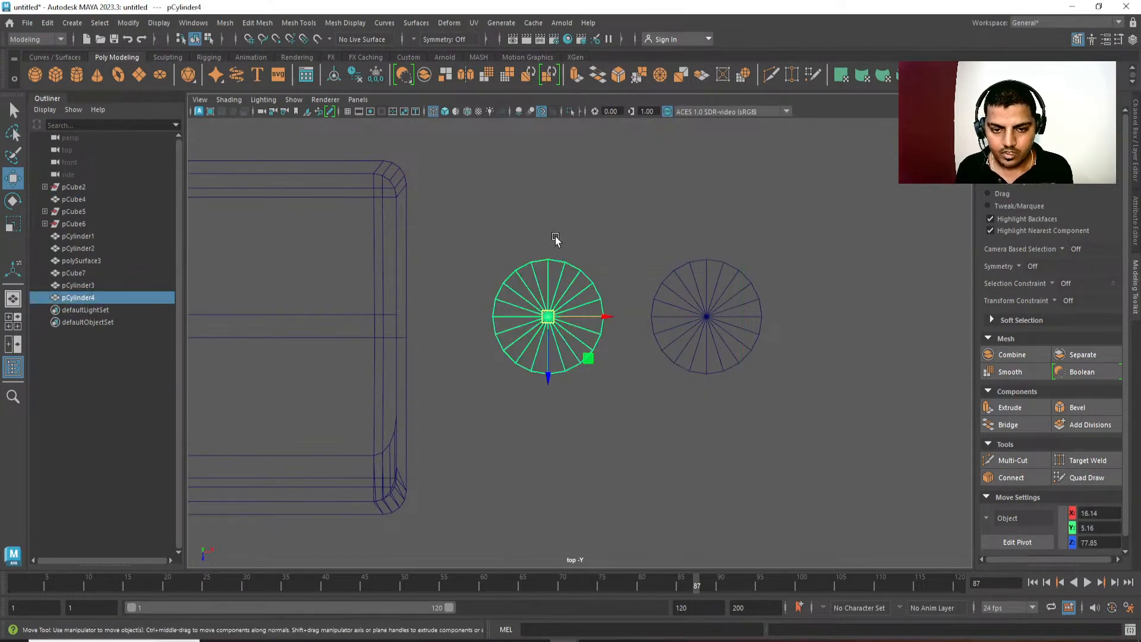
{"action": "right_click_drag", "start_coordinate": [555, 238], "coordinate": [548, 254]}
{"action": "left_click_drag", "start_coordinate": [552, 234], "coordinate": [621, 437]}
{"action": "key", "text": "Delete"}
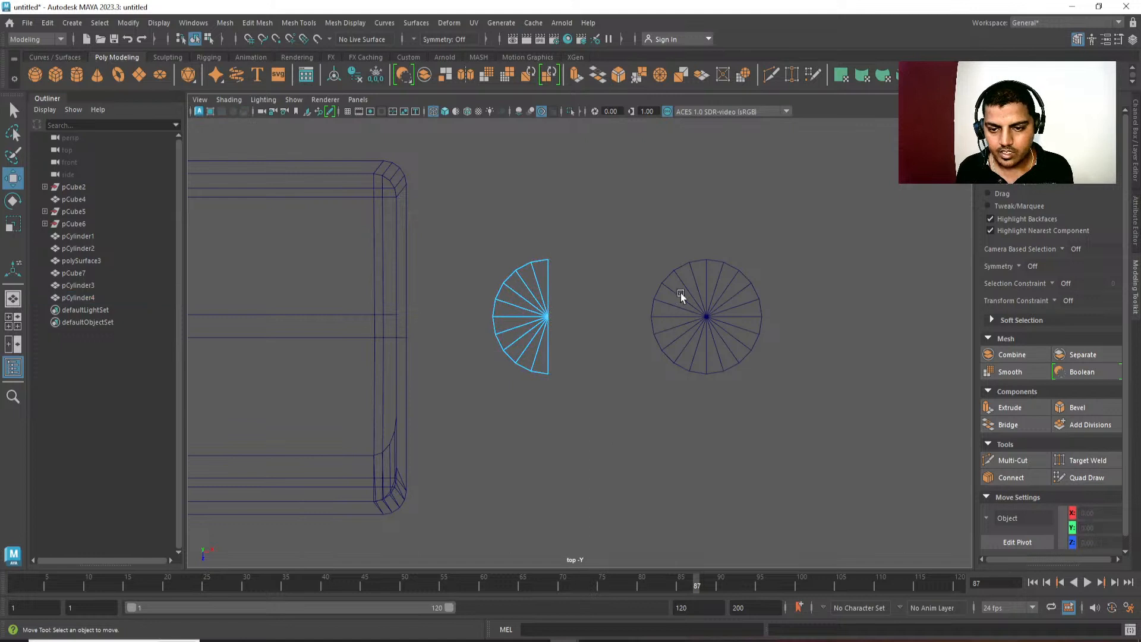
Delete the faces of the right cylinder's inner half, leaving its outer half-circle.
{"action": "left_click", "coordinate": [681, 296]}
{"action": "right_click_drag", "start_coordinate": [680, 295], "coordinate": [681, 321]}
{"action": "left_click_drag", "start_coordinate": [705, 239], "coordinate": [652, 416]}
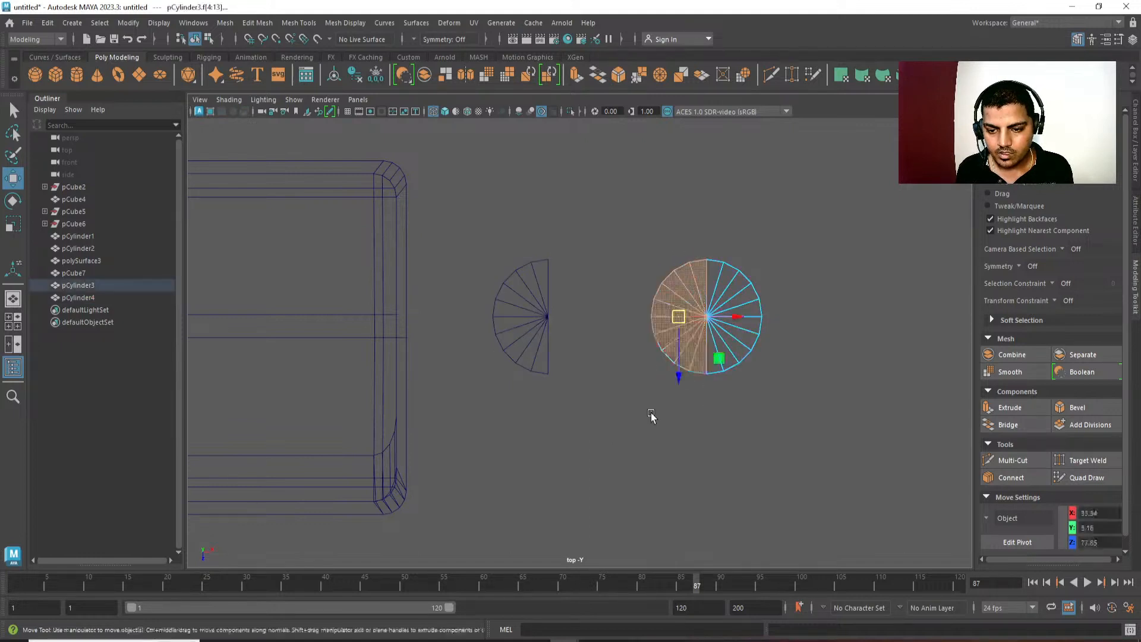
{"action": "key", "text": "Delete"}
Combine the two half cylinders into a single mesh.
{"action": "left_click_drag", "start_coordinate": [767, 318], "coordinate": [544, 314]}
{"action": "left_click_drag", "start_coordinate": [820, 227], "coordinate": [524, 331]}
{"action": "left_click_drag", "start_coordinate": [868, 199], "coordinate": [521, 352]}
{"action": "right_click_drag", "start_coordinate": [849, 223], "coordinate": [828, 491], "text": "shift"}
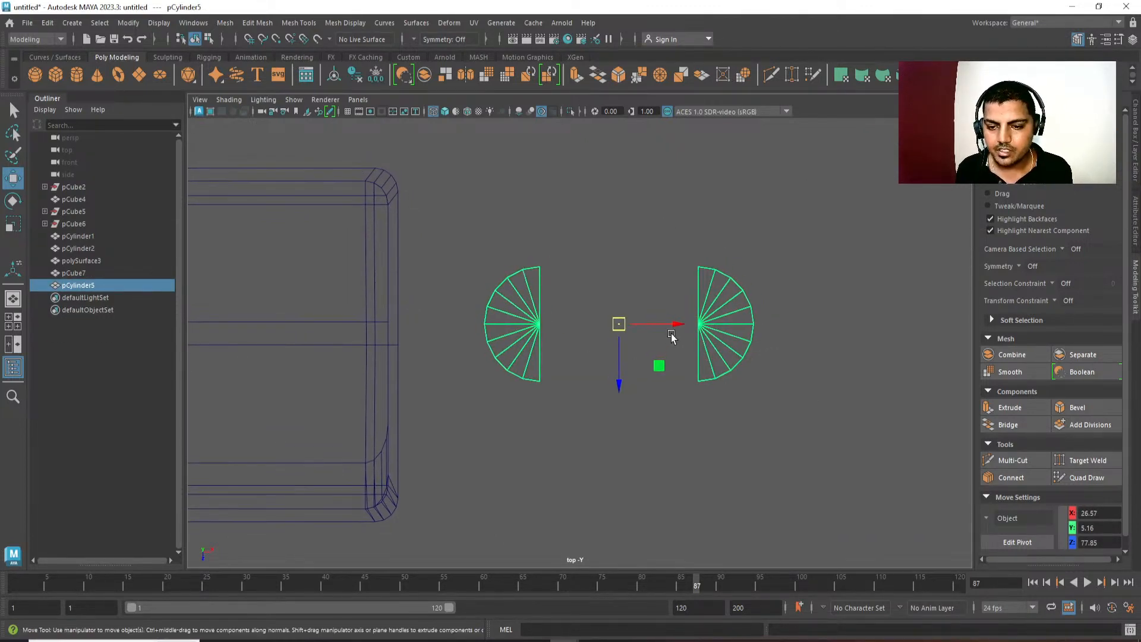
Select the open border edges on the facing flat sides of the combined half cylinders.
{"action": "key", "text": "F10"}
{"action": "left_click", "coordinate": [695, 281]}
{"action": "left_click", "coordinate": [528, 305], "text": "shift"}
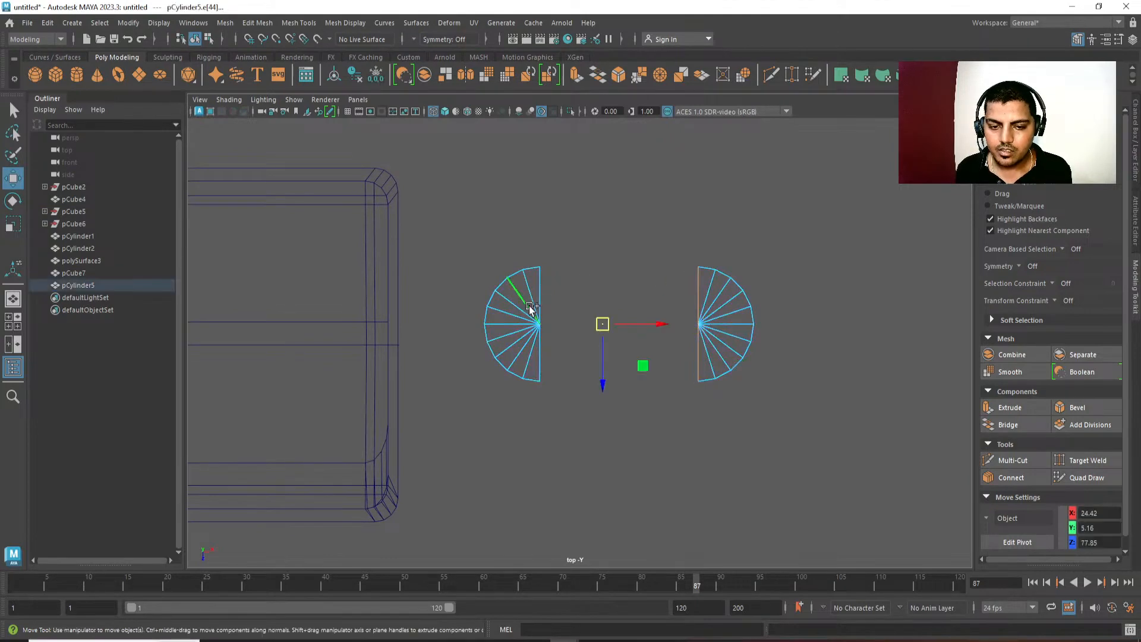
{"action": "double_click", "coordinate": [540, 293]}
{"action": "double_click", "coordinate": [702, 277], "text": "shift"}
{"action": "key", "text": "space"}
{"action": "left_click_drag", "start_coordinate": [704, 277], "coordinate": [708, 171]}
{"action": "left_click_drag", "start_coordinate": [706, 184], "coordinate": [624, 179], "text": "alt"}
{"action": "right_click_drag", "start_coordinate": [681, 318], "coordinate": [720, 289]}
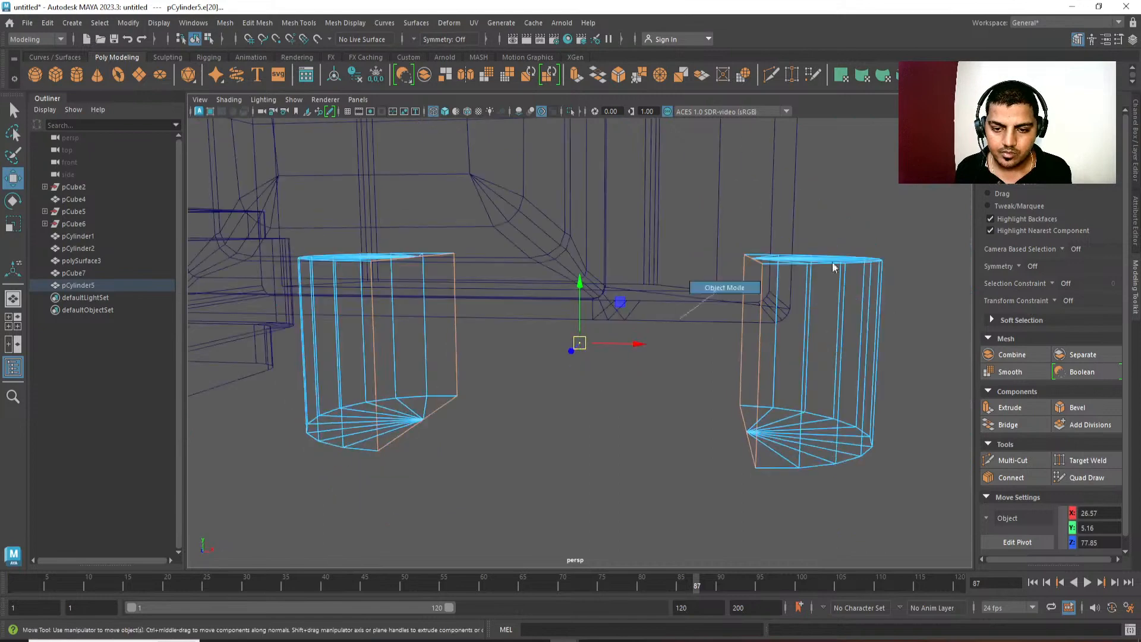
{"action": "right_click_drag", "start_coordinate": [835, 267], "coordinate": [709, 252], "text": "alt"}
Undo the edge selections, the combine and the deletions until both full cylinders and the guide box pCube3 are restored.
{"action": "key", "text": "ctrl+z"}
{"action": "key", "text": "ctrl+z"}
{"action": "key", "text": "ctrl+z"}
{"action": "key", "text": "ctrl+z"}
{"action": "key", "text": "ctrl+z"}
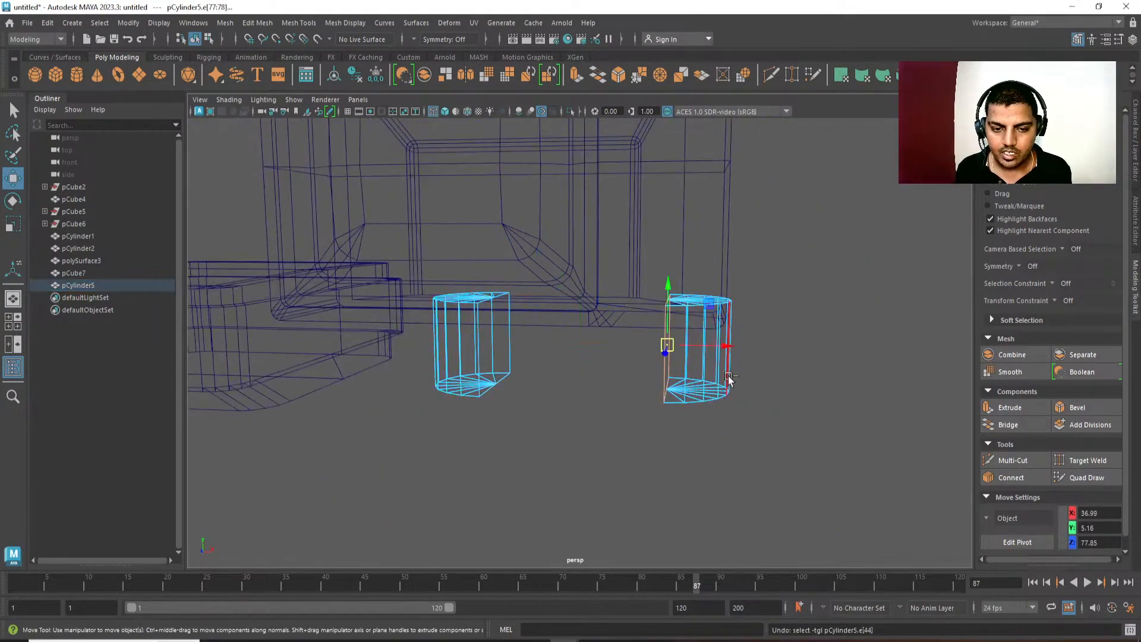
{"action": "key", "text": "ctrl+z"}
{"action": "key", "text": "ctrl+z"}
{"action": "key", "text": "ctrl+z"}
{"action": "key", "text": "ctrl+z"}
{"action": "key", "text": "ctrl+z"}
{"action": "key", "text": "ctrl+z"}
{"action": "key", "text": "ctrl+z"}
{"action": "key", "text": "ctrl+z"}
{"action": "key", "text": "ctrl+z"}
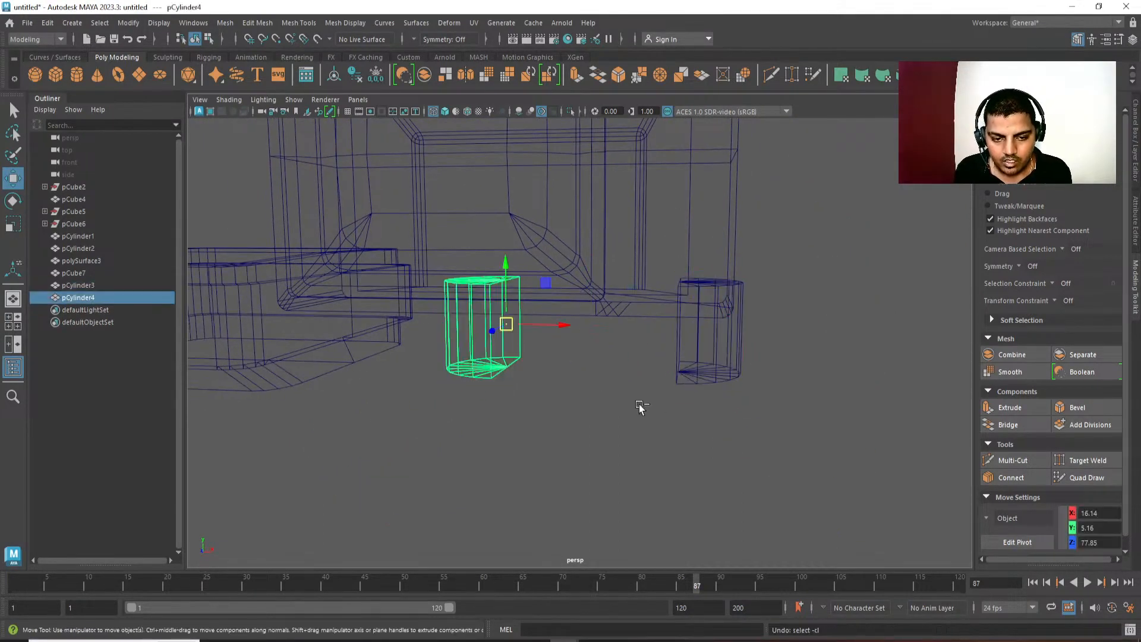
{"action": "key", "text": "ctrl+z"}
{"action": "key", "text": "ctrl+z"}
{"action": "key", "text": "ctrl+z"}
{"action": "key", "text": "ctrl+z"}
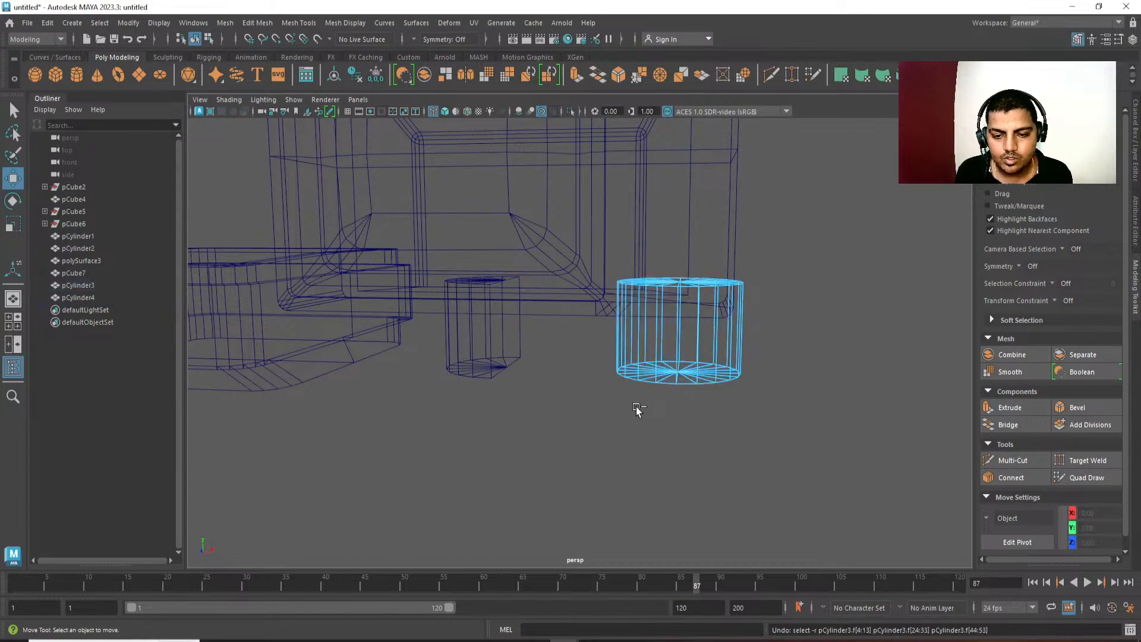
{"action": "key", "text": "ctrl+z"}
{"action": "key", "text": "ctrl+z"}
{"action": "key", "text": "ctrl+z"}
{"action": "key", "text": "ctrl+z"}
{"action": "key", "text": "ctrl+z"}
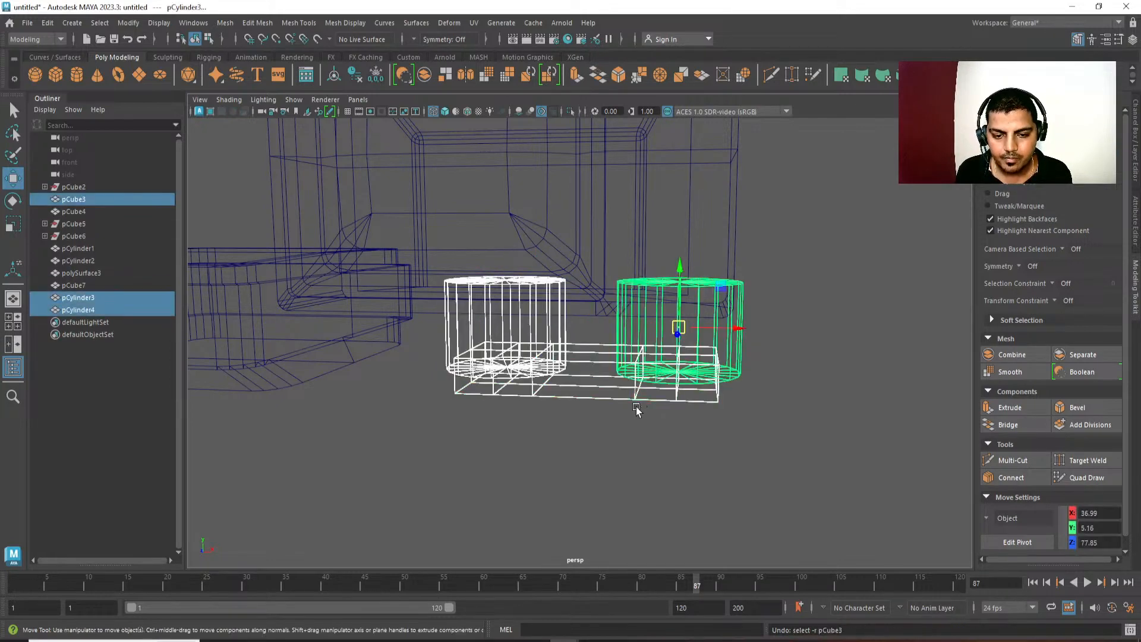
Raise the guide box pCube3 along Y to 2.13 so it rests on the console's base level.
{"action": "left_click", "coordinate": [637, 401]}
{"action": "key", "text": "space"}
{"action": "left_click_drag", "start_coordinate": [622, 446], "coordinate": [665, 452]}
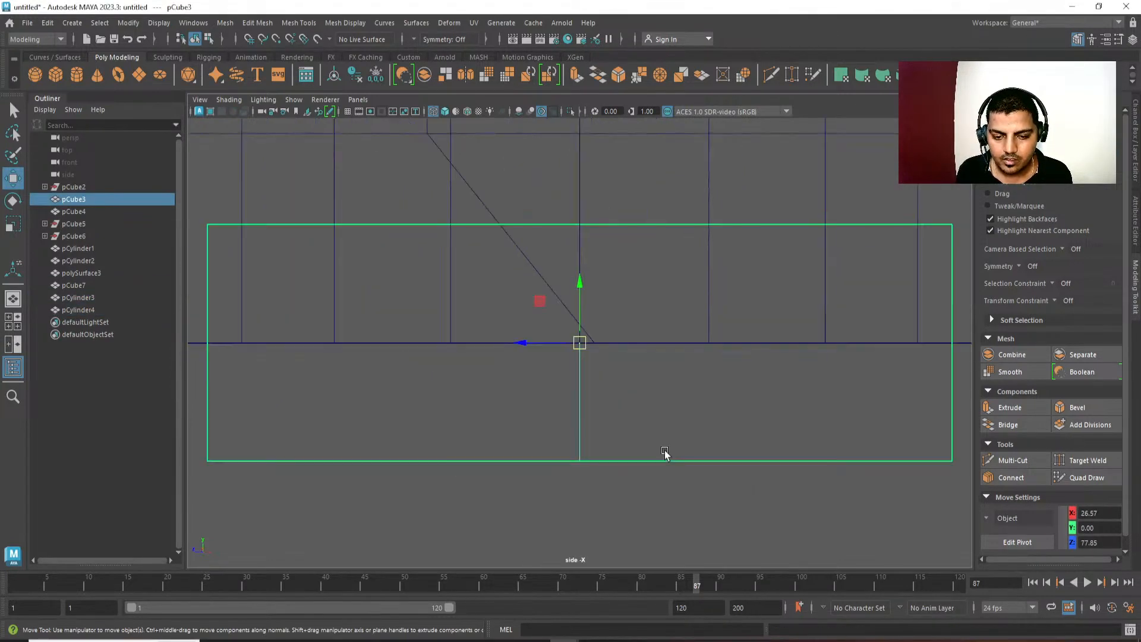
{"action": "right_click_drag", "start_coordinate": [664, 452], "coordinate": [537, 234], "text": "alt"}
{"action": "middle_click_drag", "start_coordinate": [537, 235], "coordinate": [542, 246], "text": "alt"}
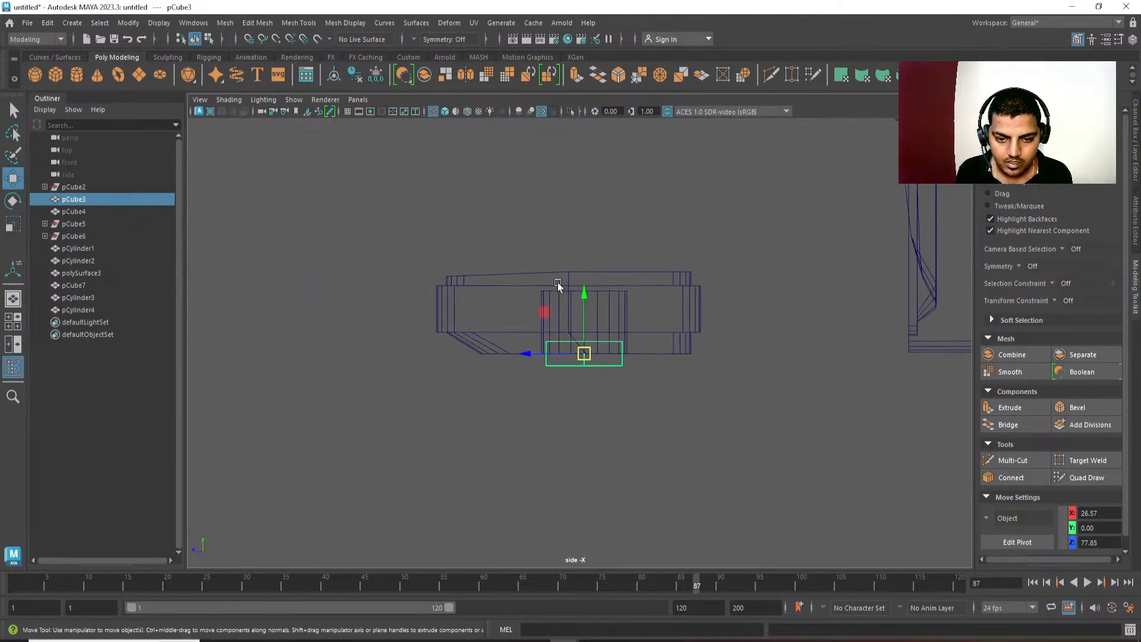
{"action": "left_click_drag", "start_coordinate": [579, 292], "coordinate": [580, 278]}
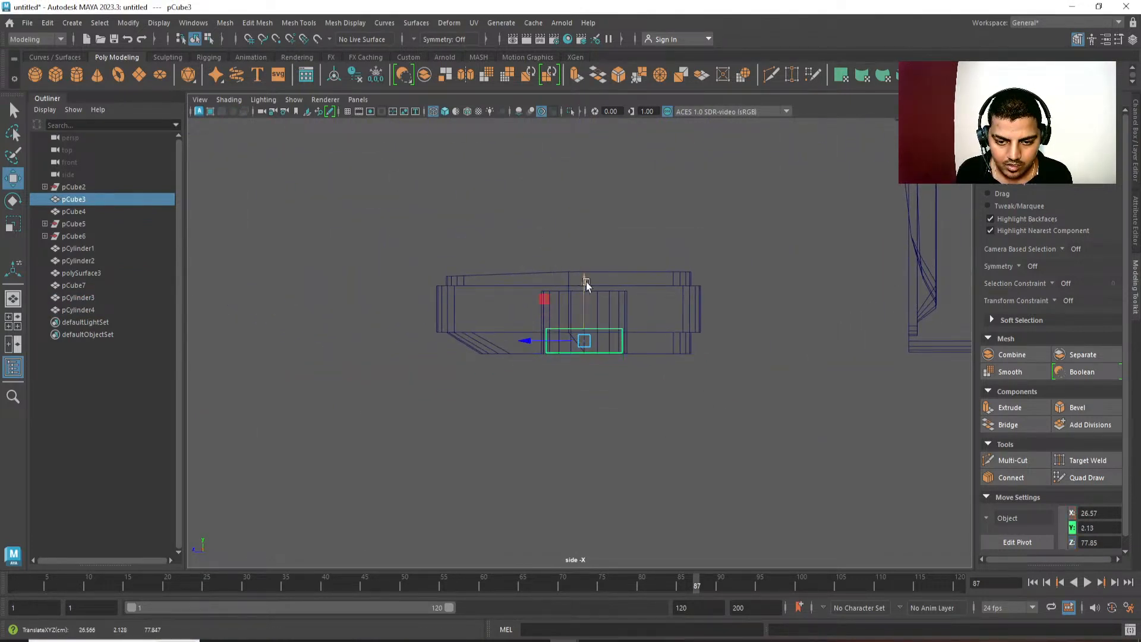
Flatten both cylinders by moving their top vertices down along Y to 2.91.
{"action": "left_click_drag", "start_coordinate": [627, 307], "coordinate": [645, 324]}
{"action": "middle_click_drag", "start_coordinate": [645, 326], "coordinate": [642, 355], "text": "alt"}
{"action": "right_click_drag", "start_coordinate": [642, 355], "coordinate": [820, 501], "text": "alt"}
{"action": "right_click_drag", "start_coordinate": [822, 499], "coordinate": [716, 467]}
{"action": "left_click_drag", "start_coordinate": [769, 271], "coordinate": [408, 332]}
{"action": "left_click_drag", "start_coordinate": [579, 253], "coordinate": [566, 320]}
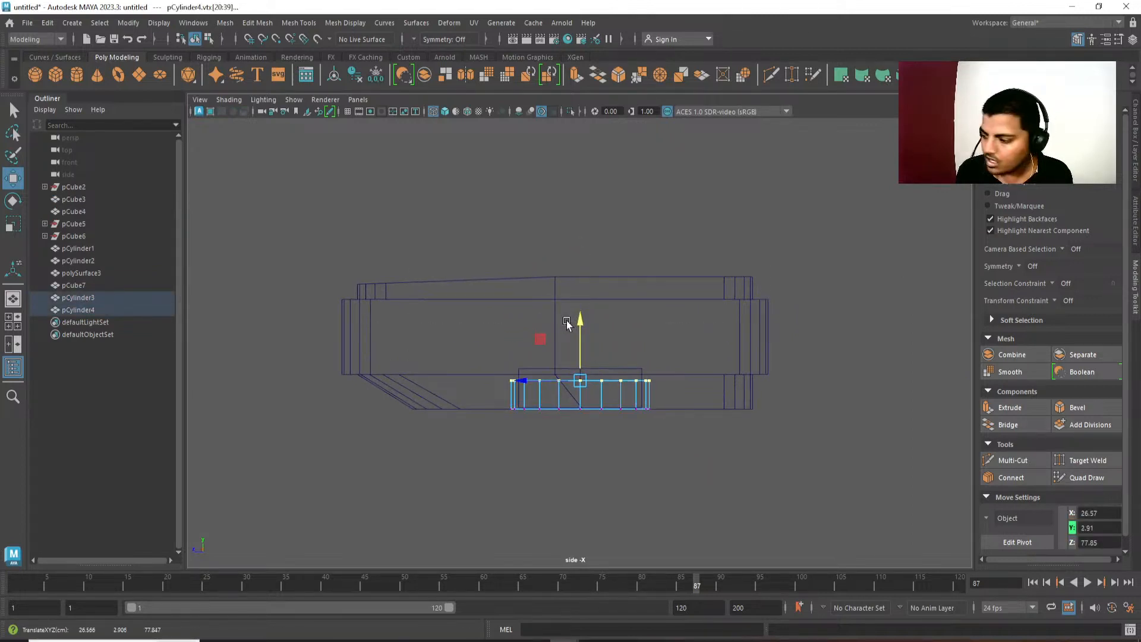
{"action": "right_click_drag", "start_coordinate": [566, 320], "coordinate": [647, 507], "text": "alt"}
{"action": "right_click_drag", "start_coordinate": [642, 377], "coordinate": [644, 327]}
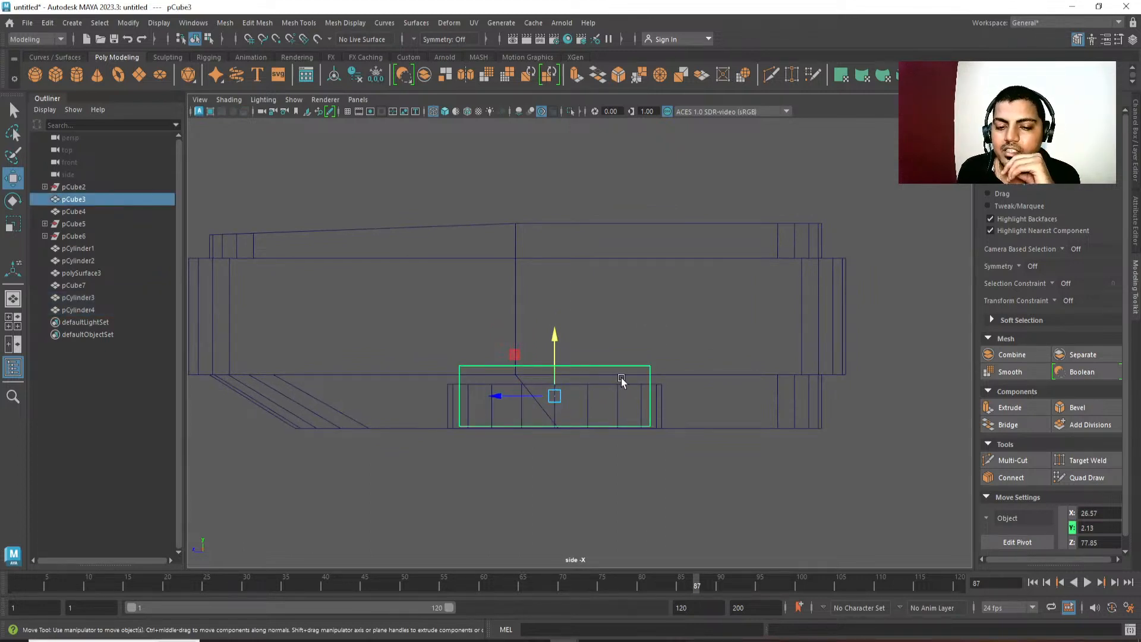
{"action": "left_click", "coordinate": [659, 387]}
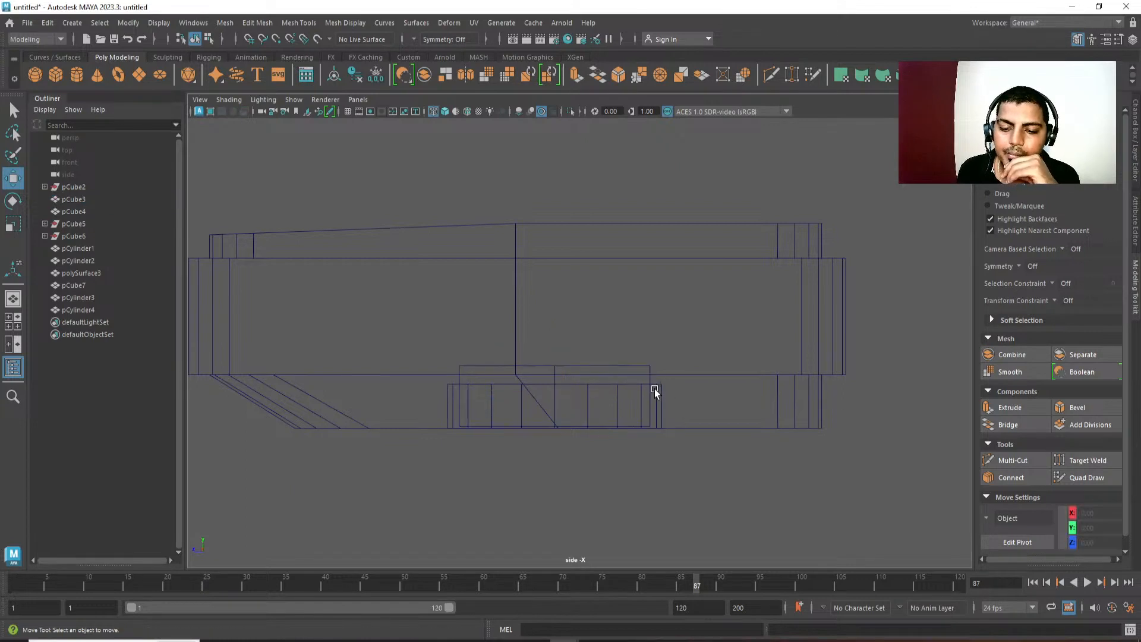
{"action": "left_click_drag", "start_coordinate": [655, 388], "coordinate": [672, 394]}
{"action": "right_click_drag", "start_coordinate": [650, 383], "coordinate": [615, 381]}
{"action": "left_click_drag", "start_coordinate": [690, 359], "coordinate": [574, 394]}
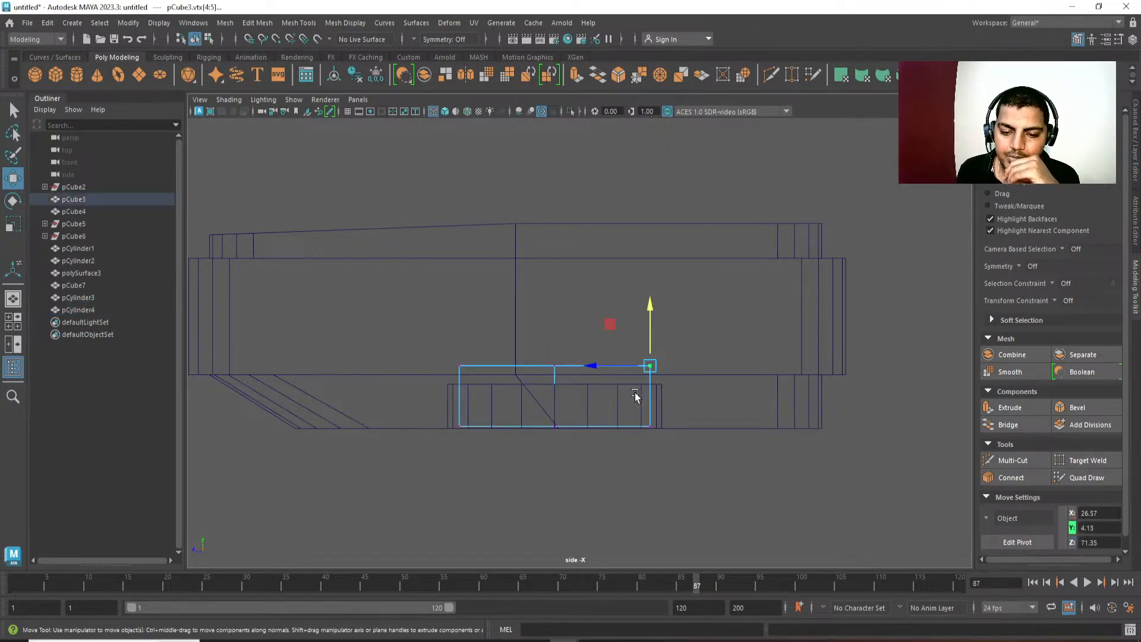
{"action": "right_click_drag", "start_coordinate": [642, 387], "coordinate": [733, 348]}
Lower the top vertices of both cylinders along Y to 2.66 and delete the guide box pCube3.
{"action": "left_click", "coordinate": [660, 386]}
{"action": "right_click_drag", "start_coordinate": [706, 400], "coordinate": [685, 375]}
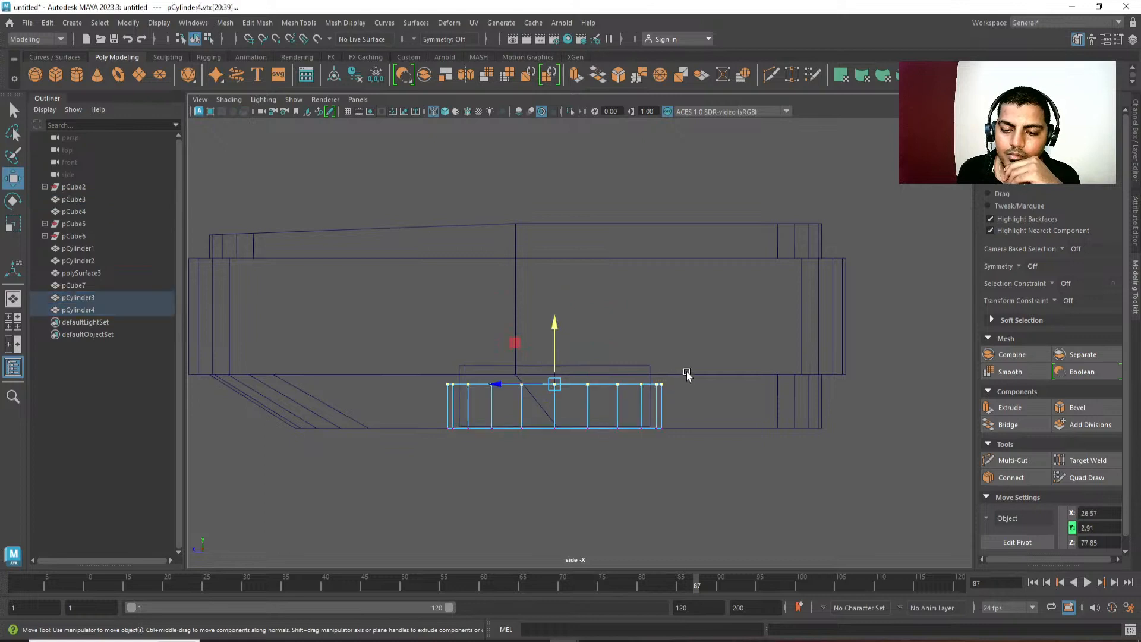
{"action": "left_click_drag", "start_coordinate": [689, 370], "coordinate": [343, 418]}
{"action": "left_click_drag", "start_coordinate": [552, 326], "coordinate": [554, 332]}
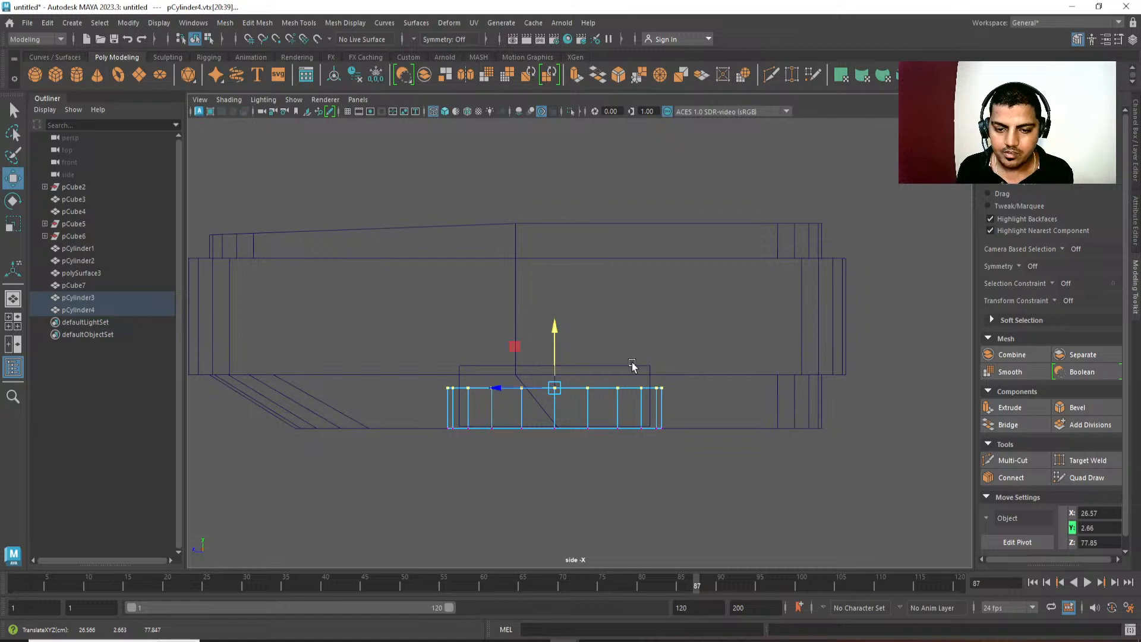
{"action": "left_click", "coordinate": [632, 367]}
{"action": "key", "text": "Delete"}
Delete the faces of the flattened left cylinder's inner half.
{"action": "key", "text": "space"}
{"action": "left_click_drag", "start_coordinate": [629, 322], "coordinate": [558, 314]}
{"action": "left_click", "coordinate": [565, 333]}
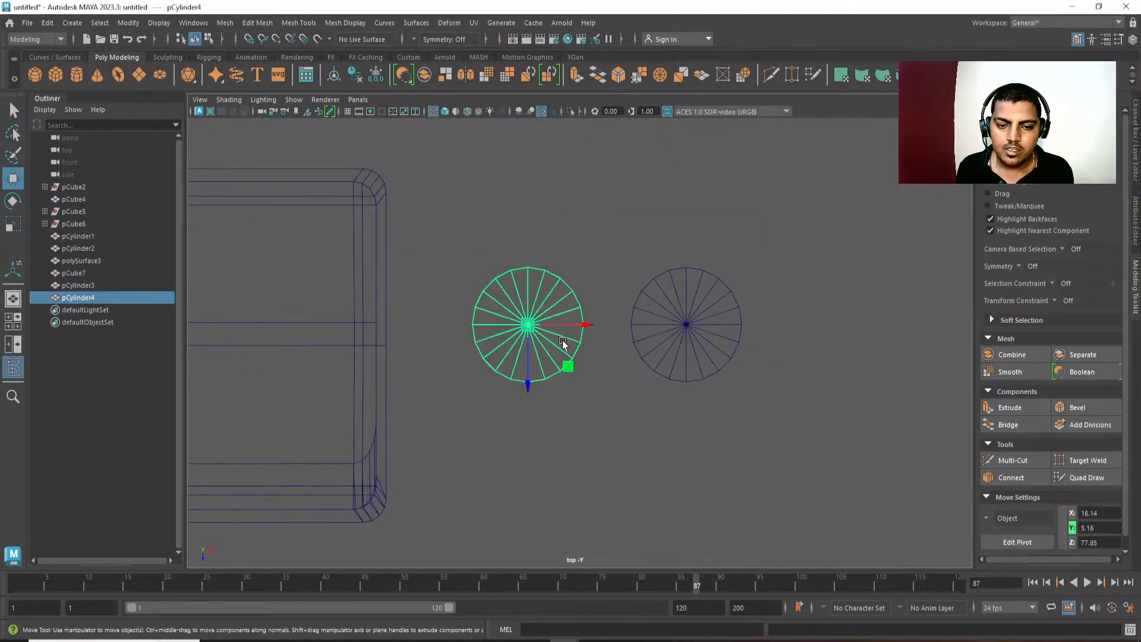
{"action": "key", "text": "F11"}
{"action": "left_click_drag", "start_coordinate": [536, 253], "coordinate": [588, 429]}
{"action": "key", "text": "Delete"}
Delete the right cylinder's inner half together with the stray side faces left between the two halves.
{"action": "left_click", "coordinate": [675, 305]}
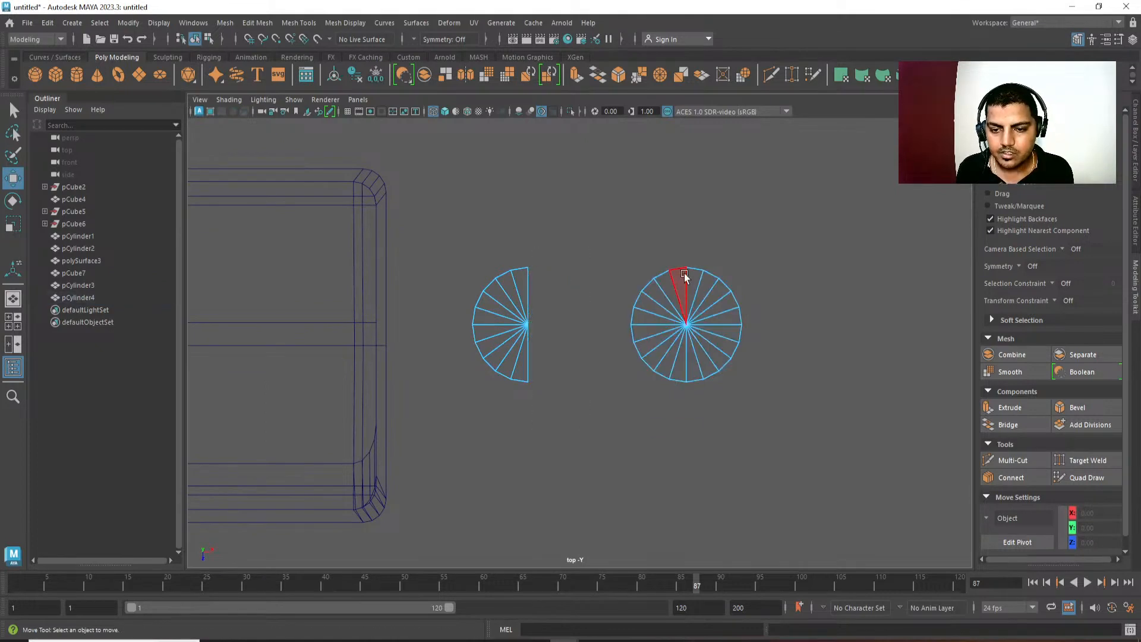
{"action": "left_click_drag", "start_coordinate": [680, 253], "coordinate": [635, 429]}
{"action": "key", "text": "Delete"}
{"action": "key", "text": "F8"}
{"action": "key", "text": "F11"}
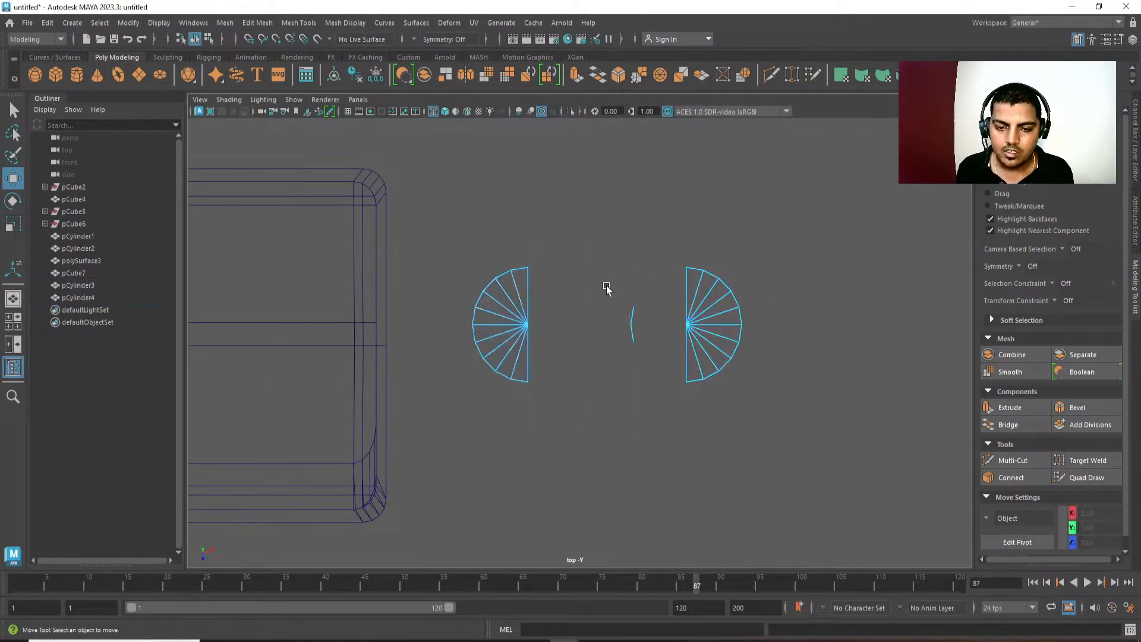
{"action": "left_click_drag", "start_coordinate": [601, 275], "coordinate": [659, 437]}
{"action": "key", "text": "Delete"}
{"action": "key", "text": "F8"}
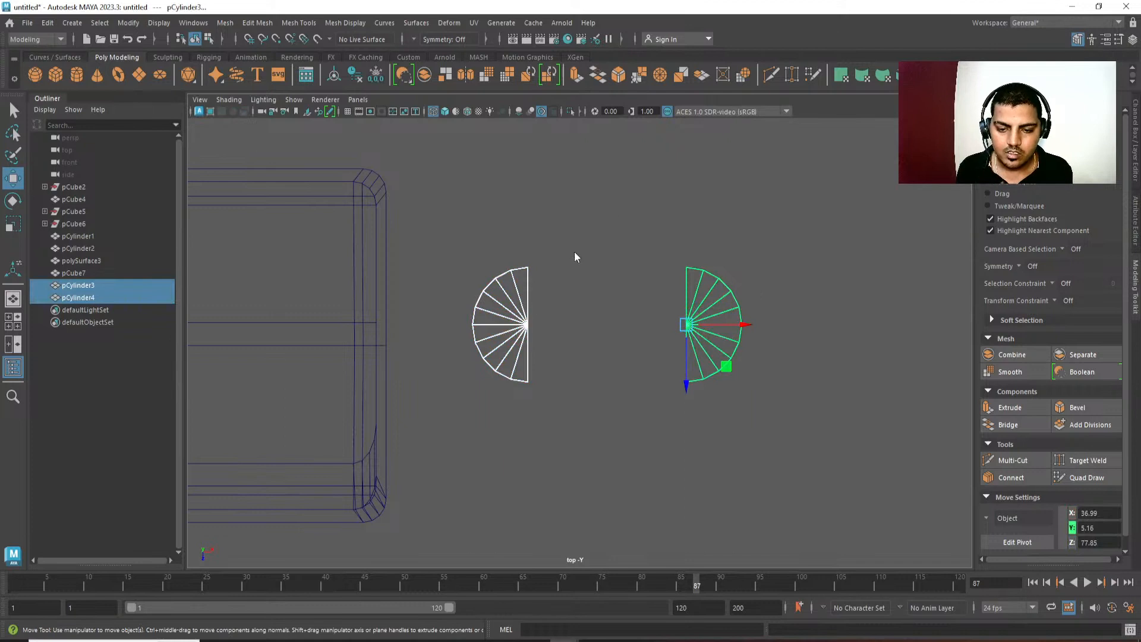
Combine the two flattened half cylinders into one mesh and make its edges selectable.
{"action": "right_click_drag", "start_coordinate": [575, 256], "coordinate": [545, 512], "text": "shift"}
{"action": "key", "text": "q"}
{"action": "left_click", "coordinate": [562, 345]}
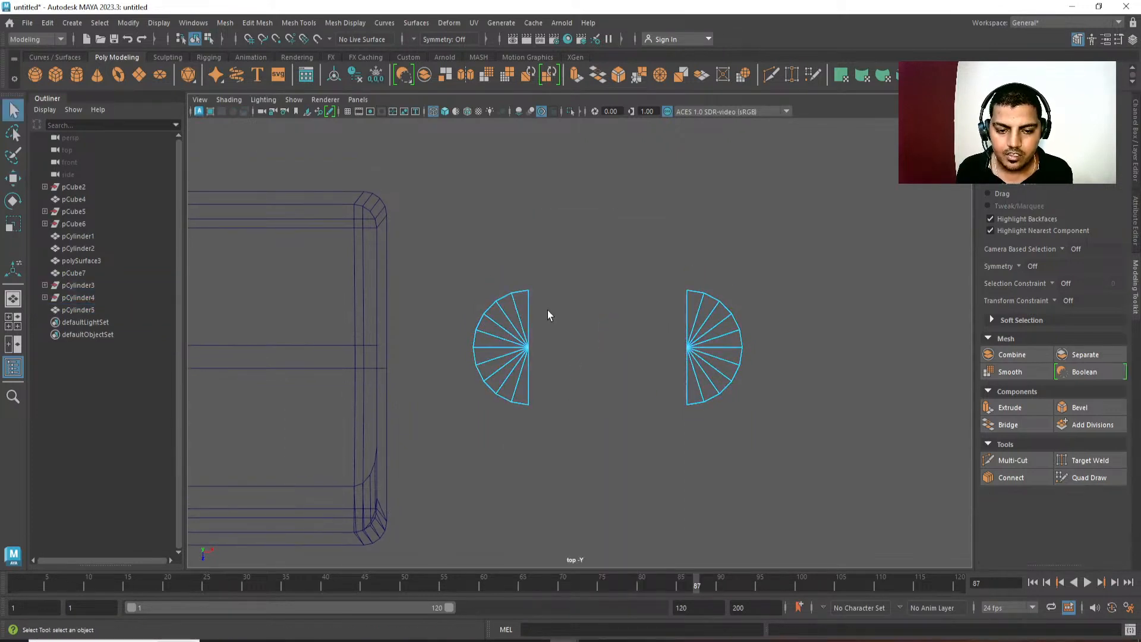
Select the facing flat-side edges on both halves of the combined mesh.
{"action": "left_click", "coordinate": [537, 316]}
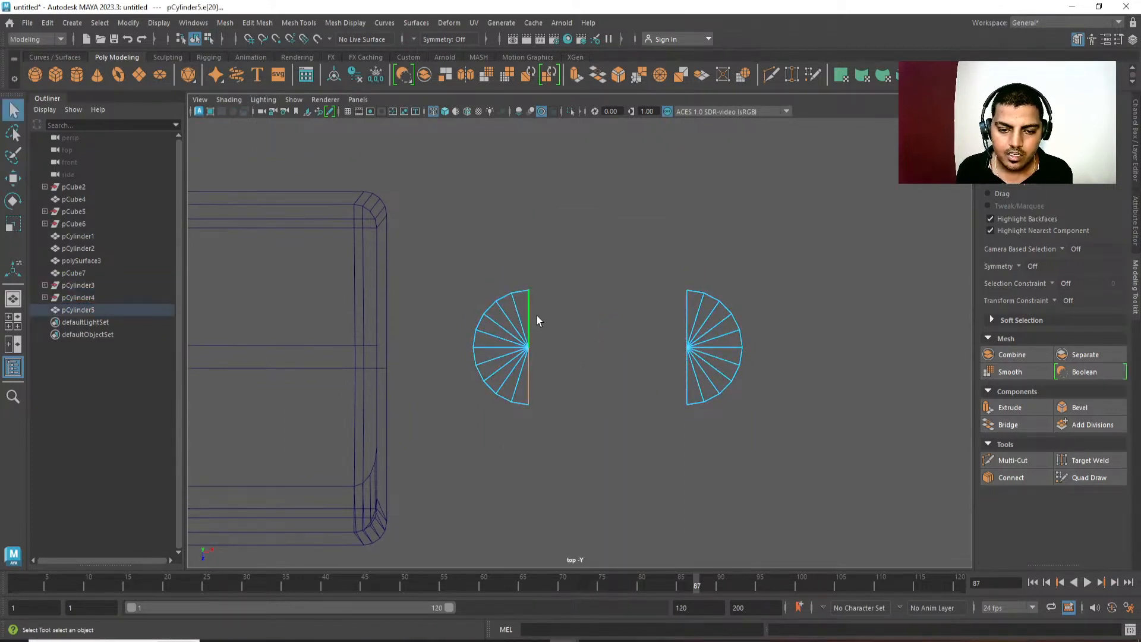
{"action": "left_click", "coordinate": [684, 319], "text": "shift"}
{"action": "key", "text": "space"}
{"action": "left_click_drag", "start_coordinate": [683, 319], "coordinate": [682, 179]}
{"action": "left_click_drag", "start_coordinate": [677, 375], "coordinate": [634, 285], "text": "alt"}
{"action": "key", "text": "space"}
{"action": "left_click_drag", "start_coordinate": [634, 286], "coordinate": [589, 289]}
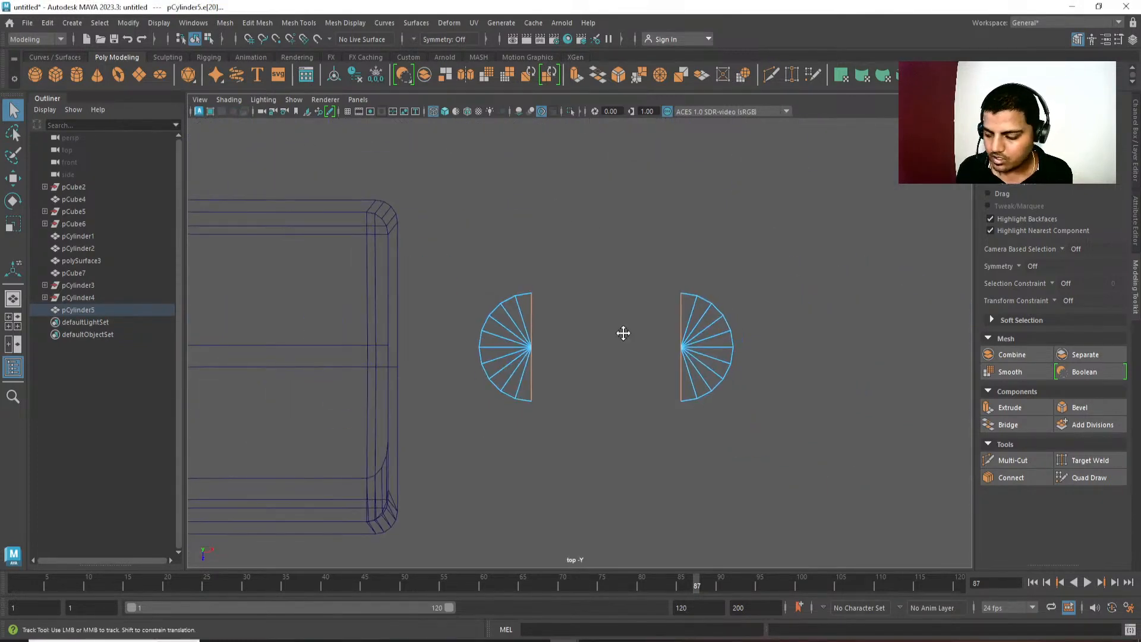
Undo the edge selections, the combine and the face deletions back to two full flattened cylinders.
{"action": "key", "text": "ctrl+z"}
{"action": "key", "text": "ctrl+z"}
{"action": "key", "text": "ctrl+z"}
{"action": "key", "text": "ctrl+z"}
{"action": "key", "text": "ctrl+z"}
{"action": "key", "text": "ctrl+z"}
{"action": "key", "text": "ctrl+z"}
{"action": "key", "text": "ctrl+z"}
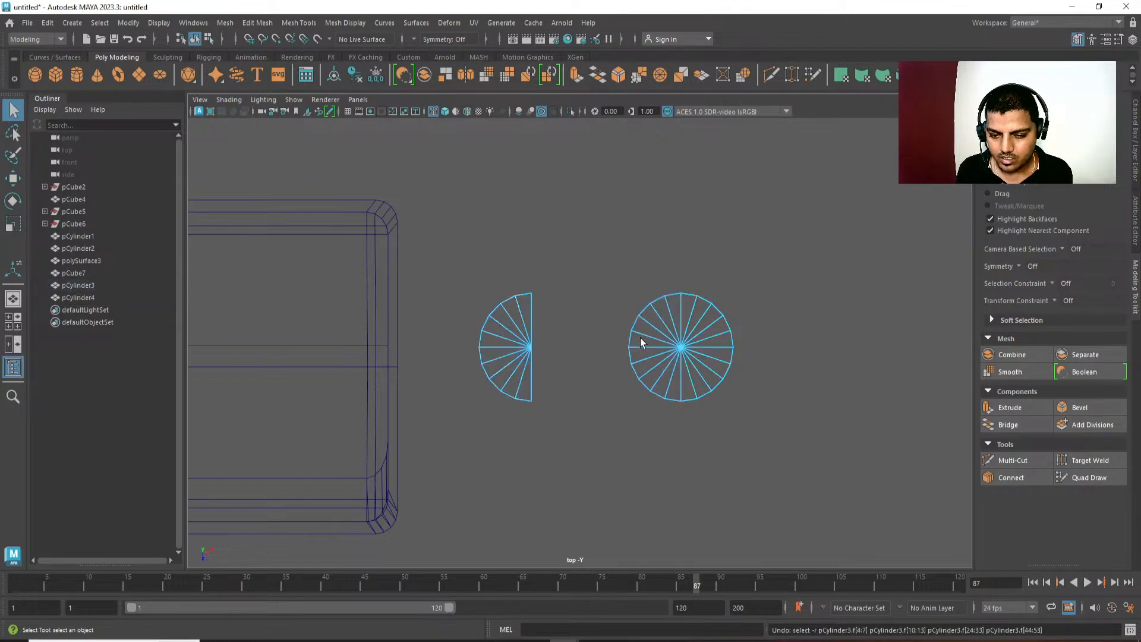
{"action": "key", "text": "ctrl+z"}
{"action": "key", "text": "ctrl+z"}
{"action": "key", "text": "ctrl+z"}
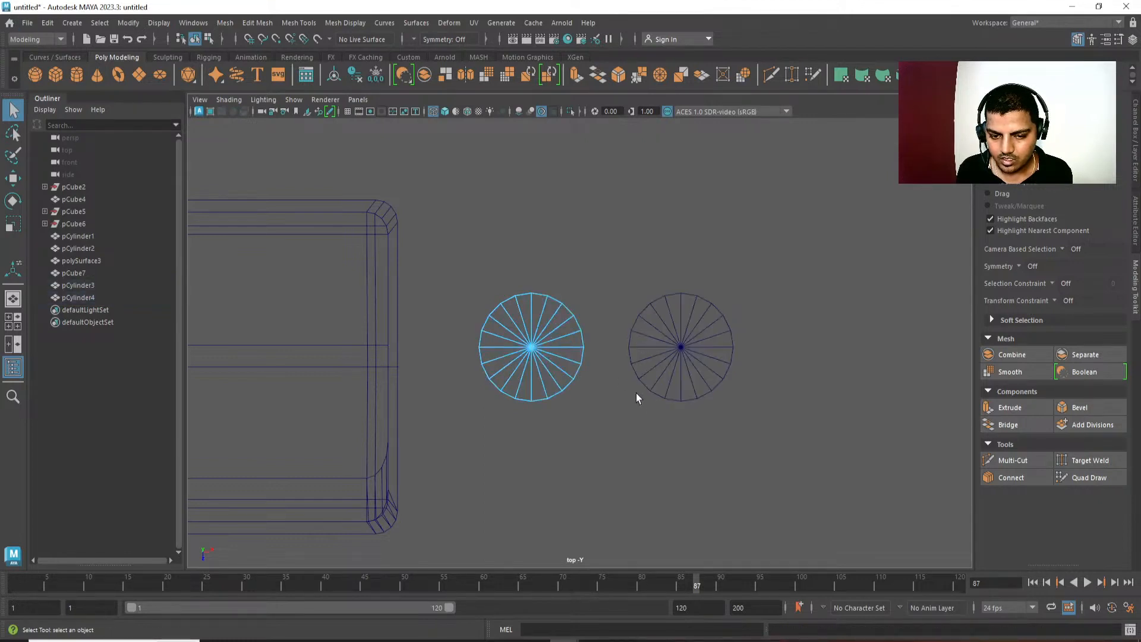
Delete the left cylinder's inner-side faces, keeping its outer half and the two lowest inner wedges.
{"action": "left_click_drag", "start_coordinate": [624, 259], "coordinate": [576, 370]}
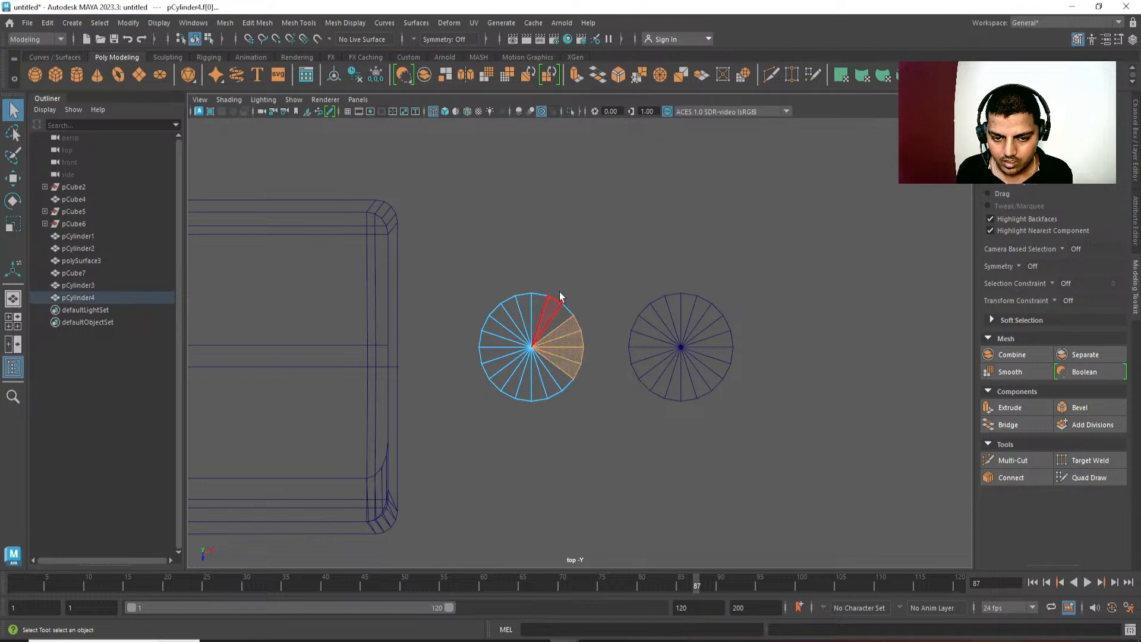
{"action": "left_click_drag", "start_coordinate": [561, 292], "coordinate": [594, 381]}
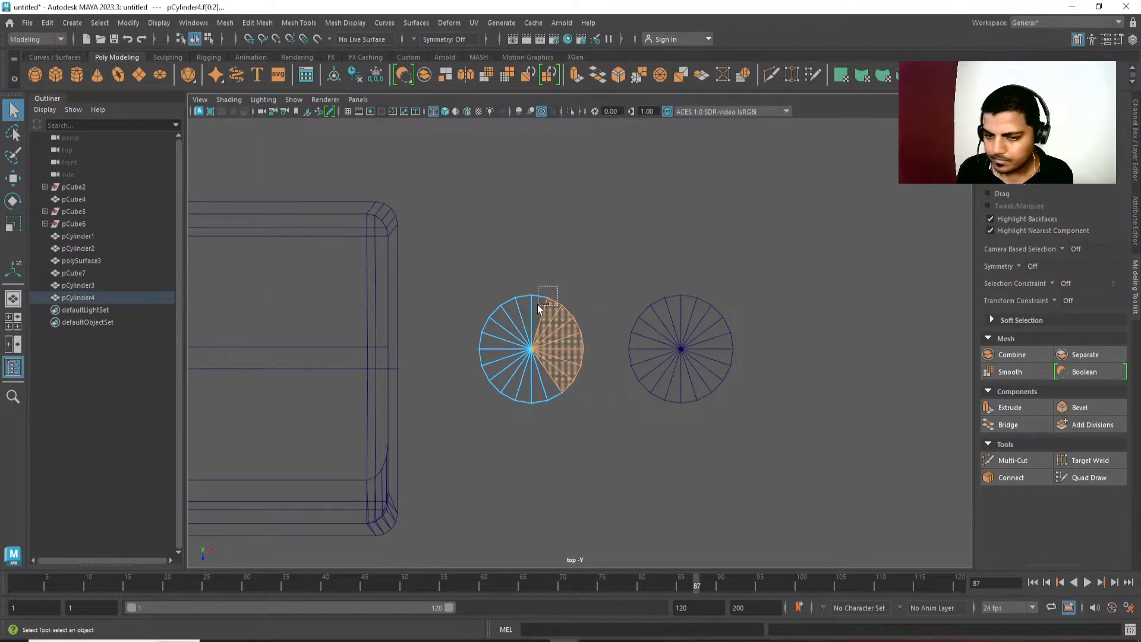
{"action": "left_click_drag", "start_coordinate": [538, 305], "coordinate": [562, 306], "text": "ctrl"}
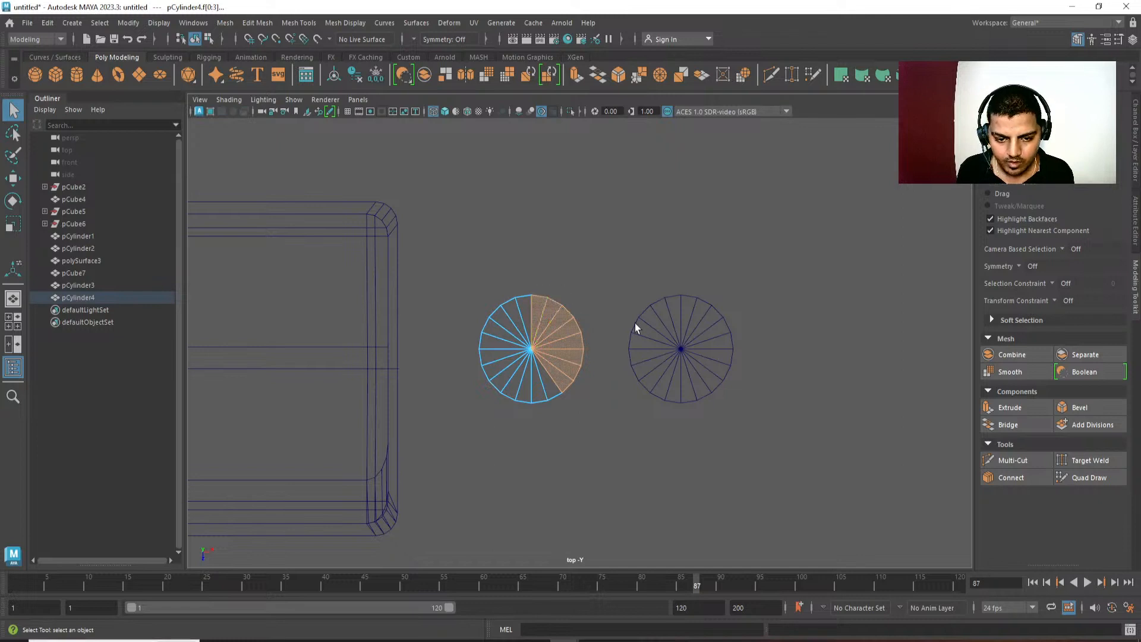
{"action": "key", "text": "Delete"}
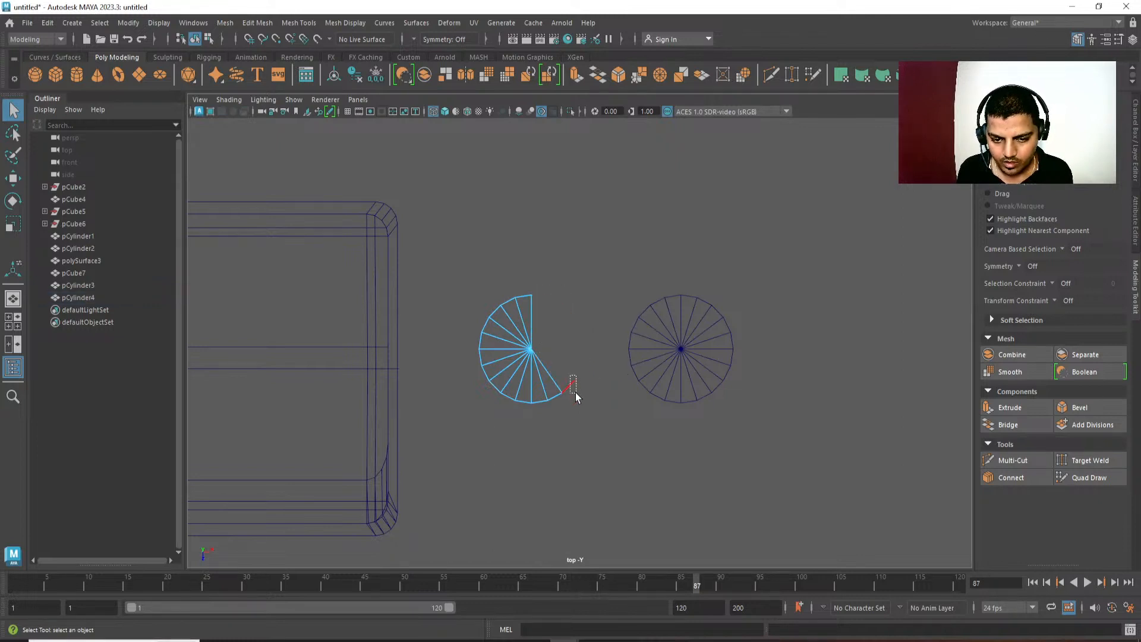
{"action": "key", "text": "ctrl+z"}
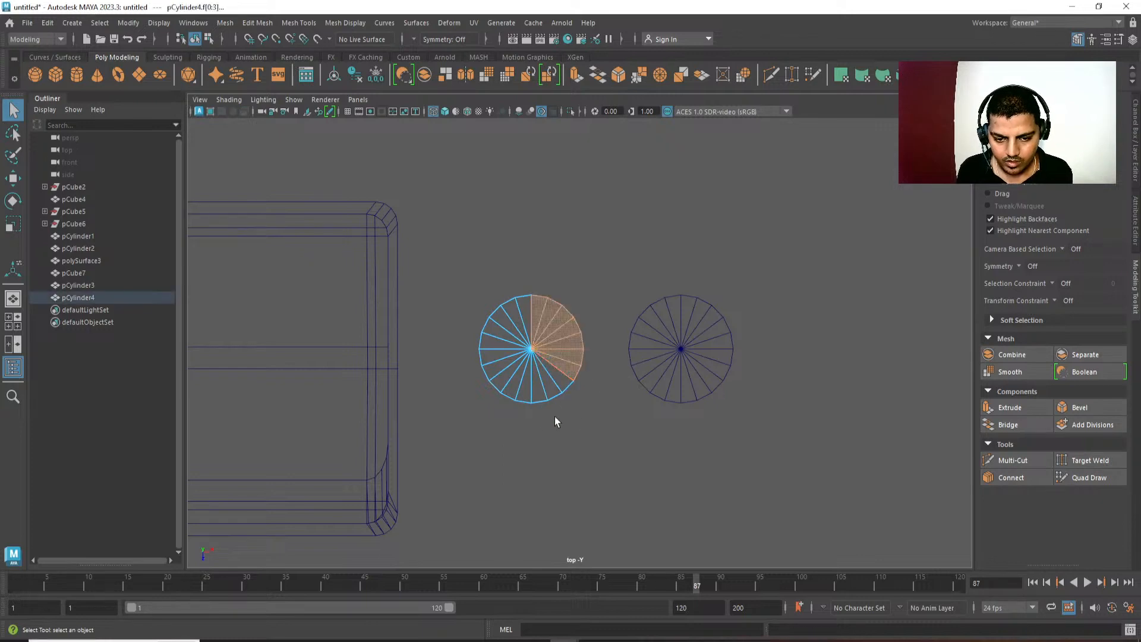
{"action": "key", "text": "Delete"}
{"action": "middle_click_drag", "start_coordinate": [704, 405], "coordinate": [701, 404], "text": "alt"}
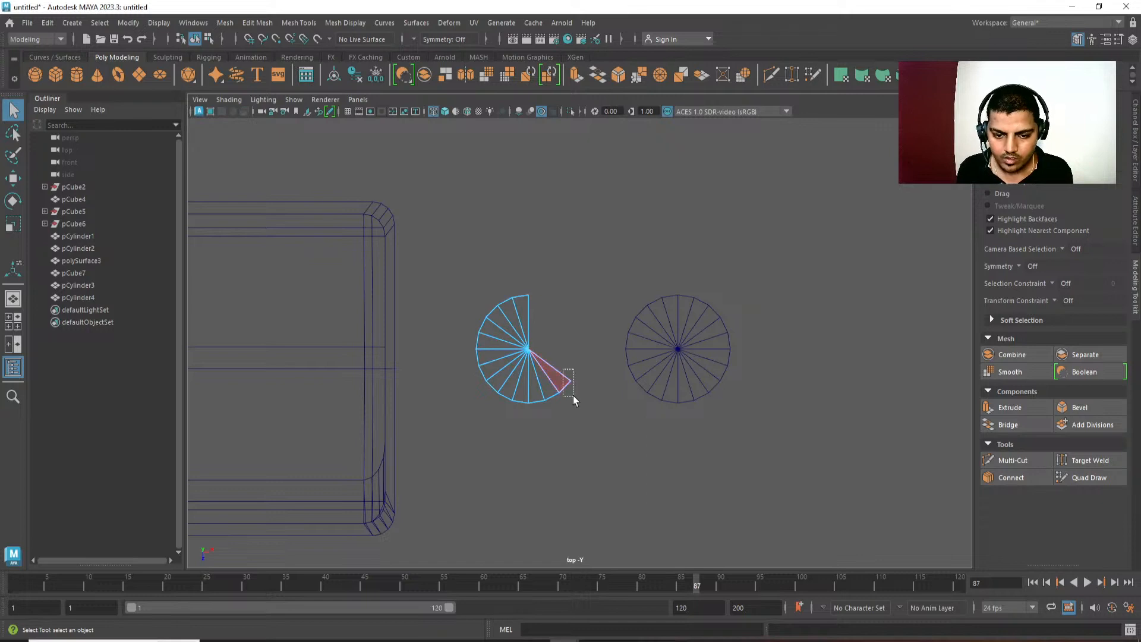
Delete the right cylinder's inner-side faces, keeping its outer half and the two lowest inner wedges.
{"action": "left_click", "coordinate": [654, 357]}
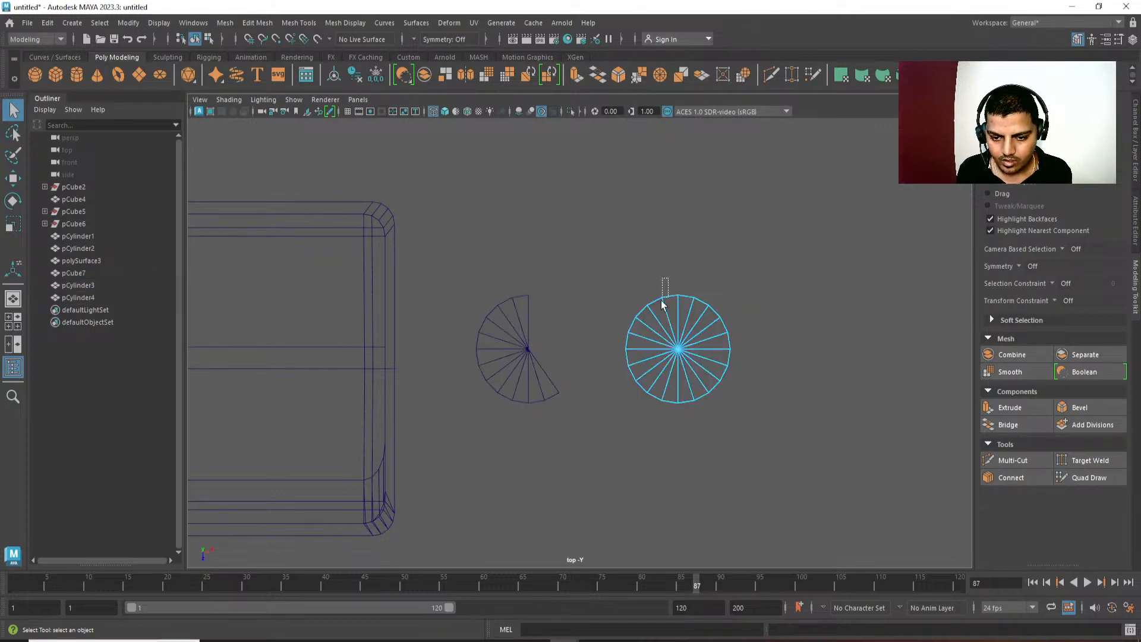
{"action": "left_click_drag", "start_coordinate": [664, 305], "coordinate": [623, 384]}
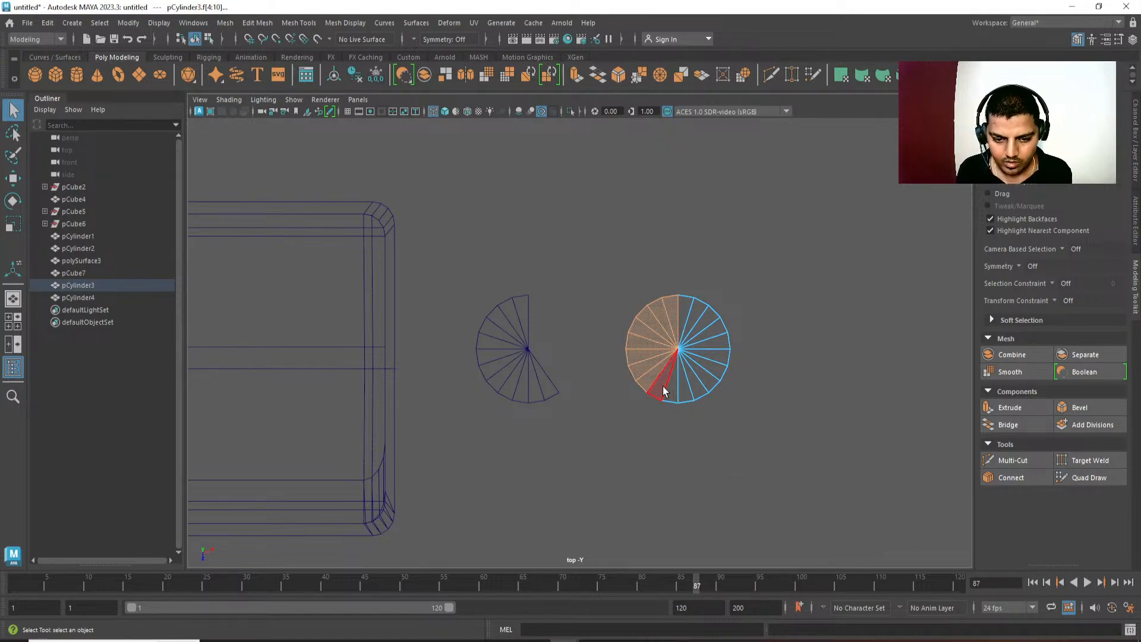
{"action": "key", "text": "Delete"}
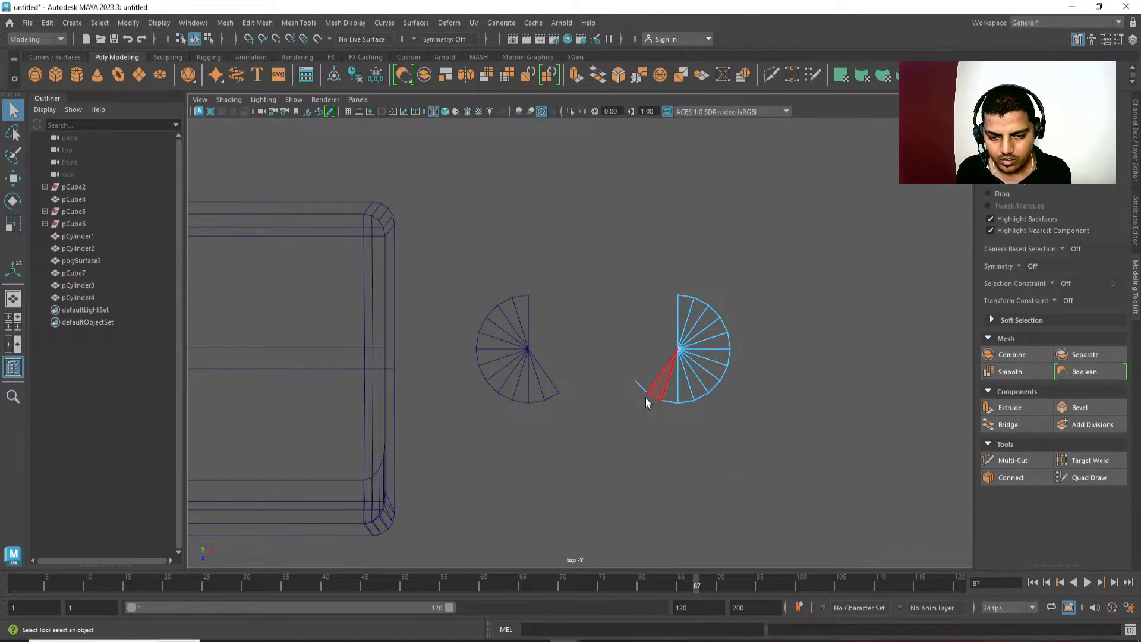
{"action": "left_click_drag", "start_coordinate": [630, 388], "coordinate": [629, 407]}
{"action": "key", "text": "Delete"}
Combine the two partly cut cylinders into one mesh in the perspective view and enable edge selection.
{"action": "key", "text": "space"}
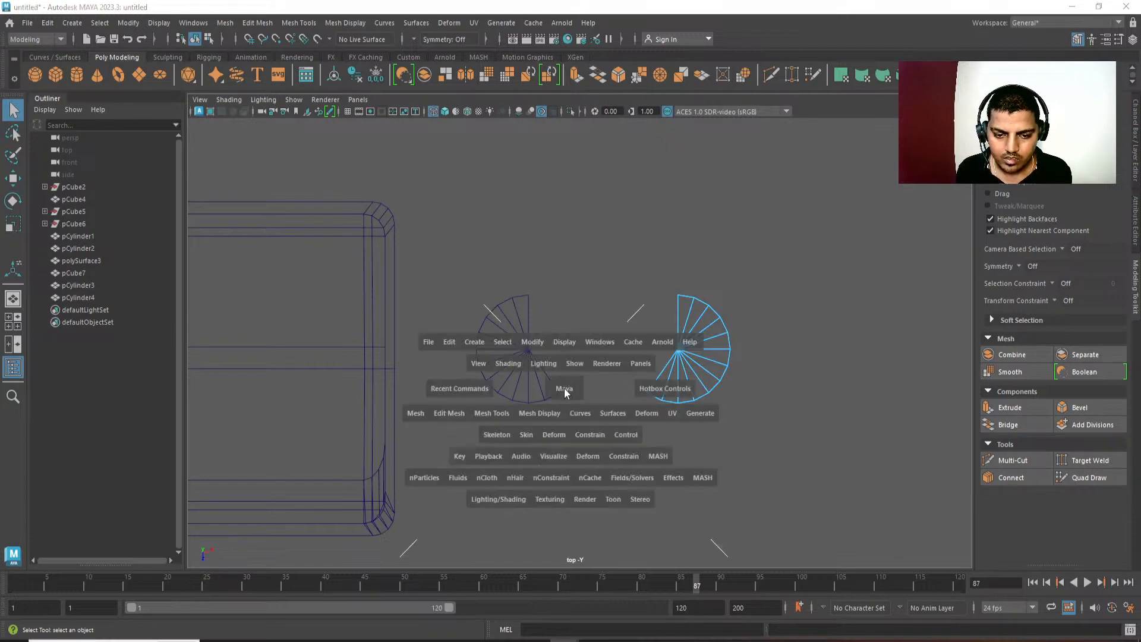
{"action": "left_click_drag", "start_coordinate": [565, 388], "coordinate": [617, 345]}
{"action": "scroll", "coordinate": [630, 475], "scroll_direction": "up", "scroll_amount": 5}
{"action": "middle_click_drag", "start_coordinate": [630, 475], "coordinate": [601, 423], "text": "alt"}
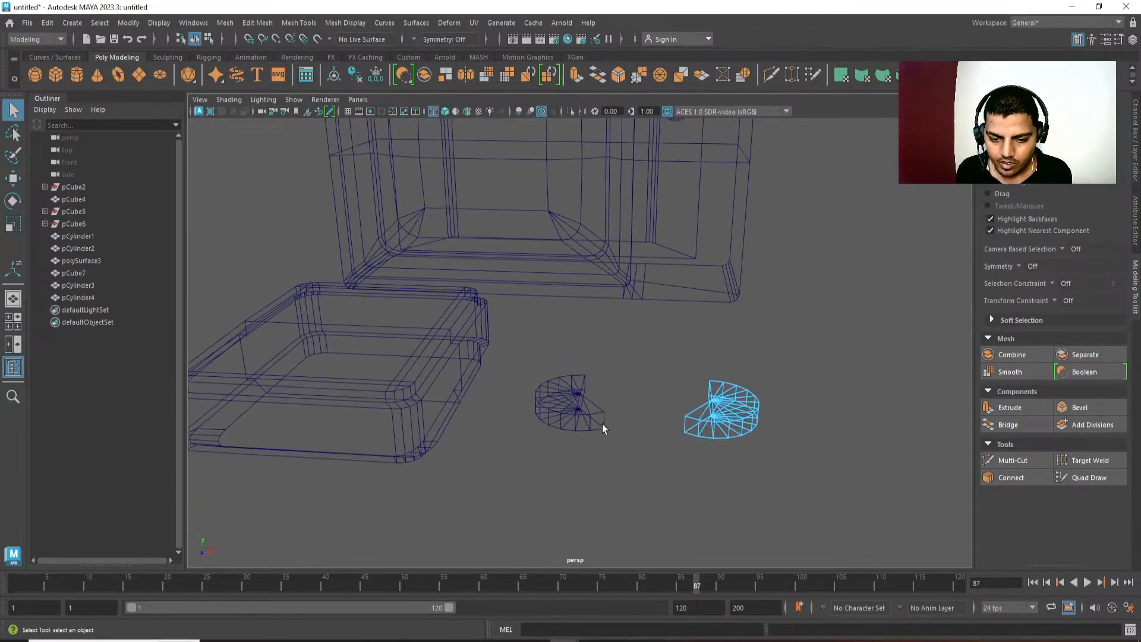
{"action": "left_click", "coordinate": [718, 394]}
{"action": "left_click_drag", "start_coordinate": [603, 479], "coordinate": [568, 410], "text": "shift"}
{"action": "right_click_drag", "start_coordinate": [792, 300], "coordinate": [775, 558], "text": "shift"}
{"action": "middle_click_drag", "start_coordinate": [667, 426], "coordinate": [652, 412], "text": "alt"}
{"action": "scroll", "coordinate": [652, 412], "scroll_direction": "up", "scroll_amount": 3}
{"action": "key", "text": "F10"}
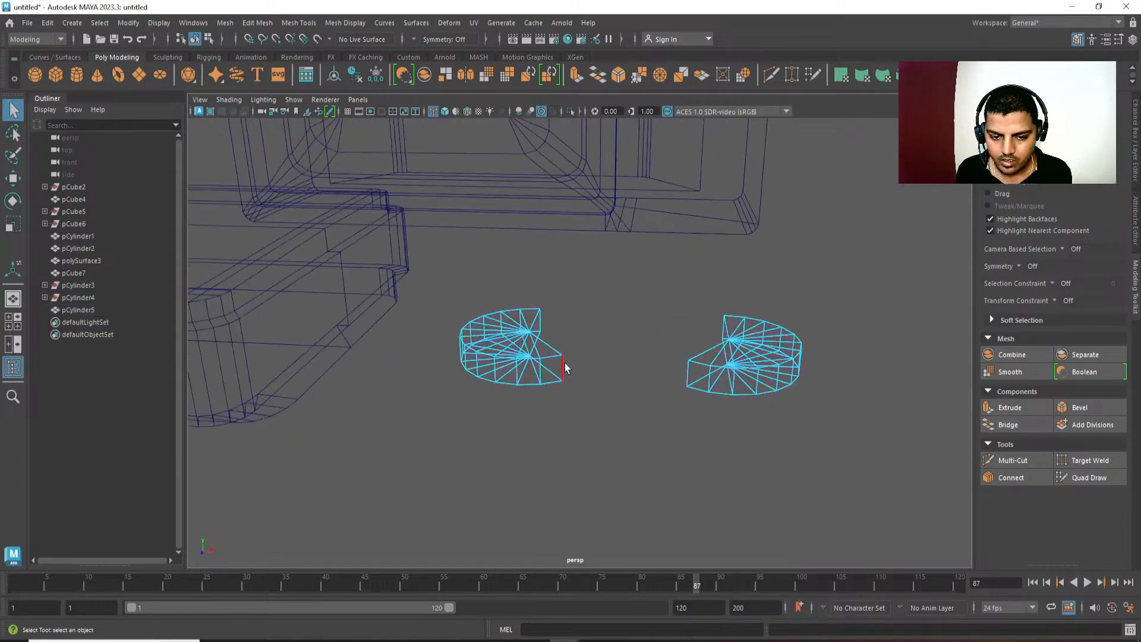
Select the facing lower vertical edges on both ends and try extruding and scaling them toward each other.
{"action": "left_click", "coordinate": [683, 370]}
{"action": "key", "text": "ctrl+z"}
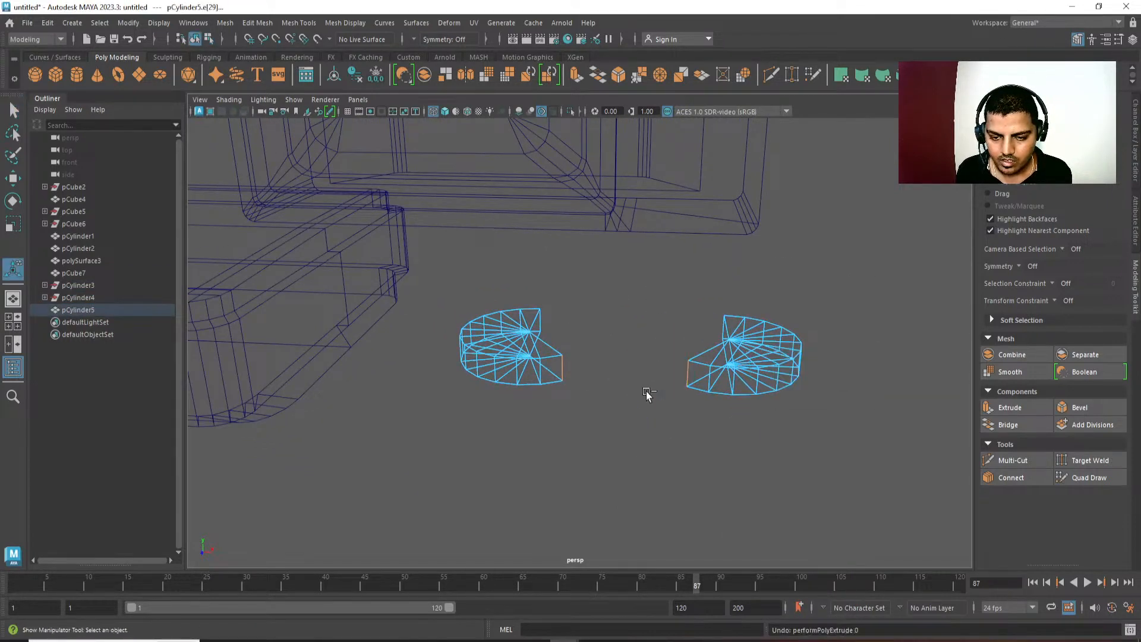
{"action": "right_click_drag", "start_coordinate": [654, 333], "coordinate": [686, 309], "text": "shift"}
{"action": "key", "text": "ctrl+z"}
{"action": "key", "text": "r"}
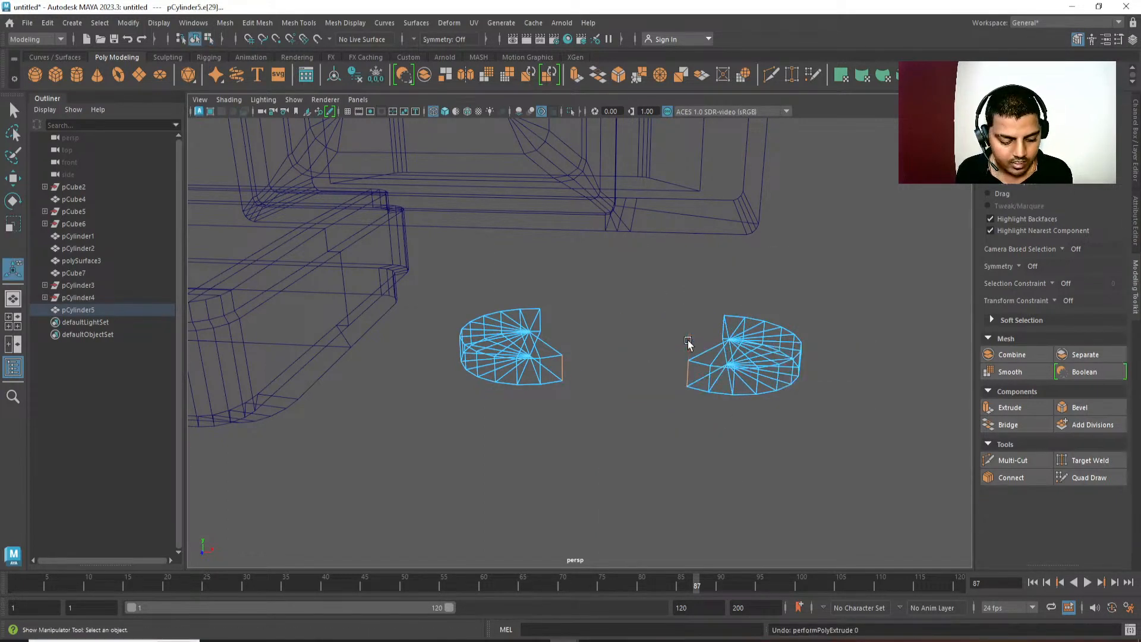
{"action": "left_click_drag", "start_coordinate": [669, 375], "coordinate": [624, 375]}
{"action": "key", "text": "ctrl+z"}
{"action": "key", "text": "ctrl+z"}
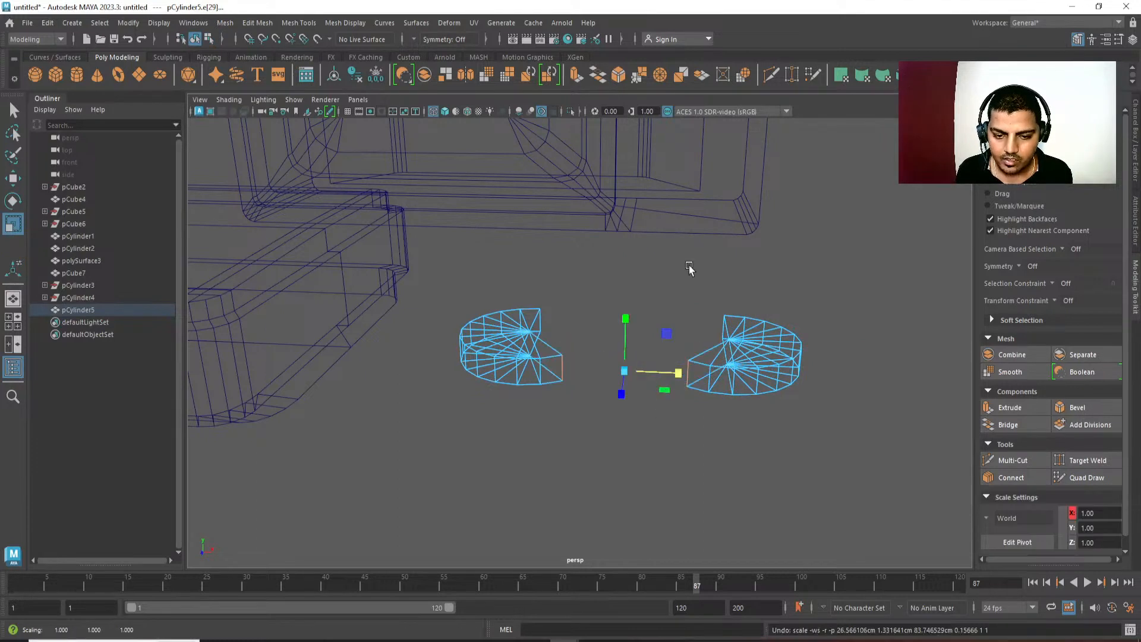
Extrude the two facing edges, scale them along X to meet in the middle, and convert the selection to vertices.
{"action": "right_click_drag", "start_coordinate": [689, 265], "coordinate": [689, 369], "text": "shift"}
{"action": "key", "text": "r"}
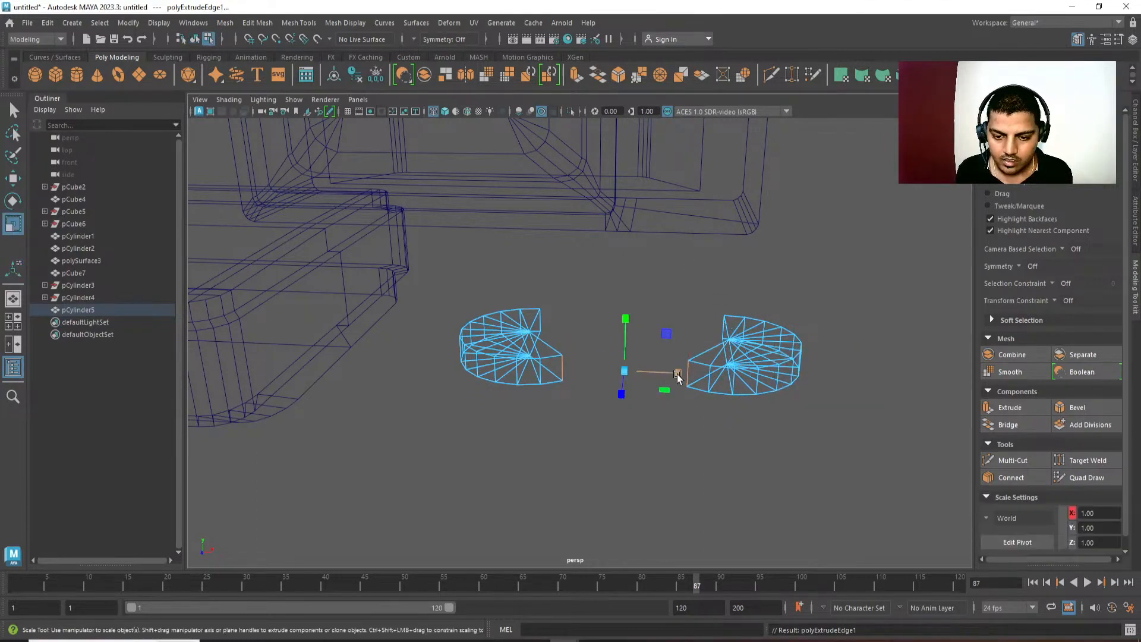
{"action": "left_click_drag", "start_coordinate": [669, 375], "coordinate": [498, 376]}
{"action": "right_click", "coordinate": [700, 301], "text": "shift"}
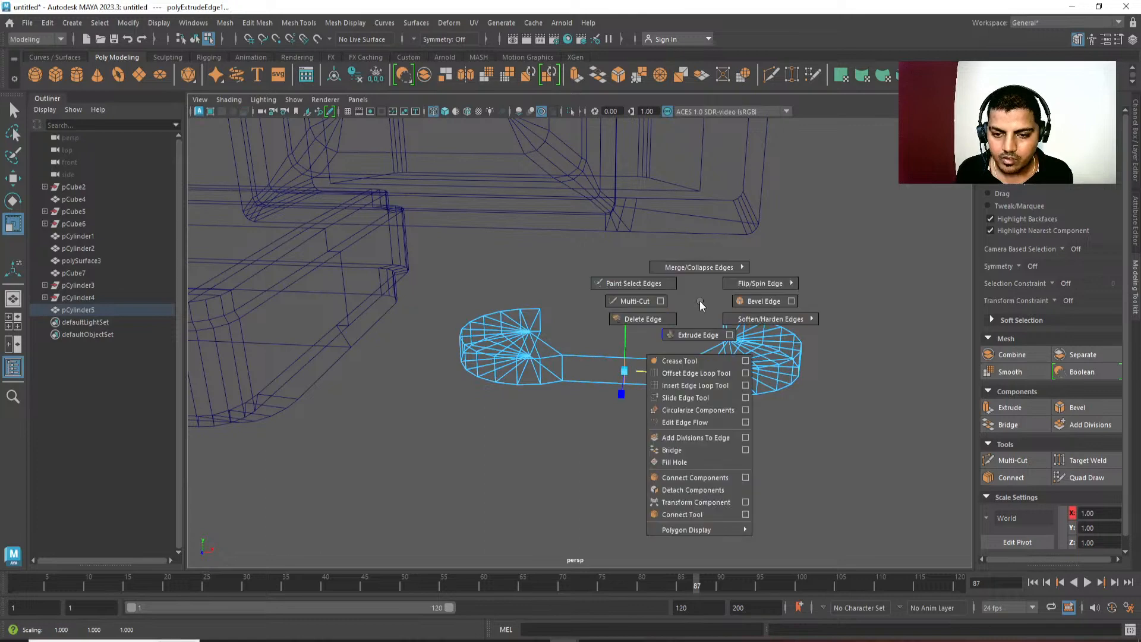
{"action": "right_click_drag", "start_coordinate": [701, 301], "coordinate": [624, 299], "text": "ctrl"}
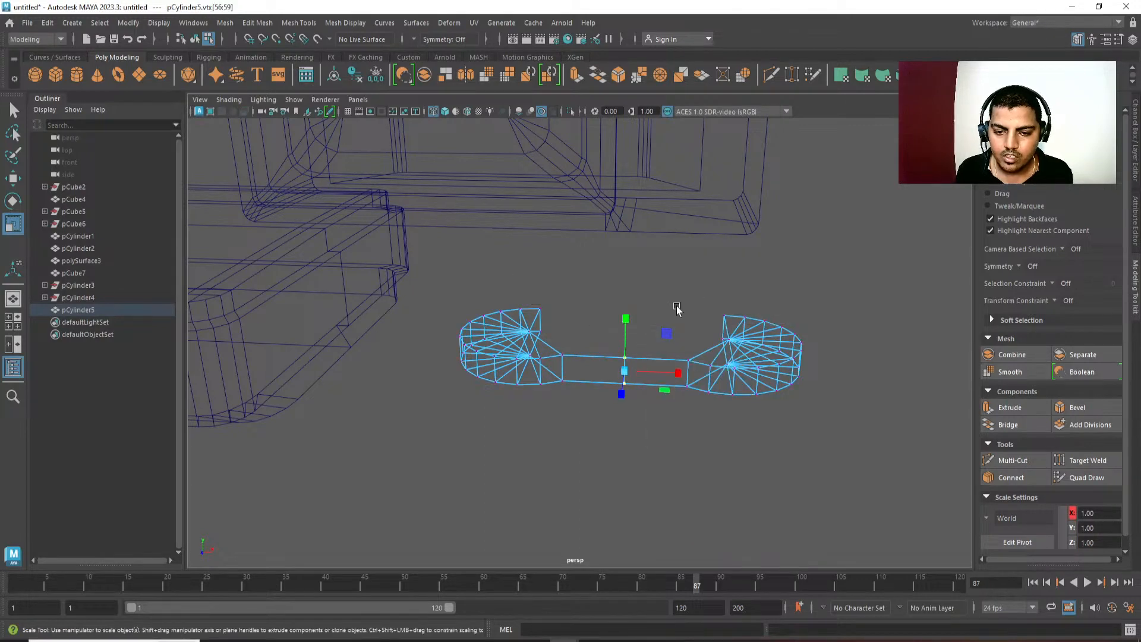
{"action": "right_click_drag", "start_coordinate": [674, 217], "coordinate": [729, 222], "text": "shift"}
{"action": "left_click_drag", "start_coordinate": [684, 425], "coordinate": [672, 395], "text": "alt"}
Undo the vertex conversion and delete the extruded strip connecting the two ends.
{"action": "key", "text": "ctrl+z"}
{"action": "key", "text": "ctrl+z"}
{"action": "right_click_drag", "start_coordinate": [602, 397], "coordinate": [601, 489]}
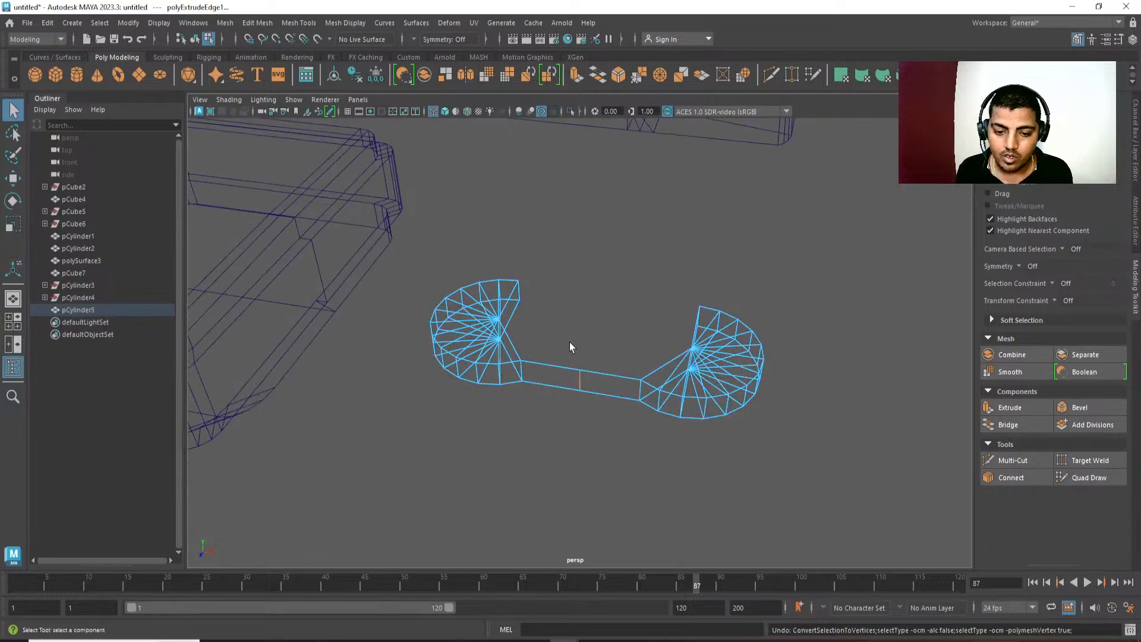
{"action": "key", "text": "Delete"}
Select the facing lower vertical edges on the two rounded ends.
{"action": "left_click_drag", "start_coordinate": [569, 341], "coordinate": [648, 444]}
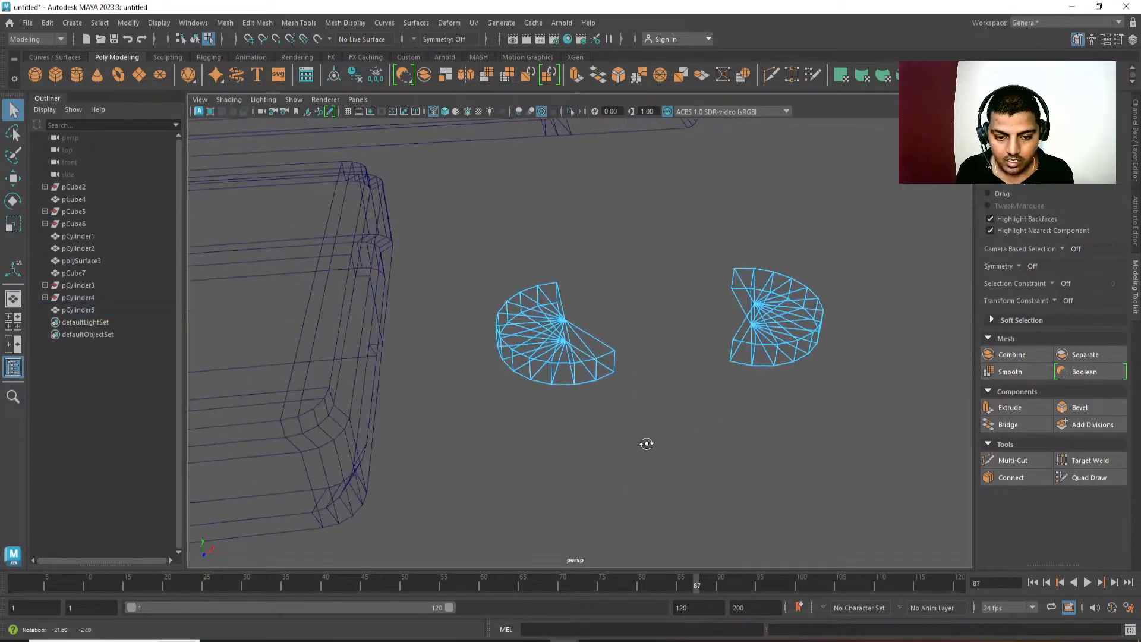
{"action": "left_click_drag", "start_coordinate": [662, 331], "coordinate": [601, 378], "text": "alt"}
{"action": "left_click", "coordinate": [593, 374]}
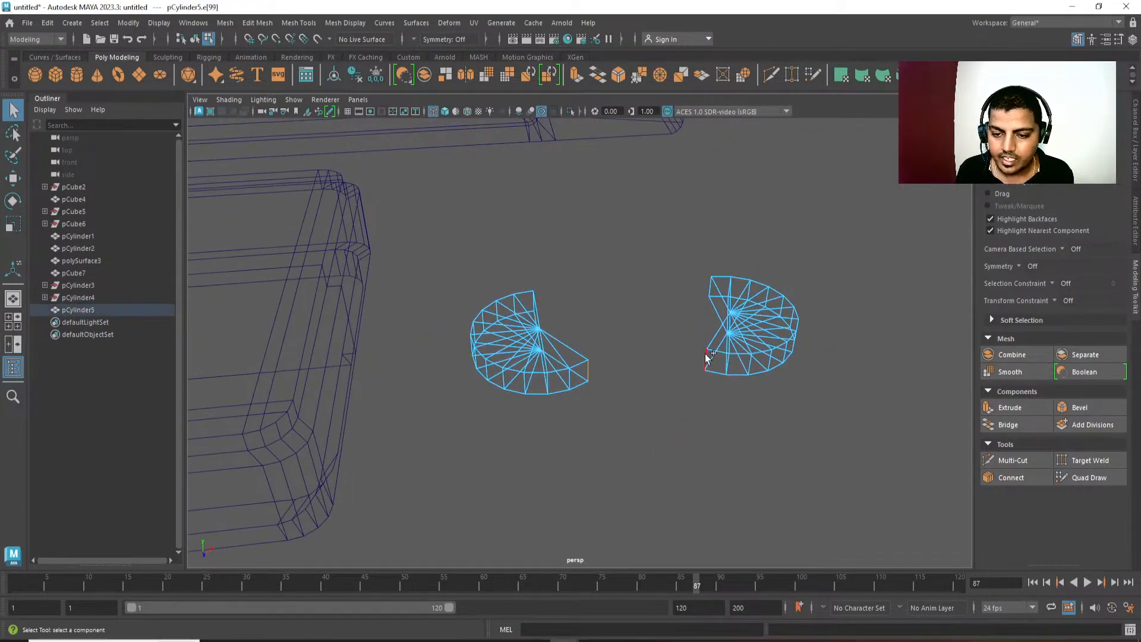
Try bridging the selected edges, also with a smooth path + curve and 5 divisions, and undo the bridges.
{"action": "right_click", "coordinate": [744, 226], "text": "shift"}
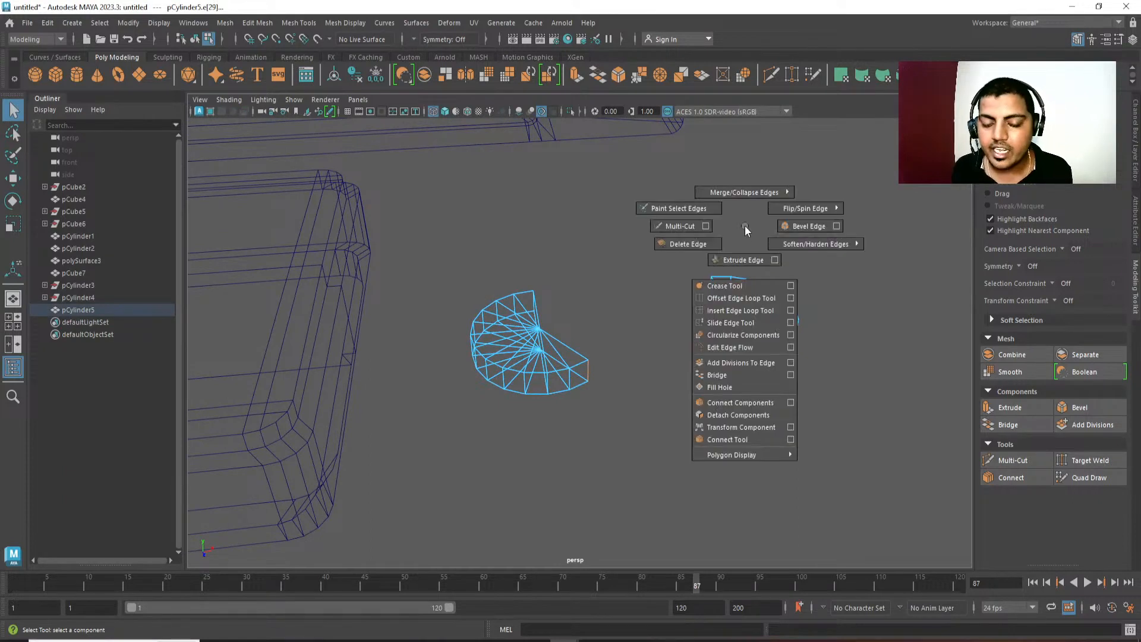
{"action": "right_click_drag", "start_coordinate": [745, 226], "coordinate": [739, 378], "text": "shift"}
{"action": "key", "text": "ctrl+z"}
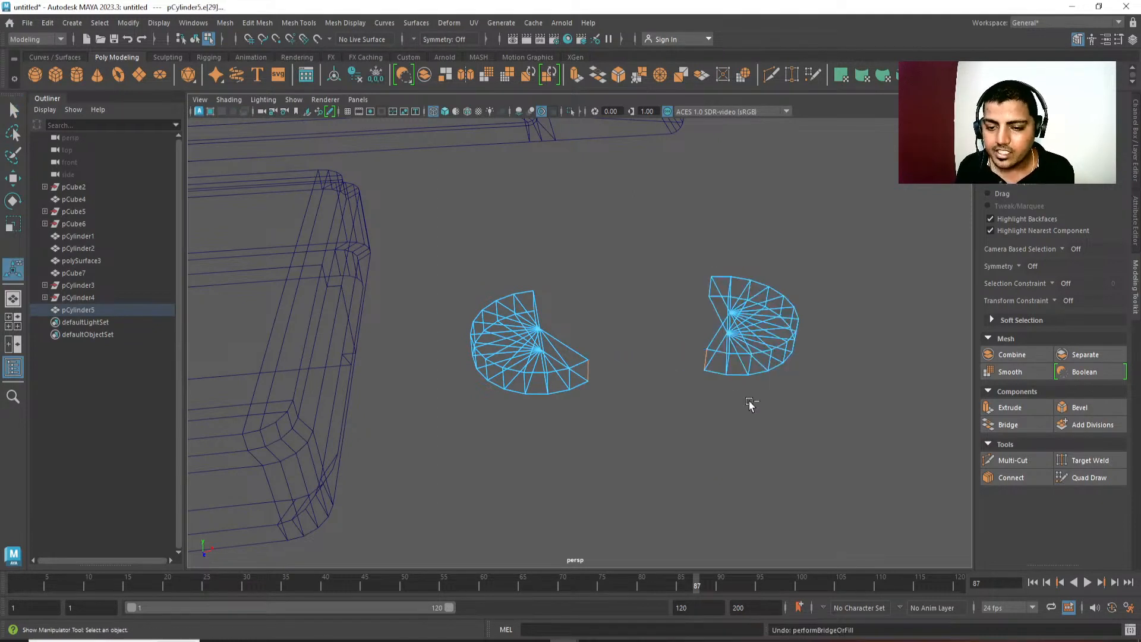
{"action": "right_click_drag", "start_coordinate": [743, 227], "coordinate": [789, 379], "text": "shift"}
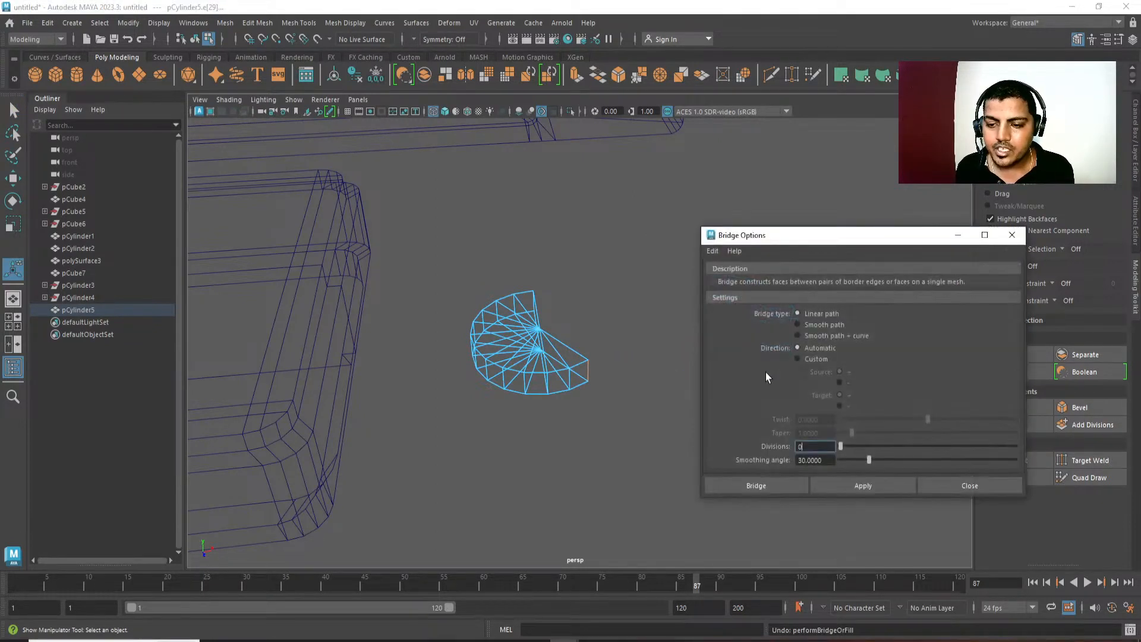
{"action": "left_click", "coordinate": [833, 327]}
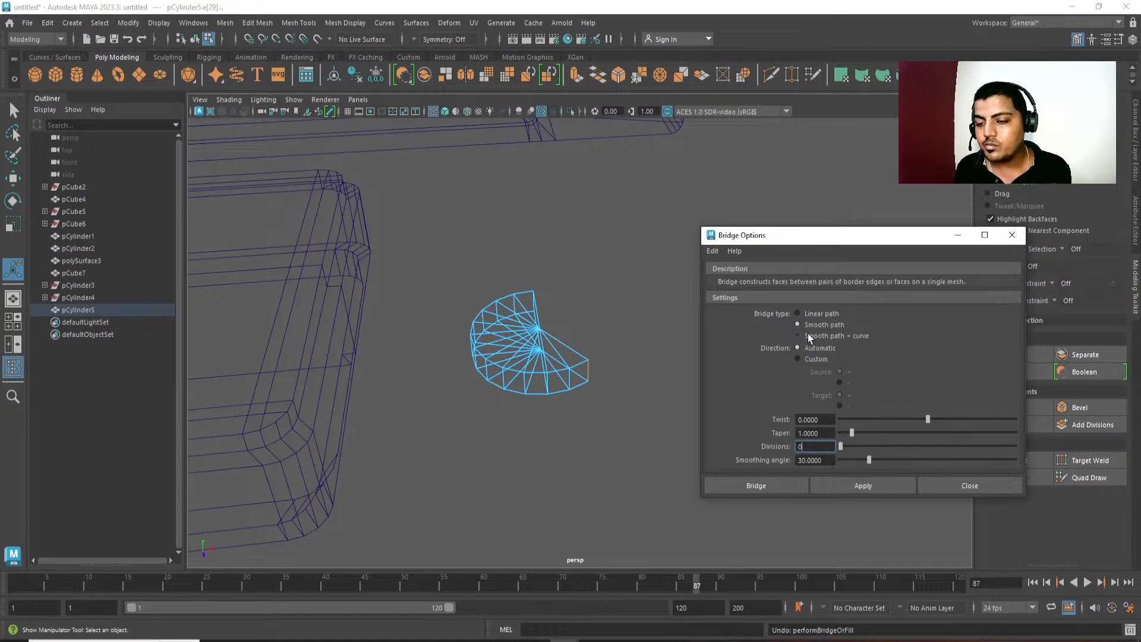
{"action": "left_click_drag", "start_coordinate": [846, 235], "coordinate": [907, 229]}
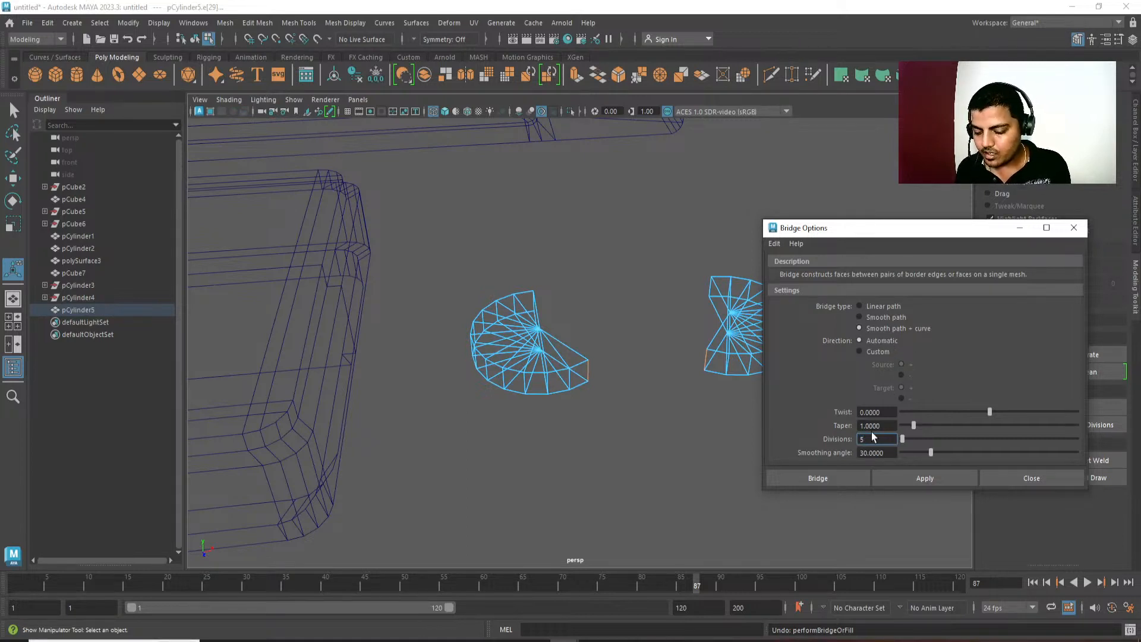
{"action": "left_click", "coordinate": [899, 477]}
{"action": "left_click_drag", "start_coordinate": [748, 466], "coordinate": [661, 449], "text": "alt"}
{"action": "key", "text": "ctrl+z"}
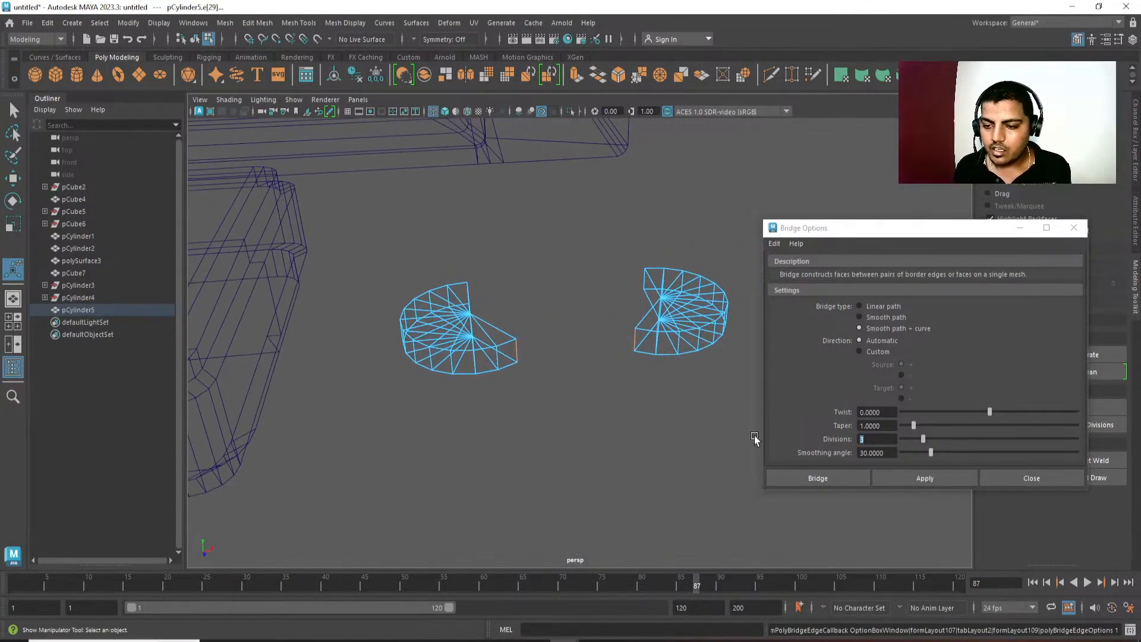
Bridge the selected edges with a linear path and 0 divisions, and close the bridge options.
{"action": "left_click", "coordinate": [883, 307]}
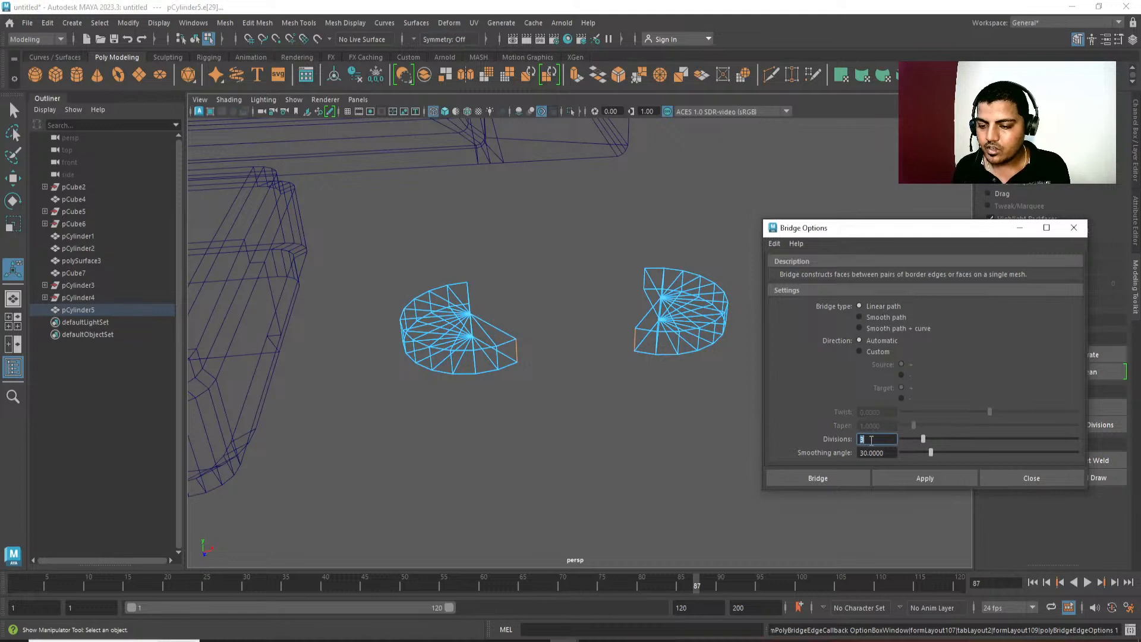
{"action": "left_click", "coordinate": [900, 479]}
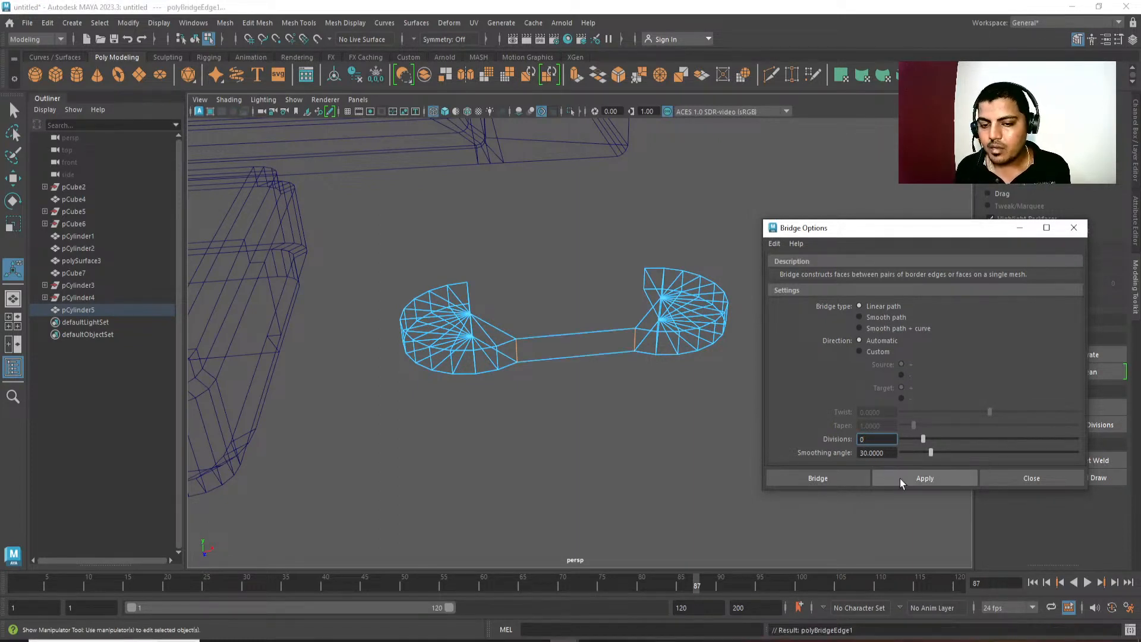
{"action": "left_click_drag", "start_coordinate": [600, 416], "coordinate": [477, 335], "text": "alt"}
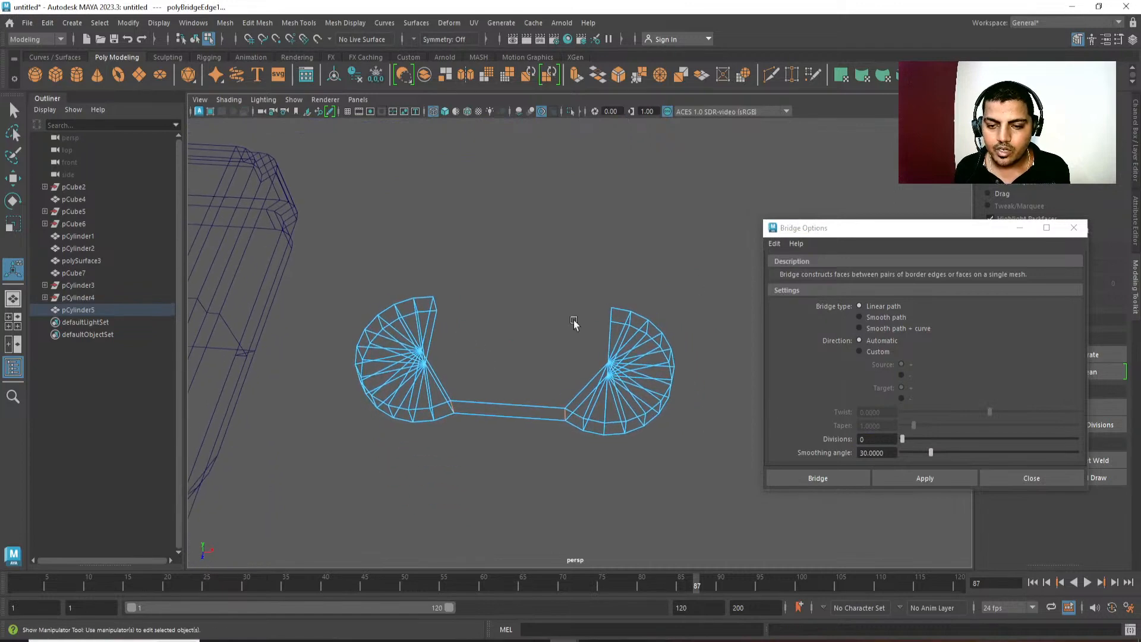
{"action": "left_click", "coordinate": [1082, 229]}
Bridge the facing upper vertical edges of the two rounded ends.
{"action": "middle_click_drag", "start_coordinate": [542, 299], "coordinate": [561, 308], "text": "alt"}
{"action": "scroll", "coordinate": [550, 389], "scroll_direction": "up", "scroll_amount": 3}
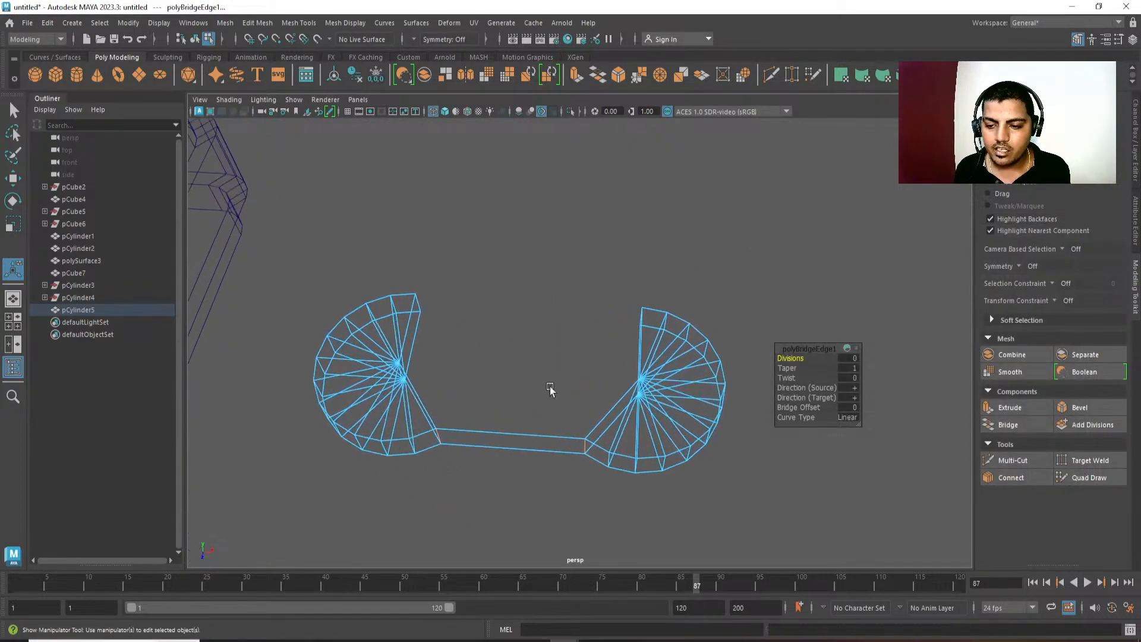
{"action": "left_click", "coordinate": [422, 303]}
{"action": "left_click_drag", "start_coordinate": [572, 336], "coordinate": [628, 329], "text": "alt"}
{"action": "left_click", "coordinate": [666, 260], "text": "shift"}
{"action": "right_click_drag", "start_coordinate": [699, 172], "coordinate": [690, 311], "text": "shift"}
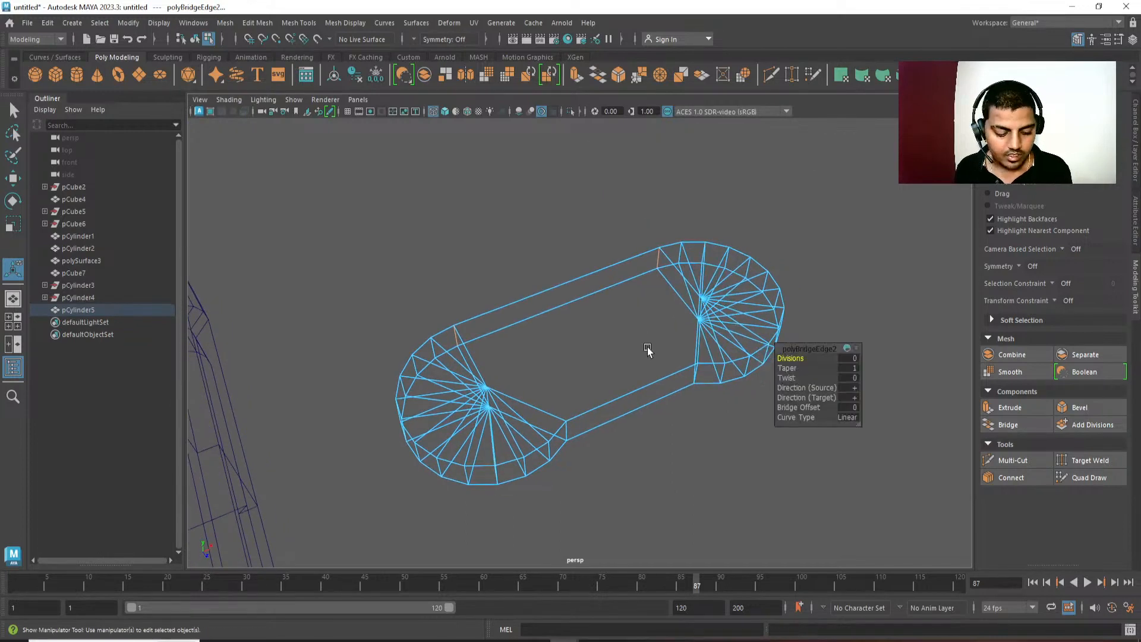
Show the model shaded and close the open middle of the controller body with faces between its two rounded ends.
{"action": "key", "text": "5"}
{"action": "left_click_drag", "start_coordinate": [639, 379], "coordinate": [668, 292], "text": "alt"}
{"action": "double_click", "coordinate": [670, 284]}
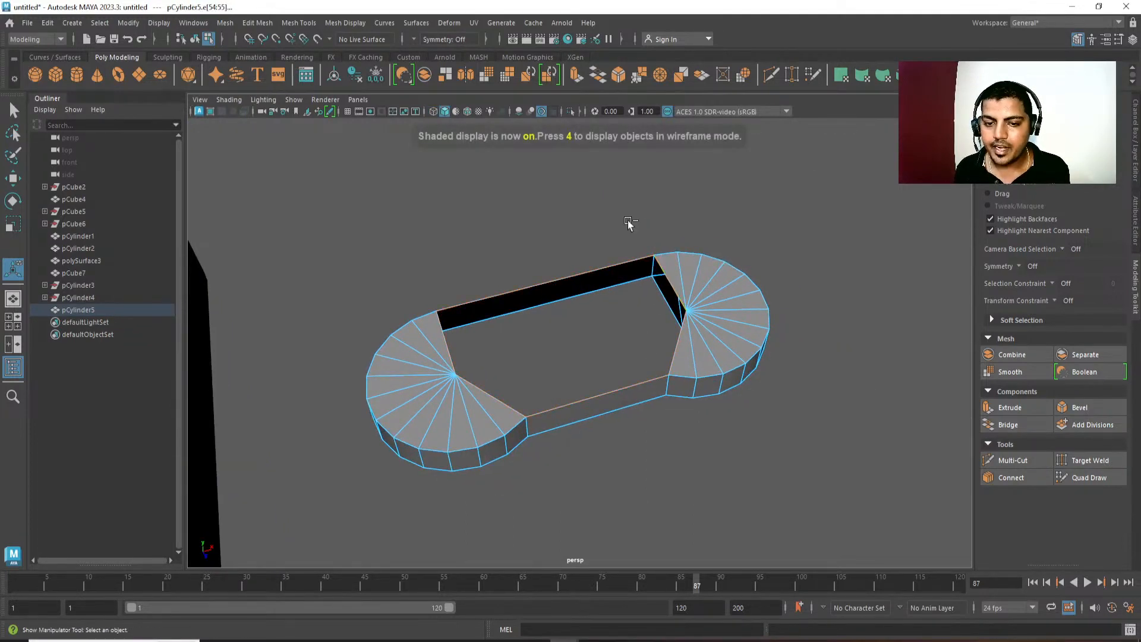
{"action": "right_click_drag", "start_coordinate": [630, 224], "coordinate": [609, 505], "text": "shift"}
{"action": "mouse_move", "coordinate": [606, 361]}
{"action": "left_mouse_down", "text": "alt"}
{"action": "mouse_move", "coordinate": [549, 364]}
{"action": "mouse_move", "coordinate": [581, 327]}
{"action": "mouse_move", "coordinate": [593, 357]}
{"action": "mouse_move", "coordinate": [484, 235]}
{"action": "mouse_move", "coordinate": [571, 296]}
{"action": "mouse_move", "coordinate": [607, 365]}
{"action": "mouse_move", "coordinate": [585, 367]}
{"action": "left_mouse_up", "text": "alt"}
{"action": "left_click", "coordinate": [487, 231]}
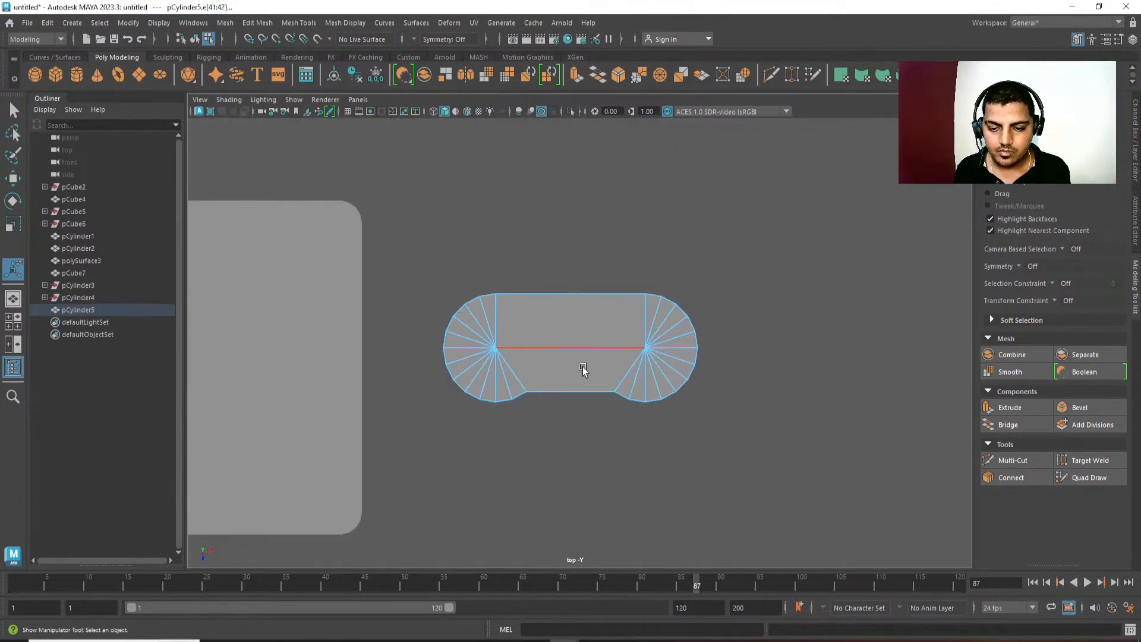
{"action": "right_click_drag", "start_coordinate": [581, 366], "coordinate": [702, 300]}
Examine the controller body's outline and size beside the console from the top, in shaded and wireframe display.
{"action": "left_click", "coordinate": [733, 295]}
{"action": "left_click", "coordinate": [665, 356]}
{"action": "middle_click_drag", "start_coordinate": [530, 406], "coordinate": [562, 409], "text": "alt"}
{"action": "left_click", "coordinate": [594, 464]}
{"action": "middle_click_drag", "start_coordinate": [594, 463], "coordinate": [608, 444], "text": "alt"}
{"action": "left_click", "coordinate": [649, 347]}
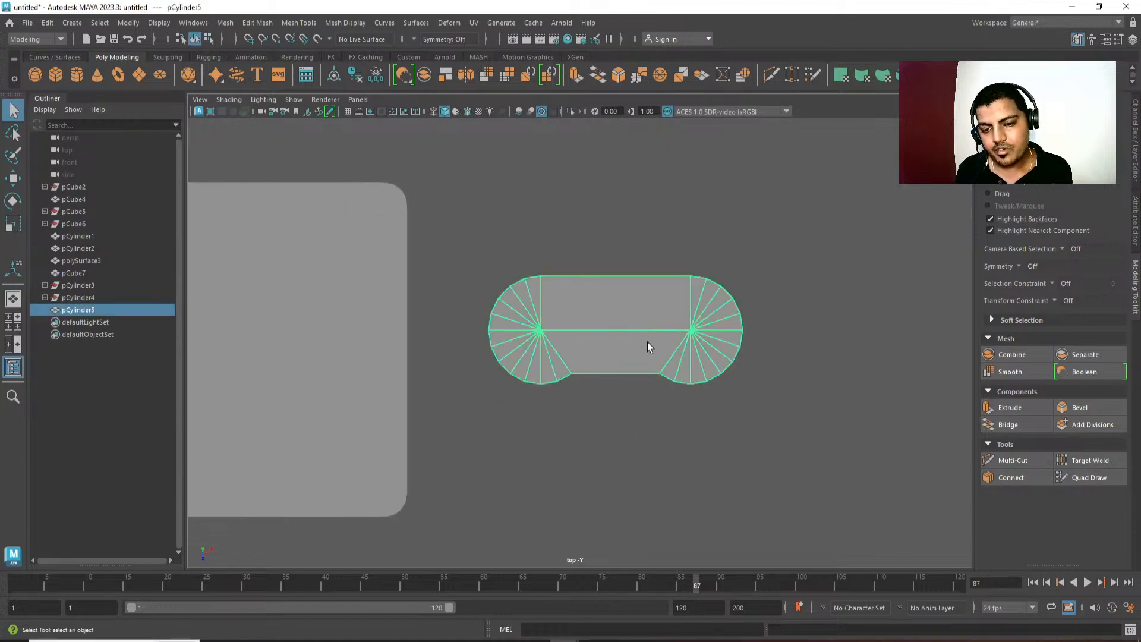
{"action": "mouse_move", "coordinate": [693, 428]}
{"action": "middle_mouse_down", "text": "alt"}
{"action": "mouse_move", "coordinate": [706, 409]}
{"action": "mouse_move", "coordinate": [692, 410]}
{"action": "middle_mouse_up", "text": "alt"}
{"action": "right_click_drag", "start_coordinate": [692, 398], "coordinate": [701, 467], "text": "alt"}
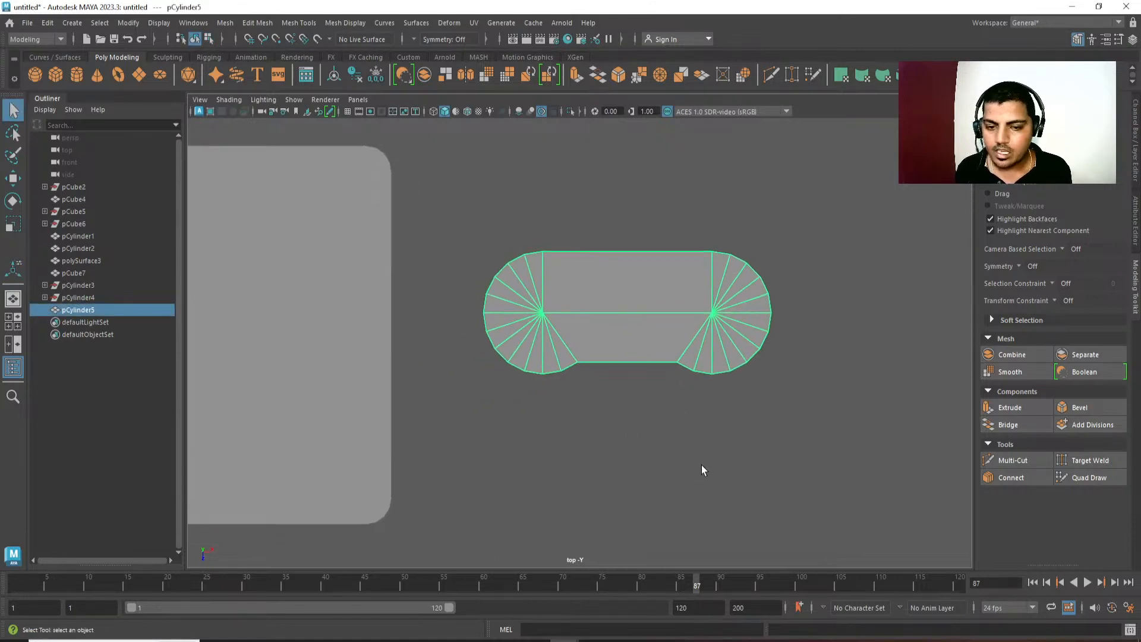
{"action": "middle_click_drag", "start_coordinate": [701, 467], "coordinate": [705, 497], "text": "alt"}
{"action": "right_click_drag", "start_coordinate": [705, 497], "coordinate": [635, 396], "text": "alt"}
{"action": "middle_click_drag", "start_coordinate": [635, 397], "coordinate": [669, 389], "text": "alt"}
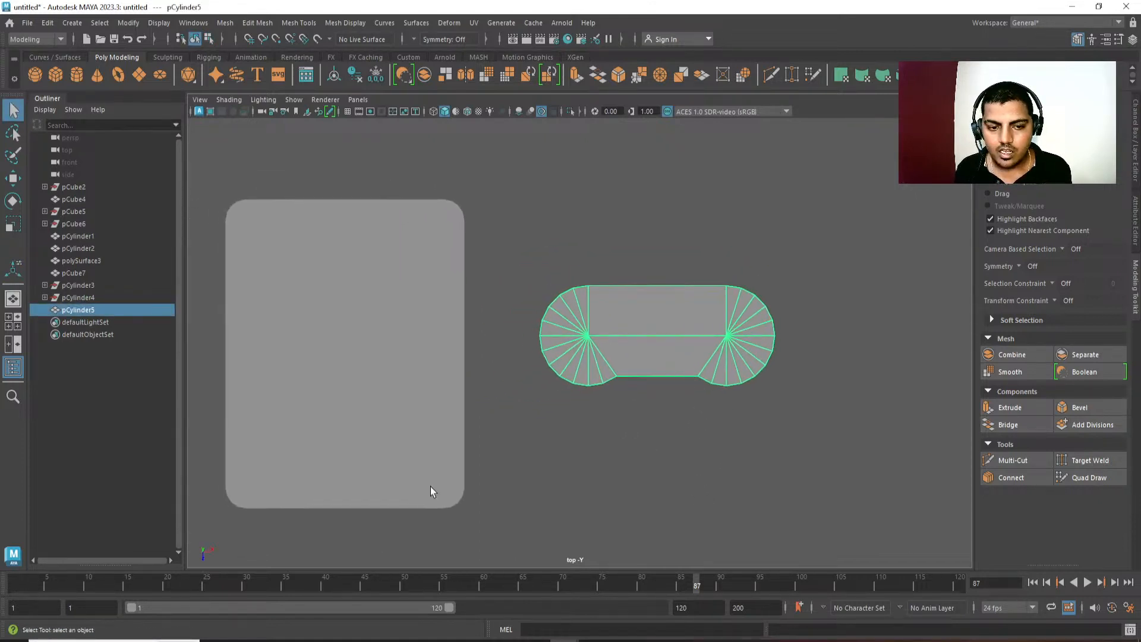
{"action": "middle_click_drag", "start_coordinate": [787, 456], "coordinate": [883, 424], "text": "alt"}
{"action": "right_click_drag", "start_coordinate": [588, 410], "coordinate": [623, 274], "text": "alt"}
{"action": "middle_click_drag", "start_coordinate": [623, 274], "coordinate": [636, 303], "text": "alt"}
{"action": "left_click", "coordinate": [636, 303]}
{"action": "key", "text": "4"}
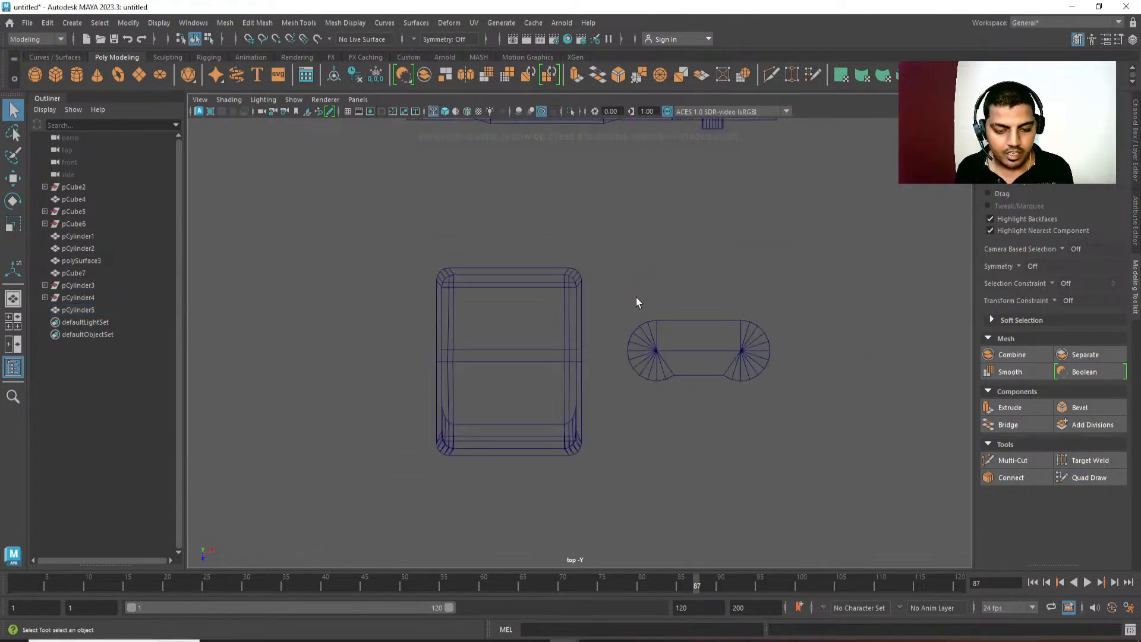
{"action": "middle_click_drag", "start_coordinate": [569, 364], "coordinate": [588, 355], "text": "alt"}
{"action": "key", "text": "5"}
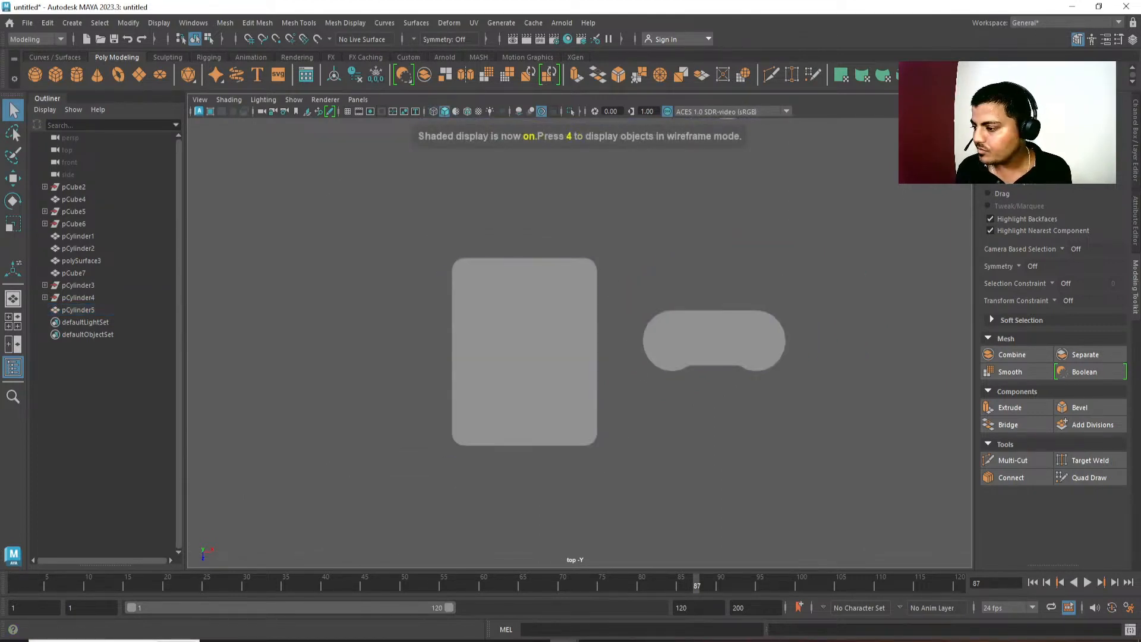
{"action": "middle_click_drag", "start_coordinate": [445, 439], "coordinate": [481, 412], "text": "alt"}
{"action": "right_click_drag", "start_coordinate": [480, 412], "coordinate": [529, 474], "text": "alt"}
{"action": "key", "text": "5"}
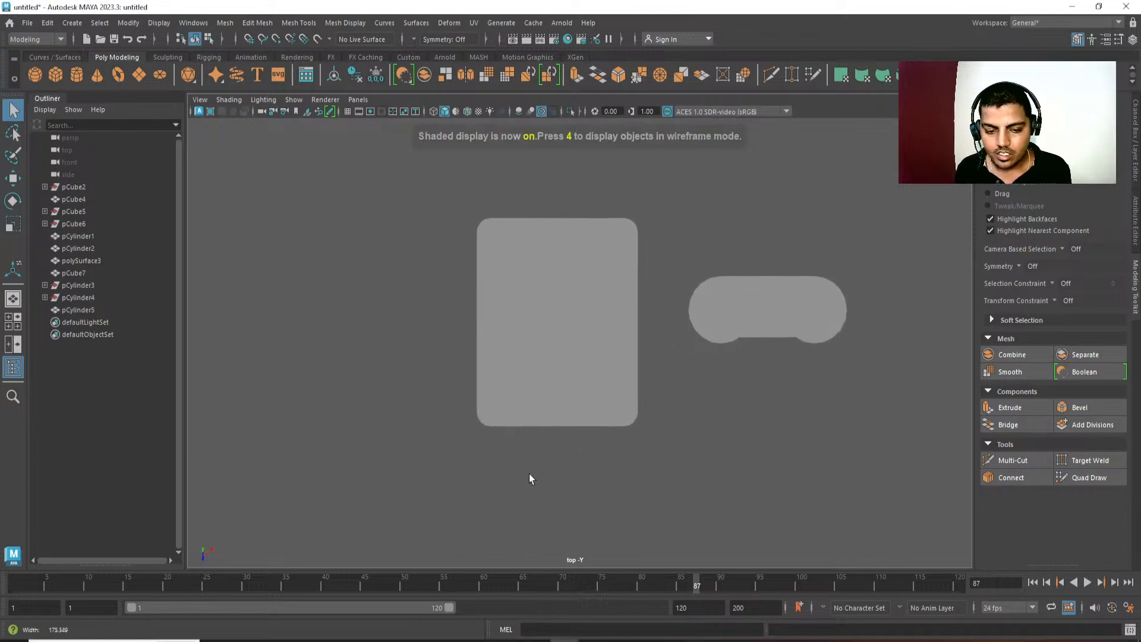
{"action": "key", "text": "5"}
{"action": "left_click", "coordinate": [603, 377]}
{"action": "middle_click_drag", "start_coordinate": [603, 376], "coordinate": [576, 382], "text": "alt"}
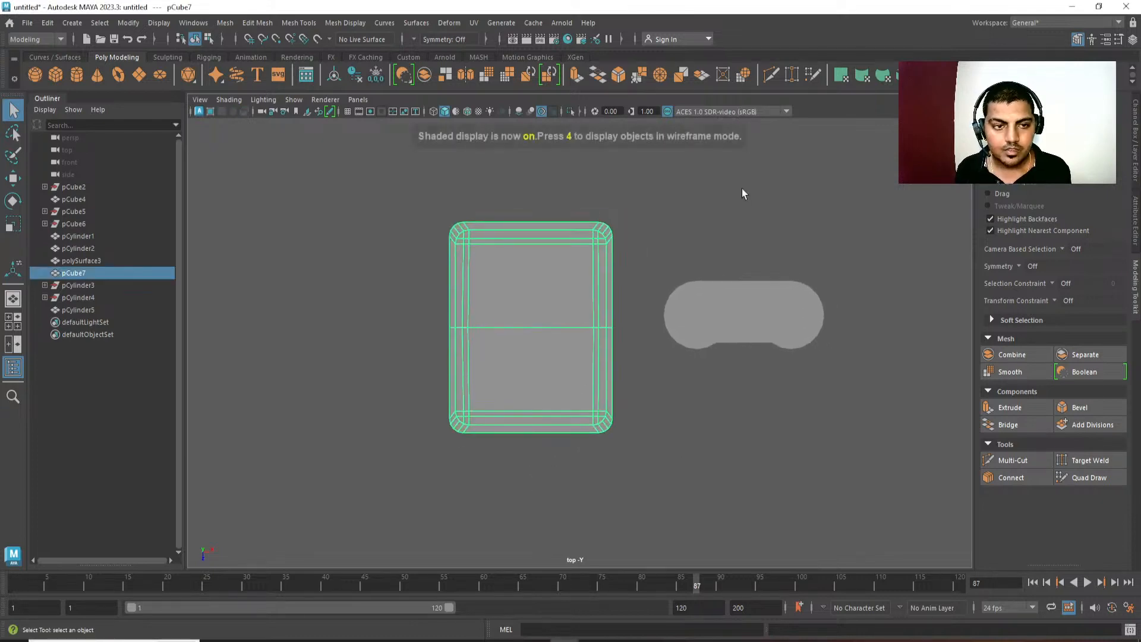
Clear the selection and overlay the wireframe on the shaded models in the top view.
{"action": "left_click", "coordinate": [743, 192]}
{"action": "middle_click_drag", "start_coordinate": [447, 277], "coordinate": [447, 278], "text": "alt"}
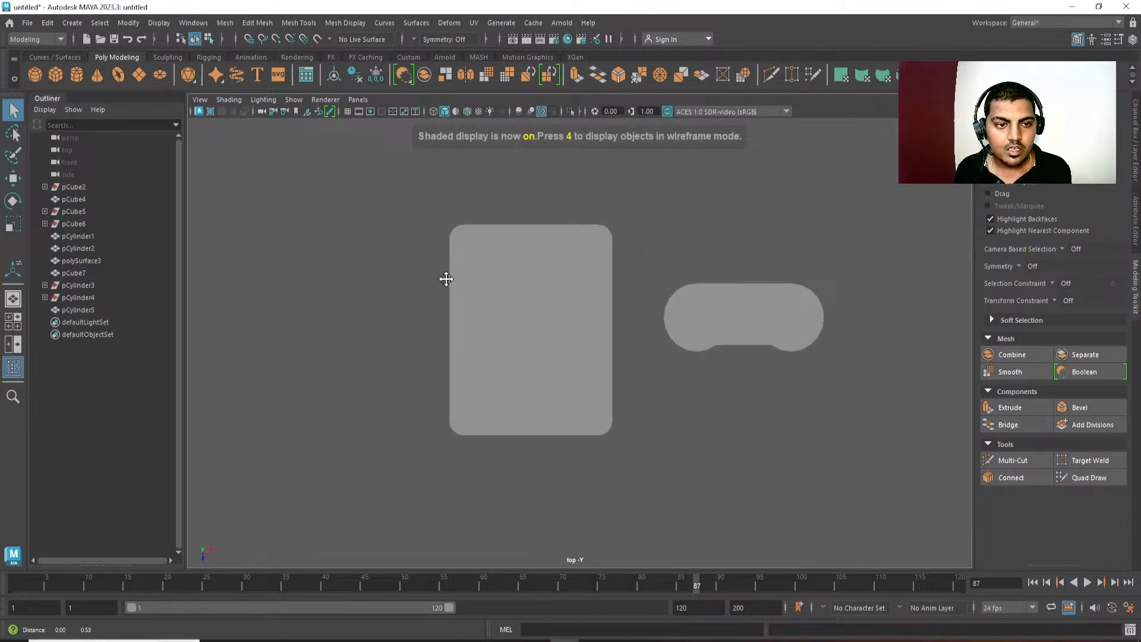
{"action": "left_click", "coordinate": [467, 116]}
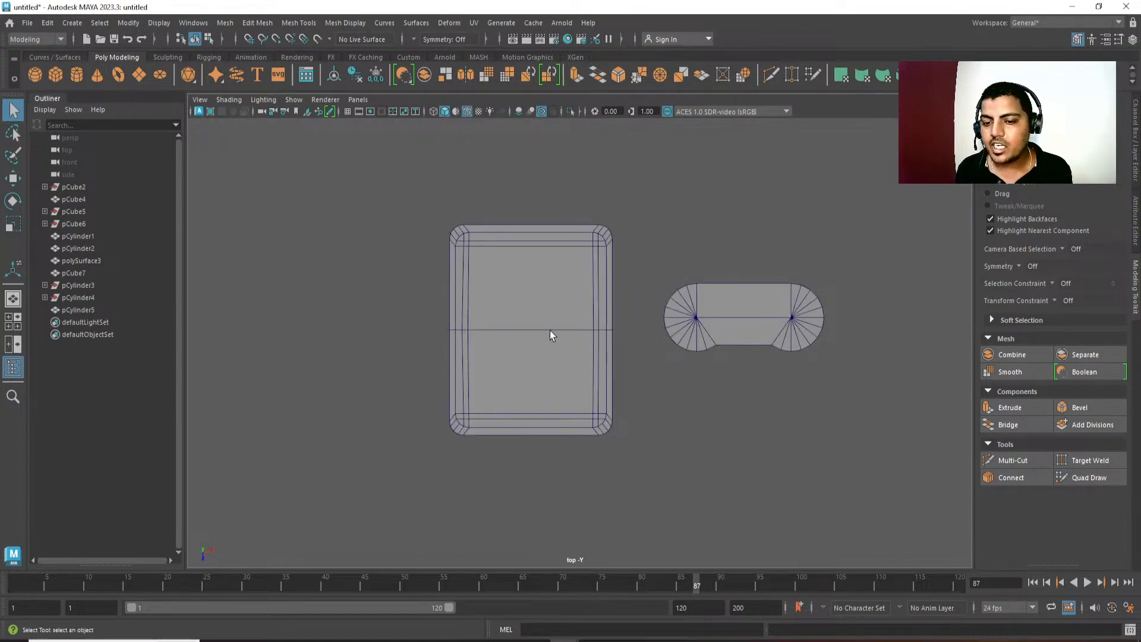
{"action": "scroll", "coordinate": [548, 327], "scroll_direction": "up", "scroll_amount": 1}
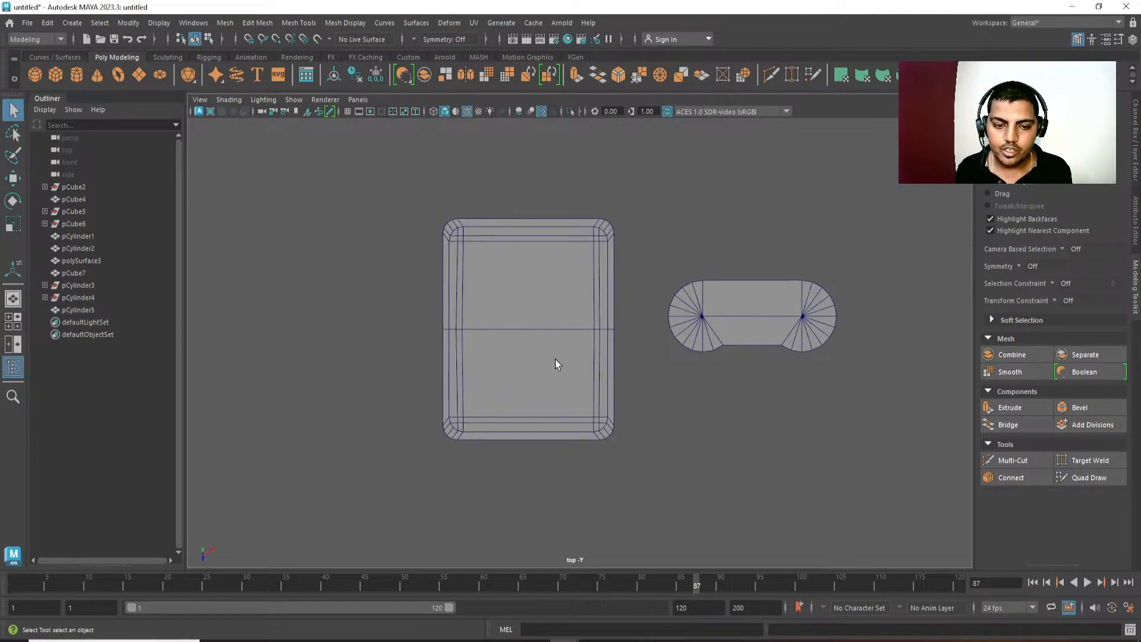
{"action": "left_click", "coordinate": [533, 333]}
{"action": "right_click_drag", "start_coordinate": [533, 472], "coordinate": [651, 476], "text": "alt"}
{"action": "middle_click_drag", "start_coordinate": [651, 476], "coordinate": [628, 416], "text": "alt"}
{"action": "left_click", "coordinate": [683, 381]}
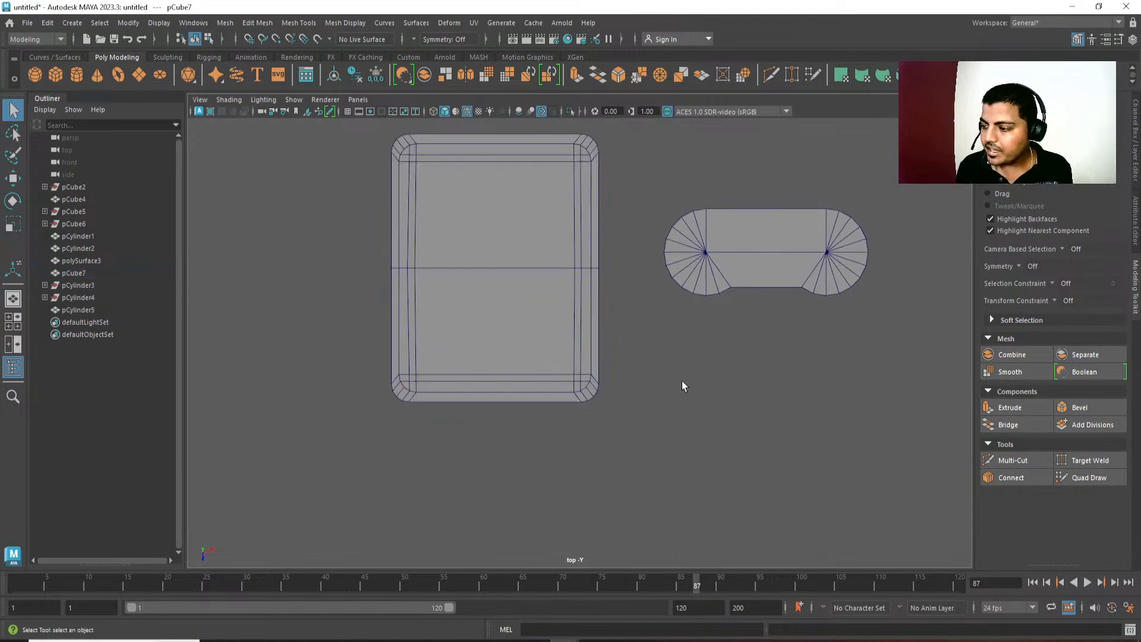
Create a polygon cube on the front half of the console.
{"action": "right_click_drag", "start_coordinate": [664, 267], "coordinate": [612, 284], "text": "shift"}
{"action": "left_click", "coordinate": [488, 333]}
{"action": "key", "text": "w"}
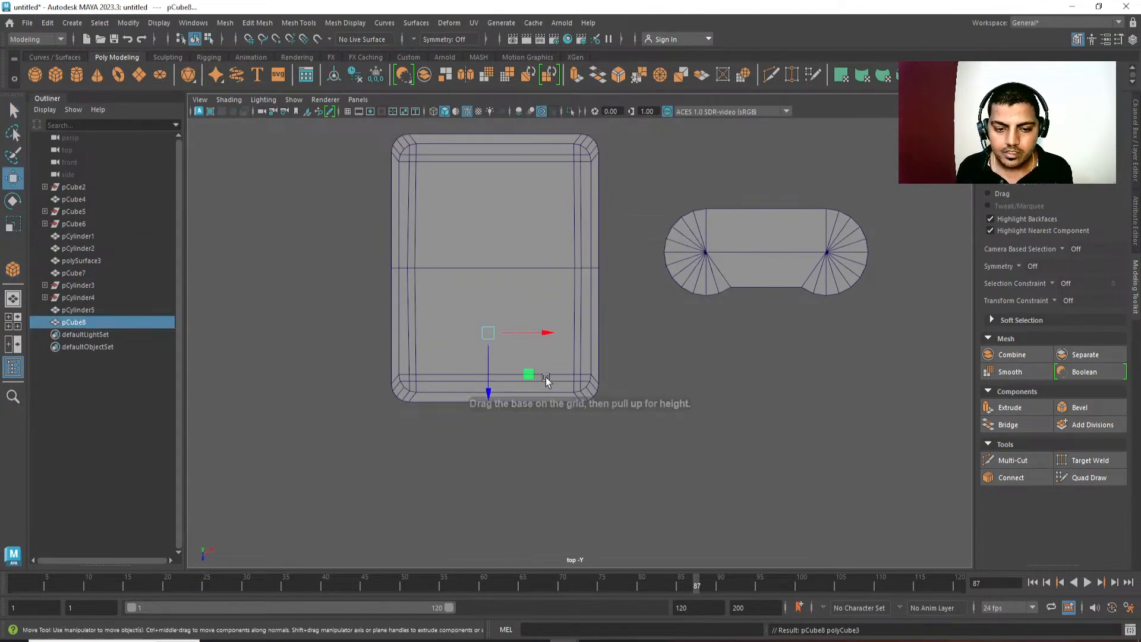
{"action": "middle_click_drag", "start_coordinate": [545, 378], "coordinate": [546, 386], "text": "alt"}
Add an edge loop along the console's lengthwise centre line.
{"action": "left_click", "coordinate": [501, 270]}
{"action": "right_click_drag", "start_coordinate": [501, 268], "coordinate": [515, 418]}
{"action": "left_click", "coordinate": [511, 154]}
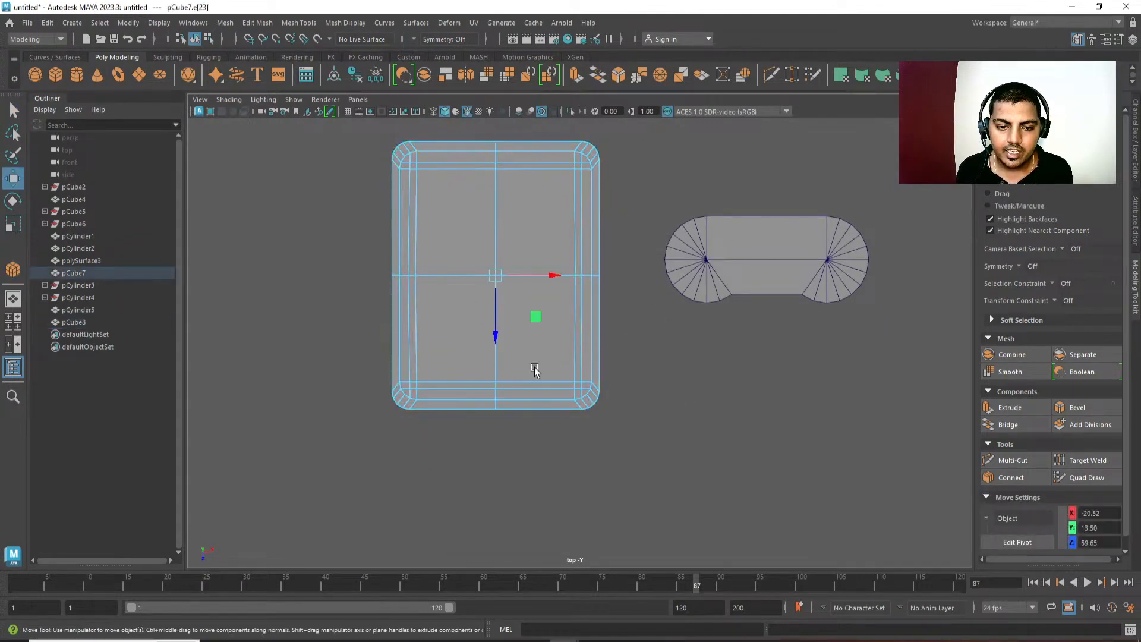
Return to object mode in wireframe display and centre the new cube on the console's lengthwise middle line.
{"action": "key", "text": "F8"}
{"action": "key", "text": "4"}
{"action": "left_click", "coordinate": [510, 340]}
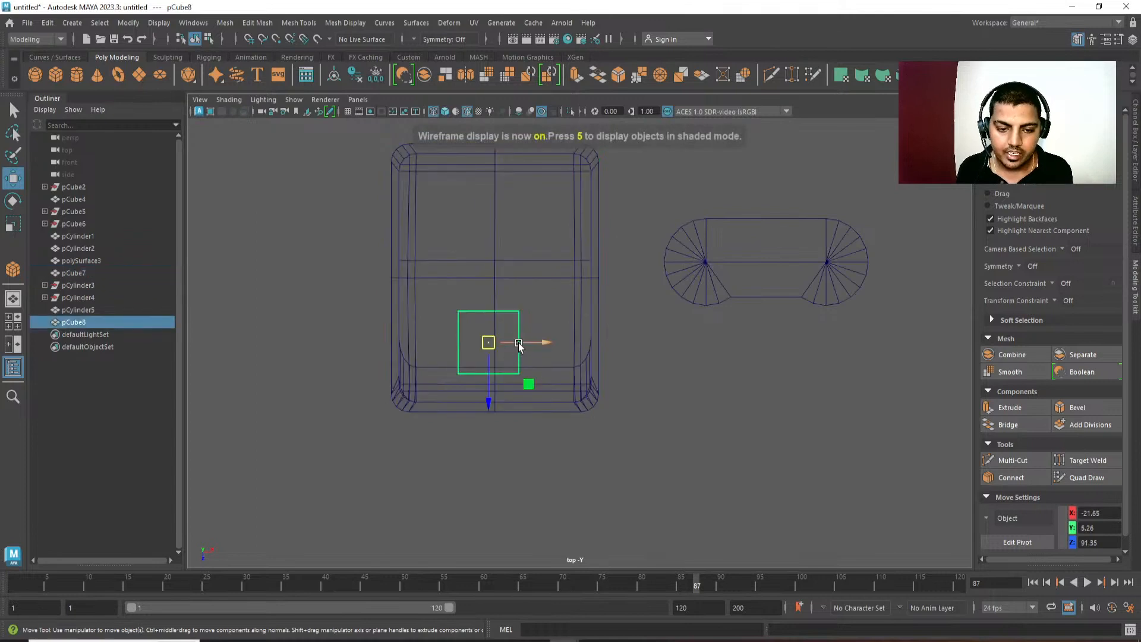
{"action": "left_click_drag", "start_coordinate": [521, 343], "coordinate": [529, 343]}
Scale the cube into a rectangle about twice as wide as deep, and position it on the console's front half.
{"action": "key", "text": "r"}
{"action": "left_click_drag", "start_coordinate": [494, 397], "coordinate": [498, 343]}
{"action": "middle_click_drag", "start_coordinate": [497, 342], "coordinate": [508, 386], "text": "alt"}
{"action": "scroll", "coordinate": [506, 392], "scroll_direction": "up", "scroll_amount": 3}
{"action": "key", "text": "w"}
{"action": "left_click_drag", "start_coordinate": [493, 458], "coordinate": [497, 412]}
{"action": "key", "text": "r"}
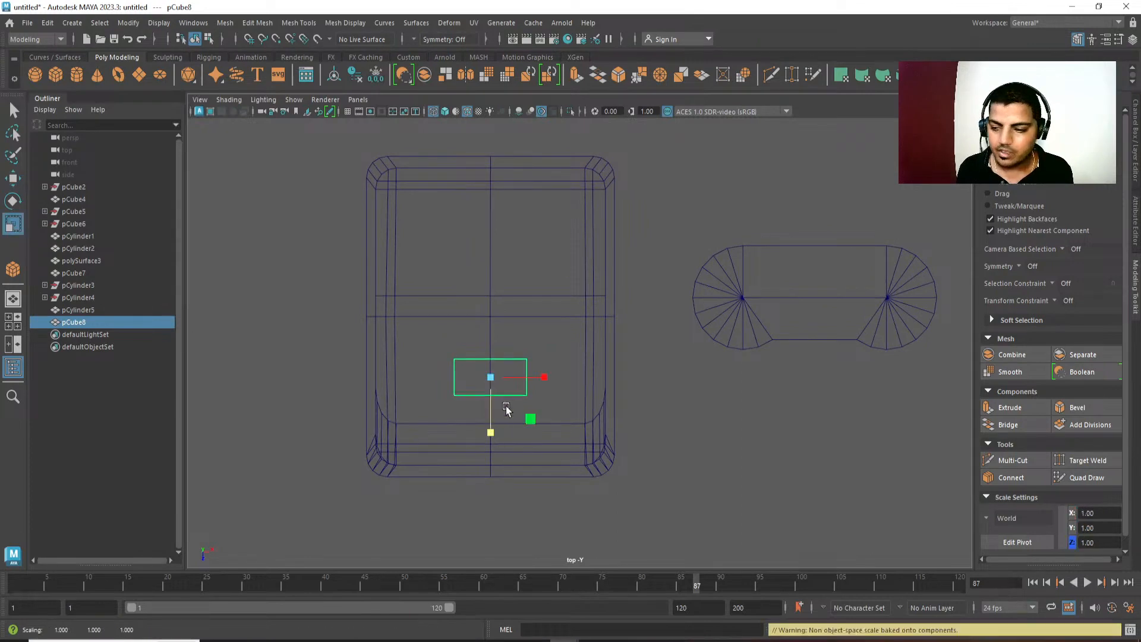
{"action": "middle_click_drag", "start_coordinate": [507, 408], "coordinate": [505, 410], "text": "alt"}
{"action": "left_click_drag", "start_coordinate": [491, 386], "coordinate": [543, 387]}
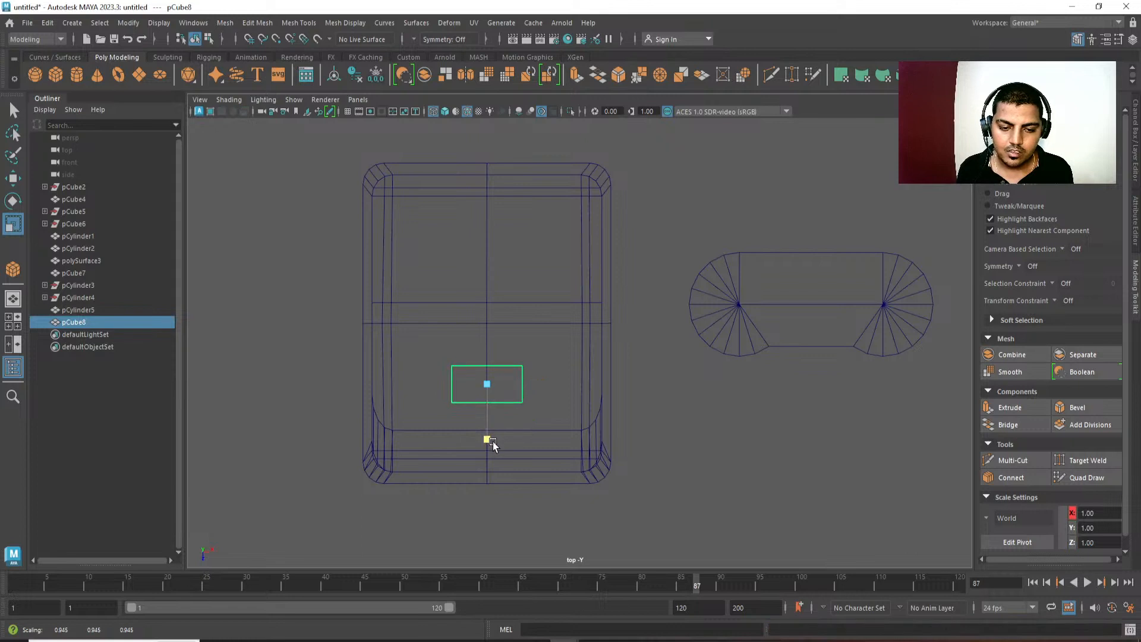
Duplicate the rectangular block, place the copy beside it towards the console's right edge, and make it narrower.
{"action": "key", "text": "ctrl+d"}
{"action": "key", "text": "w"}
{"action": "left_click_drag", "start_coordinate": [546, 385], "coordinate": [606, 386]}
{"action": "key", "text": "r"}
{"action": "key", "text": "w"}
Snap the small block's pivot to the centre point of the console's top.
{"action": "key", "text": "d"}
{"action": "middle_click_drag", "start_coordinate": [468, 309], "coordinate": [493, 304], "text": "alt"}
{"action": "key", "text": "v"}
{"action": "middle_click_drag", "start_coordinate": [615, 343], "coordinate": [618, 340], "text": "alt"}
Flatten the vertices of both blocks vertically in perspective view and raise them to about Y 11.62.
{"action": "key", "text": "space"}
{"action": "left_click_drag", "start_coordinate": [618, 339], "coordinate": [622, 190]}
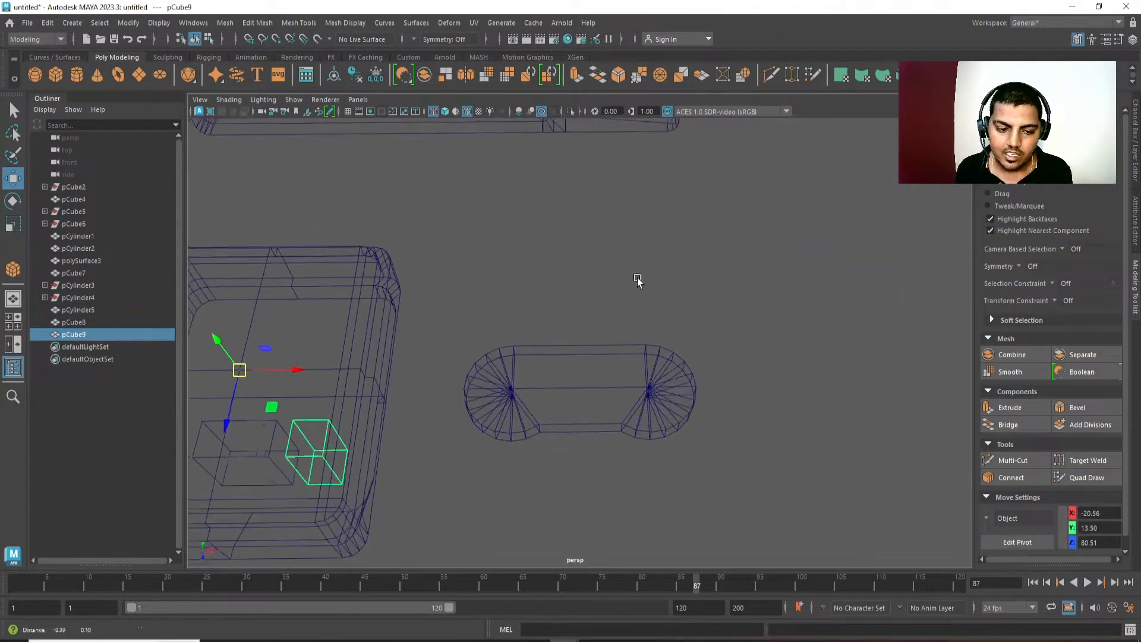
{"action": "left_click_drag", "start_coordinate": [636, 280], "coordinate": [697, 400], "text": "alt"}
{"action": "left_click", "coordinate": [396, 402], "text": "shift"}
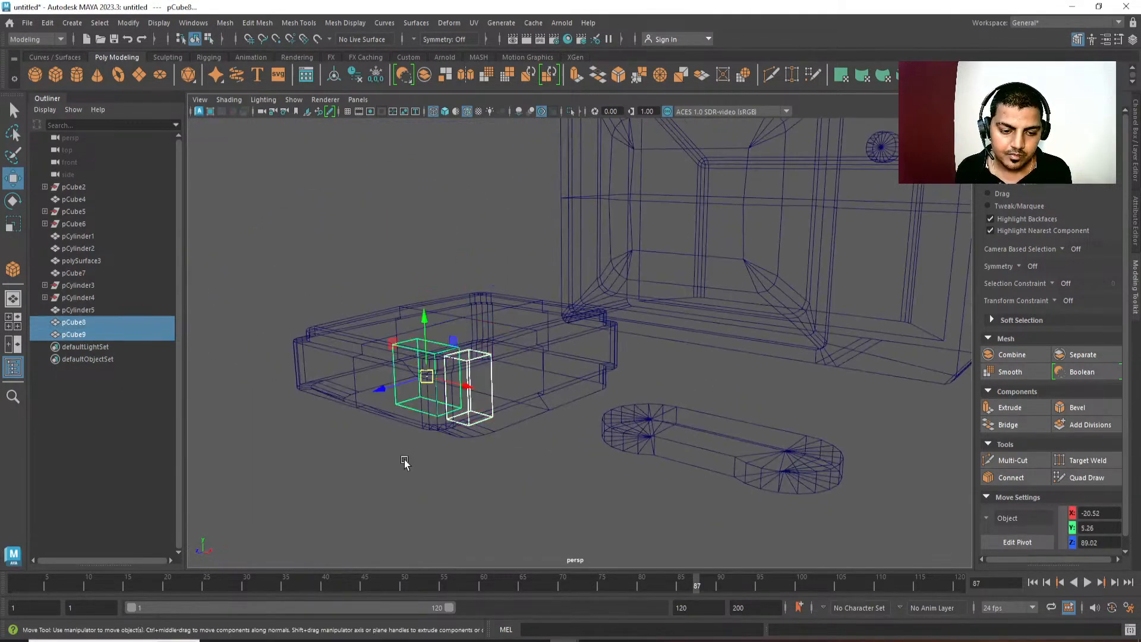
{"action": "right_click_drag", "start_coordinate": [403, 461], "coordinate": [340, 452]}
{"action": "left_click_drag", "start_coordinate": [334, 333], "coordinate": [691, 560]}
{"action": "key", "text": "r"}
{"action": "left_click_drag", "start_coordinate": [440, 331], "coordinate": [440, 415]}
{"action": "key", "text": "w"}
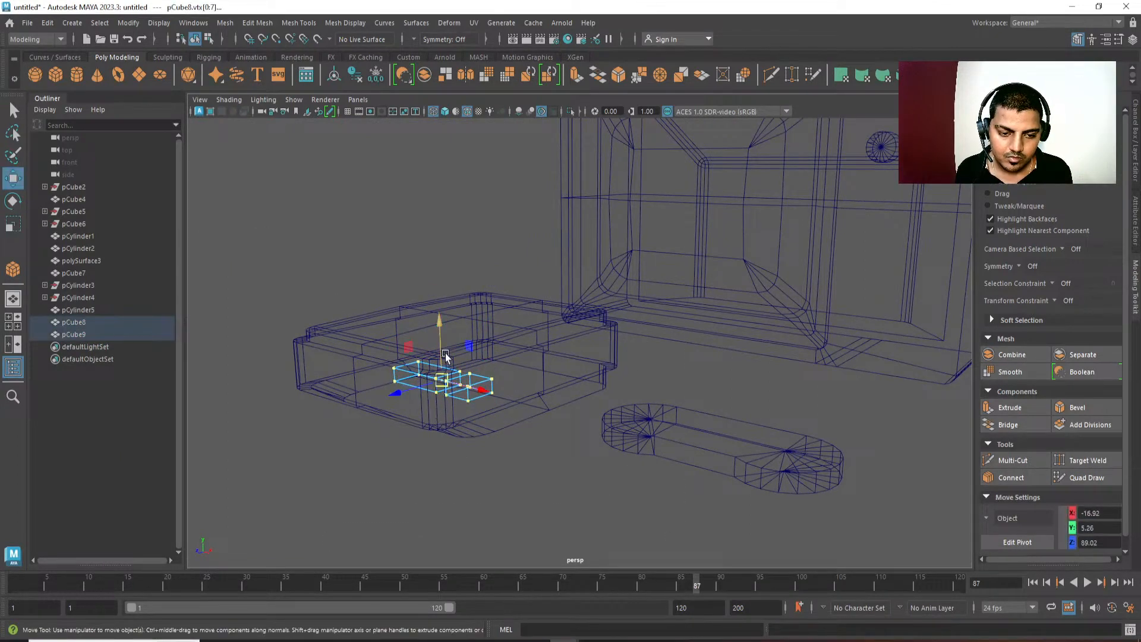
{"action": "left_click_drag", "start_coordinate": [440, 330], "coordinate": [440, 290]}
In shaded display, raise both blocks to protrude slightly above the console's top, at about Y 13.10.
{"action": "key", "text": "5"}
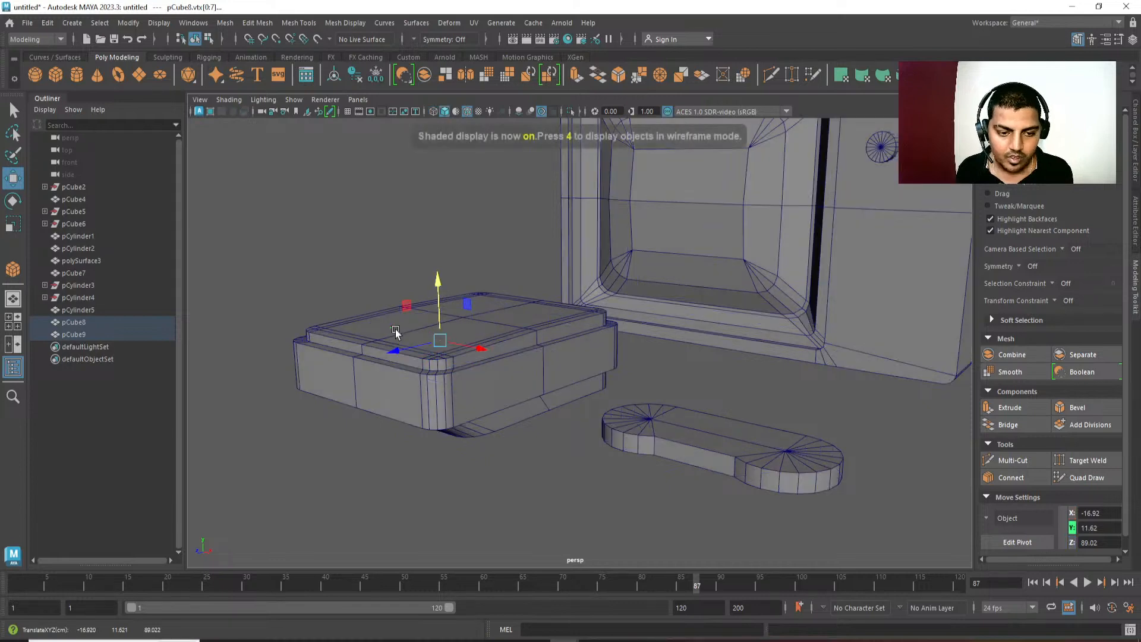
{"action": "middle_click_drag", "start_coordinate": [395, 333], "coordinate": [410, 337], "text": "alt"}
{"action": "left_click_drag", "start_coordinate": [454, 294], "coordinate": [454, 281]}
{"action": "left_click_drag", "start_coordinate": [547, 331], "coordinate": [541, 337], "text": "alt"}
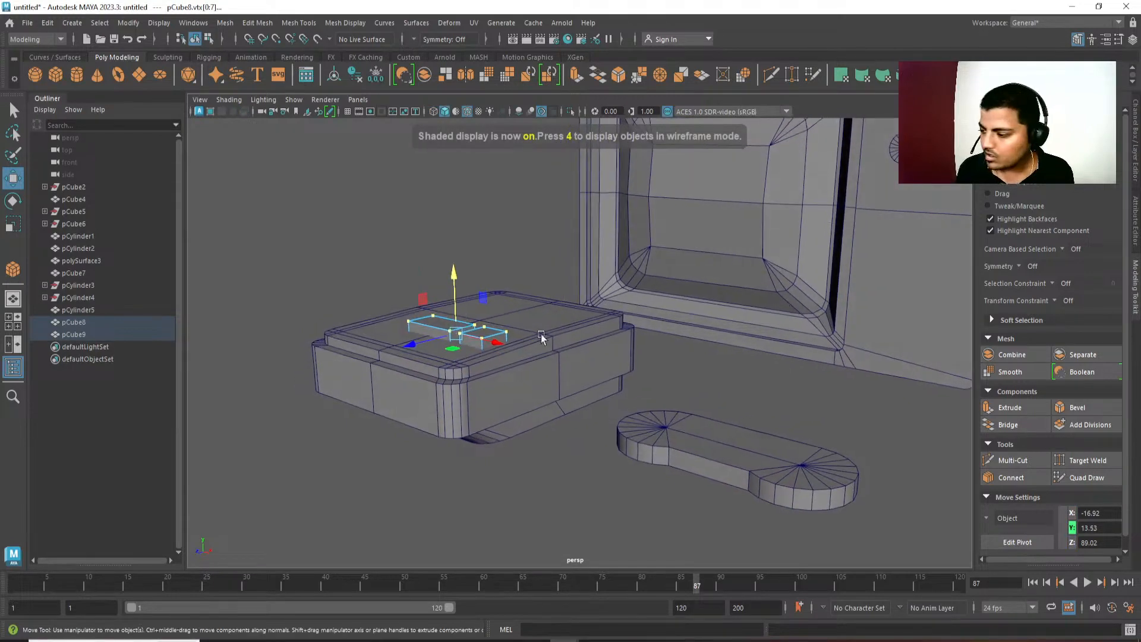
{"action": "right_click_drag", "start_coordinate": [579, 370], "coordinate": [728, 598], "text": "alt"}
{"action": "middle_click_drag", "start_coordinate": [297, 307], "coordinate": [388, 289], "text": "alt"}
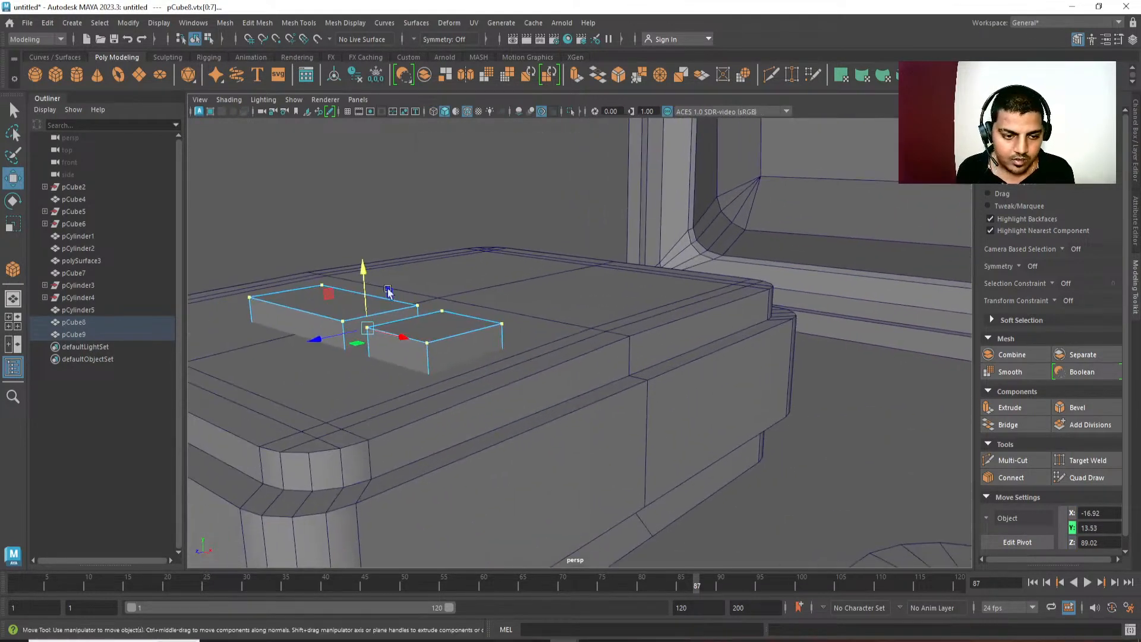
{"action": "left_click_drag", "start_coordinate": [369, 268], "coordinate": [368, 276]}
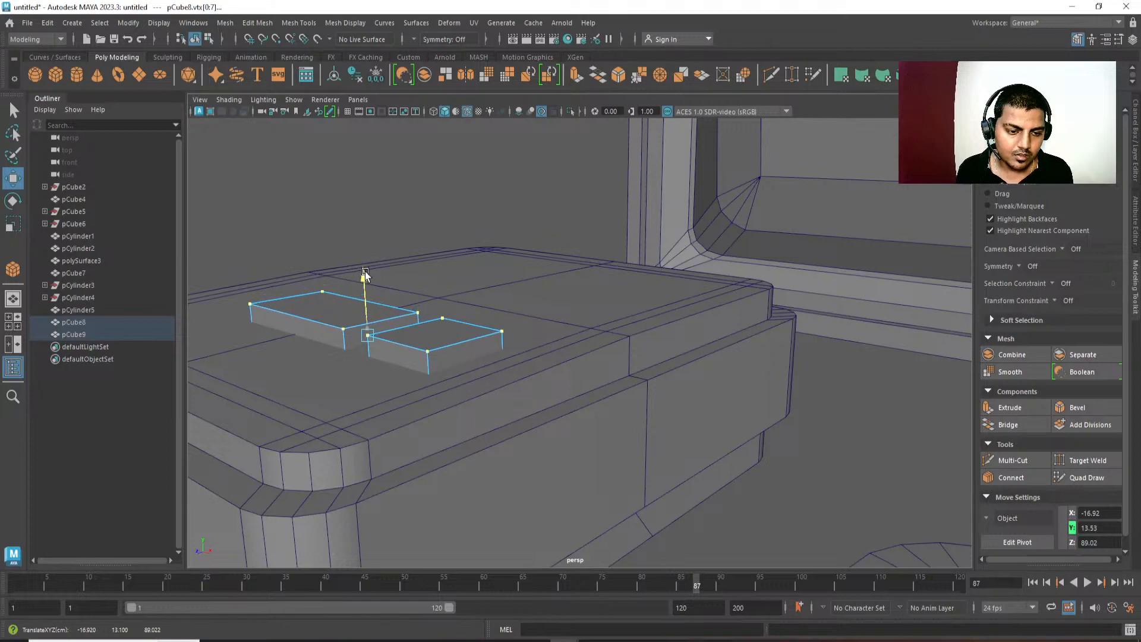
Lower only the small block slightly, to about Y 13.09.
{"action": "left_click", "coordinate": [428, 352]}
{"action": "key", "text": "F8"}
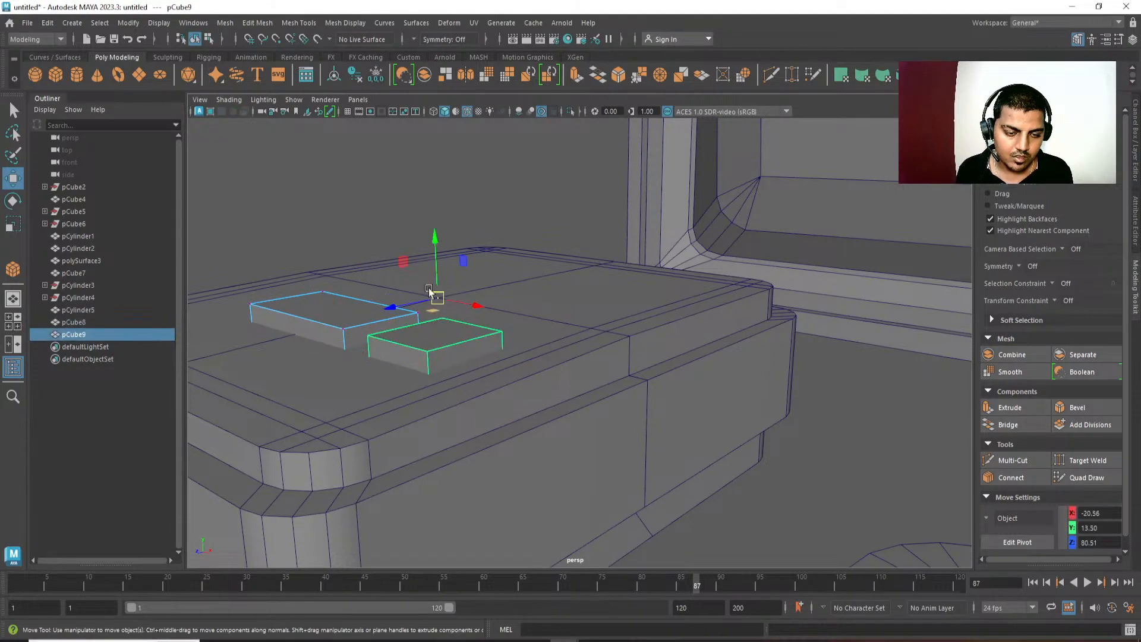
{"action": "left_click_drag", "start_coordinate": [433, 239], "coordinate": [435, 247]}
{"action": "left_click_drag", "start_coordinate": [407, 299], "coordinate": [436, 373], "text": "alt"}
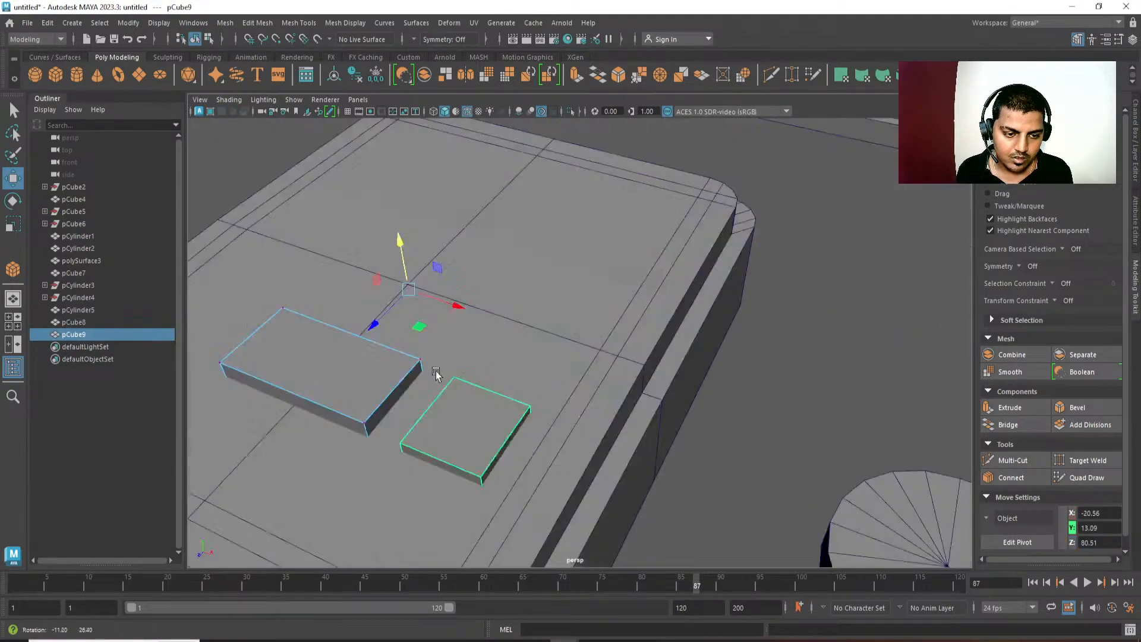
{"action": "right_click_drag", "start_coordinate": [436, 373], "coordinate": [376, 292], "text": "alt"}
{"action": "middle_click_drag", "start_coordinate": [376, 291], "coordinate": [408, 204], "text": "alt"}
Examine the placement of the two blocks on the console's top from several angles.
{"action": "key", "text": "q"}
{"action": "right_click_drag", "start_coordinate": [457, 282], "coordinate": [568, 218]}
{"action": "left_click", "coordinate": [734, 325]}
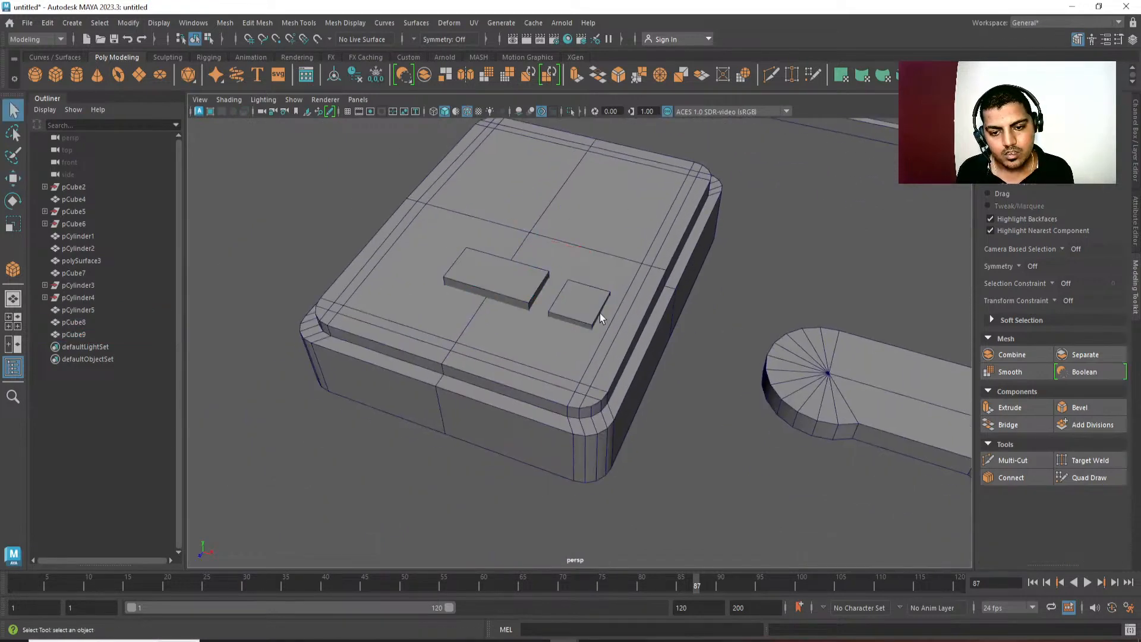
{"action": "left_click", "coordinate": [600, 313]}
{"action": "left_click_drag", "start_coordinate": [600, 314], "coordinate": [641, 333], "text": "alt"}
{"action": "key", "text": "w"}
{"action": "key", "text": "d"}
{"action": "middle_click_drag", "start_coordinate": [620, 324], "coordinate": [627, 351], "text": "alt"}
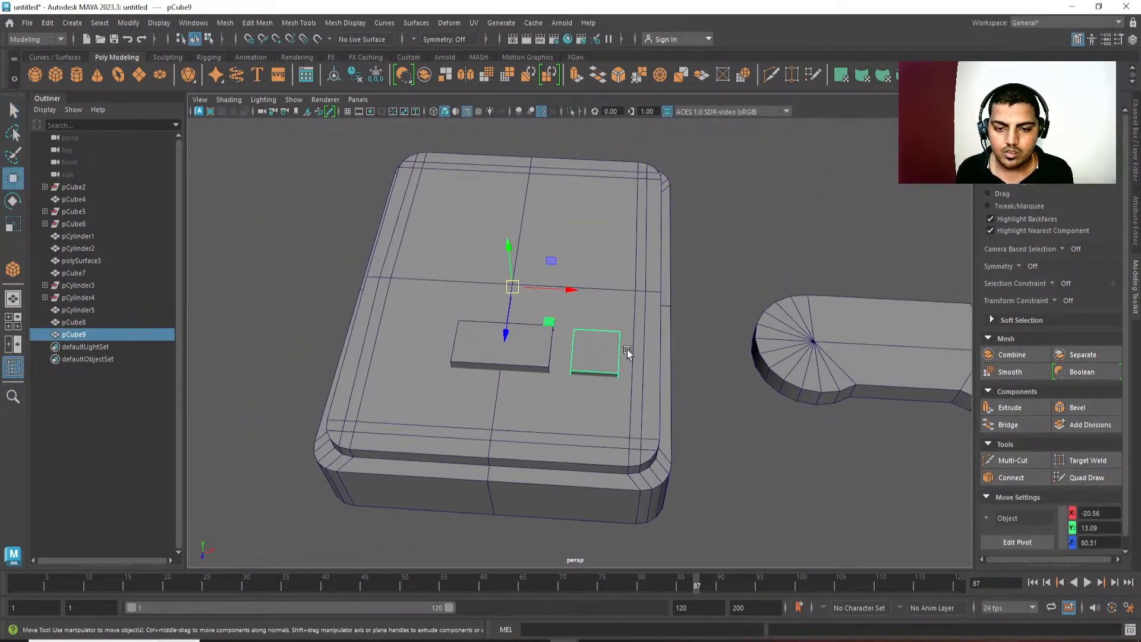
{"action": "left_click_drag", "start_coordinate": [626, 350], "coordinate": [686, 297], "text": "alt"}
Isolate the small block's bottom face in a wireframe side view and remove it.
{"action": "key", "text": "4"}
{"action": "left_click", "coordinate": [698, 336]}
{"action": "left_click_drag", "start_coordinate": [632, 329], "coordinate": [708, 359]}
{"action": "left_click", "coordinate": [700, 417]}
{"action": "key", "text": "space"}
{"action": "middle_click_drag", "start_coordinate": [644, 408], "coordinate": [909, 296], "text": "alt"}
{"action": "right_click_drag", "start_coordinate": [483, 296], "coordinate": [553, 464], "text": "alt"}
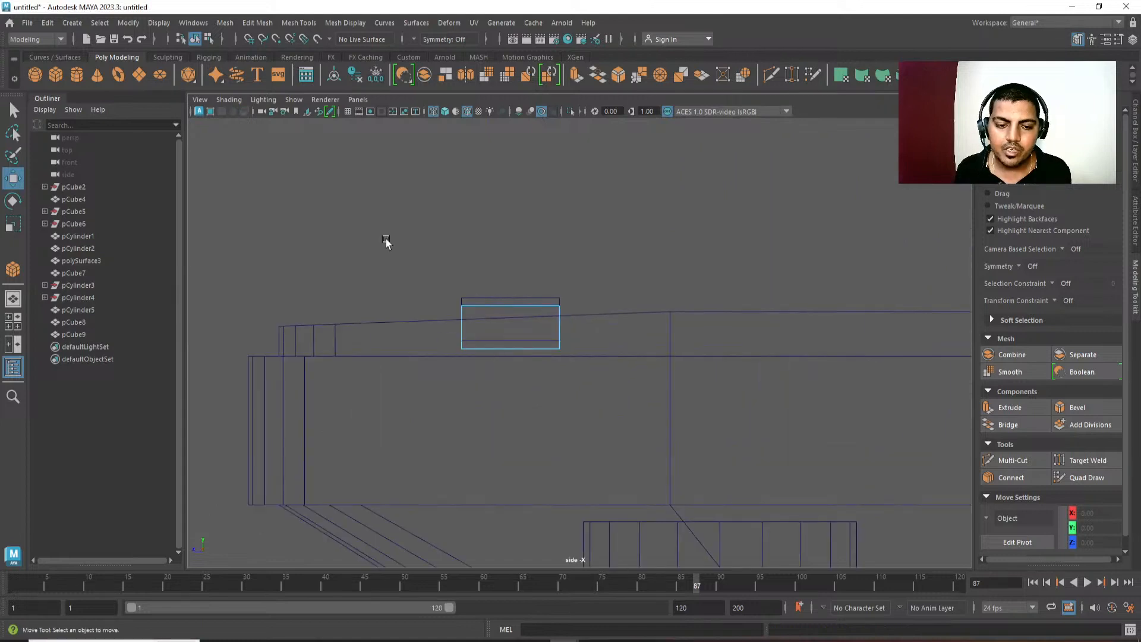
{"action": "left_click_drag", "start_coordinate": [291, 217], "coordinate": [488, 327]}
{"action": "right_click_drag", "start_coordinate": [348, 211], "coordinate": [370, 334]}
{"action": "left_click_drag", "start_coordinate": [400, 338], "coordinate": [701, 418]}
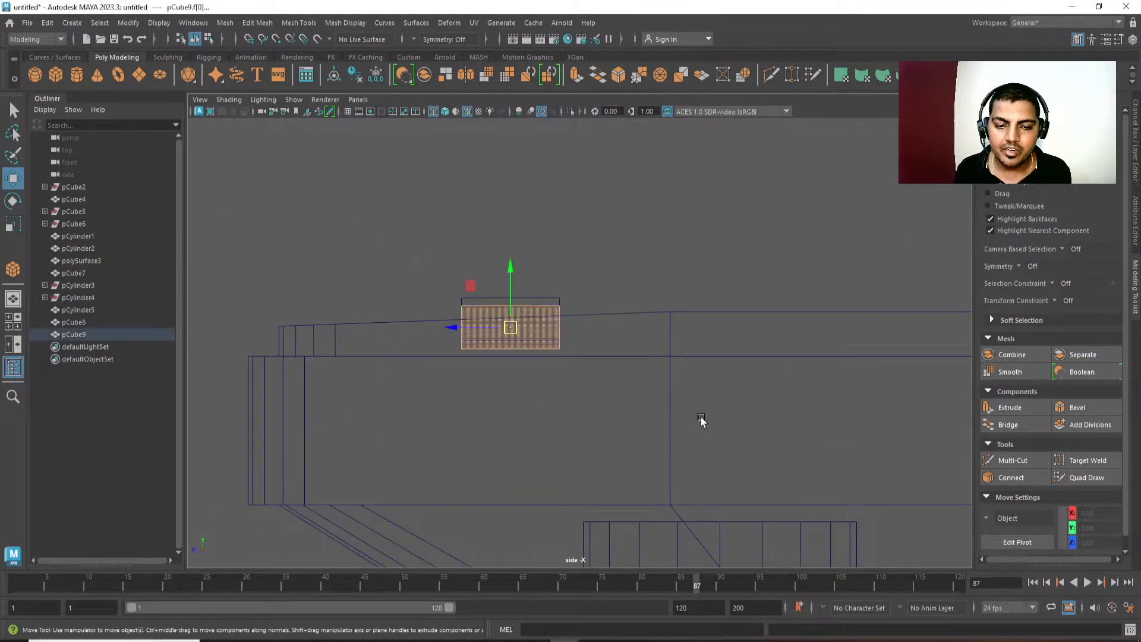
{"action": "left_click_drag", "start_coordinate": [690, 289], "coordinate": [368, 331], "text": "ctrl"}
Isolate the wide block's bottom face and delete it.
{"action": "right_click_drag", "start_coordinate": [361, 330], "coordinate": [418, 340]}
{"action": "left_click", "coordinate": [560, 299]}
{"action": "left_click_drag", "start_coordinate": [416, 322], "coordinate": [627, 376]}
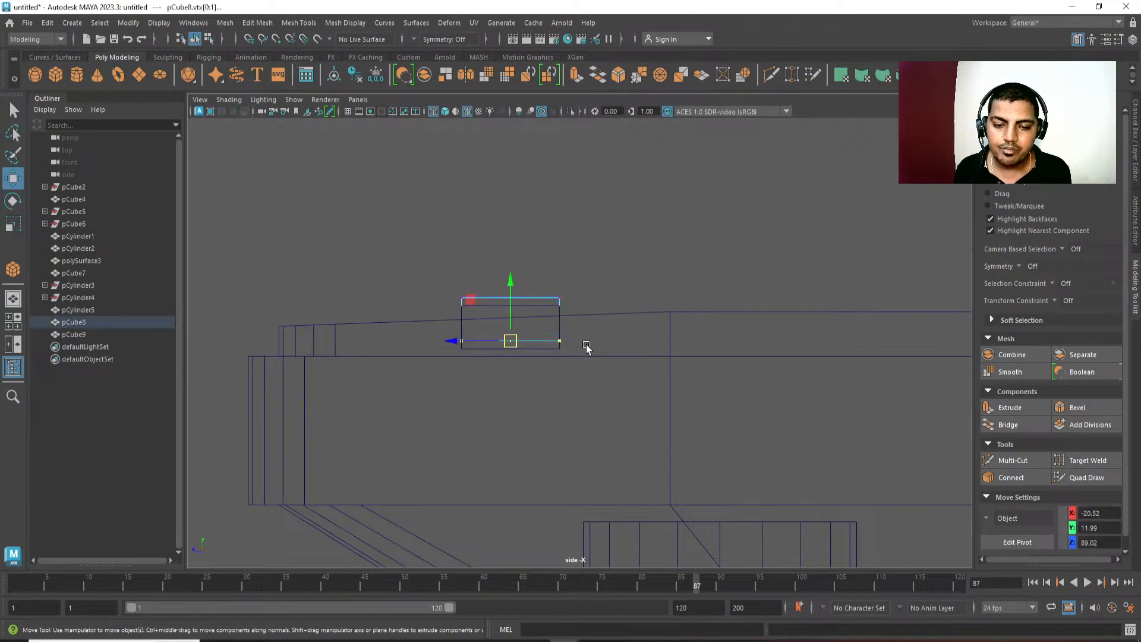
{"action": "right_click_drag", "start_coordinate": [626, 234], "coordinate": [609, 315]}
{"action": "left_click_drag", "start_coordinate": [609, 329], "coordinate": [239, 302]}
{"action": "left_click_drag", "start_coordinate": [248, 231], "coordinate": [739, 325], "text": "ctrl"}
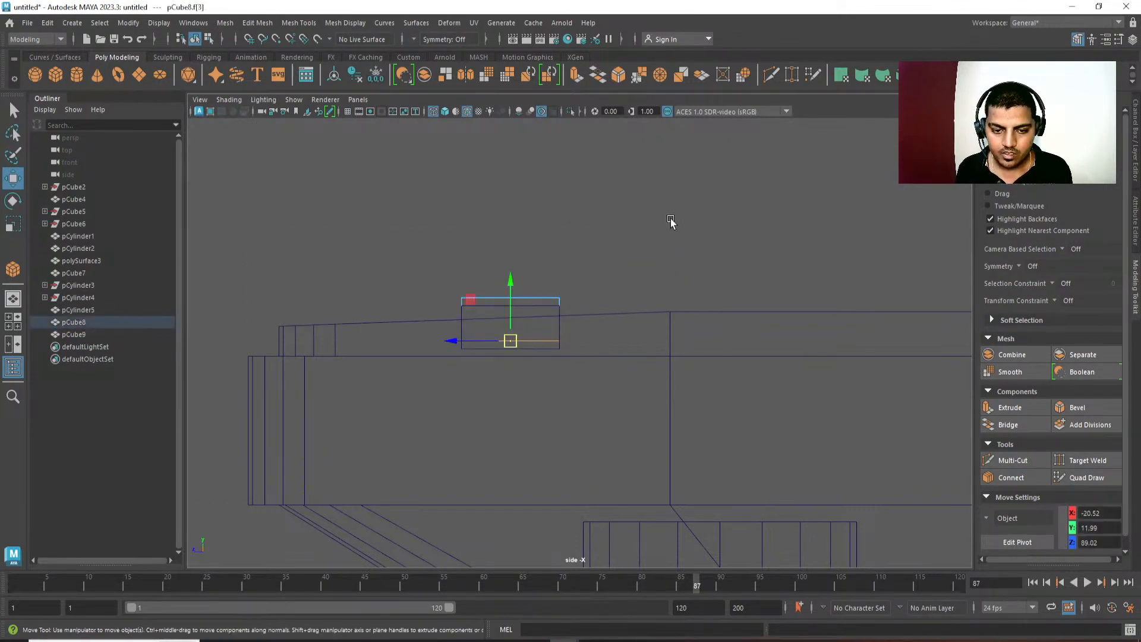
{"action": "key", "text": "Delete"}
Level the bottom vertices of both blocks with each other and move them up slightly.
{"action": "mouse_move", "coordinate": [467, 345]}
{"action": "left_mouse_down"}
{"action": "mouse_move", "coordinate": [427, 331]}
{"action": "mouse_move", "coordinate": [452, 328]}
{"action": "left_mouse_up"}
{"action": "right_click_drag", "start_coordinate": [452, 326], "coordinate": [423, 316]}
{"action": "left_click_drag", "start_coordinate": [428, 336], "coordinate": [666, 430]}
{"action": "key", "text": "t"}
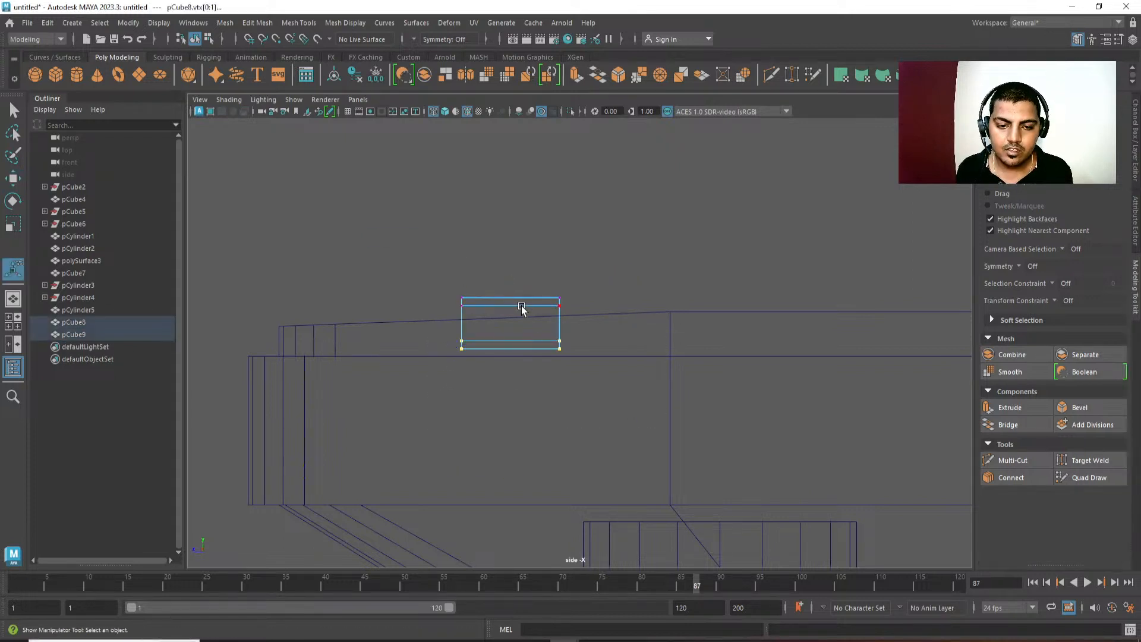
{"action": "key", "text": "r"}
{"action": "key", "text": "w"}
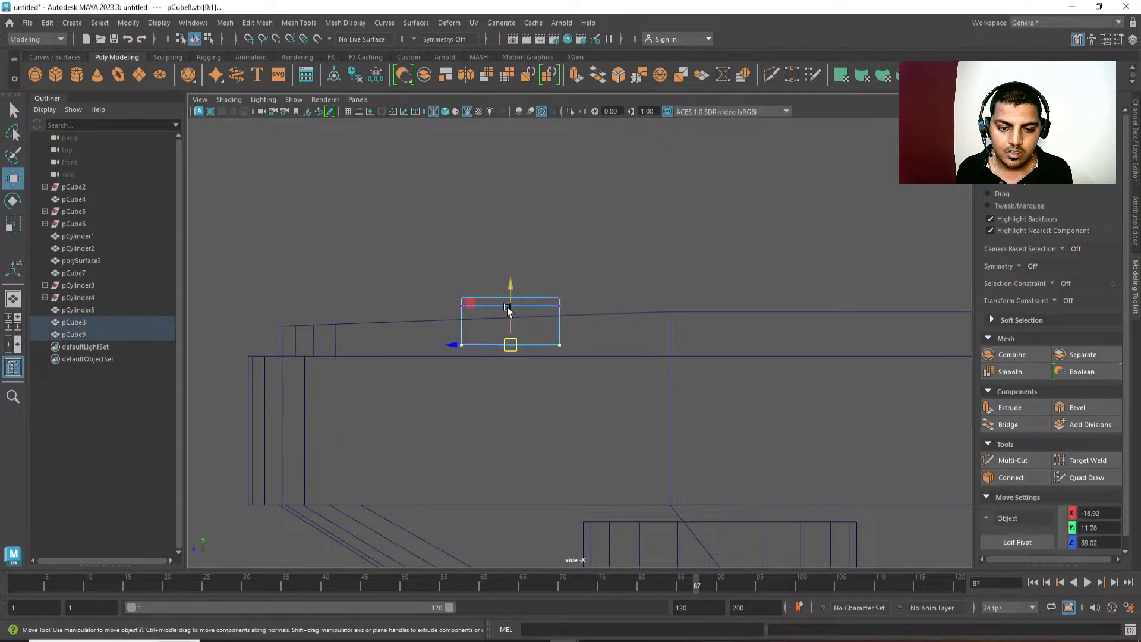
{"action": "left_click_drag", "start_coordinate": [510, 306], "coordinate": [511, 292]}
Rotate all vertices of both blocks slightly to follow the console's sloping top, and lower them into it.
{"action": "left_click_drag", "start_coordinate": [613, 267], "coordinate": [392, 405]}
{"action": "scroll", "coordinate": [484, 408], "scroll_direction": "up", "scroll_amount": 2}
{"action": "key", "text": "e"}
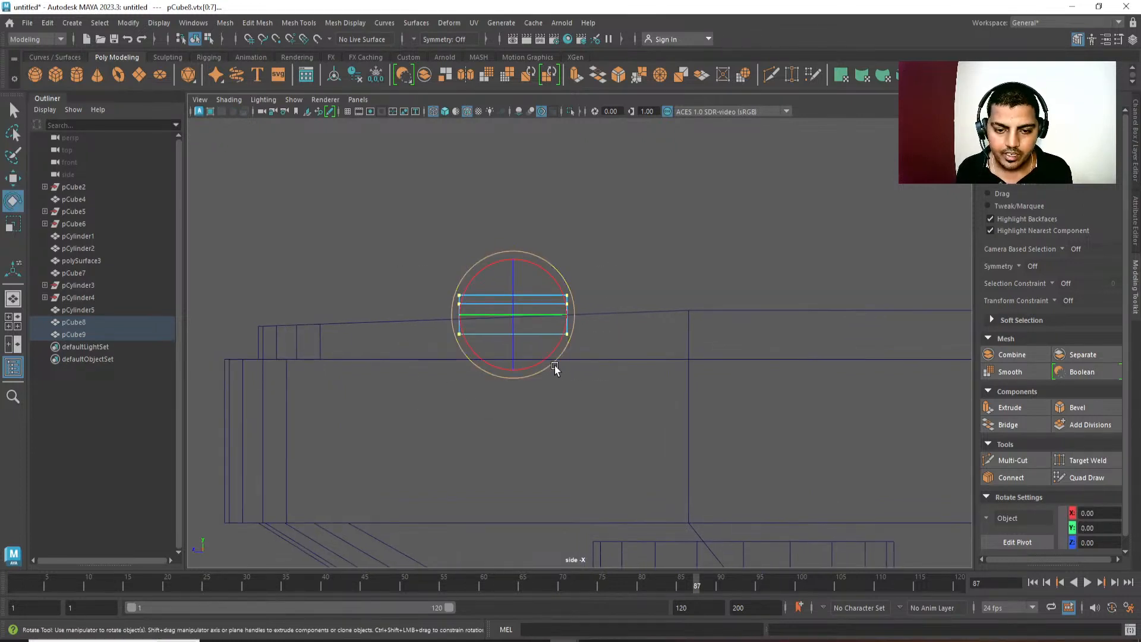
{"action": "left_click_drag", "start_coordinate": [556, 365], "coordinate": [558, 367]}
{"action": "key", "text": "w"}
{"action": "middle_click_drag", "start_coordinate": [556, 367], "coordinate": [558, 392], "text": "alt"}
{"action": "right_click_drag", "start_coordinate": [559, 392], "coordinate": [584, 489], "text": "alt"}
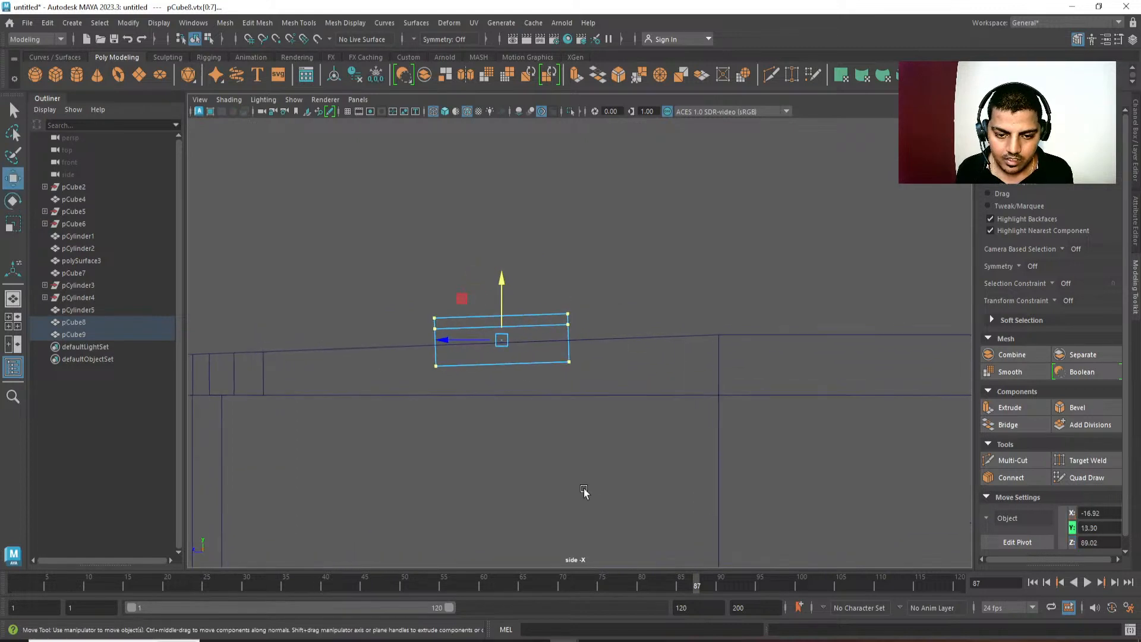
Refine the tilt of both blocks against the sloping top and set their height to about Y 13.30.
{"action": "left_click_drag", "start_coordinate": [499, 286], "coordinate": [501, 264]}
{"action": "key", "text": "e"}
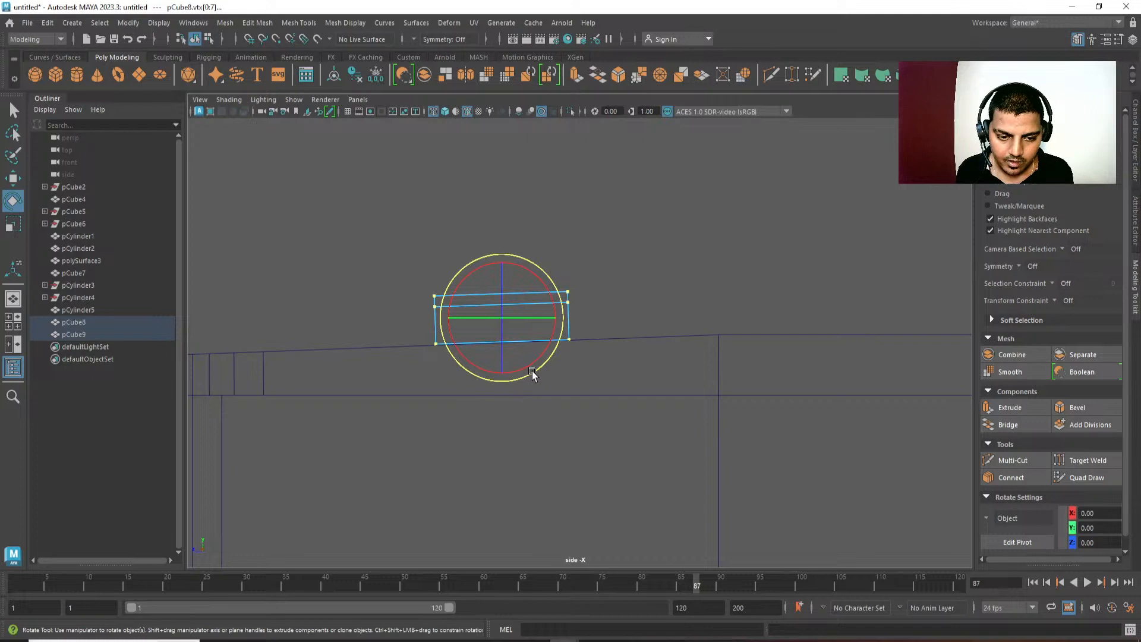
{"action": "left_click_drag", "start_coordinate": [532, 372], "coordinate": [533, 373]}
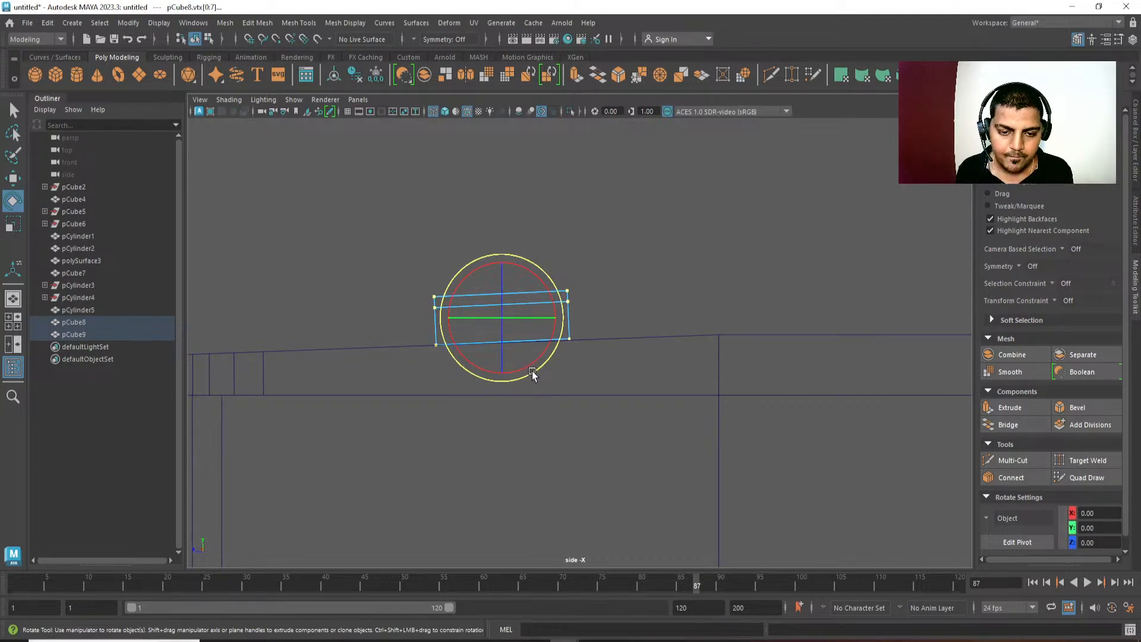
{"action": "key", "text": "w"}
{"action": "left_click_drag", "start_coordinate": [504, 262], "coordinate": [503, 283]}
Raise both blocks very slightly above the console's top in the shaded perspective view.
{"action": "key", "text": "space"}
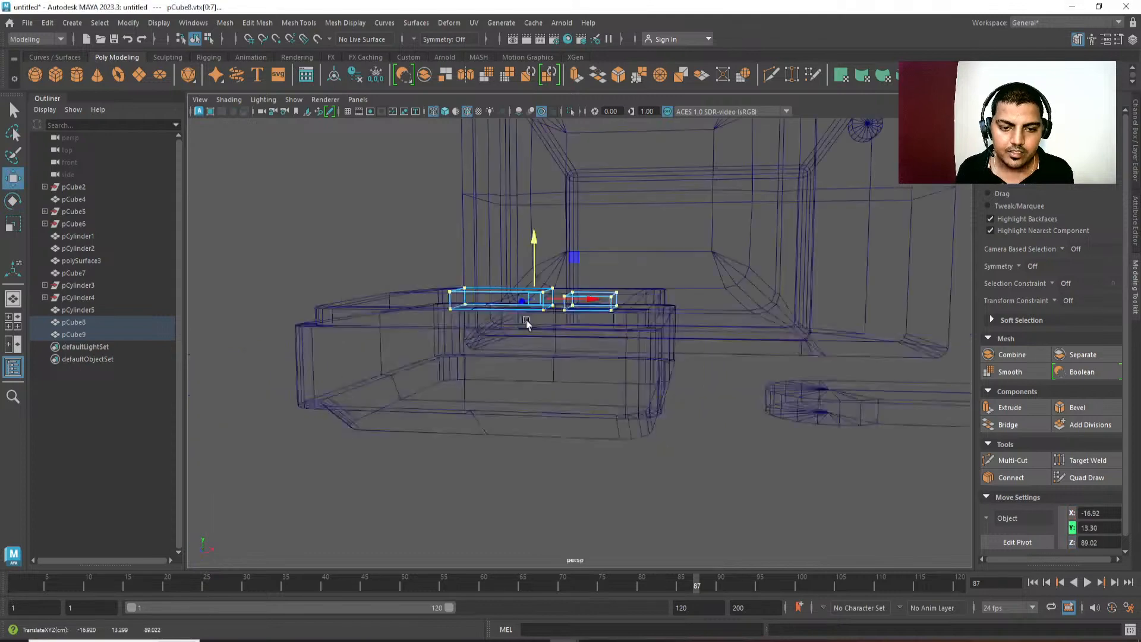
{"action": "mouse_move", "coordinate": [527, 321]}
{"action": "left_mouse_down", "text": "alt"}
{"action": "mouse_move", "coordinate": [586, 392]}
{"action": "mouse_move", "coordinate": [550, 412]}
{"action": "left_mouse_up", "text": "alt"}
{"action": "key", "text": "5"}
{"action": "left_click_drag", "start_coordinate": [573, 497], "coordinate": [561, 472], "text": "alt"}
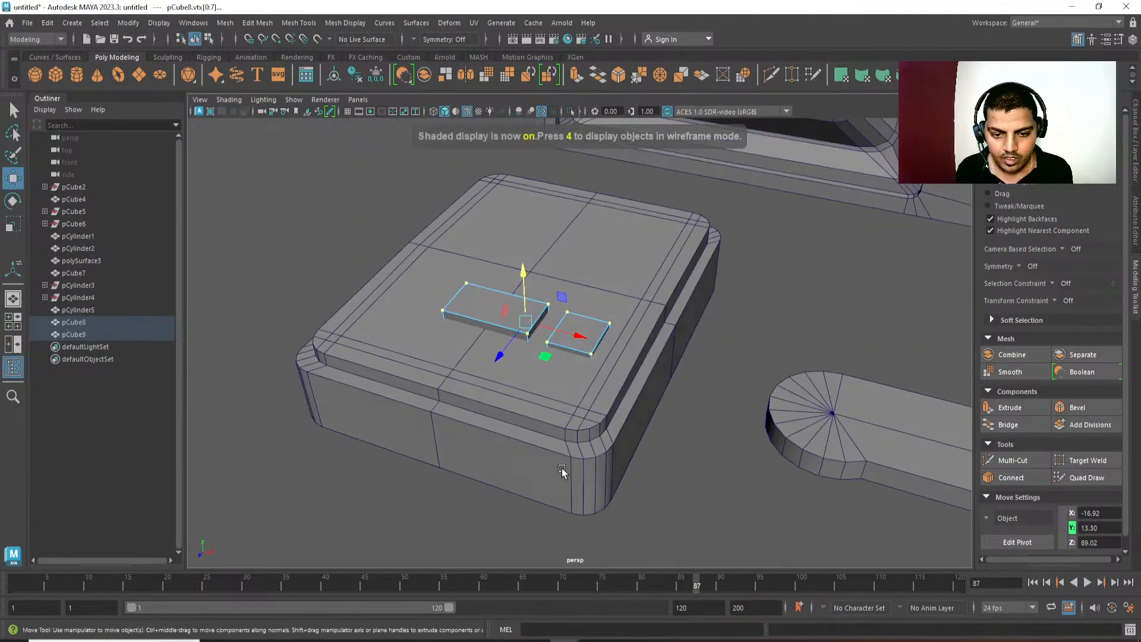
{"action": "left_click_drag", "start_coordinate": [528, 271], "coordinate": [528, 268]}
Return both blocks to object mode and select the small block on the console.
{"action": "key", "text": "q"}
{"action": "right_click_drag", "start_coordinate": [597, 340], "coordinate": [720, 298]}
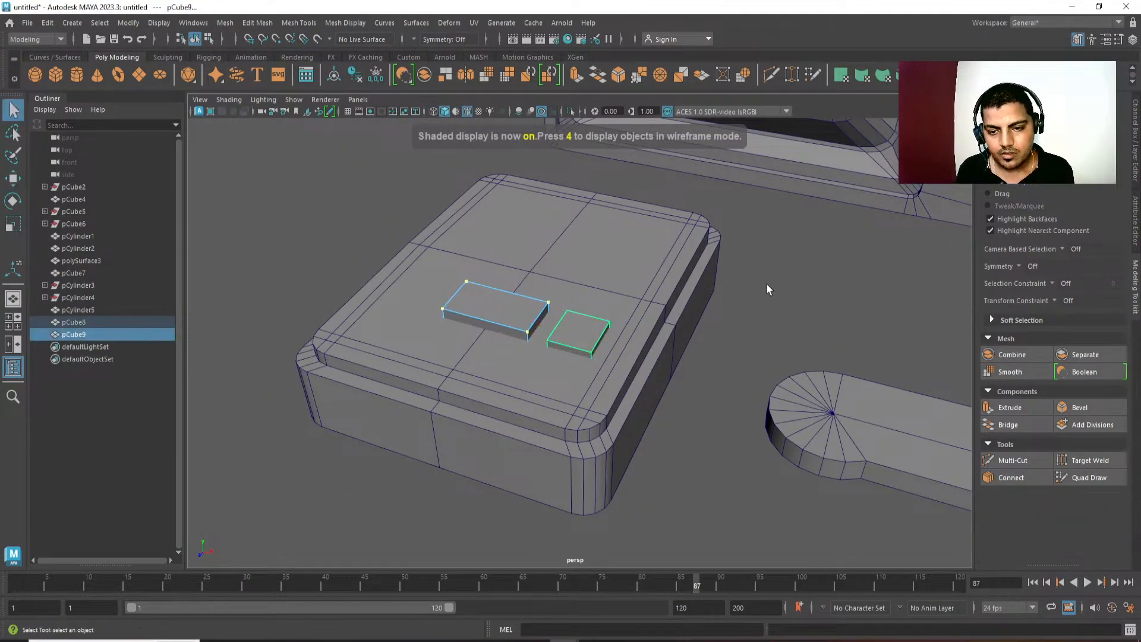
{"action": "left_click", "coordinate": [767, 284]}
{"action": "right_click_drag", "start_coordinate": [537, 323], "coordinate": [645, 267]}
{"action": "left_click_drag", "start_coordinate": [743, 383], "coordinate": [793, 408], "text": "alt"}
{"action": "scroll", "coordinate": [695, 441], "scroll_direction": "down", "scroll_amount": 3}
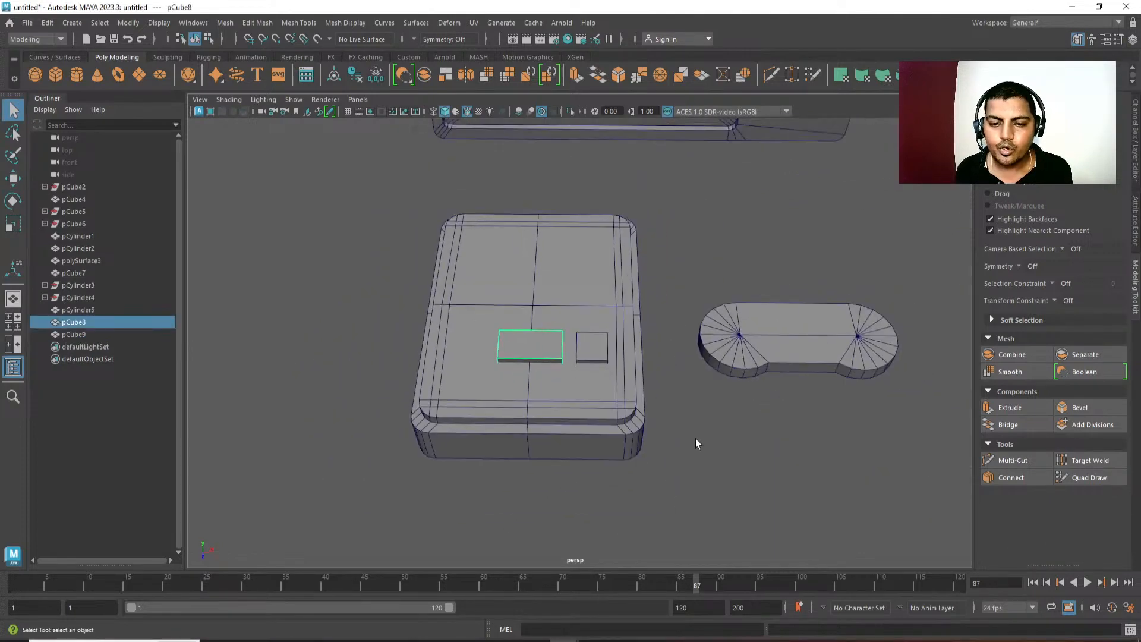
{"action": "left_click", "coordinate": [607, 348]}
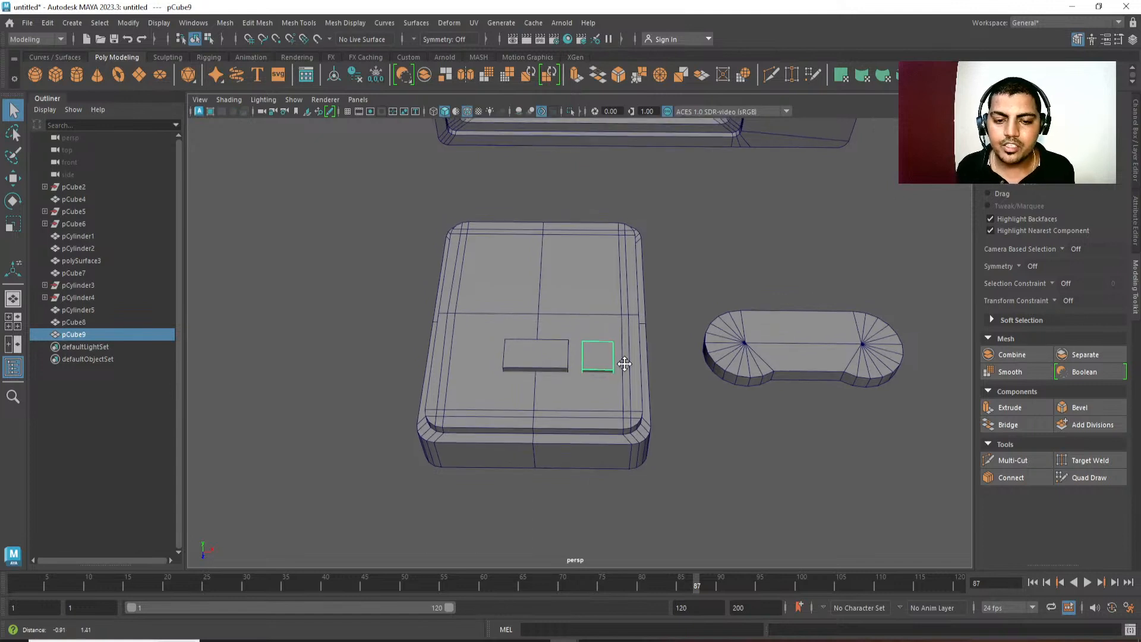
Move the small block's pivot off the console toward the television, snapping it to the grid.
{"action": "key", "text": "w"}
{"action": "left_click_drag", "start_coordinate": [605, 400], "coordinate": [549, 450], "text": "alt"}
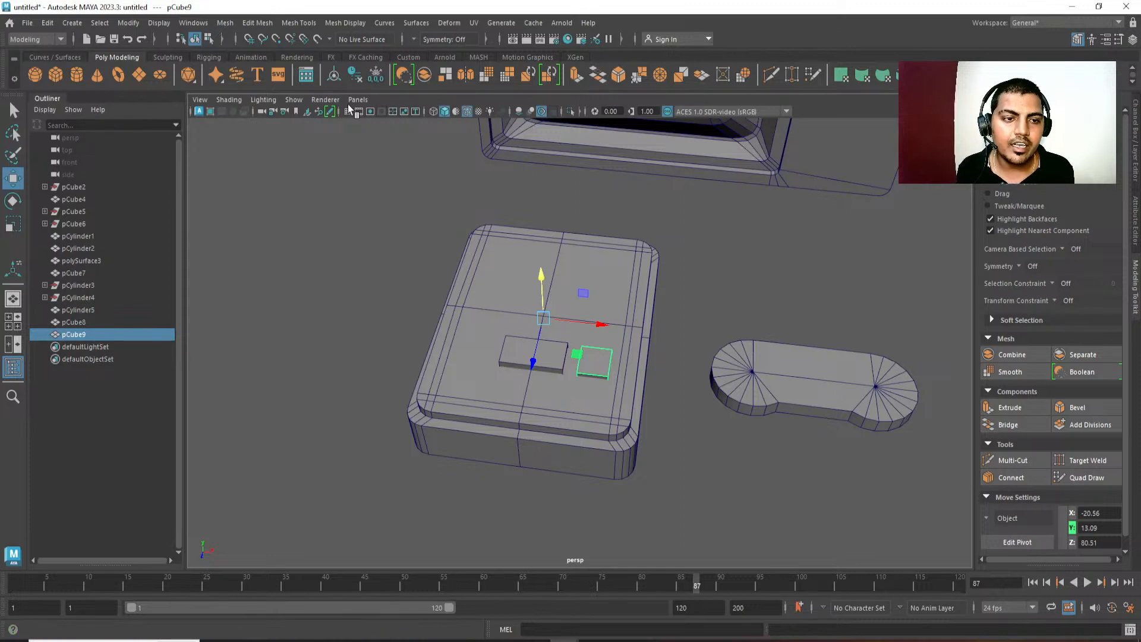
{"action": "scroll", "coordinate": [395, 235], "scroll_direction": "down", "scroll_amount": 3}
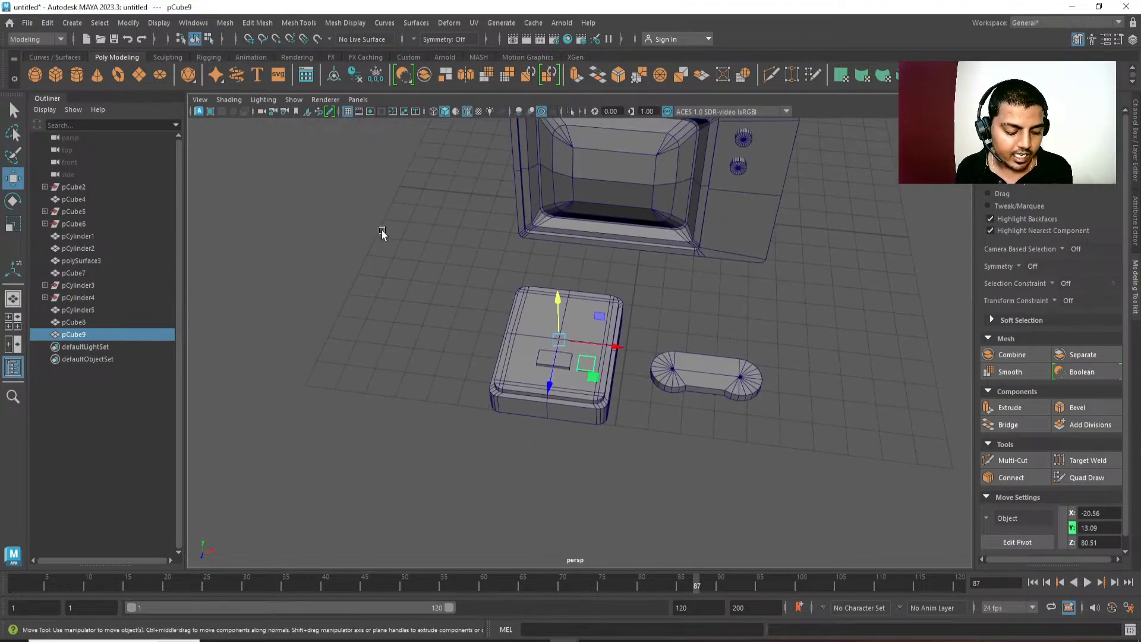
{"action": "key", "text": "d"}
{"action": "key", "text": "x"}
{"action": "middle_click_drag", "start_coordinate": [661, 273], "coordinate": [620, 324]}
{"action": "key", "text": "d"}
{"action": "left_click_drag", "start_coordinate": [654, 357], "coordinate": [649, 373], "text": "alt"}
Try freezing the small block's transformations with the relocated pivot, and undo the freeze.
{"action": "key", "text": "ctrl+a"}
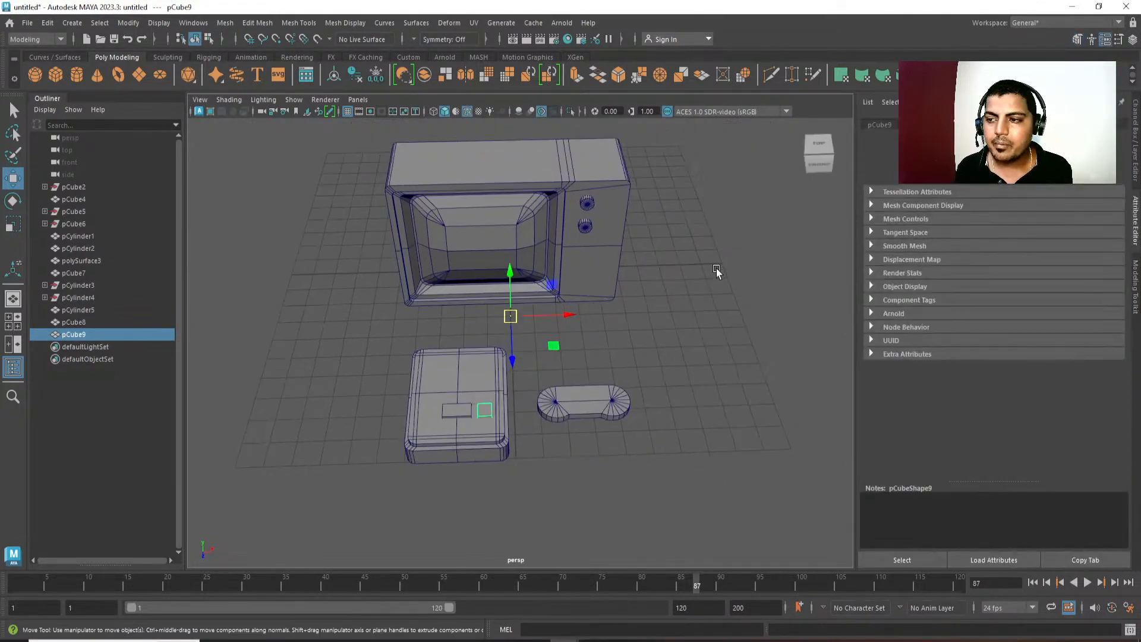
{"action": "key", "text": "space"}
{"action": "left_click", "coordinate": [690, 218]}
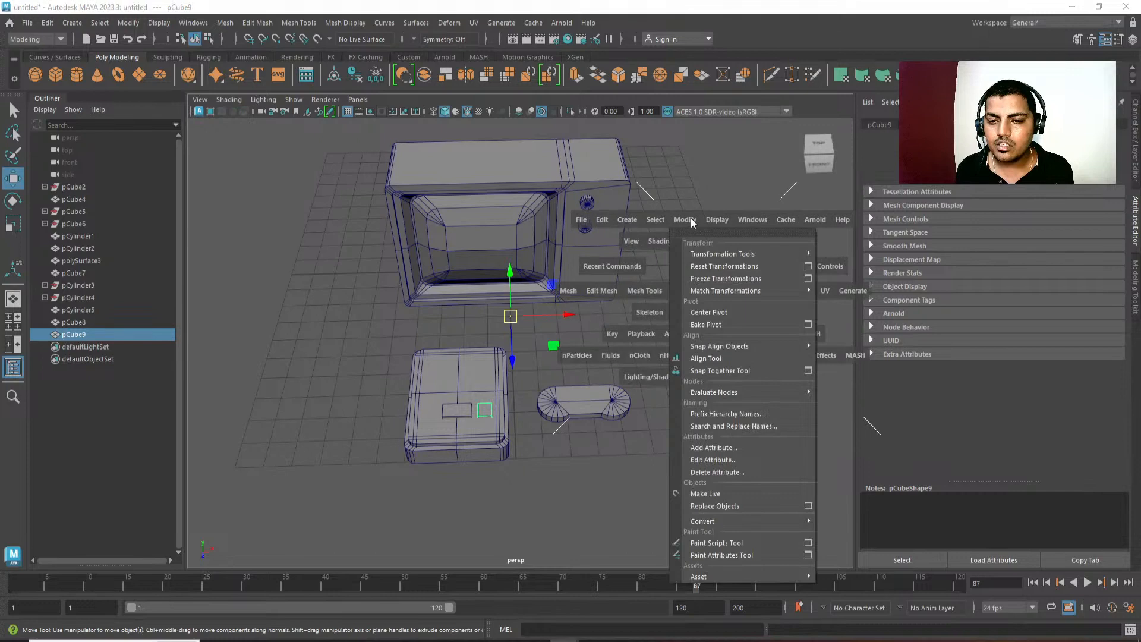
{"action": "left_click", "coordinate": [708, 278]}
{"action": "key", "text": "ctrl+a"}
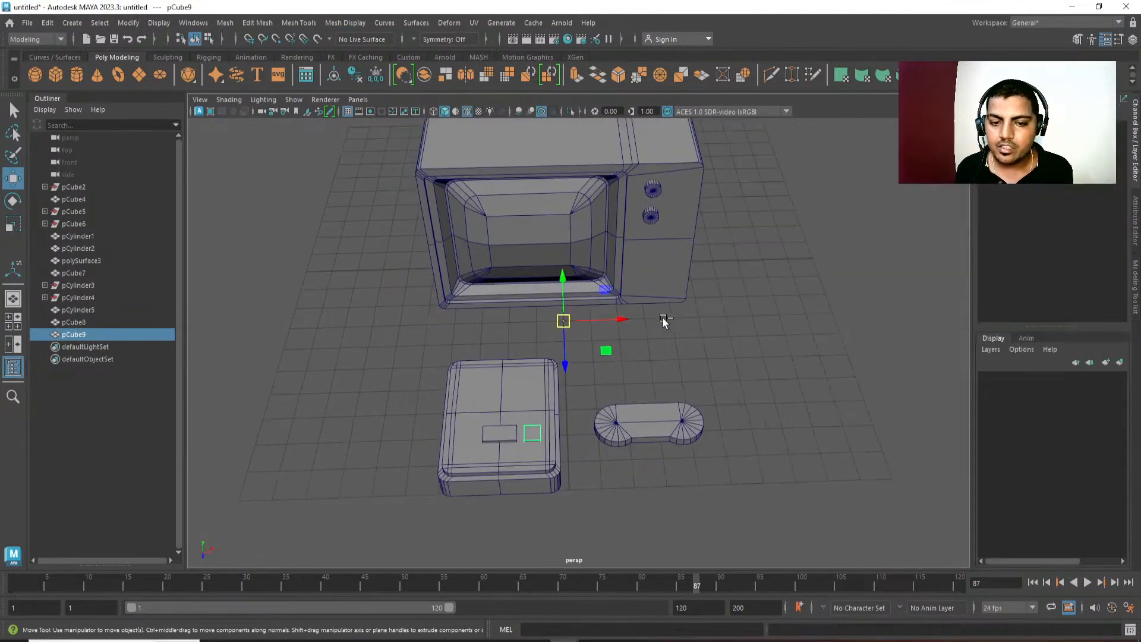
{"action": "key", "text": "ctrl+z"}
Try zeroing the small block's position by setting its X, Y and Z translation to 0.
{"action": "left_click_drag", "start_coordinate": [686, 312], "coordinate": [693, 243], "text": "alt"}
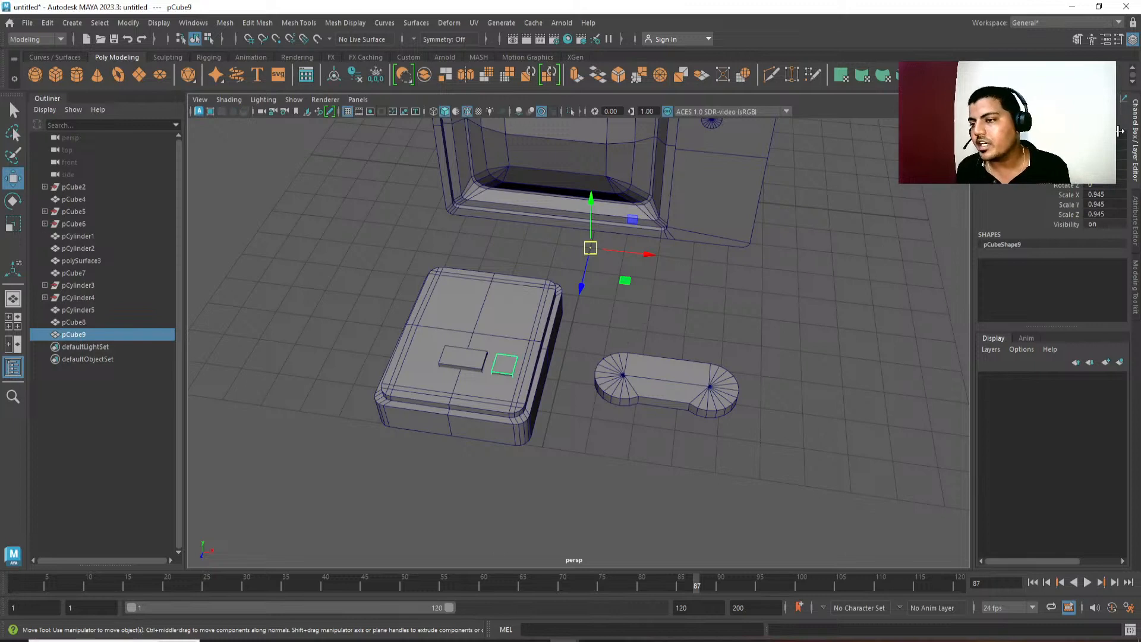
{"action": "key", "text": "Return"}
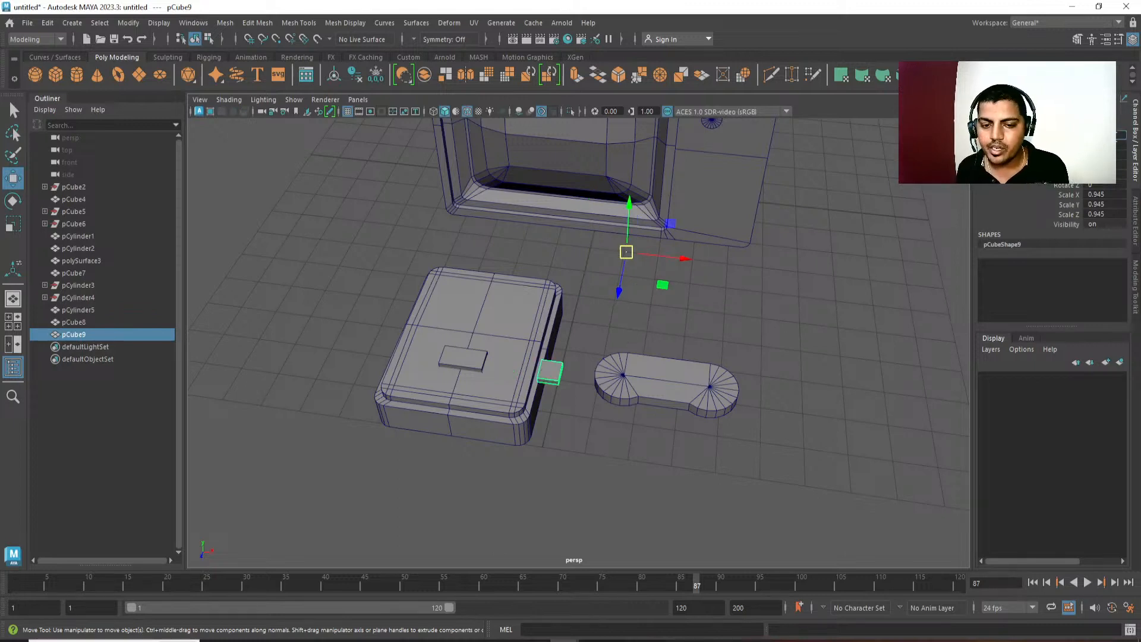
{"action": "middle_click_drag", "start_coordinate": [475, 437], "coordinate": [469, 437], "text": "alt"}
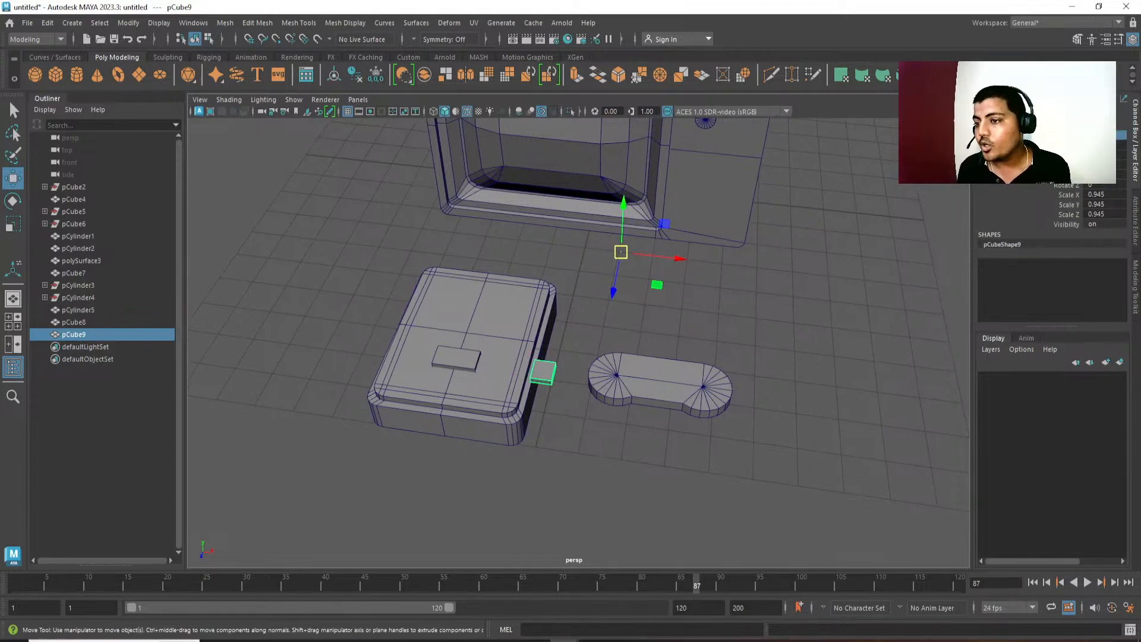
{"action": "type", "text": "0"}
{"action": "key", "text": "Return"}
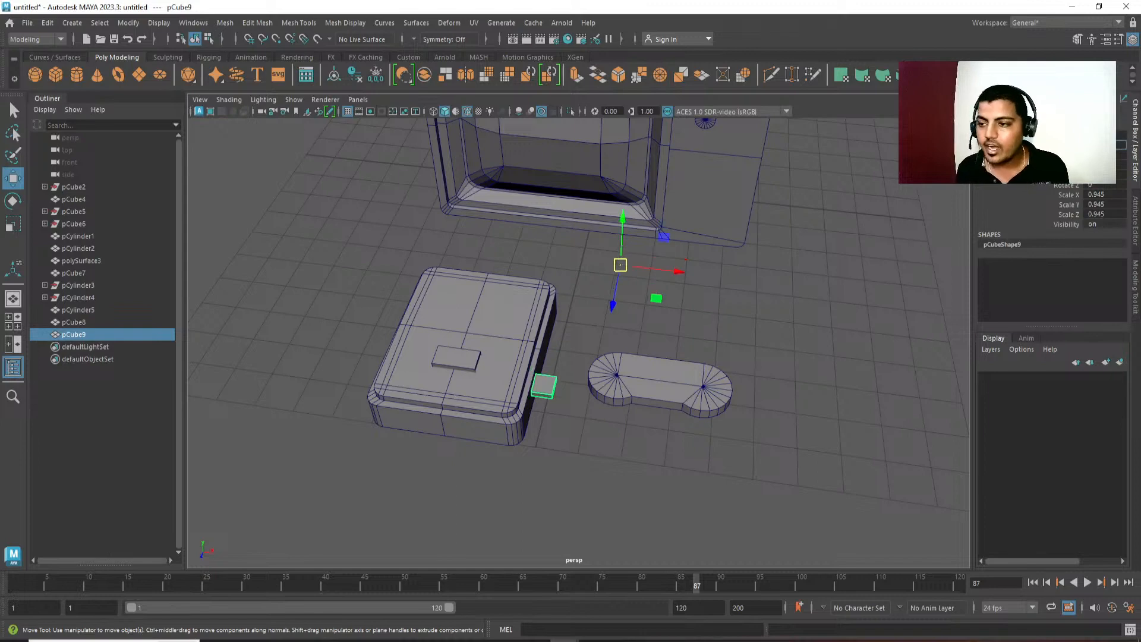
{"action": "type", "text": "0"}
{"action": "key", "text": "Return"}
{"action": "left_click_drag", "start_coordinate": [653, 276], "coordinate": [601, 328], "text": "alt"}
{"action": "scroll", "coordinate": [466, 288], "scroll_direction": "down", "scroll_amount": 5}
Undo the small block's translation changes so it sits on the console's top again.
{"action": "key", "text": "ctrl+z"}
{"action": "left_click_drag", "start_coordinate": [551, 422], "coordinate": [743, 311], "text": "alt"}
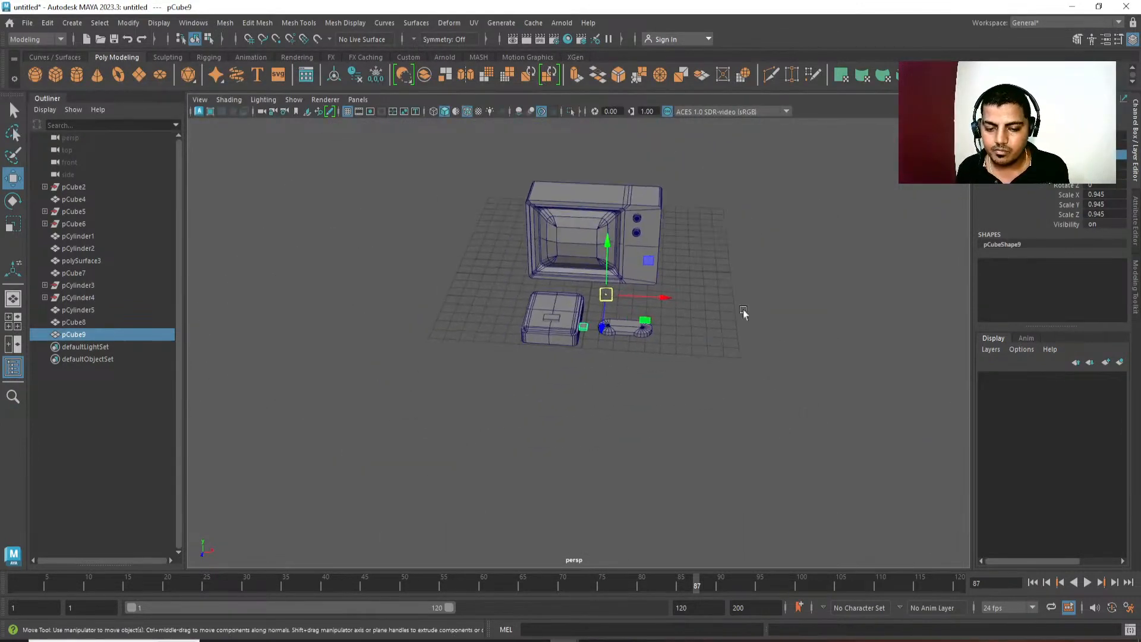
{"action": "scroll", "coordinate": [672, 480], "scroll_direction": "up", "scroll_amount": 5}
{"action": "key", "text": "ctrl+z"}
{"action": "key", "text": "ctrl+z"}
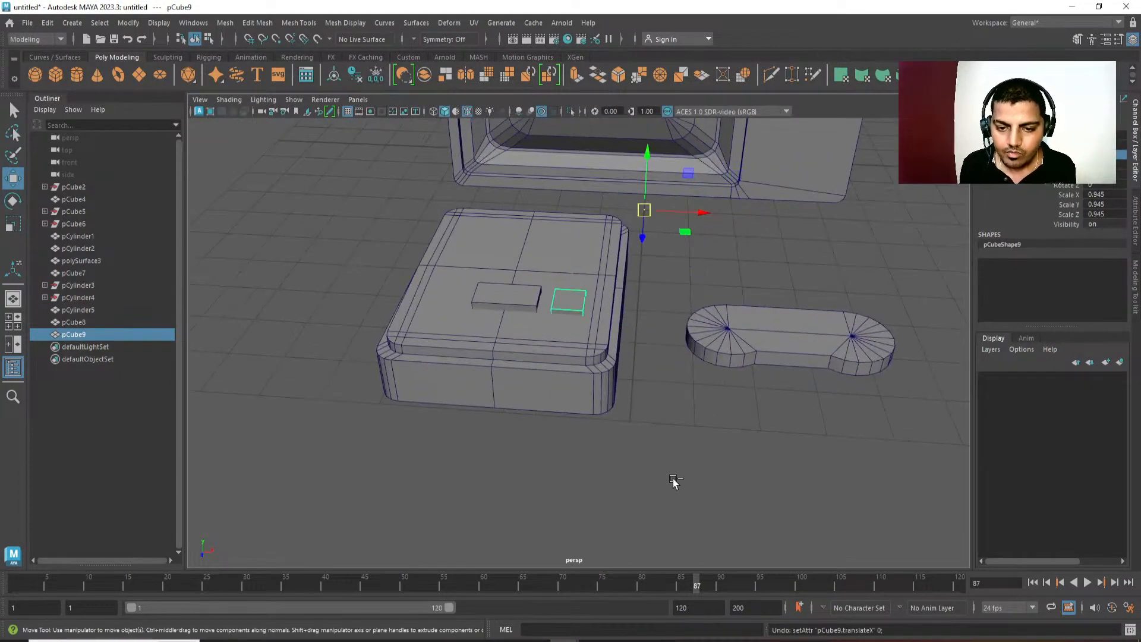
Freeze the small block's transformations.
{"action": "middle_click_drag", "start_coordinate": [603, 349], "coordinate": [686, 427], "text": "alt"}
{"action": "scroll", "coordinate": [686, 427], "scroll_direction": "up", "scroll_amount": 3}
{"action": "middle_click_drag", "start_coordinate": [761, 260], "coordinate": [717, 269], "text": "alt"}
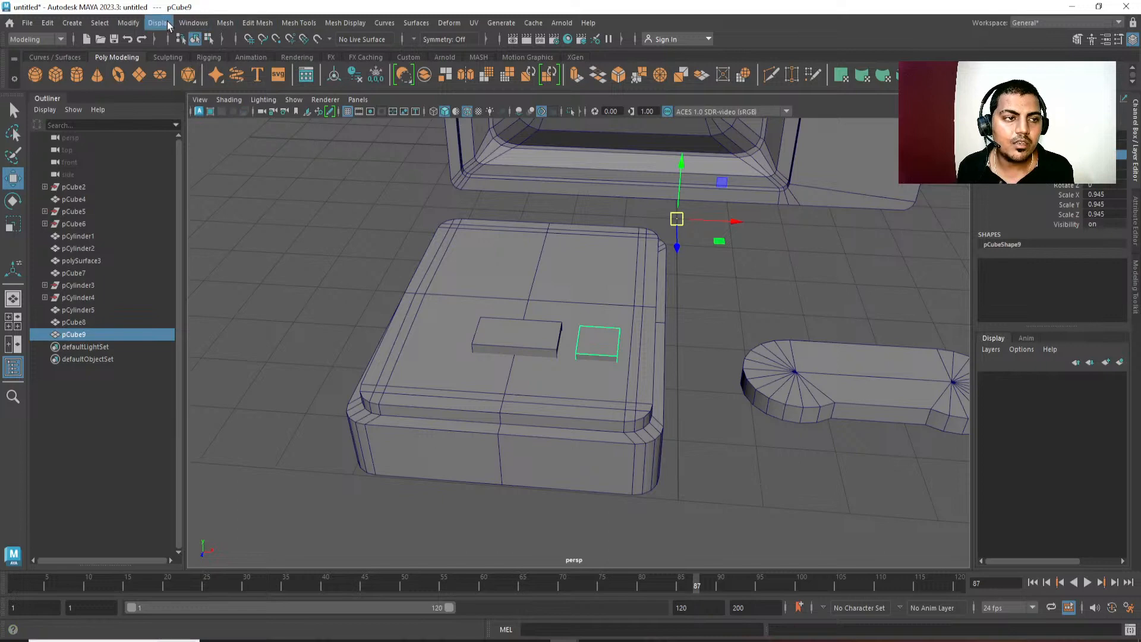
{"action": "left_click", "coordinate": [128, 23]}
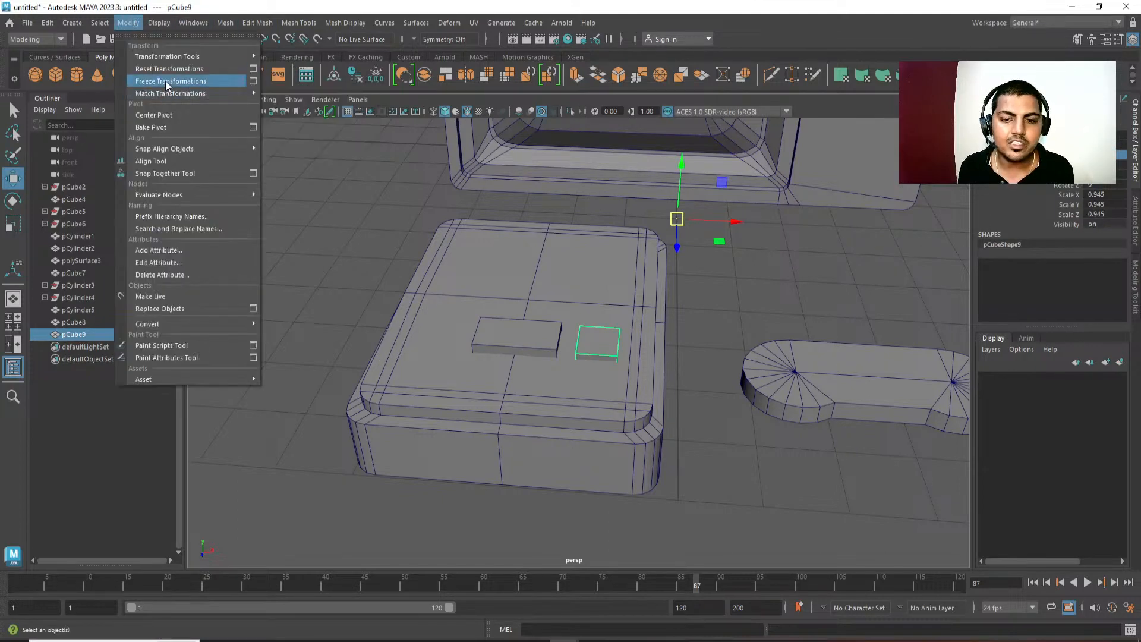
{"action": "left_click", "coordinate": [166, 81]}
Move the small block's pivot to the intersection of the centre lines on the console's top.
{"action": "left_click_drag", "start_coordinate": [782, 412], "coordinate": [733, 394], "text": "alt"}
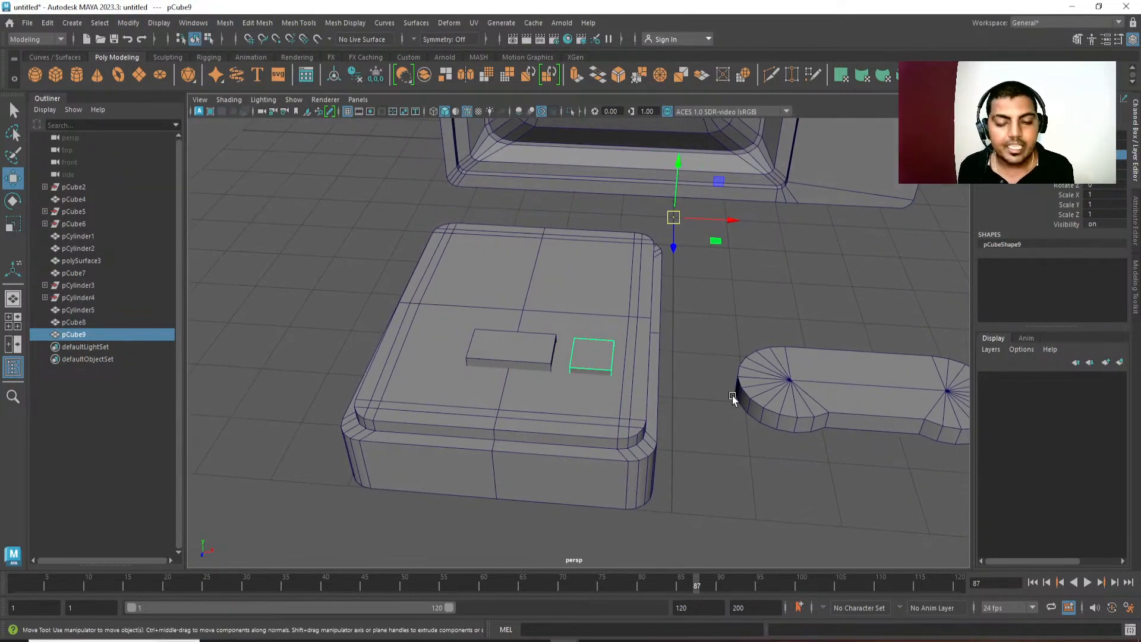
{"action": "key", "text": "d"}
{"action": "left_click", "coordinate": [523, 308]}
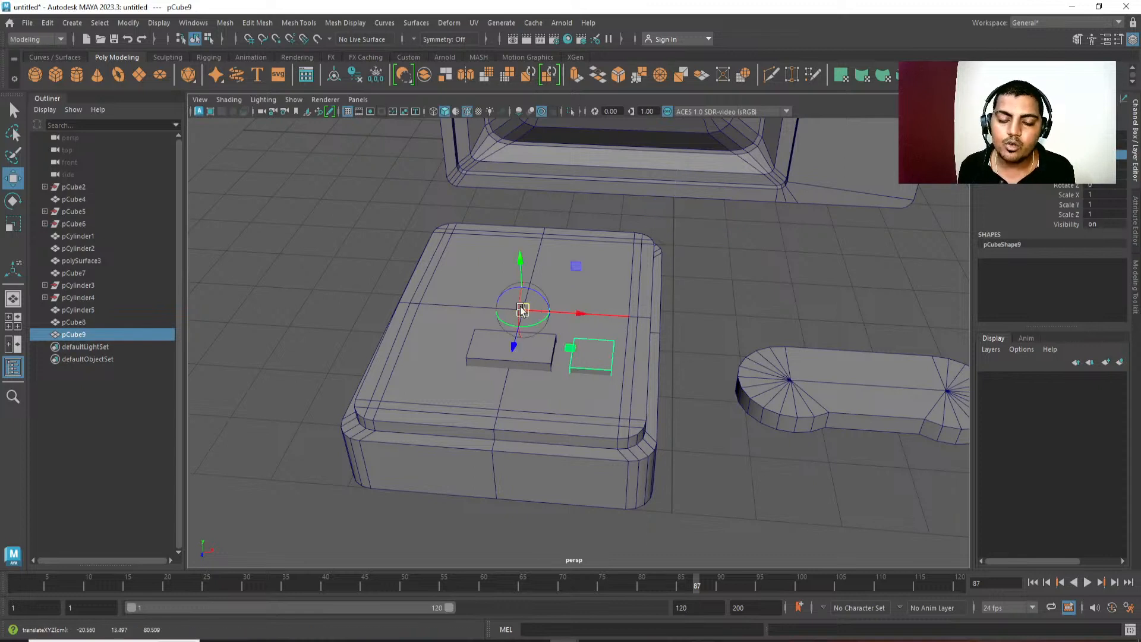
Try duplicating the small block with Duplicate with Transform, and delete the copy.
{"action": "middle_click_drag", "start_coordinate": [701, 365], "coordinate": [731, 364], "text": "alt"}
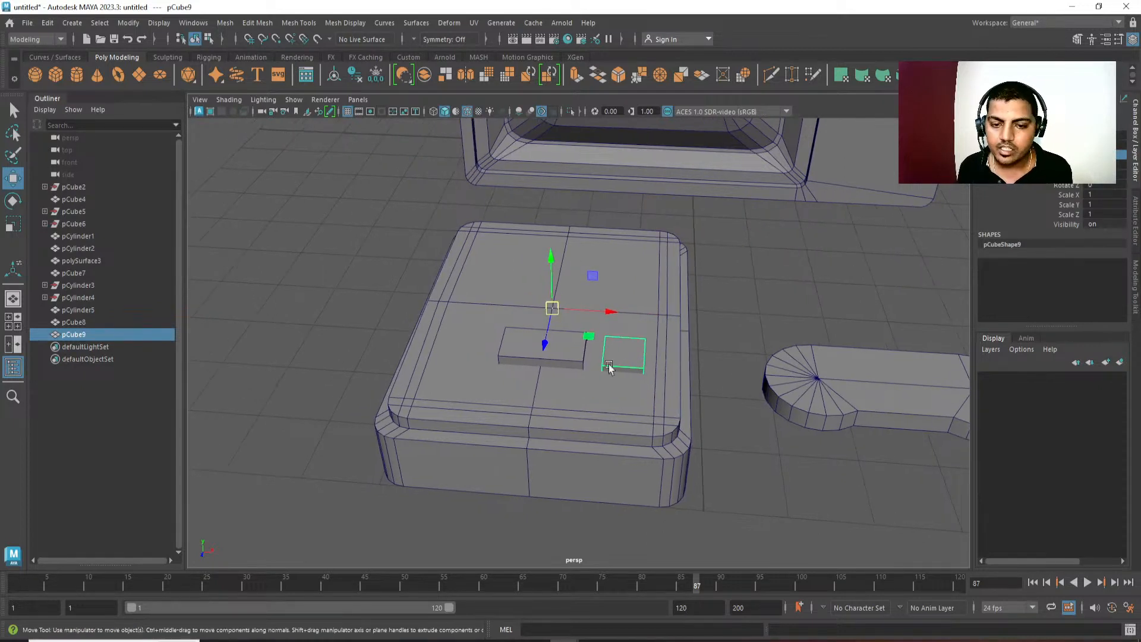
{"action": "middle_click_drag", "start_coordinate": [588, 419], "coordinate": [603, 418], "text": "alt"}
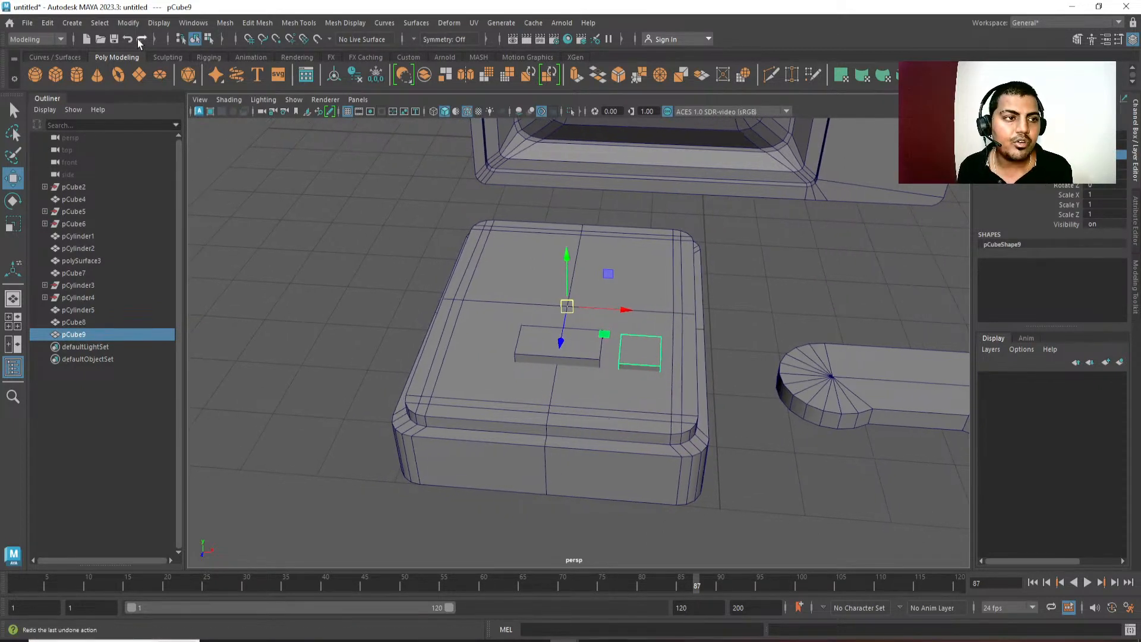
{"action": "left_click", "coordinate": [131, 24]}
{"action": "mouse_move", "coordinate": [55, 24]}
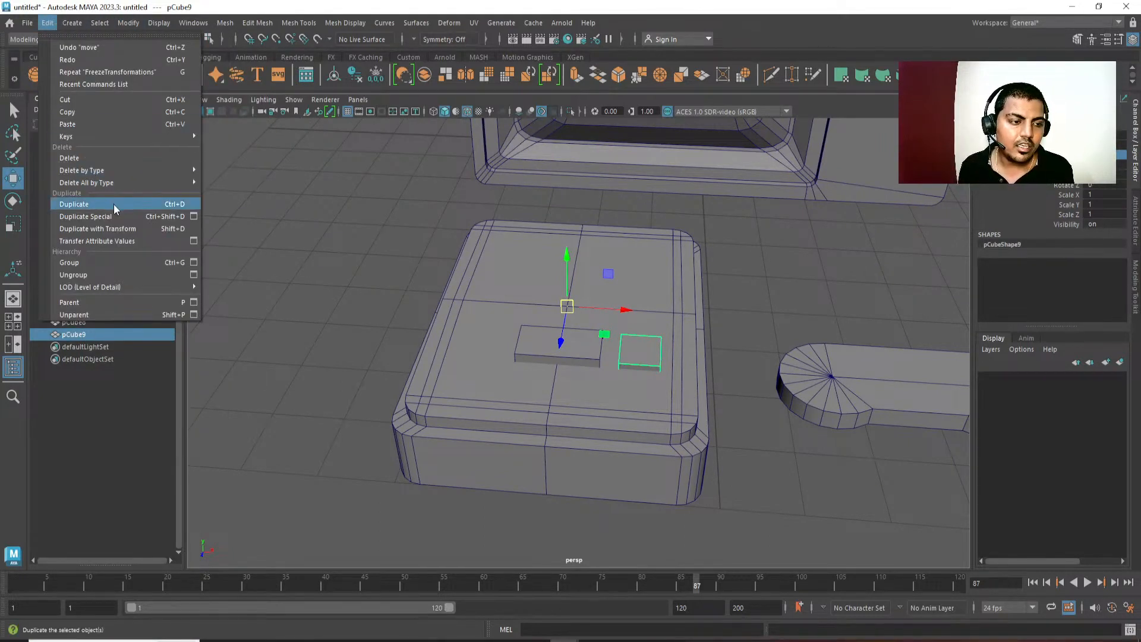
{"action": "left_click", "coordinate": [131, 230]}
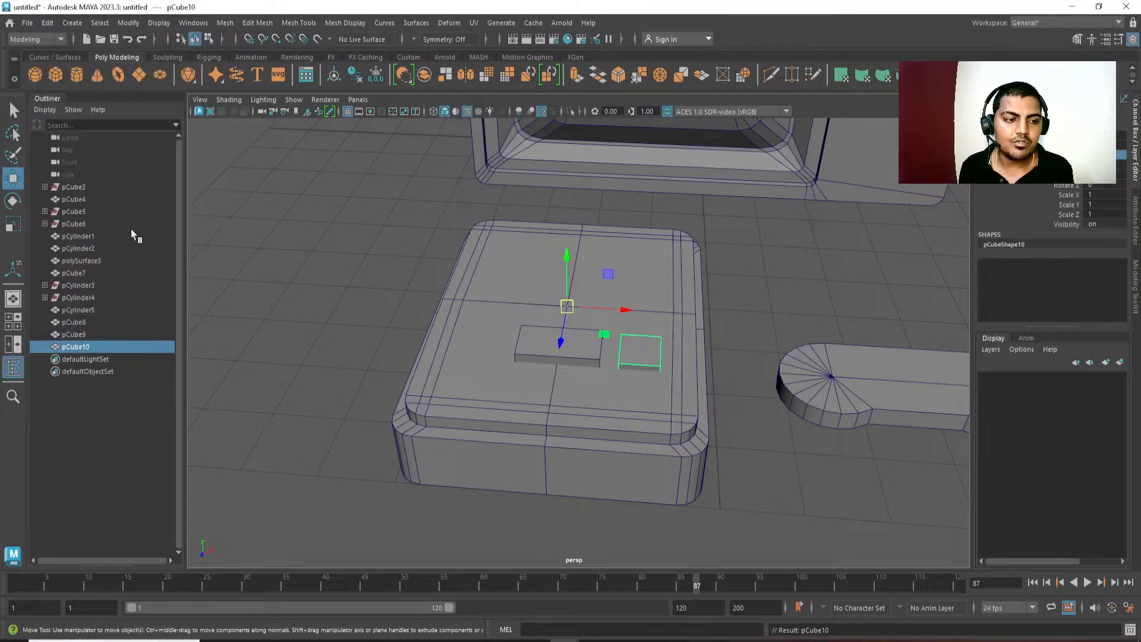
{"action": "middle_click_drag", "start_coordinate": [366, 330], "coordinate": [386, 329], "text": "alt"}
{"action": "key", "text": "Delete"}
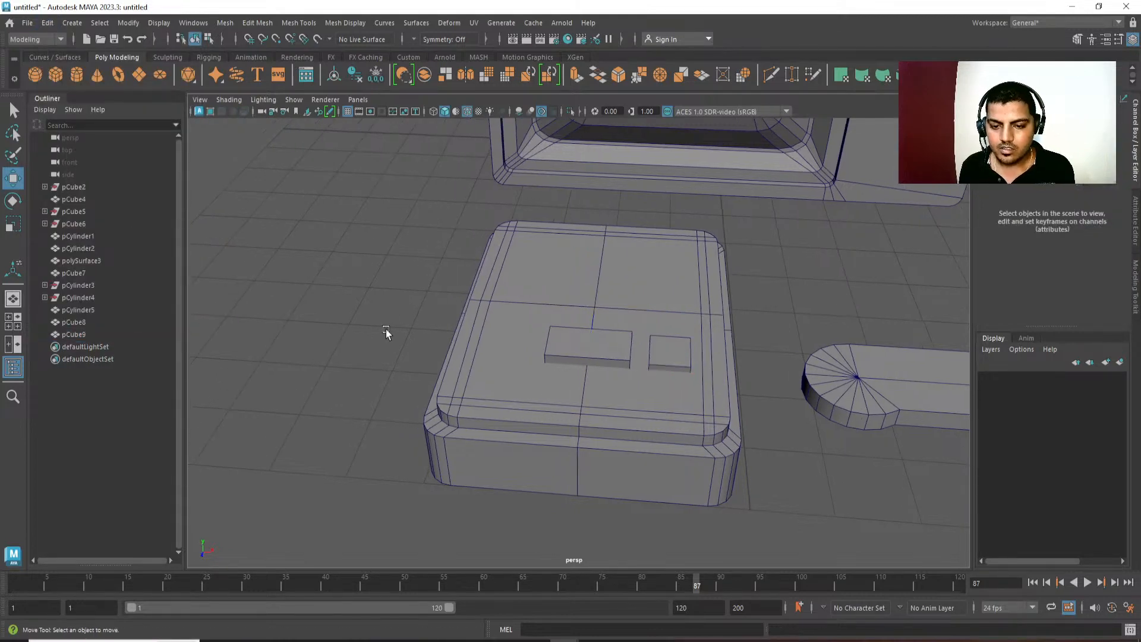
Duplicate the small block and set the copy's Scale X to -1 to mirror it across the console's centre.
{"action": "left_click", "coordinate": [693, 356]}
{"action": "left_click", "coordinate": [679, 364]}
{"action": "middle_click_drag", "start_coordinate": [784, 285], "coordinate": [736, 291], "text": "alt"}
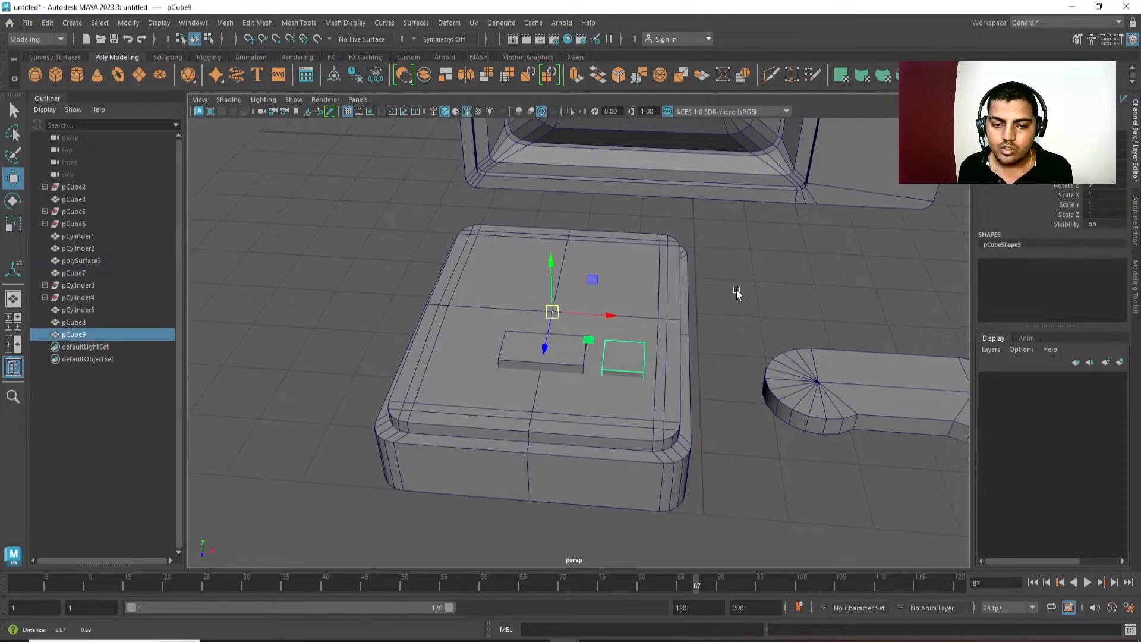
{"action": "key", "text": "ctrl+d"}
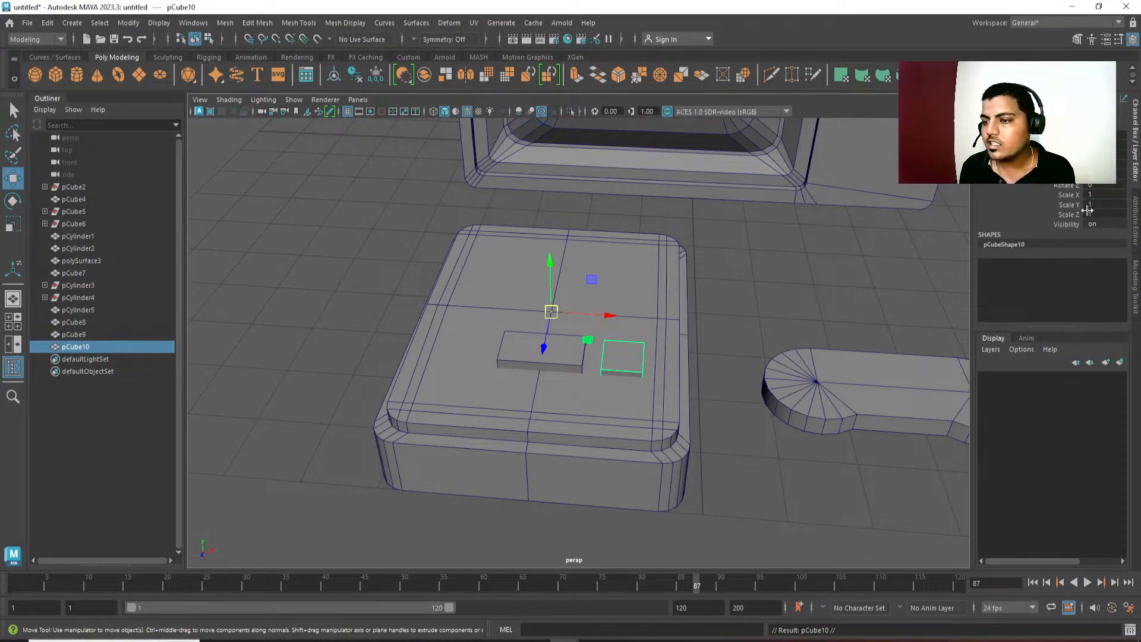
{"action": "double_click", "coordinate": [1103, 196]}
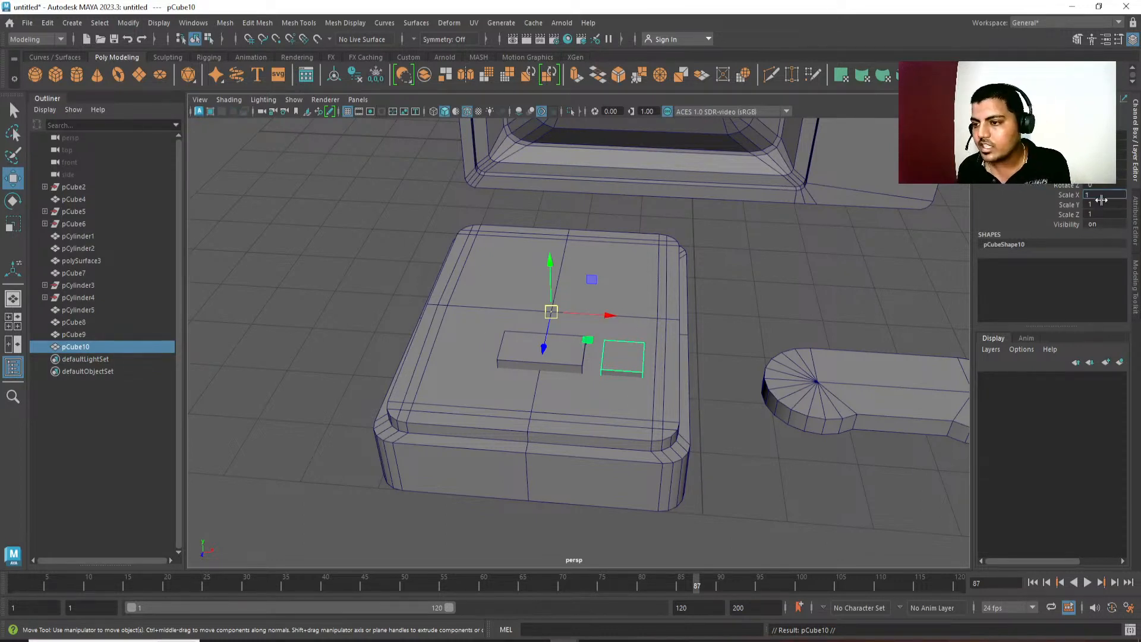
{"action": "type", "text": "-1"}
{"action": "key", "text": "Return"}
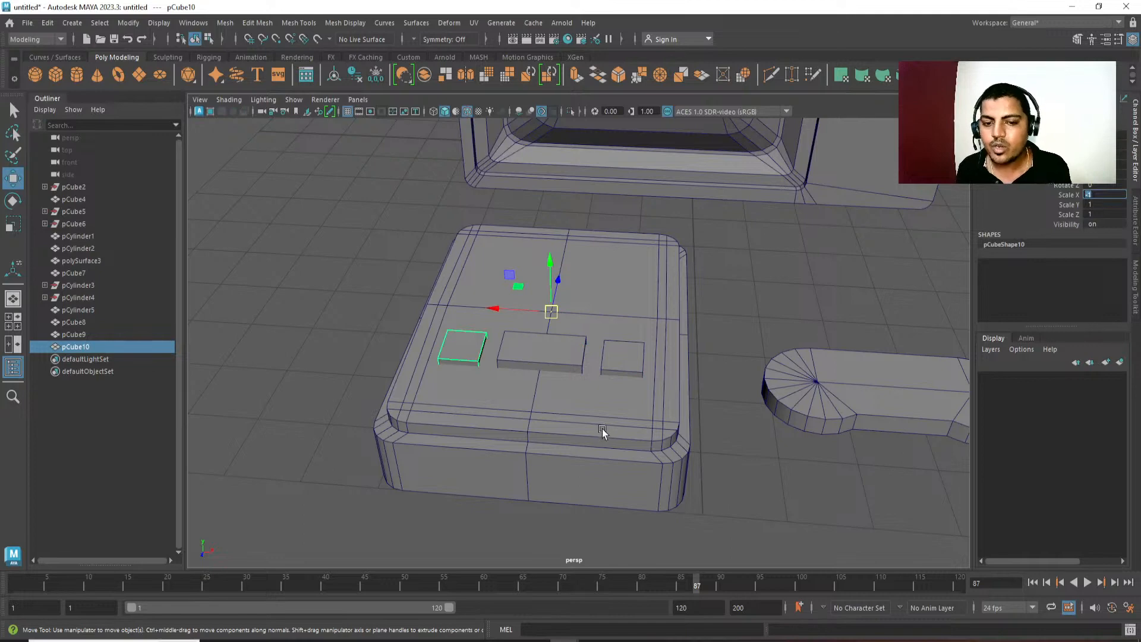
Select all three blocks on the console, shift them slightly toward its front along Z, and deselect them.
{"action": "left_click_drag", "start_coordinate": [602, 429], "coordinate": [555, 362], "text": "alt"}
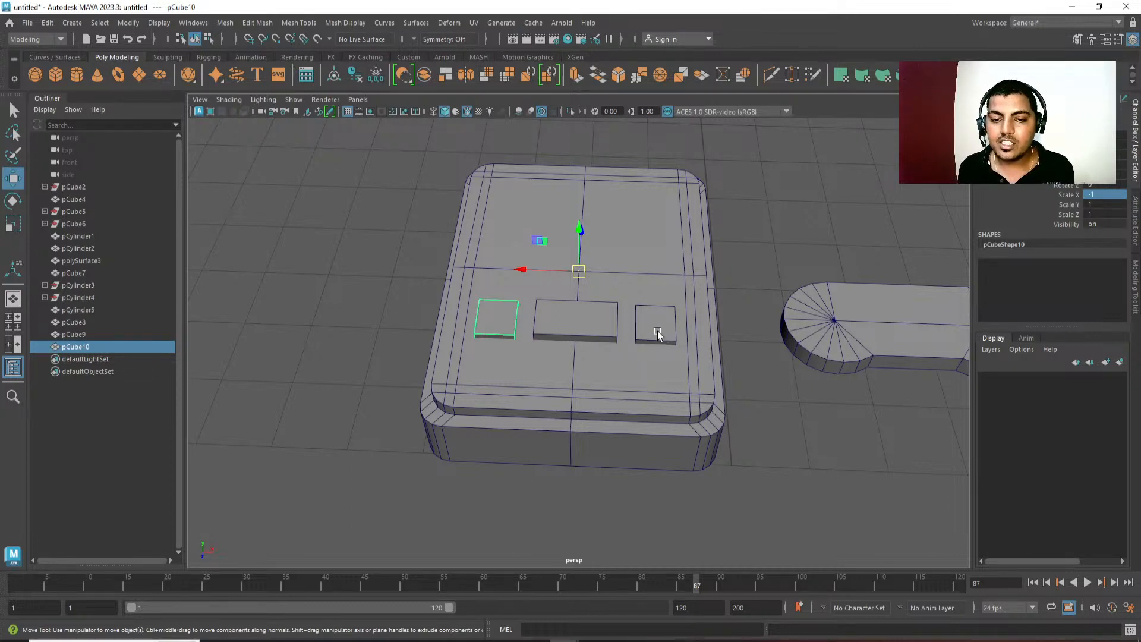
{"action": "left_click_drag", "start_coordinate": [657, 331], "coordinate": [567, 338], "text": "alt"}
{"action": "key", "text": "q"}
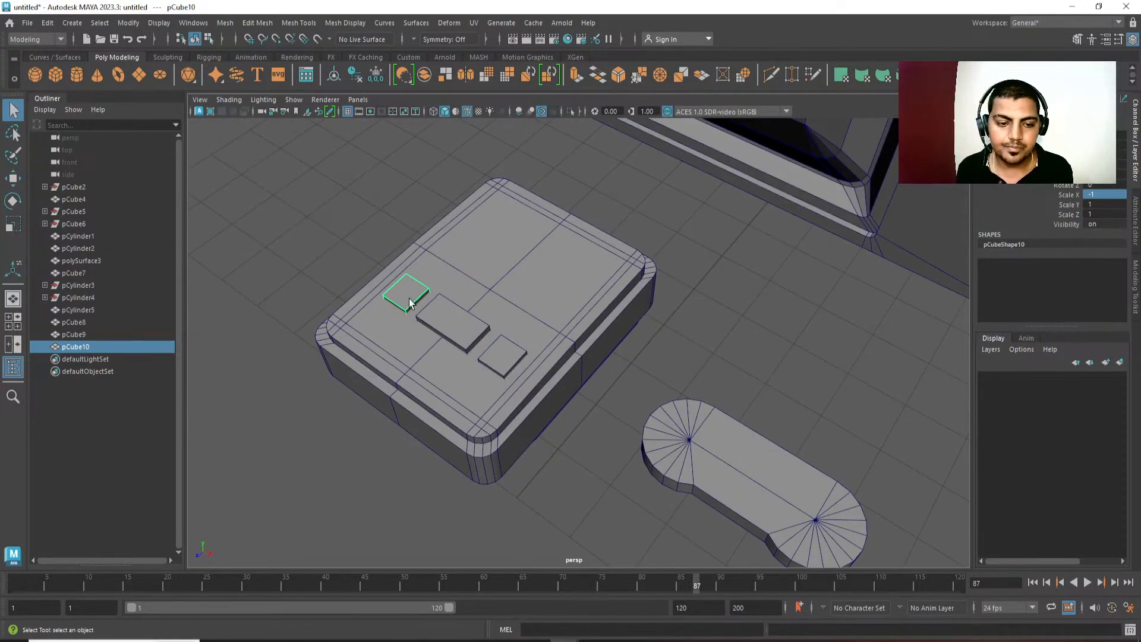
{"action": "left_click", "coordinate": [470, 333], "text": "shift"}
{"action": "left_click", "coordinate": [505, 361], "text": "shift"}
{"action": "key", "text": "w"}
{"action": "left_click_drag", "start_coordinate": [458, 321], "coordinate": [448, 327]}
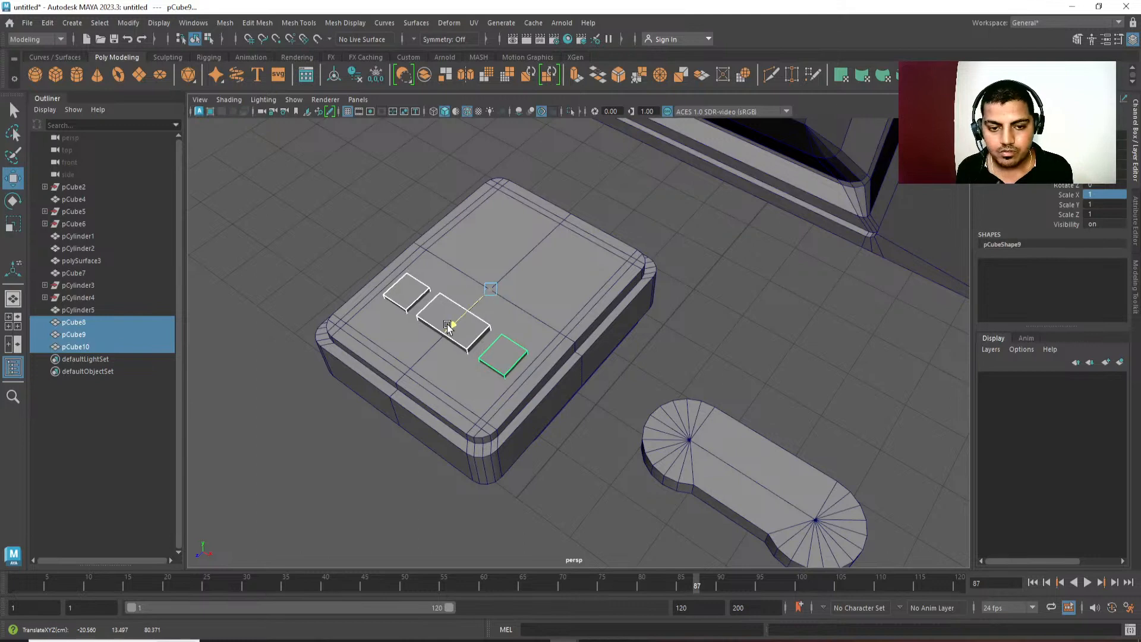
{"action": "left_click_drag", "start_coordinate": [464, 375], "coordinate": [647, 329], "text": "alt"}
{"action": "left_click", "coordinate": [651, 472]}
Create a polygon cube about 11.14 units wide in the top view and snap it to the console's lengthwise centre line.
{"action": "key", "text": "space"}
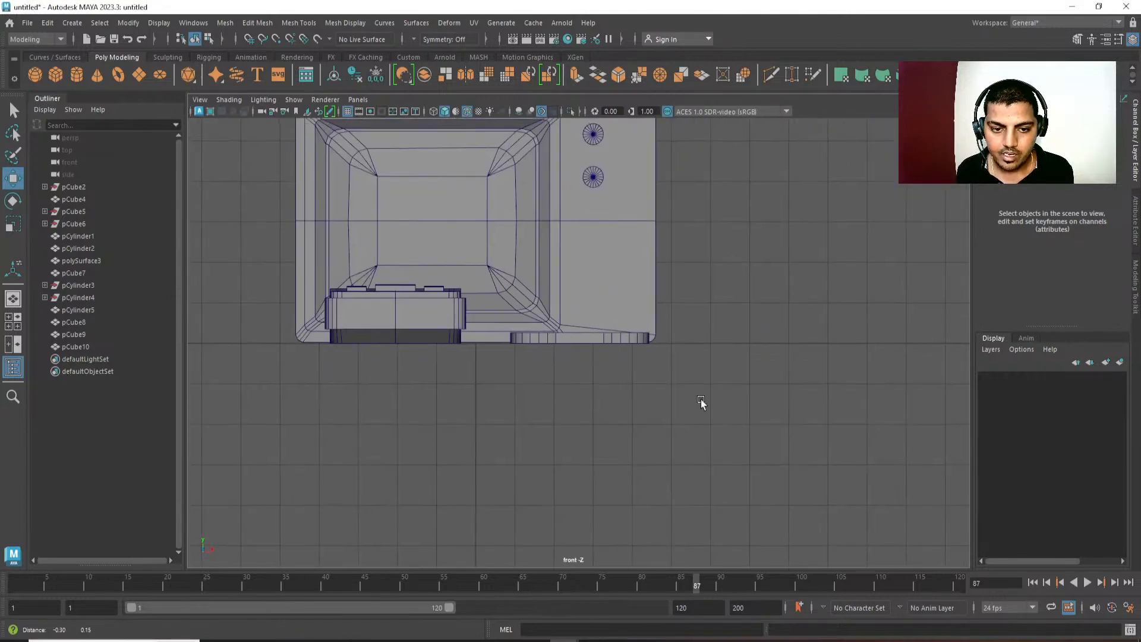
{"action": "key", "text": "space"}
{"action": "left_click_drag", "start_coordinate": [698, 397], "coordinate": [654, 398]}
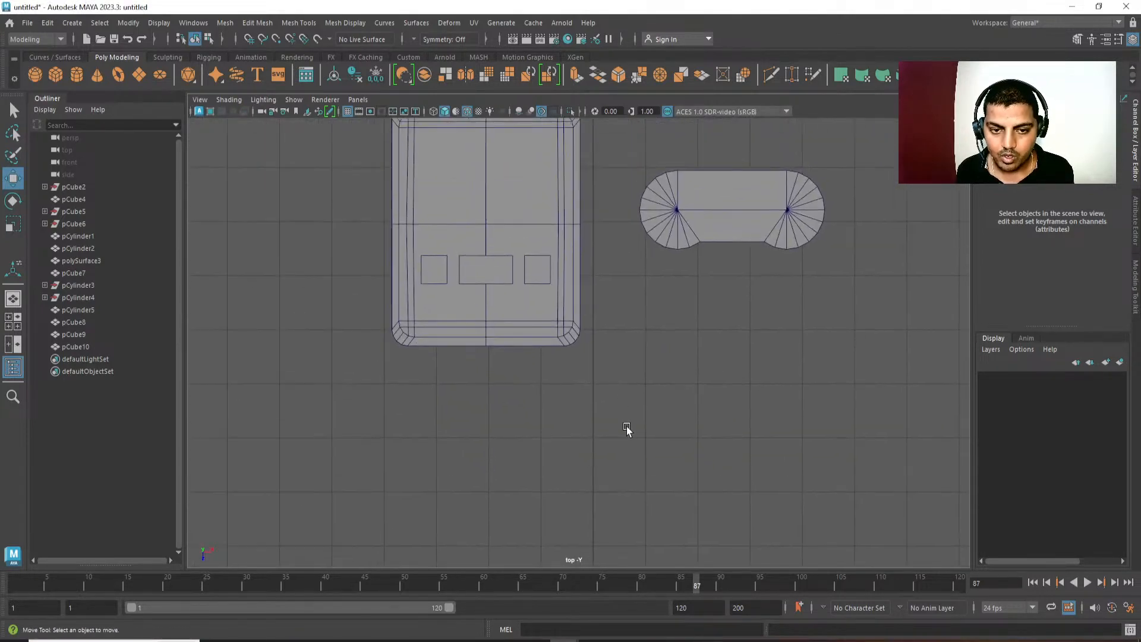
{"action": "right_click_drag", "start_coordinate": [708, 204], "coordinate": [712, 224], "text": "shift"}
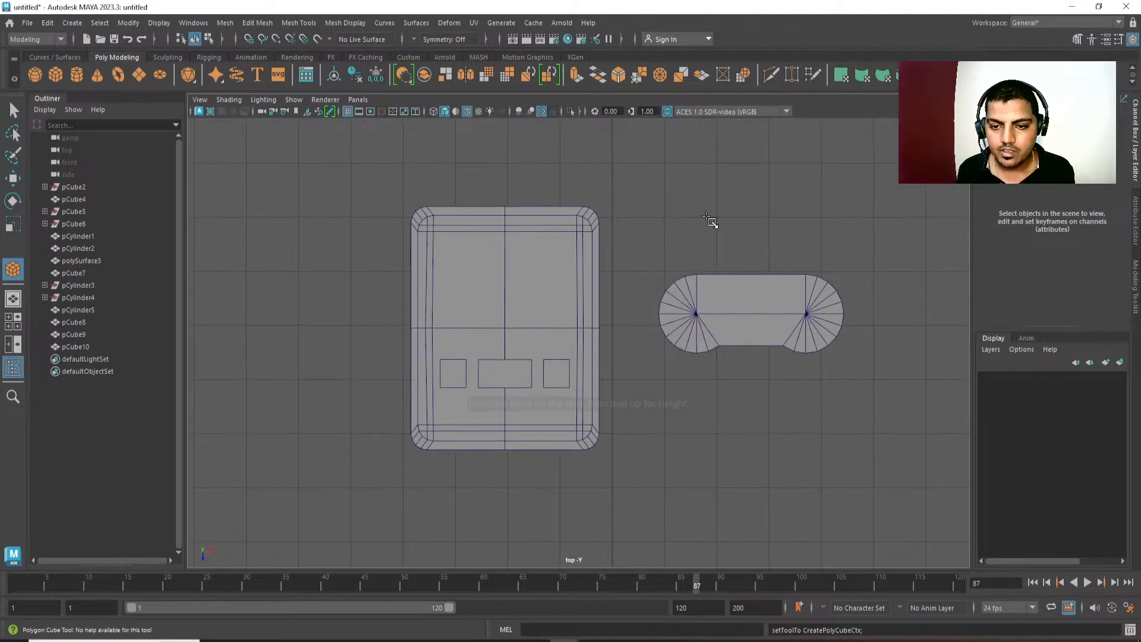
{"action": "left_click", "coordinate": [648, 275]}
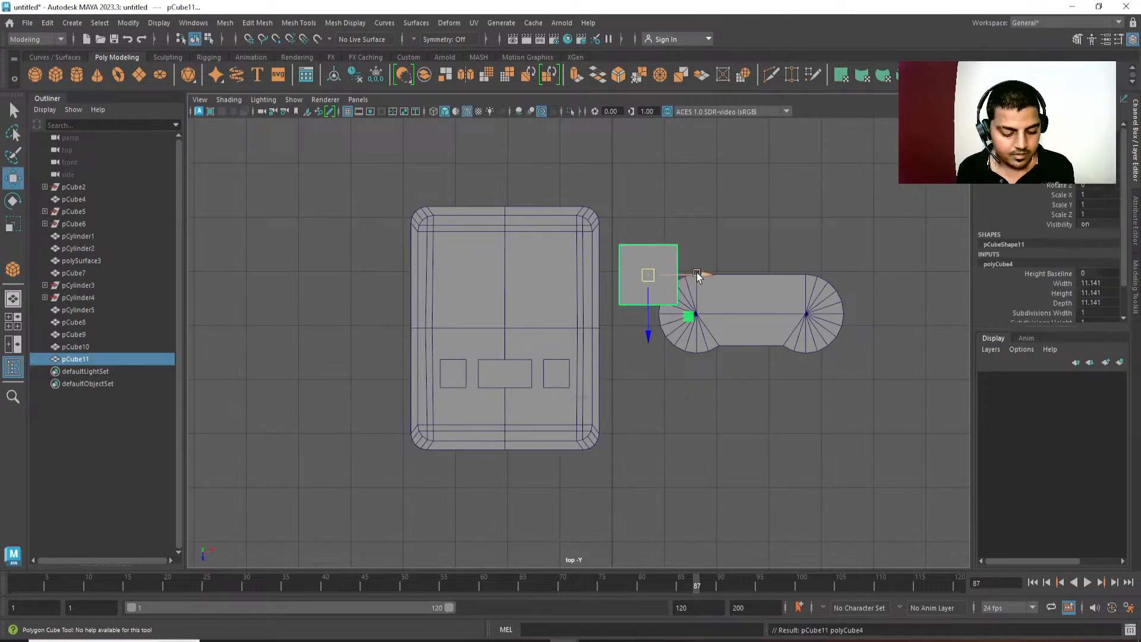
{"action": "left_click_drag", "start_coordinate": [699, 273], "coordinate": [505, 263]}
{"action": "key", "text": "v"}
Raise the new cube in the perspective view so it stands on the console's top behind the three blocks.
{"action": "key", "text": "space"}
{"action": "key", "text": "space"}
{"action": "key", "text": "f"}
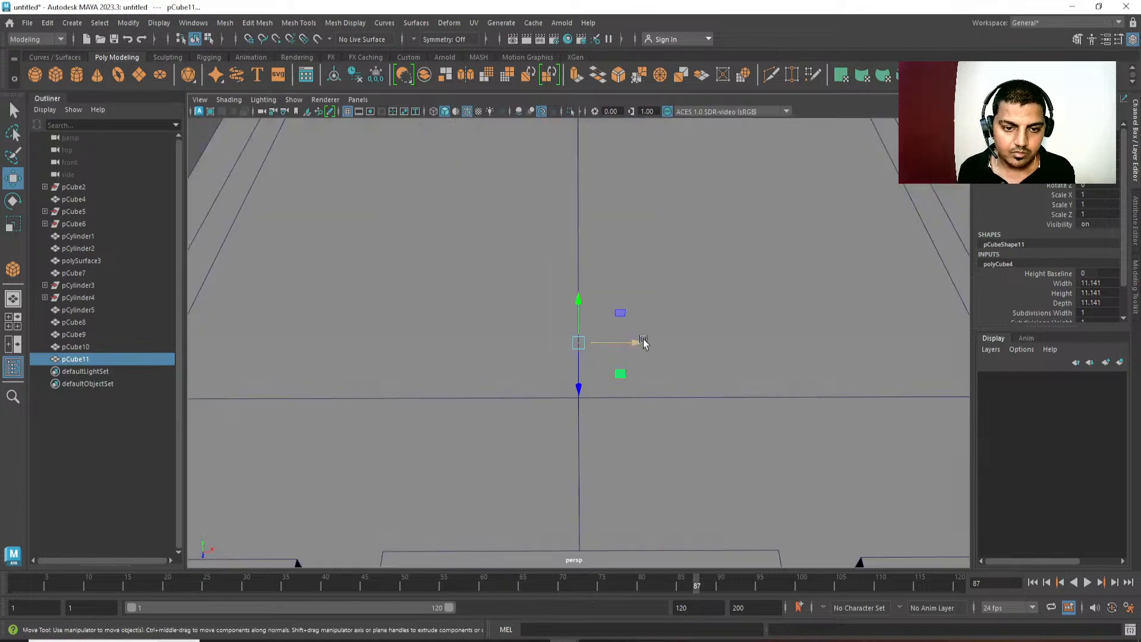
{"action": "left_click_drag", "start_coordinate": [642, 341], "coordinate": [500, 286], "text": "alt"}
{"action": "right_click_drag", "start_coordinate": [499, 286], "coordinate": [211, 9], "text": "alt"}
{"action": "left_click_drag", "start_coordinate": [624, 330], "coordinate": [657, 247], "text": "alt"}
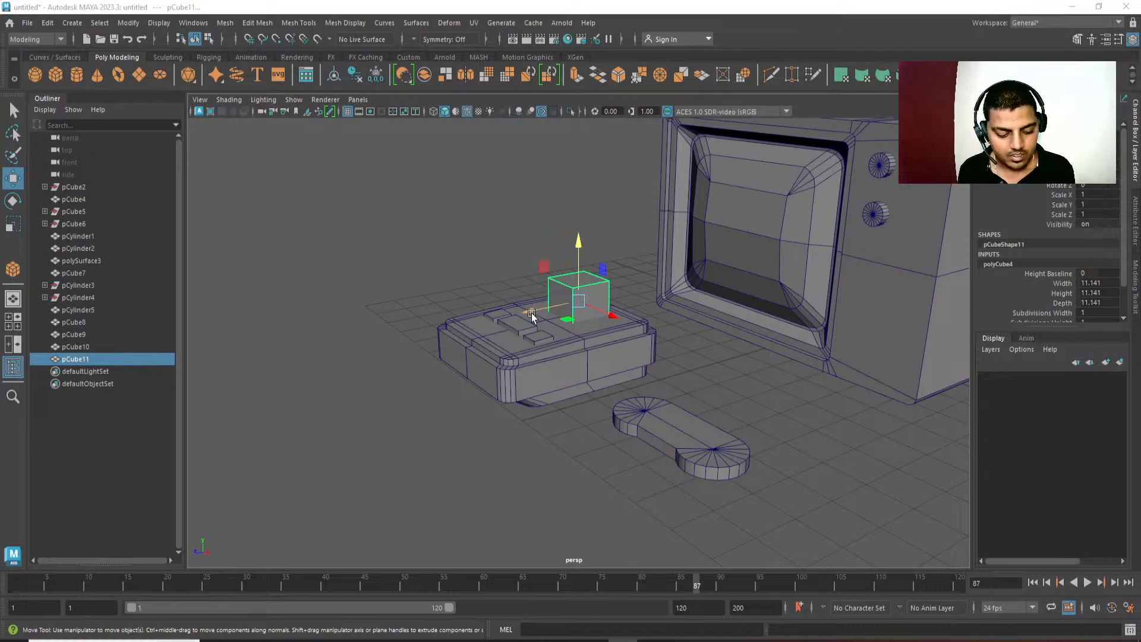
Scale the new cube down along Z into a thin upright block.
{"action": "left_click_drag", "start_coordinate": [551, 377], "coordinate": [534, 336], "text": "alt"}
{"action": "key", "text": "r"}
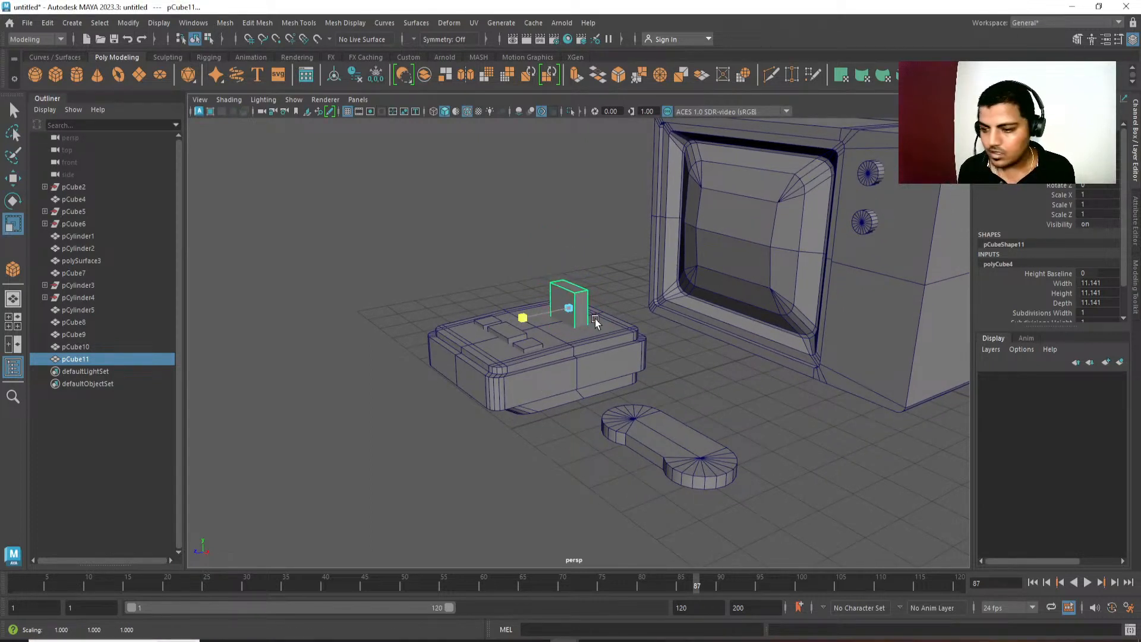
{"action": "left_click_drag", "start_coordinate": [604, 319], "coordinate": [675, 451], "text": "alt"}
Adjust the height of the thin upright block's bottom face against the console's top and return to whole-object selection.
{"action": "key", "text": "w"}
{"action": "key", "text": "F11"}
{"action": "left_click_drag", "start_coordinate": [672, 343], "coordinate": [480, 484]}
{"action": "left_click_drag", "start_coordinate": [588, 277], "coordinate": [585, 360], "text": "ctrl"}
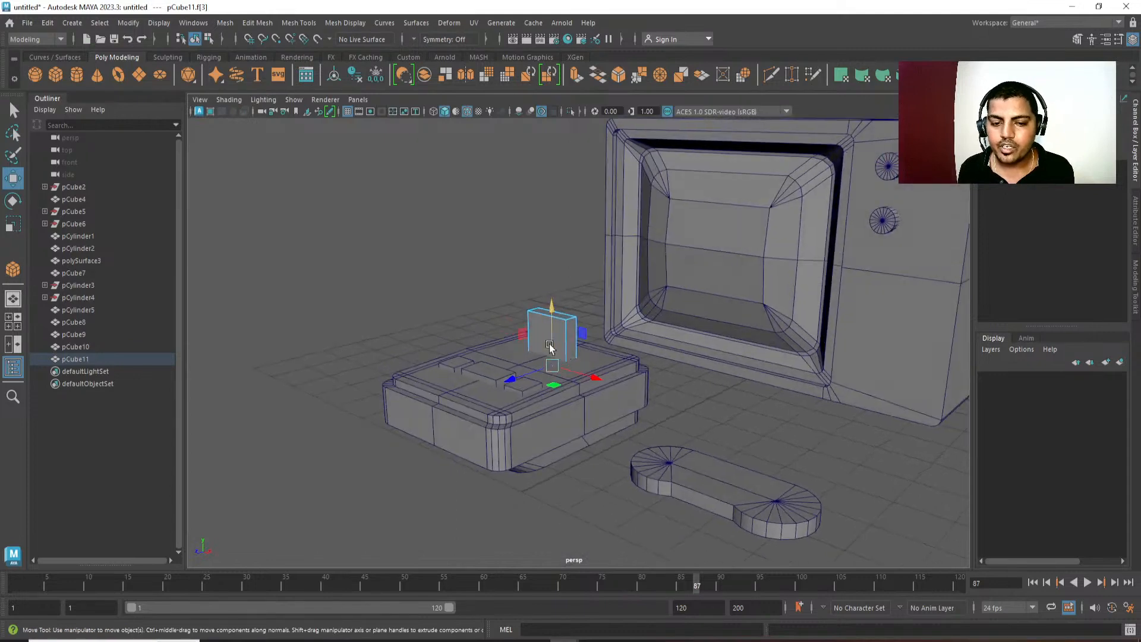
{"action": "right_click_drag", "start_coordinate": [544, 327], "coordinate": [630, 250]}
{"action": "left_click_drag", "start_coordinate": [559, 344], "coordinate": [701, 405], "text": "alt"}
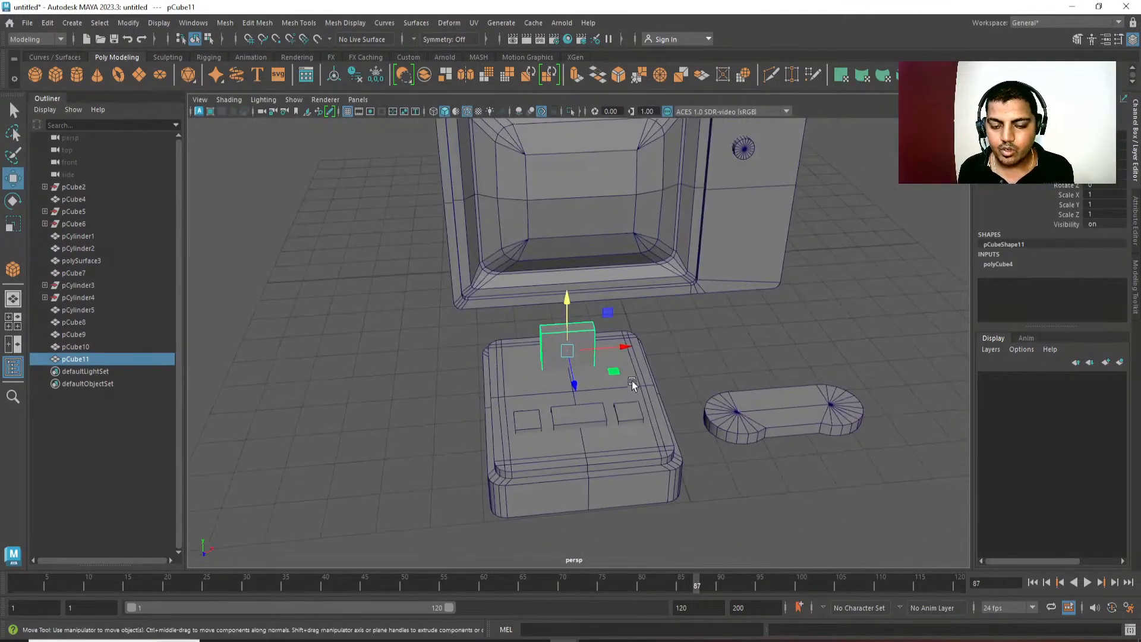
Scale the thin upright block wider along X so it spans more of the console's top, and deselect it.
{"action": "key", "text": "r"}
{"action": "left_click_drag", "start_coordinate": [633, 381], "coordinate": [465, 334], "text": "alt"}
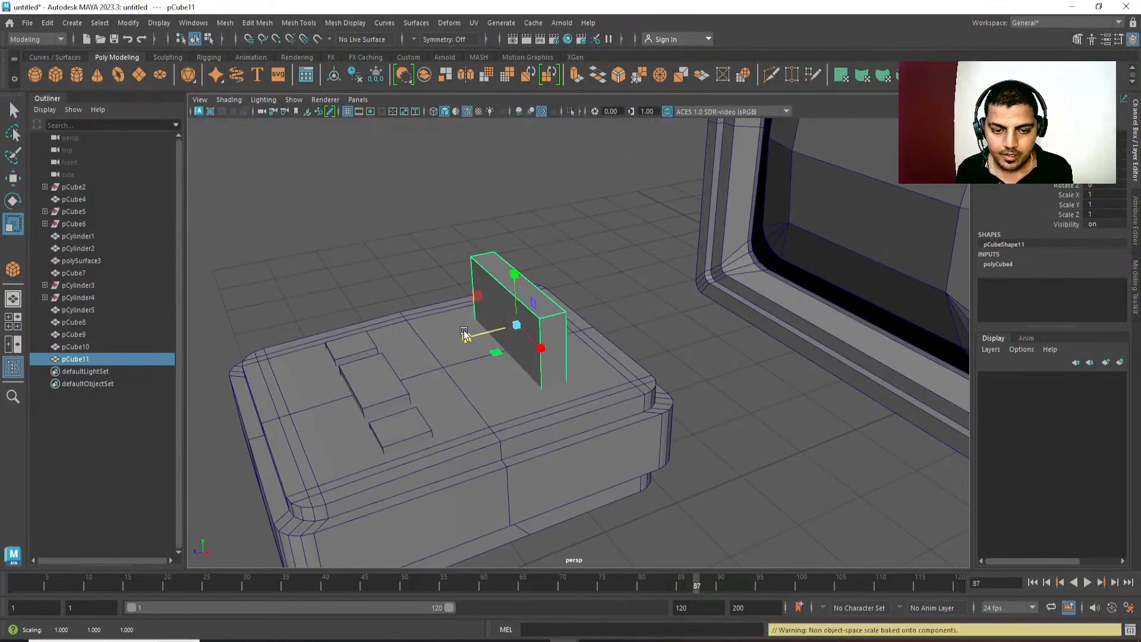
{"action": "key", "text": "q"}
{"action": "left_click", "coordinate": [626, 191]}
Examine the layout of the console, its blocks and the controller in perspective and in the top view.
{"action": "left_click_drag", "start_coordinate": [626, 192], "coordinate": [593, 376], "text": "alt"}
{"action": "right_click_drag", "start_coordinate": [593, 375], "coordinate": [622, 357], "text": "alt"}
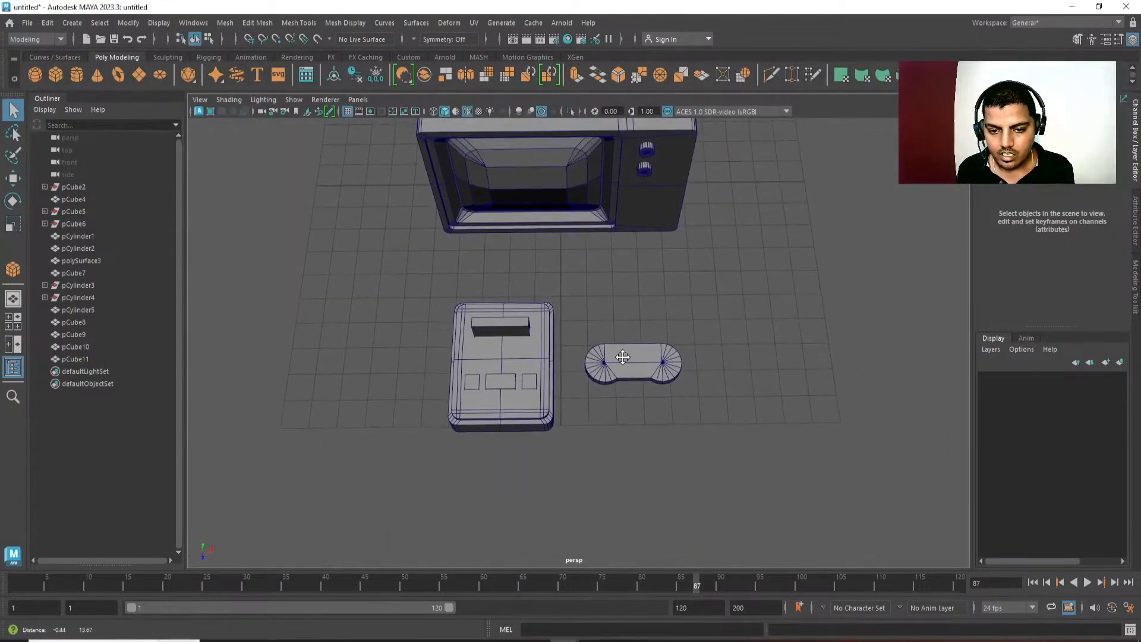
{"action": "left_click_drag", "start_coordinate": [623, 357], "coordinate": [559, 287], "text": "alt"}
{"action": "key", "text": "space"}
{"action": "scroll", "coordinate": [581, 235], "scroll_direction": "down", "scroll_amount": 3}
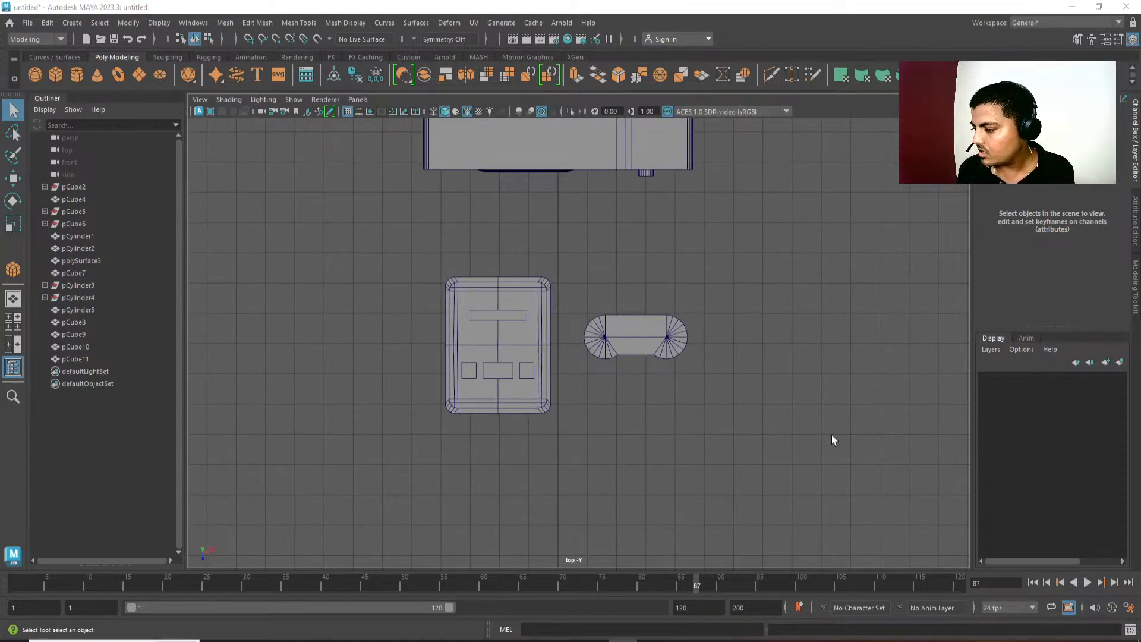
{"action": "middle_click_drag", "start_coordinate": [658, 300], "coordinate": [646, 343], "text": "alt"}
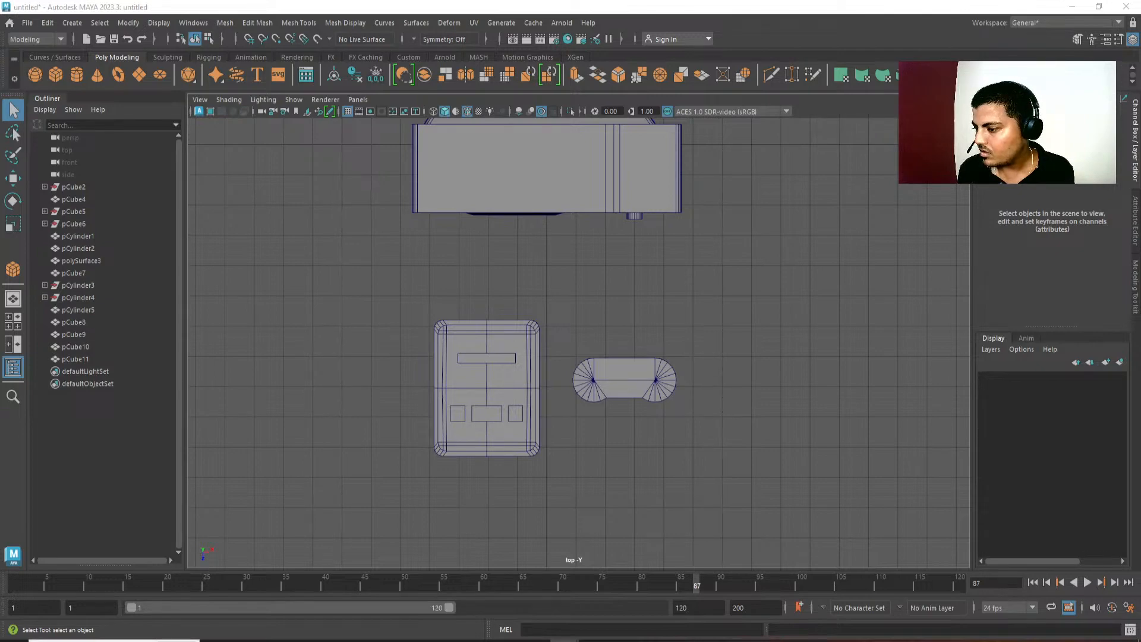
Bring up the dialog for opening a scene file and move it clear of the viewport.
{"action": "key", "text": "ctrl+o"}
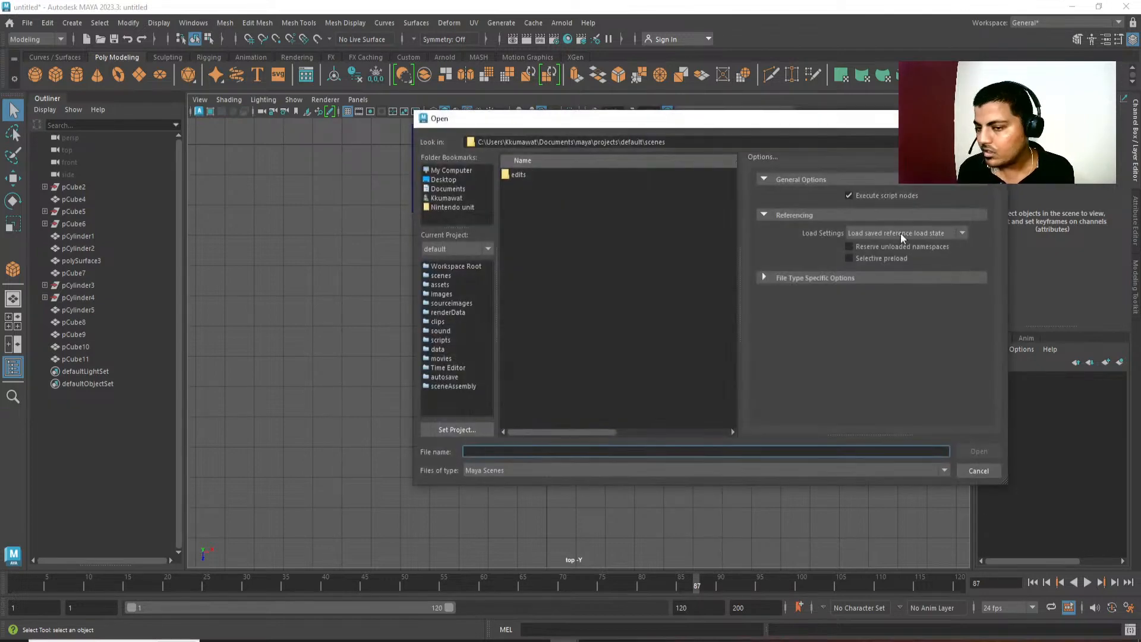
{"action": "left_click_drag", "start_coordinate": [820, 126], "coordinate": [1140, 203]}
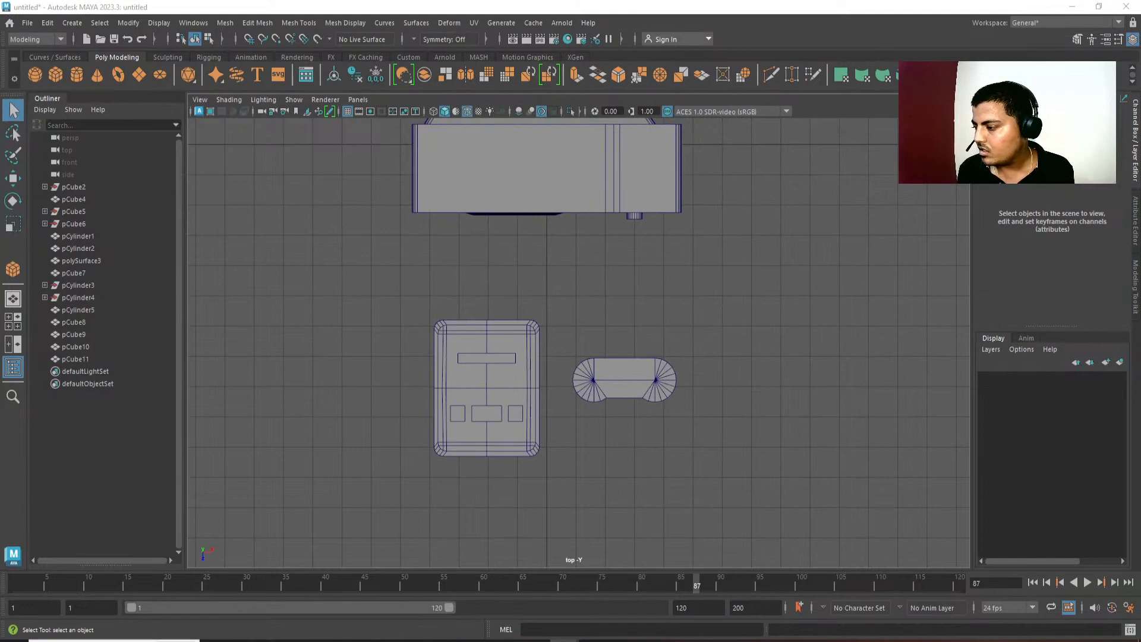
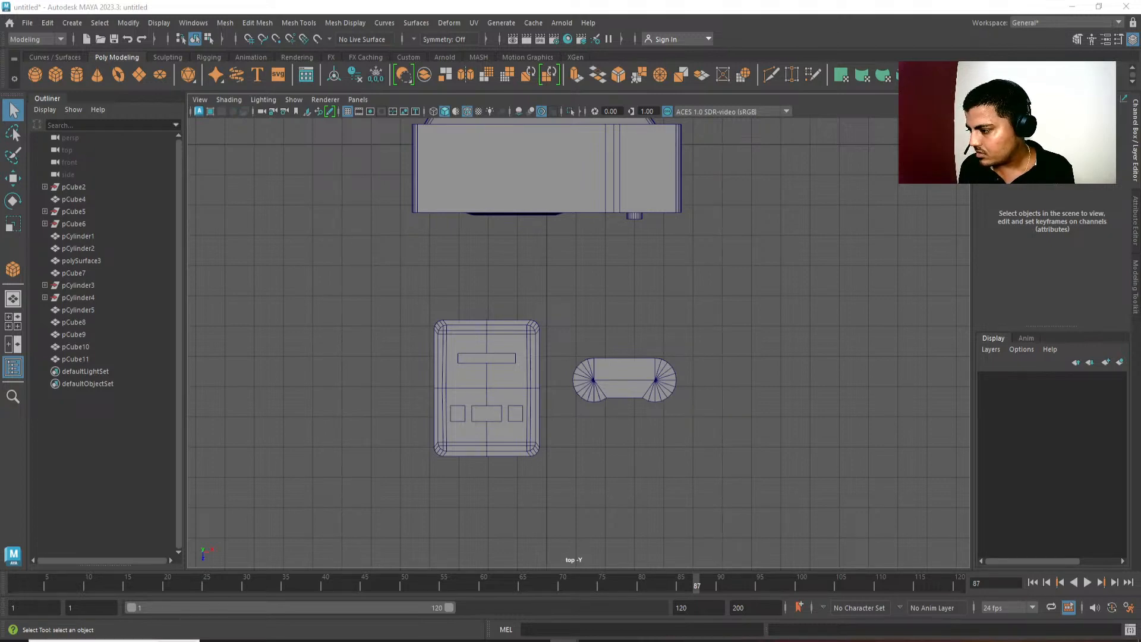
Move the pill-shaped piece beside the keypad-like console toward the front in the top view.
{"action": "scroll", "coordinate": [648, 402], "scroll_direction": "up", "scroll_amount": 1}
{"action": "middle_click_drag", "start_coordinate": [647, 402], "coordinate": [629, 403], "text": "alt"}
{"action": "key", "text": "w"}
{"action": "left_click_drag", "start_coordinate": [561, 330], "coordinate": [607, 490]}
{"action": "scroll", "coordinate": [606, 390], "scroll_direction": "up", "scroll_amount": 2}
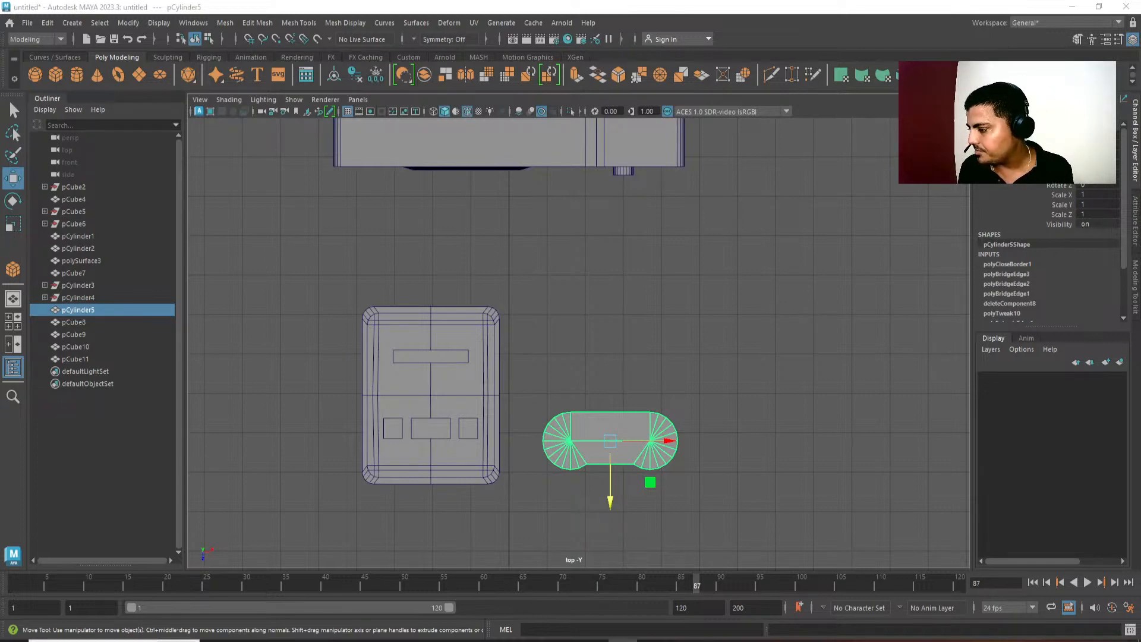
{"action": "middle_click_drag", "start_coordinate": [623, 269], "coordinate": [628, 280], "text": "alt"}
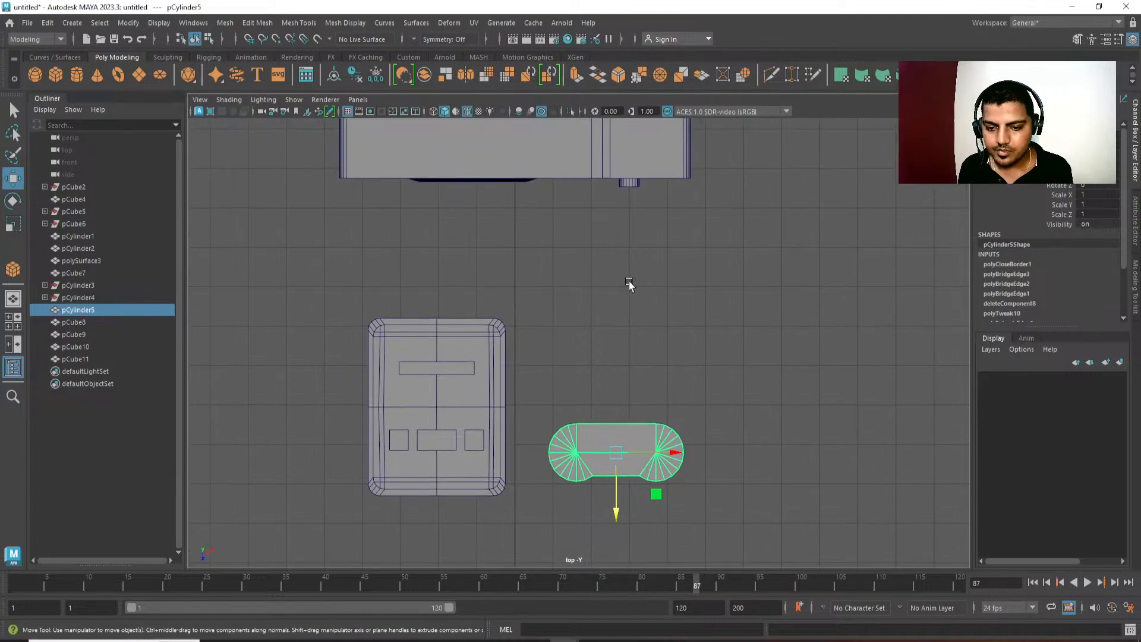
Create a cube about 9.67 units wide behind the pill-shaped piece and shorten its front-to-back depth.
{"action": "left_click", "coordinate": [629, 273]}
{"action": "right_click", "coordinate": [630, 268], "text": "shift"}
{"action": "left_click", "coordinate": [628, 301]}
{"action": "left_click_drag", "start_coordinate": [612, 321], "coordinate": [626, 314]}
{"action": "scroll", "coordinate": [654, 368], "scroll_direction": "up", "scroll_amount": 1}
{"action": "middle_click_drag", "start_coordinate": [673, 391], "coordinate": [675, 413], "text": "alt"}
{"action": "key", "text": "r"}
{"action": "mouse_move", "coordinate": [611, 381]}
{"action": "left_mouse_down"}
{"action": "mouse_move", "coordinate": [610, 337]}
{"action": "mouse_move", "coordinate": [615, 370]}
{"action": "left_mouse_up"}
{"action": "key", "text": "w"}
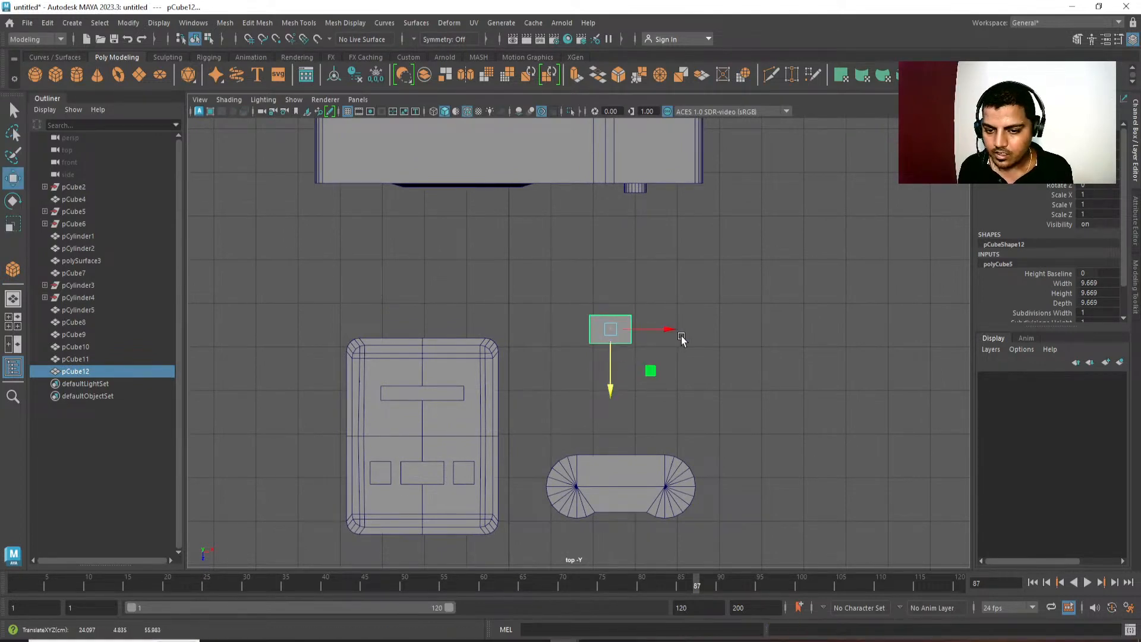
Duplicate the small cube, scale the copy to about 0.705, and place it directly against the original's back side.
{"action": "left_click_drag", "start_coordinate": [662, 333], "coordinate": [614, 328], "text": "shift"}
{"action": "key", "text": "r"}
{"action": "key", "text": "w"}
{"action": "mouse_move", "coordinate": [618, 371]}
{"action": "left_mouse_down"}
{"action": "mouse_move", "coordinate": [634, 288]}
{"action": "mouse_move", "coordinate": [642, 365]}
{"action": "mouse_move", "coordinate": [724, 361]}
{"action": "left_mouse_up"}
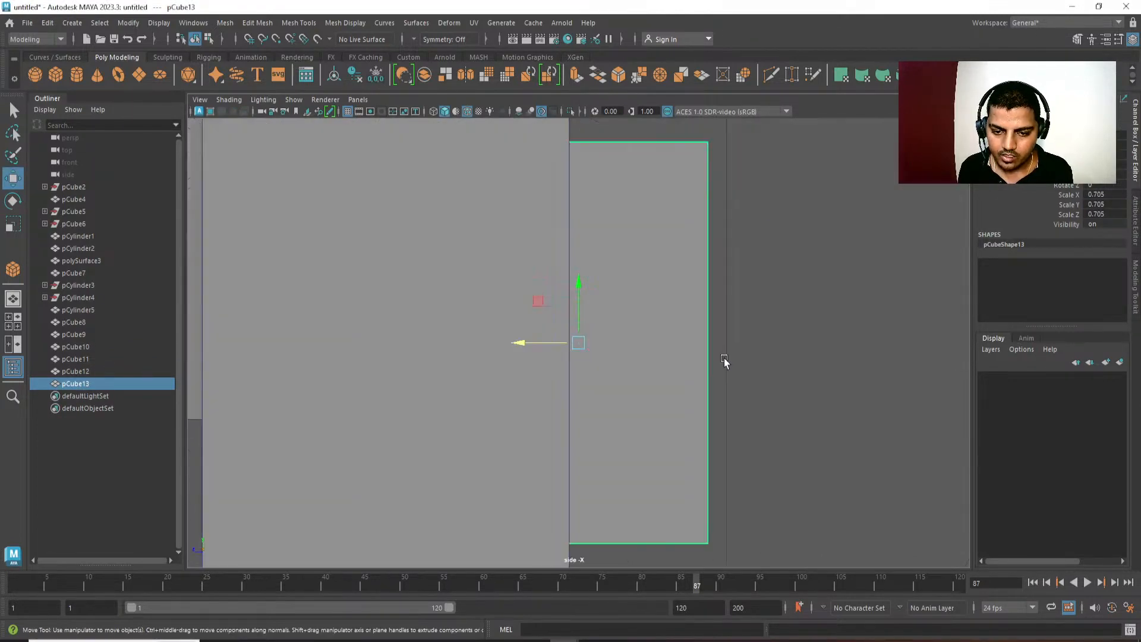
{"action": "right_click_drag", "start_coordinate": [701, 386], "coordinate": [379, 181], "text": "alt"}
{"action": "scroll", "coordinate": [441, 212], "scroll_direction": "down", "scroll_amount": 3}
{"action": "middle_click_drag", "start_coordinate": [590, 336], "coordinate": [618, 331], "text": "alt"}
{"action": "scroll", "coordinate": [688, 278], "scroll_direction": "down", "scroll_amount": 1}
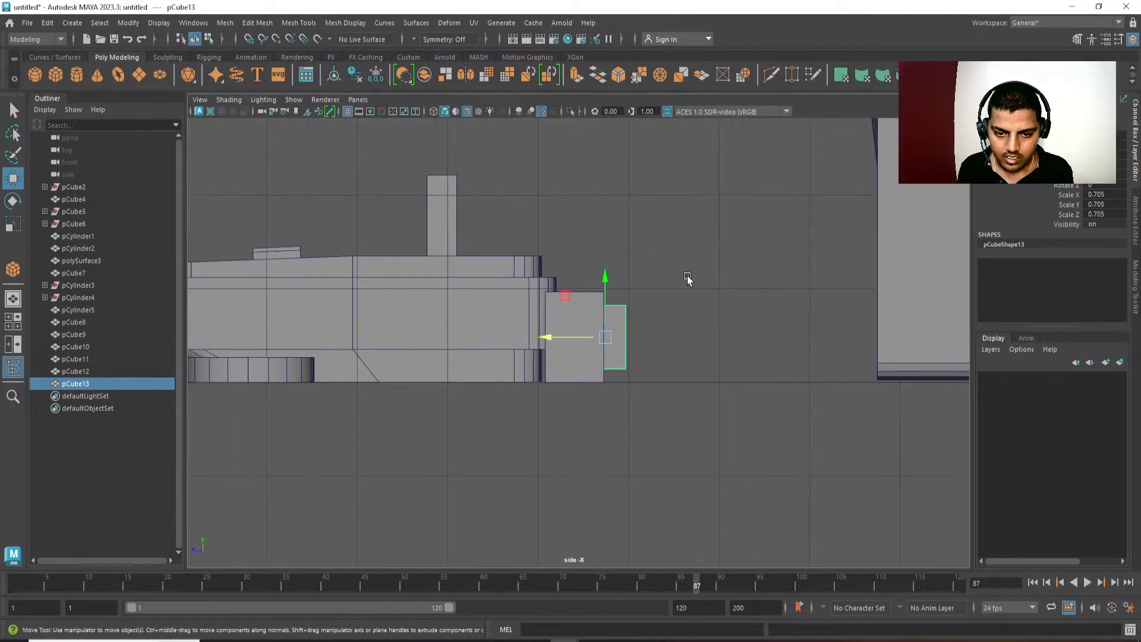
Flatten both small cubes vertically to a thin height and lower them onto the ground line in the side view.
{"action": "left_click_drag", "start_coordinate": [688, 278], "coordinate": [594, 334]}
{"action": "key", "text": "r"}
{"action": "left_click_drag", "start_coordinate": [605, 283], "coordinate": [607, 369]}
{"action": "middle_click_drag", "start_coordinate": [606, 386], "coordinate": [624, 394], "text": "alt"}
{"action": "key", "text": "w"}
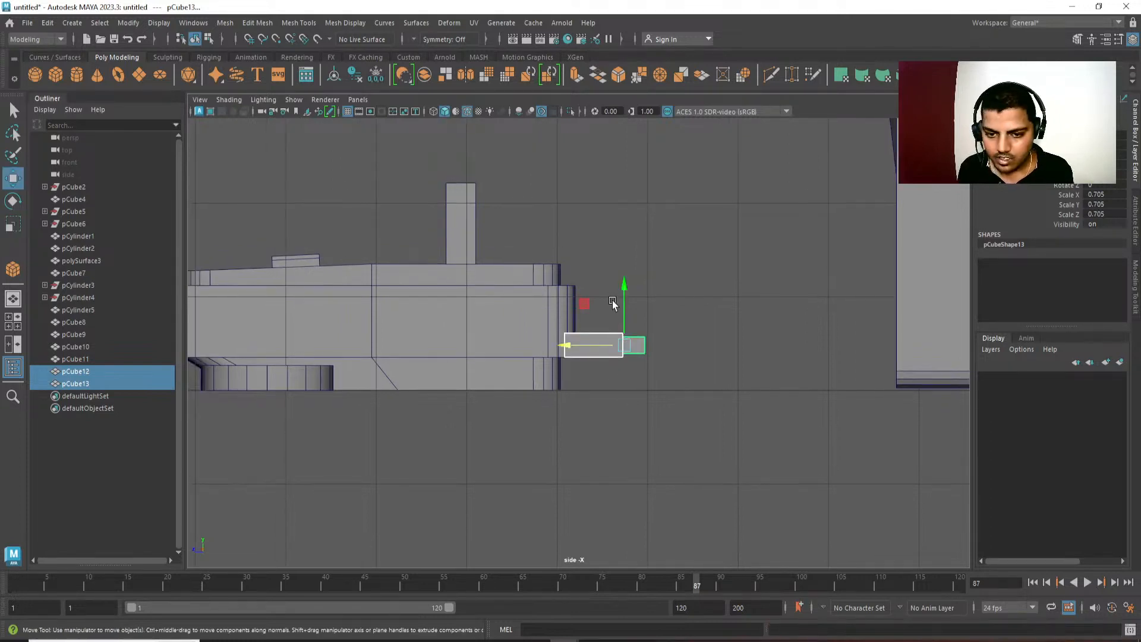
{"action": "left_click_drag", "start_coordinate": [621, 291], "coordinate": [621, 323]}
Nudge the pill-shaped piece slightly upward to align its base with the ground line in the side view.
{"action": "middle_click_drag", "start_coordinate": [409, 406], "coordinate": [769, 392], "text": "alt"}
{"action": "left_click", "coordinate": [665, 366]}
{"action": "middle_click_drag", "start_coordinate": [650, 408], "coordinate": [622, 412], "text": "alt"}
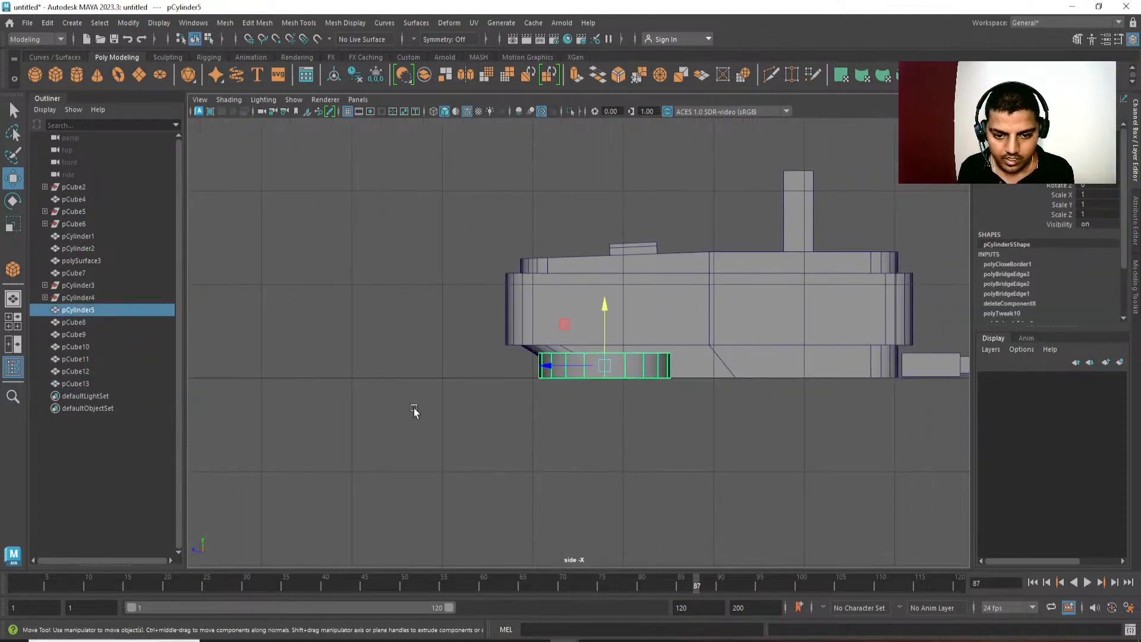
{"action": "right_click_drag", "start_coordinate": [414, 408], "coordinate": [363, 405]}
{"action": "left_click_drag", "start_coordinate": [429, 266], "coordinate": [764, 359]}
{"action": "left_click_drag", "start_coordinate": [603, 310], "coordinate": [603, 304]}
Examine the small block and pill-shaped piece in perspective, and check the layout of the parts from the top.
{"action": "middle_click_drag", "start_coordinate": [815, 388], "coordinate": [714, 365], "text": "alt"}
{"action": "left_click", "coordinate": [696, 416]}
{"action": "key", "text": "space"}
{"action": "left_click_drag", "start_coordinate": [693, 439], "coordinate": [736, 487]}
{"action": "right_click_drag", "start_coordinate": [736, 487], "coordinate": [554, 415], "text": "alt"}
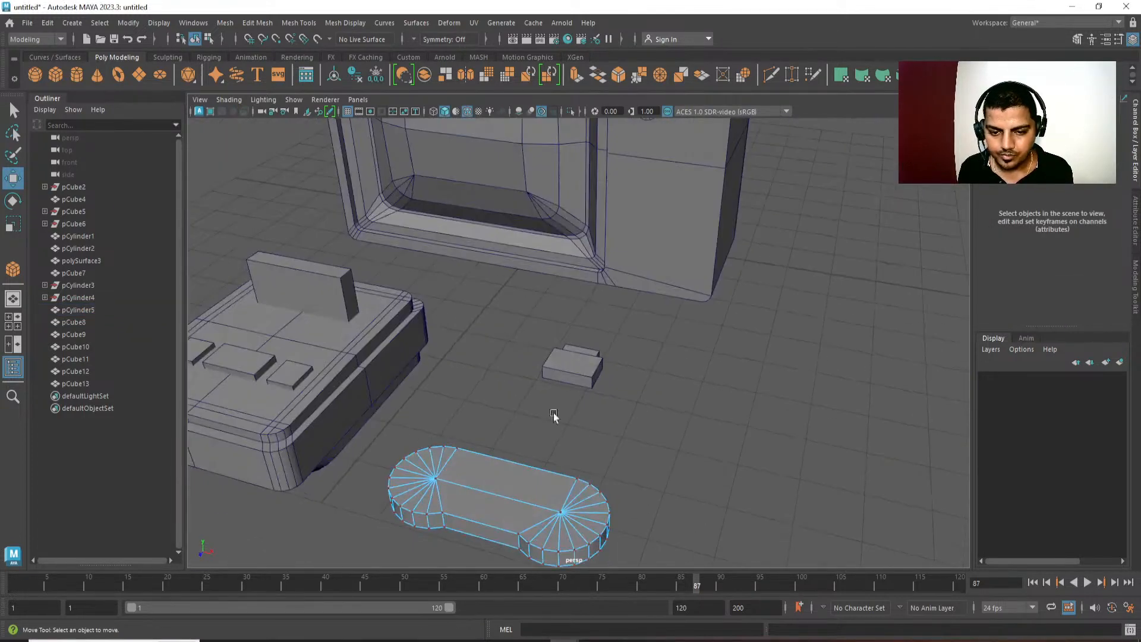
{"action": "right_click_drag", "start_coordinate": [713, 325], "coordinate": [717, 324]}
{"action": "left_click", "coordinate": [717, 336]}
{"action": "middle_click_drag", "start_coordinate": [590, 513], "coordinate": [624, 339], "text": "alt"}
{"action": "left_click_drag", "start_coordinate": [624, 339], "coordinate": [700, 399], "text": "alt"}
{"action": "key", "text": "space"}
{"action": "left_click_drag", "start_coordinate": [698, 307], "coordinate": [665, 304]}
{"action": "scroll", "coordinate": [665, 304], "scroll_direction": "down", "scroll_amount": 3}
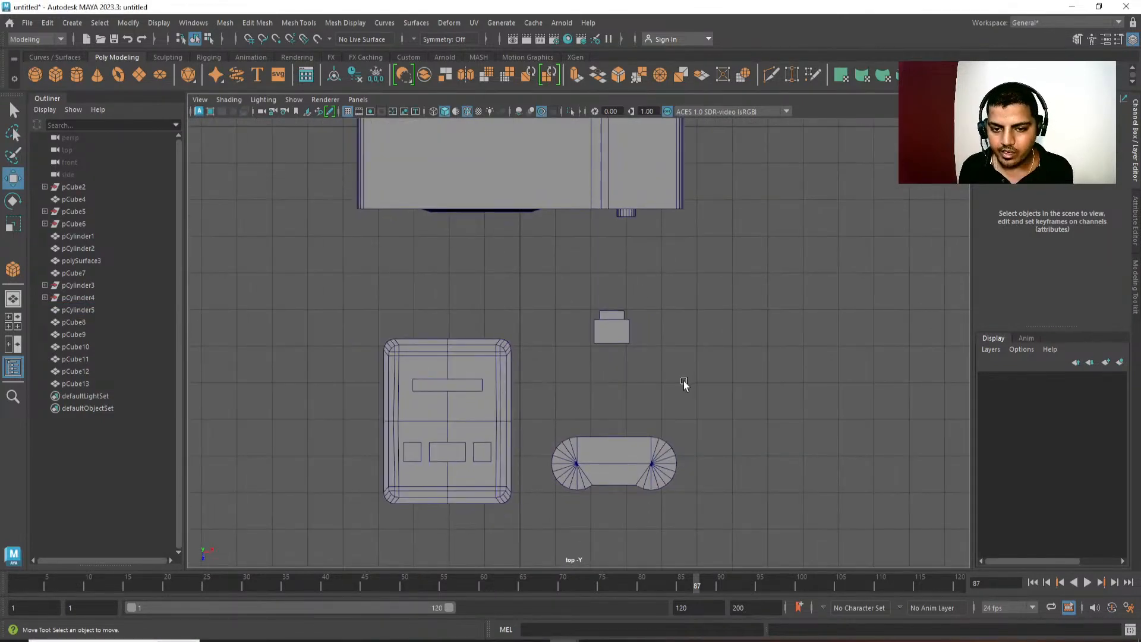
{"action": "middle_click_drag", "start_coordinate": [684, 383], "coordinate": [619, 363], "text": "alt"}
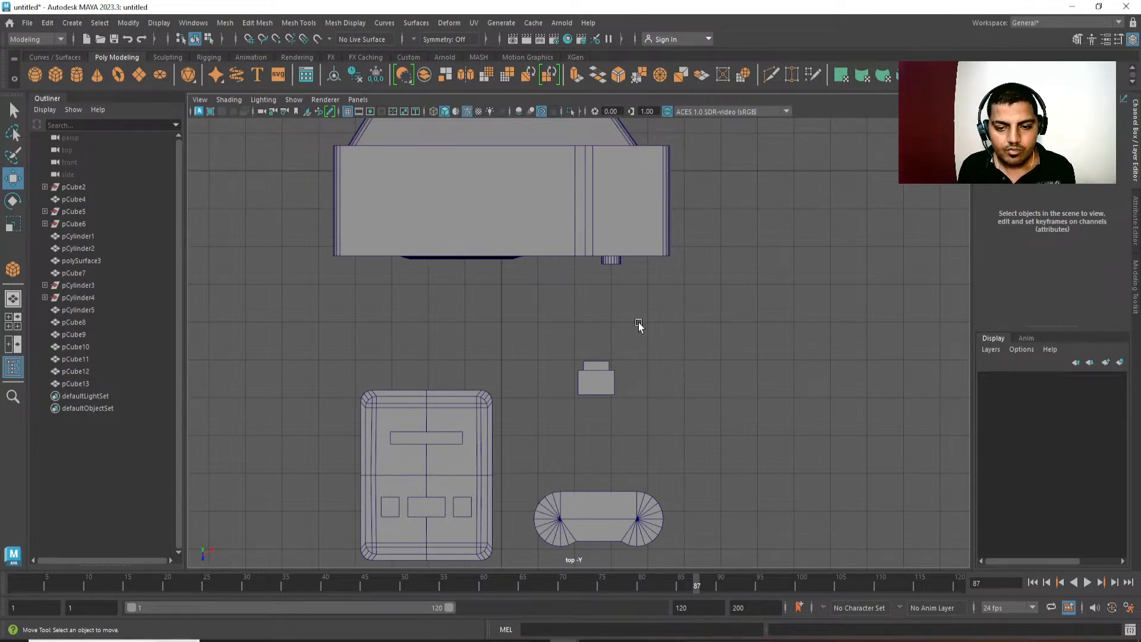
{"action": "middle_click_drag", "start_coordinate": [639, 322], "coordinate": [639, 309], "text": "alt"}
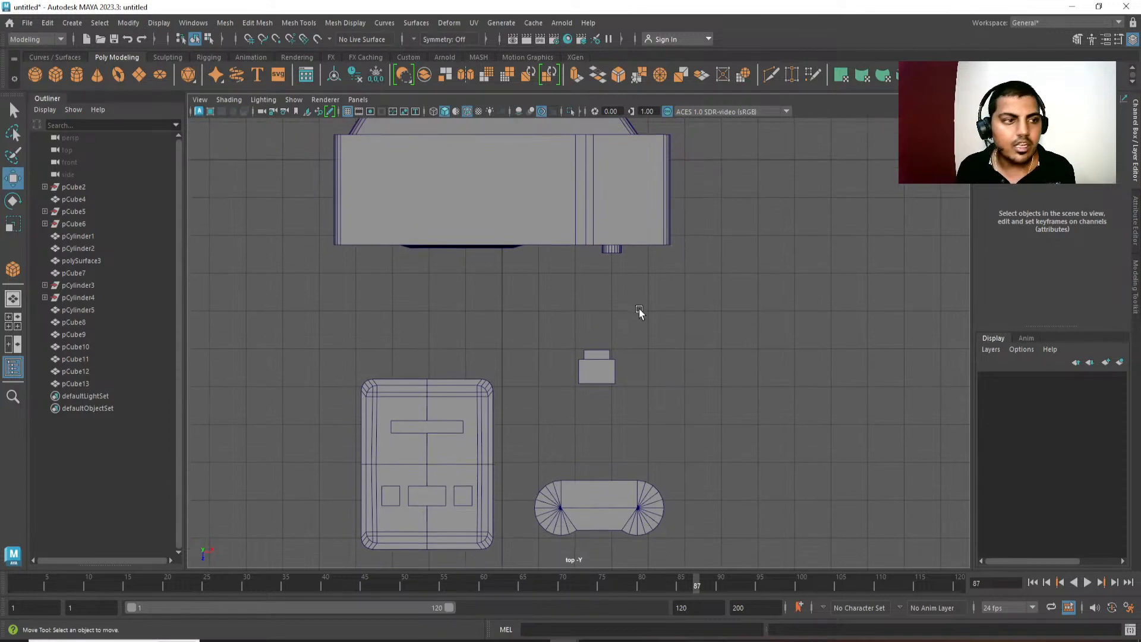
{"action": "left_click", "coordinate": [64, 56]}
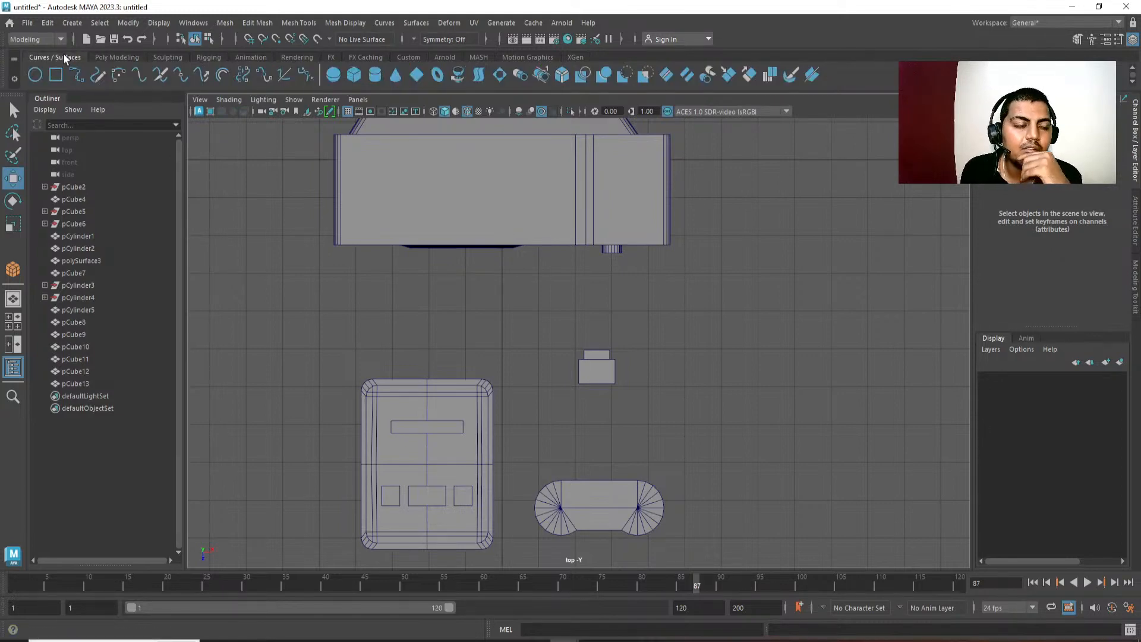
{"action": "left_click", "coordinate": [112, 57]}
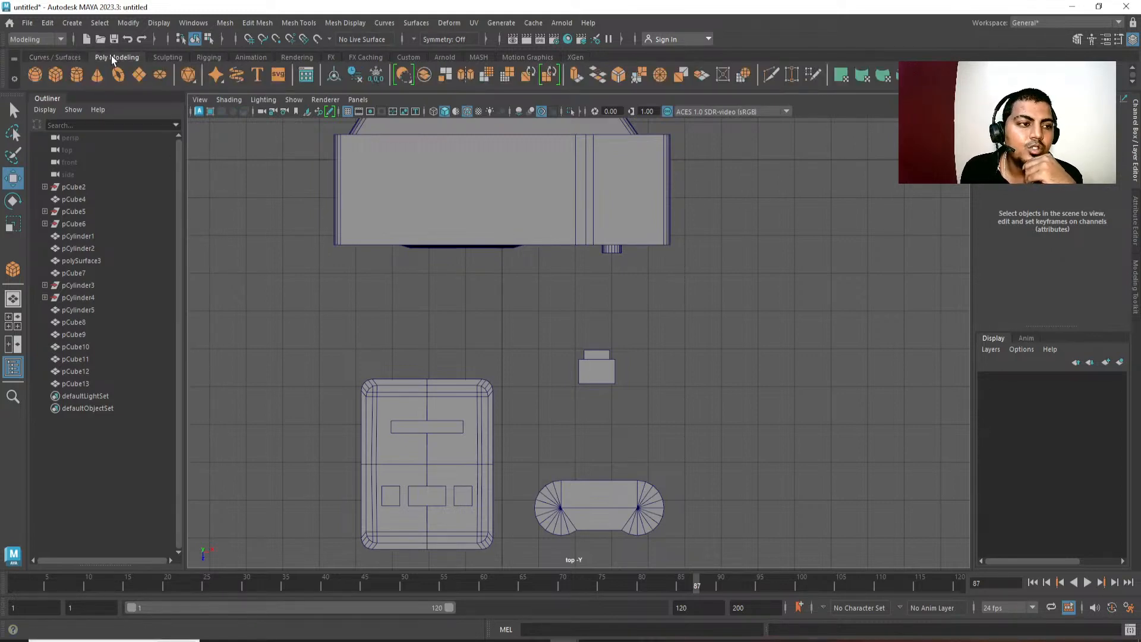
{"action": "middle_click_drag", "start_coordinate": [869, 297], "coordinate": [860, 328], "text": "alt"}
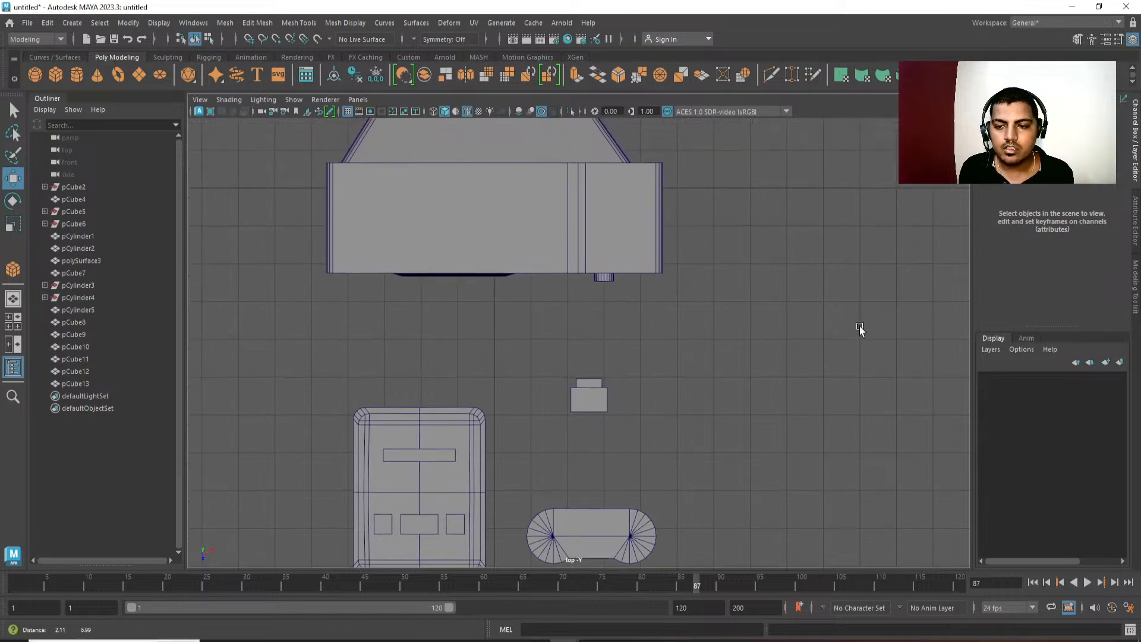
{"action": "key", "text": "space"}
{"action": "left_click", "coordinate": [718, 176]}
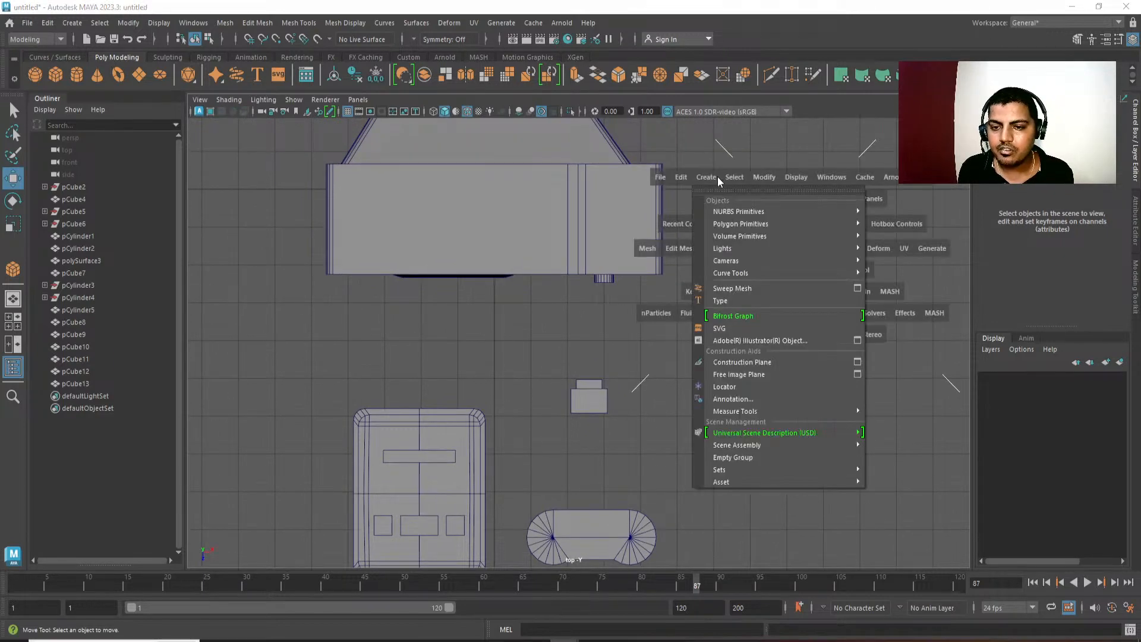
{"action": "left_click", "coordinate": [76, 25]}
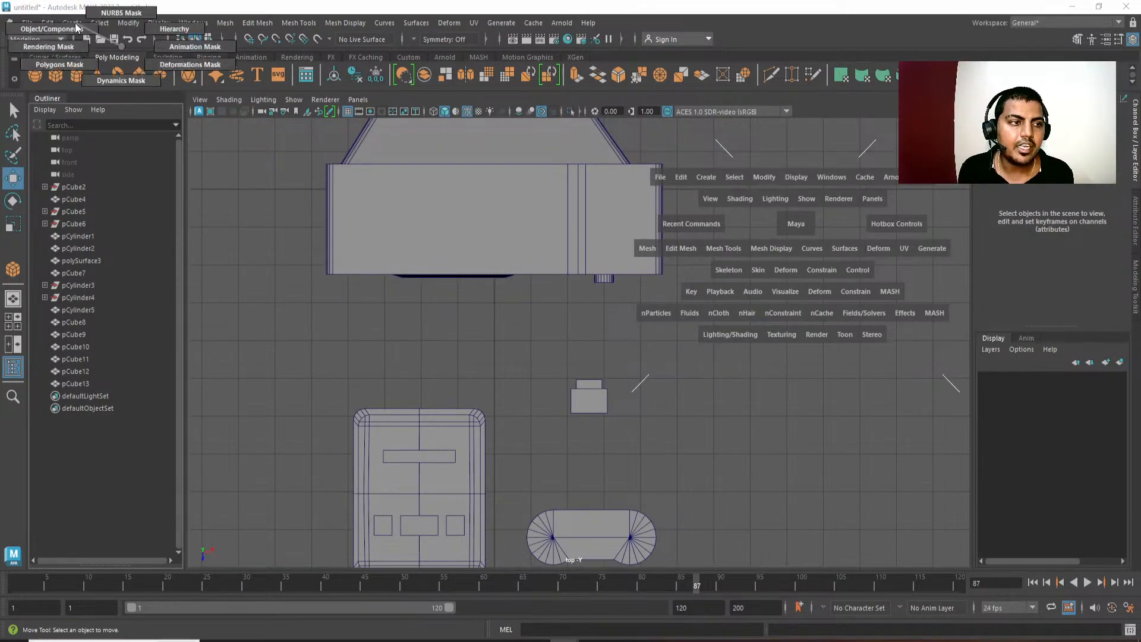
Draw a winding cable path with the CV Curve Tool, from beside the pill-shaped piece up into a loop and a final hook.
{"action": "left_click", "coordinate": [71, 25]}
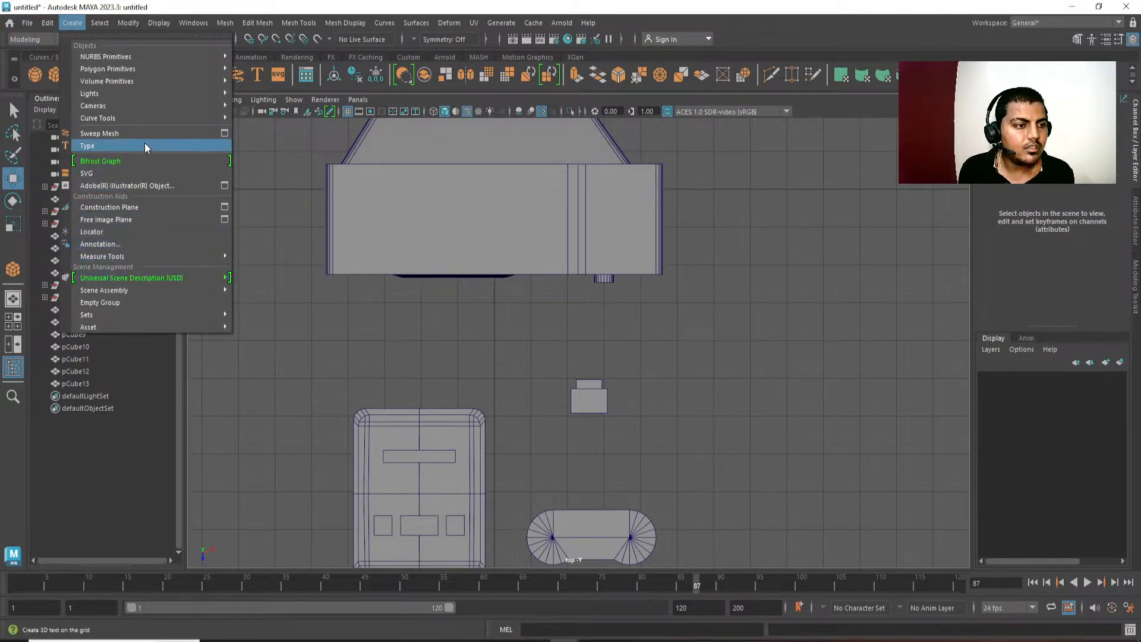
{"action": "mouse_move", "coordinate": [154, 124]}
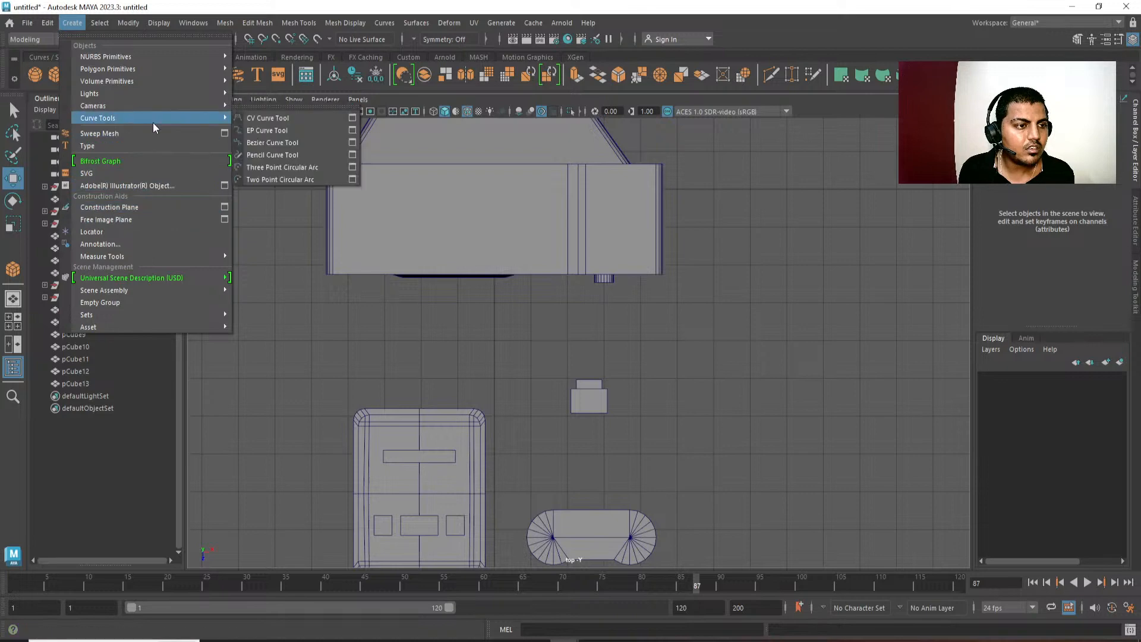
{"action": "left_click", "coordinate": [268, 120]}
{"action": "middle_click_drag", "start_coordinate": [615, 410], "coordinate": [623, 279], "text": "alt"}
{"action": "right_click_drag", "start_coordinate": [623, 279], "coordinate": [627, 445], "text": "alt"}
{"action": "middle_click_drag", "start_coordinate": [668, 414], "coordinate": [596, 364], "text": "alt"}
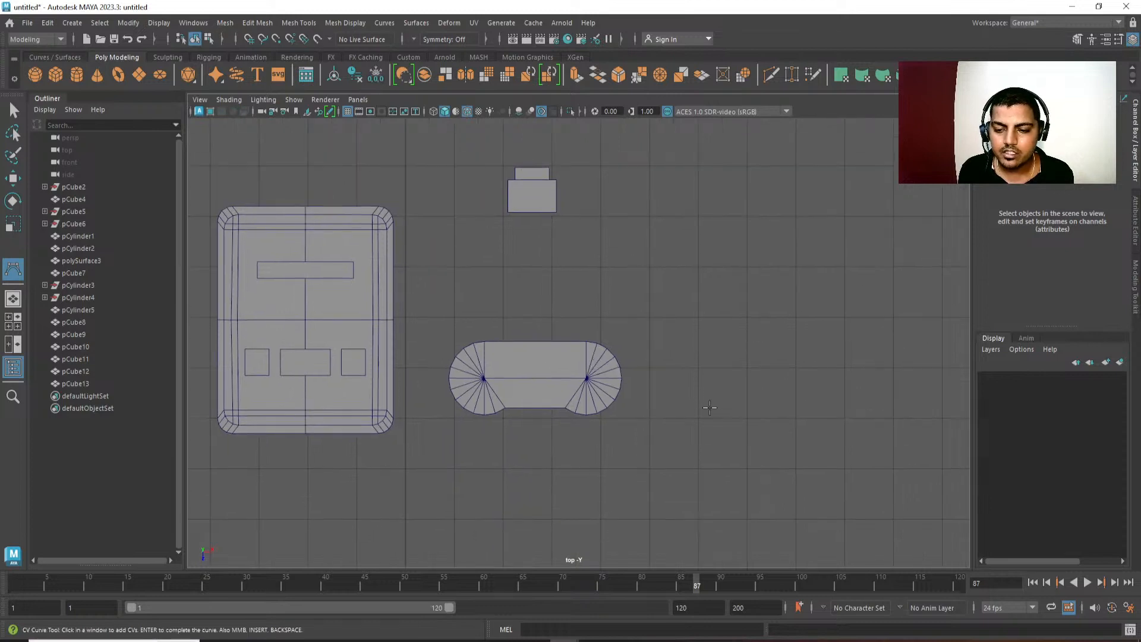
{"action": "left_click", "coordinate": [717, 408]}
{"action": "left_click", "coordinate": [717, 342]}
{"action": "left_click", "coordinate": [761, 308]}
{"action": "left_click", "coordinate": [773, 224]}
{"action": "left_click", "coordinate": [752, 172]}
{"action": "middle_click_drag", "start_coordinate": [739, 157], "coordinate": [726, 265], "text": "alt"}
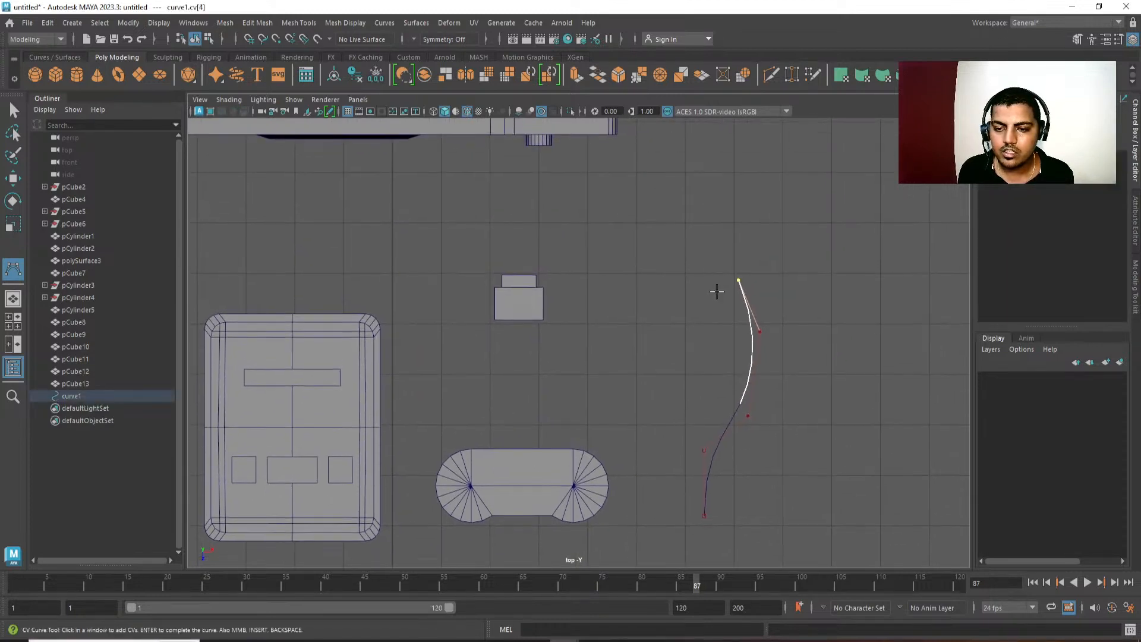
{"action": "left_click", "coordinate": [680, 271]}
{"action": "left_click", "coordinate": [683, 170]}
{"action": "left_click", "coordinate": [705, 148]}
{"action": "left_click", "coordinate": [836, 290]}
{"action": "left_click_drag", "start_coordinate": [836, 290], "coordinate": [858, 288]}
{"action": "left_click", "coordinate": [866, 232]}
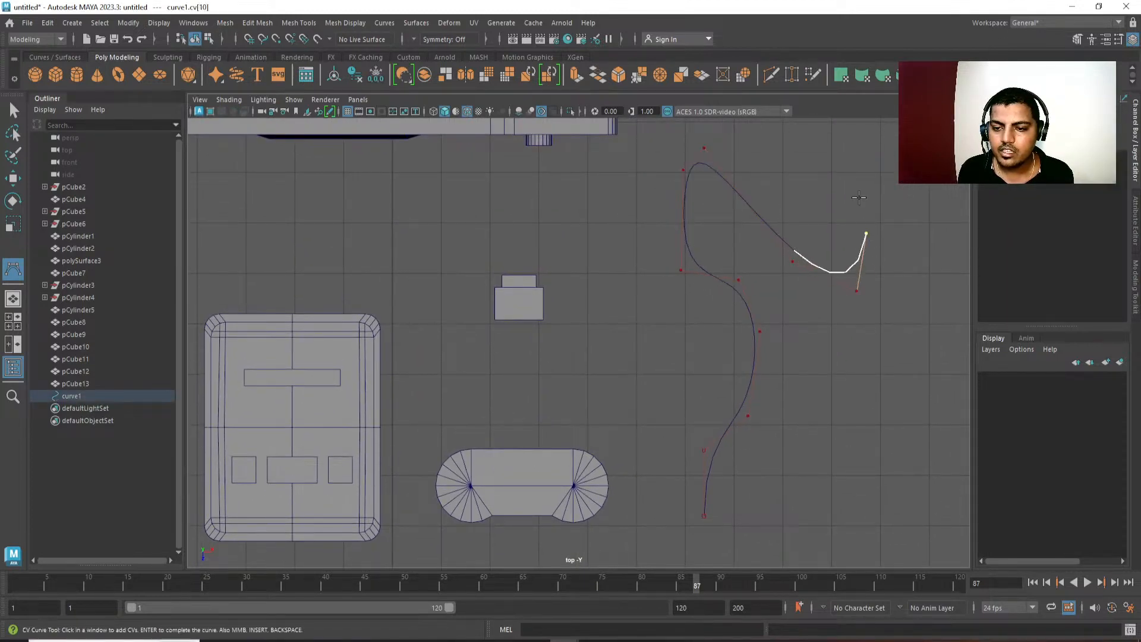
{"action": "left_click", "coordinate": [861, 198]}
{"action": "key", "text": "Return"}
Reposition the control vertices of the curve's uppermost bend in the top view to make it wider and rounder.
{"action": "middle_click_drag", "start_coordinate": [881, 363], "coordinate": [840, 338], "text": "alt"}
{"action": "scroll", "coordinate": [839, 336], "scroll_direction": "down", "scroll_amount": 1}
{"action": "key", "text": "space"}
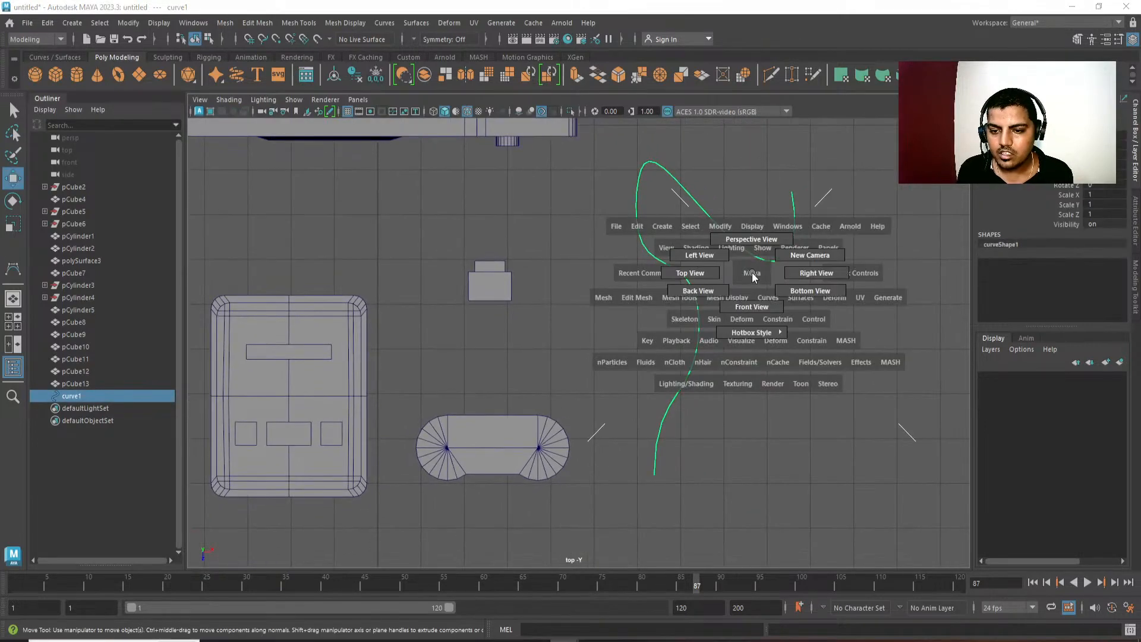
{"action": "middle_click_drag", "start_coordinate": [754, 292], "coordinate": [765, 334], "text": "alt"}
{"action": "right_click_drag", "start_coordinate": [686, 308], "coordinate": [579, 315]}
{"action": "key", "text": "F8"}
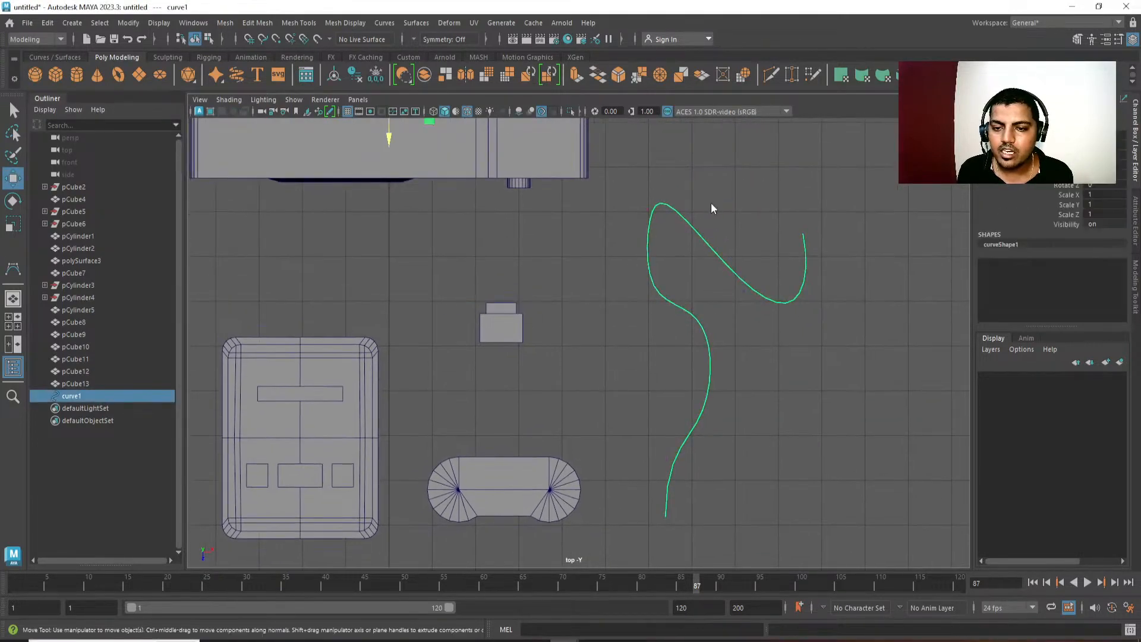
{"action": "right_click_drag", "start_coordinate": [711, 202], "coordinate": [664, 204]}
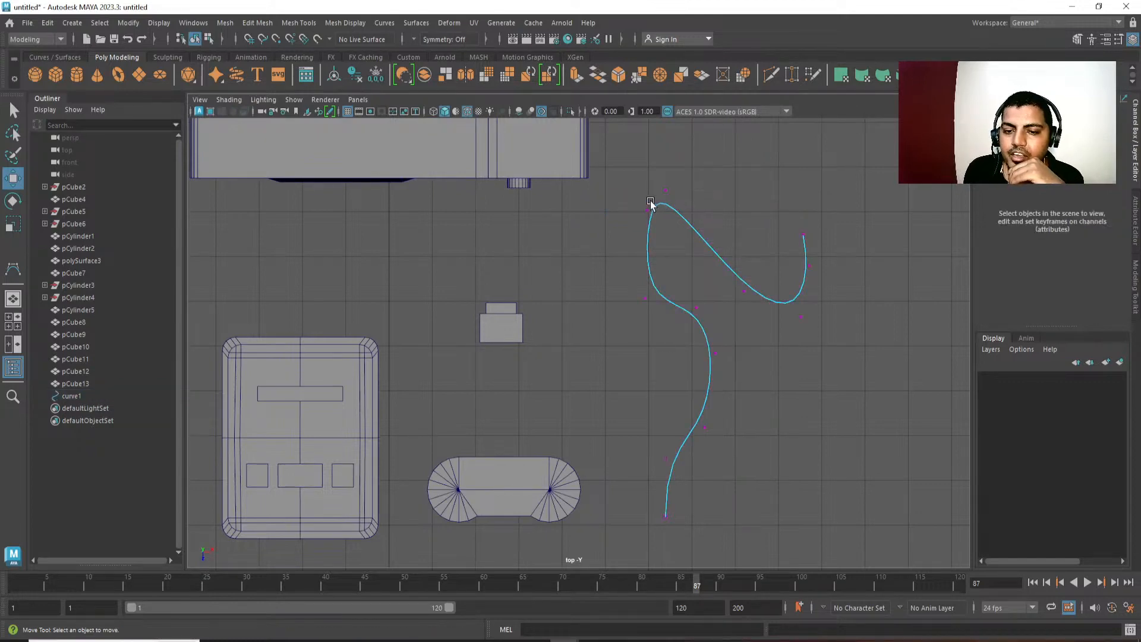
{"action": "left_click", "coordinate": [655, 205]}
{"action": "left_click_drag", "start_coordinate": [697, 213], "coordinate": [665, 215]}
{"action": "left_click_drag", "start_coordinate": [621, 275], "coordinate": [622, 312]}
{"action": "left_click_drag", "start_coordinate": [690, 176], "coordinate": [650, 205]}
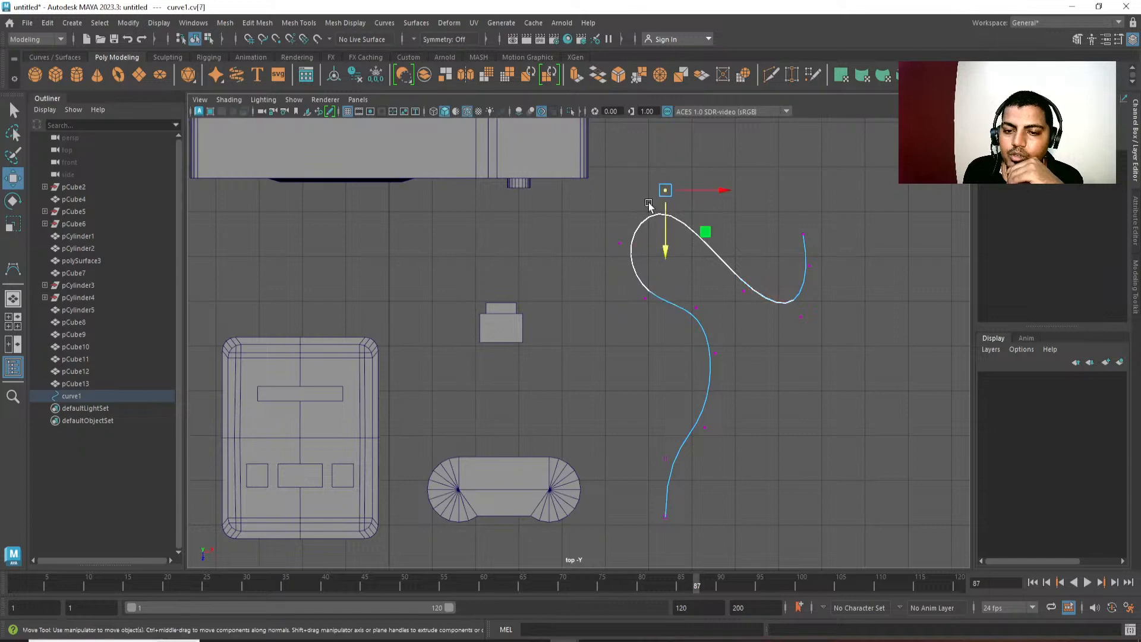
{"action": "left_click_drag", "start_coordinate": [716, 194], "coordinate": [723, 194]}
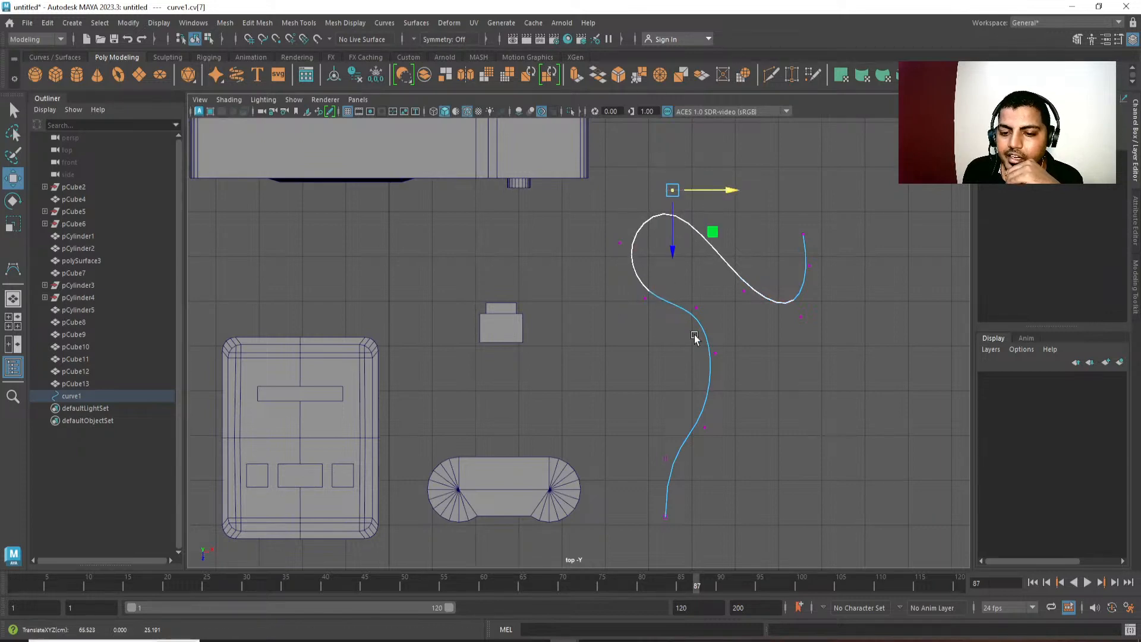
Shift the middle bend's two control vertices forward and right, and move the hook end's vertices outward.
{"action": "left_click_drag", "start_coordinate": [691, 302], "coordinate": [705, 409]}
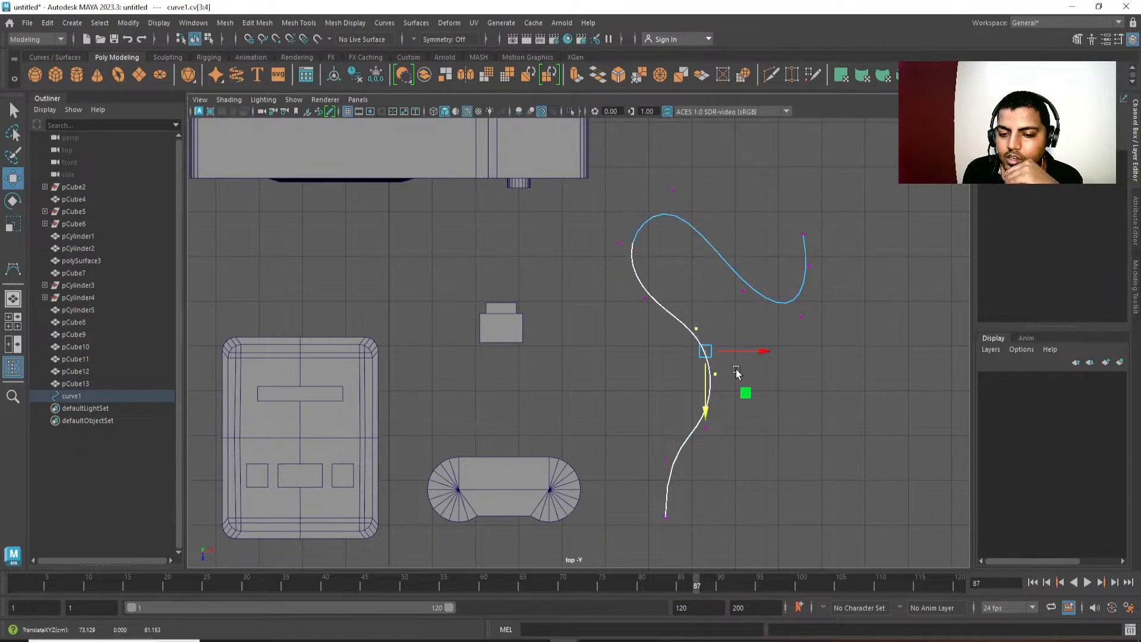
{"action": "left_click_drag", "start_coordinate": [757, 349], "coordinate": [762, 348]}
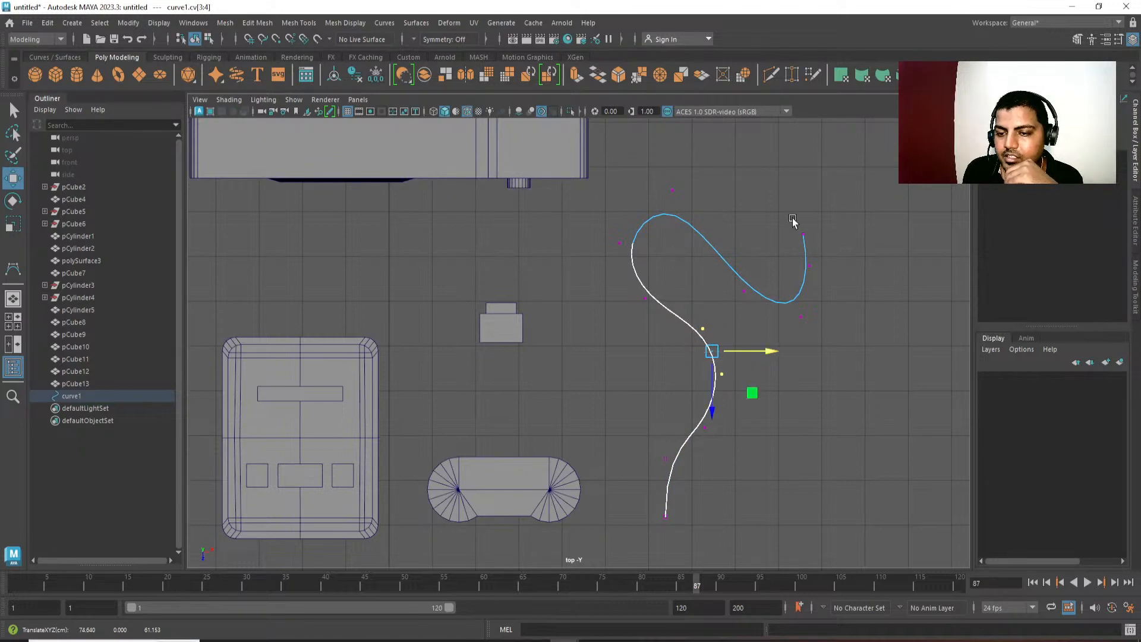
{"action": "left_click_drag", "start_coordinate": [790, 210], "coordinate": [890, 263]}
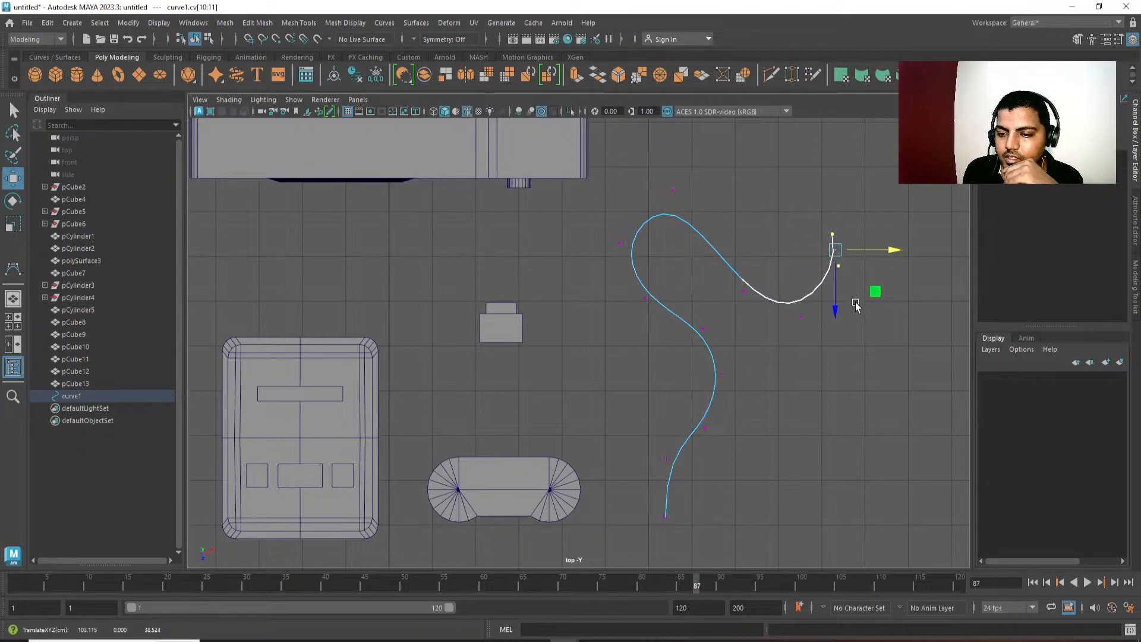
{"action": "left_click_drag", "start_coordinate": [839, 314], "coordinate": [838, 335]}
Move the control vertex between the upper loop and the hook left and slightly back, and return the curve to object mode.
{"action": "left_click_drag", "start_coordinate": [782, 278], "coordinate": [736, 313]}
{"action": "left_click", "coordinate": [743, 335]}
{"action": "left_click_drag", "start_coordinate": [801, 291], "coordinate": [781, 291]}
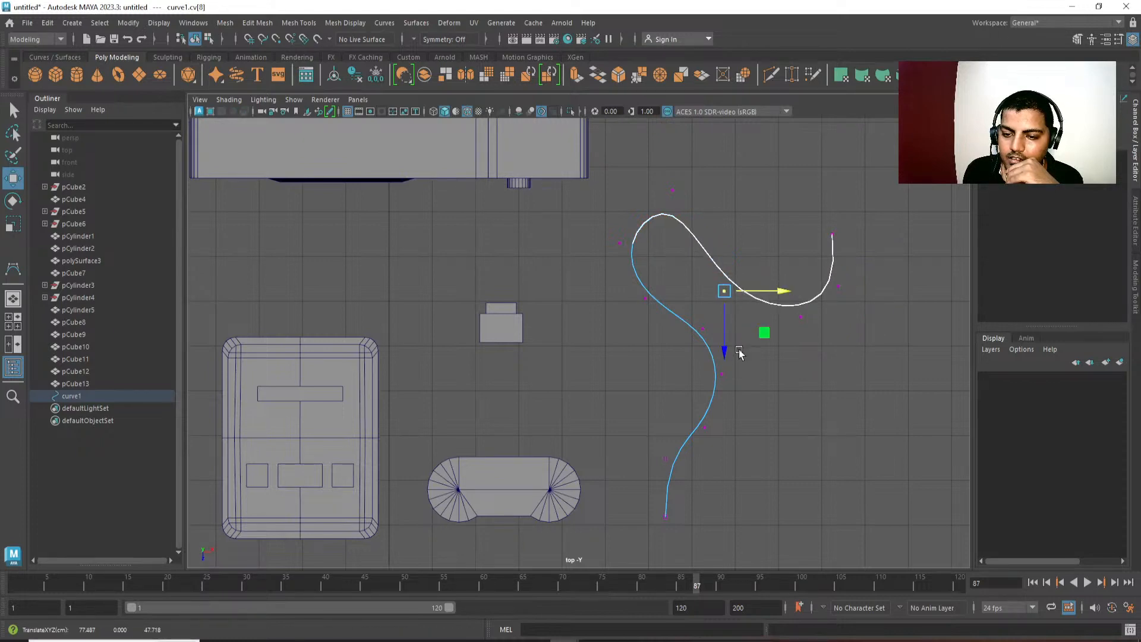
{"action": "left_click_drag", "start_coordinate": [724, 347], "coordinate": [725, 338]}
{"action": "right_click_drag", "start_coordinate": [713, 352], "coordinate": [823, 268]}
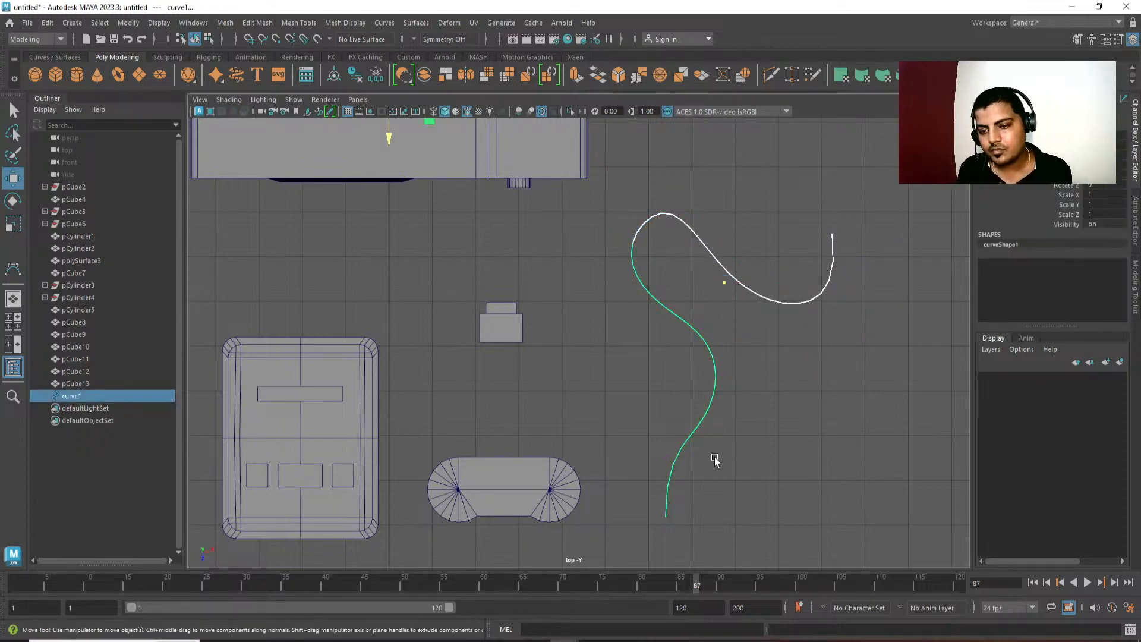
Create a polygon cylinder with a radius of about 2.36 and height of about 3.34 at the curve's front end.
{"action": "middle_click_drag", "start_coordinate": [748, 390], "coordinate": [748, 364]}
{"action": "middle_click_drag", "start_coordinate": [749, 365], "coordinate": [747, 347], "text": "alt"}
{"action": "left_click", "coordinate": [748, 421]}
{"action": "middle_click_drag", "start_coordinate": [747, 421], "coordinate": [743, 349], "text": "alt"}
{"action": "right_click_drag", "start_coordinate": [688, 471], "coordinate": [723, 454], "text": "alt"}
{"action": "middle_click_drag", "start_coordinate": [723, 454], "coordinate": [674, 369], "text": "alt"}
{"action": "mouse_move", "coordinate": [577, 376]}
{"action": "right_mouse_down", "text": "alt"}
{"action": "mouse_move", "coordinate": [721, 293]}
{"action": "mouse_move", "coordinate": [664, 294]}
{"action": "right_mouse_up", "text": "alt"}
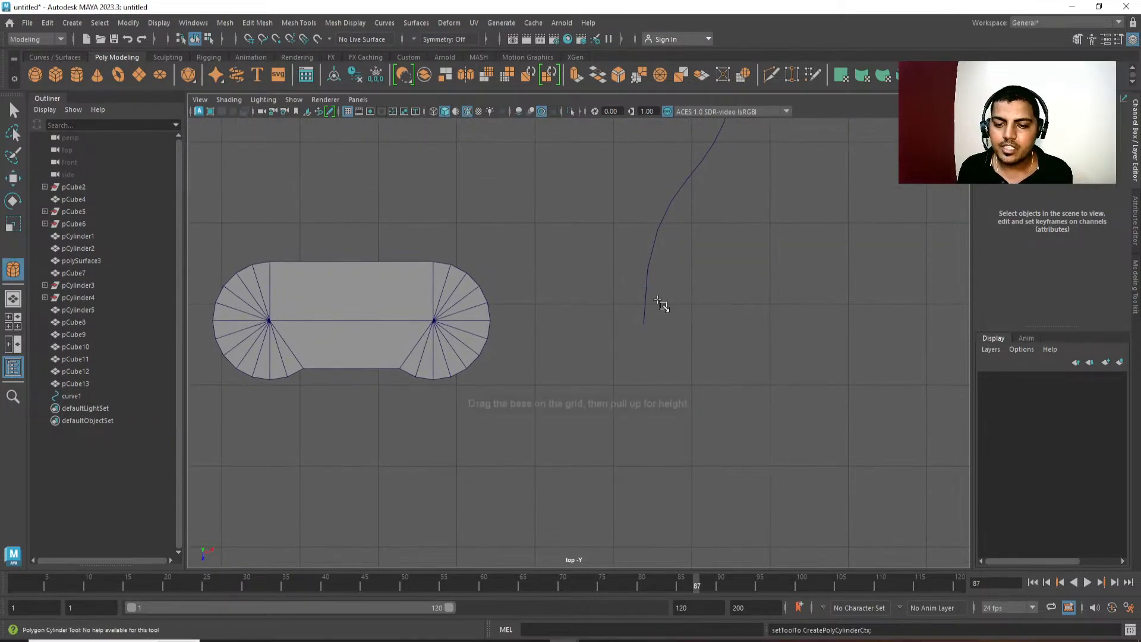
{"action": "left_click_drag", "start_coordinate": [639, 331], "coordinate": [657, 340]}
{"action": "left_click_drag", "start_coordinate": [657, 340], "coordinate": [682, 351]}
{"action": "middle_click_drag", "start_coordinate": [717, 374], "coordinate": [709, 383], "text": "alt"}
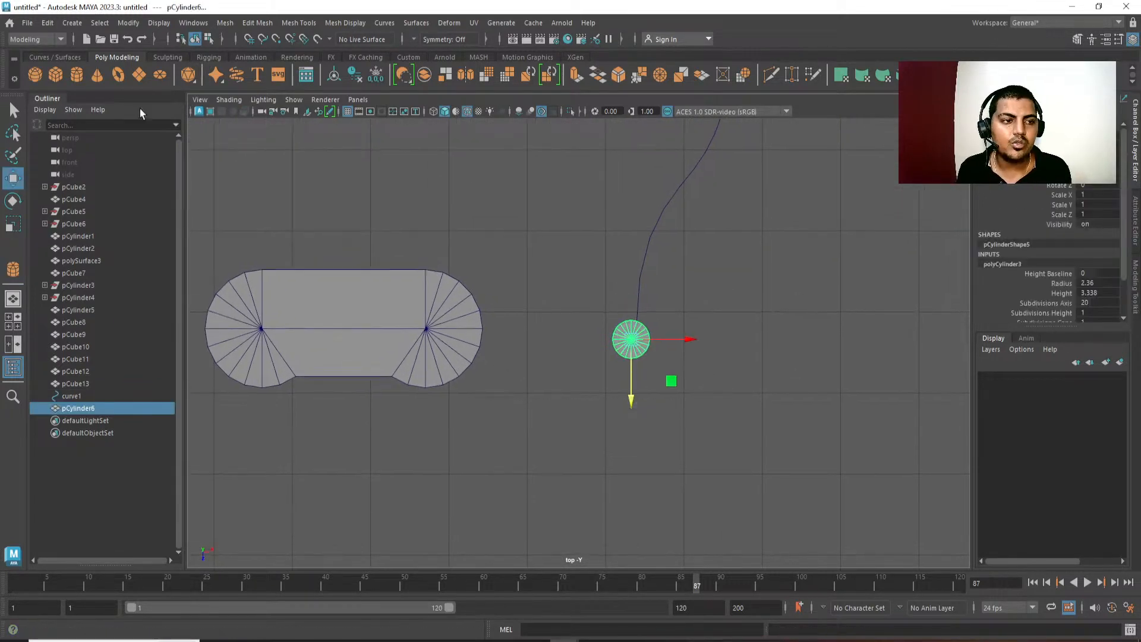
Set the axis subdivisions of the cylinder at the curve's end to 10.
{"action": "scroll", "coordinate": [634, 394], "scroll_direction": "up", "scroll_amount": 2}
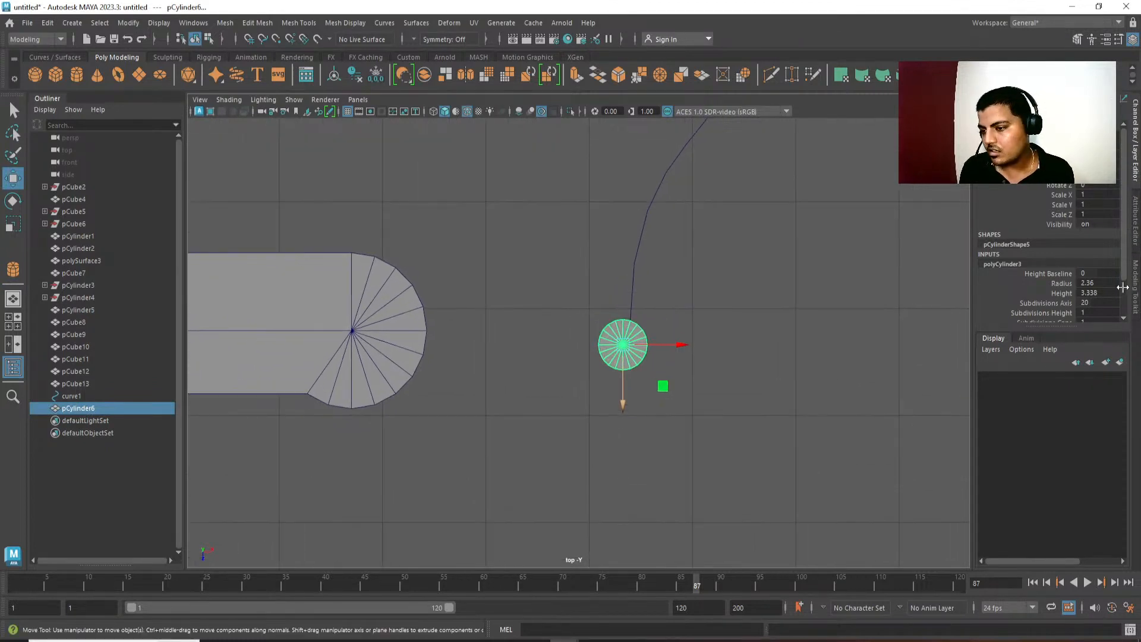
{"action": "left_click", "coordinate": [1095, 303]}
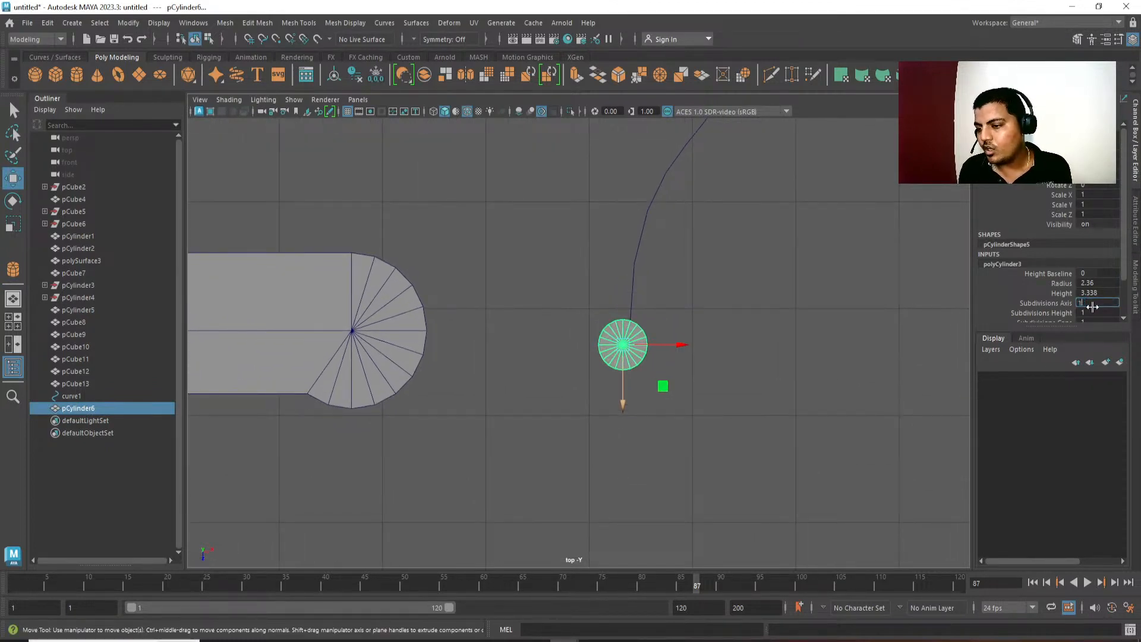
{"action": "key", "text": "Return"}
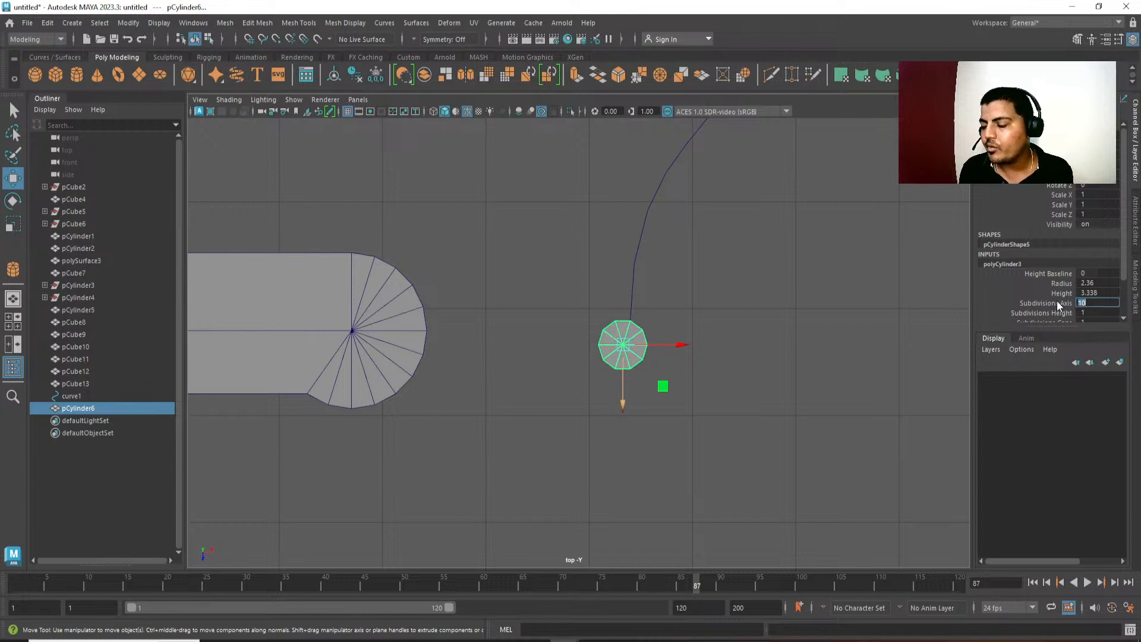
{"action": "scroll", "coordinate": [1058, 240], "scroll_direction": "down", "scroll_amount": 2}
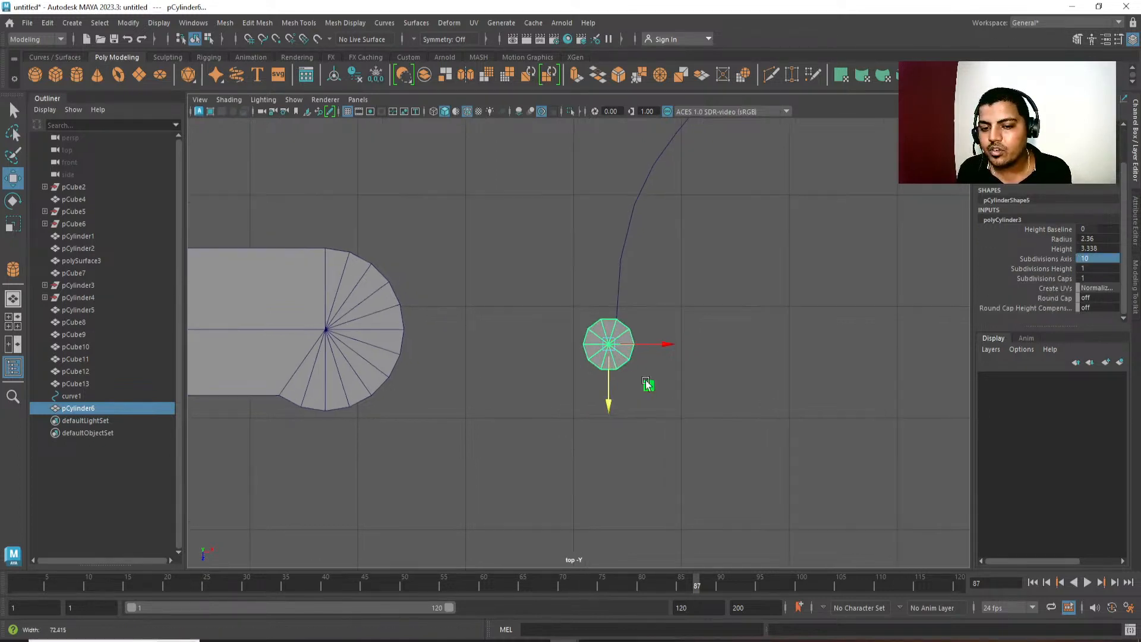
{"action": "scroll", "coordinate": [657, 356], "scroll_direction": "up", "scroll_amount": 3}
{"action": "scroll", "coordinate": [707, 392], "scroll_direction": "up", "scroll_amount": 2}
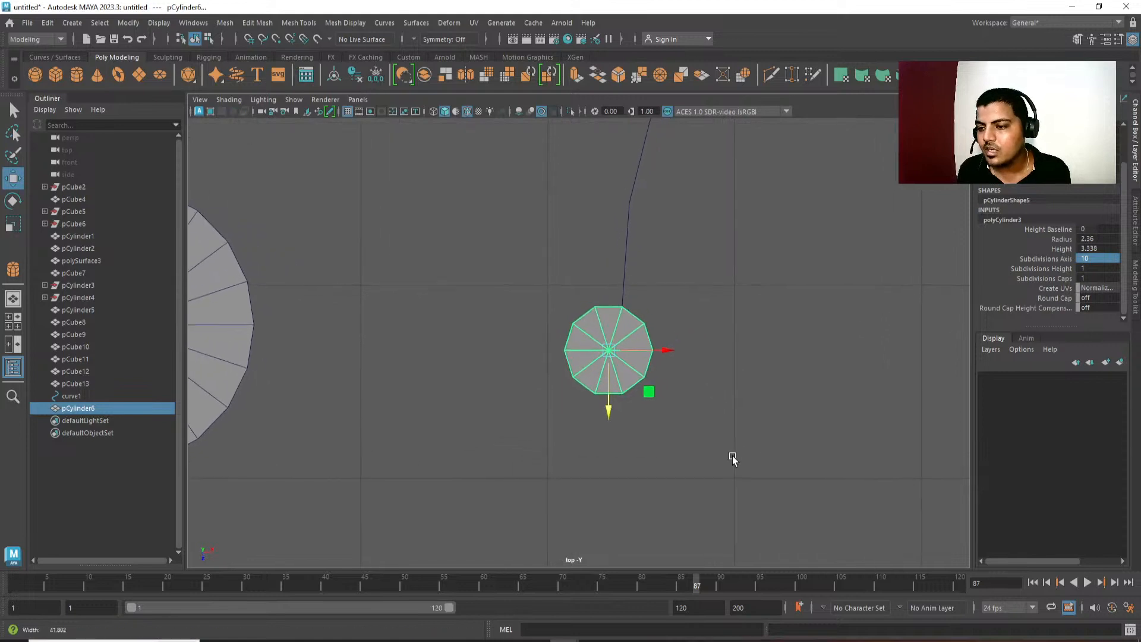
Set the cylinder's axis subdivisions to 20.
{"action": "left_click", "coordinate": [1096, 257]}
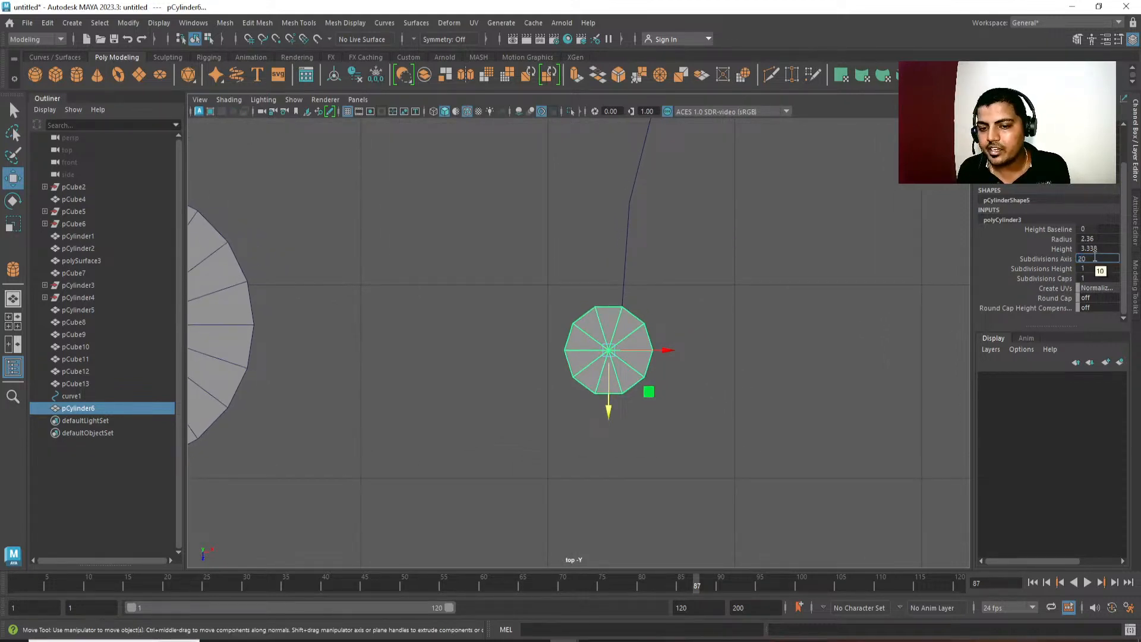
{"action": "key", "text": "Return"}
{"action": "scroll", "coordinate": [613, 422], "scroll_direction": "up", "scroll_amount": 2}
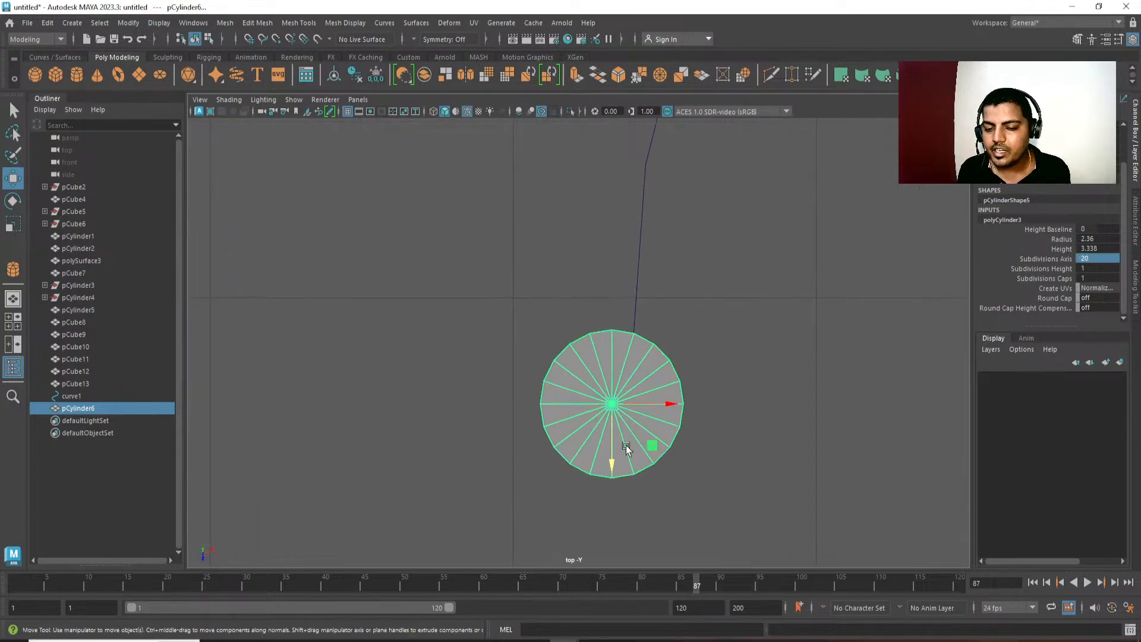
Try axis subdivisions of 3 and 4 on the cylinder.
{"action": "left_click", "coordinate": [1092, 260]}
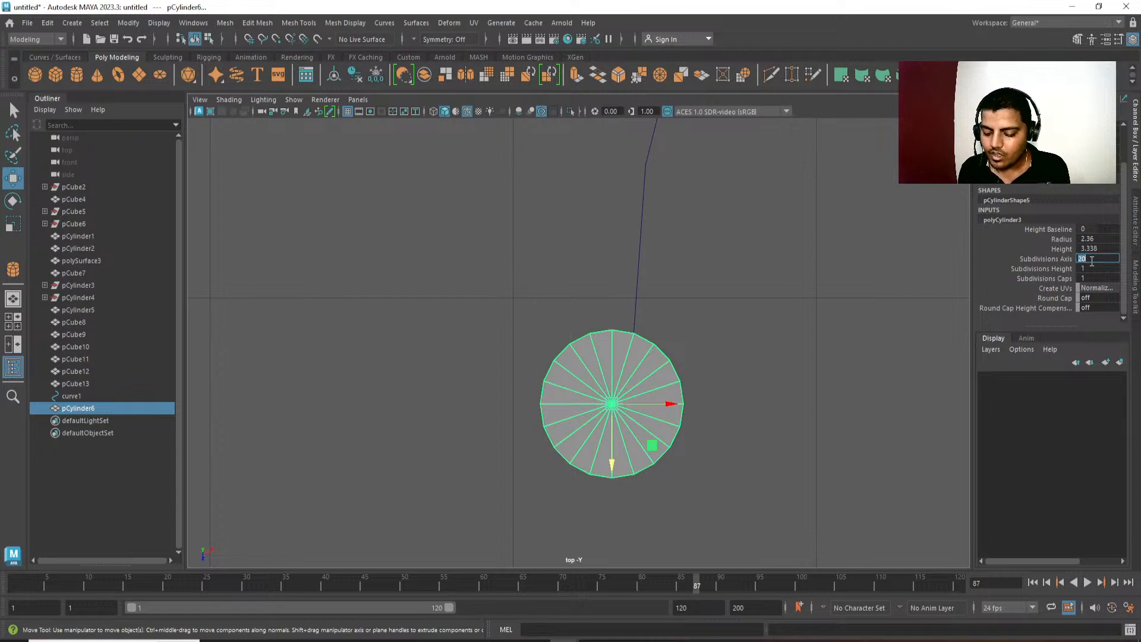
{"action": "type", "text": "3"}
{"action": "key", "text": "Return"}
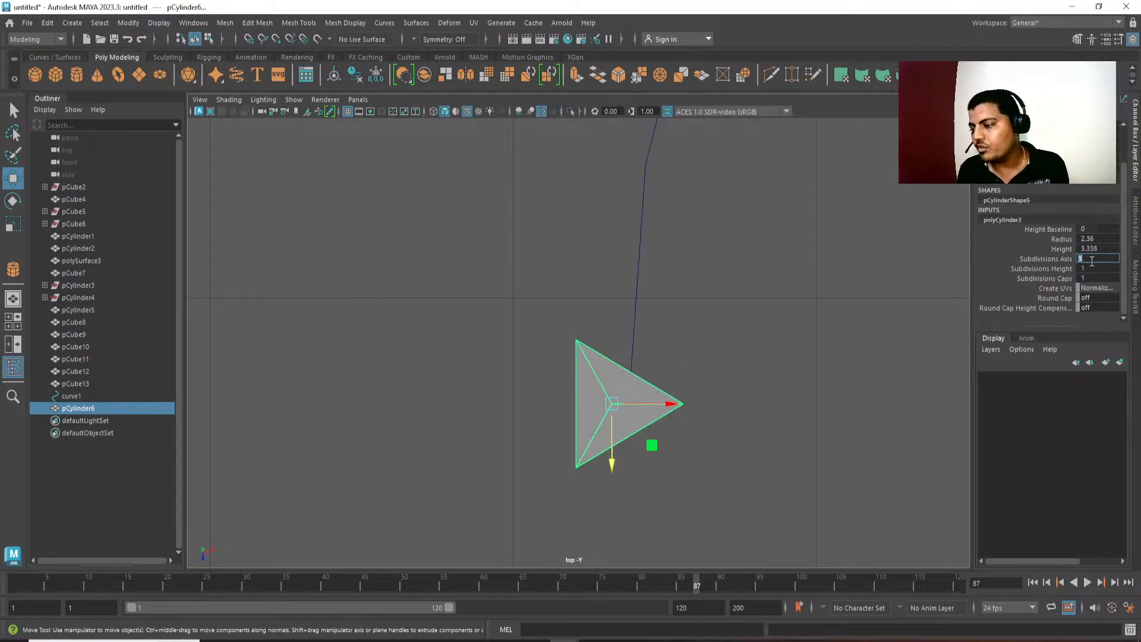
{"action": "type", "text": "4"}
{"action": "key", "text": "Return"}
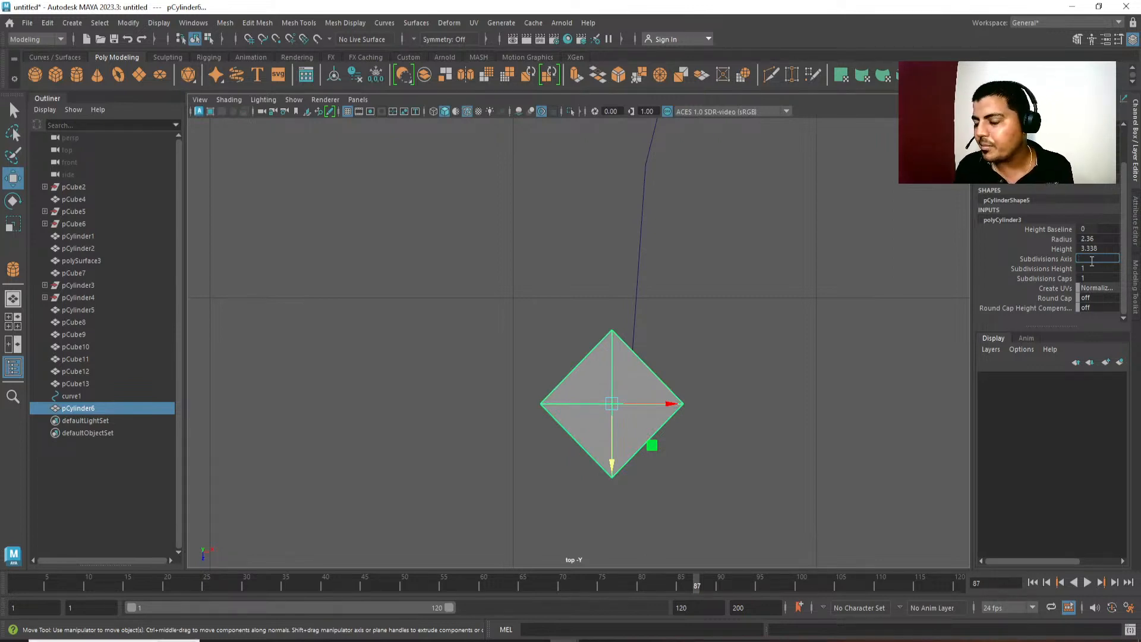
Set the cylinder's axis subdivisions to 16.
{"action": "type", "text": "16"}
{"action": "key", "text": "Return"}
{"action": "middle_click_drag", "start_coordinate": [646, 376], "coordinate": [598, 349], "text": "alt"}
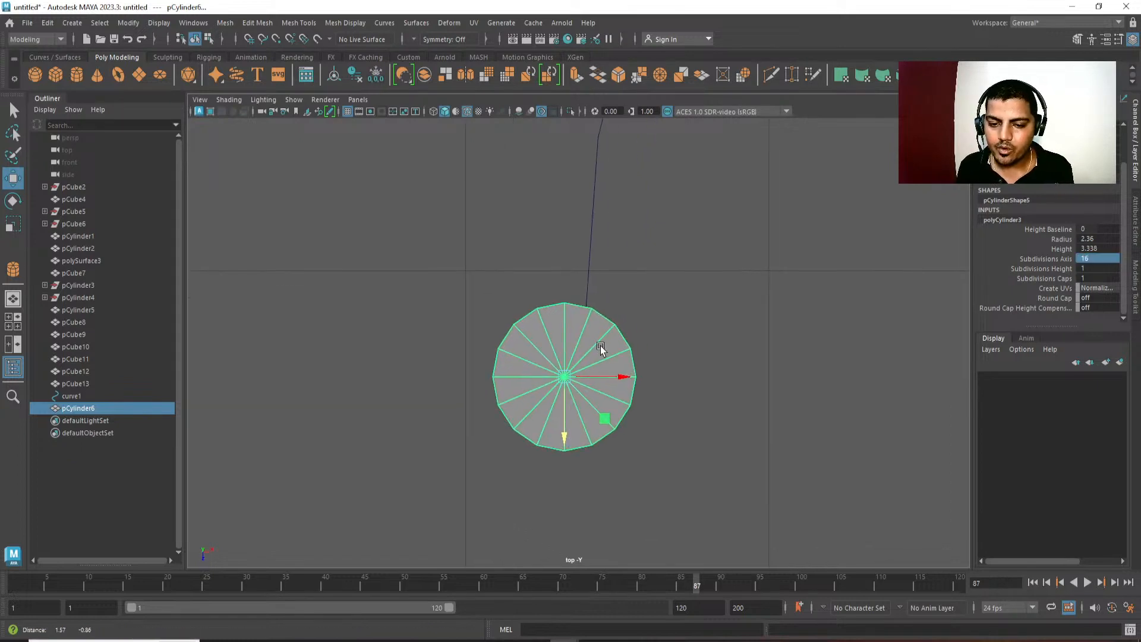
Delete the small cylinder's side and bottom faces, keeping only its top cap, and return it to object mode.
{"action": "key", "text": "q"}
{"action": "right_click_drag", "start_coordinate": [711, 400], "coordinate": [624, 394]}
{"action": "mouse_move", "coordinate": [457, 274]}
{"action": "left_mouse_down"}
{"action": "mouse_move", "coordinate": [753, 566]}
{"action": "mouse_move", "coordinate": [432, 212]}
{"action": "left_mouse_up"}
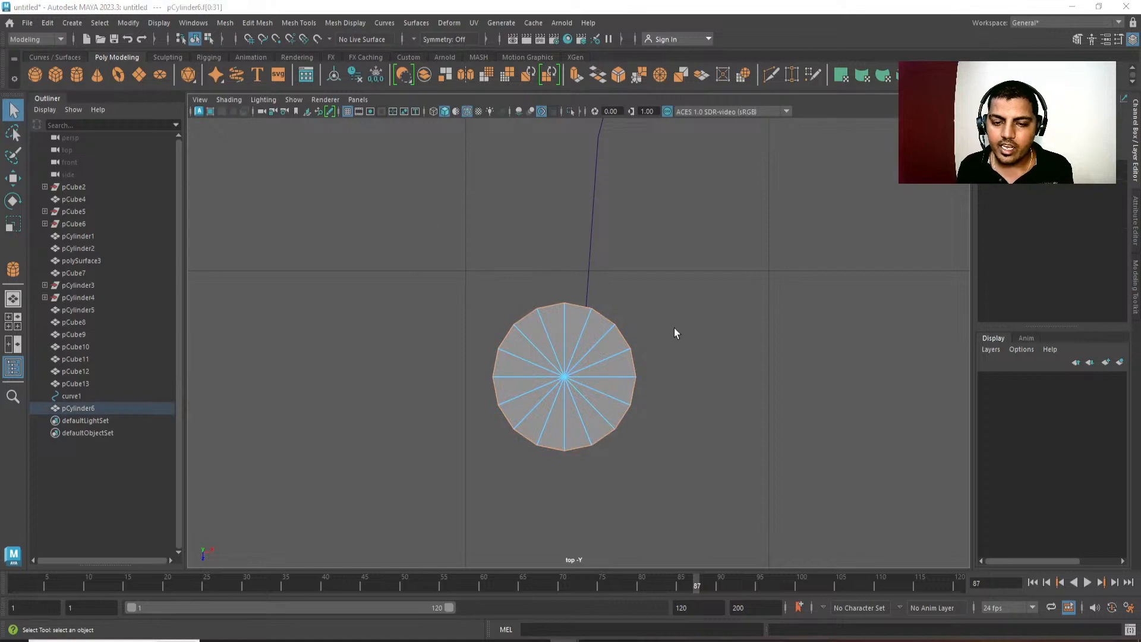
{"action": "key", "text": "space"}
{"action": "left_click_drag", "start_coordinate": [674, 331], "coordinate": [678, 368]}
{"action": "key", "text": "f"}
{"action": "right_click_drag", "start_coordinate": [678, 369], "coordinate": [479, 354], "text": "alt"}
{"action": "left_click_drag", "start_coordinate": [479, 354], "coordinate": [517, 358], "text": "alt"}
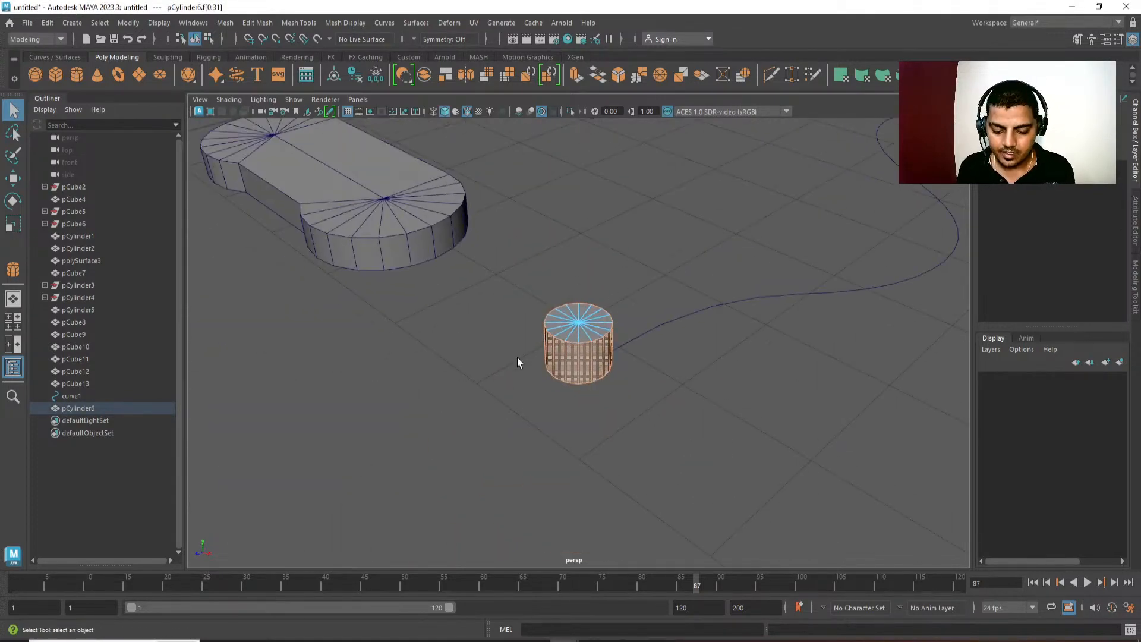
{"action": "key", "text": "Delete"}
{"action": "right_click_drag", "start_coordinate": [585, 324], "coordinate": [651, 252]}
{"action": "key", "text": "w"}
{"action": "left_click_drag", "start_coordinate": [609, 333], "coordinate": [643, 293], "text": "alt"}
Create a large polygon cylinder with a radius of about 205.8 and height of about 291 beside the console set.
{"action": "key", "text": "space"}
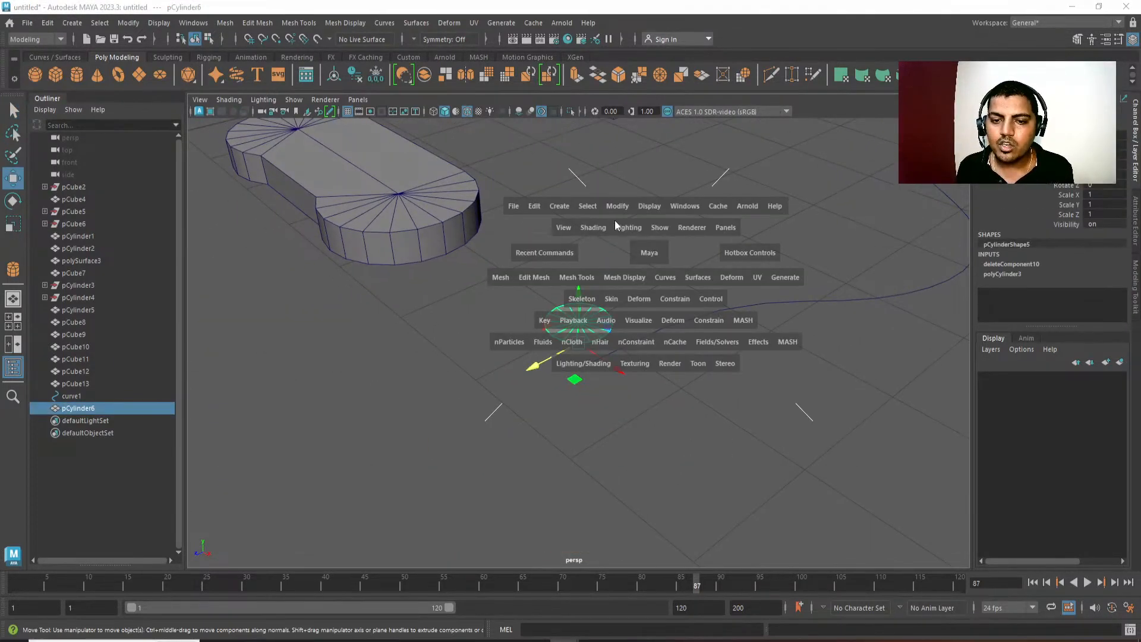
{"action": "left_click_drag", "start_coordinate": [614, 205], "coordinate": [662, 331]}
{"action": "scroll", "coordinate": [654, 301], "scroll_direction": "down", "scroll_amount": 8}
{"action": "scroll", "coordinate": [690, 321], "scroll_direction": "down", "scroll_amount": 4}
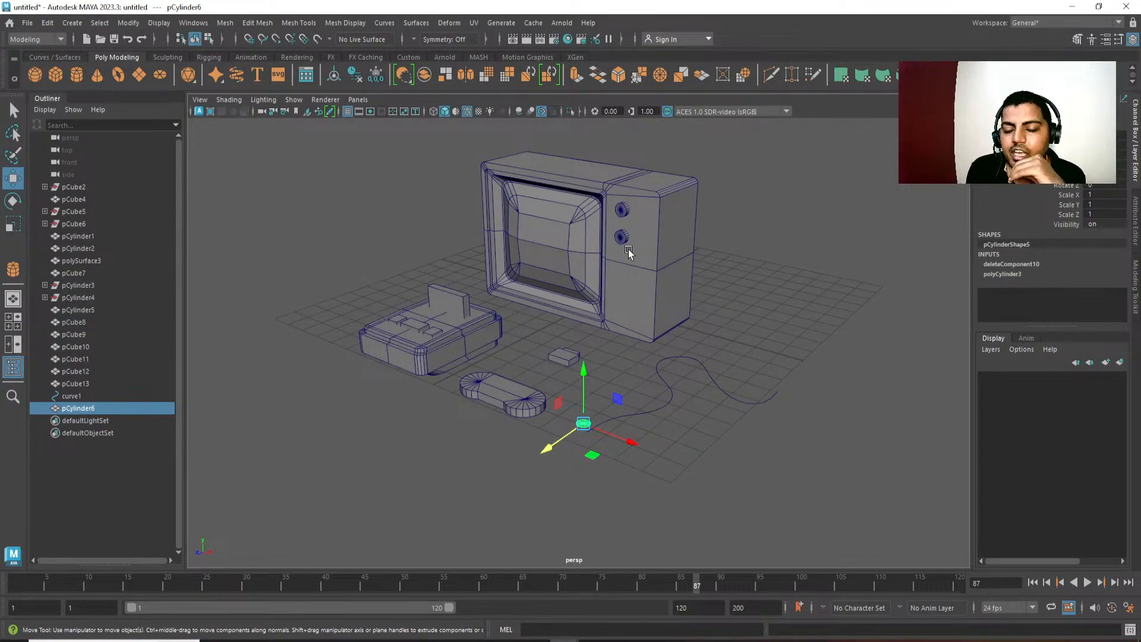
{"action": "scroll", "coordinate": [725, 315], "scroll_direction": "down", "scroll_amount": 3}
{"action": "scroll", "coordinate": [726, 315], "scroll_direction": "down", "scroll_amount": 2}
{"action": "left_click_drag", "start_coordinate": [747, 410], "coordinate": [574, 432], "text": "alt"}
{"action": "scroll", "coordinate": [664, 287], "scroll_direction": "down", "scroll_amount": 5}
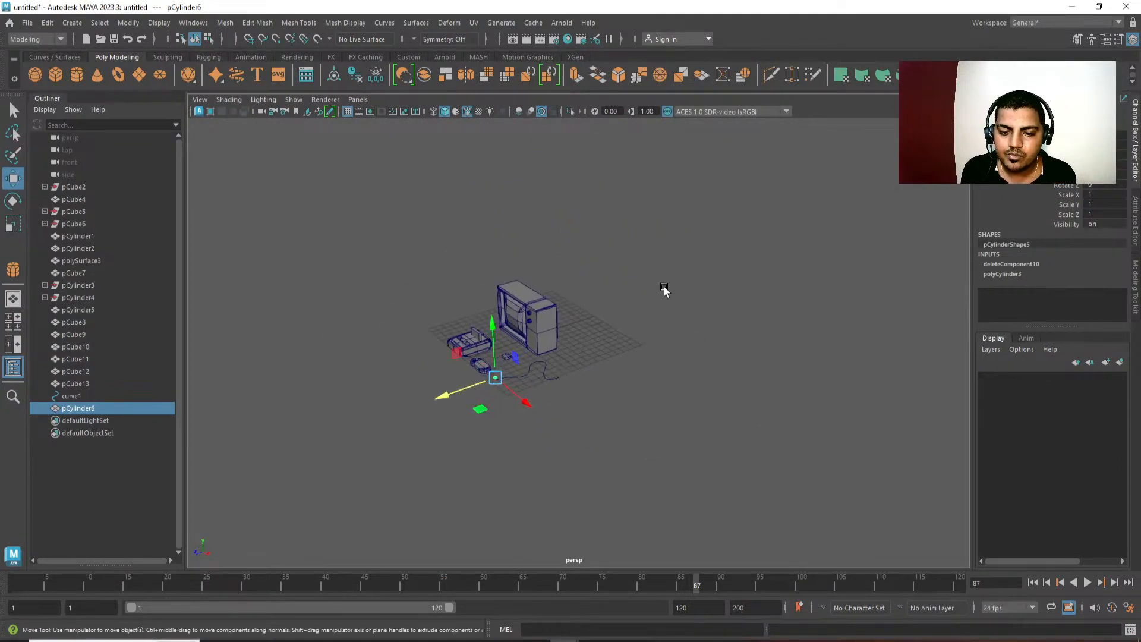
{"action": "left_click", "coordinate": [707, 238]}
{"action": "right_click", "coordinate": [710, 235], "text": "shift"}
{"action": "right_click_drag", "start_coordinate": [710, 238], "coordinate": [643, 233], "text": "shift"}
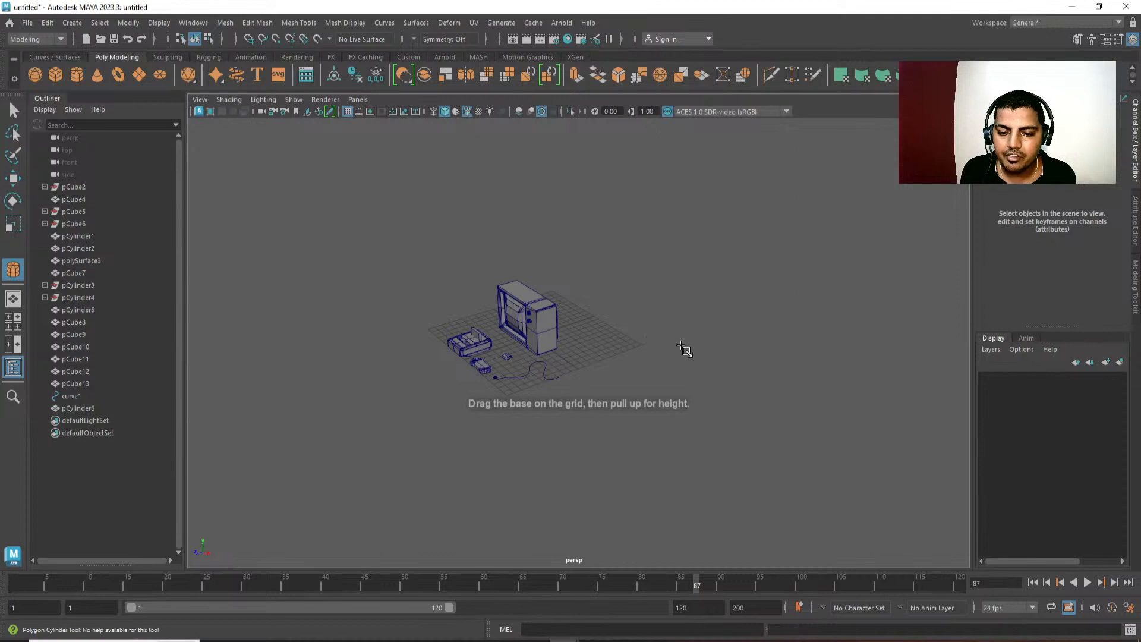
{"action": "left_click", "coordinate": [705, 389]}
{"action": "scroll", "coordinate": [654, 324], "scroll_direction": "down", "scroll_amount": 4}
{"action": "middle_click_drag", "start_coordinate": [644, 309], "coordinate": [614, 348], "text": "alt"}
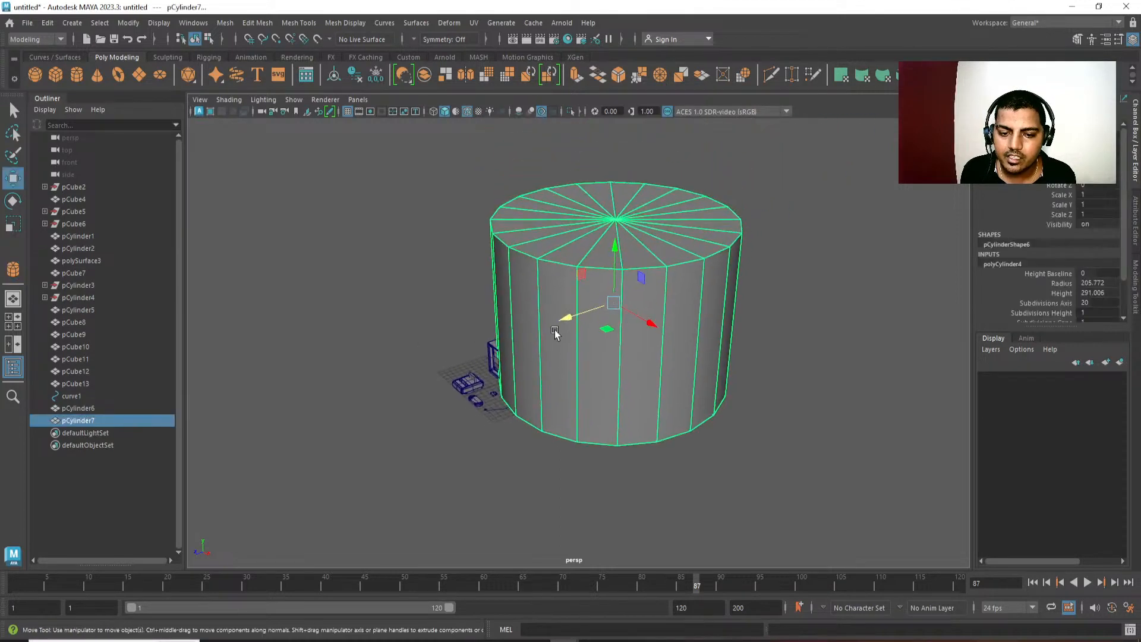
Move the large cylinder back, away from the console set.
{"action": "left_click_drag", "start_coordinate": [572, 319], "coordinate": [685, 295]}
{"action": "middle_click_drag", "start_coordinate": [660, 304], "coordinate": [612, 331], "text": "alt"}
{"action": "scroll", "coordinate": [608, 304], "scroll_direction": "down", "scroll_amount": 3}
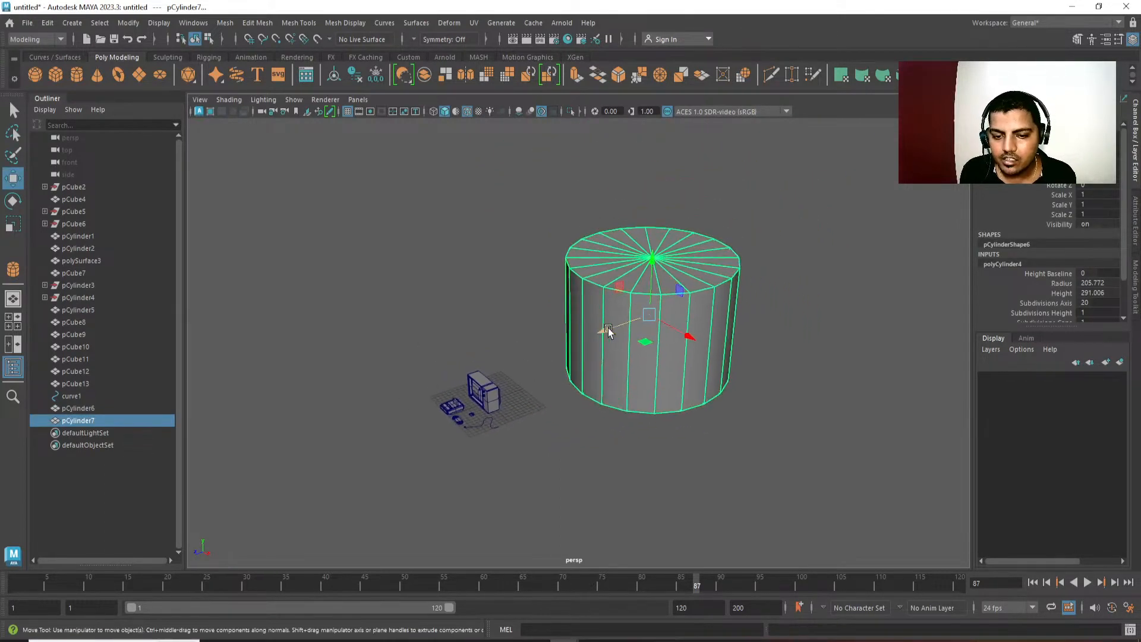
Duplicate the large cylinder toward the console set, try scaling the copy down to about 0.71, and delete the copy.
{"action": "key", "text": "ctrl+d"}
{"action": "left_click_drag", "start_coordinate": [607, 328], "coordinate": [526, 353]}
{"action": "key", "text": "r"}
{"action": "key", "text": "ctrl+z"}
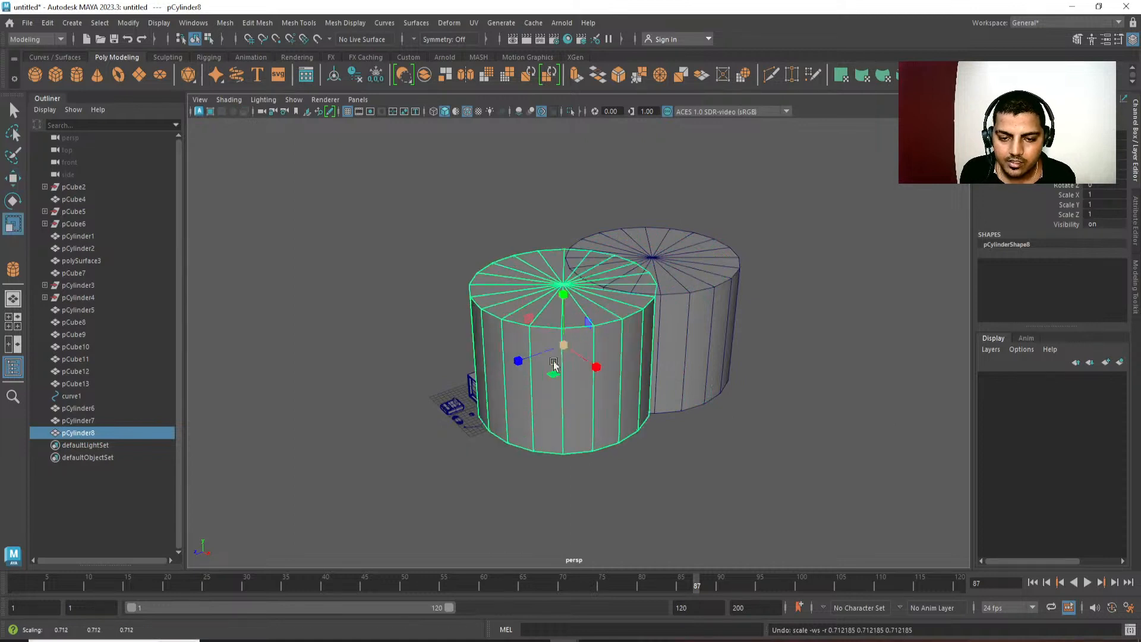
{"action": "key", "text": "ctrl+z"}
{"action": "key", "text": "Delete"}
Replace the large cylinder with a new one about 297.4 in radius and 420.6 in height.
{"action": "left_click", "coordinate": [628, 308]}
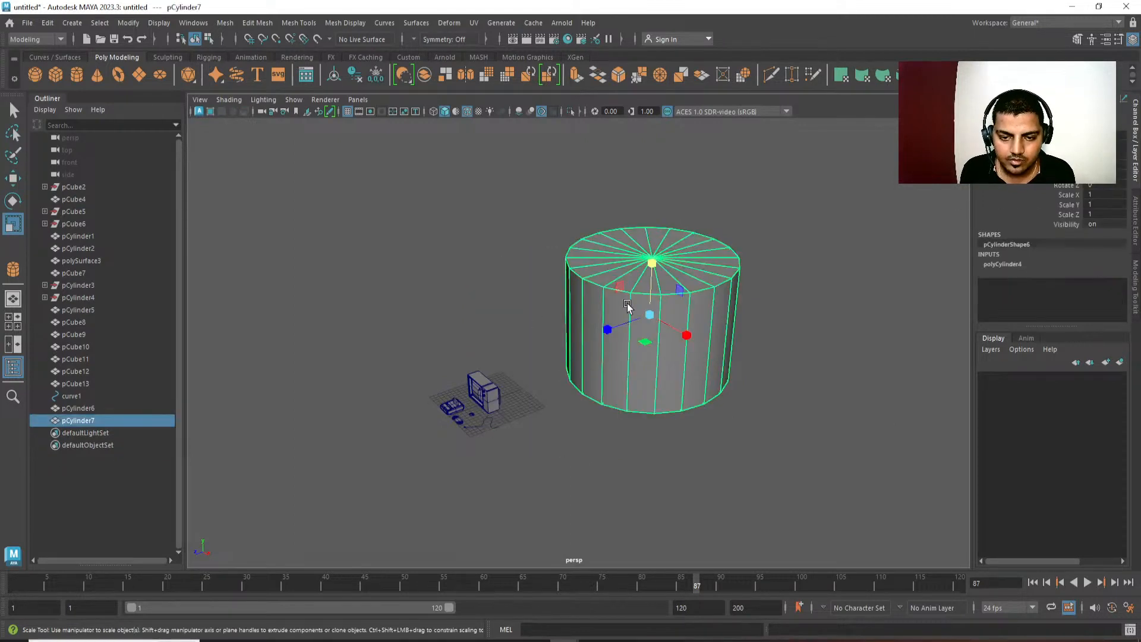
{"action": "key", "text": "Delete"}
{"action": "right_click_drag", "start_coordinate": [643, 287], "coordinate": [569, 289], "text": "shift"}
{"action": "left_click", "coordinate": [636, 321]}
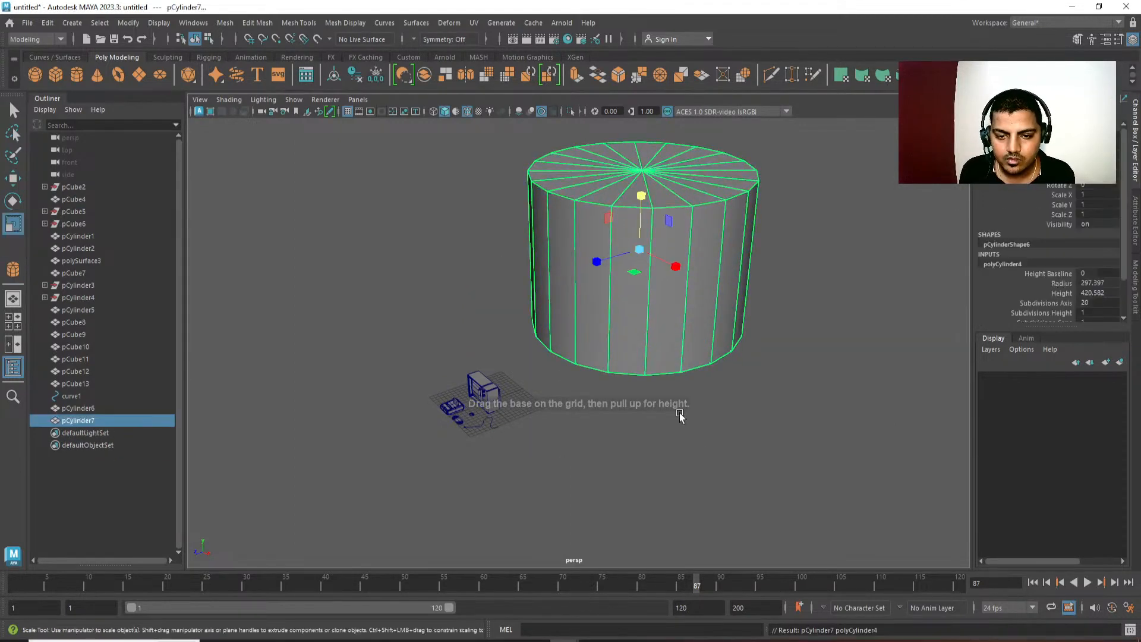
Create a medium cylinder about 132.2 in radius and 187 in height, and position it beside the large one.
{"action": "left_click_drag", "start_coordinate": [680, 416], "coordinate": [758, 306], "text": "alt"}
{"action": "left_click", "coordinate": [761, 302]}
{"action": "right_click_drag", "start_coordinate": [764, 297], "coordinate": [708, 298], "text": "shift"}
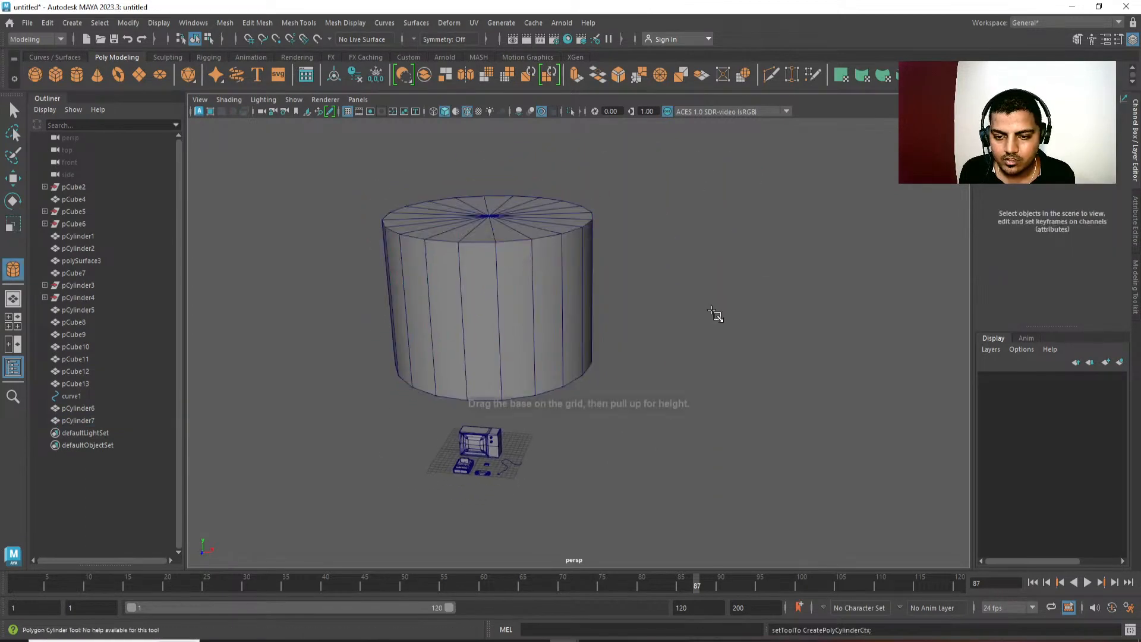
{"action": "left_click", "coordinate": [716, 313]}
{"action": "key", "text": "w"}
{"action": "left_click_drag", "start_coordinate": [719, 228], "coordinate": [724, 300]}
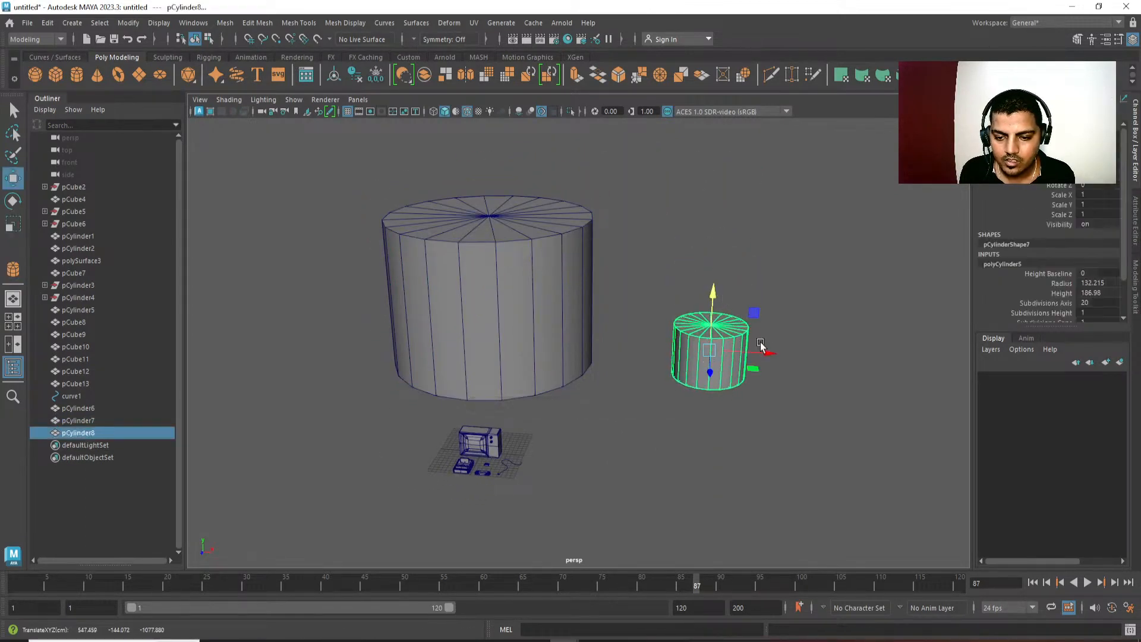
{"action": "left_click_drag", "start_coordinate": [761, 341], "coordinate": [709, 351]}
Create a small cylinder about 33.9 in radius and 47.9 in height, and position it beside the medium one.
{"action": "left_click", "coordinate": [817, 290]}
{"action": "right_click_drag", "start_coordinate": [817, 290], "coordinate": [775, 294], "text": "shift"}
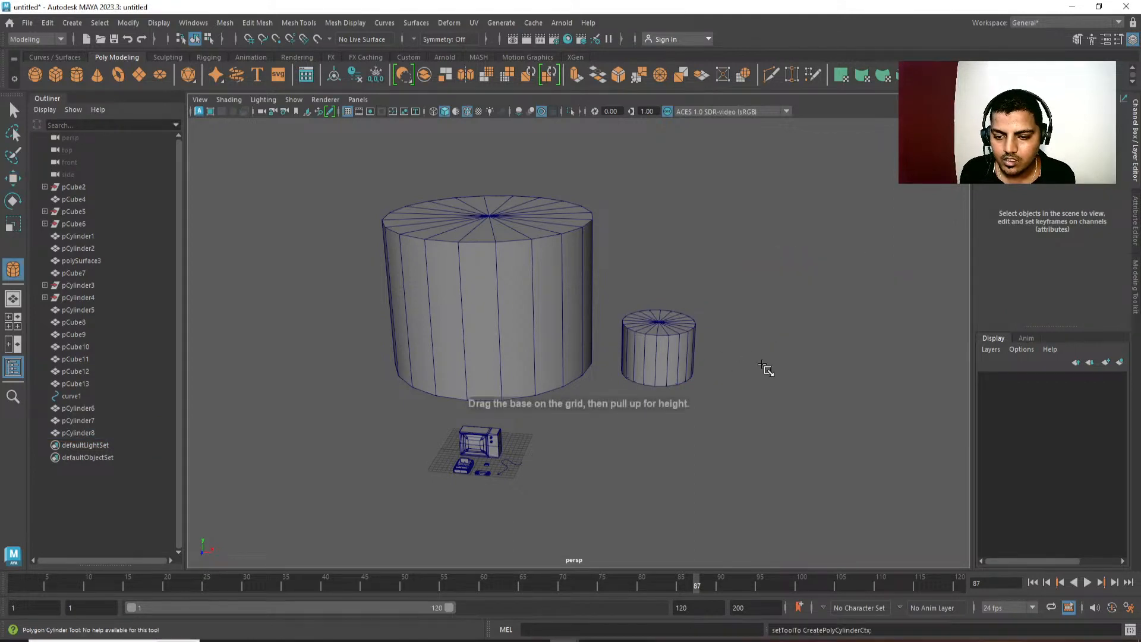
{"action": "left_click_drag", "start_coordinate": [773, 378], "coordinate": [784, 386]}
{"action": "key", "text": "w"}
{"action": "left_click_drag", "start_coordinate": [783, 385], "coordinate": [780, 382]}
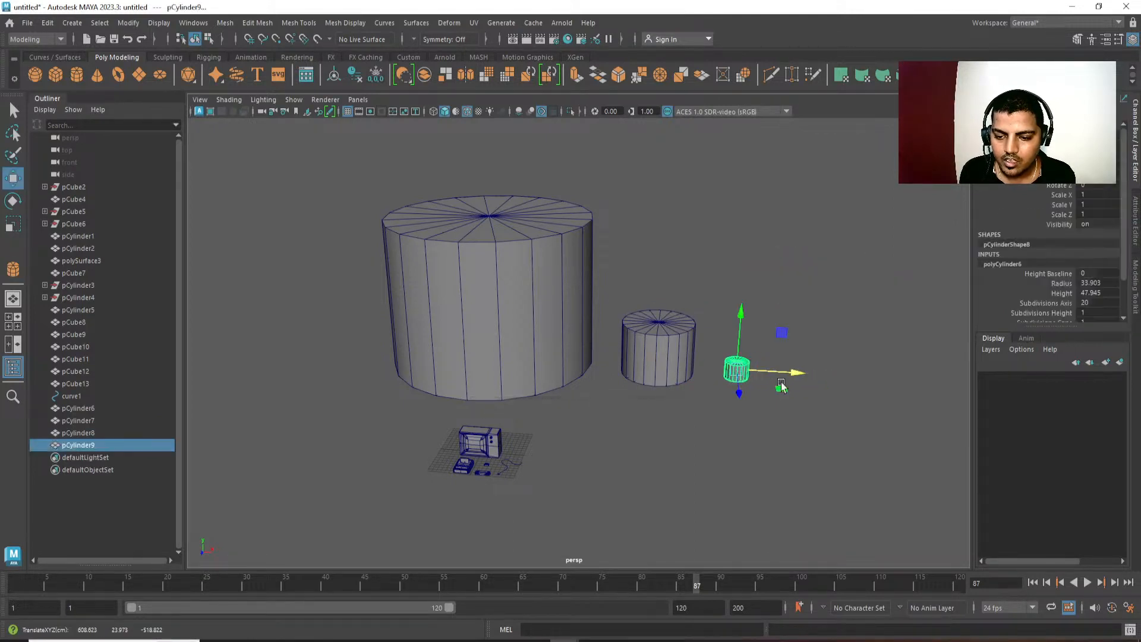
Compare the edge spacing around the large, medium and small cylinders.
{"action": "left_click", "coordinate": [805, 452]}
{"action": "left_click_drag", "start_coordinate": [810, 460], "coordinate": [645, 350], "text": "alt"}
{"action": "right_click_drag", "start_coordinate": [645, 350], "coordinate": [675, 405], "text": "alt"}
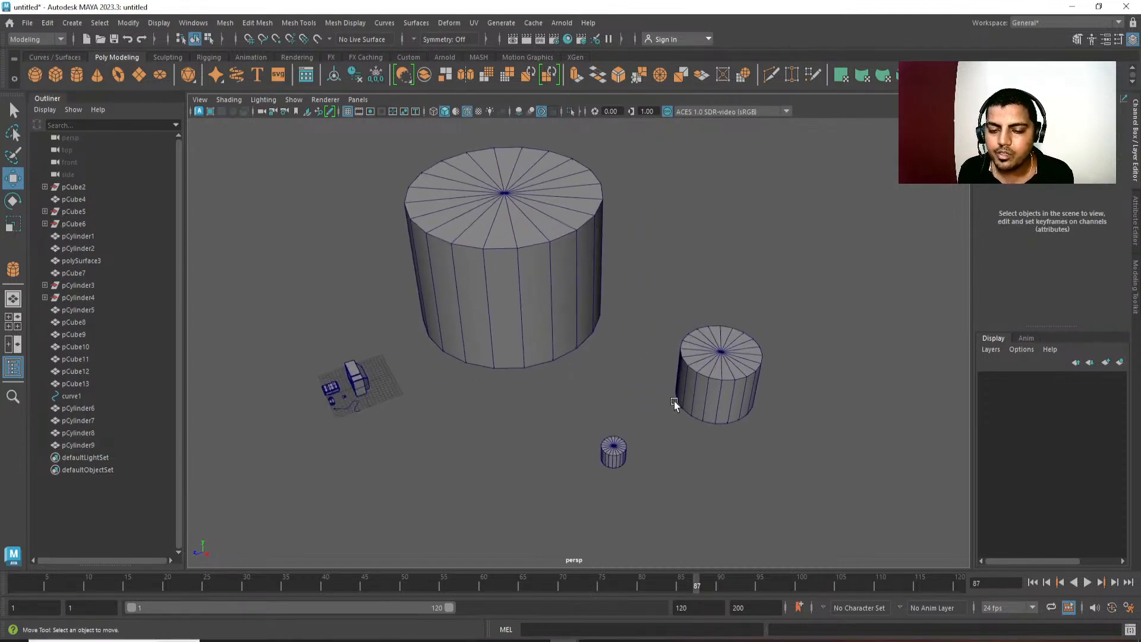
{"action": "left_click", "coordinate": [554, 315]}
{"action": "right_click_drag", "start_coordinate": [554, 313], "coordinate": [552, 238]}
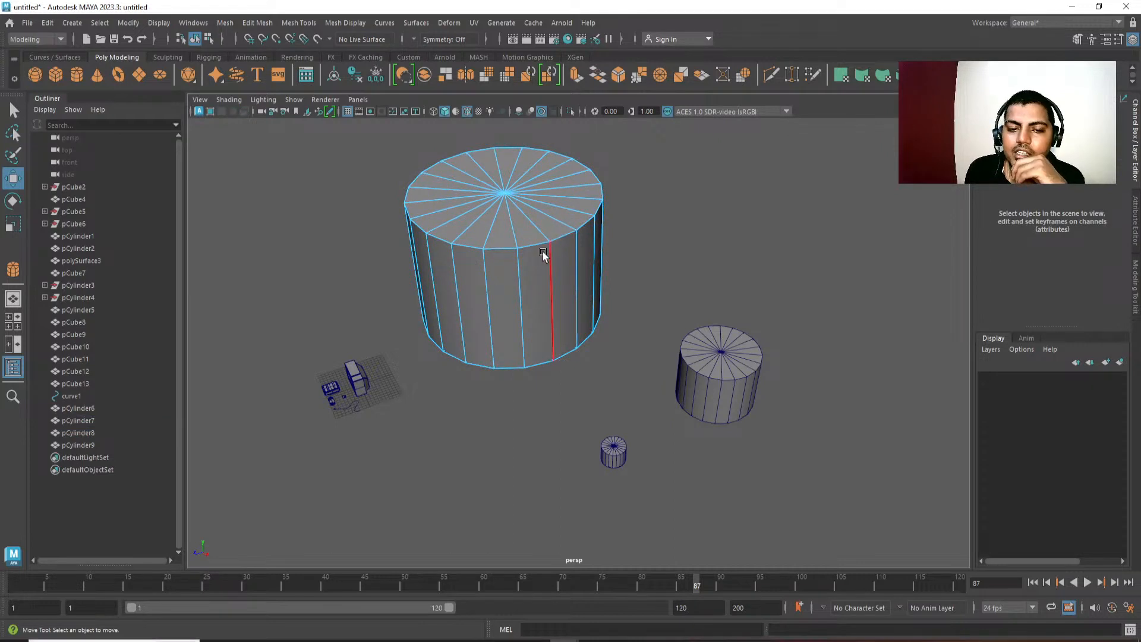
{"action": "left_click", "coordinate": [544, 254]}
{"action": "left_click", "coordinate": [574, 255]}
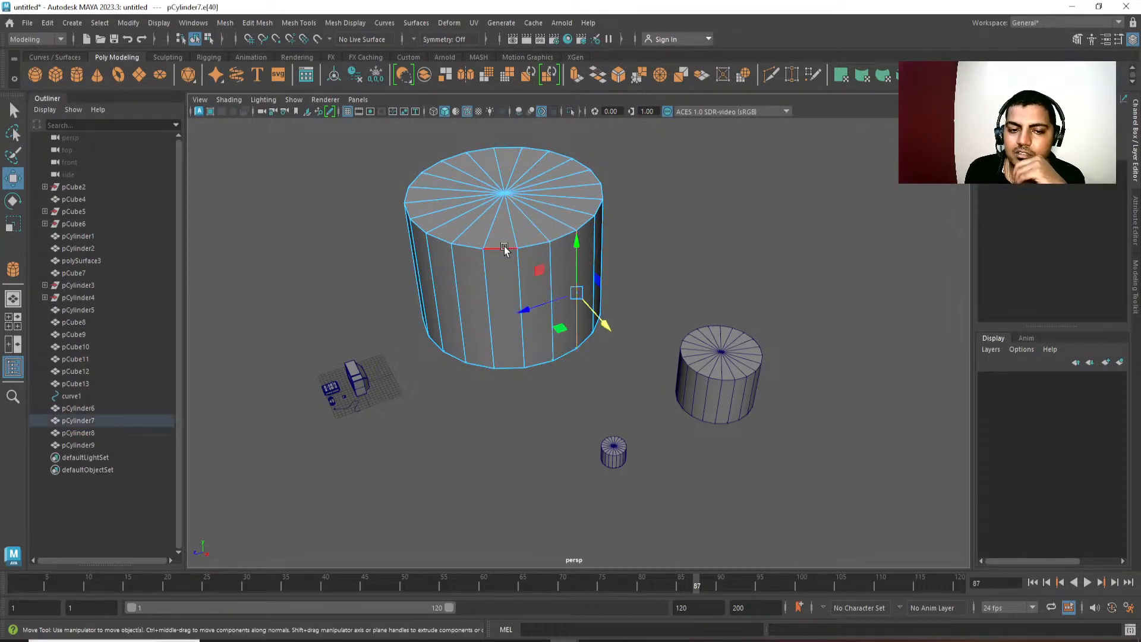
{"action": "right_click_drag", "start_coordinate": [504, 249], "coordinate": [542, 192]}
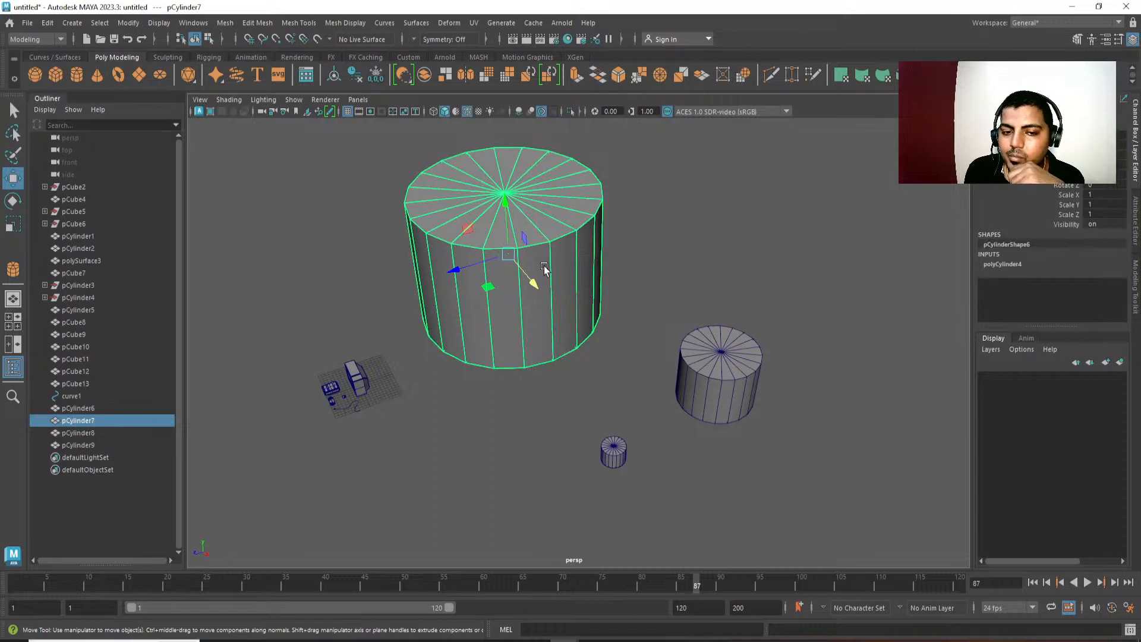
{"action": "left_click", "coordinate": [739, 384]}
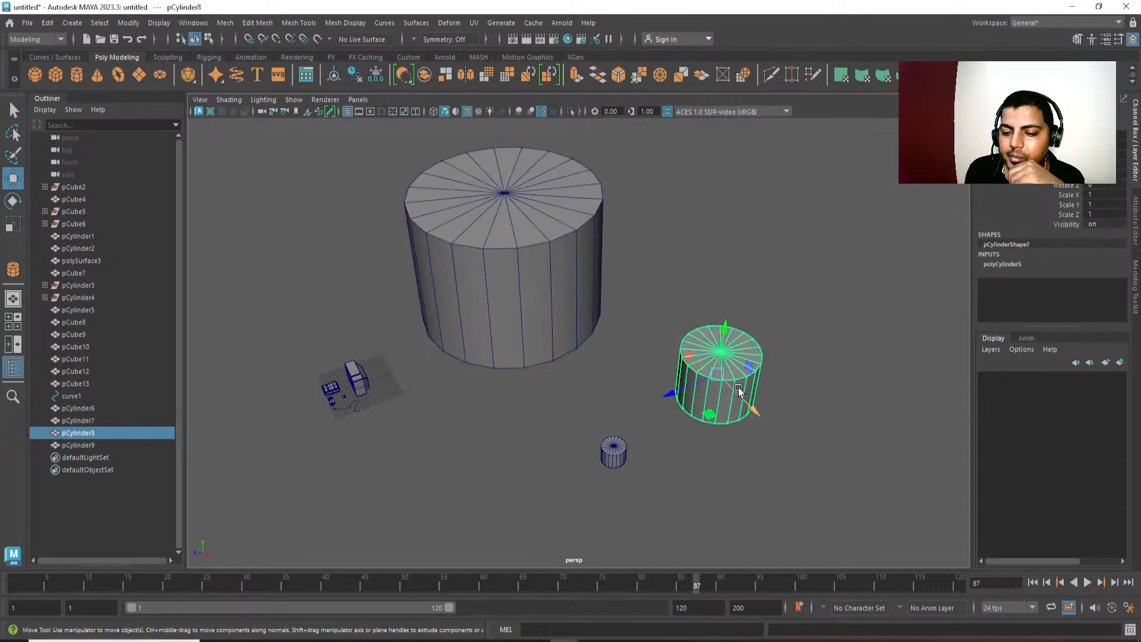
{"action": "right_click_drag", "start_coordinate": [739, 384], "coordinate": [738, 339]}
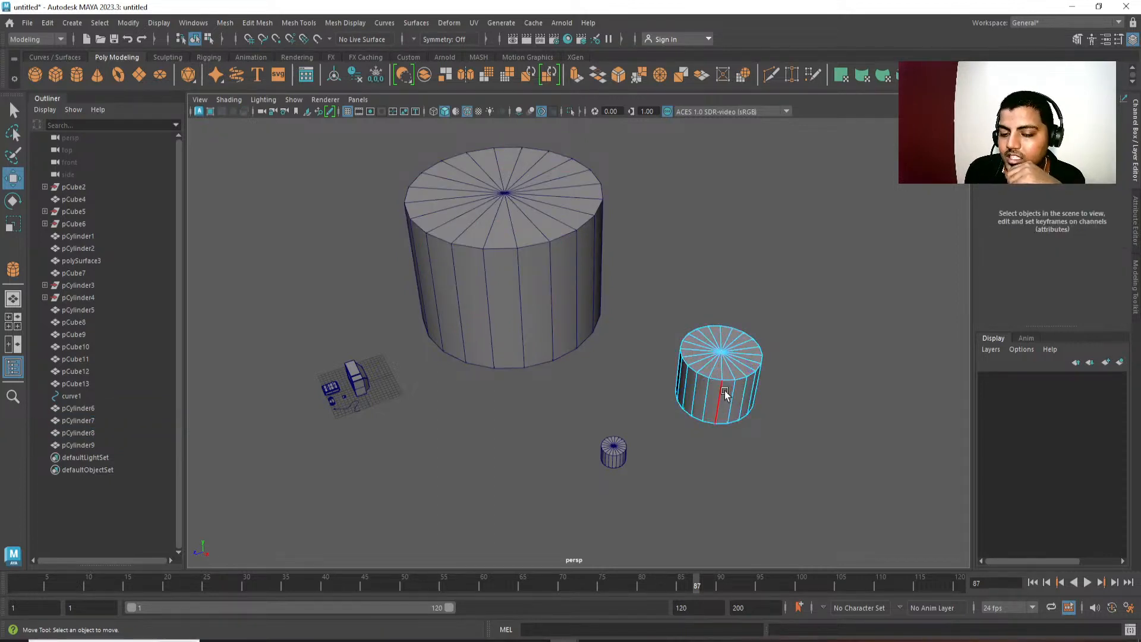
{"action": "right_click_drag", "start_coordinate": [726, 397], "coordinate": [761, 362]}
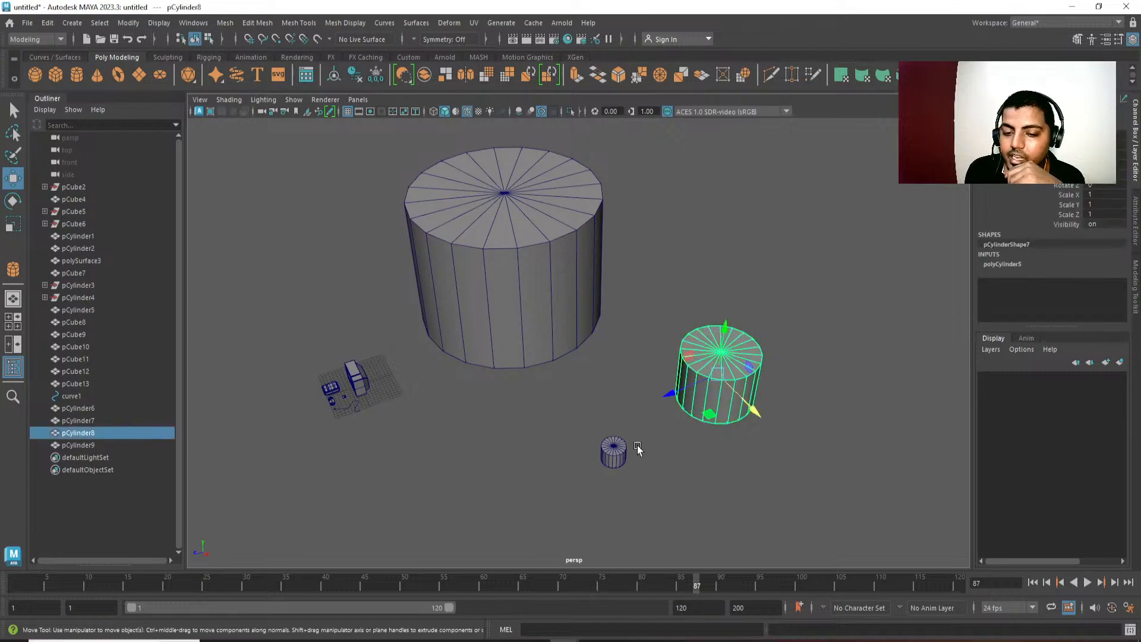
{"action": "left_click", "coordinate": [613, 453]}
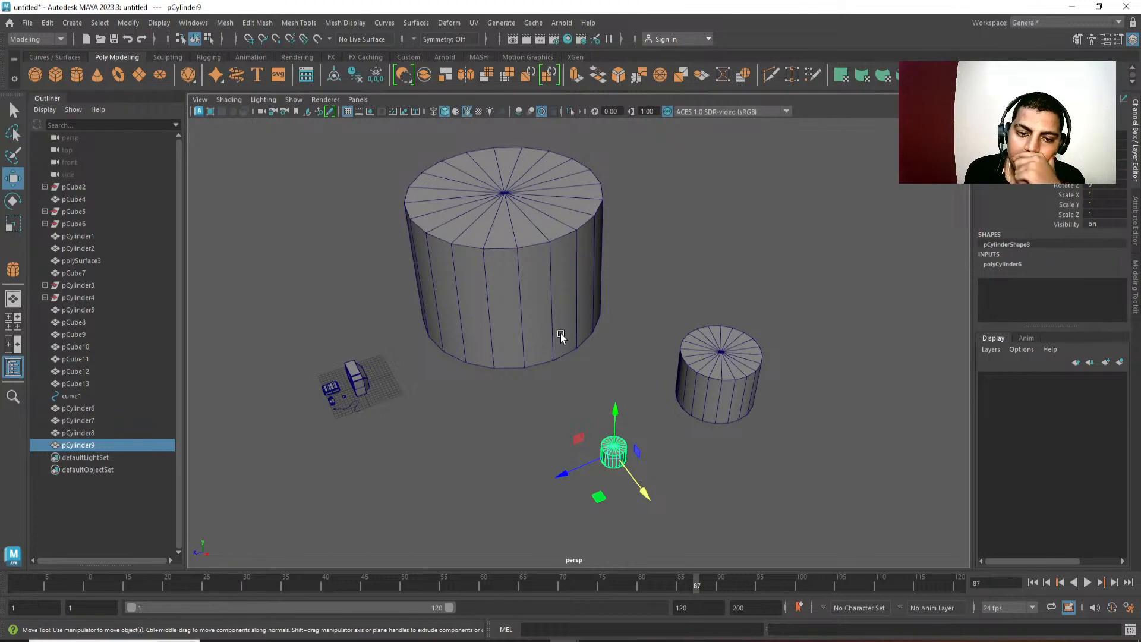
{"action": "left_click", "coordinate": [551, 299]}
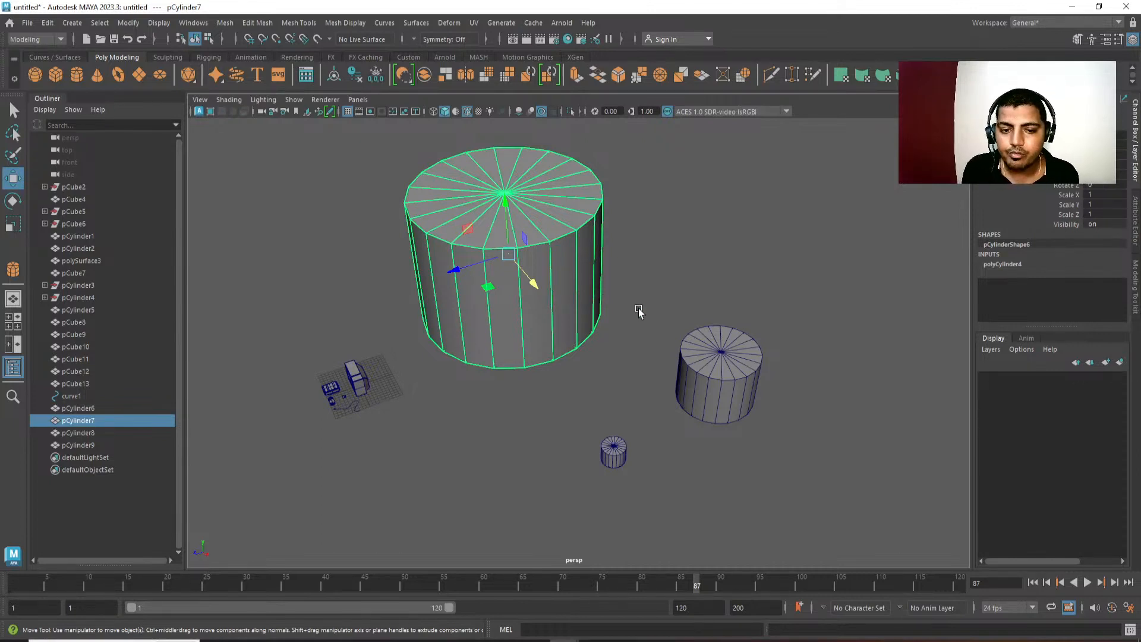
Set the large cylinder's axis subdivisions to 36.
{"action": "middle_click_drag", "start_coordinate": [639, 310], "coordinate": [730, 341], "text": "alt"}
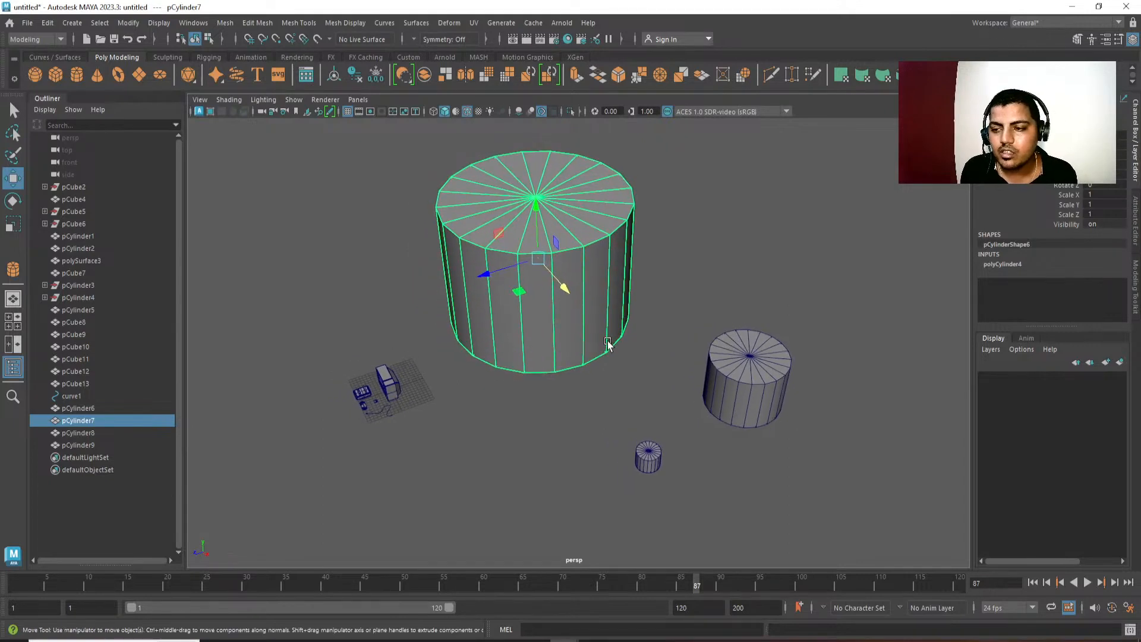
{"action": "left_click", "coordinate": [988, 265]}
{"action": "left_click", "coordinate": [1099, 304]}
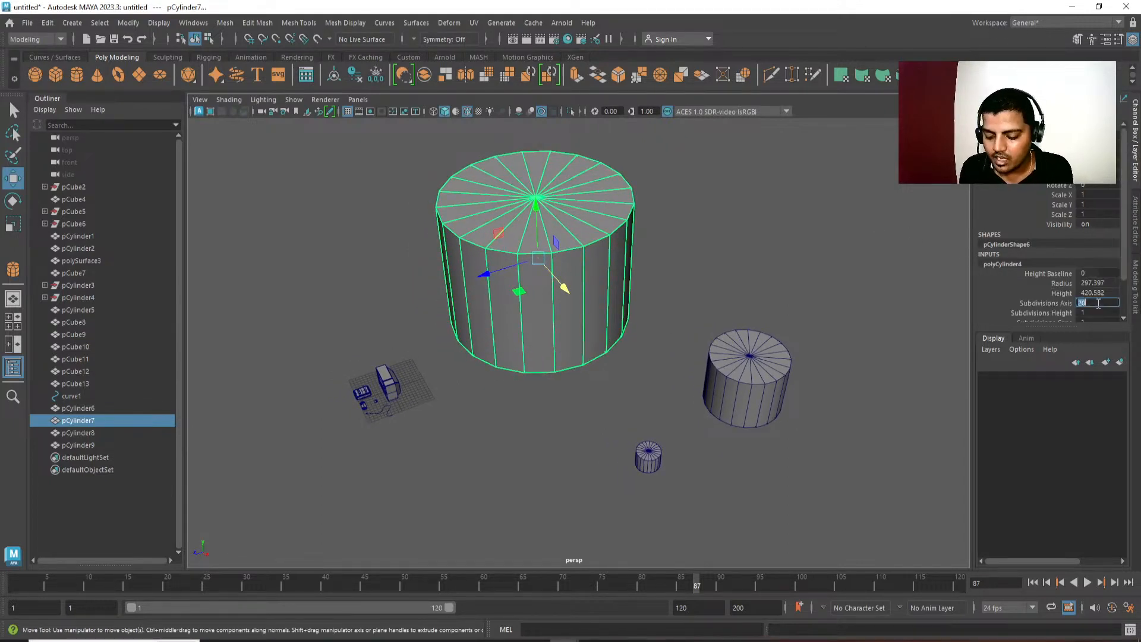
{"action": "type", "text": "36"}
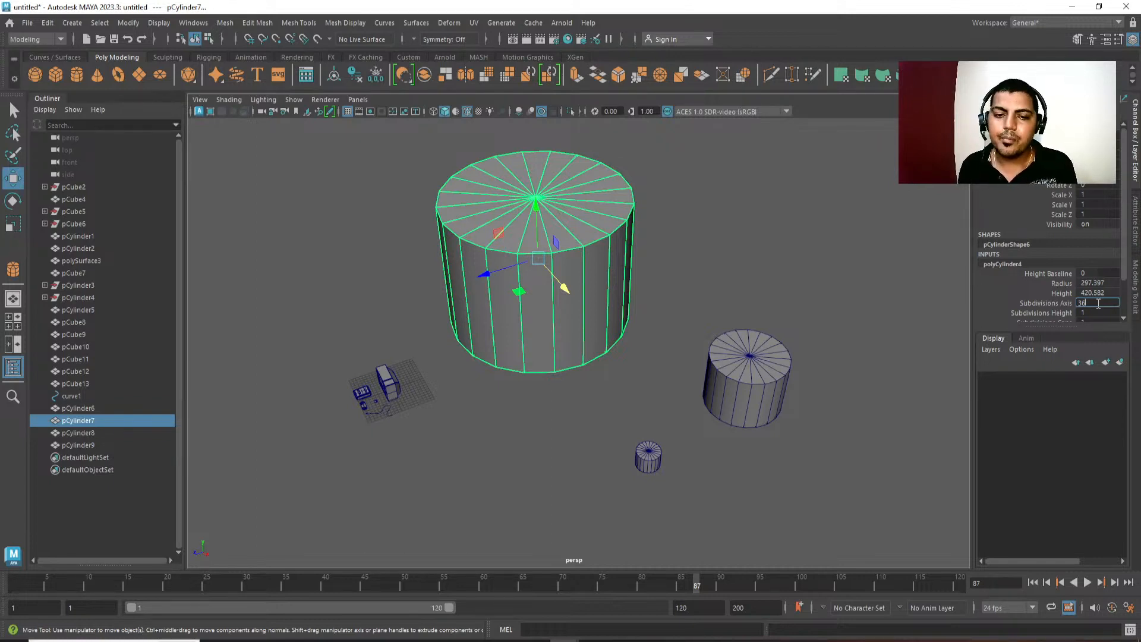
{"action": "key", "text": "Return"}
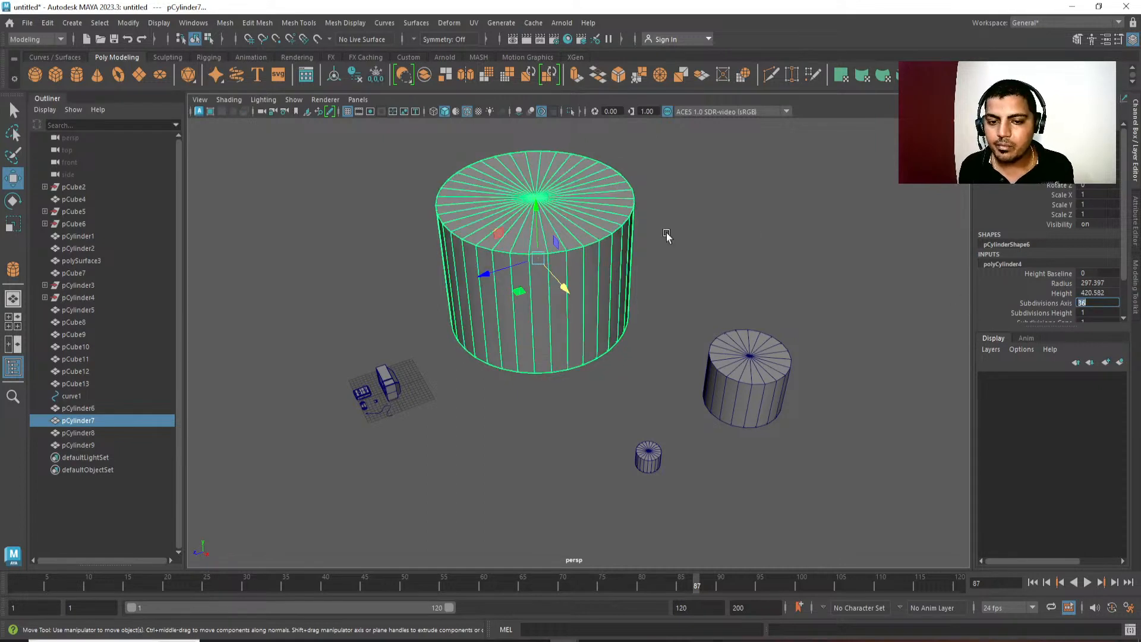
Set the smallest cylinder's axis subdivisions to 10.
{"action": "middle_click_drag", "start_coordinate": [679, 342], "coordinate": [638, 330], "text": "alt"}
{"action": "left_click", "coordinate": [688, 357]}
{"action": "middle_click_drag", "start_coordinate": [690, 438], "coordinate": [671, 435], "text": "alt"}
{"action": "key", "text": "q"}
{"action": "right_click_drag", "start_coordinate": [682, 433], "coordinate": [755, 323]}
{"action": "left_click", "coordinate": [755, 324]}
{"action": "left_click", "coordinate": [730, 348]}
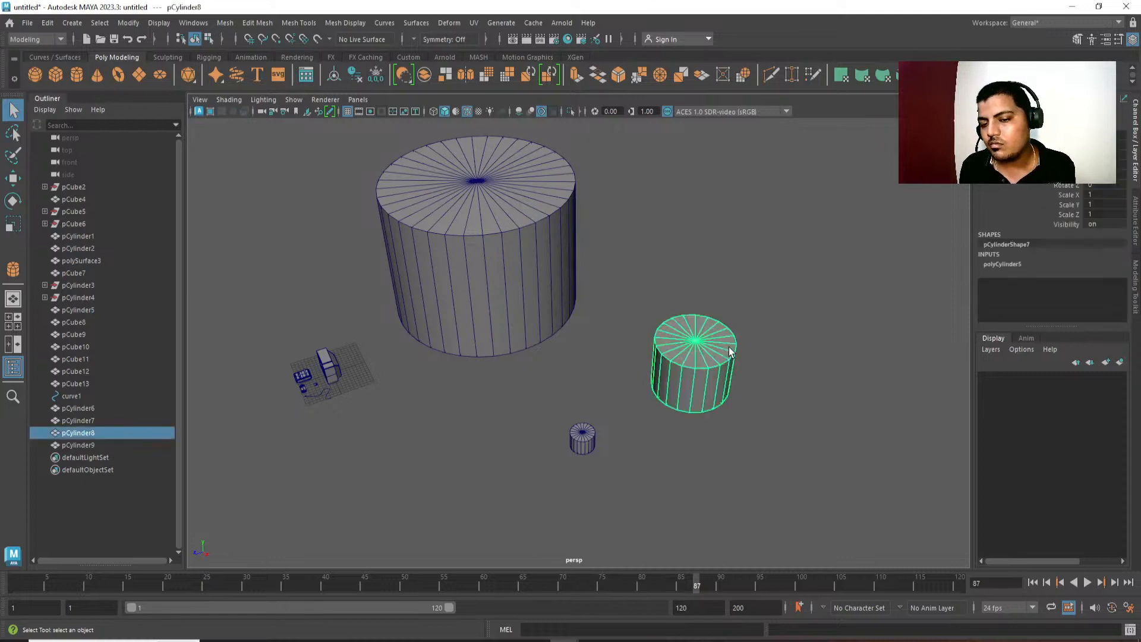
{"action": "left_click", "coordinate": [583, 440]}
{"action": "middle_click_drag", "start_coordinate": [587, 451], "coordinate": [587, 398], "text": "alt"}
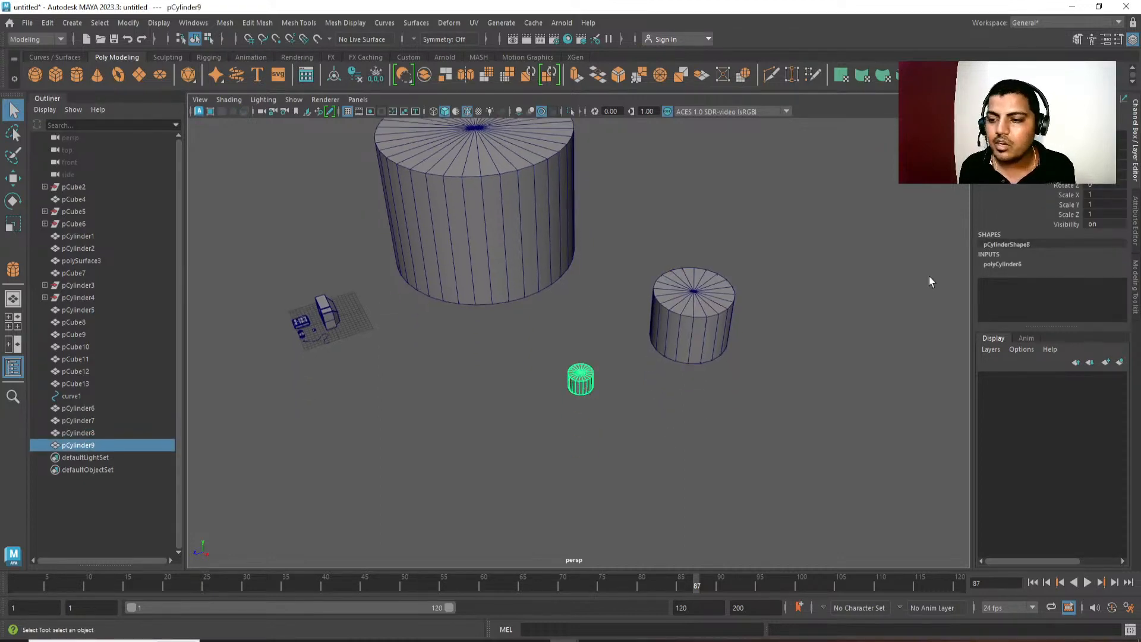
{"action": "left_click", "coordinate": [1032, 265]}
{"action": "double_click", "coordinate": [1092, 303]}
{"action": "type", "text": "1"}
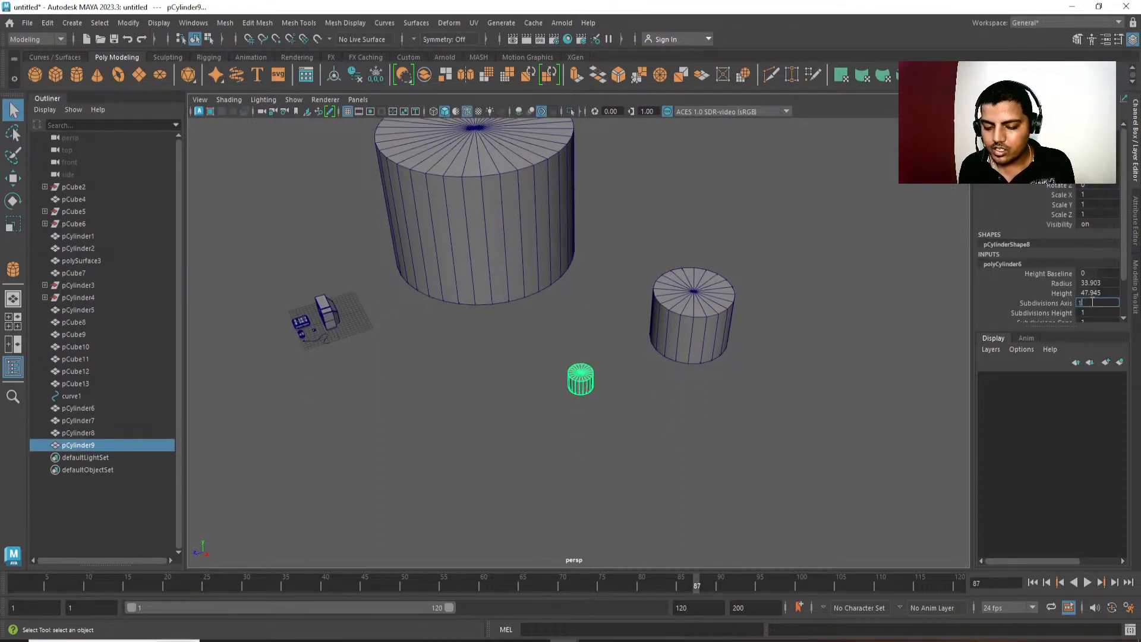
{"action": "type", "text": "0"}
{"action": "key", "text": "Return"}
Turn off the wireframe overlay on shaded objects and delete the large, medium and small comparison cylinders.
{"action": "left_click", "coordinate": [743, 482]}
{"action": "scroll", "coordinate": [693, 261], "scroll_direction": "down", "scroll_amount": 6}
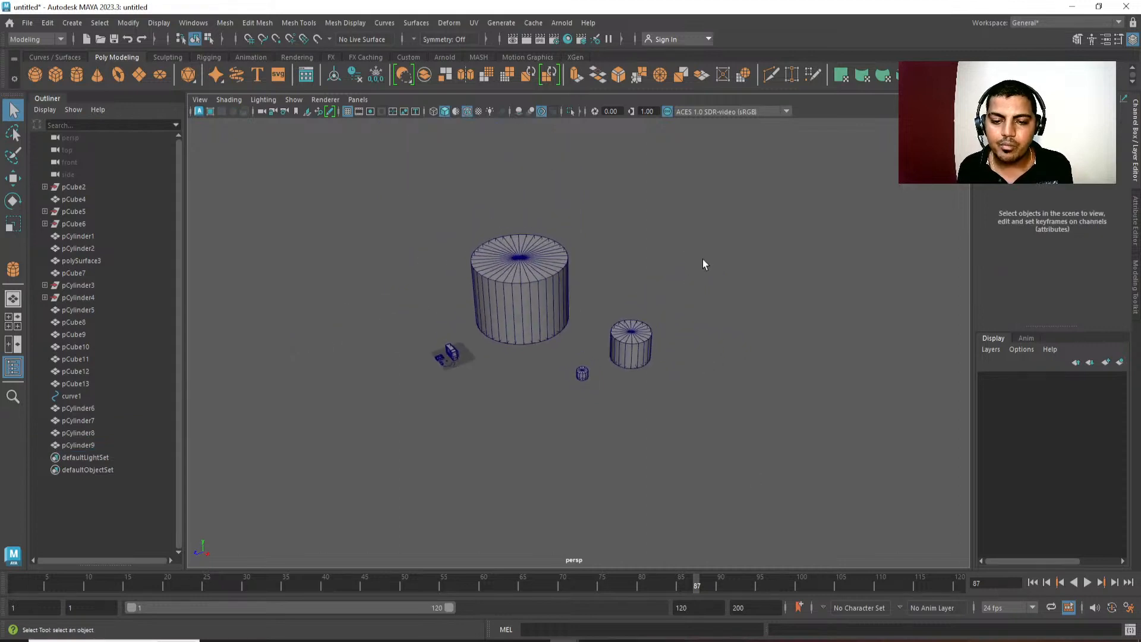
{"action": "left_click", "coordinate": [467, 111]}
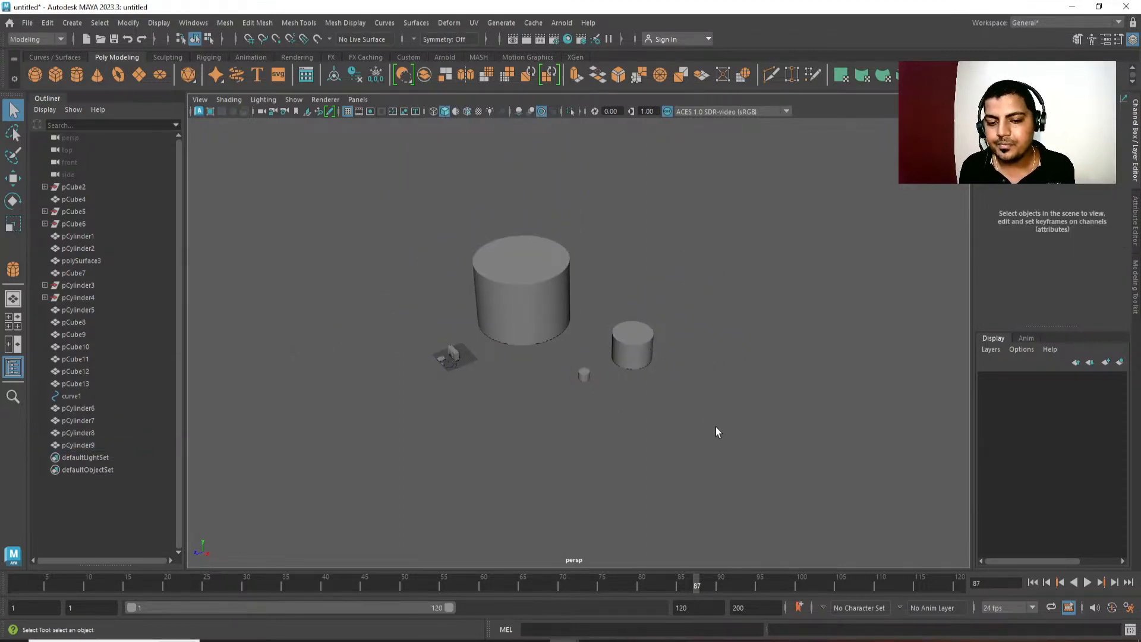
{"action": "left_click_drag", "start_coordinate": [716, 428], "coordinate": [528, 285]}
{"action": "key", "text": "Delete"}
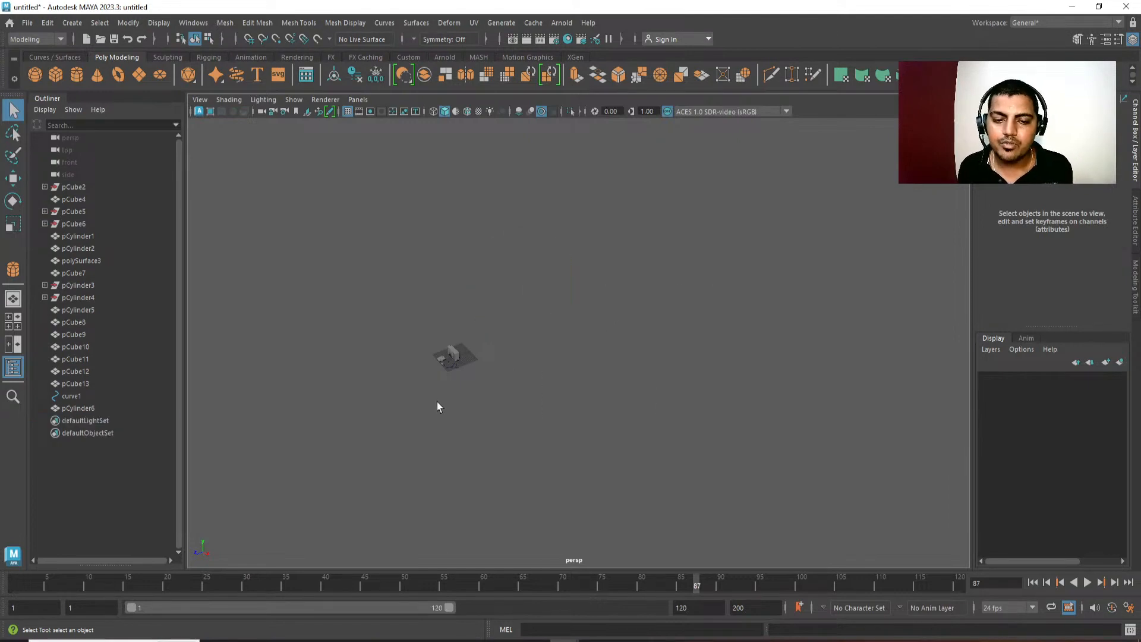
Snap the flat disc profile's centre to the start of the cable curve in the top view, and display wireframe.
{"action": "middle_click_drag", "start_coordinate": [438, 403], "coordinate": [605, 387], "text": "alt"}
{"action": "right_click_drag", "start_coordinate": [605, 387], "coordinate": [701, 423], "text": "alt"}
{"action": "middle_click_drag", "start_coordinate": [701, 423], "coordinate": [603, 351], "text": "alt"}
{"action": "scroll", "coordinate": [608, 264], "scroll_direction": "up", "scroll_amount": 6}
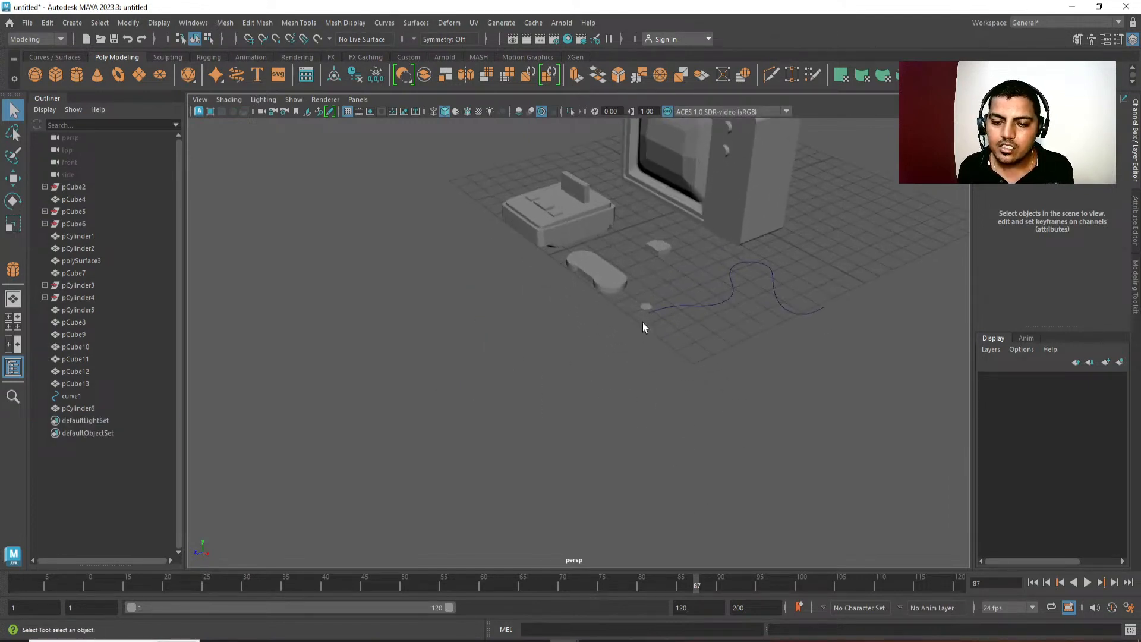
{"action": "left_click", "coordinate": [646, 309]}
{"action": "key", "text": "f"}
{"action": "left_click_drag", "start_coordinate": [646, 325], "coordinate": [607, 304], "text": "alt"}
{"action": "scroll", "coordinate": [607, 303], "scroll_direction": "down", "scroll_amount": 6}
{"action": "key", "text": "w"}
{"action": "scroll", "coordinate": [540, 349], "scroll_direction": "down", "scroll_amount": 4}
{"action": "left_click_drag", "start_coordinate": [614, 410], "coordinate": [585, 329], "text": "alt"}
{"action": "middle_click_drag", "start_coordinate": [585, 329], "coordinate": [558, 333], "text": "alt"}
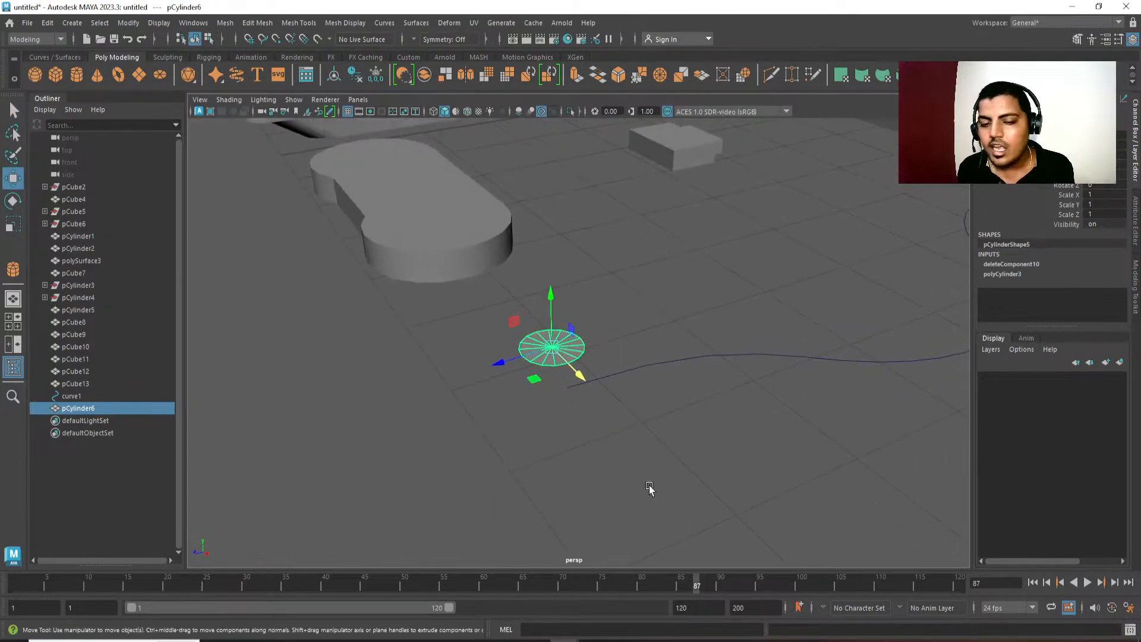
{"action": "left_click_drag", "start_coordinate": [650, 487], "coordinate": [579, 393], "text": "alt"}
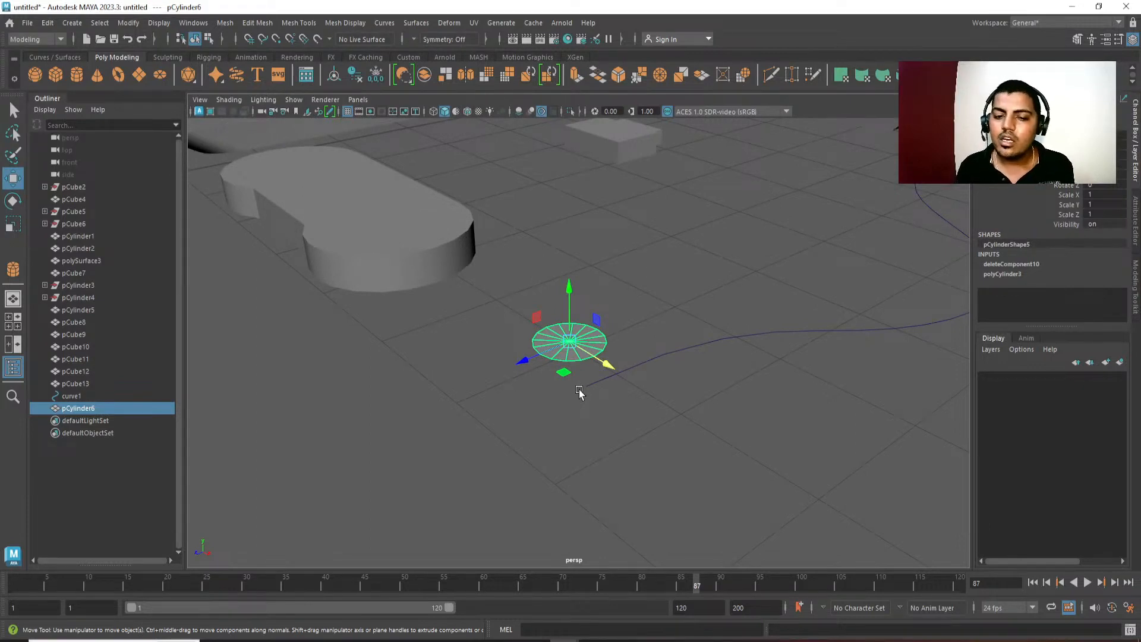
{"action": "right_click_drag", "start_coordinate": [660, 317], "coordinate": [619, 153], "text": "alt"}
{"action": "middle_click_drag", "start_coordinate": [619, 153], "coordinate": [619, 229], "text": "alt"}
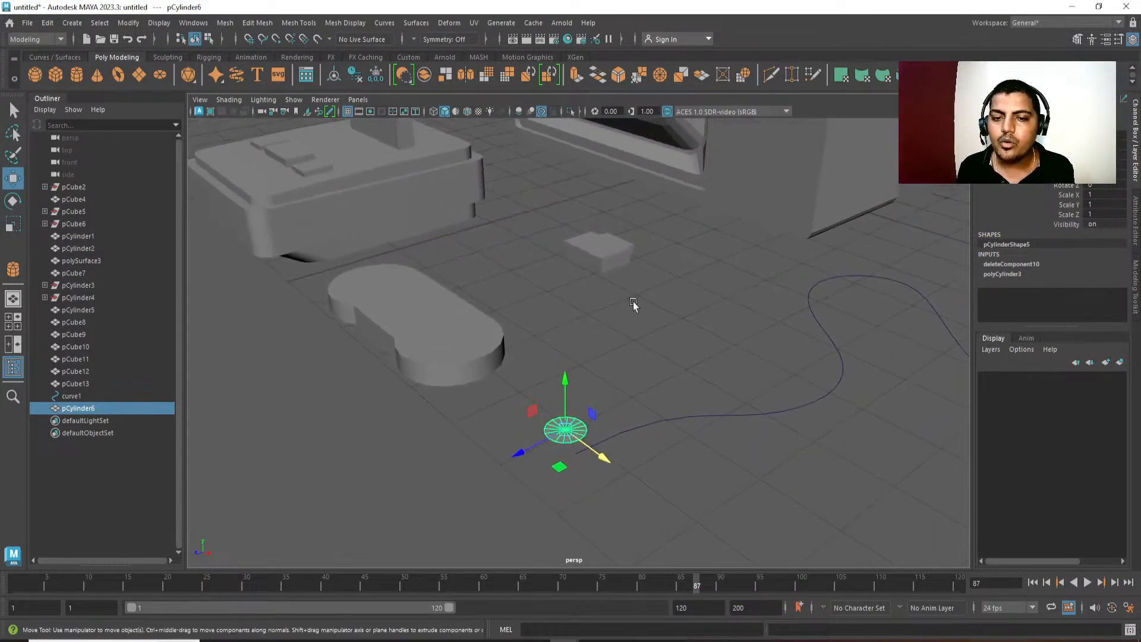
{"action": "middle_click_drag", "start_coordinate": [650, 405], "coordinate": [640, 305], "text": "alt"}
{"action": "key", "text": "space"}
{"action": "left_click_drag", "start_coordinate": [640, 303], "coordinate": [593, 310]}
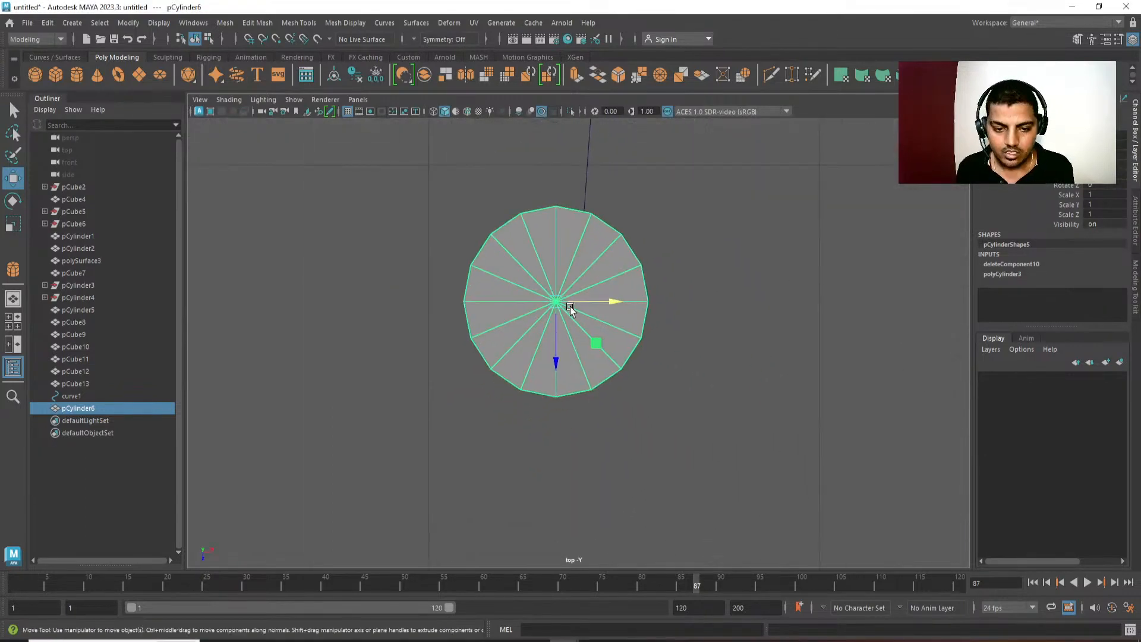
{"action": "middle_click_drag", "start_coordinate": [569, 310], "coordinate": [561, 317], "text": "alt"}
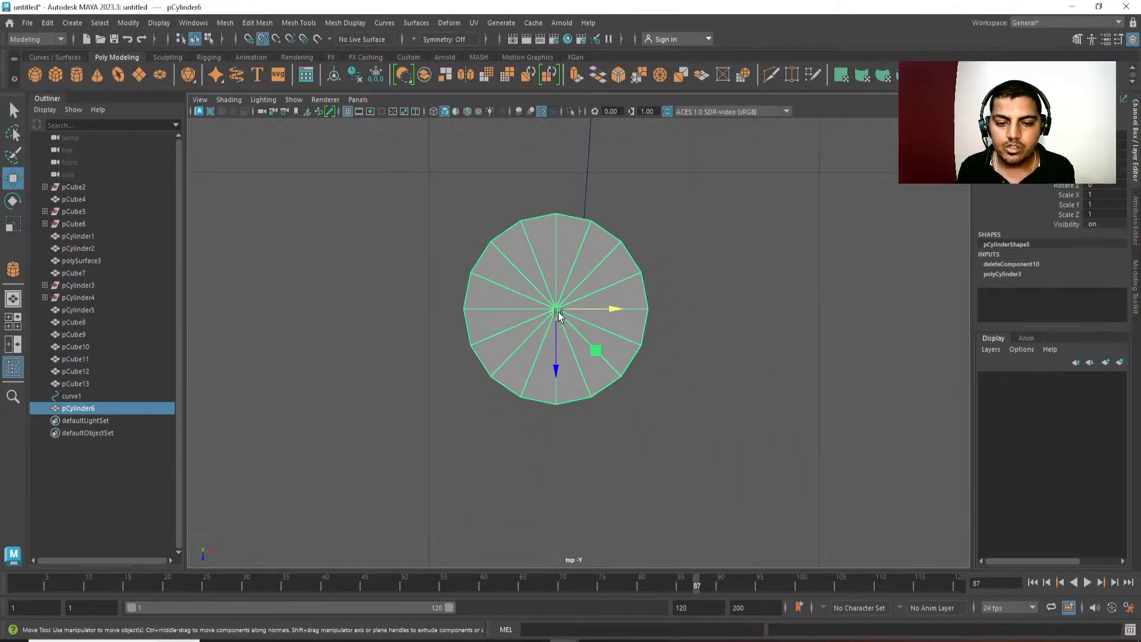
{"action": "left_click_drag", "start_coordinate": [559, 315], "coordinate": [581, 300]}
{"action": "key", "text": "4"}
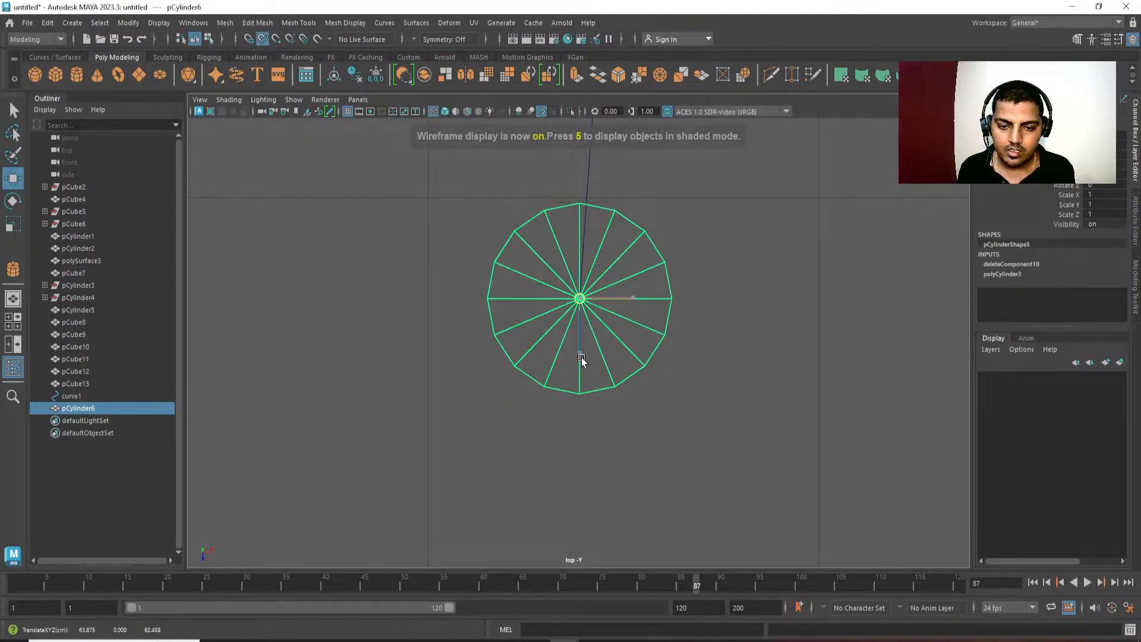
Rotate the disc profile upright so that it faces along the start of the cable curve, and return to the perspective view.
{"action": "key", "text": "e"}
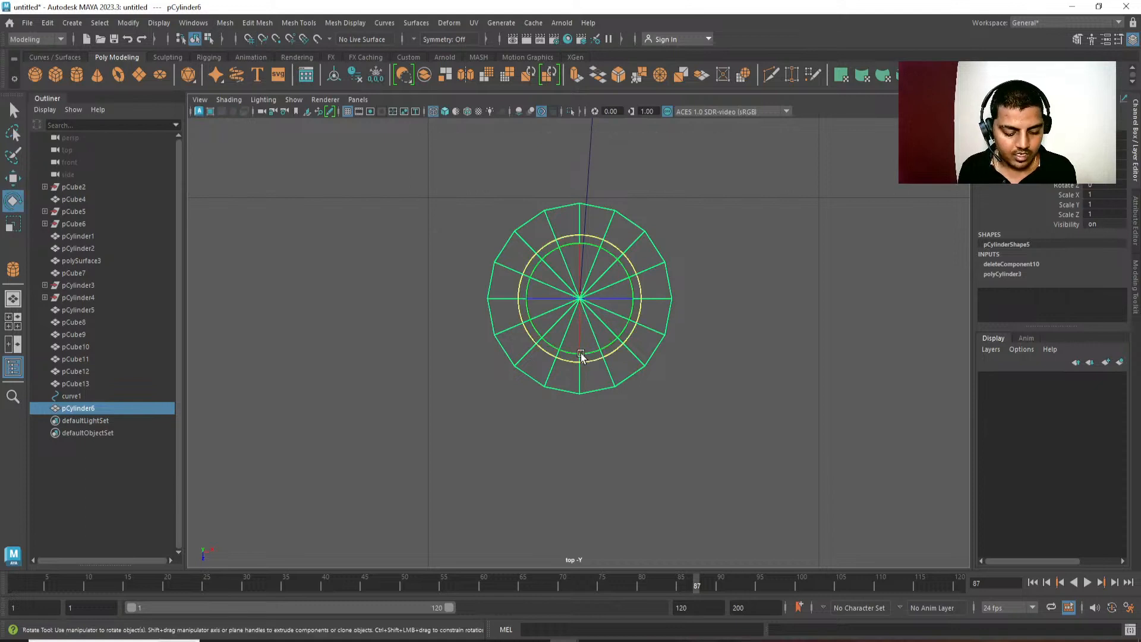
{"action": "left_click_drag", "start_coordinate": [581, 255], "coordinate": [583, 331]}
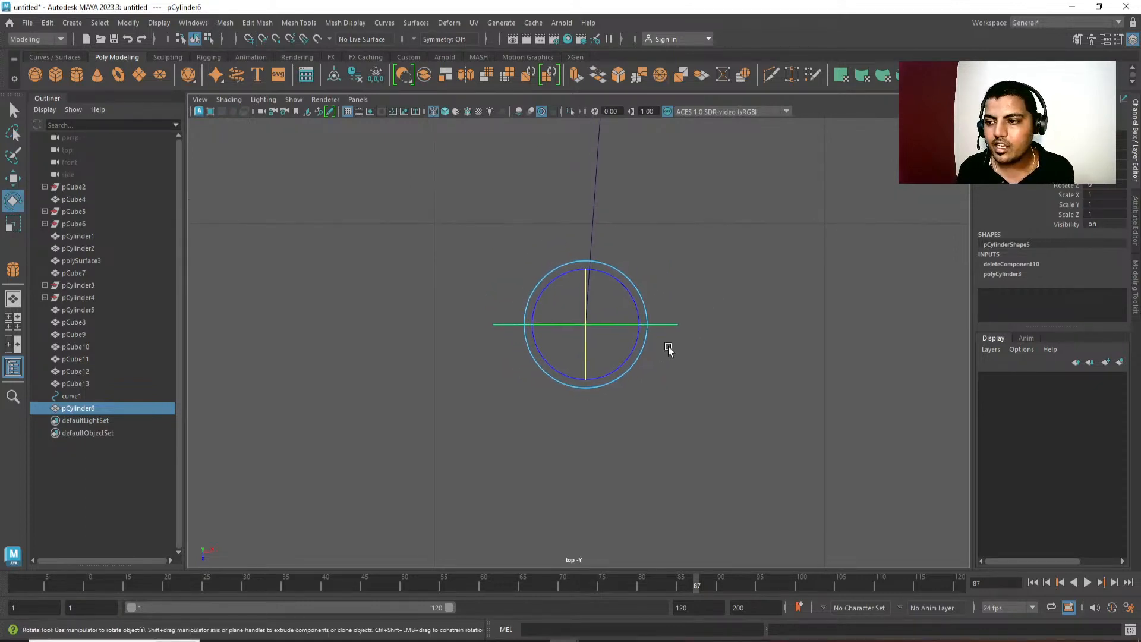
{"action": "key", "text": "space"}
{"action": "left_click_drag", "start_coordinate": [740, 249], "coordinate": [740, 249]}
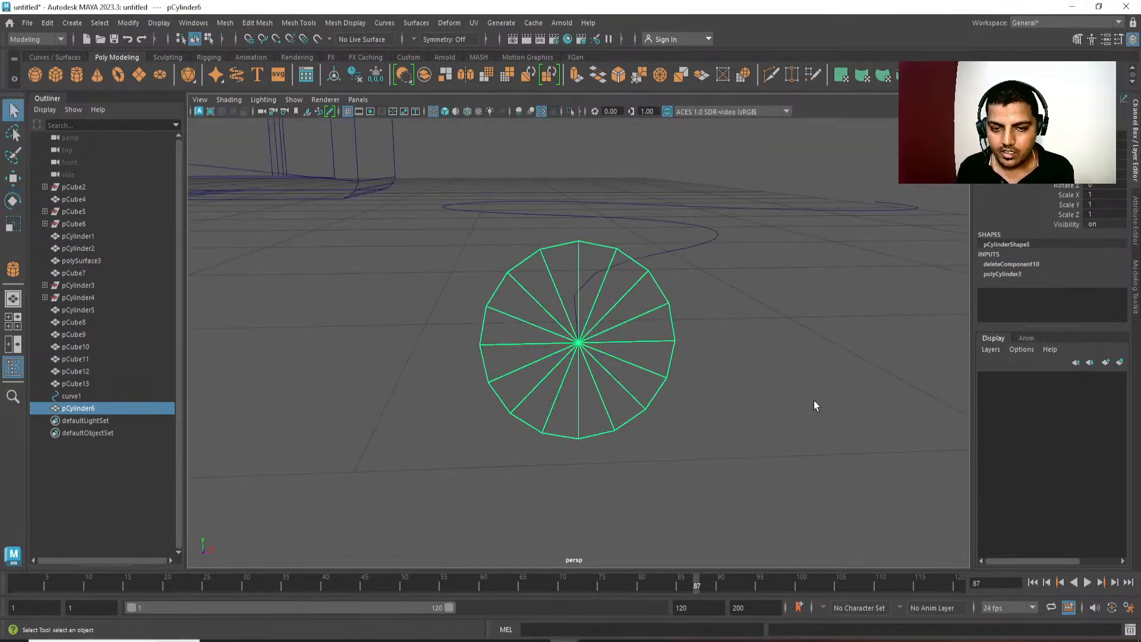
Delete the spoke edges inside the disc to leave a single face, and clear its construction history.
{"action": "key", "text": "q"}
{"action": "left_click", "coordinate": [789, 321]}
{"action": "left_click_drag", "start_coordinate": [609, 370], "coordinate": [549, 321]}
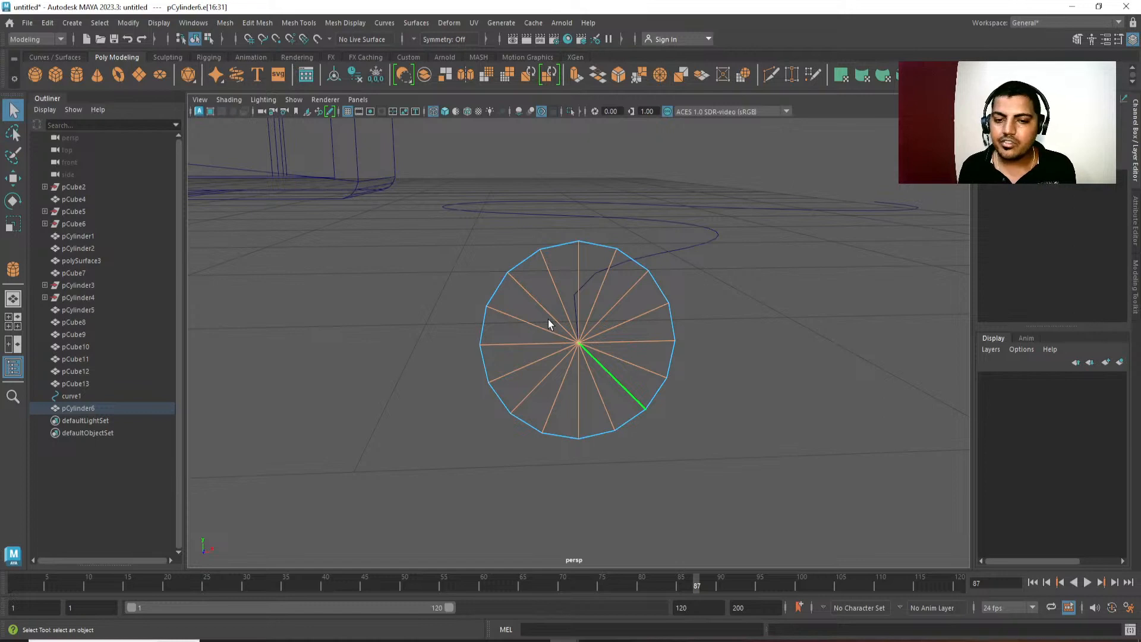
{"action": "key", "text": "Delete"}
{"action": "left_click_drag", "start_coordinate": [548, 319], "coordinate": [670, 377], "text": "alt"}
{"action": "left_click", "coordinate": [622, 380]}
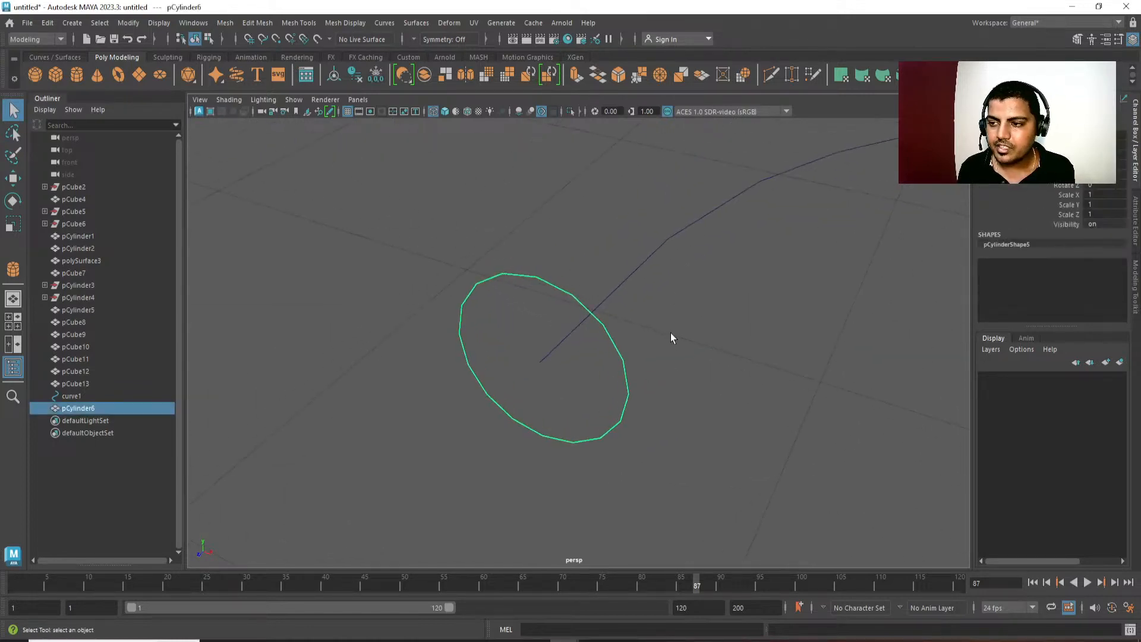
Reverse the normals of the disc and switch the view to shaded display.
{"action": "key", "text": "space"}
{"action": "left_click", "coordinate": [635, 165]}
{"action": "left_click", "coordinate": [652, 221]}
{"action": "mouse_move", "coordinate": [650, 290]}
{"action": "left_mouse_down", "text": "alt"}
{"action": "mouse_move", "coordinate": [674, 286]}
{"action": "mouse_move", "coordinate": [655, 332]}
{"action": "left_mouse_up", "text": "alt"}
{"action": "key", "text": "5"}
Try to extrude the disc's face along the cable curve.
{"action": "mouse_move", "coordinate": [568, 289]}
{"action": "right_mouse_down"}
{"action": "mouse_move", "coordinate": [570, 348]}
{"action": "mouse_move", "coordinate": [568, 322]}
{"action": "right_mouse_up"}
{"action": "left_click", "coordinate": [575, 348]}
{"action": "left_click_drag", "start_coordinate": [790, 438], "coordinate": [737, 329], "text": "alt"}
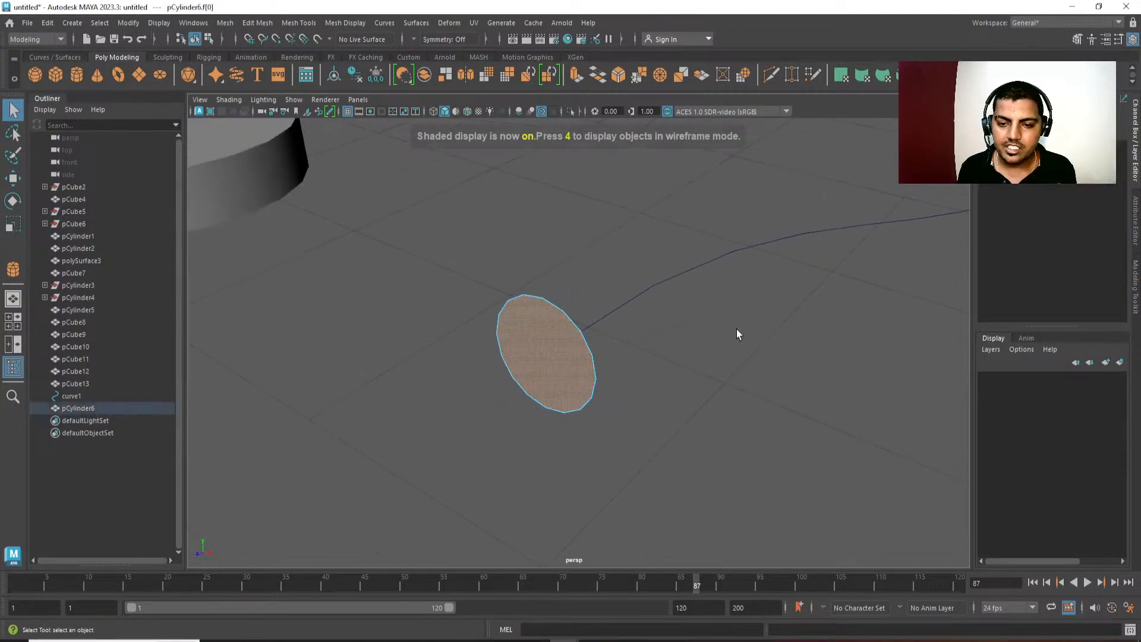
{"action": "left_click", "coordinate": [715, 267], "text": "shift"}
{"action": "right_click_drag", "start_coordinate": [746, 194], "coordinate": [747, 210], "text": "shift"}
{"action": "key", "text": "ctrl+z"}
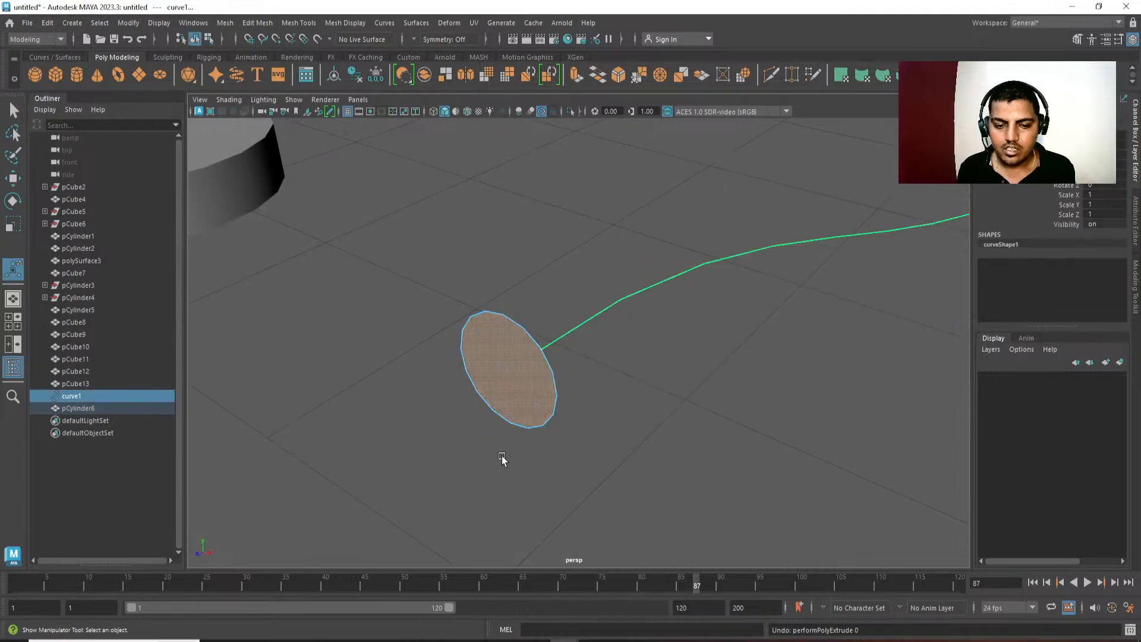
Examine the control vertices at the two ends of the cable curve and the start's alignment with the disc.
{"action": "key", "text": "q"}
{"action": "right_click_drag", "start_coordinate": [551, 265], "coordinate": [625, 282], "text": "shift"}
{"action": "right_click_drag", "start_coordinate": [565, 443], "coordinate": [664, 378]}
{"action": "left_click", "coordinate": [540, 385]}
{"action": "left_click_drag", "start_coordinate": [615, 420], "coordinate": [607, 348], "text": "alt"}
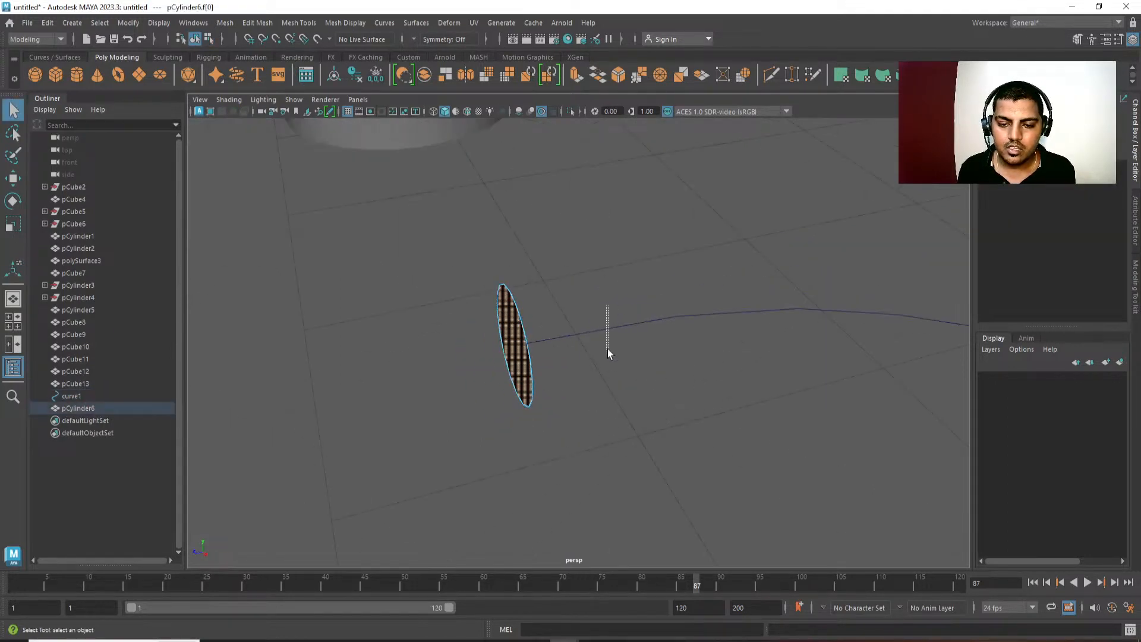
{"action": "left_click", "coordinate": [656, 347]}
{"action": "right_click_drag", "start_coordinate": [662, 252], "coordinate": [622, 251]}
{"action": "left_click_drag", "start_coordinate": [622, 256], "coordinate": [569, 304], "text": "alt"}
{"action": "left_click_drag", "start_coordinate": [476, 361], "coordinate": [478, 360]}
{"action": "key", "text": "w"}
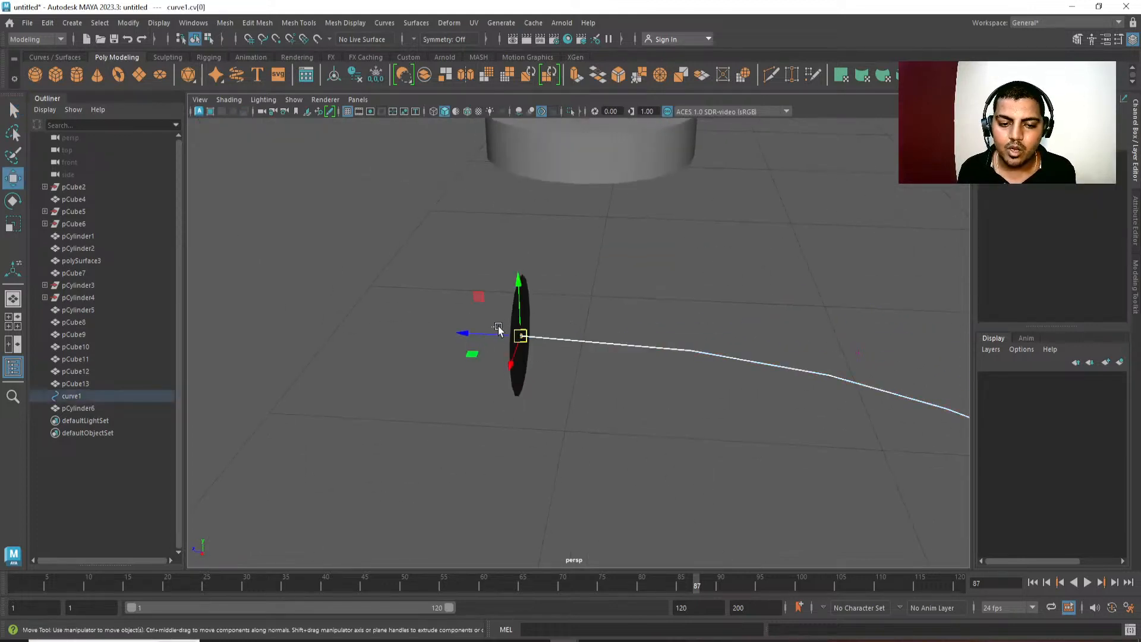
{"action": "key", "text": "f"}
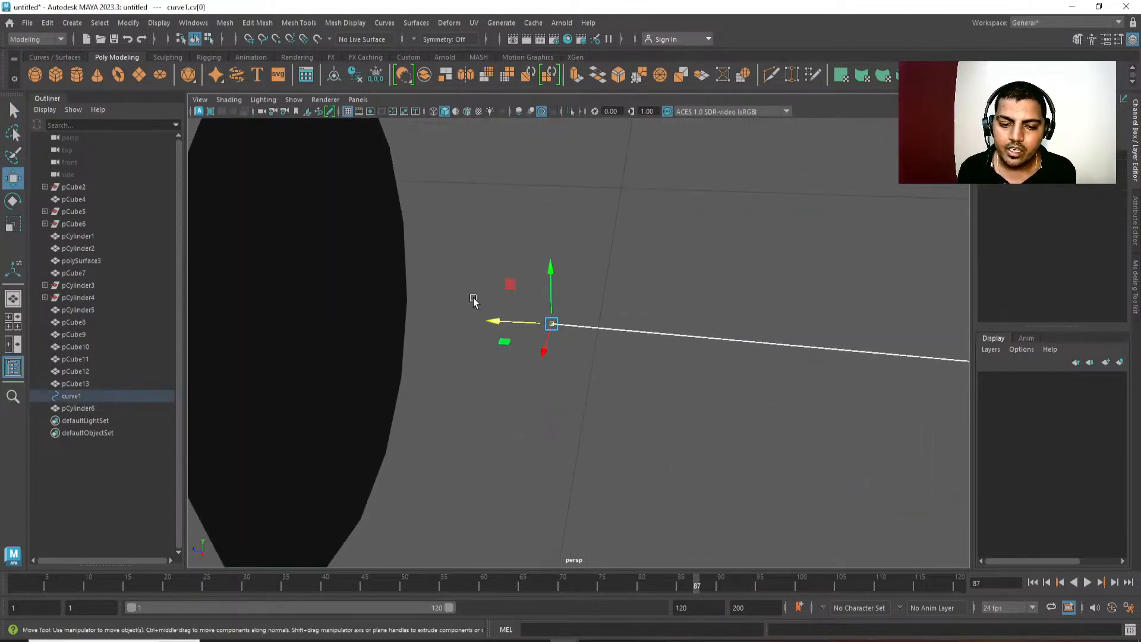
{"action": "key", "text": "ctrl+z"}
{"action": "right_click_drag", "start_coordinate": [637, 410], "coordinate": [644, 255], "text": "alt"}
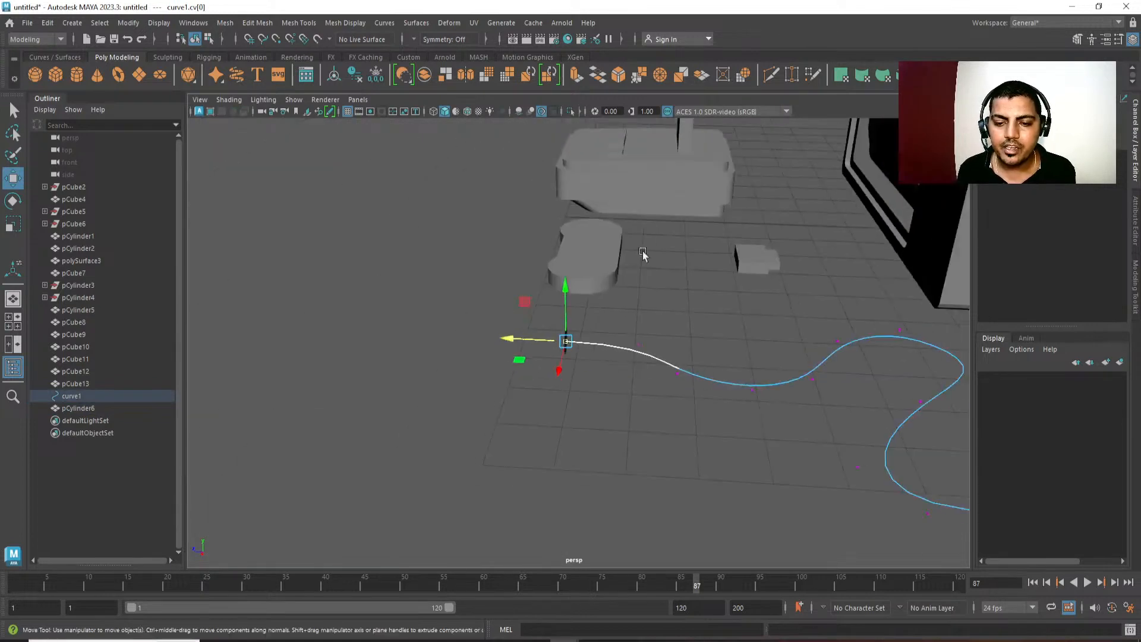
{"action": "middle_click_drag", "start_coordinate": [645, 255], "coordinate": [267, 178], "text": "alt"}
{"action": "middle_click_drag", "start_coordinate": [600, 369], "coordinate": [739, 339], "text": "alt"}
{"action": "left_click_drag", "start_coordinate": [495, 357], "coordinate": [532, 361], "text": "alt"}
{"action": "left_click_drag", "start_coordinate": [535, 302], "coordinate": [728, 405]}
{"action": "middle_click_drag", "start_coordinate": [267, 300], "coordinate": [583, 373], "text": "alt"}
{"action": "right_click_drag", "start_coordinate": [583, 374], "coordinate": [600, 522], "text": "alt"}
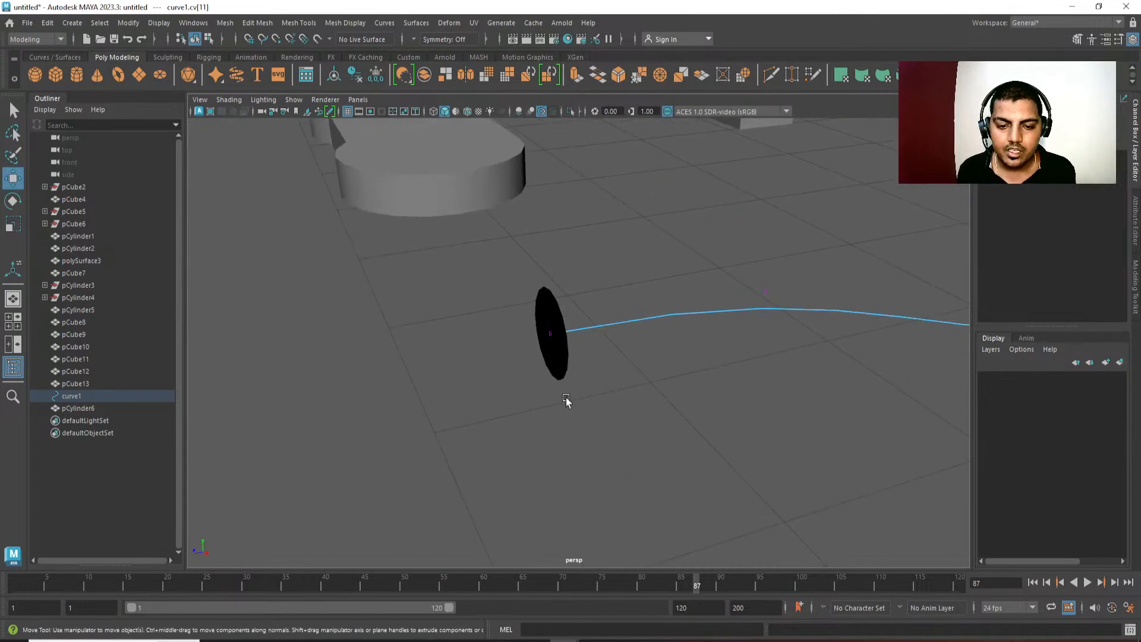
Select the disc's face together with the cable curve and extrude the face along the curve.
{"action": "right_click_drag", "start_coordinate": [565, 400], "coordinate": [622, 357]}
{"action": "left_click", "coordinate": [557, 368]}
{"action": "right_click_drag", "start_coordinate": [558, 401], "coordinate": [573, 404]}
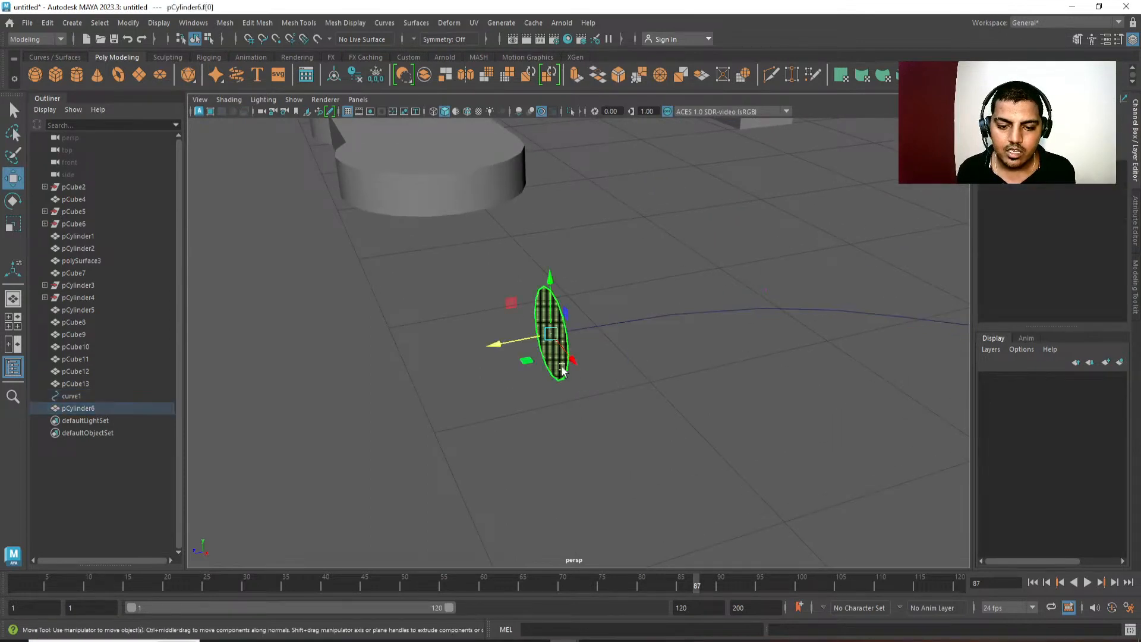
{"action": "left_click", "coordinate": [643, 322], "text": "shift"}
{"action": "right_click_drag", "start_coordinate": [687, 239], "coordinate": [618, 267], "text": "shift"}
{"action": "middle_click_drag", "start_coordinate": [672, 339], "coordinate": [565, 321], "text": "alt"}
{"action": "right_click_drag", "start_coordinate": [565, 321], "coordinate": [550, 297], "text": "alt"}
{"action": "left_click_drag", "start_coordinate": [570, 309], "coordinate": [668, 311], "text": "alt"}
{"action": "middle_click_drag", "start_coordinate": [668, 310], "coordinate": [643, 333], "text": "alt"}
{"action": "left_click_drag", "start_coordinate": [642, 350], "coordinate": [667, 381], "text": "alt"}
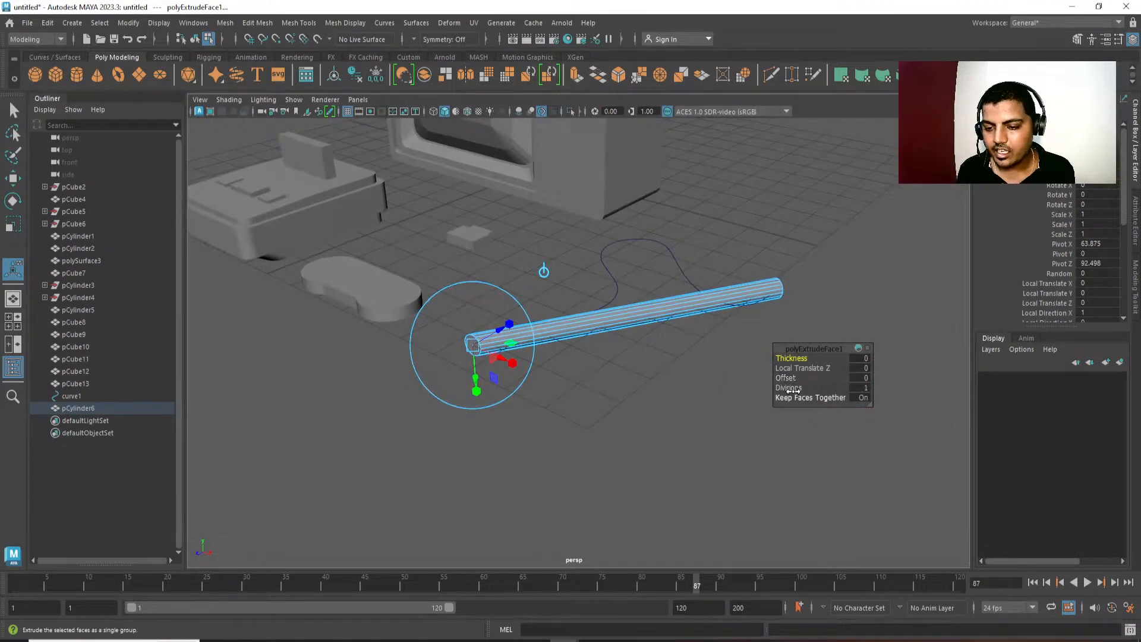
Set the cable extrusion's divisions to 25, and undo the extrusion.
{"action": "left_click_drag", "start_coordinate": [792, 391], "coordinate": [983, 385]}
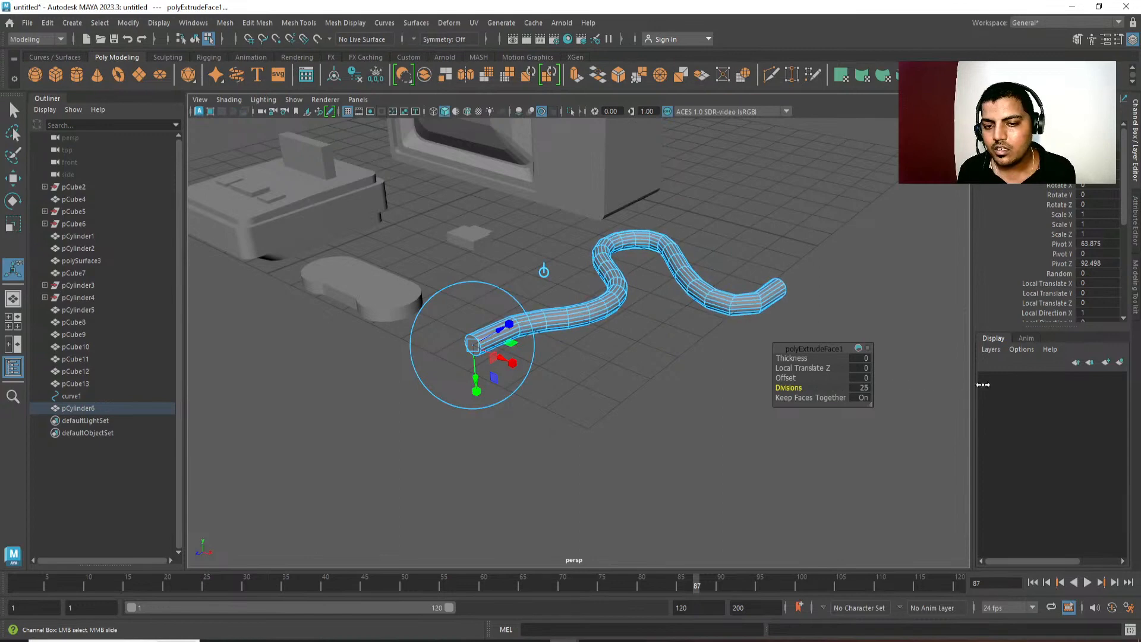
{"action": "left_click_drag", "start_coordinate": [840, 391], "coordinate": [642, 390], "text": "alt"}
{"action": "key", "text": "ctrl+z"}
{"action": "key", "text": "ctrl+z"}
Scale the disc profile uniformly to 0.329 for a thinner cable.
{"action": "scroll", "coordinate": [497, 351], "scroll_direction": "up", "scroll_amount": 5}
{"action": "left_click_drag", "start_coordinate": [497, 351], "coordinate": [553, 440], "text": "alt"}
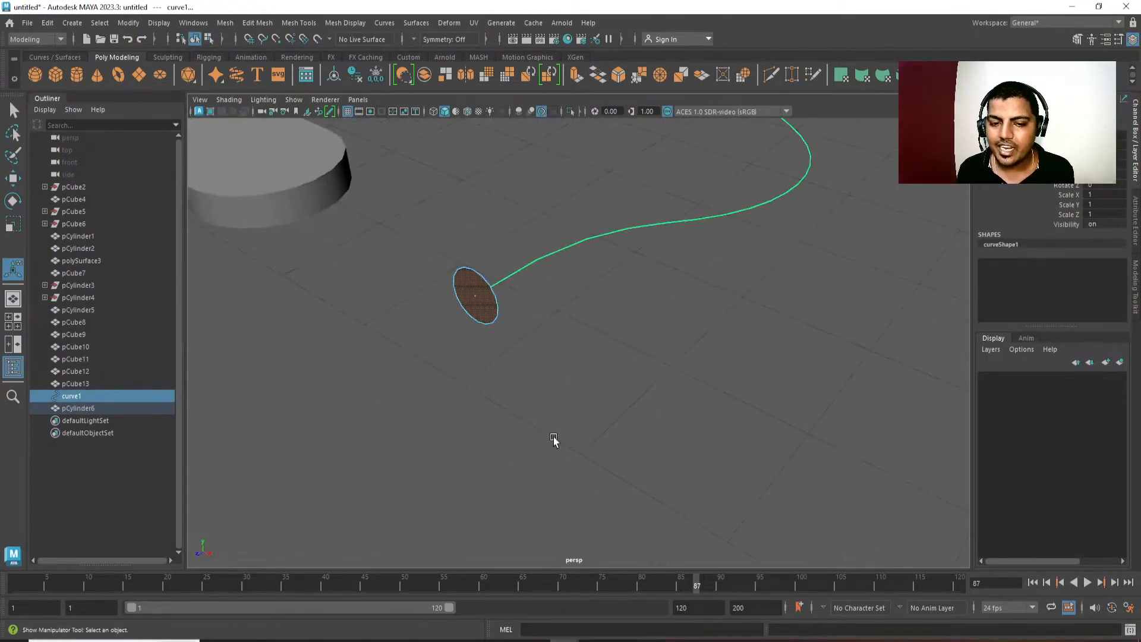
{"action": "key", "text": "q"}
{"action": "left_click", "coordinate": [480, 323], "text": "shift"}
{"action": "left_click", "coordinate": [479, 323]}
{"action": "middle_click_drag", "start_coordinate": [519, 315], "coordinate": [529, 364], "text": "alt"}
{"action": "scroll", "coordinate": [530, 365], "scroll_direction": "down", "scroll_amount": 3}
{"action": "left_click_drag", "start_coordinate": [524, 357], "coordinate": [535, 226], "text": "alt"}
{"action": "middle_click_drag", "start_coordinate": [535, 227], "coordinate": [534, 258], "text": "alt"}
{"action": "key", "text": "r"}
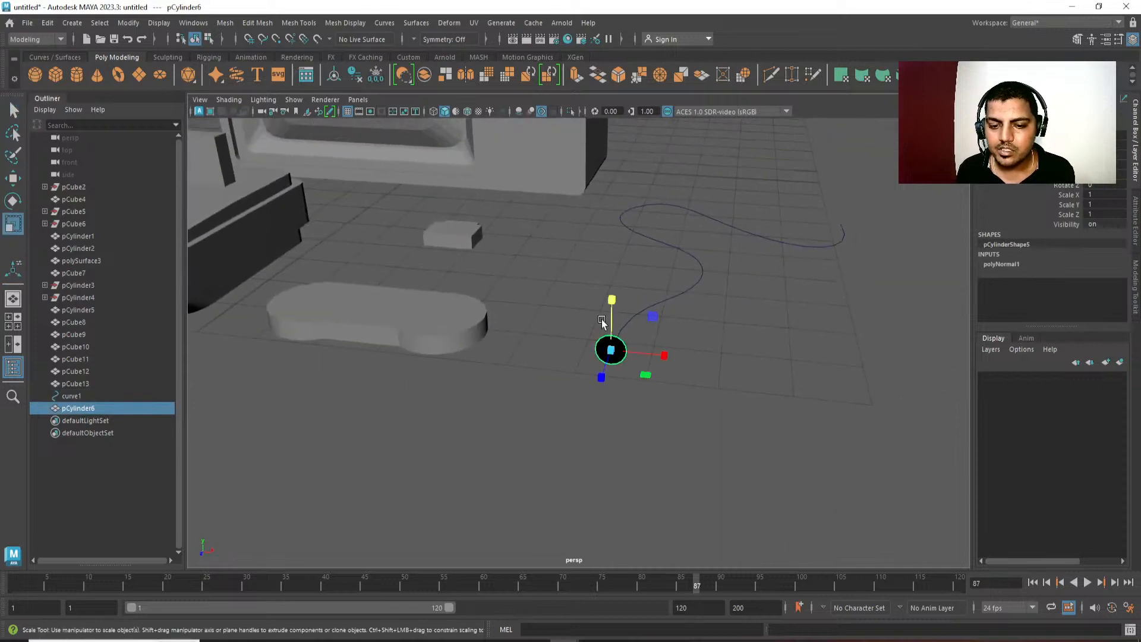
{"action": "scroll", "coordinate": [566, 343], "scroll_direction": "down", "scroll_amount": 1}
{"action": "scroll", "coordinate": [566, 344], "scroll_direction": "up", "scroll_amount": 2}
{"action": "left_click_drag", "start_coordinate": [622, 353], "coordinate": [582, 347]}
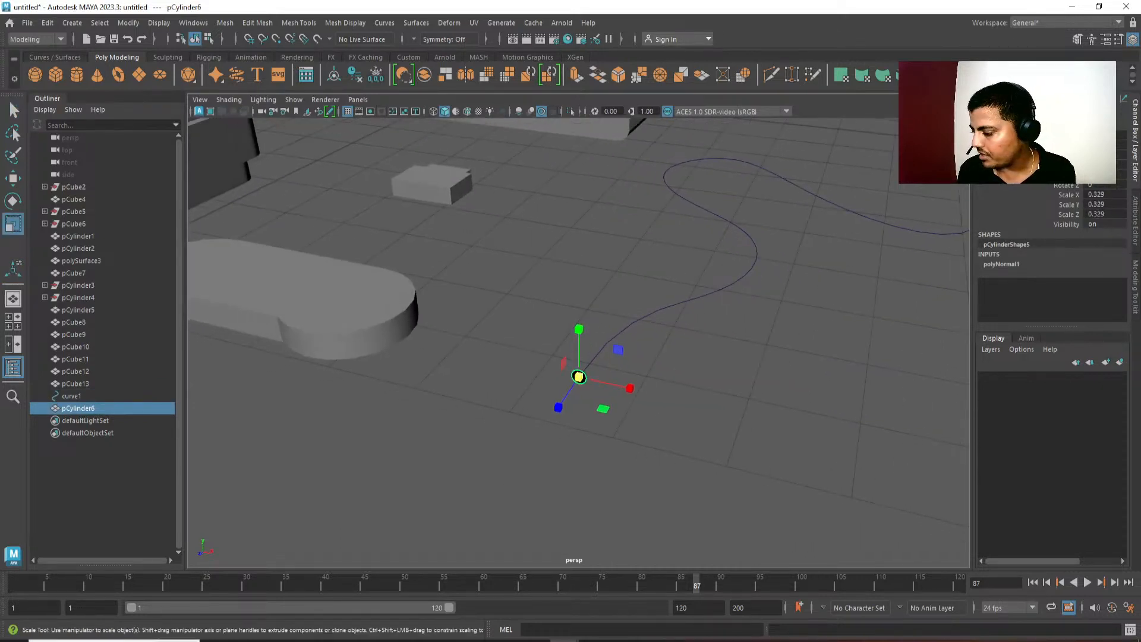
Try to raise the disc profile slightly above the ground in the side view, and undo the move.
{"action": "left_click_drag", "start_coordinate": [586, 541], "coordinate": [550, 360], "text": "alt"}
{"action": "key", "text": "space"}
{"action": "key", "text": "w"}
{"action": "scroll", "coordinate": [416, 375], "scroll_direction": "up", "scroll_amount": 2}
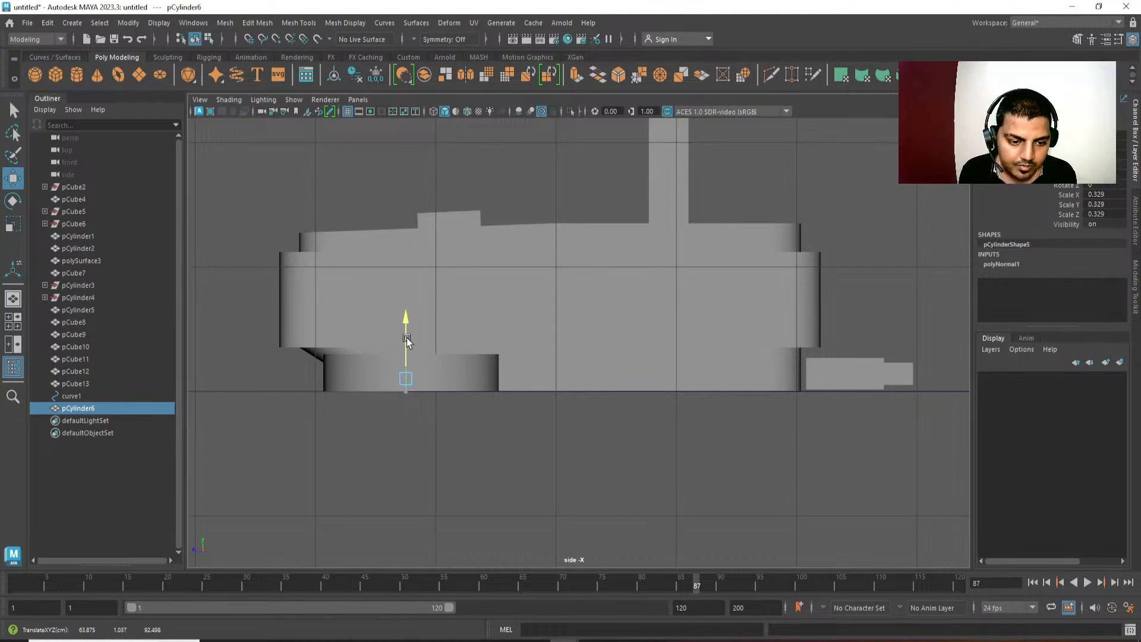
{"action": "key", "text": "ctrl+z"}
Scale the disc profile uniformly to 0.321 in the perspective view.
{"action": "key", "text": "space"}
{"action": "left_click_drag", "start_coordinate": [406, 391], "coordinate": [535, 476]}
{"action": "key", "text": "f"}
{"action": "key", "text": "r"}
{"action": "left_click_drag", "start_coordinate": [578, 340], "coordinate": [576, 342]}
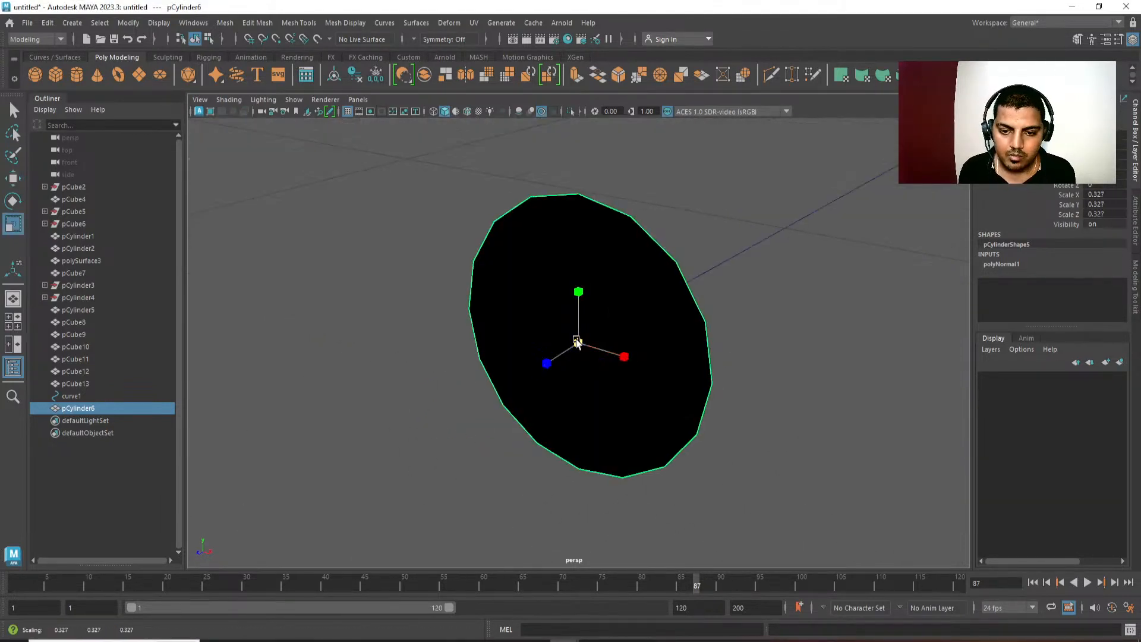
Select the disc's face together with the cable curve and extrude the face.
{"action": "right_click_drag", "start_coordinate": [779, 481], "coordinate": [713, 297], "text": "alt"}
{"action": "right_click_drag", "start_coordinate": [683, 379], "coordinate": [690, 521]}
{"action": "left_click", "coordinate": [568, 357]}
{"action": "left_click_drag", "start_coordinate": [567, 351], "coordinate": [535, 254], "text": "alt"}
{"action": "left_click_drag", "start_coordinate": [703, 200], "coordinate": [711, 293]}
{"action": "right_click_drag", "start_coordinate": [733, 213], "coordinate": [736, 255], "text": "shift"}
{"action": "right_click_drag", "start_coordinate": [714, 255], "coordinate": [609, 244], "text": "alt"}
{"action": "left_click_drag", "start_coordinate": [608, 245], "coordinate": [581, 262], "text": "alt"}
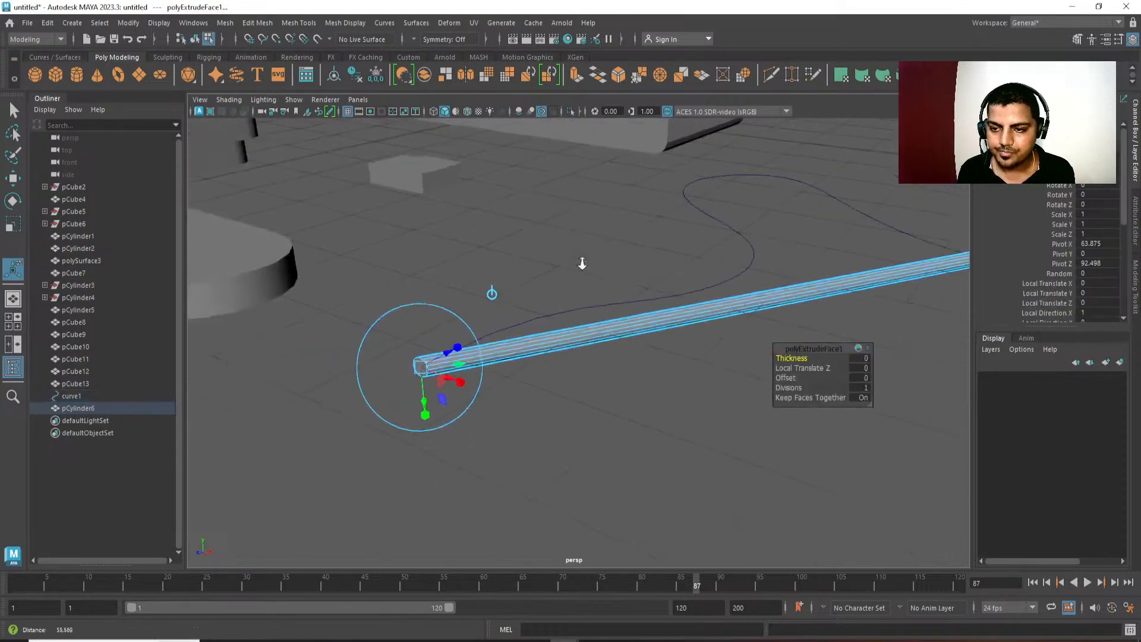
Set the cable extrusion's divisions to 25 and return the mesh to object selection.
{"action": "left_click_drag", "start_coordinate": [790, 378], "coordinate": [898, 385]}
{"action": "key", "text": "ctrl+z"}
{"action": "left_click_drag", "start_coordinate": [721, 339], "coordinate": [862, 387], "text": "alt"}
{"action": "left_click_drag", "start_coordinate": [621, 352], "coordinate": [527, 331], "text": "alt"}
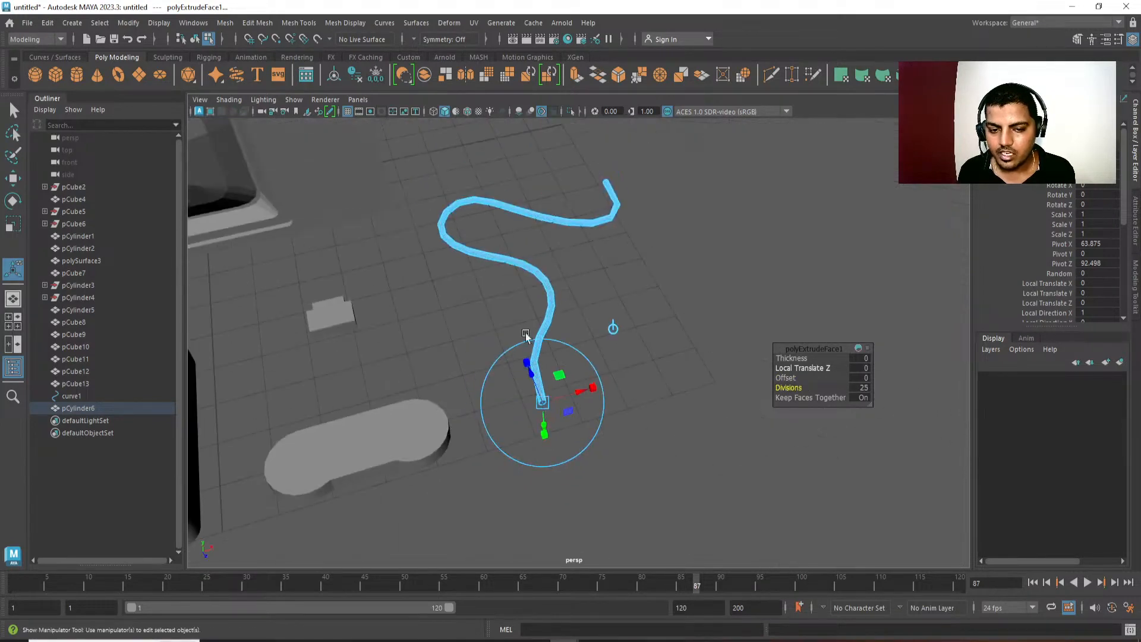
{"action": "key", "text": "q"}
{"action": "left_click_drag", "start_coordinate": [676, 235], "coordinate": [761, 320], "text": "alt"}
Reselect the cable mesh and open the attributes of its face extrusion in the construction history.
{"action": "scroll", "coordinate": [1032, 295], "scroll_direction": "down", "scroll_amount": 3}
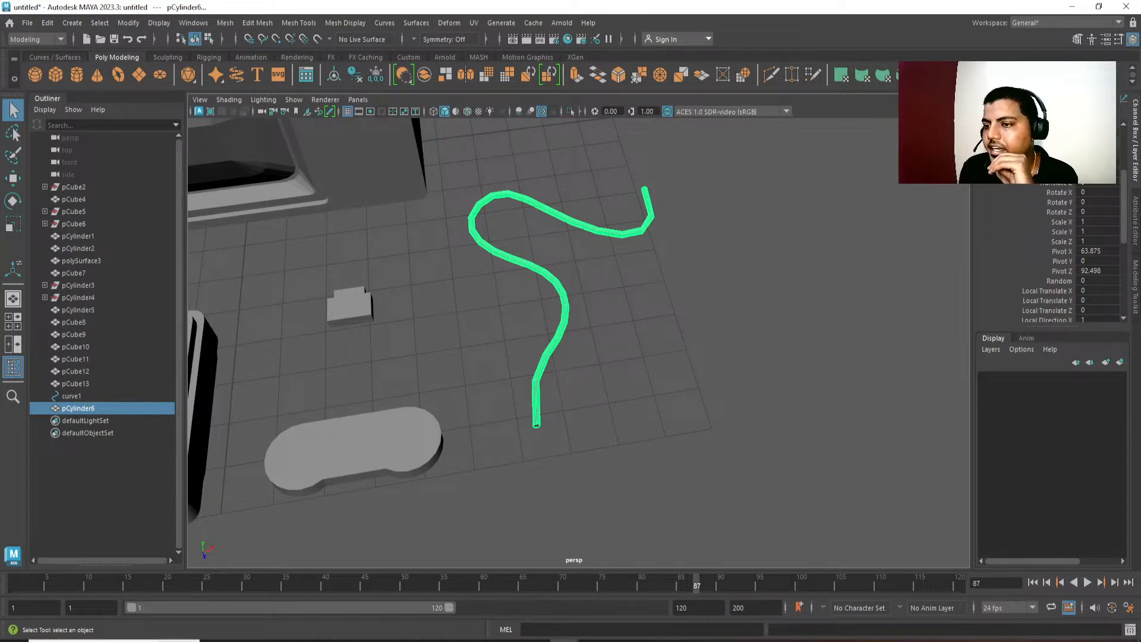
{"action": "scroll", "coordinate": [1039, 226], "scroll_direction": "down", "scroll_amount": 5}
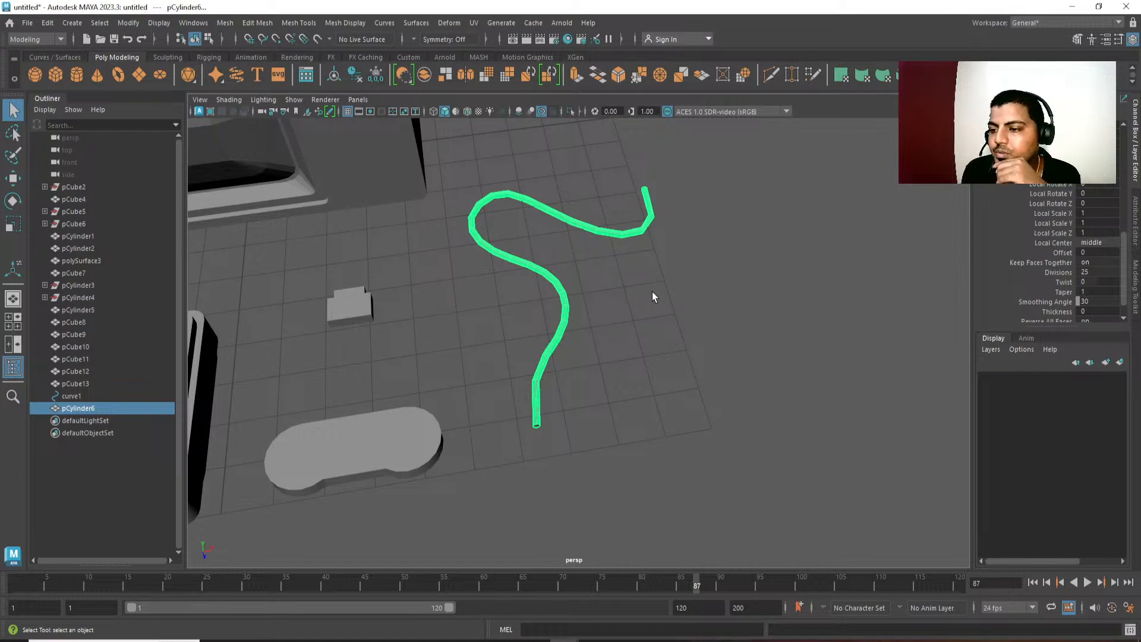
{"action": "scroll", "coordinate": [1060, 225], "scroll_direction": "up", "scroll_amount": 5}
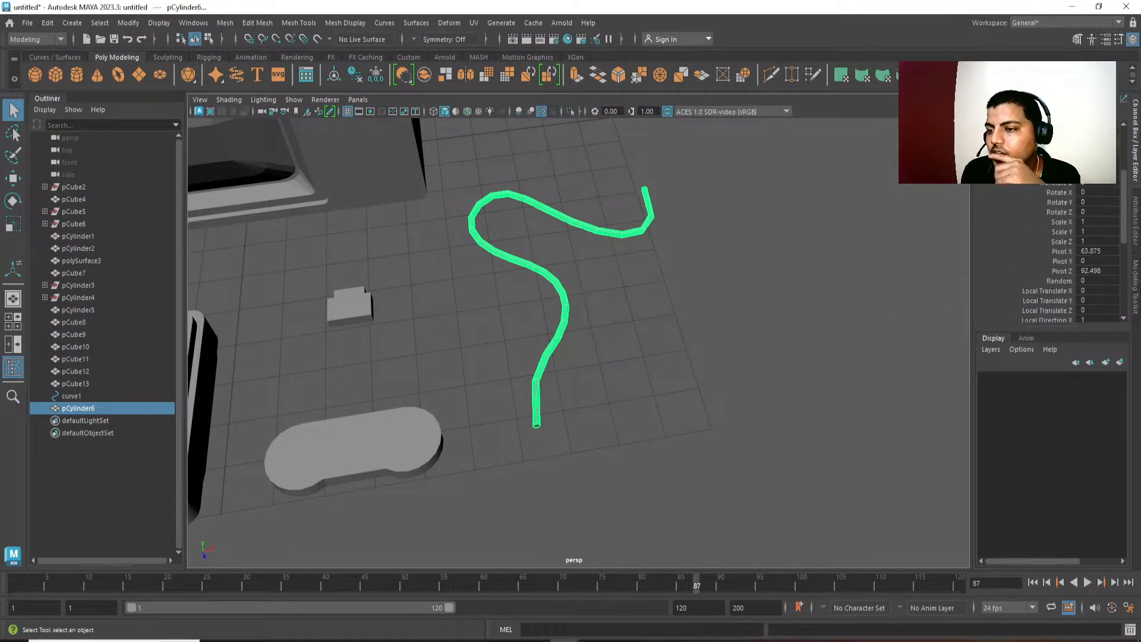
{"action": "scroll", "coordinate": [1067, 230], "scroll_direction": "down", "scroll_amount": 3}
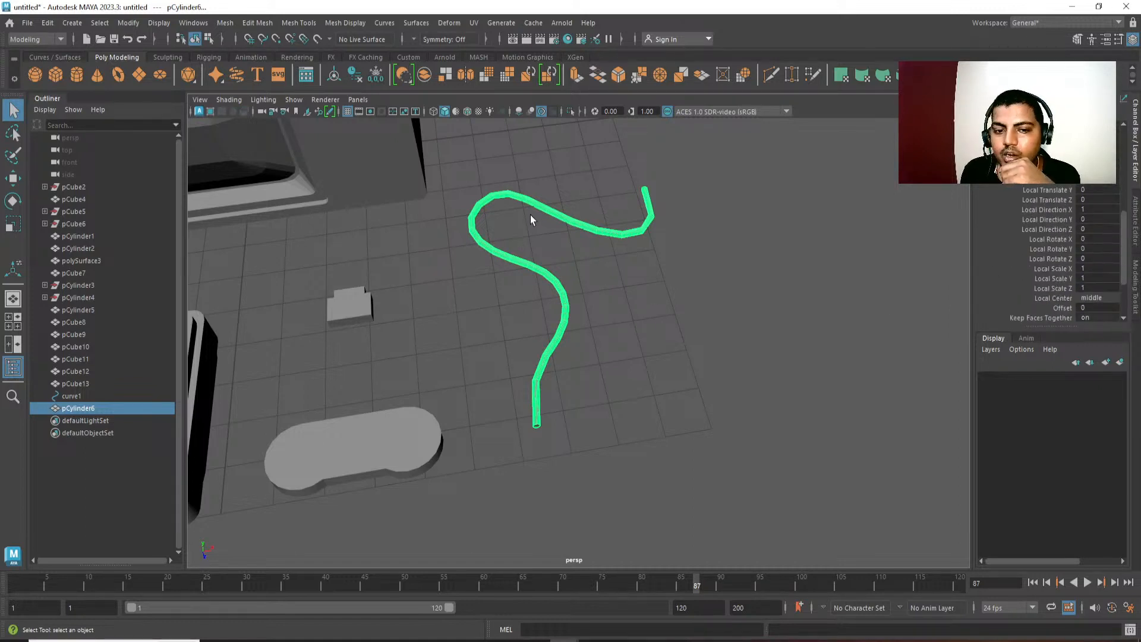
{"action": "right_click_drag", "start_coordinate": [531, 215], "coordinate": [576, 193]}
{"action": "left_click", "coordinate": [607, 234]}
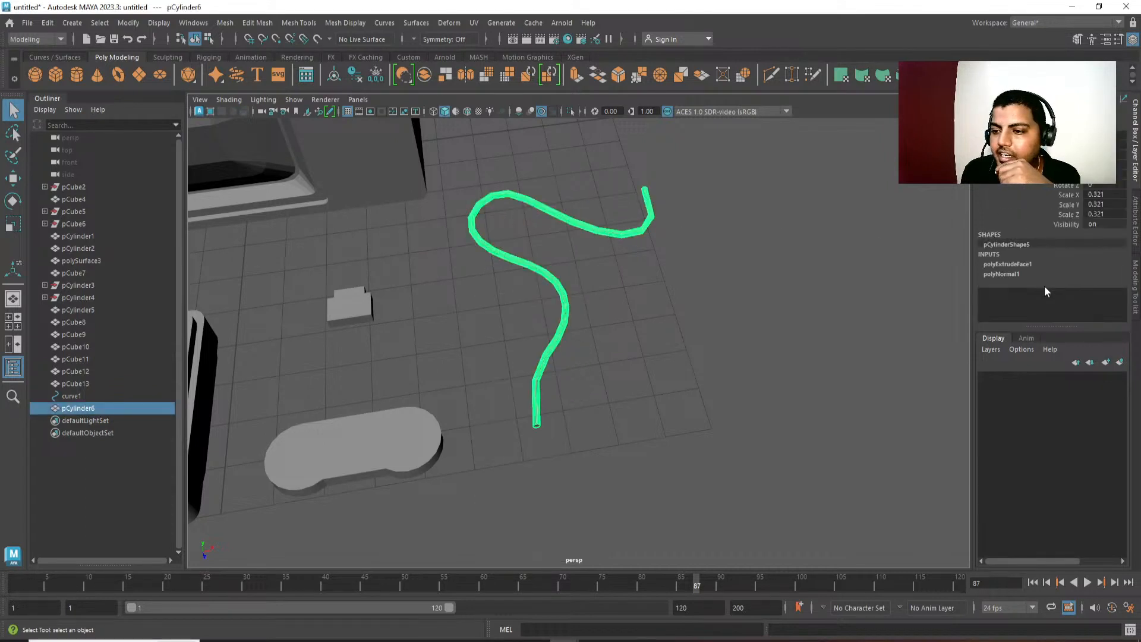
{"action": "left_click", "coordinate": [1006, 266]}
{"action": "scroll", "coordinate": [1043, 256], "scroll_direction": "down", "scroll_amount": 4}
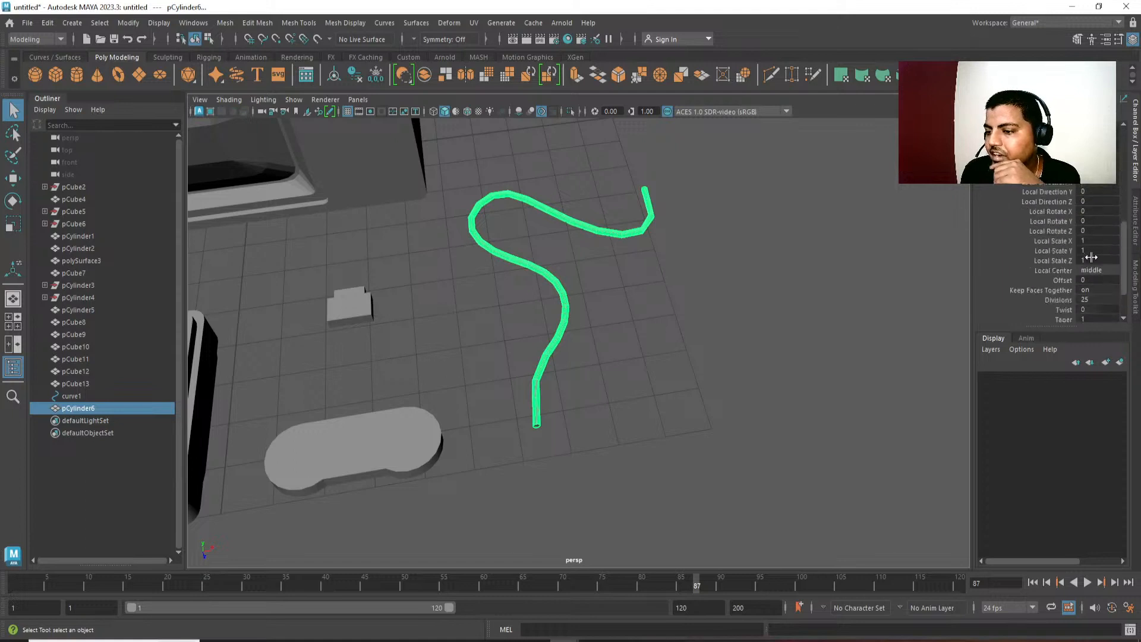
Set the cable extrusion's divisions to 50 for smoother bends.
{"action": "double_click", "coordinate": [1105, 248]}
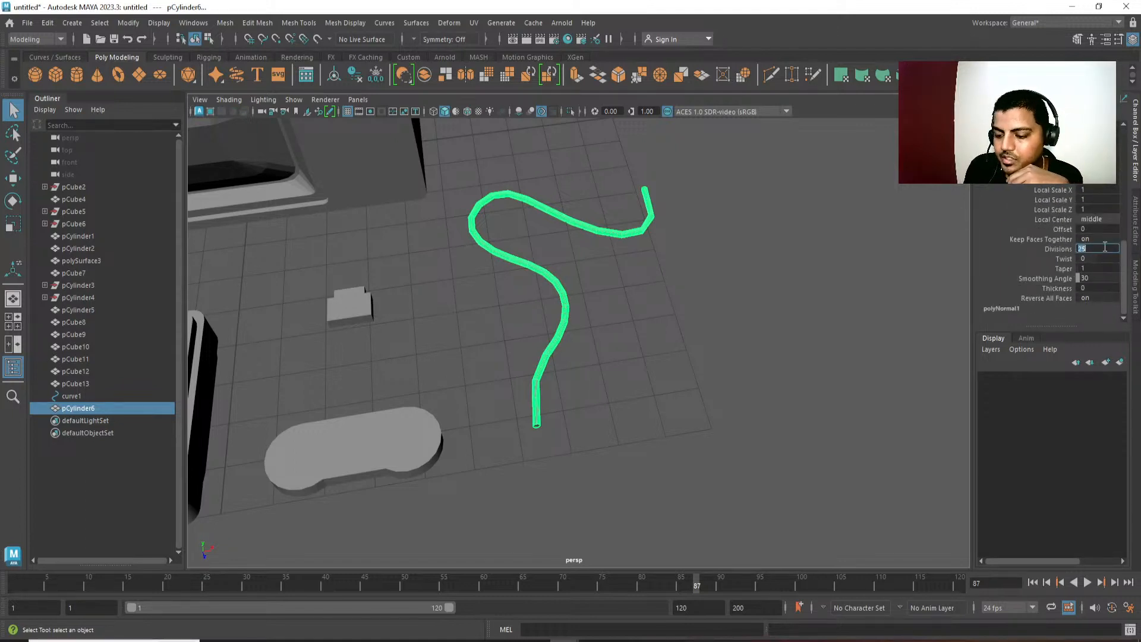
{"action": "middle_click_drag", "start_coordinate": [493, 330], "coordinate": [512, 404], "text": "alt"}
{"action": "right_click_drag", "start_coordinate": [512, 405], "coordinate": [654, 256], "text": "alt"}
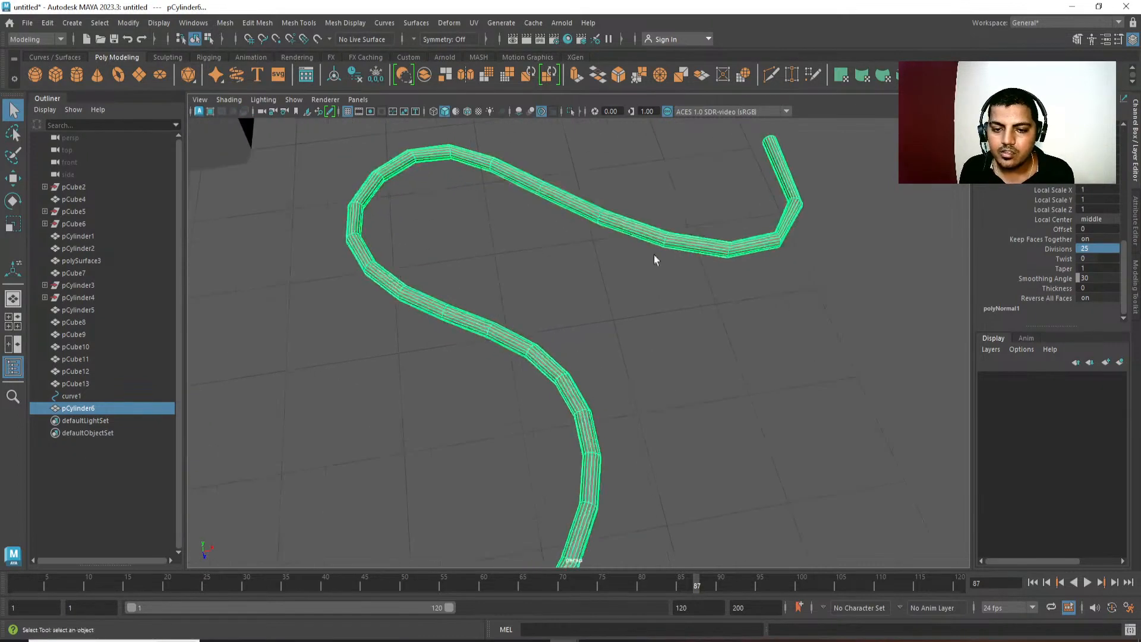
{"action": "middle_click_drag", "start_coordinate": [654, 256], "coordinate": [653, 300], "text": "alt"}
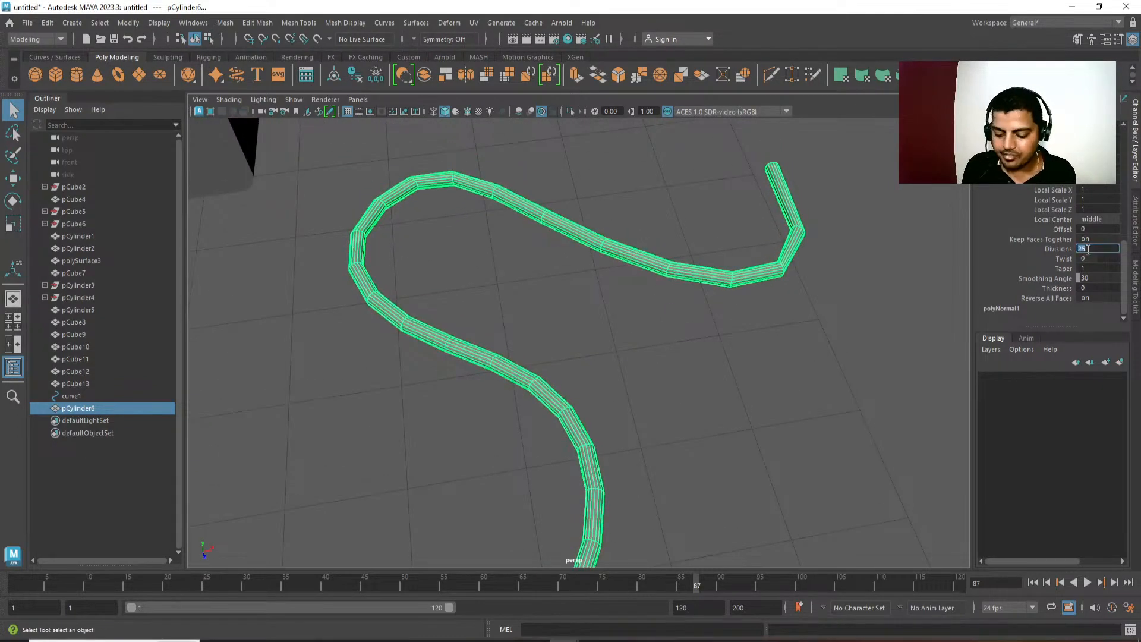
{"action": "type", "text": "50"}
{"action": "key", "text": "Return"}
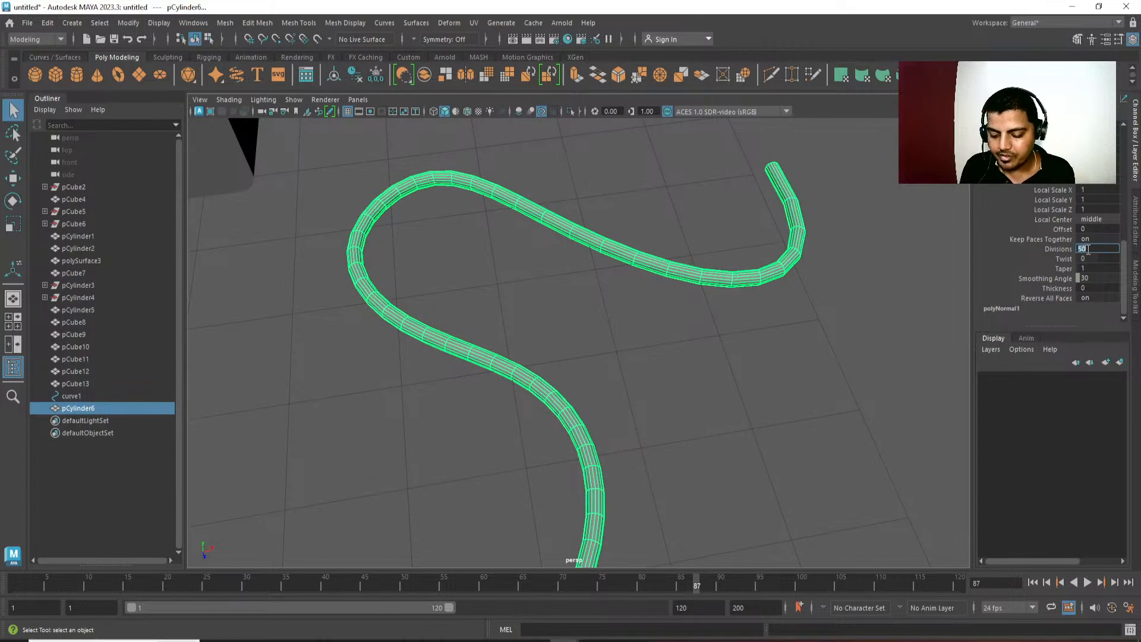
Try 100 divisions on the cable extrusion, and undo the change.
{"action": "key", "text": "Return"}
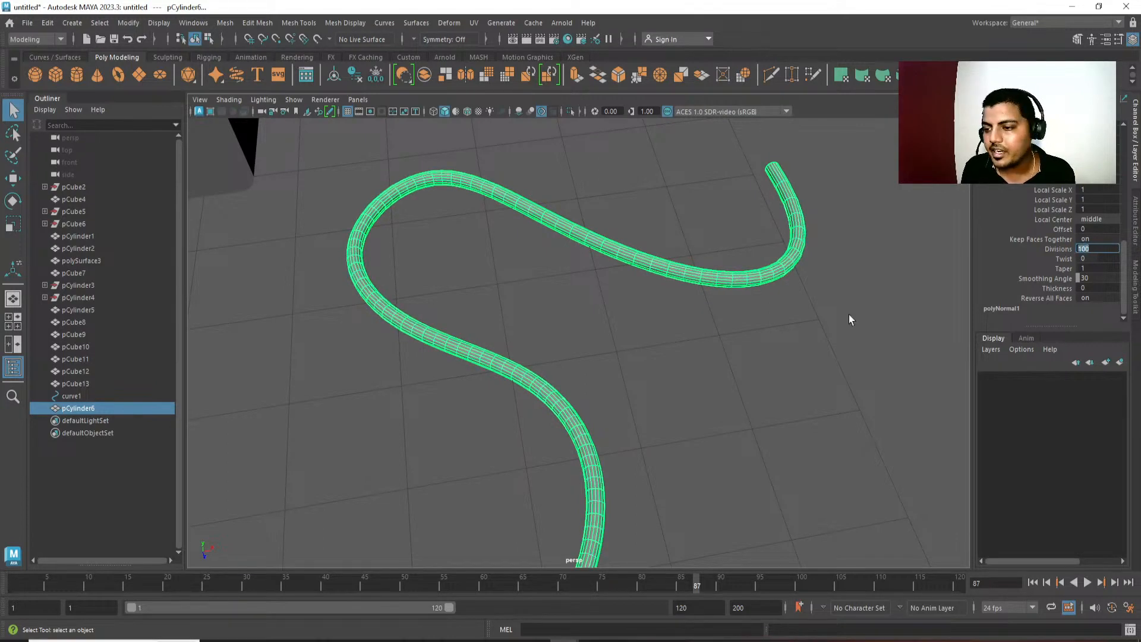
{"action": "left_click_drag", "start_coordinate": [850, 320], "coordinate": [672, 356], "text": "alt"}
{"action": "key", "text": "ctrl+z"}
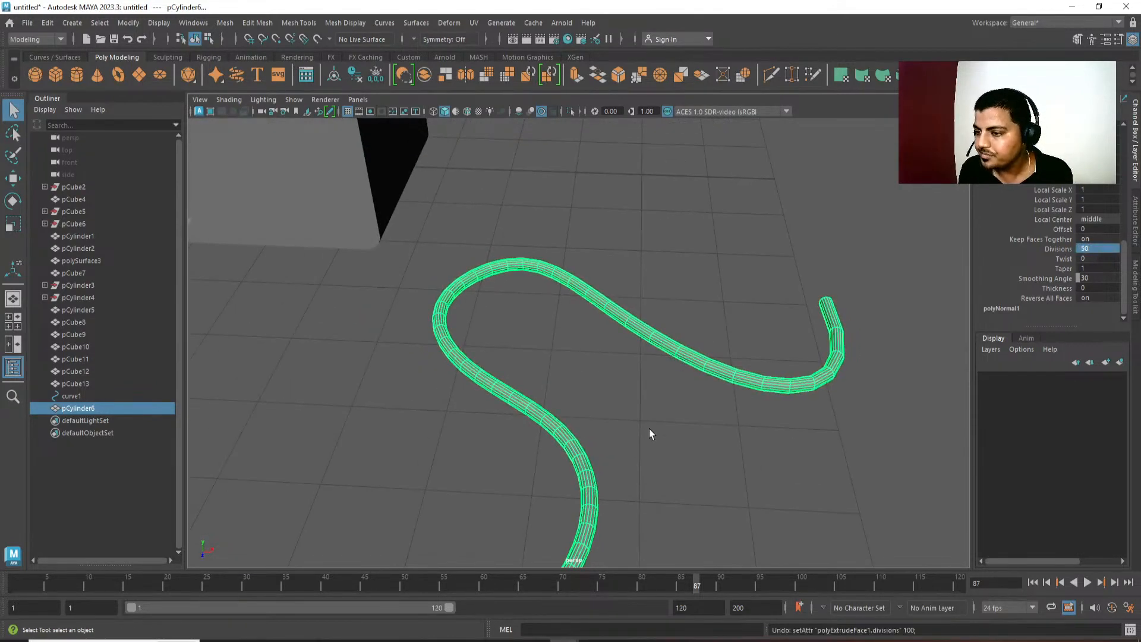
Show the cable in the top view with wireframe display.
{"action": "middle_click_drag", "start_coordinate": [649, 434], "coordinate": [652, 409], "text": "alt"}
{"action": "right_click_drag", "start_coordinate": [653, 409], "coordinate": [619, 314], "text": "alt"}
{"action": "middle_click_drag", "start_coordinate": [619, 314], "coordinate": [623, 277], "text": "alt"}
{"action": "middle_click_drag", "start_coordinate": [714, 328], "coordinate": [708, 306], "text": "alt"}
{"action": "key", "text": "space"}
{"action": "left_click", "coordinate": [707, 308]}
{"action": "scroll", "coordinate": [660, 387], "scroll_direction": "down", "scroll_amount": 5}
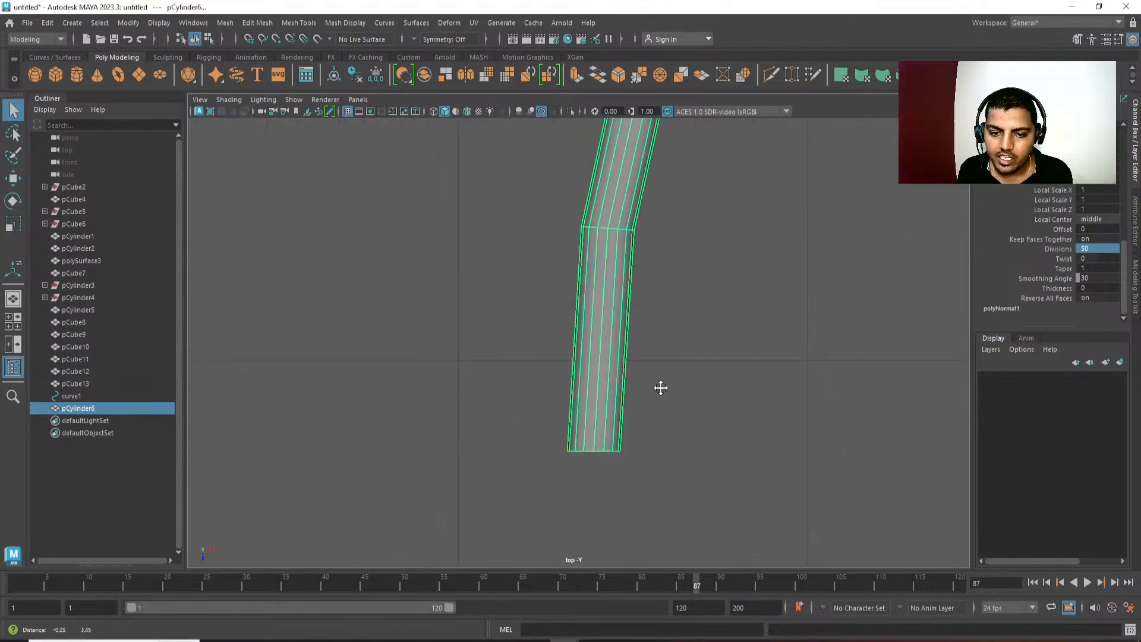
{"action": "key", "text": "4"}
Select the path curve inside the cable mesh and display its control vertices for editing.
{"action": "middle_click_drag", "start_coordinate": [587, 394], "coordinate": [502, 557], "text": "alt"}
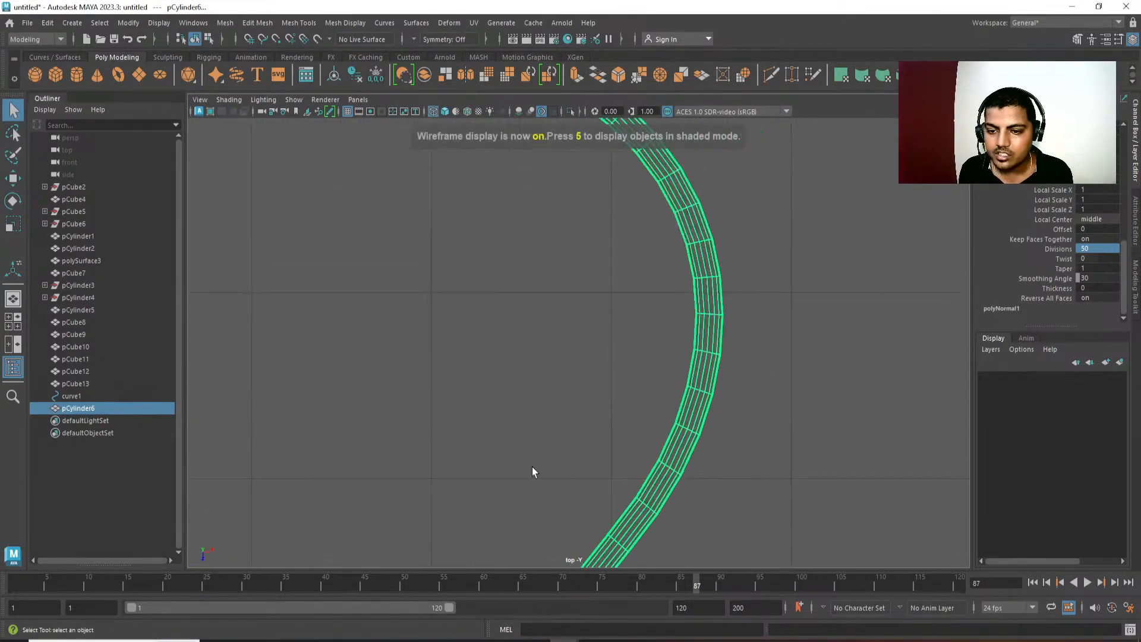
{"action": "scroll", "coordinate": [533, 469], "scroll_direction": "down", "scroll_amount": 1}
{"action": "middle_click_drag", "start_coordinate": [638, 216], "coordinate": [634, 449], "text": "alt"}
{"action": "left_click_drag", "start_coordinate": [531, 388], "coordinate": [607, 284]}
{"action": "middle_click_drag", "start_coordinate": [607, 284], "coordinate": [628, 380], "text": "alt"}
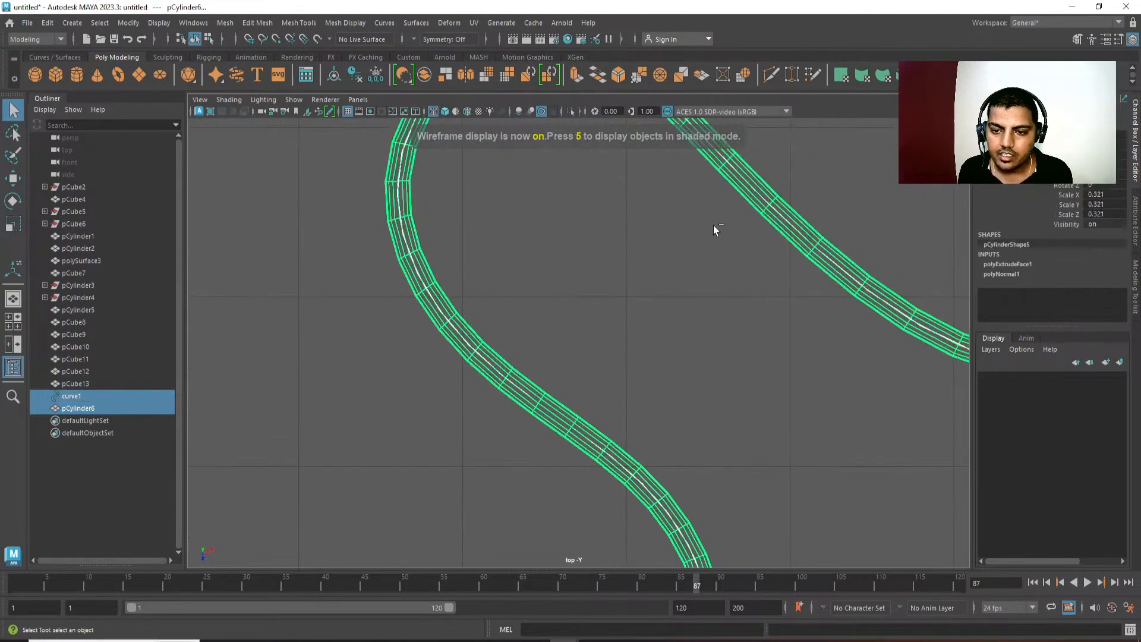
{"action": "left_click", "coordinate": [733, 184]}
{"action": "middle_click_drag", "start_coordinate": [631, 261], "coordinate": [642, 337], "text": "alt"}
{"action": "scroll", "coordinate": [642, 337], "scroll_direction": "down", "scroll_amount": 1}
{"action": "right_click_drag", "start_coordinate": [583, 334], "coordinate": [507, 313]}
{"action": "scroll", "coordinate": [569, 260], "scroll_direction": "down", "scroll_amount": 2}
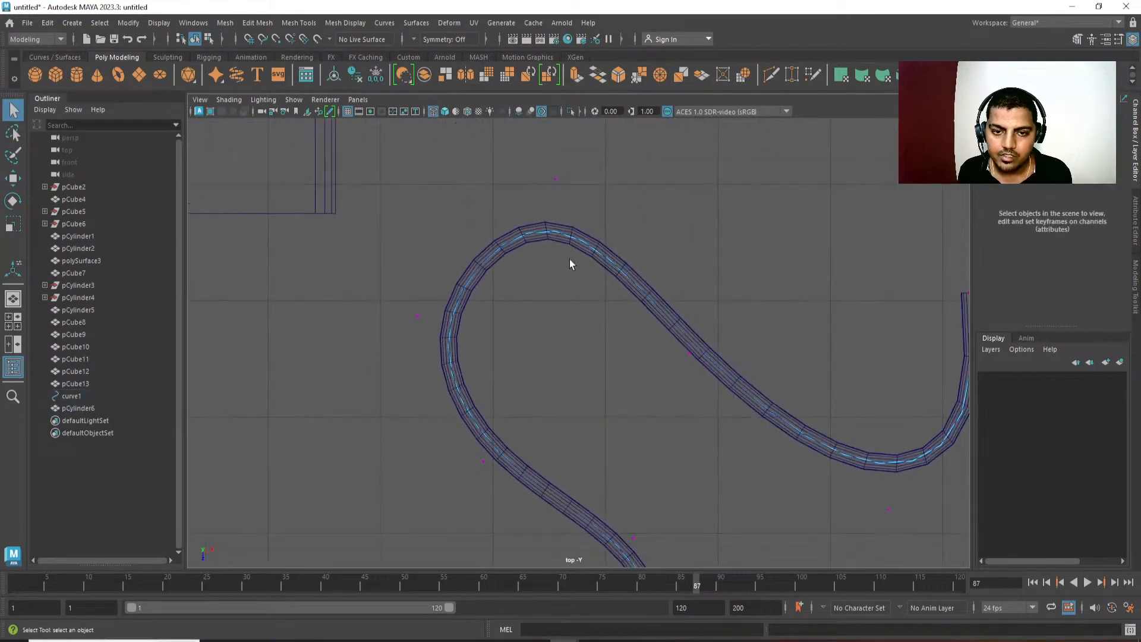
Reshape the cable's large upper bend into a wider arc by moving the curve's control vertex on the bend's descending side.
{"action": "left_click_drag", "start_coordinate": [552, 197], "coordinate": [552, 198]}
{"action": "key", "text": "w"}
{"action": "scroll", "coordinate": [555, 354], "scroll_direction": "down", "scroll_amount": 2}
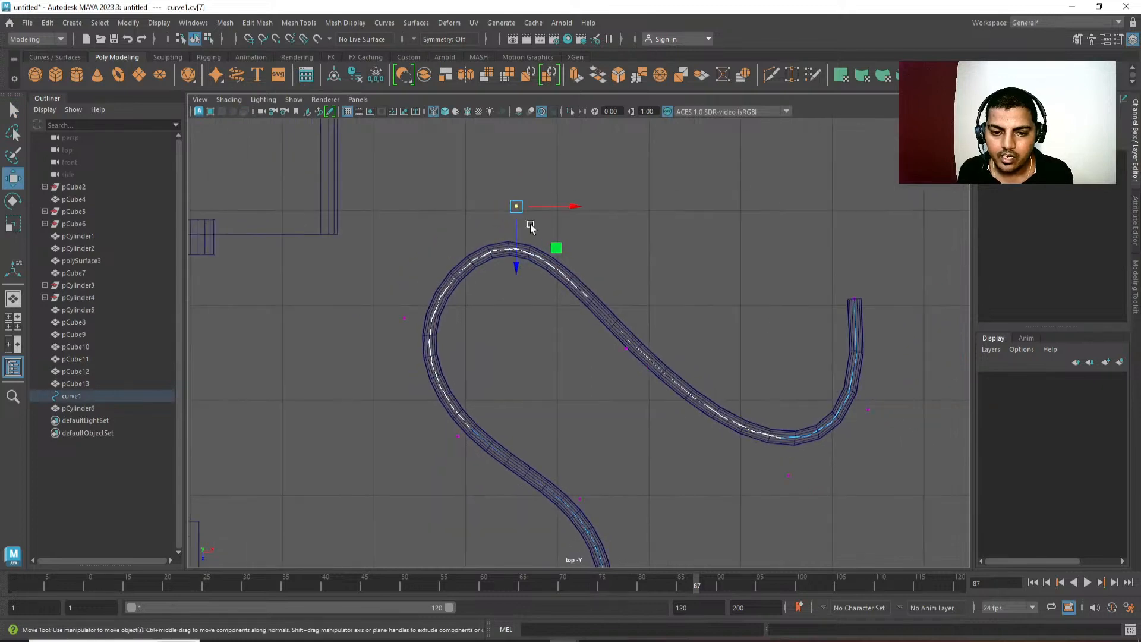
{"action": "right_click_drag", "start_coordinate": [549, 203], "coordinate": [508, 203]}
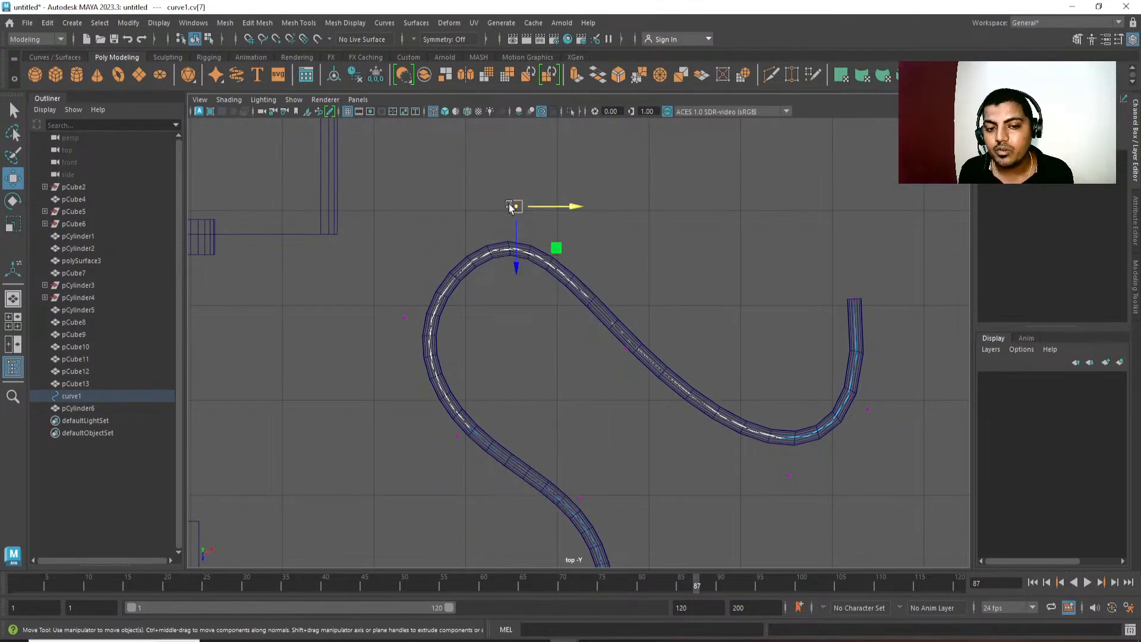
{"action": "left_click_drag", "start_coordinate": [647, 317], "coordinate": [625, 289]}
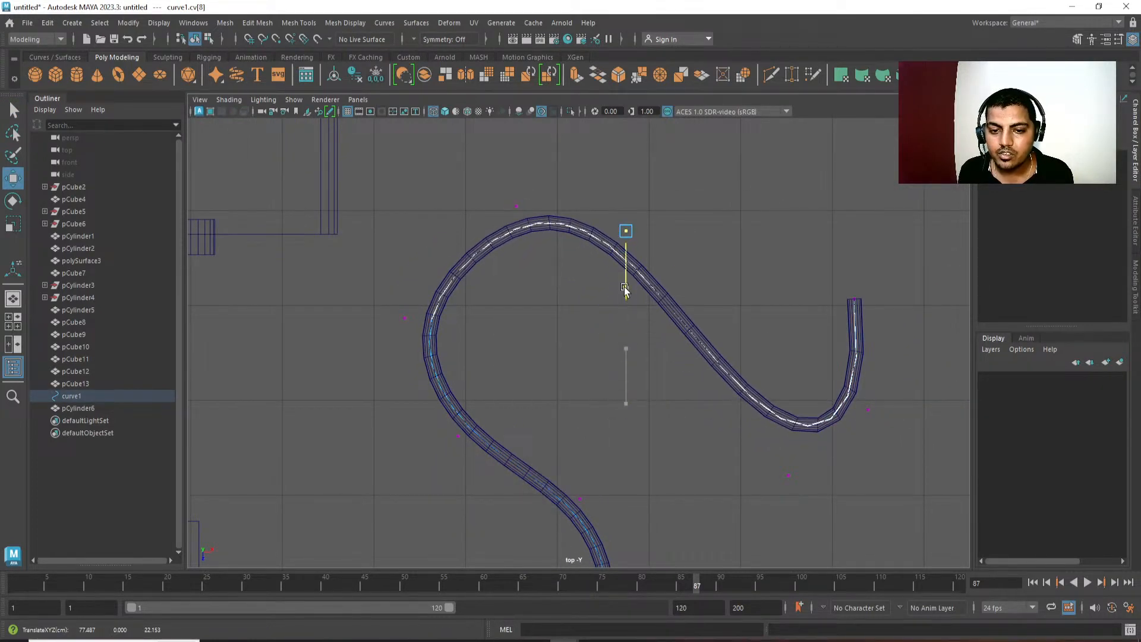
{"action": "left_click_drag", "start_coordinate": [677, 232], "coordinate": [722, 239]}
{"action": "left_click_drag", "start_coordinate": [673, 286], "coordinate": [671, 319]}
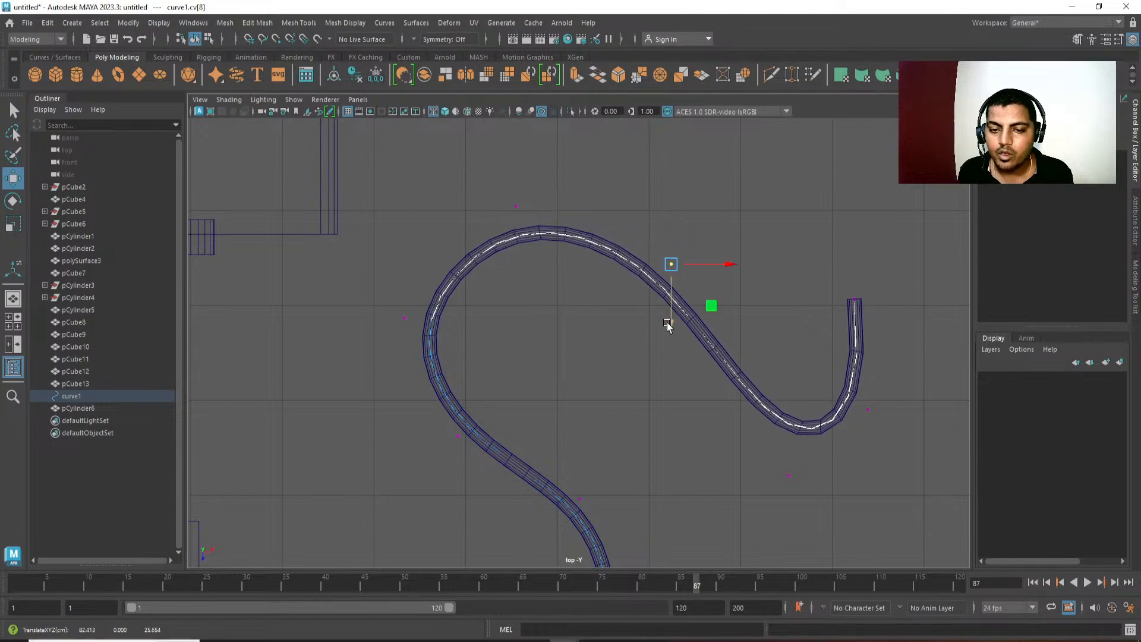
{"action": "middle_click_drag", "start_coordinate": [672, 319], "coordinate": [679, 306], "text": "alt"}
{"action": "left_click_drag", "start_coordinate": [742, 252], "coordinate": [729, 252]}
{"action": "middle_click_drag", "start_coordinate": [536, 355], "coordinate": [556, 329], "text": "alt"}
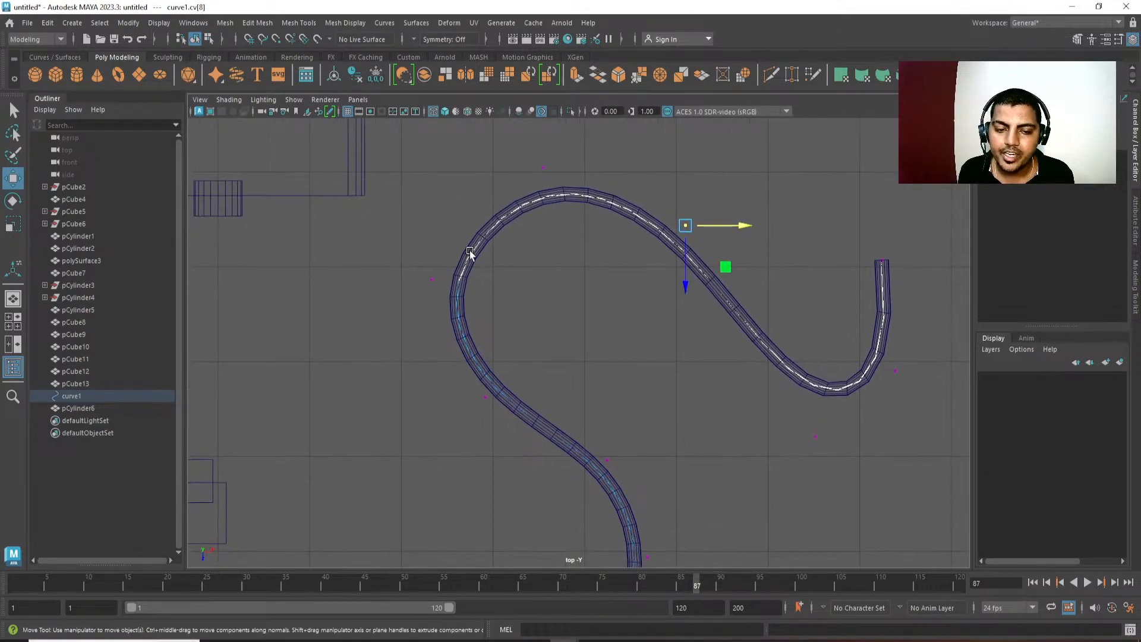
{"action": "middle_click_drag", "start_coordinate": [647, 283], "coordinate": [631, 312], "text": "alt"}
{"action": "mouse_move", "coordinate": [730, 255]}
{"action": "left_mouse_down"}
{"action": "mouse_move", "coordinate": [523, 255]}
{"action": "mouse_move", "coordinate": [547, 269]}
{"action": "mouse_move", "coordinate": [729, 271]}
{"action": "left_mouse_up"}
Try moving the control vertex above the upper bend far down into the loop, and undo the move.
{"action": "left_click", "coordinate": [528, 196]}
{"action": "left_click_drag", "start_coordinate": [528, 250], "coordinate": [485, 384]}
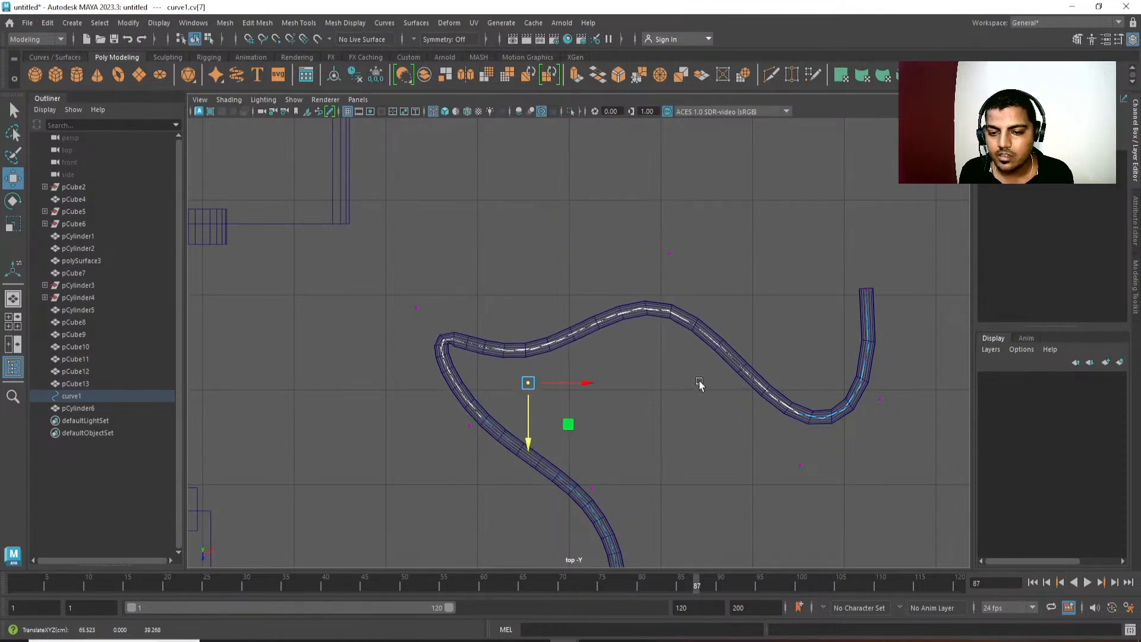
{"action": "middle_click_drag", "start_coordinate": [701, 385], "coordinate": [695, 344], "text": "alt"}
{"action": "key", "text": "ctrl+z"}
{"action": "scroll", "coordinate": [633, 329], "scroll_direction": "down", "scroll_amount": 4}
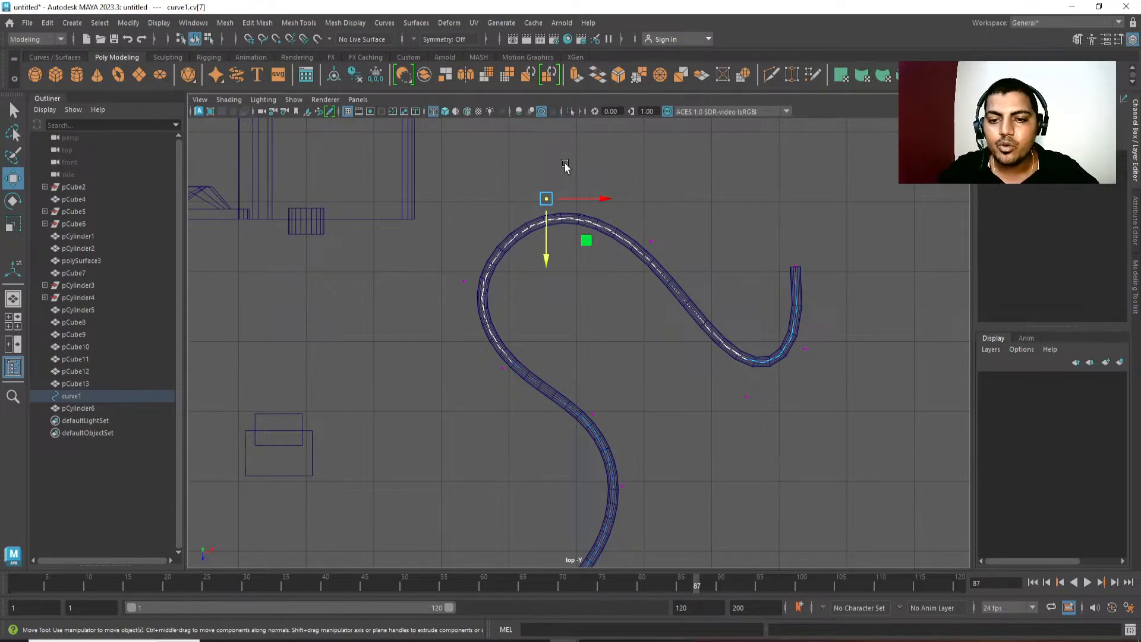
Leave control vertex editing, deselect the curve, and show the whole scene shaded in the perspective view.
{"action": "right_click_drag", "start_coordinate": [718, 354], "coordinate": [640, 243], "text": "alt"}
{"action": "middle_click_drag", "start_coordinate": [639, 243], "coordinate": [649, 192], "text": "alt"}
{"action": "right_click_drag", "start_coordinate": [713, 238], "coordinate": [747, 209]}
{"action": "left_click", "coordinate": [743, 216]}
{"action": "key", "text": "space"}
{"action": "left_click_drag", "start_coordinate": [740, 221], "coordinate": [735, 102]}
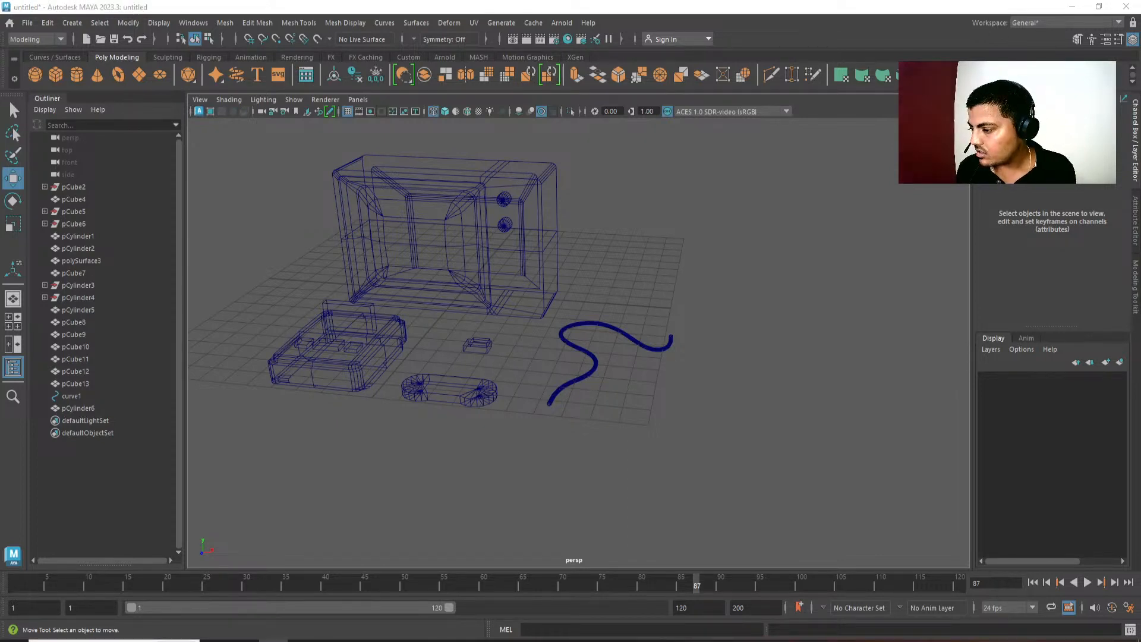
{"action": "left_click_drag", "start_coordinate": [562, 331], "coordinate": [538, 329], "text": "alt"}
{"action": "key", "text": "5"}
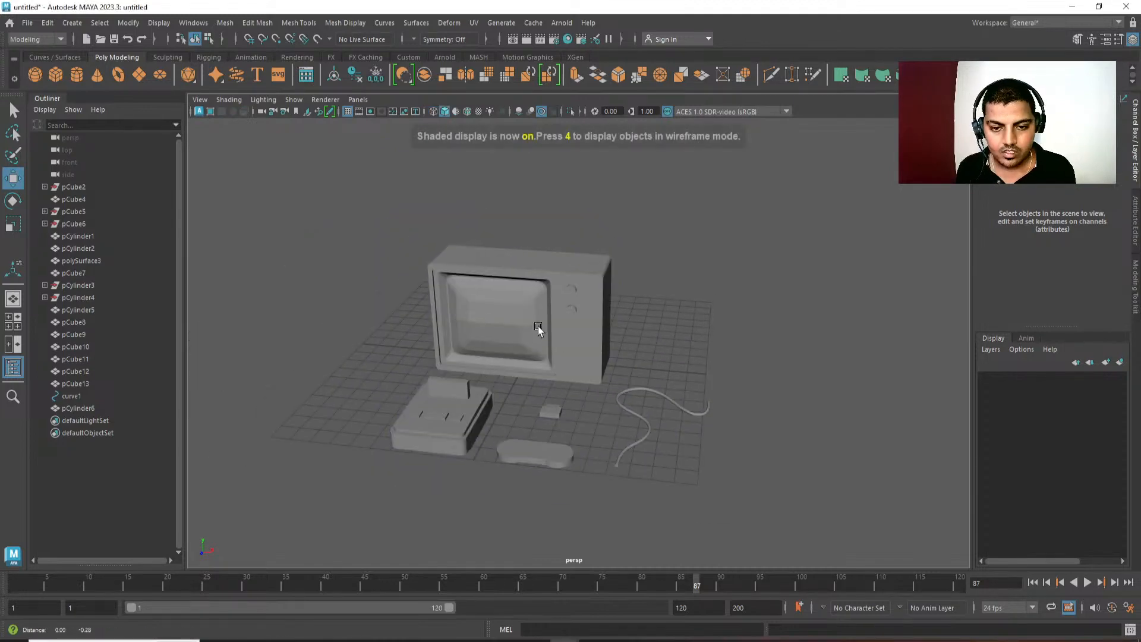
Select a central face of the television's screen and grow the face selection to cover the whole screen.
{"action": "scroll", "coordinate": [538, 328], "scroll_direction": "up", "scroll_amount": 4}
{"action": "left_click", "coordinate": [586, 255]}
{"action": "scroll", "coordinate": [585, 250], "scroll_direction": "up", "scroll_amount": 3}
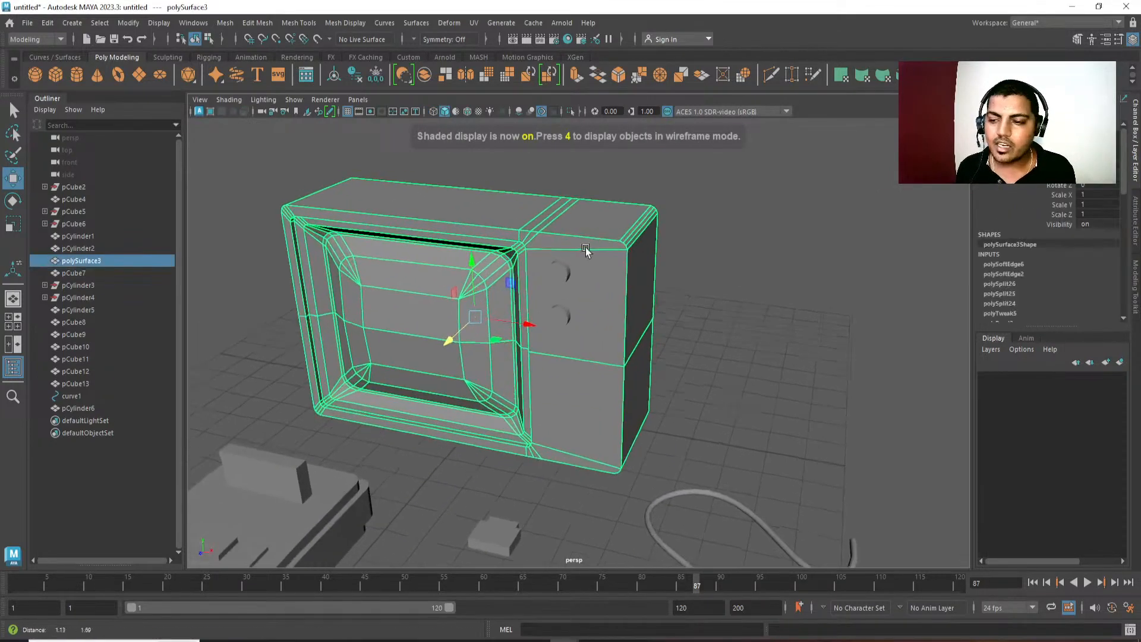
{"action": "scroll", "coordinate": [587, 250], "scroll_direction": "up", "scroll_amount": 3}
{"action": "middle_click_drag", "start_coordinate": [595, 284], "coordinate": [686, 249], "text": "alt"}
{"action": "key", "text": "q"}
{"action": "right_click_drag", "start_coordinate": [410, 290], "coordinate": [418, 308]}
{"action": "left_click", "coordinate": [420, 305]}
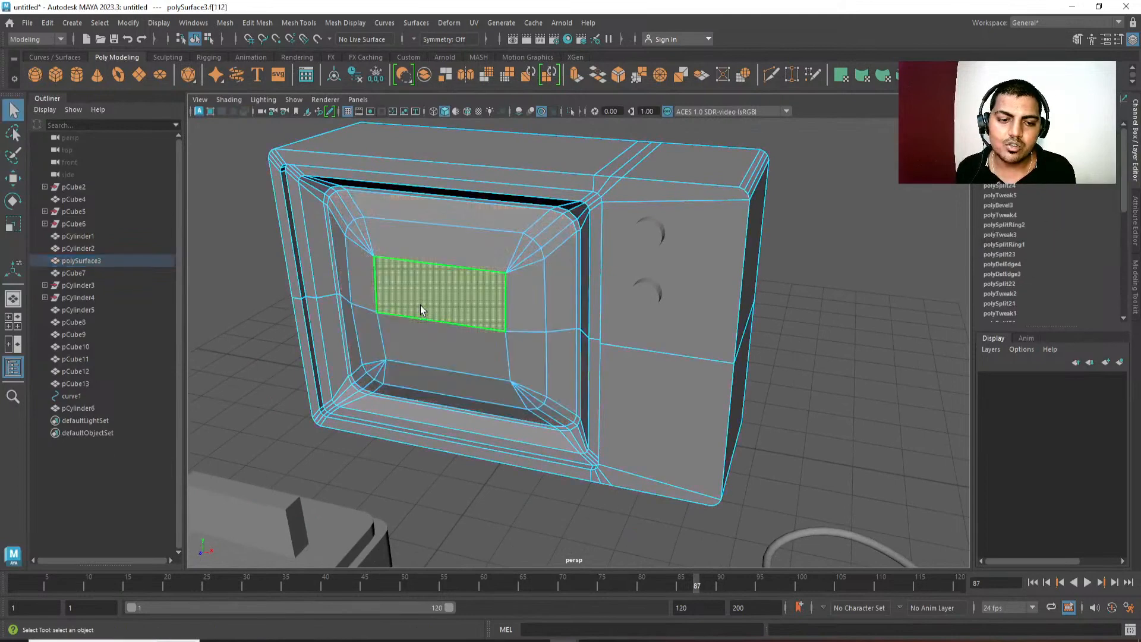
{"action": "key", "text": "shift+period"}
{"action": "key", "text": "shift+period"}
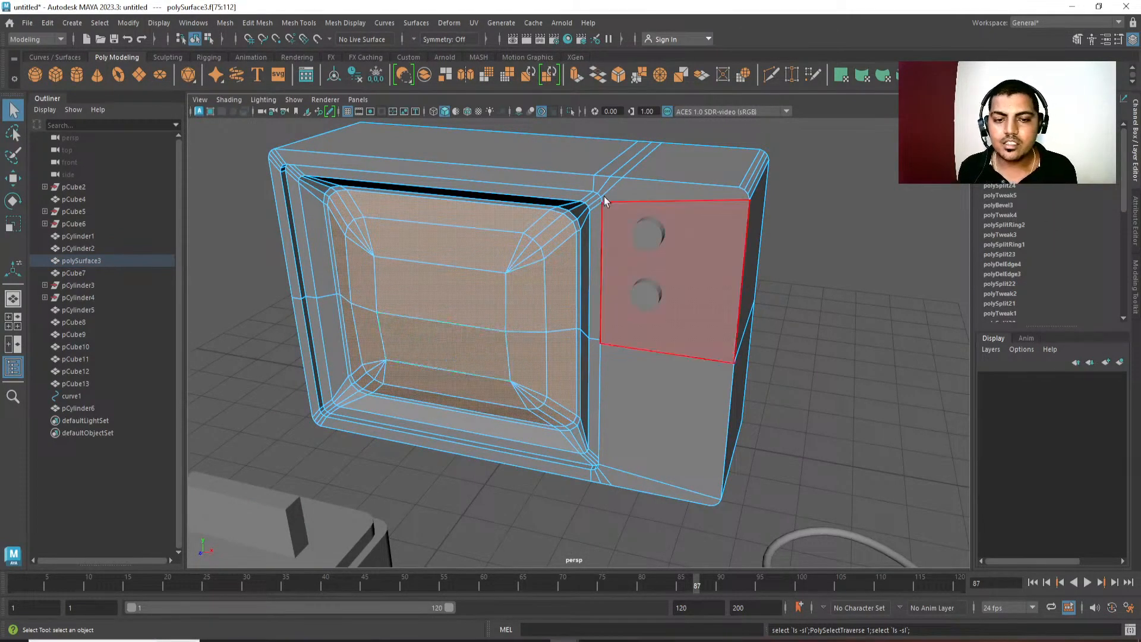
Assign a new Blinn material to the selected television screen faces.
{"action": "right_click", "coordinate": [613, 164]}
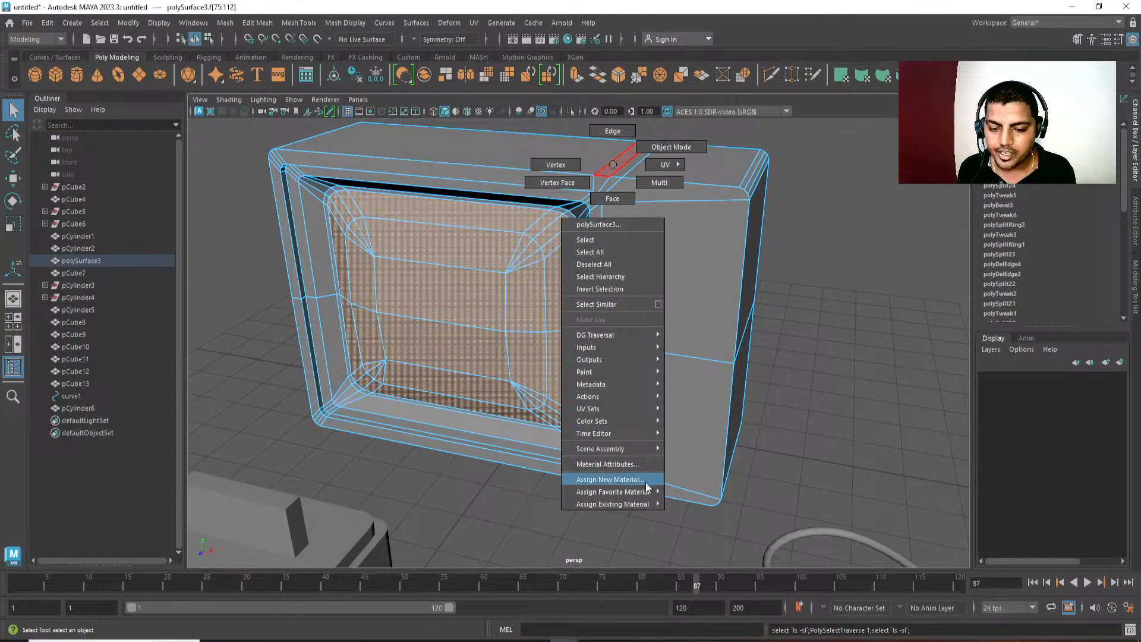
{"action": "mouse_move", "coordinate": [647, 496]}
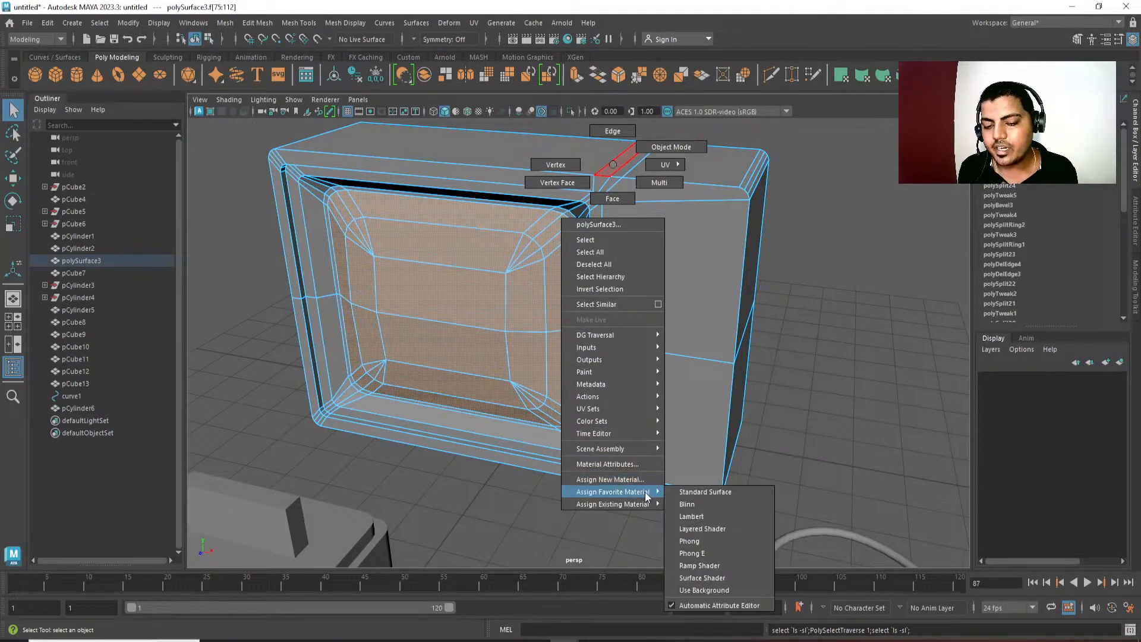
{"action": "left_click", "coordinate": [707, 505]}
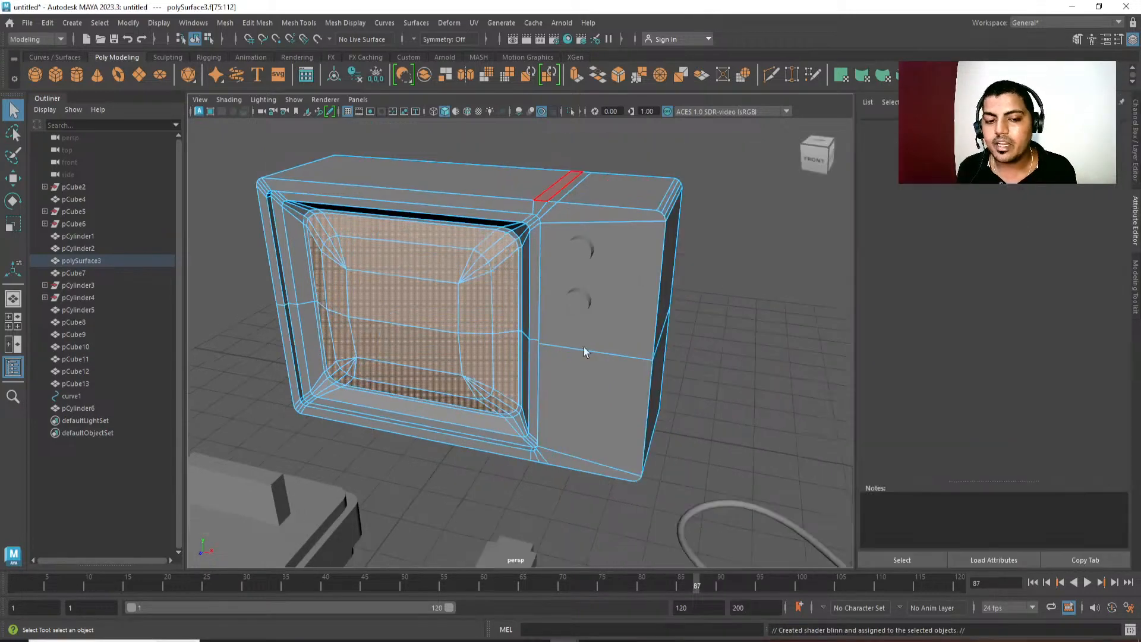
Leave face selection, keep the television selected as an object, and open the attributes of its screen's Blinn material.
{"action": "left_click", "coordinate": [1122, 127]}
{"action": "left_click", "coordinate": [1122, 127]}
{"action": "left_click", "coordinate": [1122, 127]}
{"action": "left_click", "coordinate": [1122, 127]}
{"action": "left_click", "coordinate": [1122, 126]}
{"action": "left_click", "coordinate": [1122, 126]}
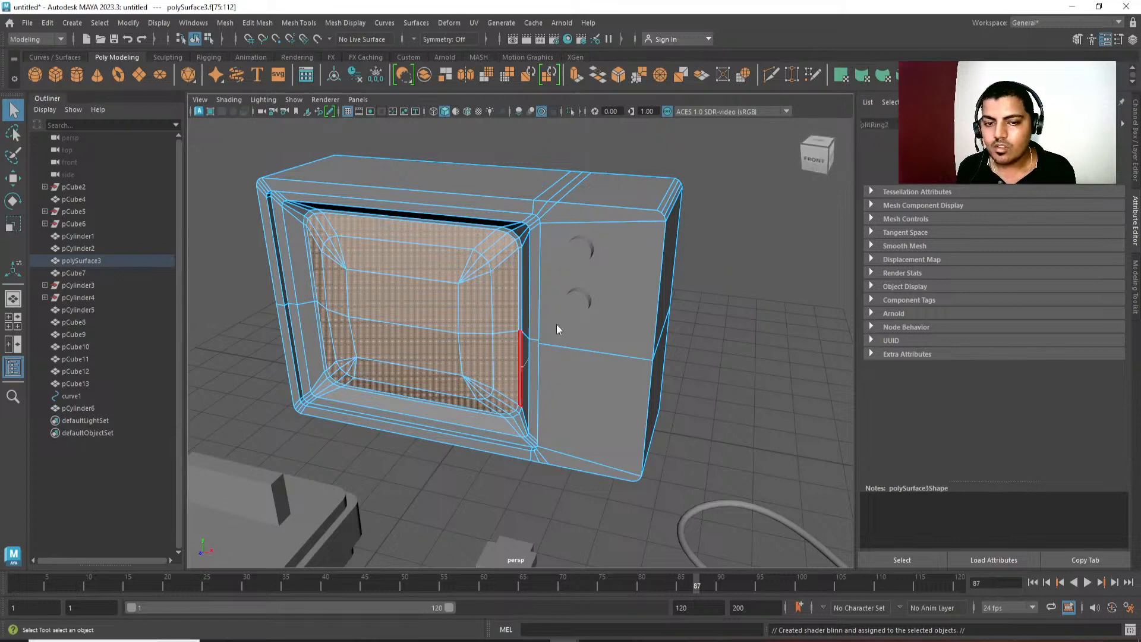
{"action": "right_click_drag", "start_coordinate": [556, 323], "coordinate": [626, 286]}
{"action": "left_click", "coordinate": [1122, 126]}
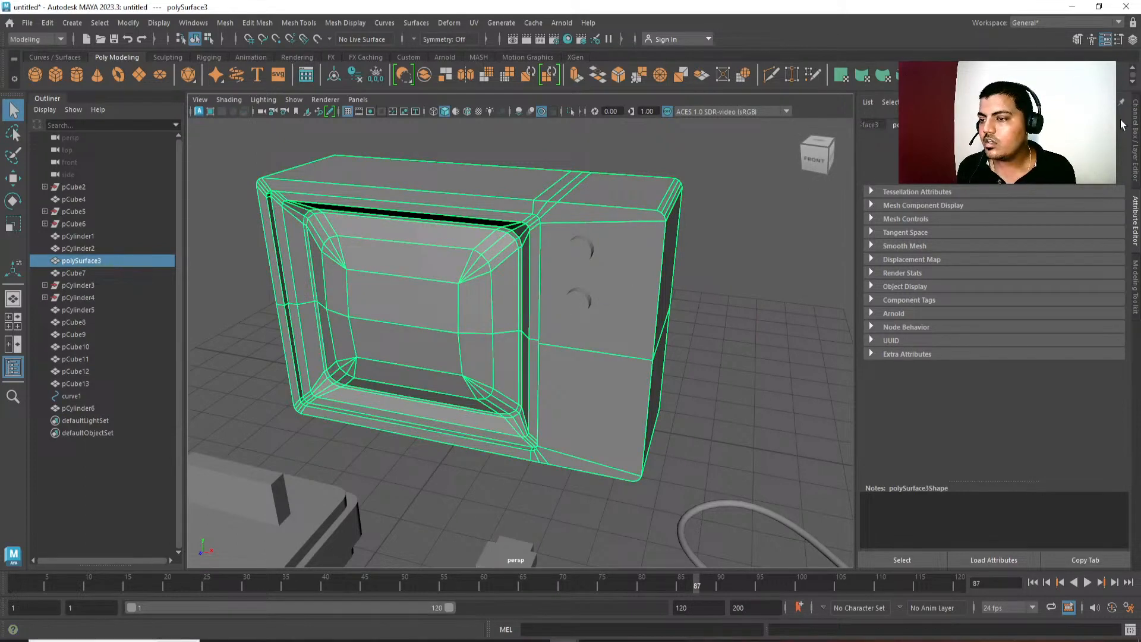
{"action": "left_click", "coordinate": [1100, 124]}
{"action": "left_click_drag", "start_coordinate": [654, 394], "coordinate": [690, 365], "text": "alt"}
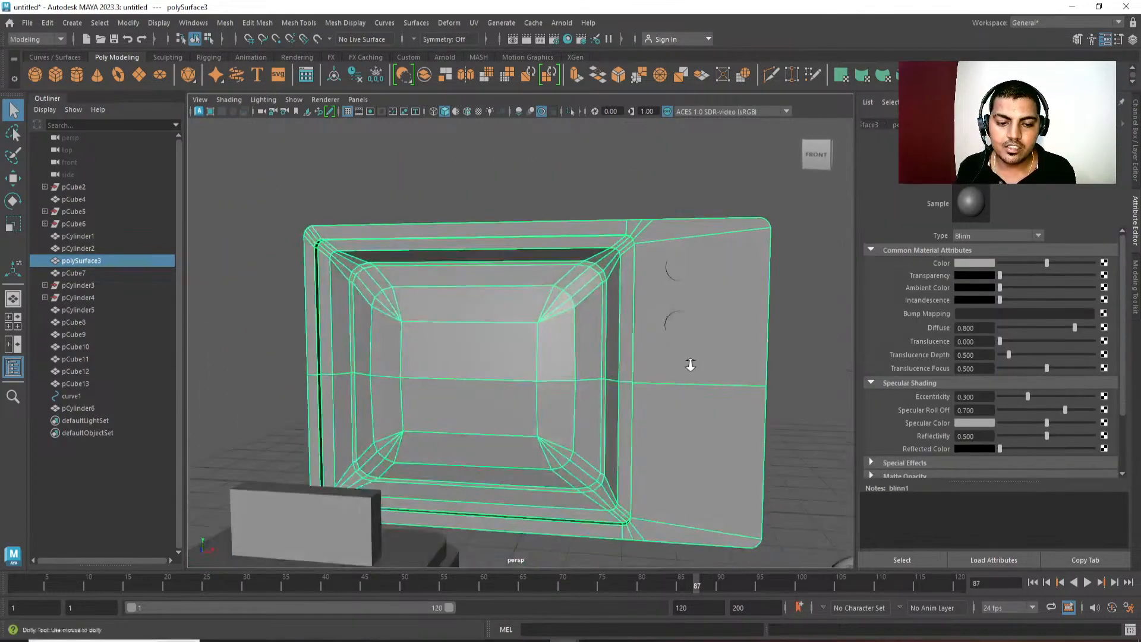
{"action": "right_click_drag", "start_coordinate": [691, 365], "coordinate": [662, 341], "text": "alt"}
{"action": "mouse_move", "coordinate": [662, 341]}
{"action": "left_mouse_down", "text": "alt"}
{"action": "mouse_move", "coordinate": [696, 327]}
{"action": "mouse_move", "coordinate": [677, 331]}
{"action": "left_mouse_up", "text": "alt"}
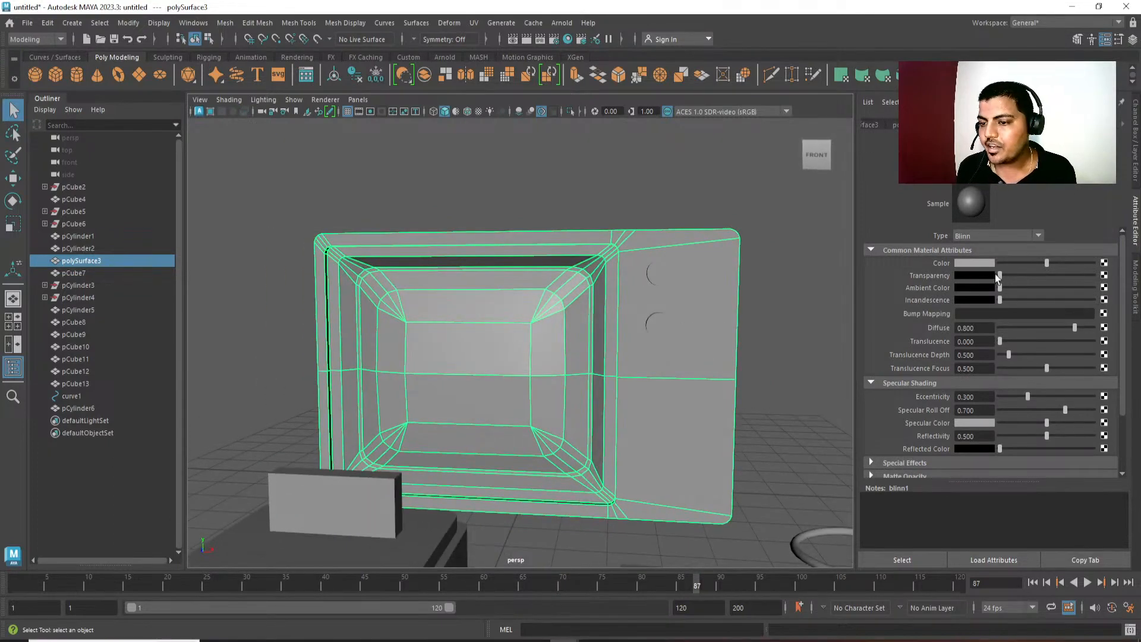
Set the television screen's Blinn colour to a bright orange with saturation 1.000 and value 1.000.
{"action": "left_click", "coordinate": [982, 264]}
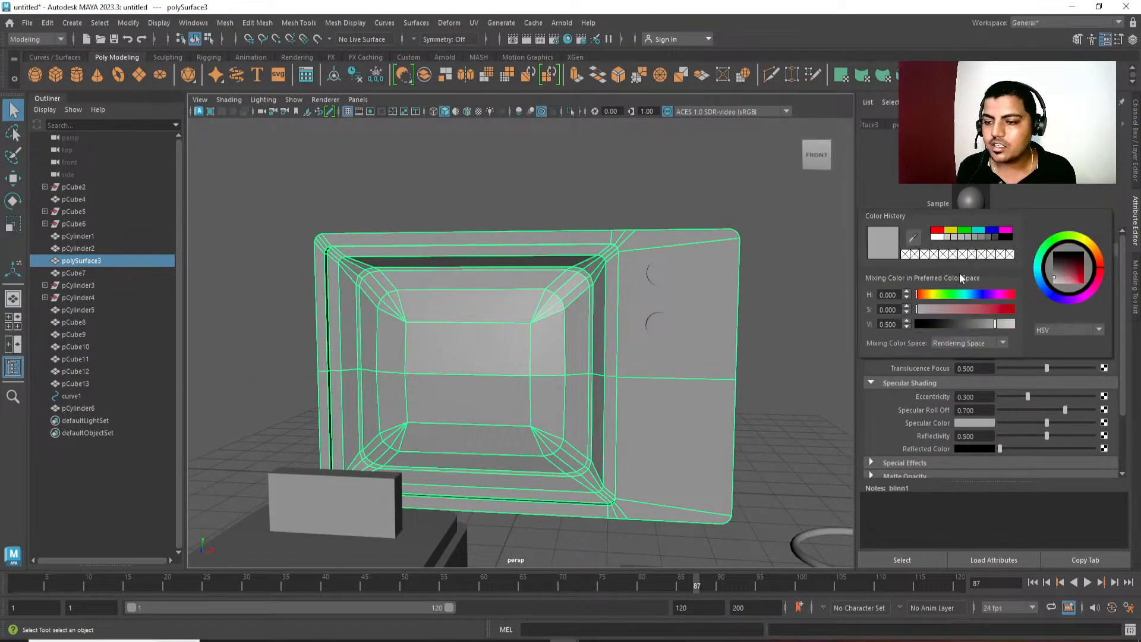
{"action": "left_click", "coordinate": [933, 295]}
{"action": "left_click_drag", "start_coordinate": [918, 309], "coordinate": [1018, 325]}
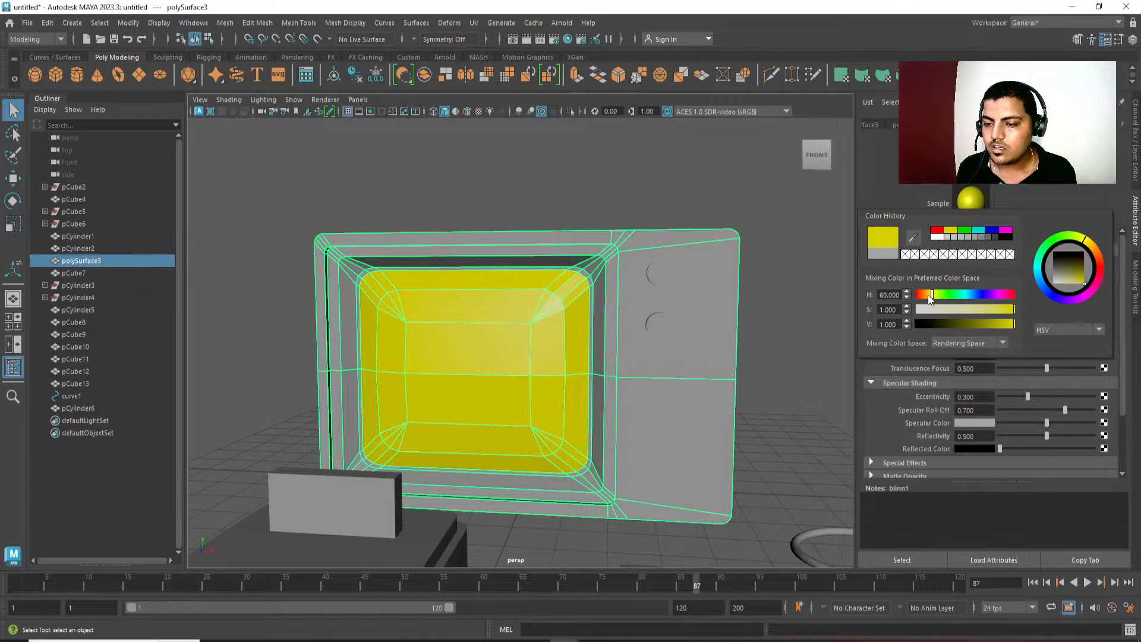
{"action": "left_click_drag", "start_coordinate": [932, 295], "coordinate": [927, 295]}
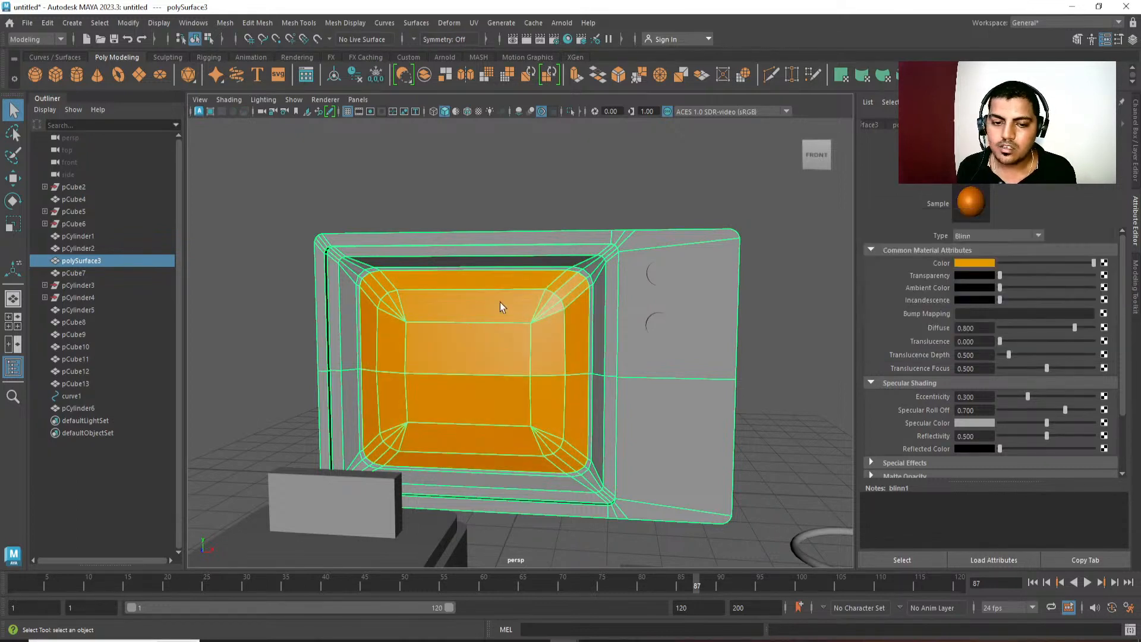
{"action": "left_click_drag", "start_coordinate": [529, 289], "coordinate": [500, 306], "text": "alt"}
Examine the television's orange screen within the whole scene, leaving the television deselected.
{"action": "scroll", "coordinate": [501, 306], "scroll_direction": "down", "scroll_amount": 2}
{"action": "left_click", "coordinate": [661, 227]}
{"action": "middle_click_drag", "start_coordinate": [661, 227], "coordinate": [626, 231], "text": "alt"}
{"action": "scroll", "coordinate": [625, 230], "scroll_direction": "down", "scroll_amount": 5}
{"action": "middle_click_drag", "start_coordinate": [593, 347], "coordinate": [584, 343], "text": "alt"}
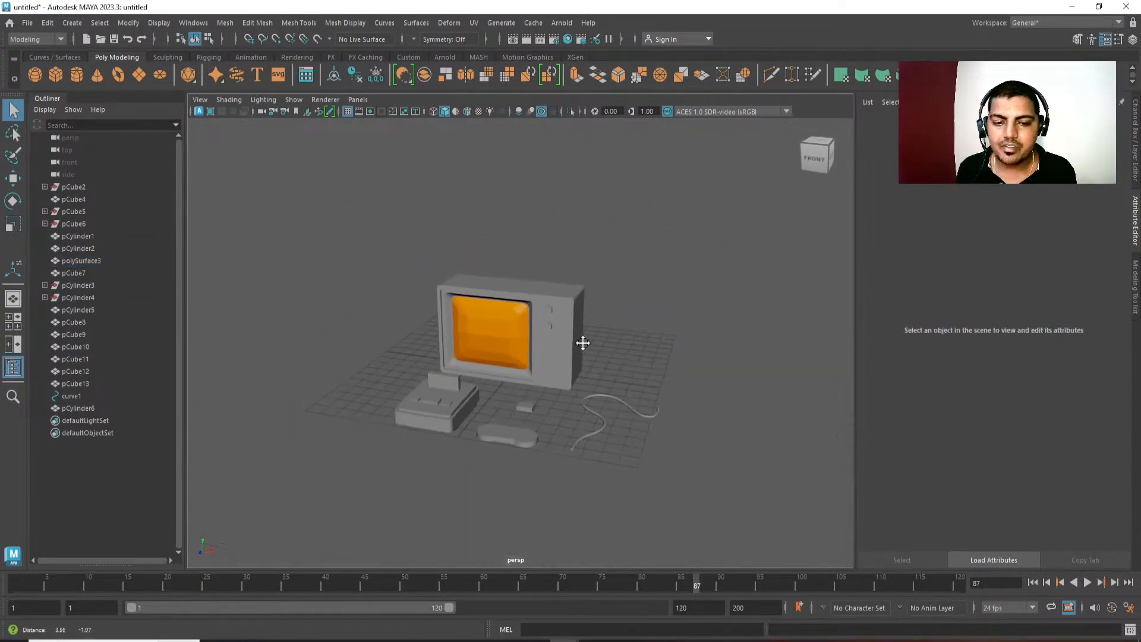
{"action": "left_click", "coordinate": [512, 326]}
{"action": "left_click_drag", "start_coordinate": [515, 318], "coordinate": [540, 295], "text": "alt"}
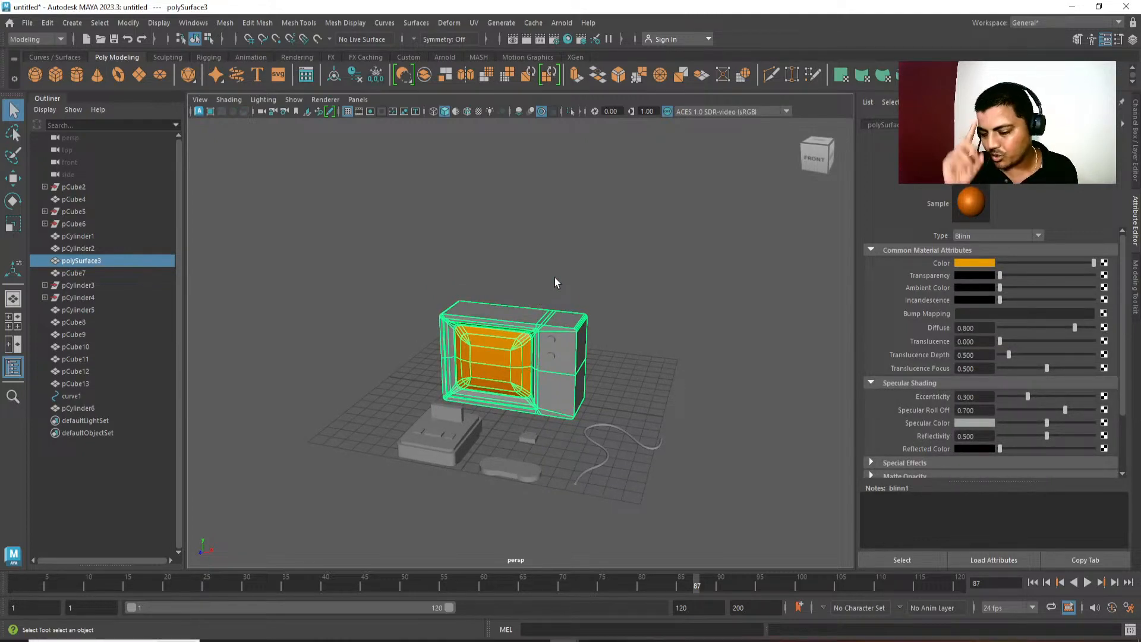
{"action": "left_click", "coordinate": [555, 282]}
{"action": "left_click_drag", "start_coordinate": [556, 284], "coordinate": [589, 308], "text": "alt"}
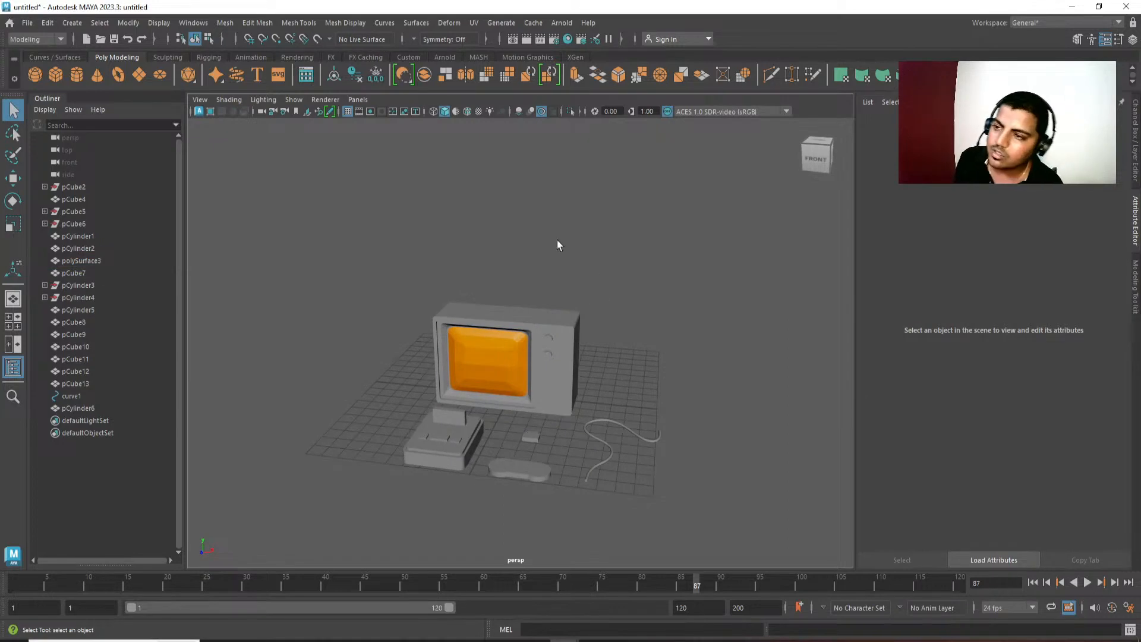